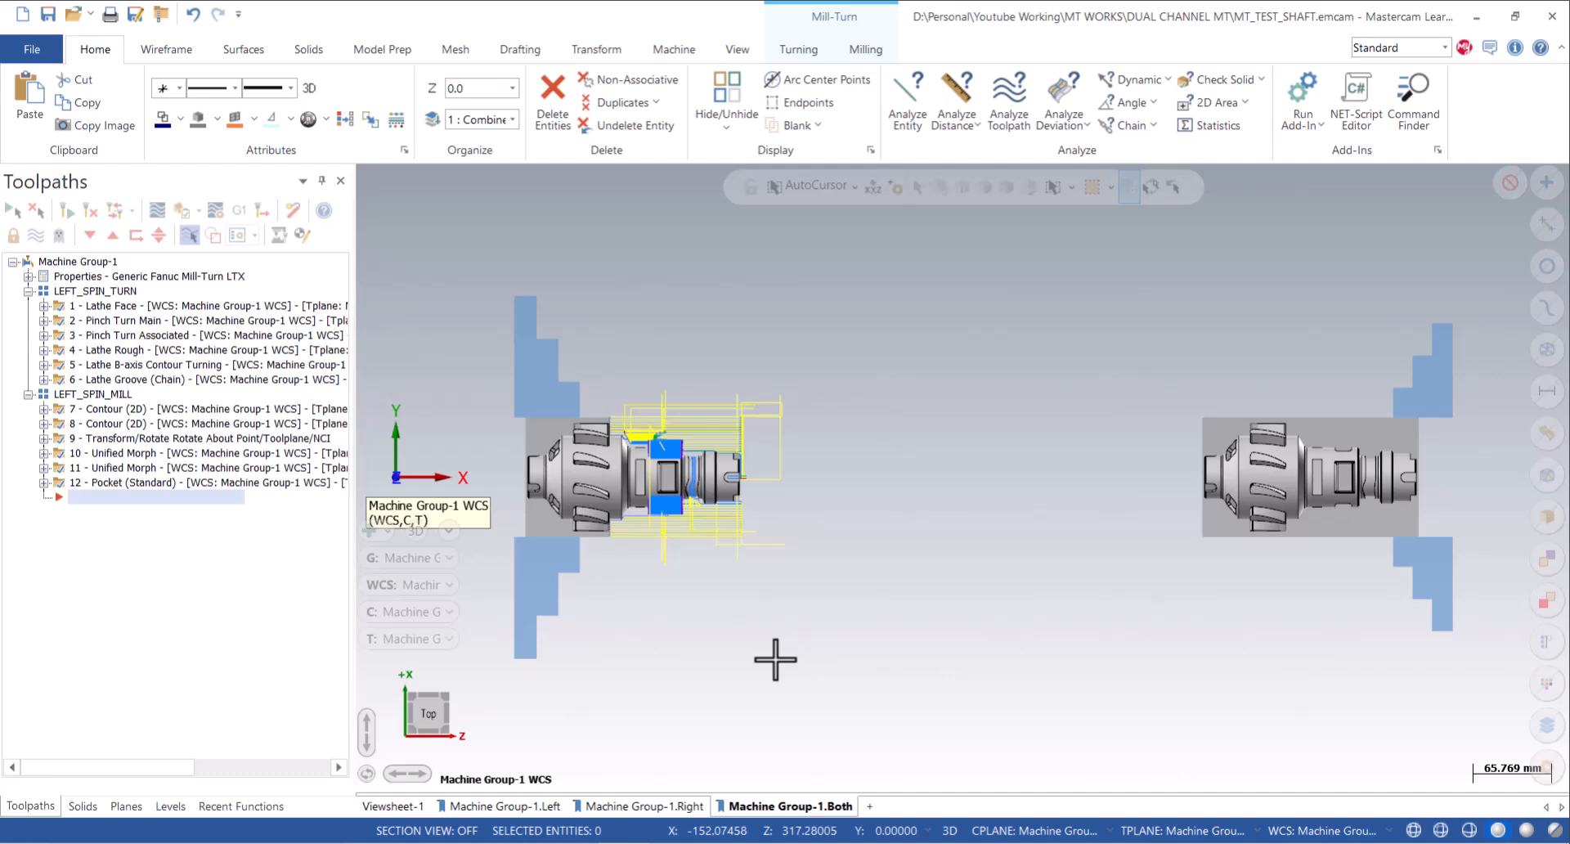
Turn off the toolpath display for all operations in the machine group, leaving the model in the Top view.
{"action": "scroll", "coordinate": [724, 458], "scroll_direction": "up", "scroll_amount": 5}
{"action": "middle_click_drag", "start_coordinate": [724, 458], "coordinate": [710, 464]}
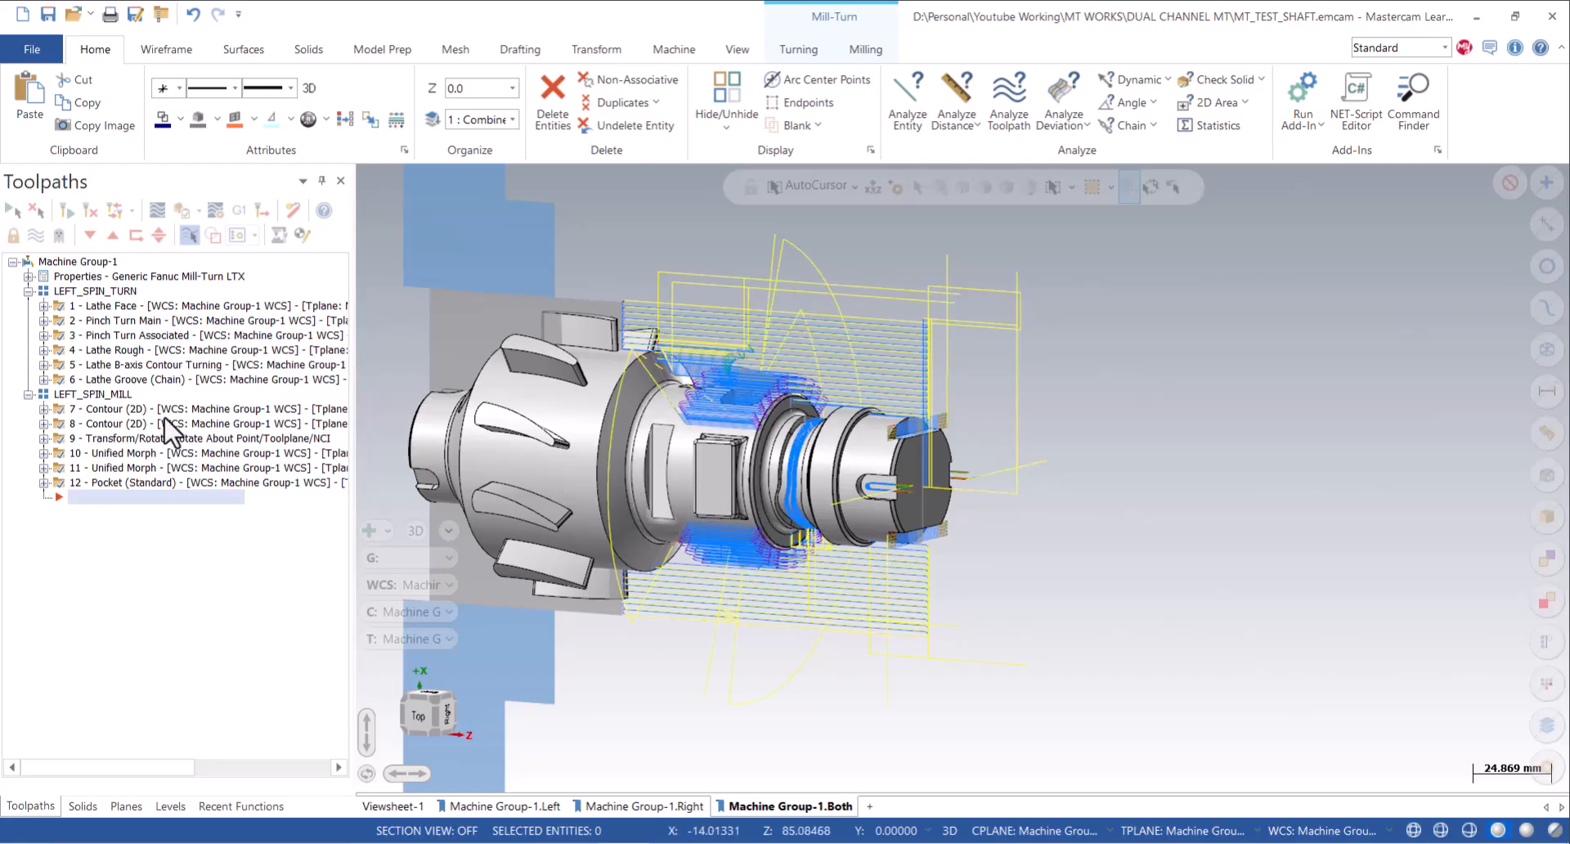
{"action": "left_click", "coordinate": [36, 235]}
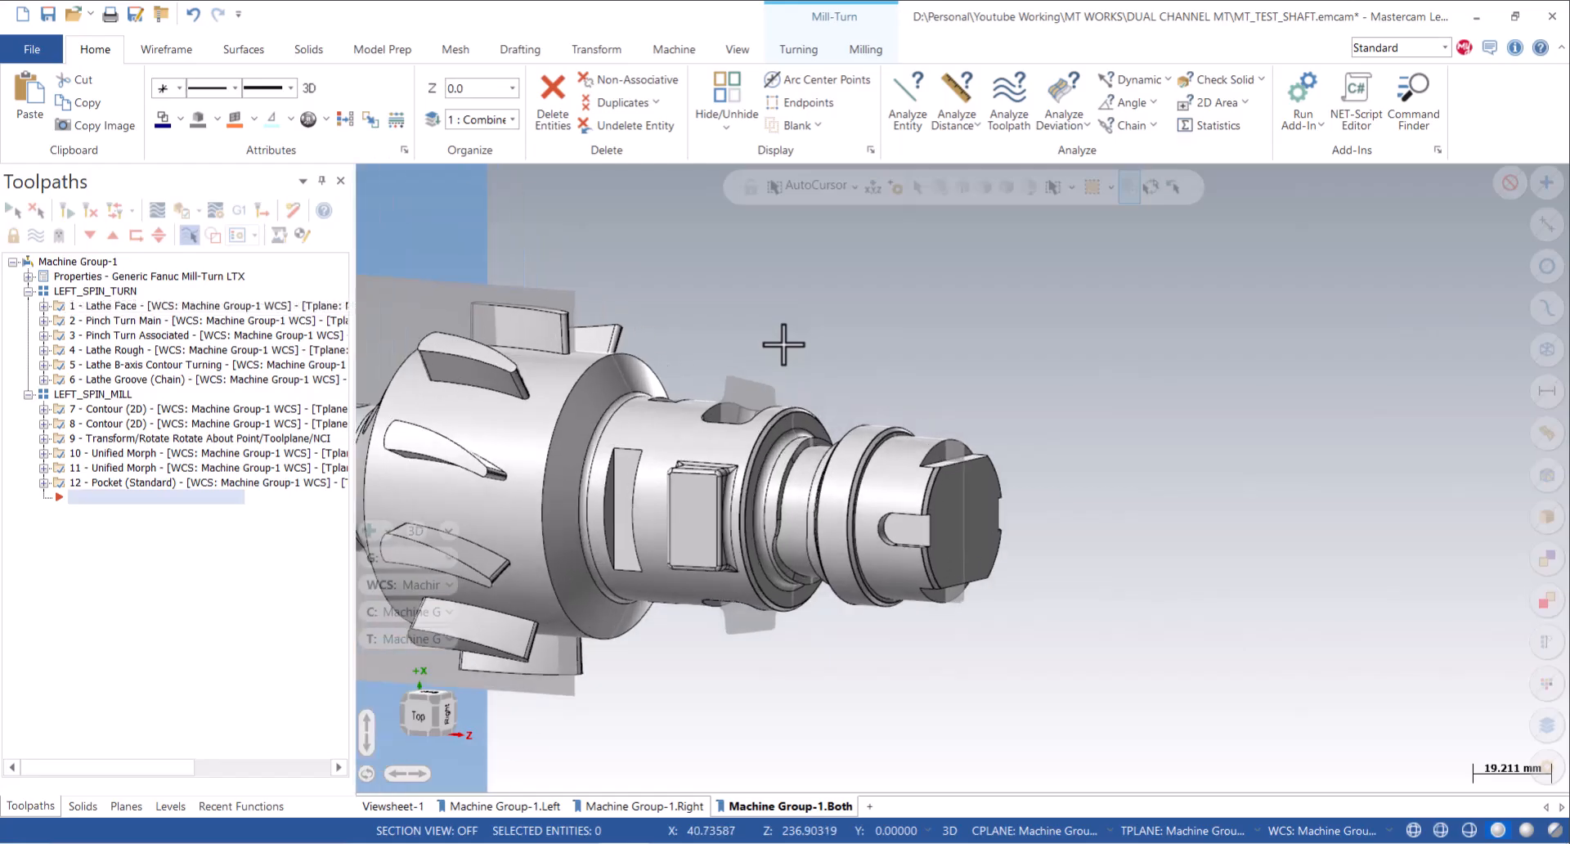
{"action": "scroll", "coordinate": [918, 389], "scroll_direction": "down", "scroll_amount": 2}
{"action": "right_click", "coordinate": [1013, 379]}
{"action": "left_click", "coordinate": [1022, 565]}
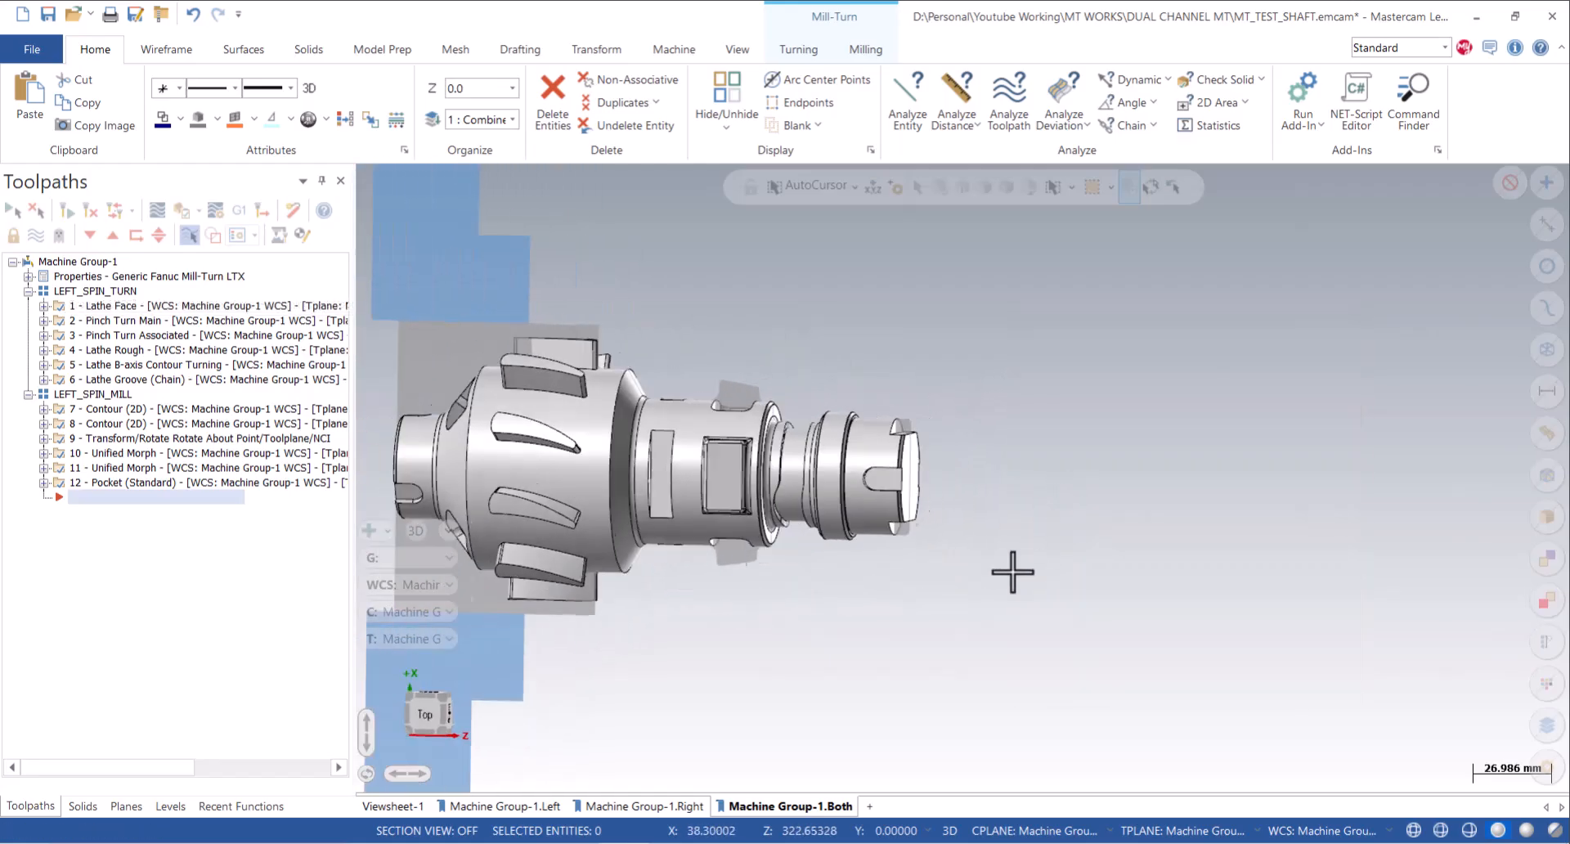
{"action": "scroll", "coordinate": [1200, 687], "scroll_direction": "up", "scroll_amount": 1}
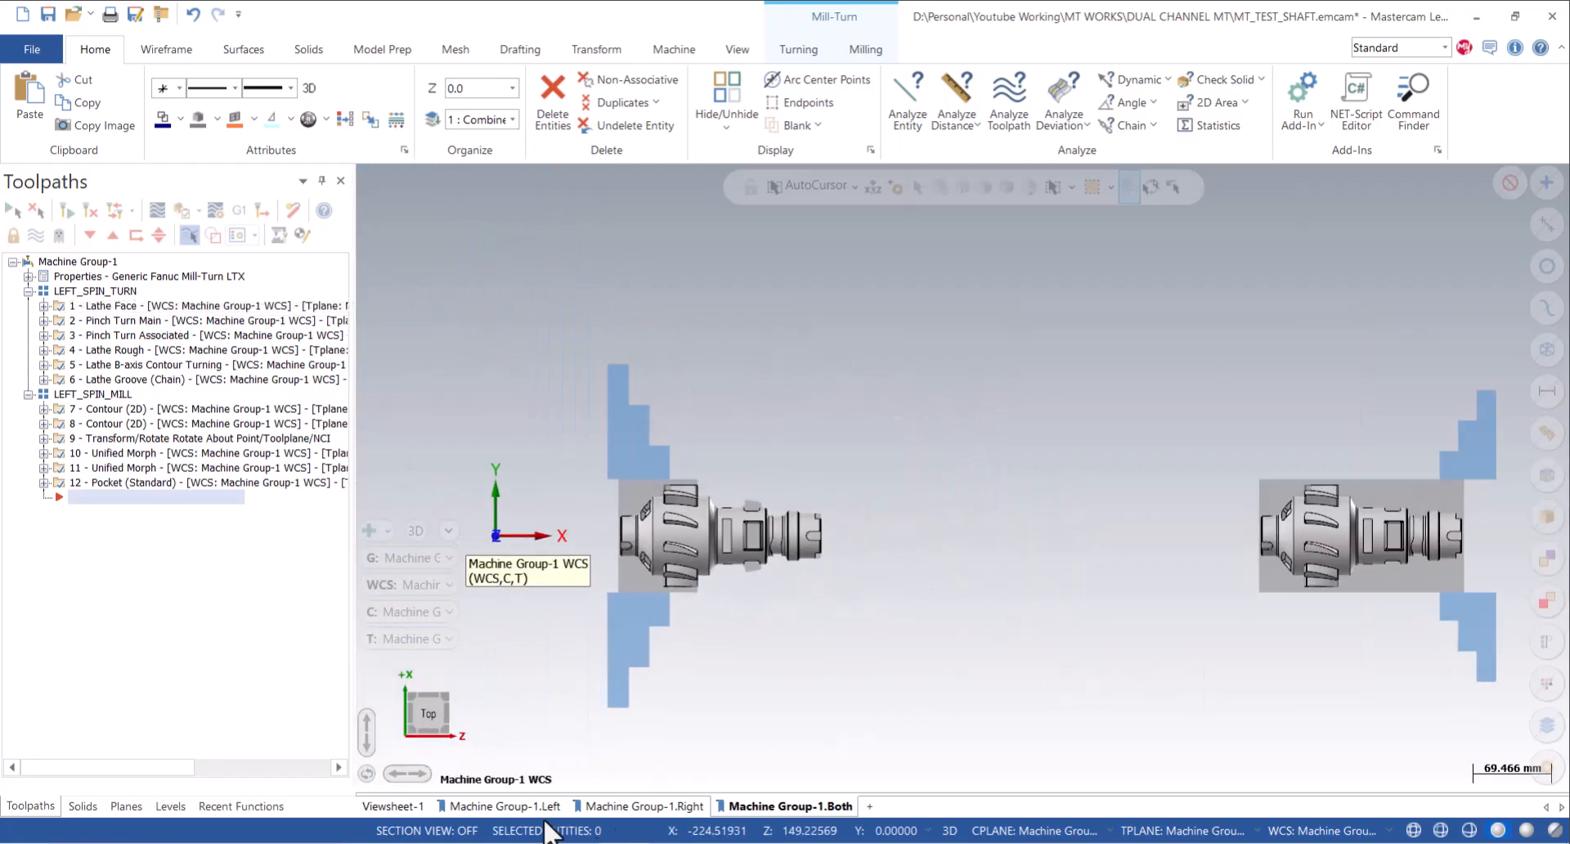
Open the left-spindle viewsheet and inspect the toolpaths of Unified Morph operation 11 and Pocket operation 12 on the shaft.
{"action": "left_click", "coordinate": [492, 804]}
{"action": "scroll", "coordinate": [1230, 466], "scroll_direction": "up", "scroll_amount": 10}
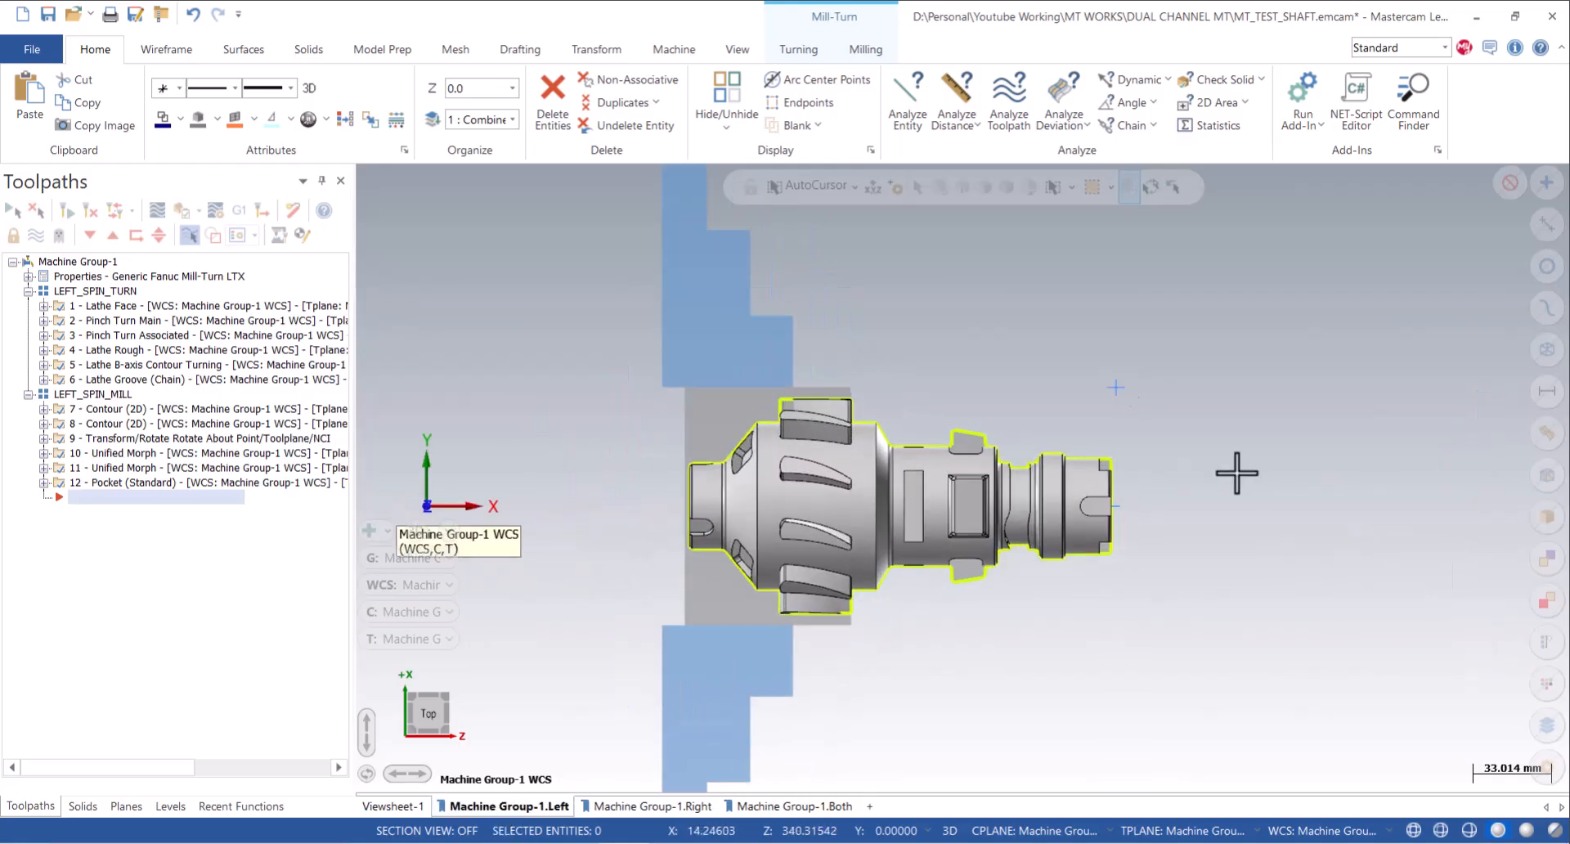
{"action": "middle_click_drag", "start_coordinate": [886, 417], "coordinate": [687, 435]}
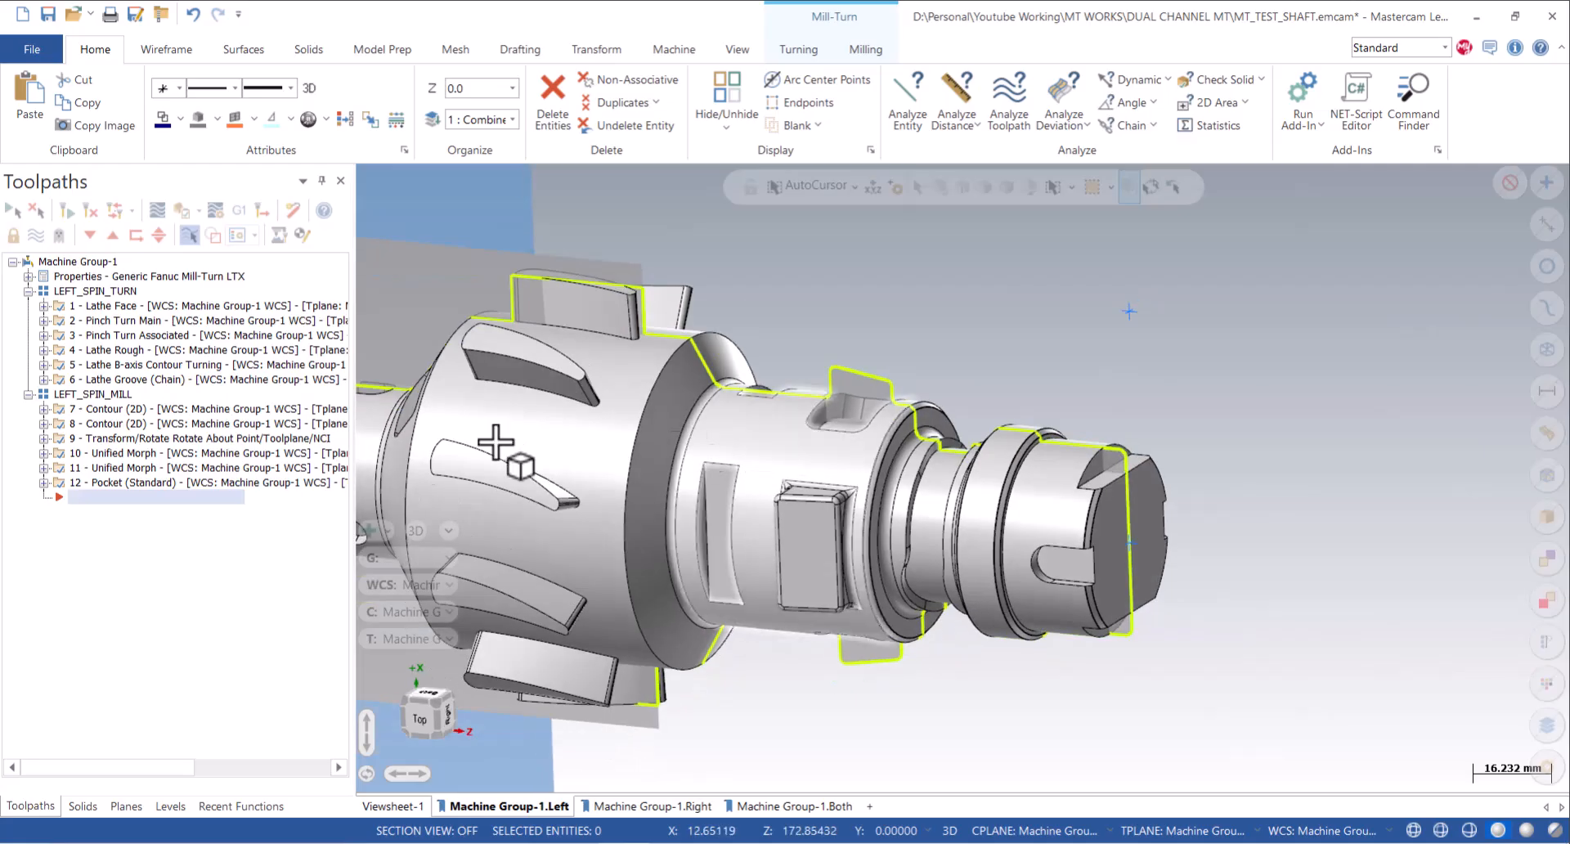
{"action": "left_click", "coordinate": [131, 469]}
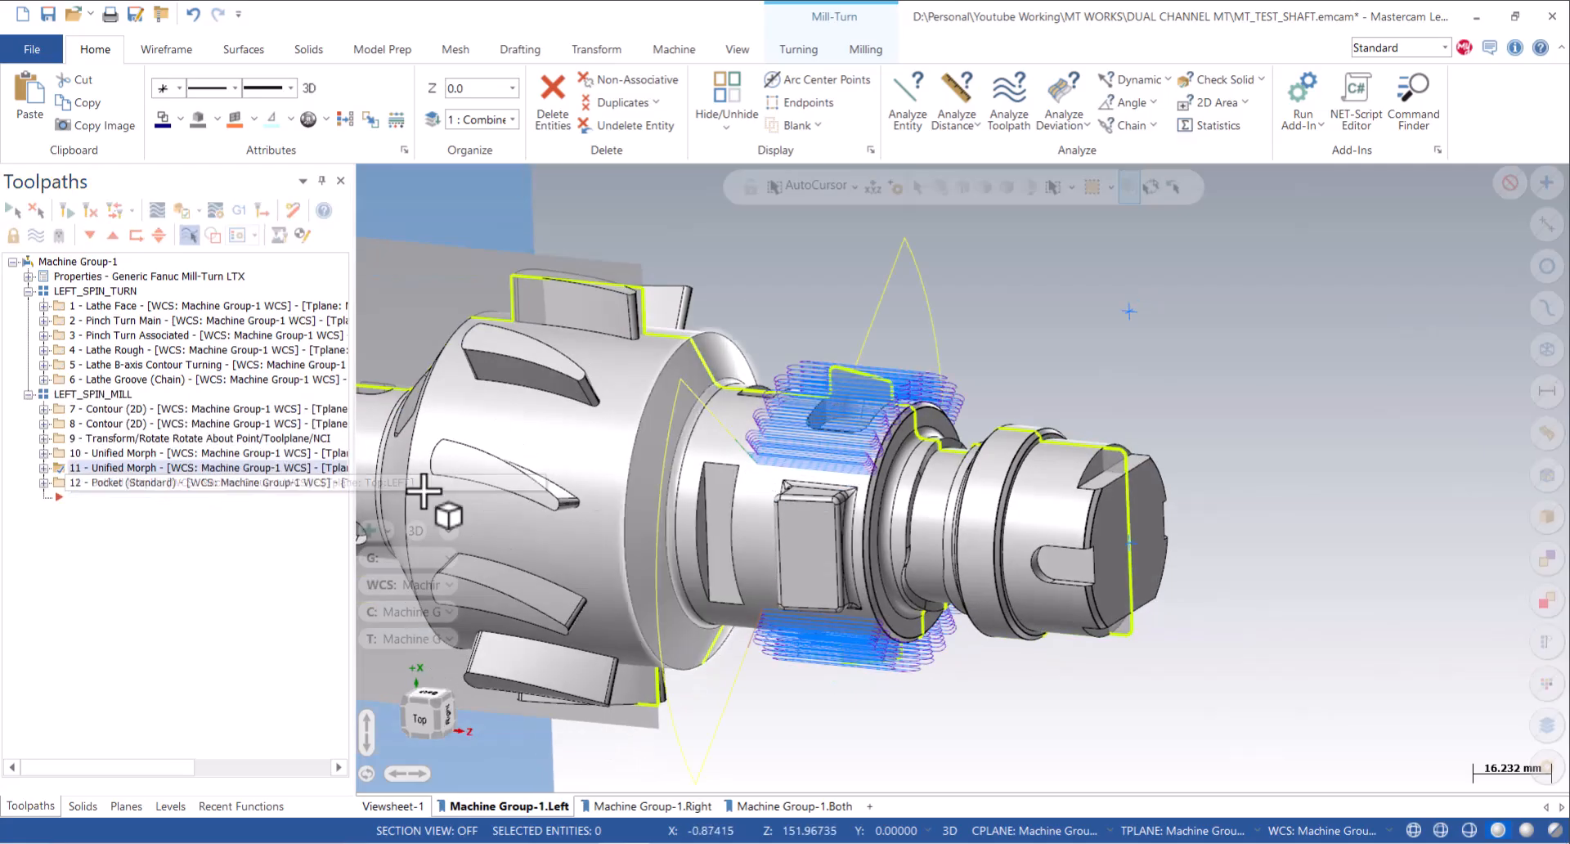
{"action": "left_click", "coordinate": [182, 483]}
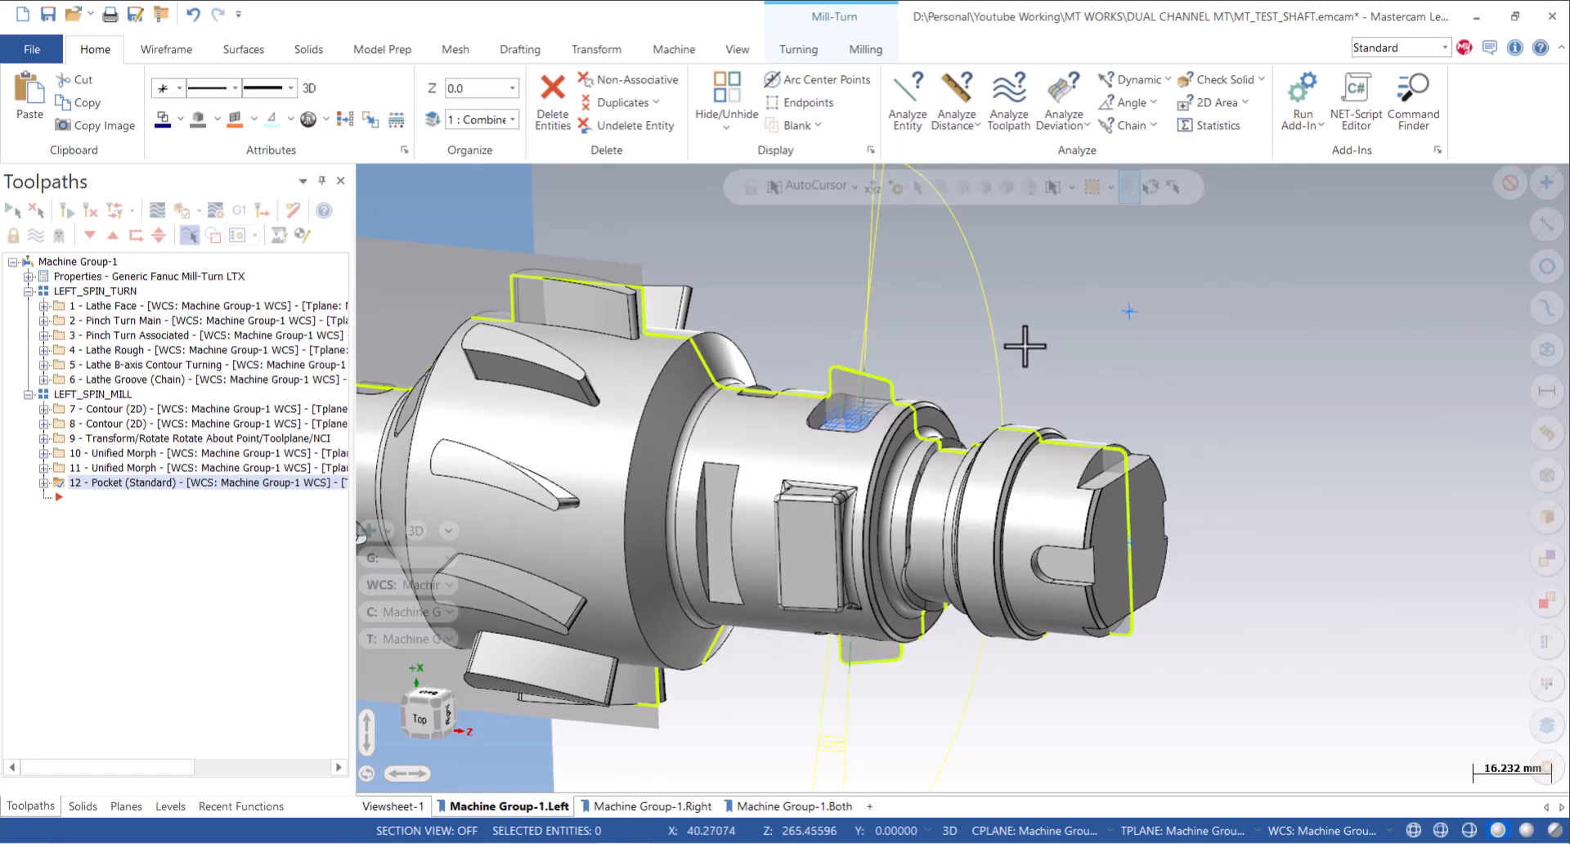
Examine the raised rectangular boss and its sloped top face on the shaft from several angles.
{"action": "scroll", "coordinate": [850, 521], "scroll_direction": "up", "scroll_amount": 3}
{"action": "scroll", "coordinate": [851, 522], "scroll_direction": "up", "scroll_amount": 2}
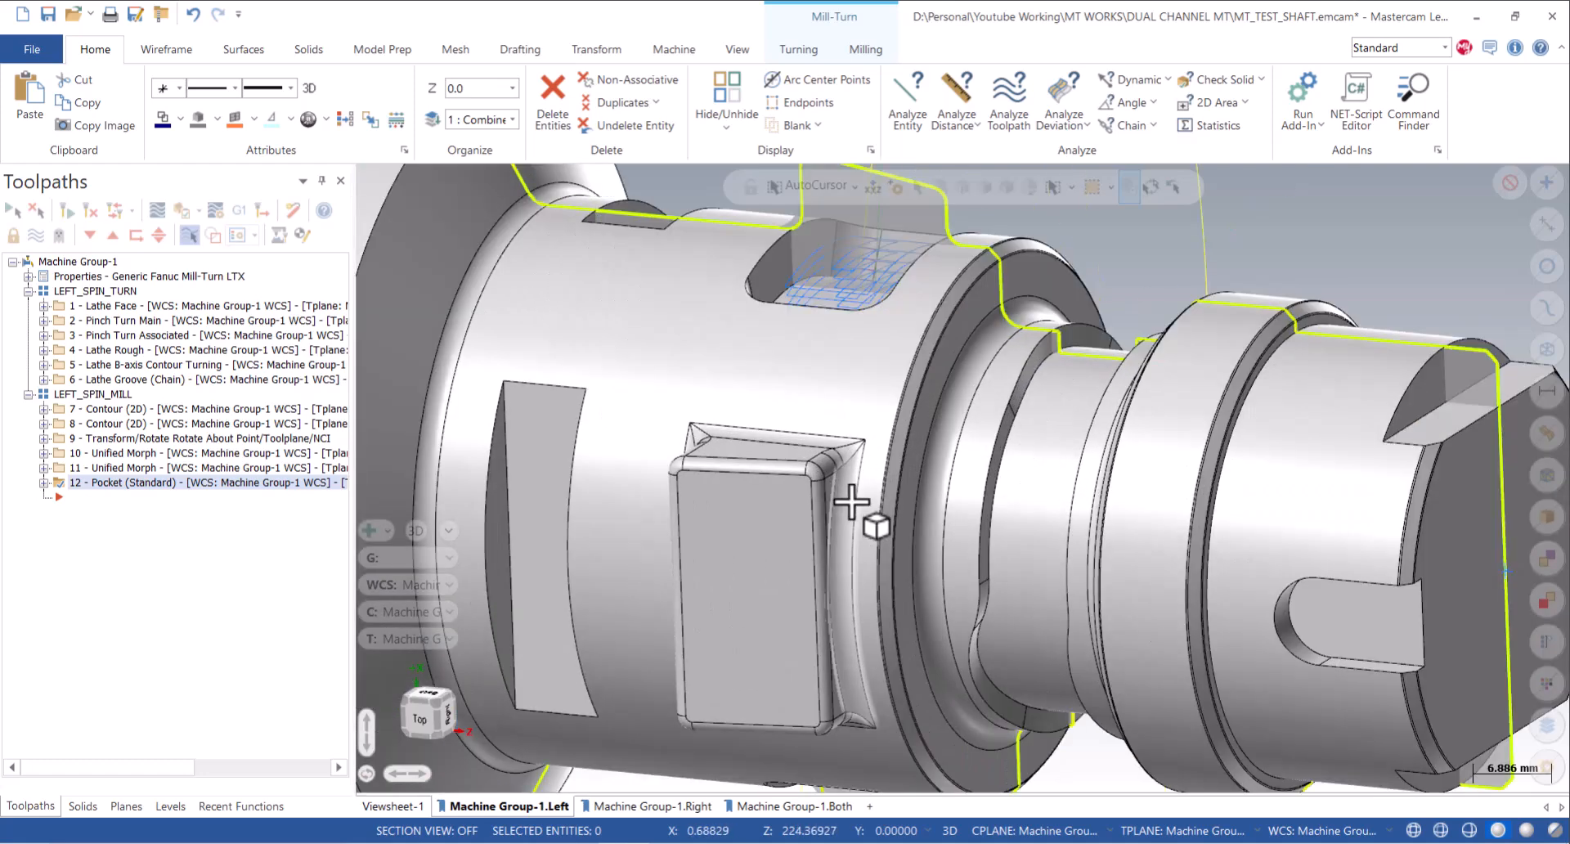
{"action": "middle_click_drag", "start_coordinate": [841, 506], "coordinate": [1008, 512]}
{"action": "middle_click_drag", "start_coordinate": [829, 441], "coordinate": [753, 448]}
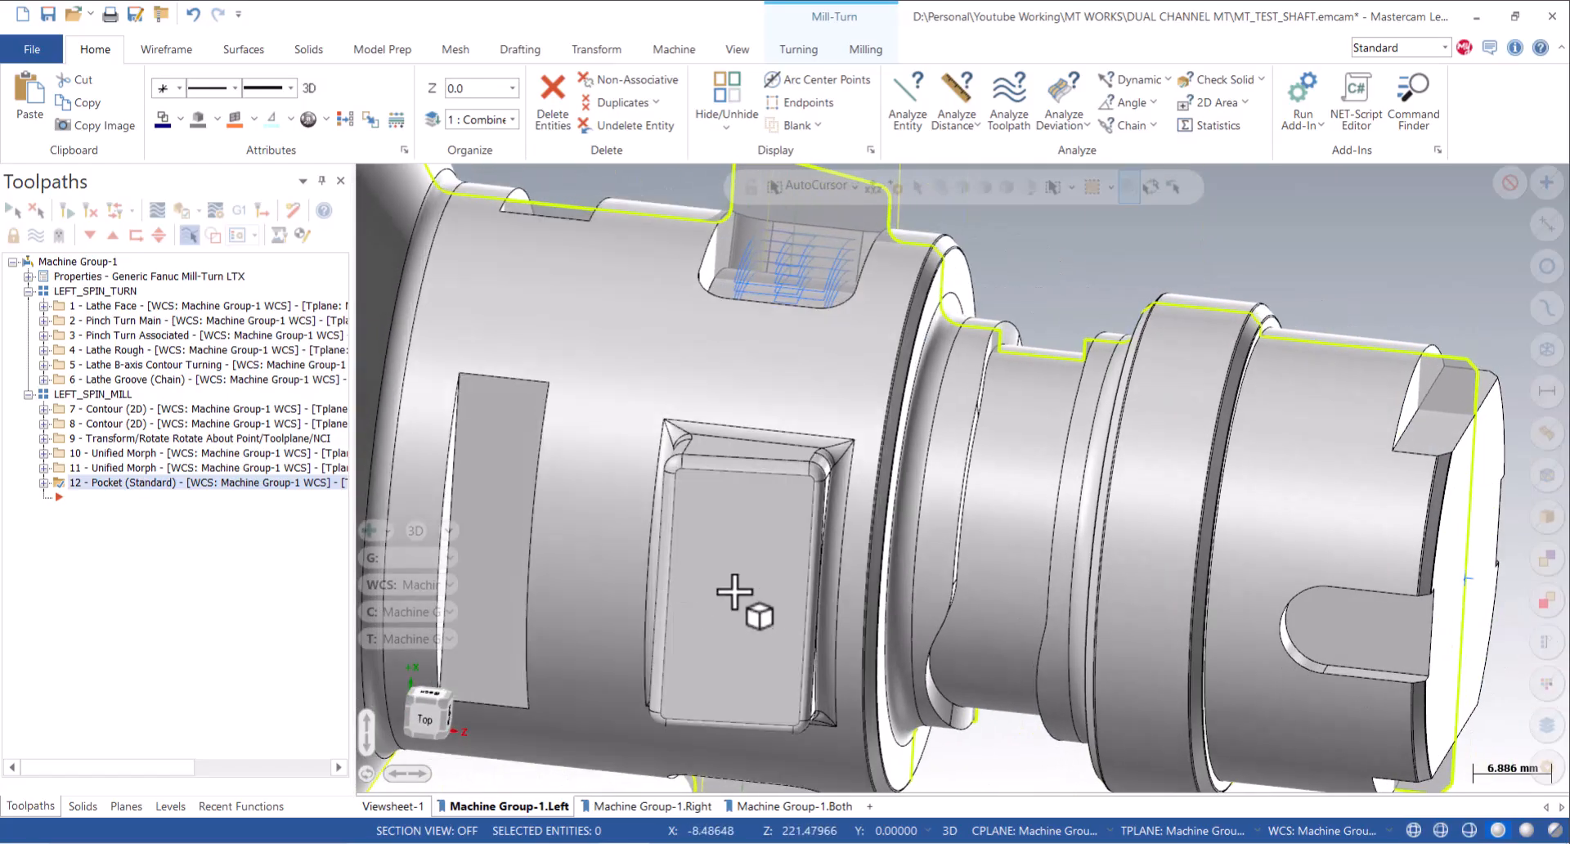
{"action": "right_click", "coordinate": [1027, 256]}
{"action": "left_click", "coordinate": [1055, 374]}
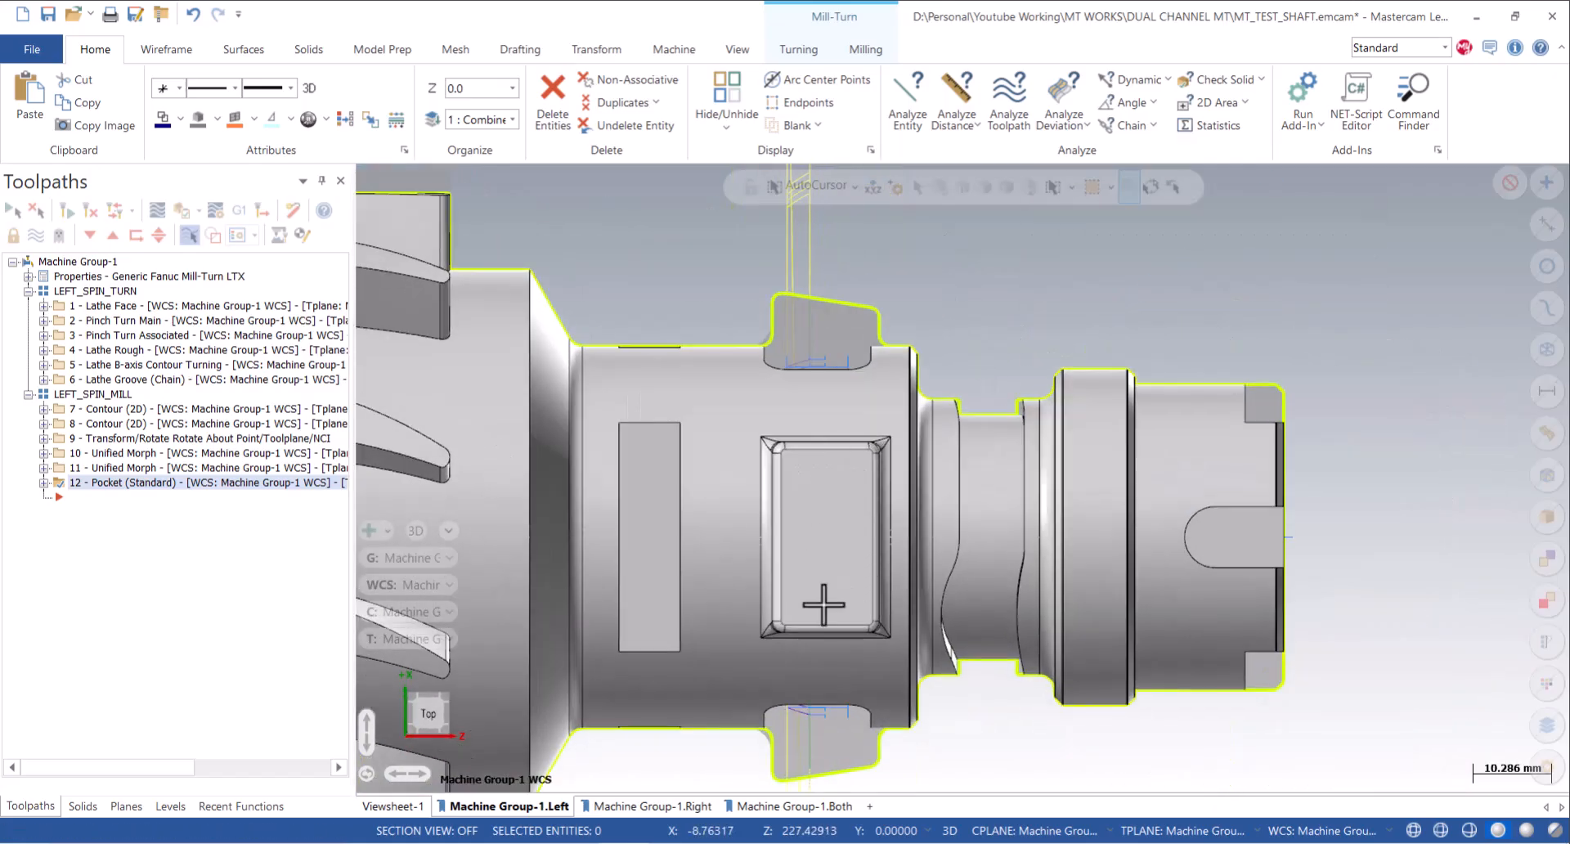
{"action": "middle_click_drag", "start_coordinate": [799, 544], "coordinate": [866, 293]}
Create a 2D Contour milling toolpath using solid chaining on one top edge of the raised rectangular boss.
{"action": "left_click", "coordinate": [865, 49]}
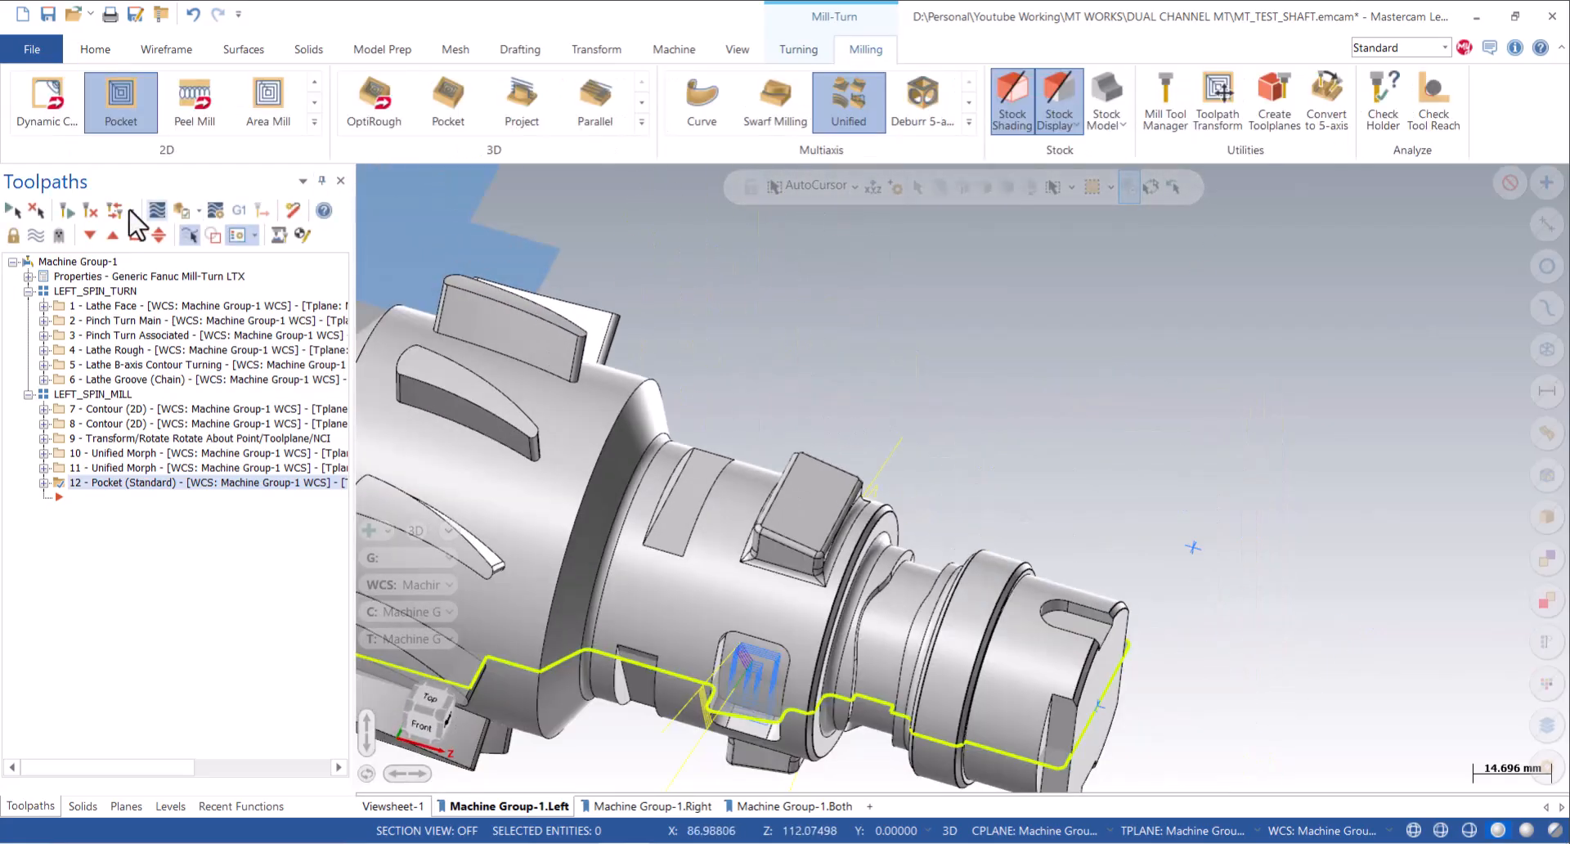
{"action": "left_click", "coordinate": [314, 121]}
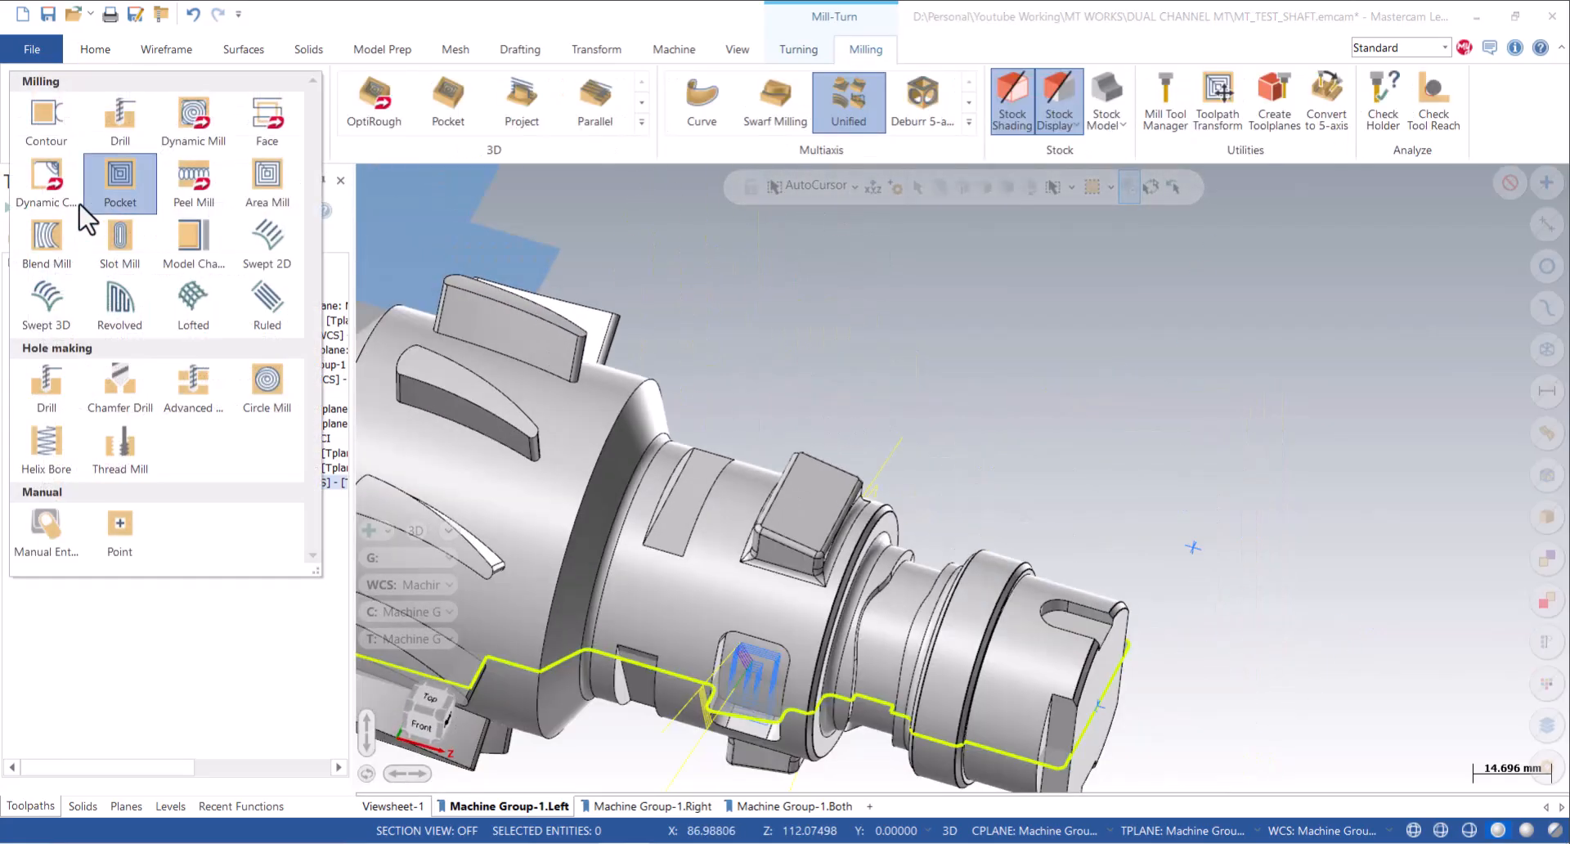
{"action": "left_click", "coordinate": [41, 117]}
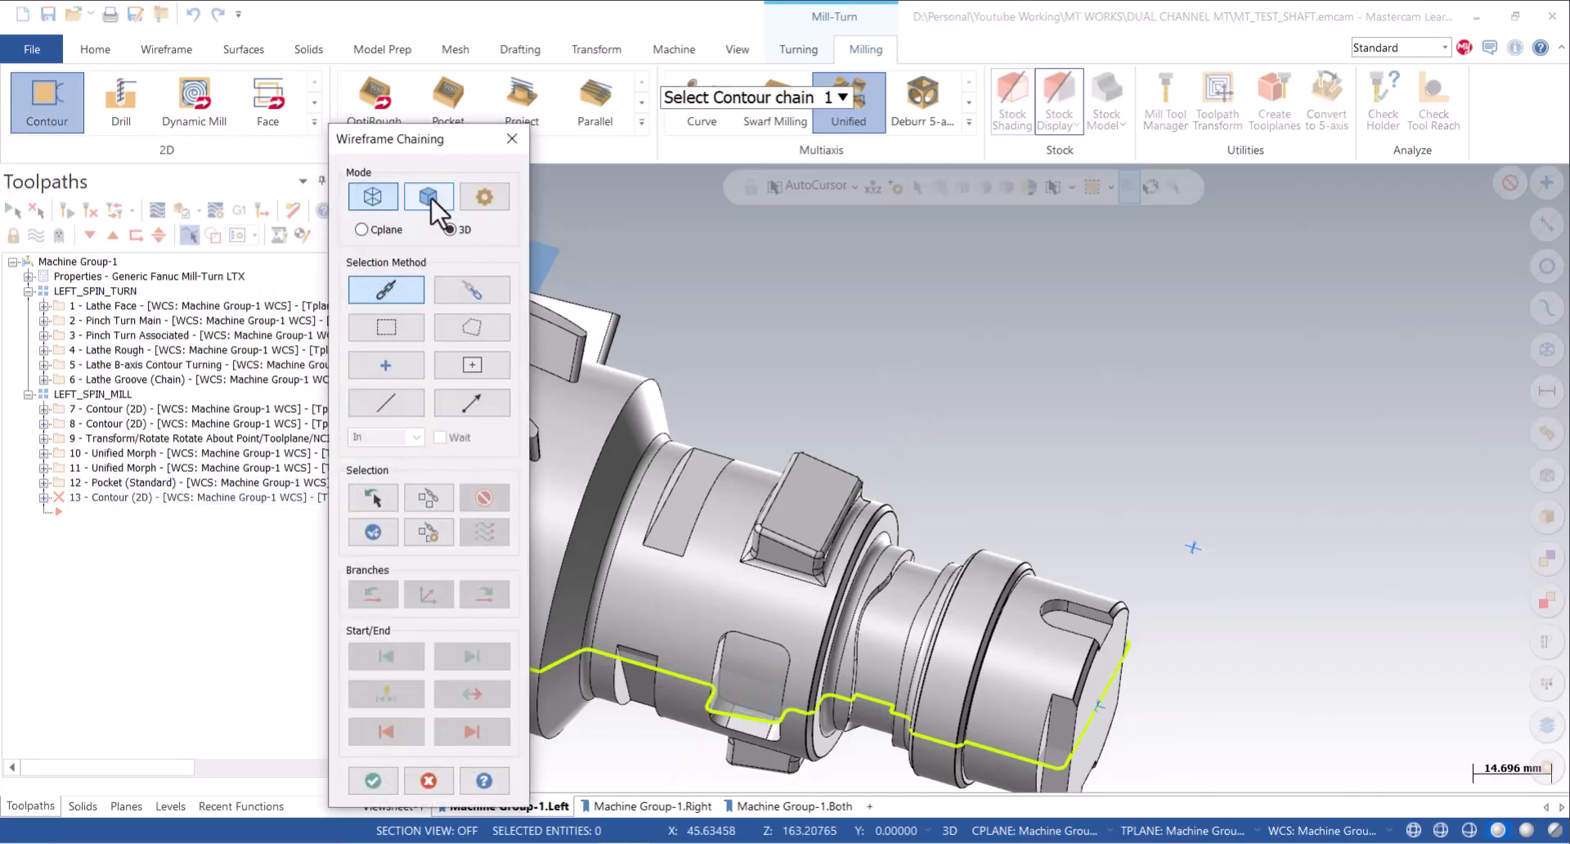
{"action": "left_click", "coordinate": [429, 199]}
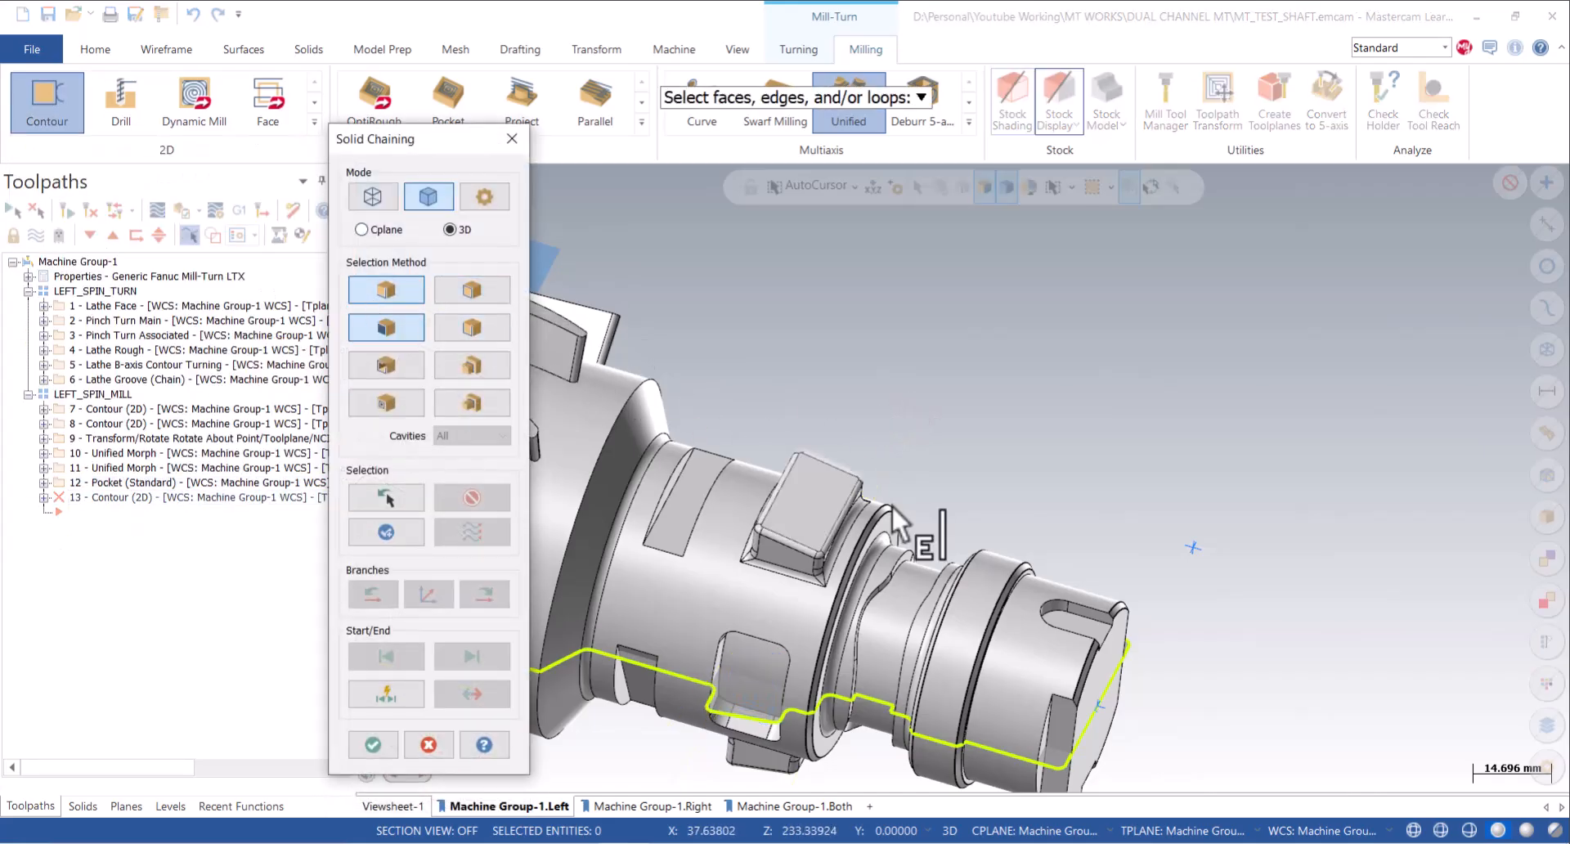
{"action": "middle_click_drag", "start_coordinate": [802, 523], "coordinate": [756, 426]}
{"action": "scroll", "coordinate": [756, 426], "scroll_direction": "up", "scroll_amount": 2}
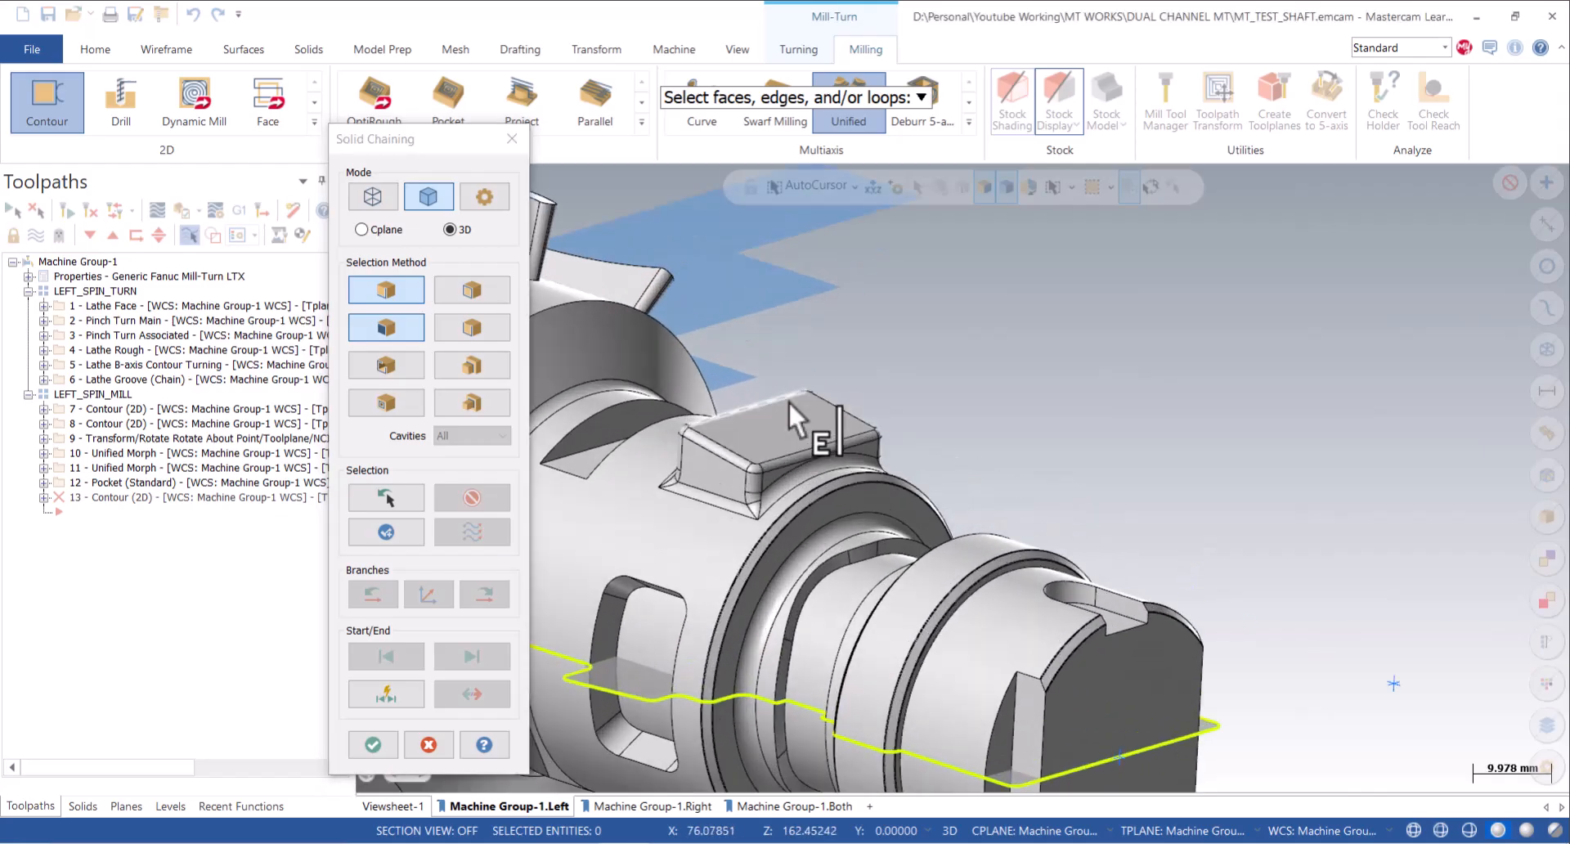
{"action": "left_click", "coordinate": [788, 400]}
{"action": "scroll", "coordinate": [1022, 405], "scroll_direction": "down", "scroll_amount": 4}
{"action": "scroll", "coordinate": [880, 478], "scroll_direction": "up", "scroll_amount": 2}
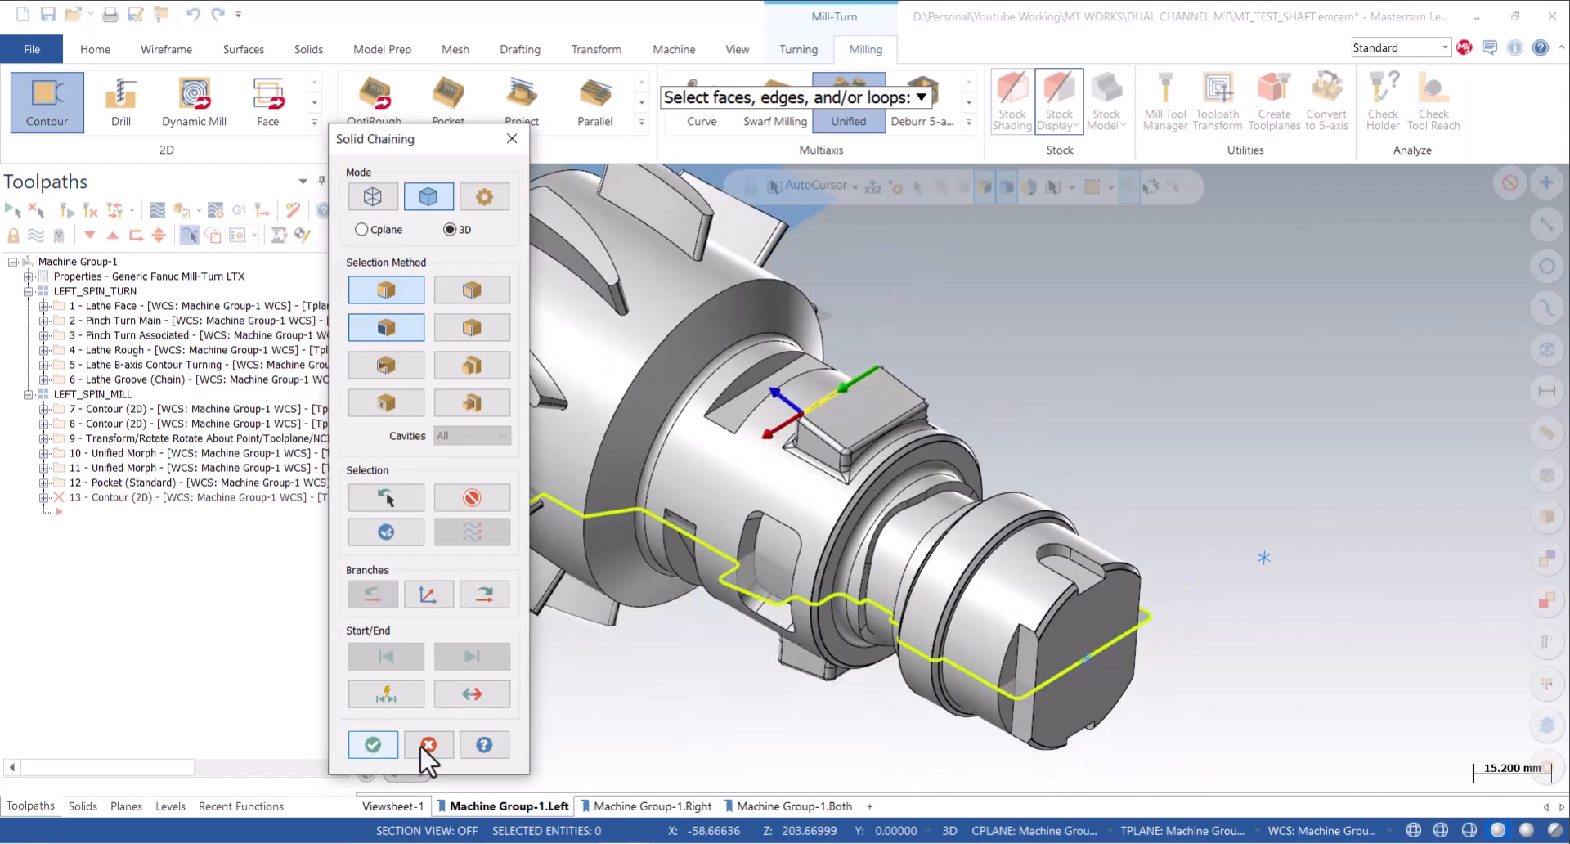
{"action": "left_click", "coordinate": [374, 745]}
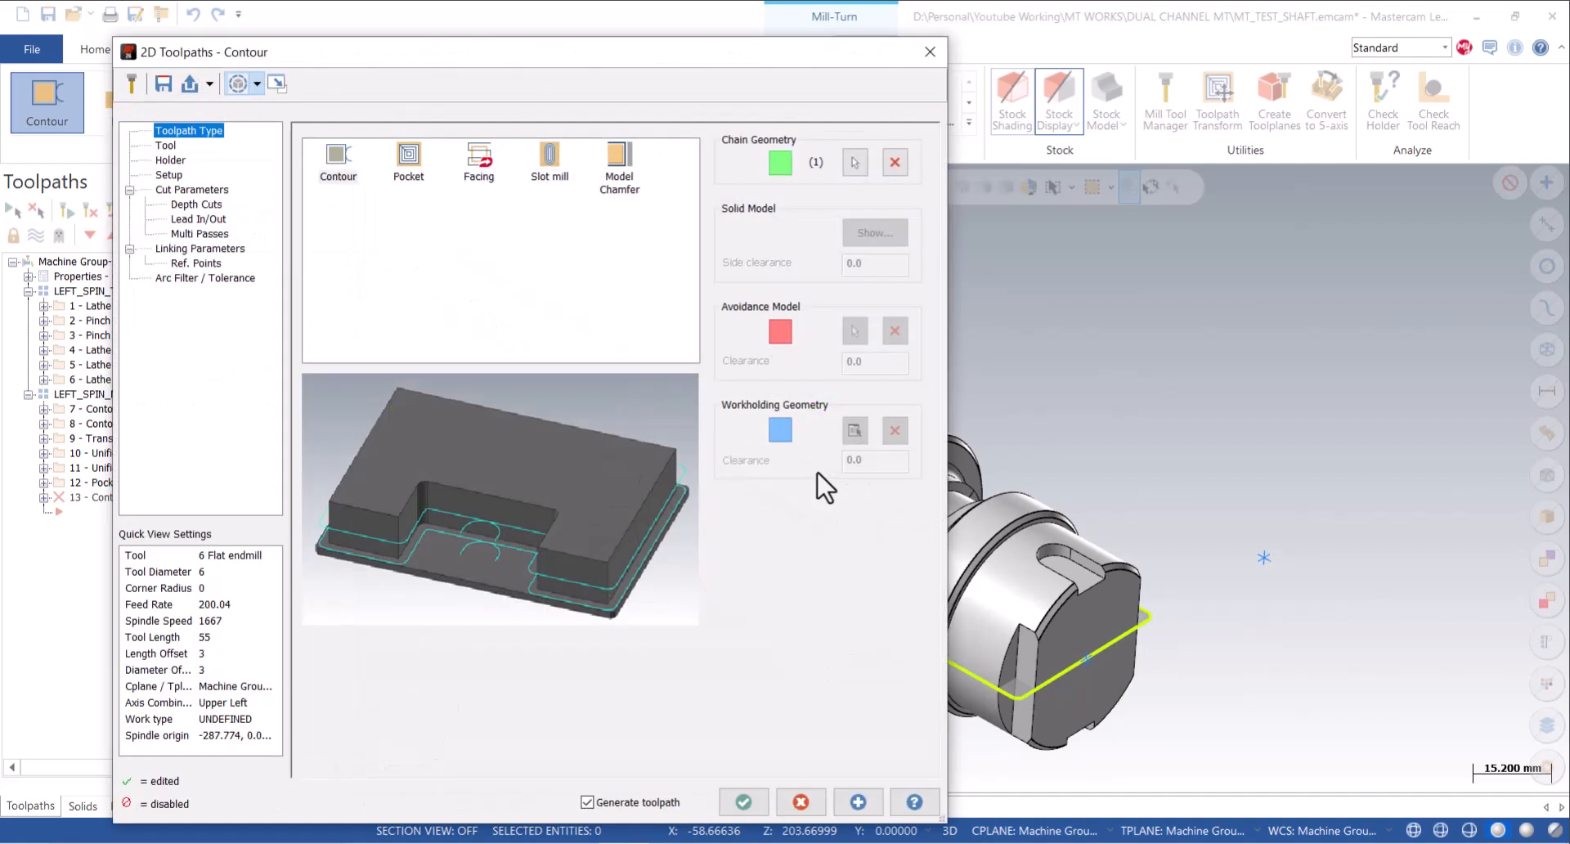
Review the contour operation's 6 mm flat endmill, its holder and the Y-Axis Cross setup derived from geometry.
{"action": "left_click", "coordinate": [166, 145]}
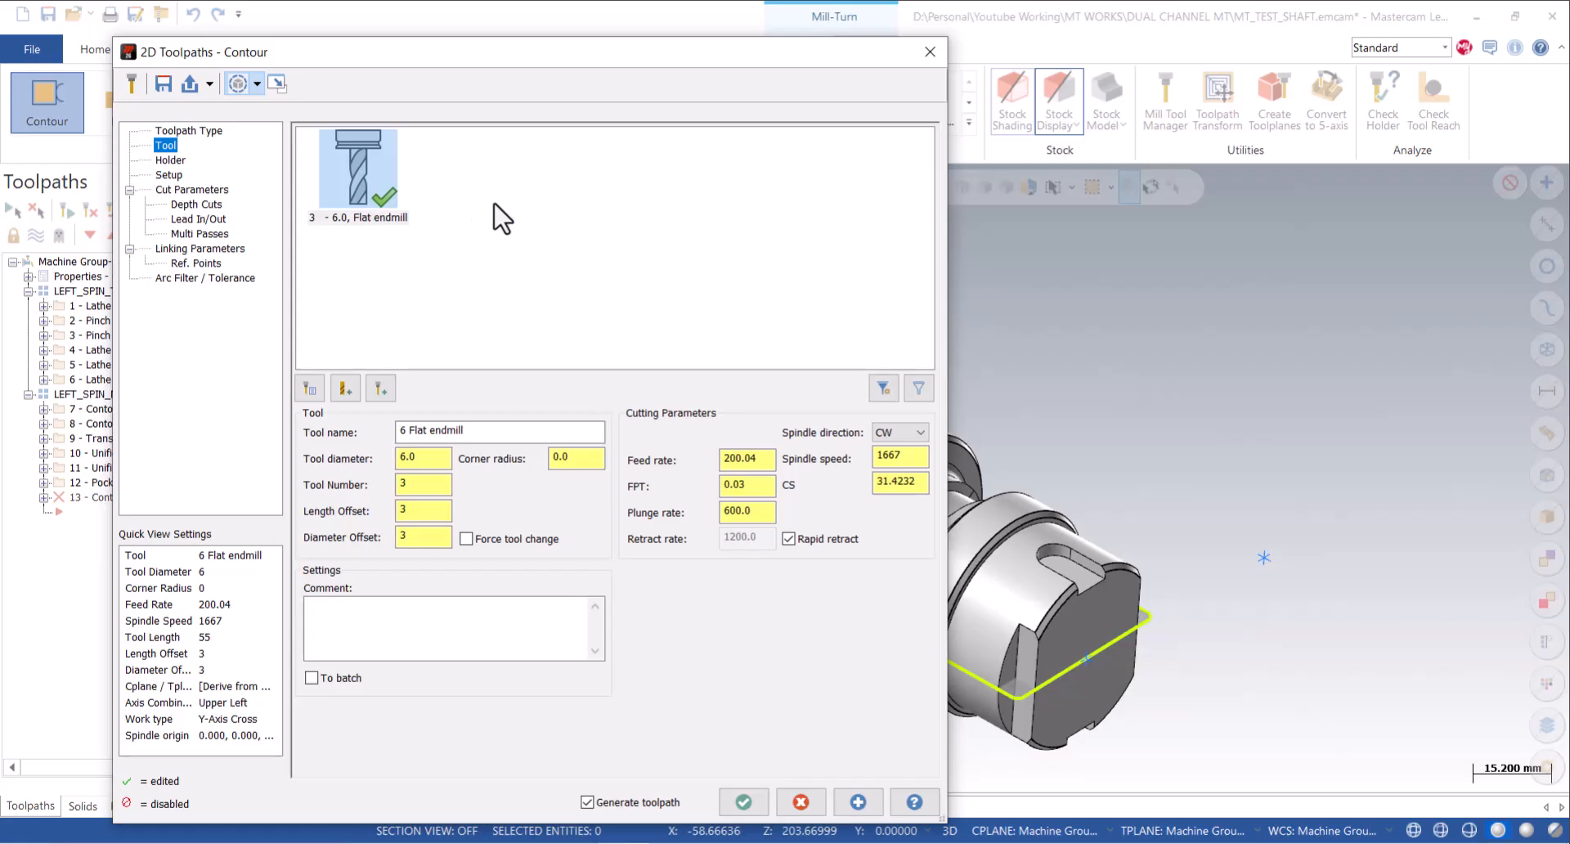
{"action": "left_click", "coordinate": [173, 160]}
{"action": "left_click", "coordinate": [169, 175]}
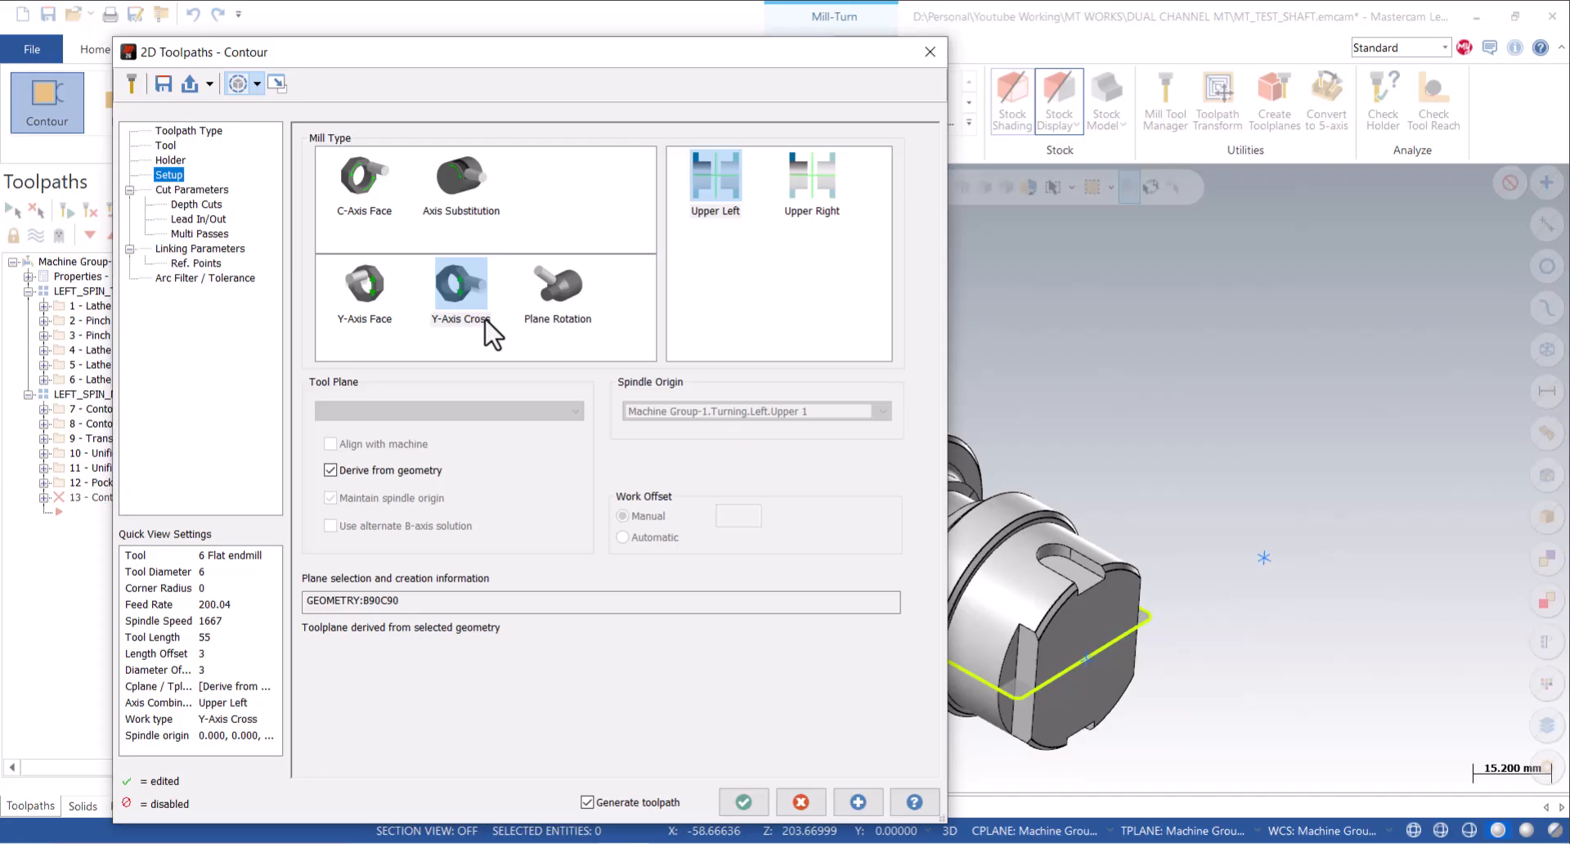
Inspect the linking plane previews above the boss to check the orientation derived from the chained edge.
{"action": "left_click_drag", "start_coordinate": [698, 53], "coordinate": [115, 127]}
{"action": "scroll", "coordinate": [930, 448], "scroll_direction": "up", "scroll_amount": 6}
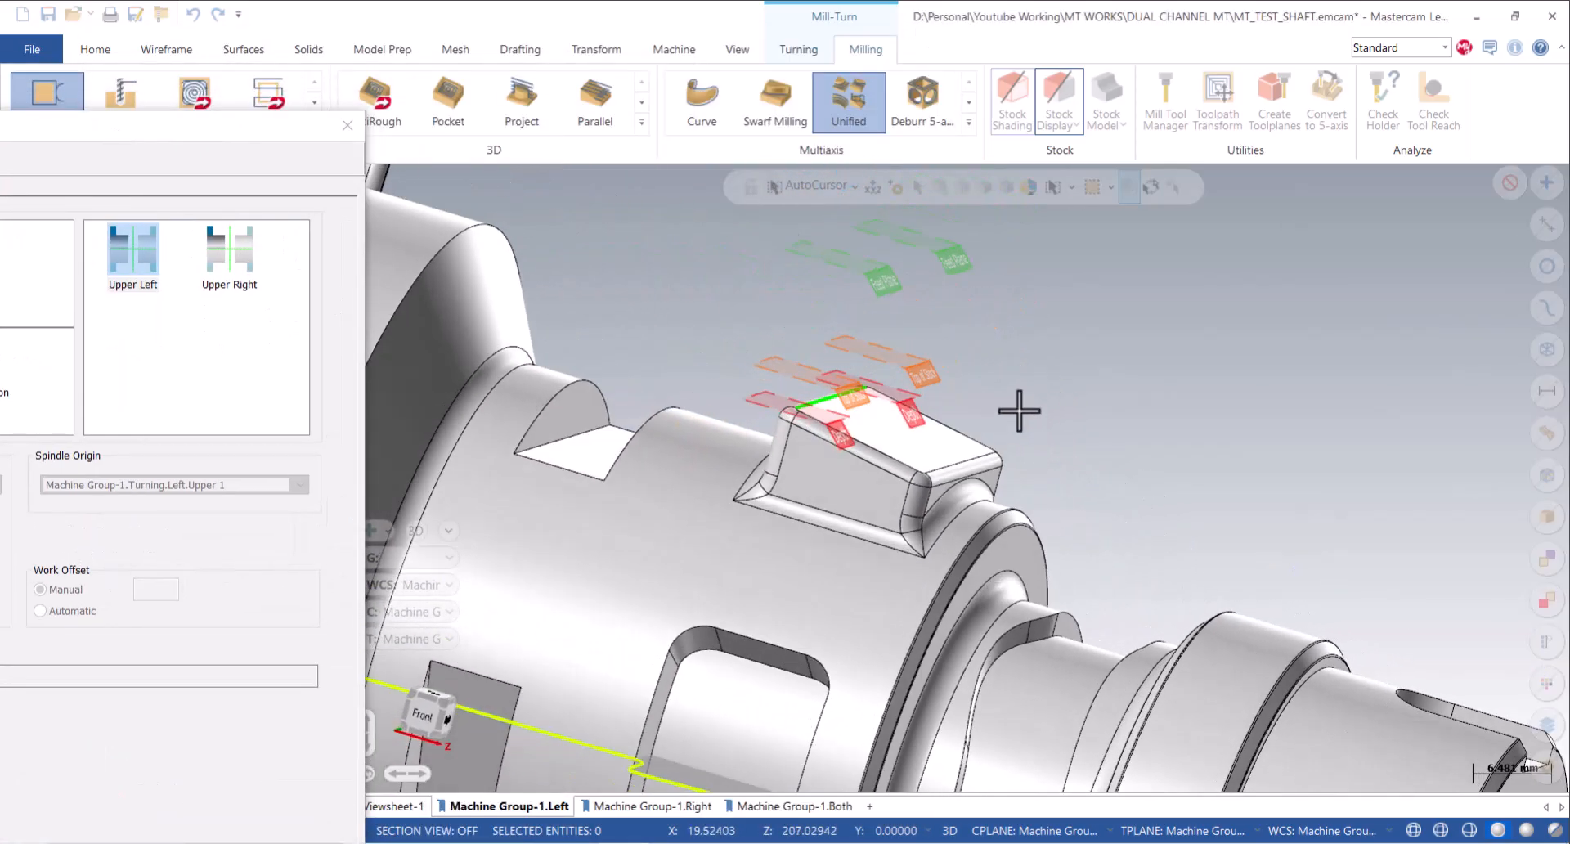
{"action": "middle_click_drag", "start_coordinate": [1019, 410], "coordinate": [1032, 406]}
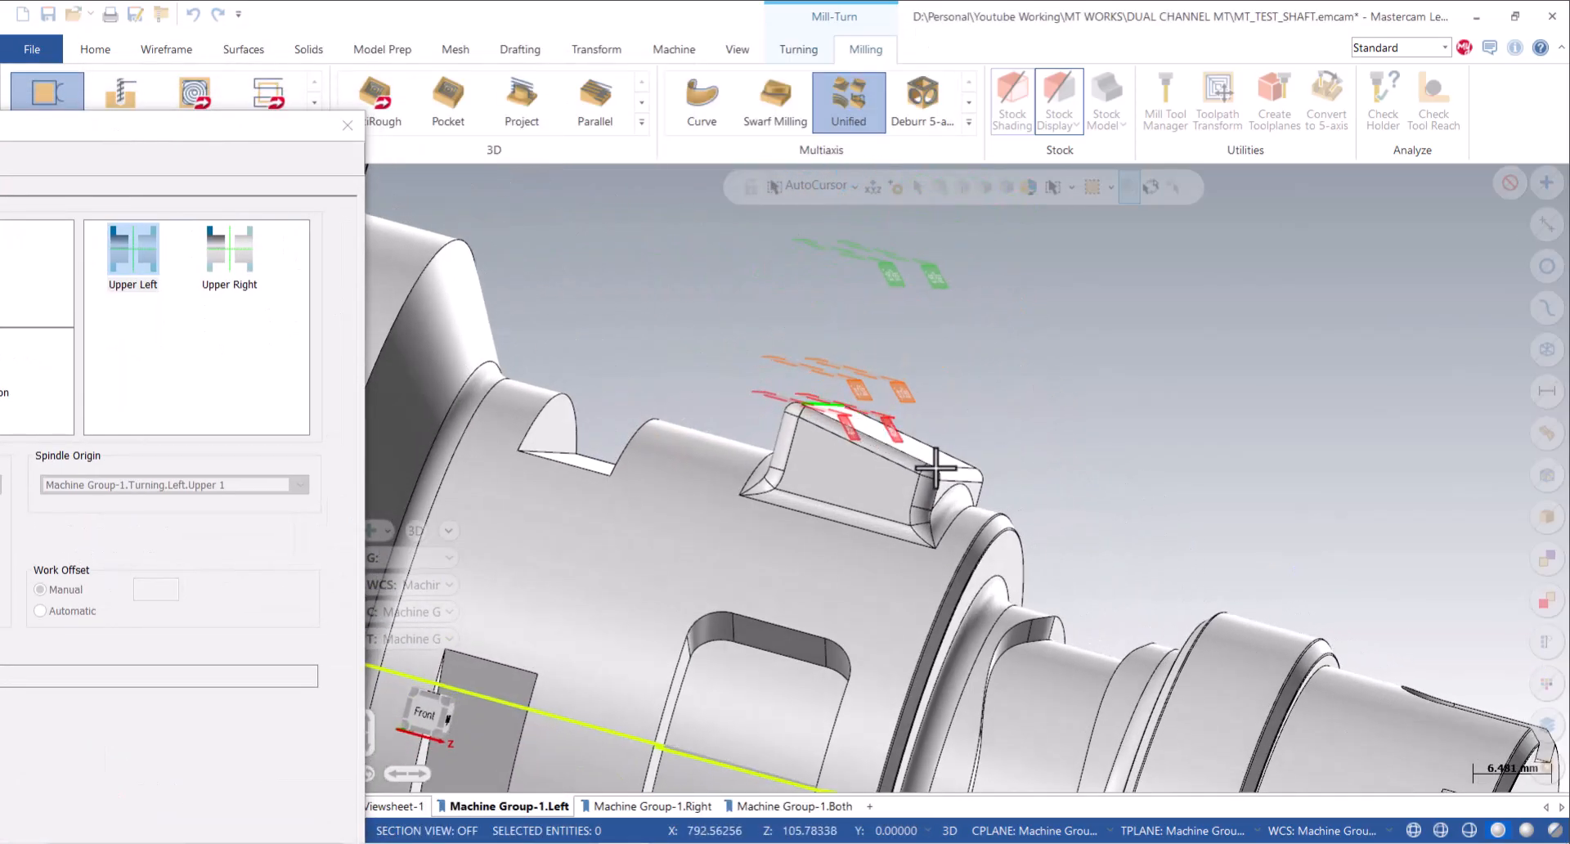
{"action": "middle_click_drag", "start_coordinate": [939, 446], "coordinate": [897, 466]}
{"action": "scroll", "coordinate": [896, 466], "scroll_direction": "down", "scroll_amount": 6}
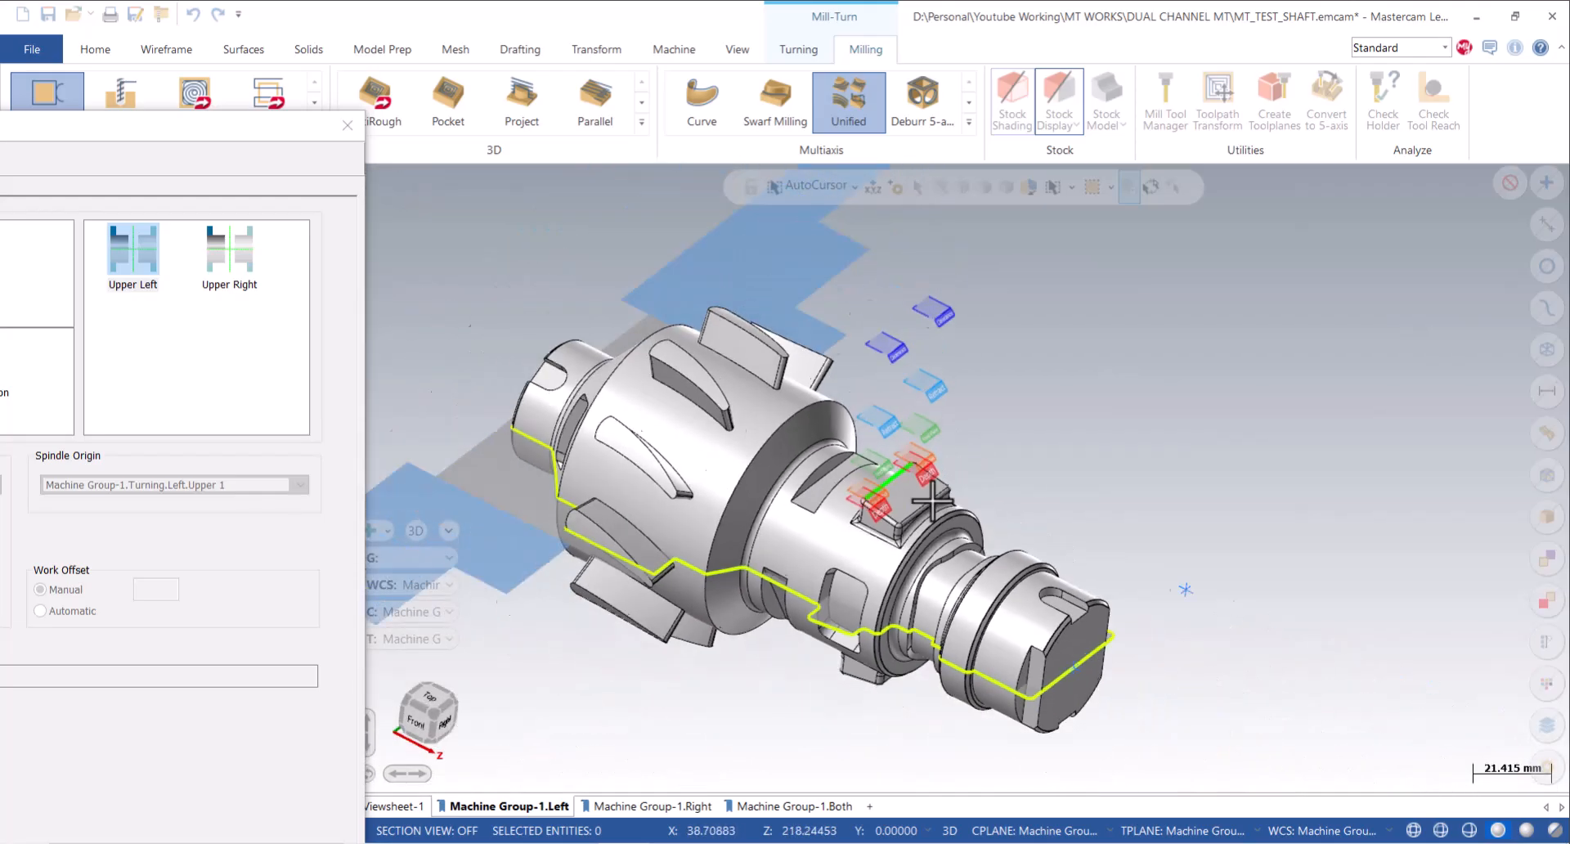
{"action": "left_click_drag", "start_coordinate": [239, 135], "coordinate": [864, 99]}
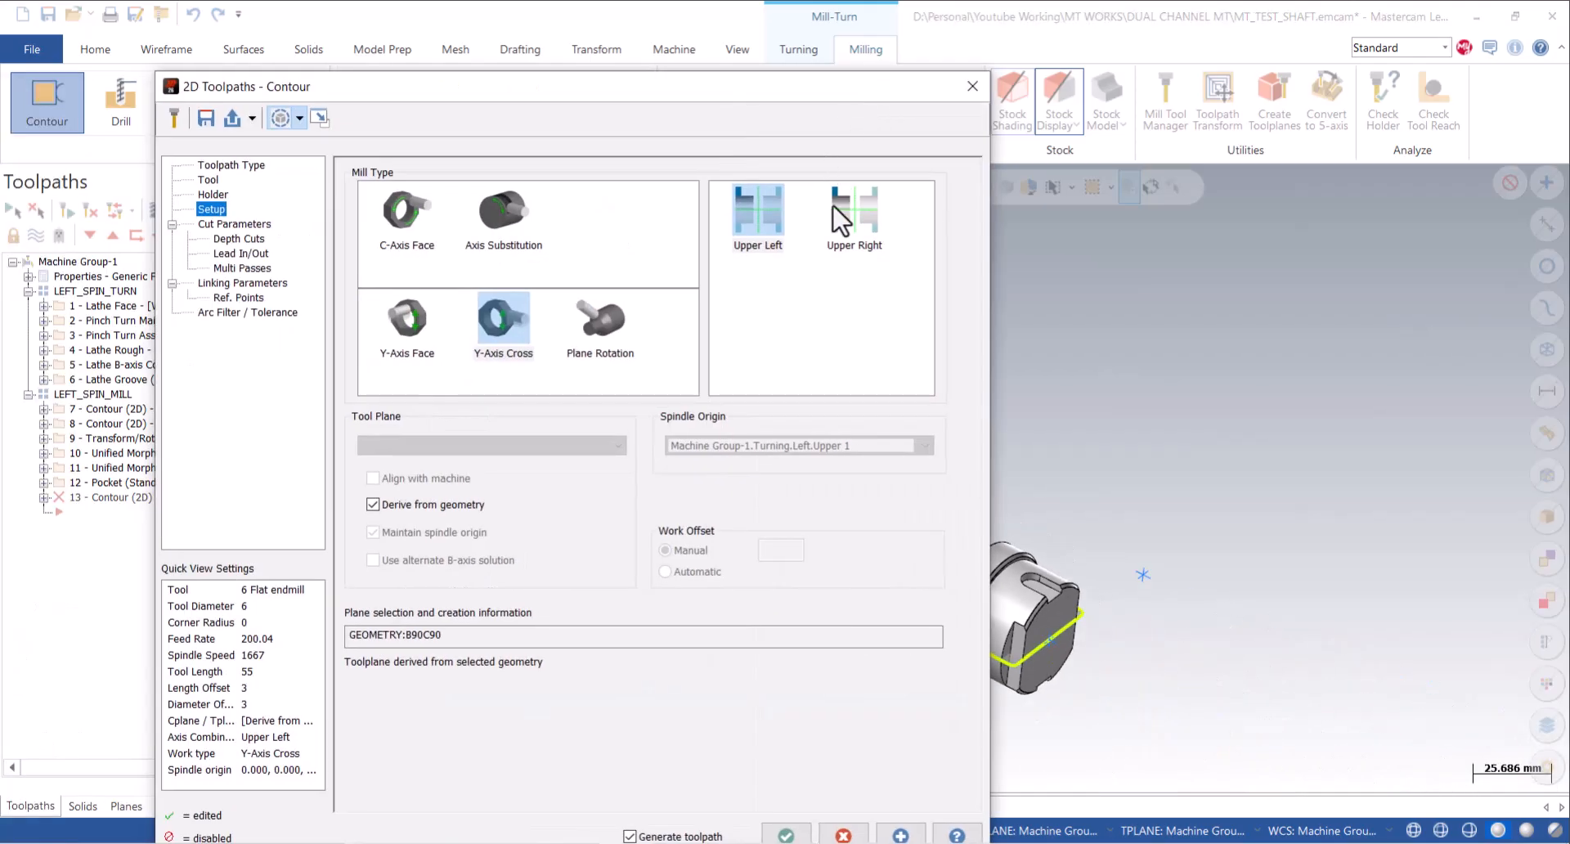
Review the contour's cut, depth, lead in/out, multi-pass and linking parameters, accept them and generate the toolpath.
{"action": "left_click", "coordinate": [235, 224]}
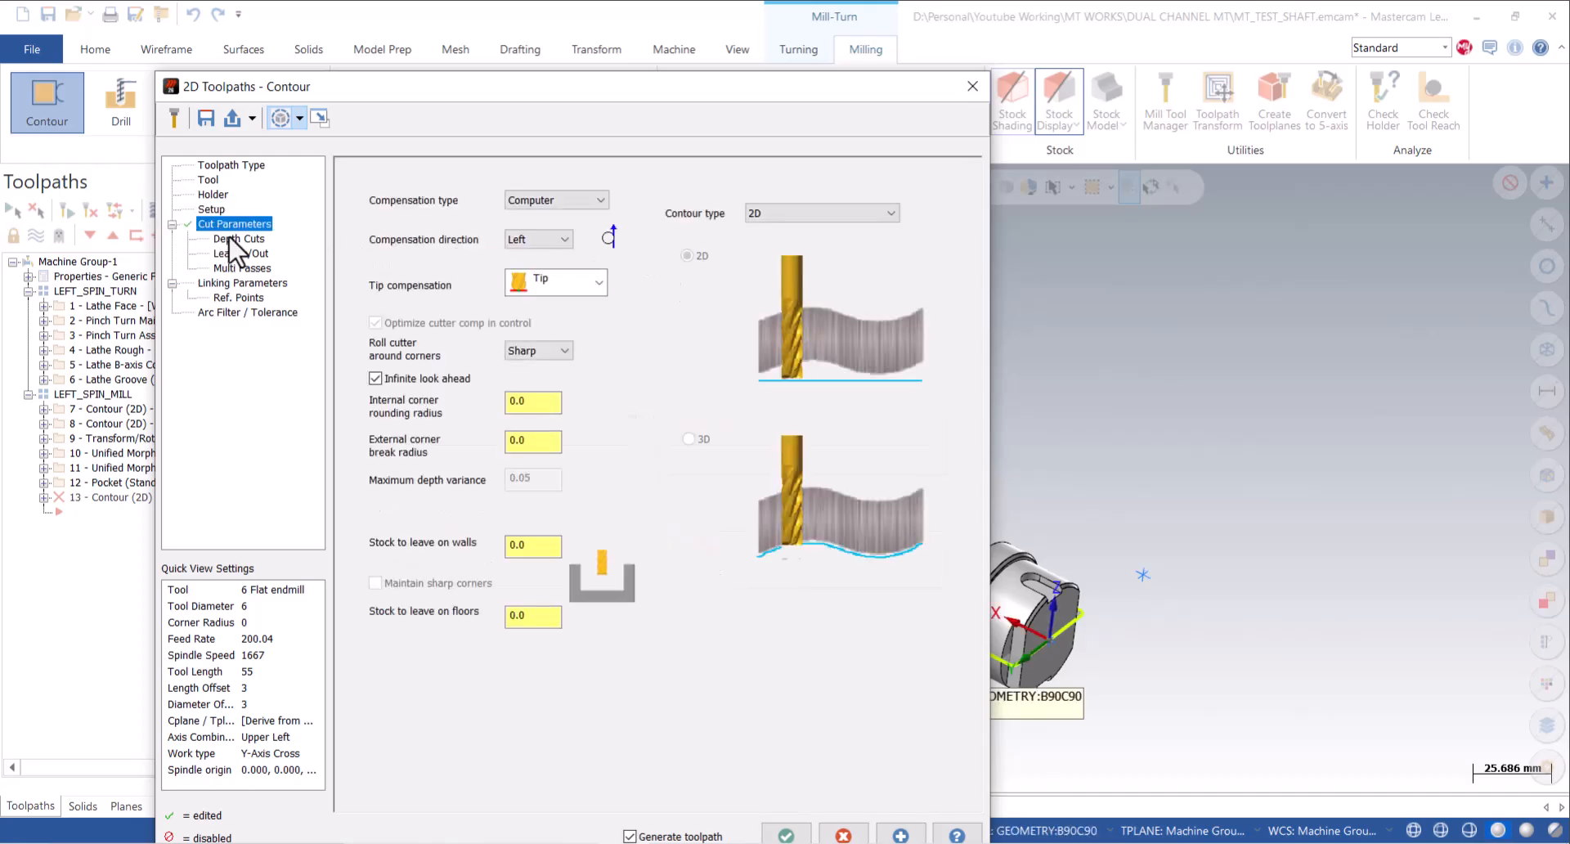
{"action": "left_click", "coordinate": [232, 239]}
{"action": "left_click", "coordinate": [264, 254]}
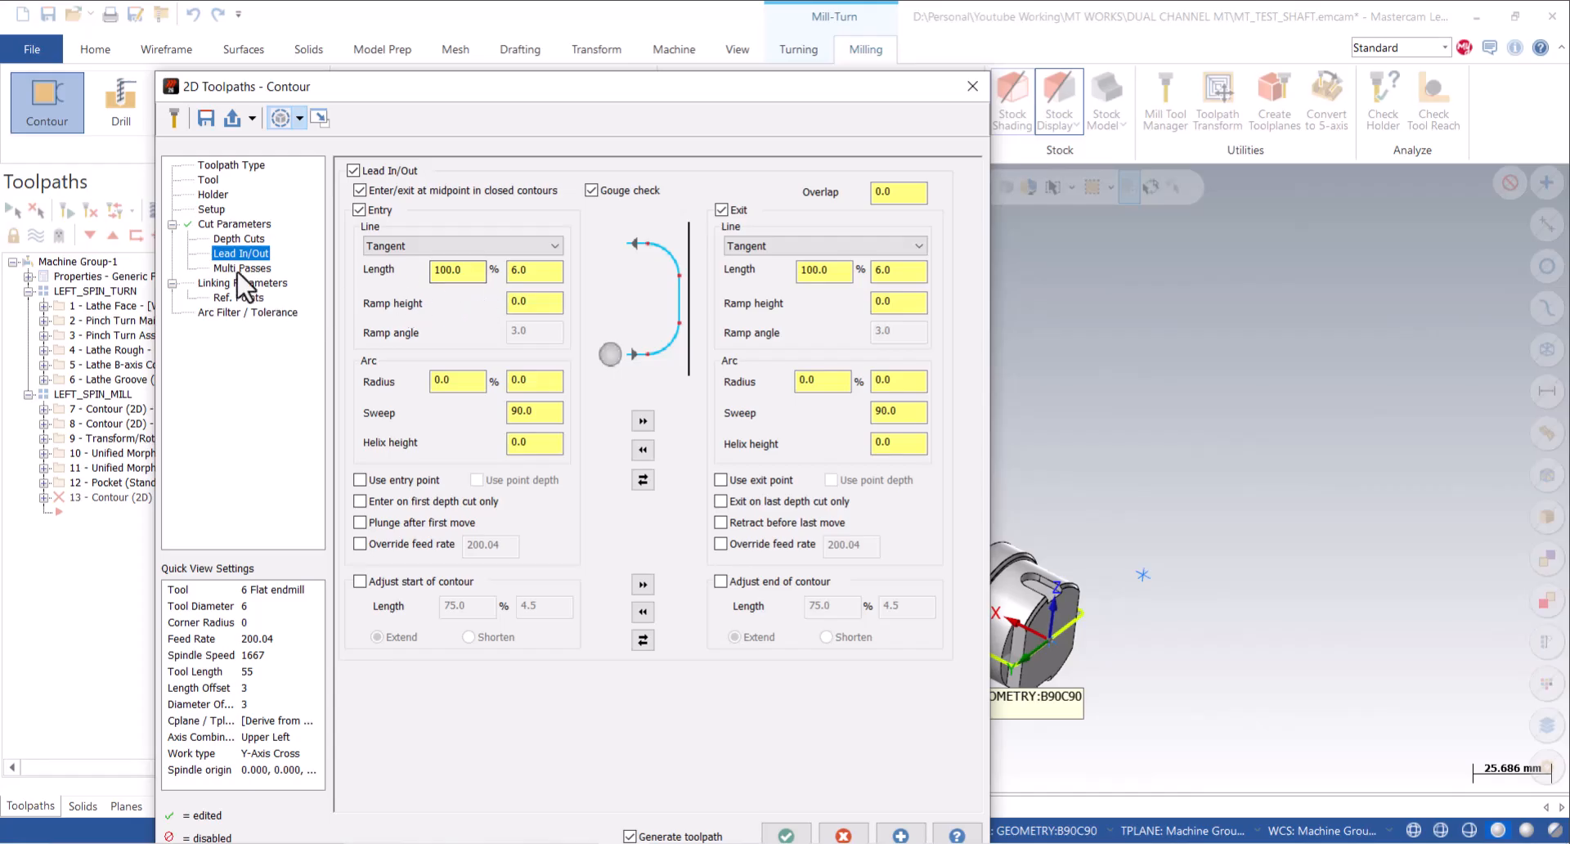
{"action": "left_click", "coordinate": [239, 270]}
{"action": "left_click", "coordinate": [245, 283]}
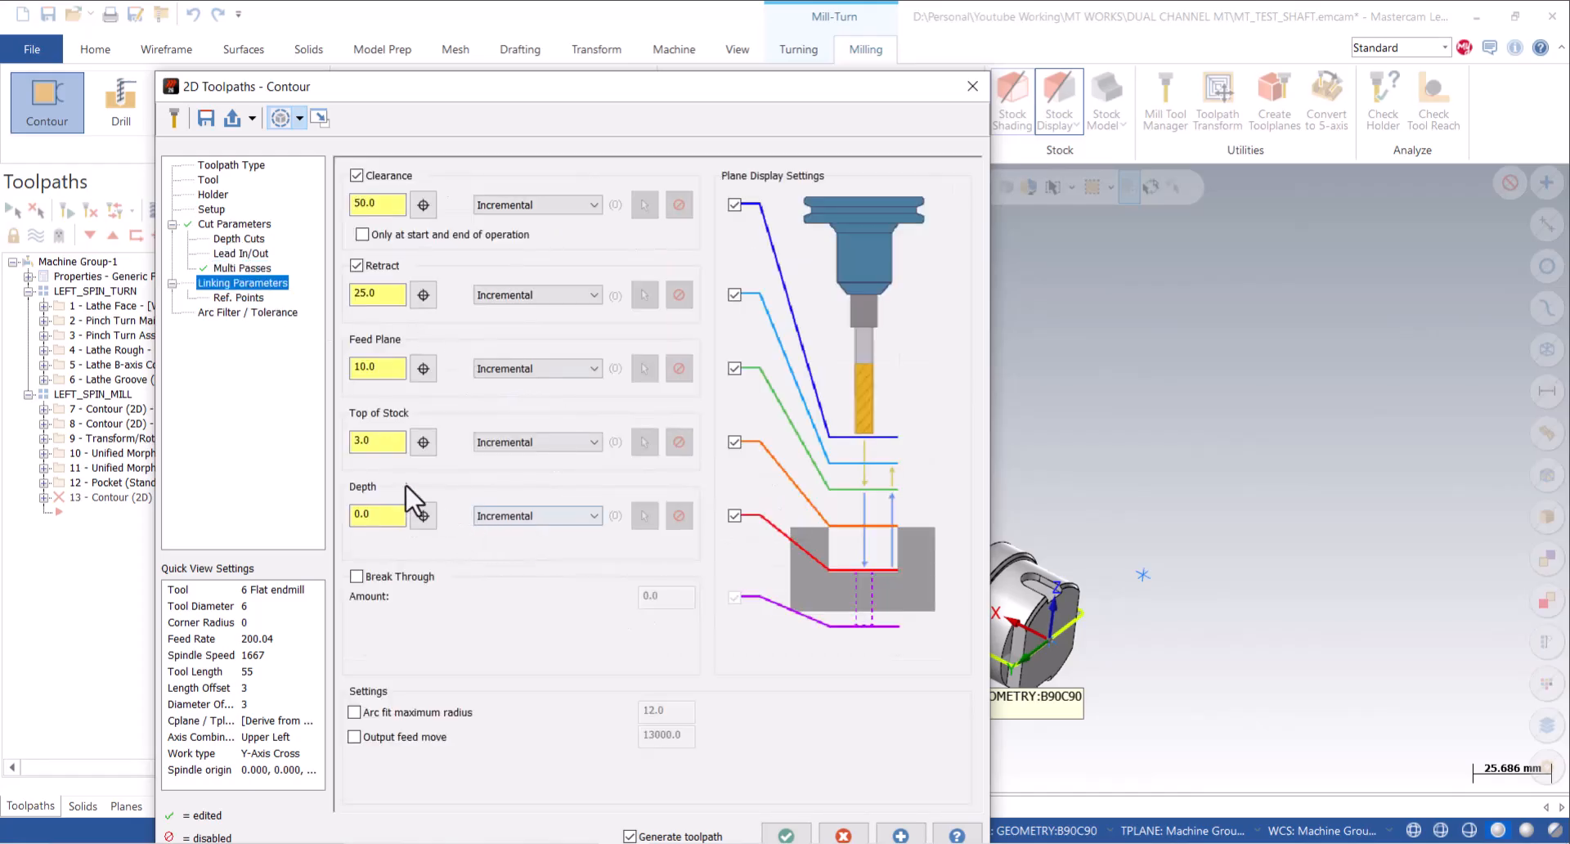
{"action": "left_click", "coordinate": [787, 834]}
Backplot the new Contour operation 13 move by move over the boss, orbiting to check the cutter's motion.
{"action": "scroll", "coordinate": [1009, 450], "scroll_direction": "up", "scroll_amount": 5}
{"action": "scroll", "coordinate": [1038, 431], "scroll_direction": "down", "scroll_amount": 4}
{"action": "scroll", "coordinate": [988, 403], "scroll_direction": "up", "scroll_amount": 6}
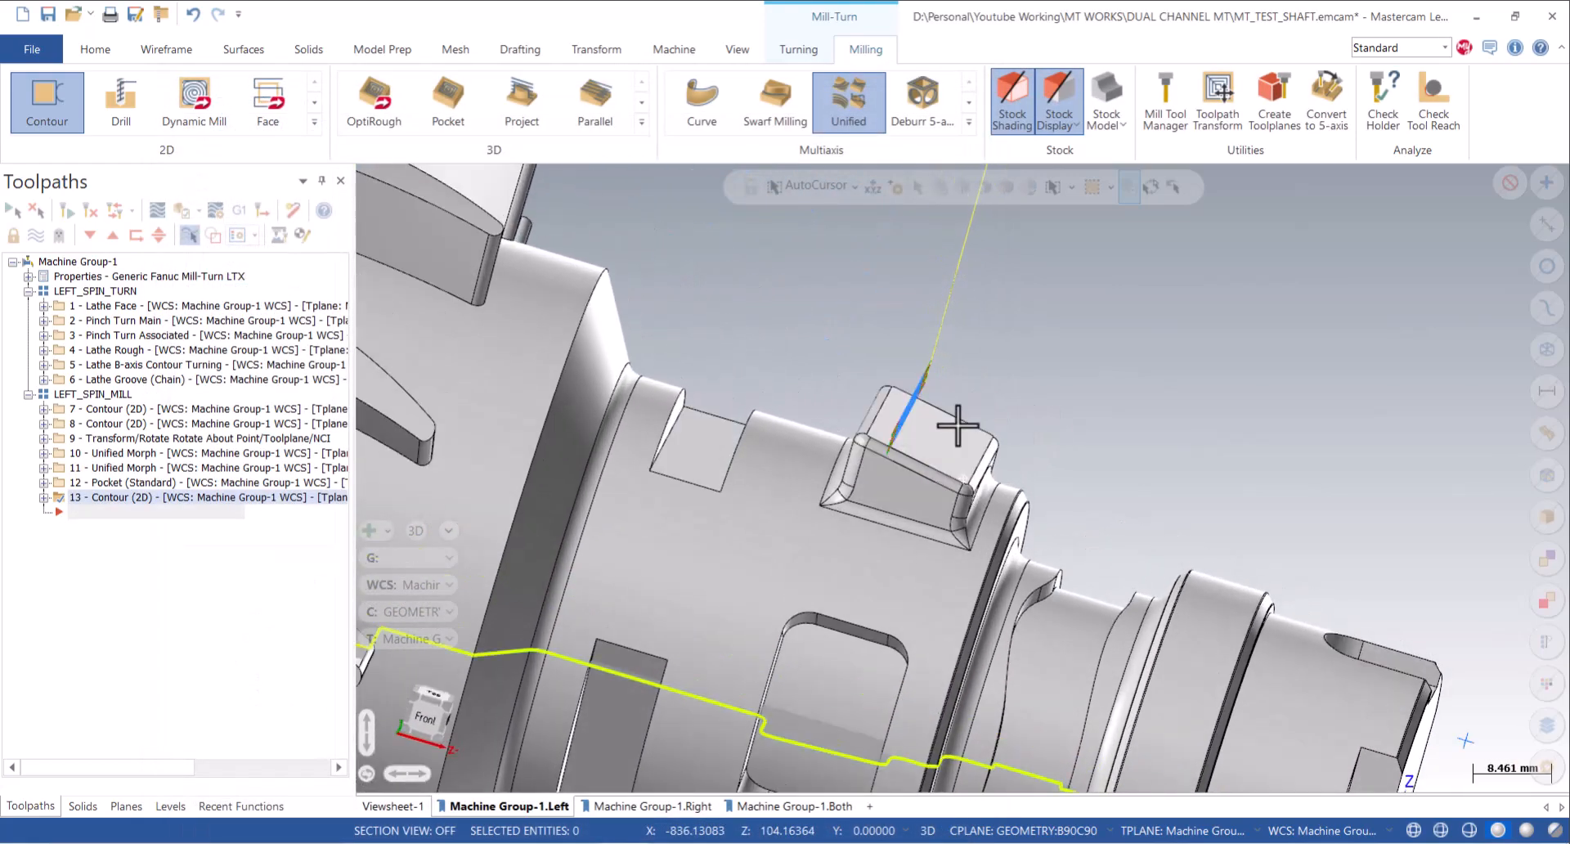
{"action": "middle_click_drag", "start_coordinate": [958, 426], "coordinate": [918, 410]}
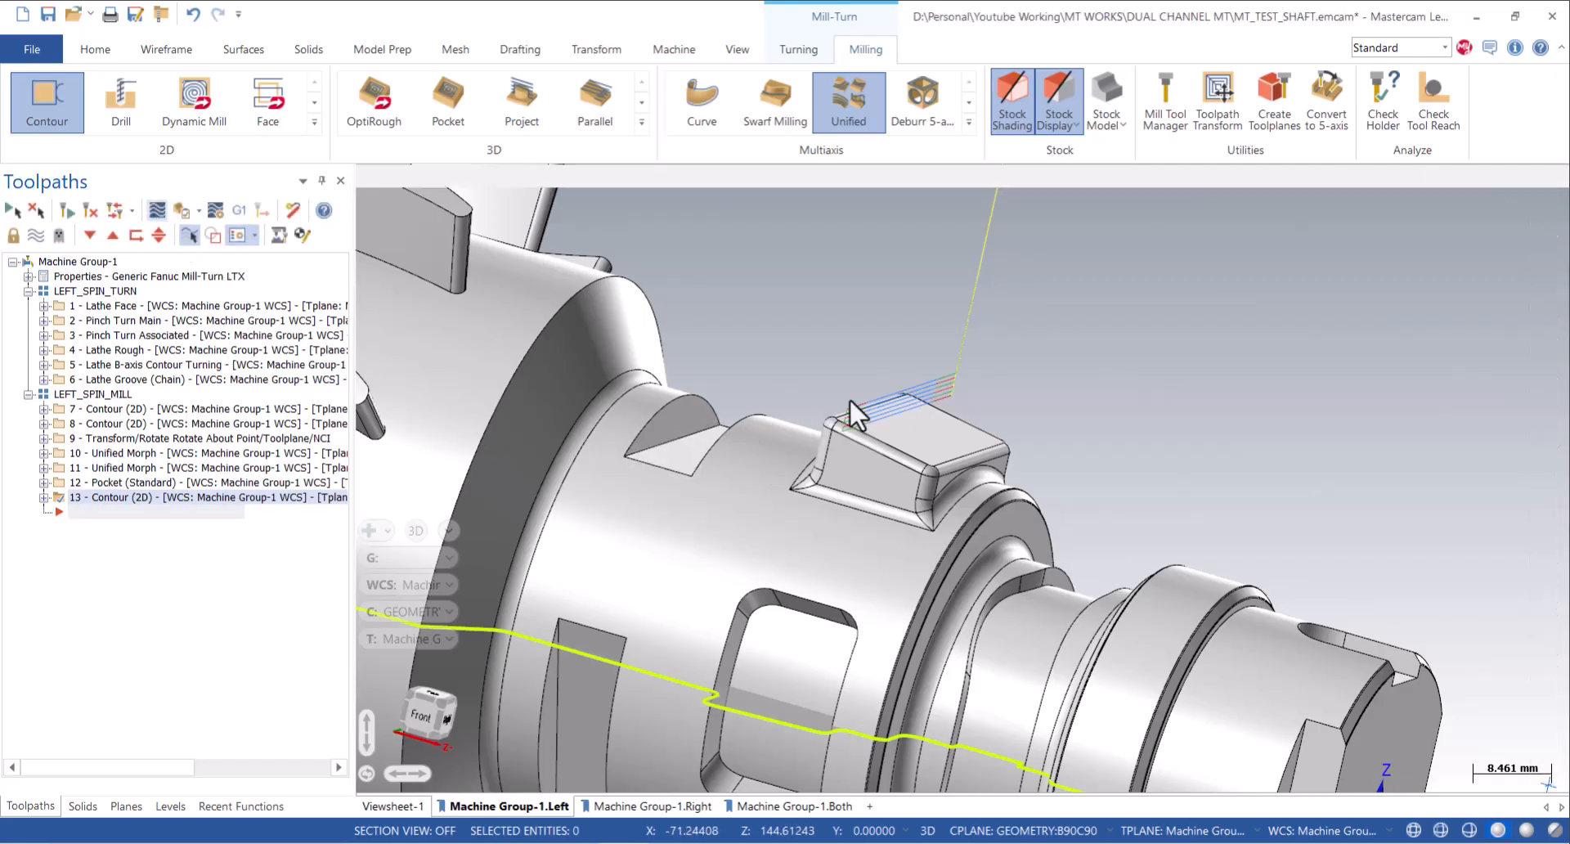
{"action": "key", "text": "s"}
{"action": "key", "text": "s"}
{"action": "key", "text": "s"}
{"action": "key", "text": "s"}
{"action": "middle_click_drag", "start_coordinate": [917, 480], "coordinate": [986, 463]}
{"action": "key", "text": "s"}
{"action": "key", "text": "s"}
{"action": "key", "text": "s"}
{"action": "key", "text": "s"}
{"action": "key", "text": "s"}
{"action": "key", "text": "s"}
{"action": "key", "text": "s"}
{"action": "key", "text": "s"}
{"action": "key", "text": "s"}
{"action": "key", "text": "s"}
{"action": "key", "text": "s"}
{"action": "key", "text": "s"}
{"action": "key", "text": "s"}
{"action": "key", "text": "s"}
{"action": "key", "text": "Escape"}
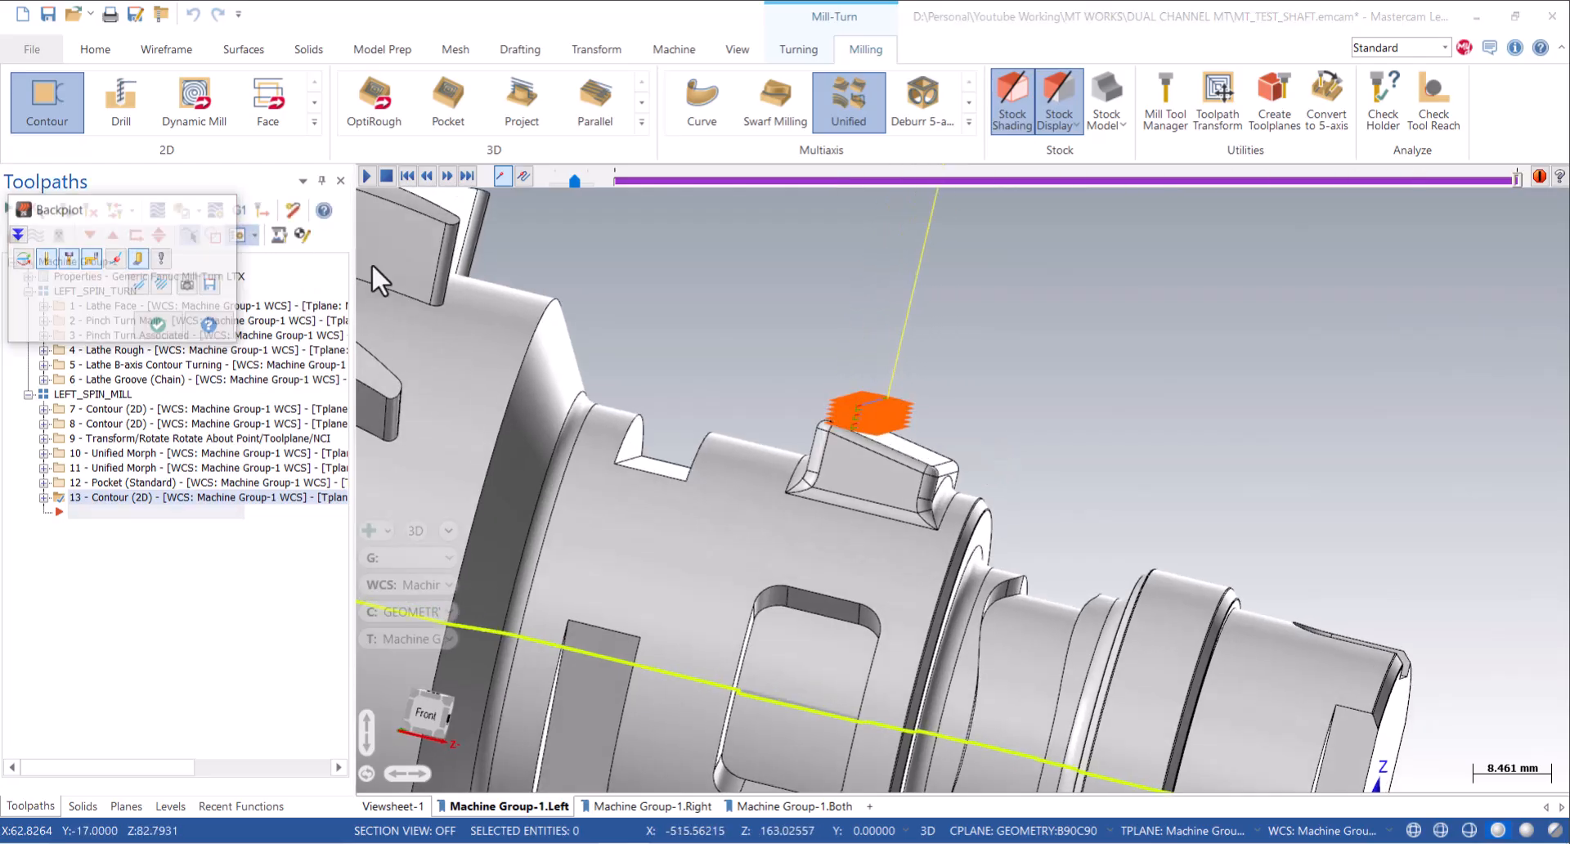
Analyze the contour toolpath with the shaded tool displayed to check its tilt against the boss's sloped top face.
{"action": "scroll", "coordinate": [918, 438], "scroll_direction": "up", "scroll_amount": 5}
{"action": "left_click", "coordinate": [95, 51]}
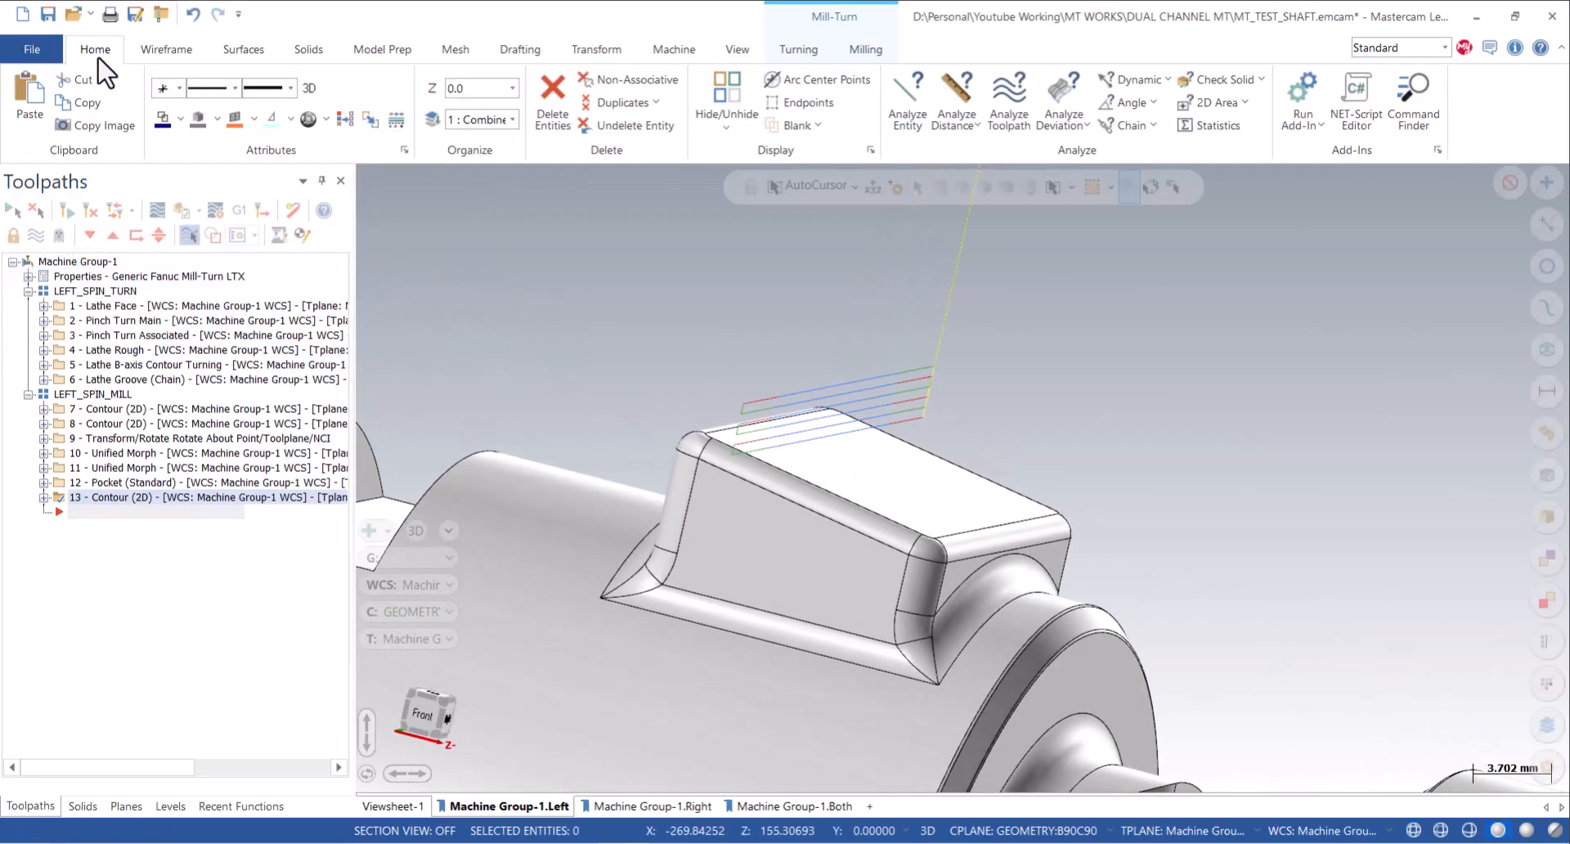
{"action": "left_click", "coordinate": [1008, 102]}
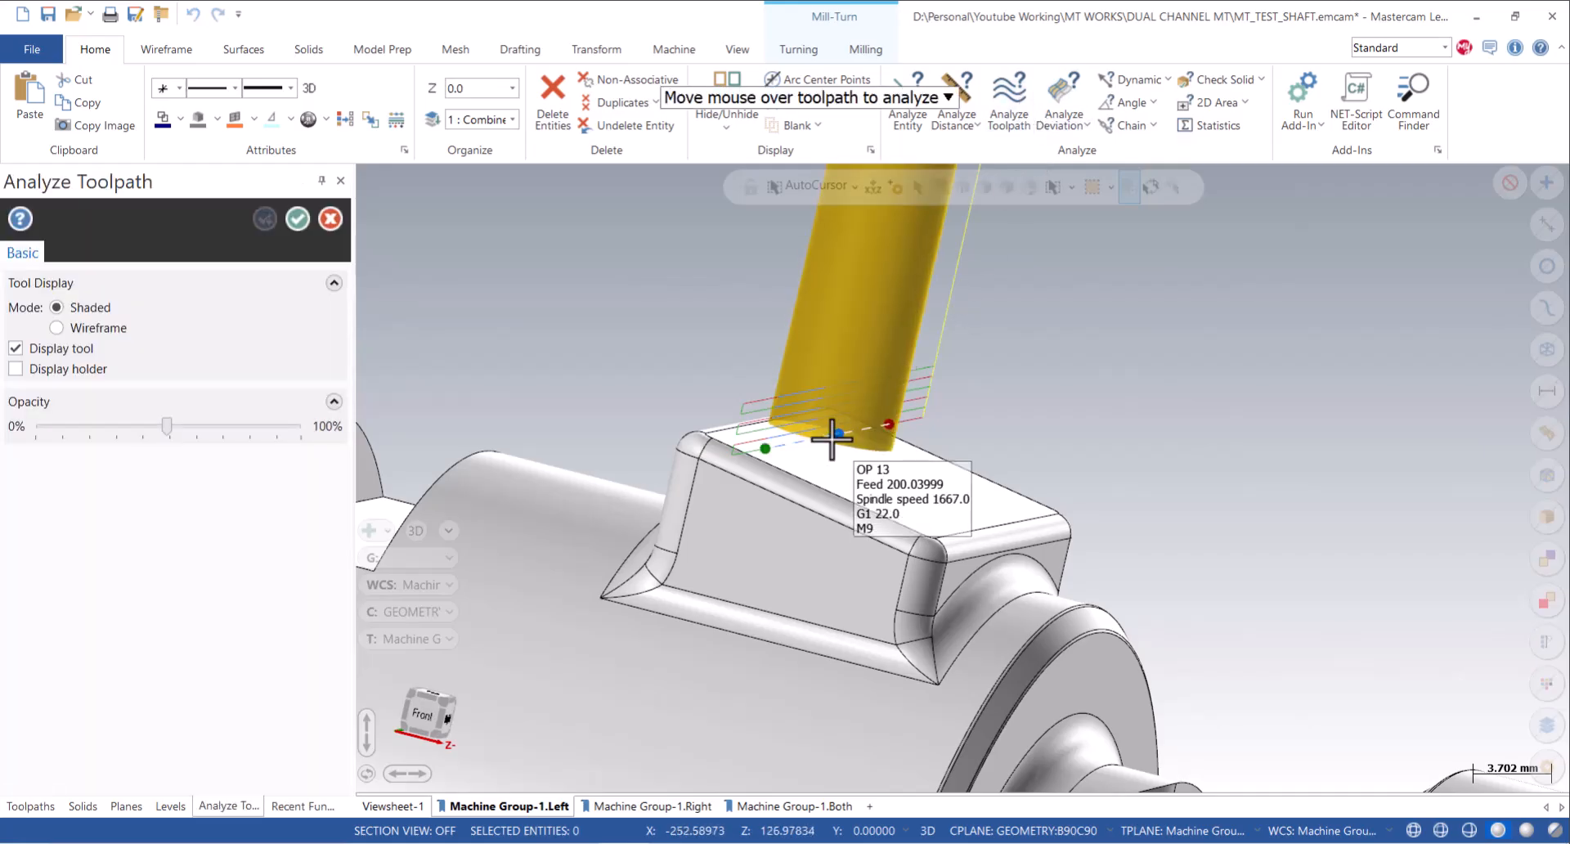
{"action": "middle_click_drag", "start_coordinate": [832, 440], "coordinate": [813, 444]}
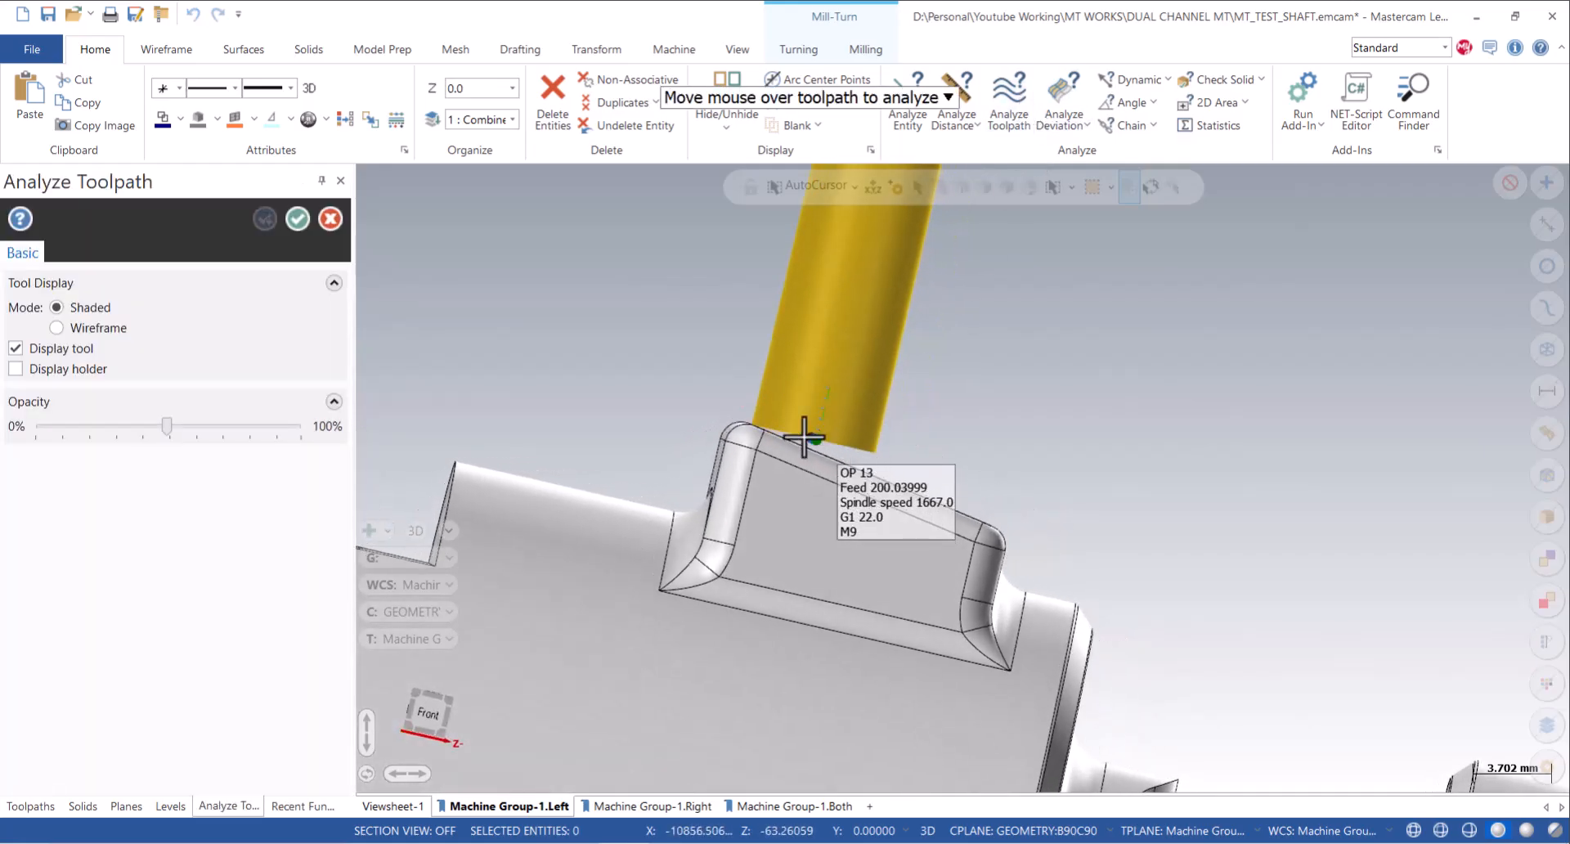
{"action": "left_click", "coordinate": [297, 219]}
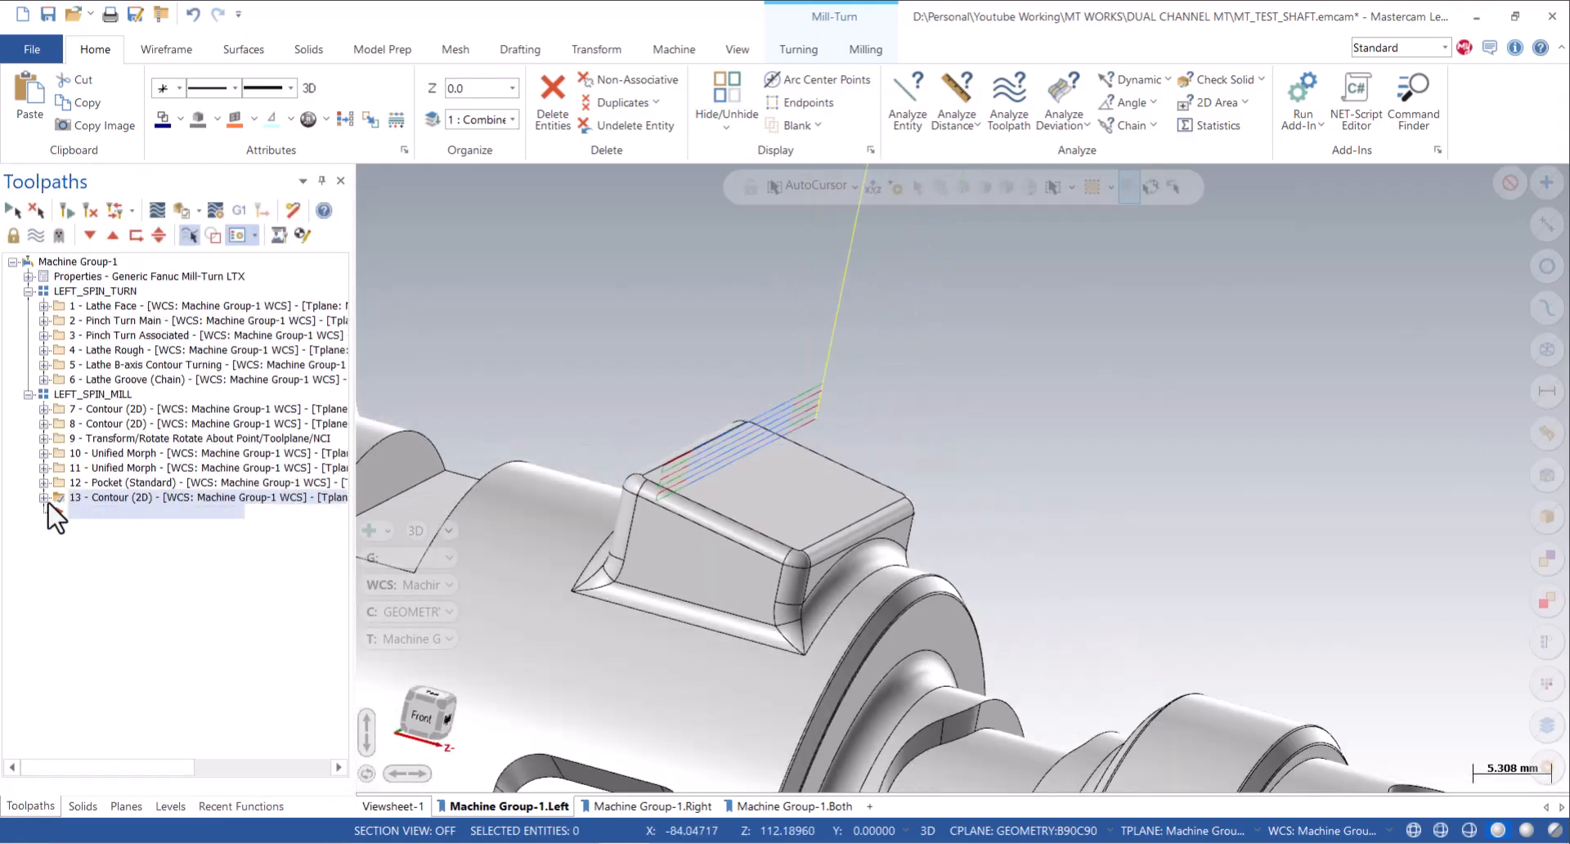
Set the mill type of Contour operation 13 to Plane Rotation and regenerate its toolpath.
{"action": "left_click", "coordinate": [45, 499]}
{"action": "left_click", "coordinate": [112, 514]}
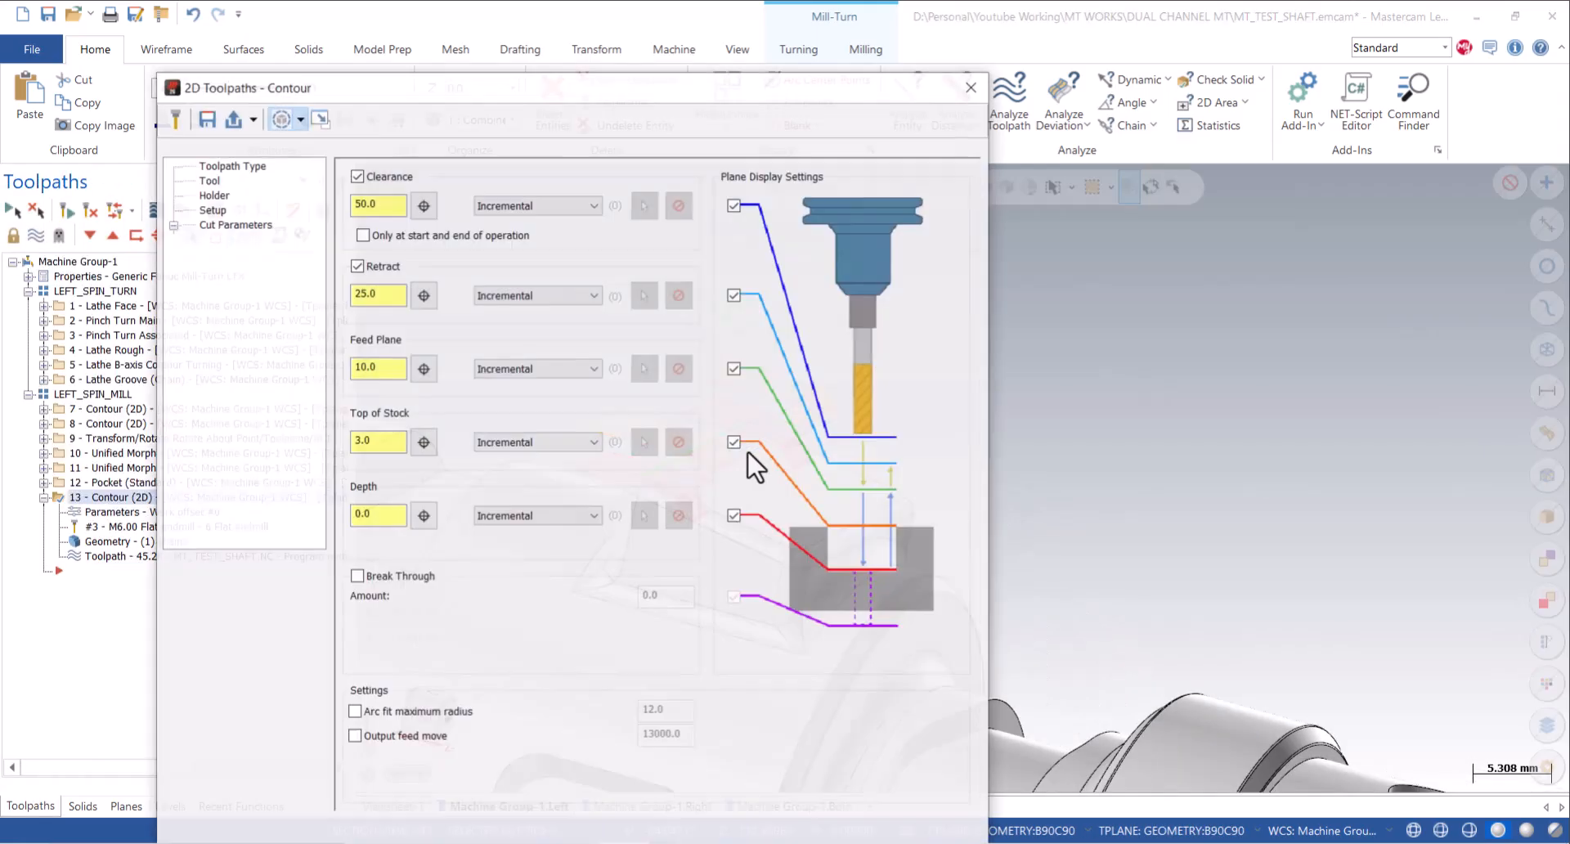
{"action": "left_click", "coordinate": [212, 210]}
{"action": "left_click", "coordinate": [601, 343]}
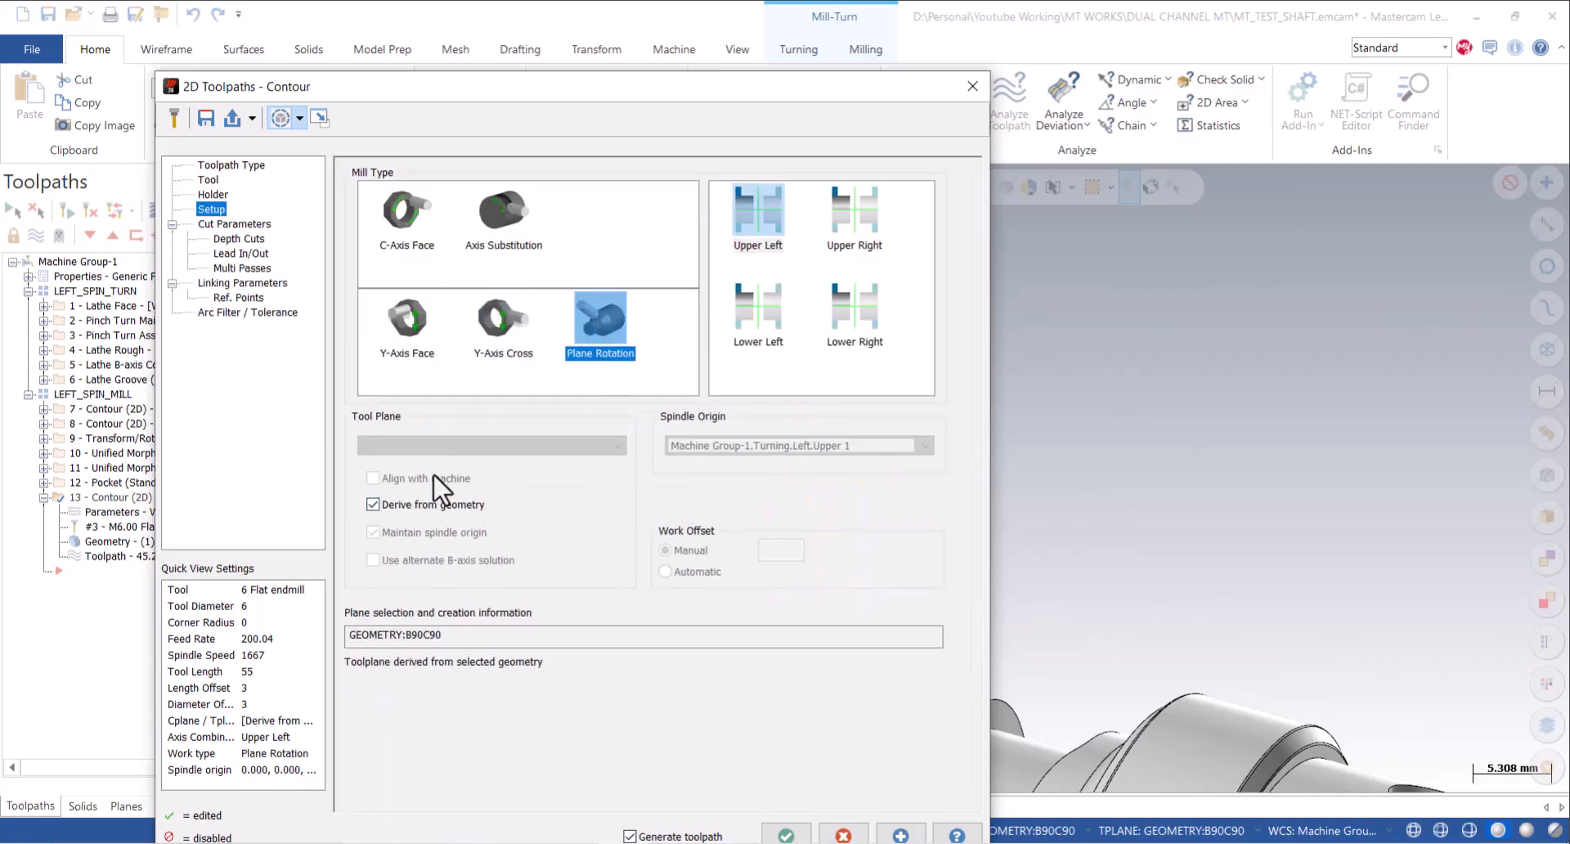
{"action": "left_click", "coordinate": [786, 835]}
Analyze the contour toolpath with the shaded tool to compare its tilt with the boss's sloped top face.
{"action": "middle_click_drag", "start_coordinate": [781, 590], "coordinate": [731, 527]}
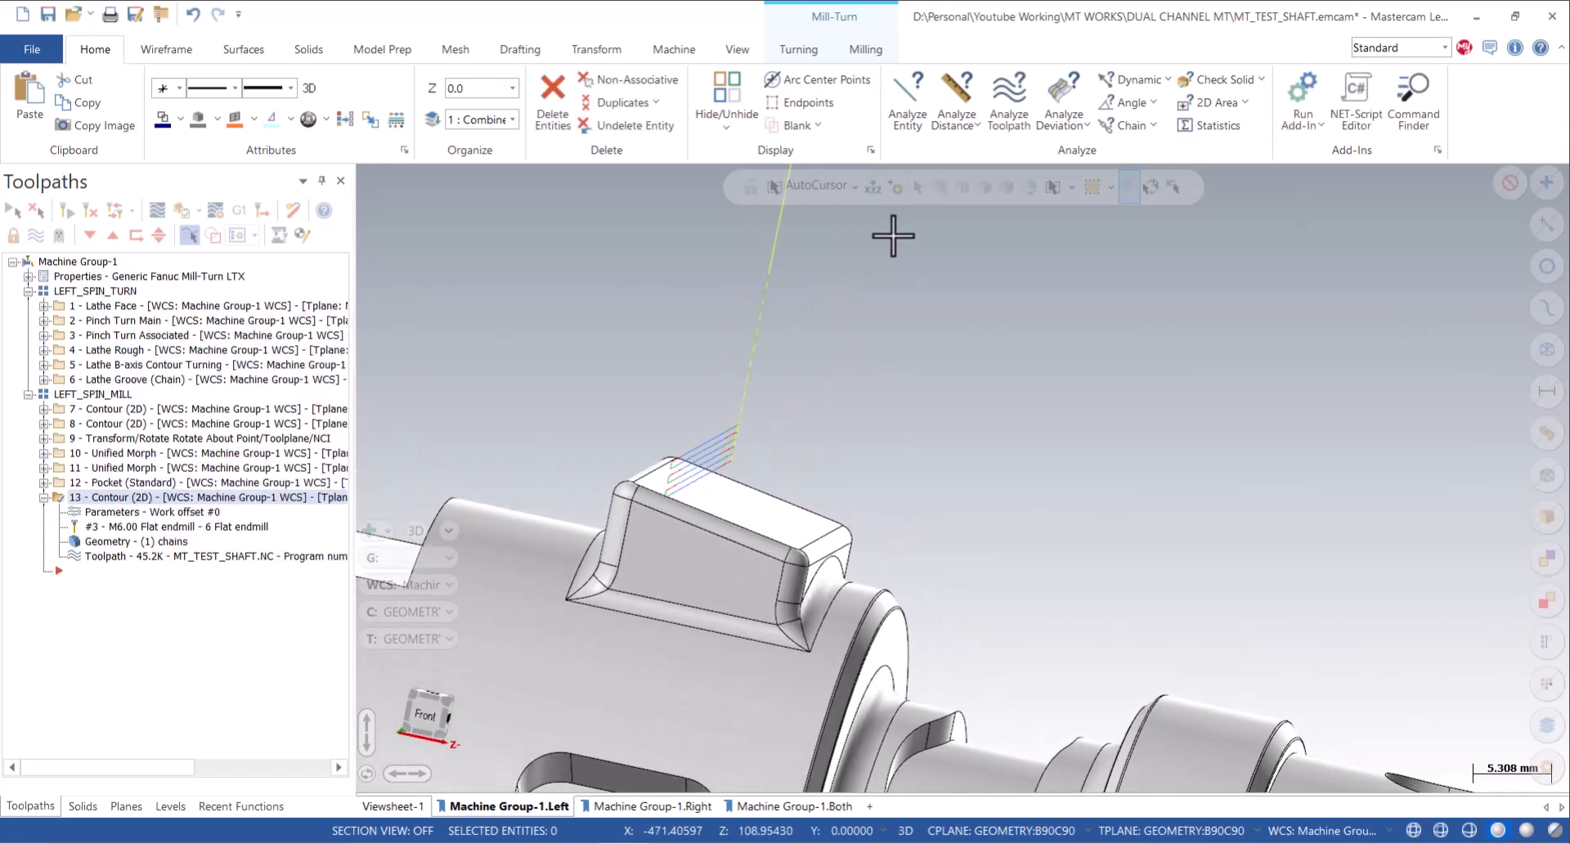
{"action": "left_click", "coordinate": [989, 111]}
{"action": "scroll", "coordinate": [696, 488], "scroll_direction": "up", "scroll_amount": 4}
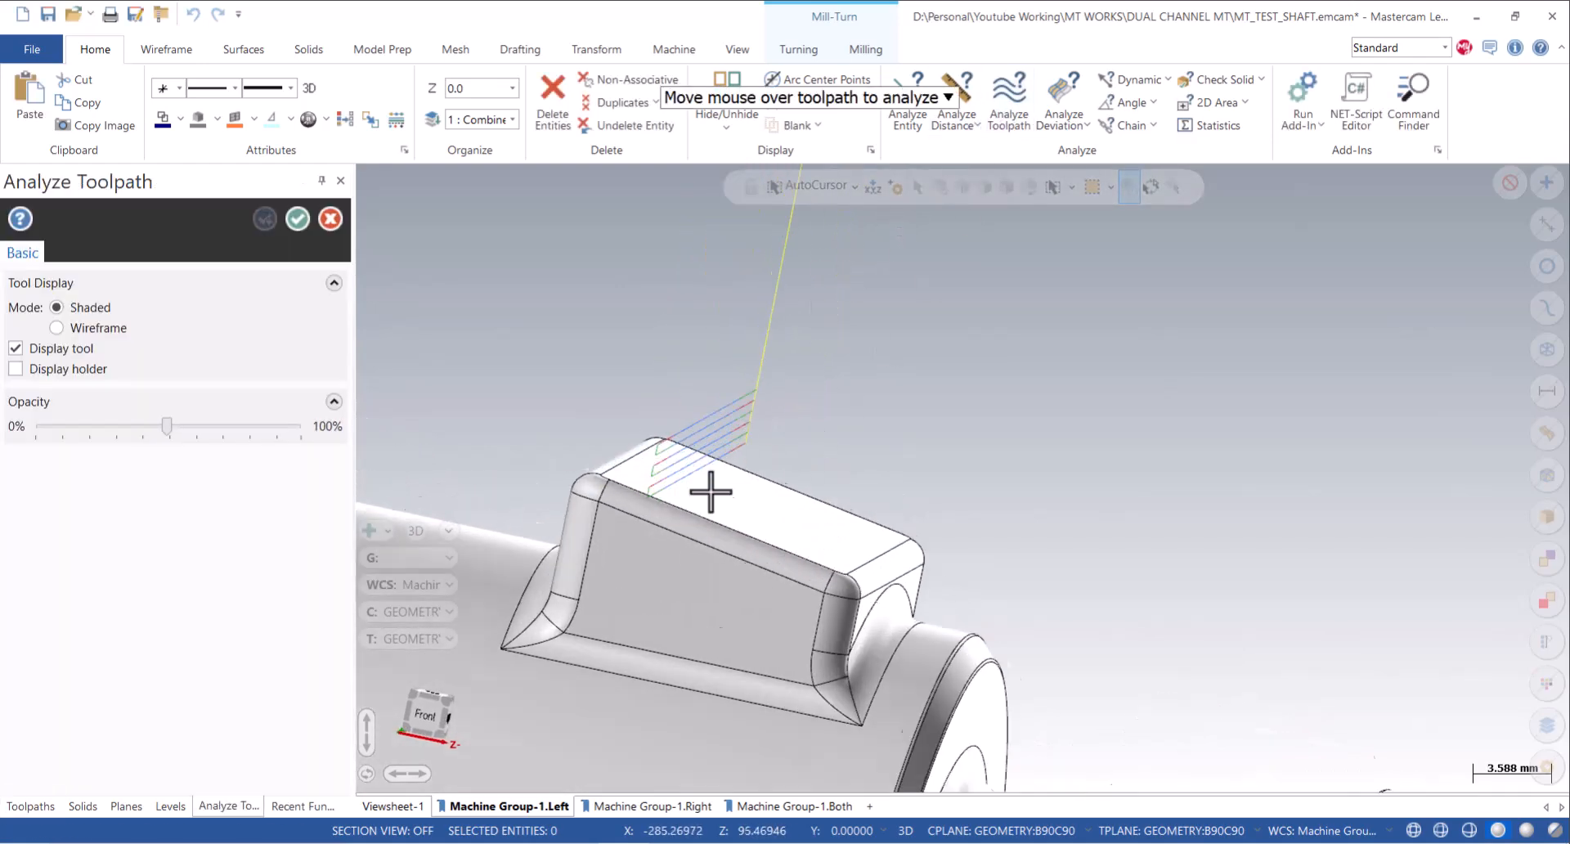
{"action": "mouse_move", "coordinate": [697, 464]}
{"action": "middle_mouse_down"}
{"action": "mouse_move", "coordinate": [746, 455]}
{"action": "mouse_move", "coordinate": [719, 456]}
{"action": "middle_mouse_up"}
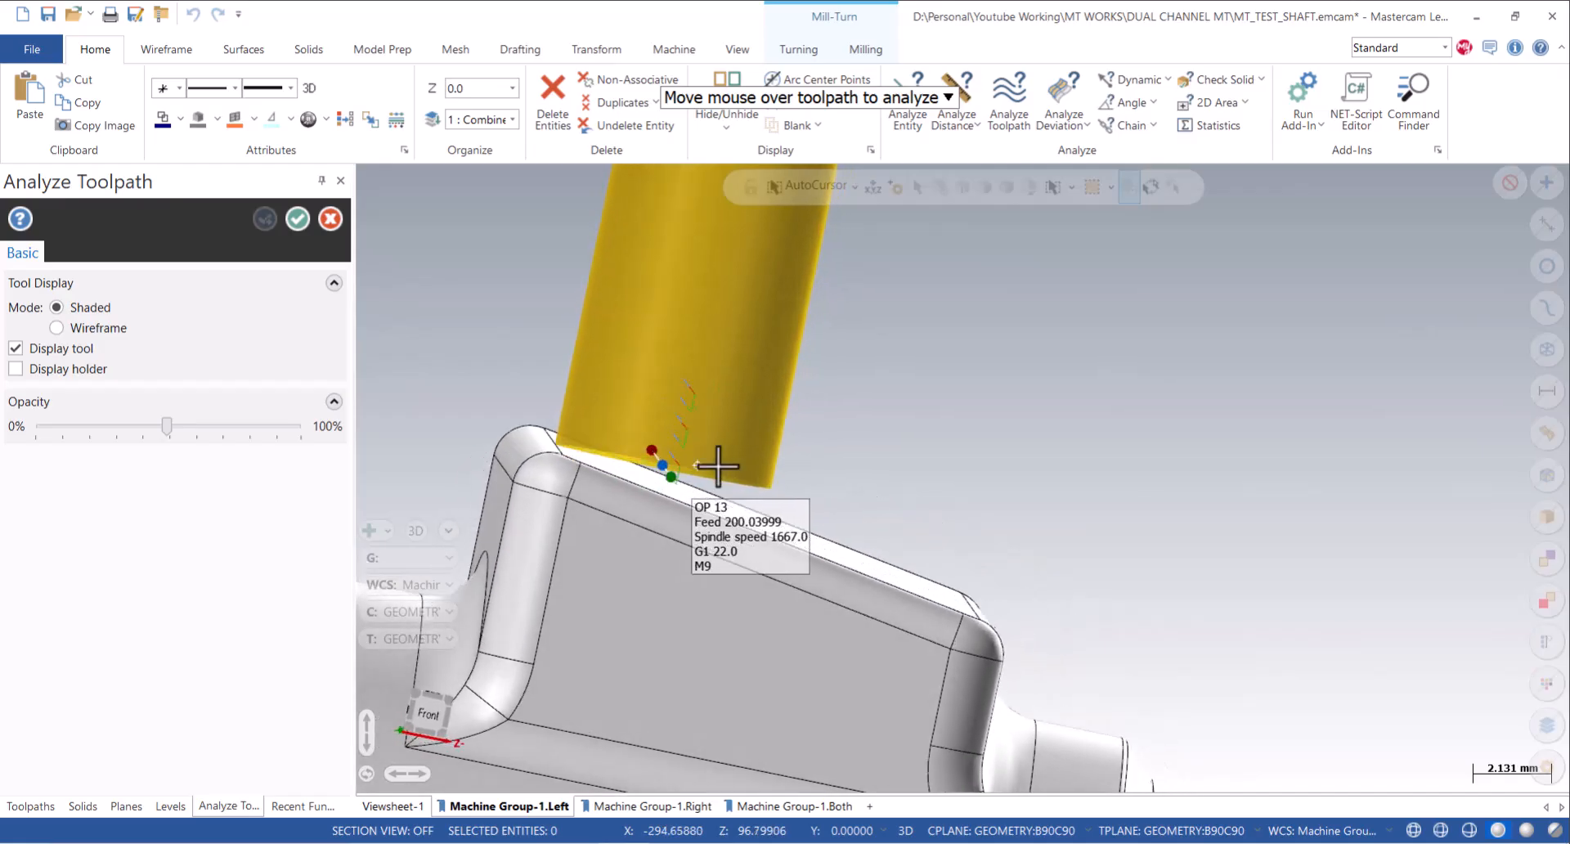
{"action": "left_click", "coordinate": [330, 219]}
Create a plane from the boss's sloped top solid face with the first proposed orientation, naming it CUTSOM_PLANE-TAPER.
{"action": "scroll", "coordinate": [720, 499], "scroll_direction": "down", "scroll_amount": 9}
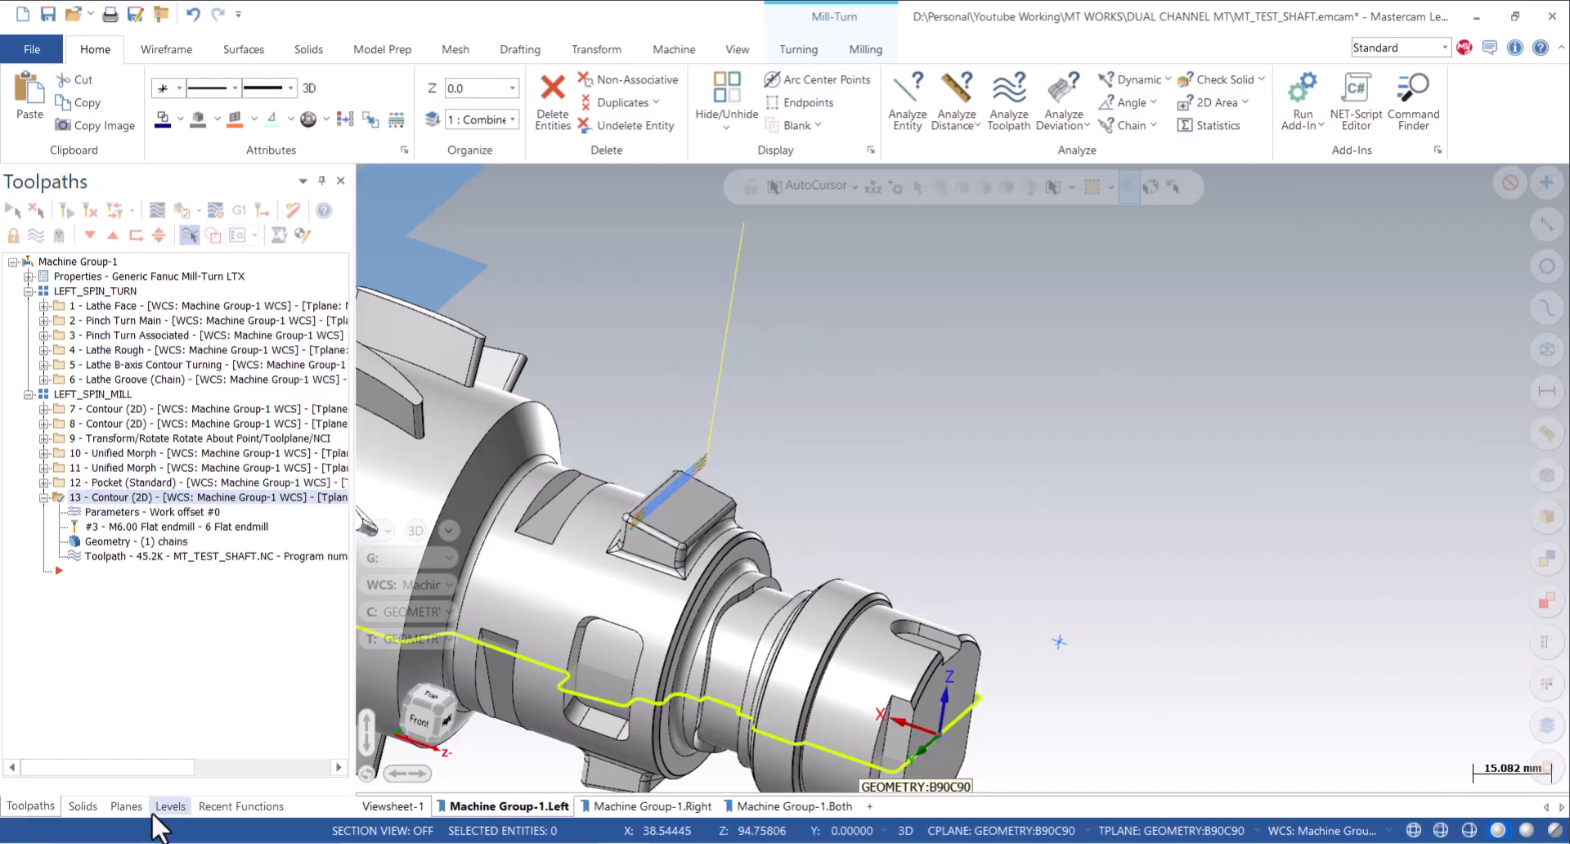
{"action": "left_click", "coordinate": [126, 806]}
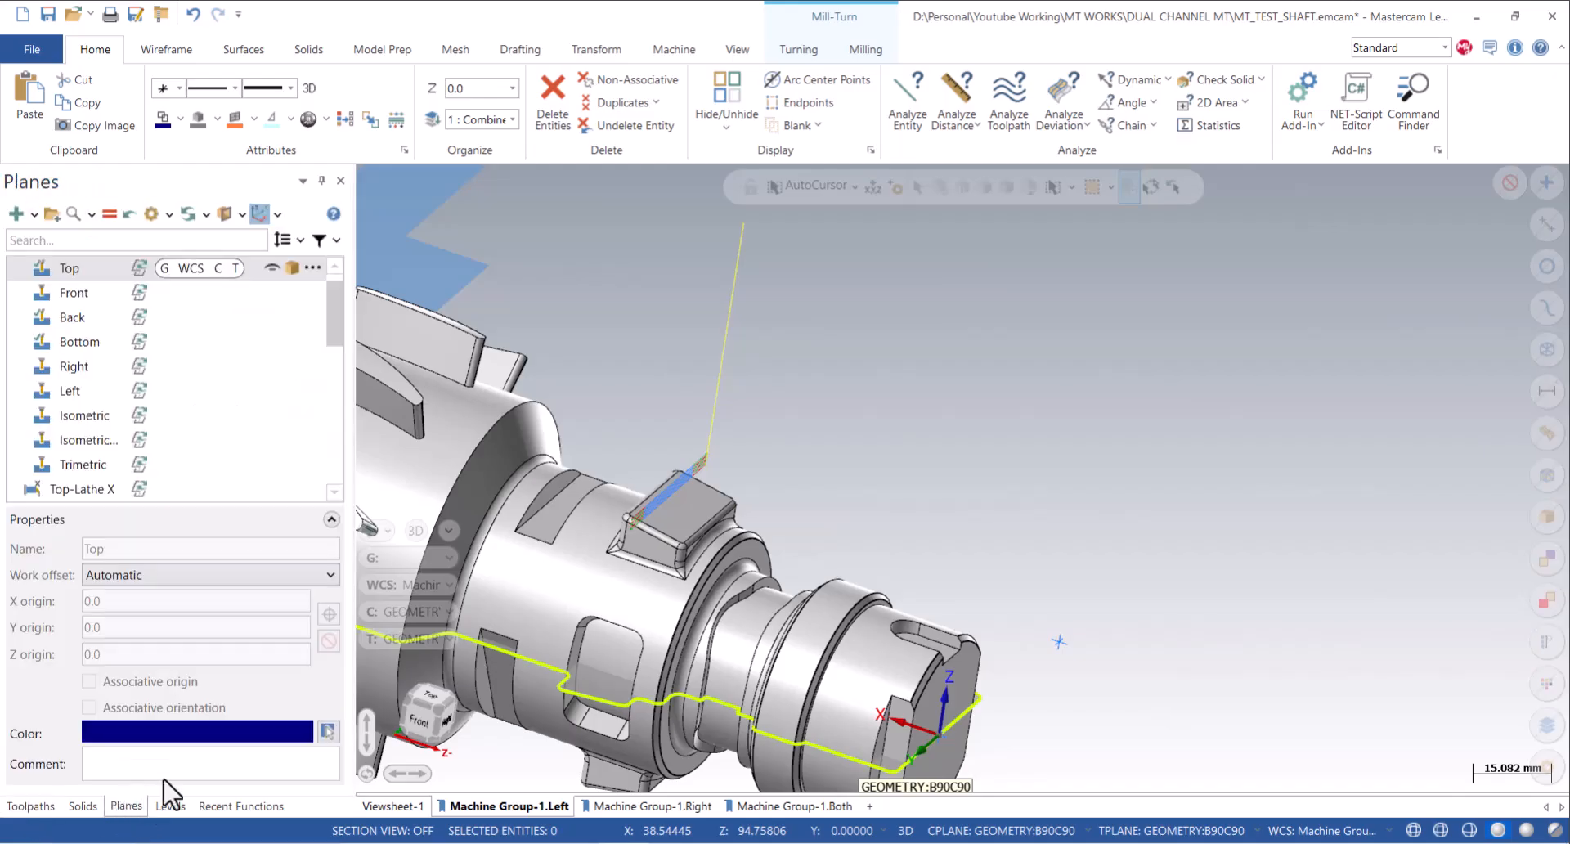
{"action": "left_click", "coordinate": [18, 213]}
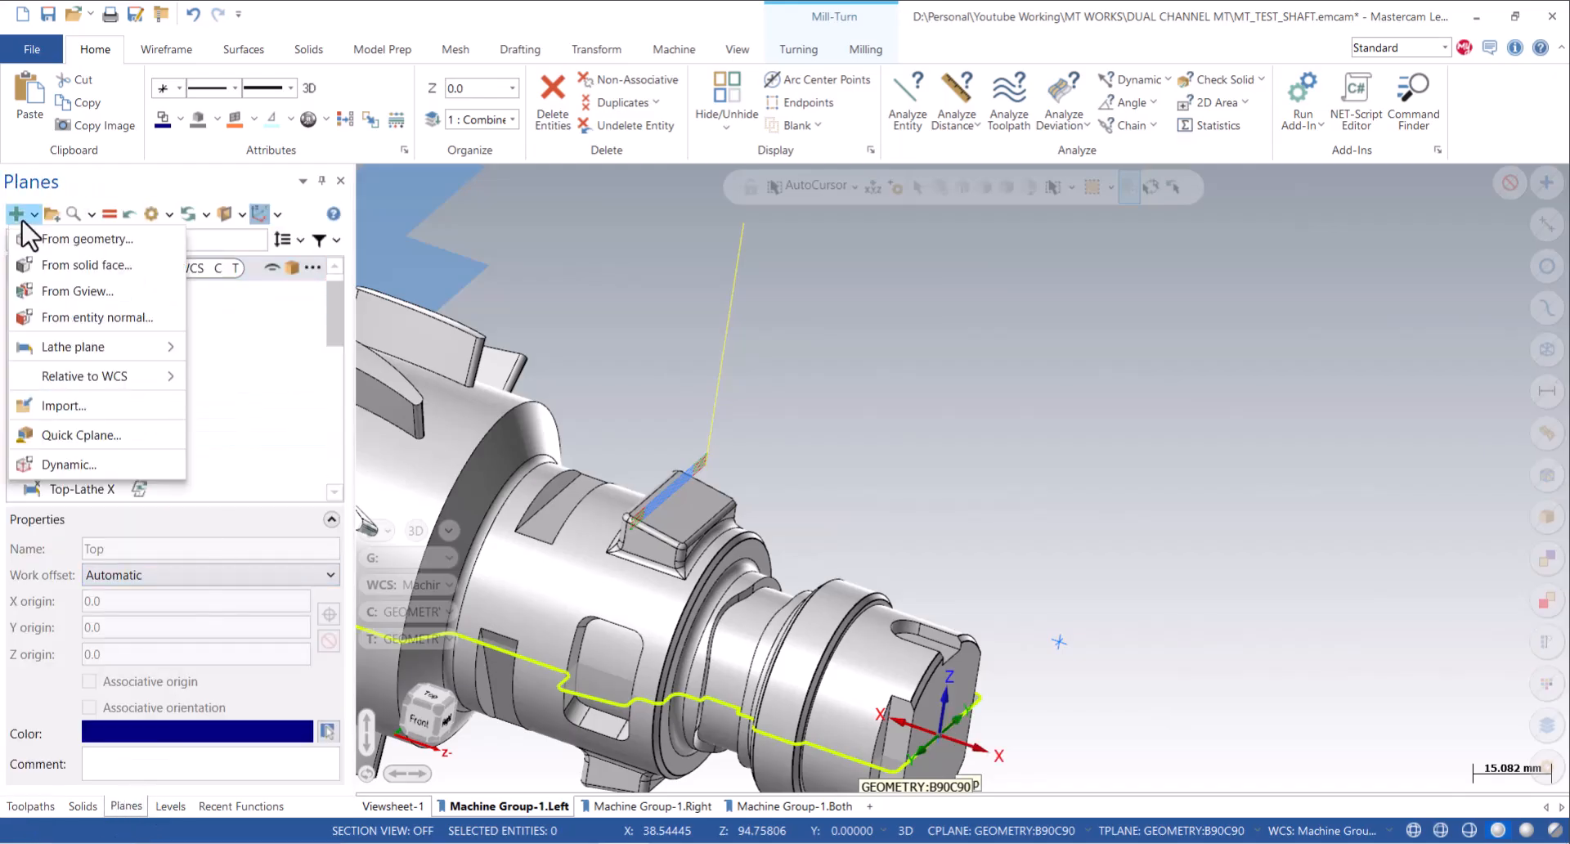
{"action": "left_click", "coordinate": [86, 265]}
{"action": "left_click", "coordinate": [691, 523]}
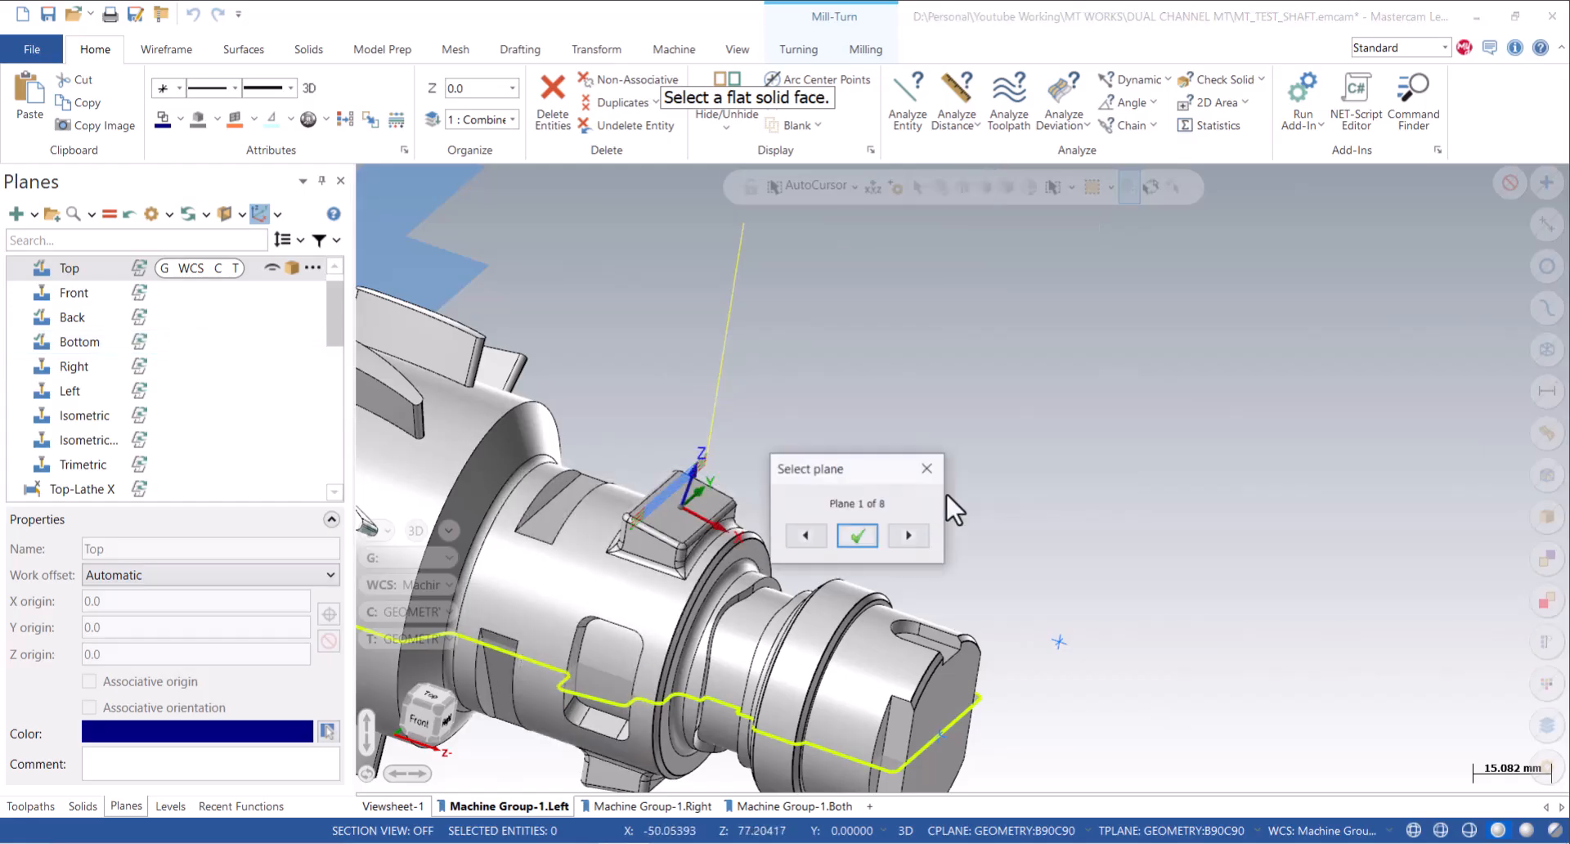
{"action": "left_click", "coordinate": [857, 536]}
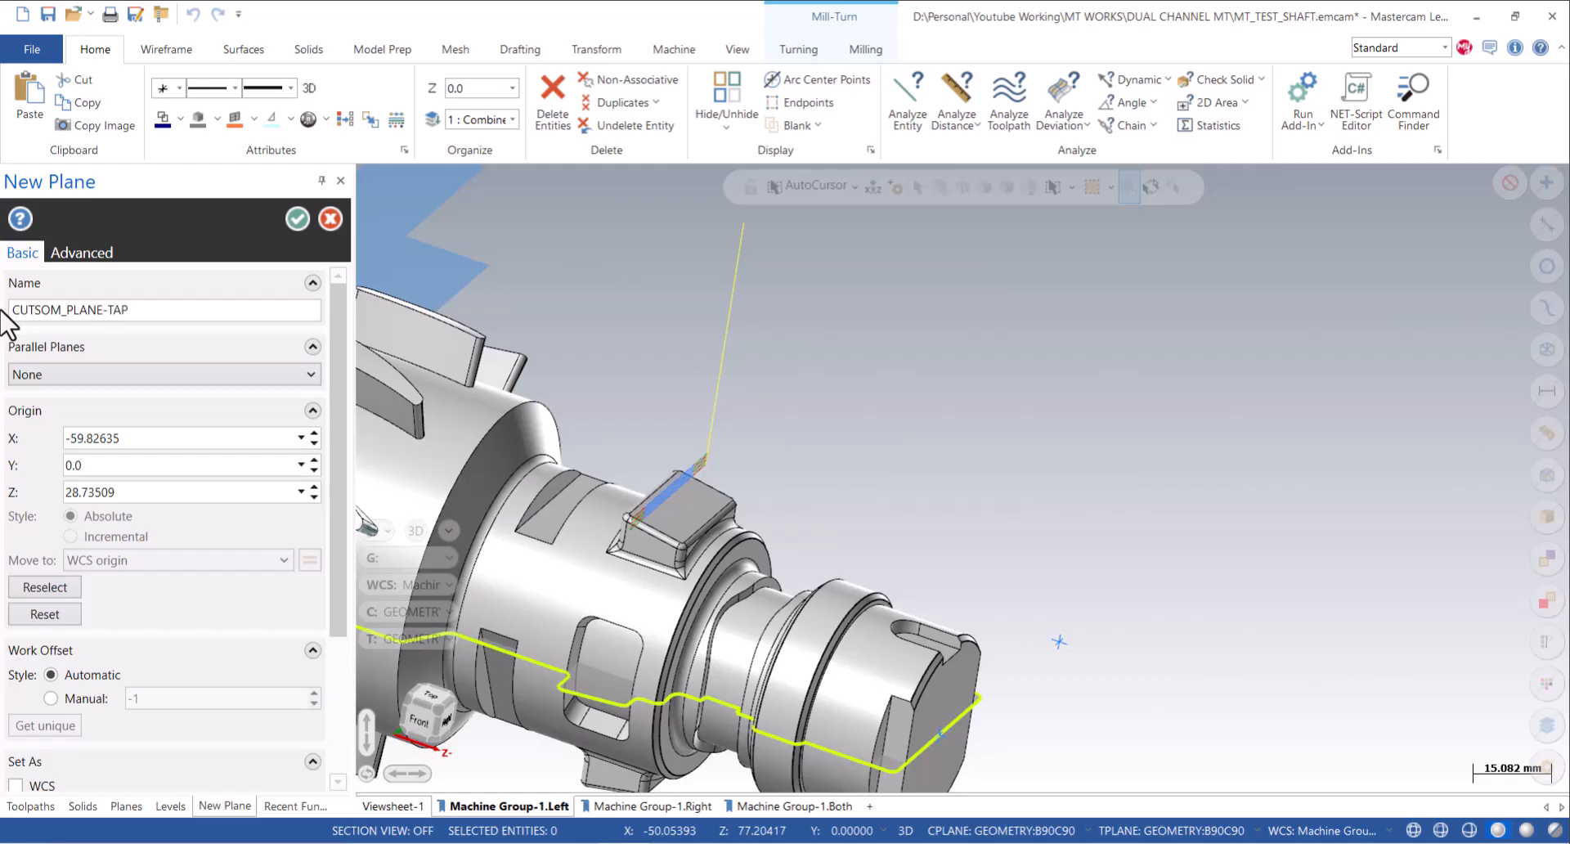
Set the new plane's origin to X 0 and Z 0 and accept it.
{"action": "left_click", "coordinate": [134, 440]}
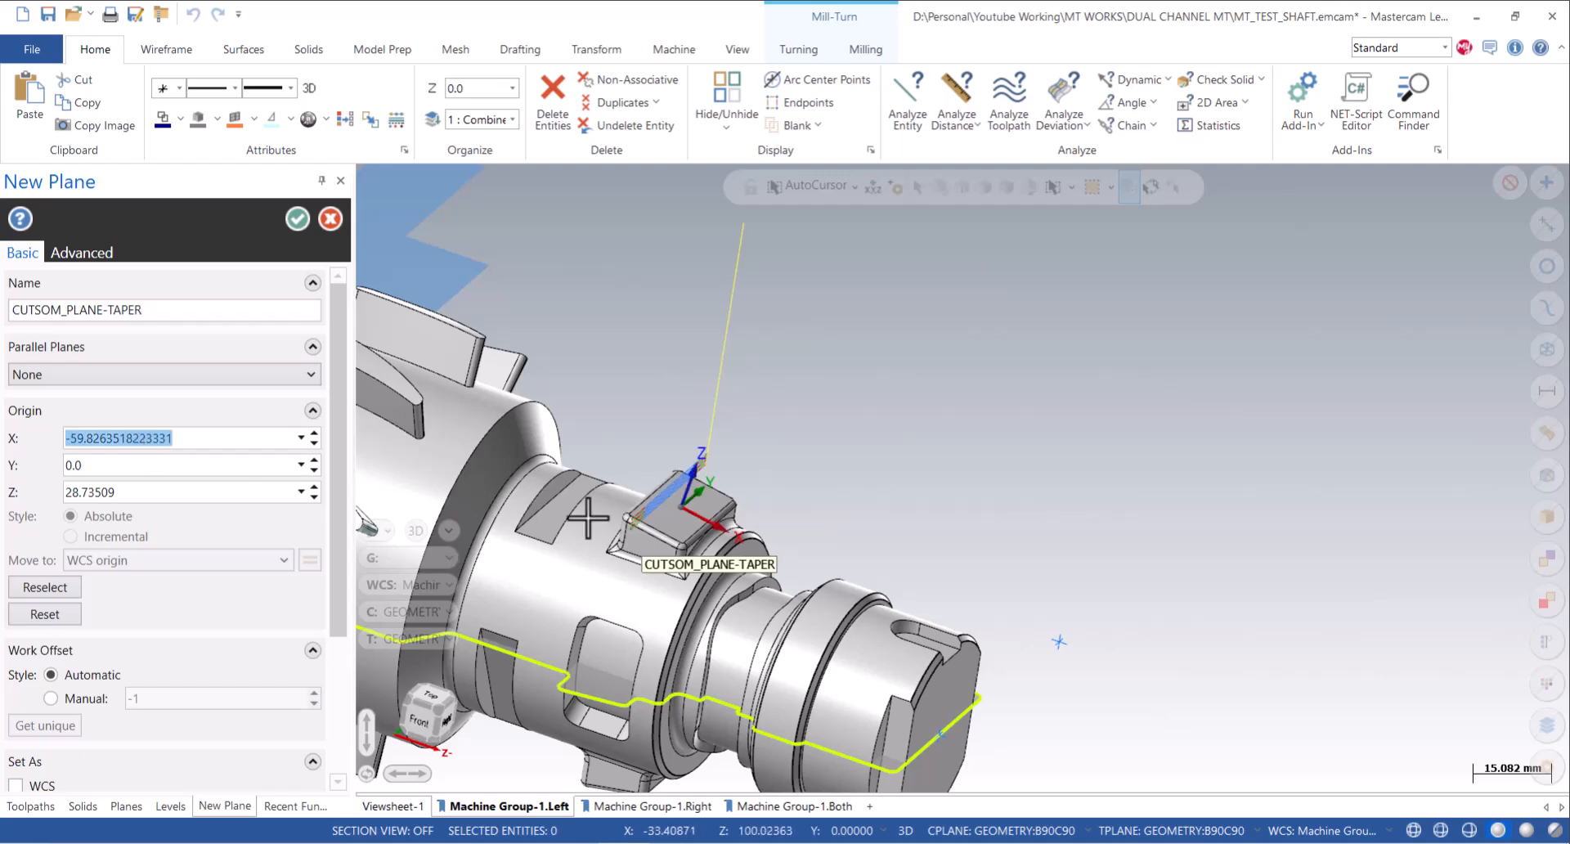
{"action": "type", "text": "0"}
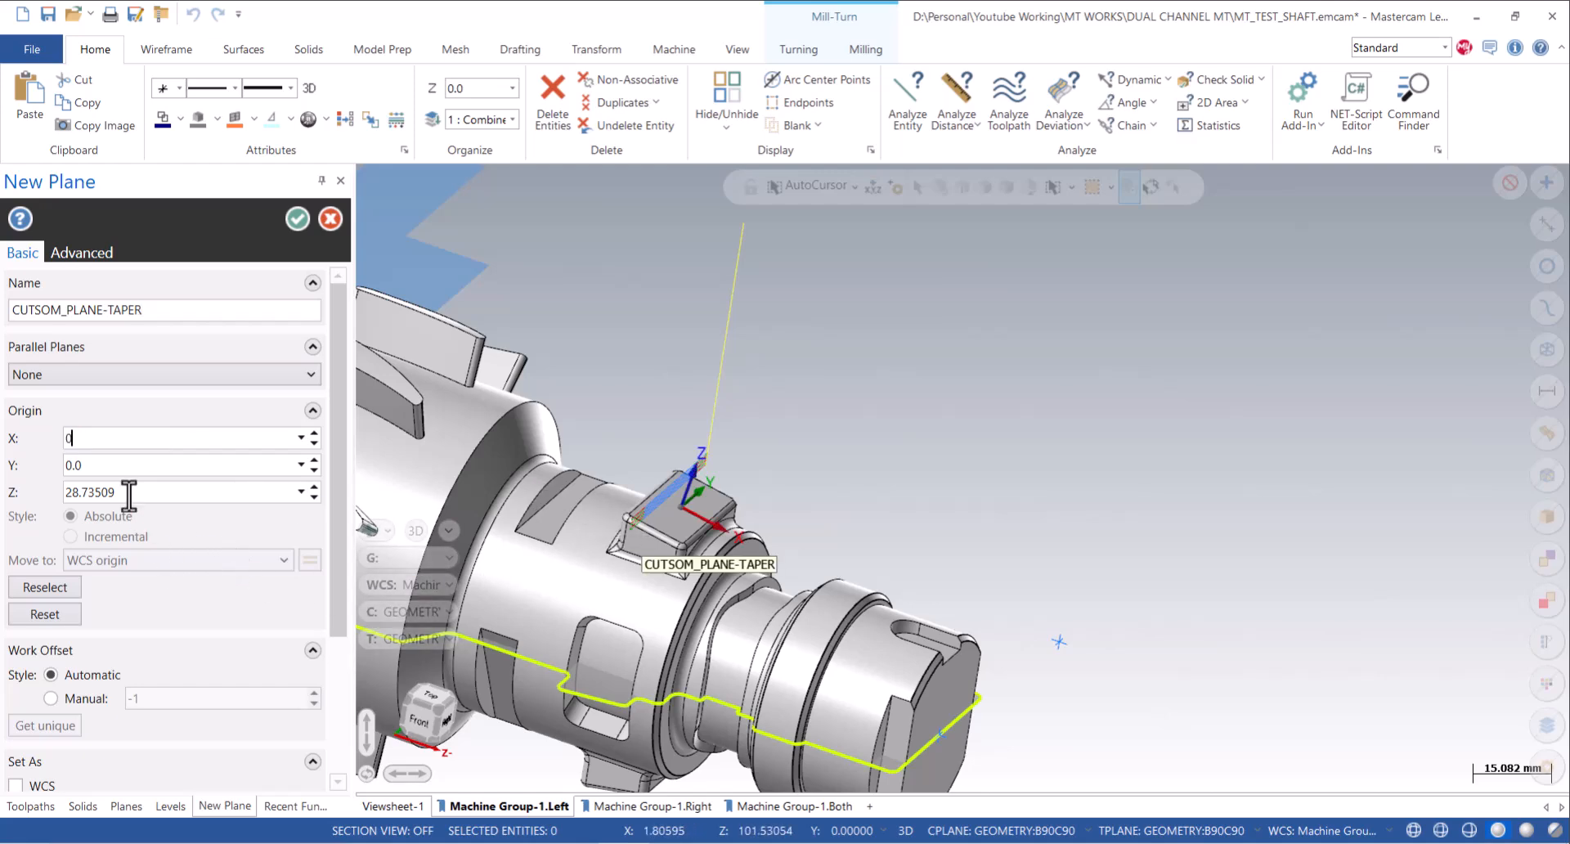
{"action": "left_click", "coordinate": [163, 492]}
{"action": "type", "text": "0"}
{"action": "scroll", "coordinate": [954, 603], "scroll_direction": "down", "scroll_amount": 2}
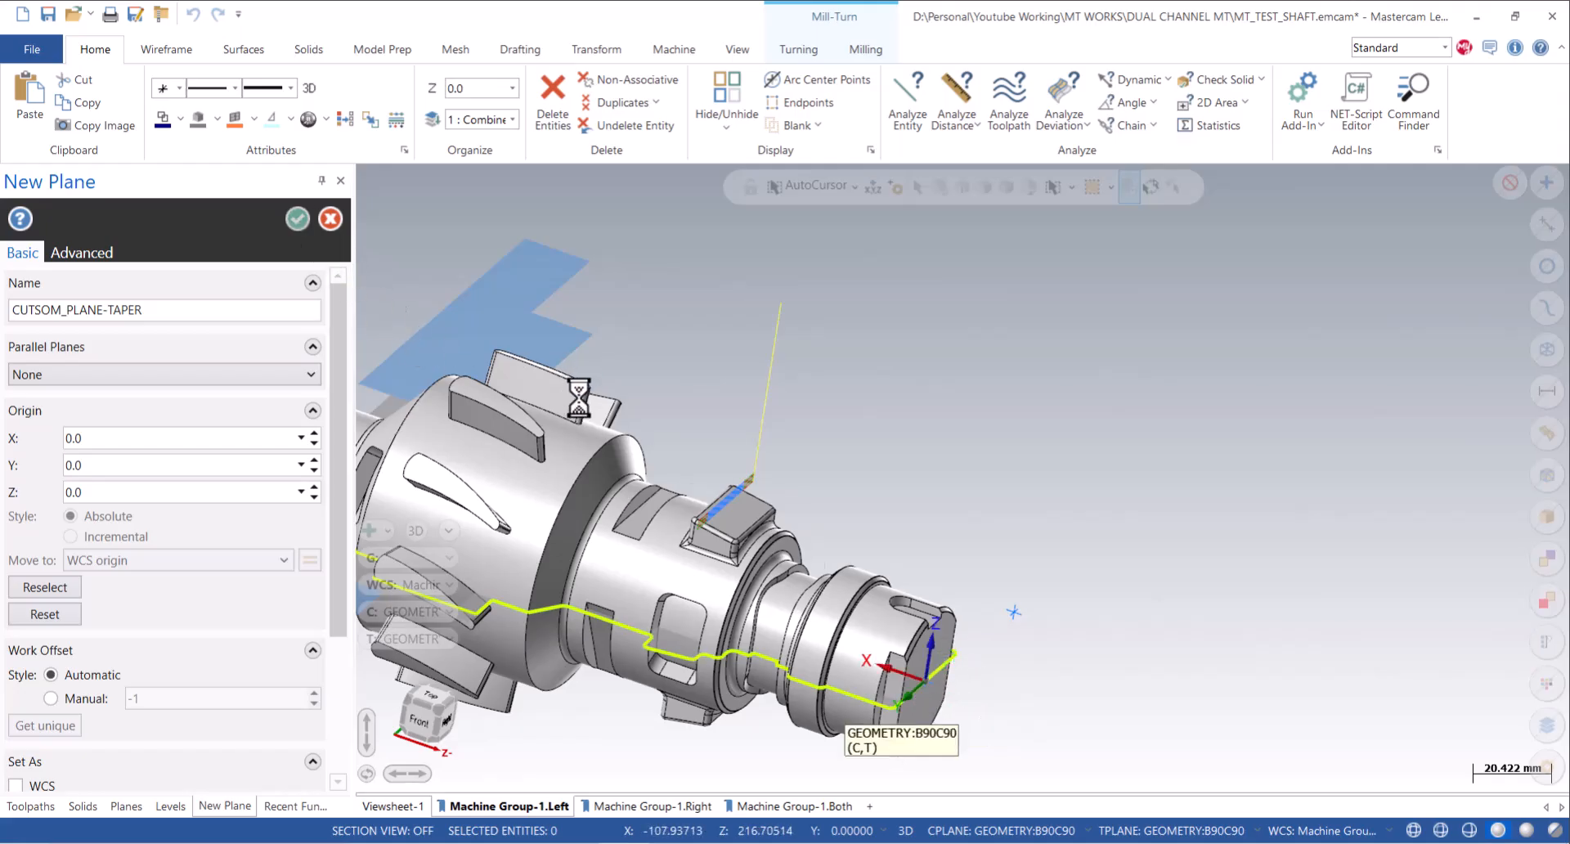
Disable Derive from geometry for Contour operation 13, choose CUTSOM_PLANE-TAPER as its tool plane and regenerate the toolpath.
{"action": "left_click", "coordinate": [30, 806]}
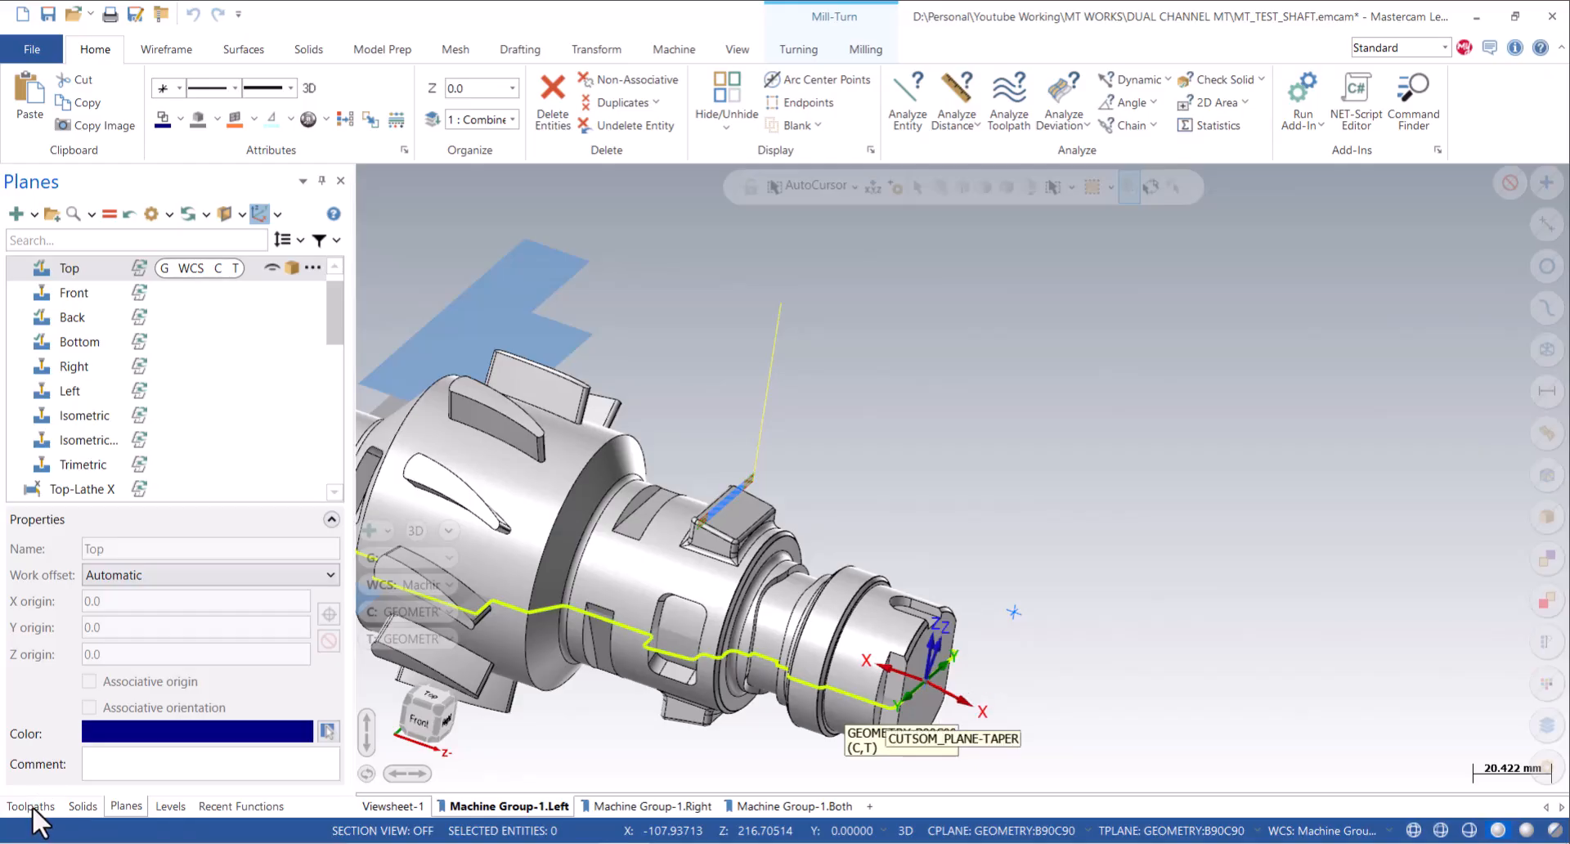
{"action": "left_click", "coordinate": [117, 514]}
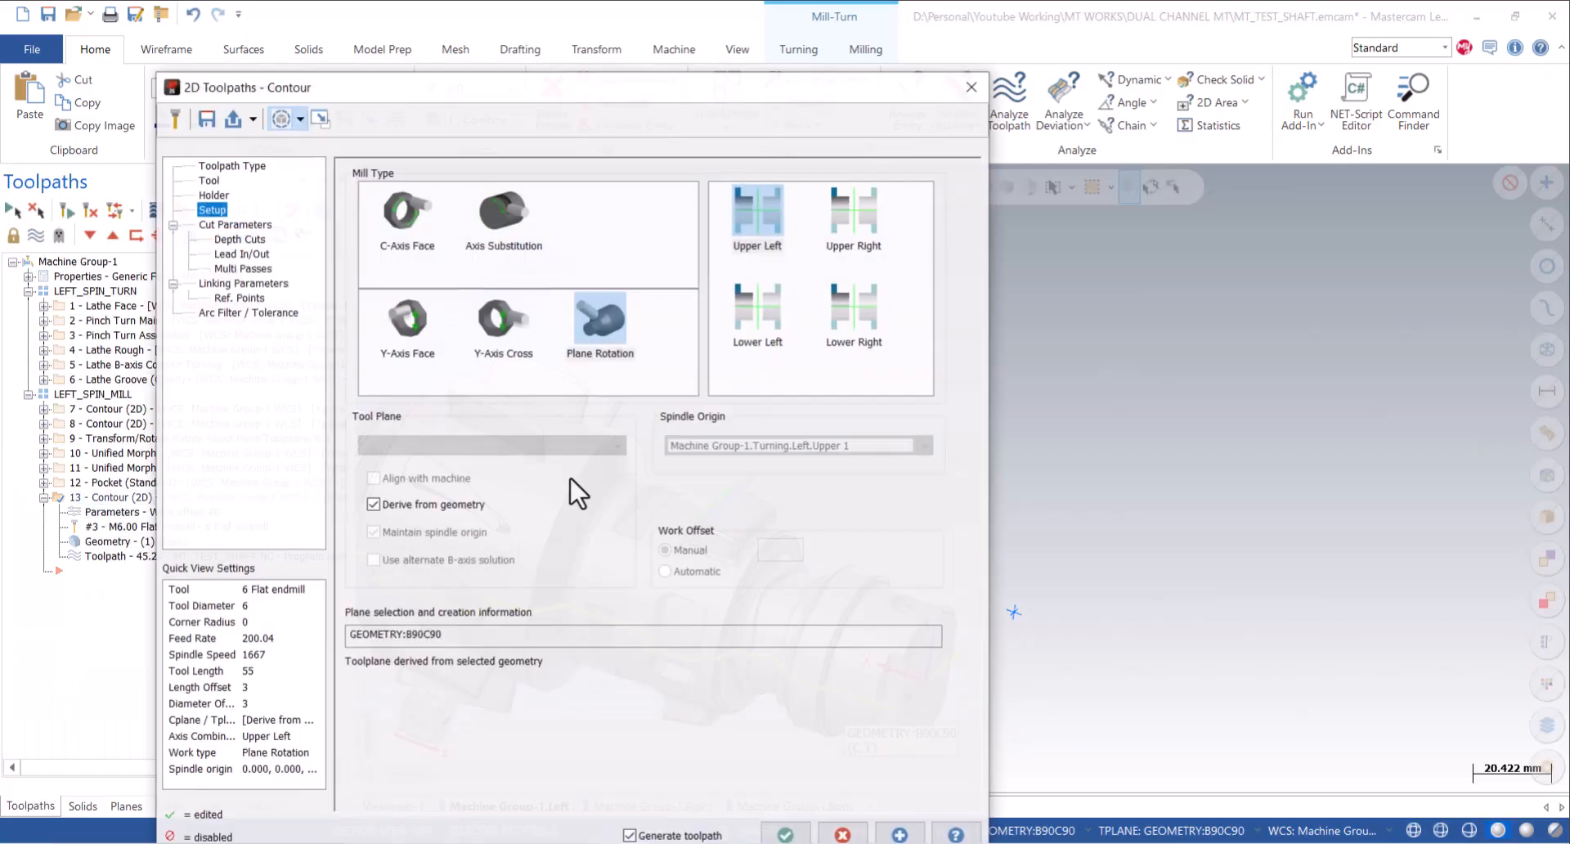
{"action": "left_click", "coordinate": [404, 508]}
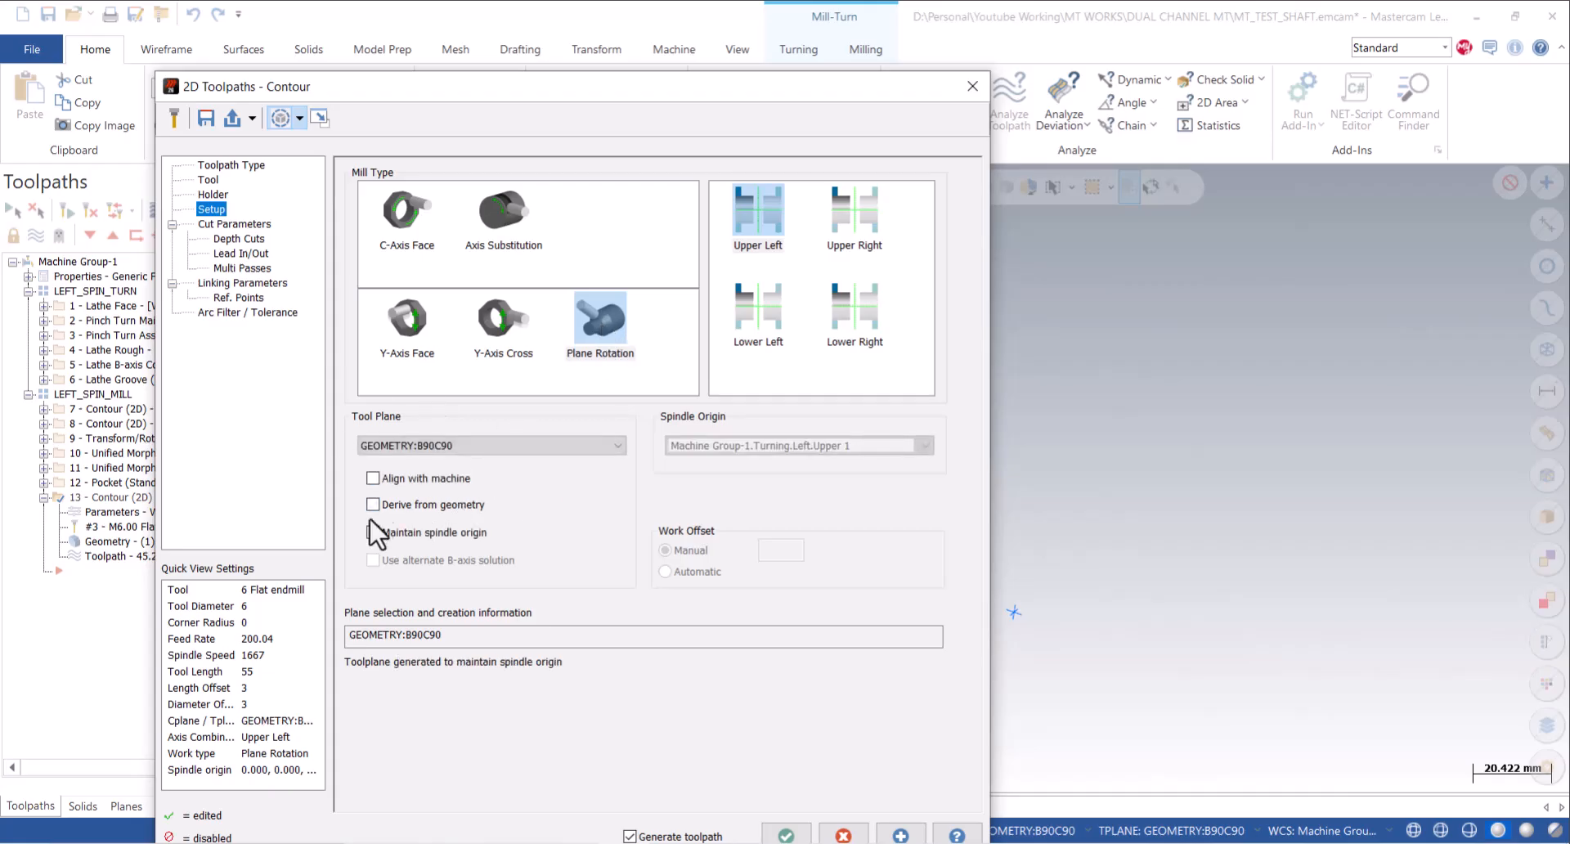
{"action": "left_click", "coordinate": [460, 444]}
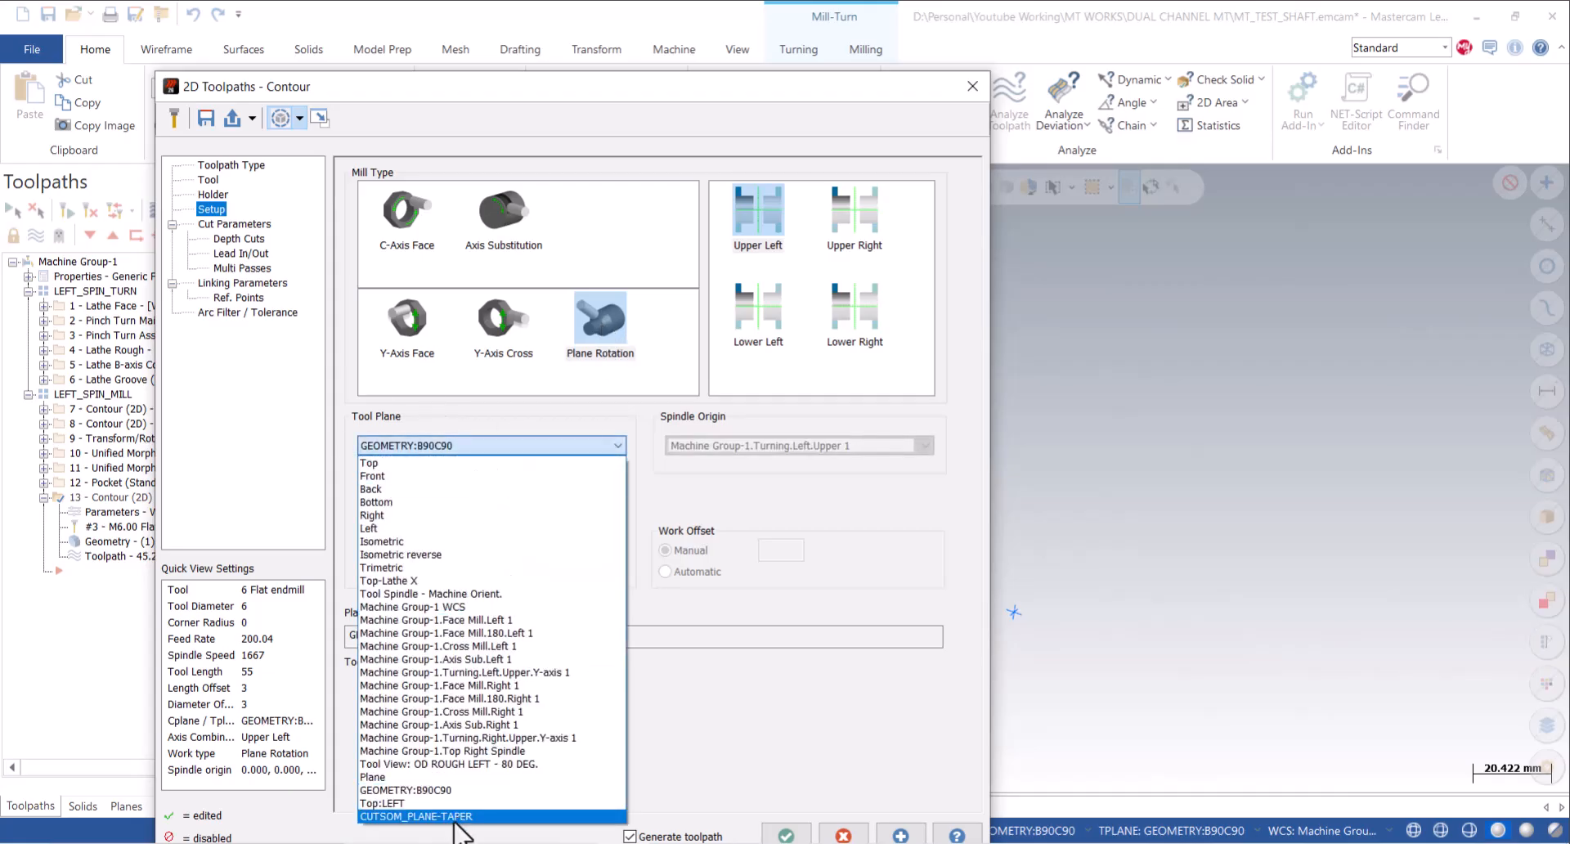
{"action": "left_click", "coordinate": [439, 816]}
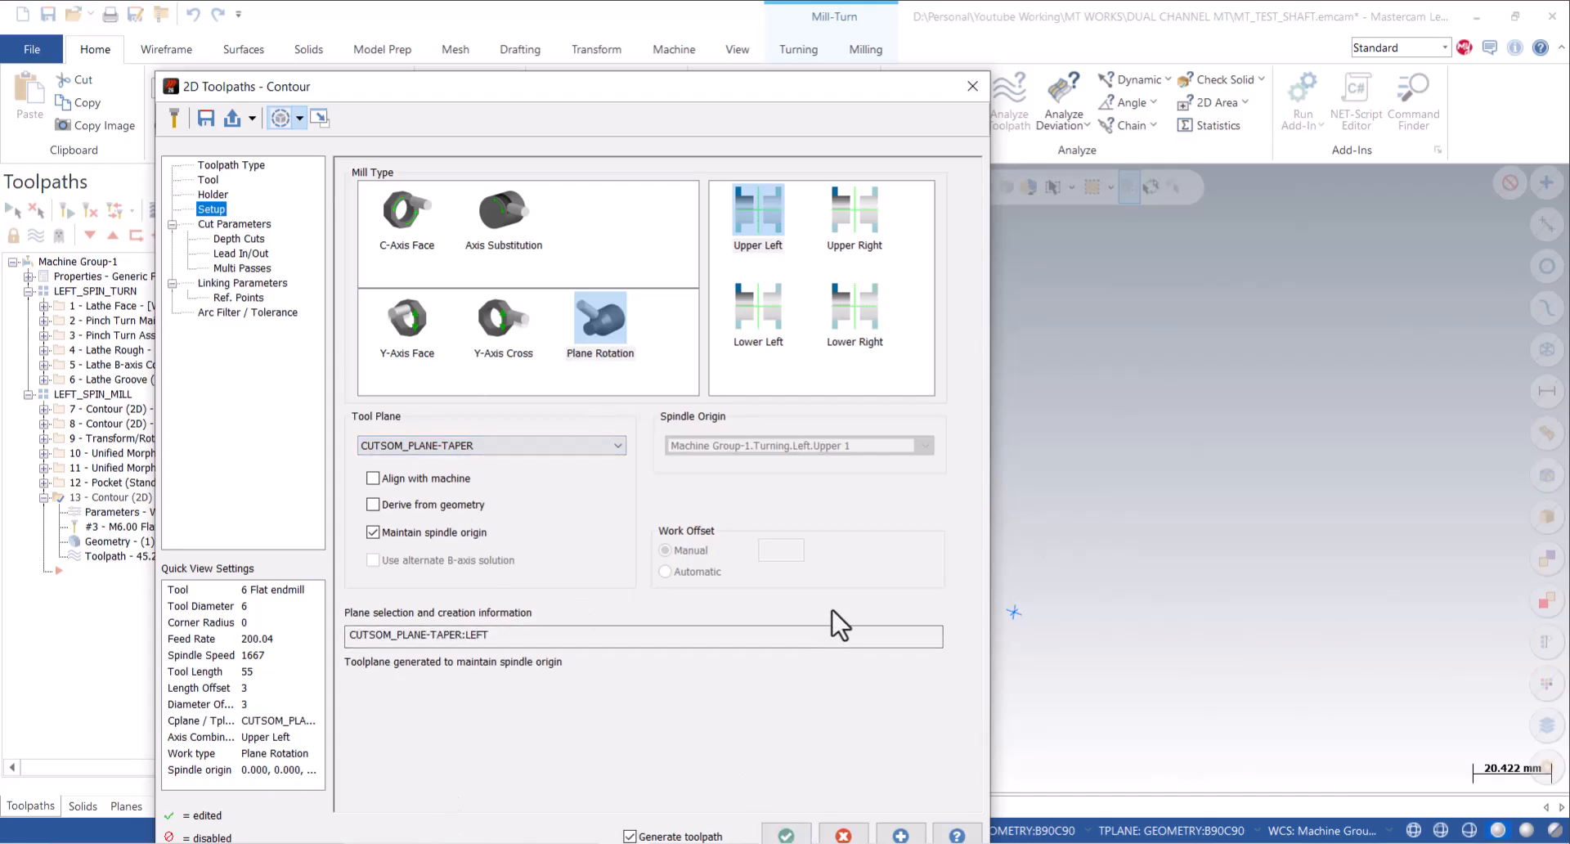
{"action": "left_click", "coordinate": [785, 836]}
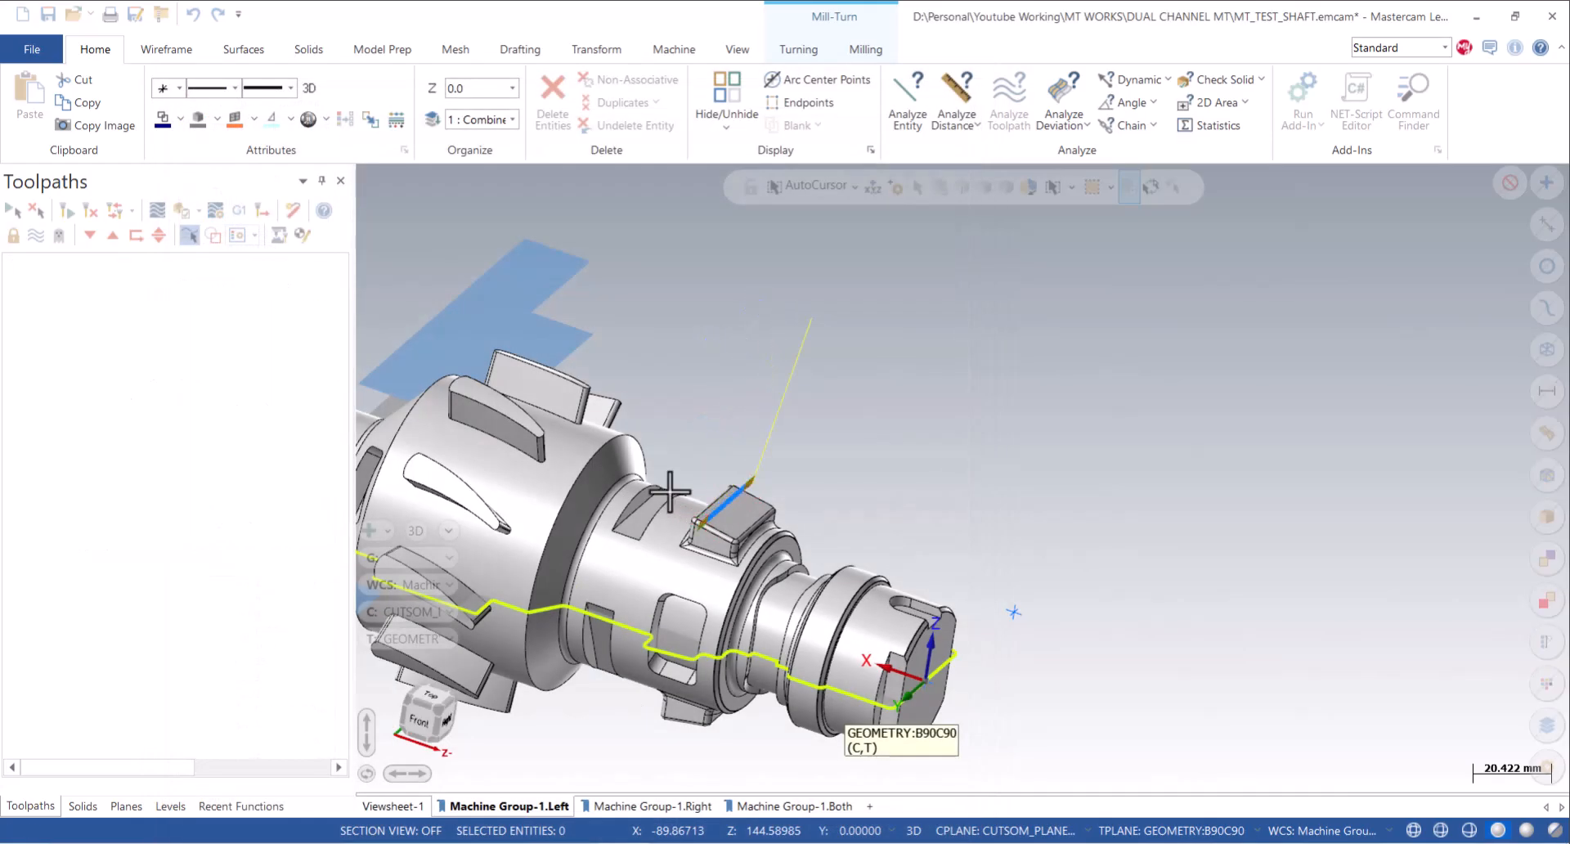
Analyze the regenerated contour toolpath with the shaded tool to check that it stands perpendicular to the sloped face.
{"action": "scroll", "coordinate": [749, 500], "scroll_direction": "up", "scroll_amount": 3}
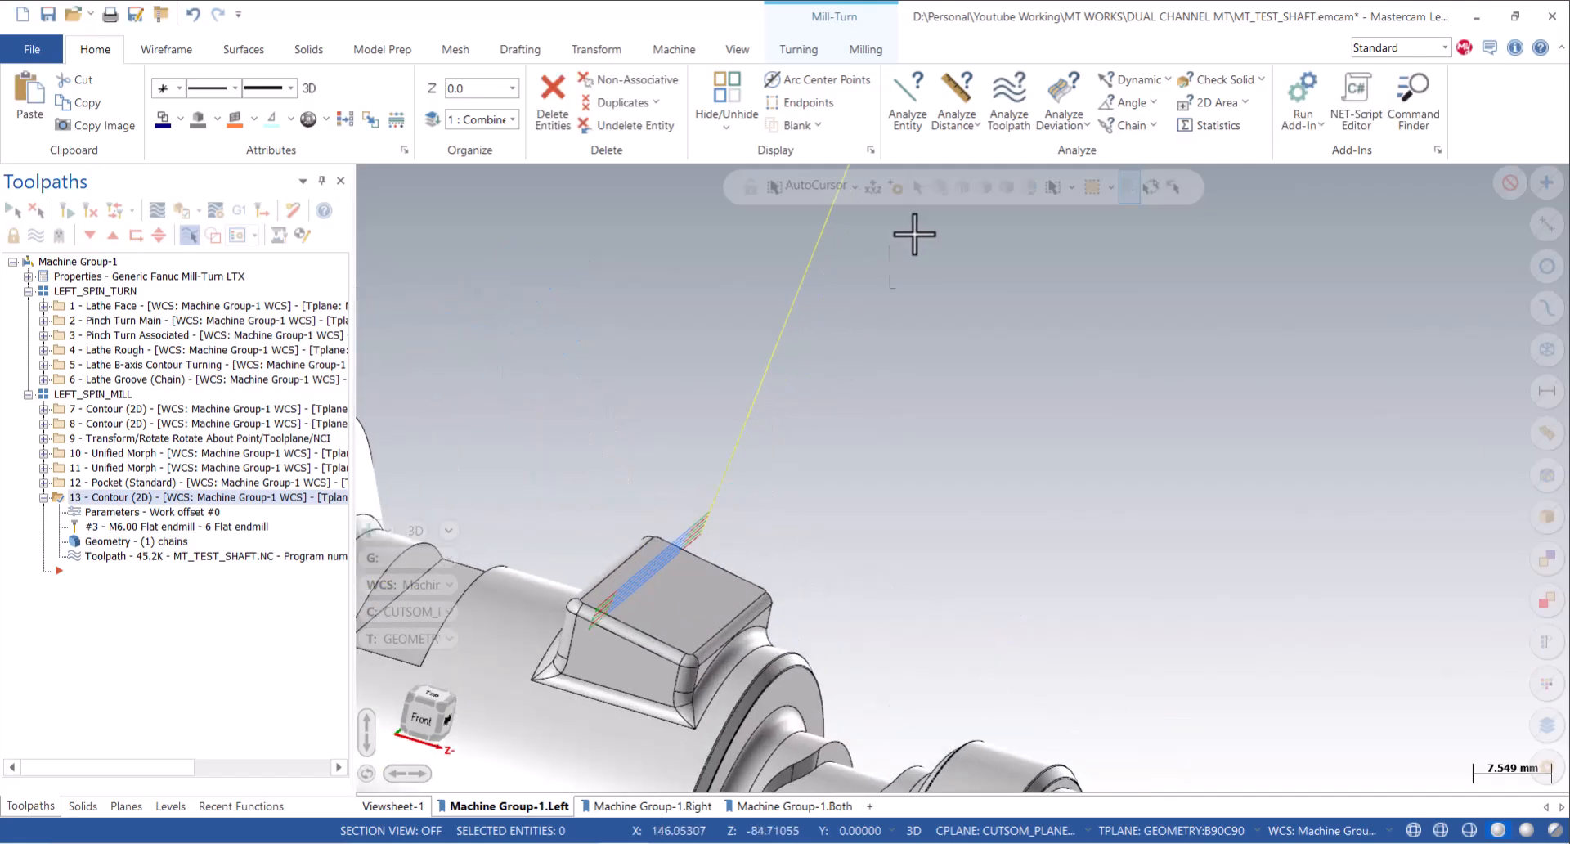
{"action": "left_click", "coordinate": [1010, 104]}
{"action": "scroll", "coordinate": [659, 603], "scroll_direction": "up", "scroll_amount": 4}
{"action": "mouse_move", "coordinate": [613, 543]}
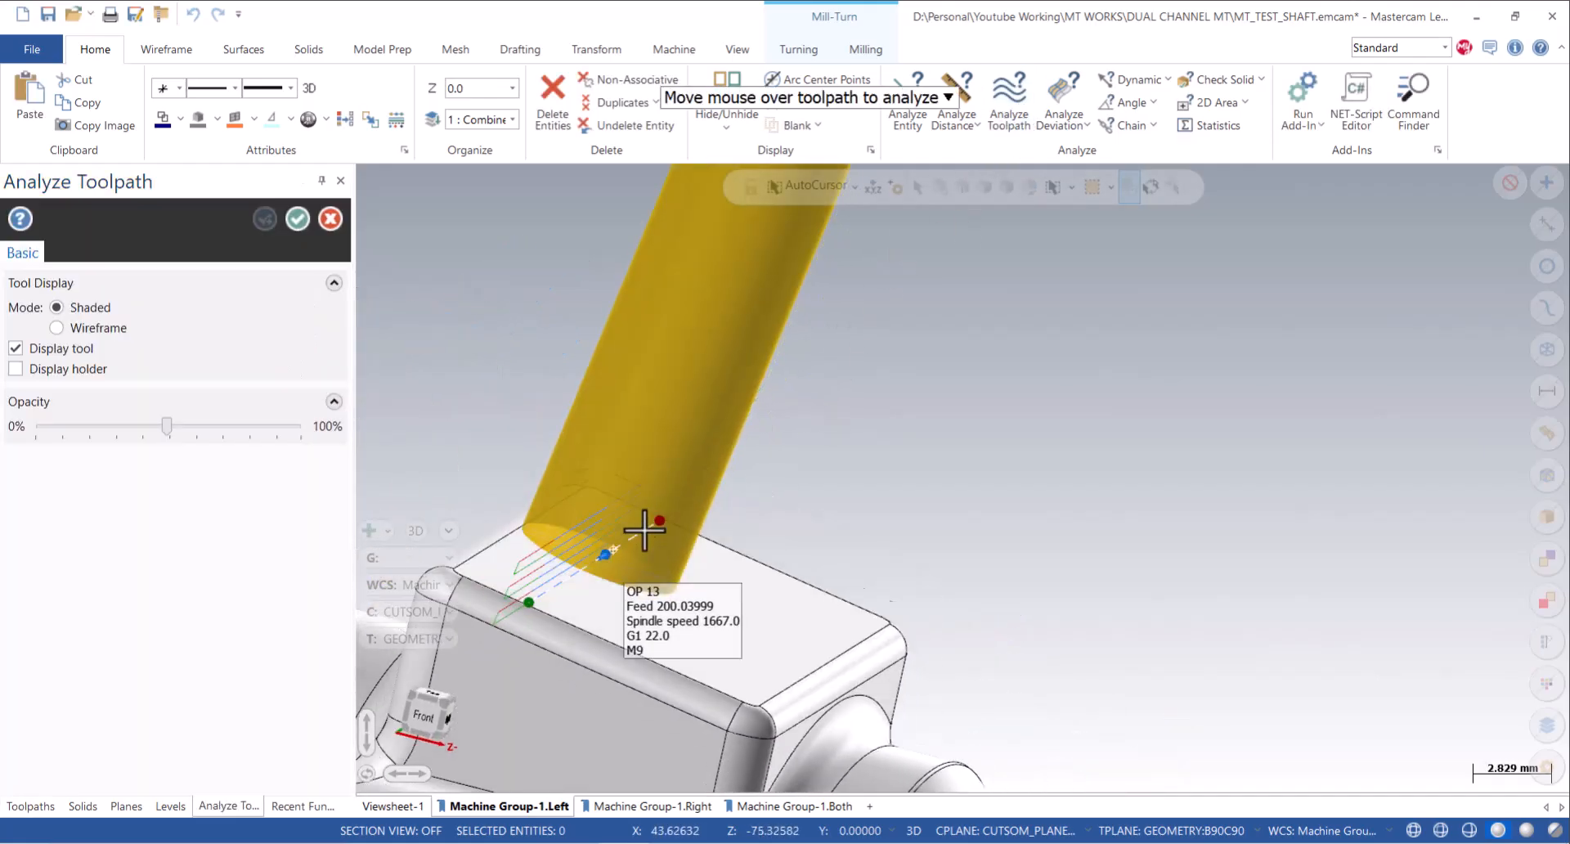
{"action": "scroll", "coordinate": [667, 524], "scroll_direction": "up", "scroll_amount": 4}
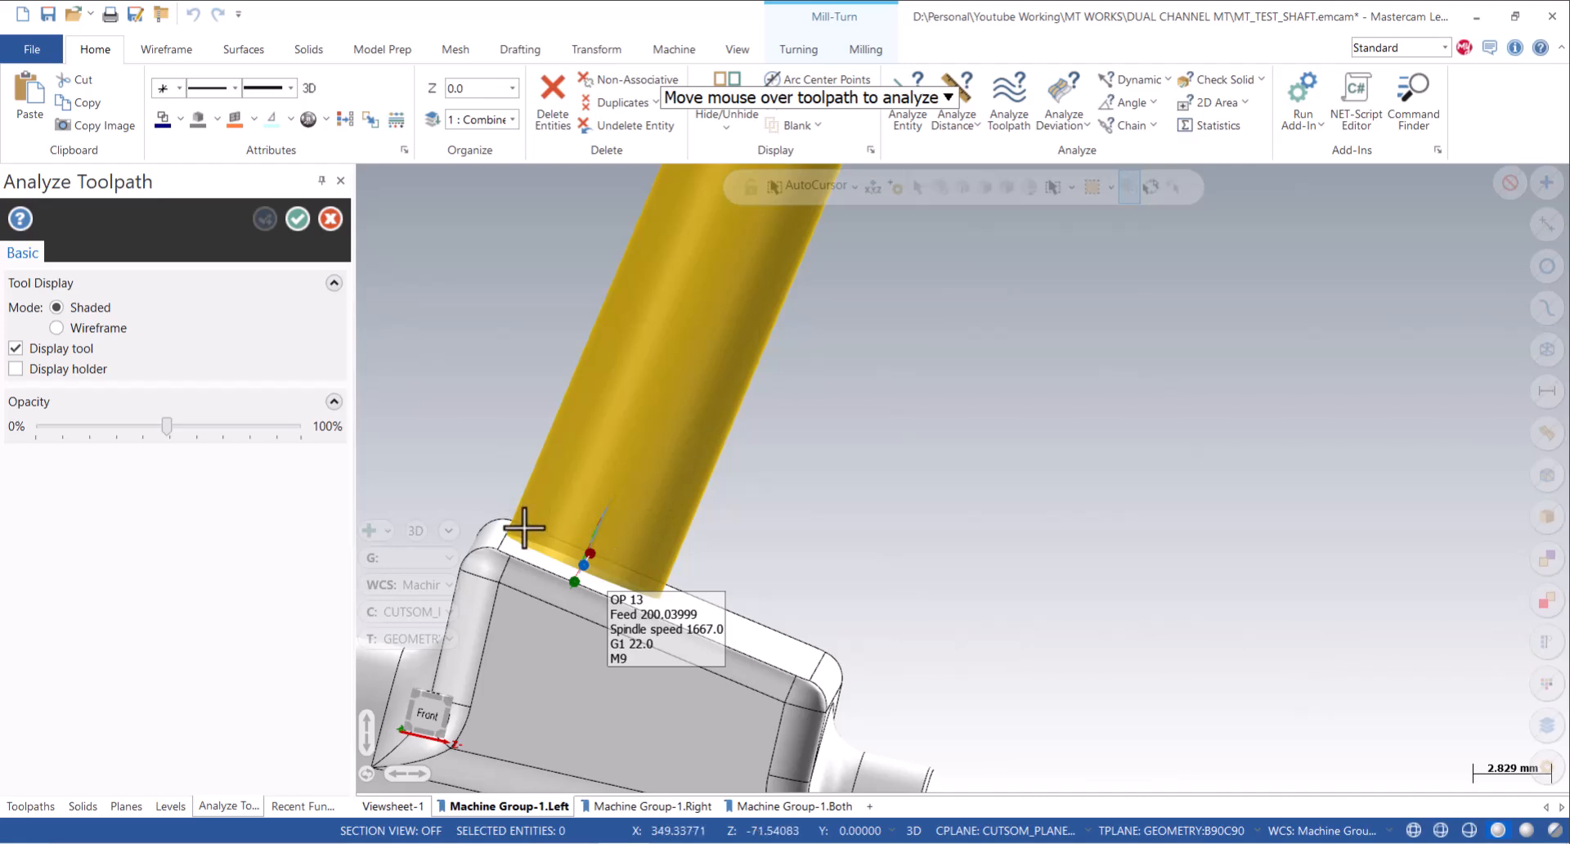
{"action": "left_click", "coordinate": [295, 219]}
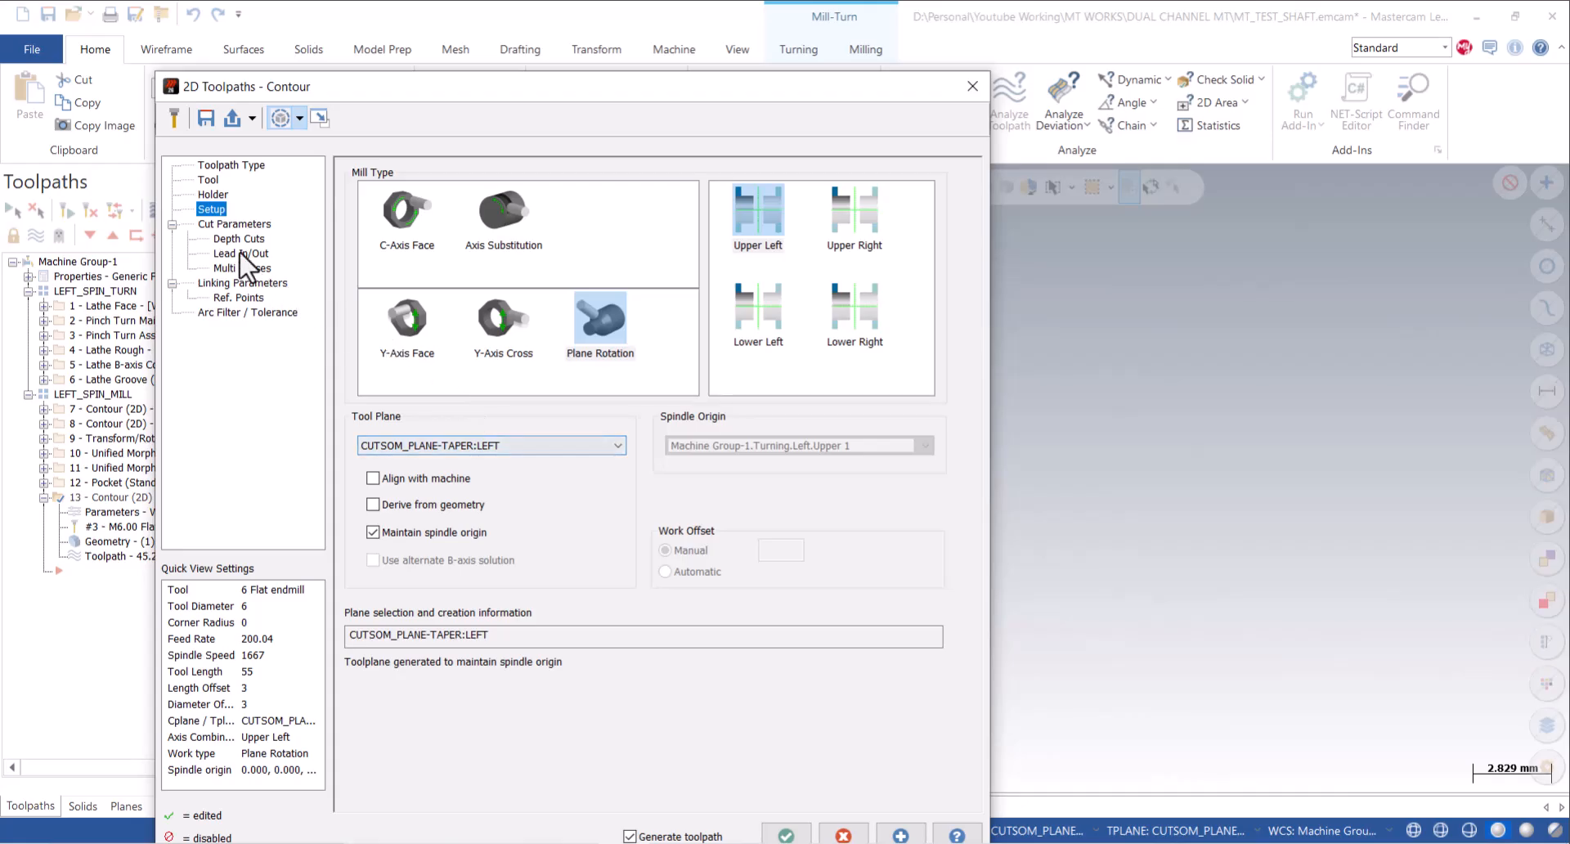
Set the contour's stock to leave on walls to -1.0 and open its multi-pass settings.
{"action": "left_click", "coordinate": [219, 222]}
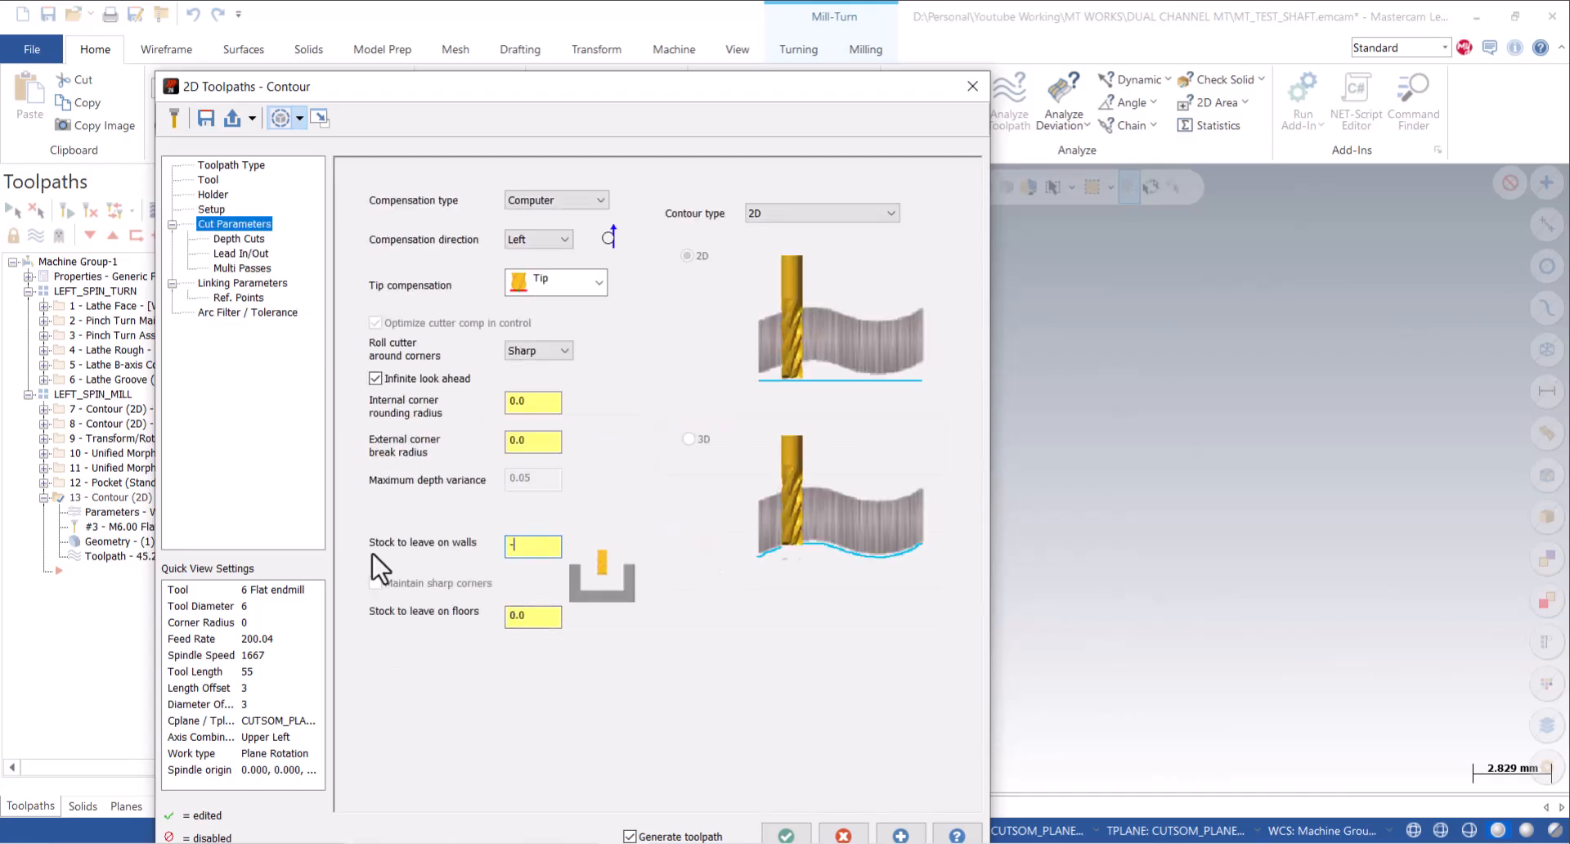
{"action": "key", "text": "Return"}
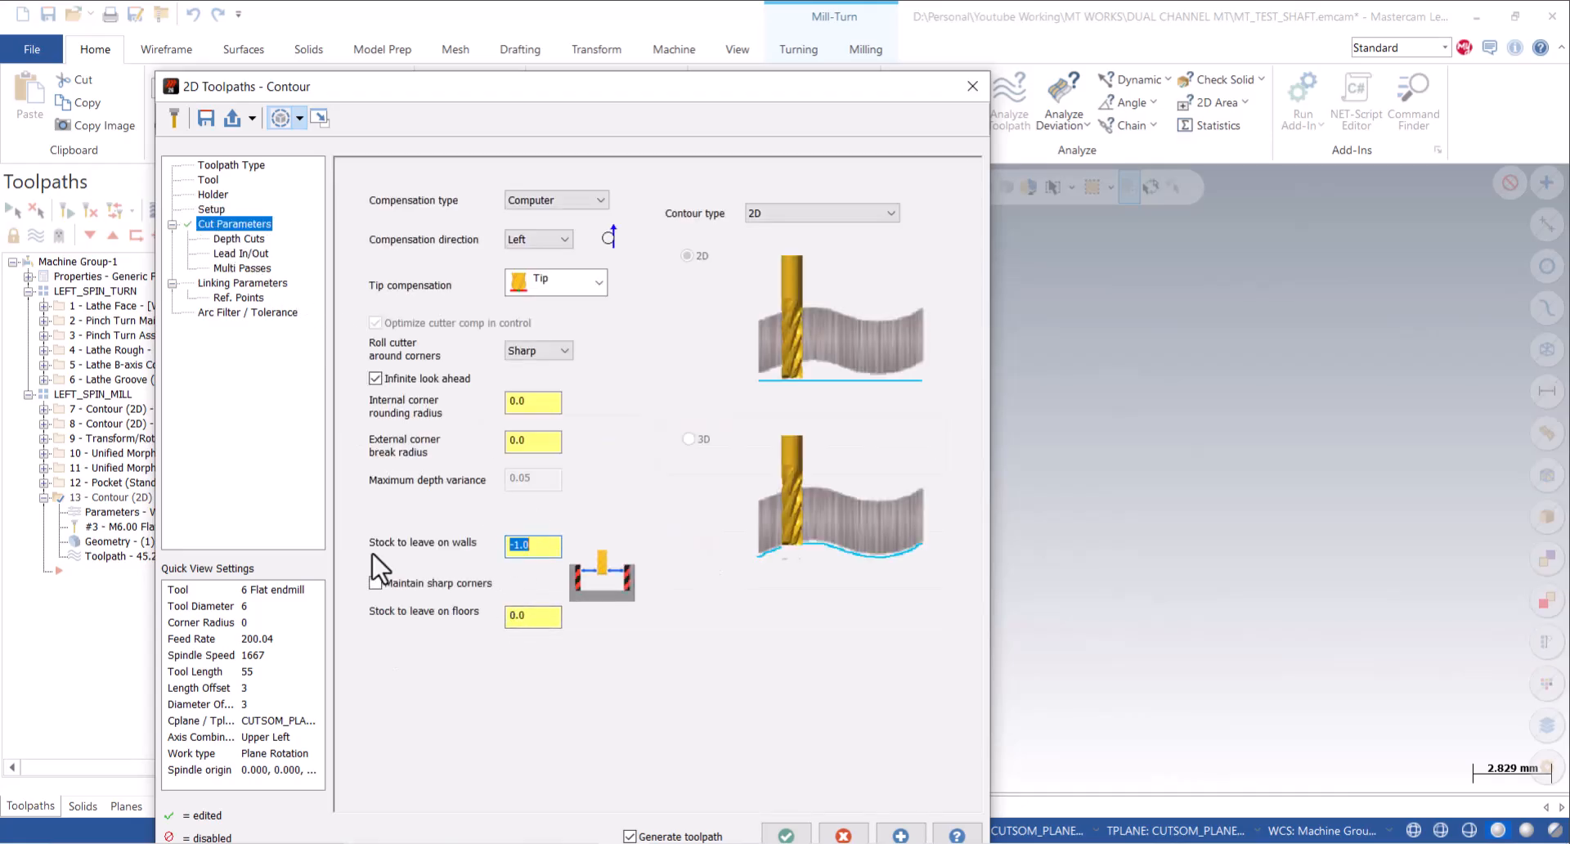
{"action": "left_click", "coordinate": [240, 269]}
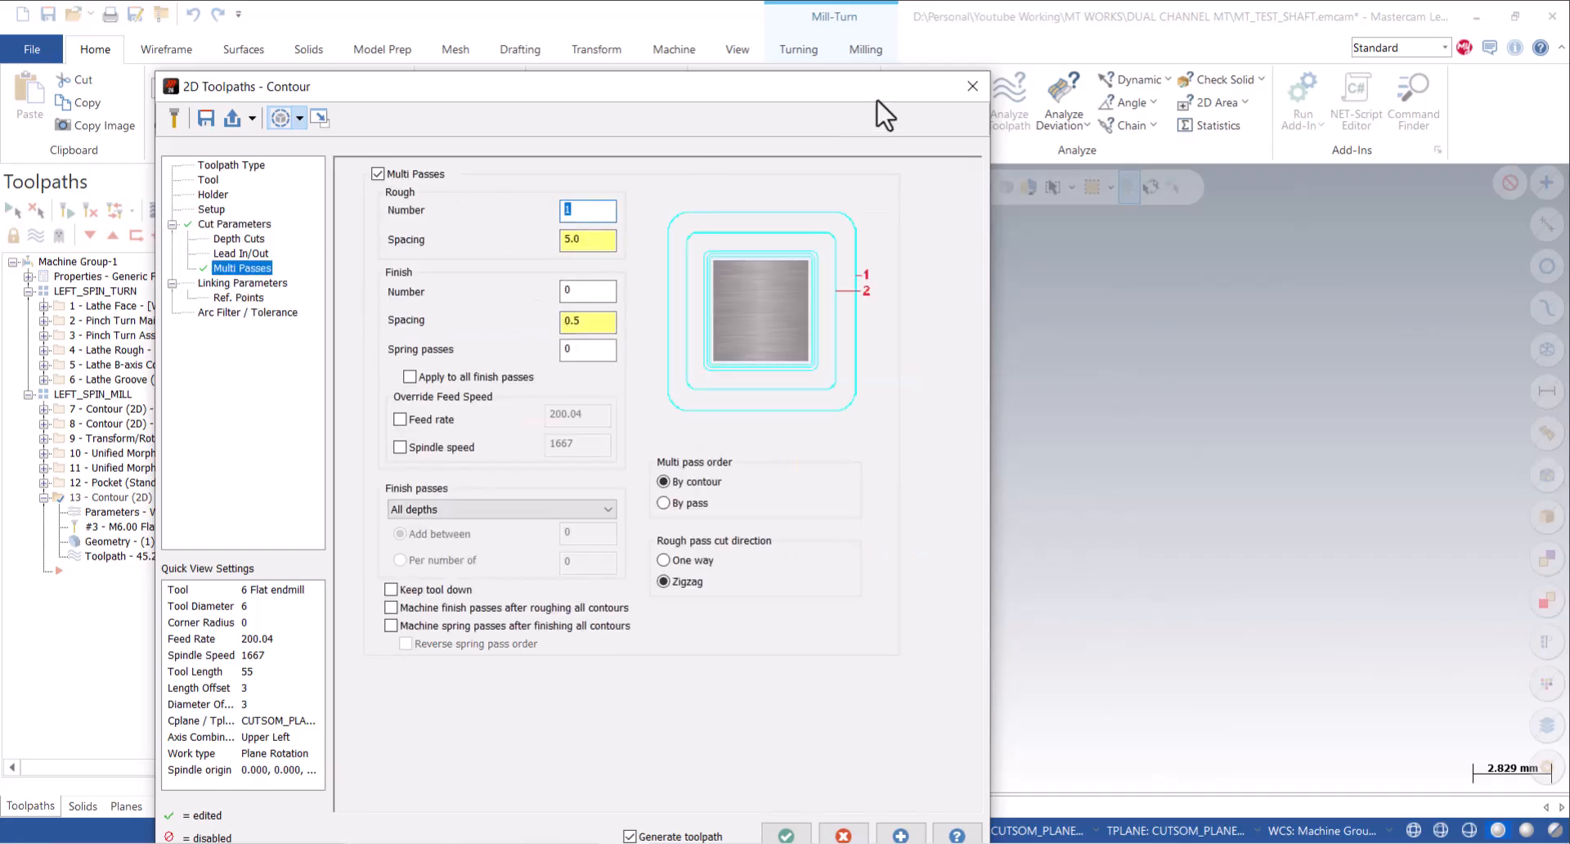
Measure the length of the boss's sloped top face between its two end edges.
{"action": "left_click_drag", "start_coordinate": [873, 100], "coordinate": [310, 140]}
{"action": "right_click", "coordinate": [941, 519]}
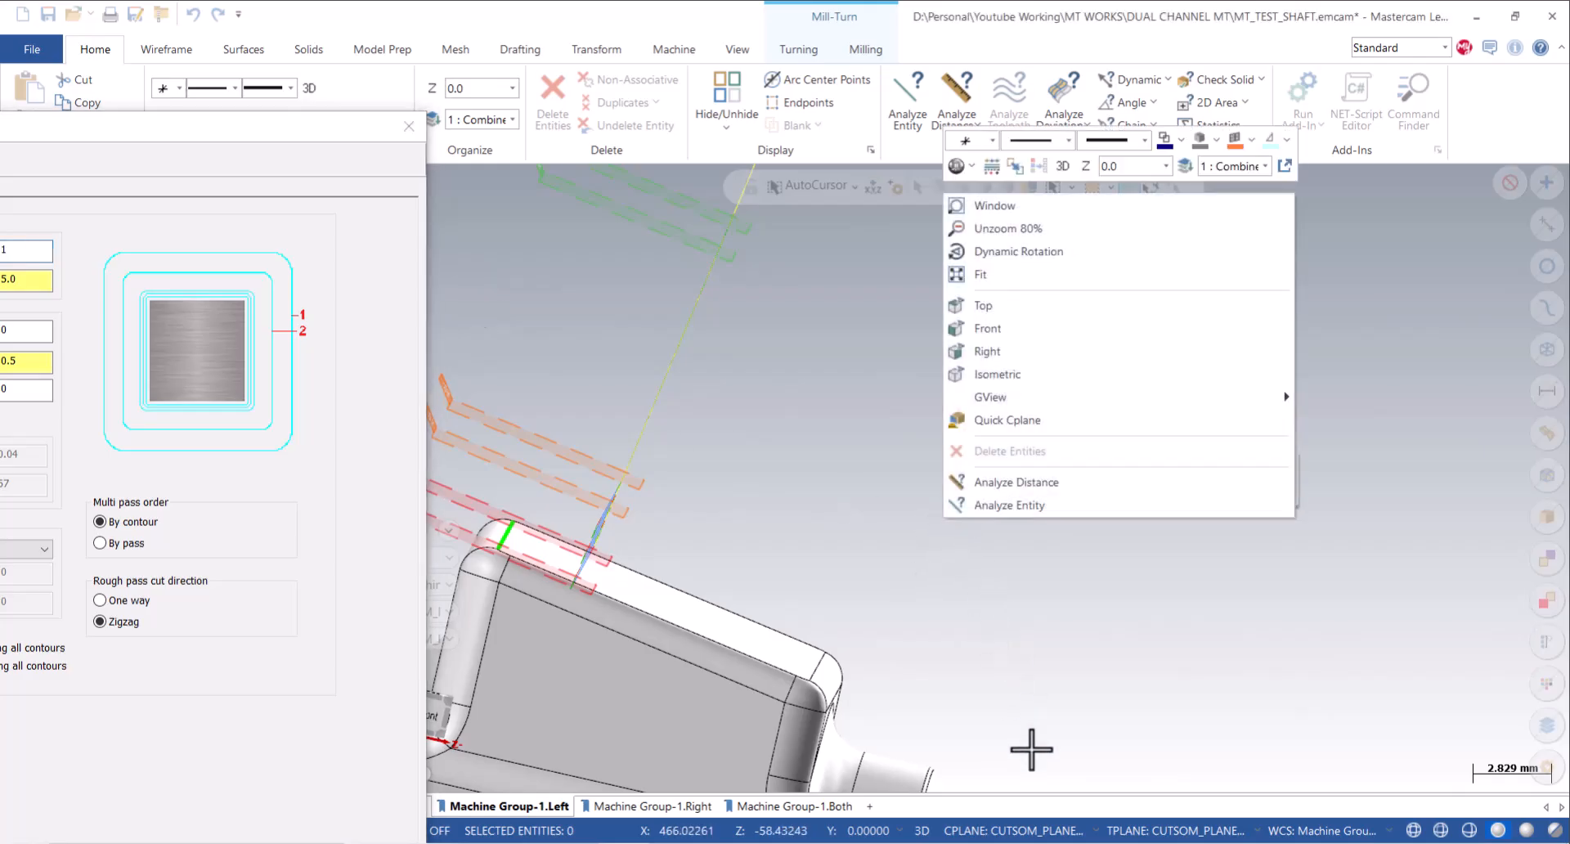
{"action": "left_click", "coordinate": [1023, 481]}
{"action": "left_click", "coordinate": [513, 558]}
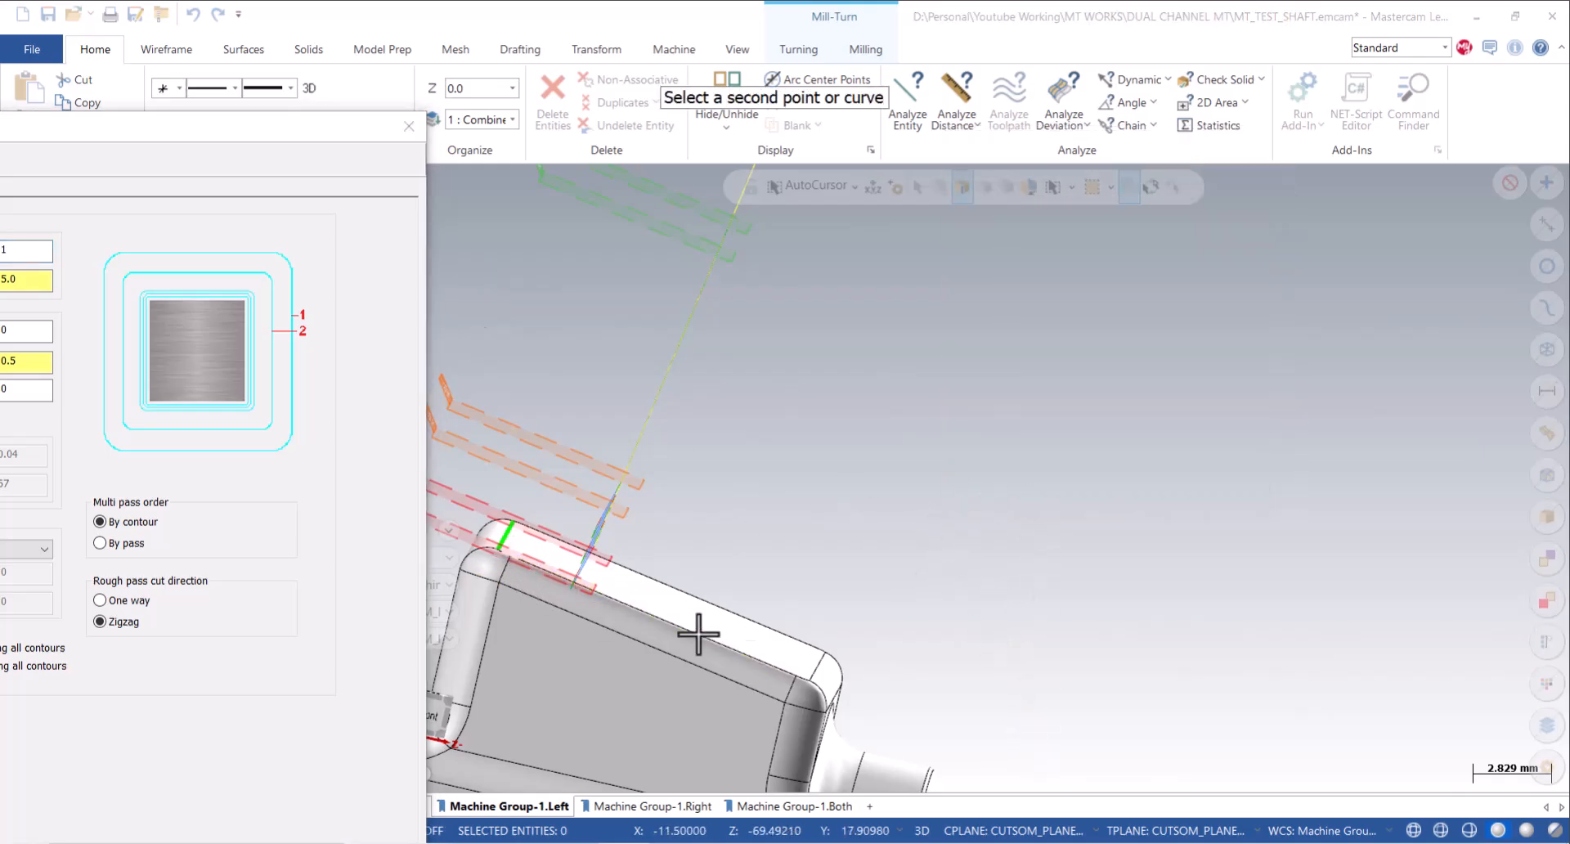
{"action": "left_click", "coordinate": [654, 623]}
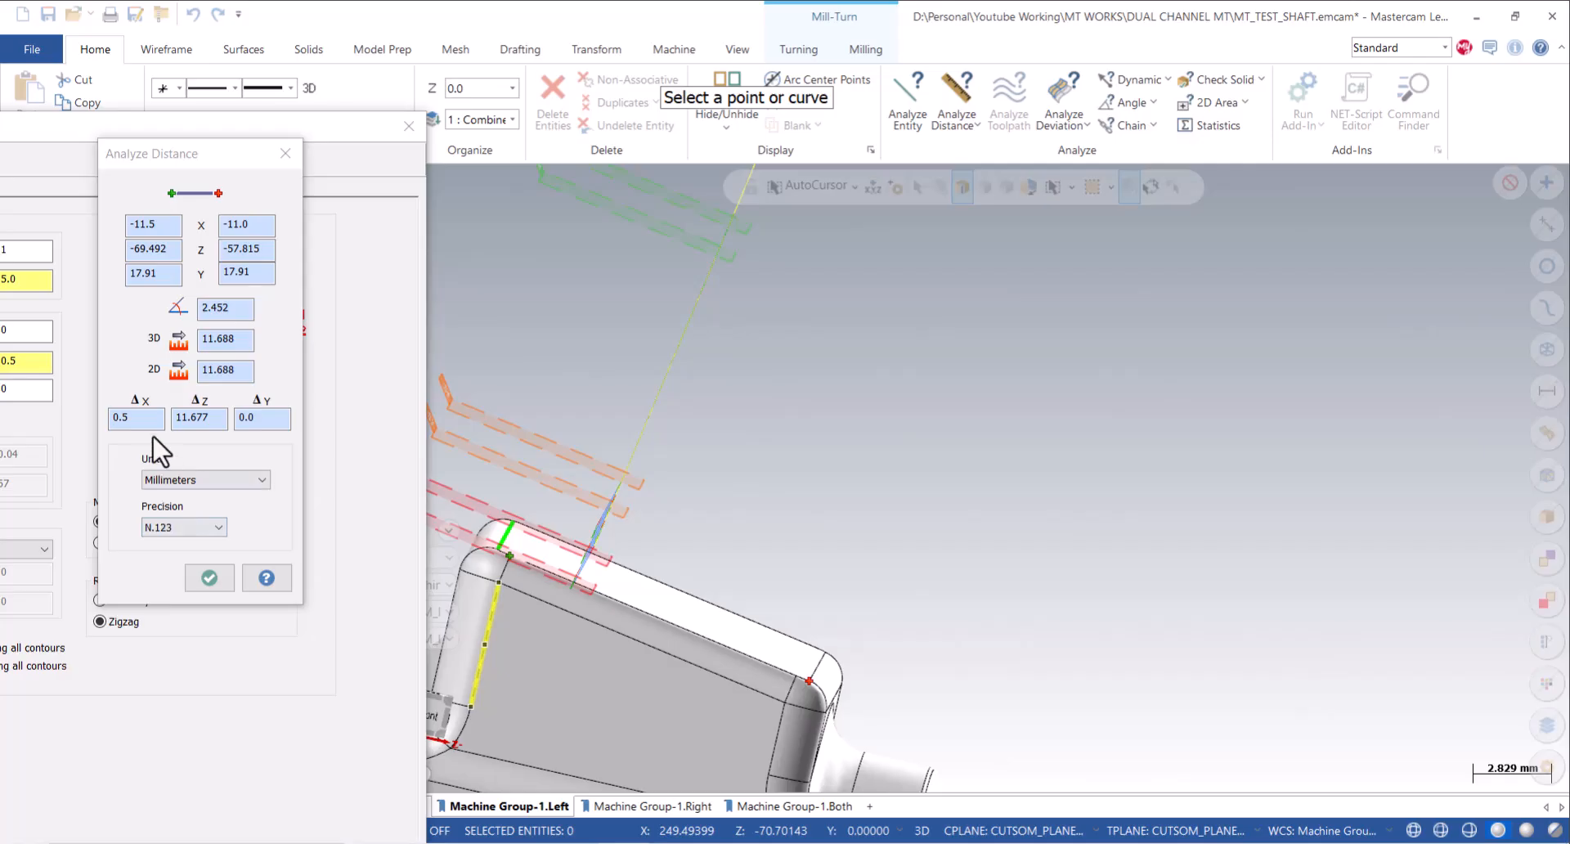
{"action": "left_click", "coordinate": [209, 577]}
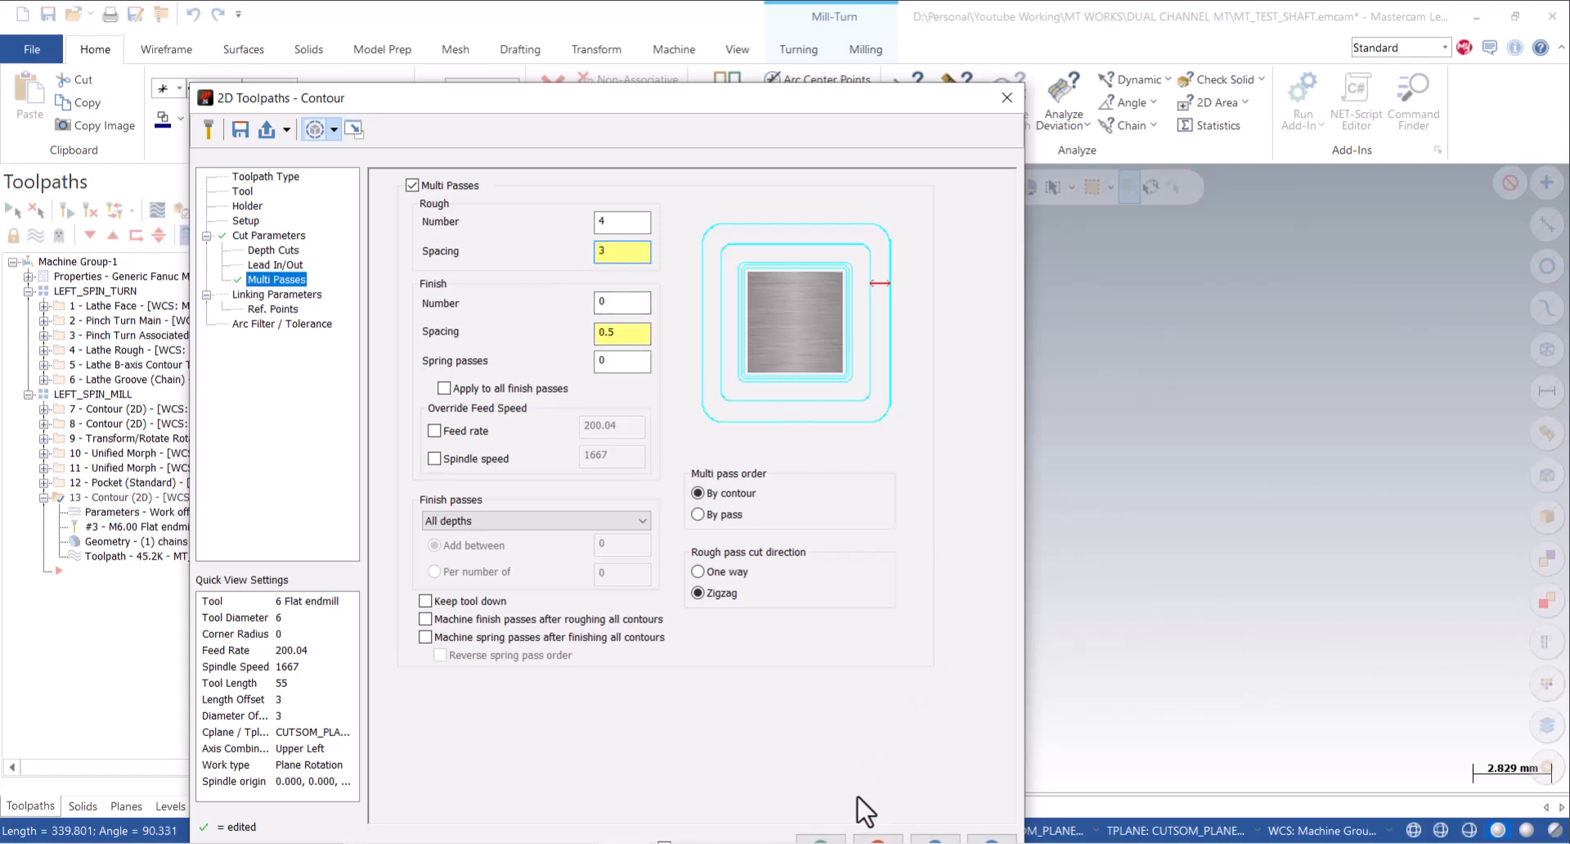
Set the contour's multi passes to 4 rough passes at 3.0 spacing, ordered by pass, one way, keeping the tool down, and regenerate.
{"action": "key", "text": "Return"}
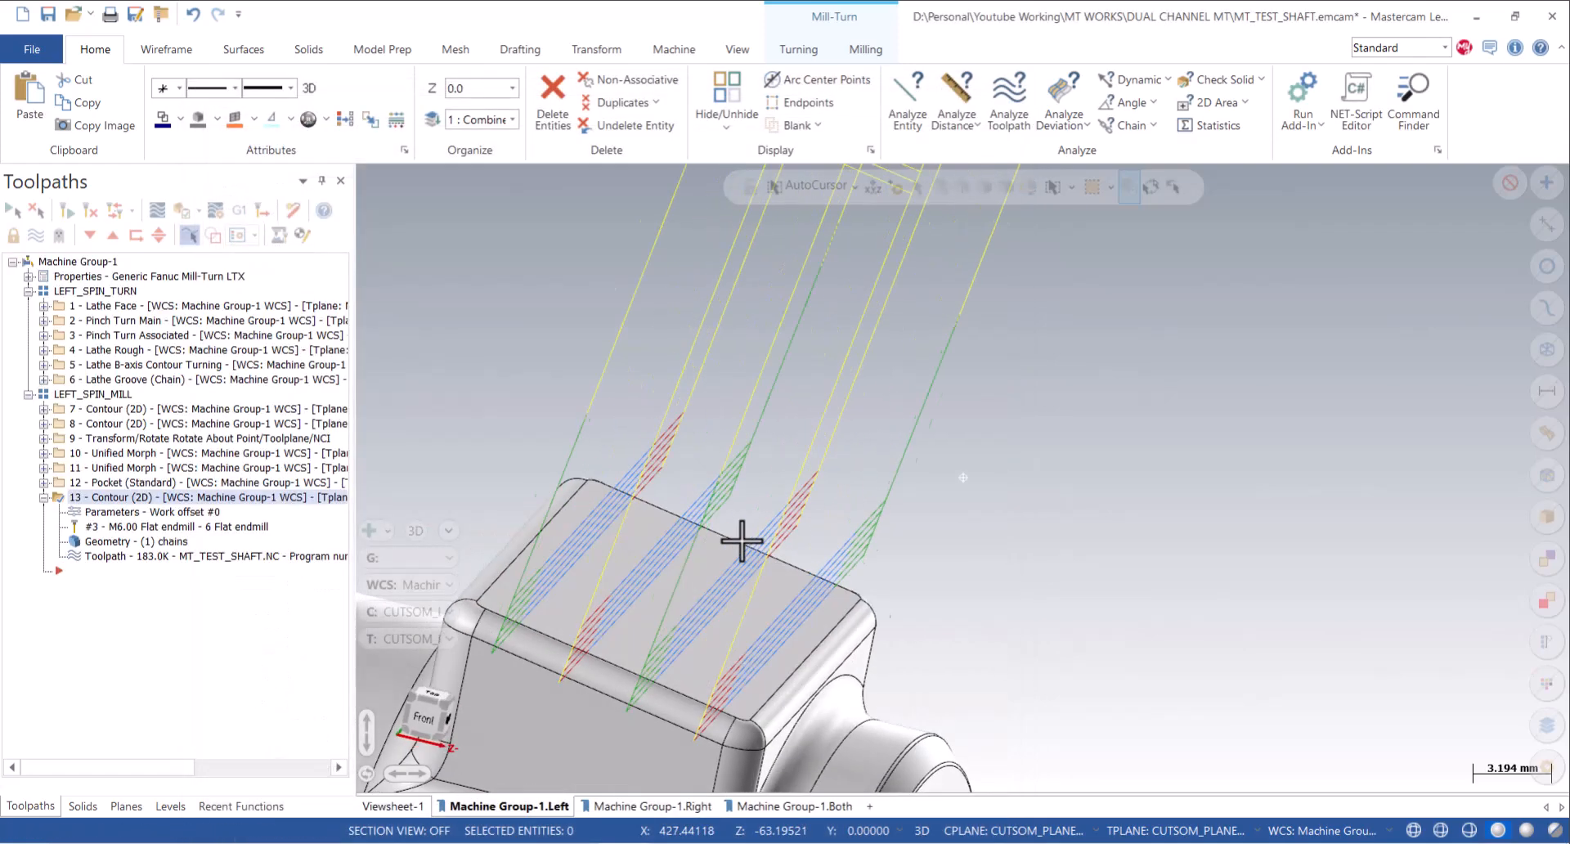
{"action": "left_click", "coordinate": [200, 511]}
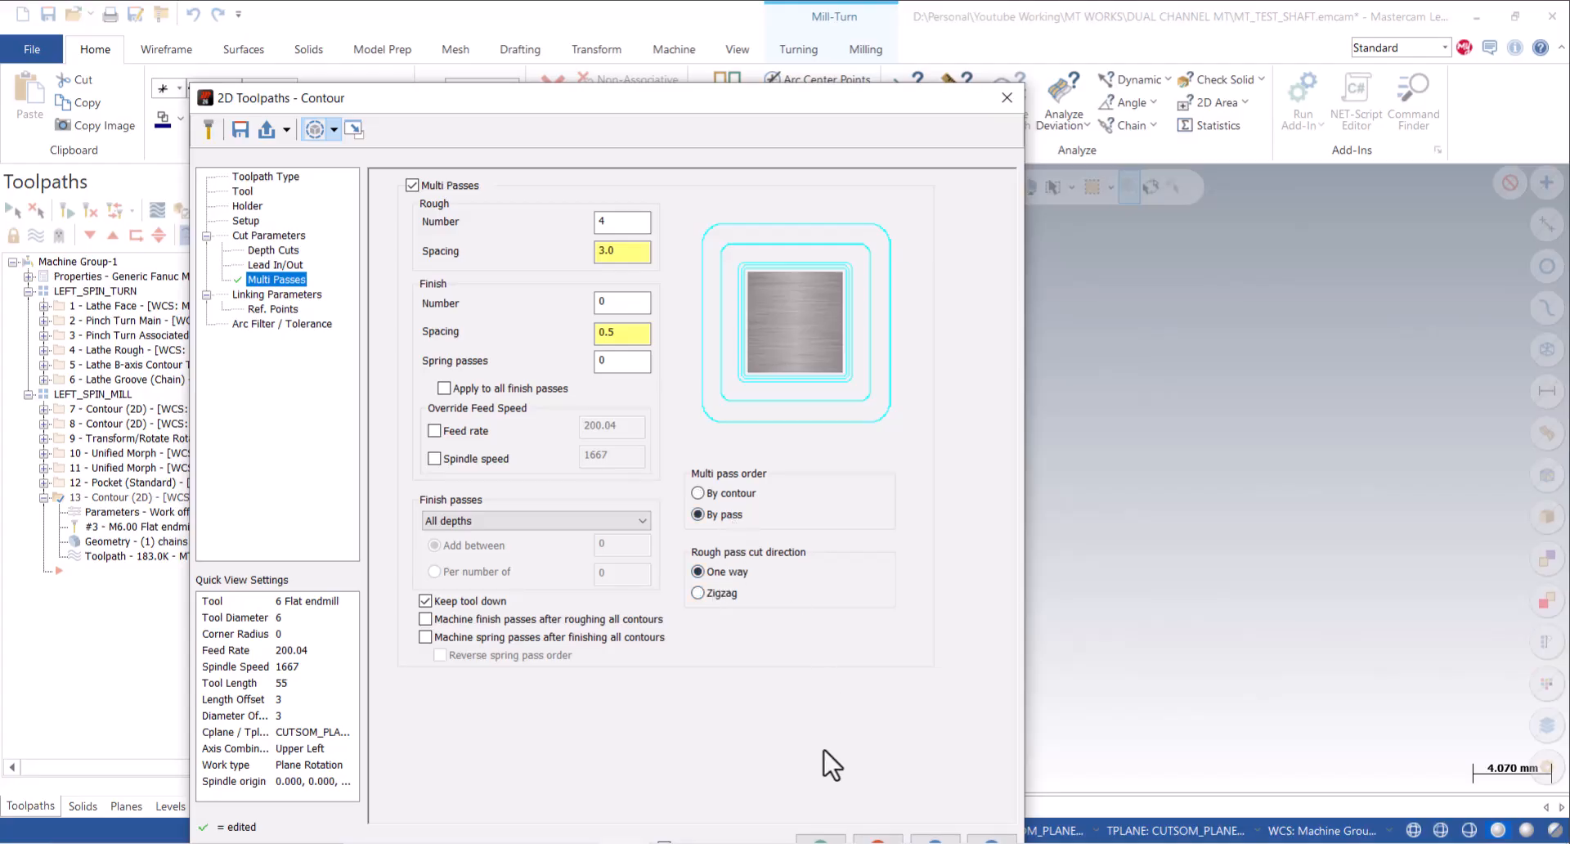
{"action": "left_click", "coordinate": [823, 839]}
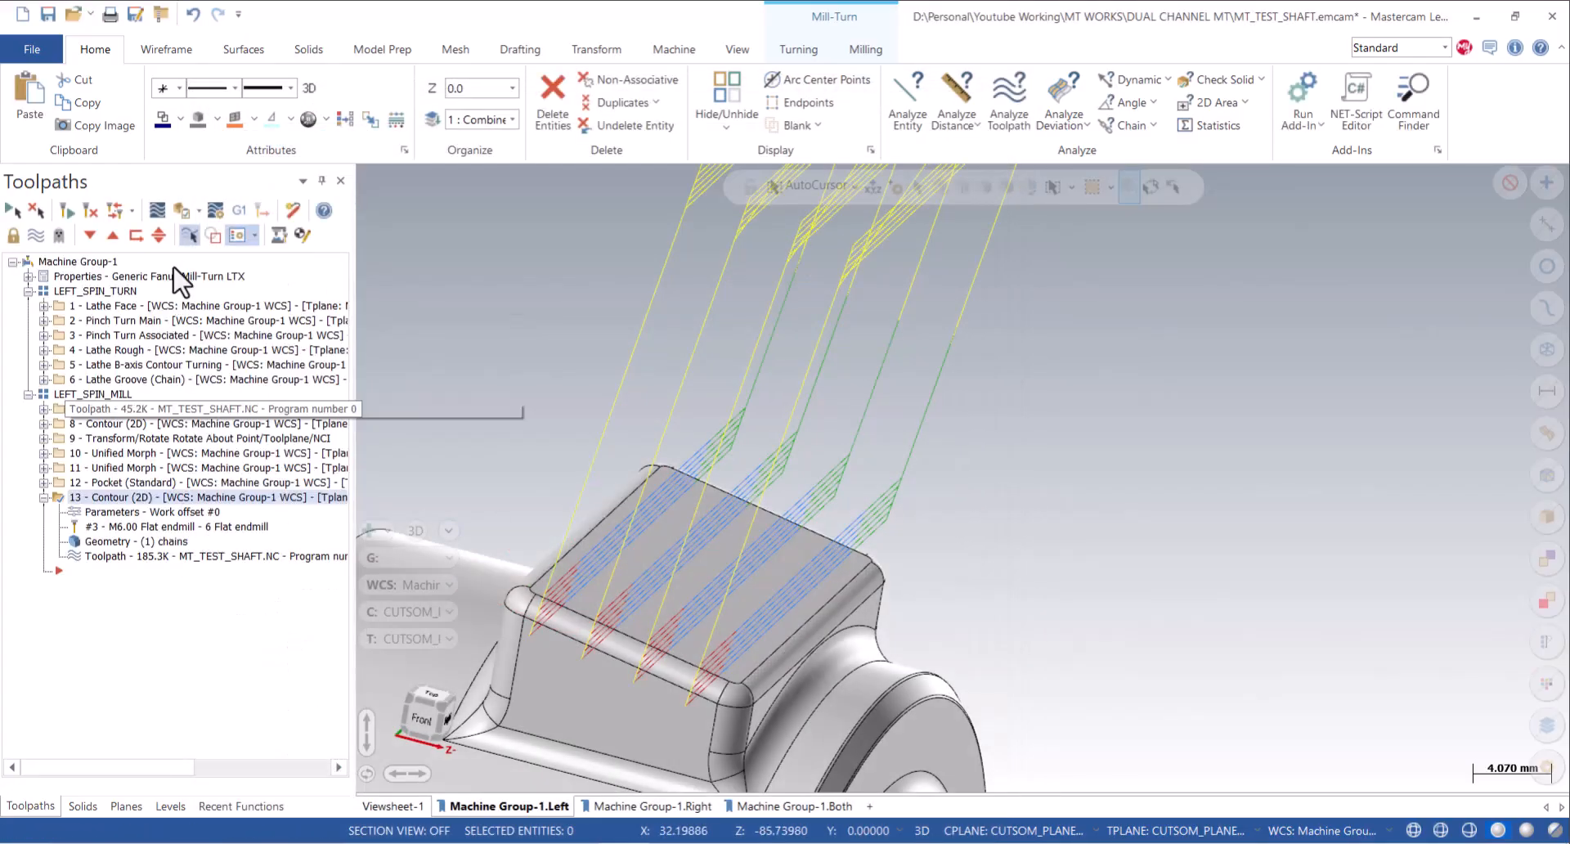
Enable keep tool down for the contour's depth cuts and regenerate the toolpath.
{"action": "left_click", "coordinate": [109, 513]}
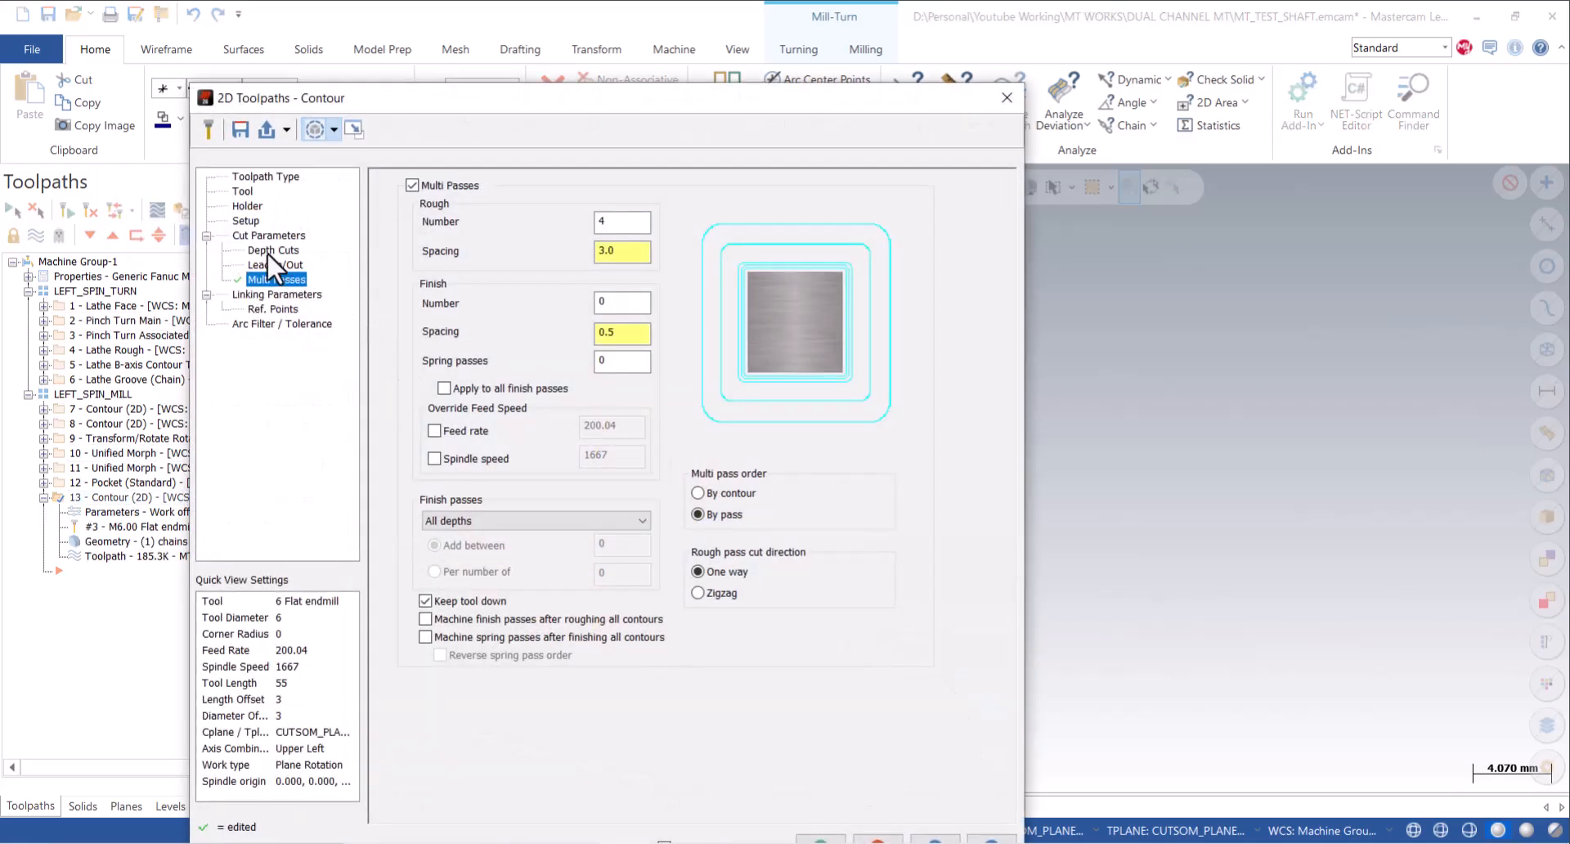
{"action": "left_click", "coordinate": [270, 250]}
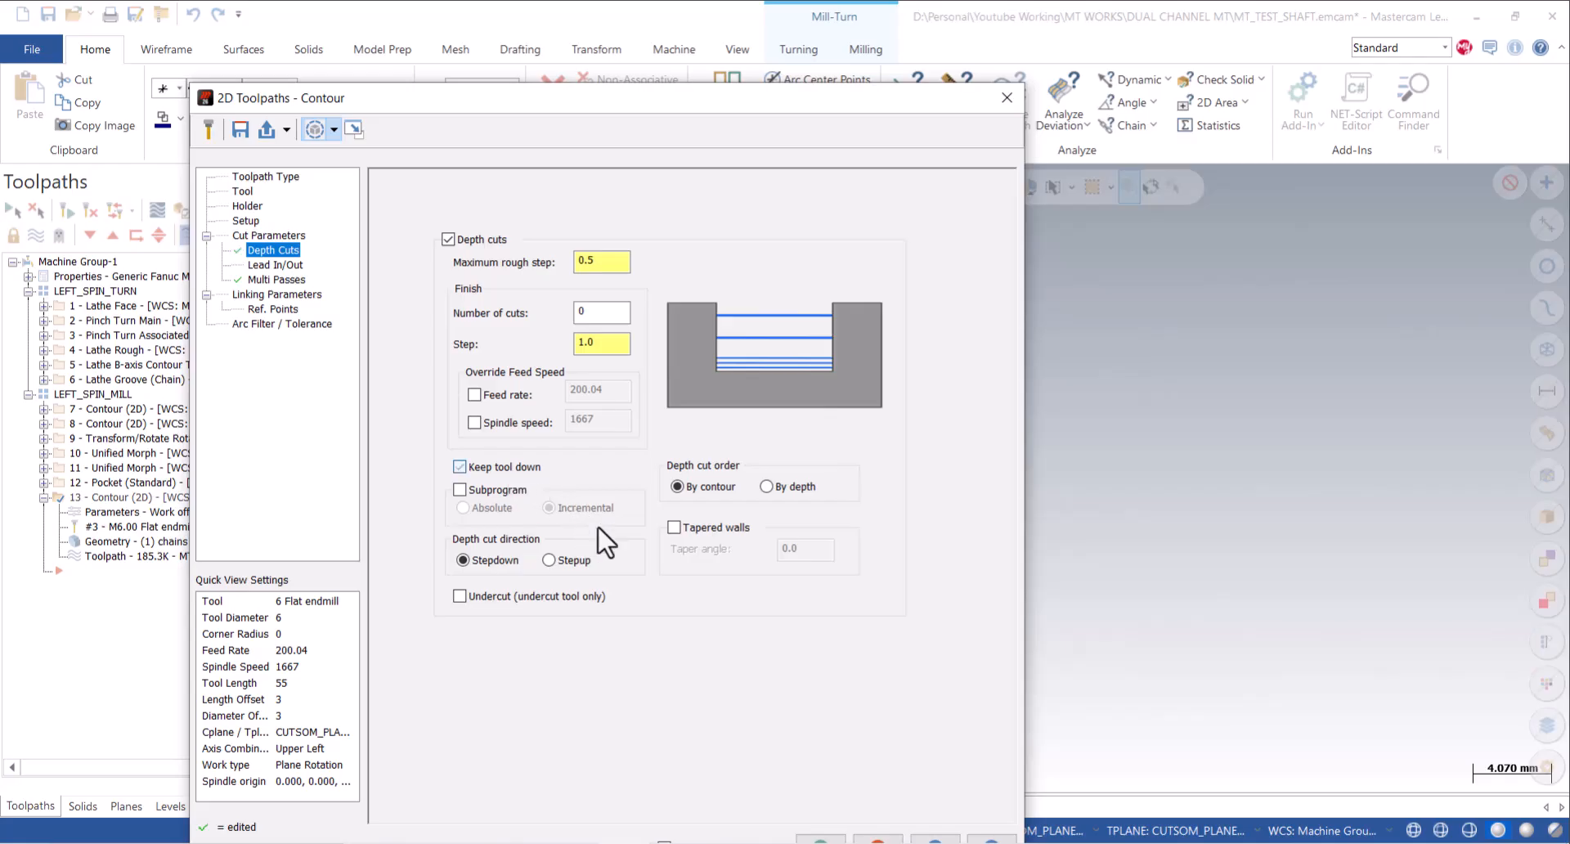
{"action": "left_click", "coordinate": [823, 838]}
{"action": "scroll", "coordinate": [704, 463], "scroll_direction": "down", "scroll_amount": 2}
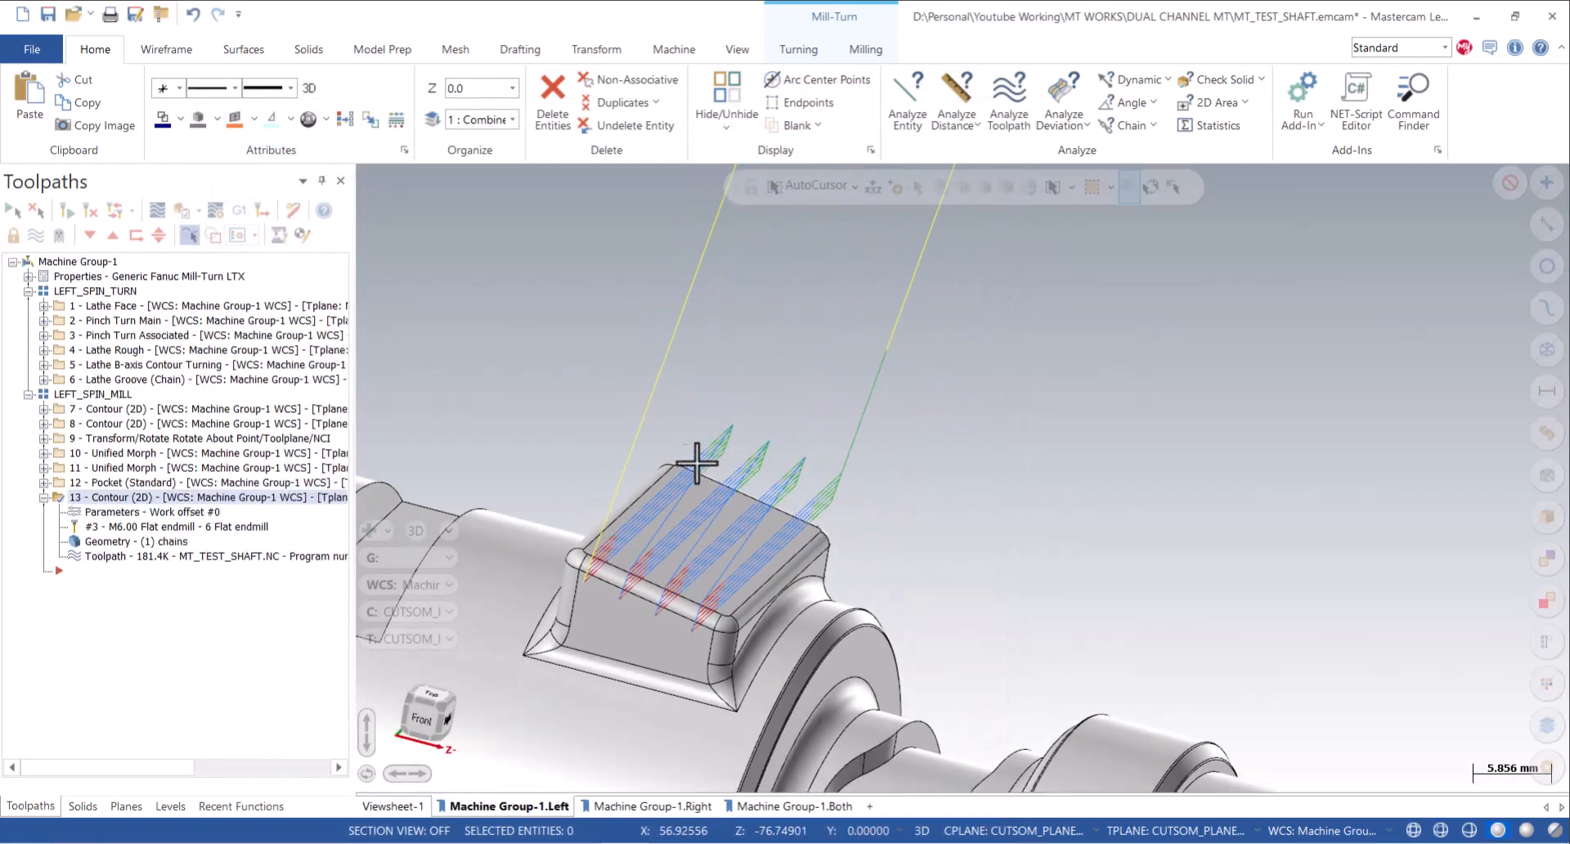
Backplot the contour toolpath to check how the tool moves between depth cuts on the boss.
{"action": "middle_click_drag", "start_coordinate": [704, 463], "coordinate": [592, 521]}
{"action": "left_click", "coordinate": [157, 210]}
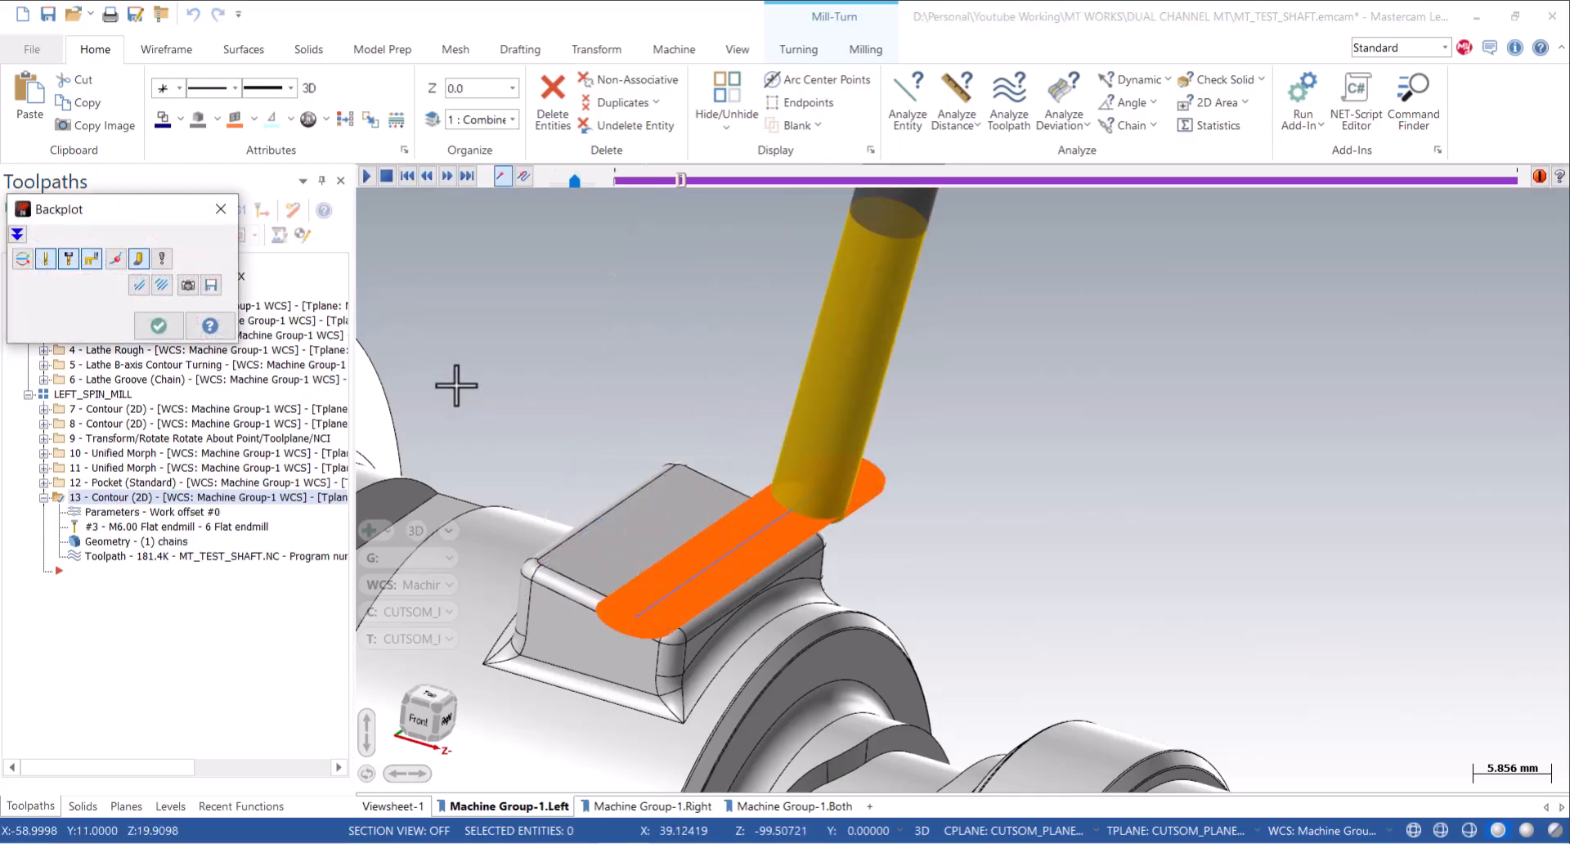
{"action": "key", "text": "s"}
{"action": "key", "text": "s"}
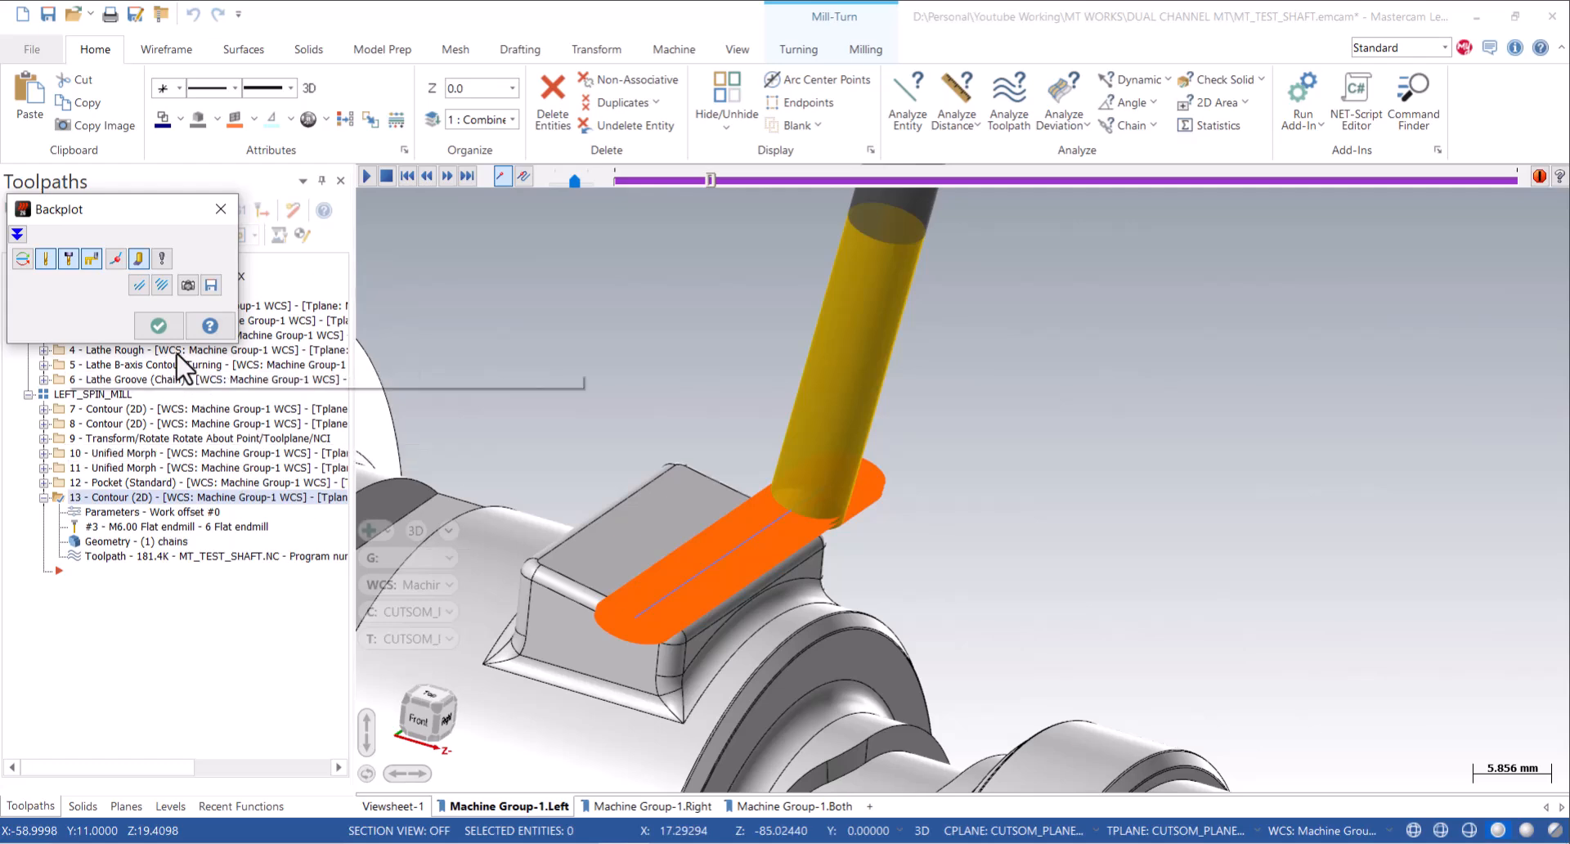
{"action": "left_click", "coordinate": [159, 326]}
Set the contour's multi pass order to by contour and regenerate the toolpath.
{"action": "left_click", "coordinate": [99, 514]}
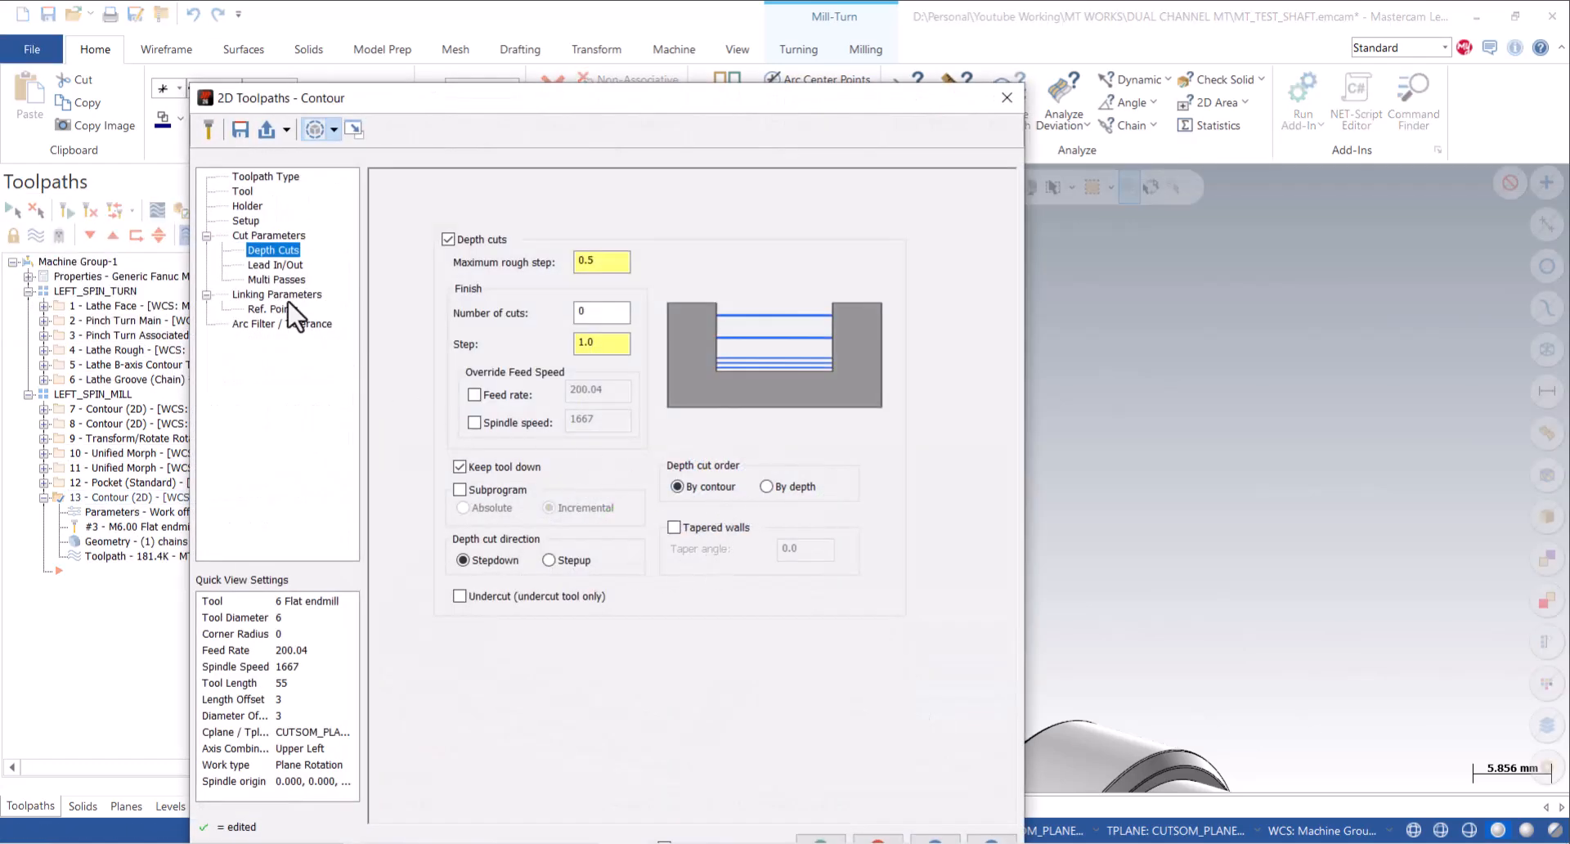
{"action": "left_click", "coordinate": [276, 279]}
{"action": "left_click", "coordinate": [821, 840]}
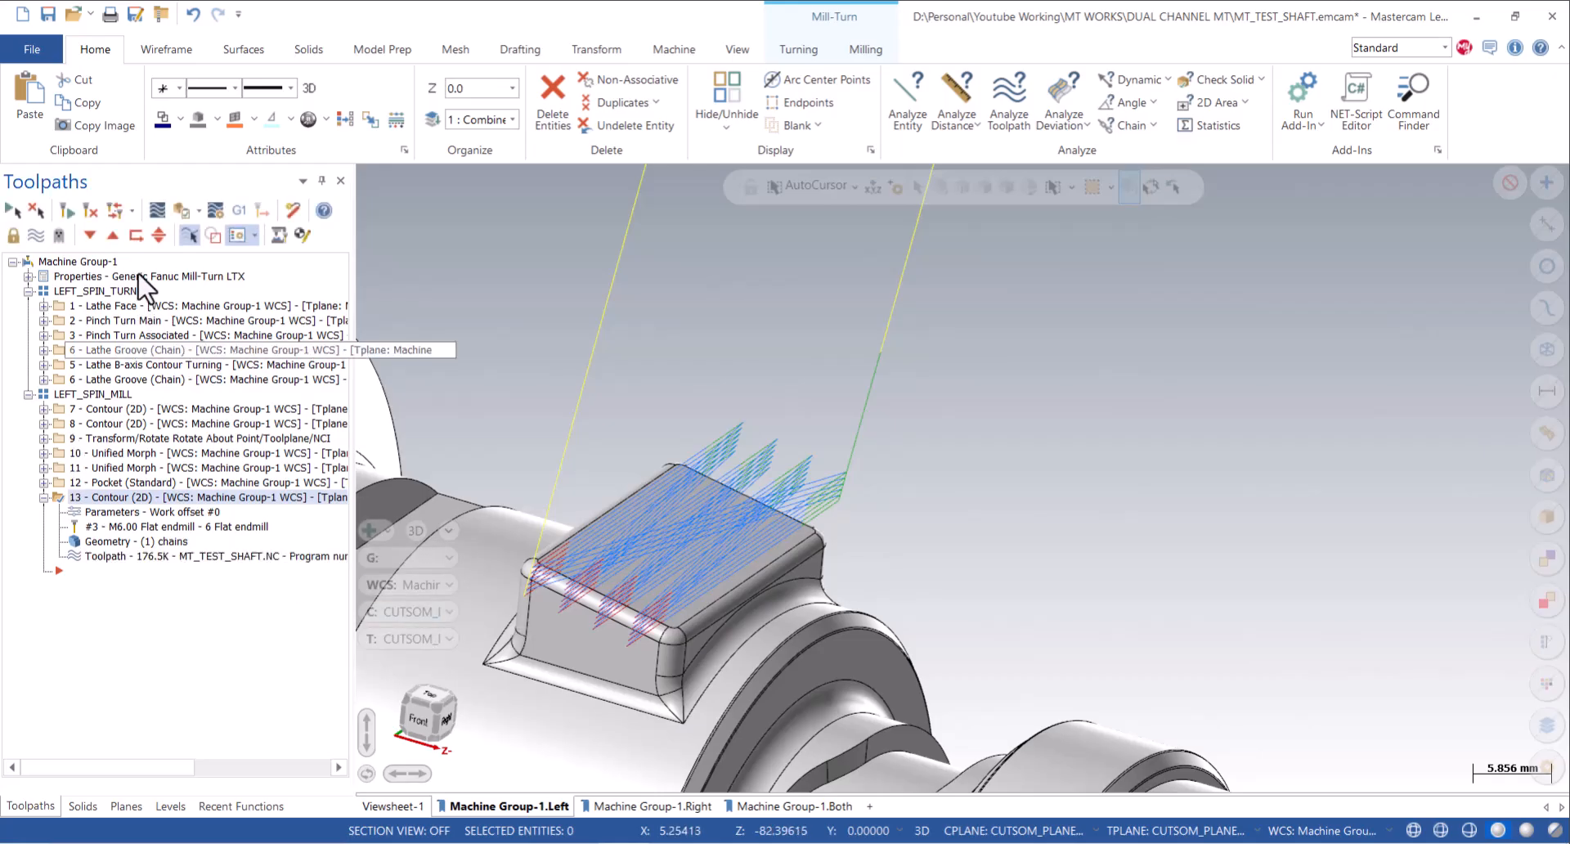
Set the contour's rough pass cut direction to zigzag with the tool kept down, and regenerate the toolpath.
{"action": "double_click", "coordinate": [581, 527]}
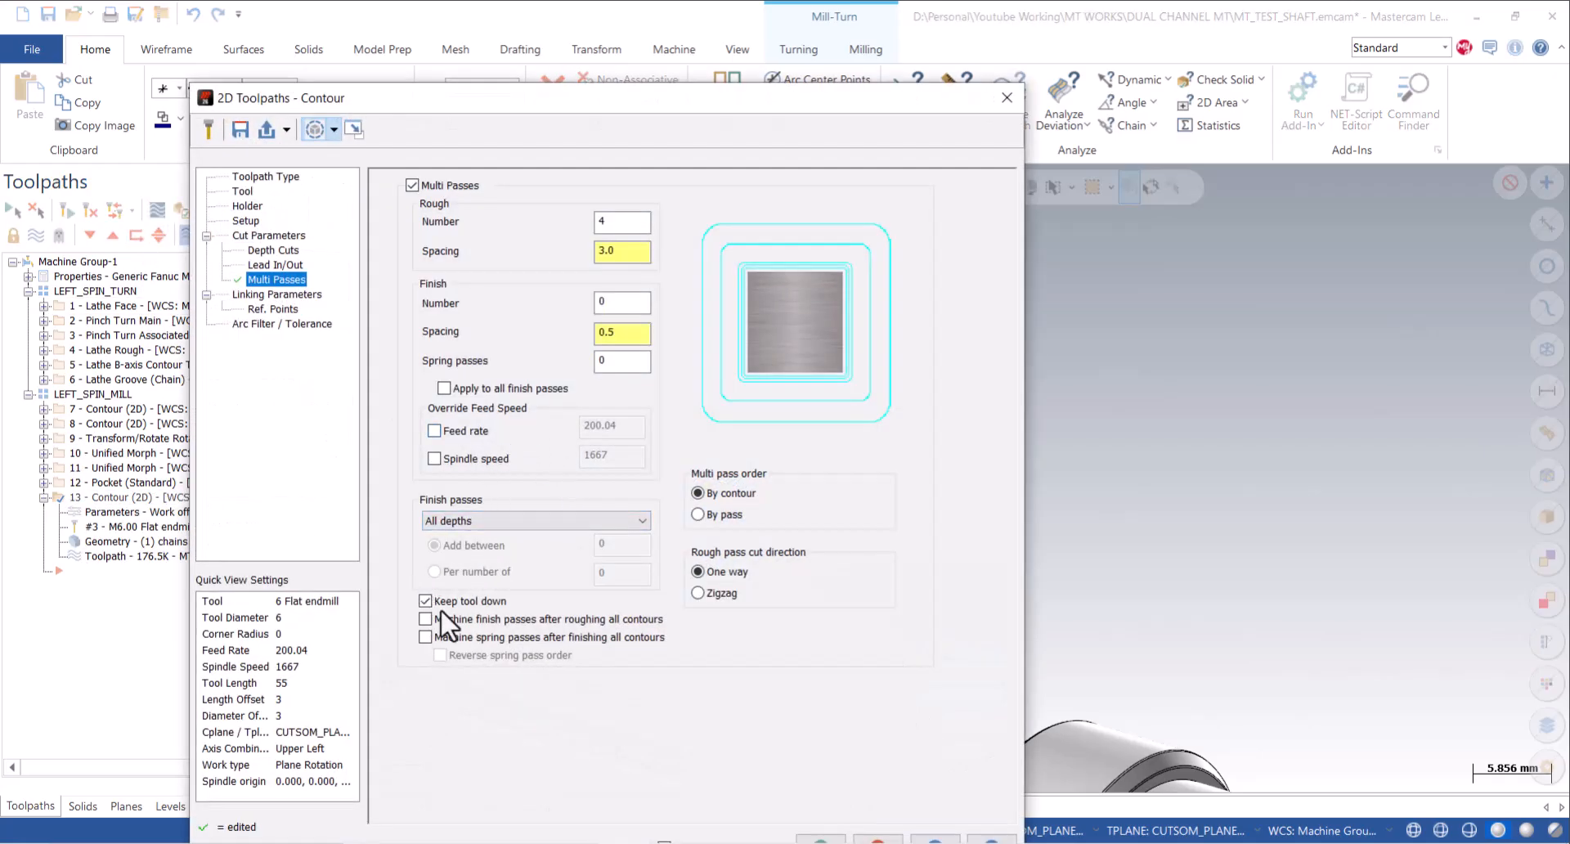
{"action": "left_click", "coordinate": [842, 834]}
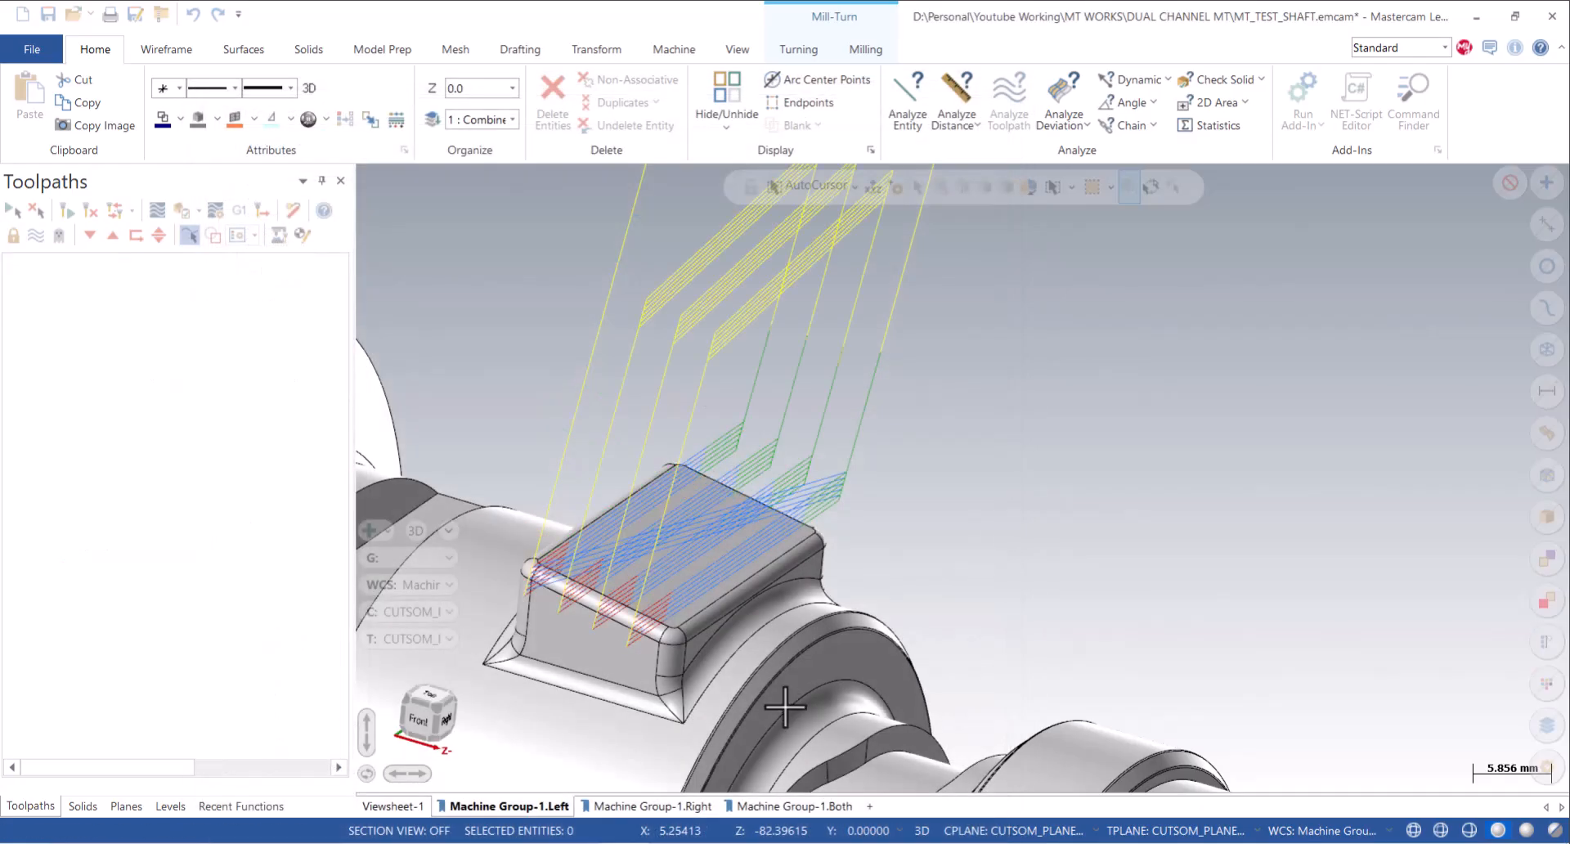
{"action": "double_click", "coordinate": [561, 530]}
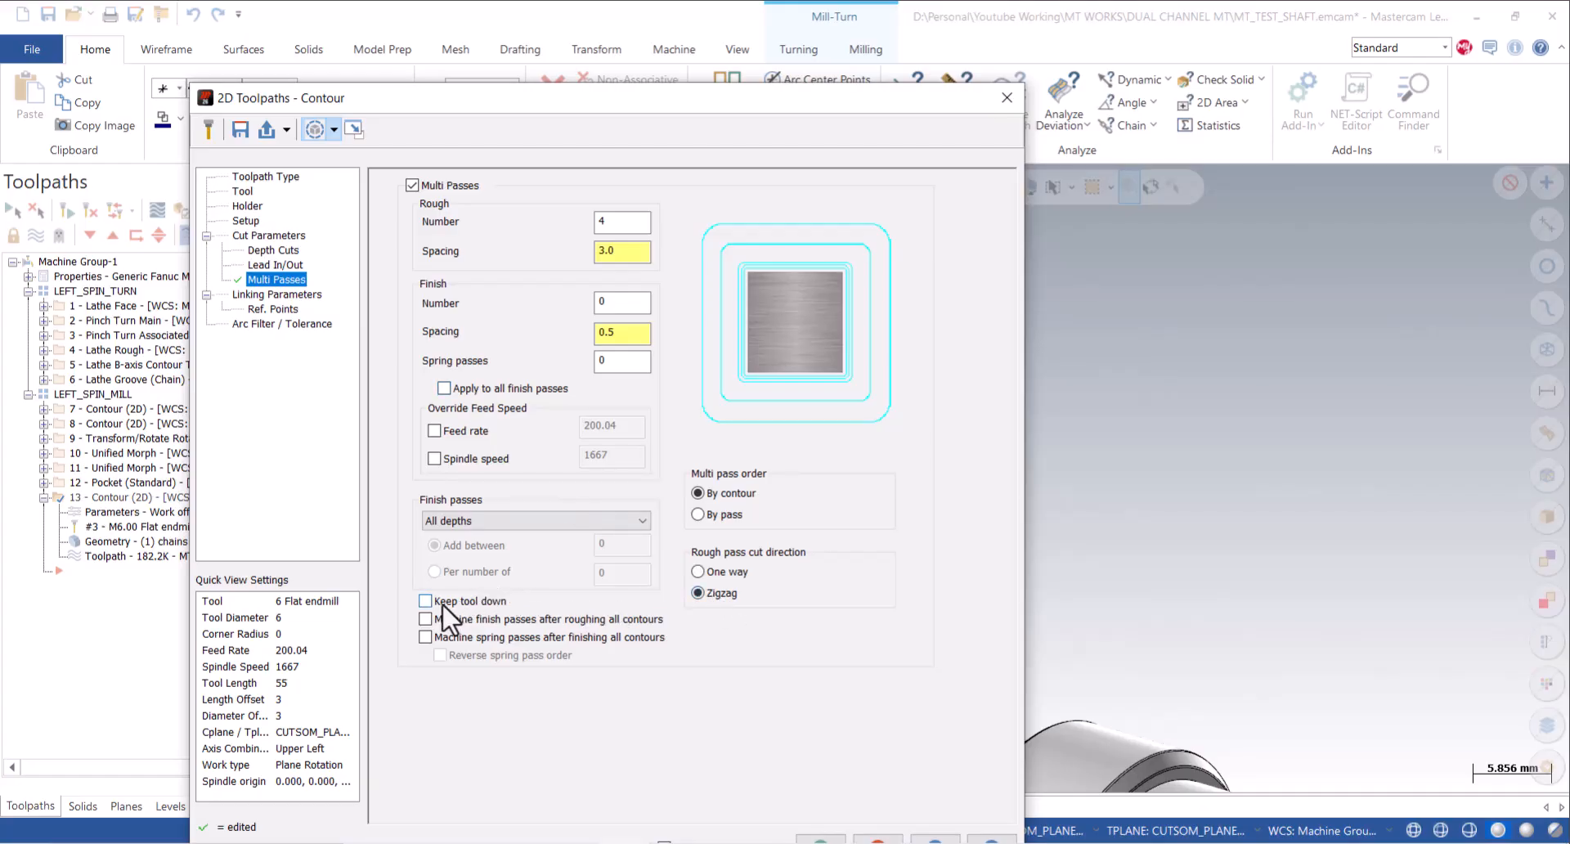
{"action": "left_click", "coordinate": [822, 838]}
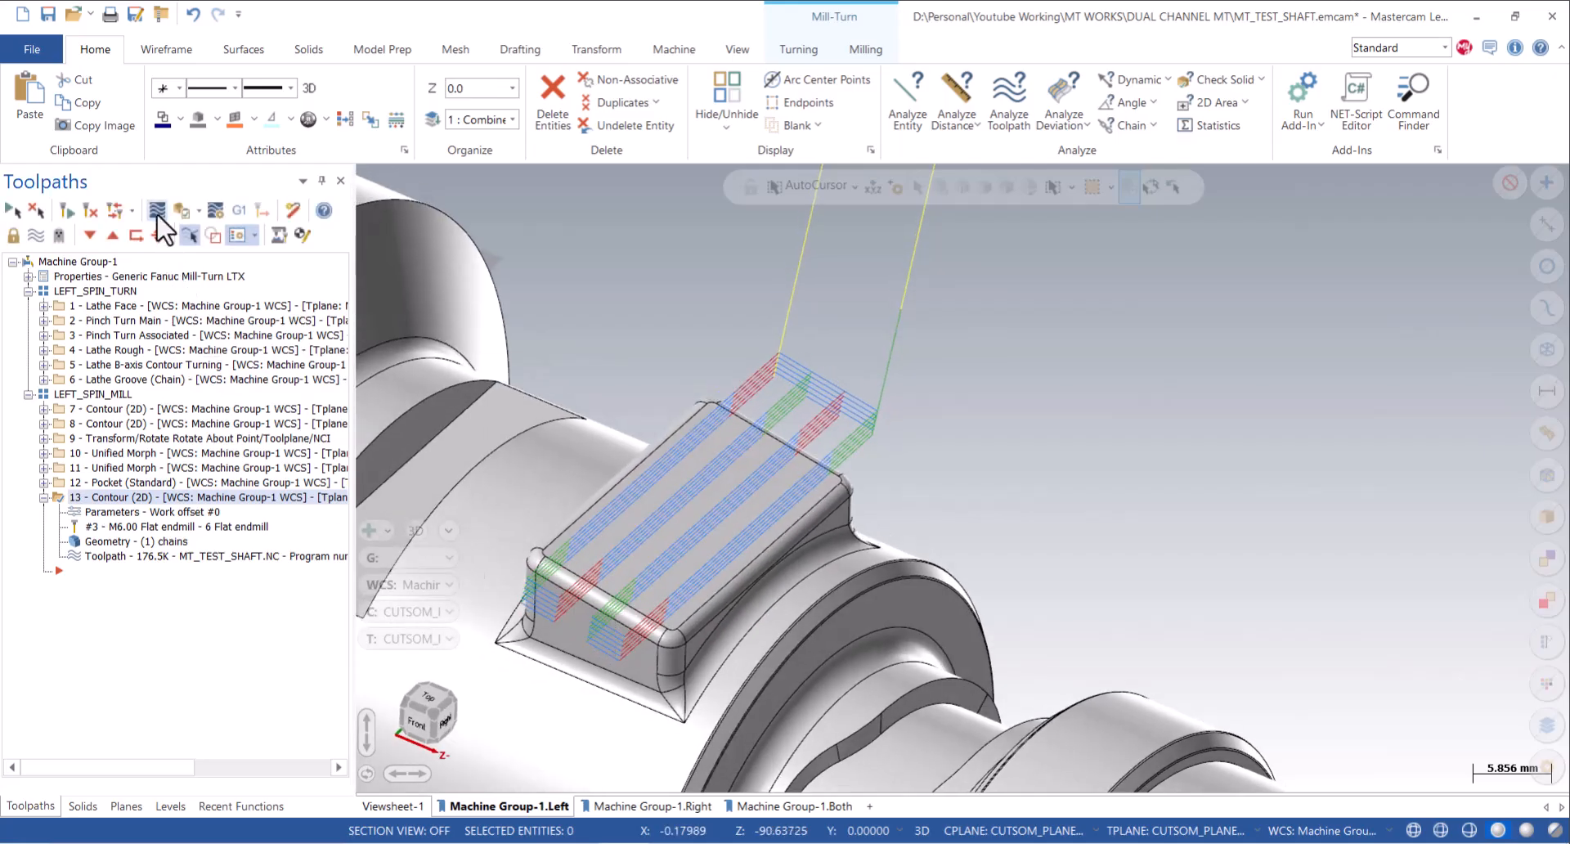
Backplot the zigzag contour toolpath step by step, checking the tool's passes over the sloped face from several angles.
{"action": "left_click", "coordinate": [157, 210]}
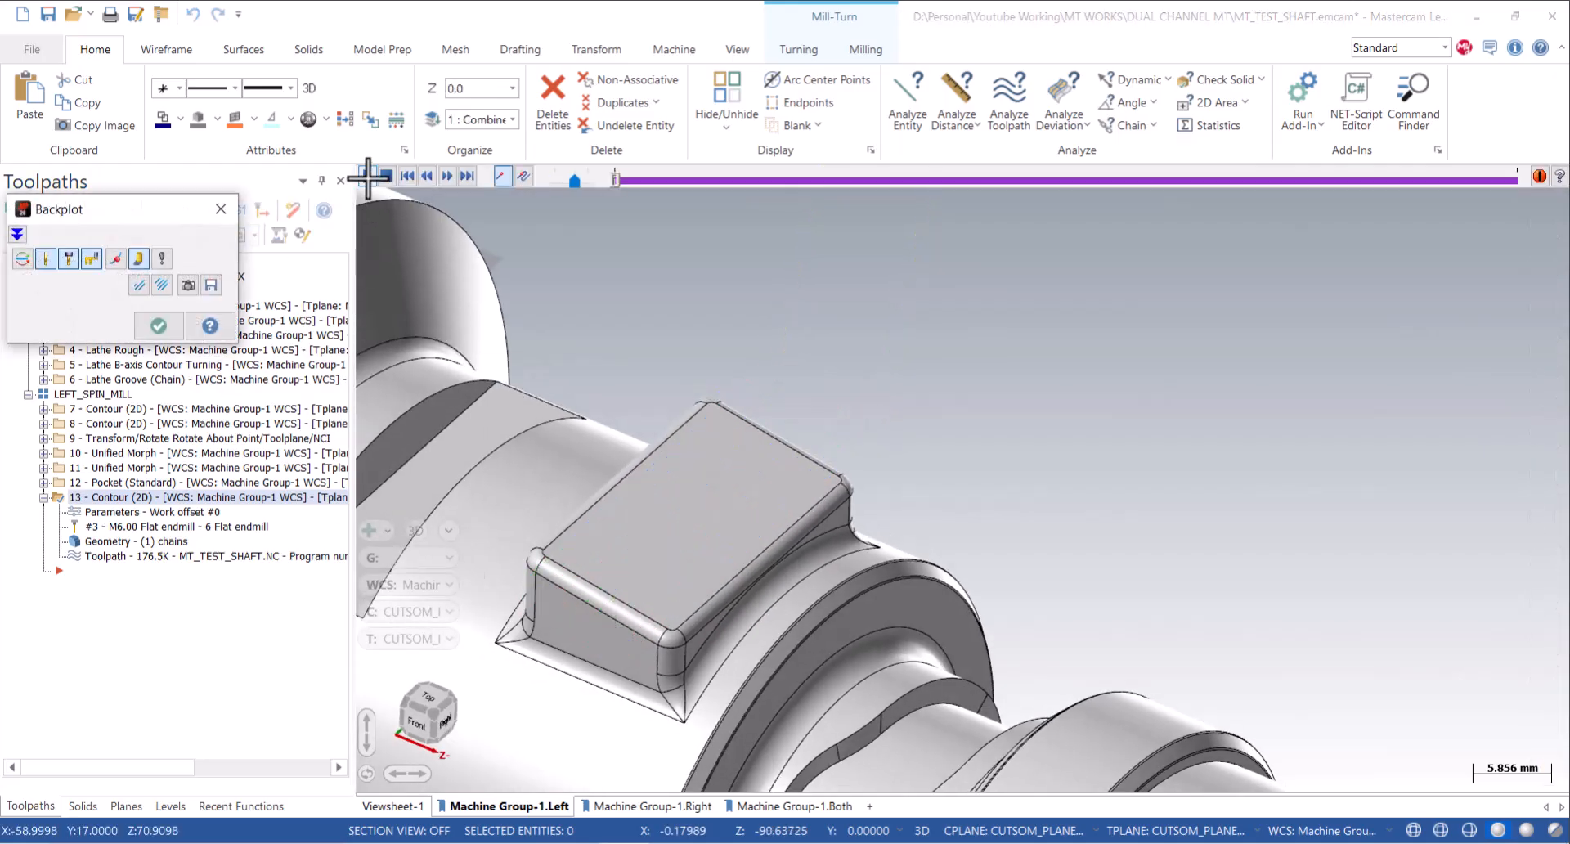
{"action": "middle_click_drag", "start_coordinate": [624, 411], "coordinate": [648, 392]}
{"action": "scroll", "coordinate": [649, 393], "scroll_direction": "down", "scroll_amount": 3}
{"action": "key", "text": "s"}
{"action": "key", "text": "s"}
{"action": "key", "text": "s"}
{"action": "key", "text": "s"}
{"action": "key", "text": "s"}
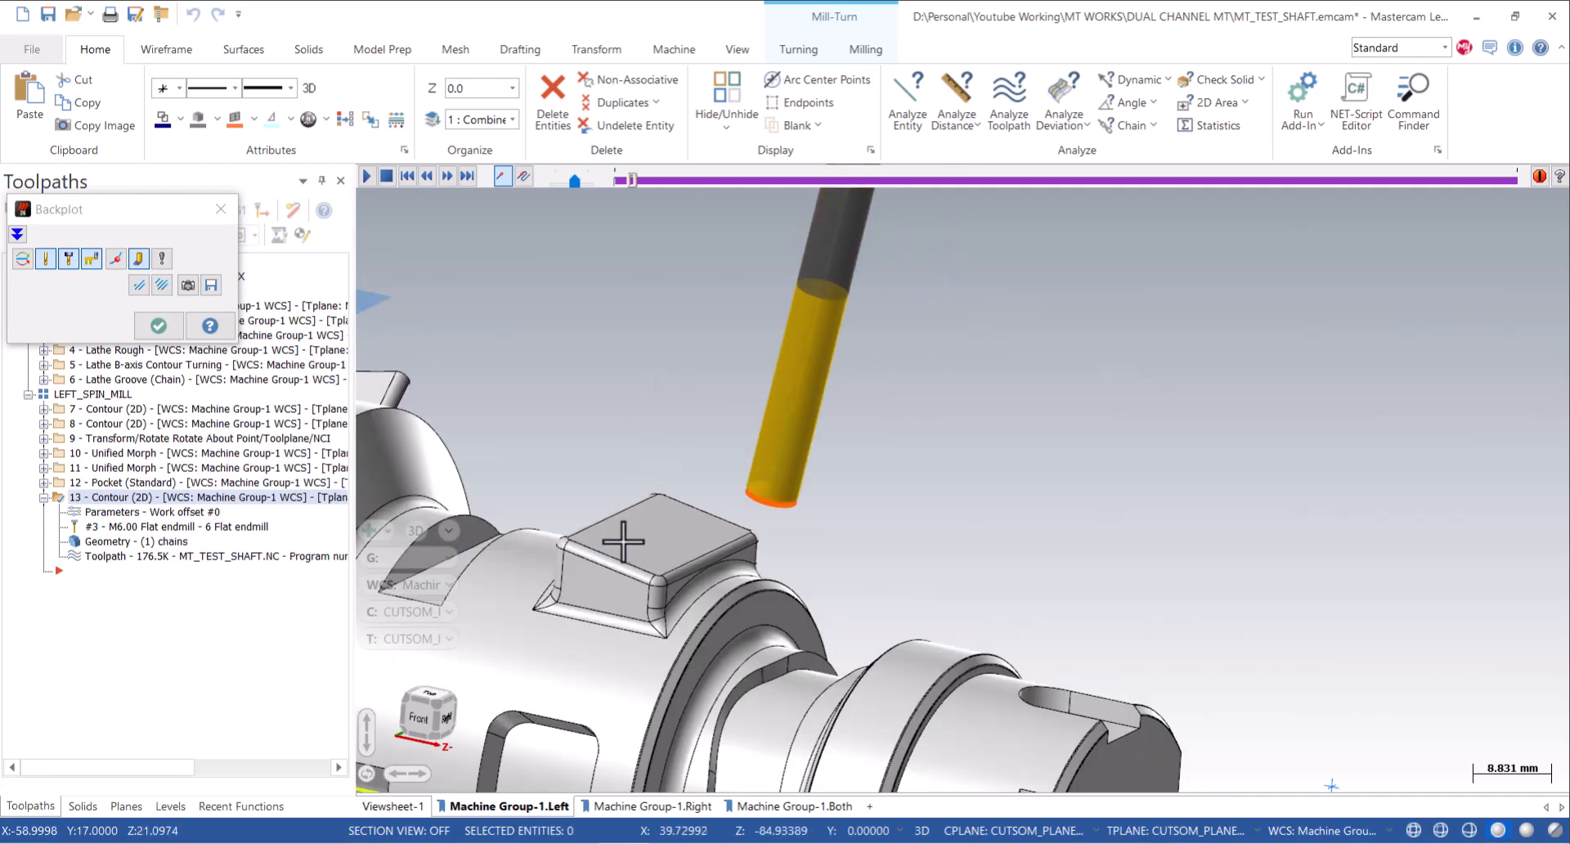
{"action": "scroll", "coordinate": [624, 536], "scroll_direction": "up", "scroll_amount": 1}
{"action": "middle_click_drag", "start_coordinate": [642, 557], "coordinate": [753, 526]}
{"action": "scroll", "coordinate": [699, 556], "scroll_direction": "up", "scroll_amount": 1}
{"action": "key", "text": "s"}
{"action": "key", "text": "s"}
{"action": "key", "text": "s"}
{"action": "key", "text": "s"}
{"action": "key", "text": "s"}
{"action": "key", "text": "s"}
{"action": "key", "text": "s"}
{"action": "key", "text": "s"}
{"action": "key", "text": "s"}
{"action": "key", "text": "s"}
{"action": "key", "text": "s"}
{"action": "key", "text": "s"}
{"action": "key", "text": "s"}
{"action": "key", "text": "s"}
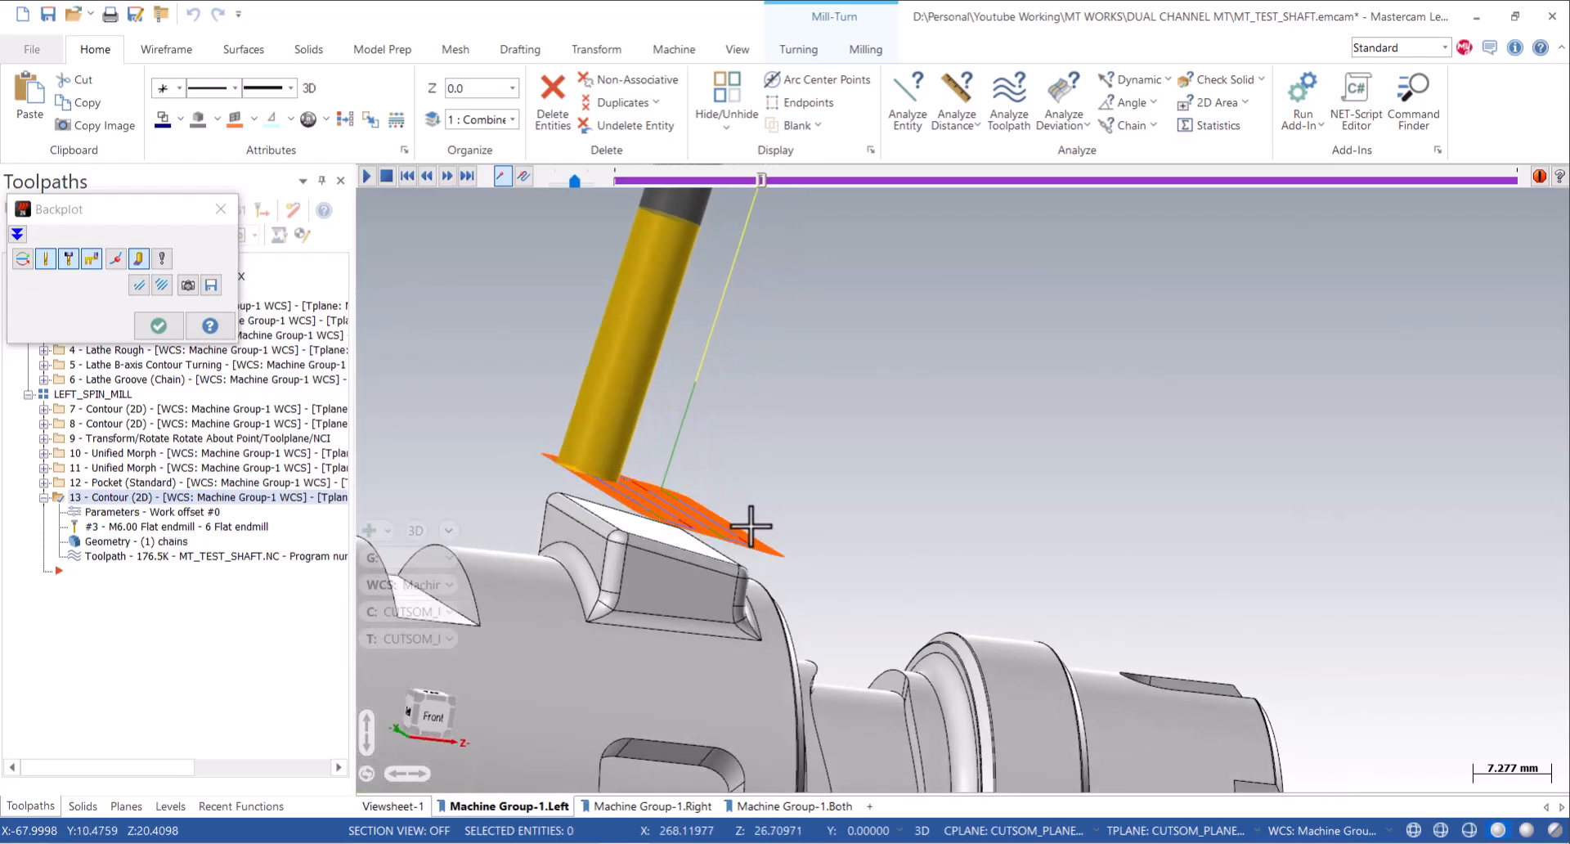
{"action": "left_click", "coordinate": [165, 333]}
Inspect the finished contour toolpath on the boss and save the MT_TEST_SHAFT part file.
{"action": "middle_click_drag", "start_coordinate": [609, 470], "coordinate": [474, 559]}
{"action": "scroll", "coordinate": [670, 540], "scroll_direction": "down", "scroll_amount": 2}
{"action": "middle_click_drag", "start_coordinate": [695, 565], "coordinate": [589, 659]}
{"action": "middle_click_drag", "start_coordinate": [702, 582], "coordinate": [793, 515]}
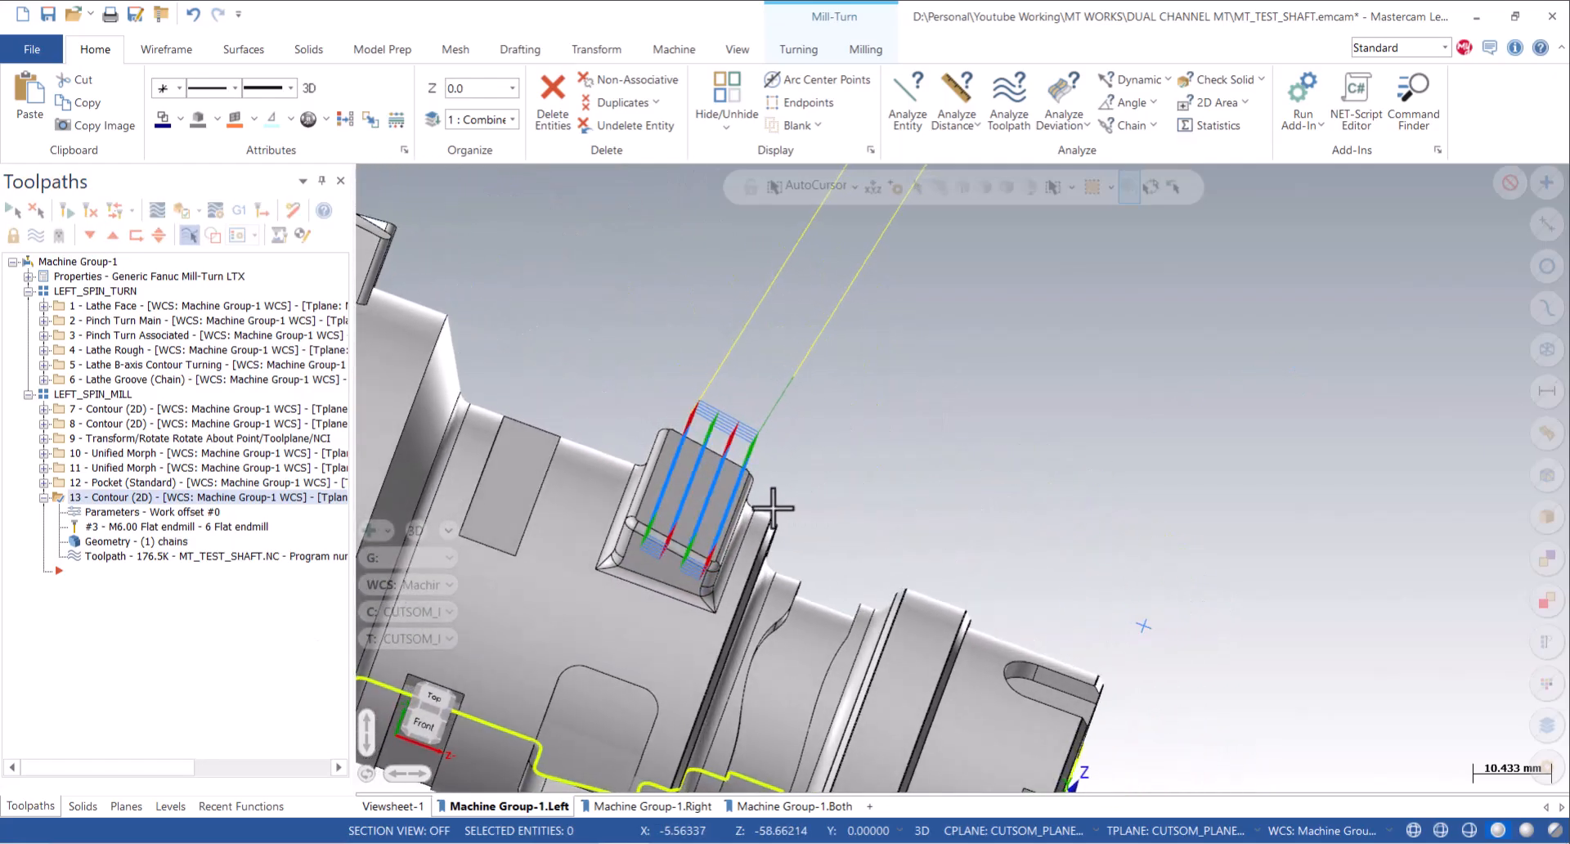
{"action": "scroll", "coordinate": [671, 442], "scroll_direction": "down", "scroll_amount": 2}
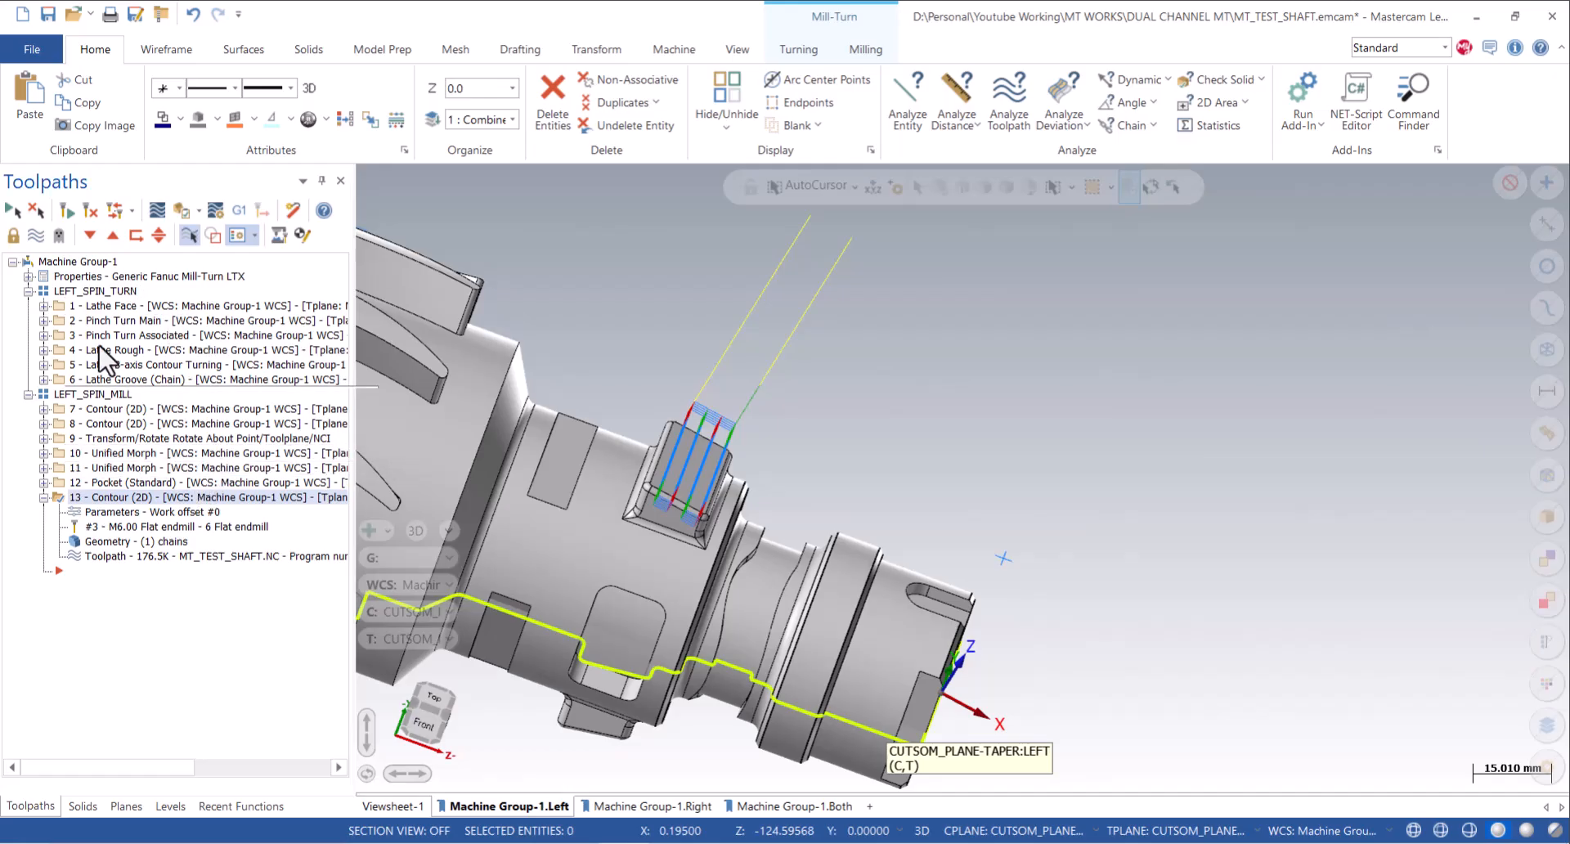
{"action": "left_click", "coordinate": [49, 15]}
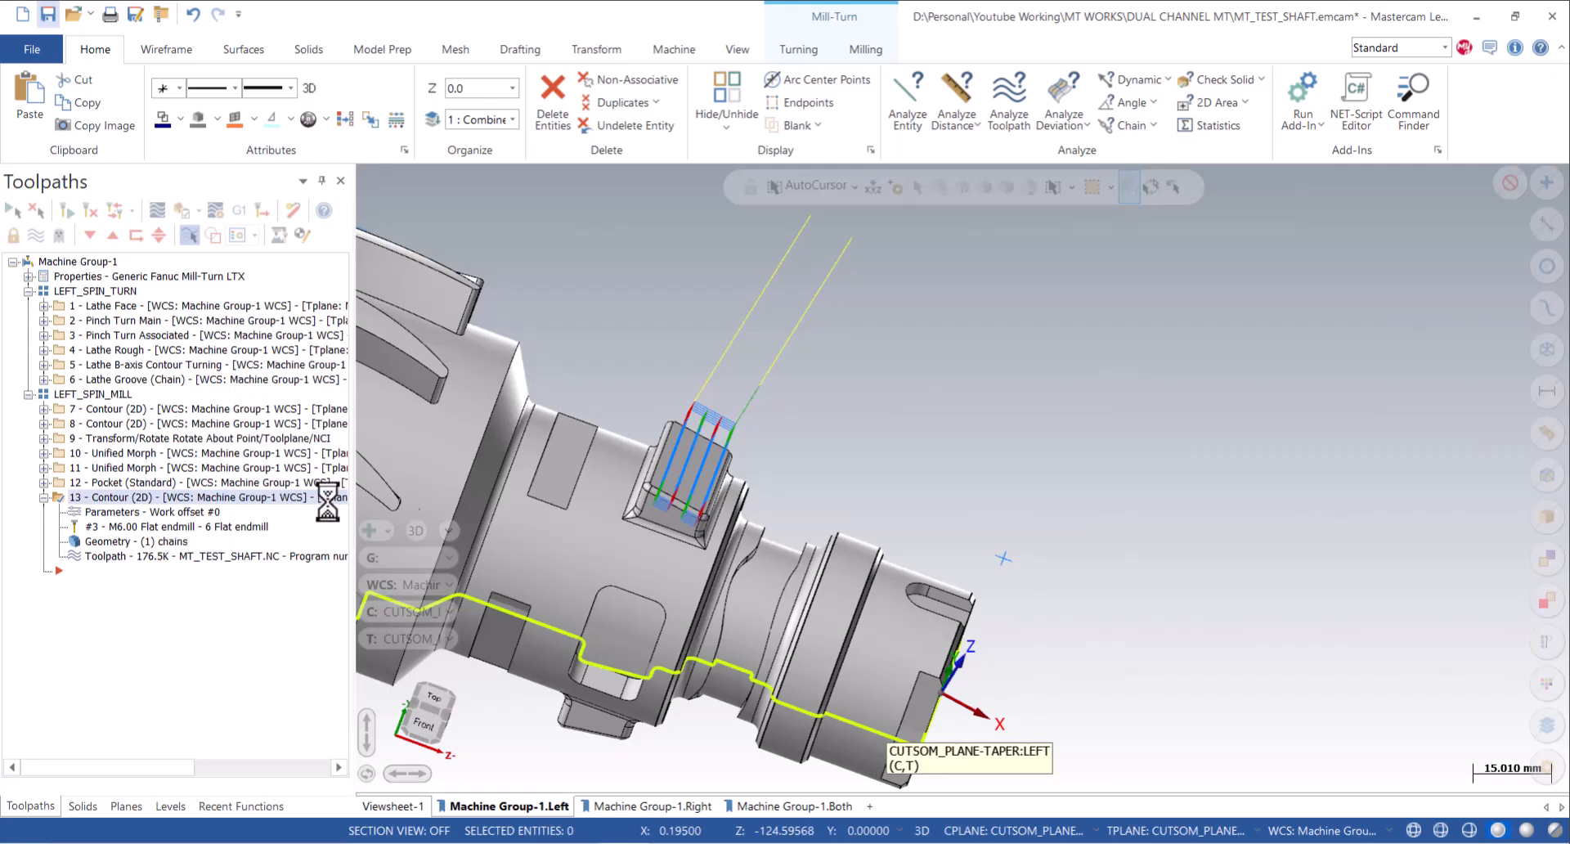
Switch the graphics view, construction plane and tool plane back to the machine group's Top plane.
{"action": "scroll", "coordinate": [652, 491], "scroll_direction": "up", "scroll_amount": 5}
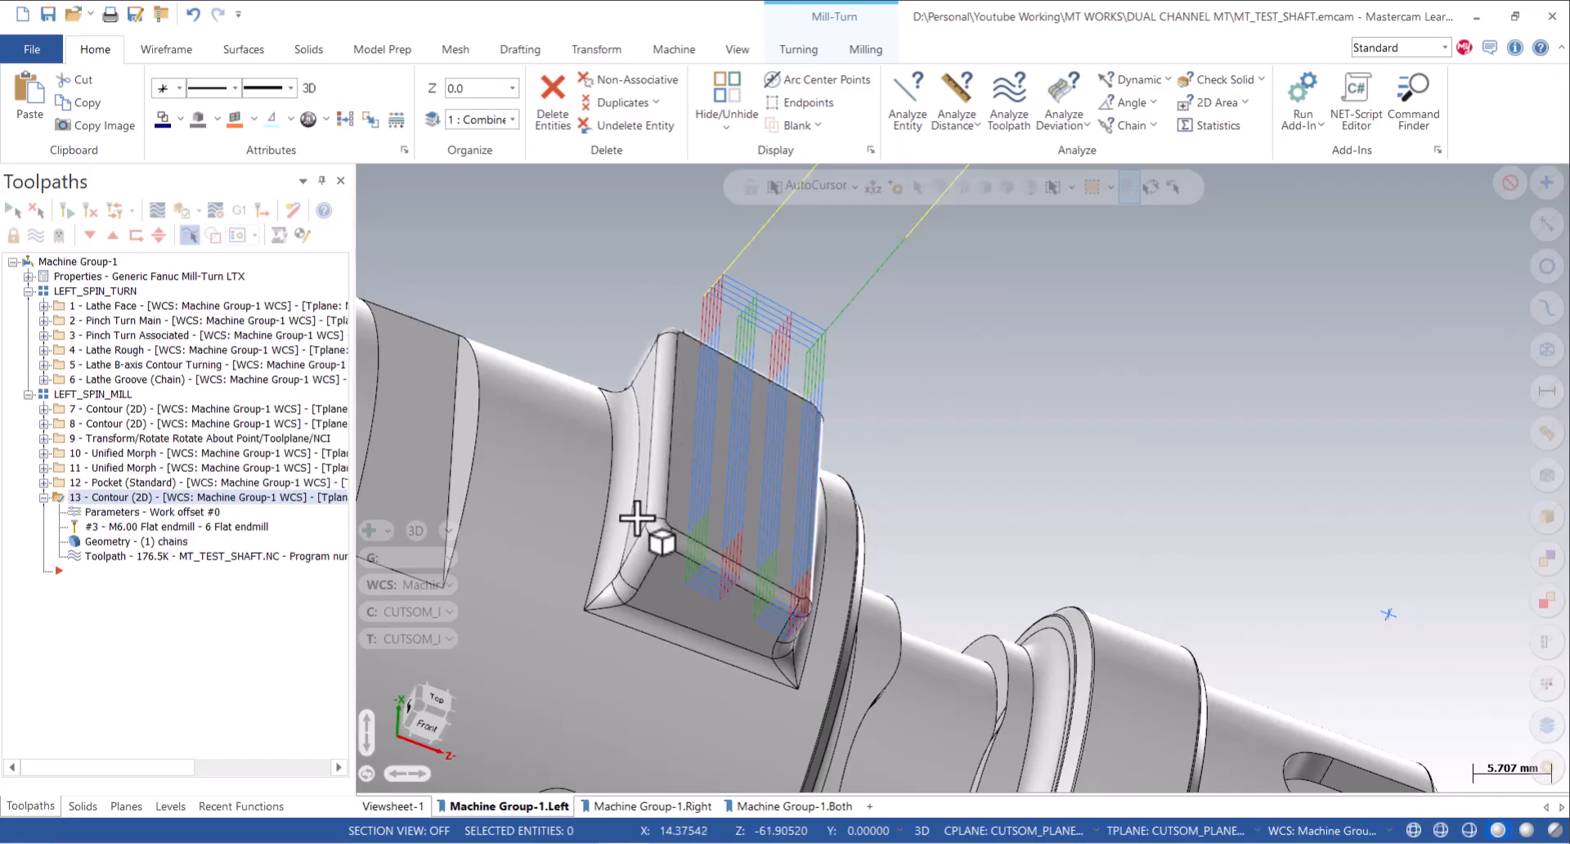
{"action": "right_click", "coordinate": [941, 426]}
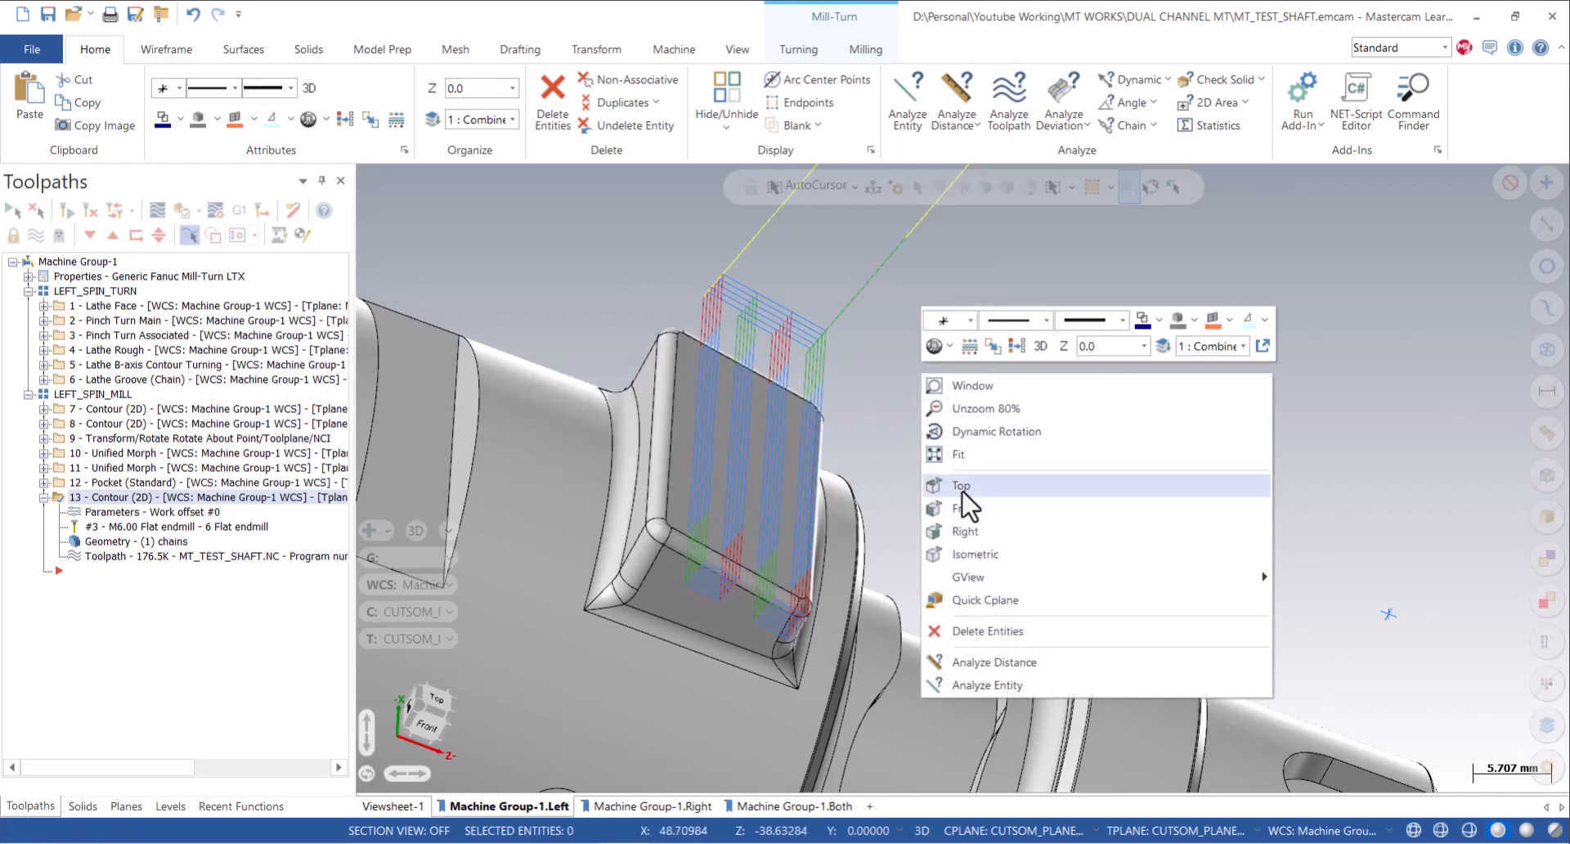
{"action": "left_click", "coordinate": [973, 491]}
{"action": "scroll", "coordinate": [844, 531], "scroll_direction": "up", "scroll_amount": 2}
{"action": "middle_click_drag", "start_coordinate": [845, 532], "coordinate": [754, 465]}
Start a Unified multiaxis toolpath and create a new mill tool of type Ball endmill for it.
{"action": "left_click", "coordinate": [865, 51]}
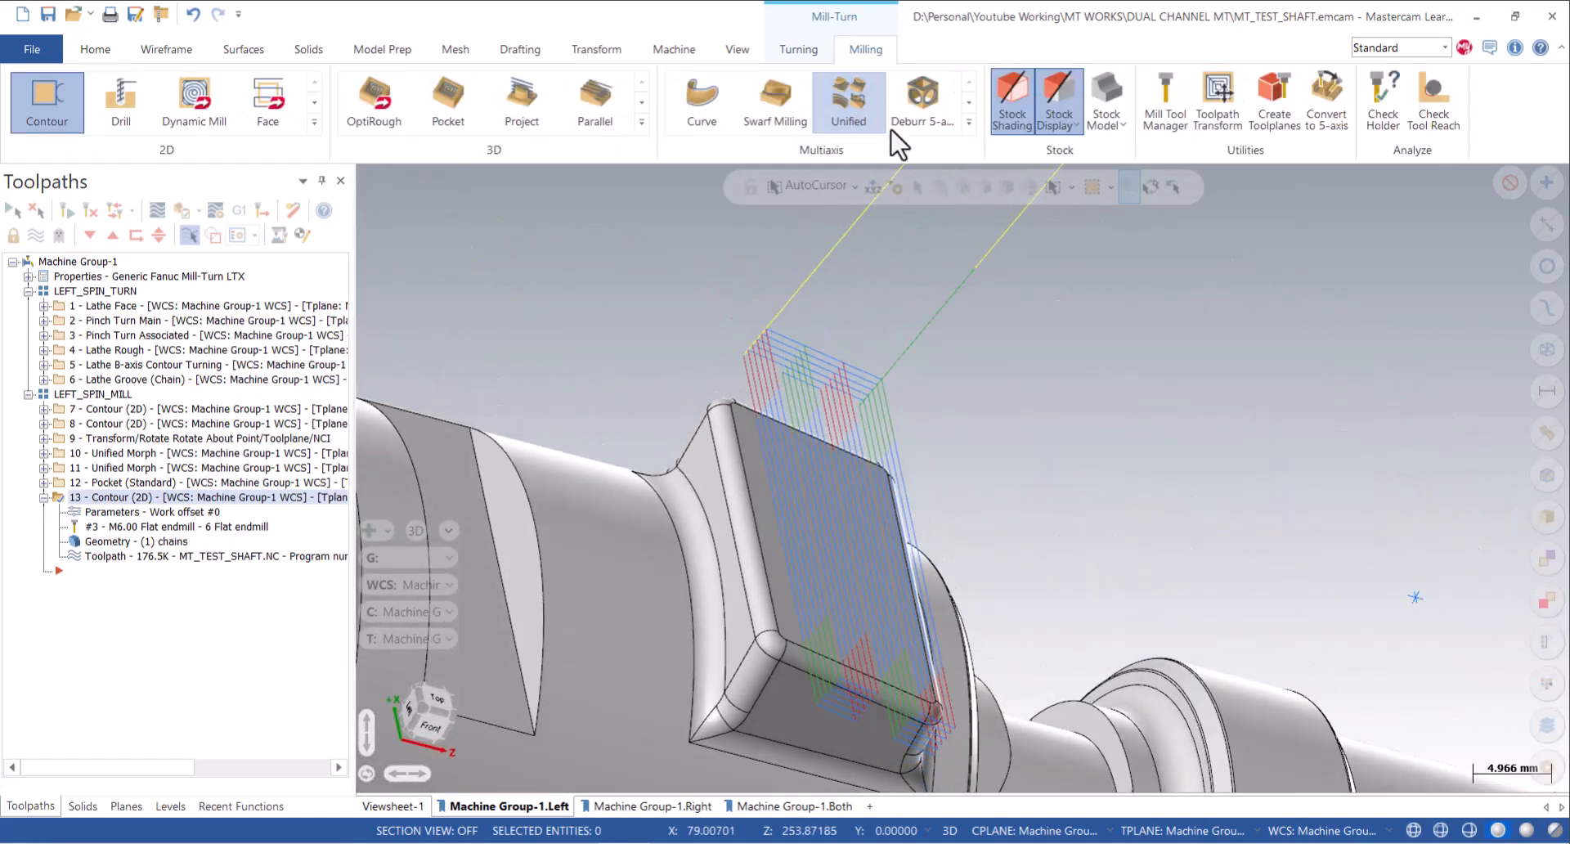
{"action": "left_click", "coordinate": [849, 106]}
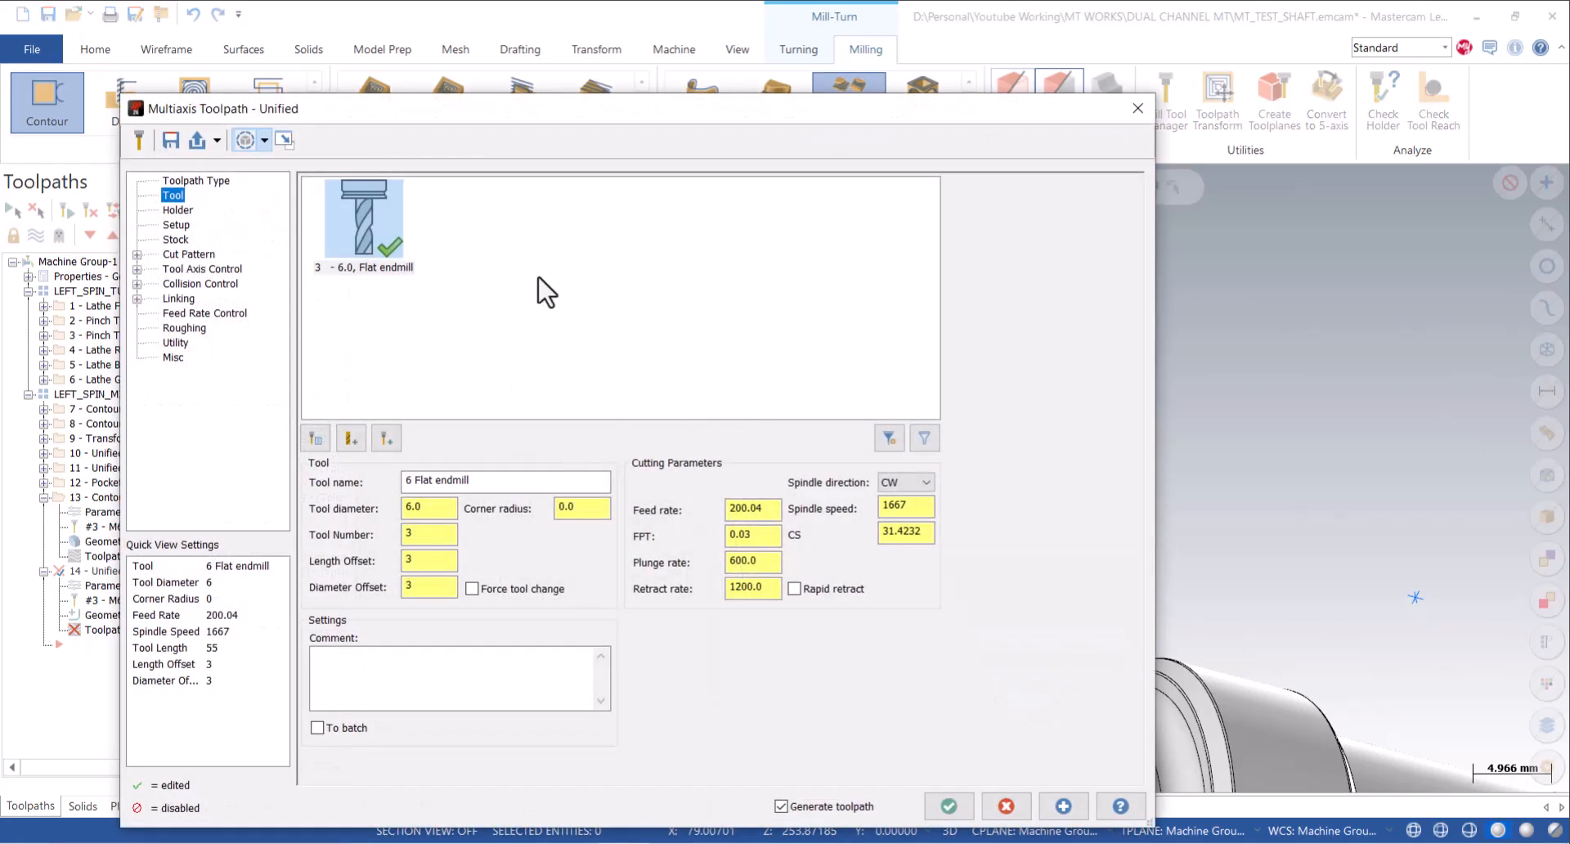
{"action": "right_click", "coordinate": [540, 278]}
{"action": "left_click", "coordinate": [727, 306]}
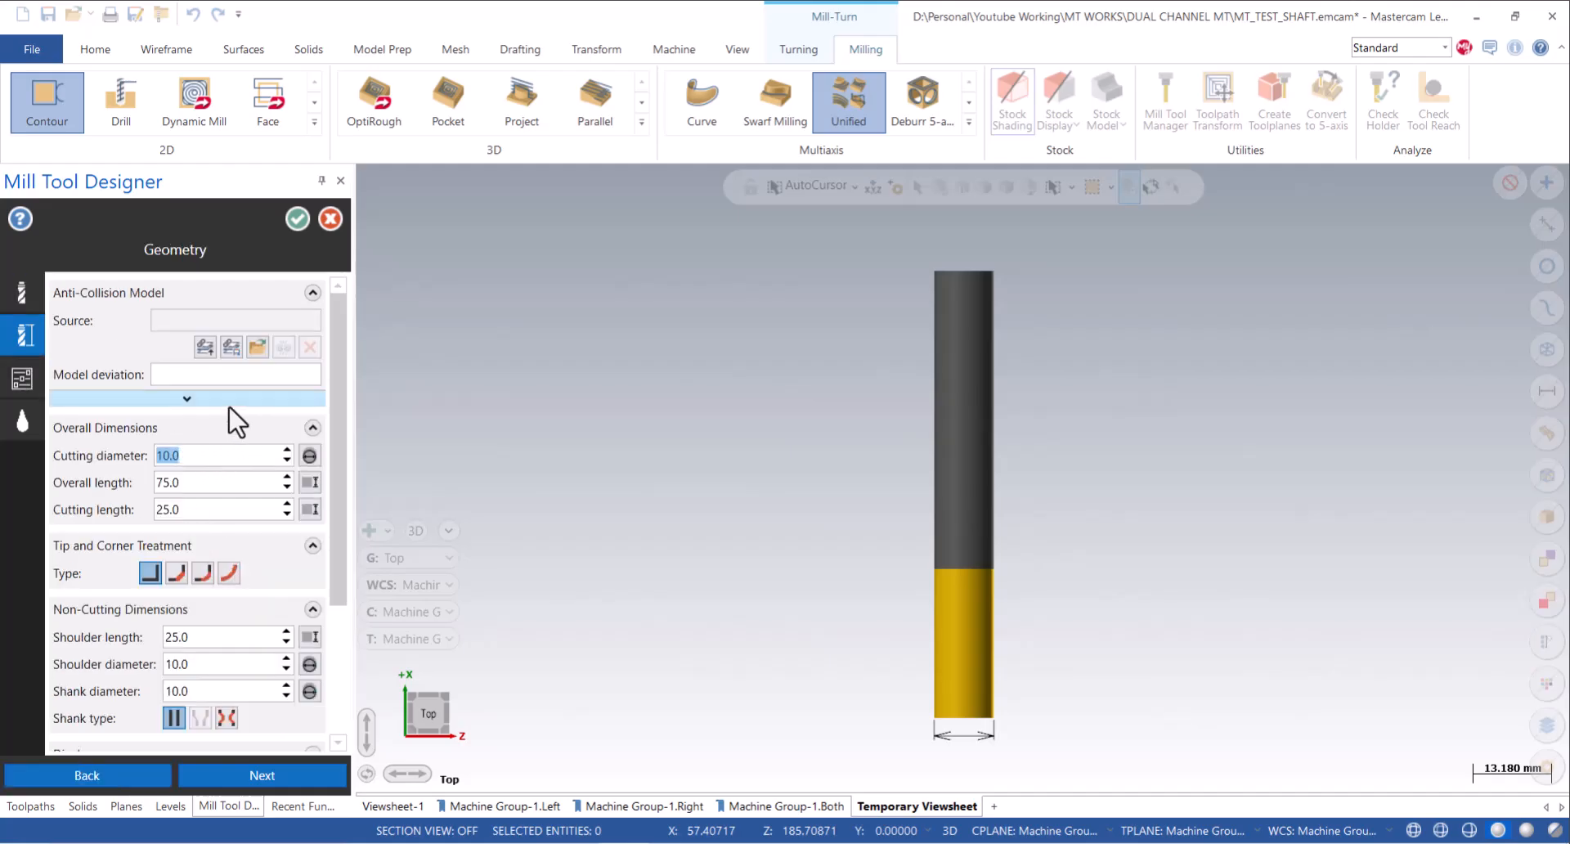
{"action": "left_click", "coordinate": [22, 303]}
{"action": "left_click", "coordinate": [245, 494]}
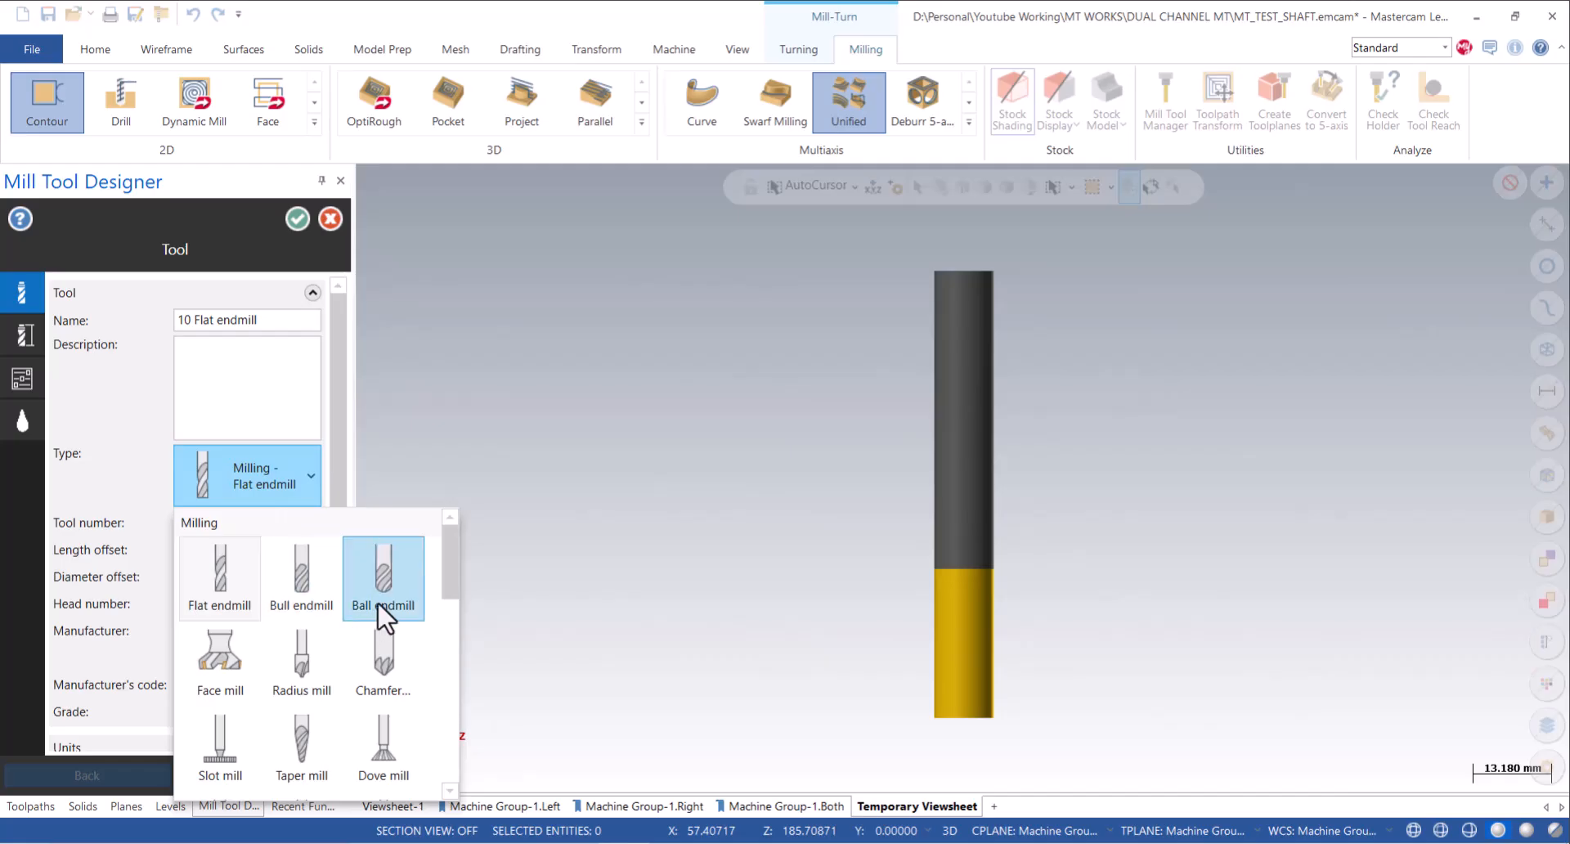
{"action": "left_click", "coordinate": [377, 605]}
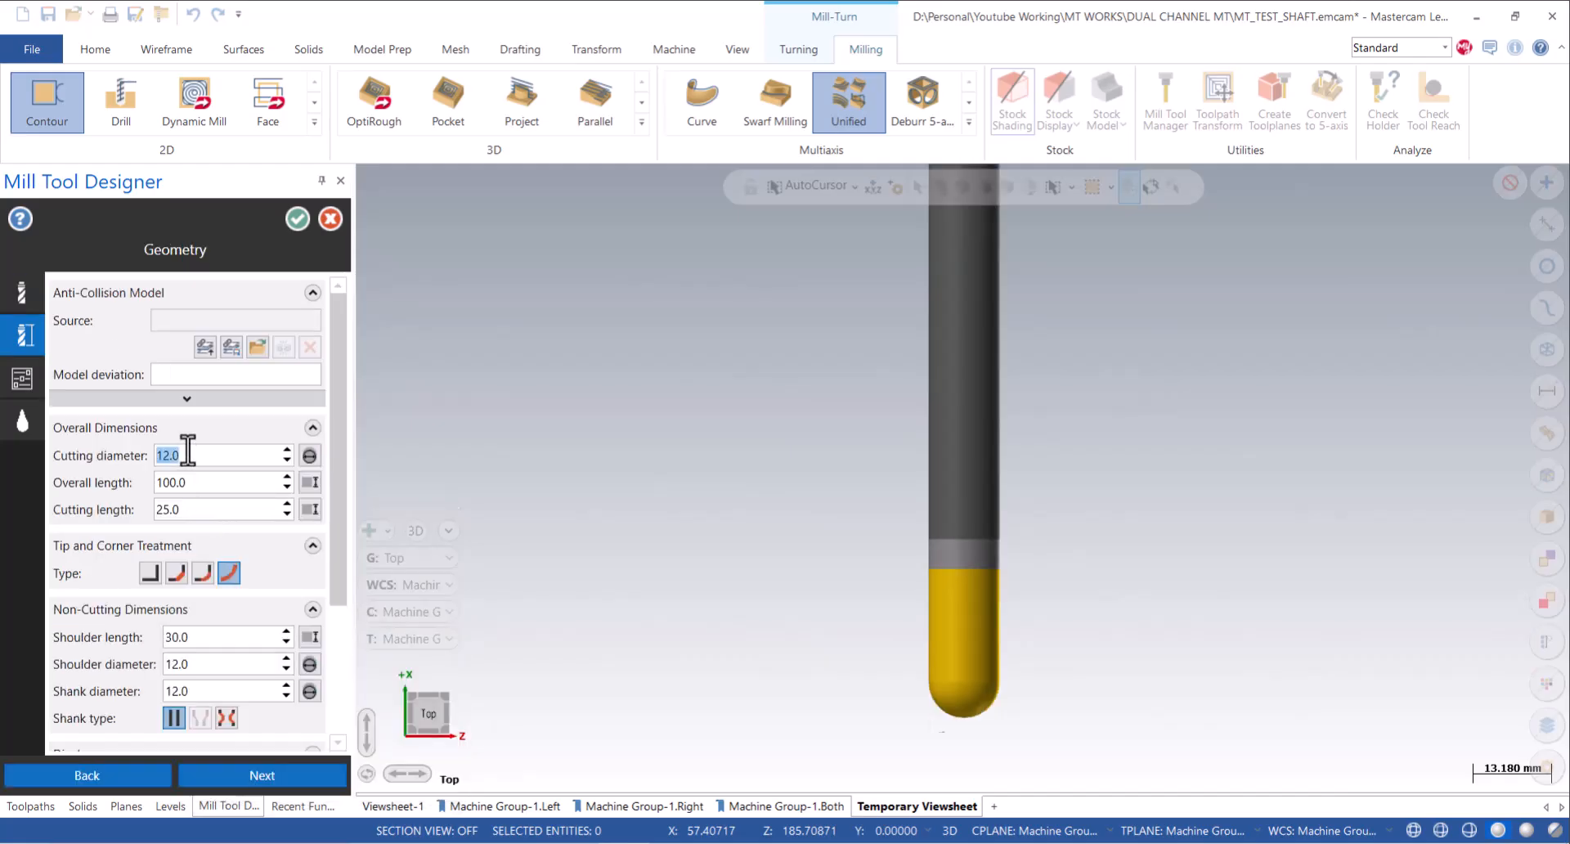
Set the ball endmill's cutting diameter to 3.0 and overall length to 50.0, and finish the tool.
{"action": "key", "text": "Tab"}
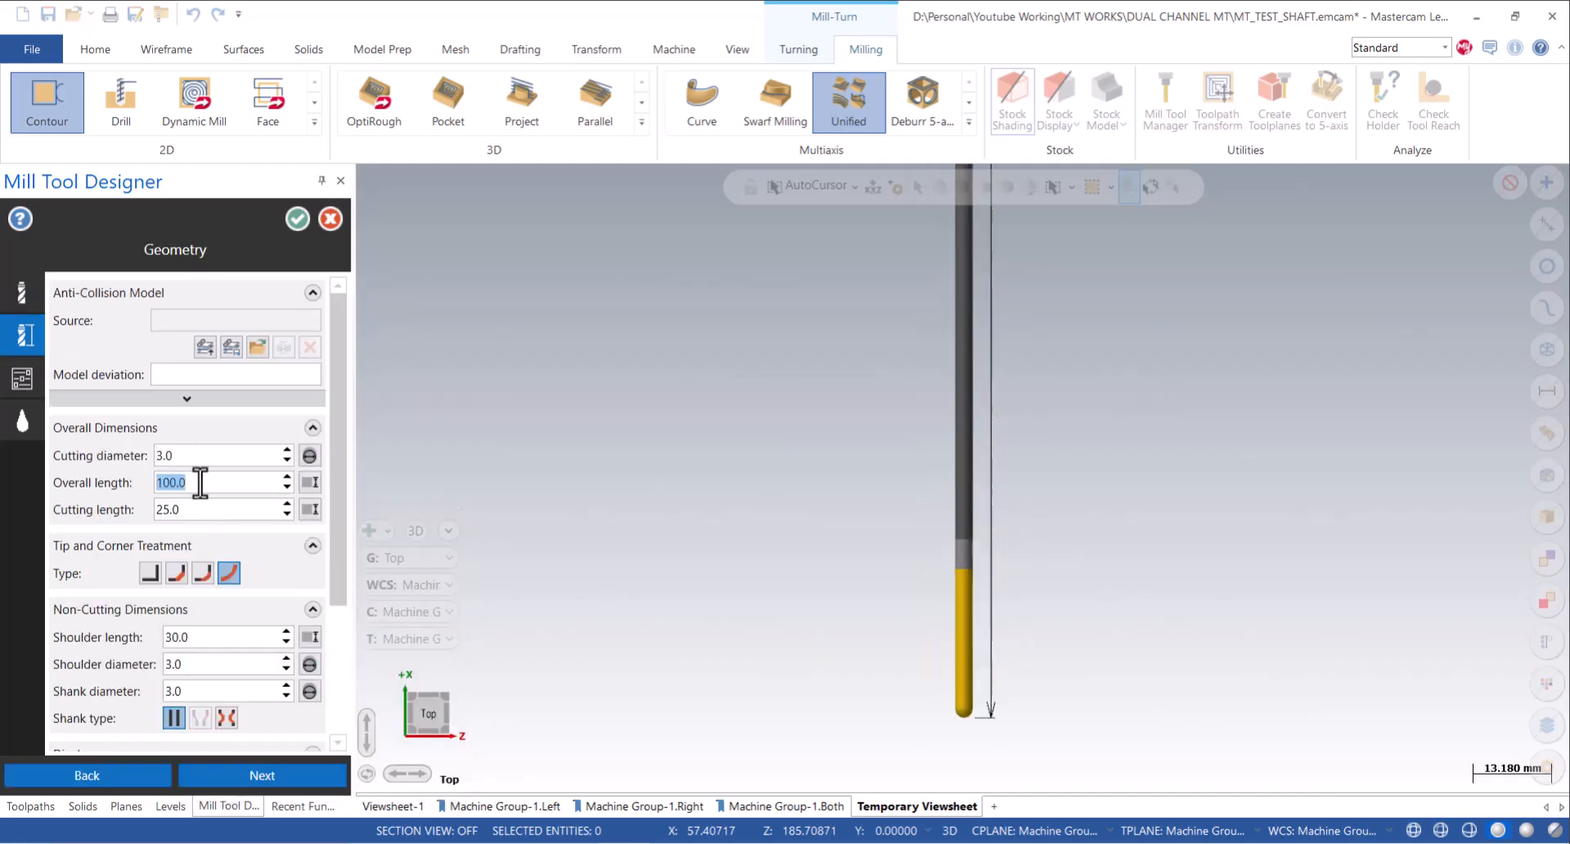
{"action": "left_click", "coordinate": [210, 451]}
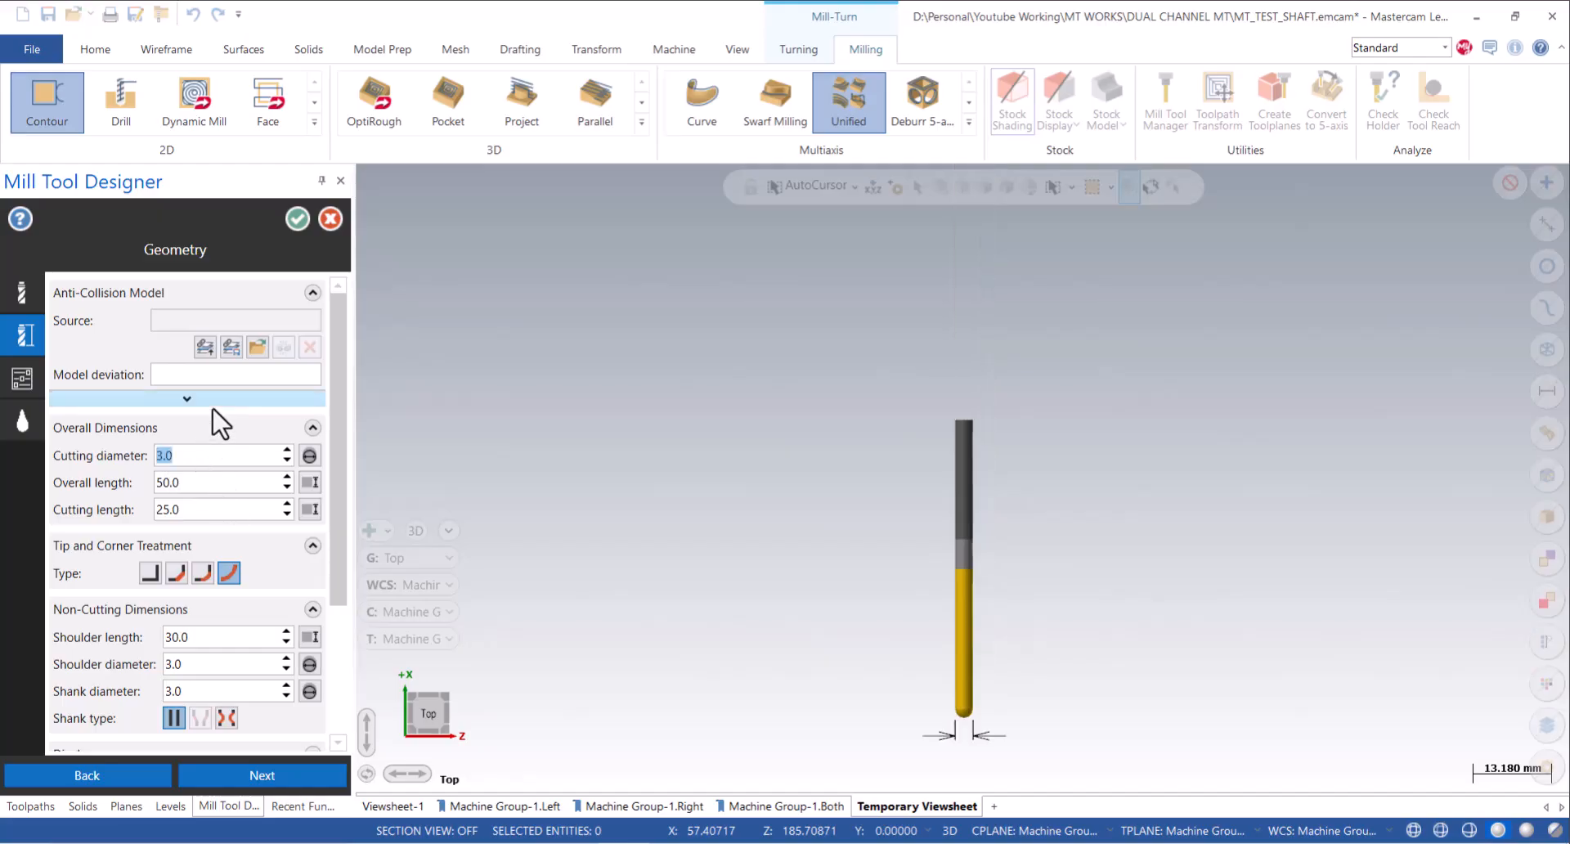
{"action": "left_click", "coordinate": [330, 219]}
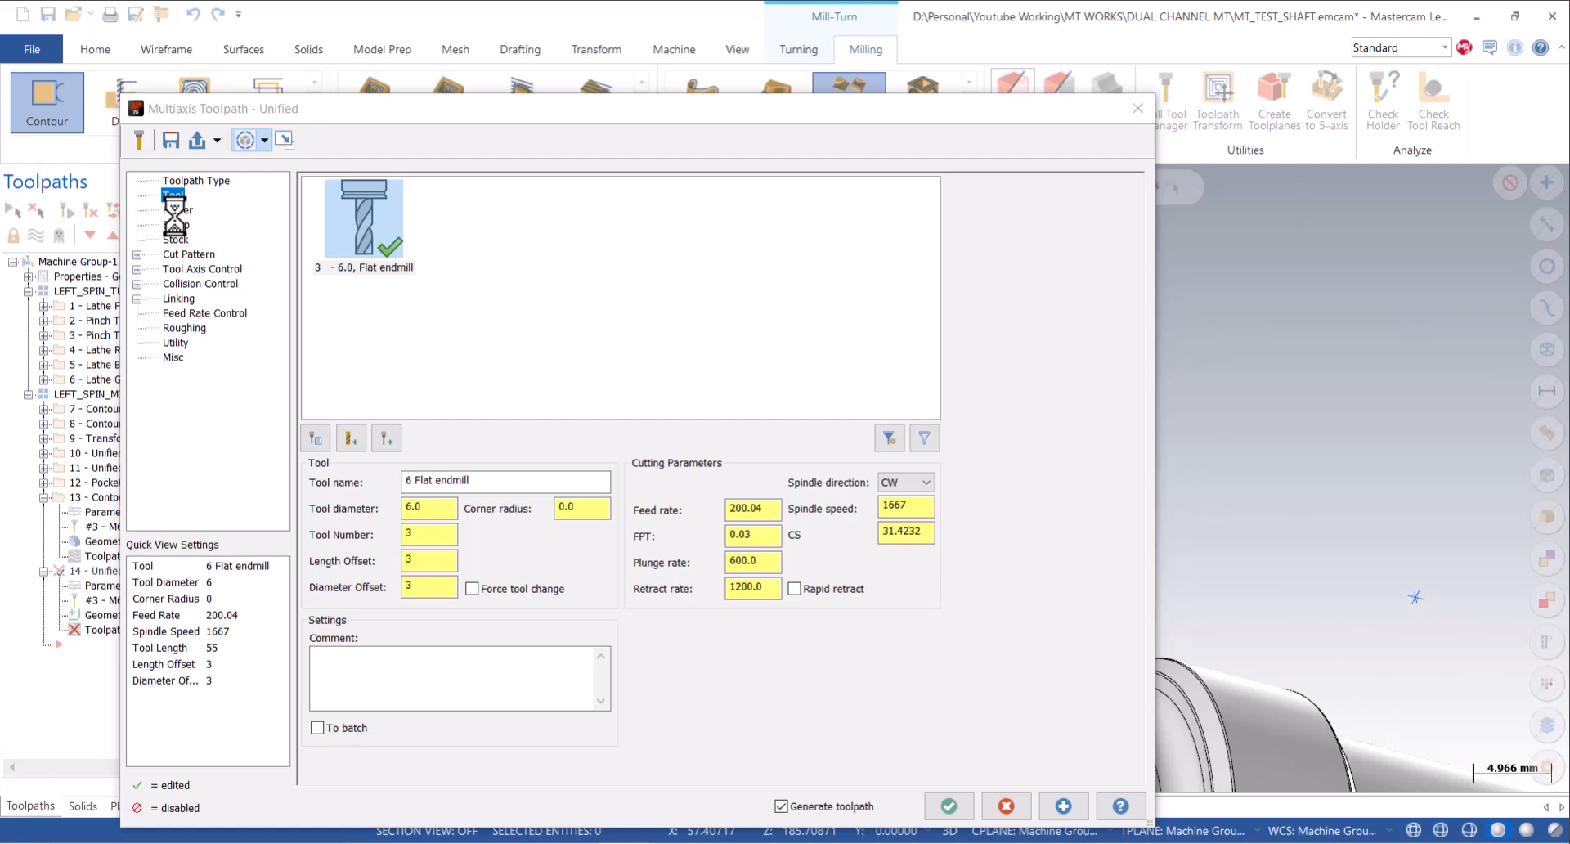
Load the BT50-mm.tooldb holder library from the Shared Mastercam 2026 mill Tools folder for the ball endmill.
{"action": "left_click", "coordinate": [176, 209]}
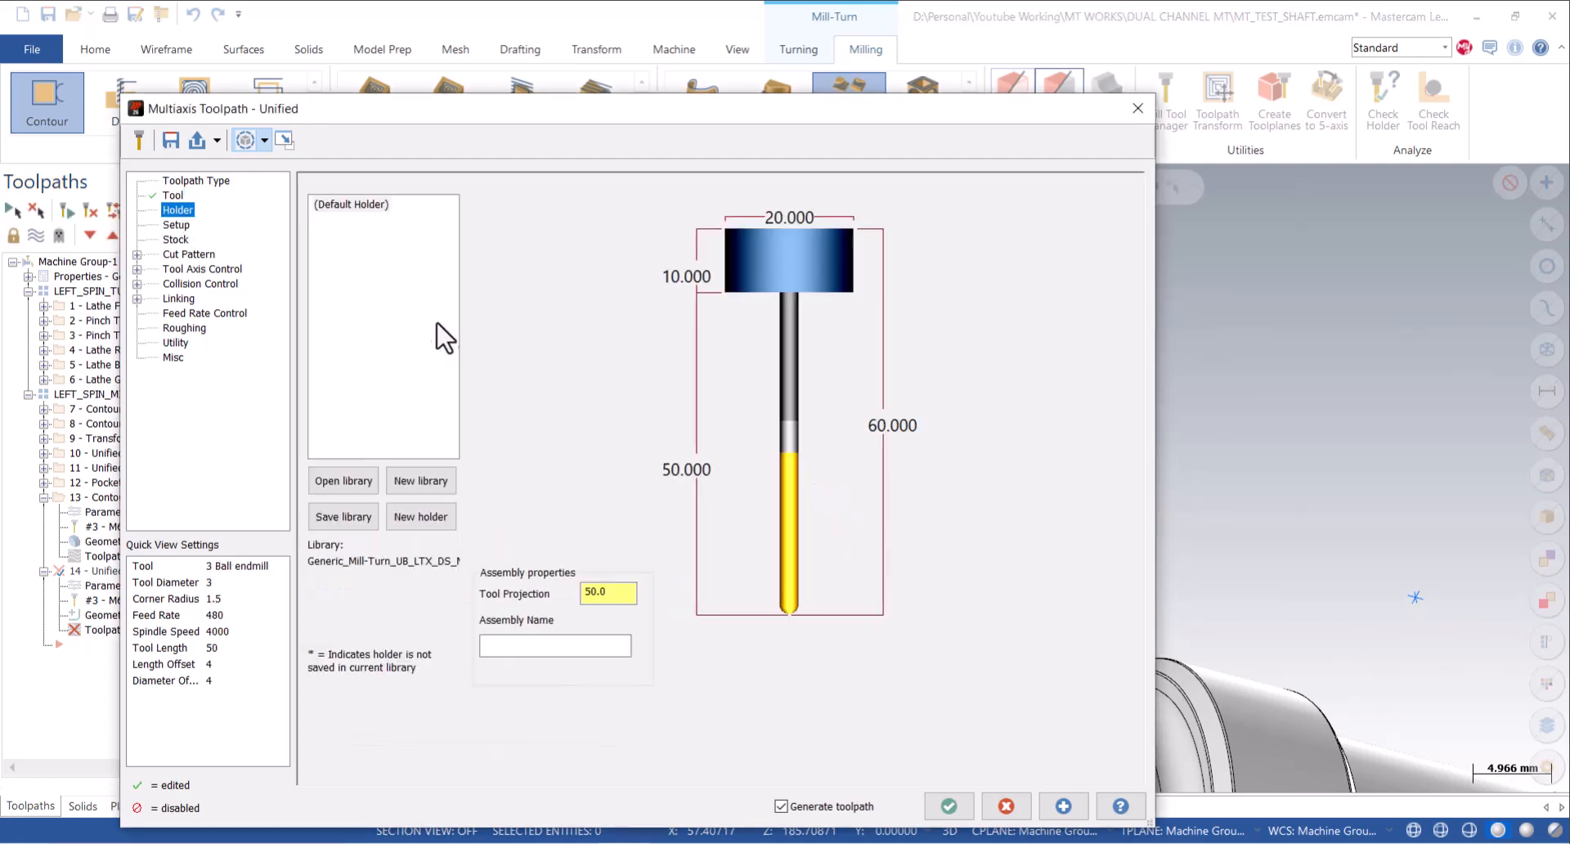
{"action": "left_click", "coordinate": [358, 482]}
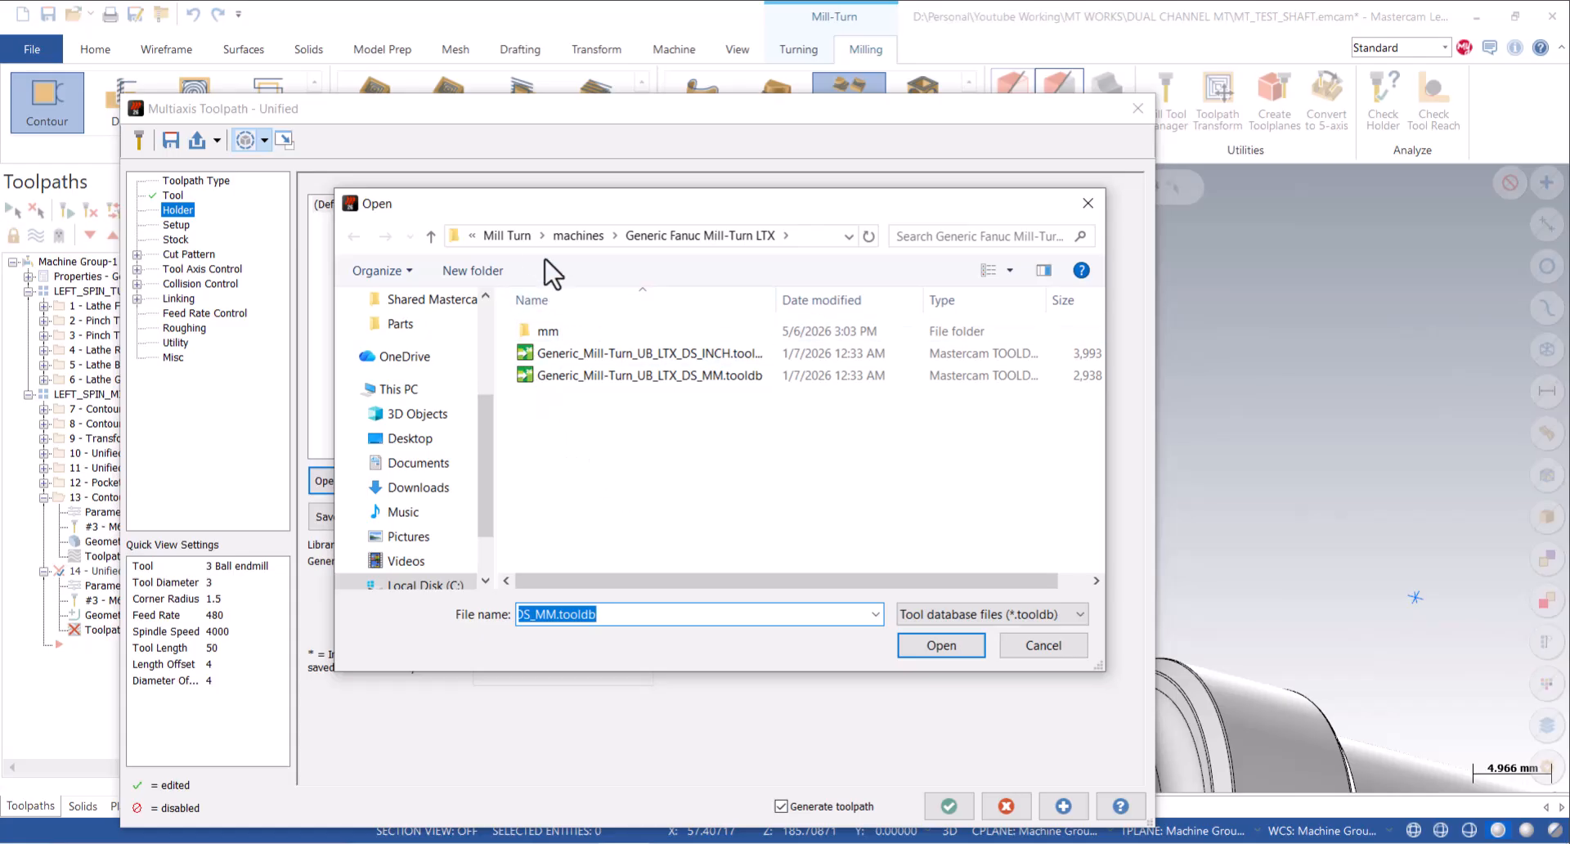
{"action": "left_click", "coordinate": [521, 238]}
{"action": "left_click", "coordinate": [540, 236]}
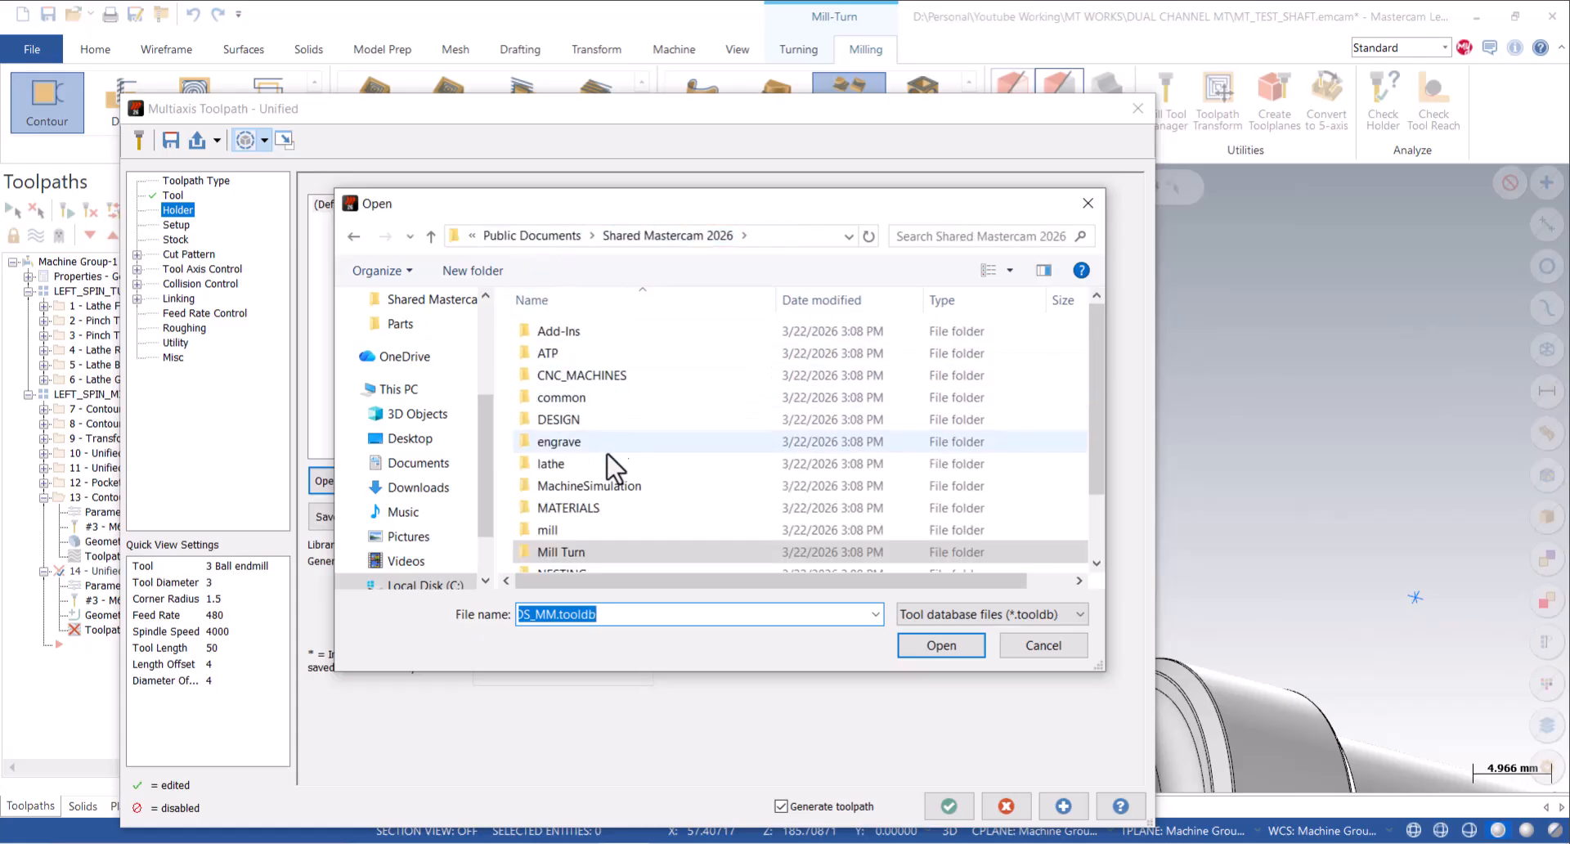
{"action": "double_click", "coordinate": [586, 532]}
{"action": "double_click", "coordinate": [573, 399]}
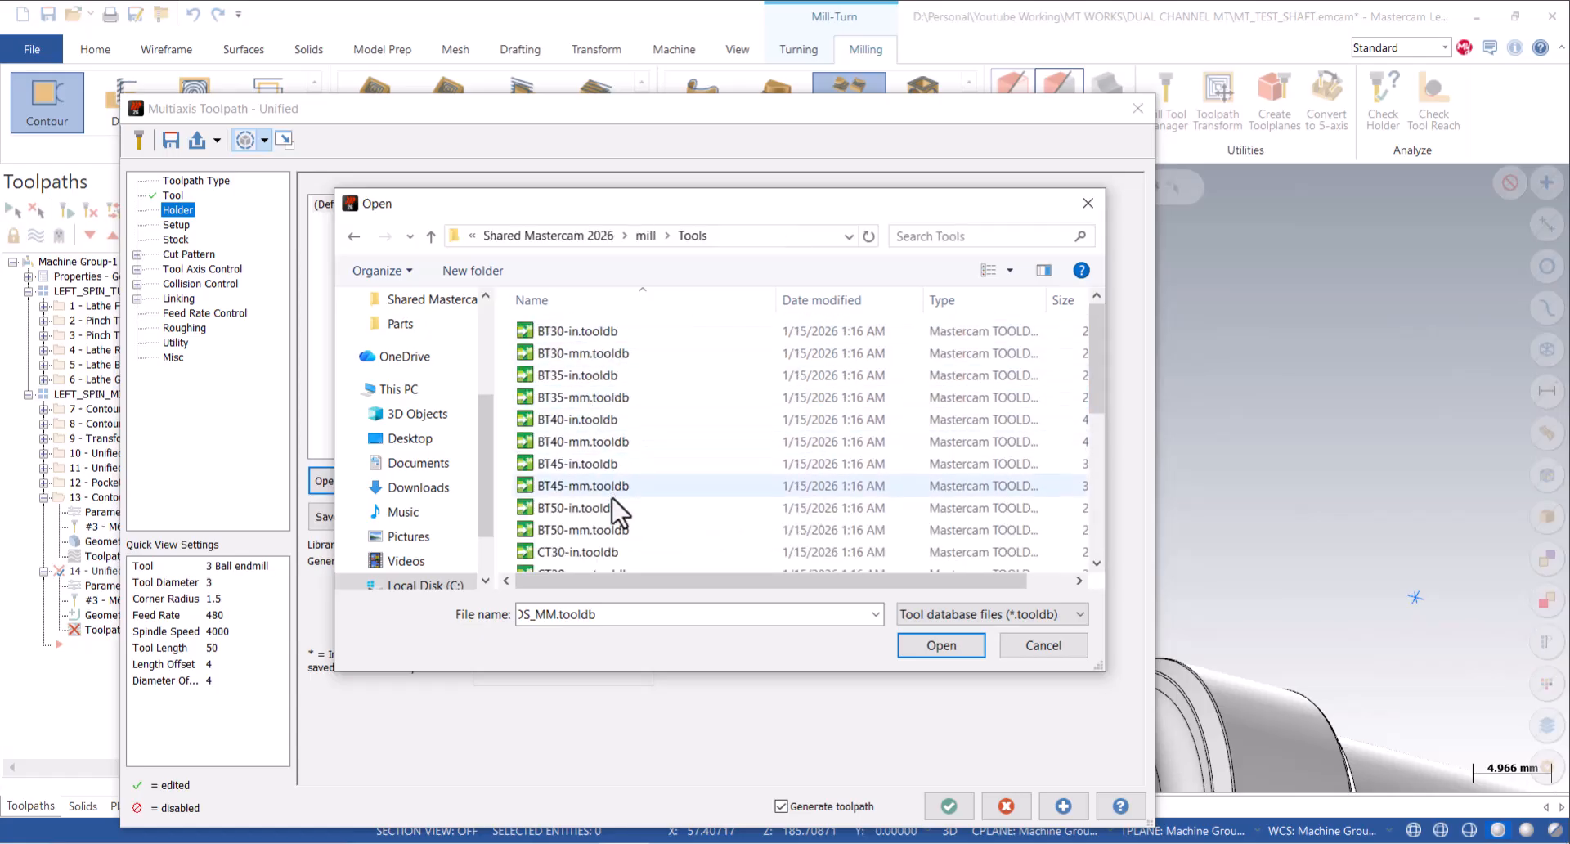
{"action": "left_click", "coordinate": [581, 530]}
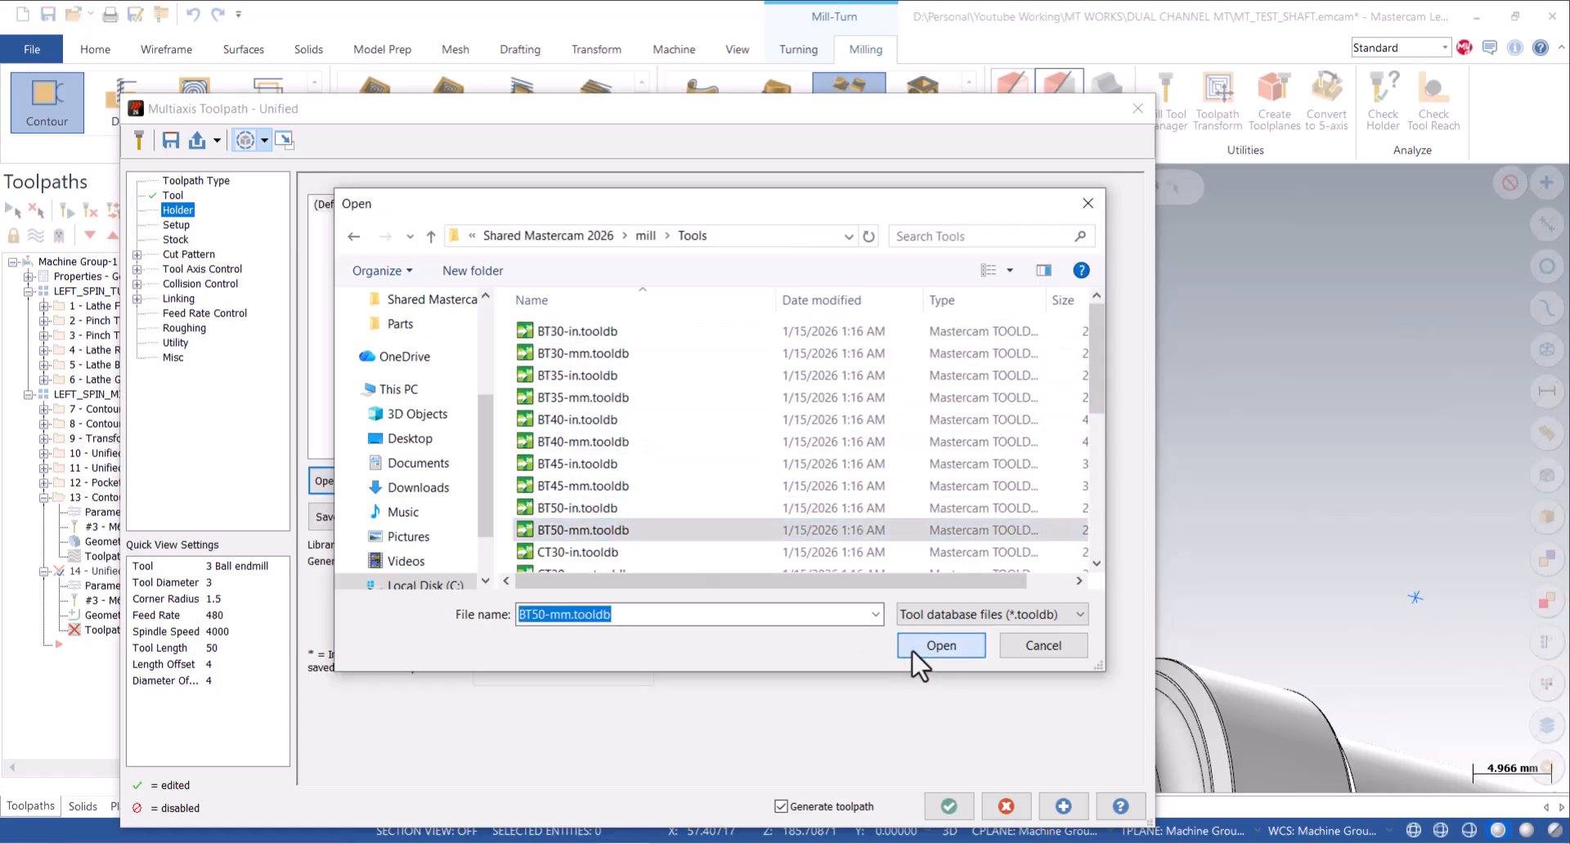
{"action": "left_click", "coordinate": [942, 646]}
Preview the library's holders, assign B6C5-1500 to the ball endmill, and set its tool projection to 35.
{"action": "left_click", "coordinate": [345, 324]}
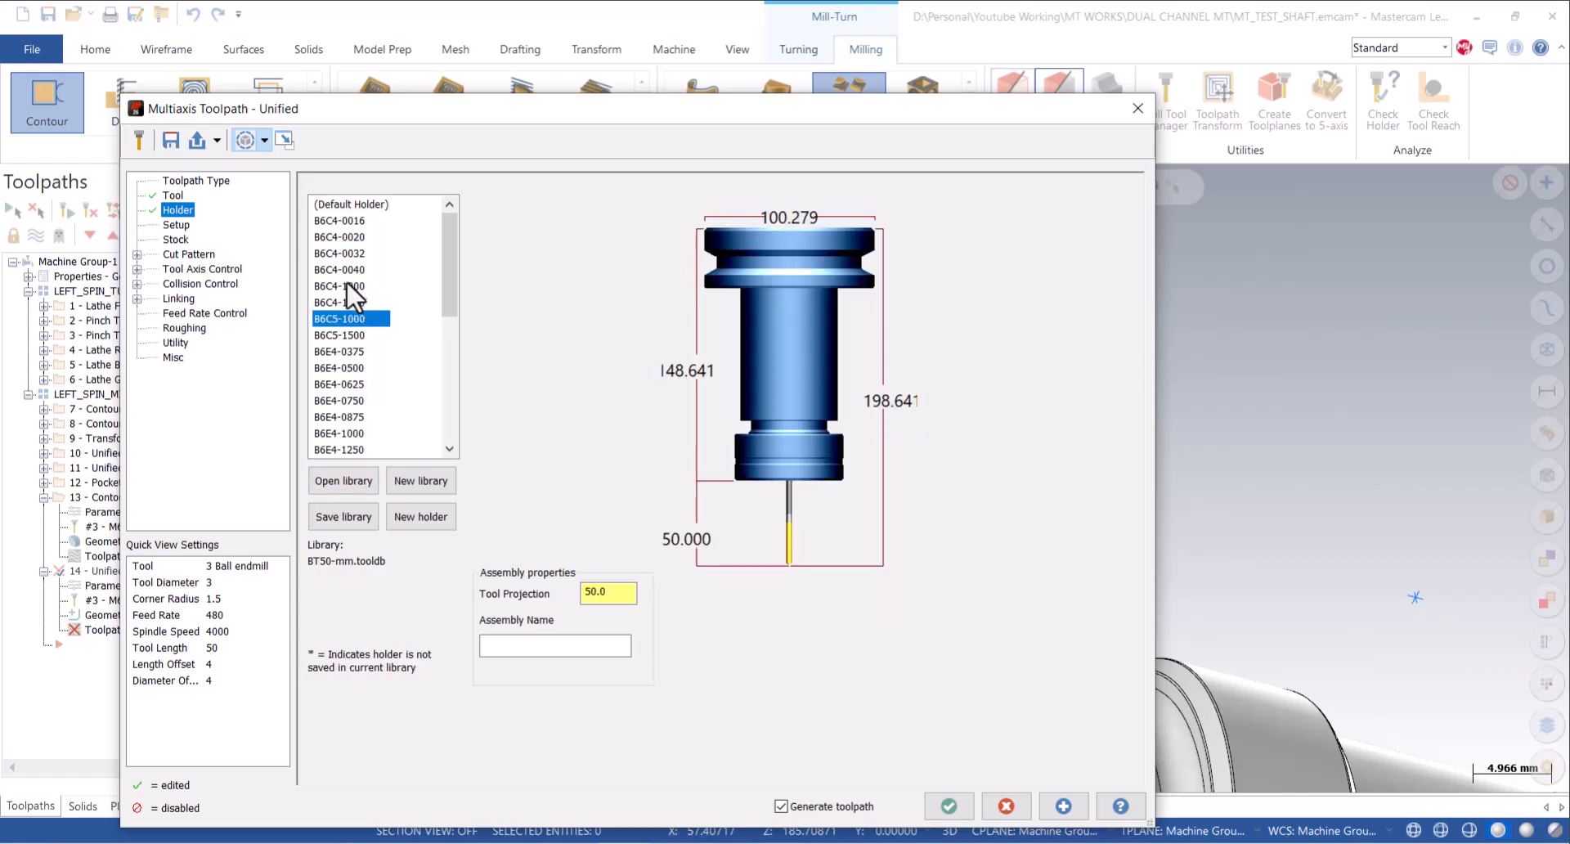
{"action": "left_click", "coordinate": [346, 286]}
{"action": "left_click", "coordinate": [346, 352]}
{"action": "left_click", "coordinate": [347, 369]}
{"action": "left_click", "coordinate": [351, 384]}
{"action": "left_click", "coordinate": [353, 417]}
{"action": "left_click", "coordinate": [354, 433]}
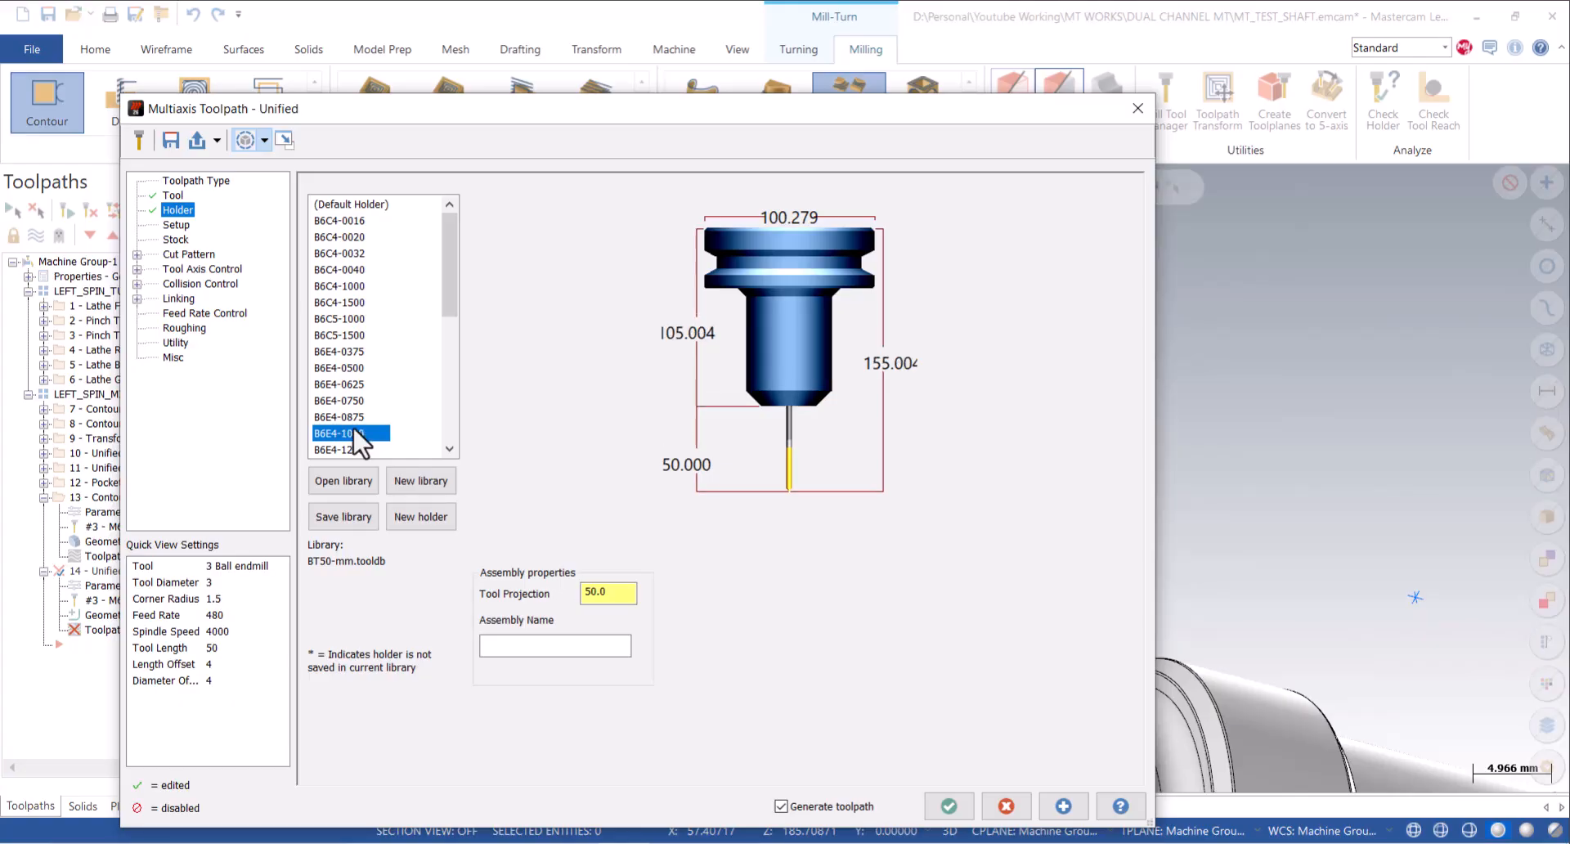
{"action": "left_click", "coordinate": [351, 449]}
{"action": "scroll", "coordinate": [351, 401], "scroll_direction": "down", "scroll_amount": 1}
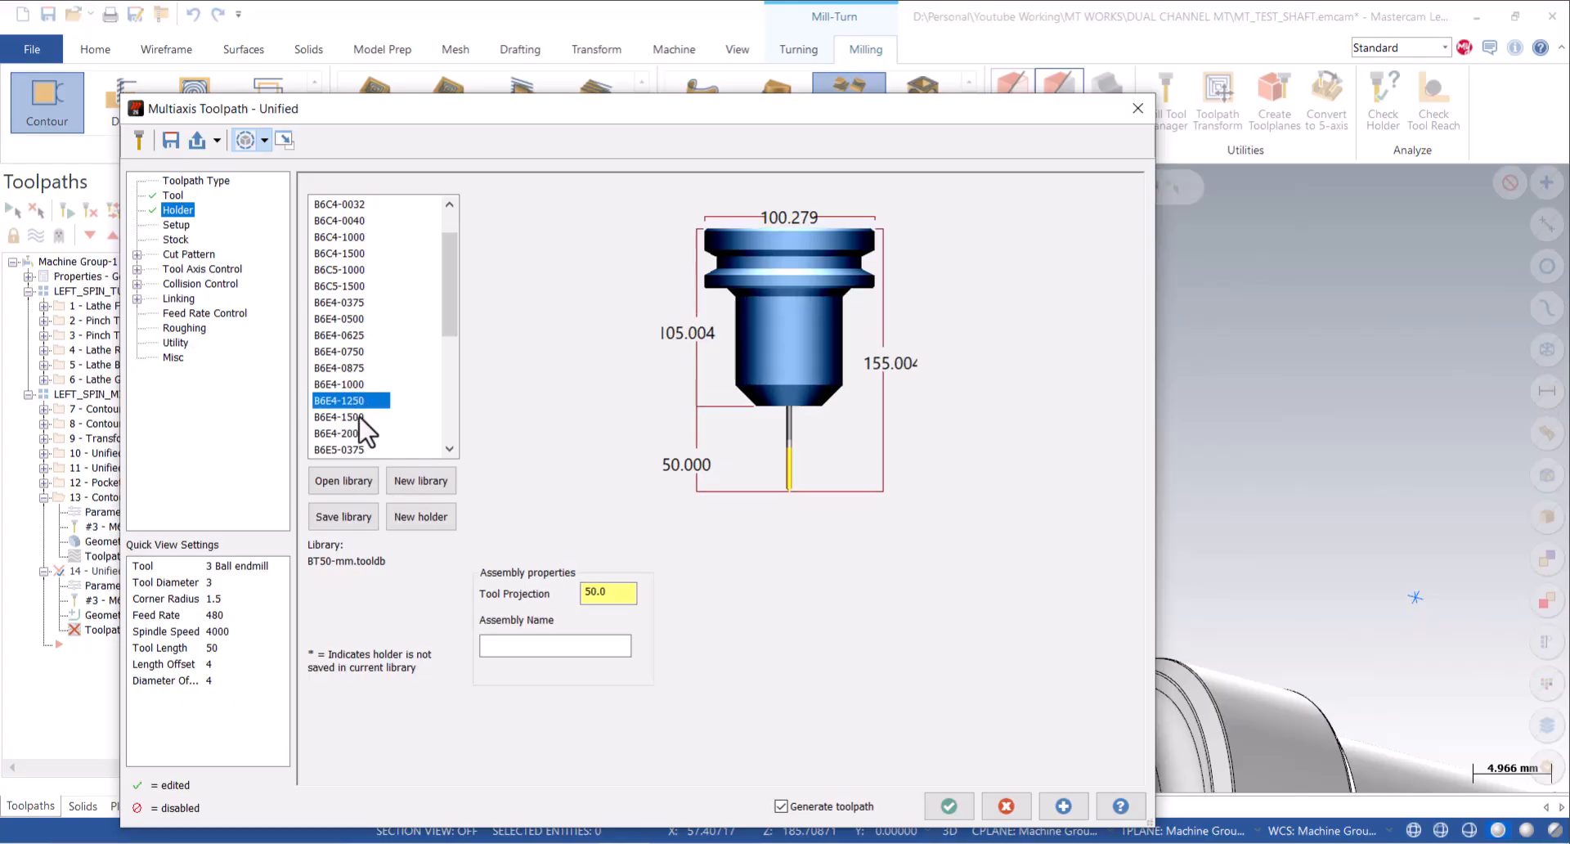
{"action": "left_click", "coordinate": [357, 433]}
{"action": "left_click", "coordinate": [350, 368]}
{"action": "left_click", "coordinate": [347, 285]}
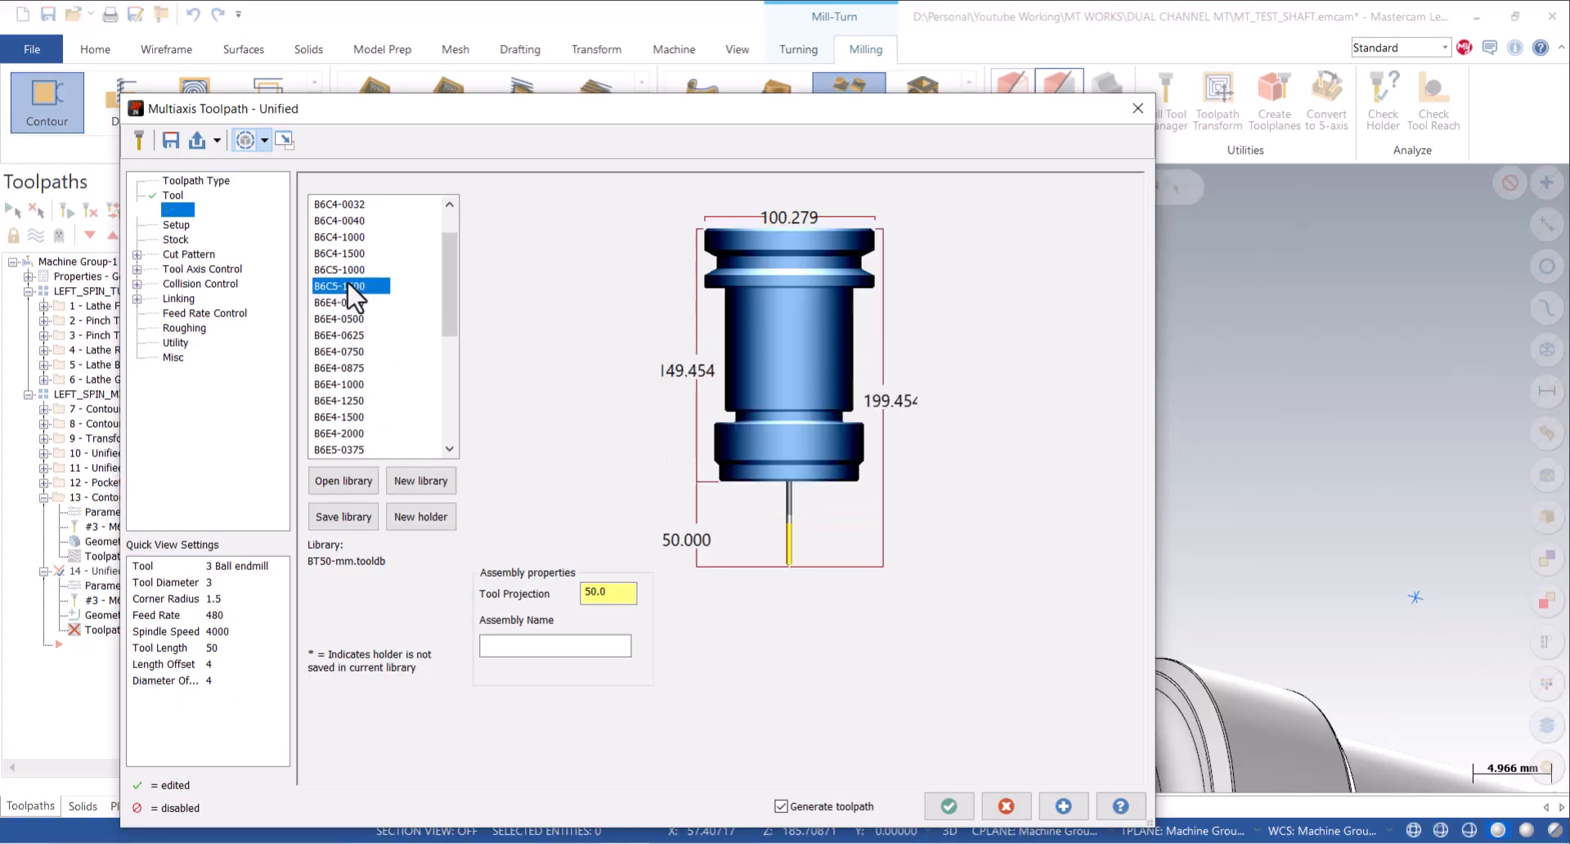
{"action": "left_click", "coordinate": [609, 592]}
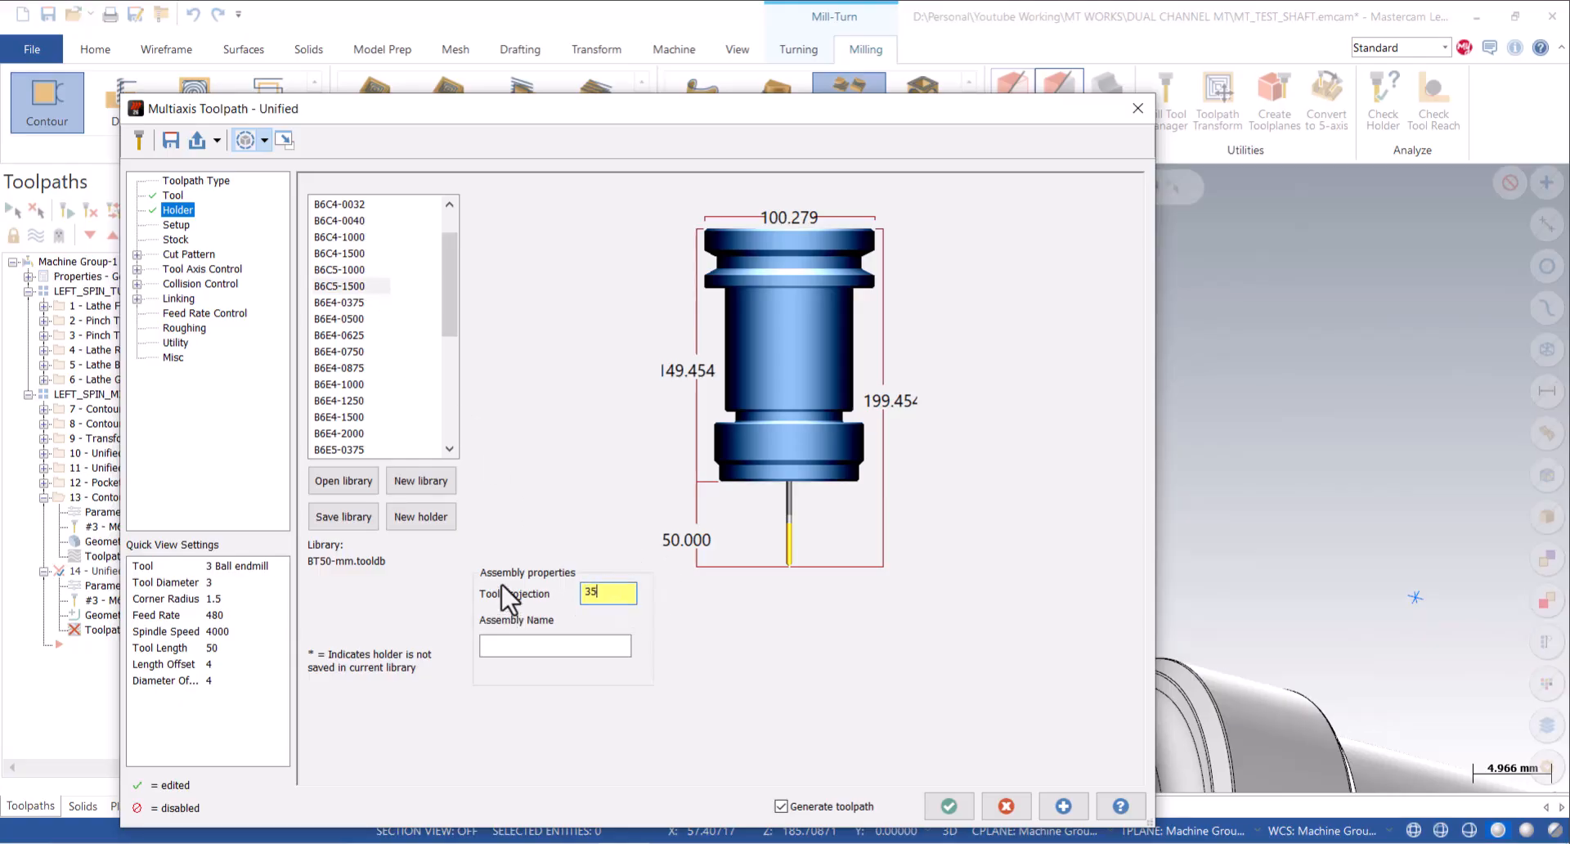
{"action": "left_click", "coordinate": [353, 286]}
Chain the edge loop of the boss's sloped top face as the first Morph curve of the cut pattern.
{"action": "left_click", "coordinate": [176, 225]}
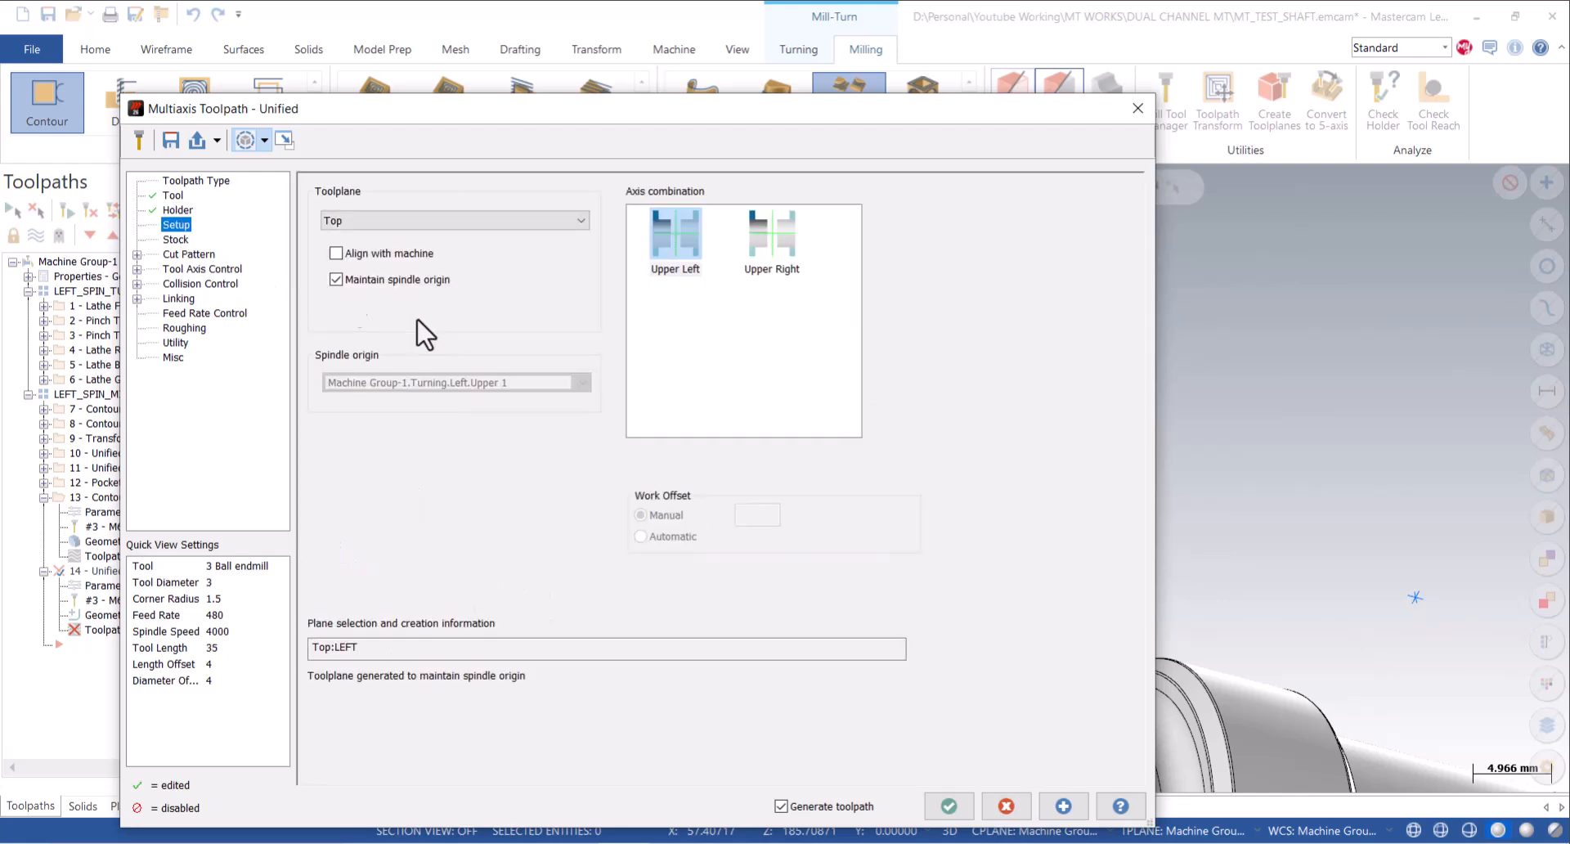
{"action": "left_click", "coordinate": [186, 256]}
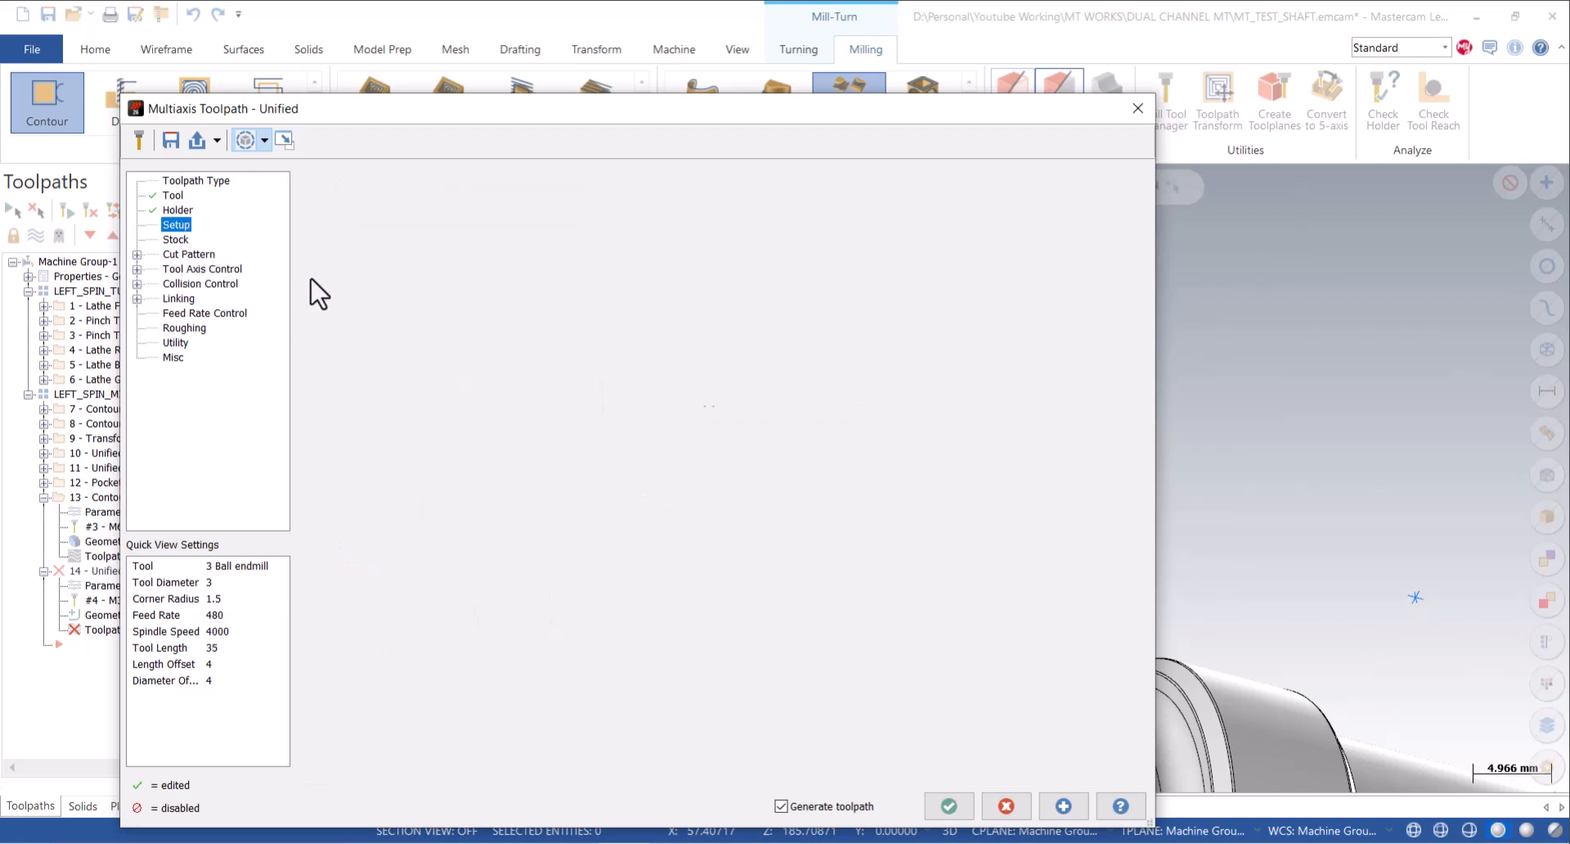
{"action": "left_click", "coordinate": [511, 220]}
{"action": "left_click", "coordinate": [749, 355]}
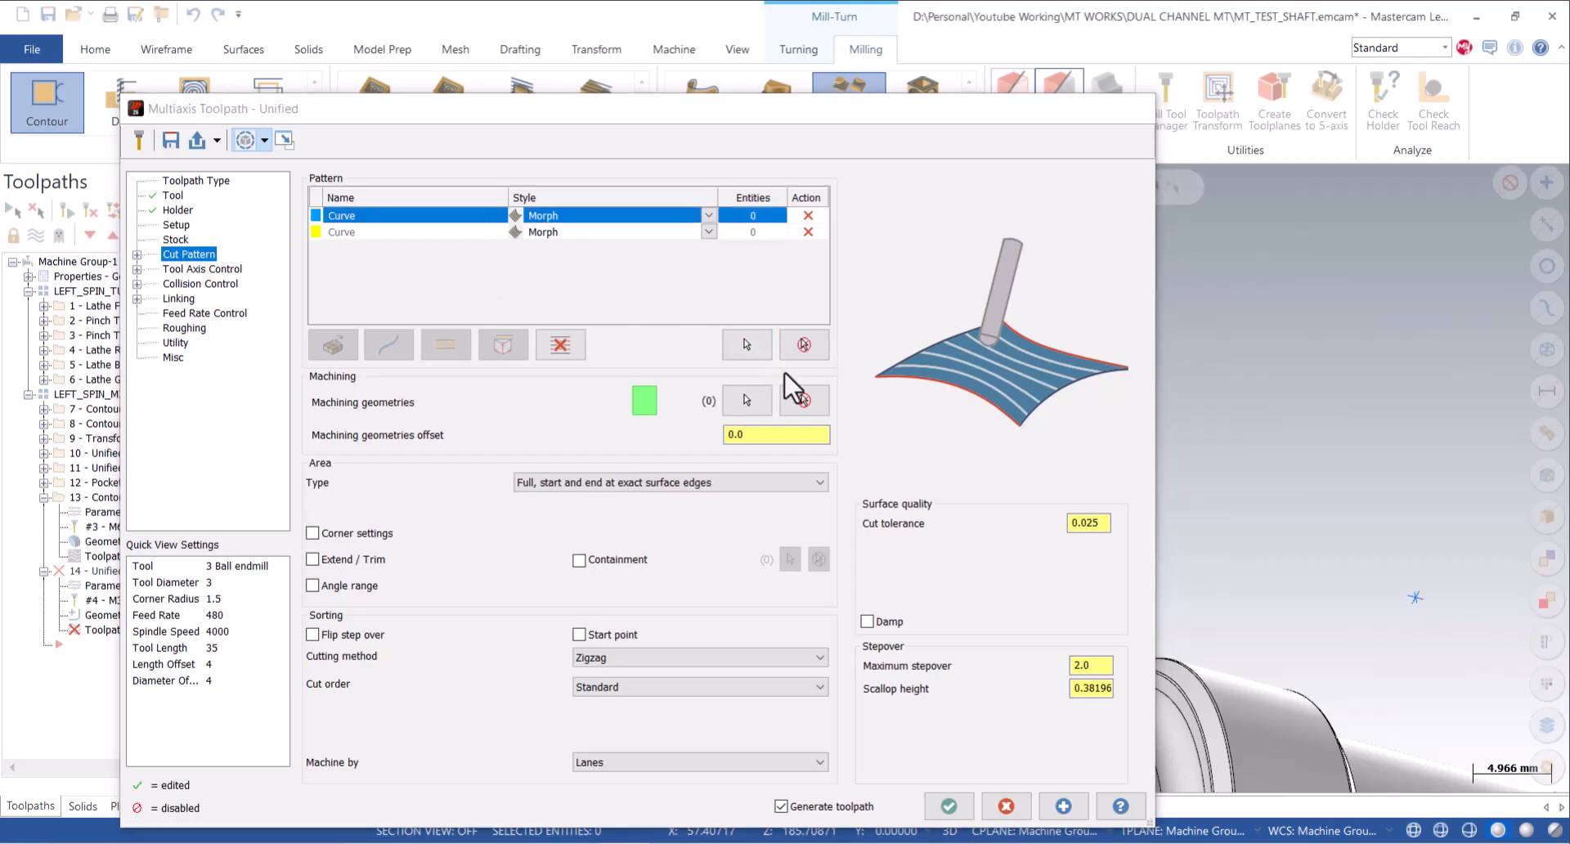
{"action": "left_click", "coordinate": [472, 289]}
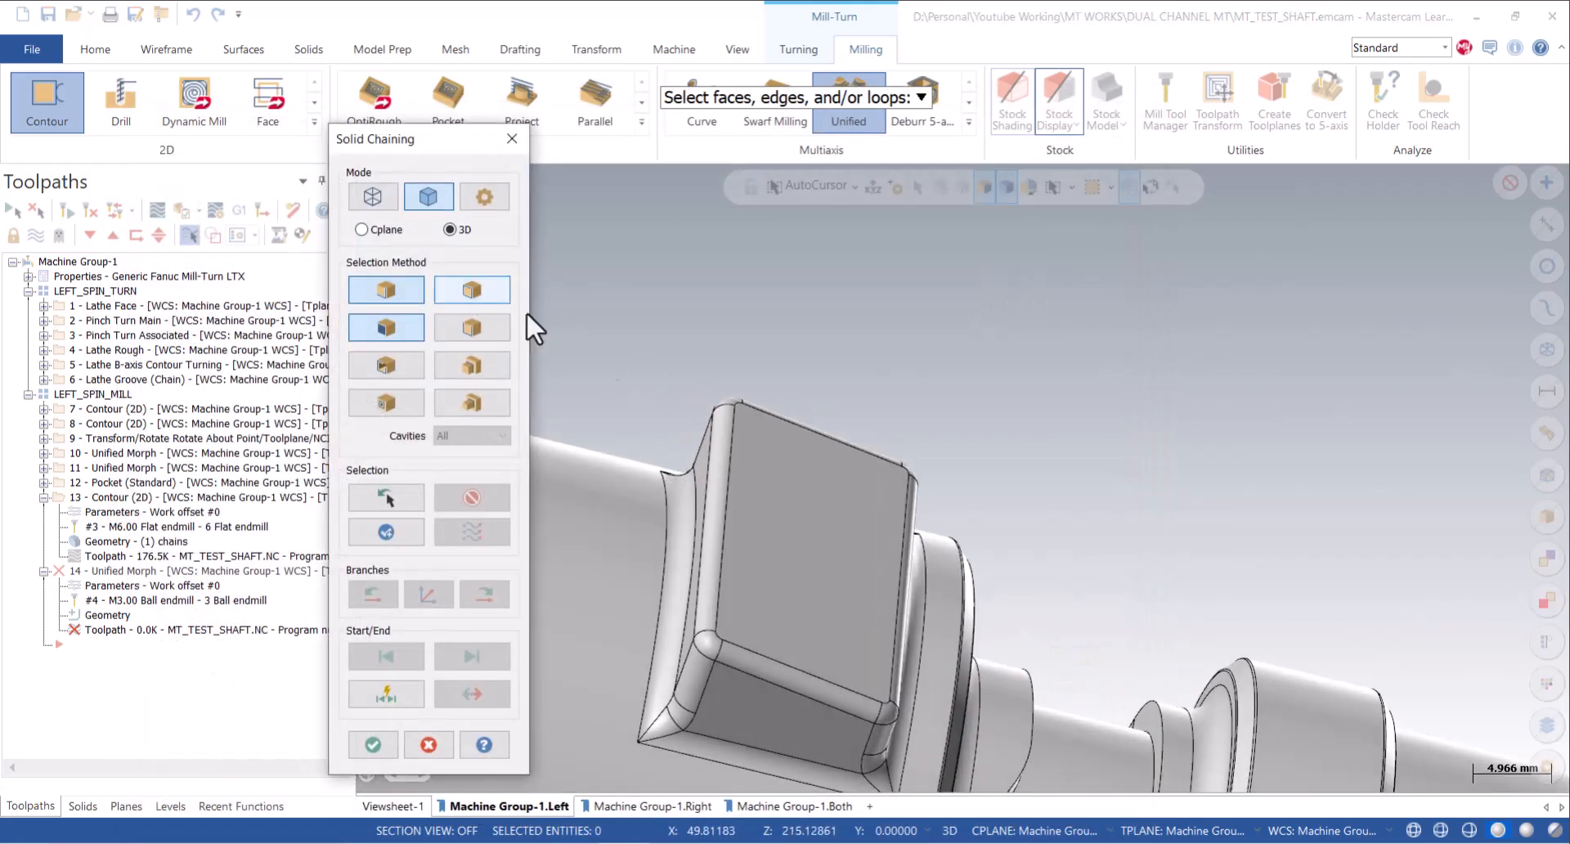
{"action": "left_click", "coordinate": [754, 410]}
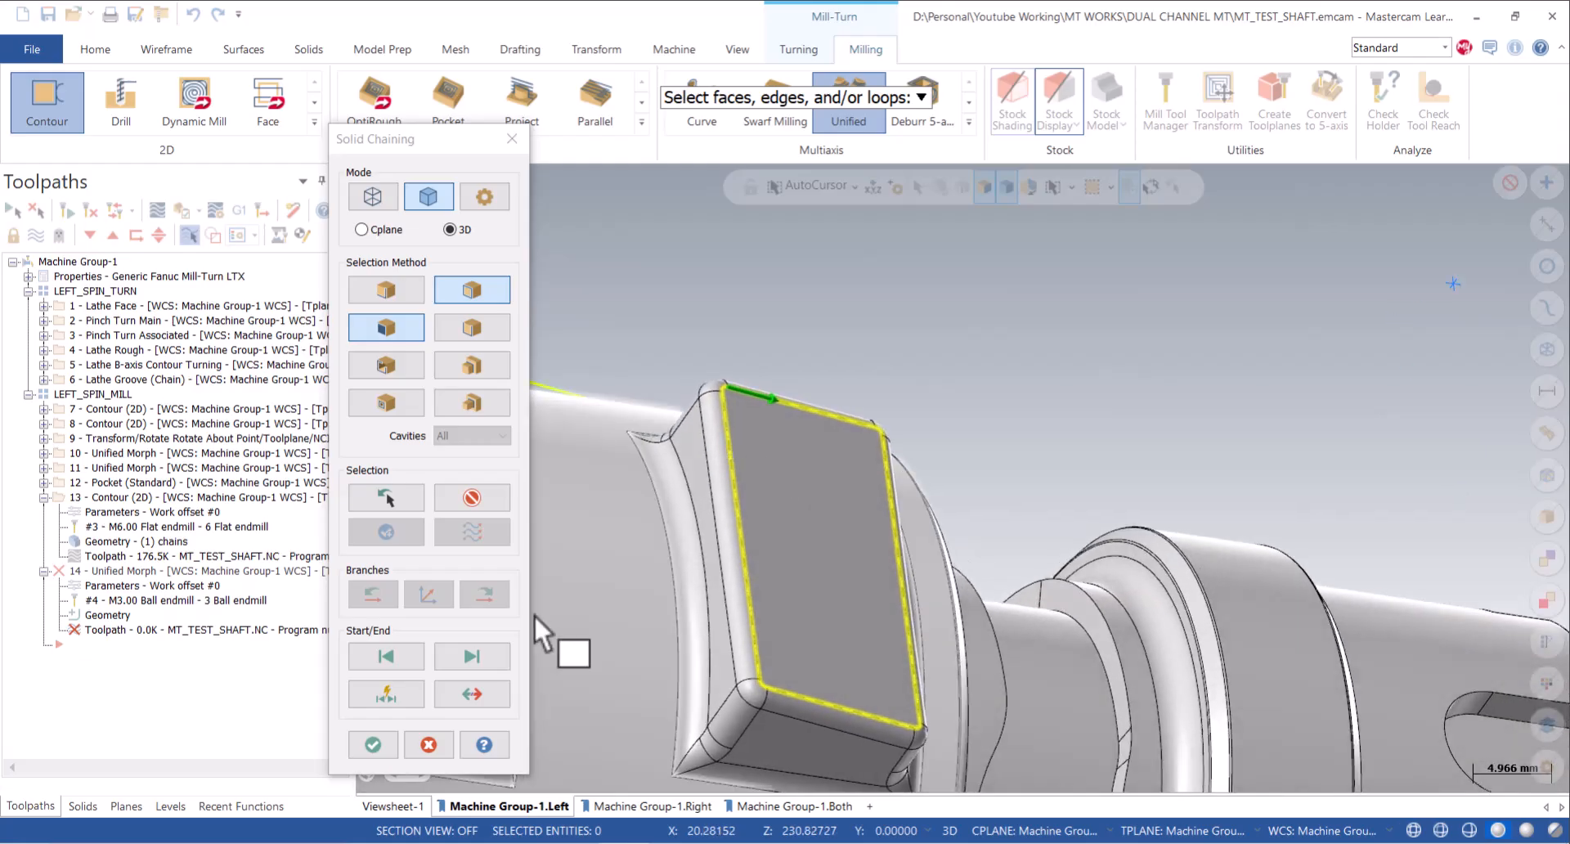
{"action": "left_click", "coordinate": [372, 745]}
Chain the outer loop around the boss's base as the second Morph curve.
{"action": "left_click", "coordinate": [488, 232]}
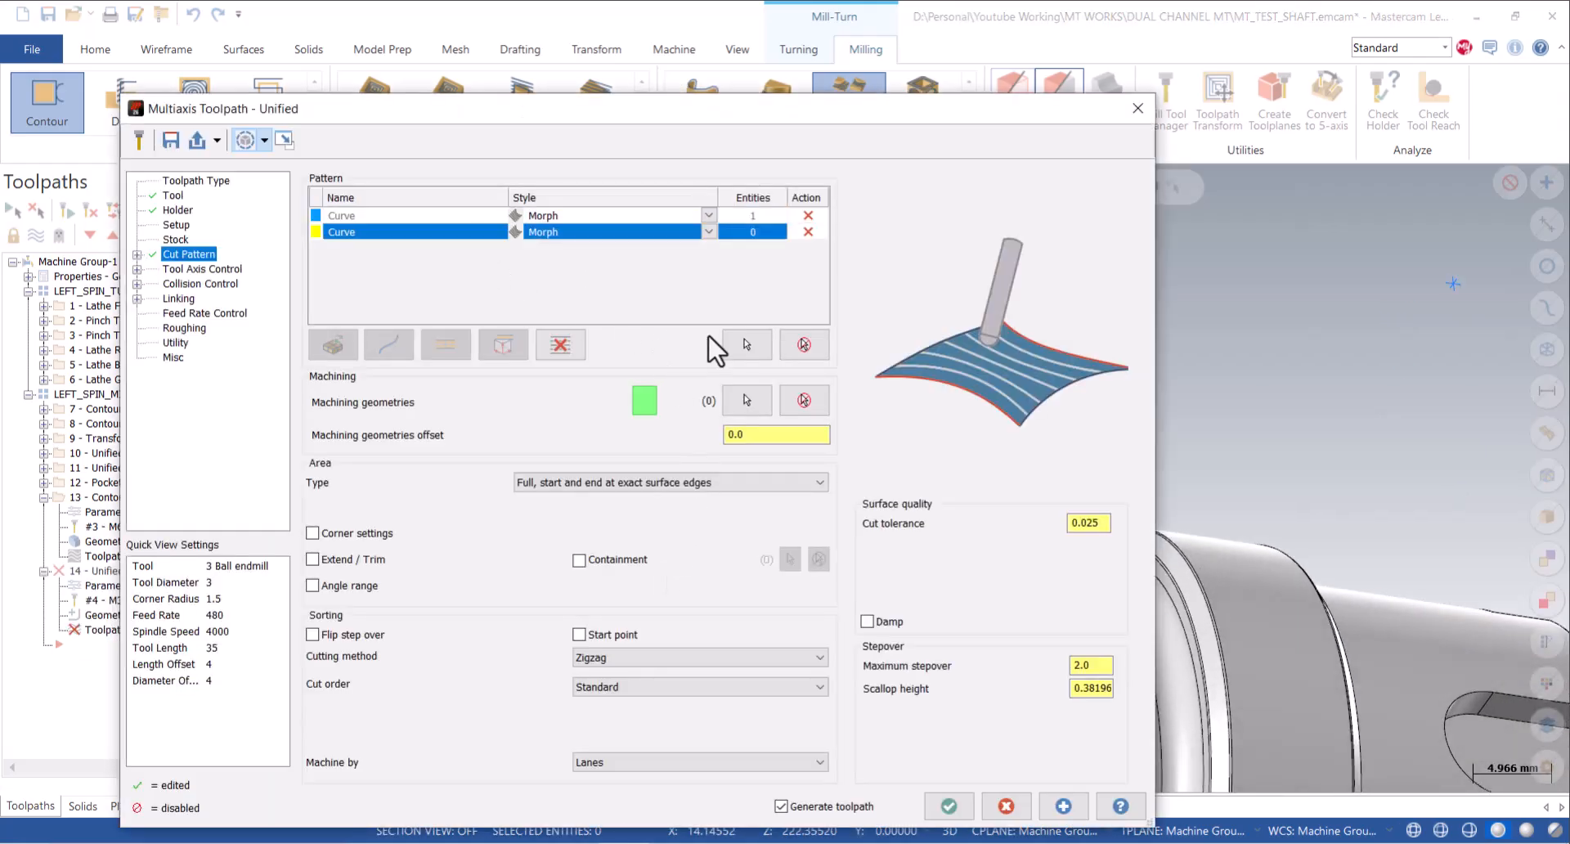
{"action": "left_click", "coordinate": [747, 344]}
{"action": "left_click", "coordinate": [700, 538]}
{"action": "middle_click_drag", "start_coordinate": [697, 533], "coordinate": [642, 547]}
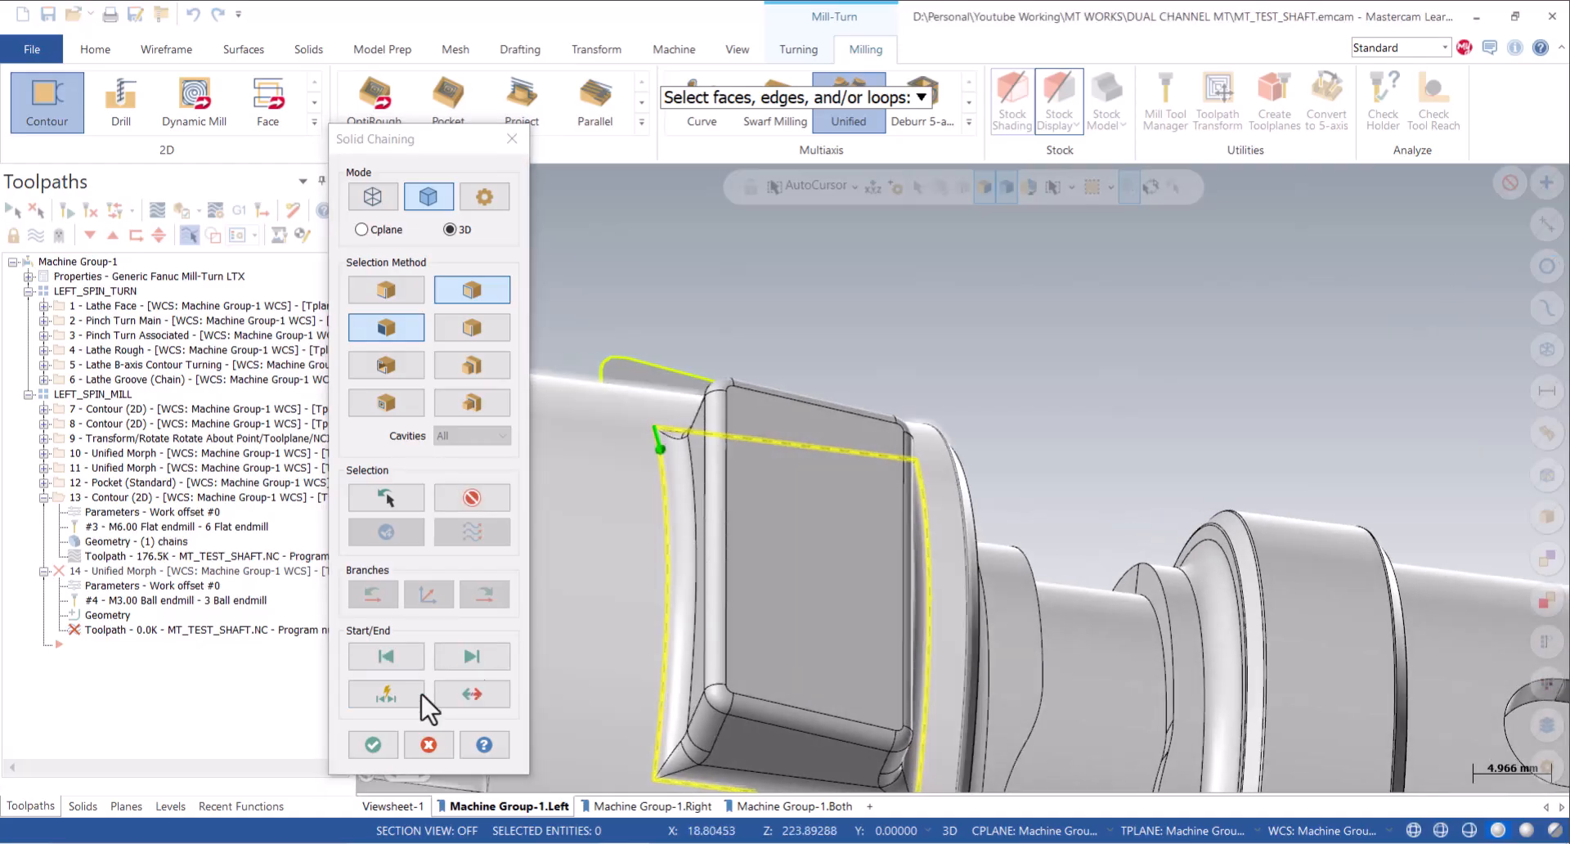
{"action": "left_click", "coordinate": [375, 744]}
Select the edge fillets, walls and base fillets on the boss's back and two sides as machining geometries.
{"action": "left_click", "coordinate": [745, 412]}
{"action": "middle_click_drag", "start_coordinate": [801, 420], "coordinate": [719, 393]}
{"action": "middle_click_drag", "start_coordinate": [812, 409], "coordinate": [806, 407]}
{"action": "left_click", "coordinate": [808, 393]}
{"action": "left_click", "coordinate": [995, 417]}
{"action": "left_click", "coordinate": [1001, 449]}
{"action": "middle_click_drag", "start_coordinate": [1012, 477], "coordinate": [1027, 487]}
{"action": "left_click", "coordinate": [1024, 472]}
{"action": "left_click", "coordinate": [1073, 440]}
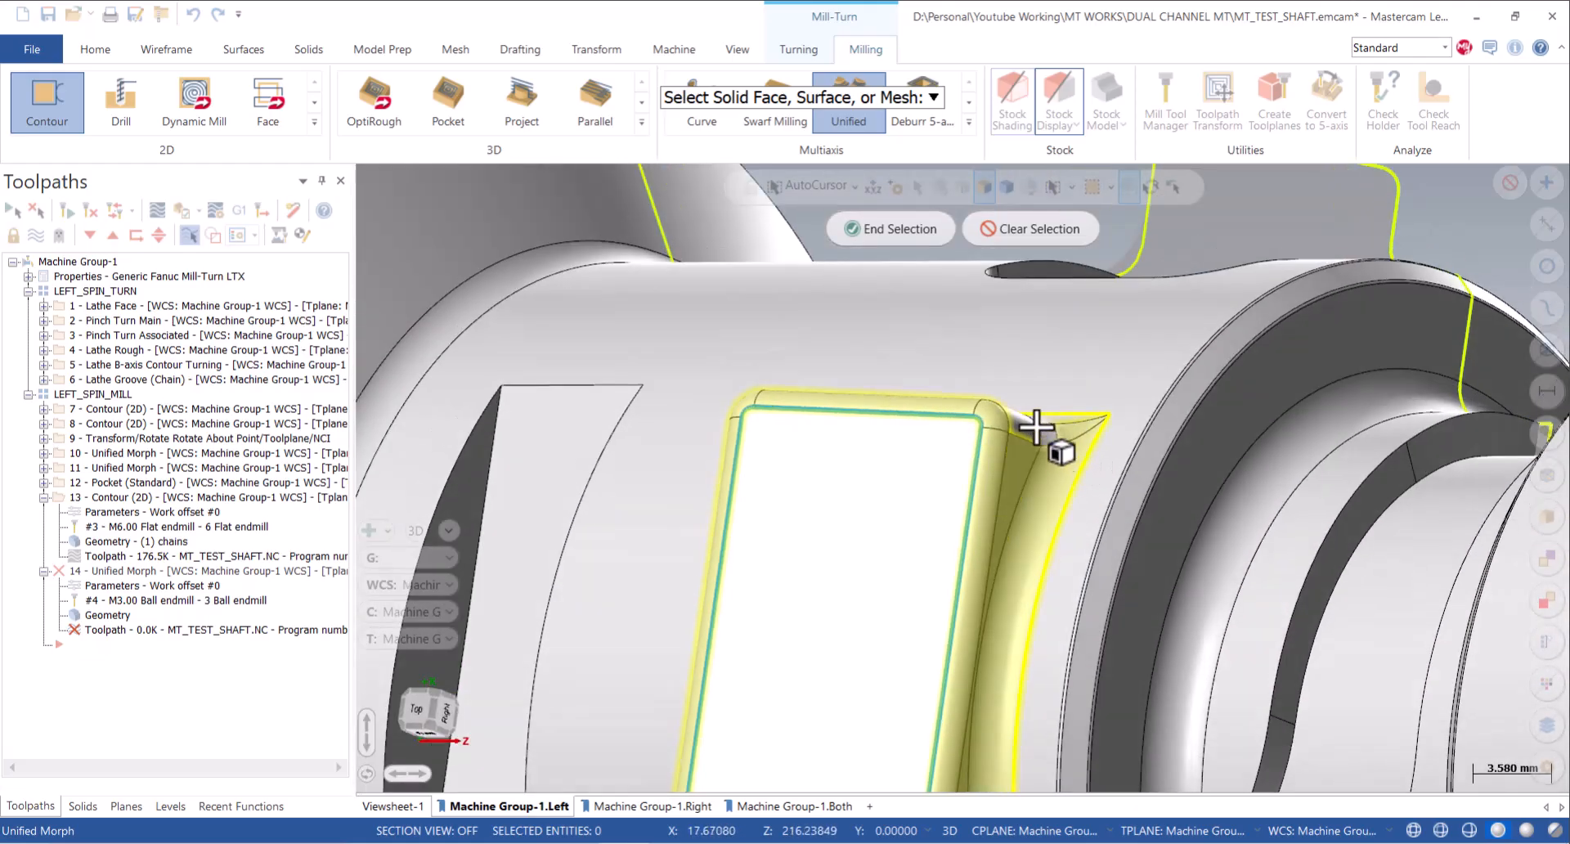
{"action": "middle_click_drag", "start_coordinate": [1006, 414], "coordinate": [1017, 445]}
{"action": "left_click", "coordinate": [762, 309]}
{"action": "middle_click_drag", "start_coordinate": [760, 306], "coordinate": [671, 629]}
{"action": "left_click", "coordinate": [760, 370]}
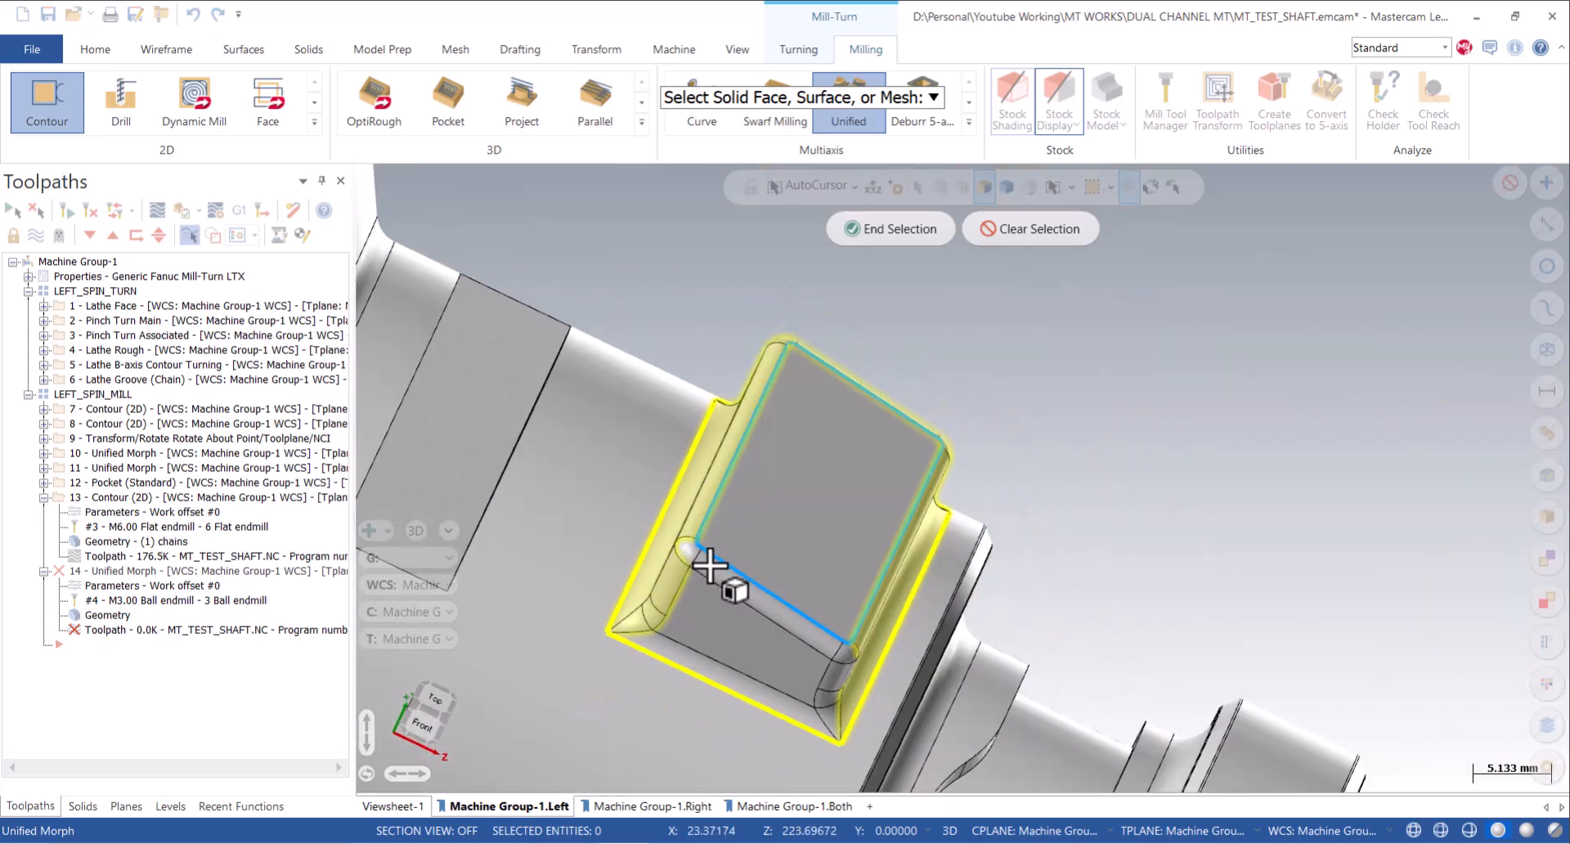
Add the boss's front wall, its fillets and the front corner faces to the machining geometries and finish the selection.
{"action": "left_click", "coordinate": [720, 601]}
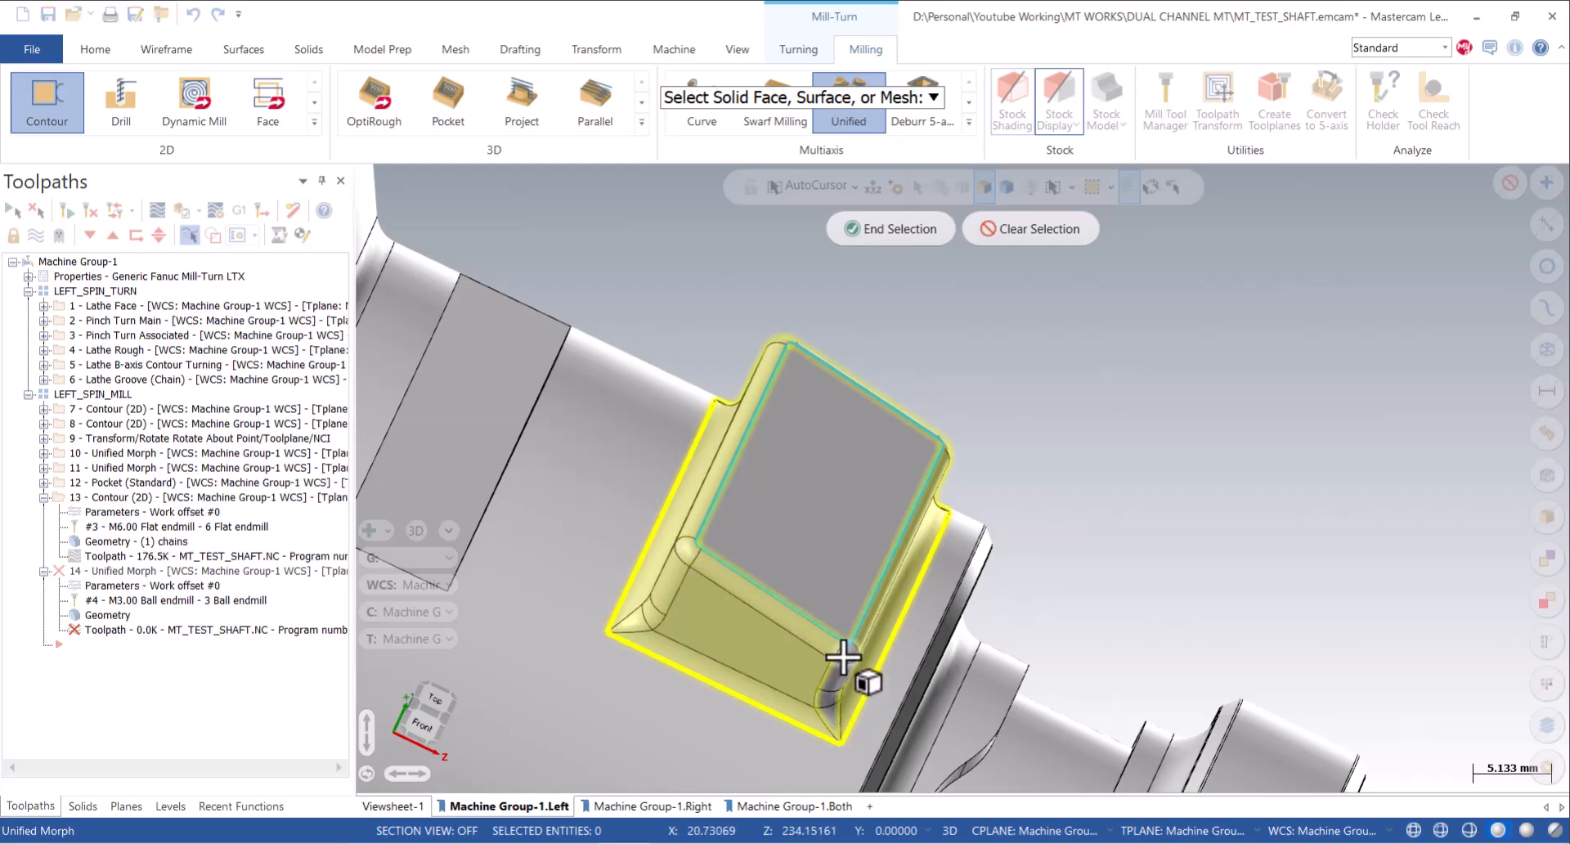
{"action": "left_click", "coordinate": [843, 707]}
{"action": "middle_click_drag", "start_coordinate": [888, 690], "coordinate": [822, 720]}
{"action": "left_click", "coordinate": [823, 722]}
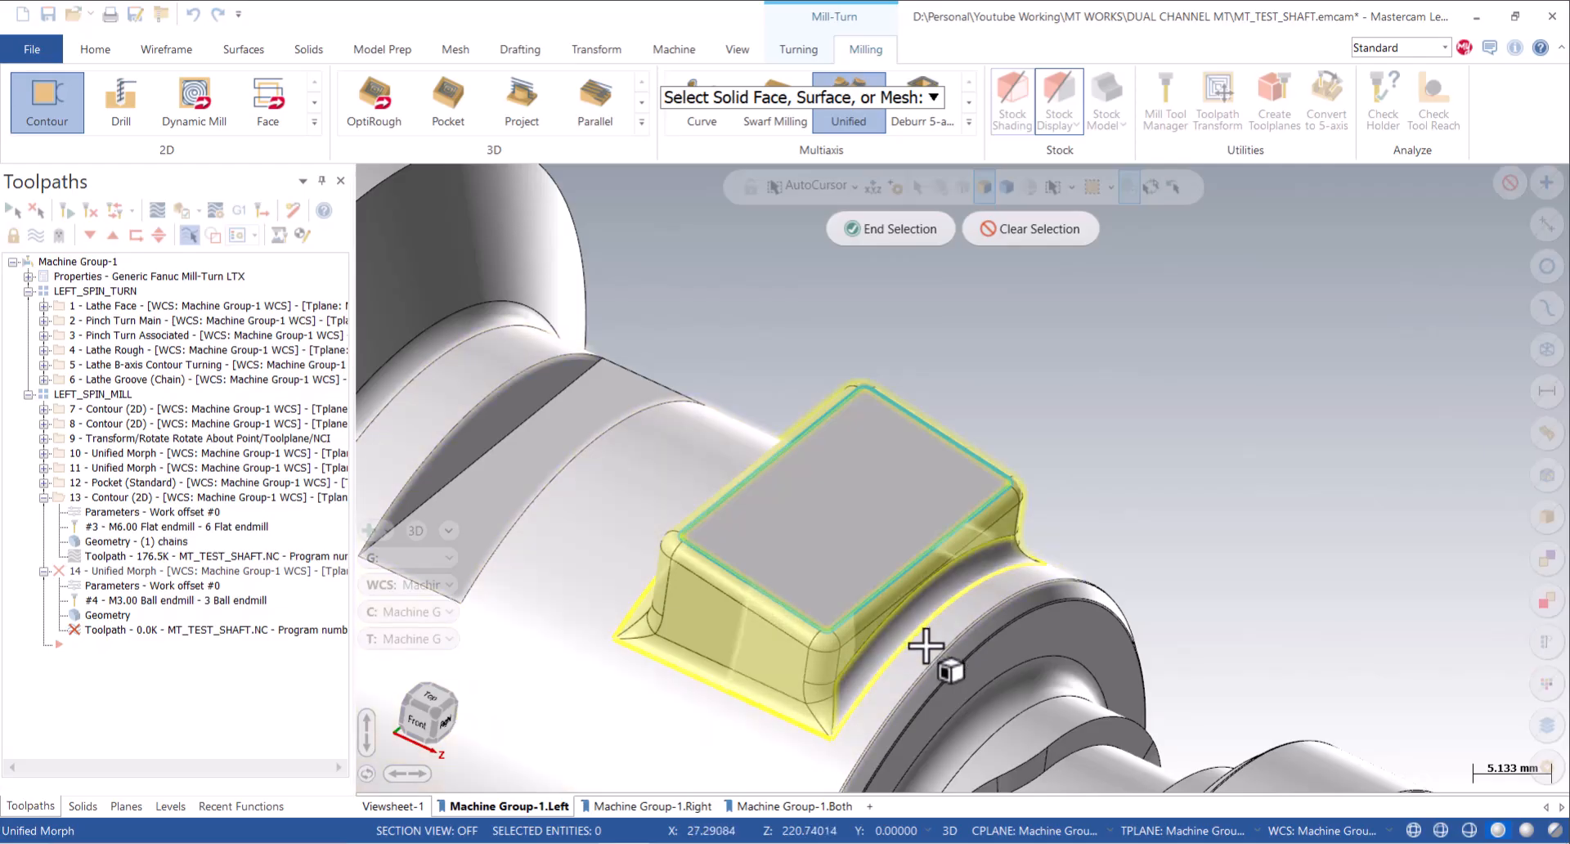
{"action": "mouse_move", "coordinate": [1038, 582]}
{"action": "middle_mouse_down"}
{"action": "mouse_move", "coordinate": [817, 617]}
{"action": "mouse_move", "coordinate": [1054, 562]}
{"action": "middle_mouse_up"}
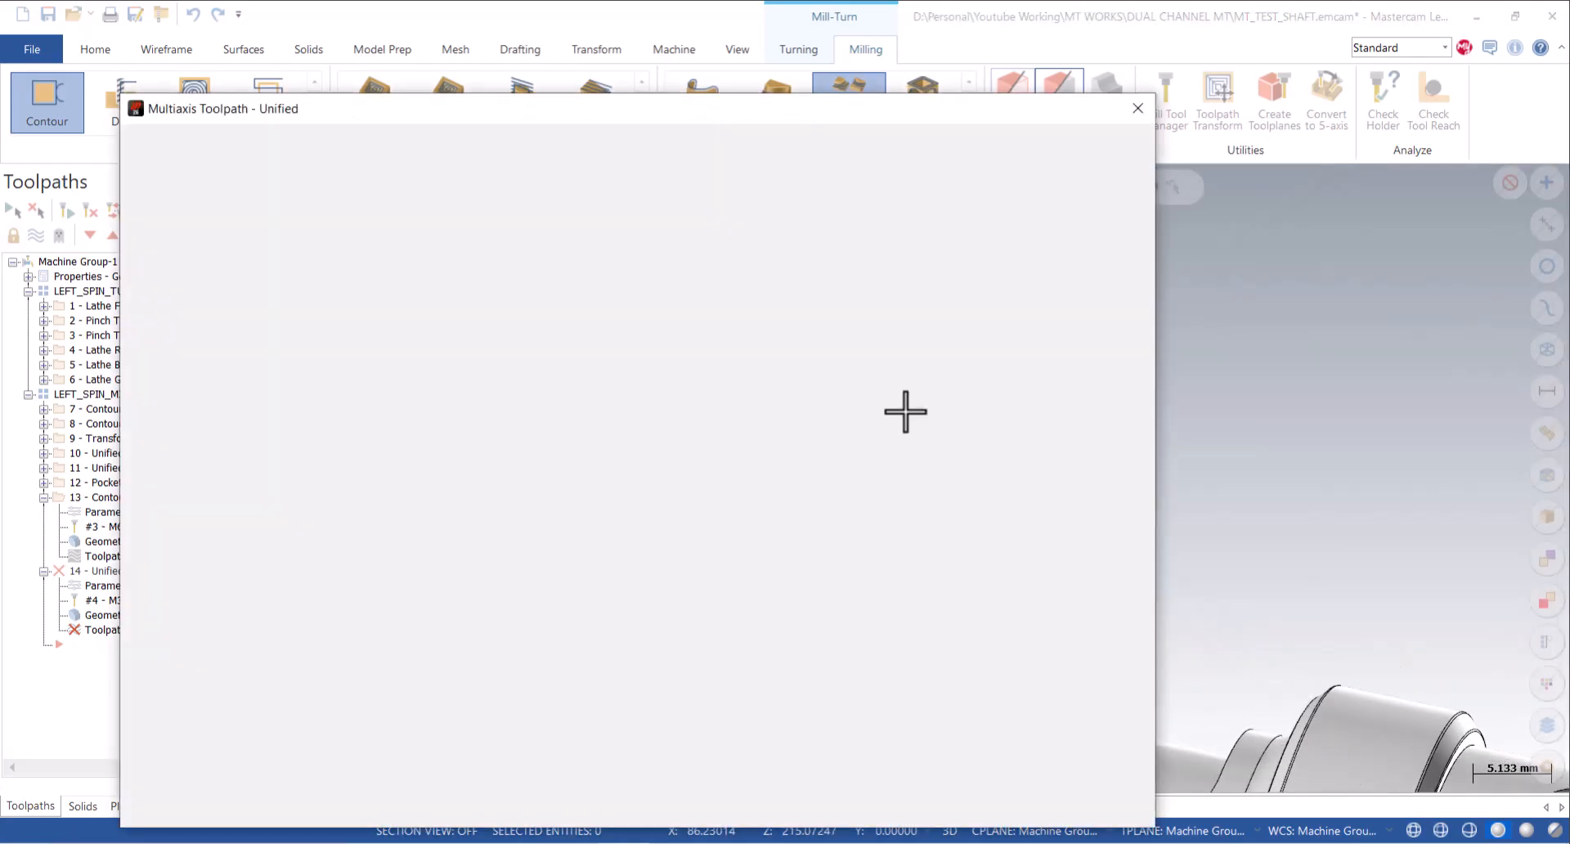
{"action": "left_click", "coordinate": [900, 229]}
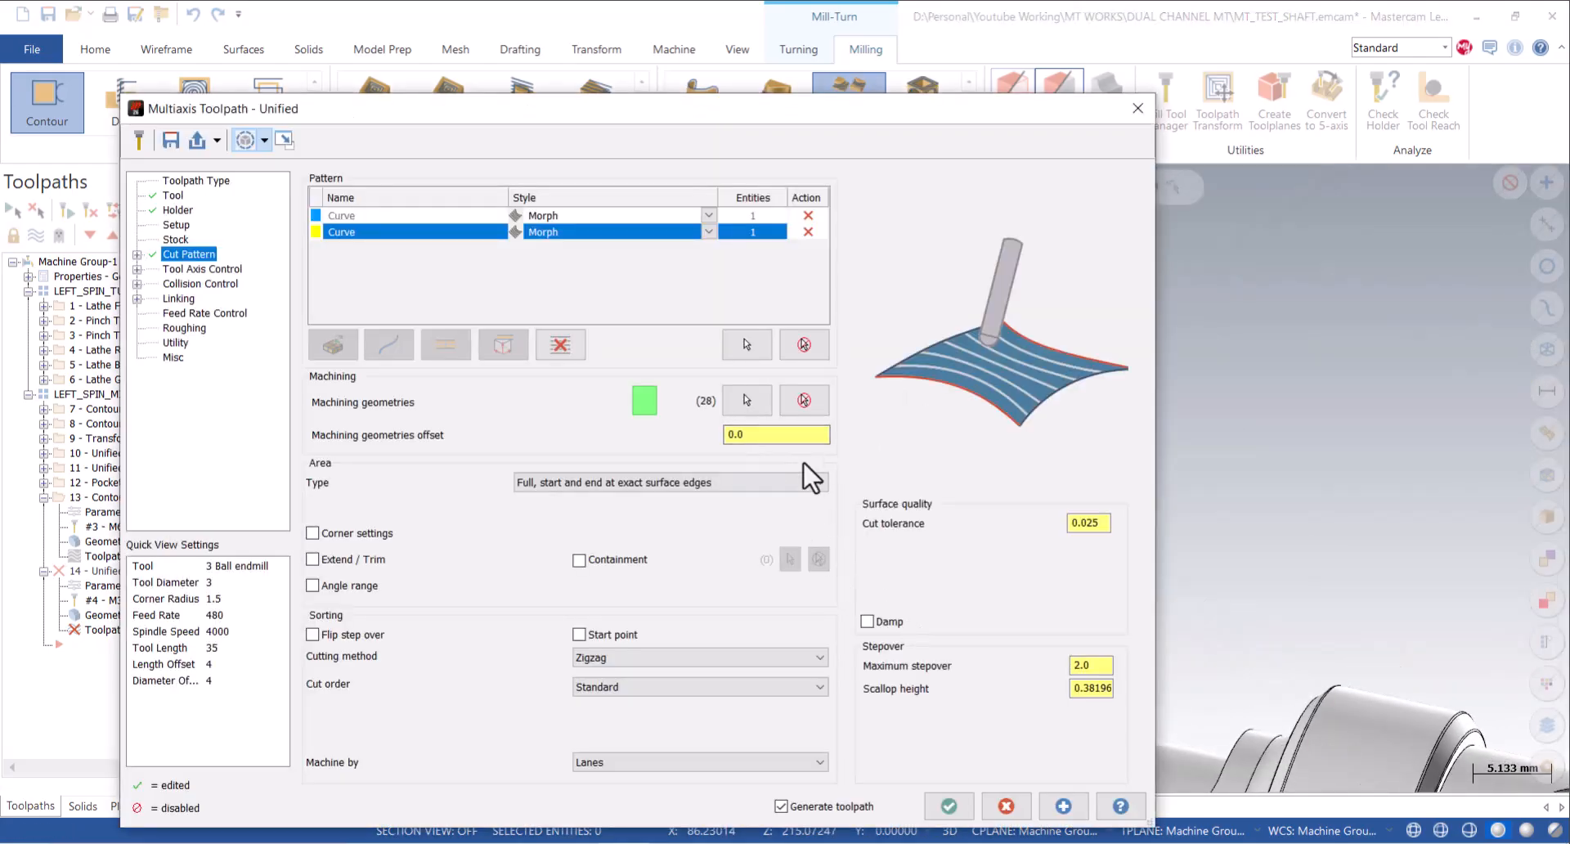
Set the cut pattern's maximum stepover to 0.1 and its cutting method to Spiral.
{"action": "left_click", "coordinate": [1094, 665]}
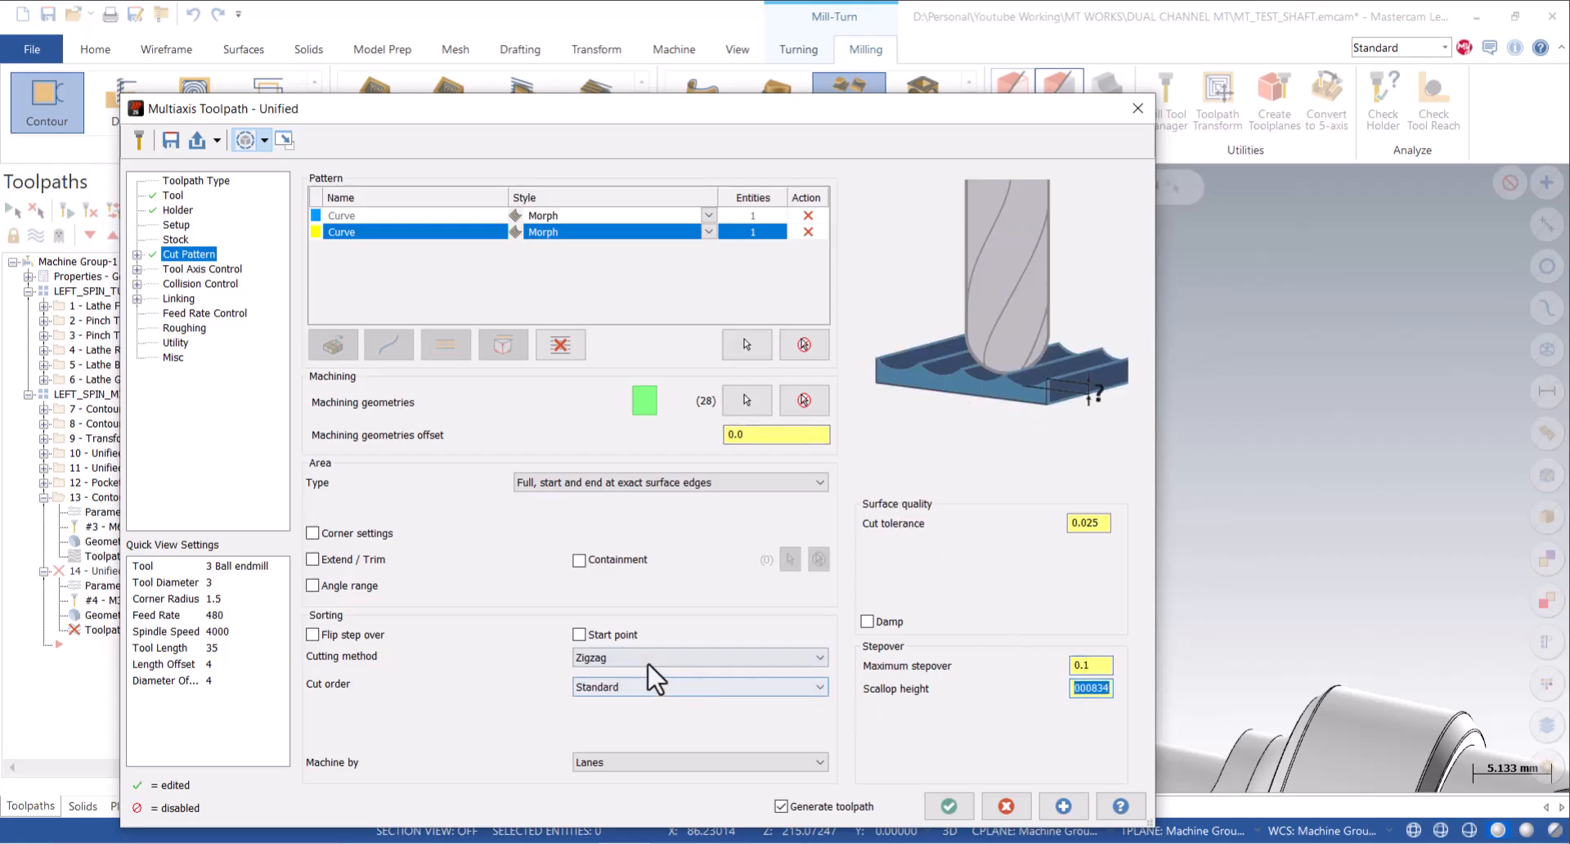
{"action": "left_click", "coordinate": [625, 657]}
{"action": "left_click", "coordinate": [606, 685]}
Set the tool axis output format to 3 Axis, and accept the collision and linking settings to generate the toolpath.
{"action": "left_click", "coordinate": [212, 344]}
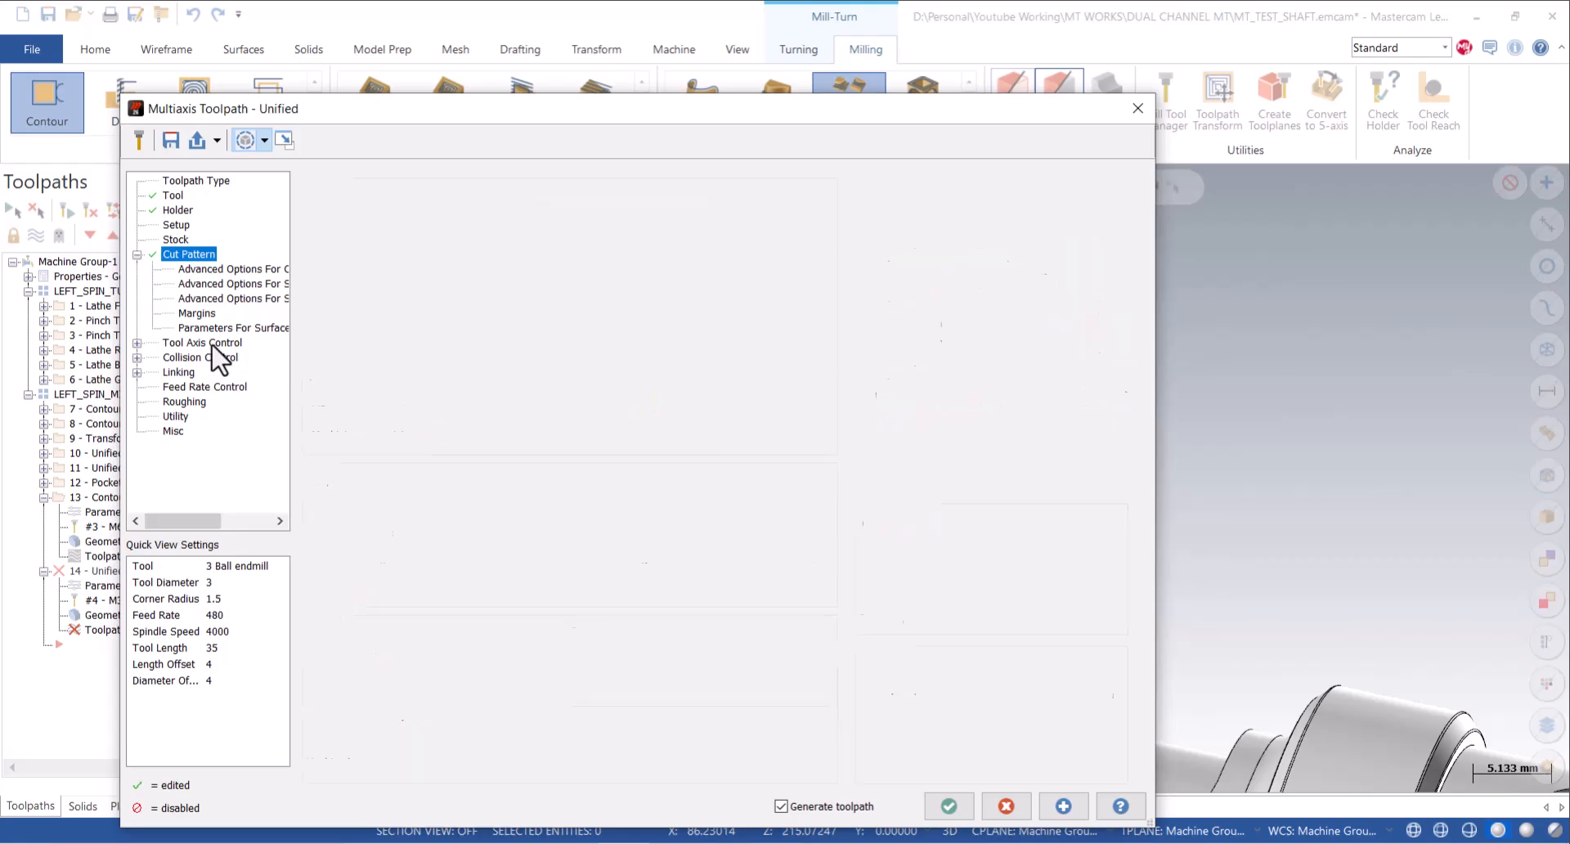
{"action": "left_click", "coordinate": [491, 189]}
{"action": "left_click", "coordinate": [491, 211]}
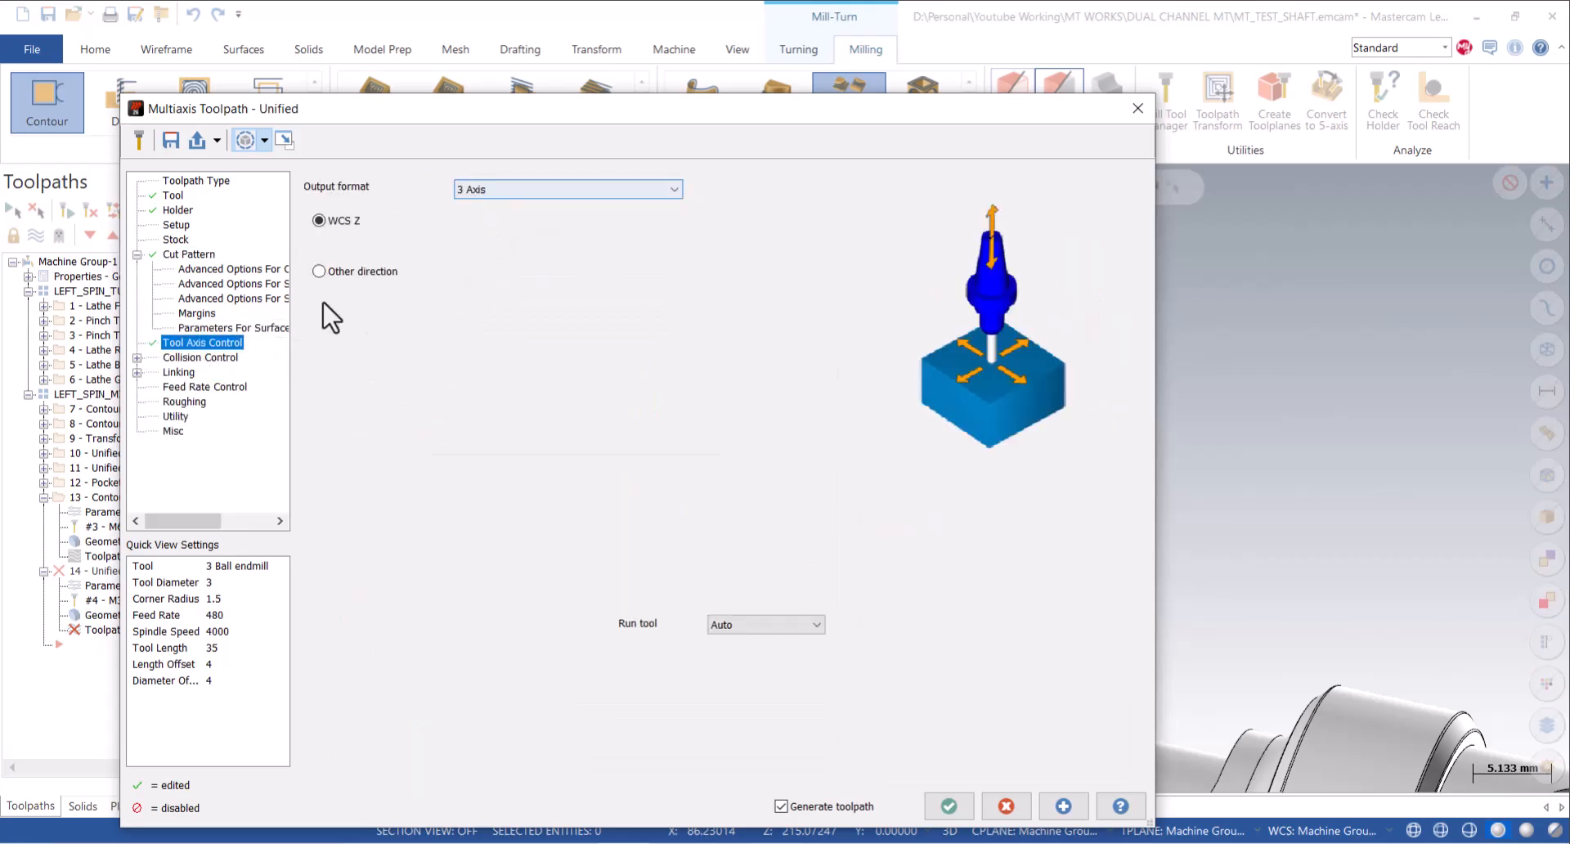
{"action": "left_click", "coordinate": [180, 360]}
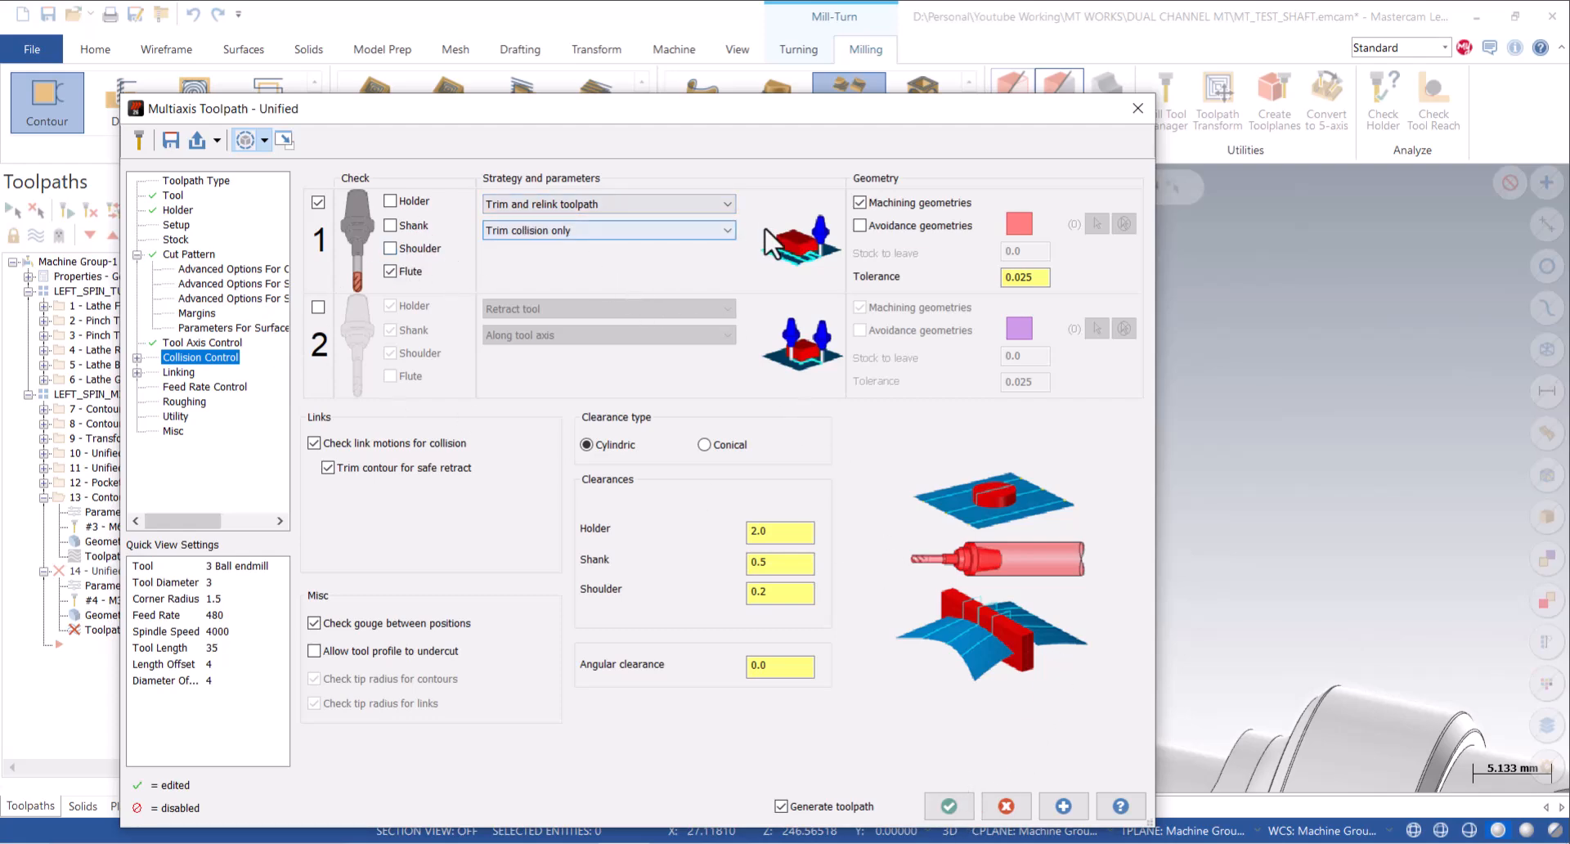
{"action": "left_click", "coordinate": [180, 377]}
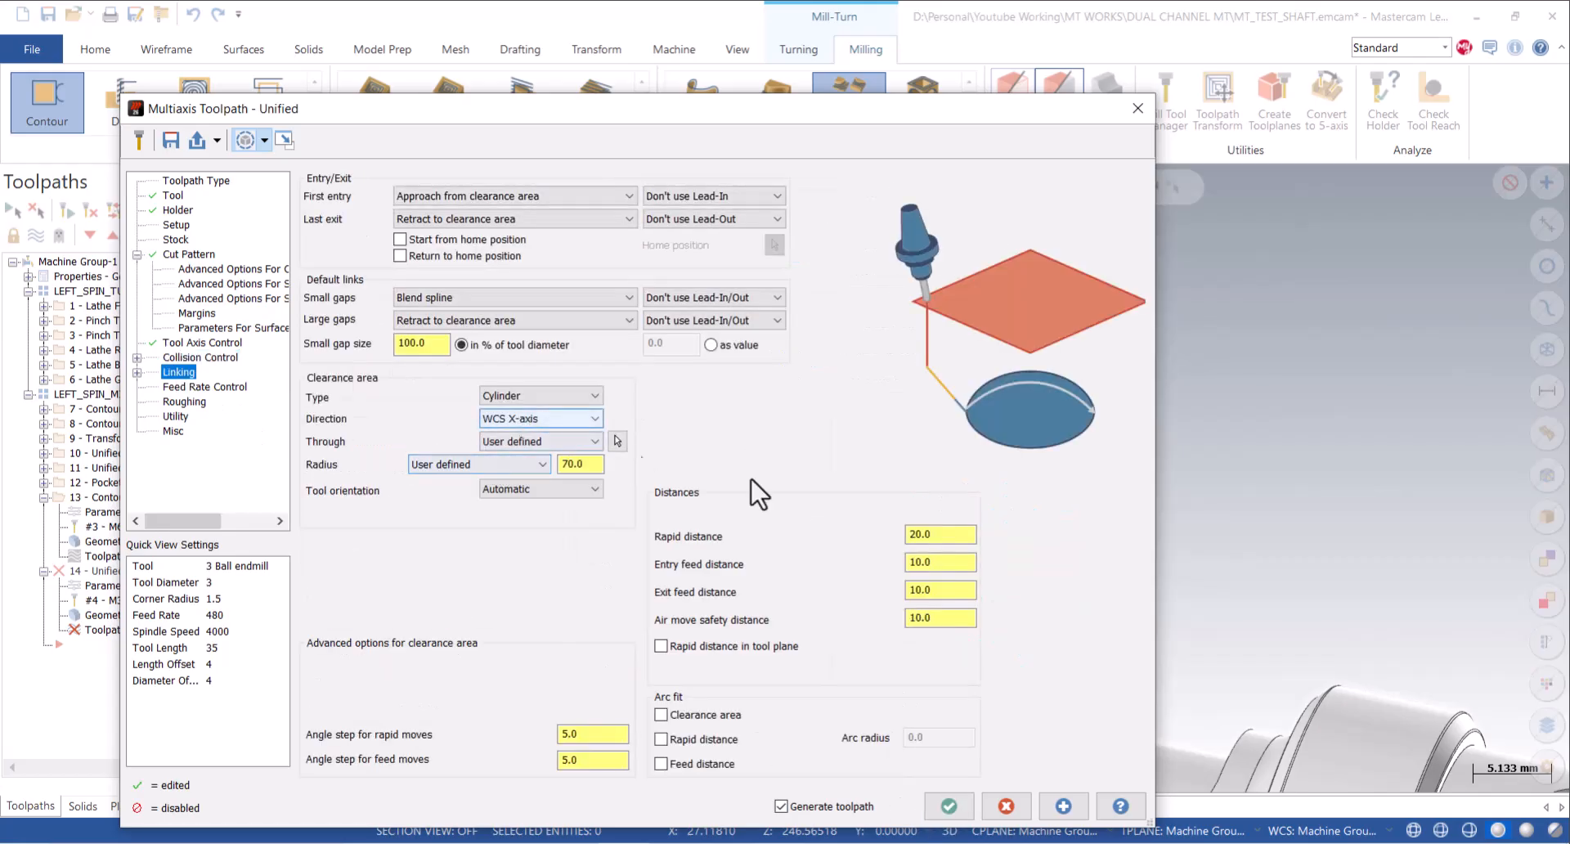
{"action": "left_click", "coordinate": [952, 809]}
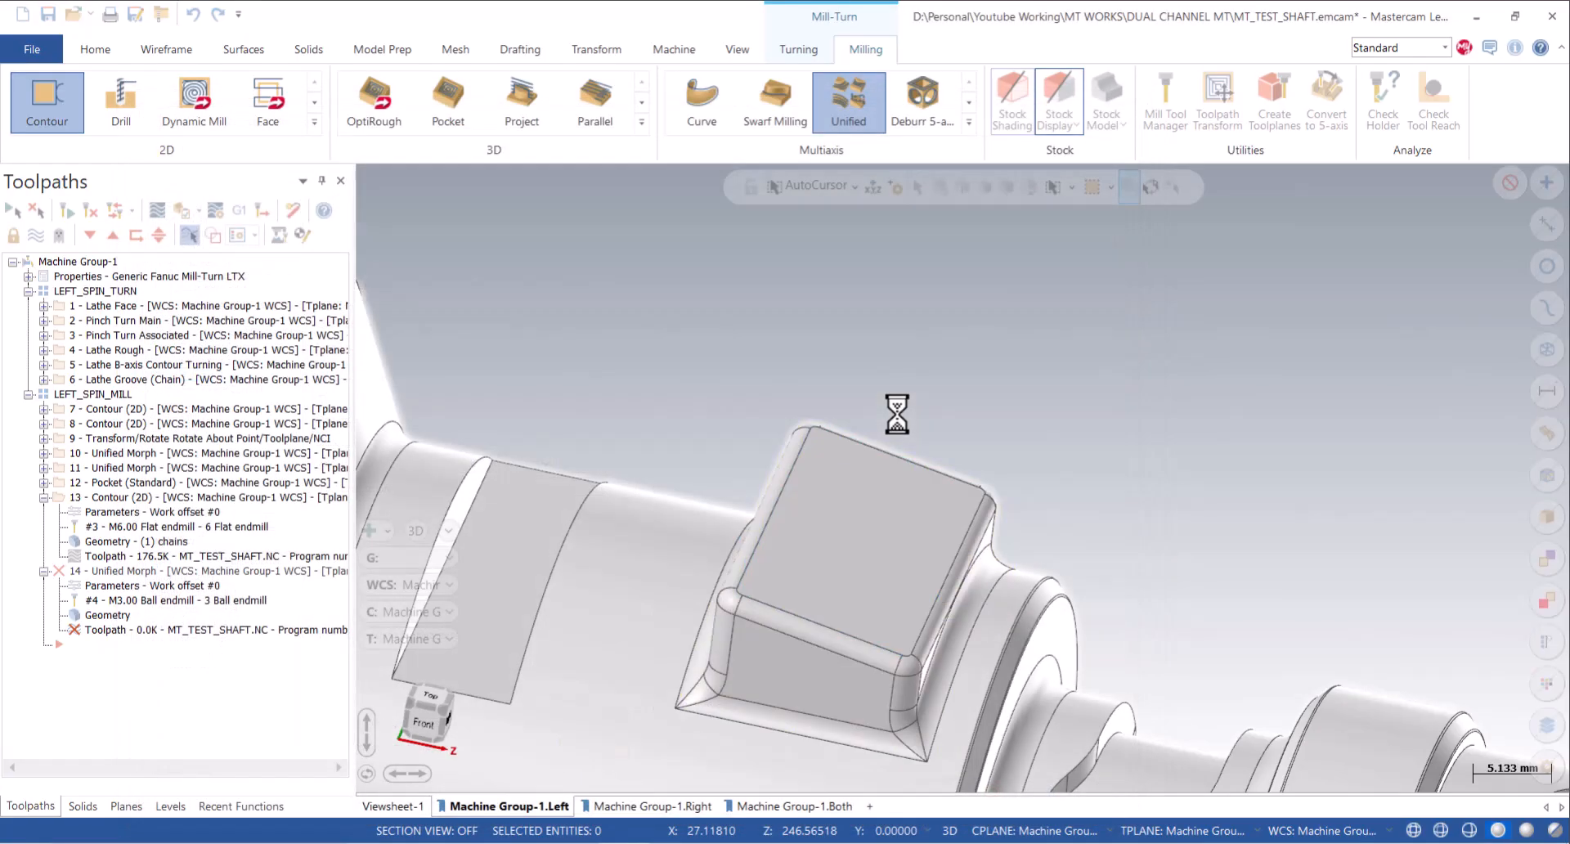
Open the Multi-Threading manager to check the toolpath calculation, and examine the boss and neighbouring shaft features.
{"action": "scroll", "coordinate": [898, 409], "scroll_direction": "down", "scroll_amount": 2}
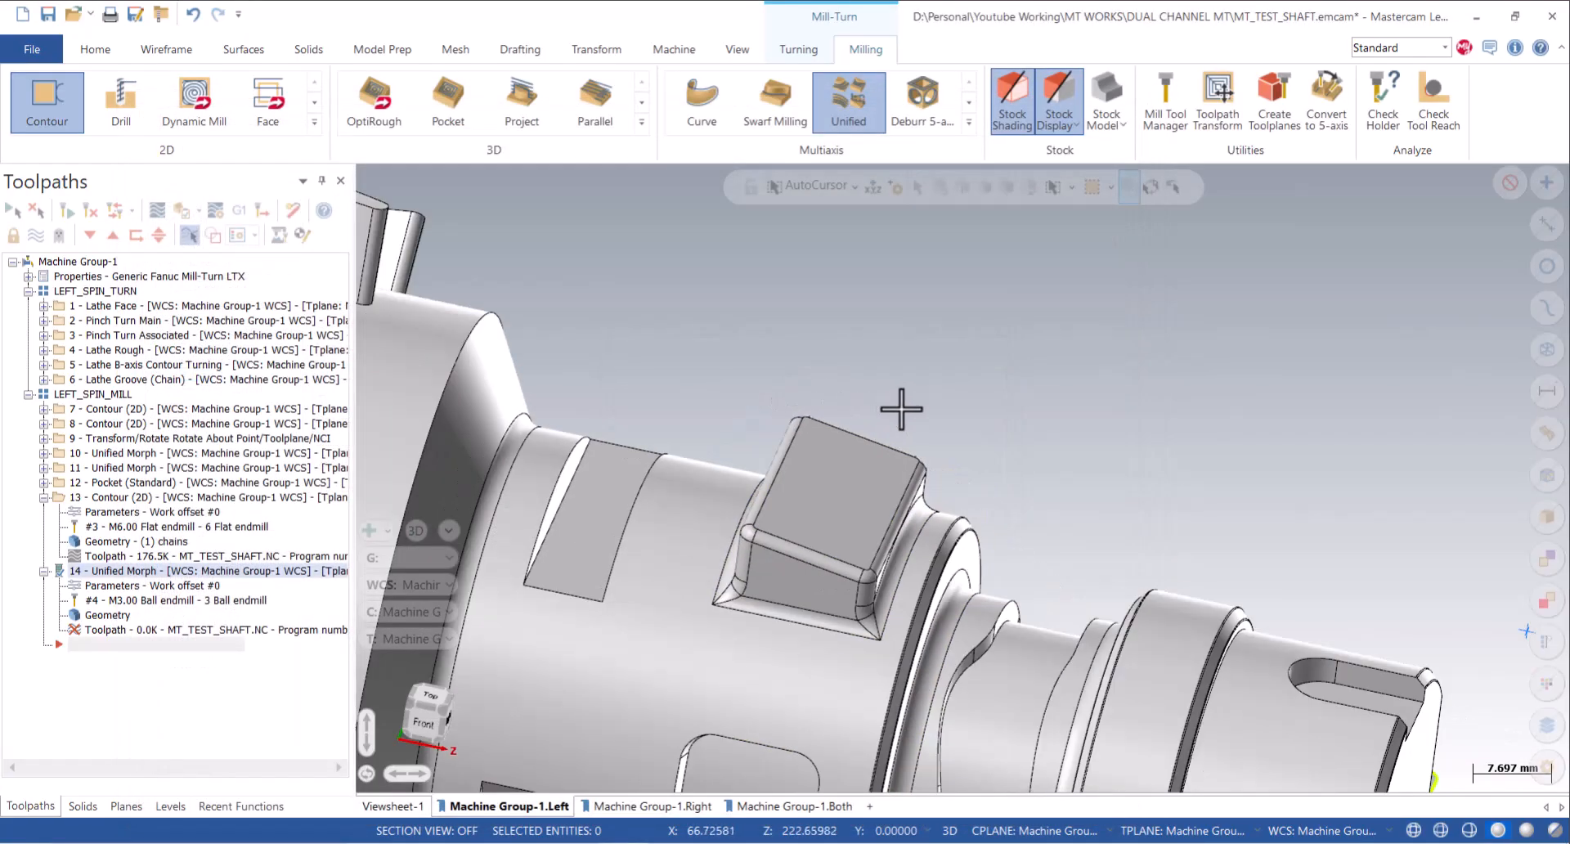
{"action": "middle_click_drag", "start_coordinate": [893, 376], "coordinate": [930, 372]}
{"action": "scroll", "coordinate": [806, 538], "scroll_direction": "down", "scroll_amount": 2}
{"action": "scroll", "coordinate": [1055, 390], "scroll_direction": "up", "scroll_amount": 1}
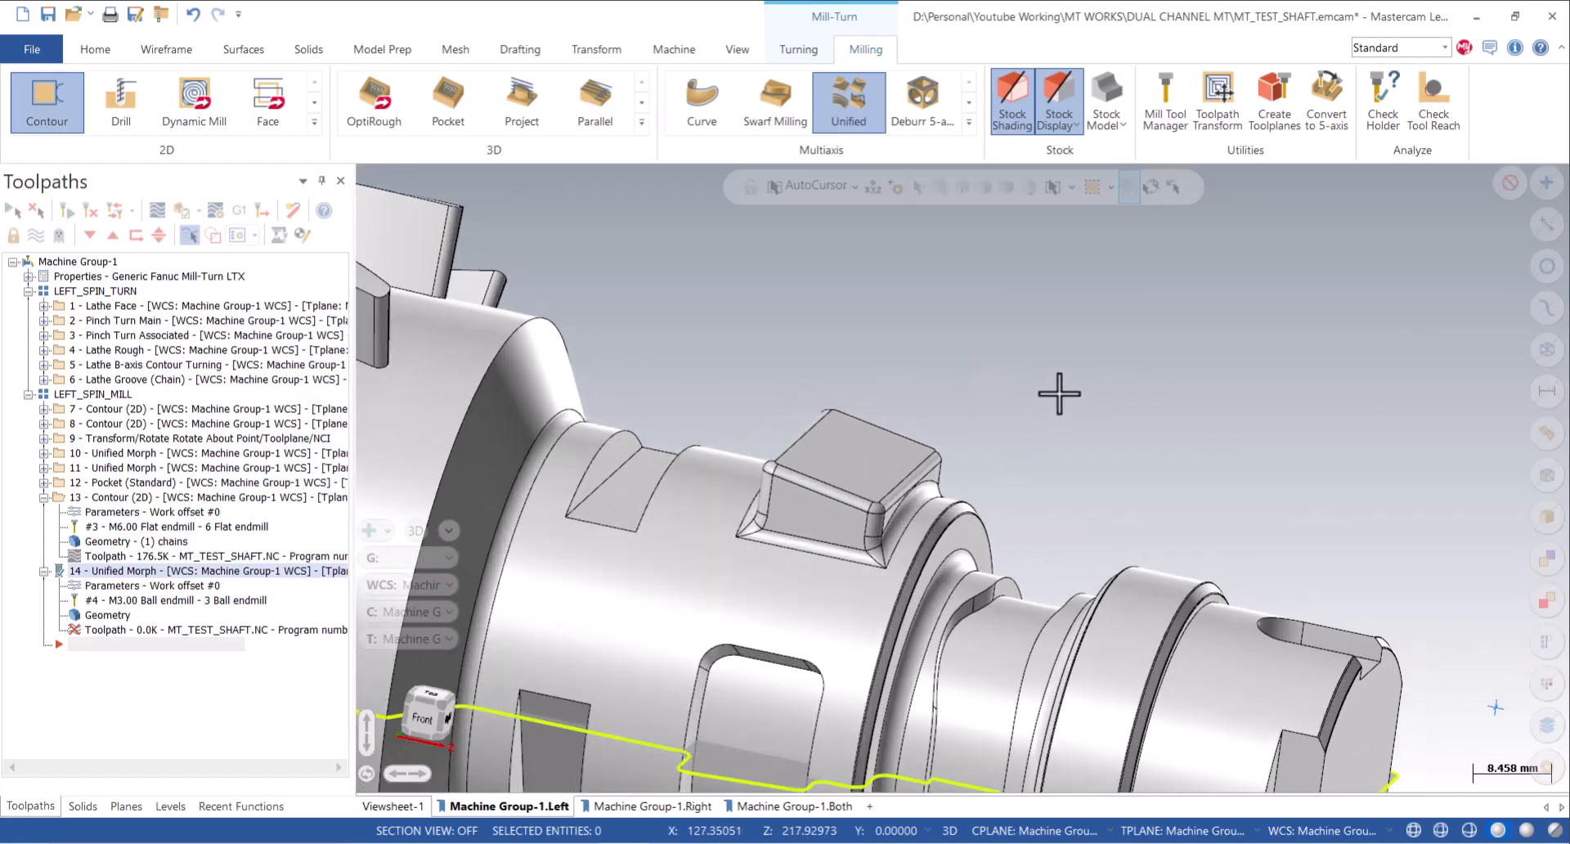
{"action": "left_click", "coordinate": [737, 51]}
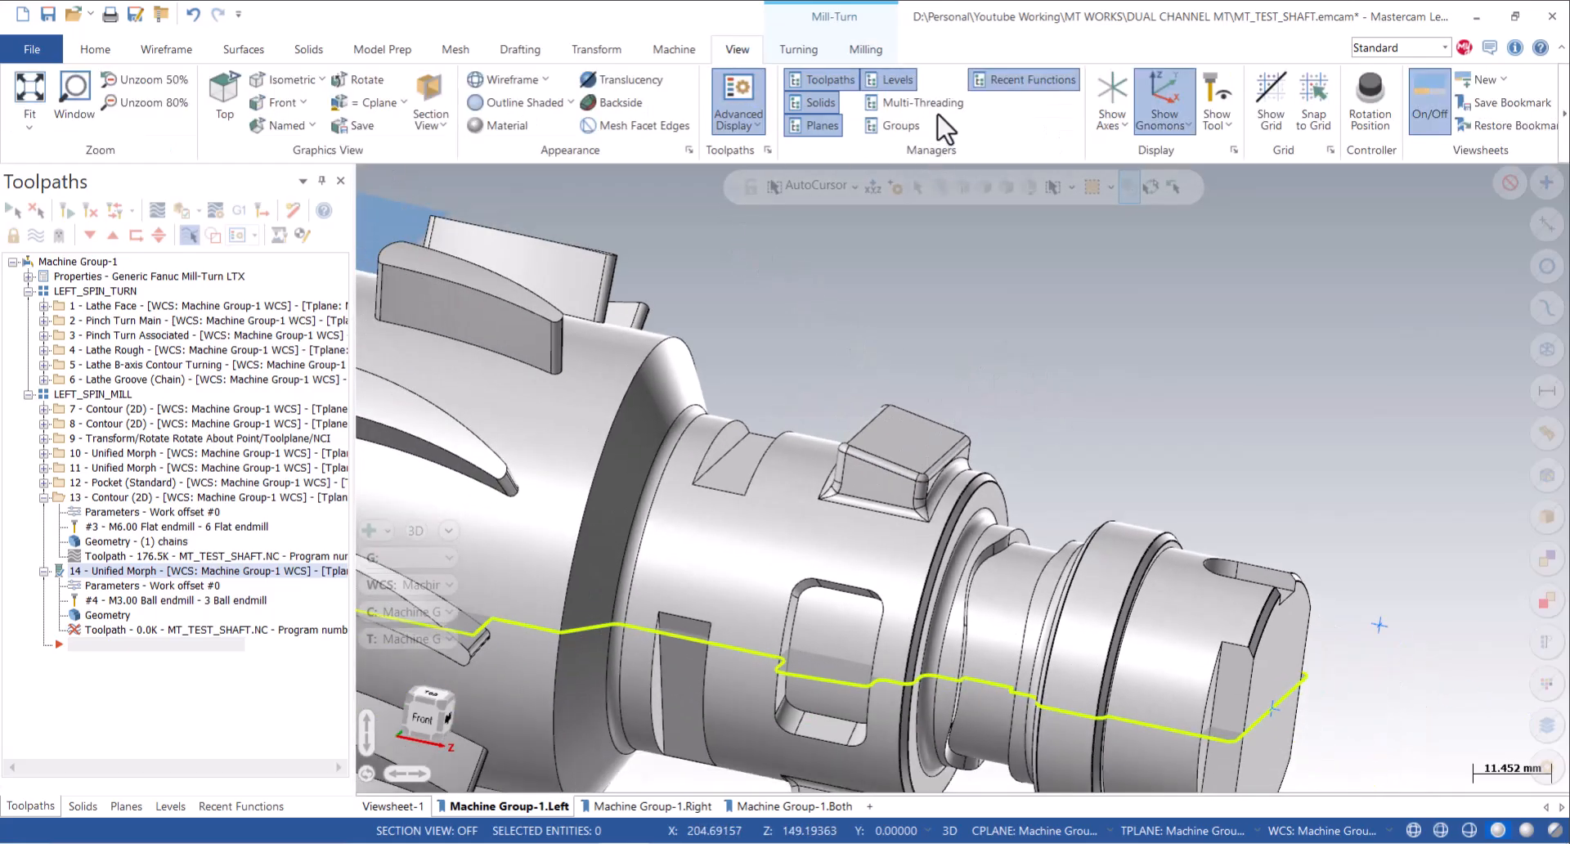
{"action": "left_click", "coordinate": [922, 102]}
{"action": "left_click", "coordinate": [1005, 417]}
{"action": "scroll", "coordinate": [927, 499], "scroll_direction": "up", "scroll_amount": 2}
{"action": "middle_click_drag", "start_coordinate": [924, 496], "coordinate": [901, 659]}
{"action": "scroll", "coordinate": [873, 467], "scroll_direction": "down", "scroll_amount": 4}
Turn off Depth cuts and Transform / Translate in the boss's Unified Morph operation and regenerate its toolpath.
{"action": "key", "text": "e"}
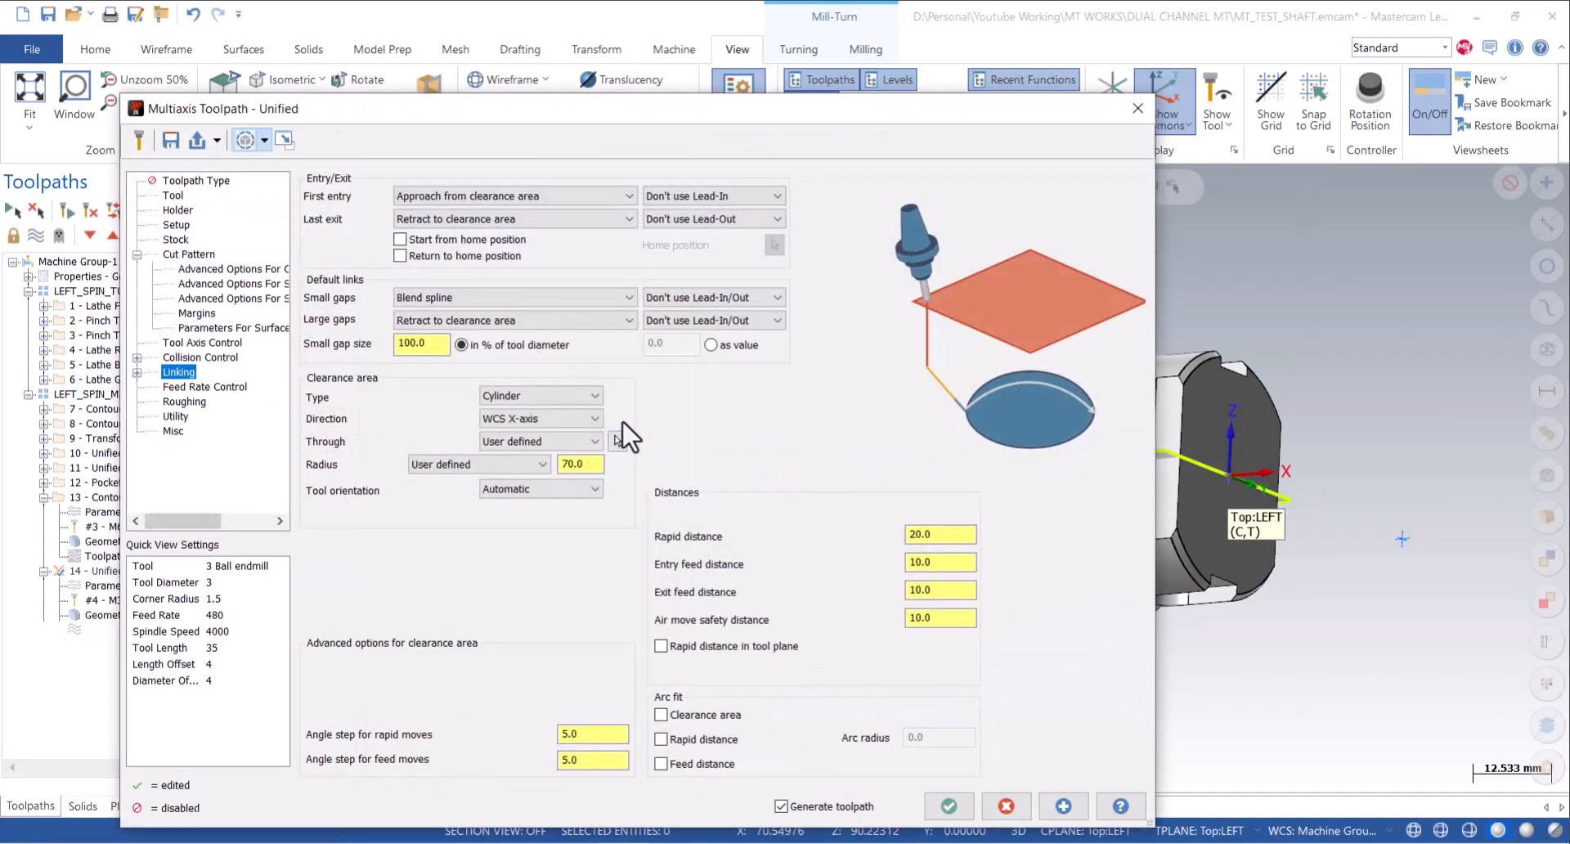
{"action": "left_click", "coordinate": [178, 402]}
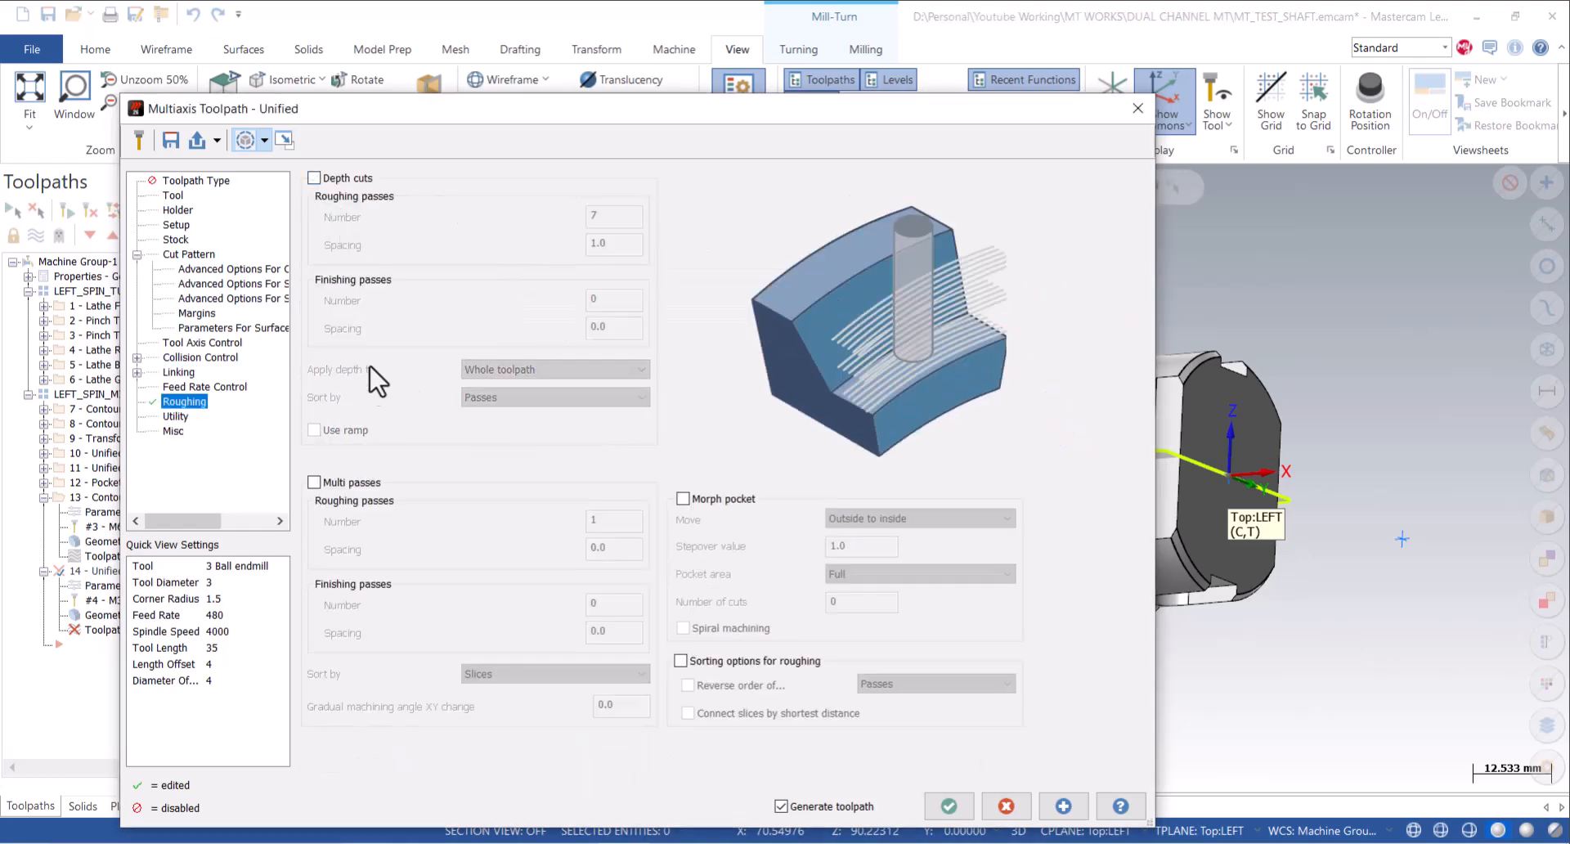
{"action": "left_click", "coordinate": [181, 416]}
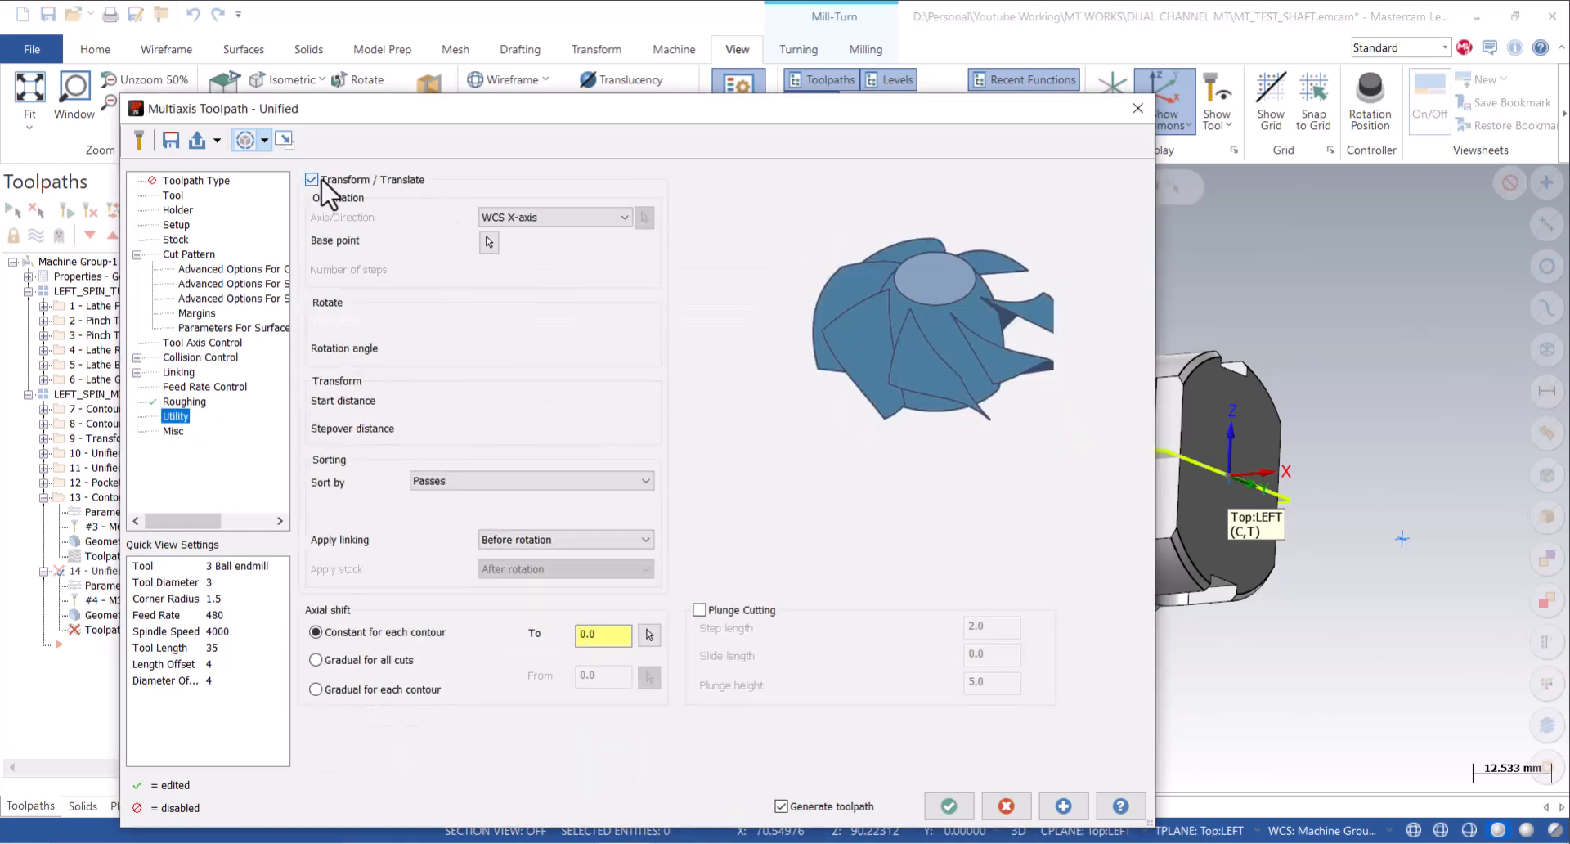
{"action": "left_click", "coordinate": [322, 181]}
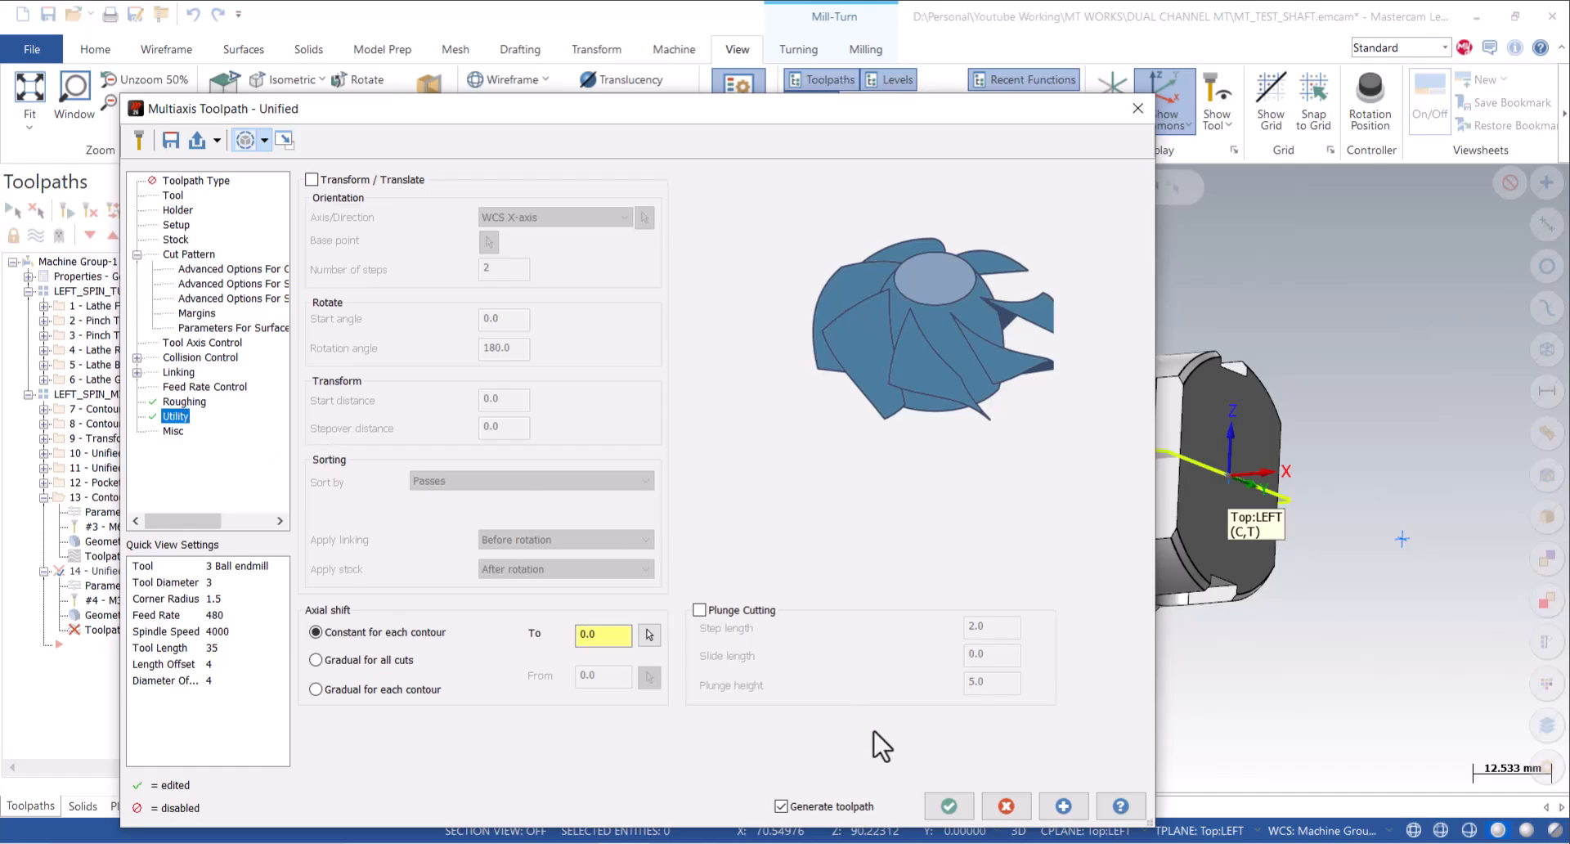
{"action": "left_click", "coordinate": [199, 258]}
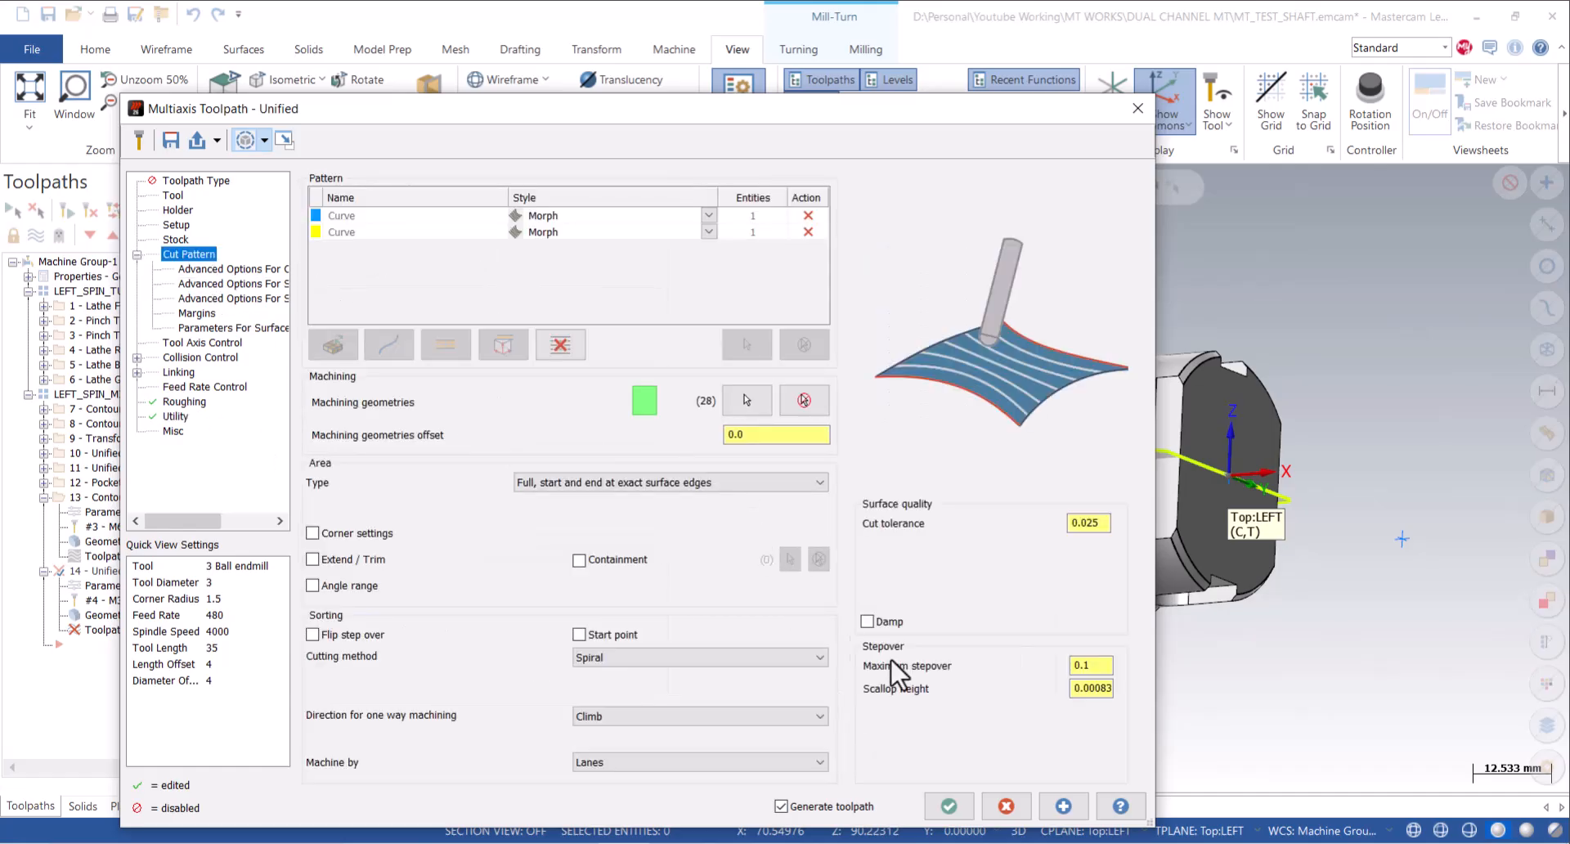
{"action": "left_click", "coordinate": [949, 808]}
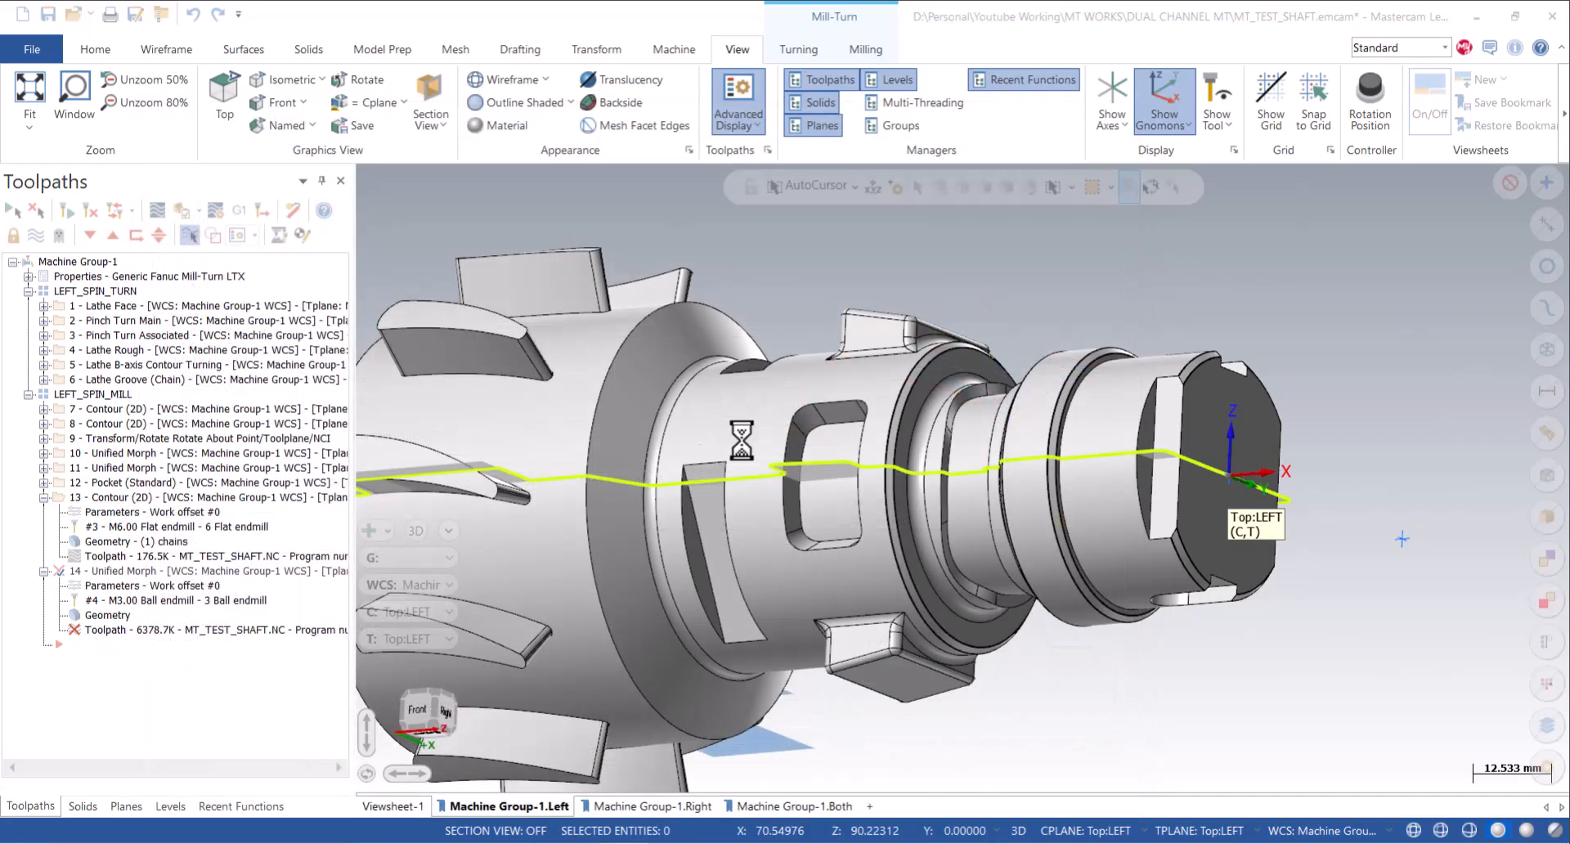
Examine the regenerated Unified Morph toolpath around the boss's walls and base from several sides.
{"action": "scroll", "coordinate": [717, 595], "scroll_direction": "down", "scroll_amount": 2}
{"action": "middle_click_drag", "start_coordinate": [865, 361], "coordinate": [876, 461]}
{"action": "scroll", "coordinate": [898, 477], "scroll_direction": "up", "scroll_amount": 3}
{"action": "scroll", "coordinate": [935, 384], "scroll_direction": "up", "scroll_amount": 3}
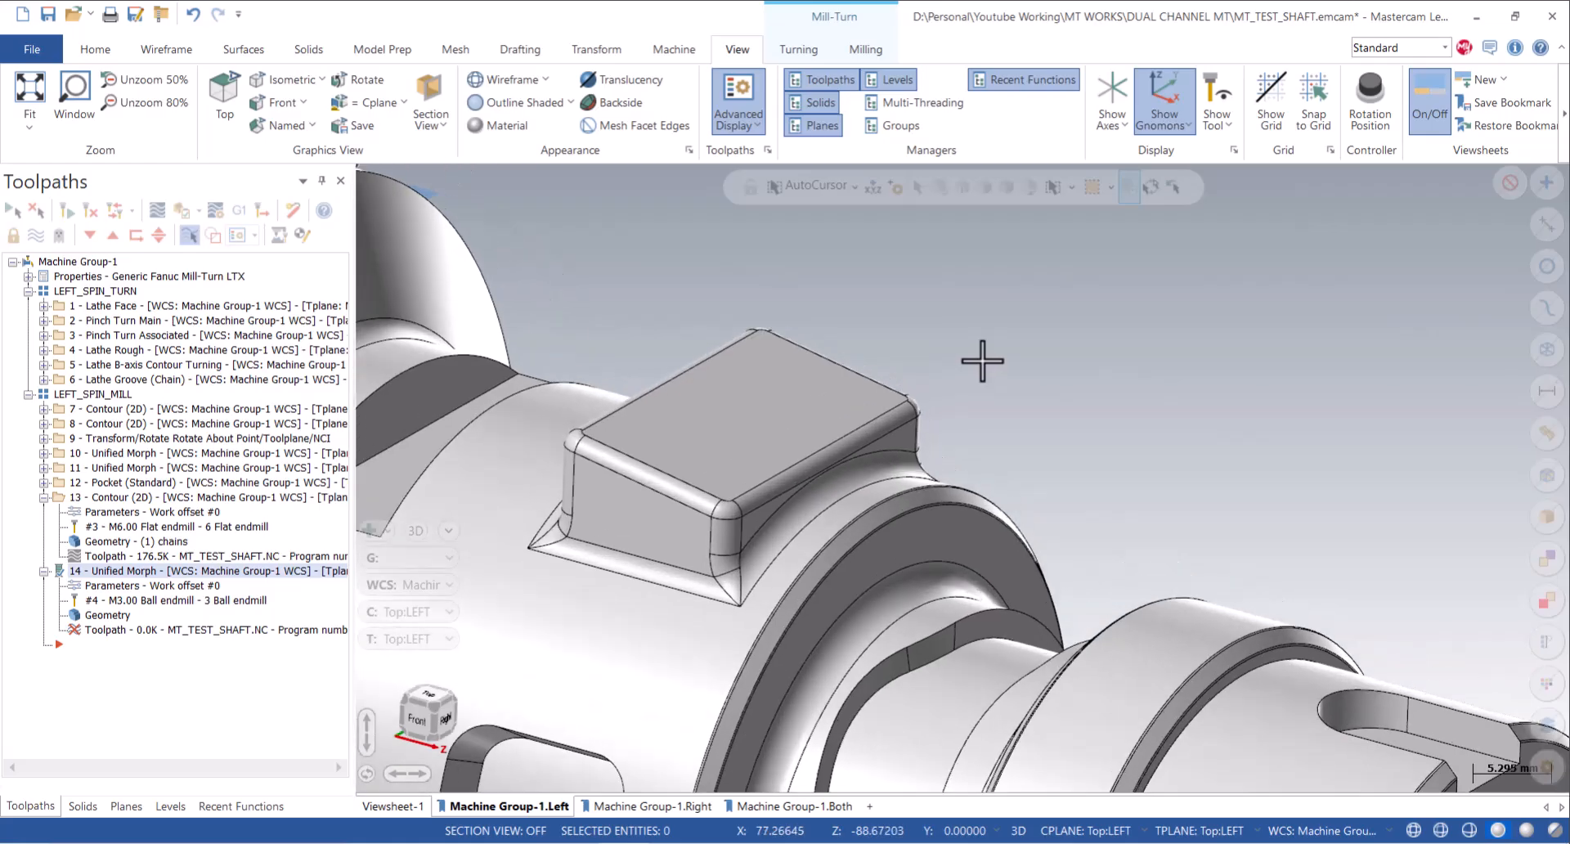
{"action": "scroll", "coordinate": [1034, 362], "scroll_direction": "up", "scroll_amount": 1}
{"action": "middle_click_drag", "start_coordinate": [804, 427], "coordinate": [1027, 452]}
{"action": "scroll", "coordinate": [638, 489], "scroll_direction": "up", "scroll_amount": 2}
{"action": "scroll", "coordinate": [761, 489], "scroll_direction": "up", "scroll_amount": 3}
{"action": "mouse_move", "coordinate": [762, 488]}
{"action": "middle_mouse_down"}
{"action": "mouse_move", "coordinate": [873, 499]}
{"action": "mouse_move", "coordinate": [771, 487]}
{"action": "middle_mouse_up"}
{"action": "scroll", "coordinate": [771, 486], "scroll_direction": "down", "scroll_amount": 5}
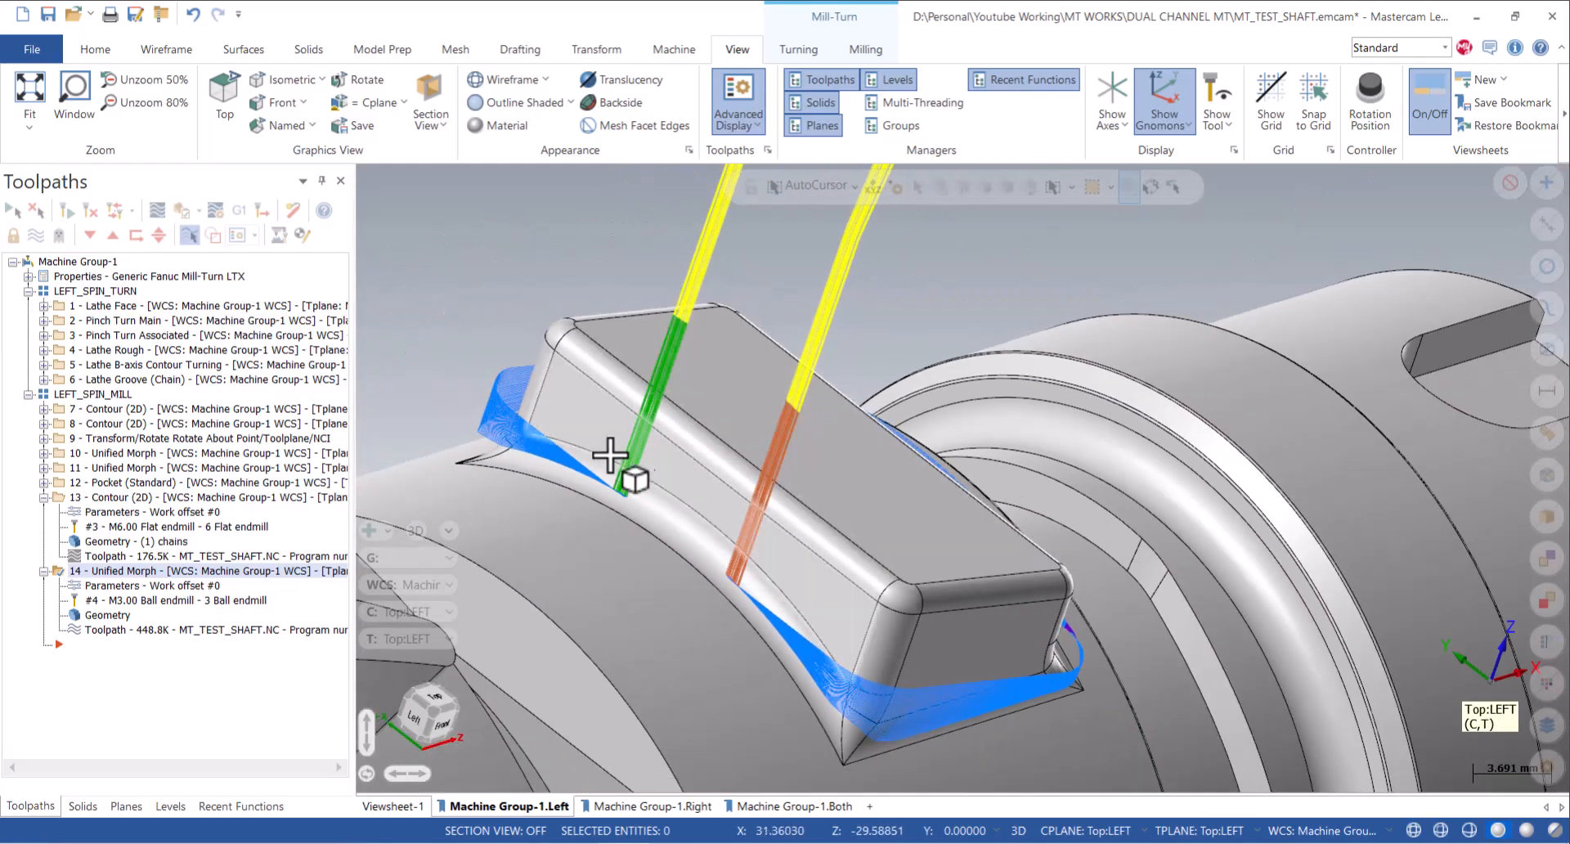
Analyze the Unified Morph toolpath around the boss's base fillet with the shaded tool displayed.
{"action": "scroll", "coordinate": [705, 477], "scroll_direction": "up", "scroll_amount": 4}
{"action": "scroll", "coordinate": [705, 478], "scroll_direction": "up", "scroll_amount": 1}
{"action": "left_click", "coordinate": [95, 49]}
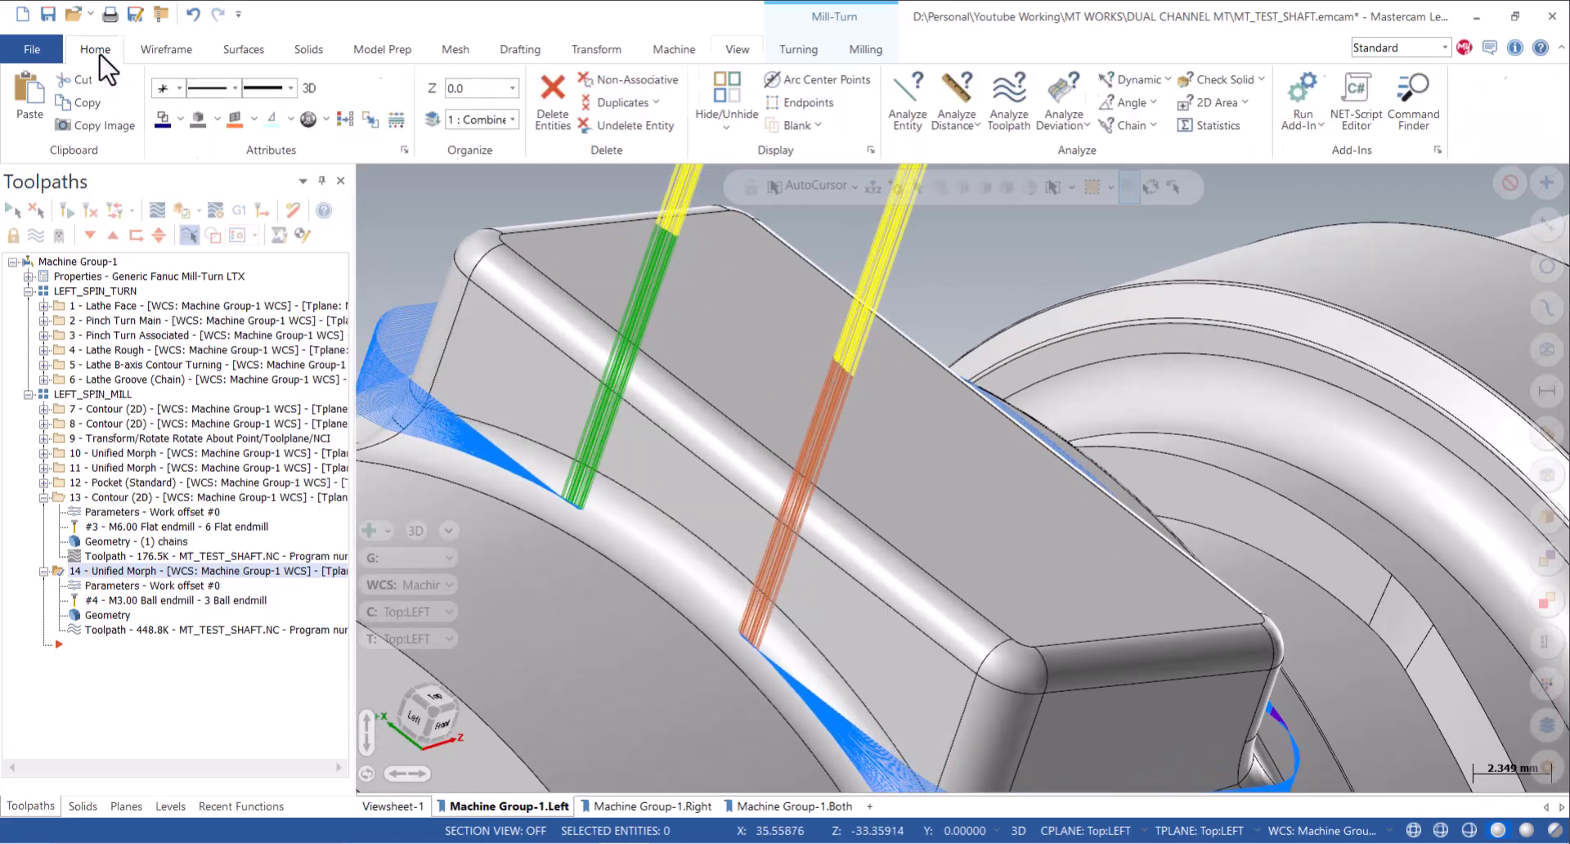
{"action": "left_click", "coordinate": [1014, 107]}
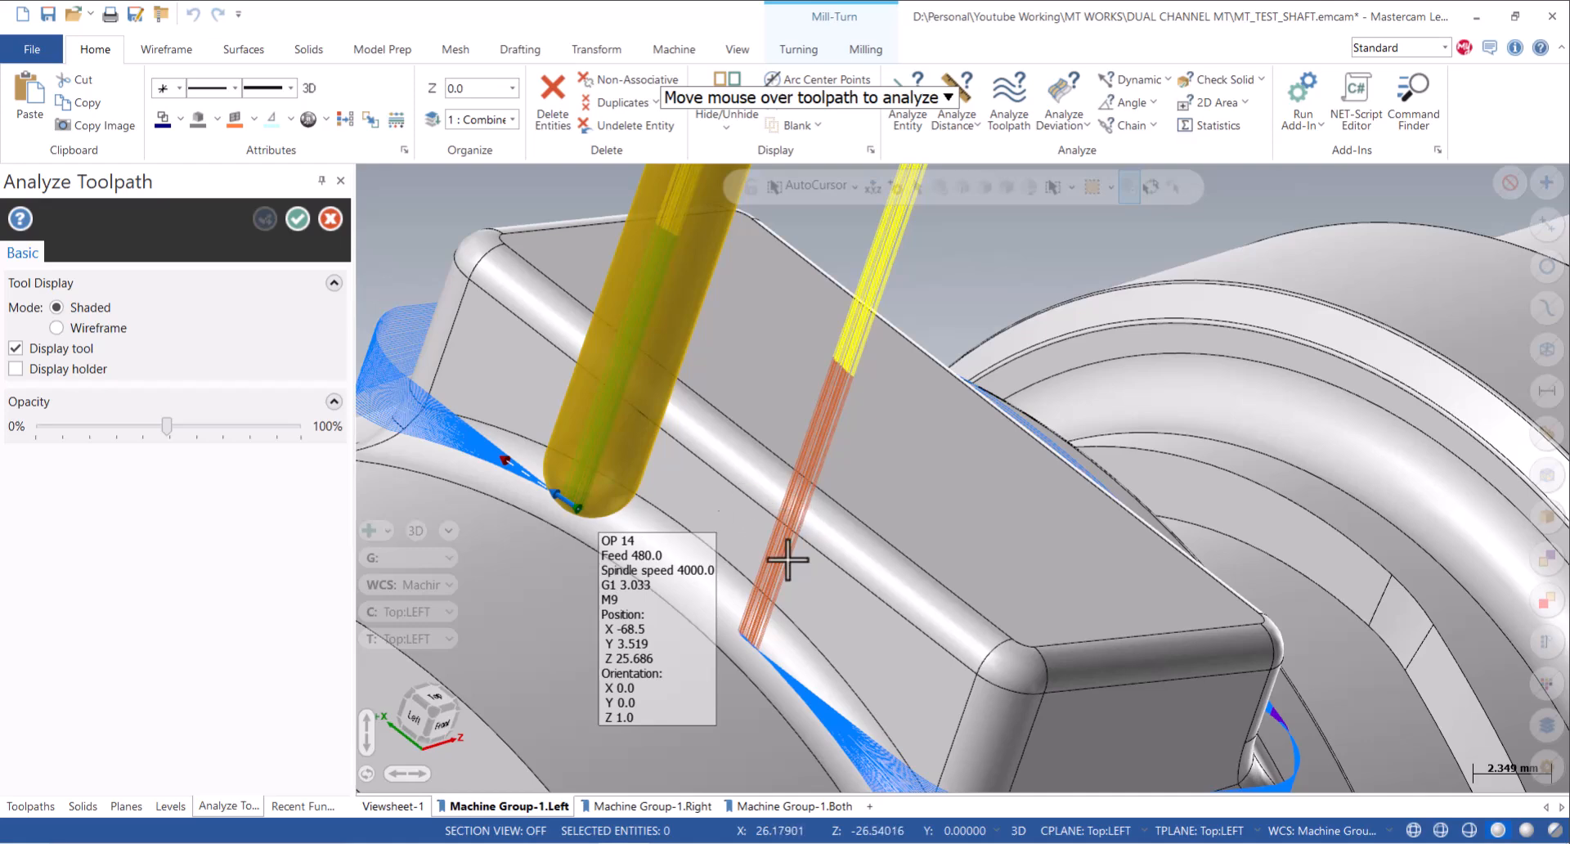
{"action": "left_click", "coordinate": [298, 219]}
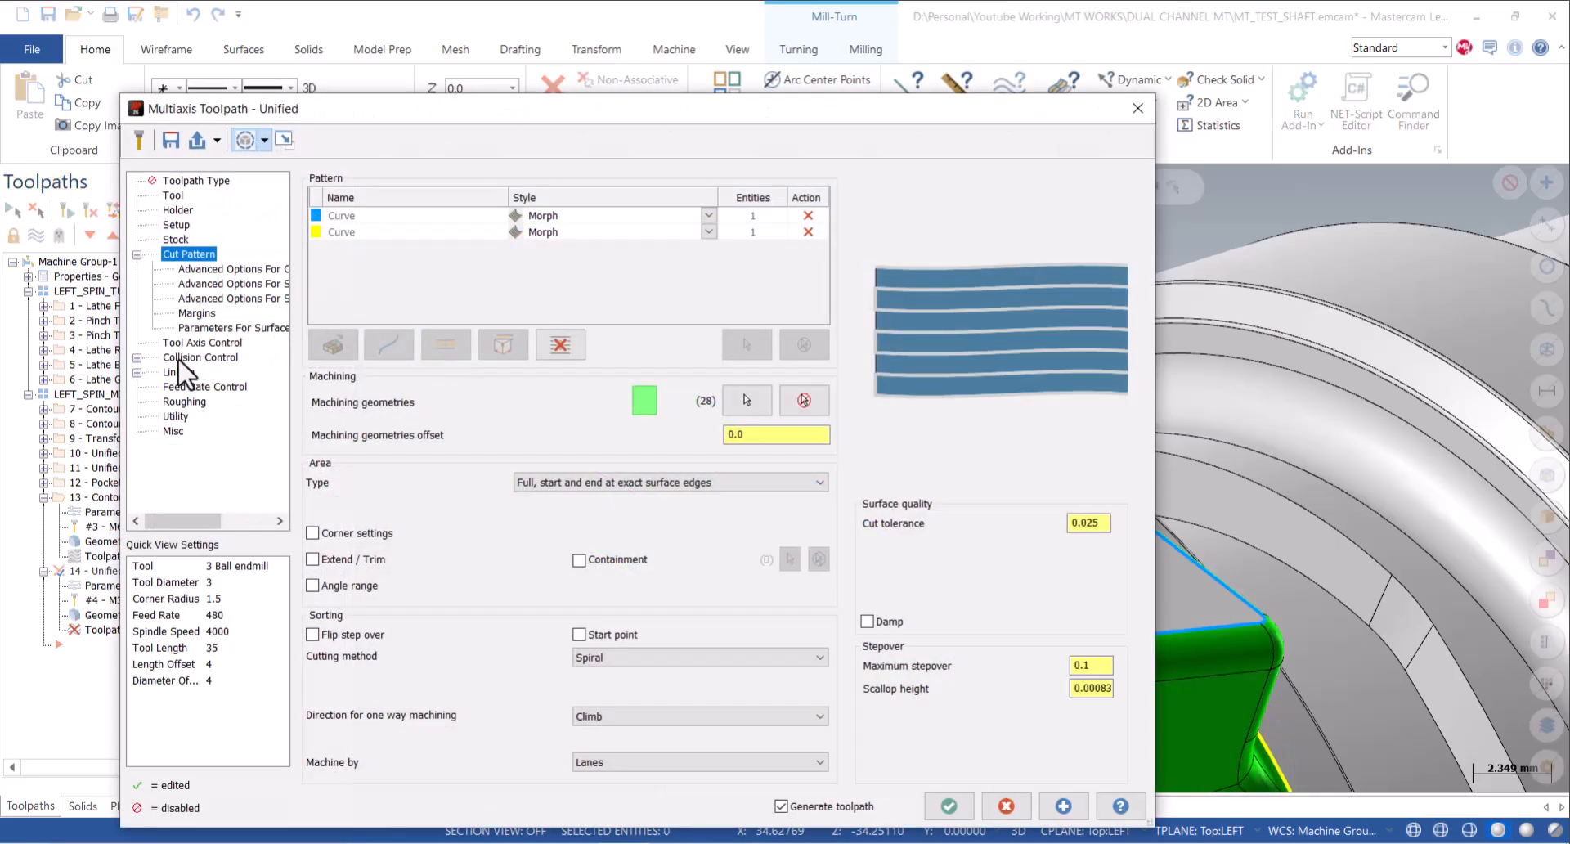
Turn off the first collision check in the boss's Unified Morph operation and regenerate the toolpath.
{"action": "left_click", "coordinate": [179, 361]}
{"action": "left_click", "coordinate": [319, 203]}
{"action": "left_click", "coordinate": [948, 806]}
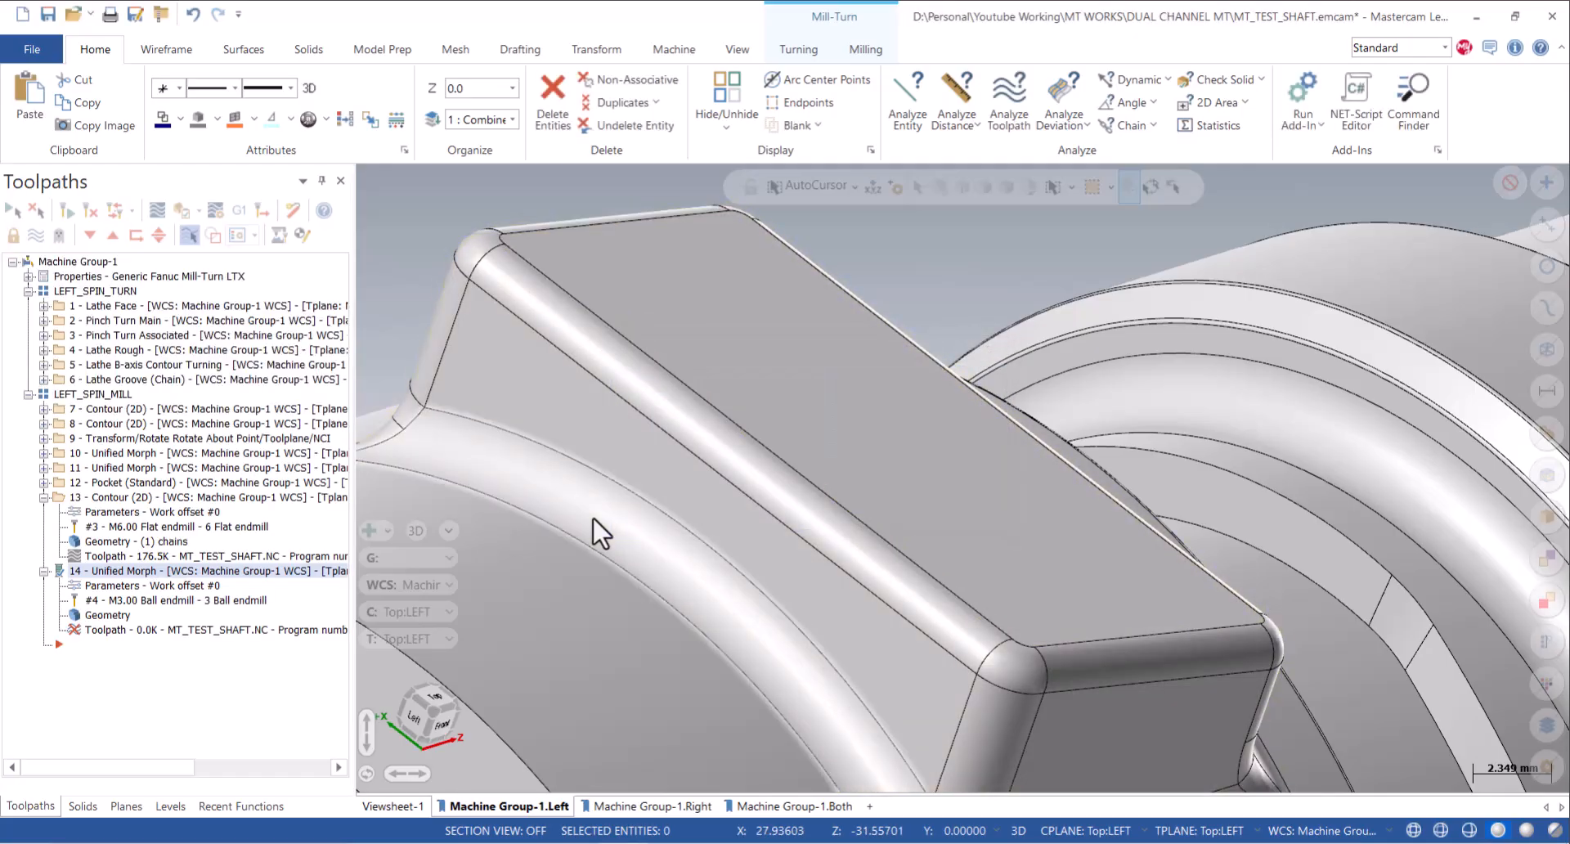
{"action": "middle_click_drag", "start_coordinate": [747, 474], "coordinate": [524, 509]}
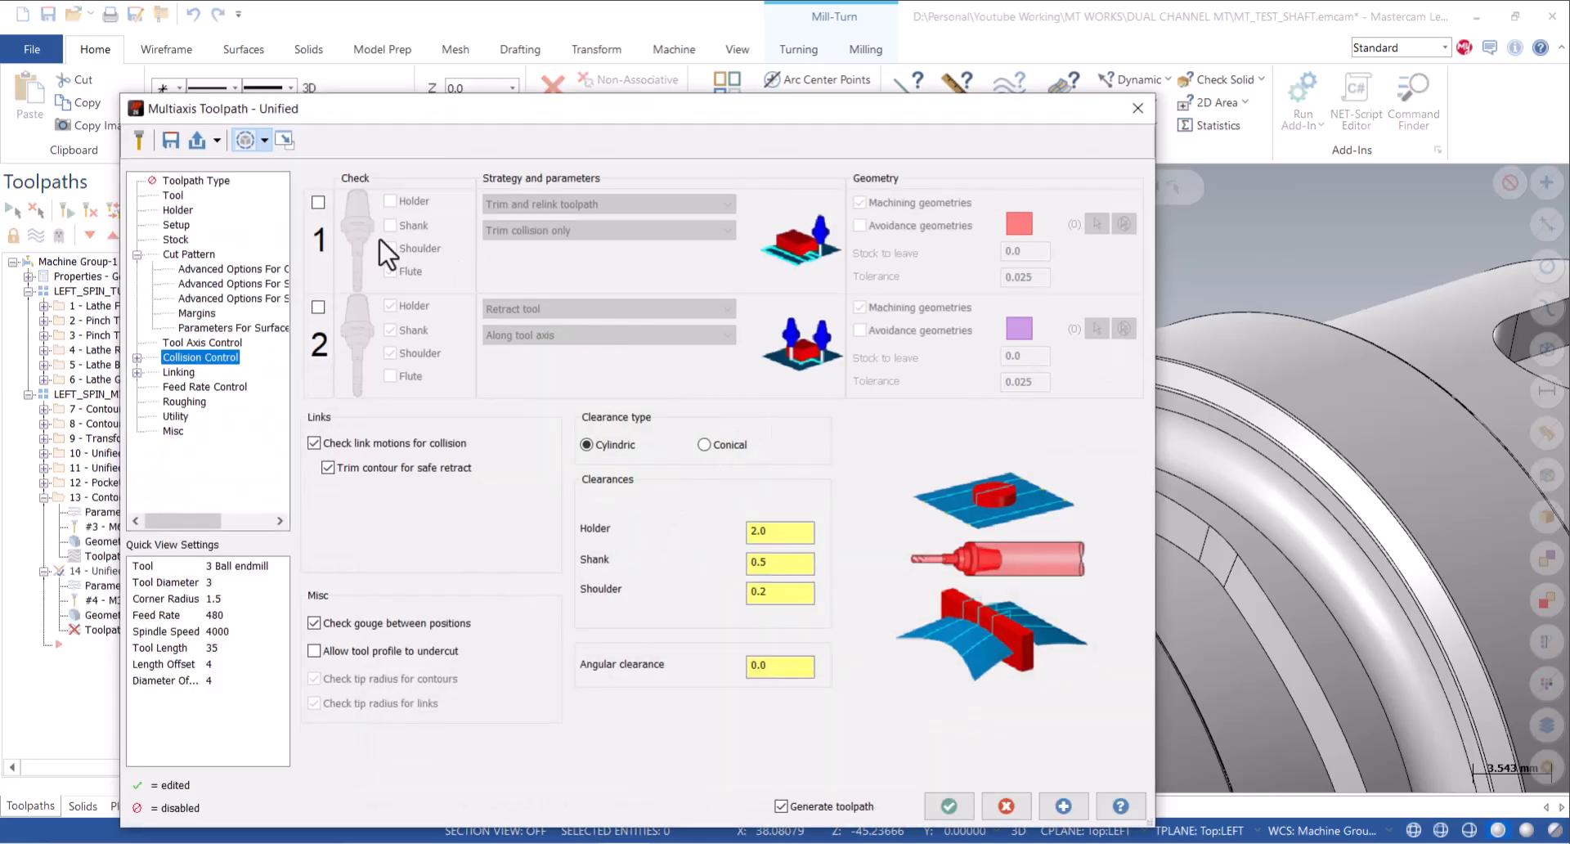
Reselect the second Morph curve as the outer edge loop around the boss's base fillet and inspect the selected machining geometry.
{"action": "left_click", "coordinate": [182, 257]}
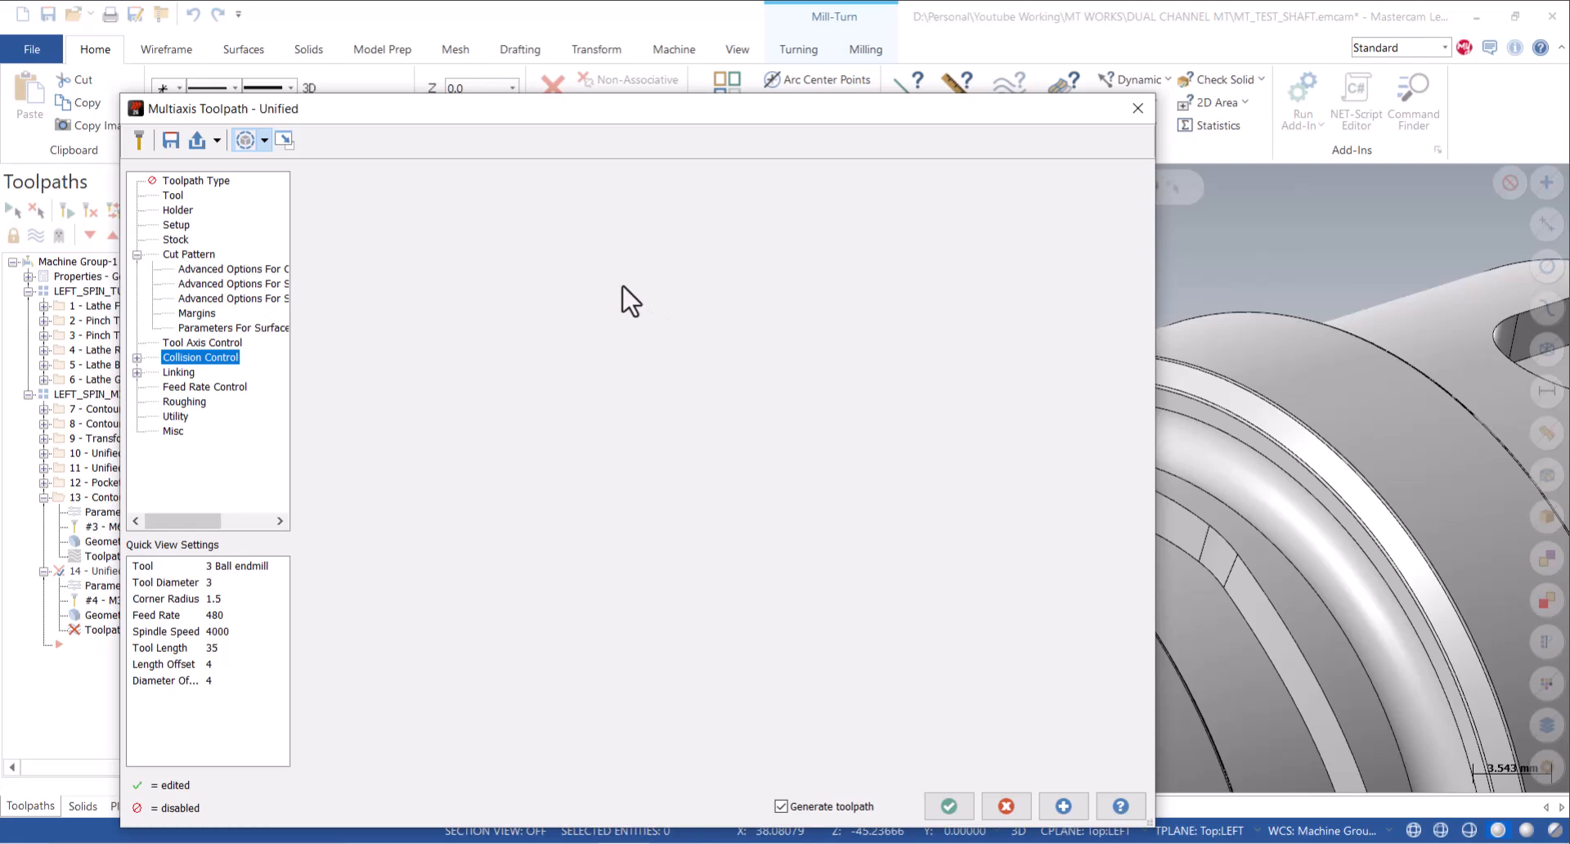
{"action": "left_click", "coordinate": [488, 234]}
{"action": "left_click", "coordinate": [791, 347]}
{"action": "left_click", "coordinate": [734, 343]}
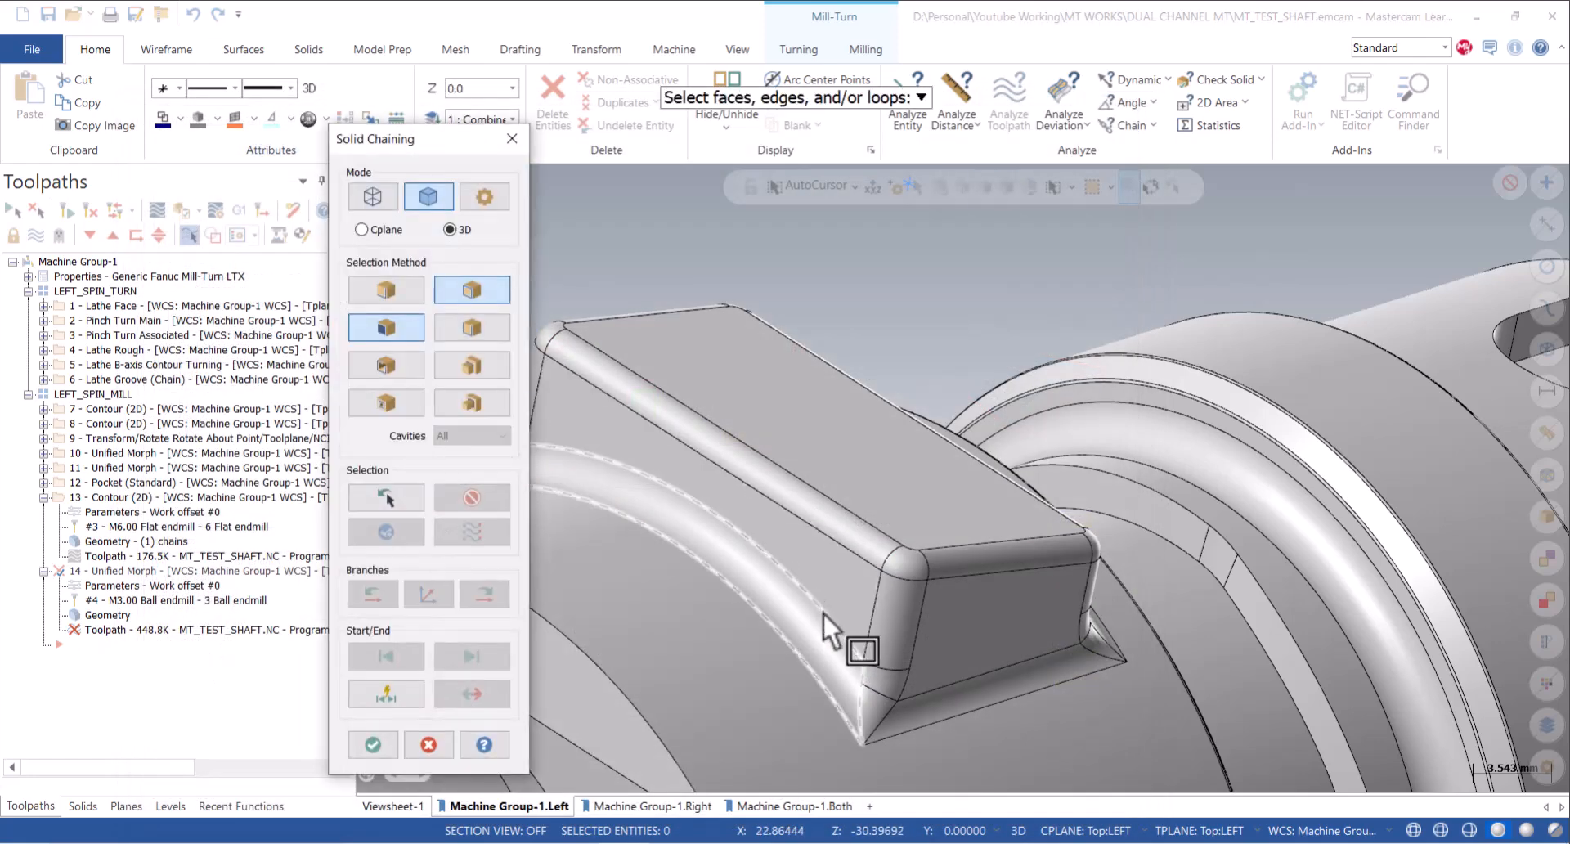
{"action": "scroll", "coordinate": [1042, 582], "scroll_direction": "down", "scroll_amount": 2}
{"action": "scroll", "coordinate": [981, 579], "scroll_direction": "up", "scroll_amount": 2}
{"action": "middle_click_drag", "start_coordinate": [913, 574], "coordinate": [824, 553]}
{"action": "left_click", "coordinate": [762, 512]}
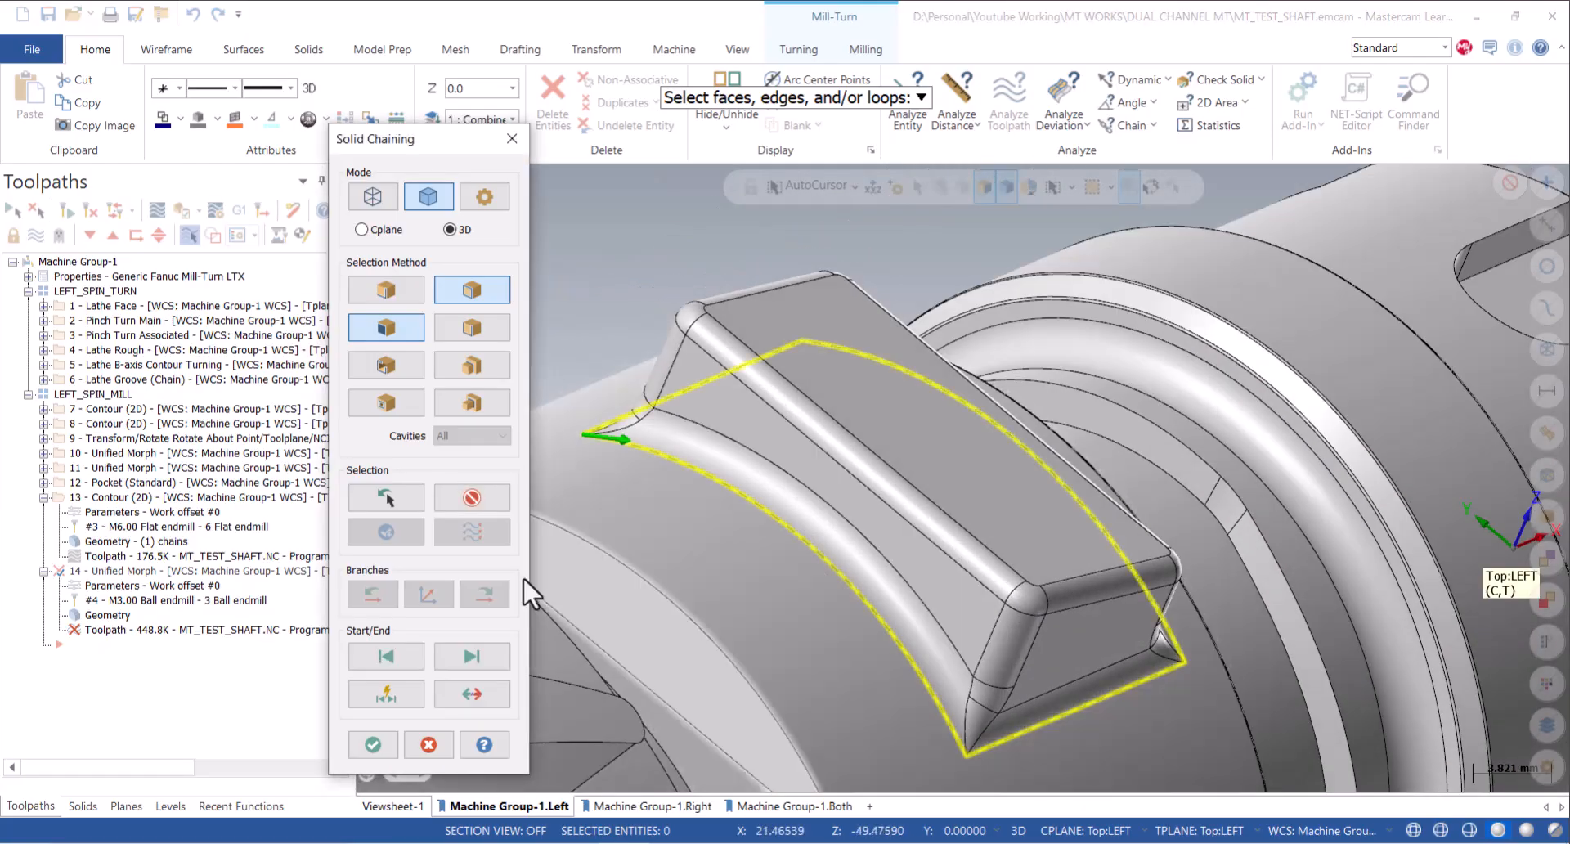
{"action": "left_click", "coordinate": [372, 745]}
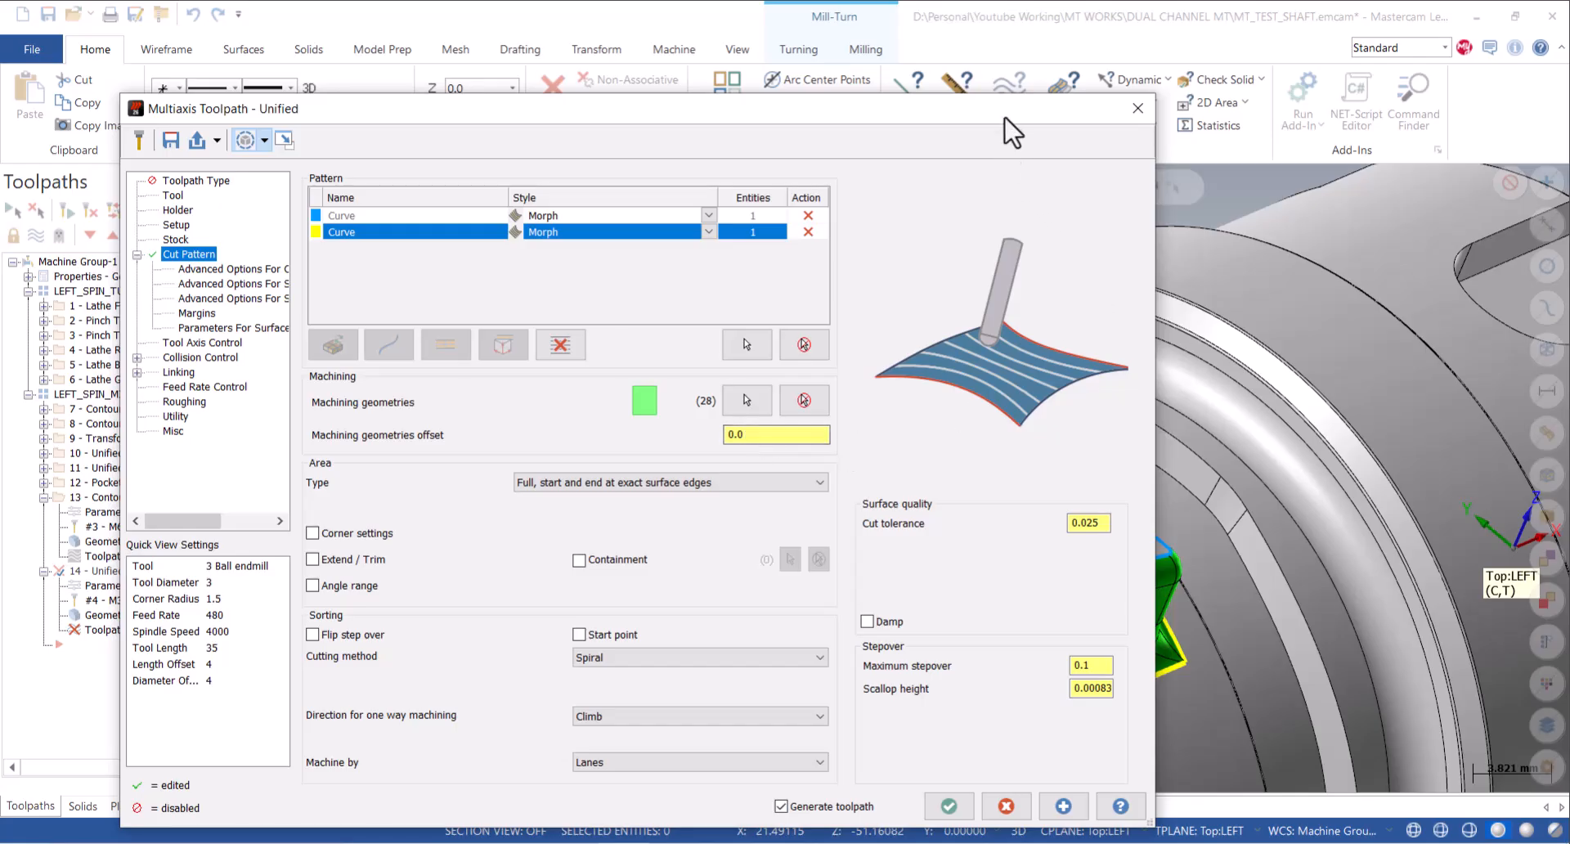
{"action": "left_click_drag", "start_coordinate": [1006, 115], "coordinate": [240, 221]}
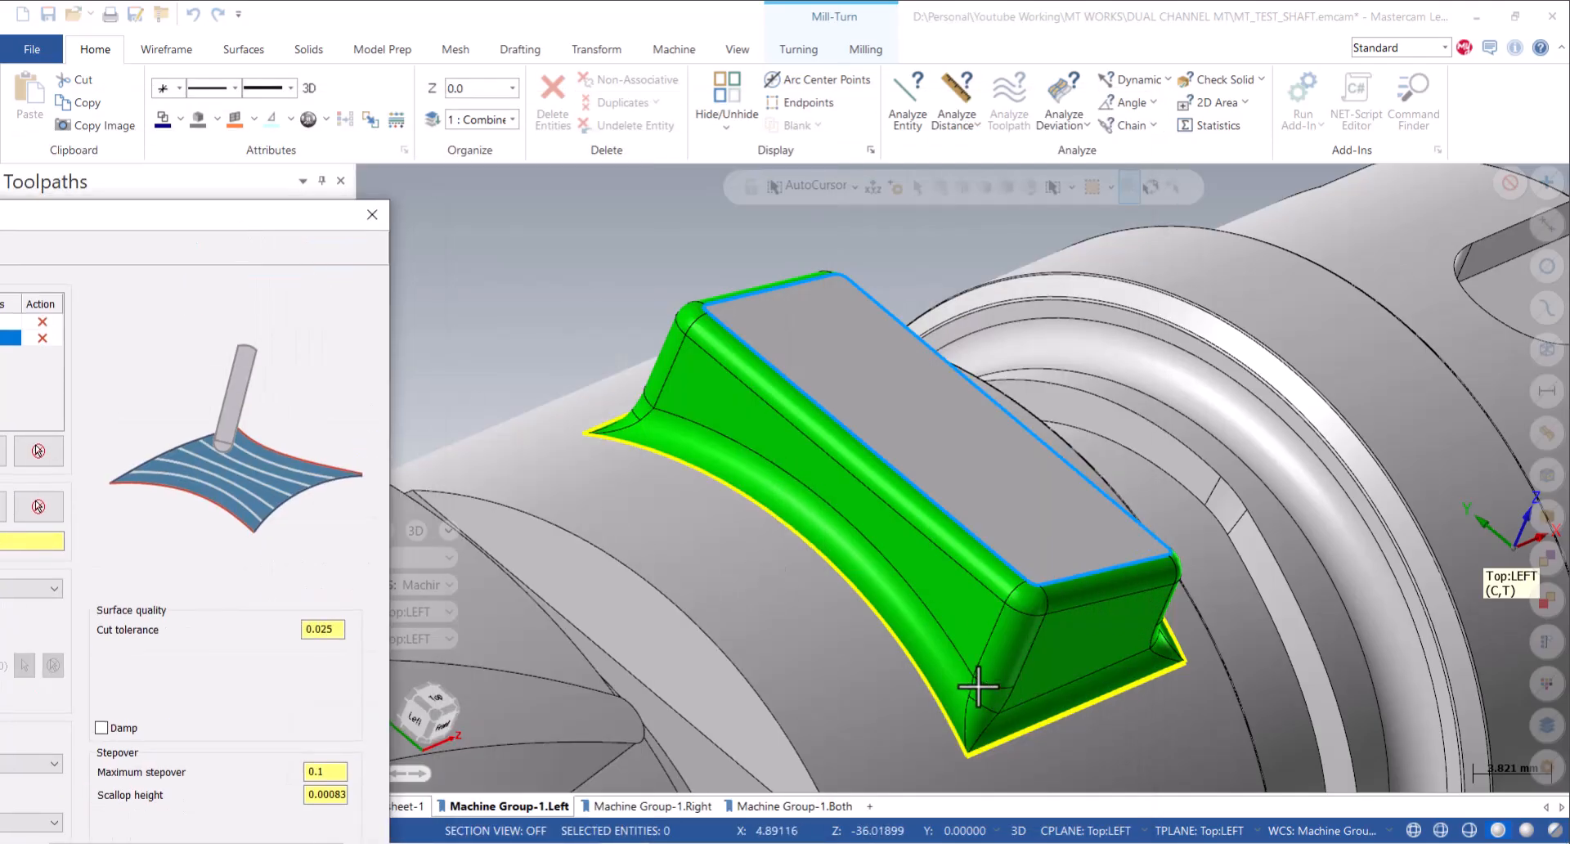
{"action": "middle_click_drag", "start_coordinate": [1150, 661], "coordinate": [555, 503]}
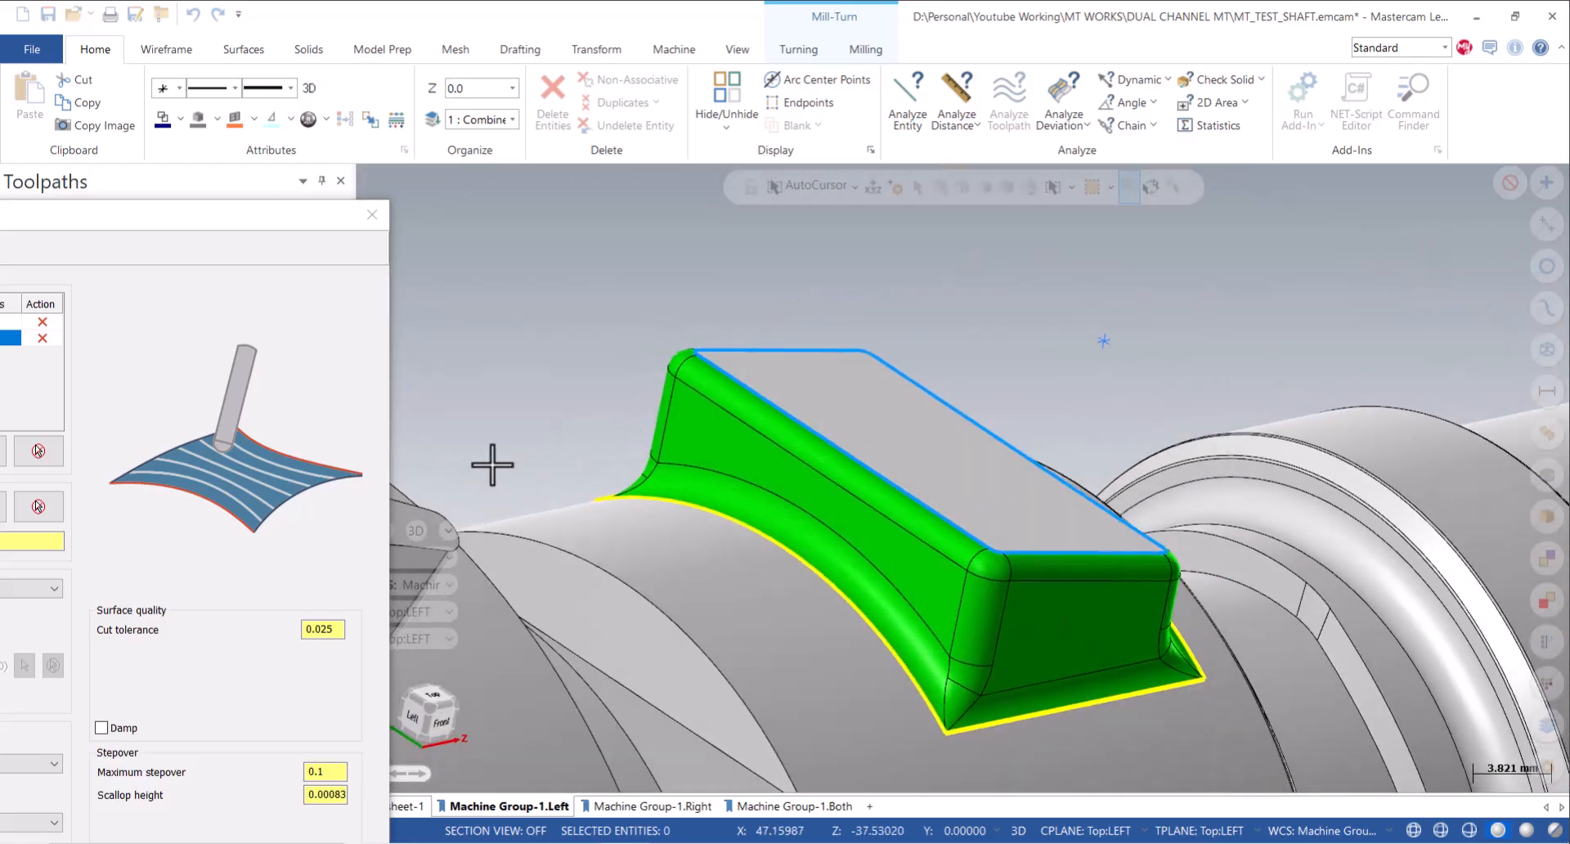
{"action": "left_click_drag", "start_coordinate": [256, 225], "coordinate": [949, 31]}
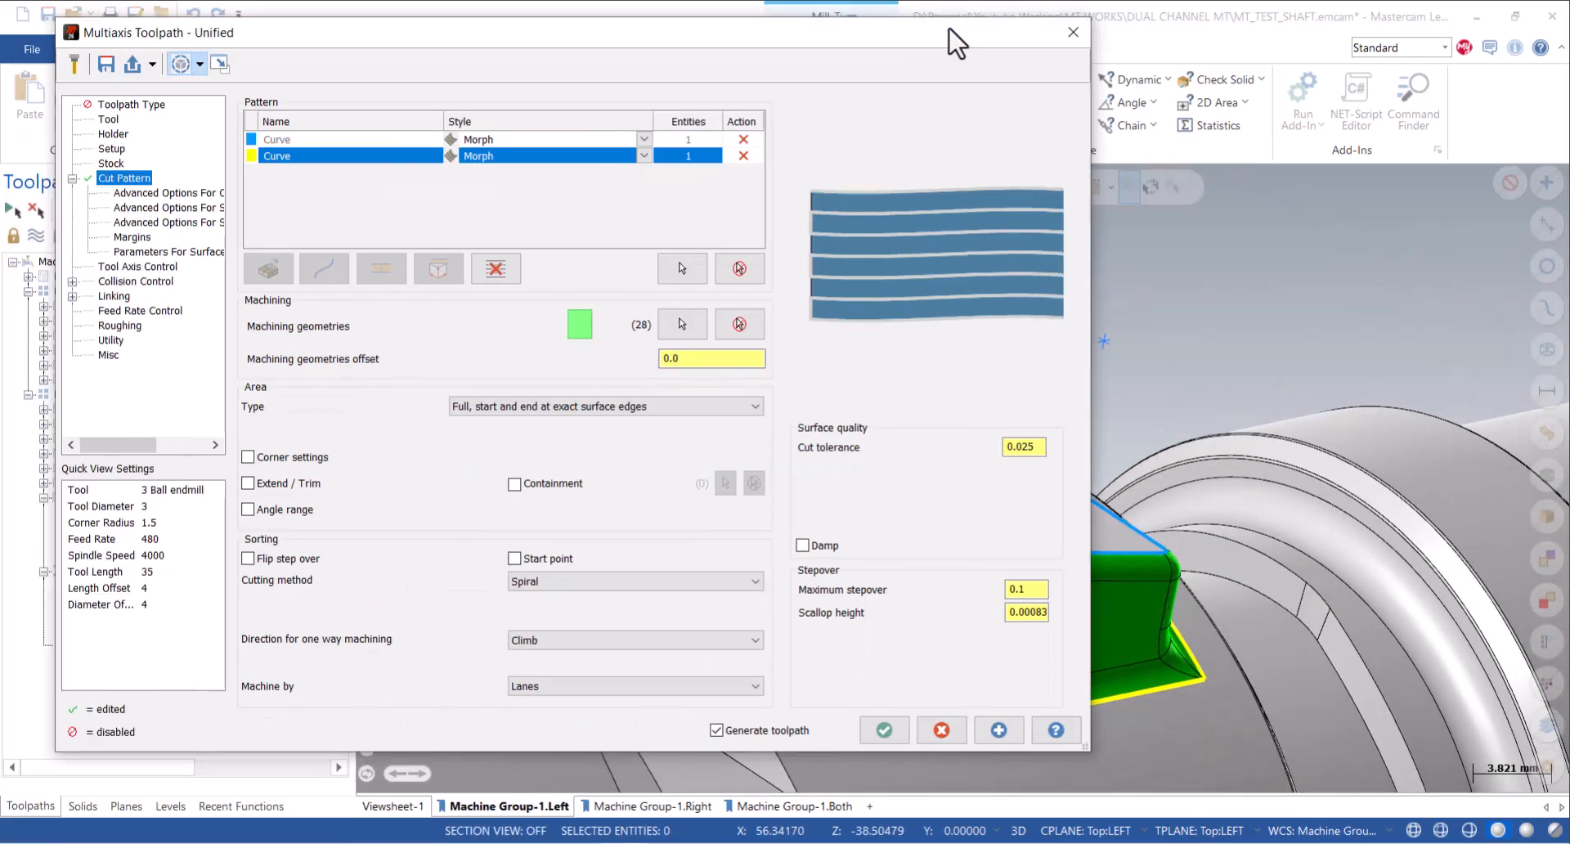
Set the 3 Axis tool axis to Other direction, using a named plane that gives X 0, Y 0, Z 1.
{"action": "left_click", "coordinate": [136, 267]}
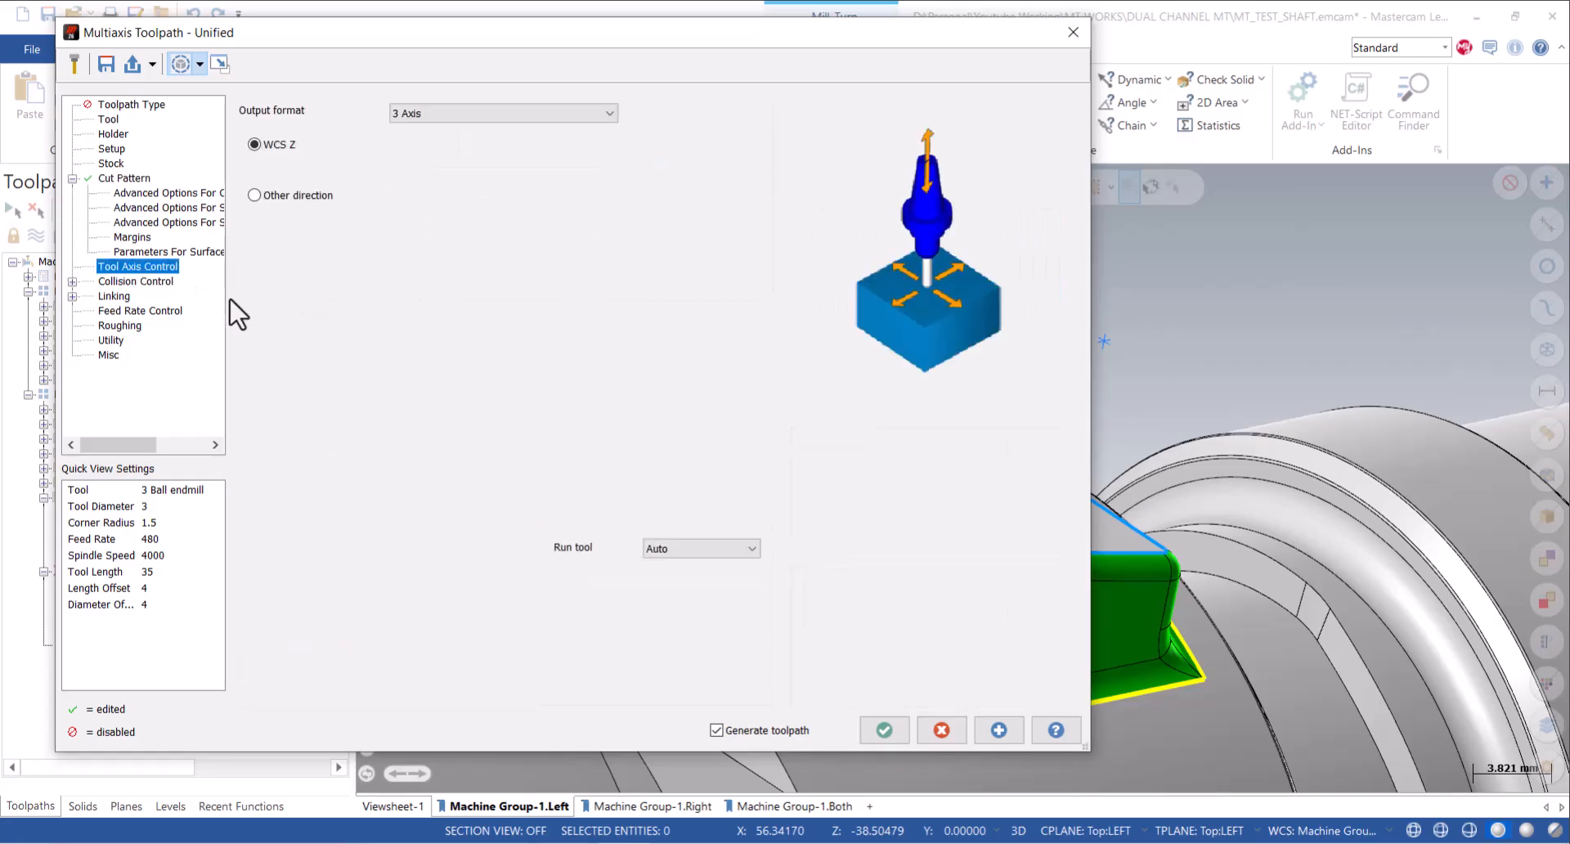
{"action": "left_click", "coordinate": [314, 196]}
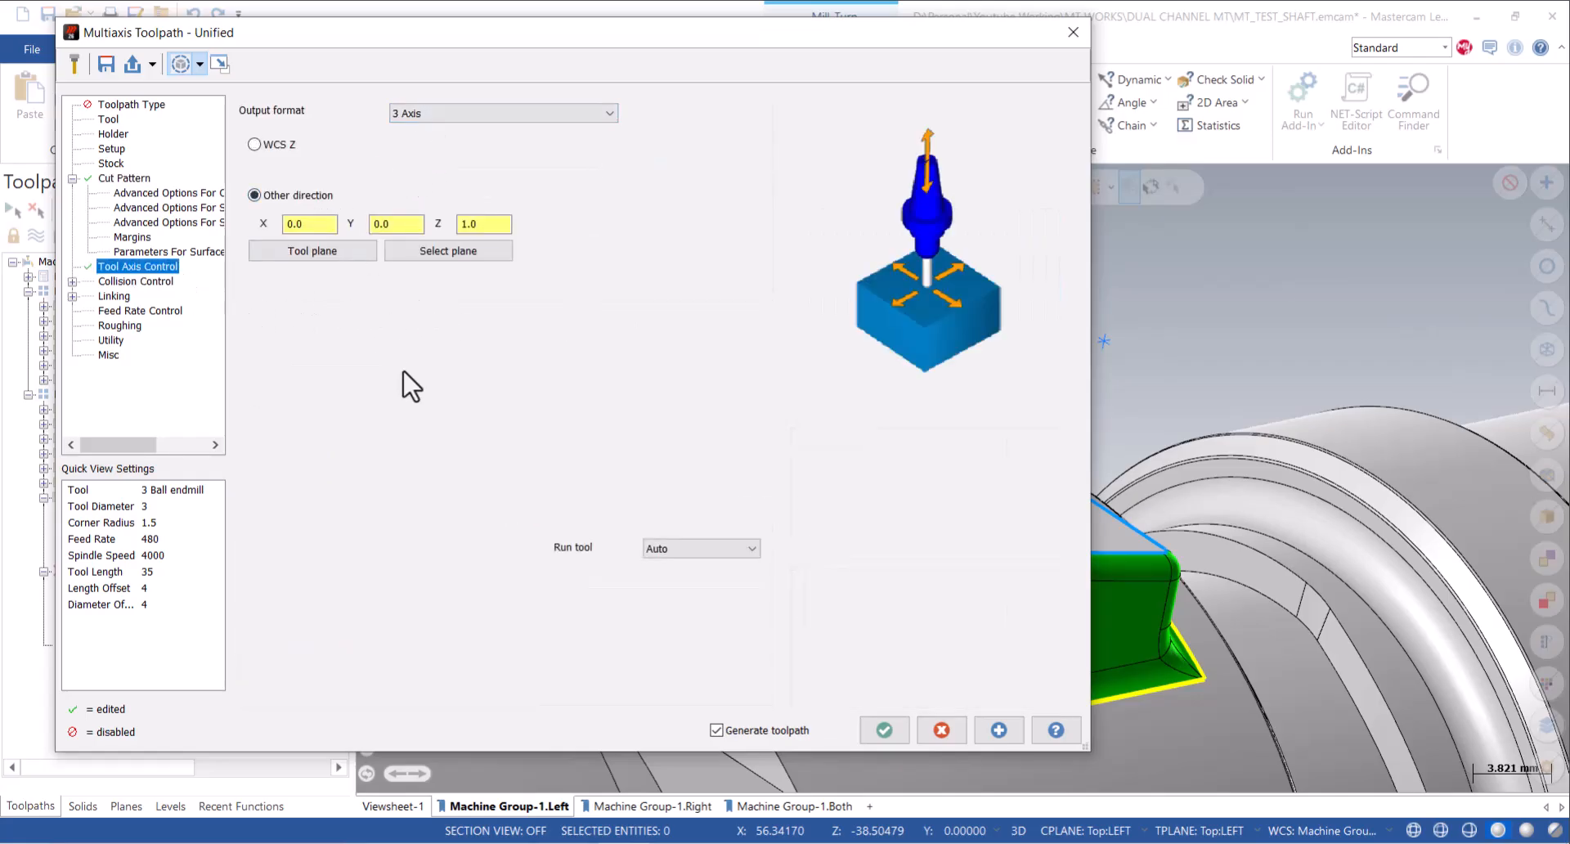
{"action": "left_click", "coordinate": [464, 251]}
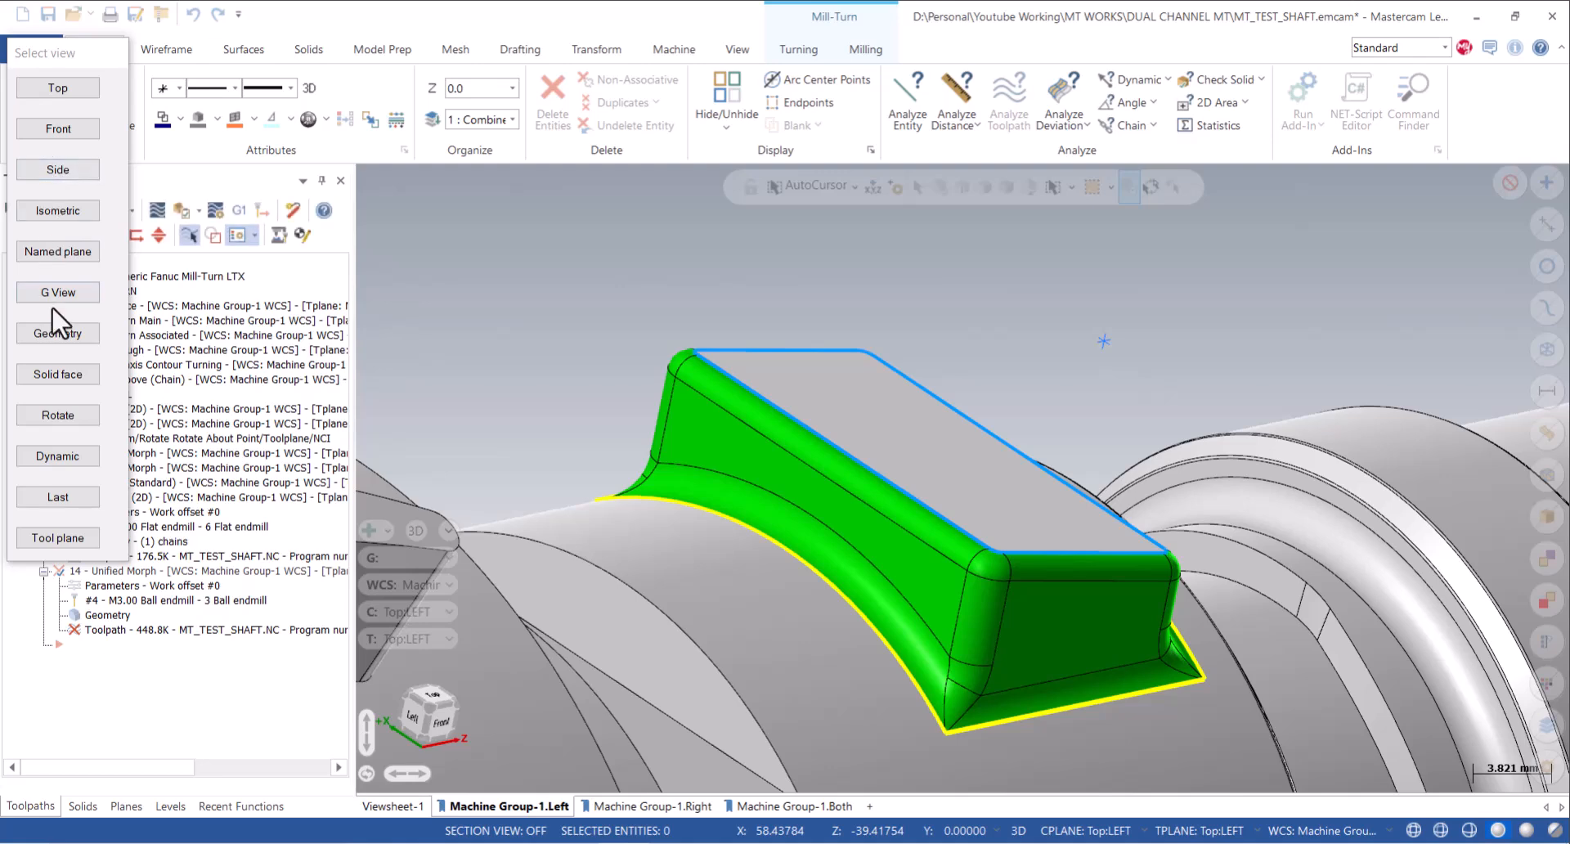
{"action": "left_click", "coordinate": [76, 254]}
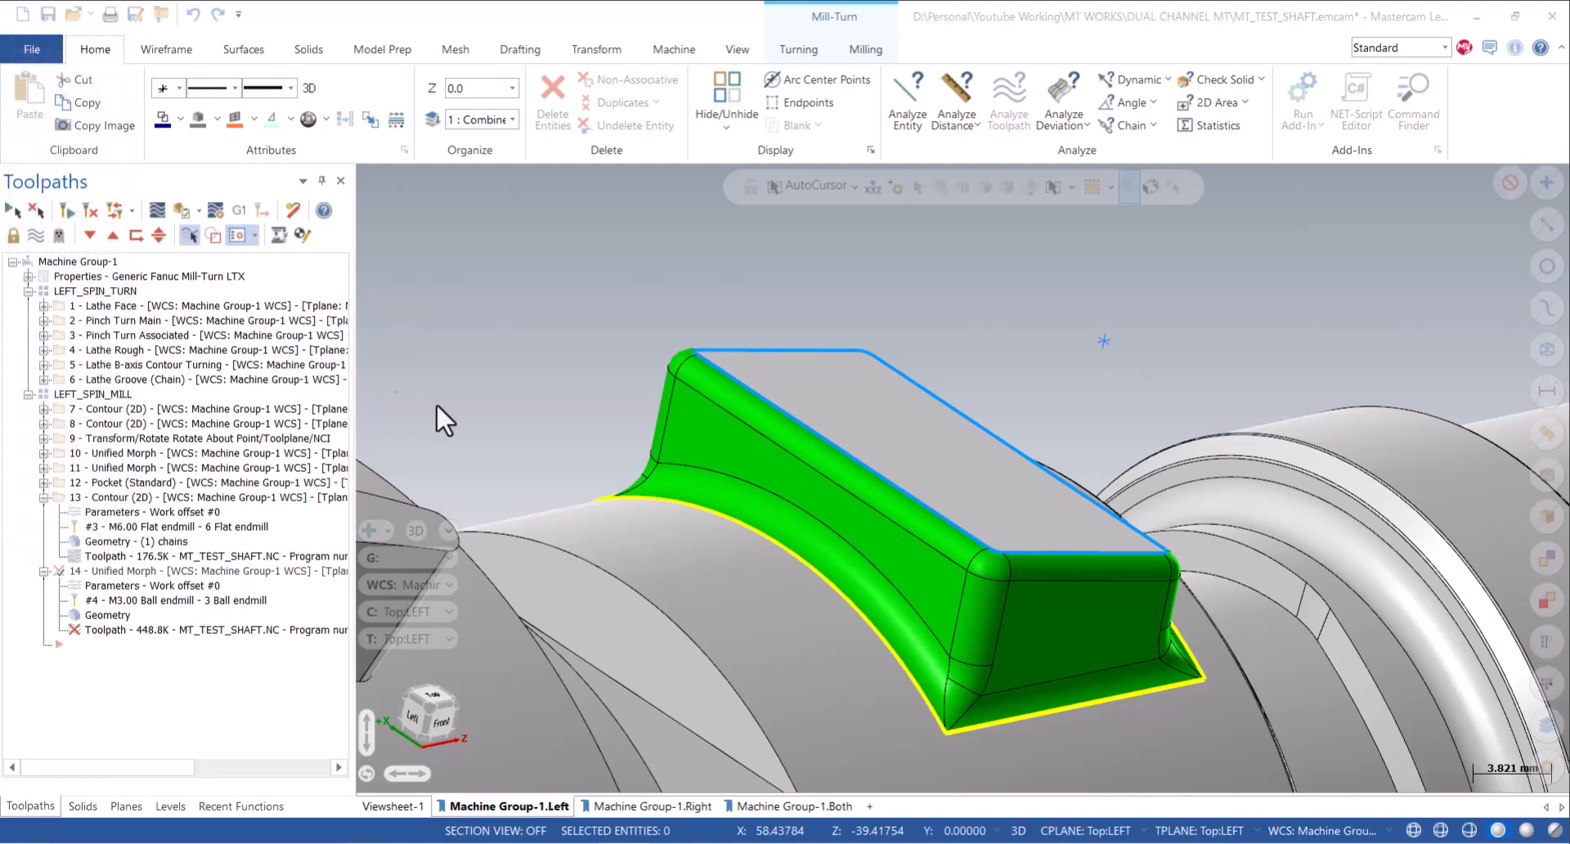
{"action": "left_click", "coordinate": [124, 299]}
{"action": "left_click", "coordinate": [209, 469]}
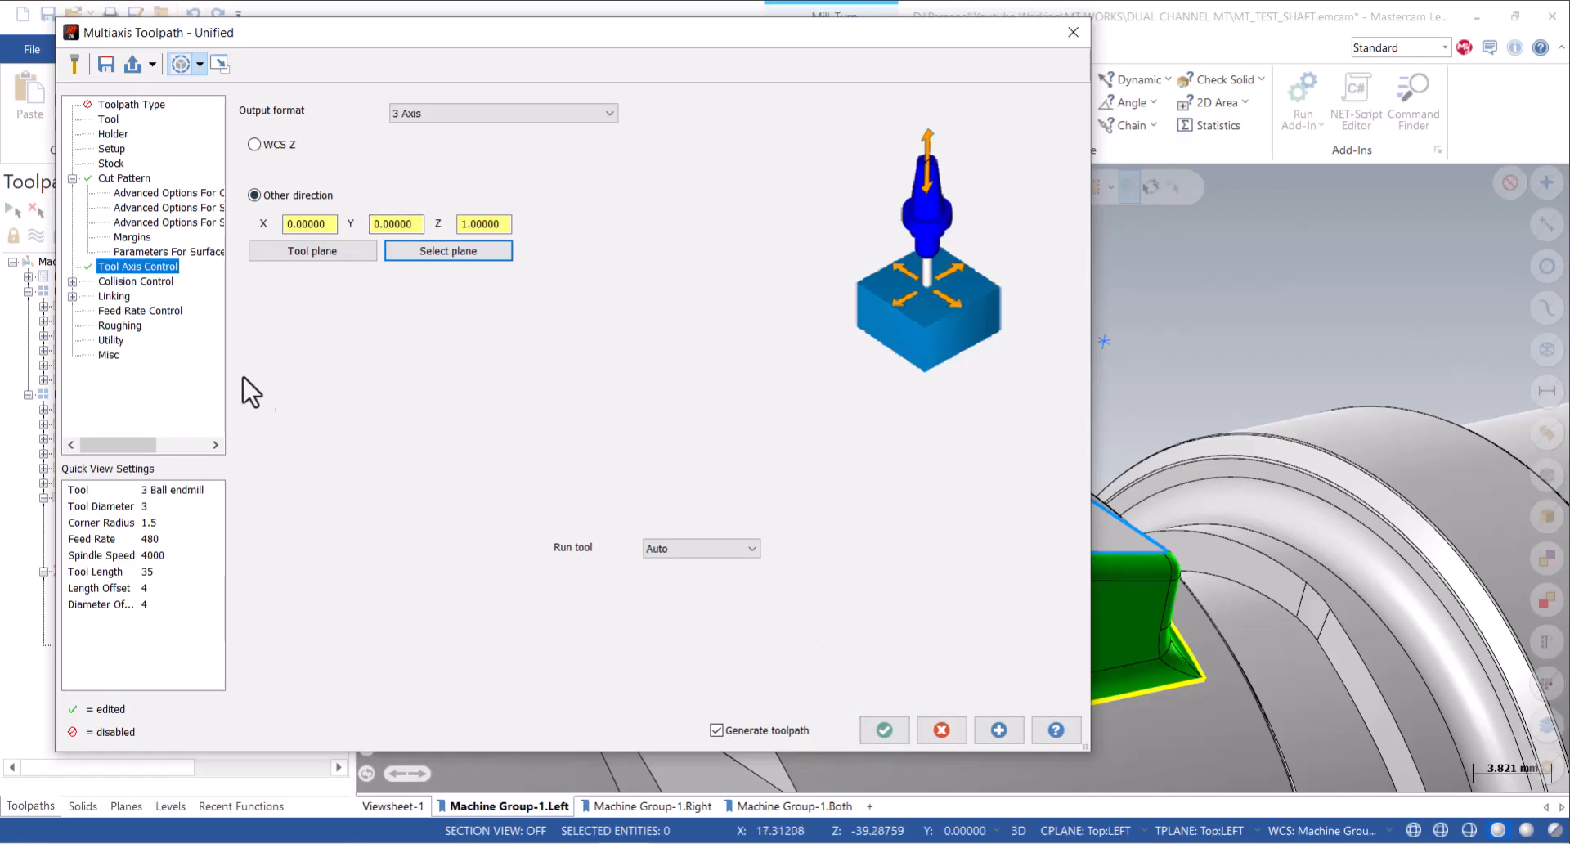
Set the shank and shoulder collision clearances to 0.05 and regenerate the Unified Morph toolpath.
{"action": "left_click", "coordinate": [128, 282]}
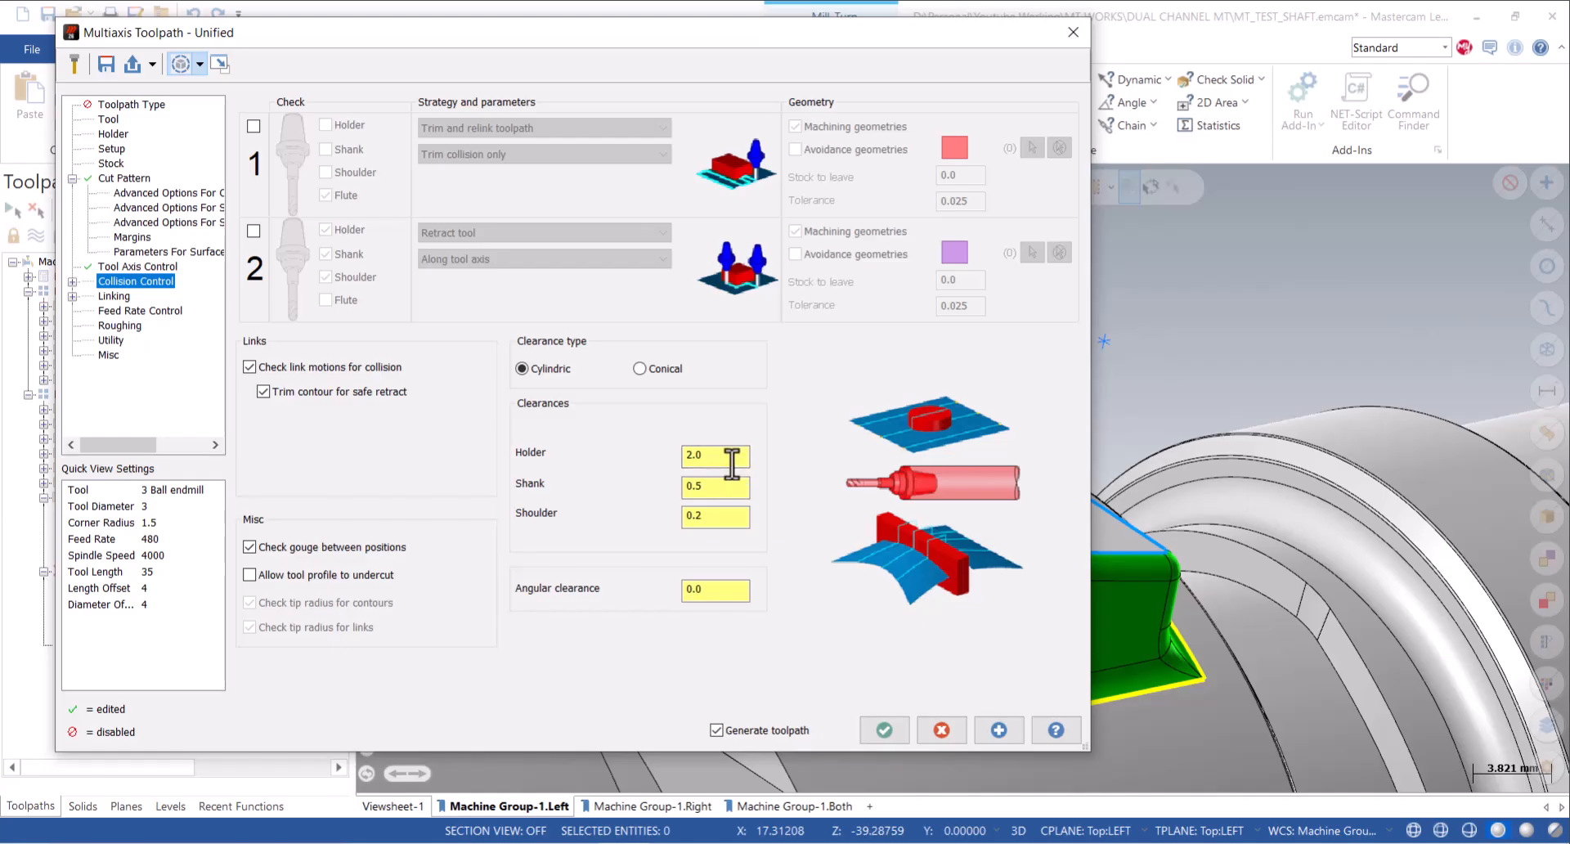
{"action": "left_click", "coordinate": [713, 516]}
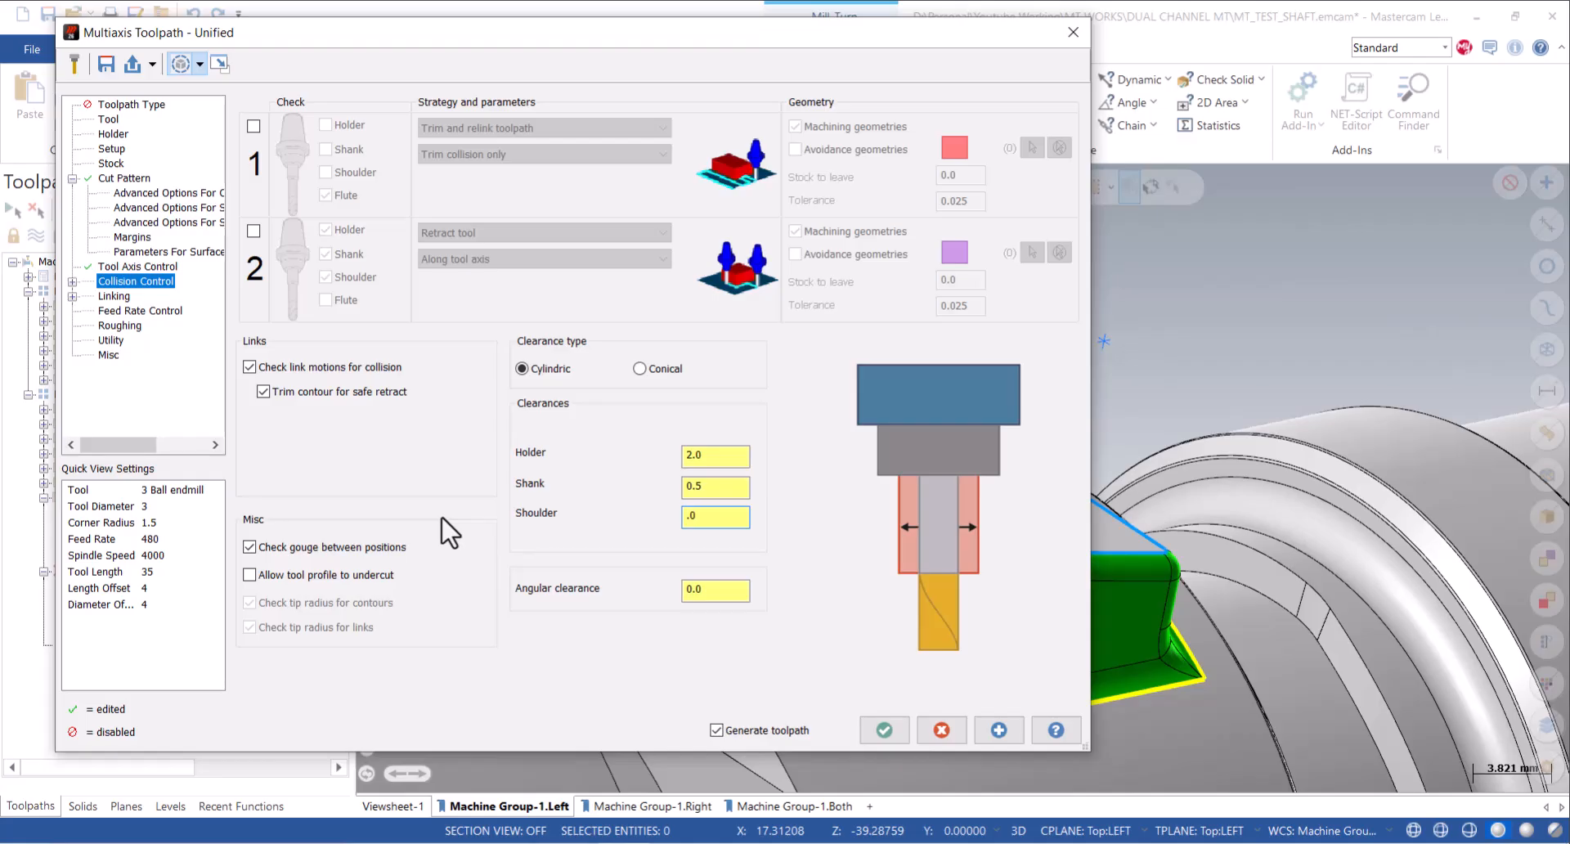
{"action": "left_click", "coordinate": [724, 488]}
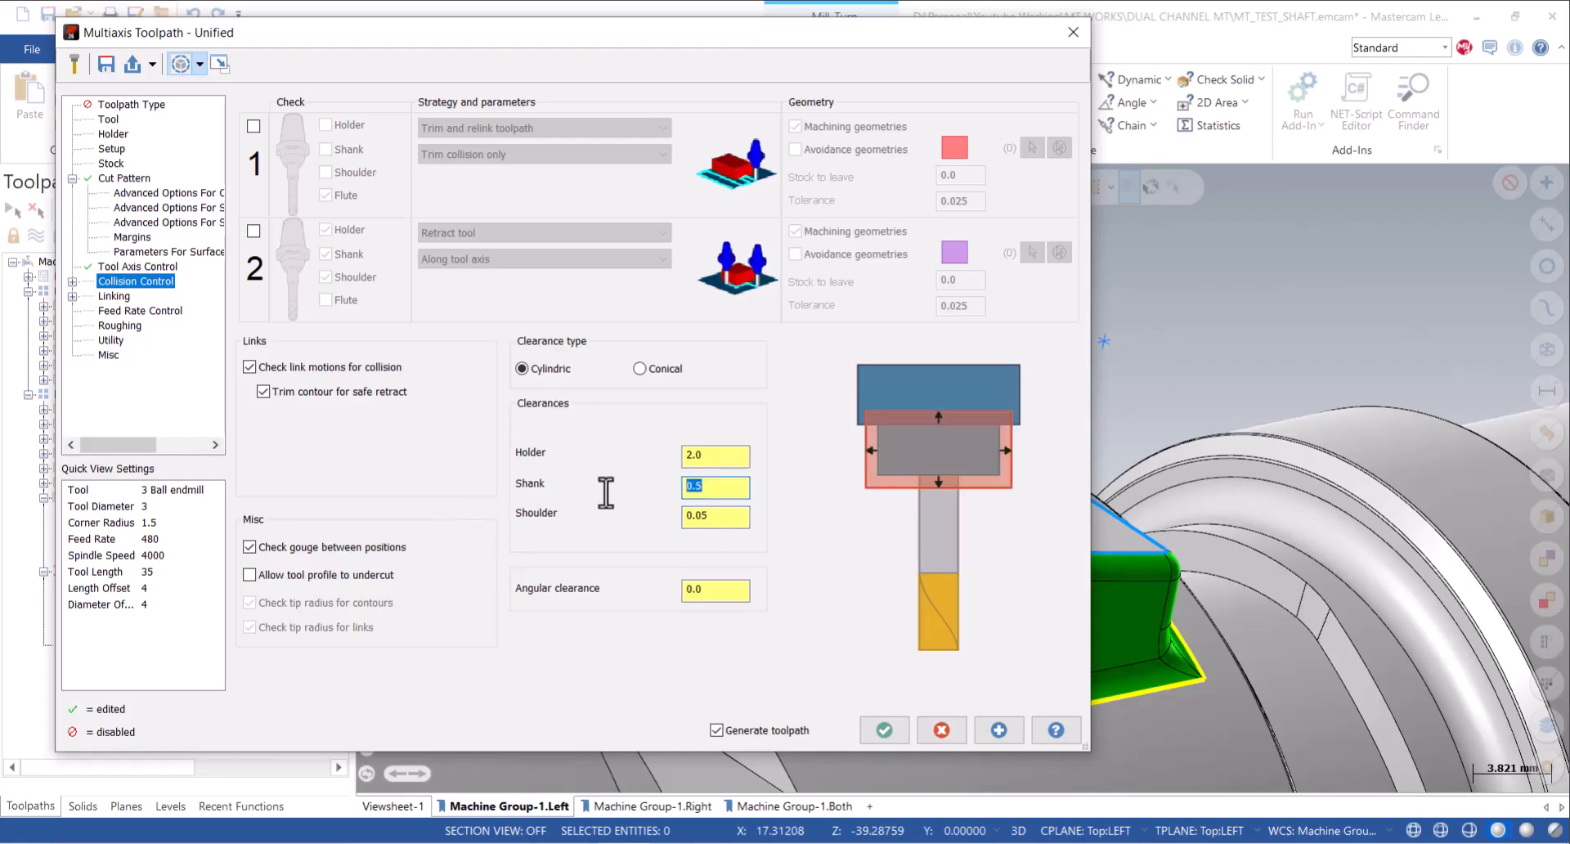
{"action": "key", "text": "Tab"}
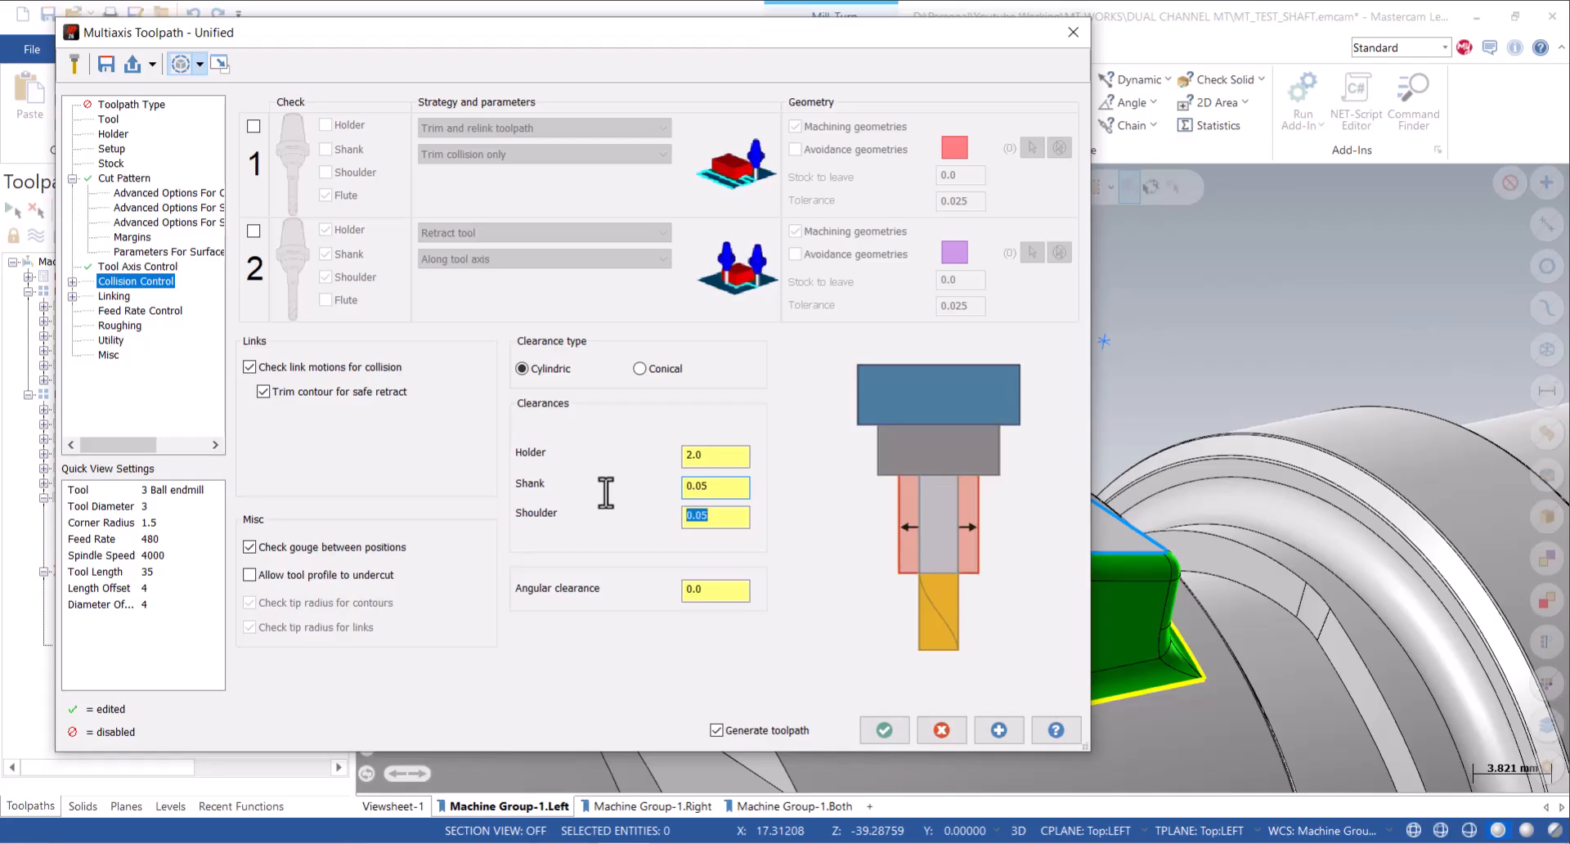
{"action": "left_click", "coordinate": [882, 731]}
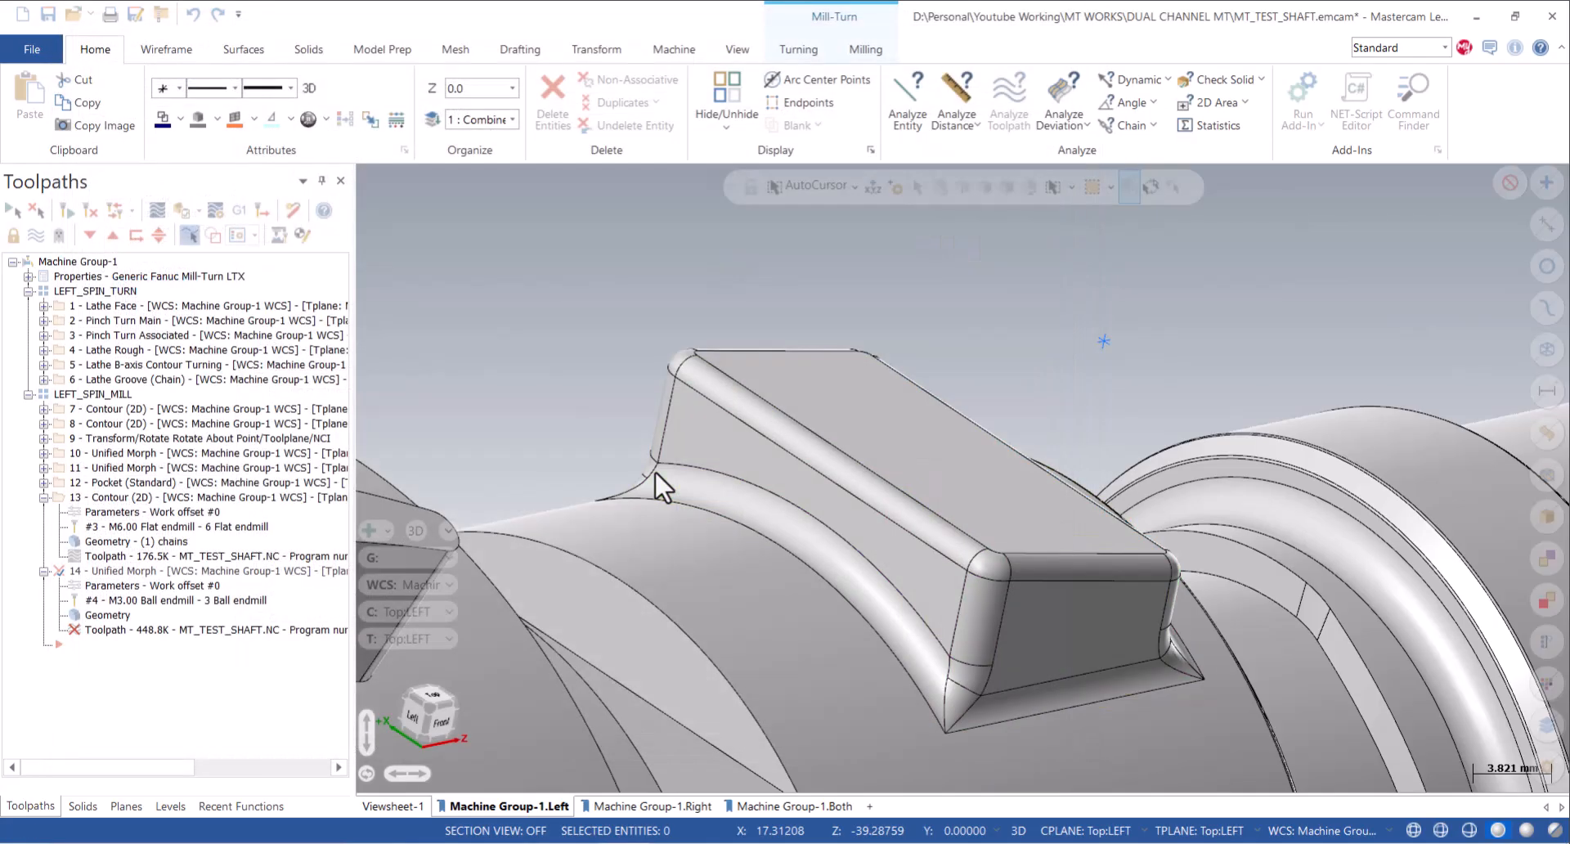
{"action": "scroll", "coordinate": [642, 452], "scroll_direction": "down", "scroll_amount": 2}
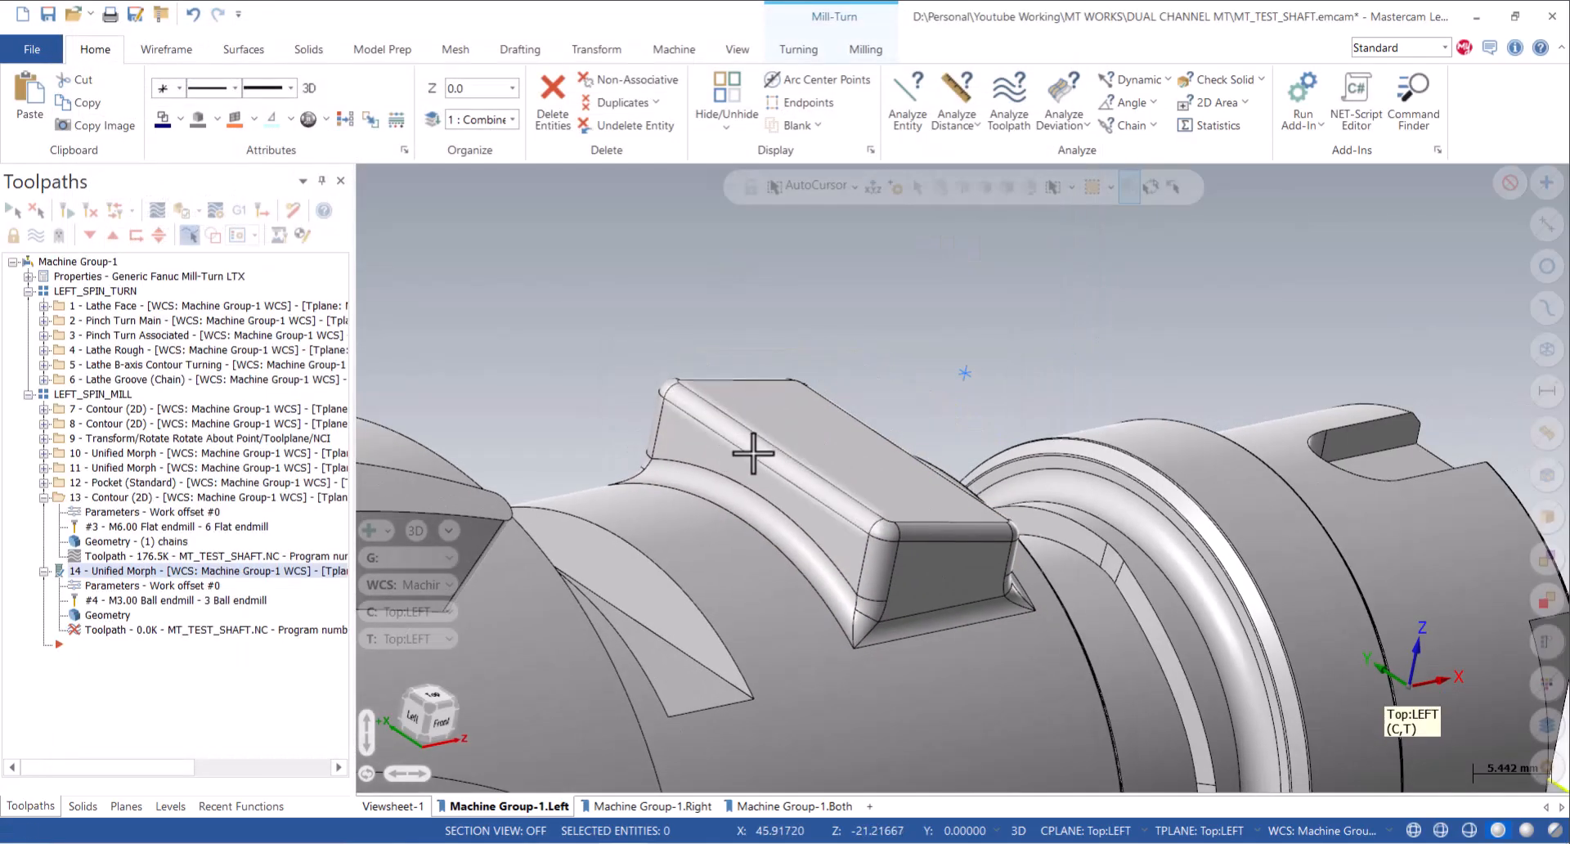
{"action": "middle_click_drag", "start_coordinate": [754, 453], "coordinate": [610, 483]}
{"action": "scroll", "coordinate": [619, 489], "scroll_direction": "down", "scroll_amount": 2}
{"action": "scroll", "coordinate": [772, 456], "scroll_direction": "up", "scroll_amount": 1}
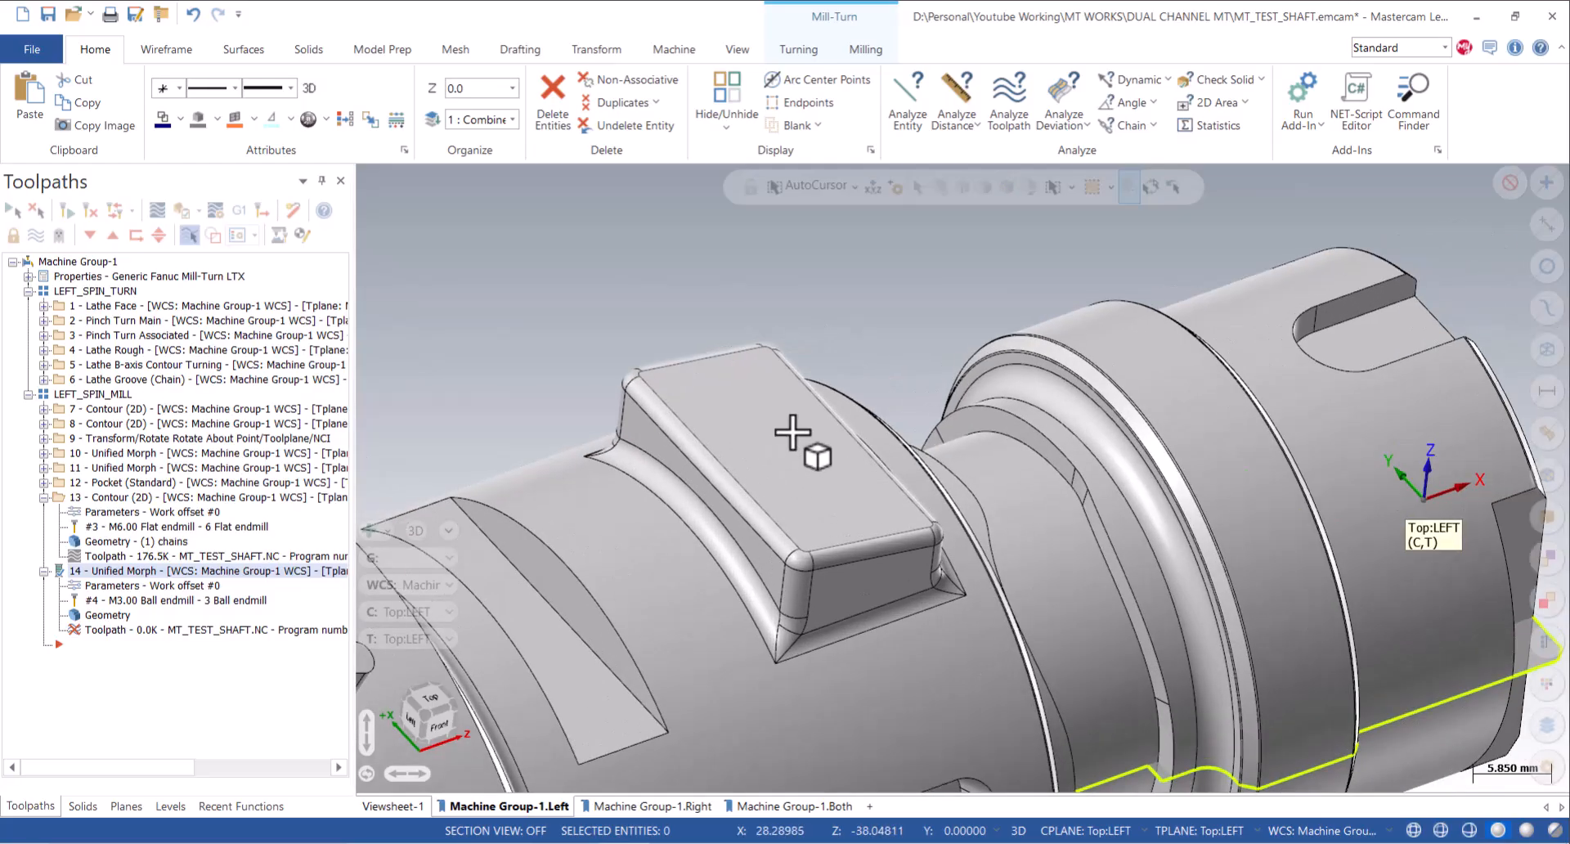
{"action": "mouse_move", "coordinate": [682, 525]}
{"action": "middle_mouse_down"}
{"action": "mouse_move", "coordinate": [711, 517]}
{"action": "mouse_move", "coordinate": [543, 507]}
{"action": "mouse_move", "coordinate": [711, 526]}
{"action": "middle_mouse_up"}
Set the cut pattern's start and end margins to 0 and regenerate the boss's Unified Morph toolpath.
{"action": "left_click", "coordinate": [114, 586]}
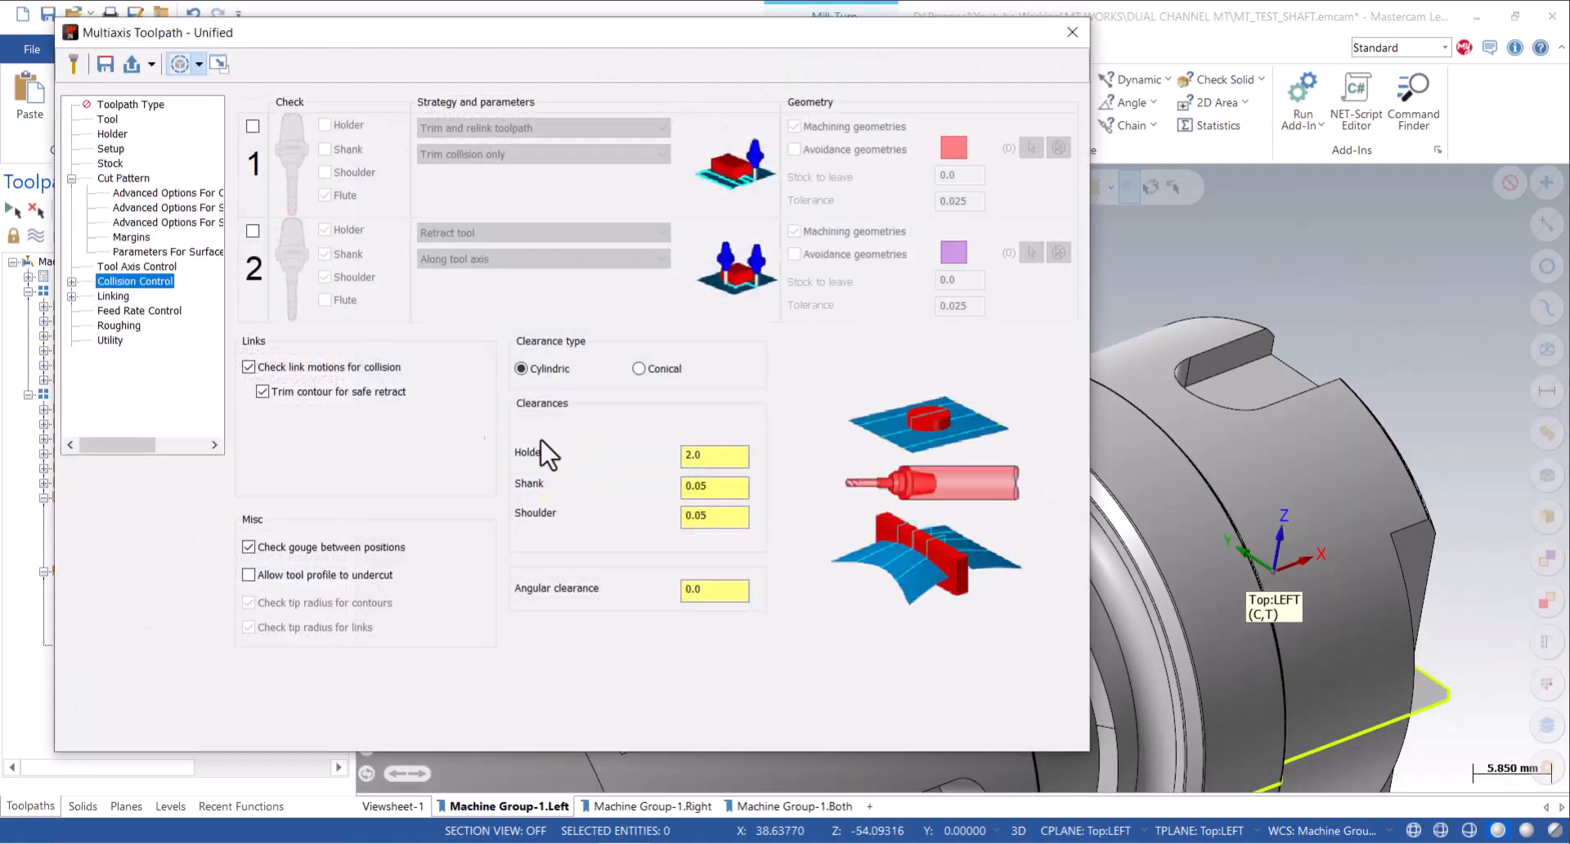
{"action": "left_click", "coordinate": [131, 237]}
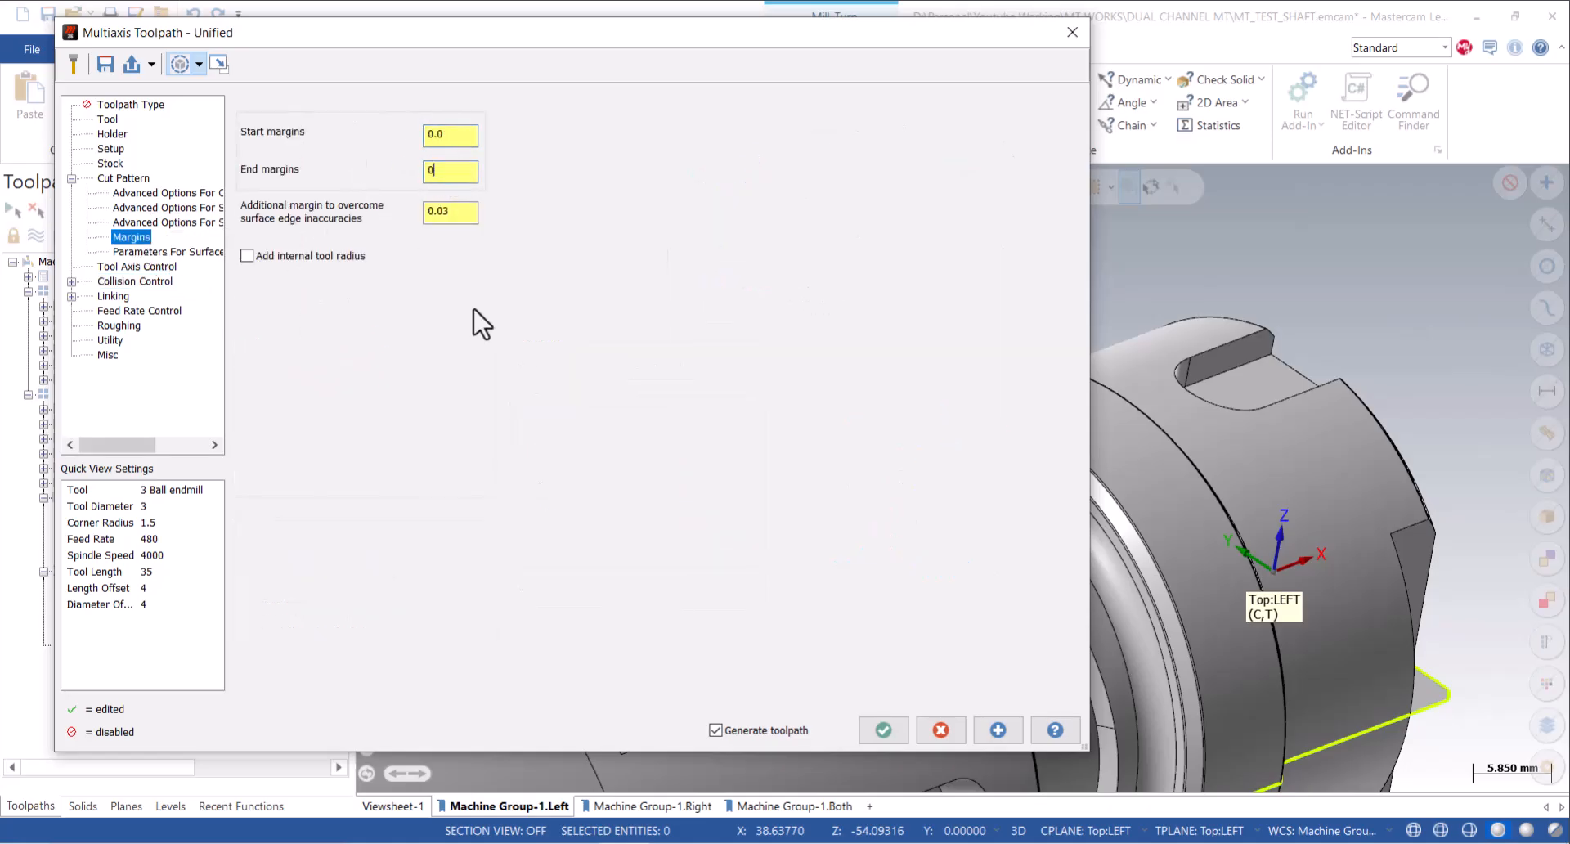
{"action": "left_click", "coordinate": [882, 731]}
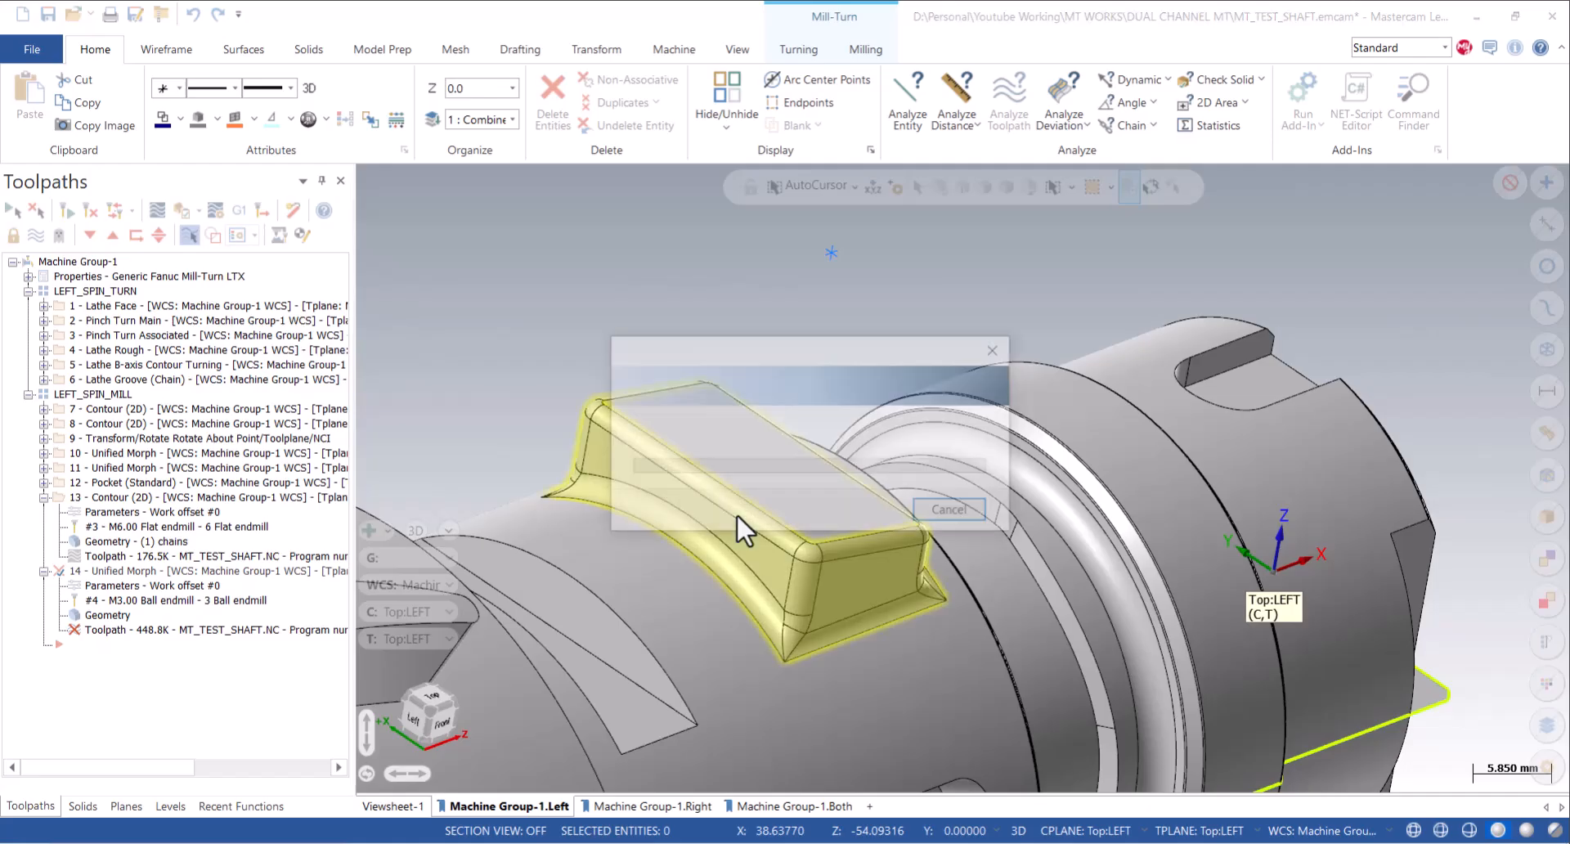
{"action": "scroll", "coordinate": [658, 479], "scroll_direction": "up", "scroll_amount": 2}
{"action": "middle_click_drag", "start_coordinate": [657, 480], "coordinate": [805, 509]}
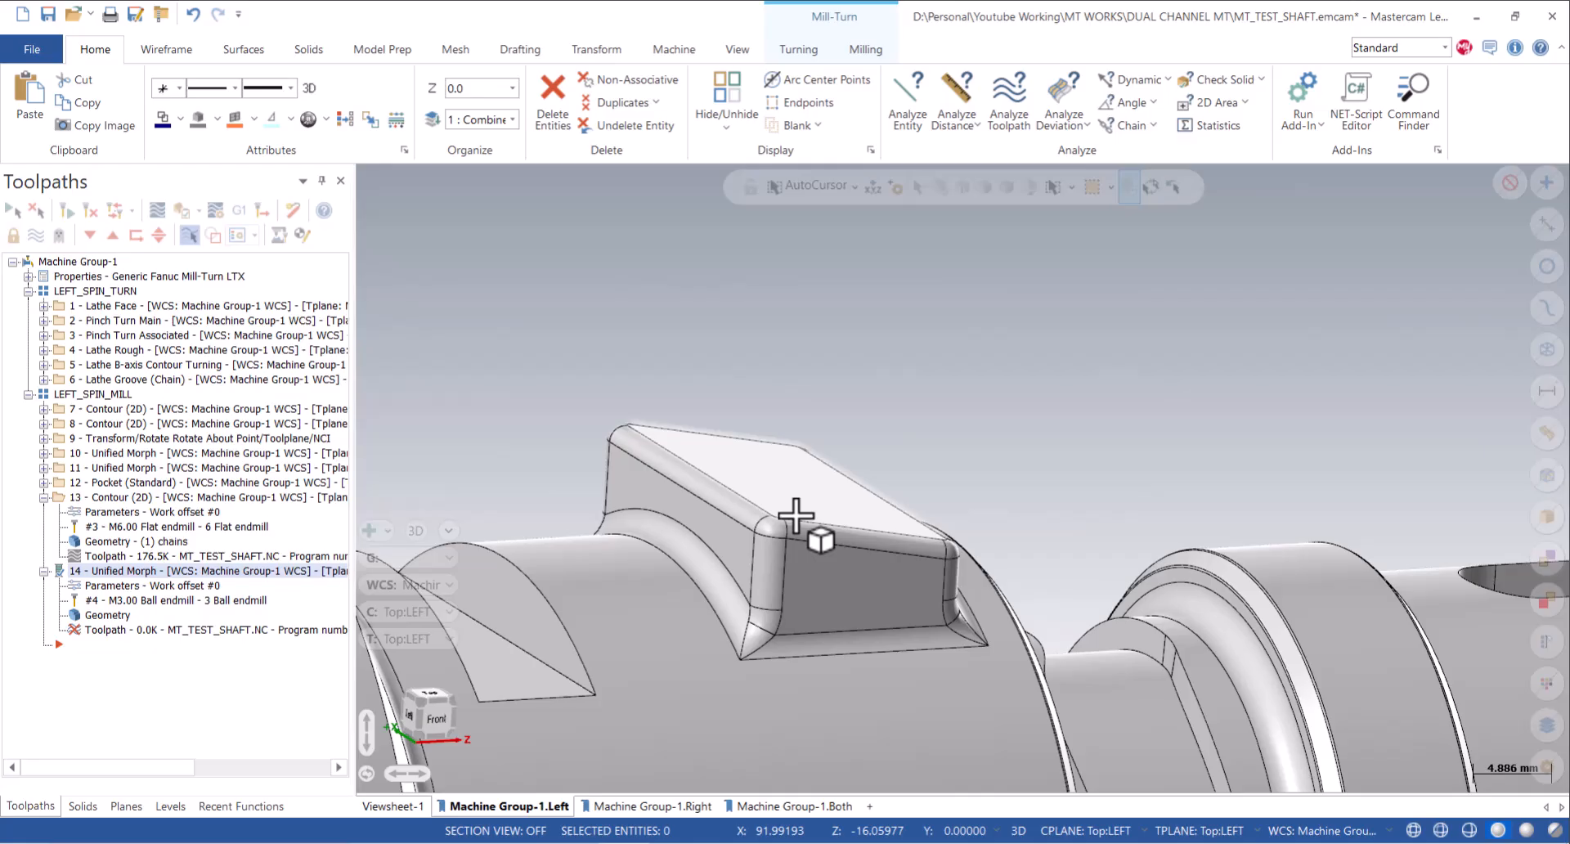
{"action": "middle_click_drag", "start_coordinate": [739, 522], "coordinate": [498, 513]}
Backplot the Unified Morph toolpath to its end with Quick verify turned off, and examine the passes around the boss's base corner.
{"action": "left_click", "coordinate": [156, 212]}
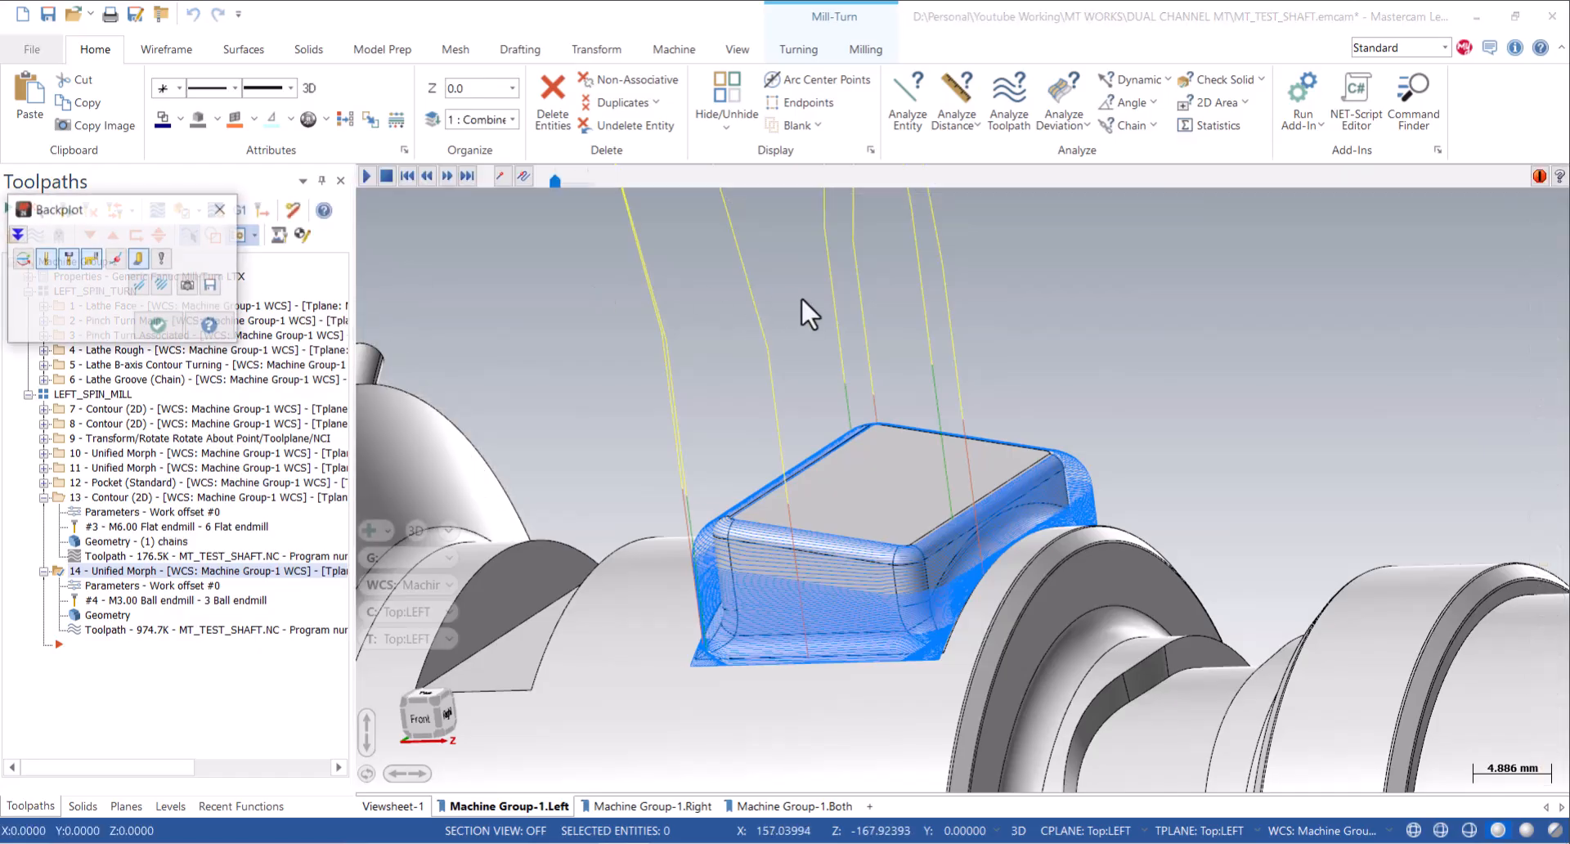
{"action": "left_click_drag", "start_coordinate": [615, 177], "coordinate": [629, 179]}
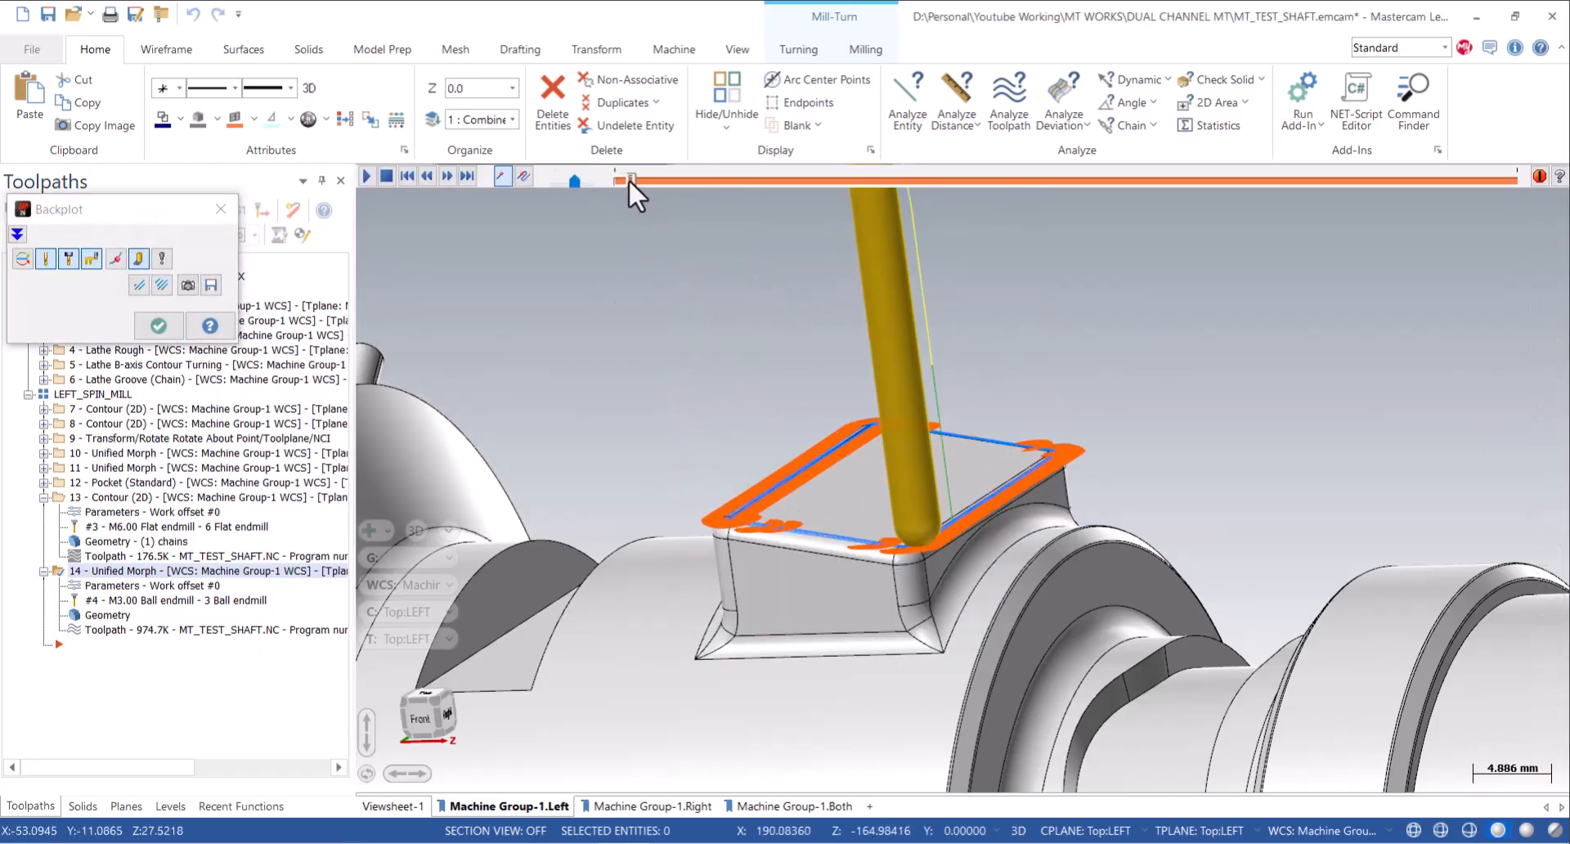
{"action": "left_click", "coordinate": [137, 259]}
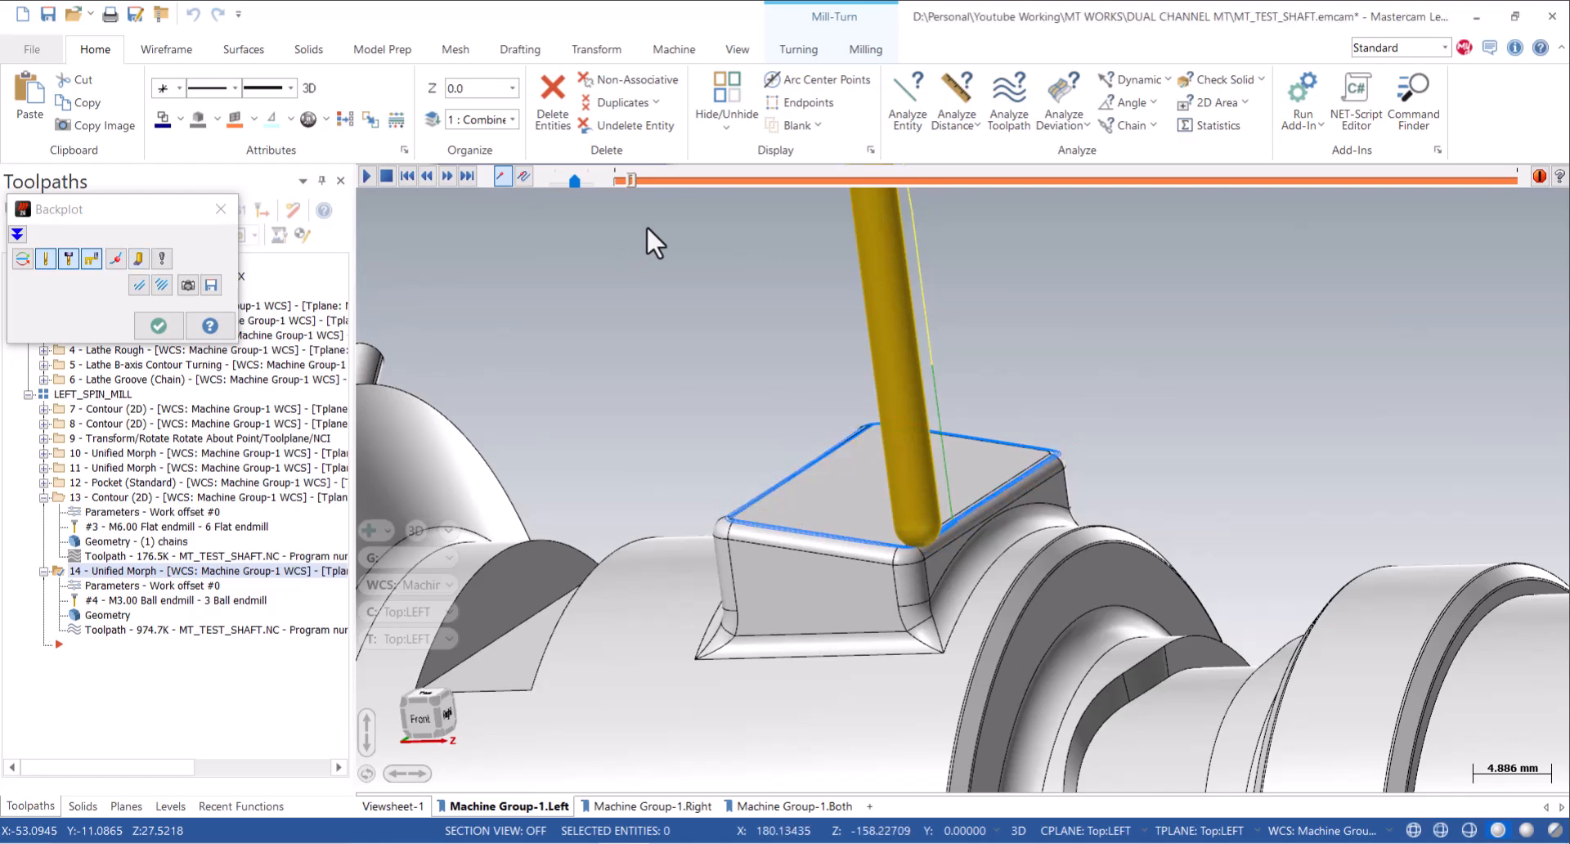
{"action": "left_click_drag", "start_coordinate": [628, 180], "coordinate": [1546, 351]}
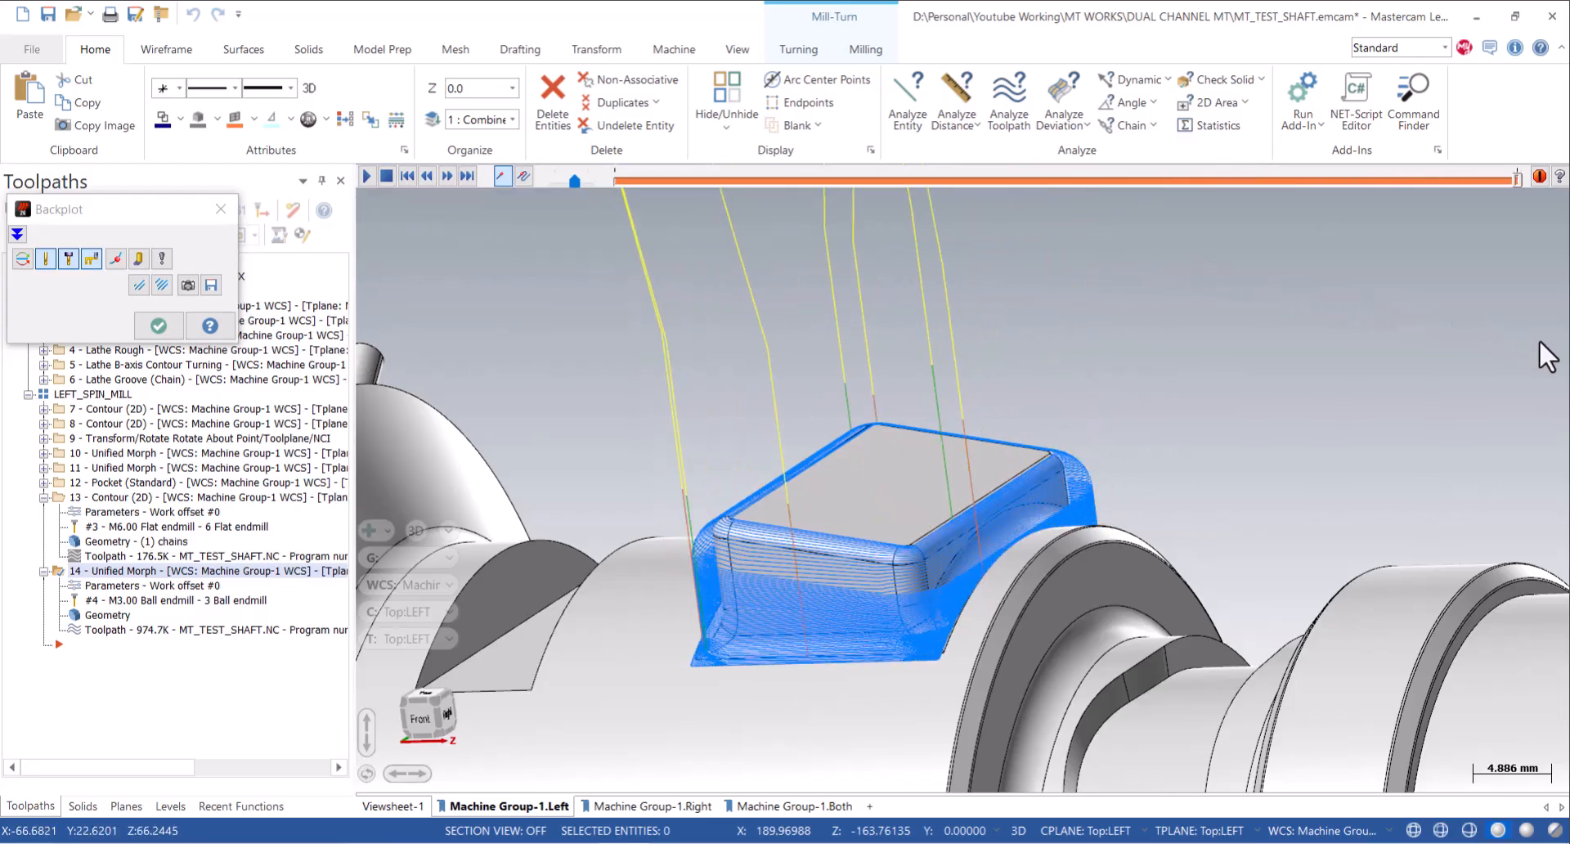
{"action": "scroll", "coordinate": [759, 675], "scroll_direction": "up", "scroll_amount": 2}
{"action": "middle_click_drag", "start_coordinate": [759, 675], "coordinate": [906, 701]}
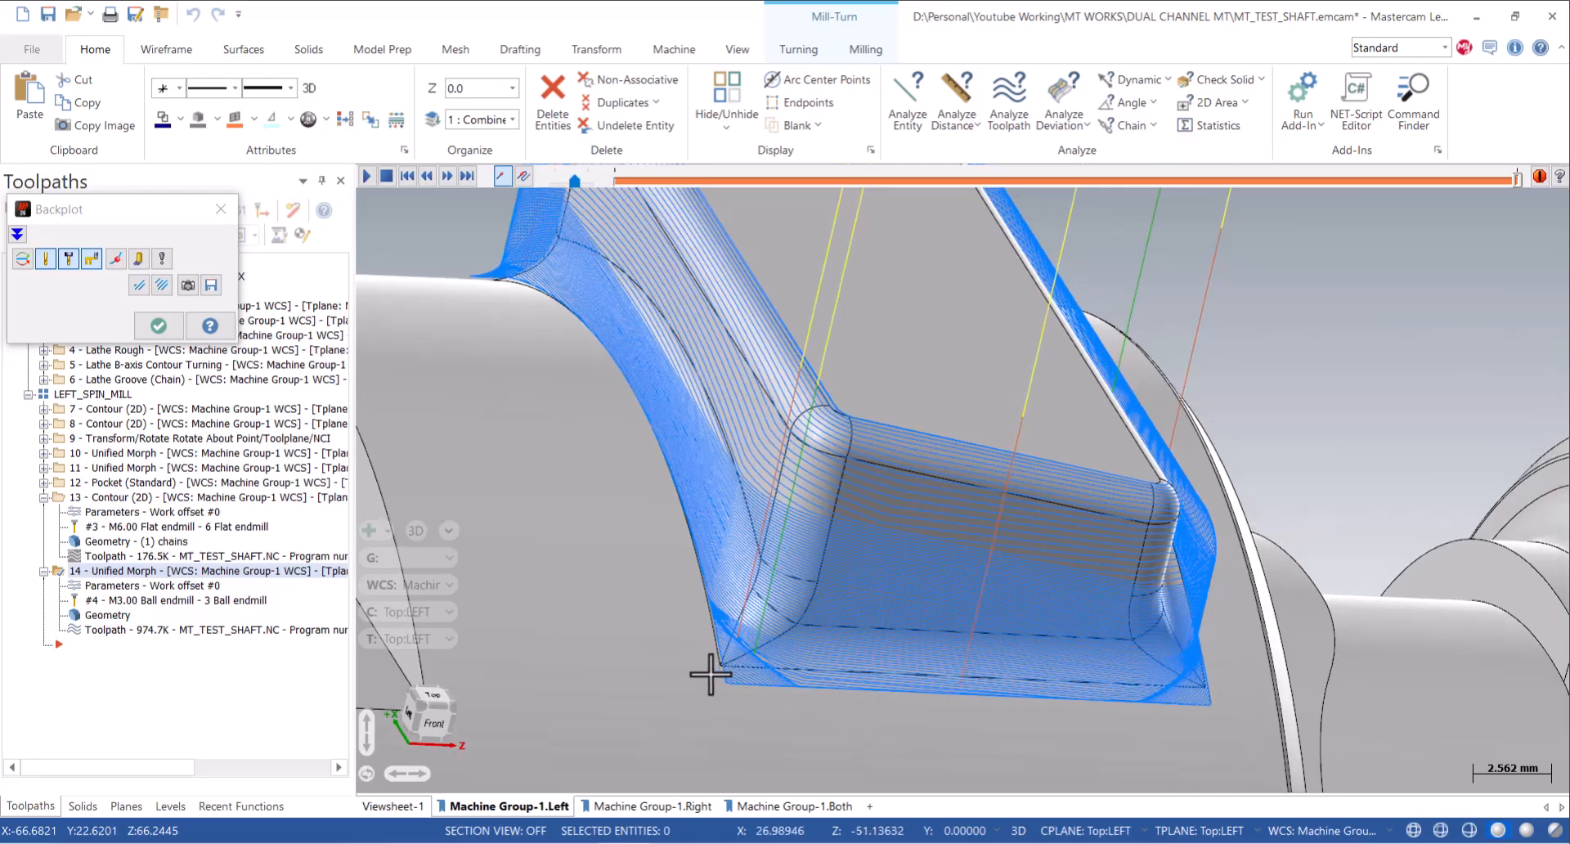
{"action": "left_click", "coordinate": [221, 209]}
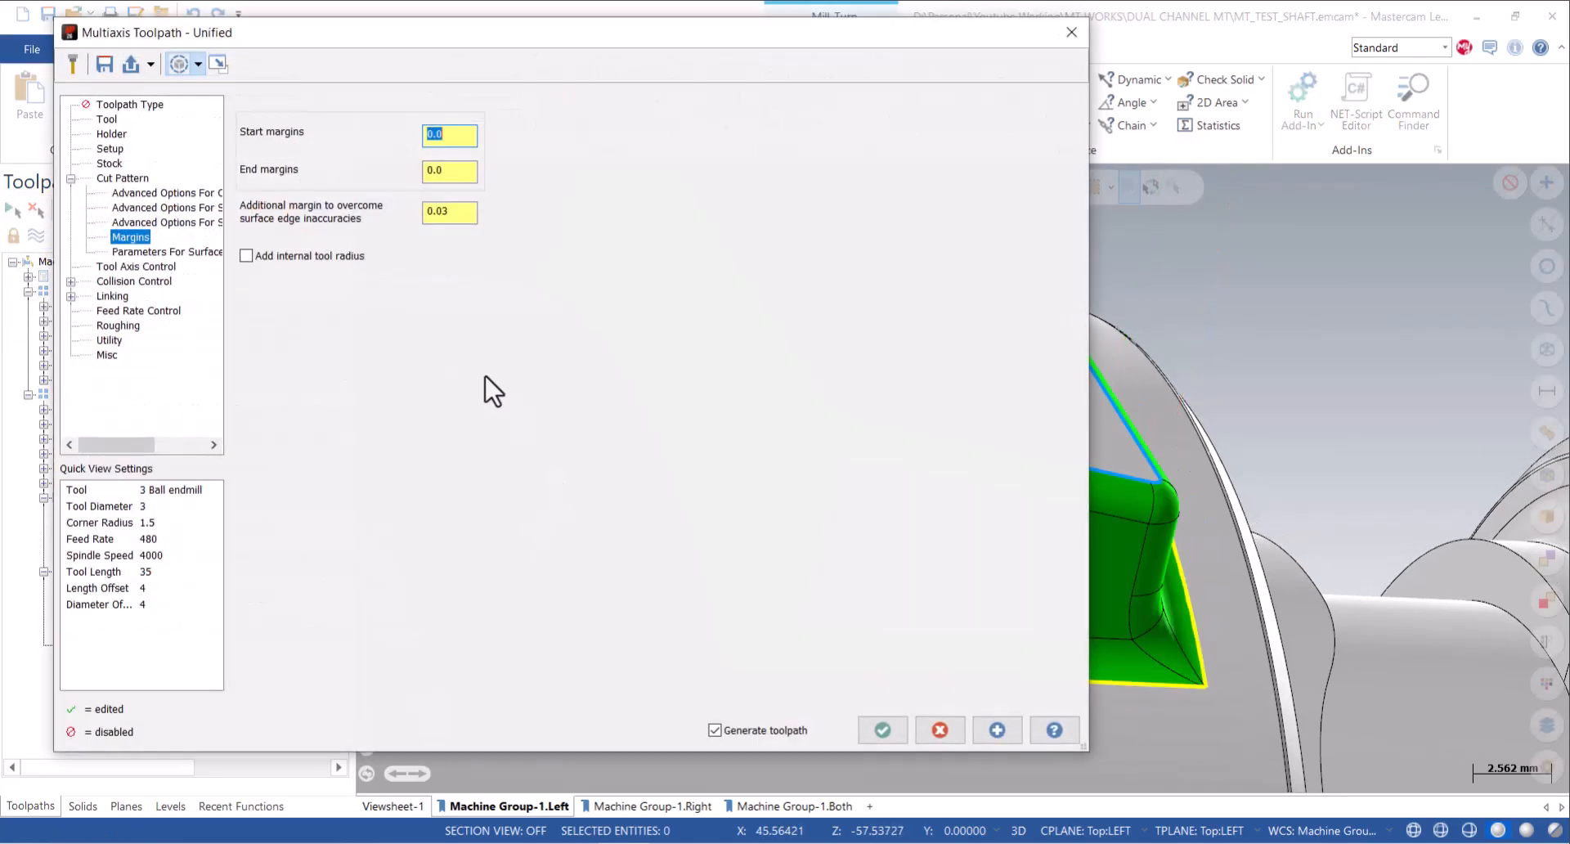
Enable the second collision check for the flute only, using Retract tool along the tool axis against avoidance geometries instead of machining geometries.
{"action": "left_click", "coordinate": [132, 267]}
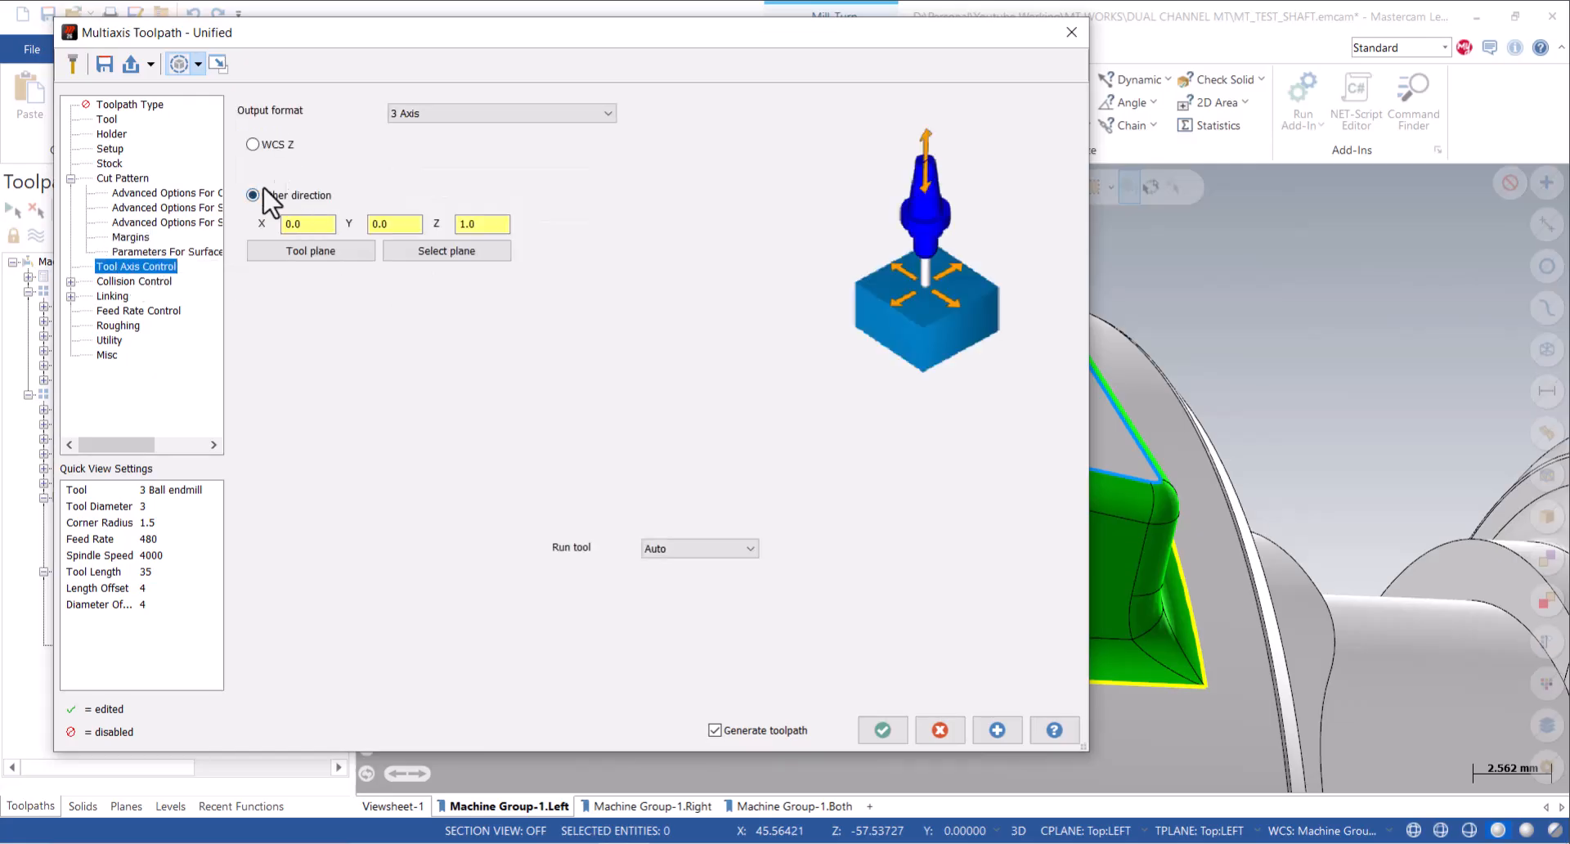
{"action": "left_click", "coordinate": [131, 281]}
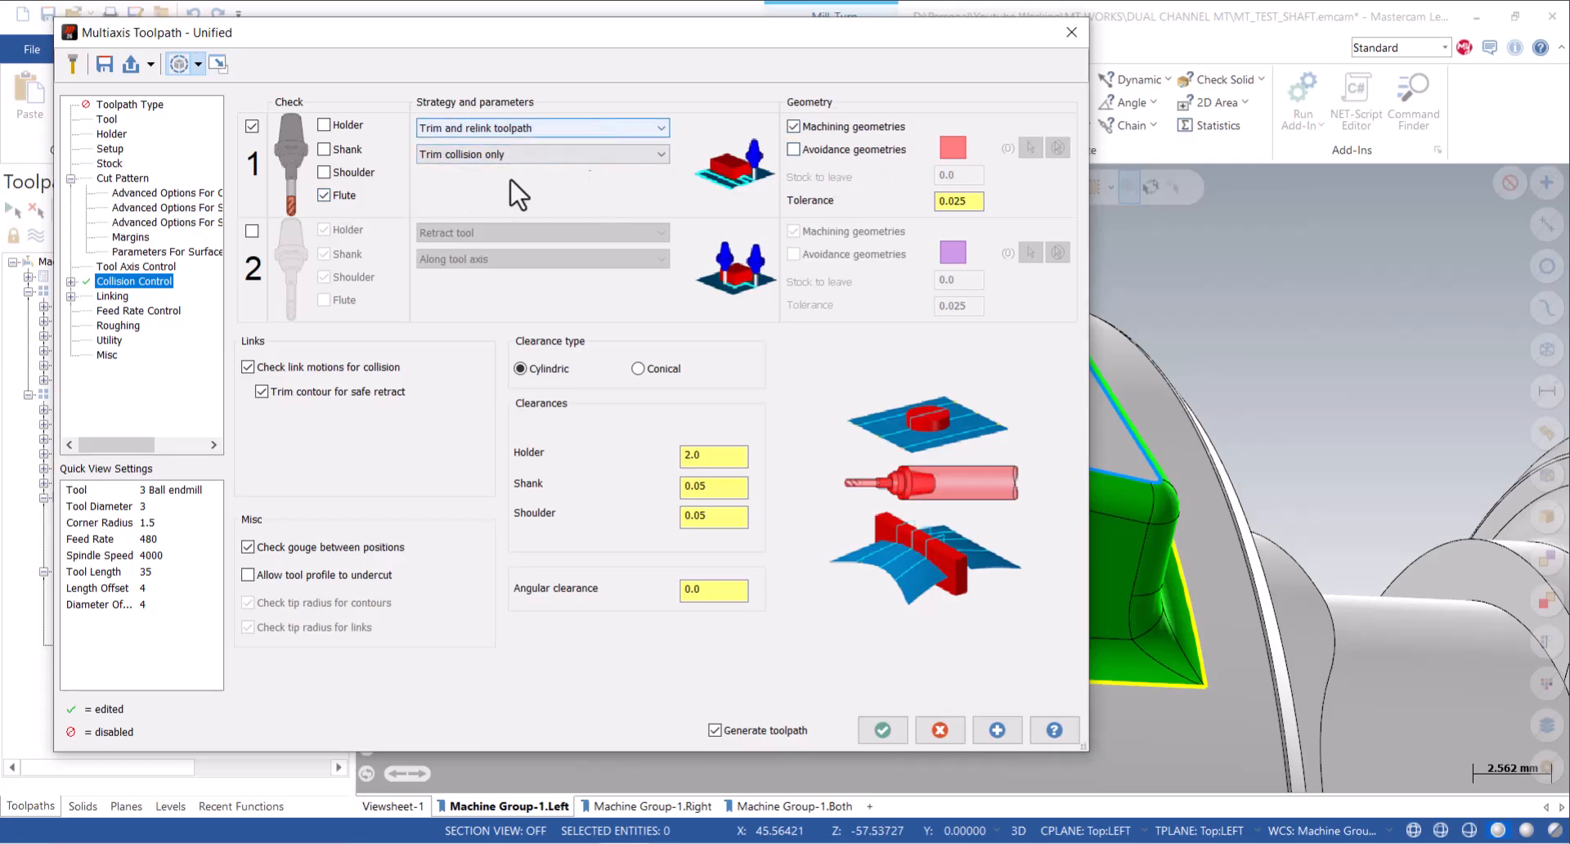
{"action": "left_click", "coordinate": [252, 231]}
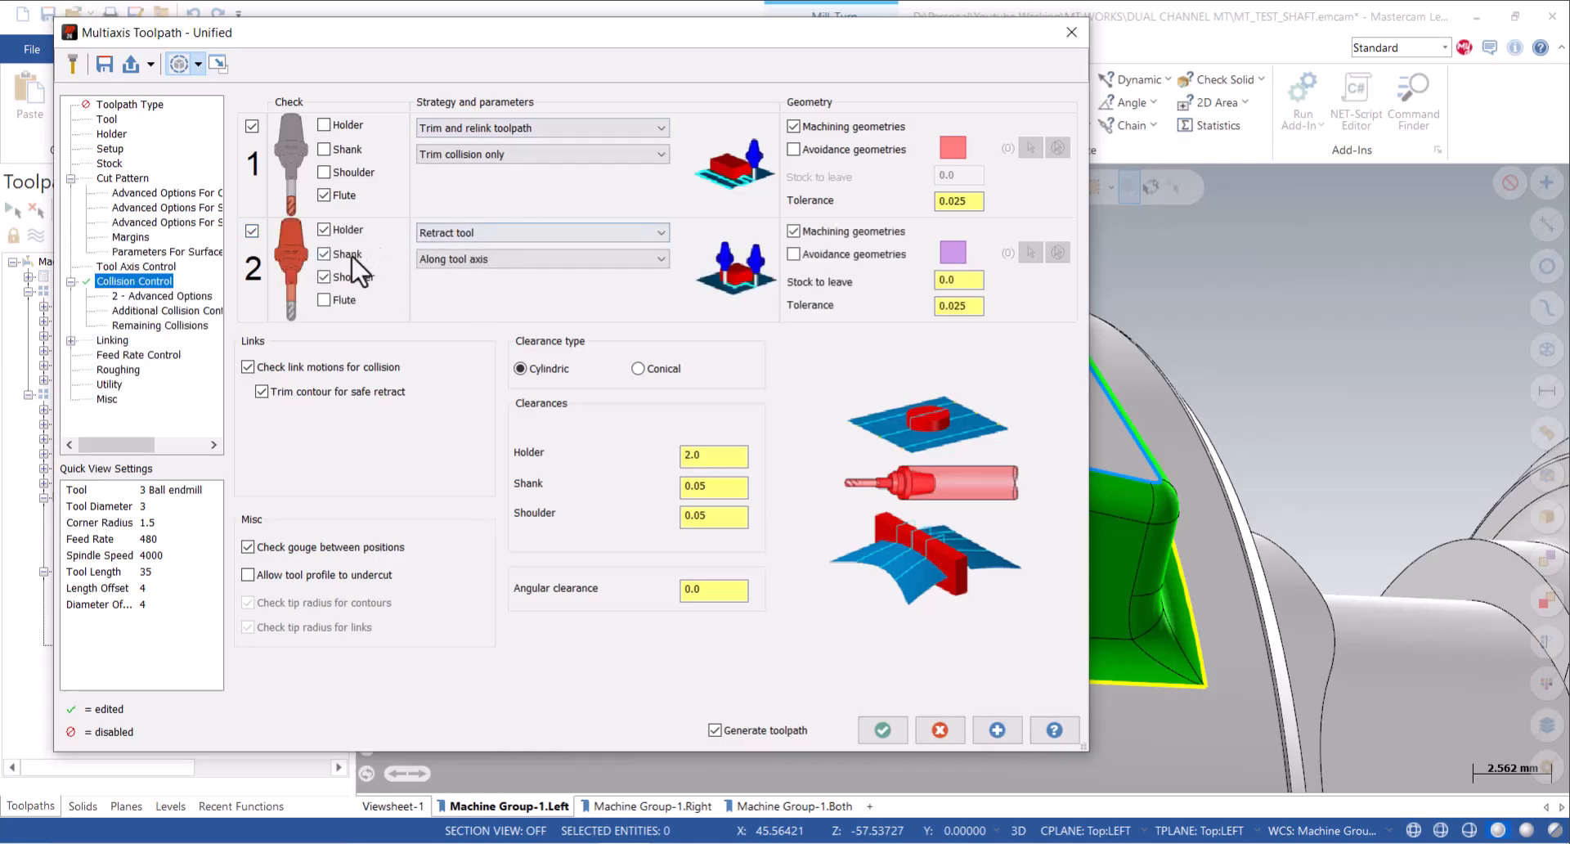
{"action": "left_click", "coordinate": [338, 301]}
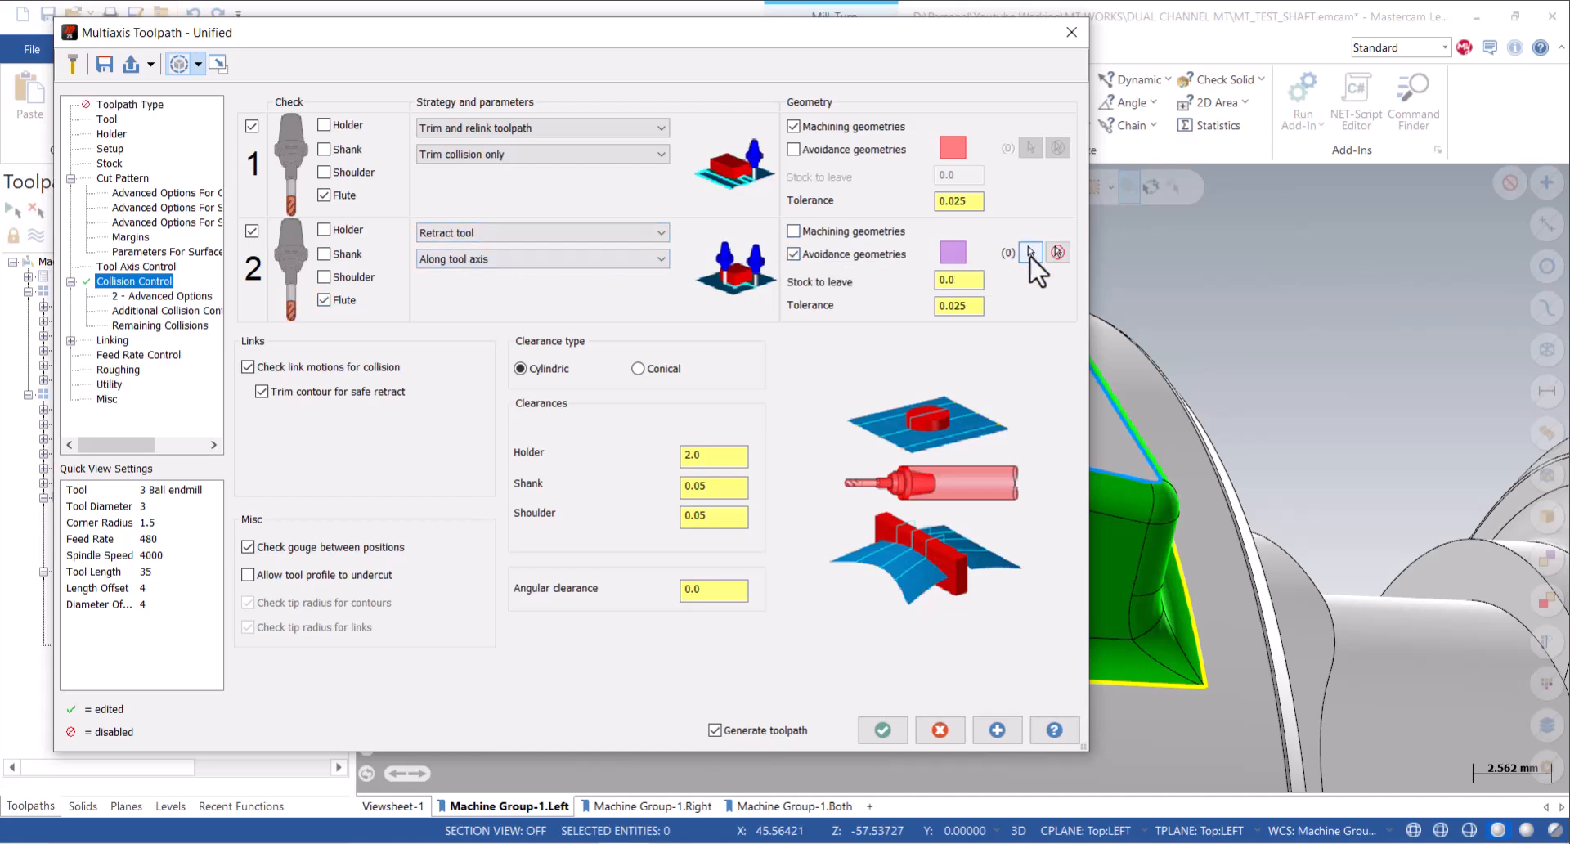
Select two shaft faces around the boss as the second check's avoidance geometry and regenerate the Unified Morph toolpath.
{"action": "left_click", "coordinate": [1031, 252]}
{"action": "left_click", "coordinate": [788, 378]}
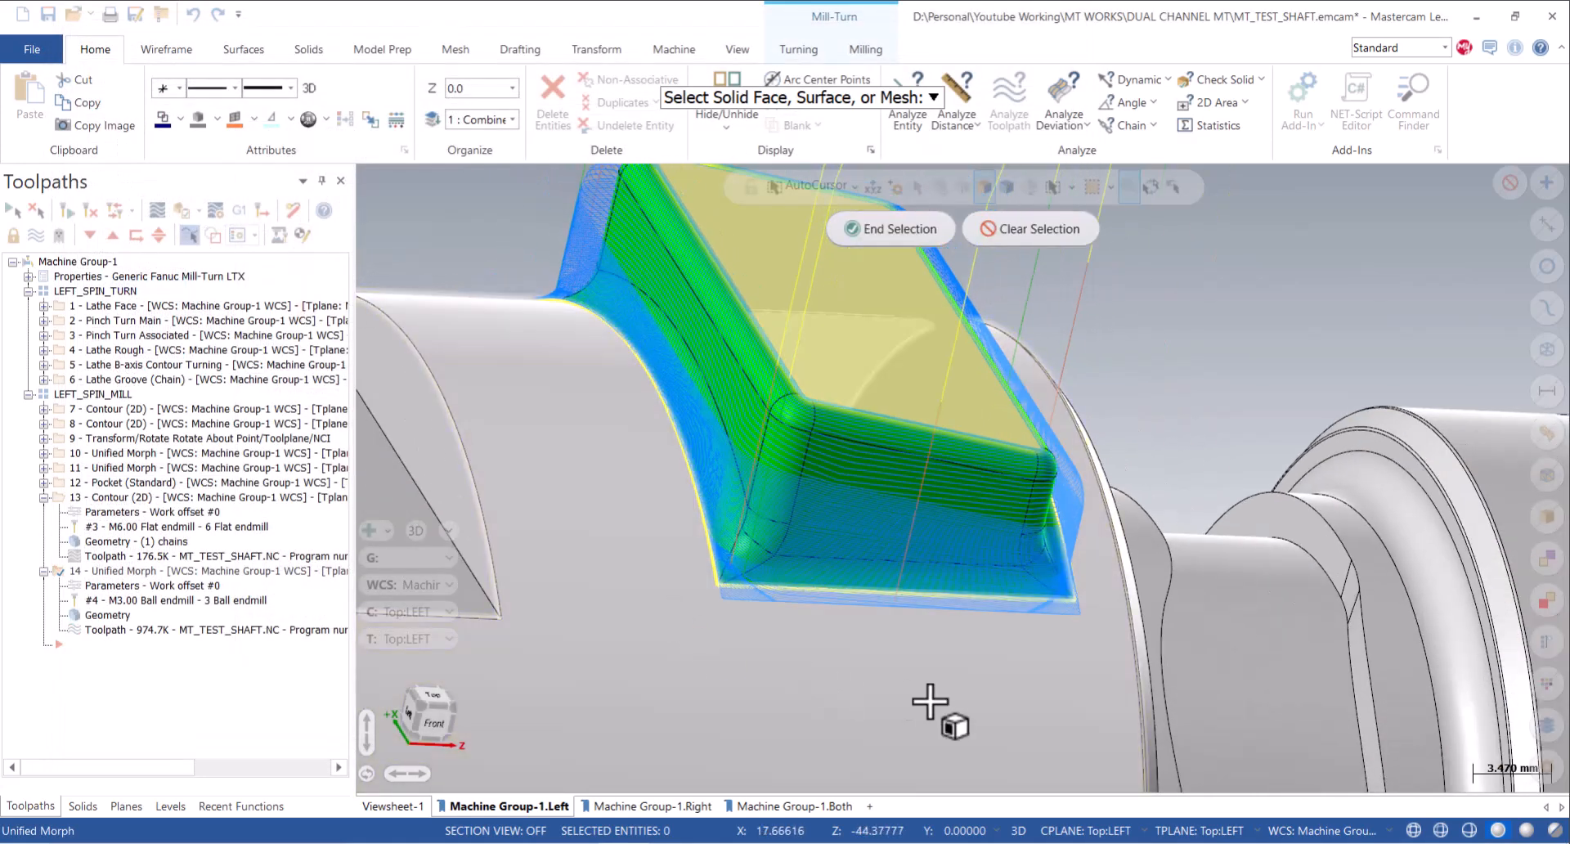
{"action": "left_click", "coordinate": [1017, 652]}
{"action": "left_click", "coordinate": [866, 229]}
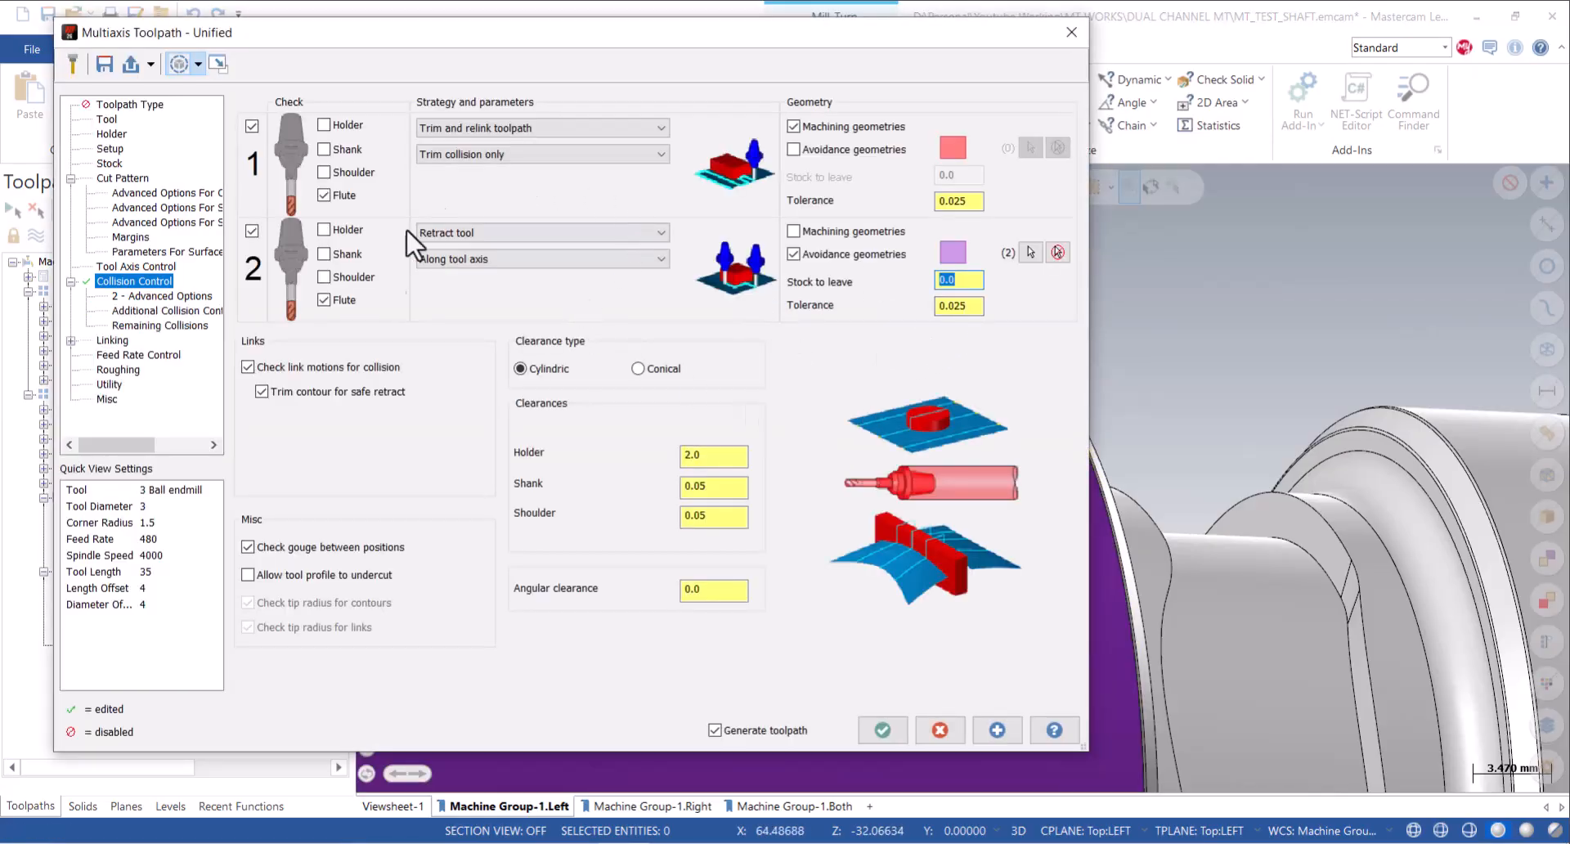
{"action": "left_click", "coordinate": [885, 730]}
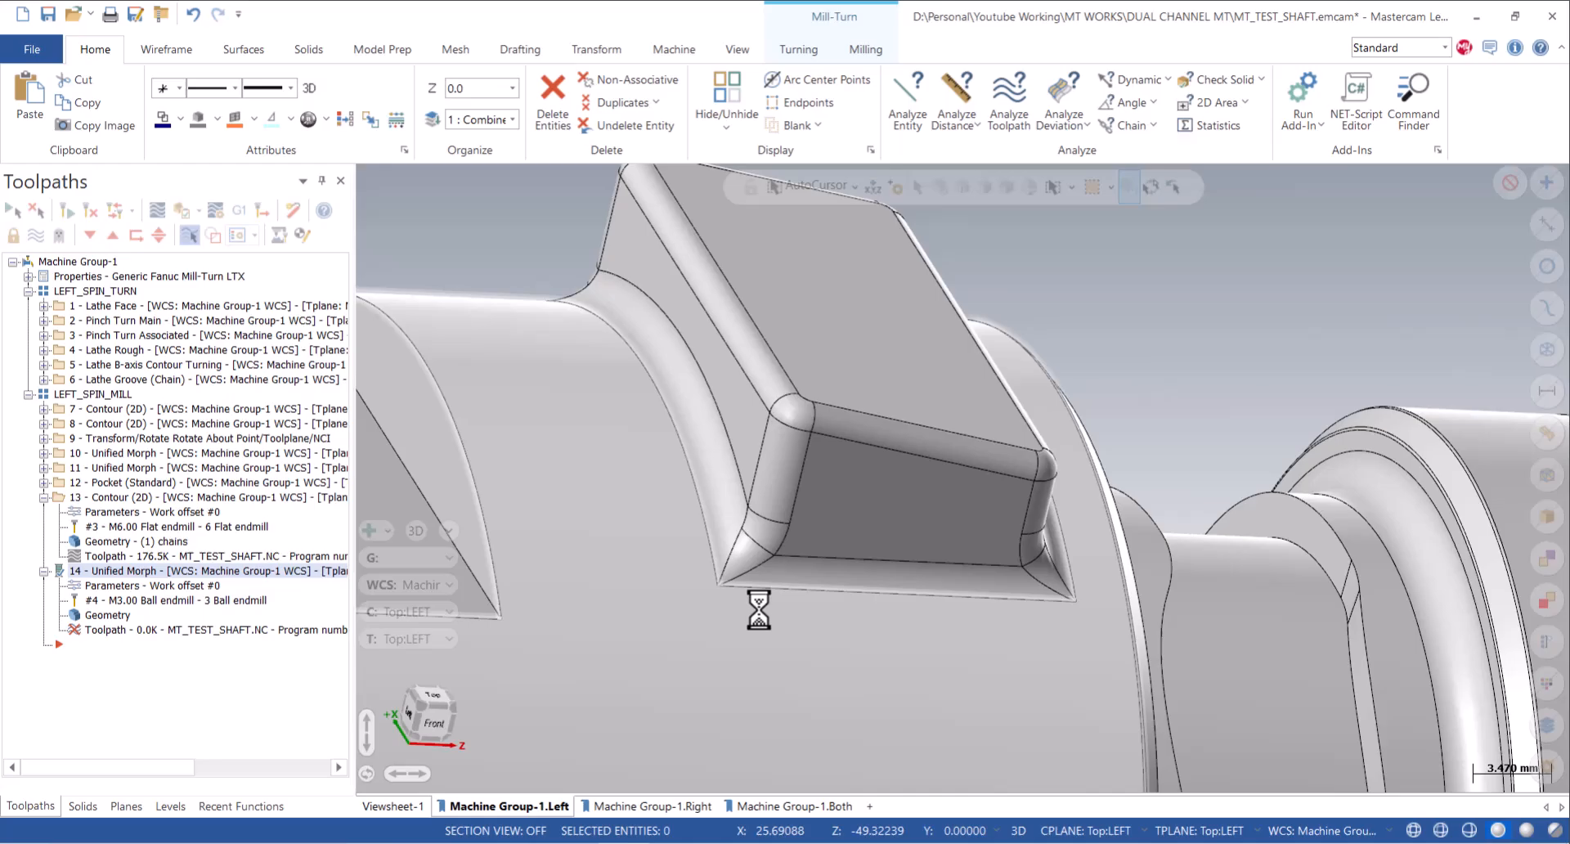
Set the Unified Morph toolpath's default link for large gaps to Follow surfaces and regenerate it.
{"action": "scroll", "coordinate": [759, 609], "scroll_direction": "down", "scroll_amount": 5}
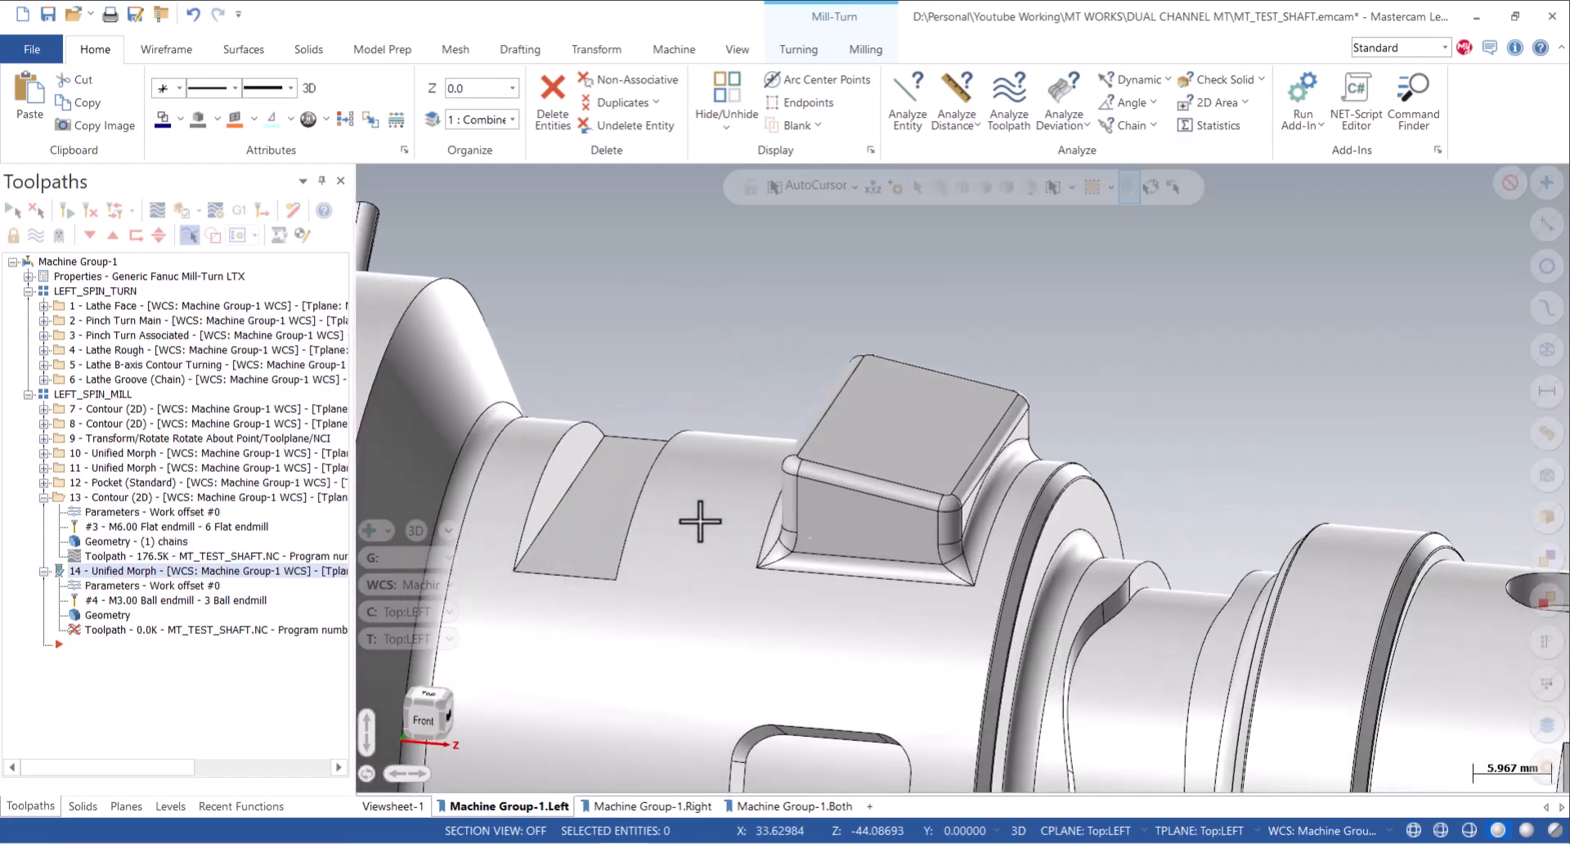
{"action": "left_click", "coordinate": [737, 49]}
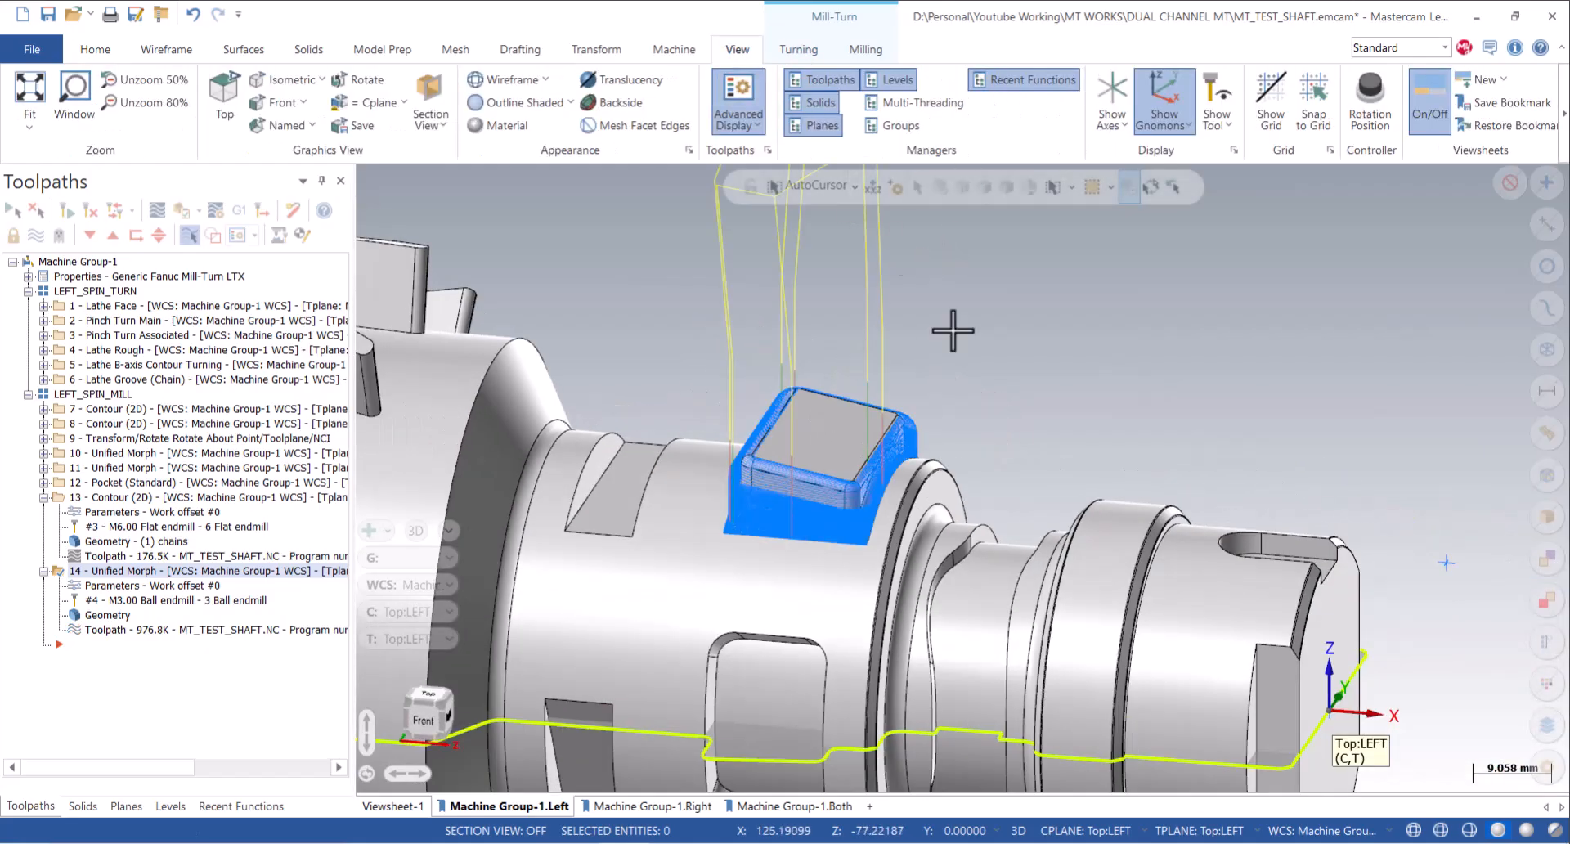
{"action": "middle_click_drag", "start_coordinate": [479, 554], "coordinate": [904, 262]}
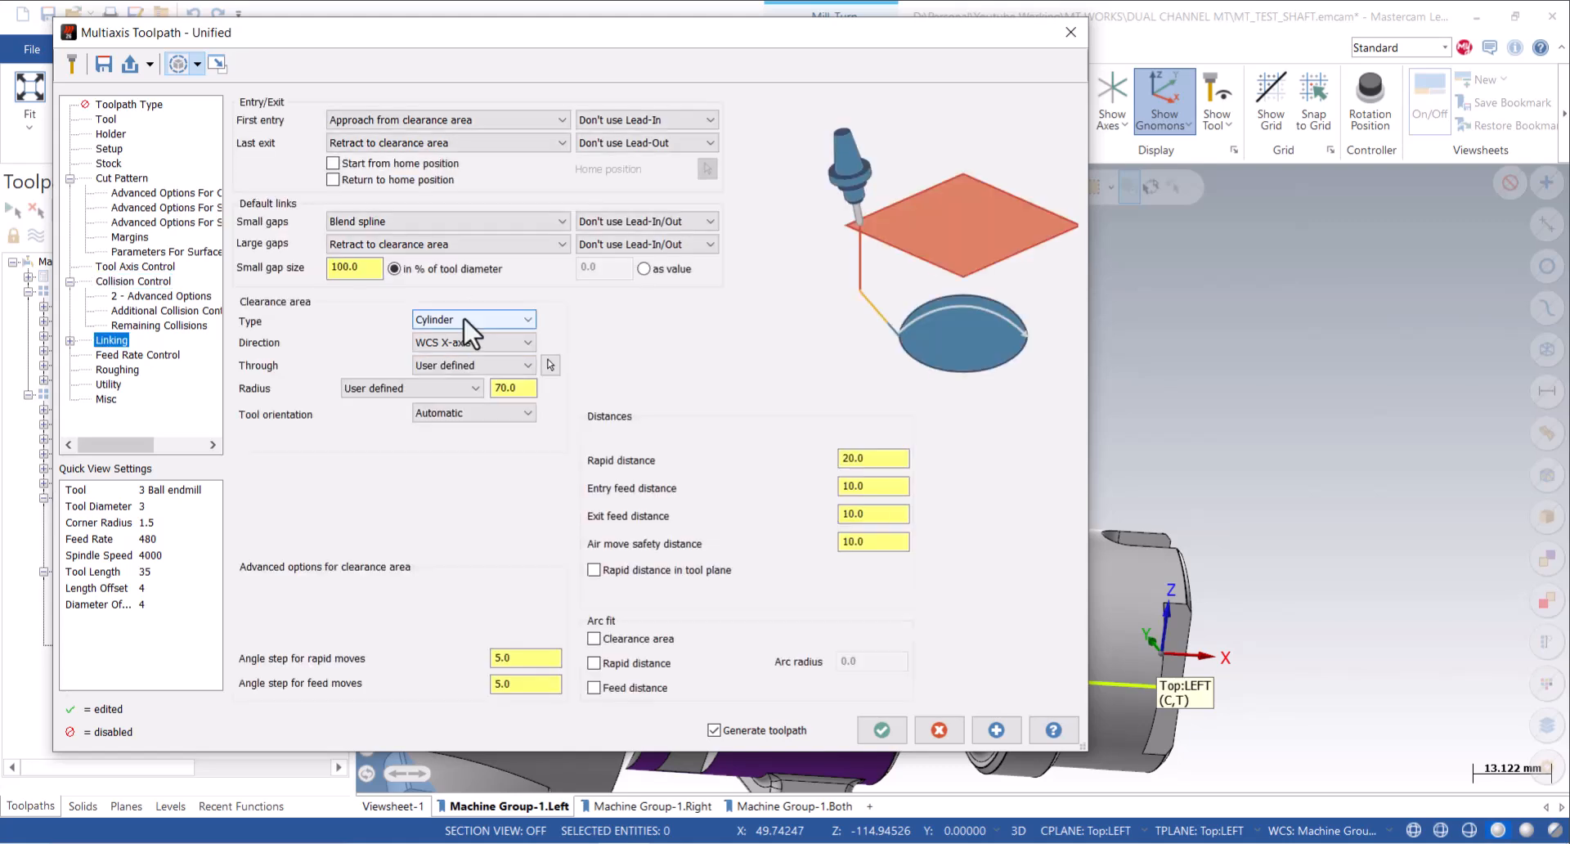
{"action": "left_click", "coordinate": [404, 245]}
{"action": "left_click", "coordinate": [405, 290]}
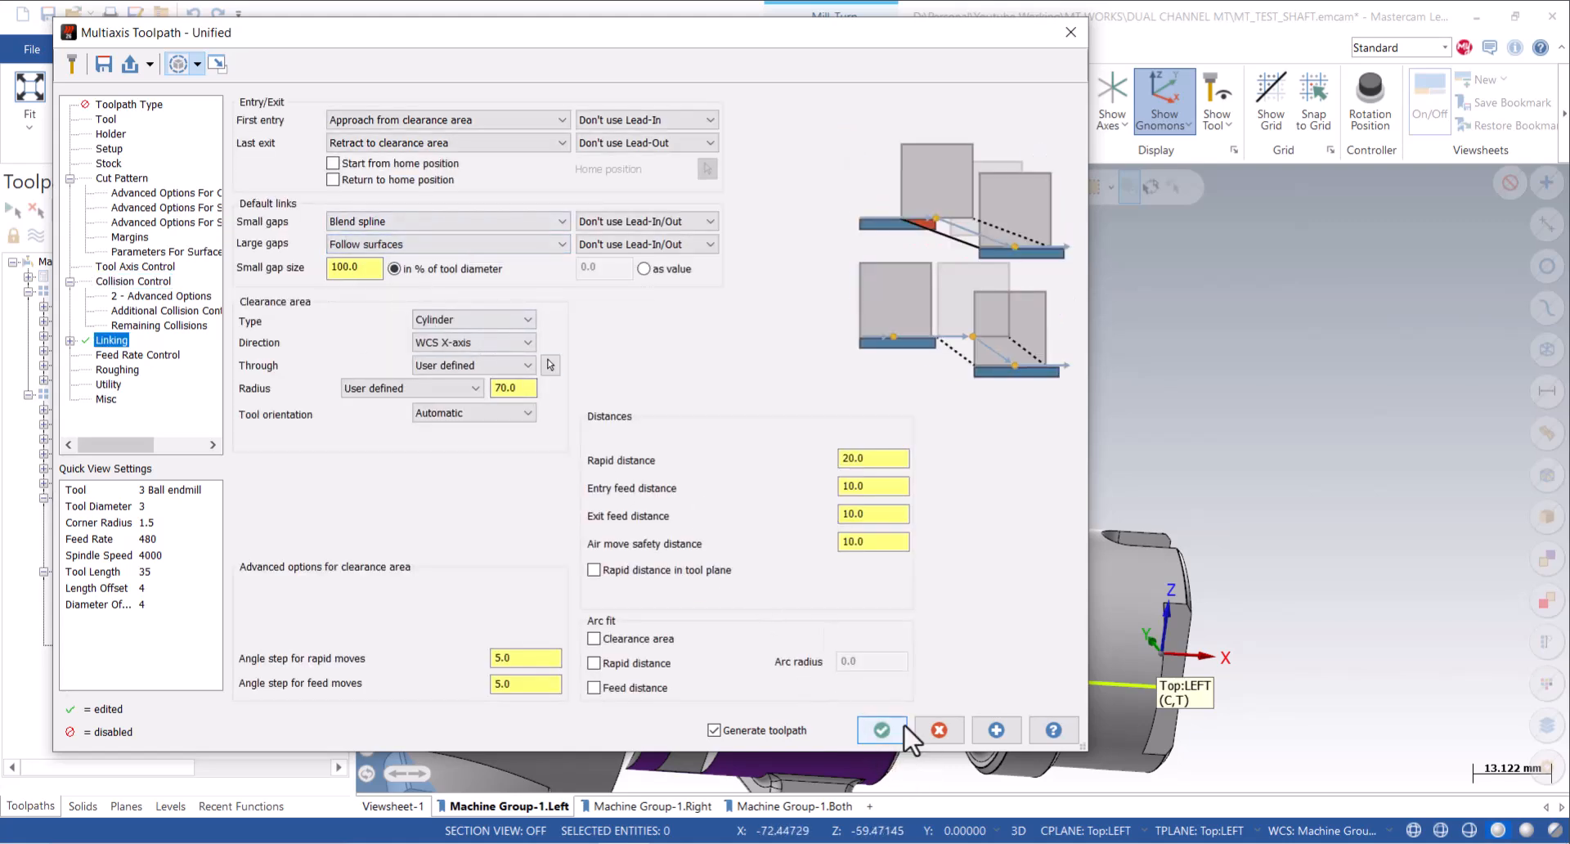
{"action": "key", "text": "Return"}
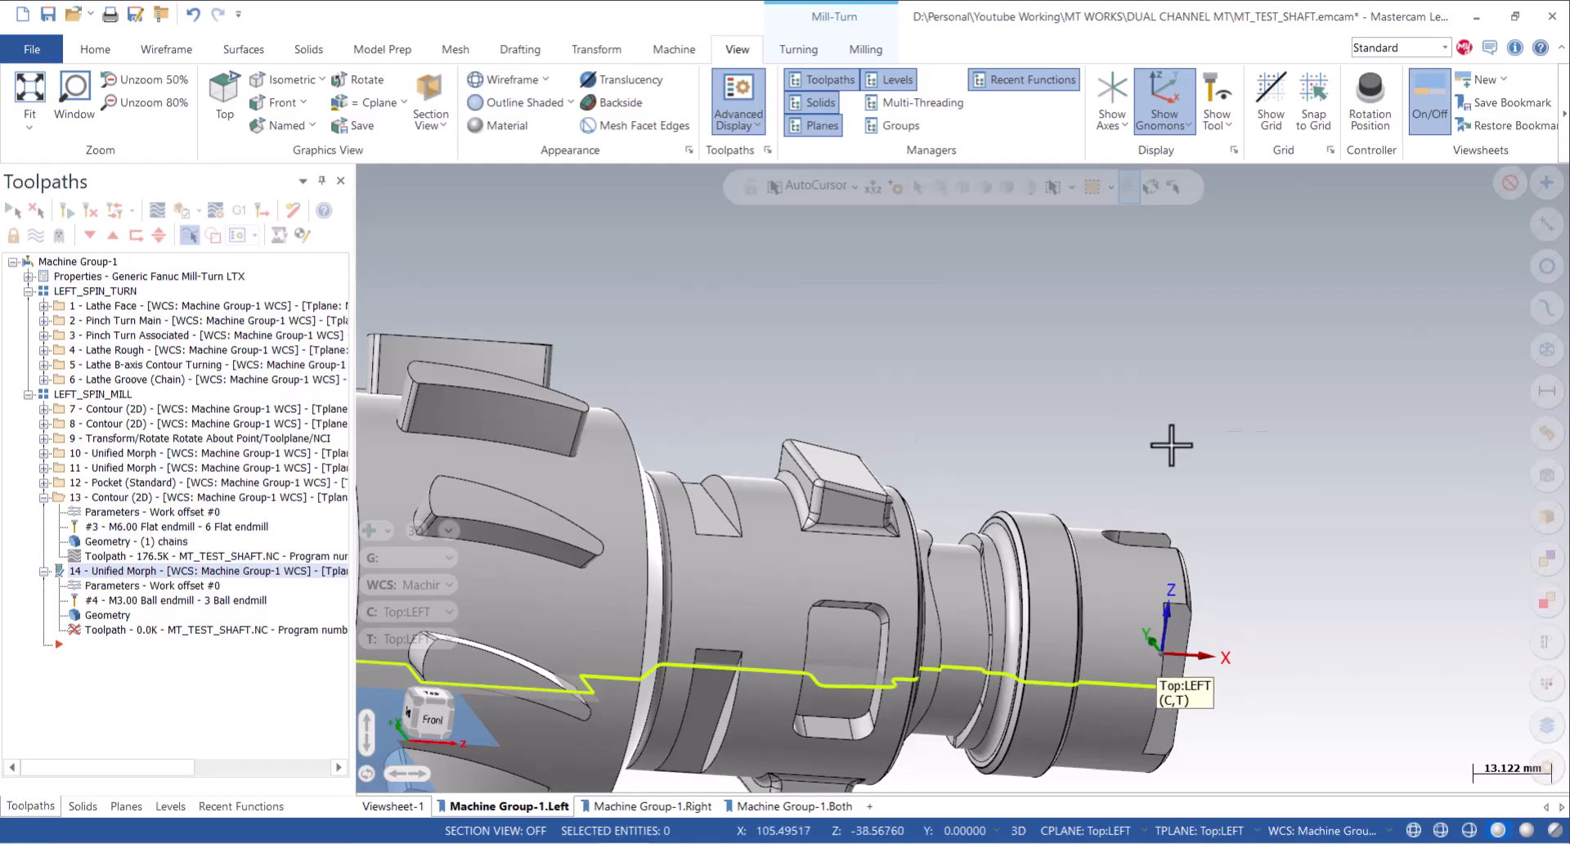
Raise the processing priority of the Unified Morph calculation to High in the Multi-Threading Manager.
{"action": "scroll", "coordinate": [905, 483], "scroll_direction": "up", "scroll_amount": 3}
{"action": "middle_click_drag", "start_coordinate": [761, 435], "coordinate": [851, 469]}
{"action": "scroll", "coordinate": [851, 469], "scroll_direction": "up", "scroll_amount": 2}
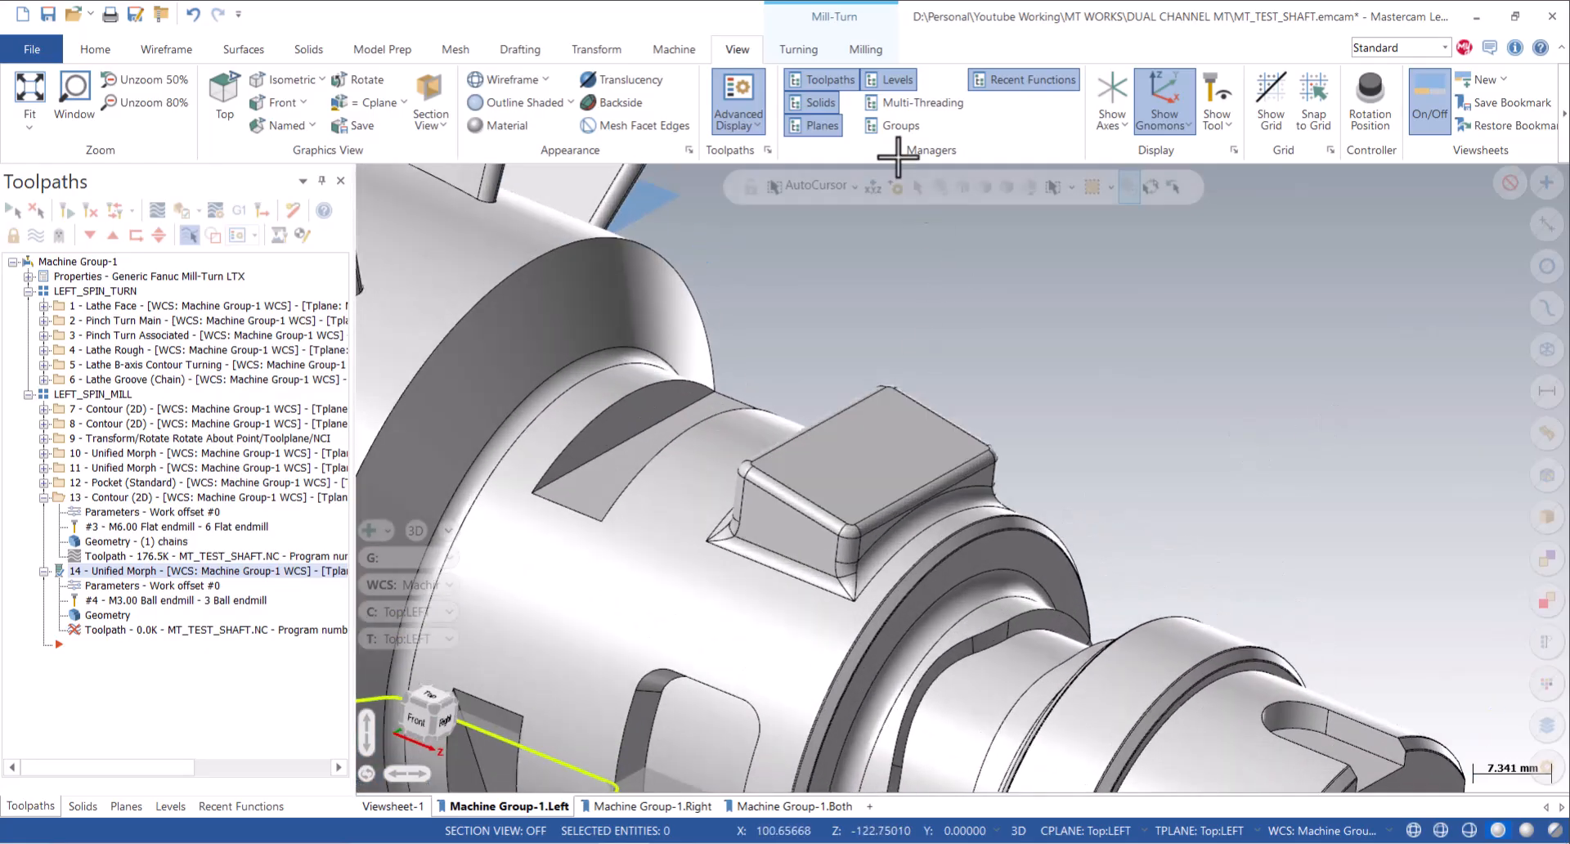
{"action": "left_click", "coordinate": [914, 102]}
{"action": "right_click", "coordinate": [867, 303]}
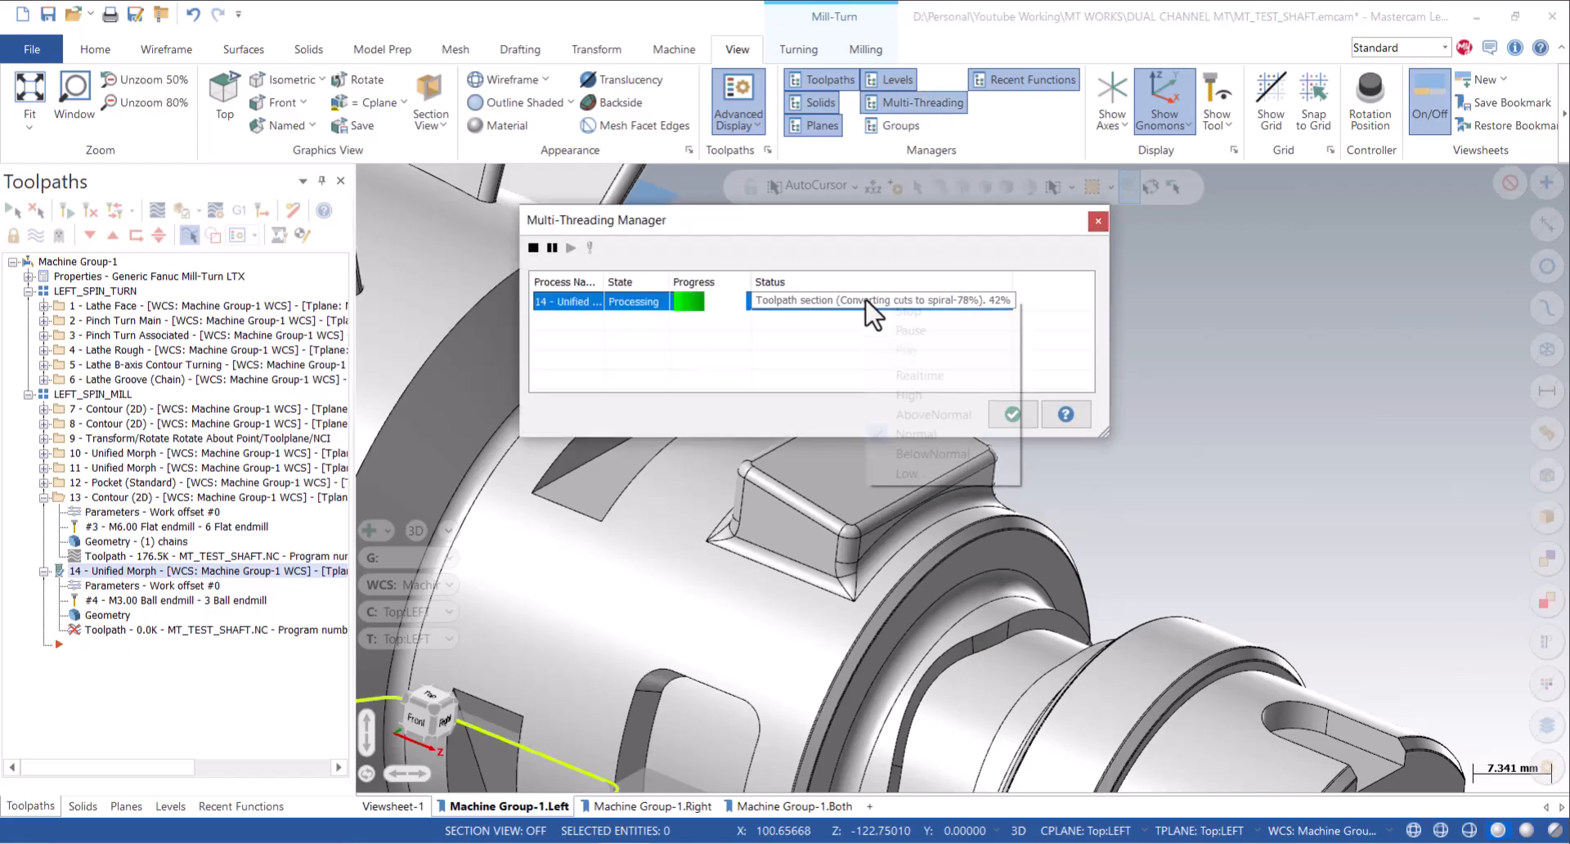
{"action": "left_click", "coordinate": [904, 393]}
{"action": "left_click", "coordinate": [1011, 414]}
{"action": "middle_click_drag", "start_coordinate": [1011, 414], "coordinate": [655, 431]}
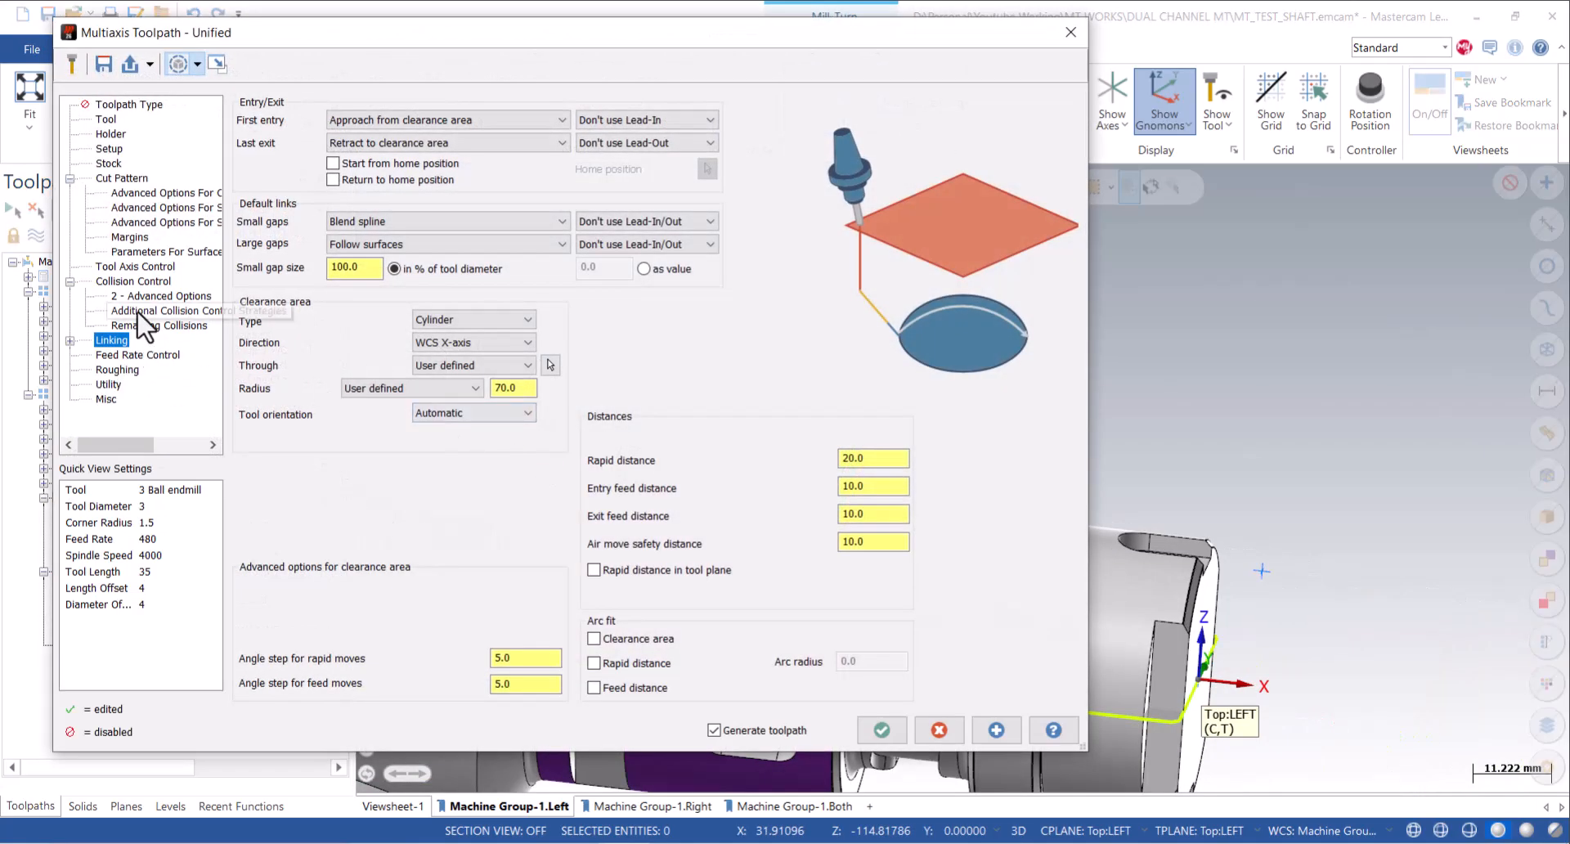
Enable Transform / Translate for the Unified Morph toolpath about the WCS X-axis with 2 steps and a 180° rotation angle, and regenerate it.
{"action": "left_click", "coordinate": [108, 383]}
{"action": "left_click", "coordinate": [296, 105]}
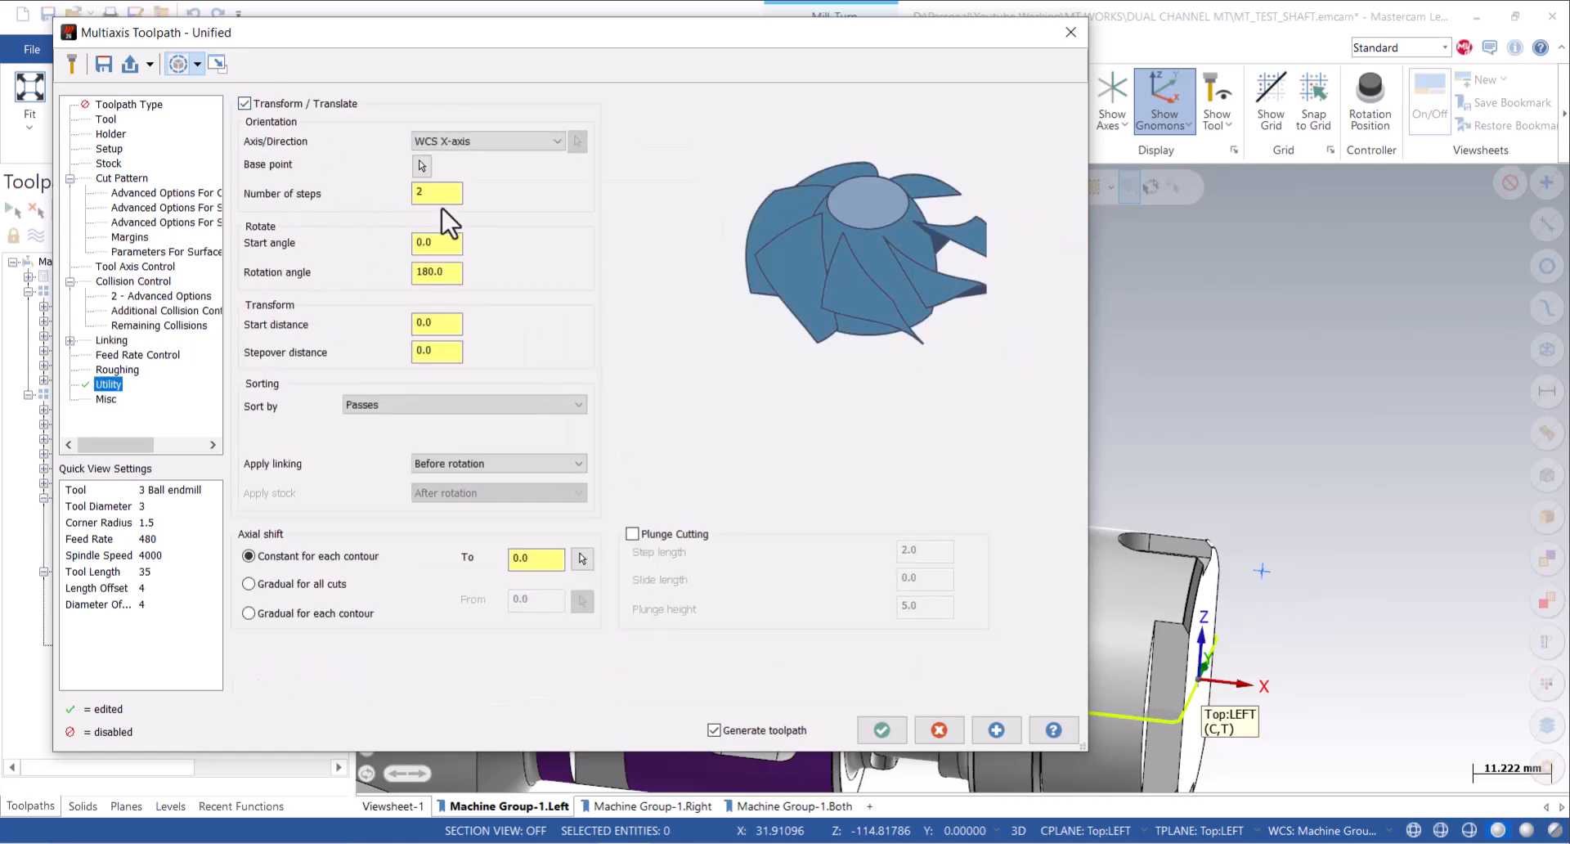
{"action": "left_click", "coordinate": [455, 273]}
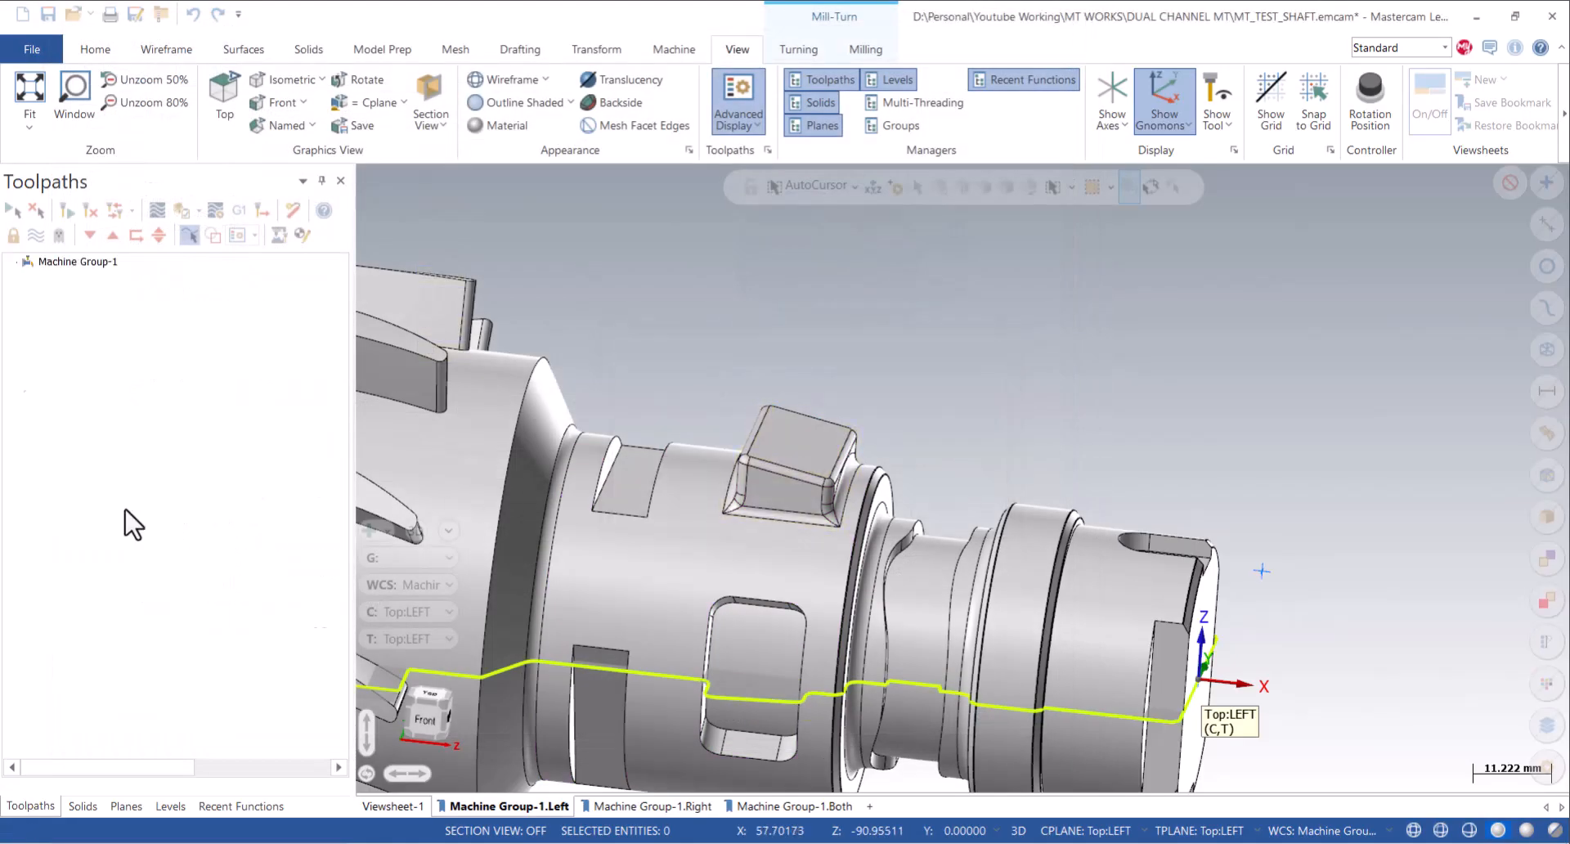
Transform operation 13, the boss-top Contour (2D), as a Plane Rotation with Rotary Rotate, using 1 instance at 180°.
{"action": "left_click", "coordinate": [120, 499]}
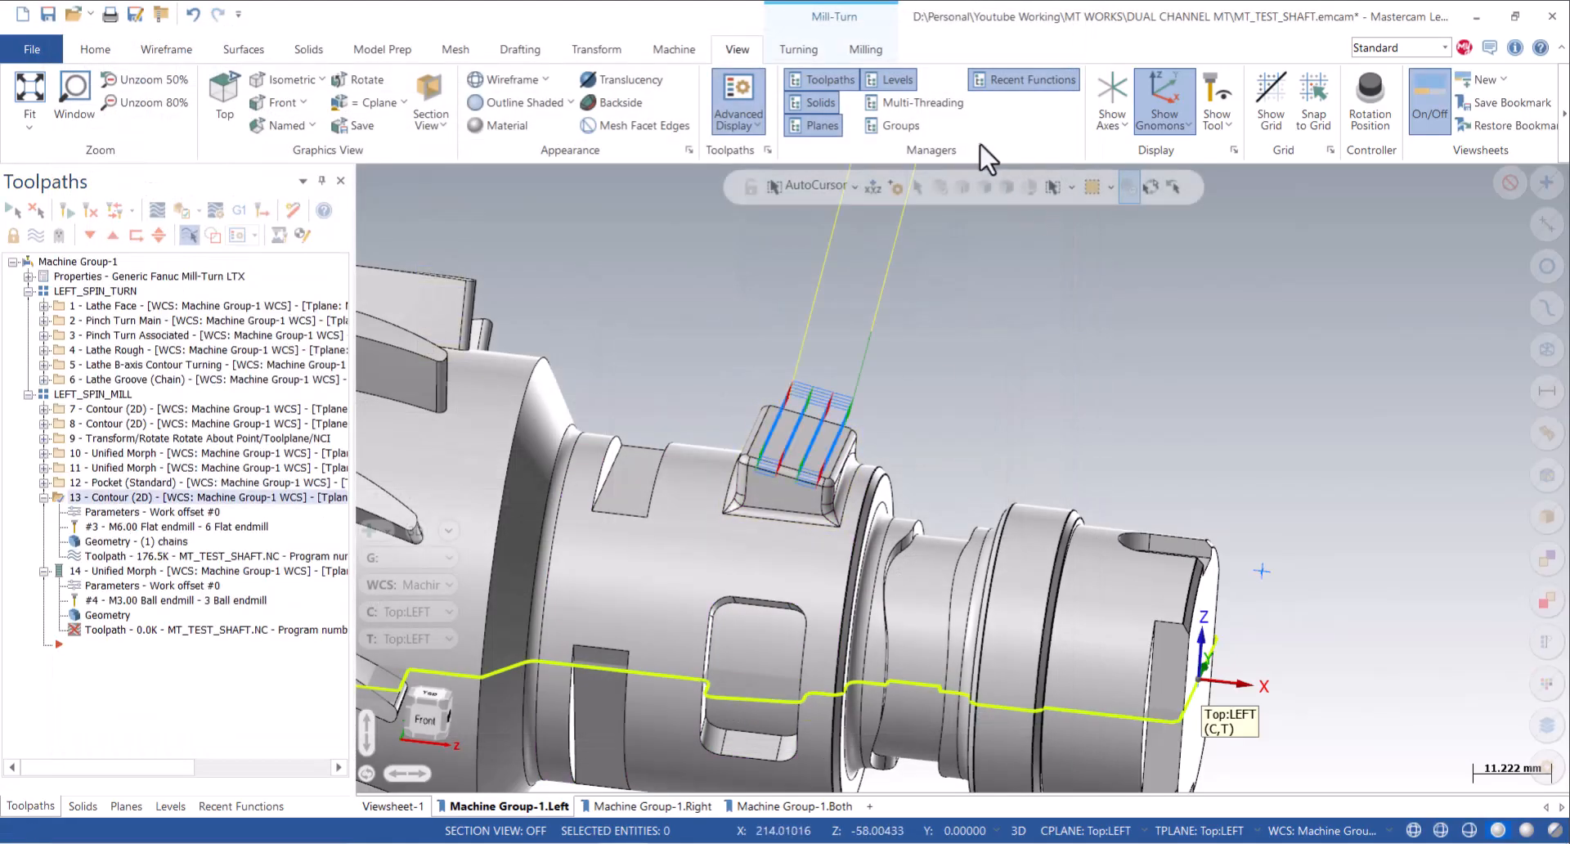
{"action": "left_click", "coordinate": [866, 51]}
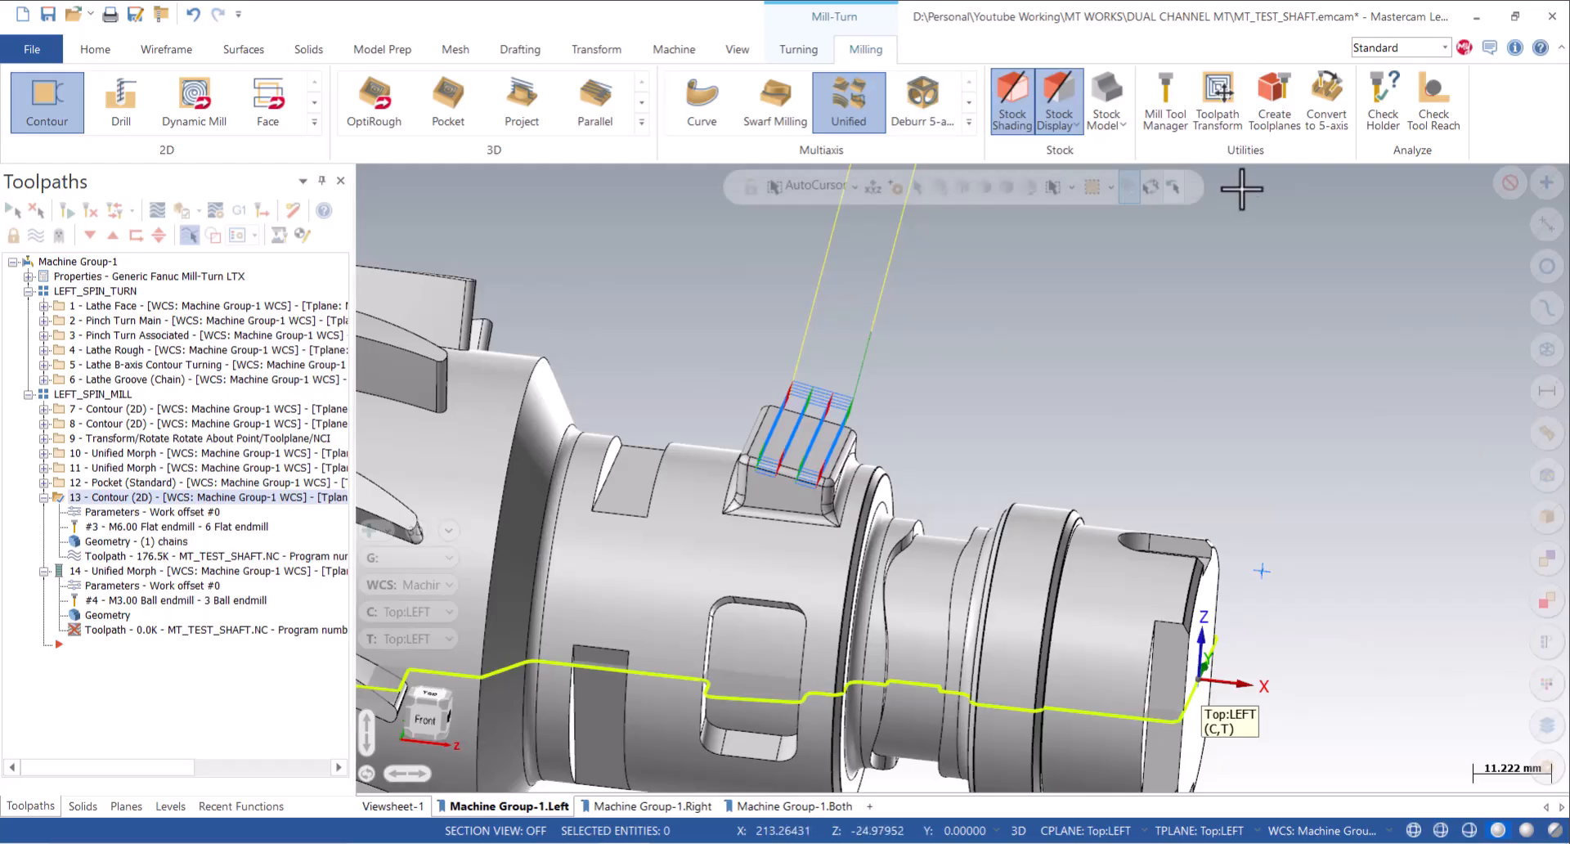
{"action": "left_click", "coordinate": [1217, 105]}
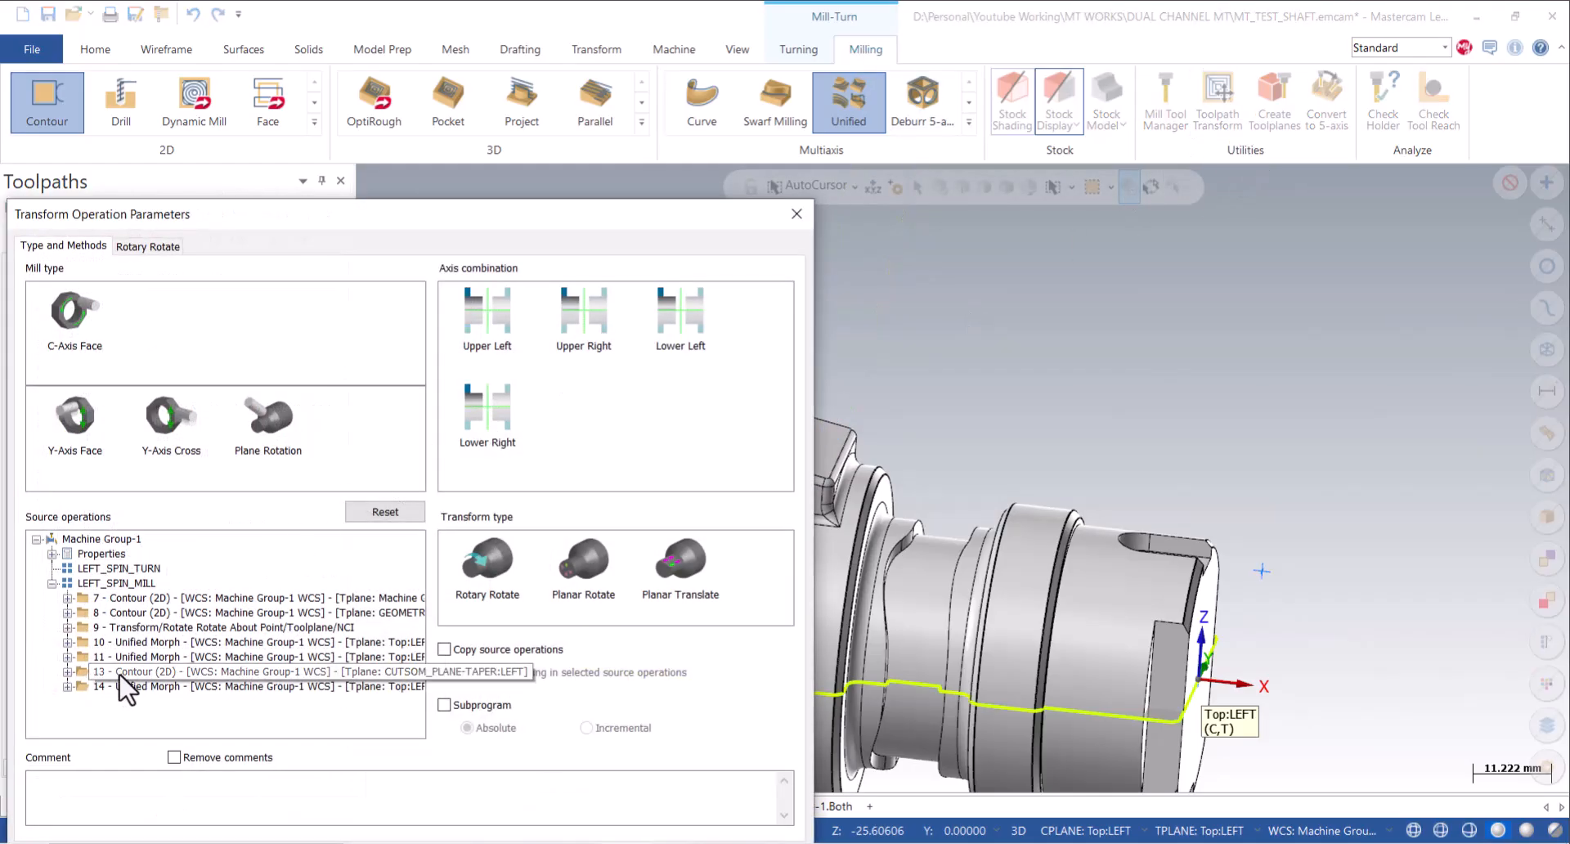
{"action": "left_click", "coordinate": [257, 421]}
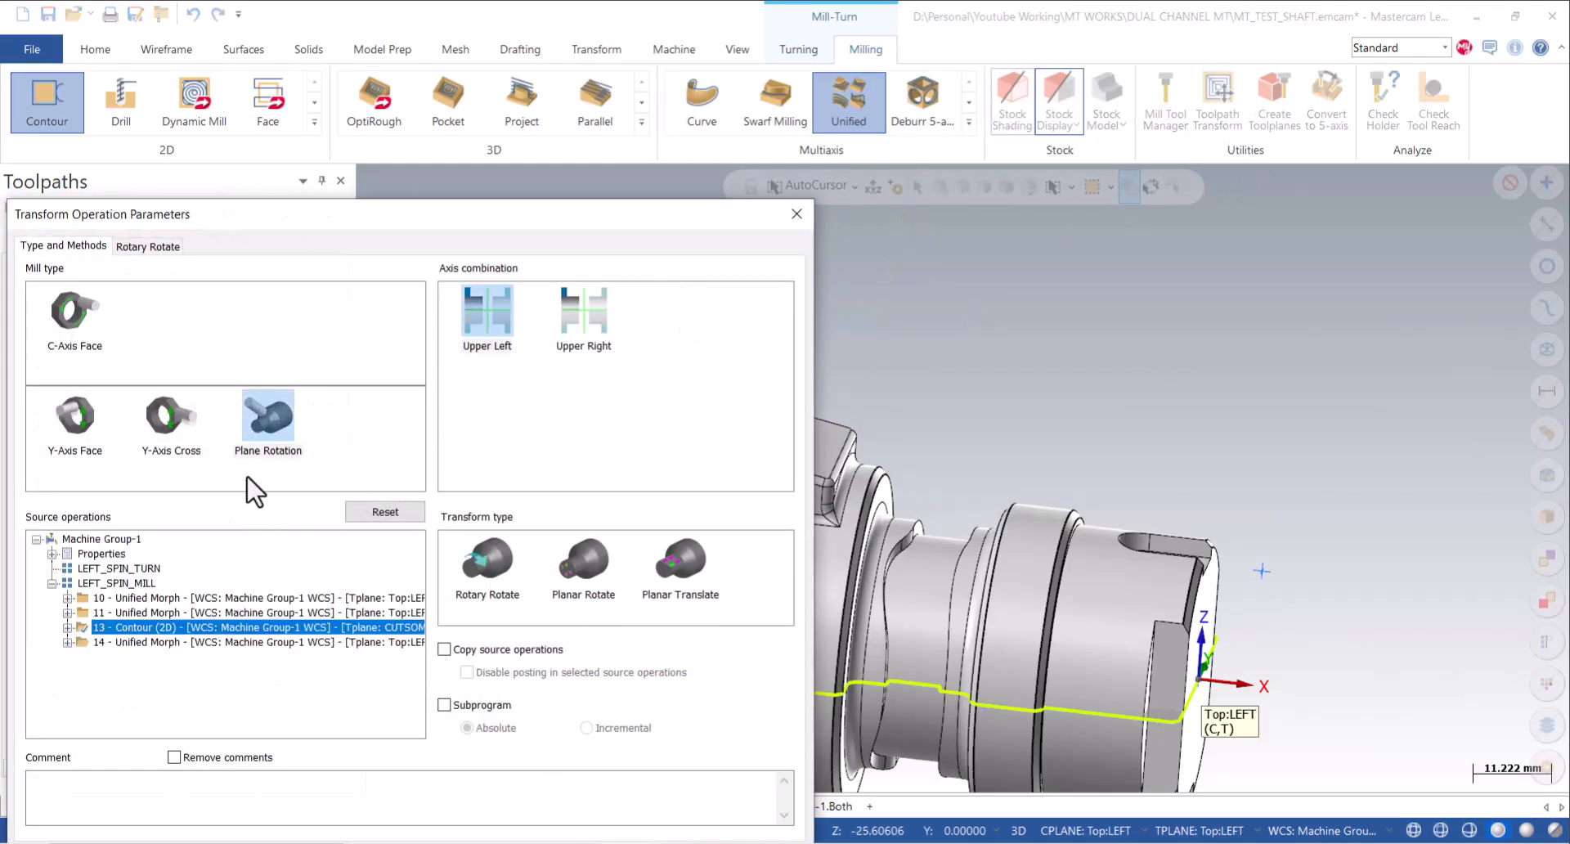
{"action": "left_click", "coordinate": [494, 573]}
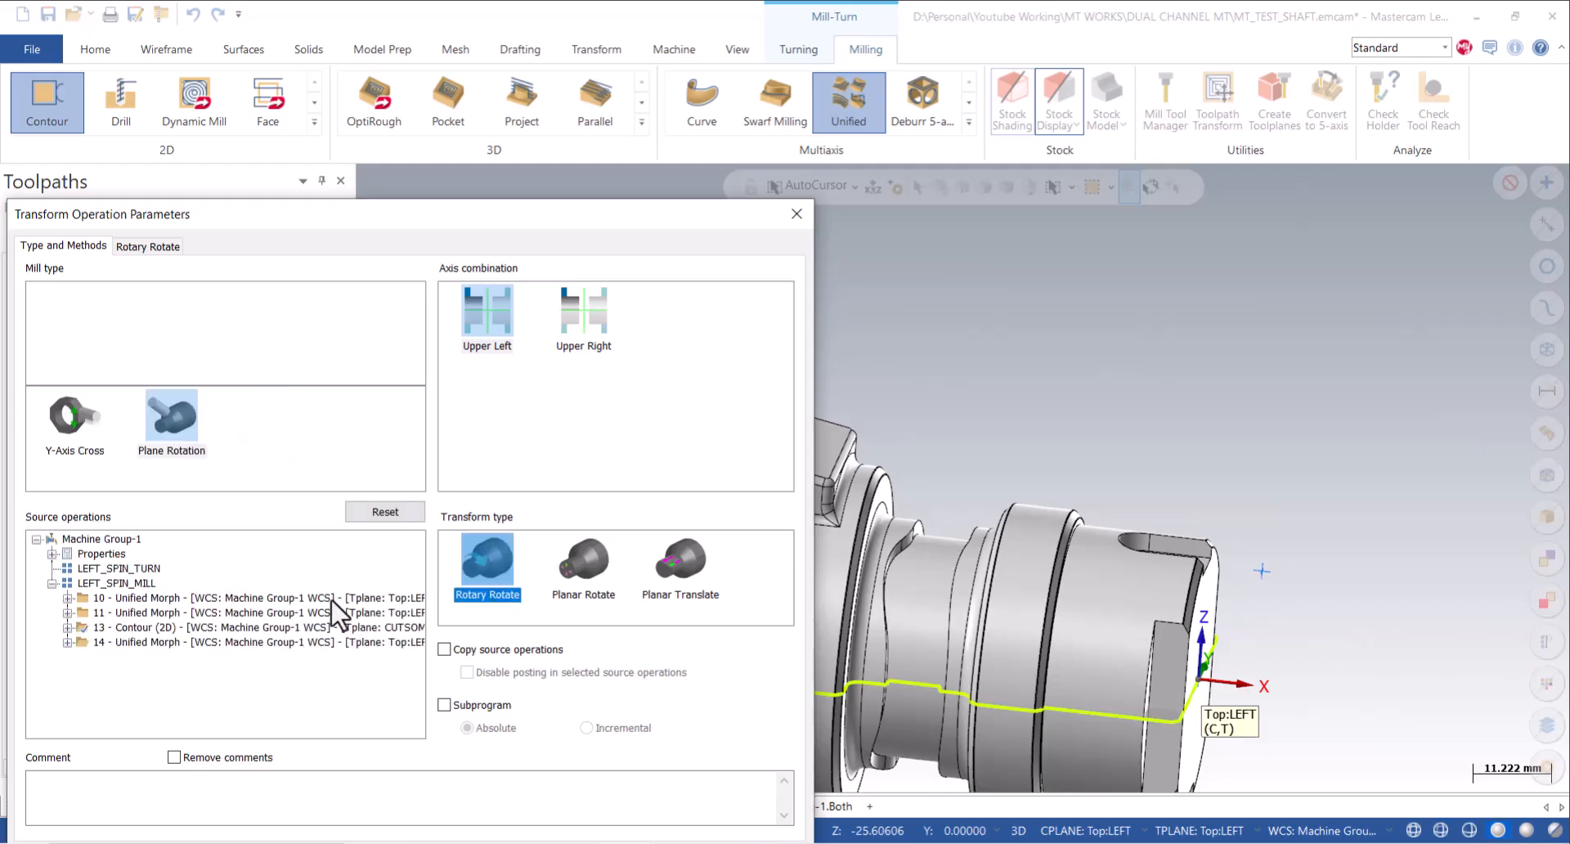
{"action": "left_click", "coordinate": [149, 246]}
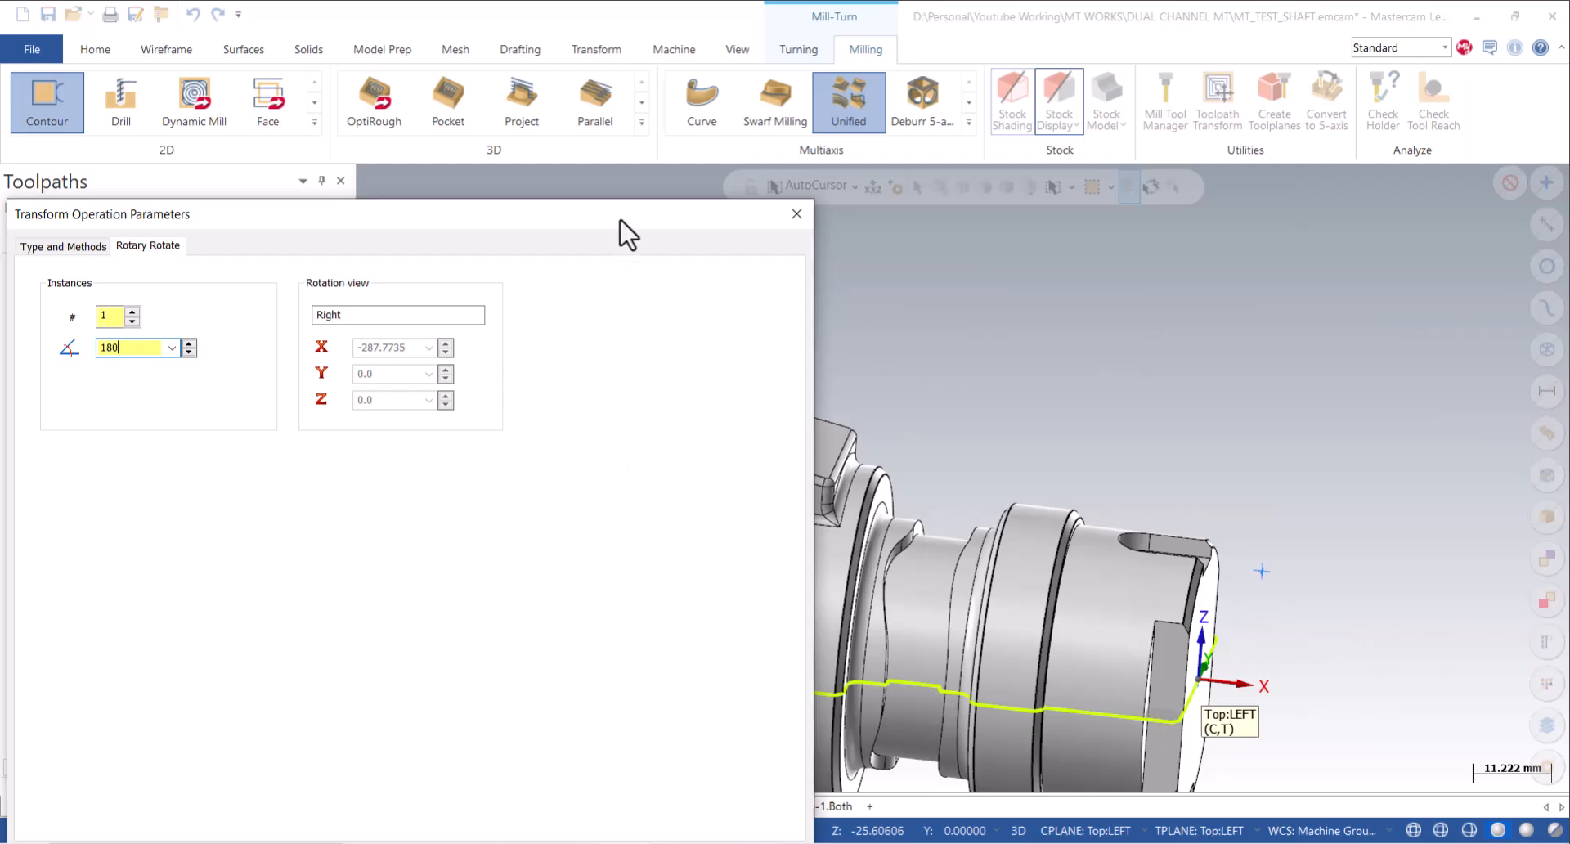
{"action": "left_click_drag", "start_coordinate": [620, 221], "coordinate": [948, 123]}
{"action": "left_click", "coordinate": [987, 773]}
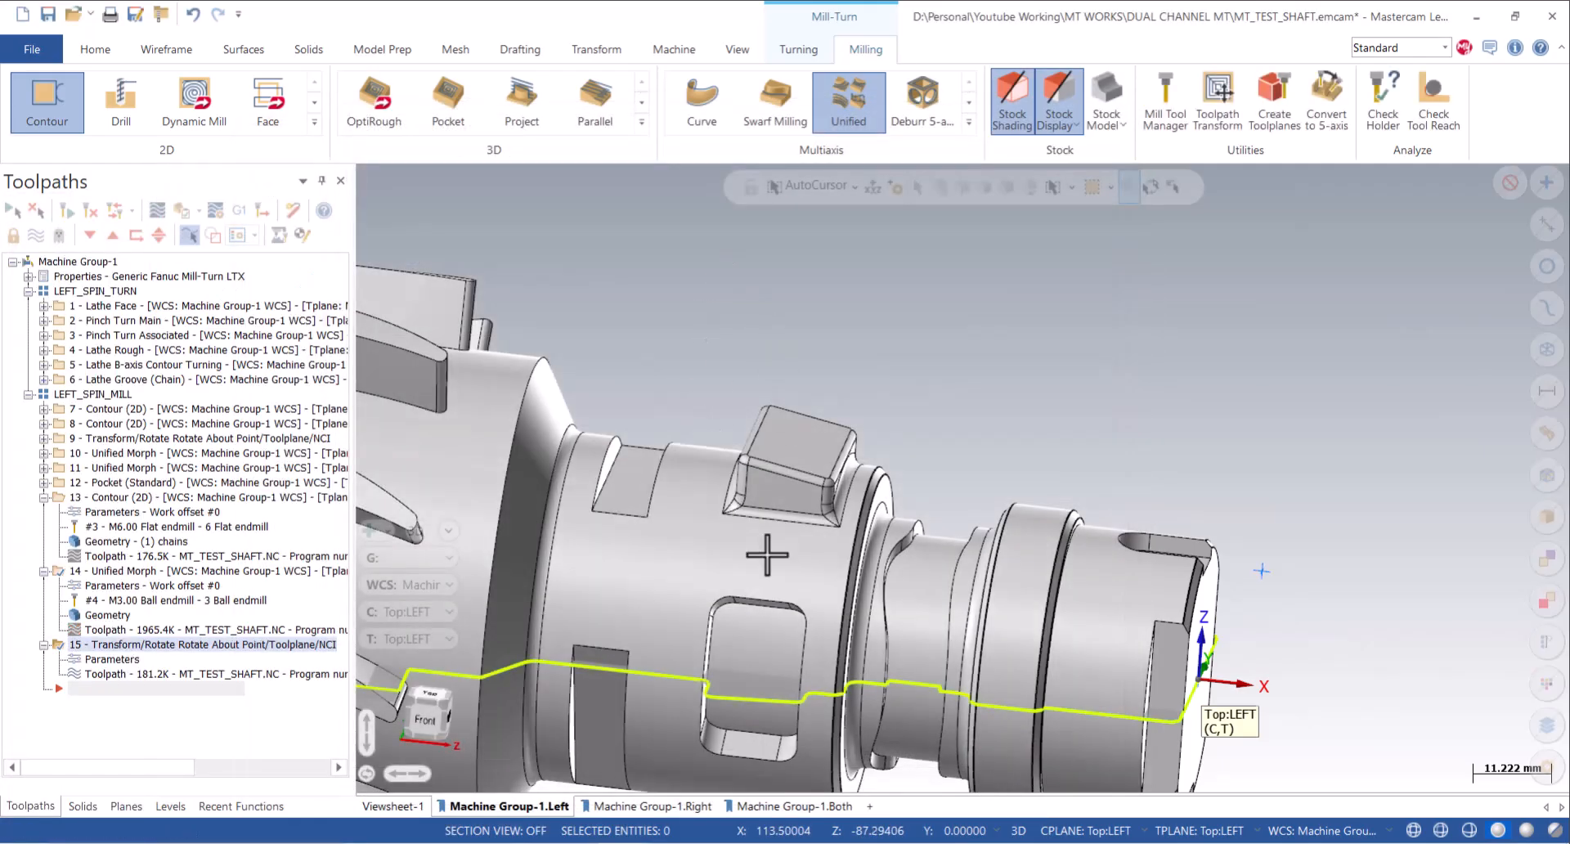
Check the toolpaths on both bosses, select all operations in Machine Group-1 and save the part file.
{"action": "scroll", "coordinate": [797, 399], "scroll_direction": "down", "scroll_amount": 2}
{"action": "middle_click_drag", "start_coordinate": [796, 400], "coordinate": [720, 615]}
{"action": "left_click", "coordinate": [46, 11]}
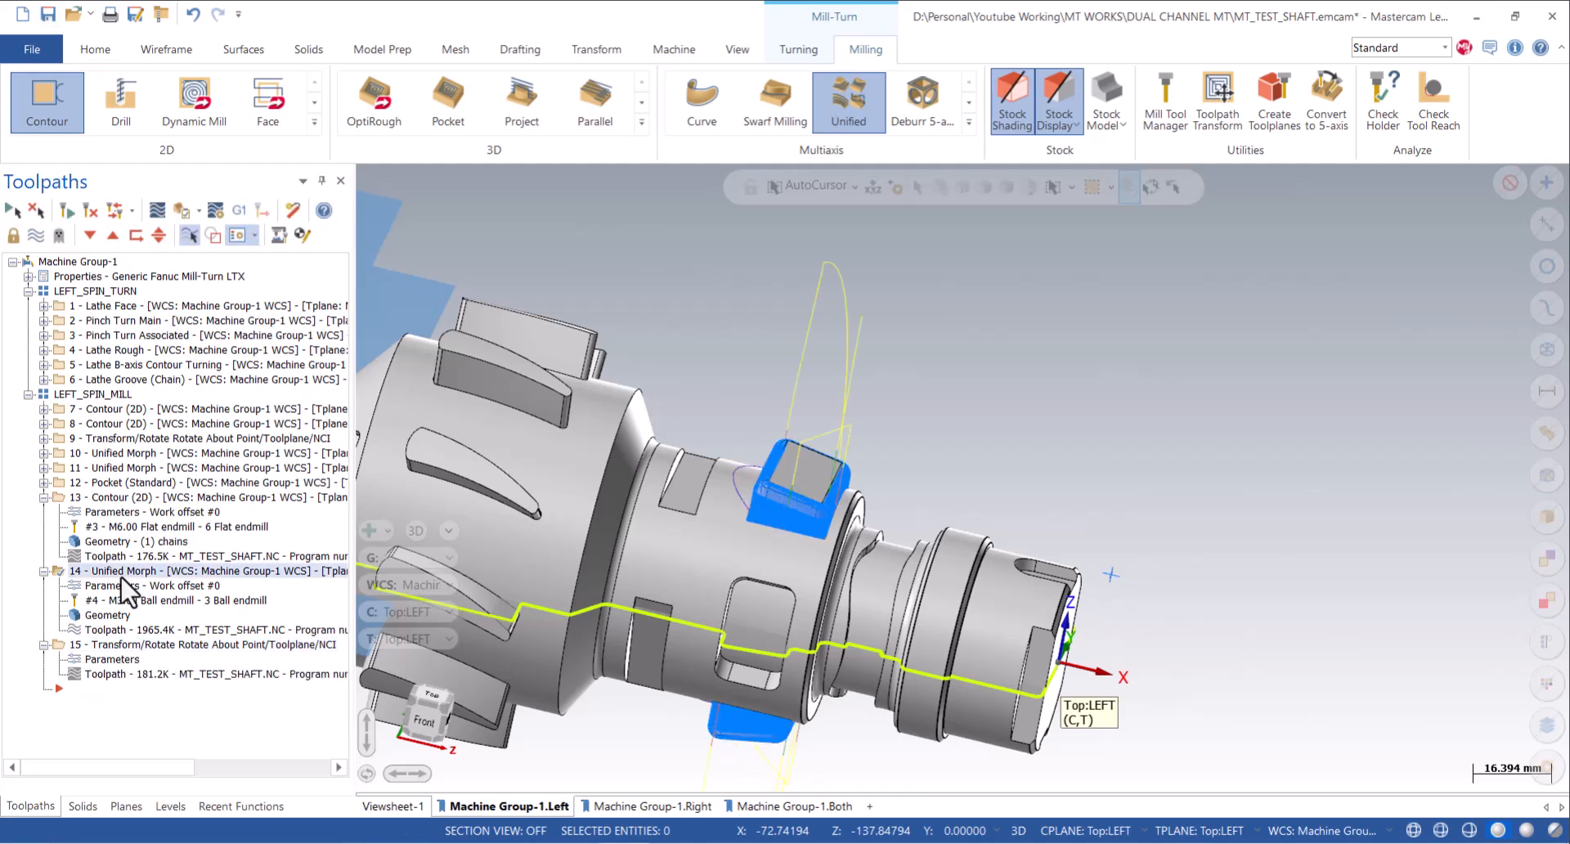
{"action": "scroll", "coordinate": [771, 434], "scroll_direction": "down", "scroll_amount": 3}
{"action": "middle_click_drag", "start_coordinate": [771, 434], "coordinate": [699, 446]}
{"action": "left_click", "coordinate": [12, 210]}
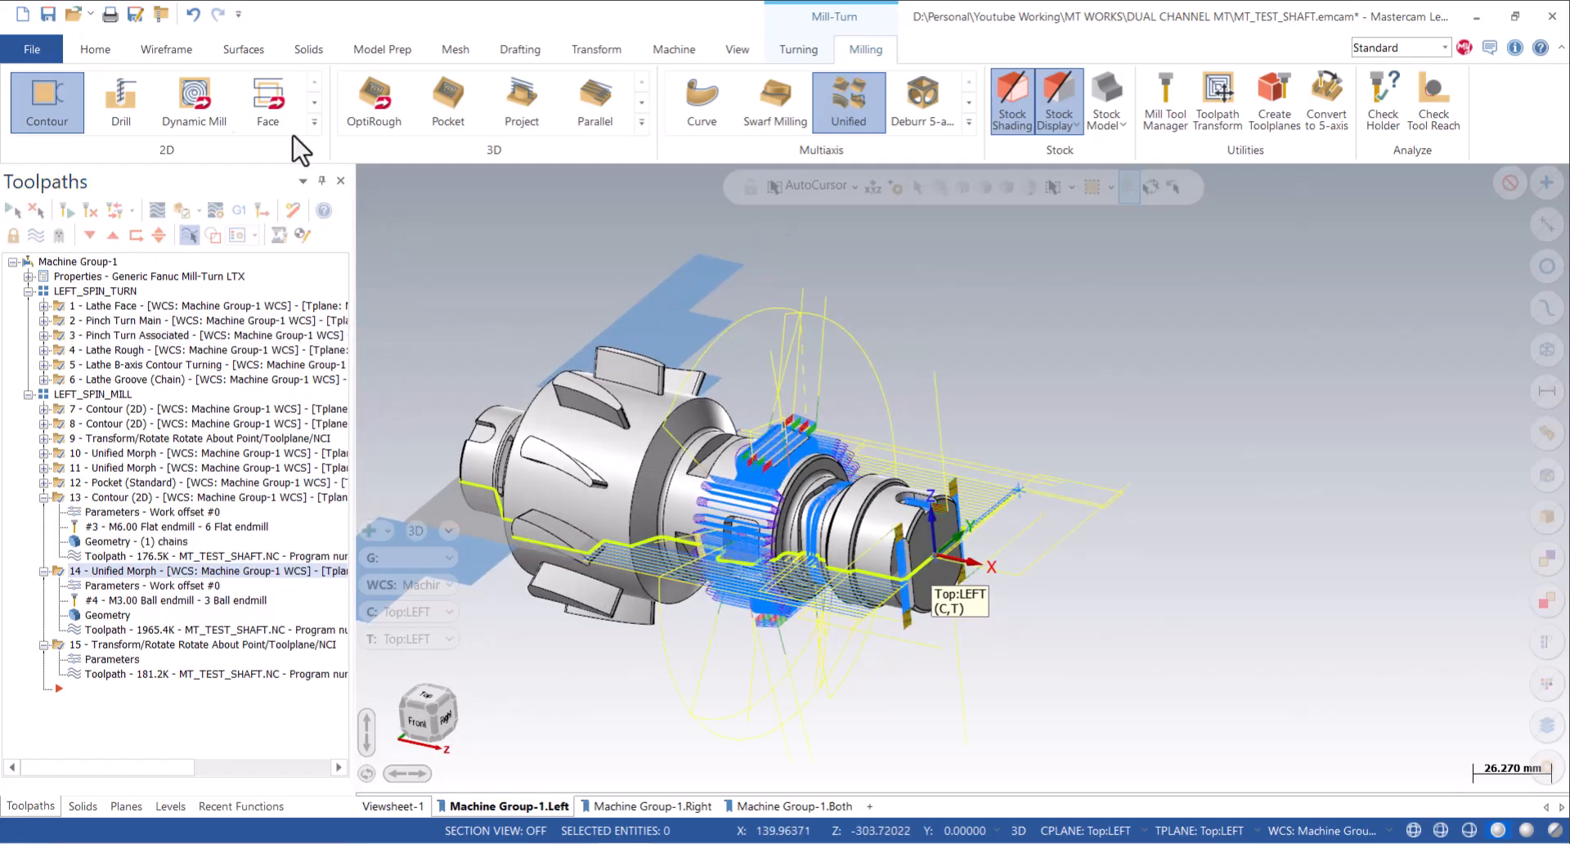
{"action": "left_click", "coordinate": [47, 14]}
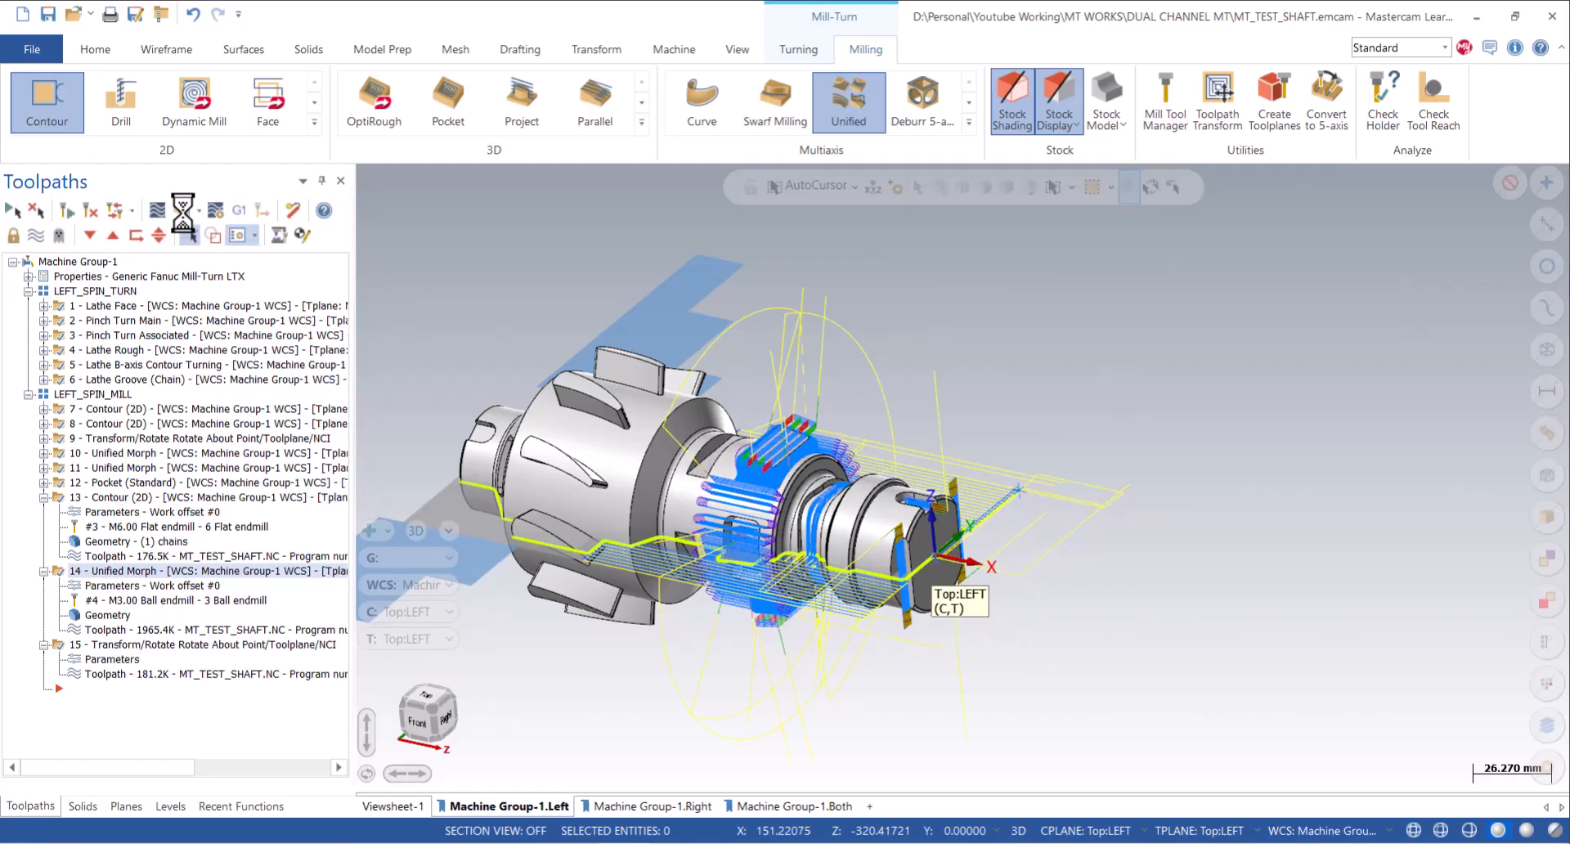
Verify all operations in the simulator at a faster playback speed, and examine the machined boss's walls and base fillets.
{"action": "left_click", "coordinate": [183, 211]}
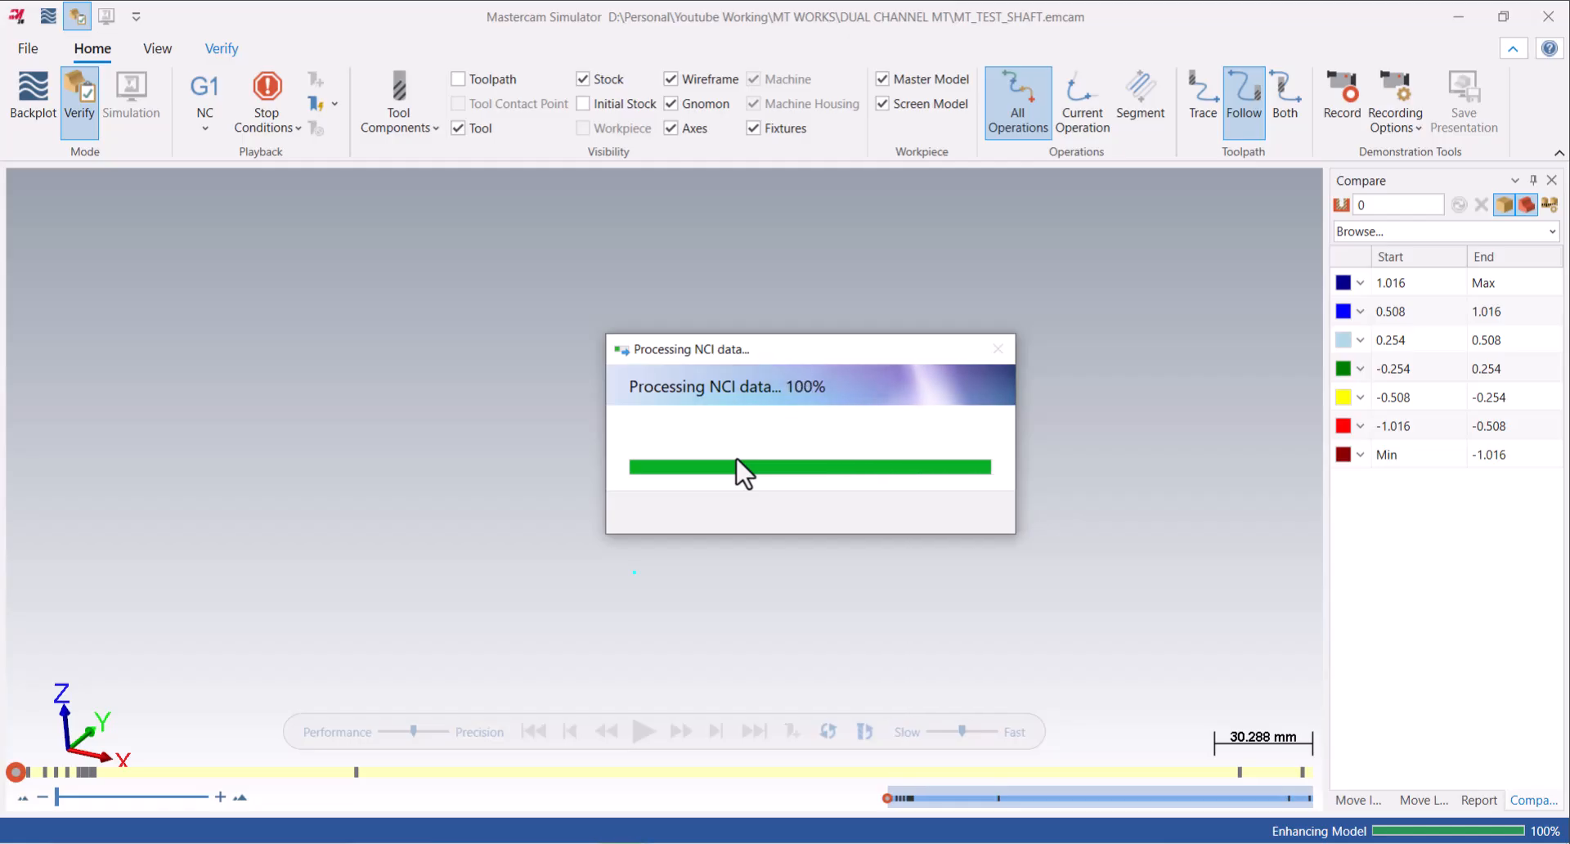
{"action": "left_click", "coordinate": [644, 730]}
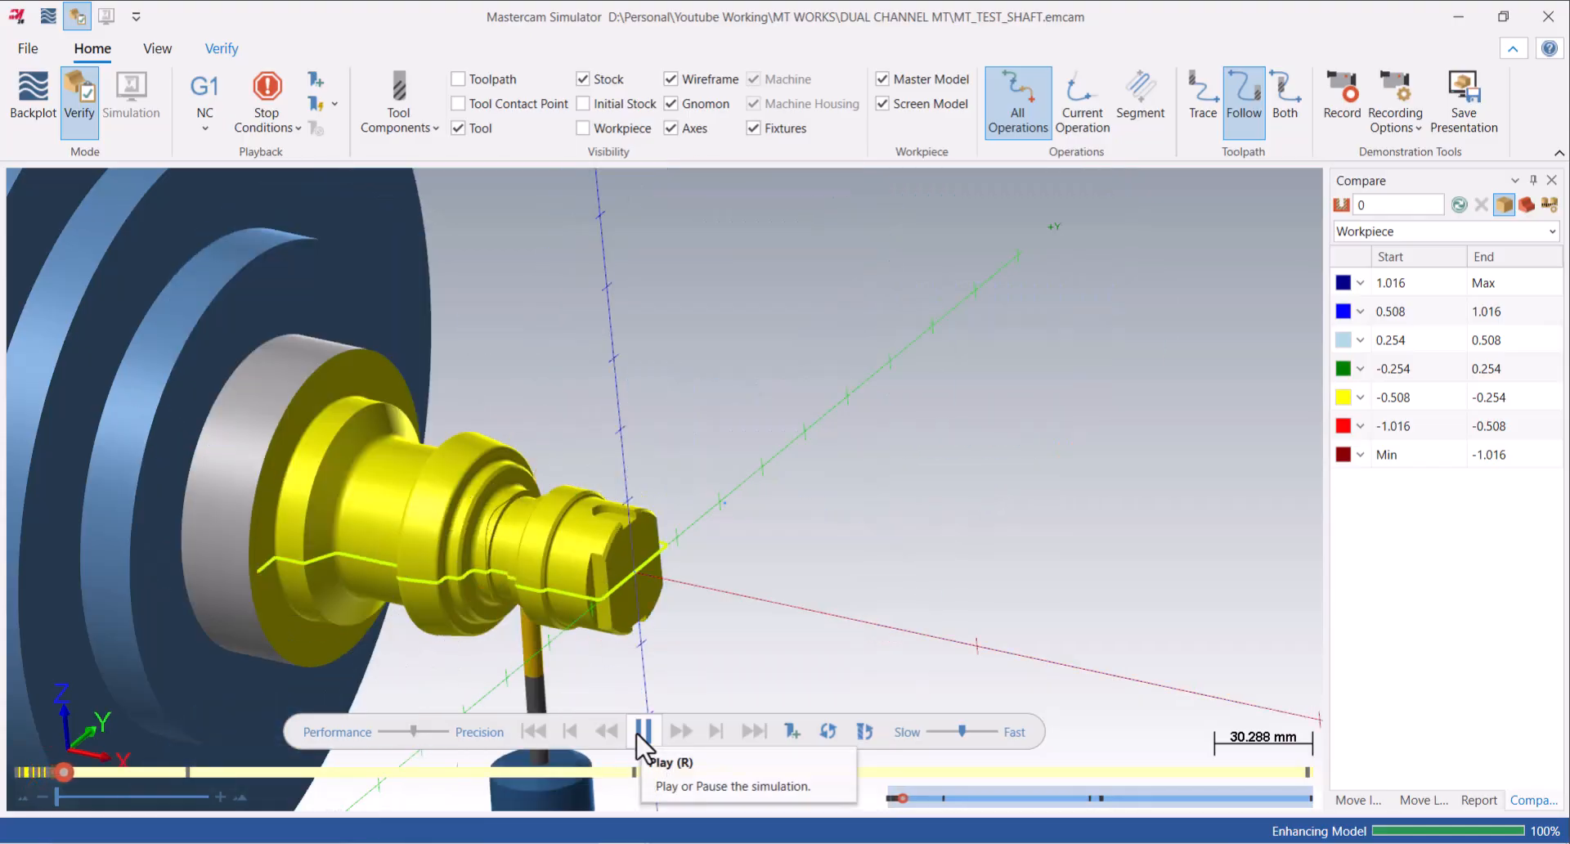
{"action": "left_click", "coordinate": [979, 733]}
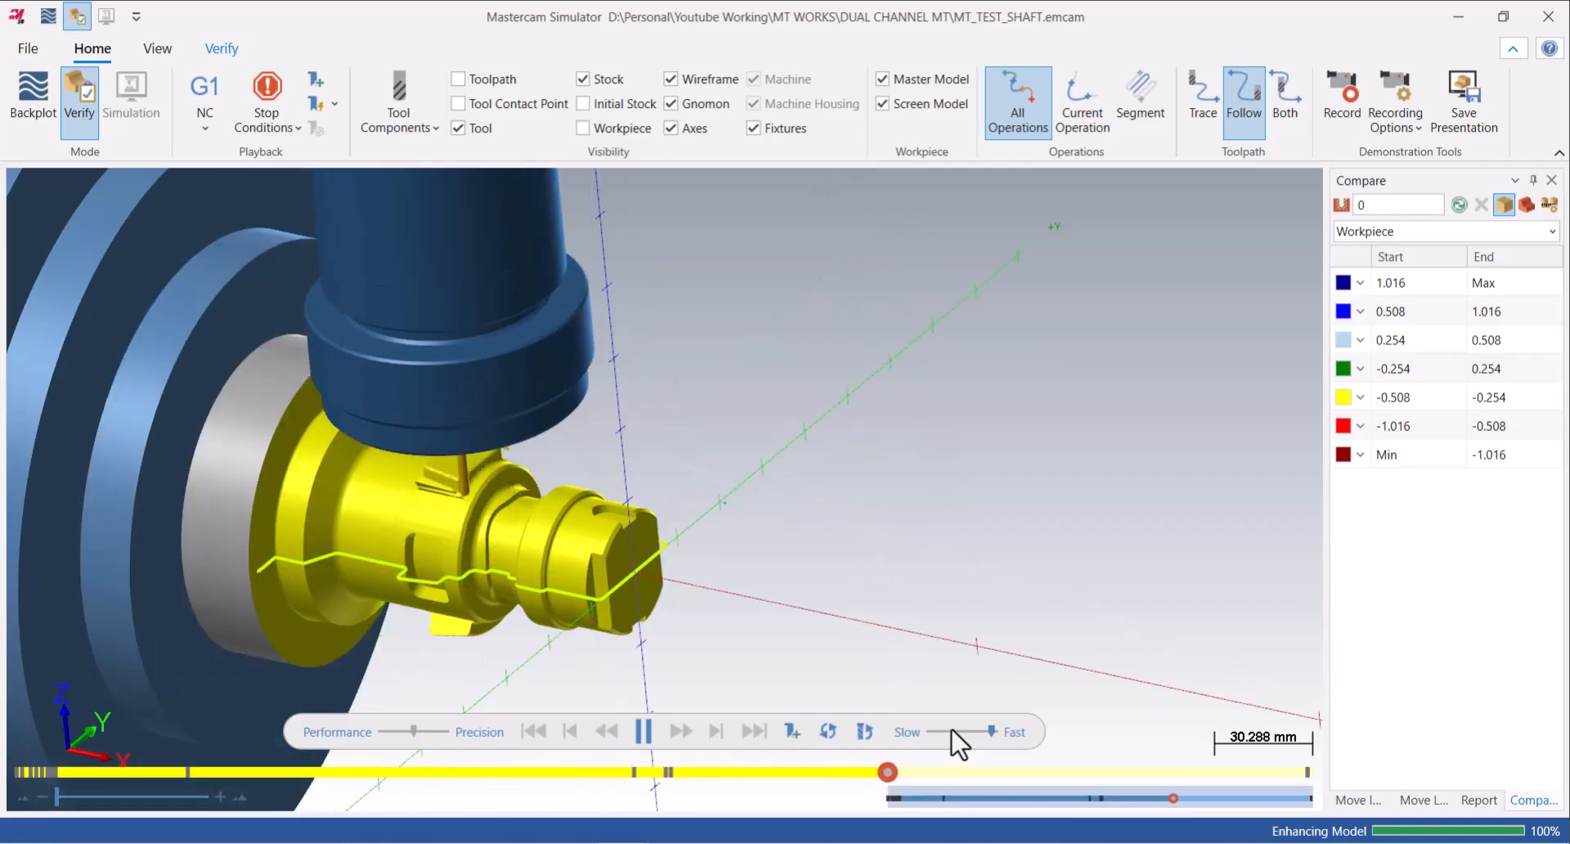
{"action": "scroll", "coordinate": [464, 480], "scroll_direction": "up", "scroll_amount": 2}
{"action": "middle_click_drag", "start_coordinate": [464, 480], "coordinate": [508, 496]}
{"action": "scroll", "coordinate": [380, 399], "scroll_direction": "up", "scroll_amount": 4}
{"action": "middle_click_drag", "start_coordinate": [381, 399], "coordinate": [330, 448]}
{"action": "middle_click_drag", "start_coordinate": [303, 510], "coordinate": [297, 545]}
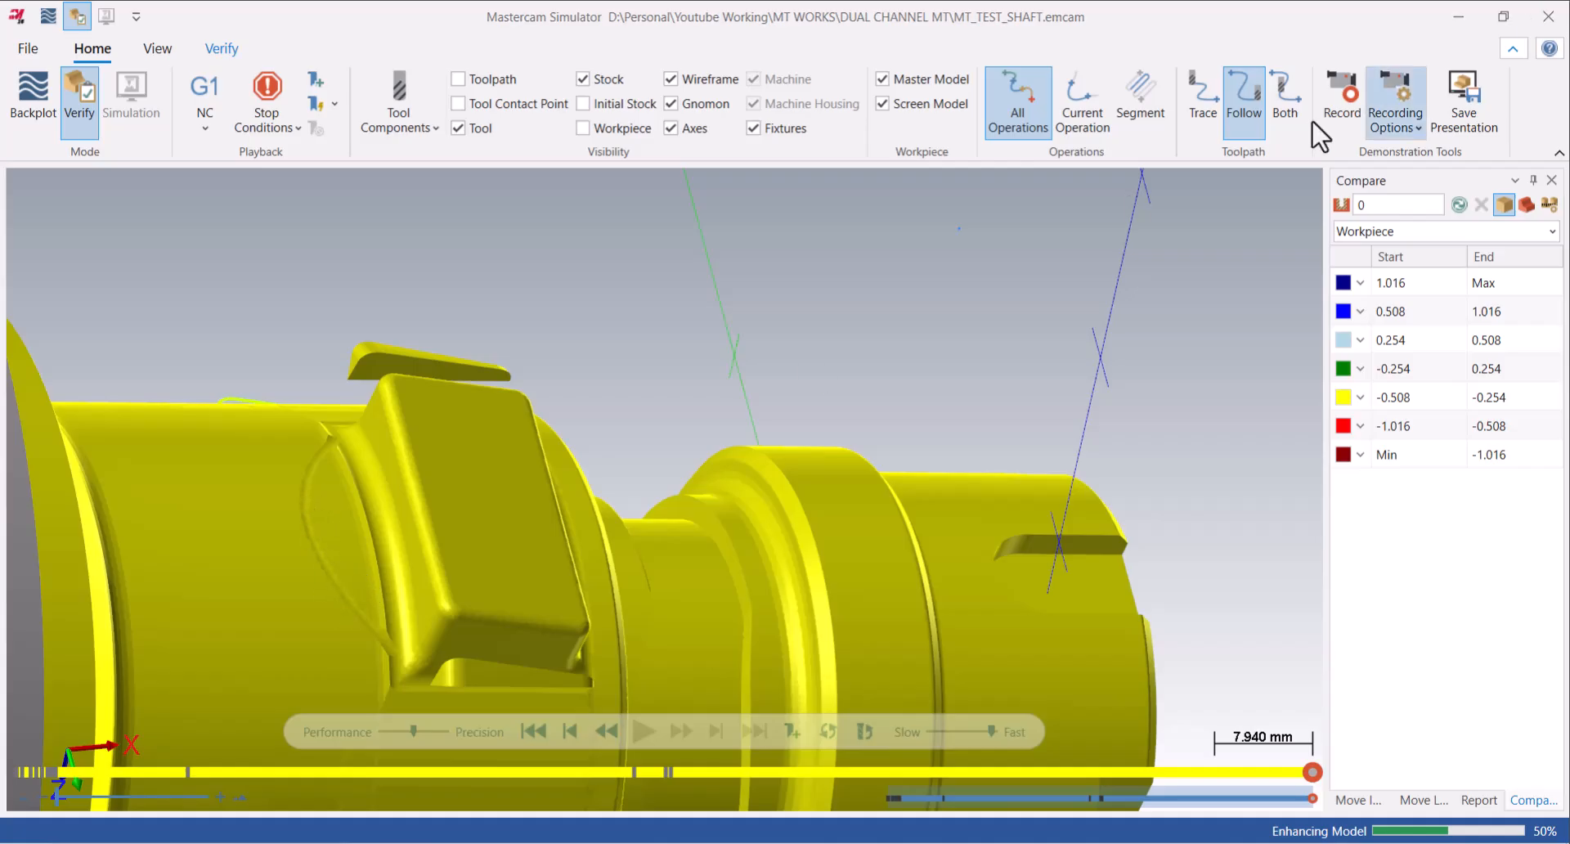
{"action": "left_click", "coordinate": [1549, 18]}
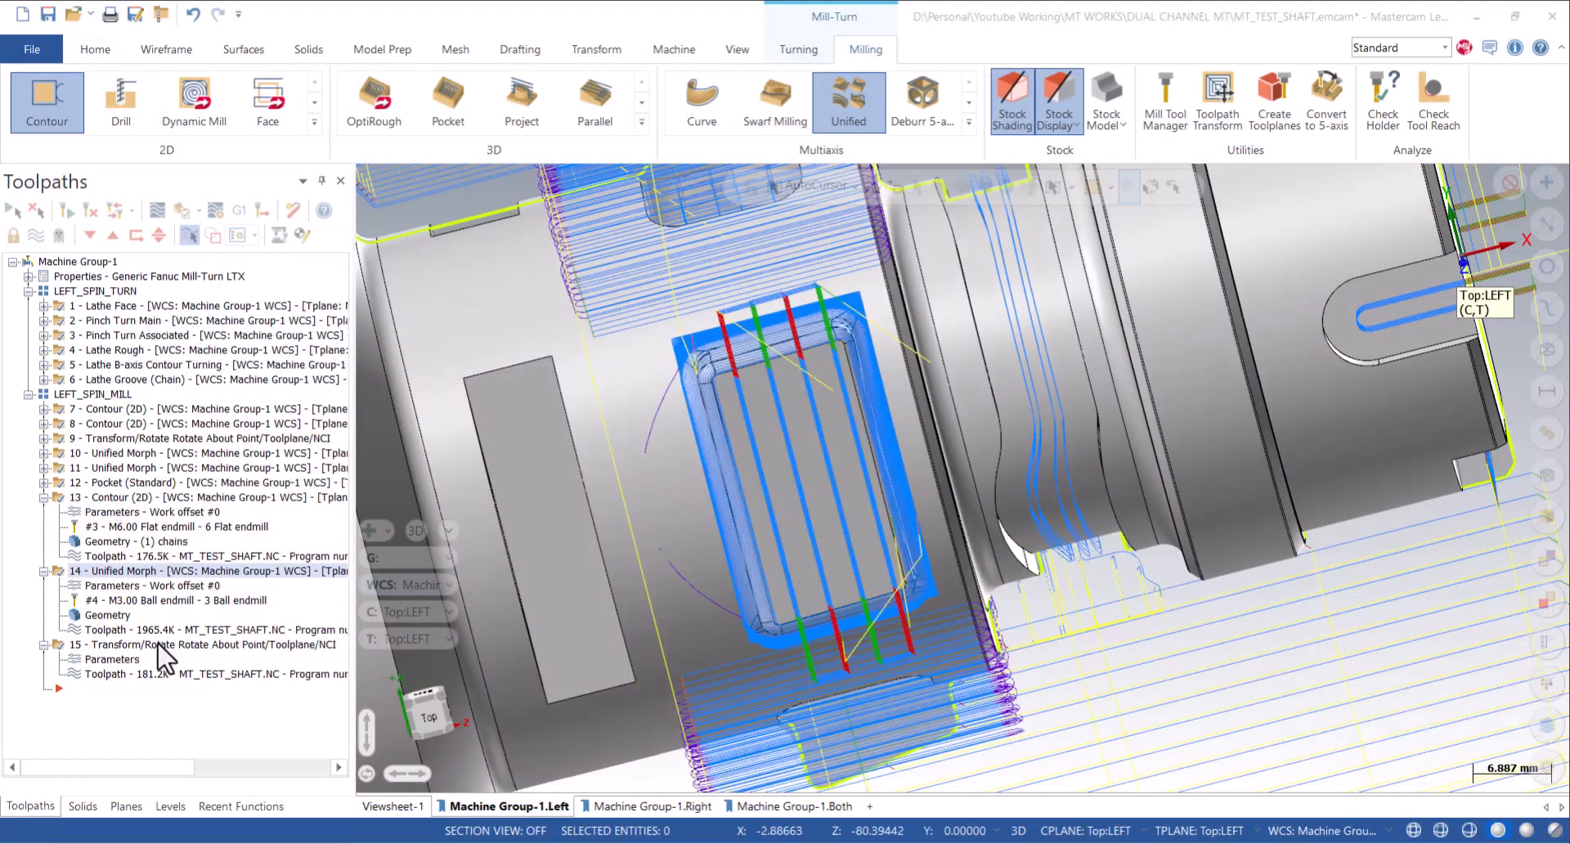
In Unified Morph operation 14's linking parameters, set the default link for large gaps to Retract to rapid distance.
{"action": "left_click", "coordinate": [115, 574]}
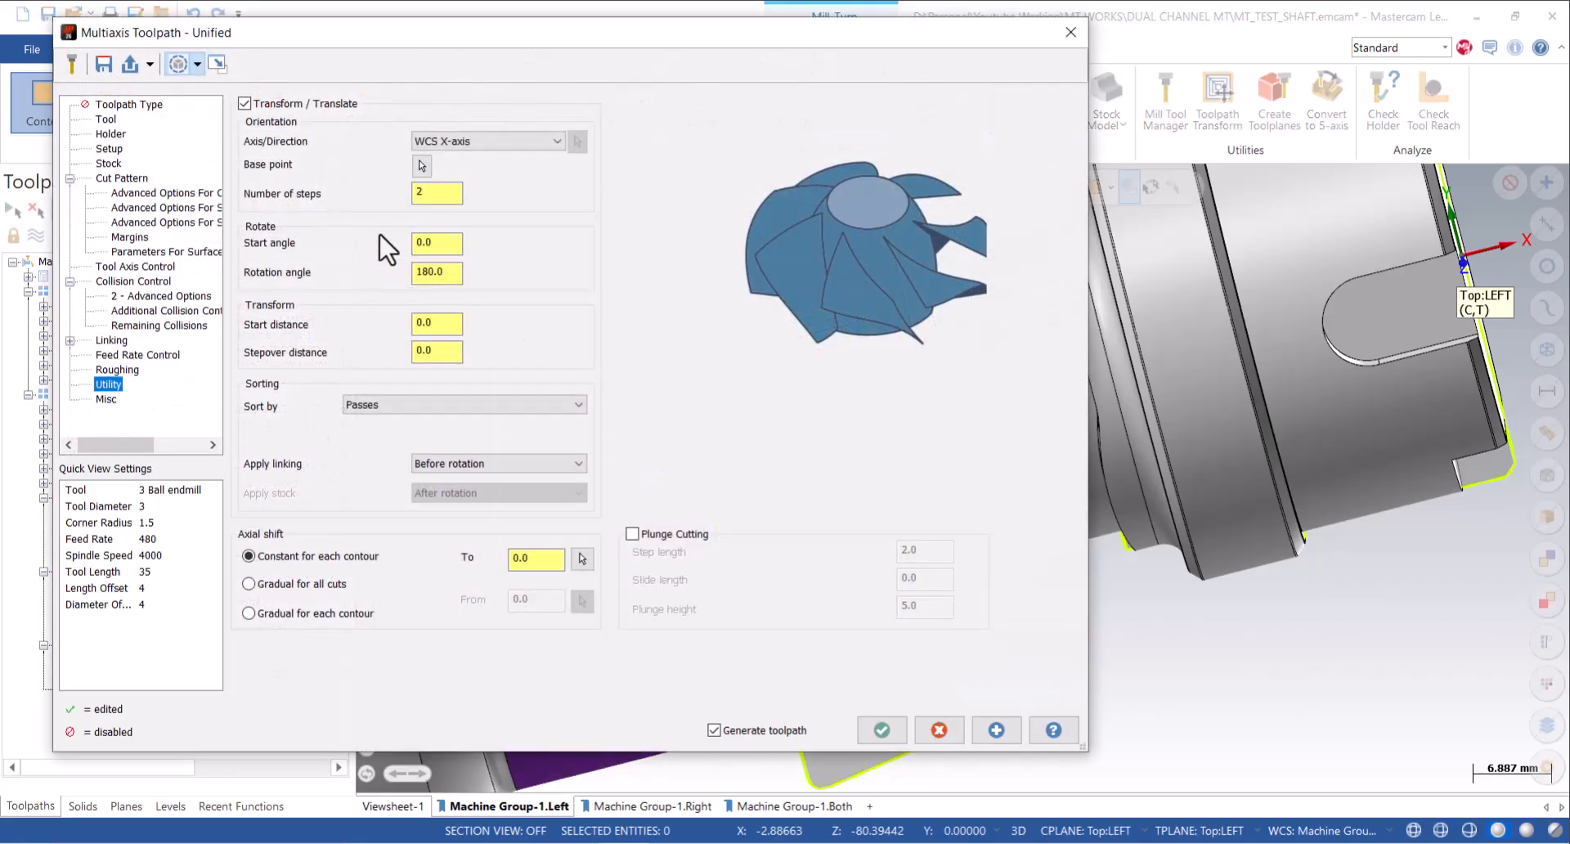
{"action": "left_click", "coordinate": [136, 355]}
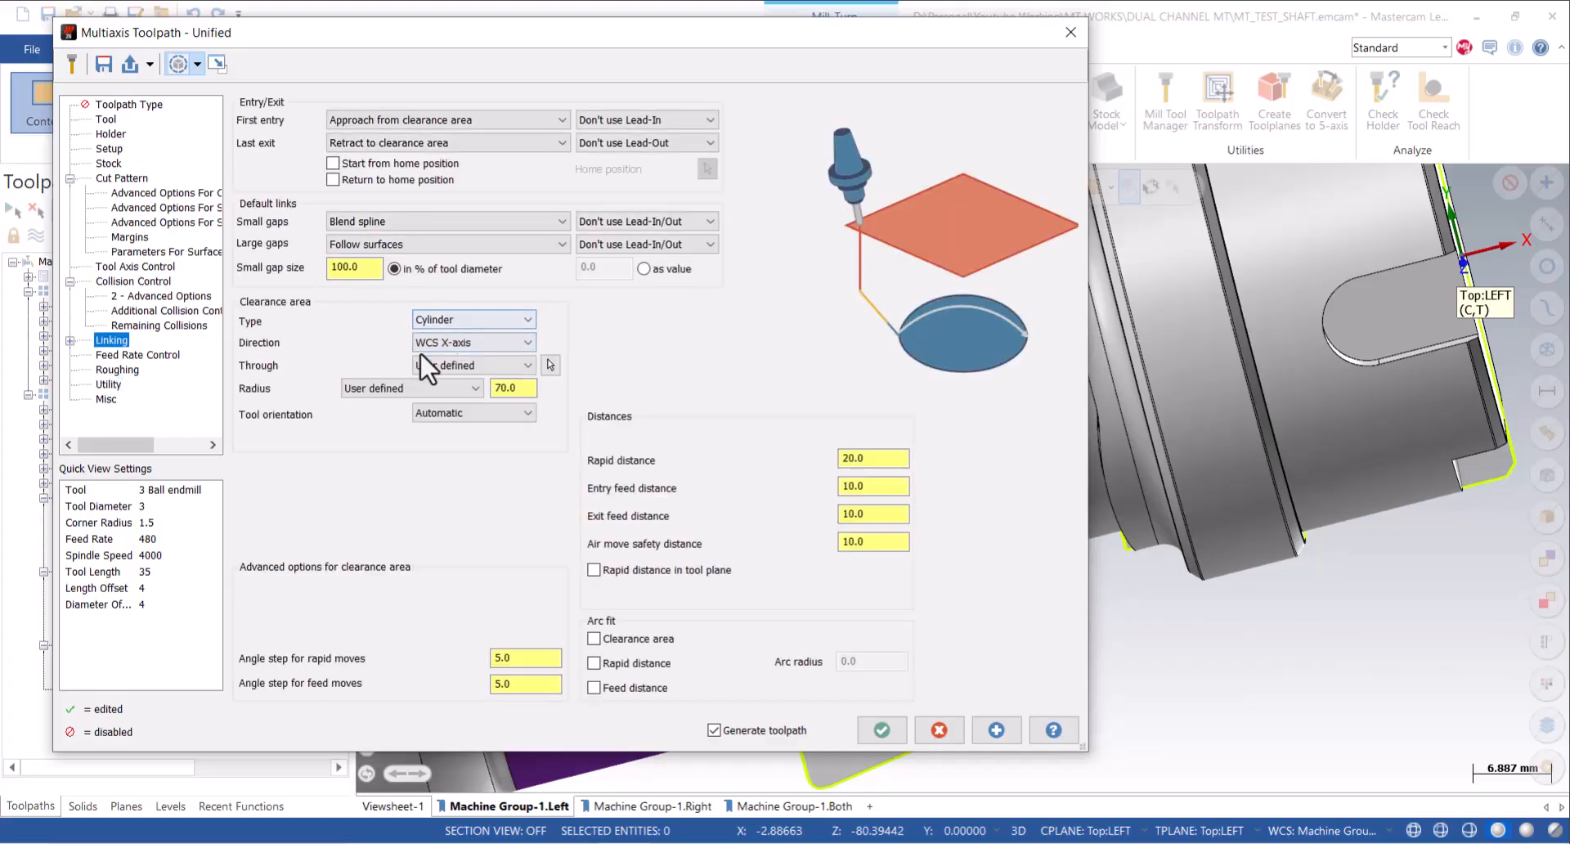
{"action": "left_click", "coordinate": [401, 244]}
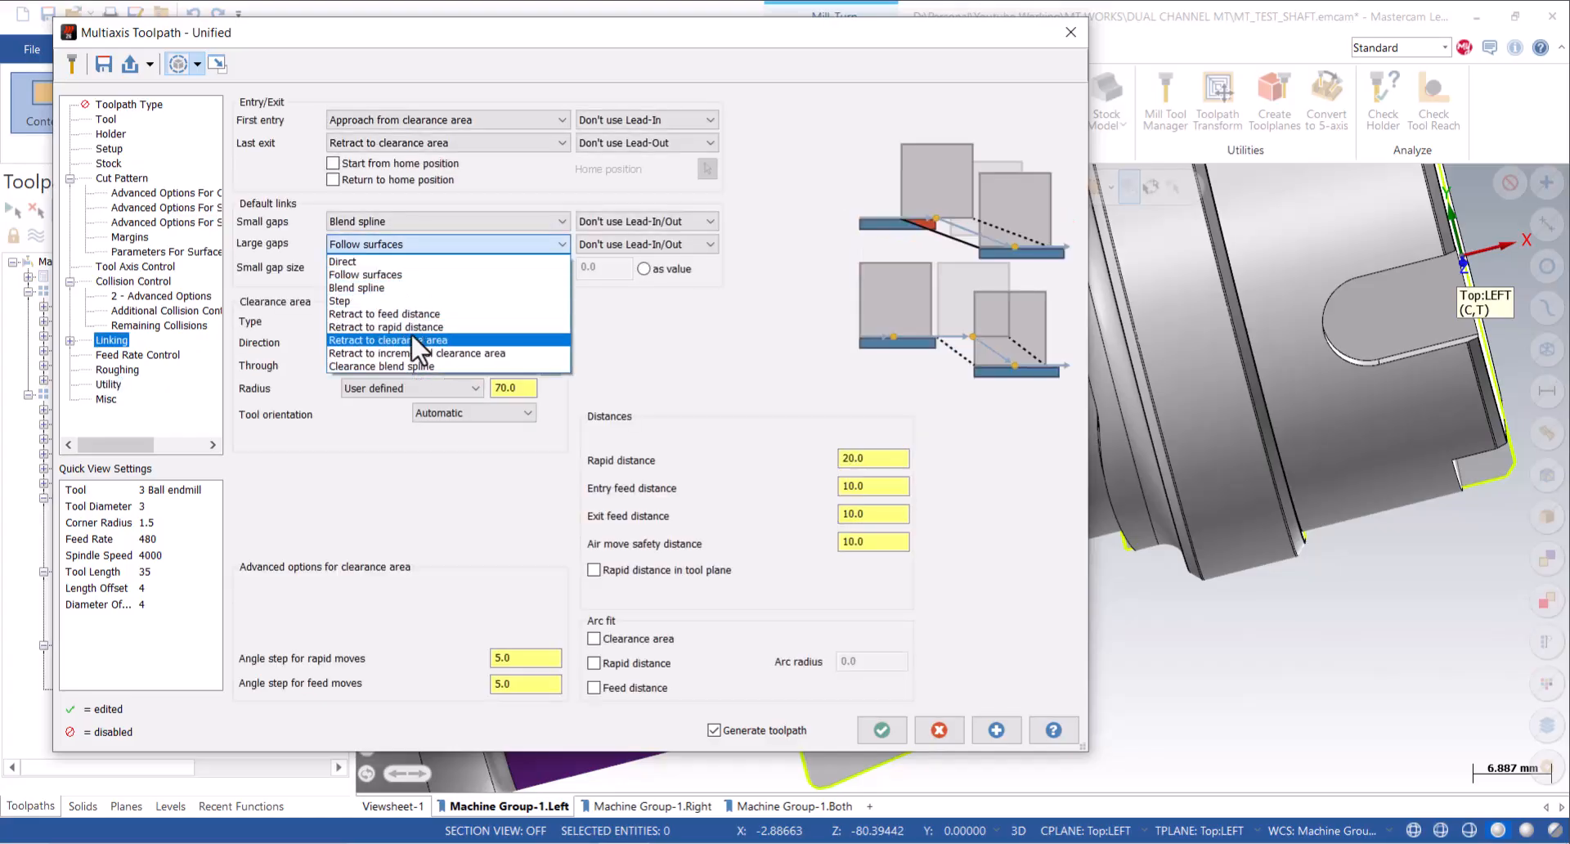
{"action": "left_click", "coordinate": [412, 334]}
{"action": "left_click", "coordinate": [393, 244]}
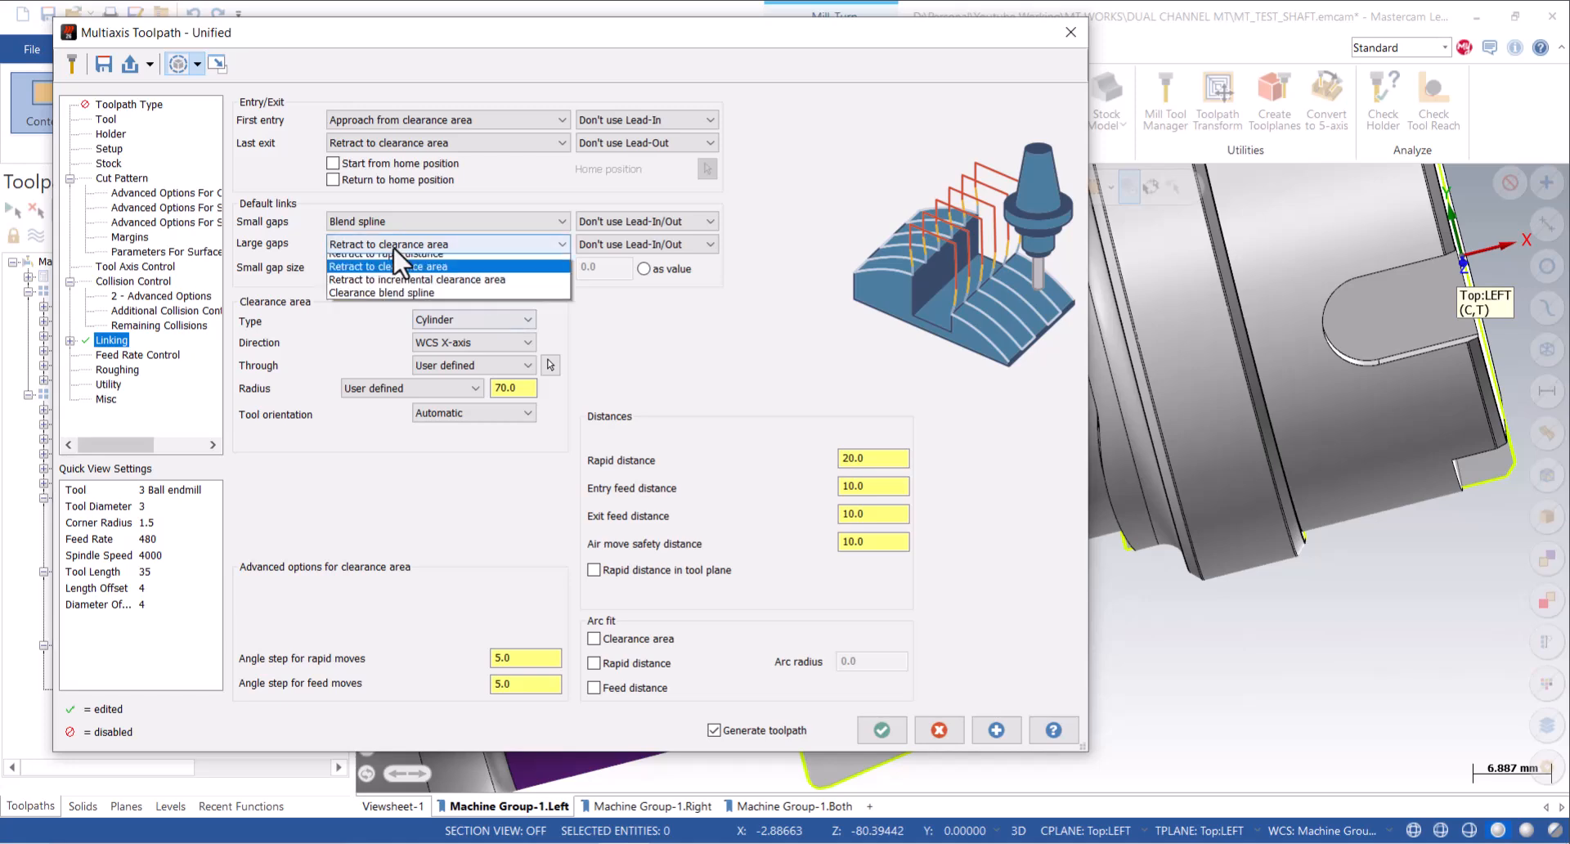
{"action": "left_click", "coordinate": [411, 322]}
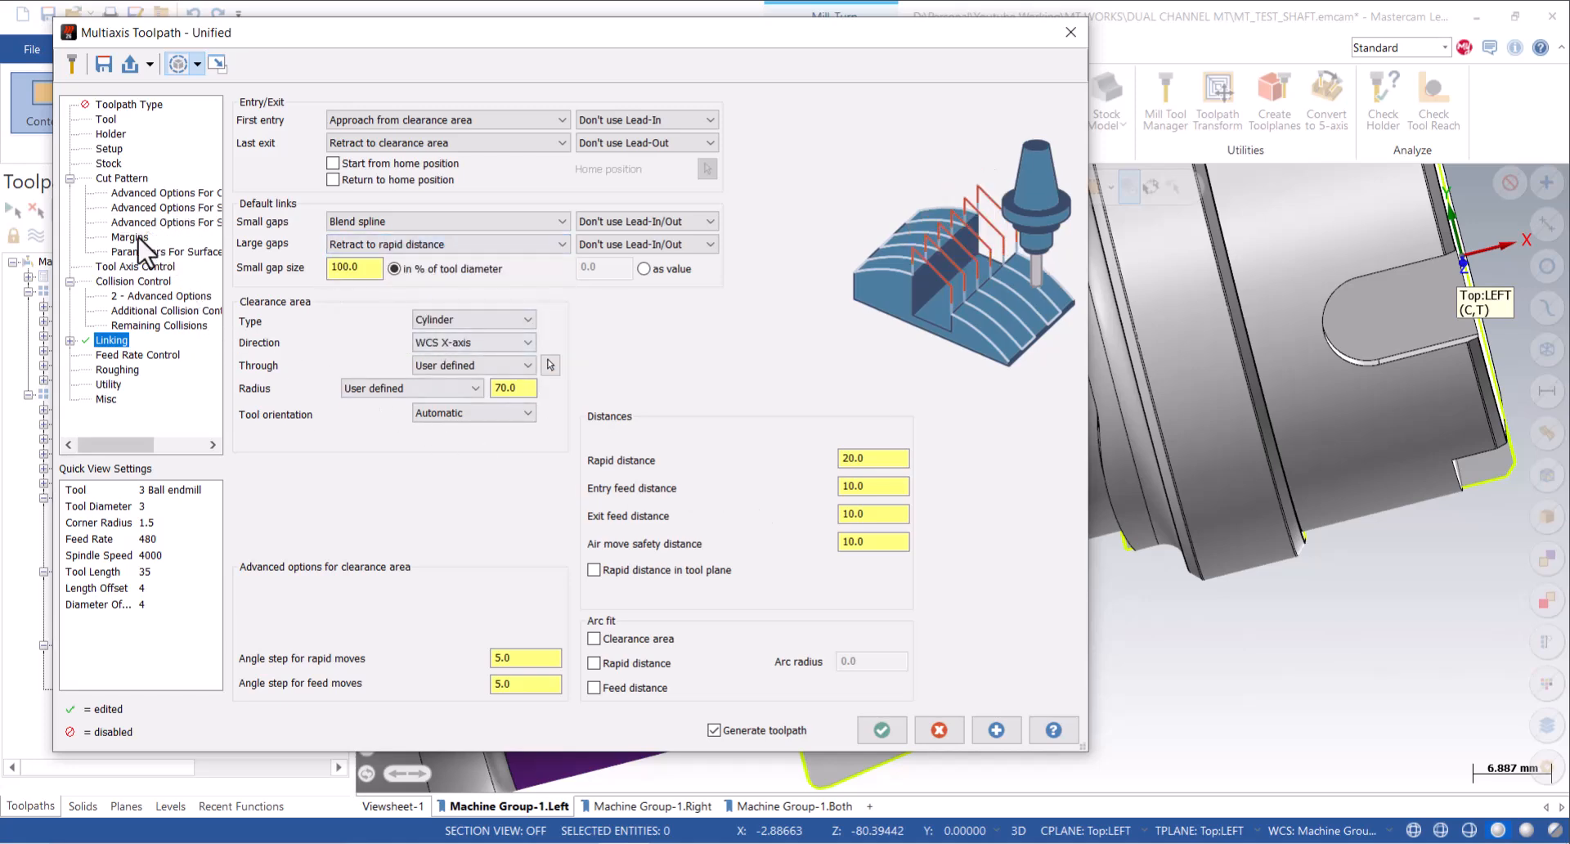
Enable Extend / Trim in the Unified Morph cut pattern with a tangential end extension of 20% tool diameter, and regenerate the toolpath.
{"action": "left_click", "coordinate": [123, 181]}
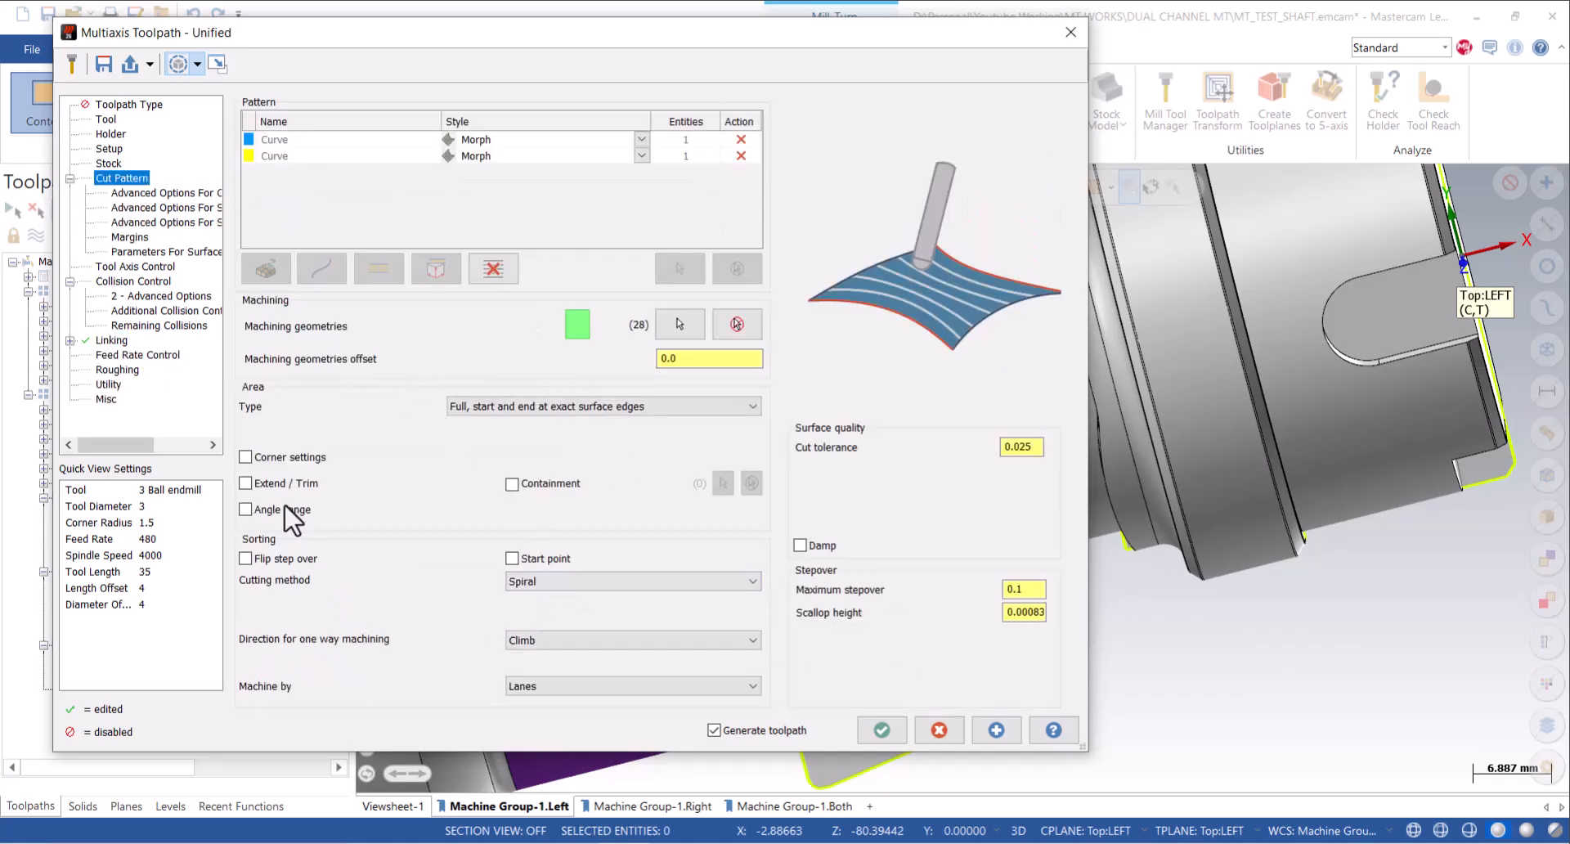
{"action": "left_click", "coordinate": [246, 484]}
{"action": "left_click", "coordinate": [140, 237]}
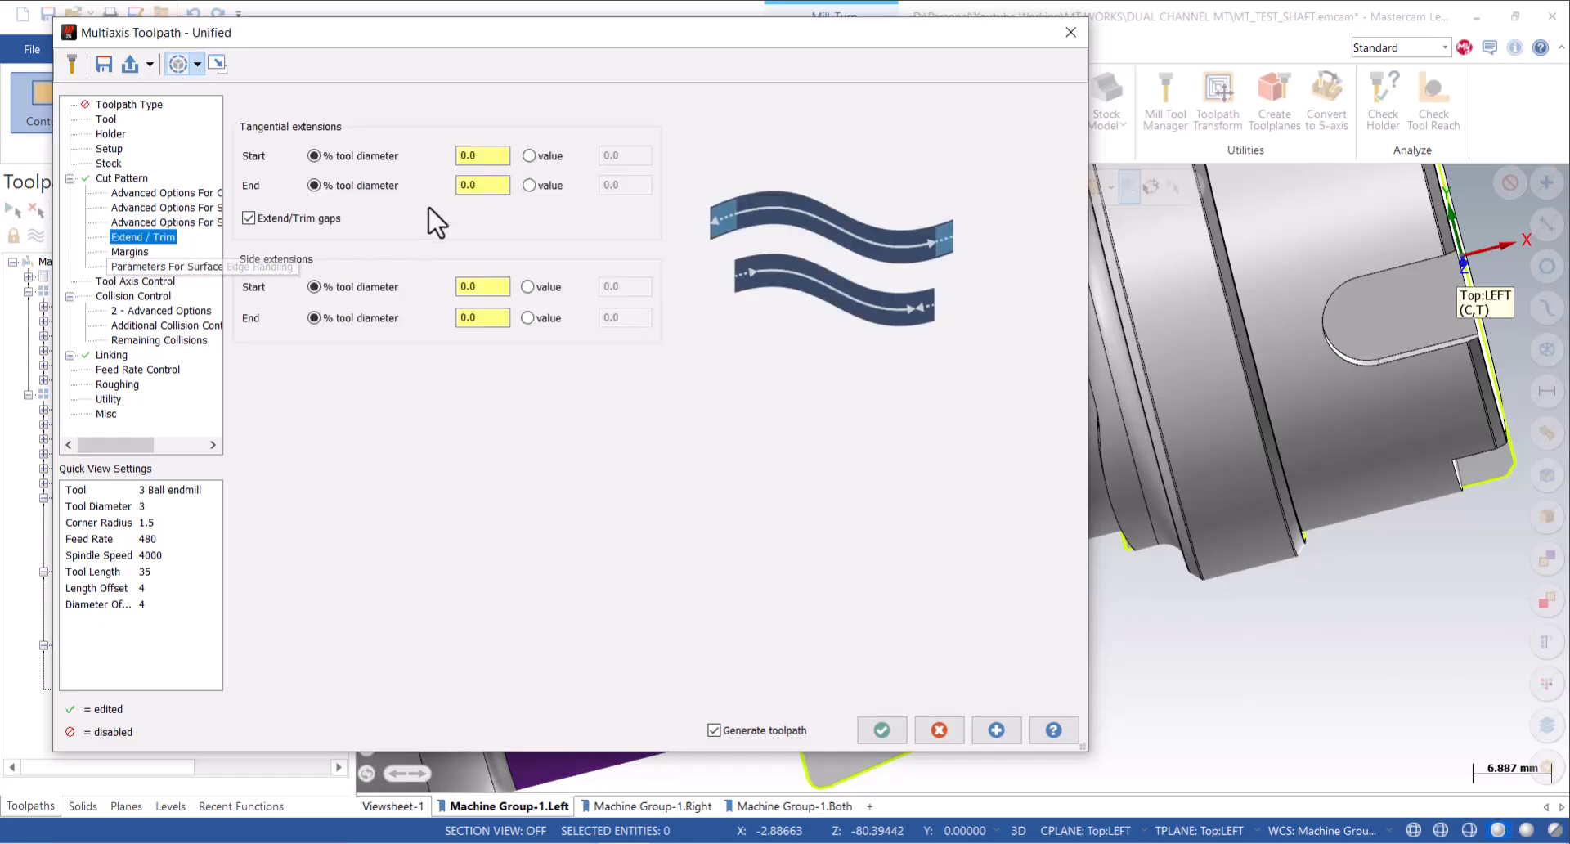
{"action": "left_click", "coordinate": [487, 185]}
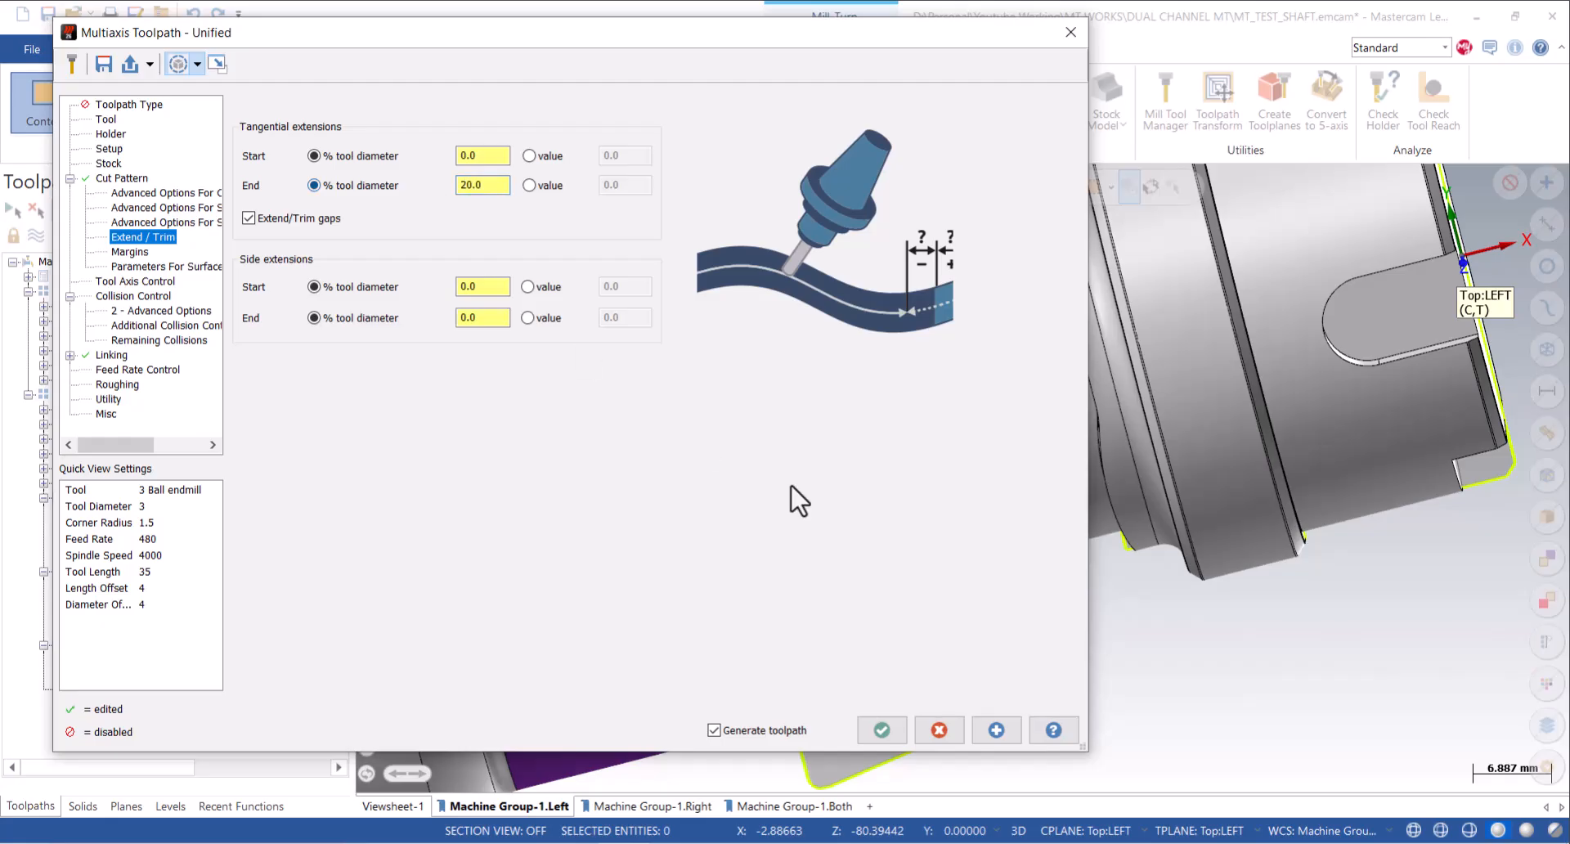
{"action": "left_click", "coordinate": [881, 730]}
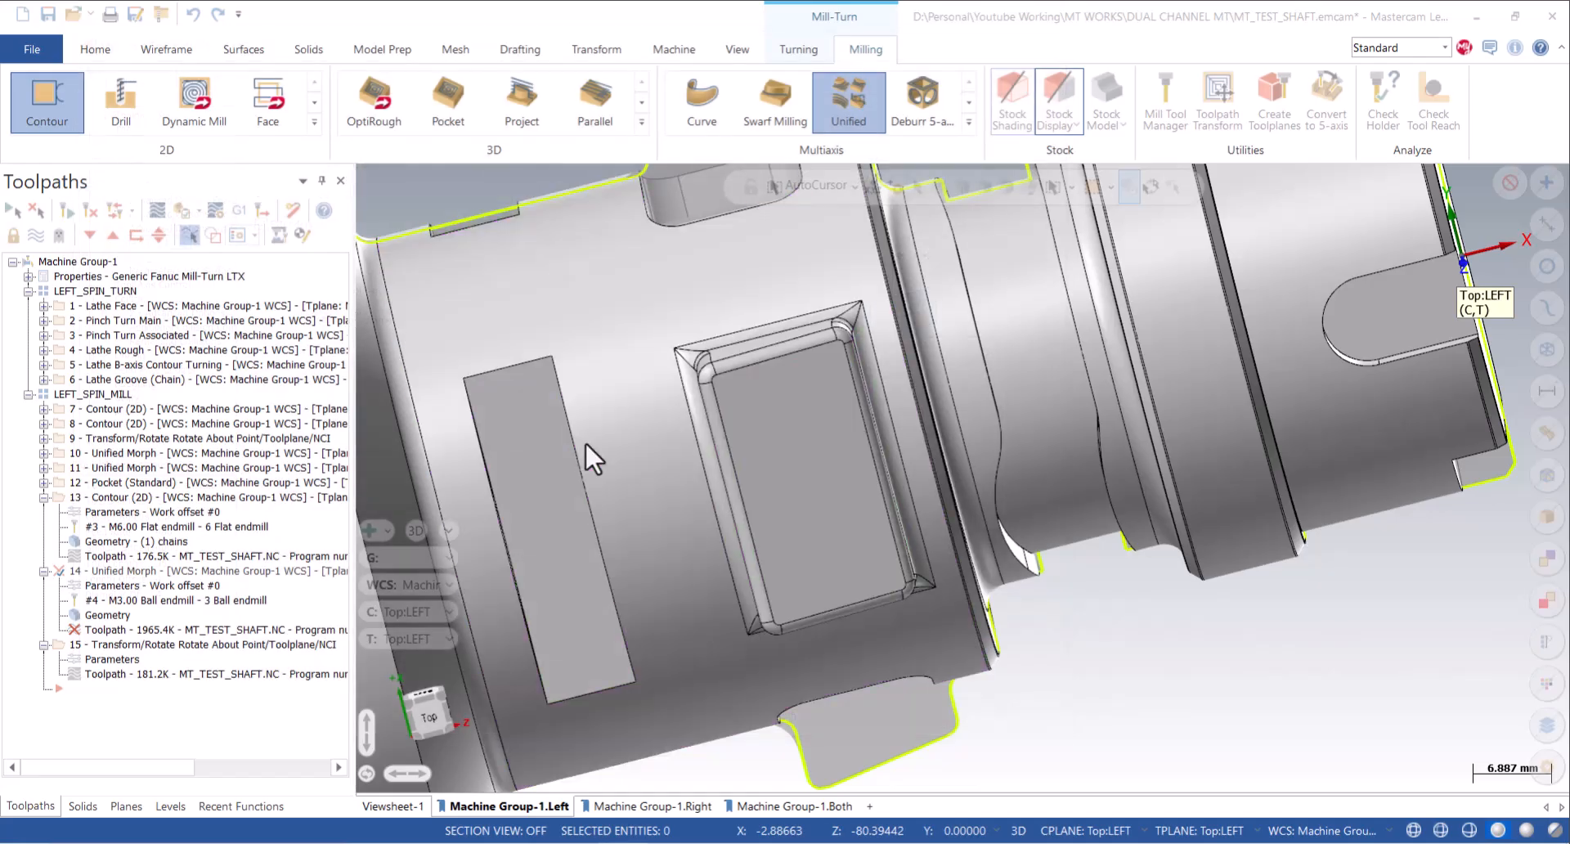
{"action": "middle_click_drag", "start_coordinate": [685, 410], "coordinate": [754, 481]}
{"action": "scroll", "coordinate": [723, 511], "scroll_direction": "up", "scroll_amount": 3}
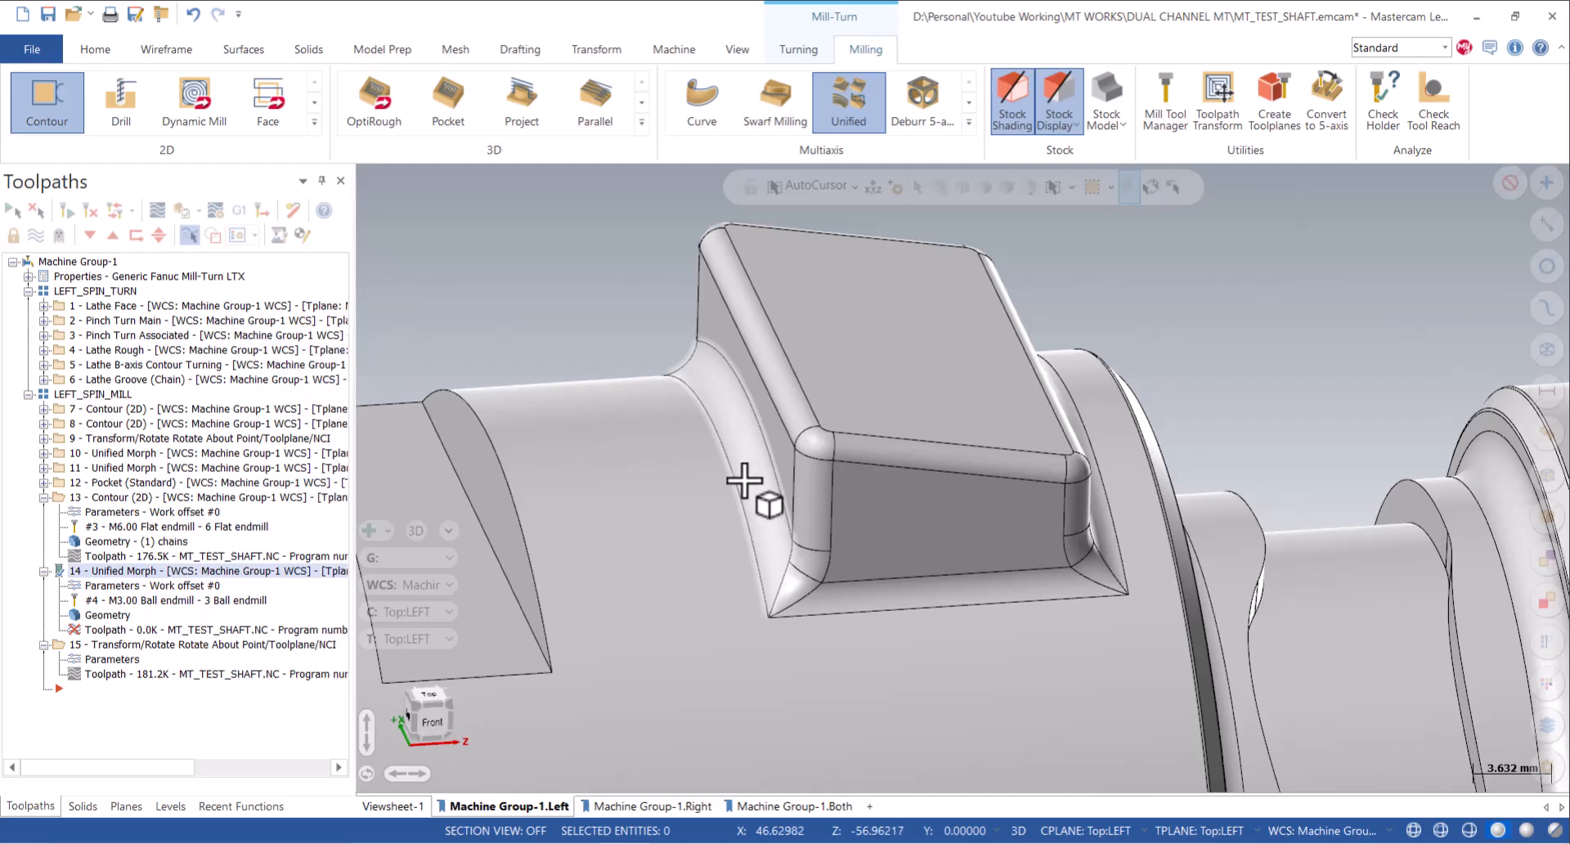
{"action": "left_click", "coordinate": [737, 49]}
{"action": "left_click", "coordinate": [916, 102]}
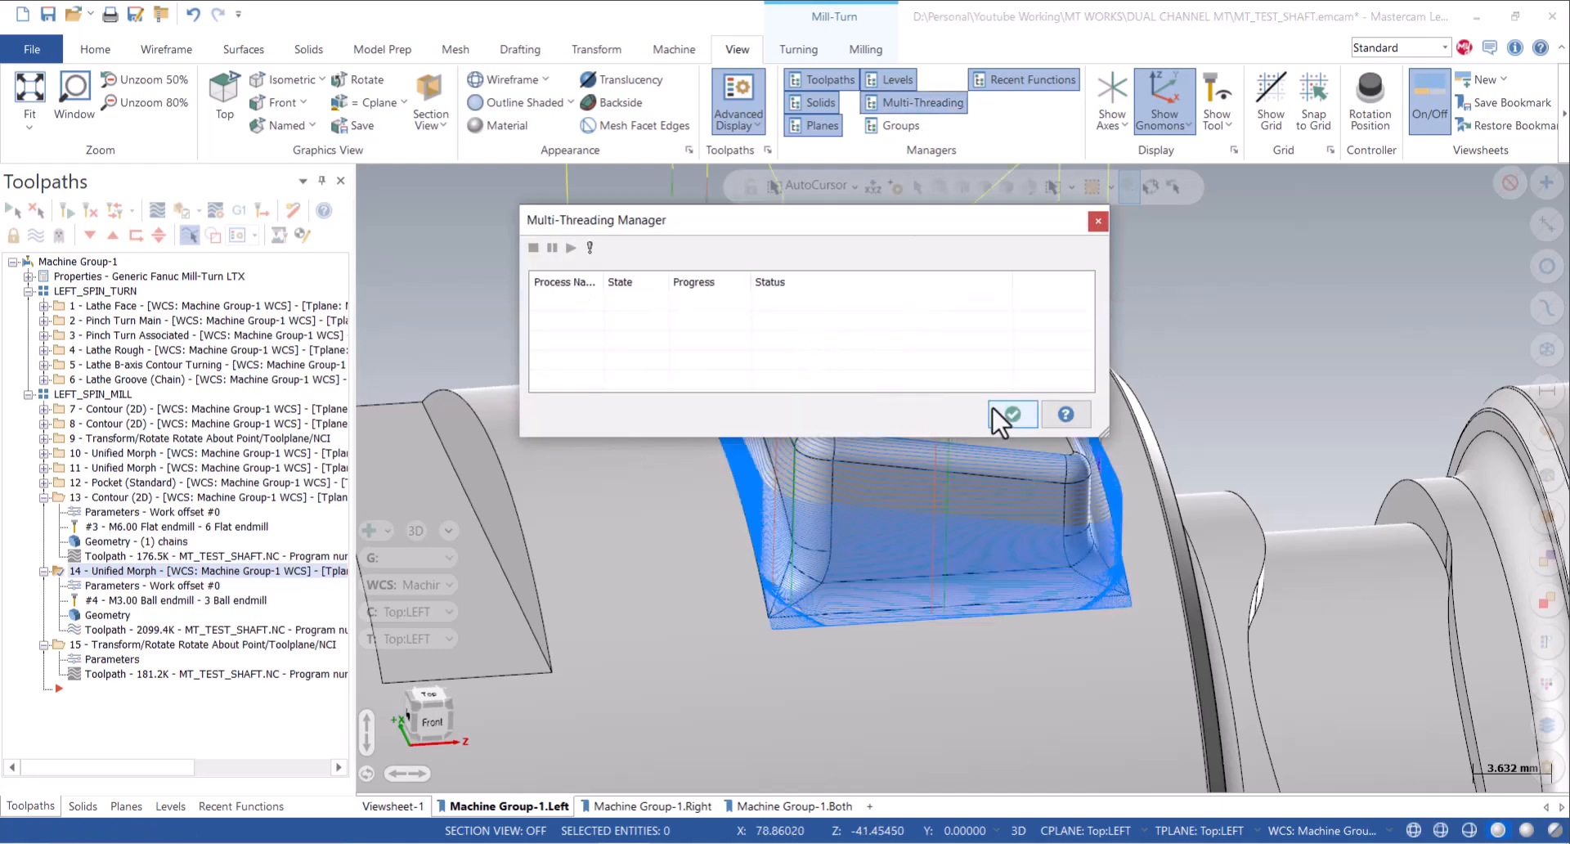
{"action": "left_click", "coordinate": [1013, 414]}
Examine the regenerated Unified Morph passes around the boss's walls, base edges and corners.
{"action": "scroll", "coordinate": [665, 357], "scroll_direction": "up", "scroll_amount": 2}
{"action": "middle_click_drag", "start_coordinate": [666, 358], "coordinate": [737, 465]}
{"action": "scroll", "coordinate": [766, 536], "scroll_direction": "down", "scroll_amount": 8}
{"action": "scroll", "coordinate": [768, 467], "scroll_direction": "up", "scroll_amount": 5}
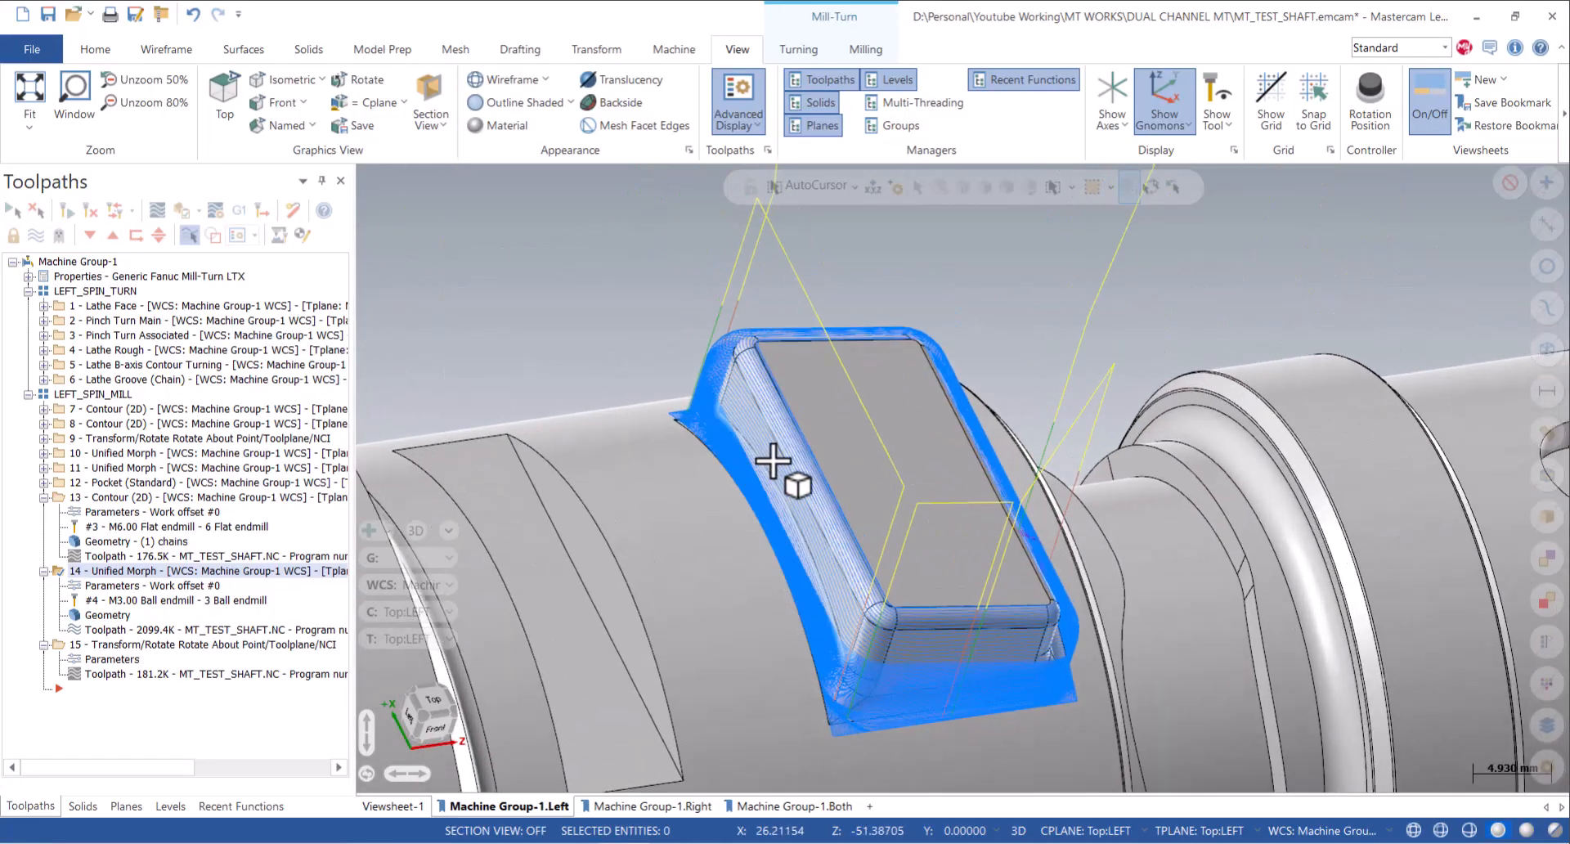
{"action": "scroll", "coordinate": [756, 335], "scroll_direction": "up", "scroll_amount": 5}
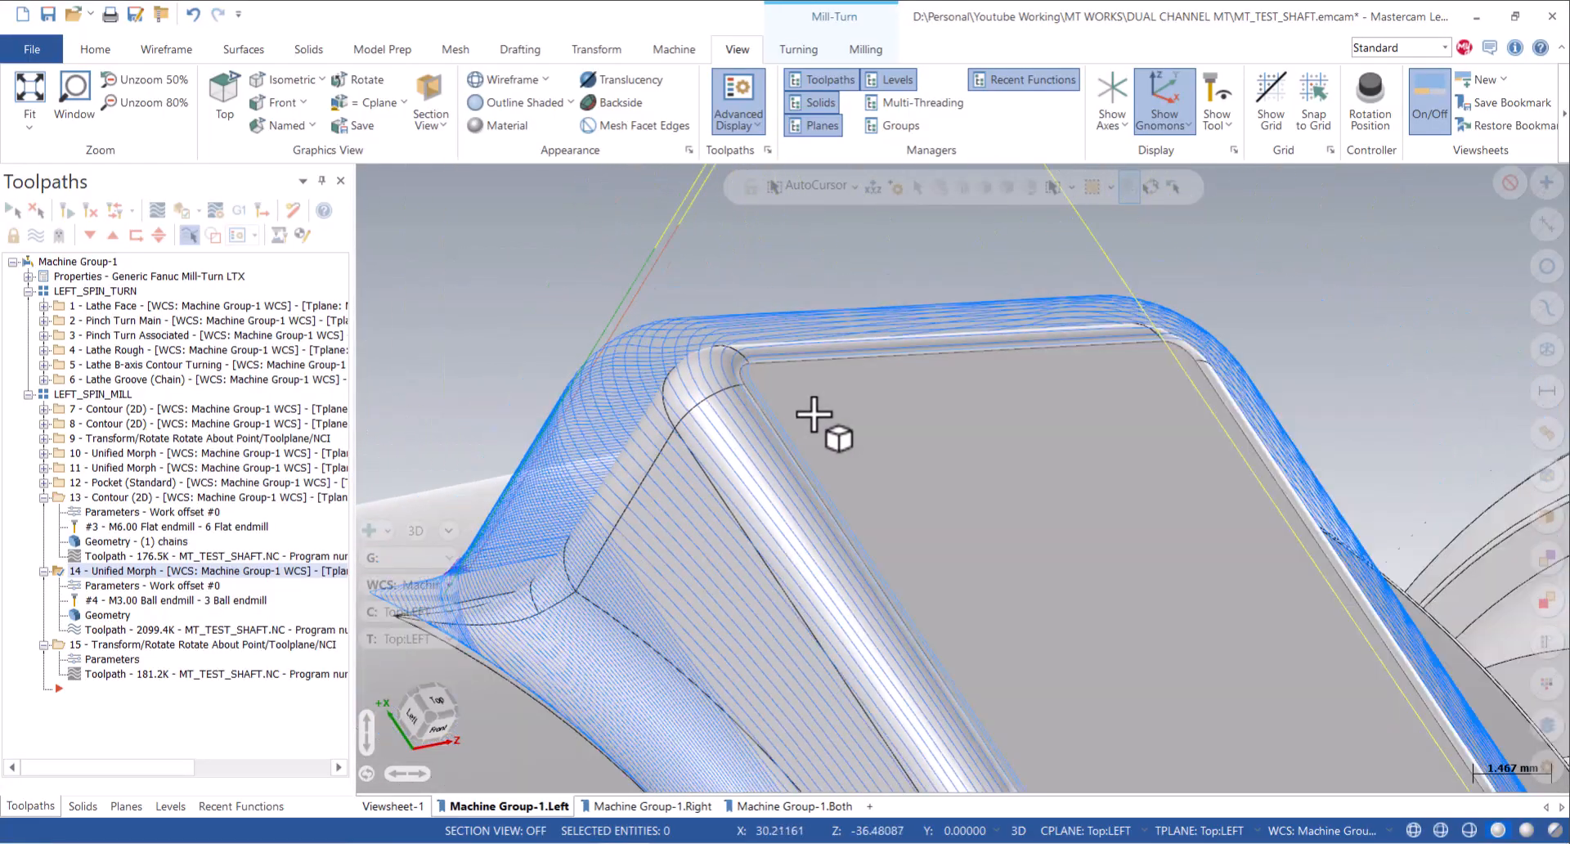
{"action": "scroll", "coordinate": [814, 415], "scroll_direction": "down", "scroll_amount": 3}
Use Analyze Toolpath with the shaded tool to inspect the Unified Morph passes along the boss's base fillet.
{"action": "left_click", "coordinate": [95, 49]}
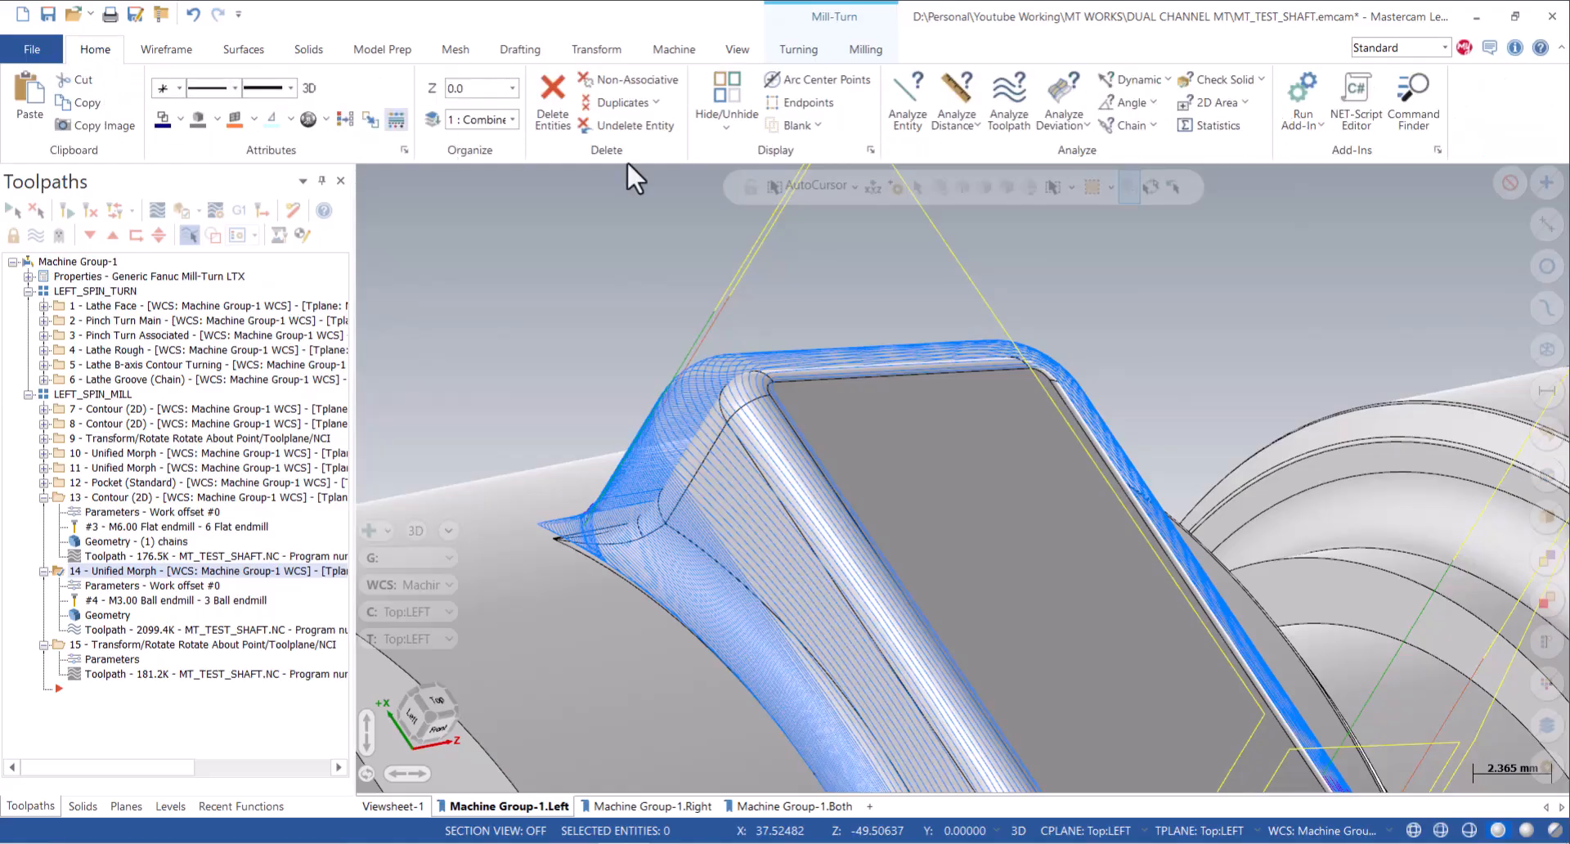
{"action": "left_click", "coordinate": [1009, 100]}
{"action": "mouse_move", "coordinate": [658, 605]}
{"action": "scroll", "coordinate": [574, 564], "scroll_direction": "up", "scroll_amount": 8}
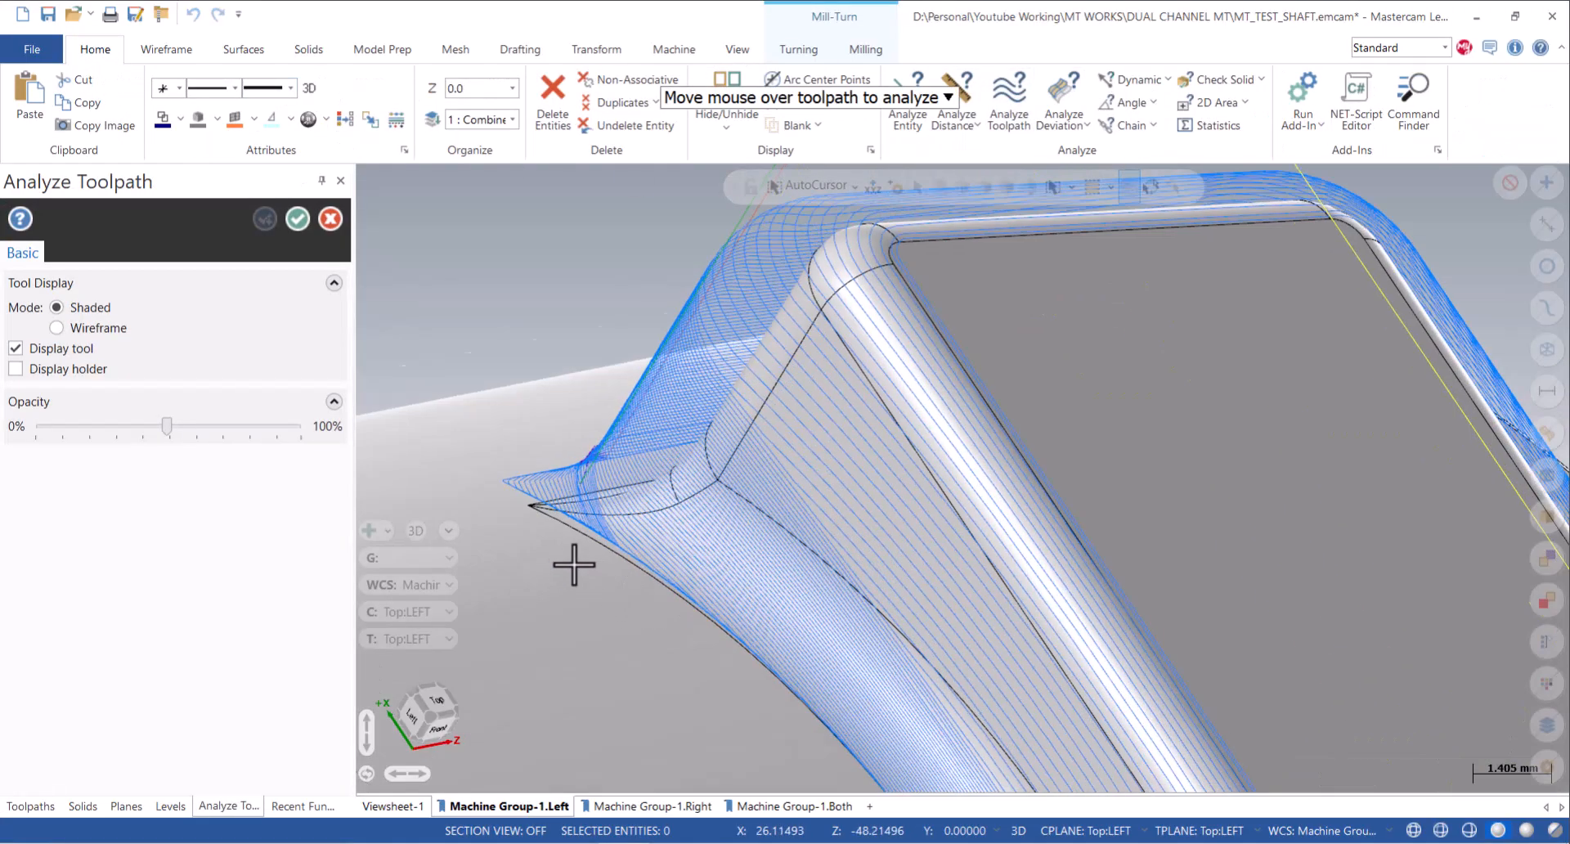
{"action": "middle_click_drag", "start_coordinate": [592, 513], "coordinate": [572, 534]}
{"action": "mouse_move", "coordinate": [737, 557]}
{"action": "mouse_move", "coordinate": [729, 571]}
{"action": "middle_mouse_down"}
{"action": "mouse_move", "coordinate": [811, 515]}
{"action": "mouse_move", "coordinate": [870, 512]}
{"action": "mouse_move", "coordinate": [799, 548]}
{"action": "middle_mouse_up"}
{"action": "scroll", "coordinate": [693, 740], "scroll_direction": "up", "scroll_amount": 8}
{"action": "scroll", "coordinate": [592, 661], "scroll_direction": "down", "scroll_amount": 7}
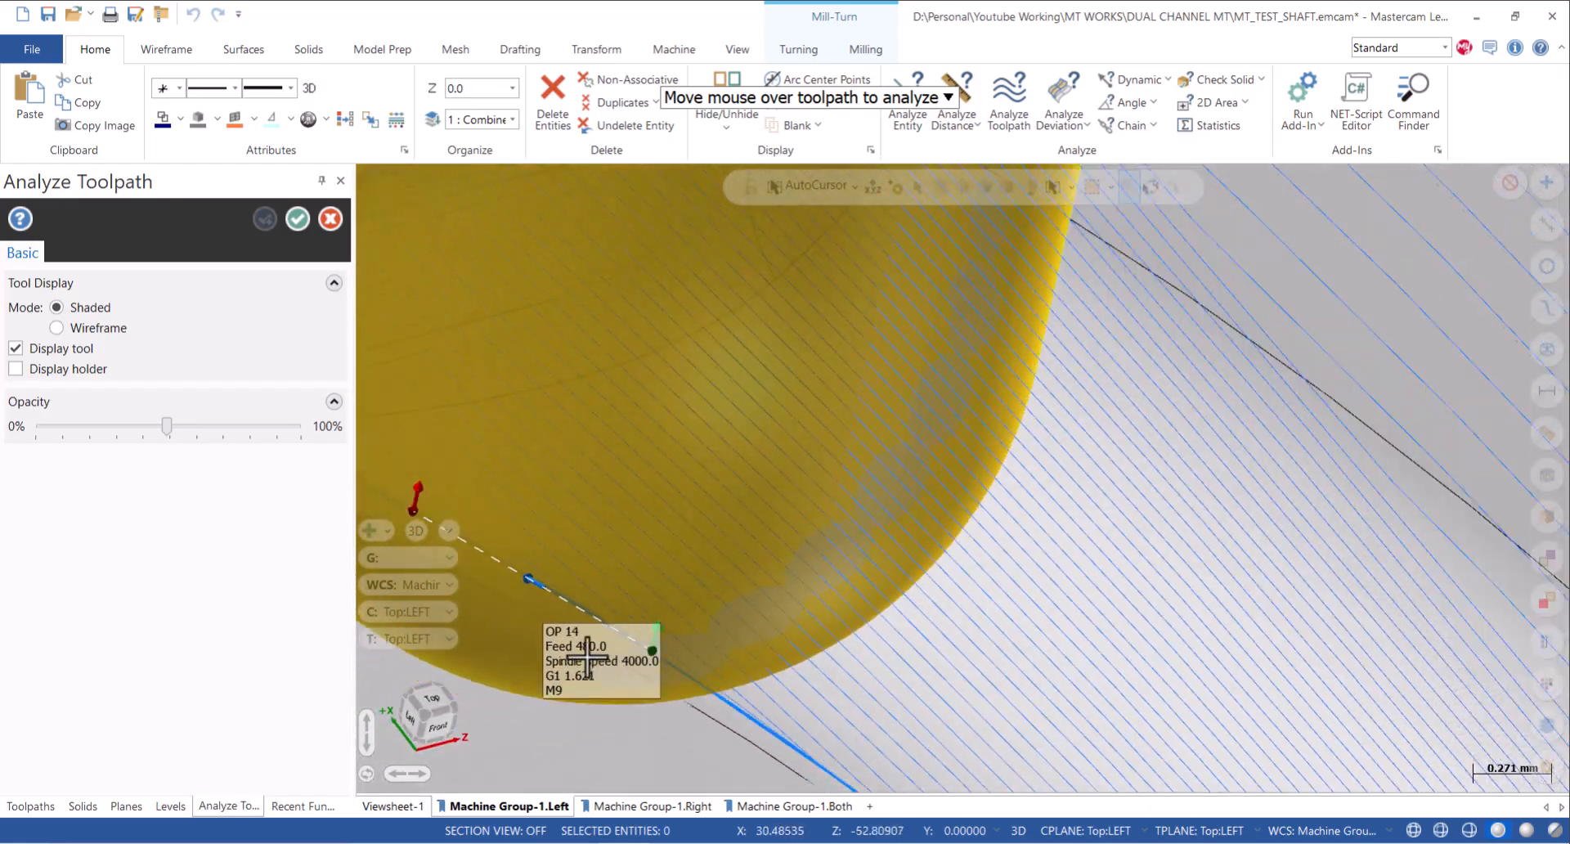
{"action": "scroll", "coordinate": [599, 688], "scroll_direction": "up", "scroll_amount": 8}
{"action": "mouse_move", "coordinate": [608, 687]}
{"action": "middle_mouse_down"}
{"action": "mouse_move", "coordinate": [563, 699]}
{"action": "mouse_move", "coordinate": [704, 577]}
{"action": "middle_mouse_up"}
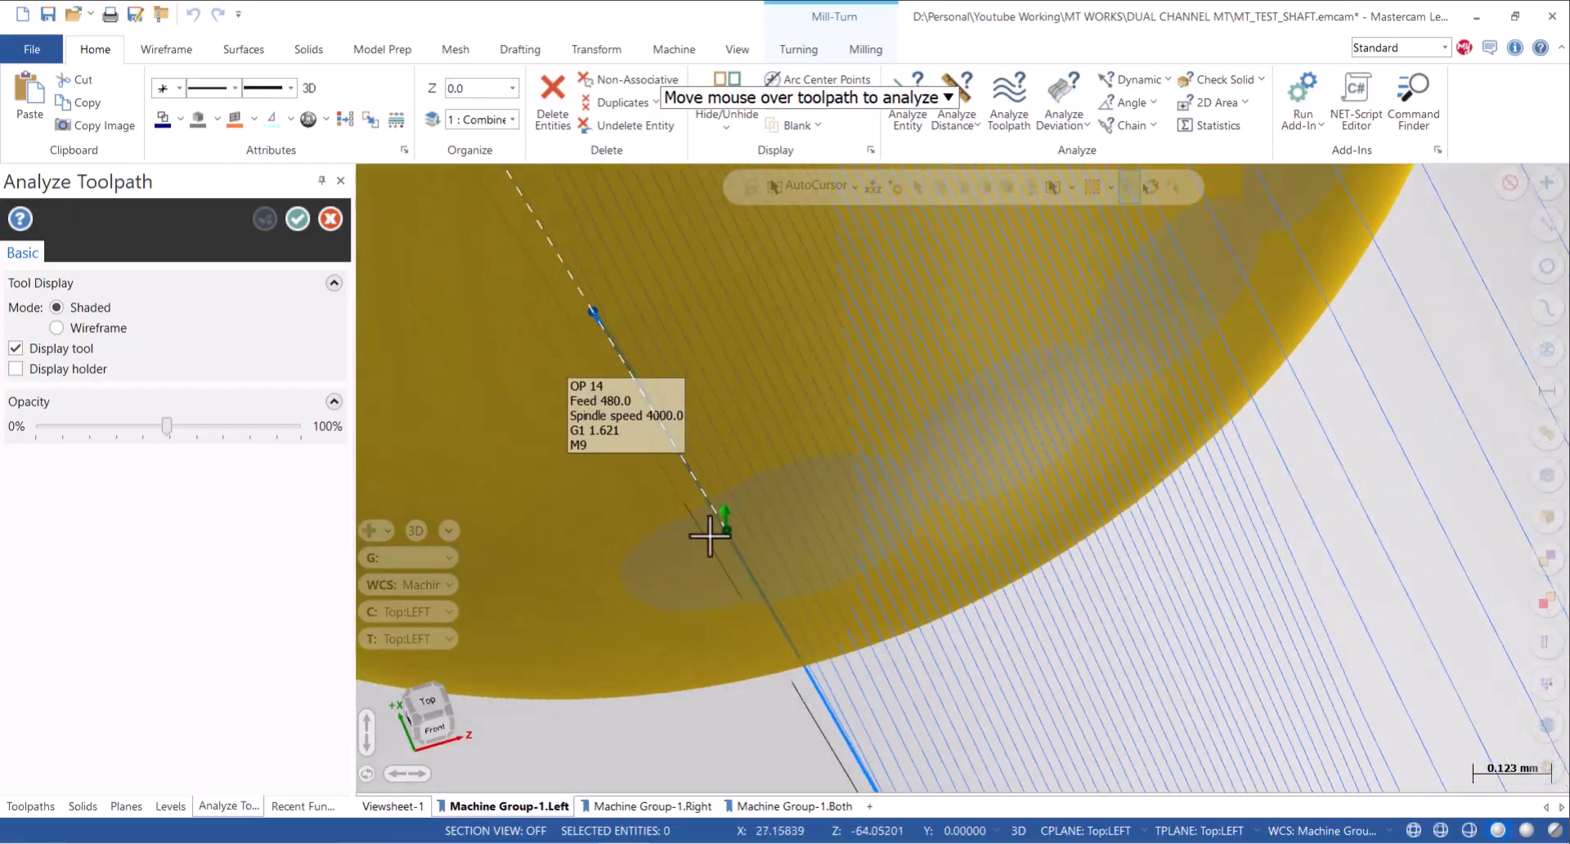
{"action": "left_click", "coordinate": [297, 218]}
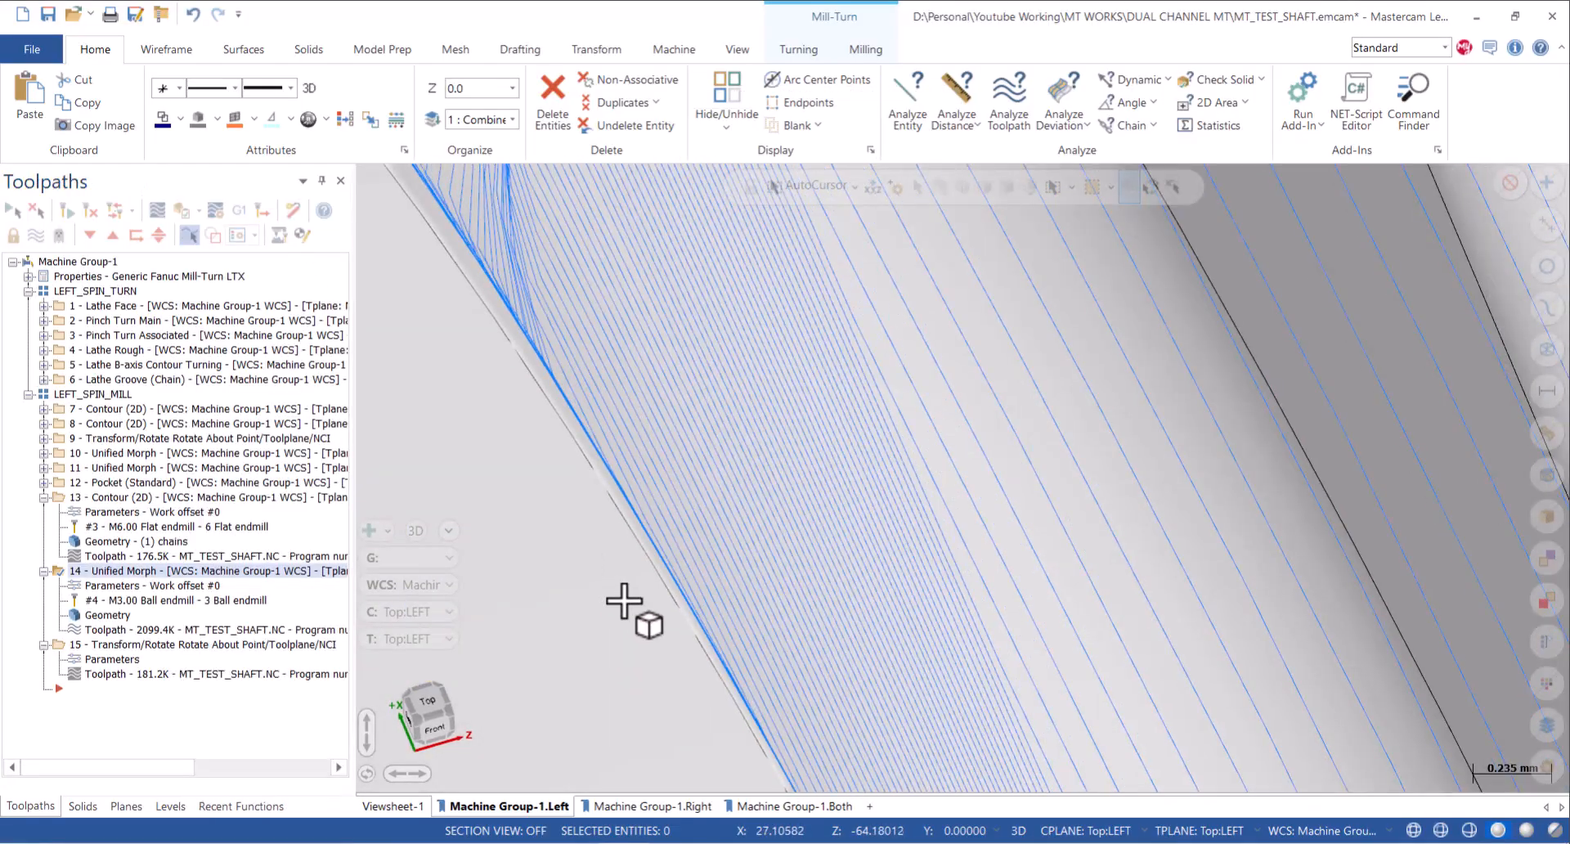
{"action": "scroll", "coordinate": [609, 572], "scroll_direction": "down", "scroll_amount": 8}
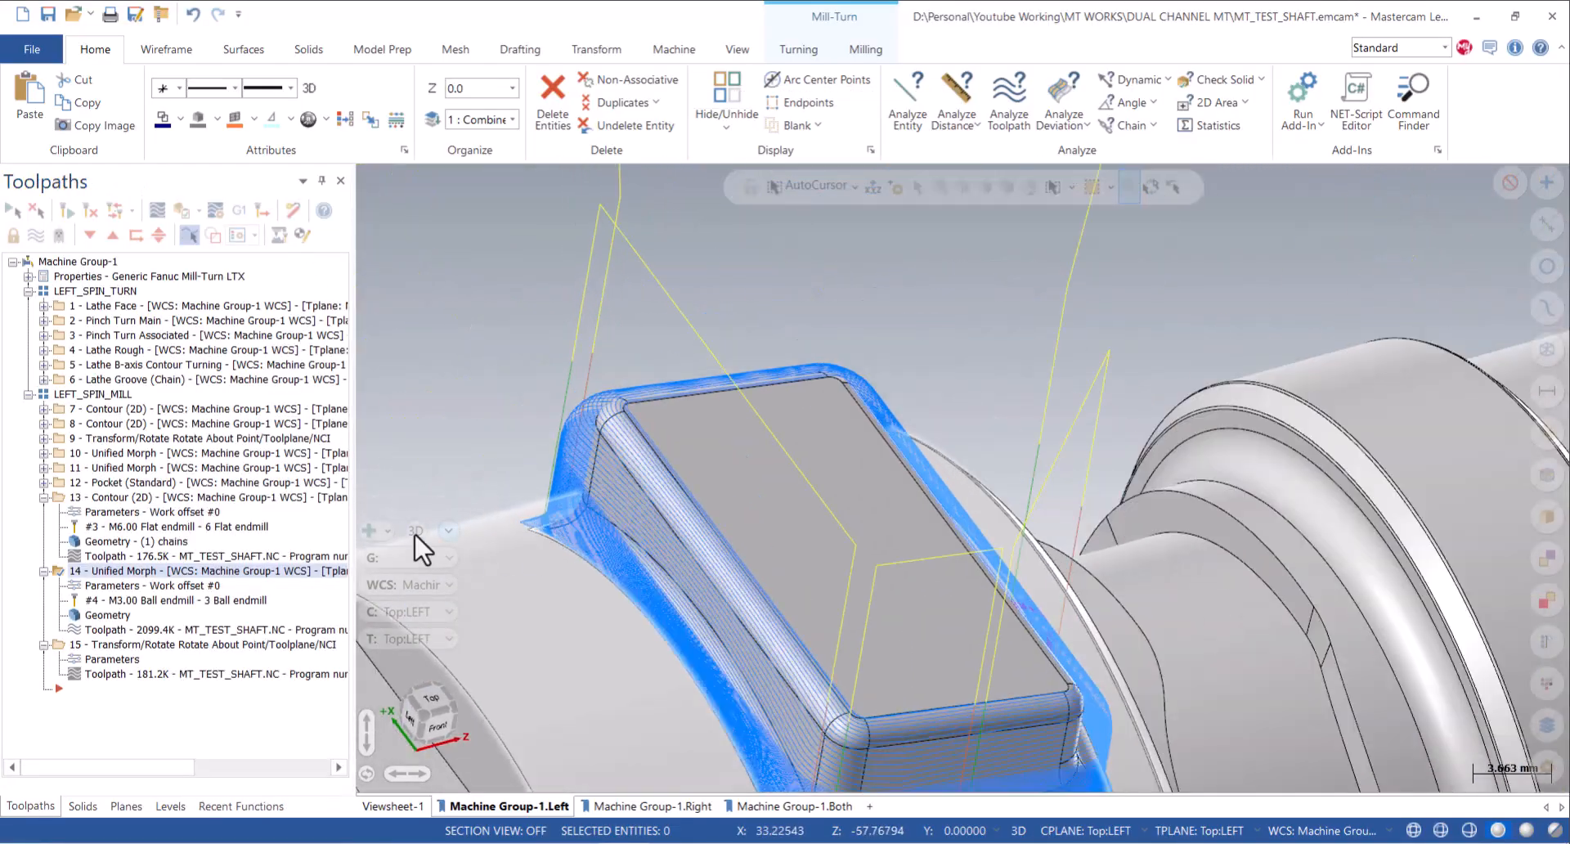
Remove Transform/Rotate operation 15 from the end and place the insertion arrow between Contour (2D) operation 13 and the Unified Morph.
{"action": "left_click", "coordinate": [152, 497]}
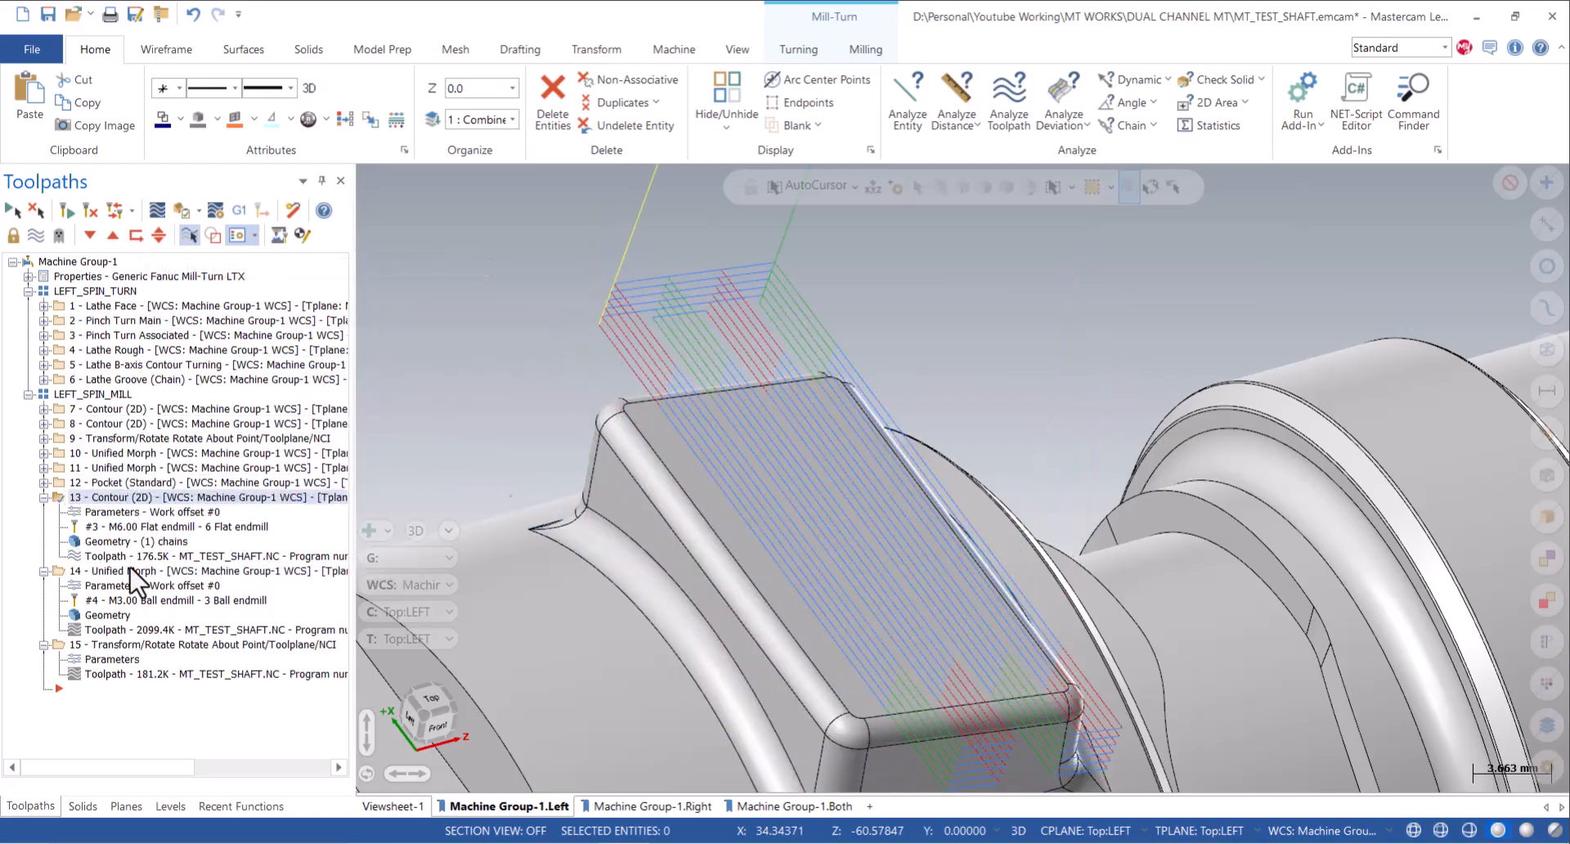
{"action": "left_click", "coordinate": [111, 646]}
{"action": "right_click", "coordinate": [111, 646]}
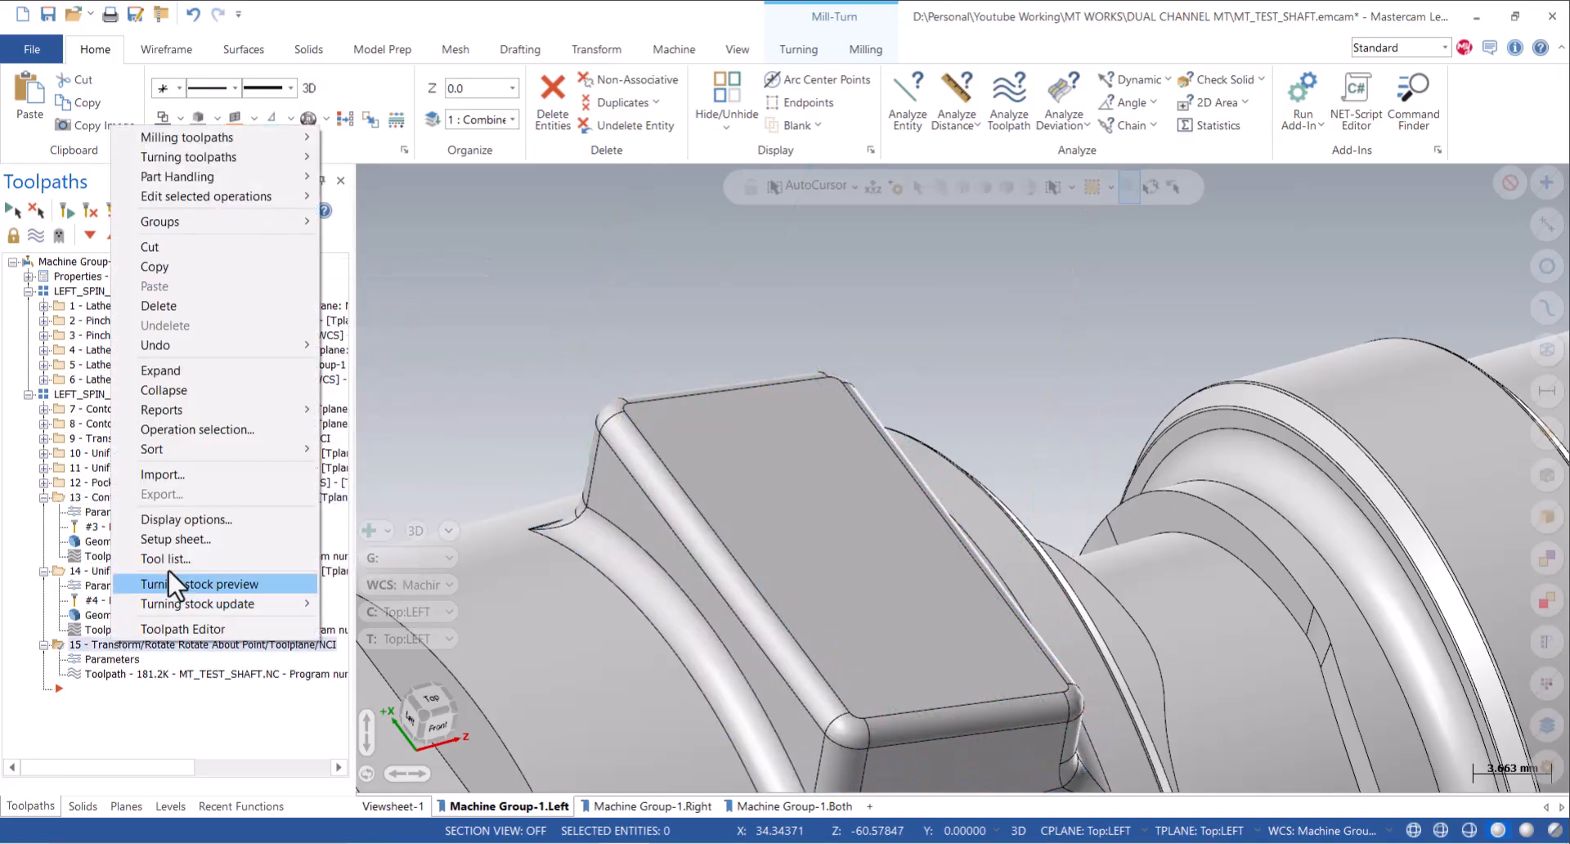
{"action": "left_click", "coordinate": [168, 248]}
{"action": "left_click", "coordinate": [133, 497], "text": "ctrl"}
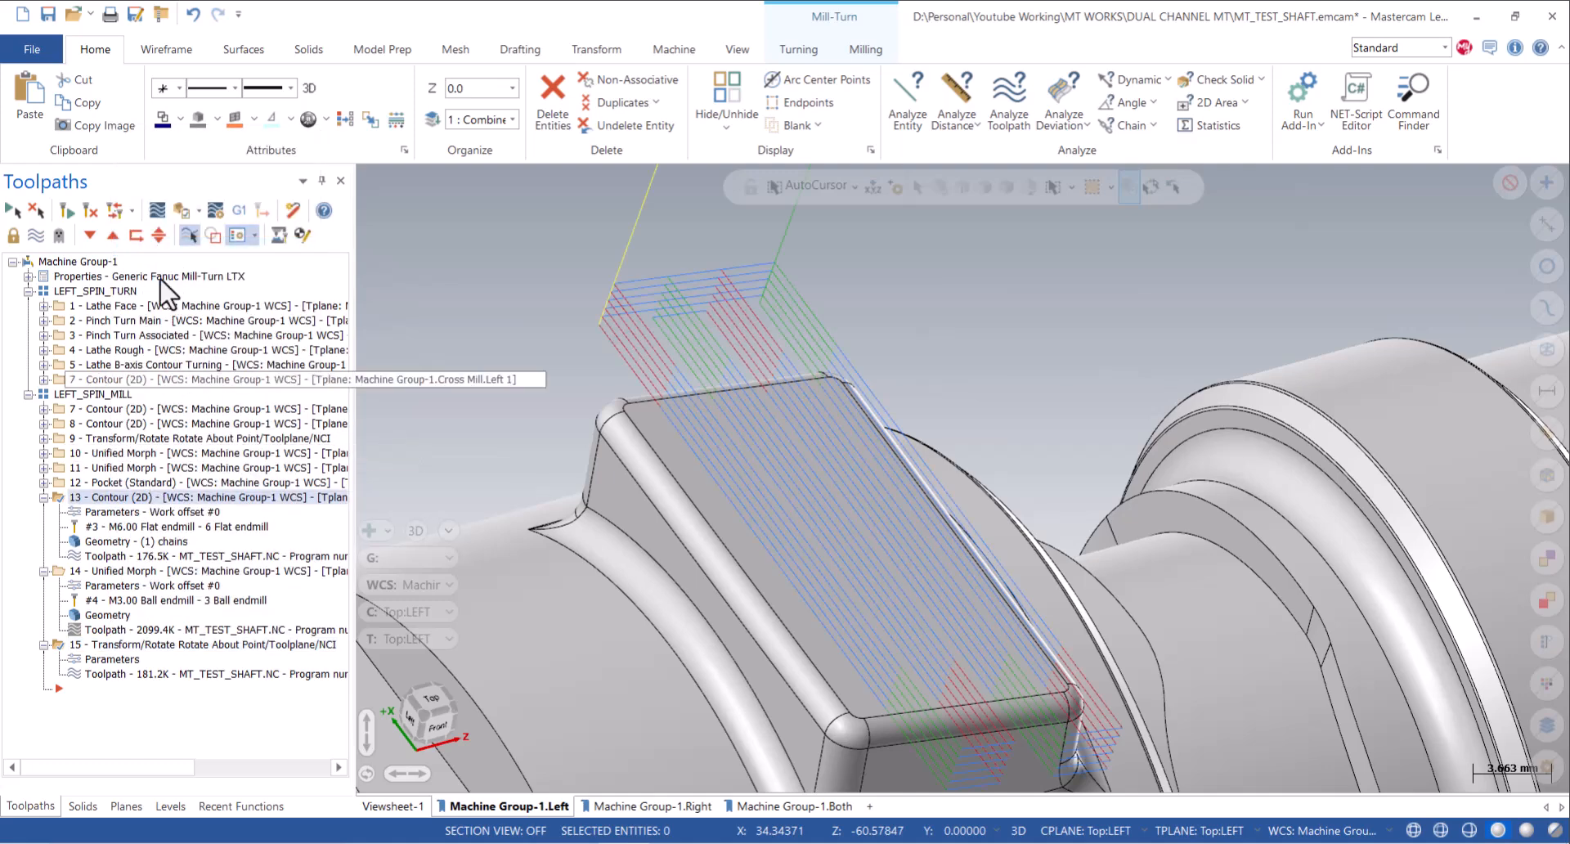
{"action": "left_click", "coordinate": [135, 237]}
{"action": "right_click_drag", "start_coordinate": [95, 655], "coordinate": [83, 569]}
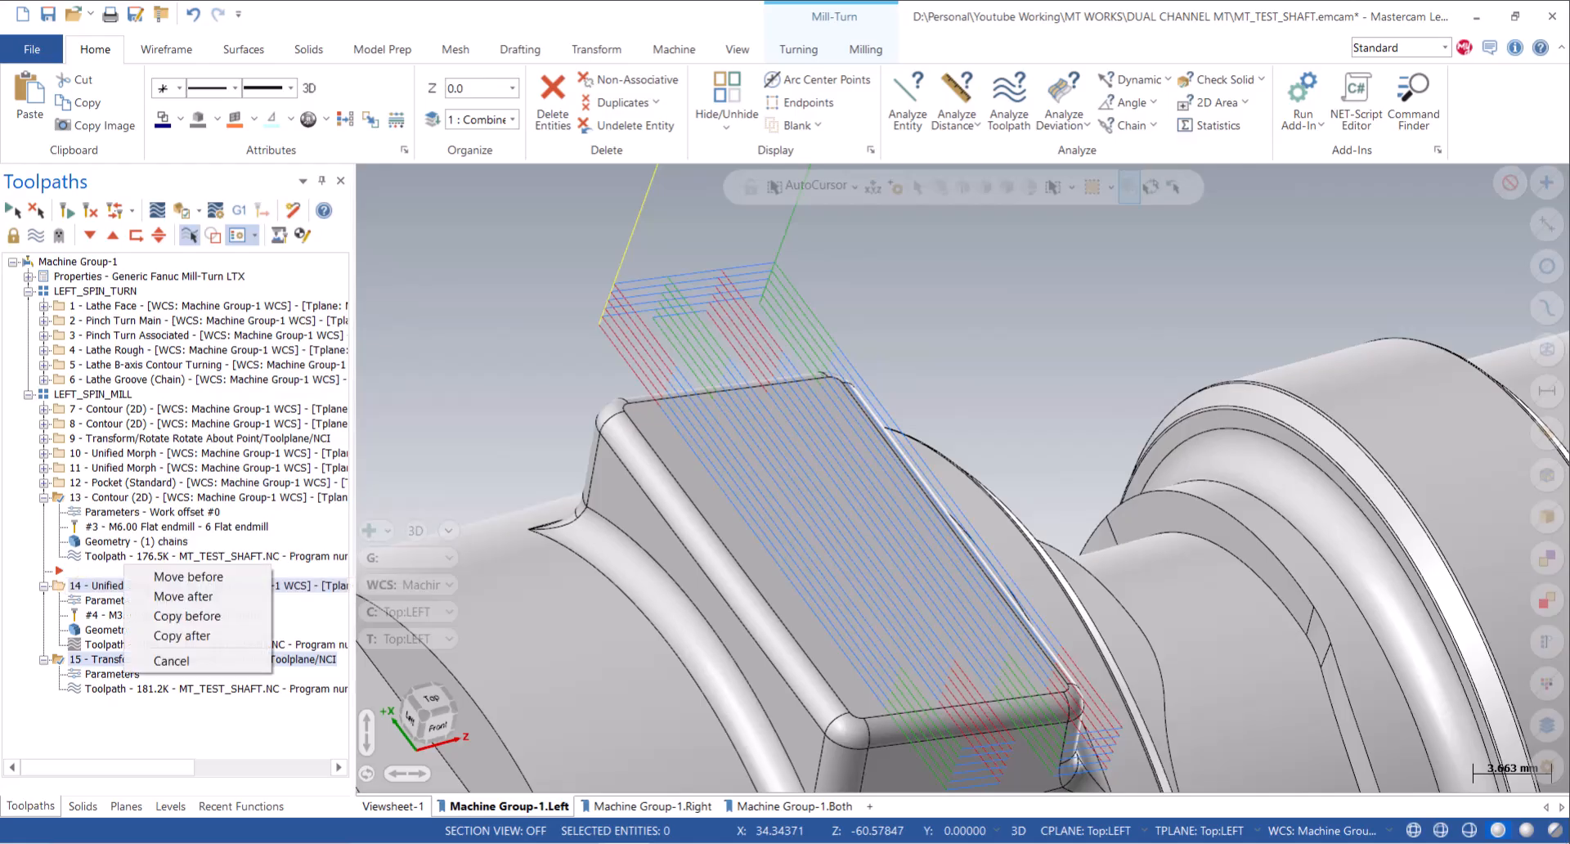
{"action": "left_click", "coordinate": [144, 584]}
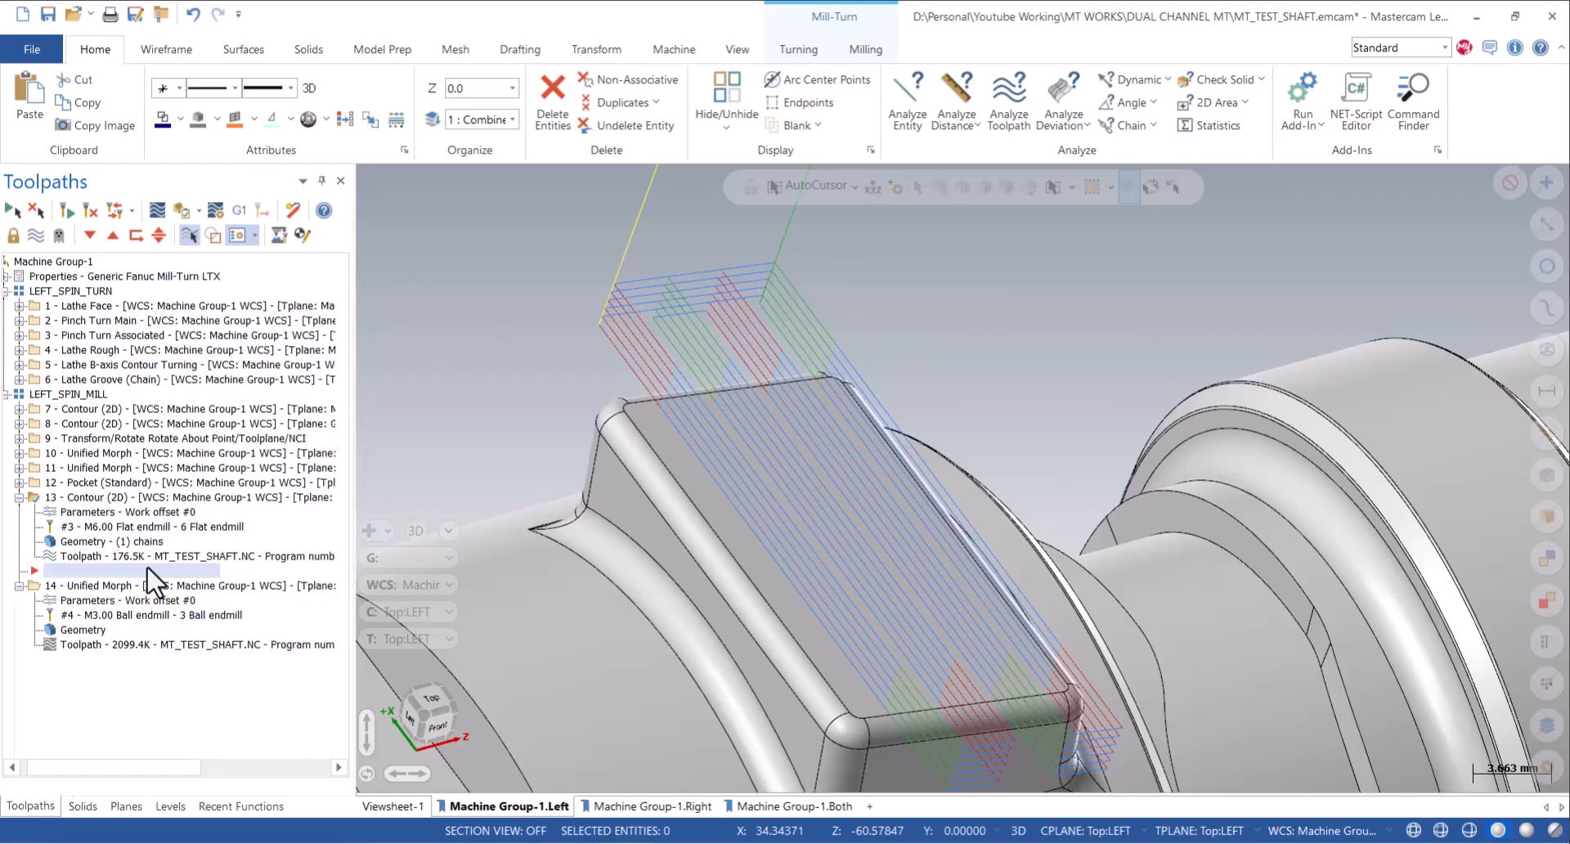
Compare the boss-top Contour (2D) toolpath of operation 13 with the Transform/Rotate toolpath of operation 9 on the shaft.
{"action": "left_click", "coordinate": [137, 499]}
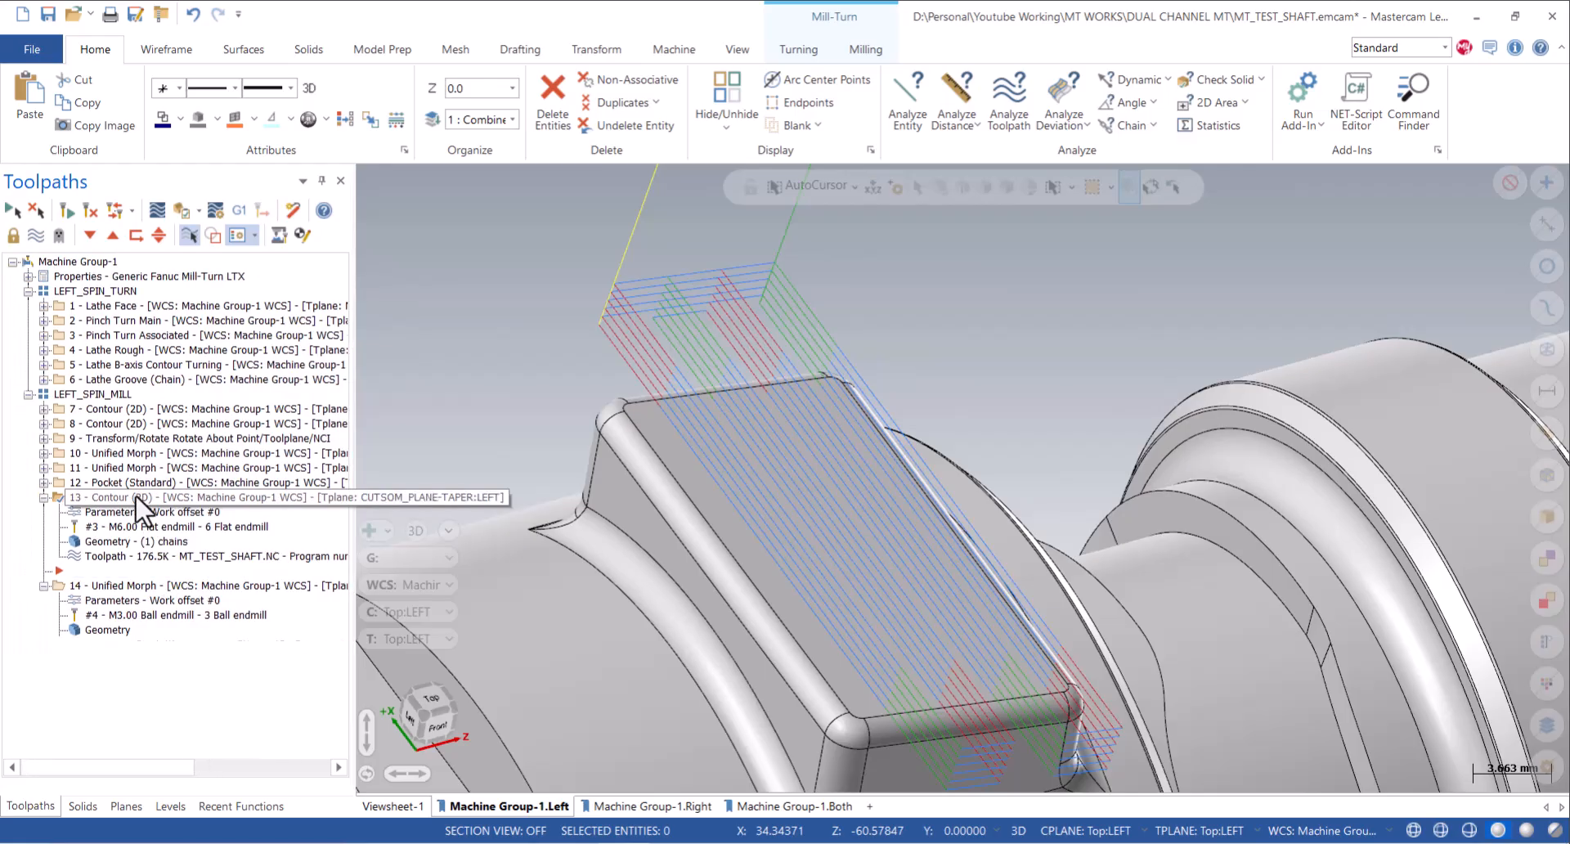
{"action": "left_click", "coordinate": [136, 483]}
{"action": "left_click", "coordinate": [131, 500]}
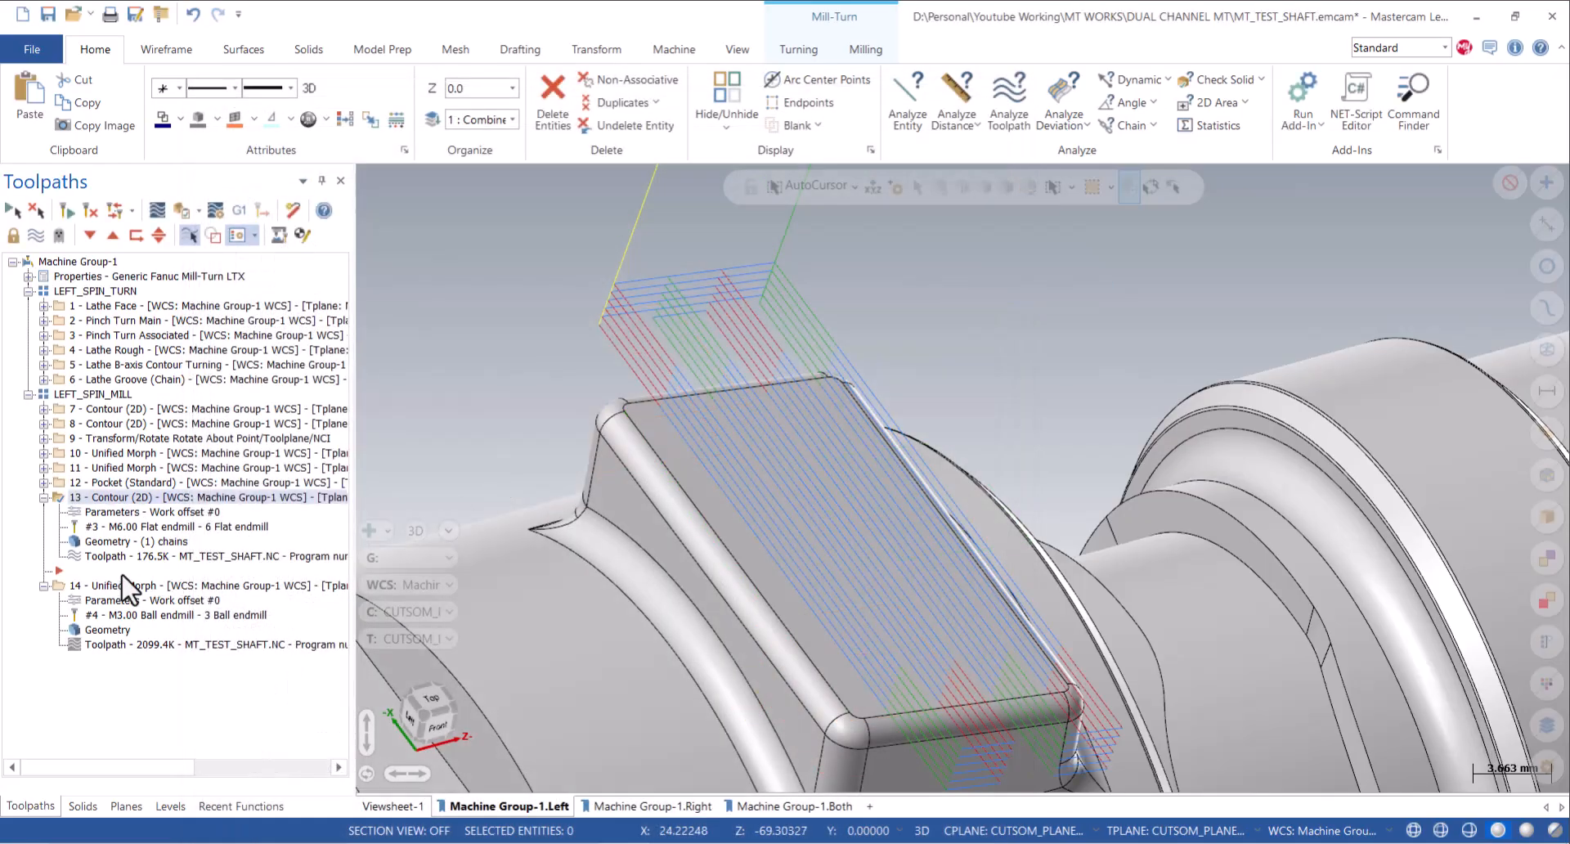
{"action": "right_click", "coordinate": [170, 615]}
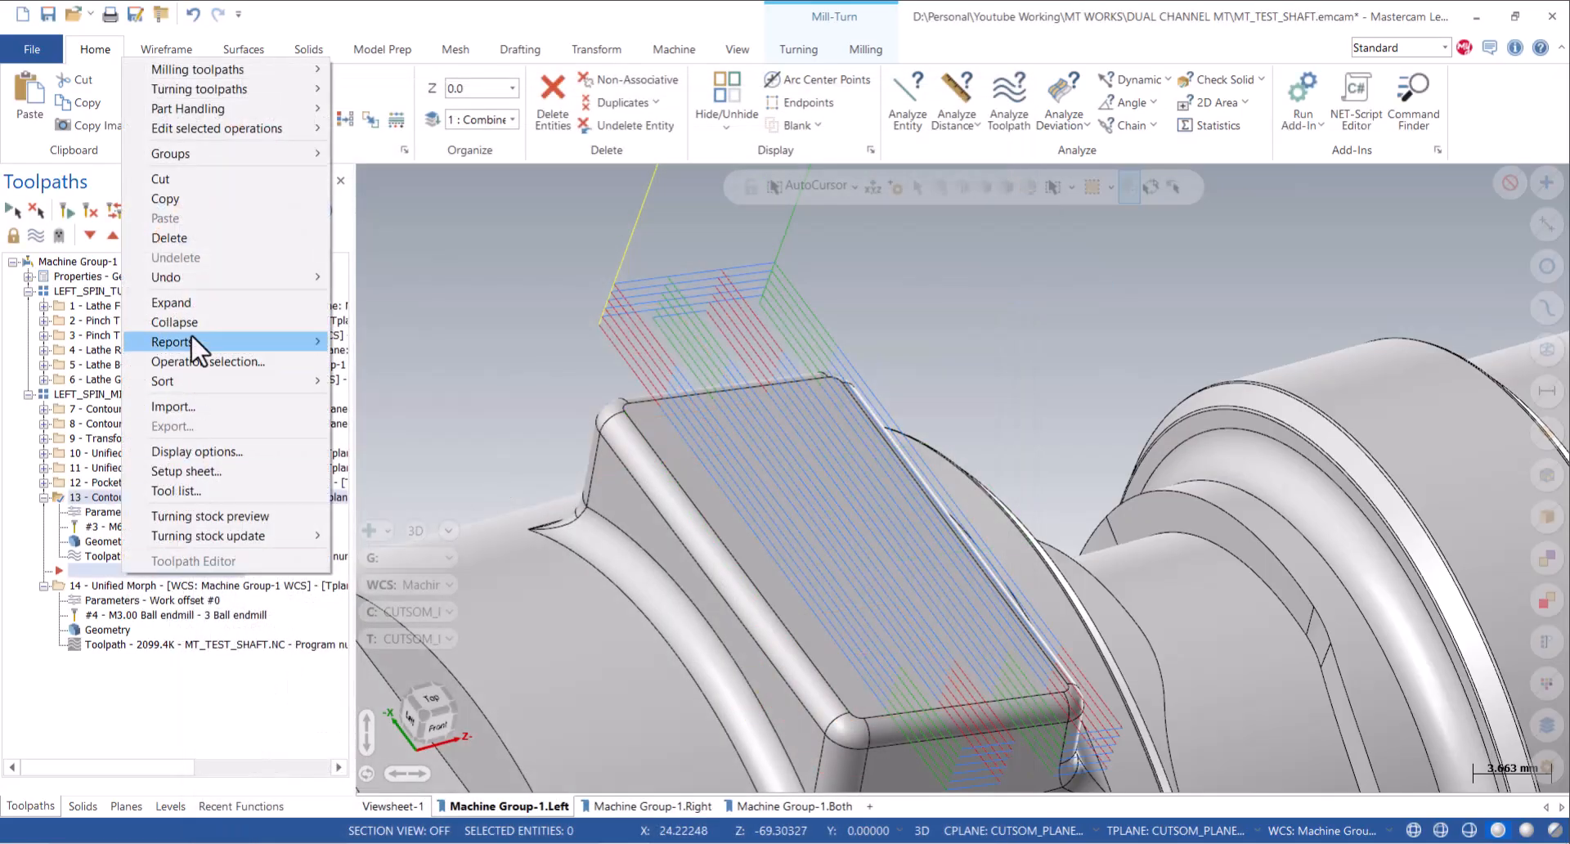
{"action": "left_click", "coordinate": [387, 255]}
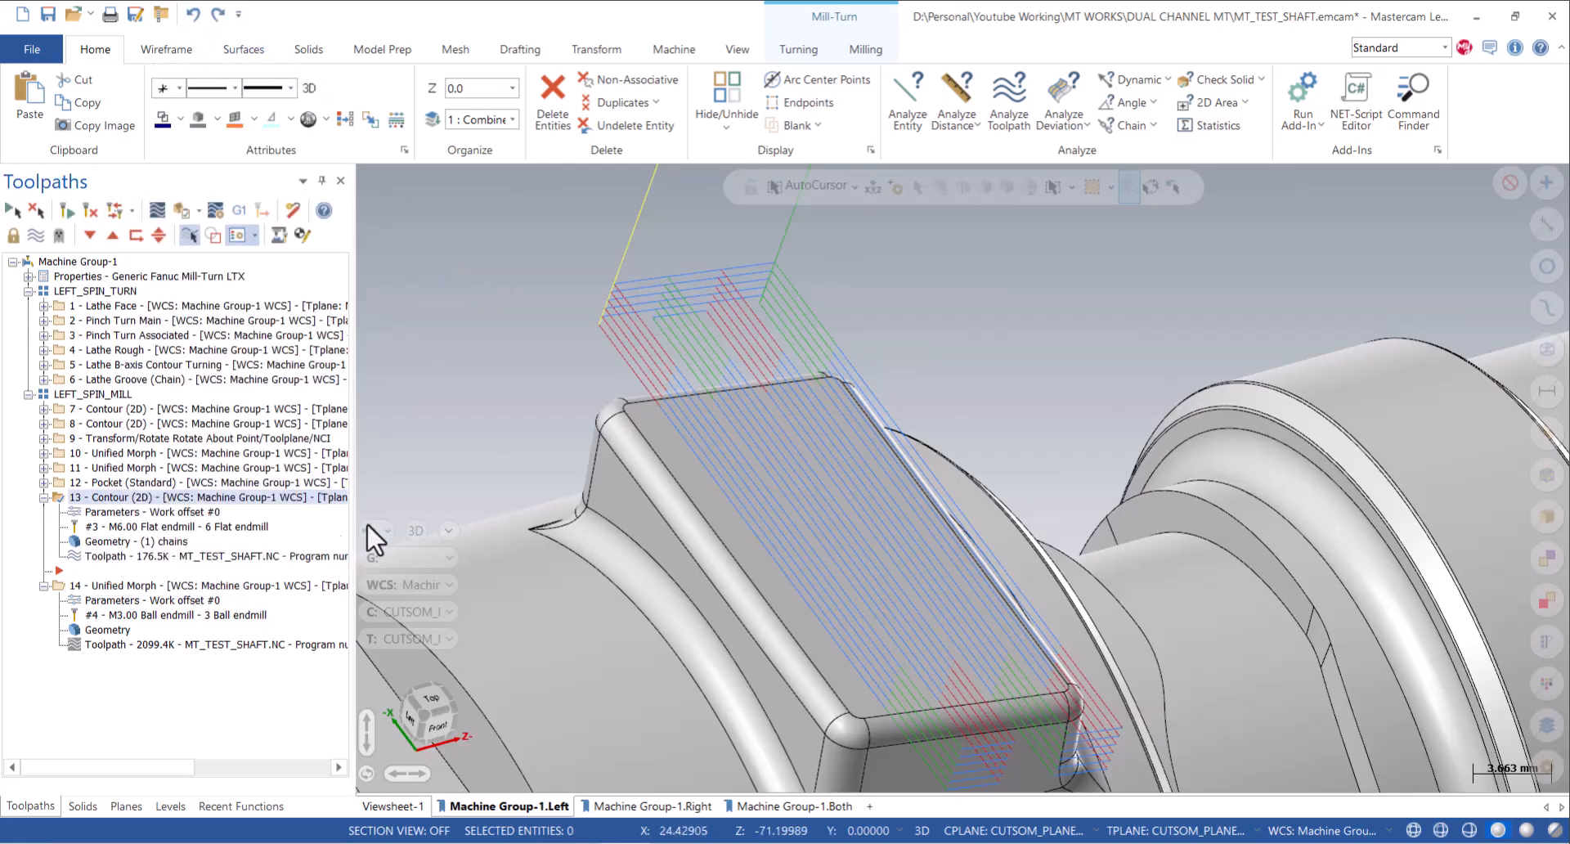
{"action": "scroll", "coordinate": [514, 456], "scroll_direction": "down", "scroll_amount": 6}
{"action": "middle_click_drag", "start_coordinate": [612, 456], "coordinate": [648, 553]}
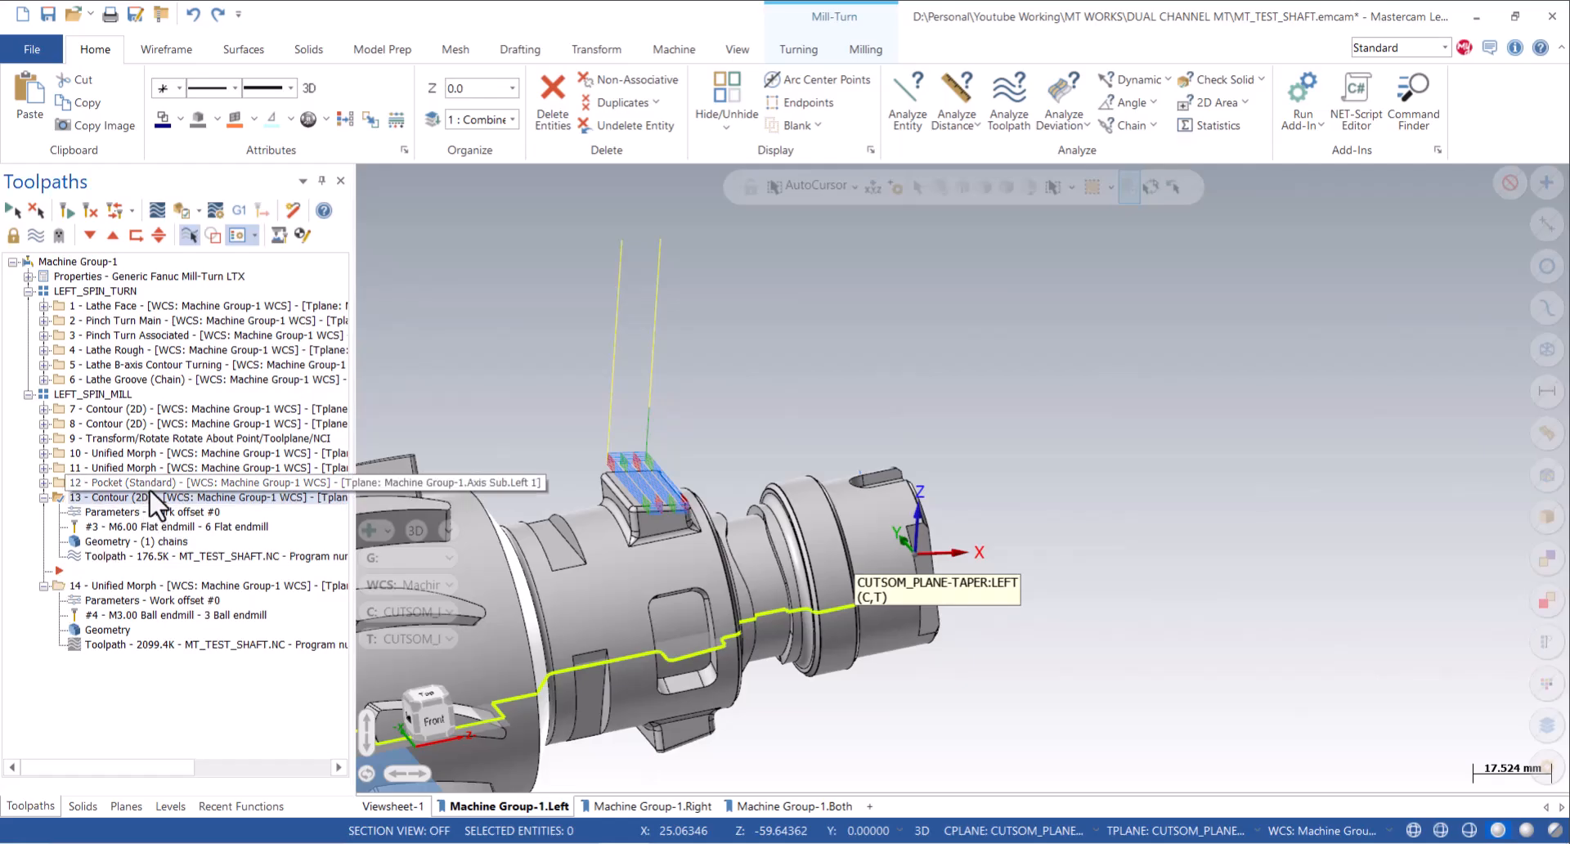
{"action": "left_click", "coordinate": [143, 439]}
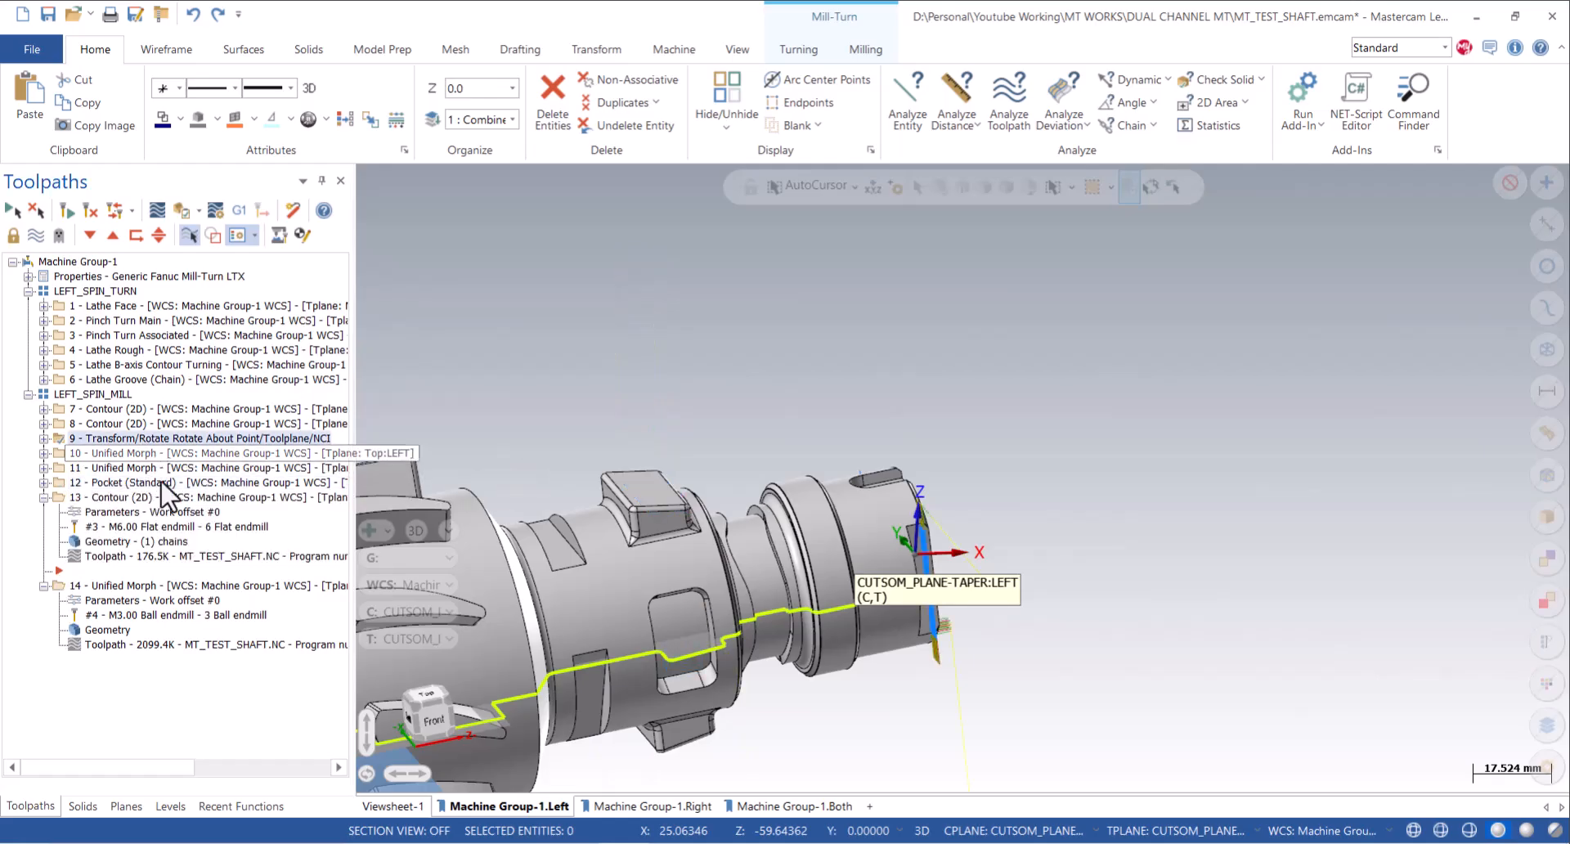
{"action": "left_click", "coordinate": [131, 498]}
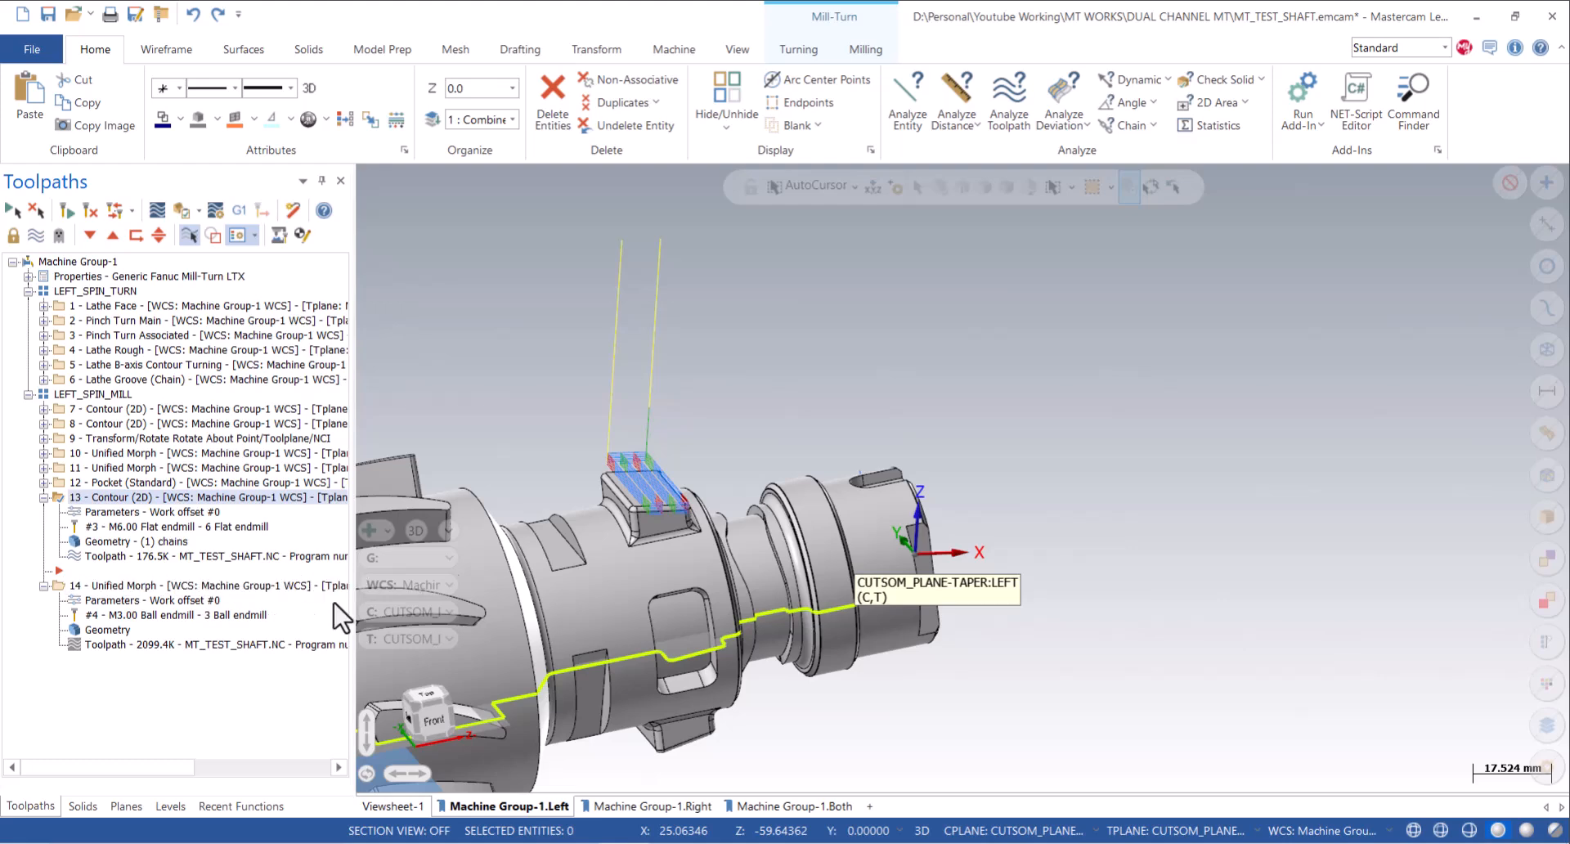
{"action": "scroll", "coordinate": [572, 448], "scroll_direction": "down", "scroll_amount": 2}
Create a plane-rotation Toolpath Transform of boss-top Contour (2D) operation 13 with Rotary Rotate, one instance at 180°.
{"action": "left_click", "coordinate": [865, 51]}
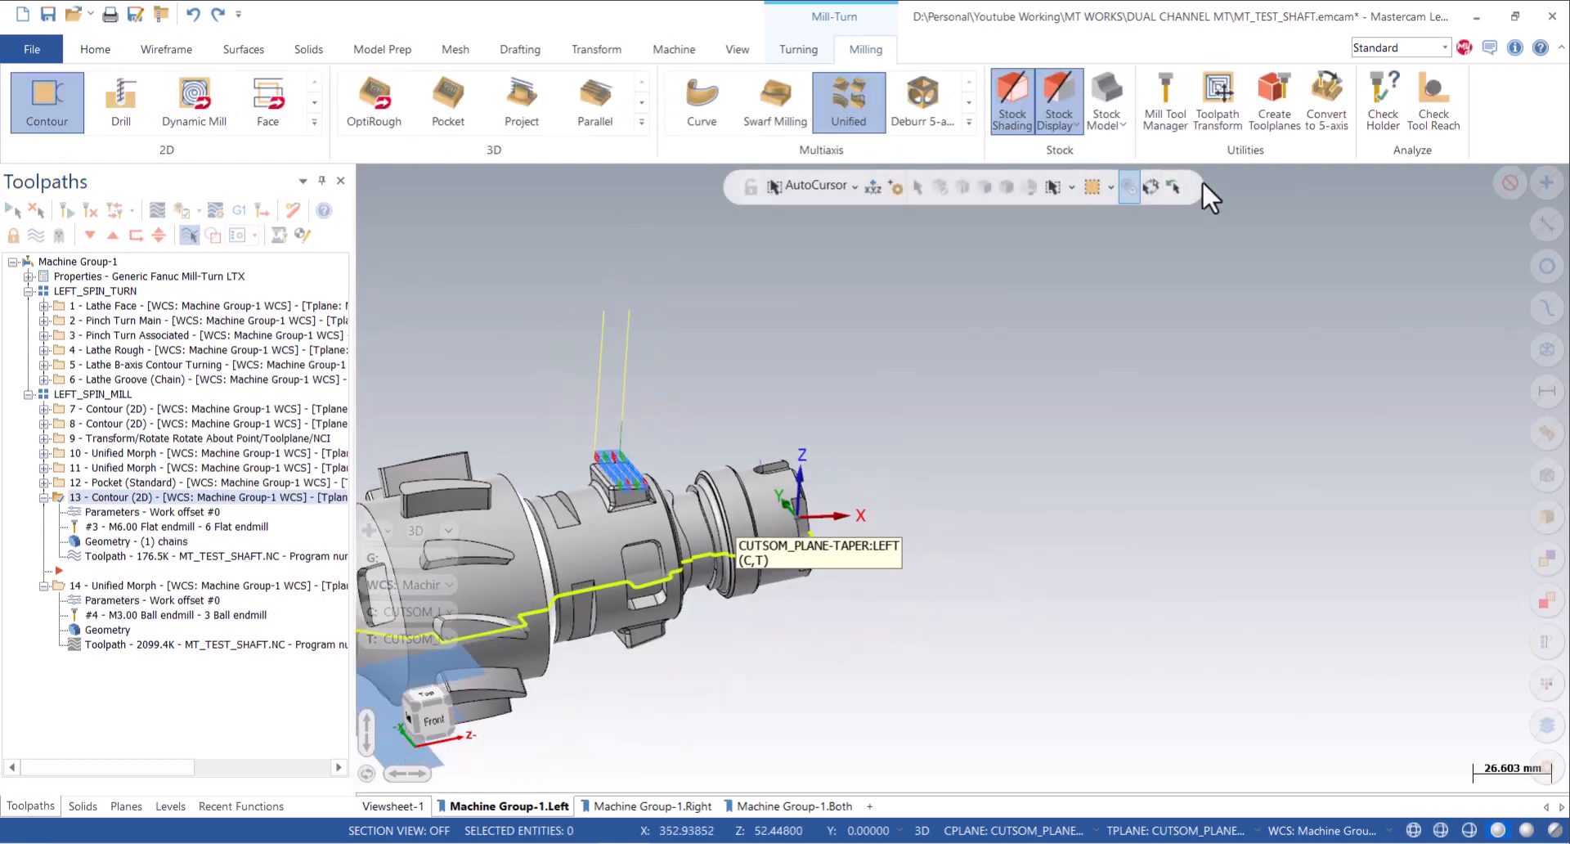
{"action": "left_click", "coordinate": [1218, 98]}
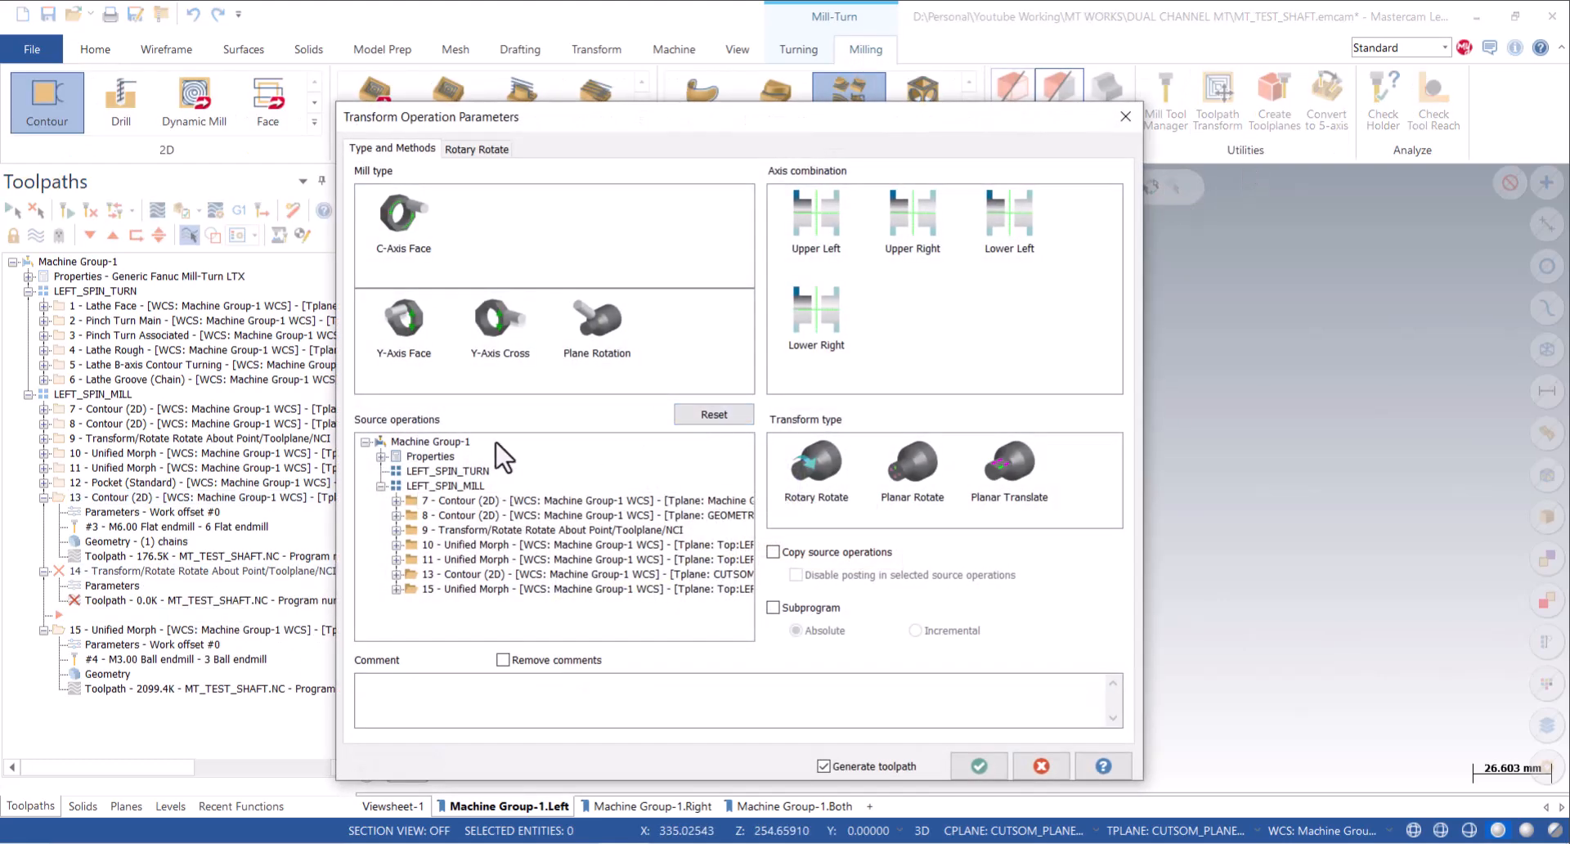
{"action": "left_click", "coordinate": [597, 335]}
{"action": "left_click", "coordinate": [473, 530]}
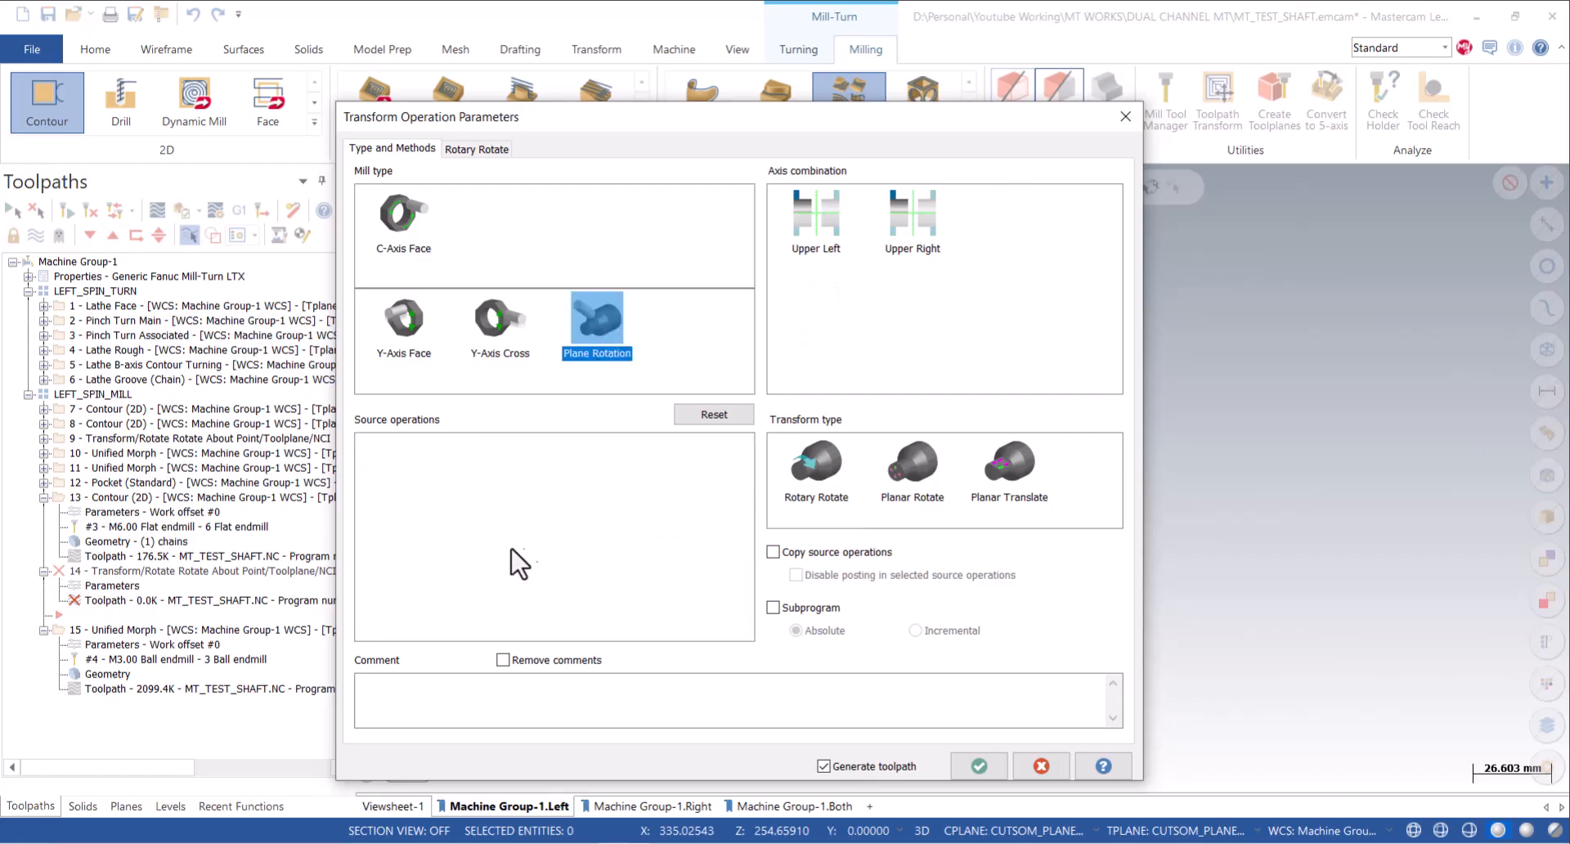
{"action": "left_click", "coordinate": [817, 466]}
{"action": "left_click", "coordinate": [483, 149]}
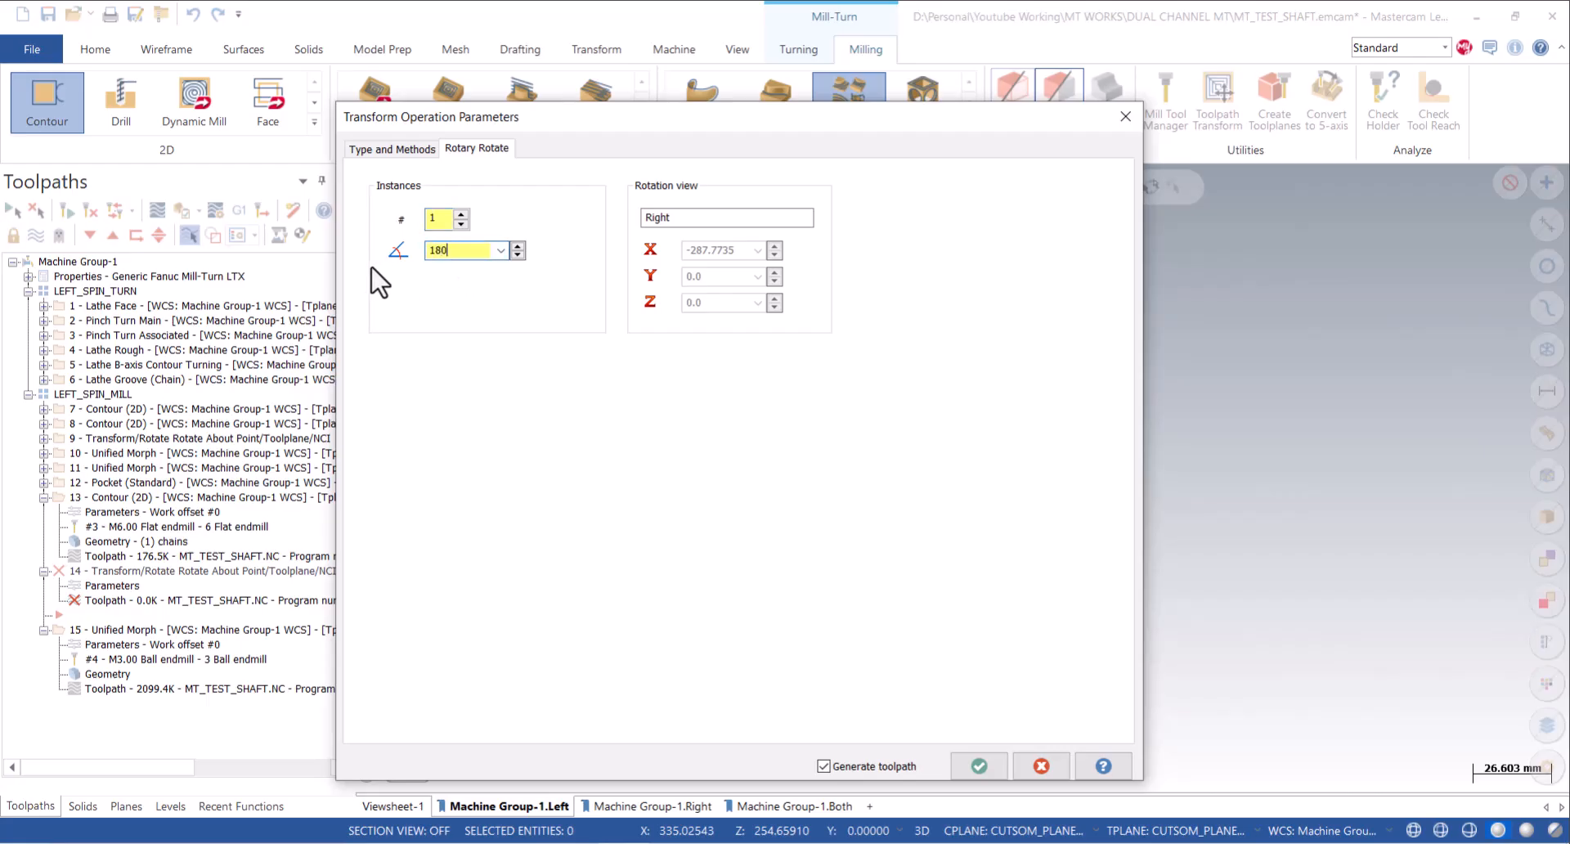
{"action": "left_click", "coordinate": [973, 769]}
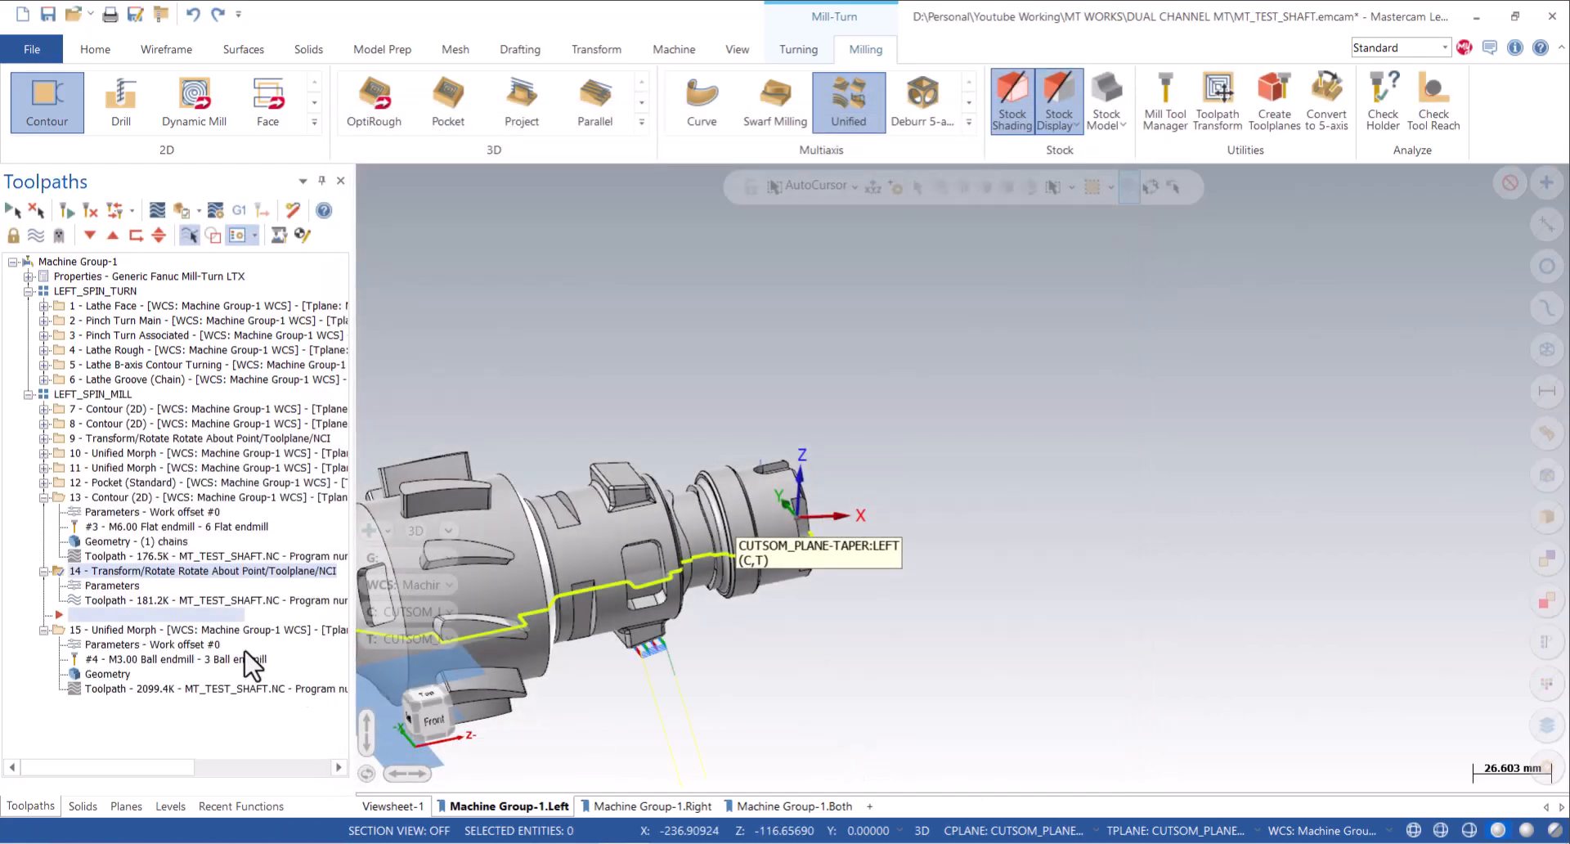
Review the rotated boss-top passes and the Unified Morph toolpath on the bosses, and save the part file.
{"action": "scroll", "coordinate": [623, 605], "scroll_direction": "down", "scroll_amount": 2}
{"action": "scroll", "coordinate": [589, 502], "scroll_direction": "up", "scroll_amount": 3}
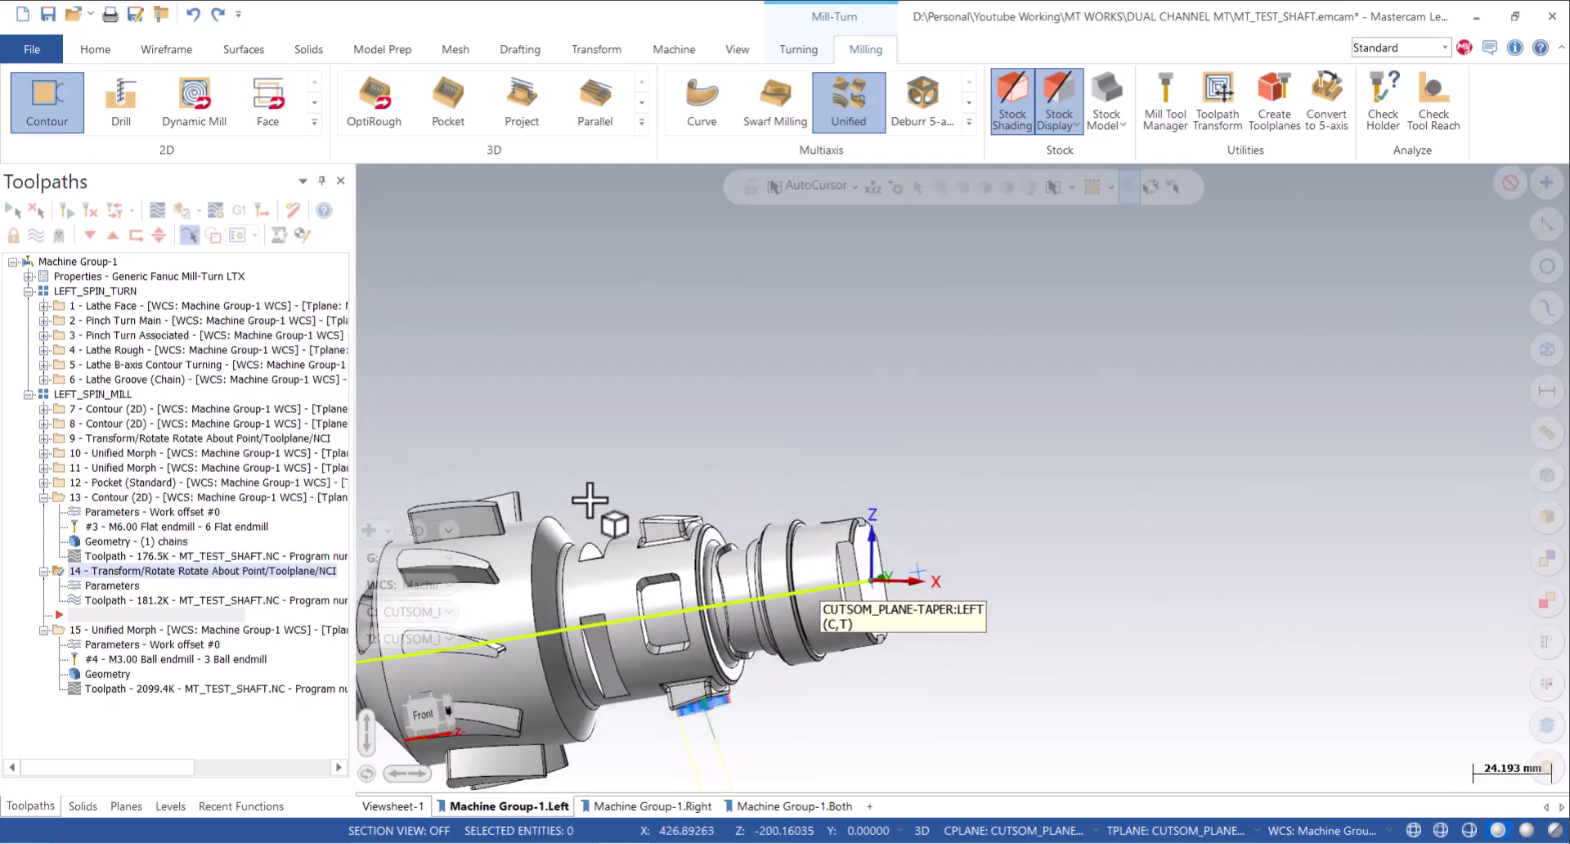
{"action": "left_click", "coordinate": [119, 632]}
{"action": "scroll", "coordinate": [624, 550], "scroll_direction": "up", "scroll_amount": 6}
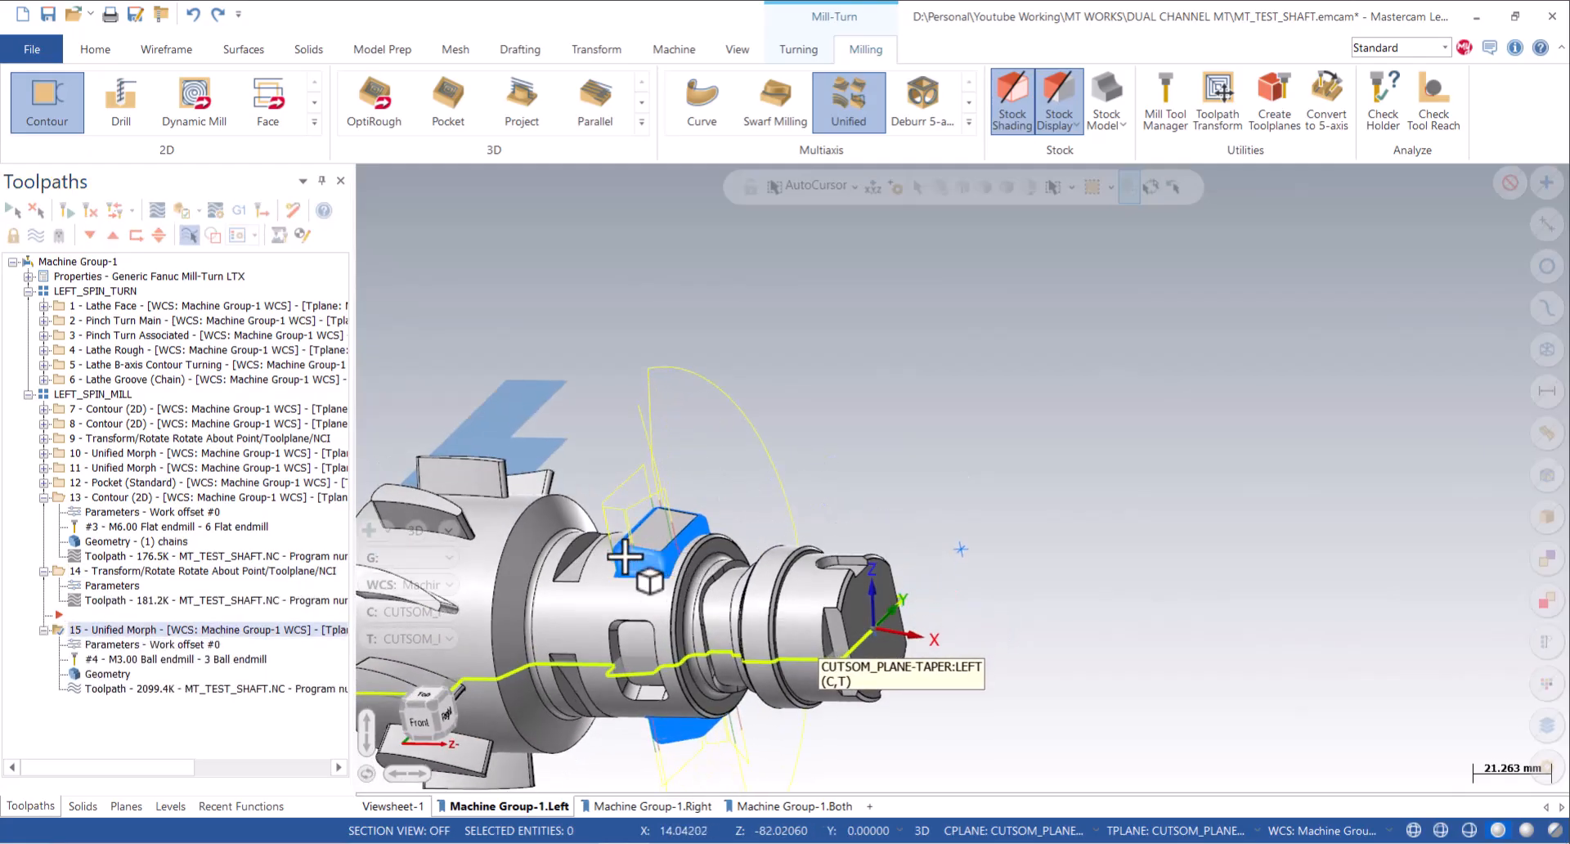
{"action": "scroll", "coordinate": [740, 581], "scroll_direction": "down", "scroll_amount": 1}
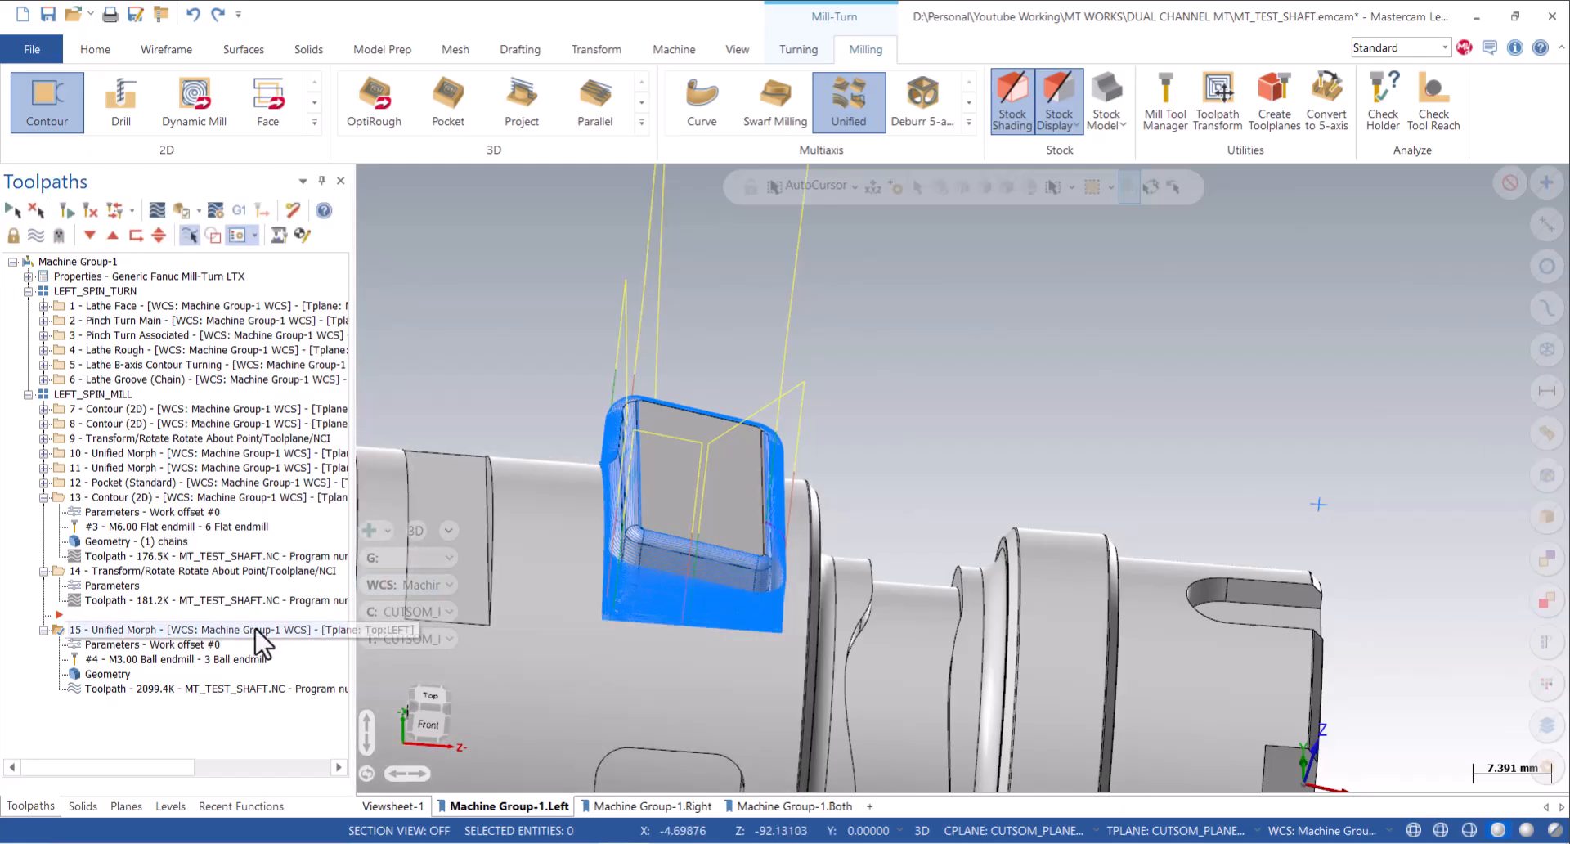
{"action": "left_click", "coordinate": [48, 16]}
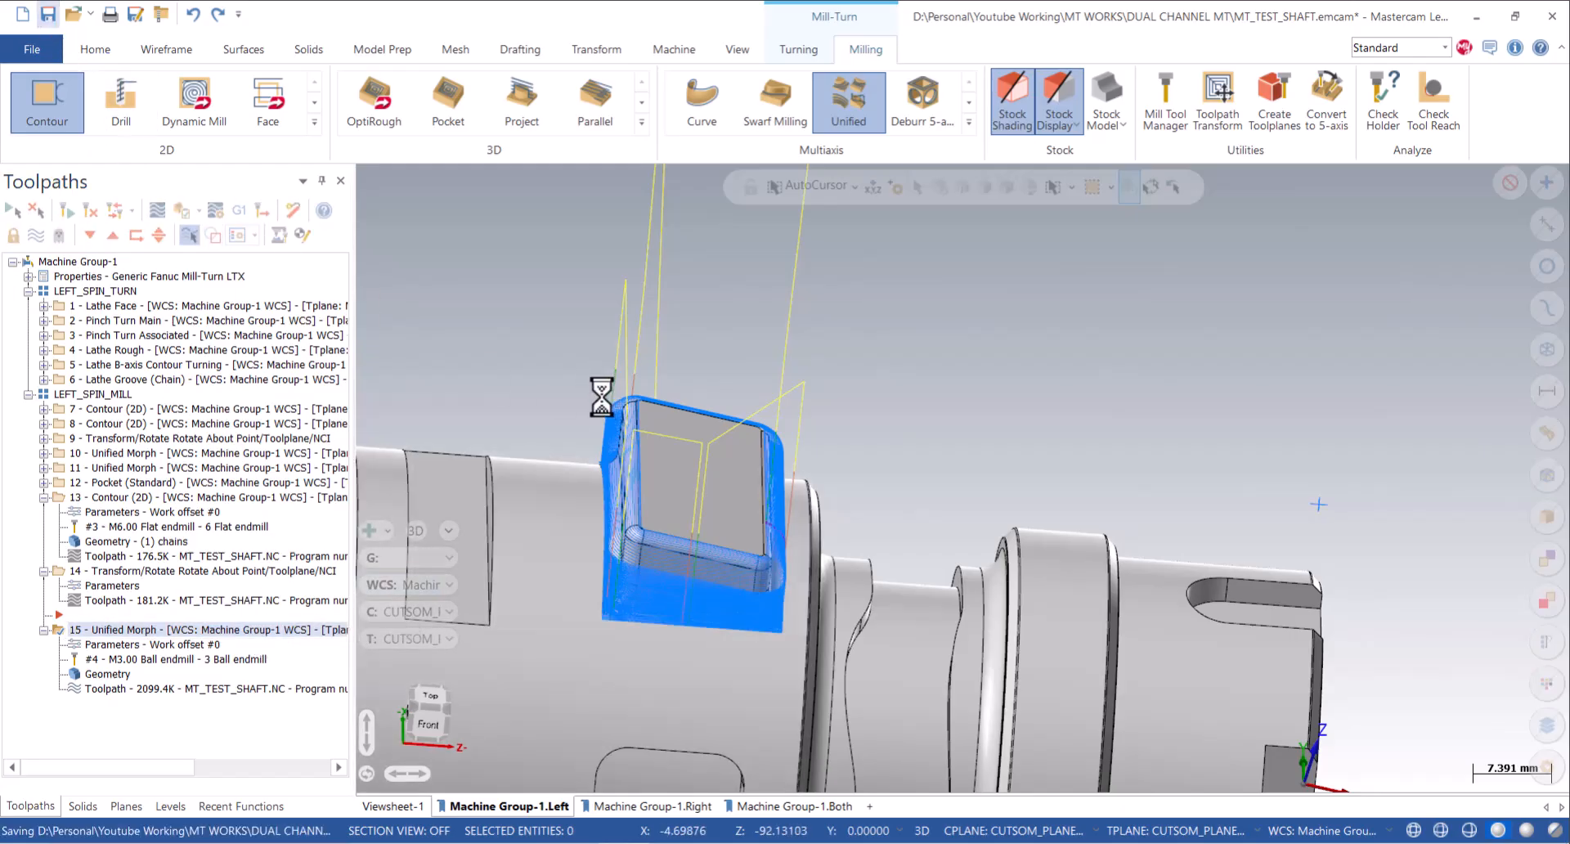
Add a Stock model operation before the Unified Morph, taking its initial shape from the left spindle's stock setup.
{"action": "left_click", "coordinate": [44, 499]}
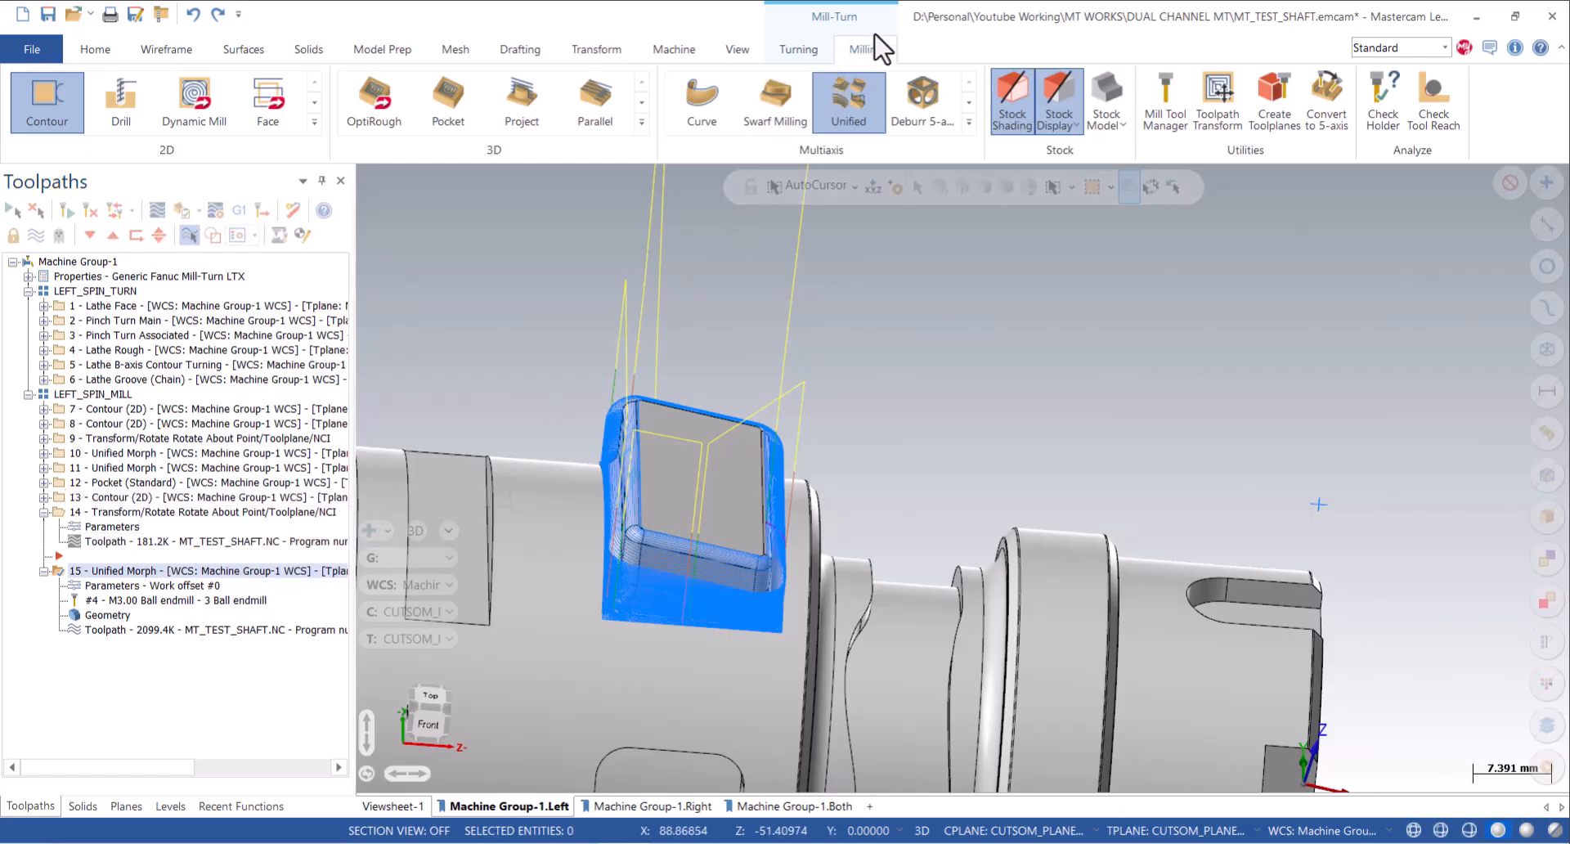
{"action": "left_click", "coordinate": [1106, 94]}
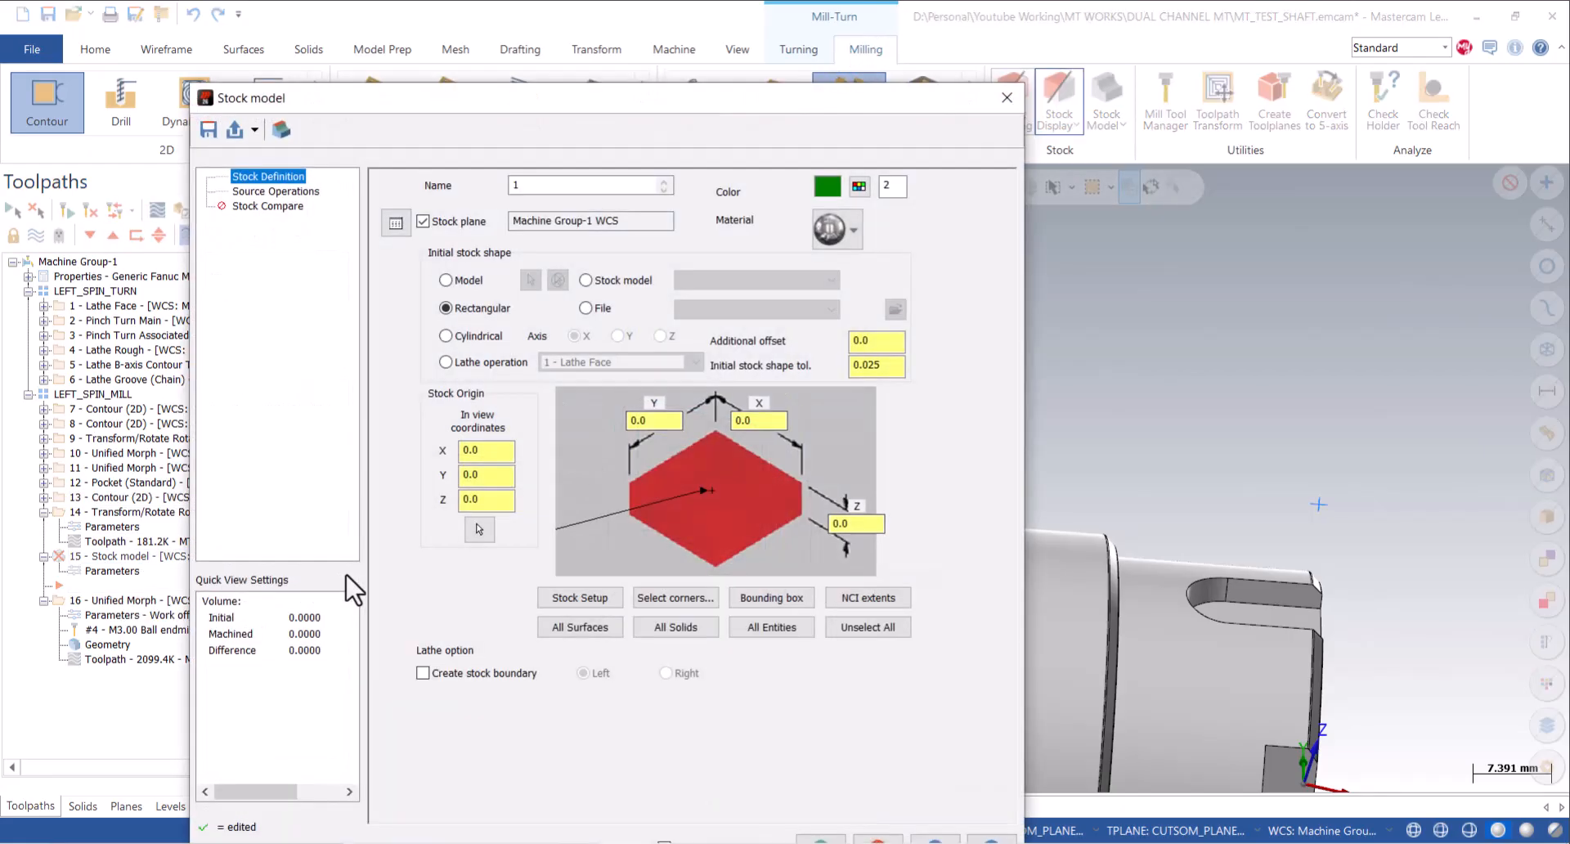
{"action": "left_click", "coordinate": [570, 598]}
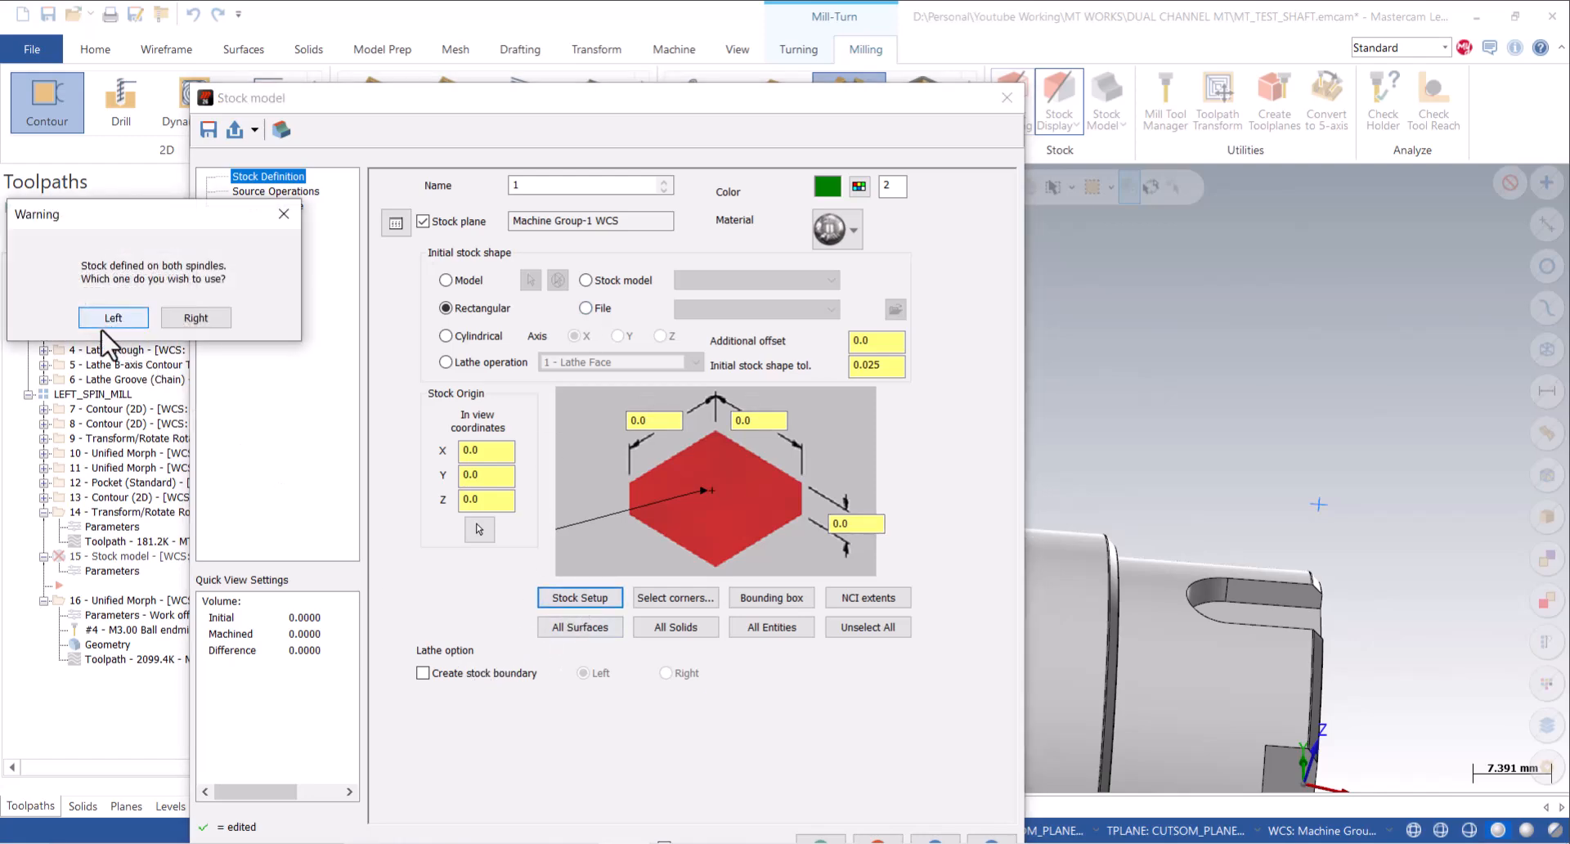
{"action": "left_click", "coordinate": [114, 318]}
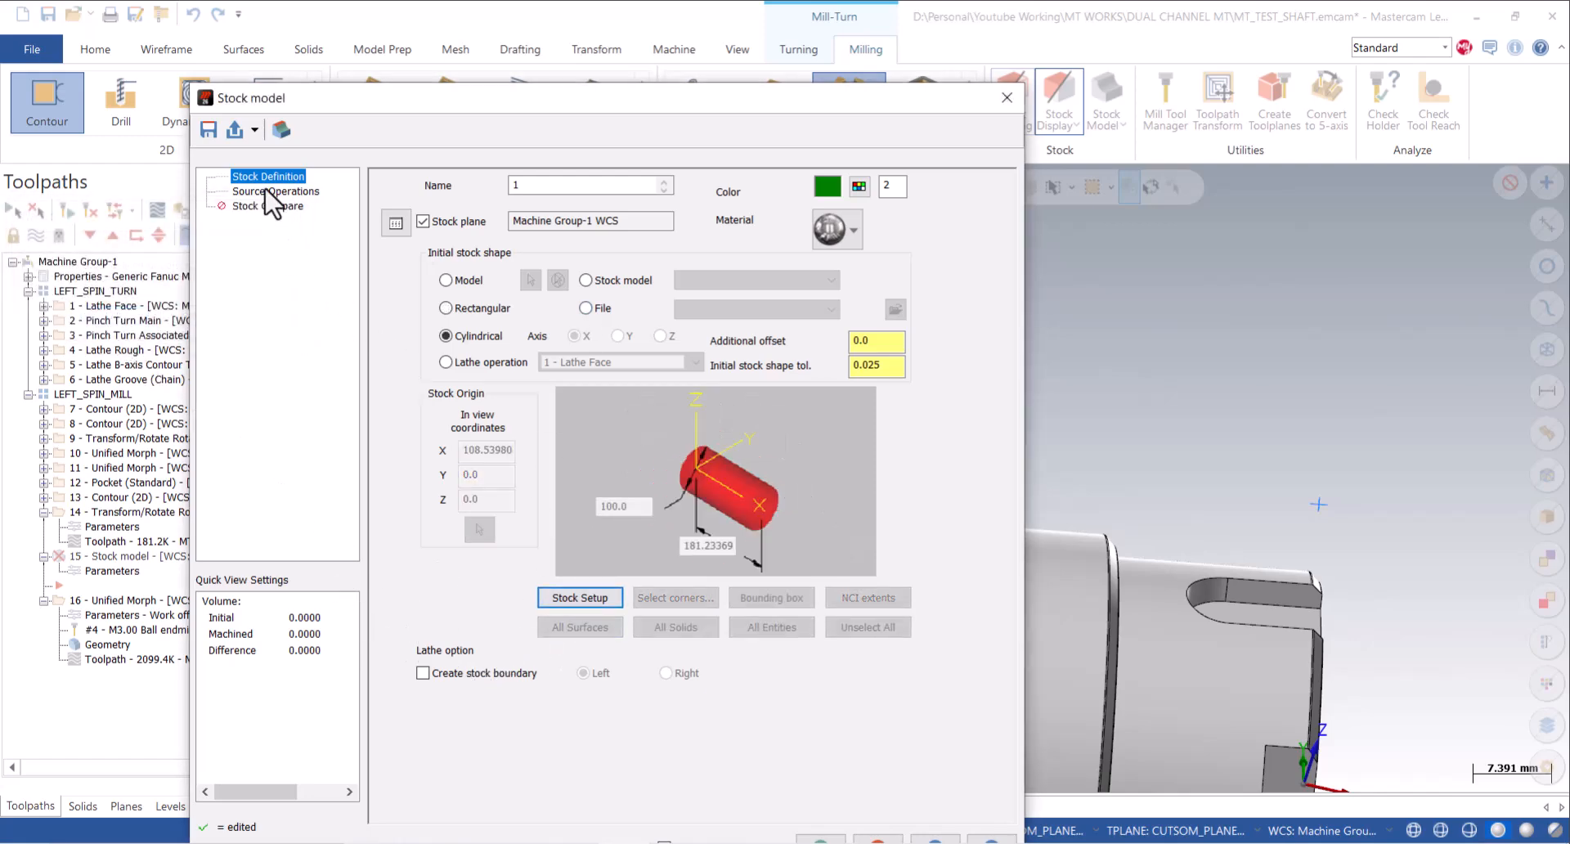
Use all LEFT_SPIN_TURN and LEFT_SPIN_MILL operations 1 to 14 as the stock model's sources and generate it.
{"action": "left_click", "coordinate": [272, 192]}
{"action": "left_click", "coordinate": [634, 240]}
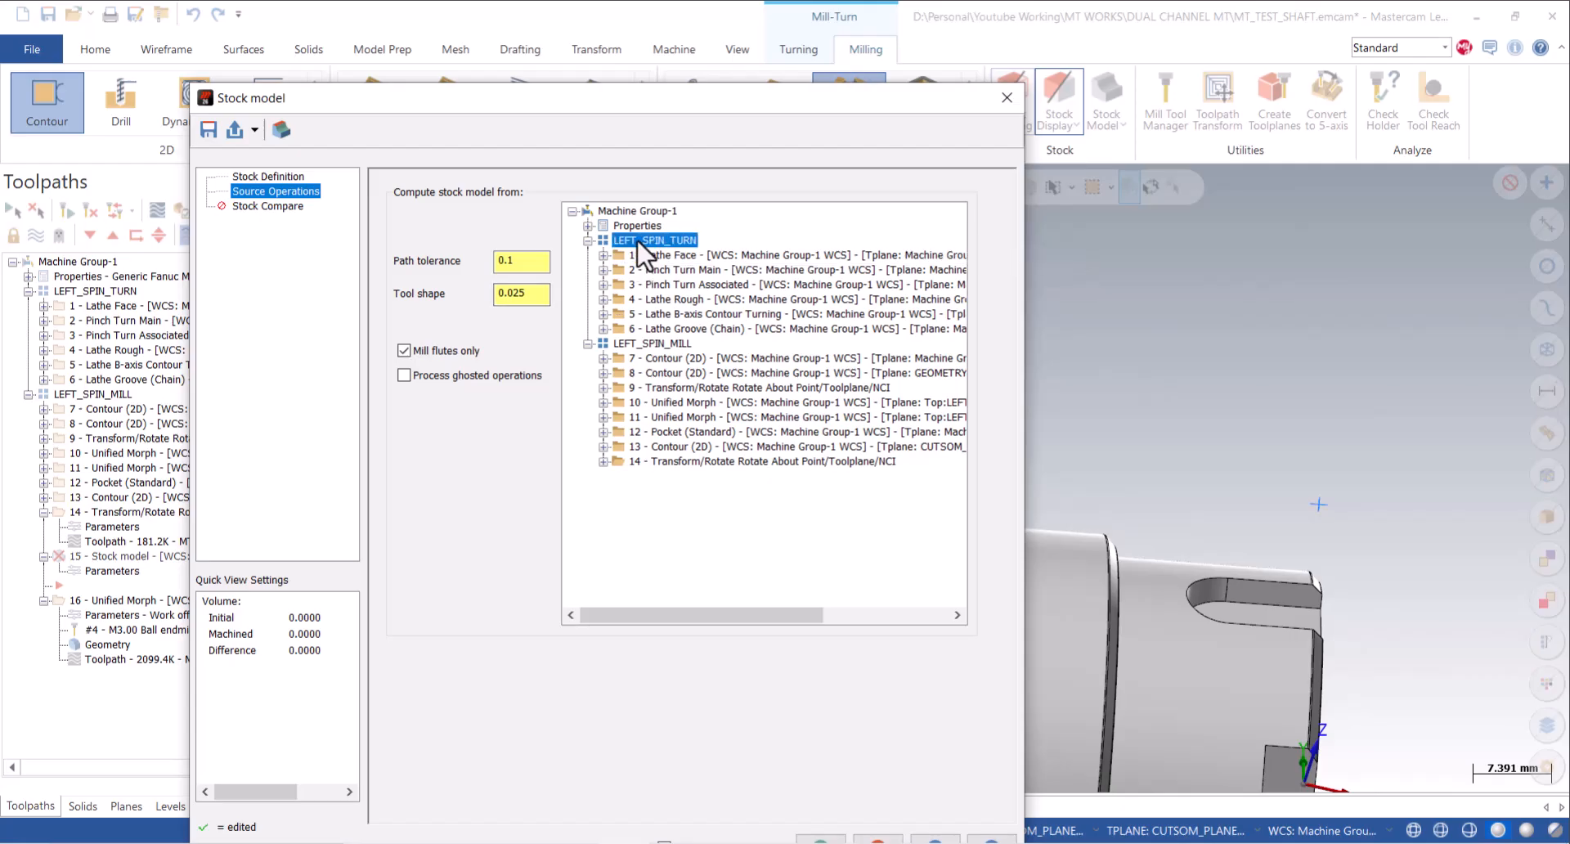
{"action": "left_click", "coordinate": [651, 344], "text": "ctrl"}
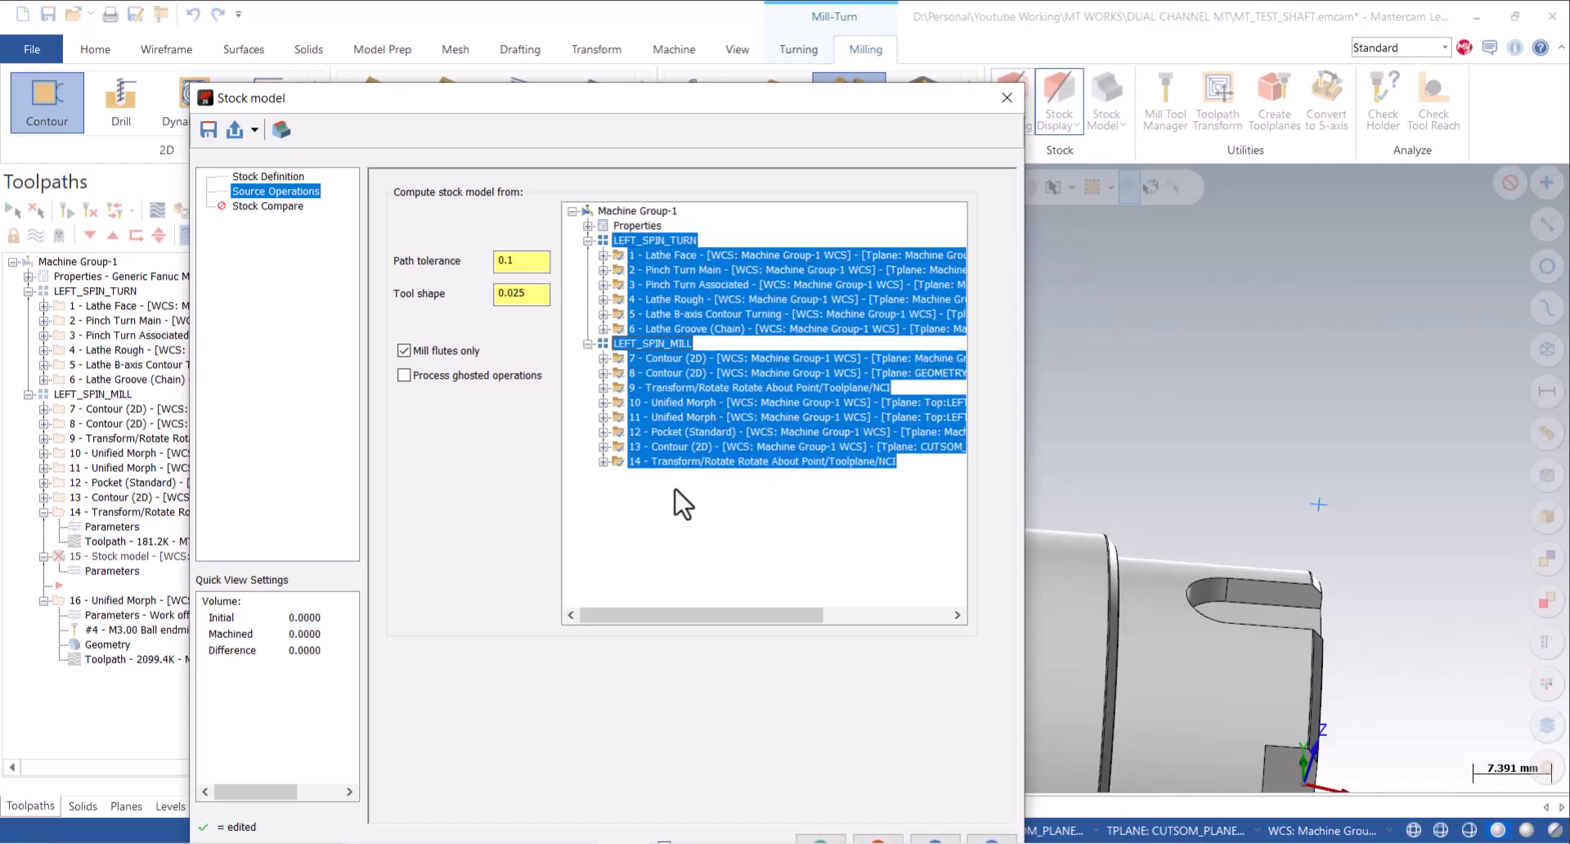
{"action": "left_click", "coordinate": [820, 841]}
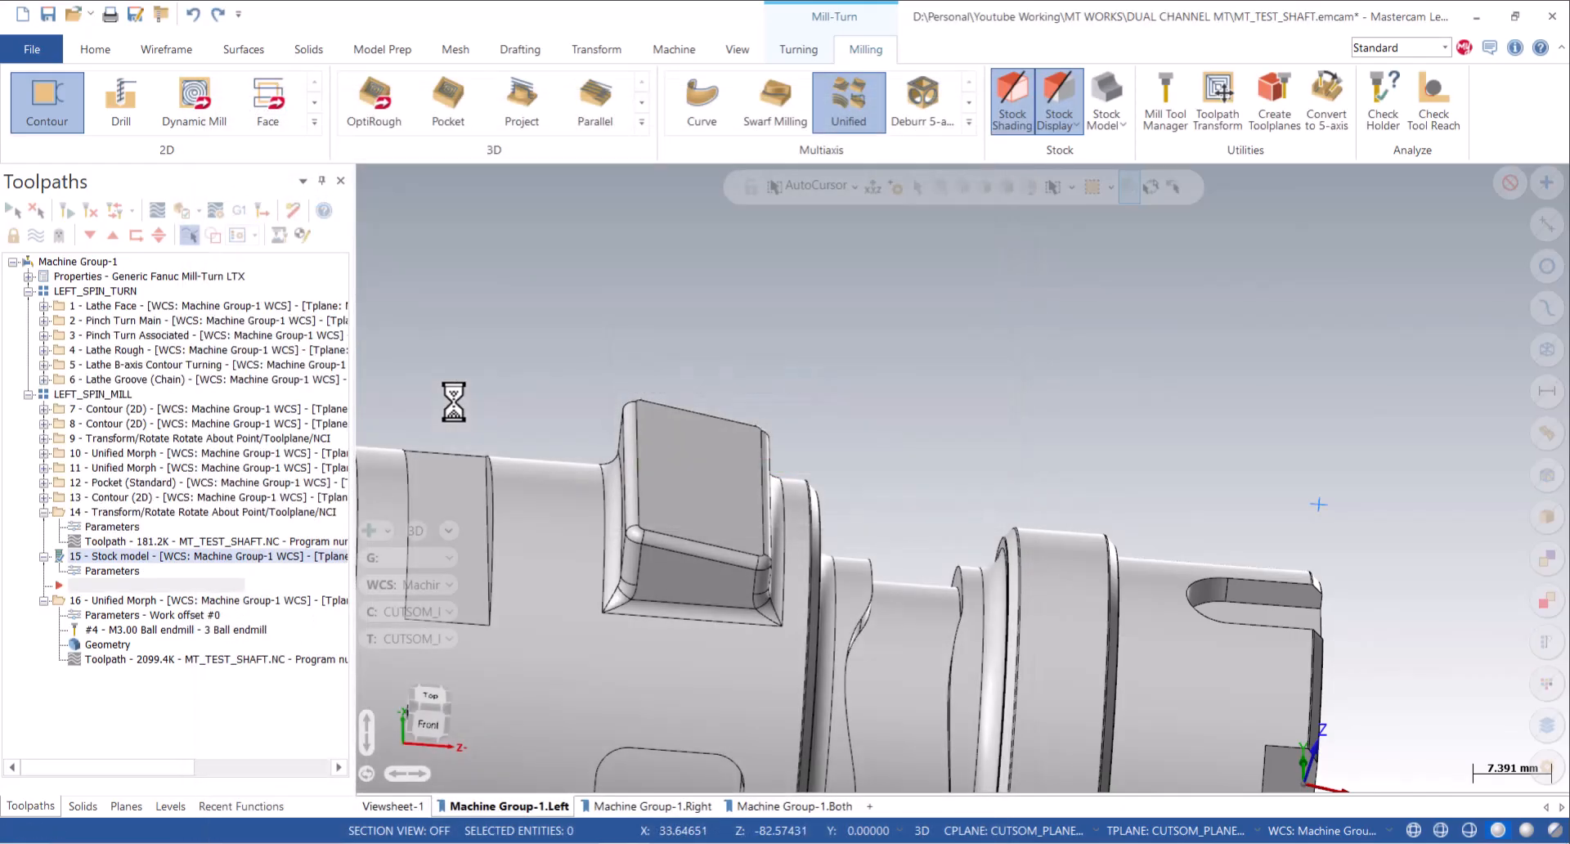
Inspect the generated stock model around the shaft's bosses and save the part file.
{"action": "scroll", "coordinate": [733, 281], "scroll_direction": "down", "scroll_amount": 3}
{"action": "scroll", "coordinate": [1010, 597], "scroll_direction": "up", "scroll_amount": 1}
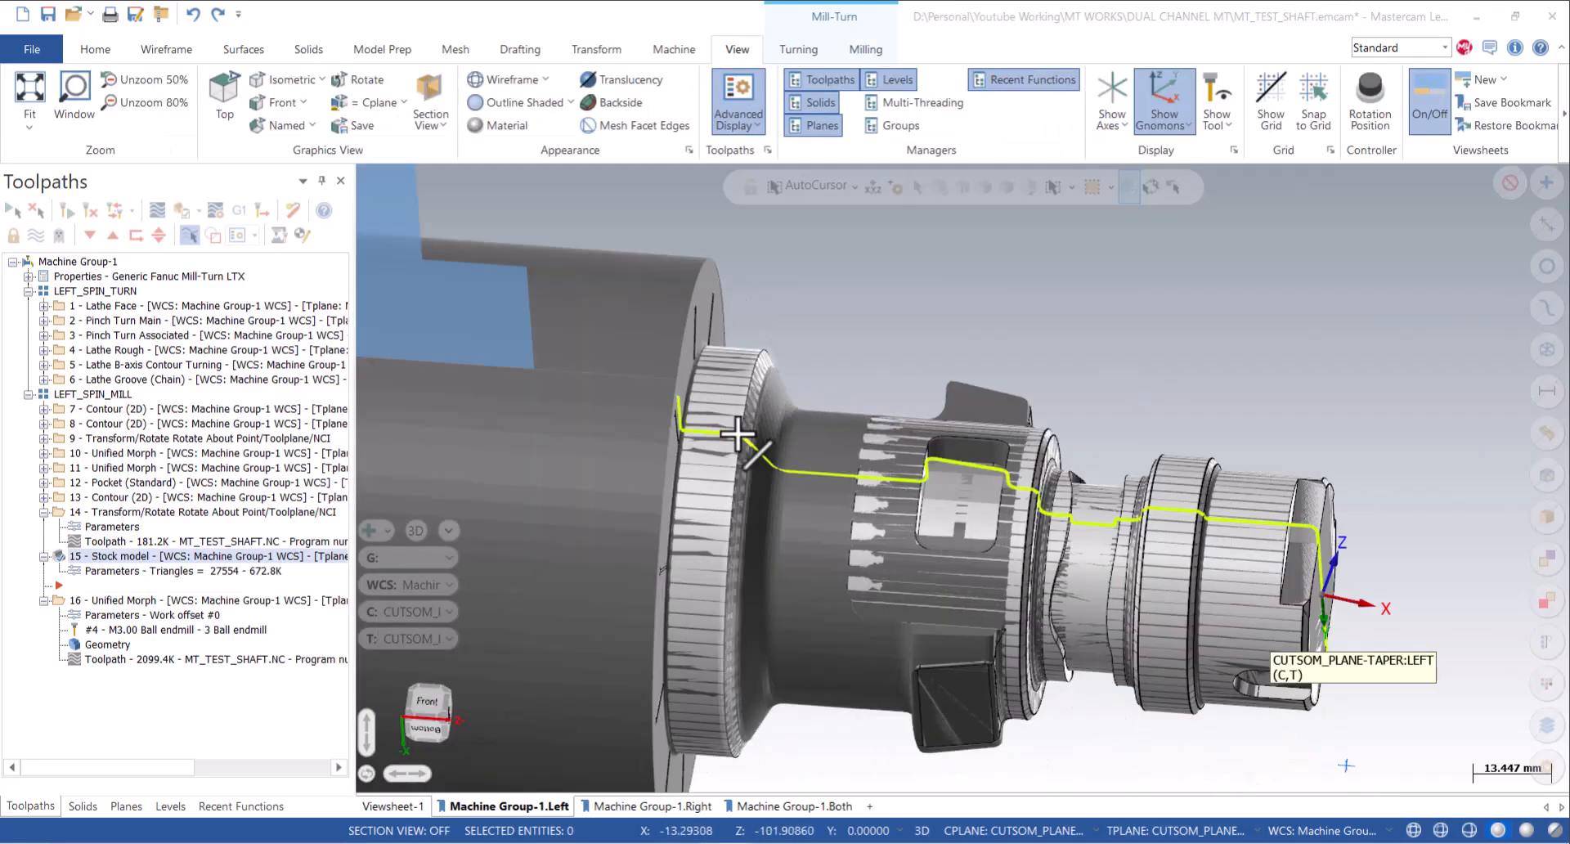
{"action": "scroll", "coordinate": [902, 553], "scroll_direction": "up", "scroll_amount": 1}
{"action": "middle_click_drag", "start_coordinate": [902, 553], "coordinate": [884, 434]}
{"action": "left_click", "coordinate": [48, 14]}
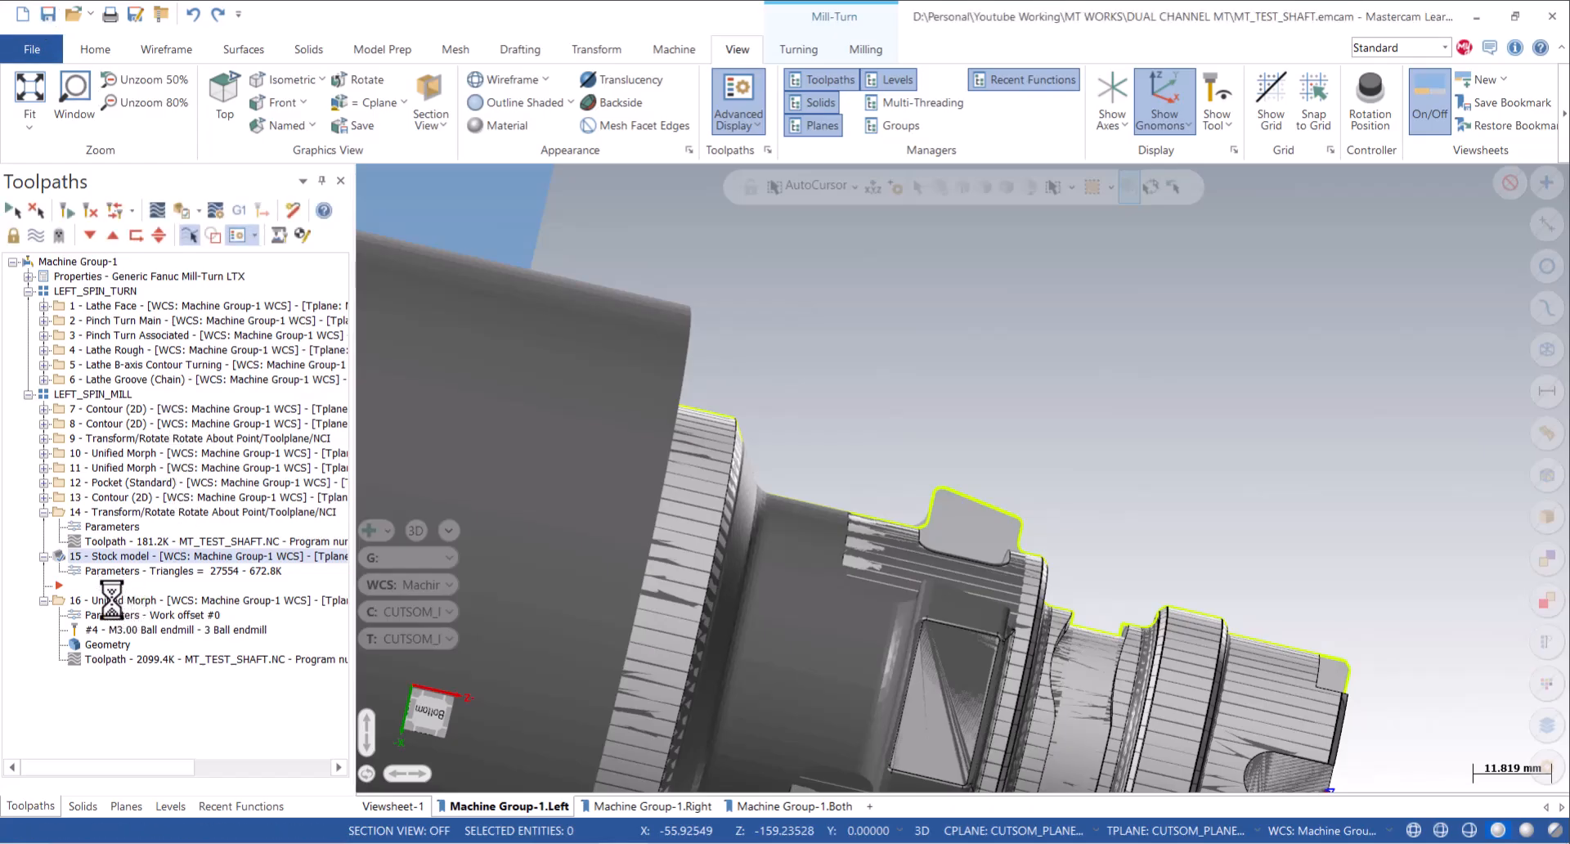
Open Unified Morph operation 16 in the Verify simulator to check its starting stock, and close the simulator.
{"action": "left_click", "coordinate": [114, 600]}
{"action": "left_click", "coordinate": [94, 556], "text": "ctrl"}
{"action": "left_click", "coordinate": [182, 211]}
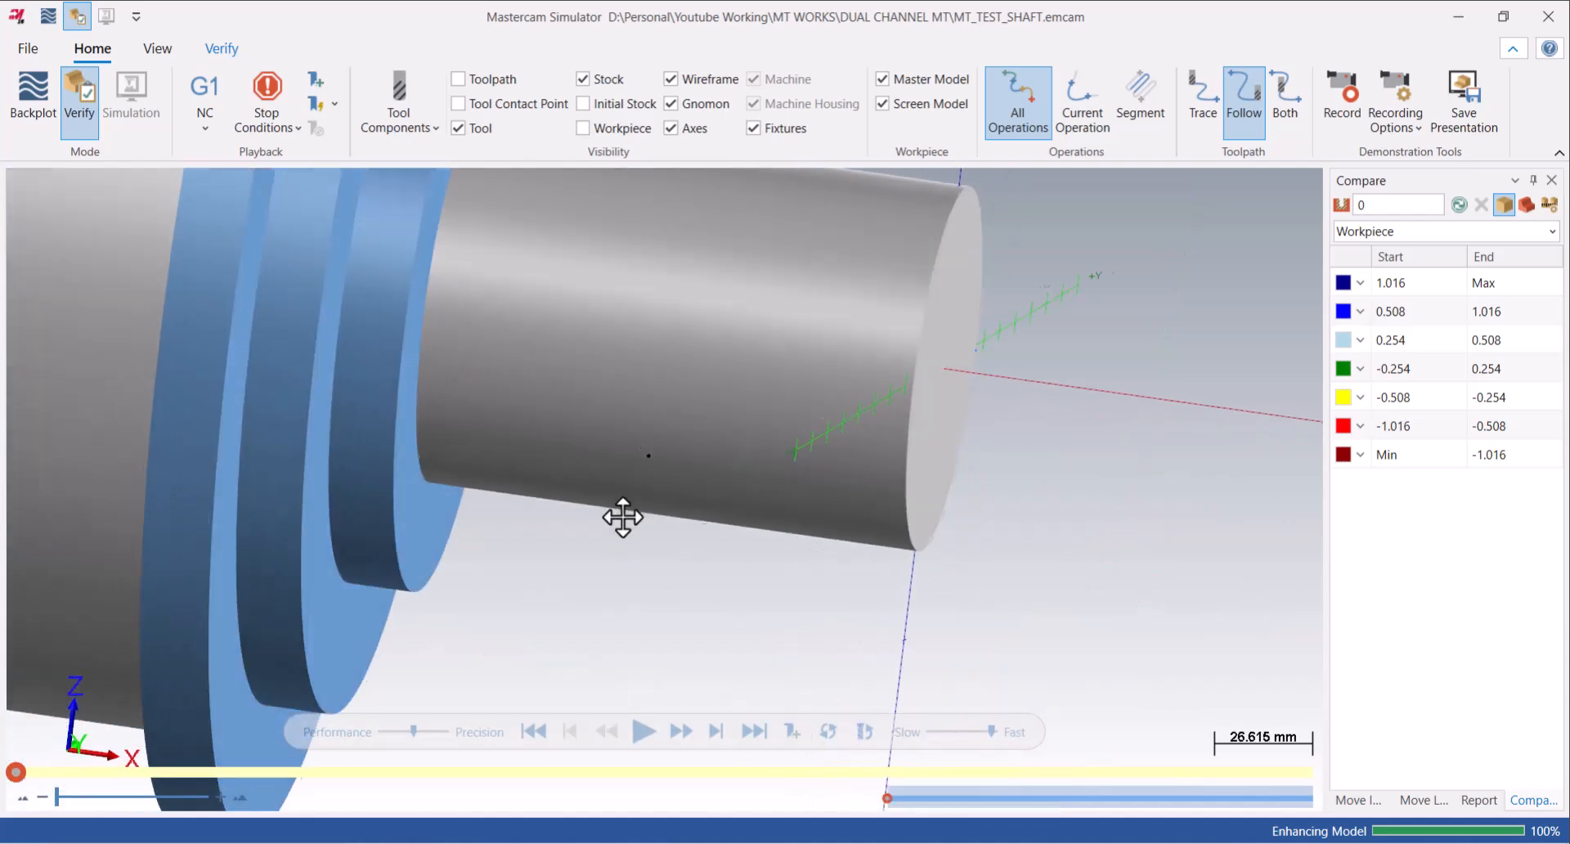
{"action": "scroll", "coordinate": [600, 528], "scroll_direction": "down", "scroll_amount": 2}
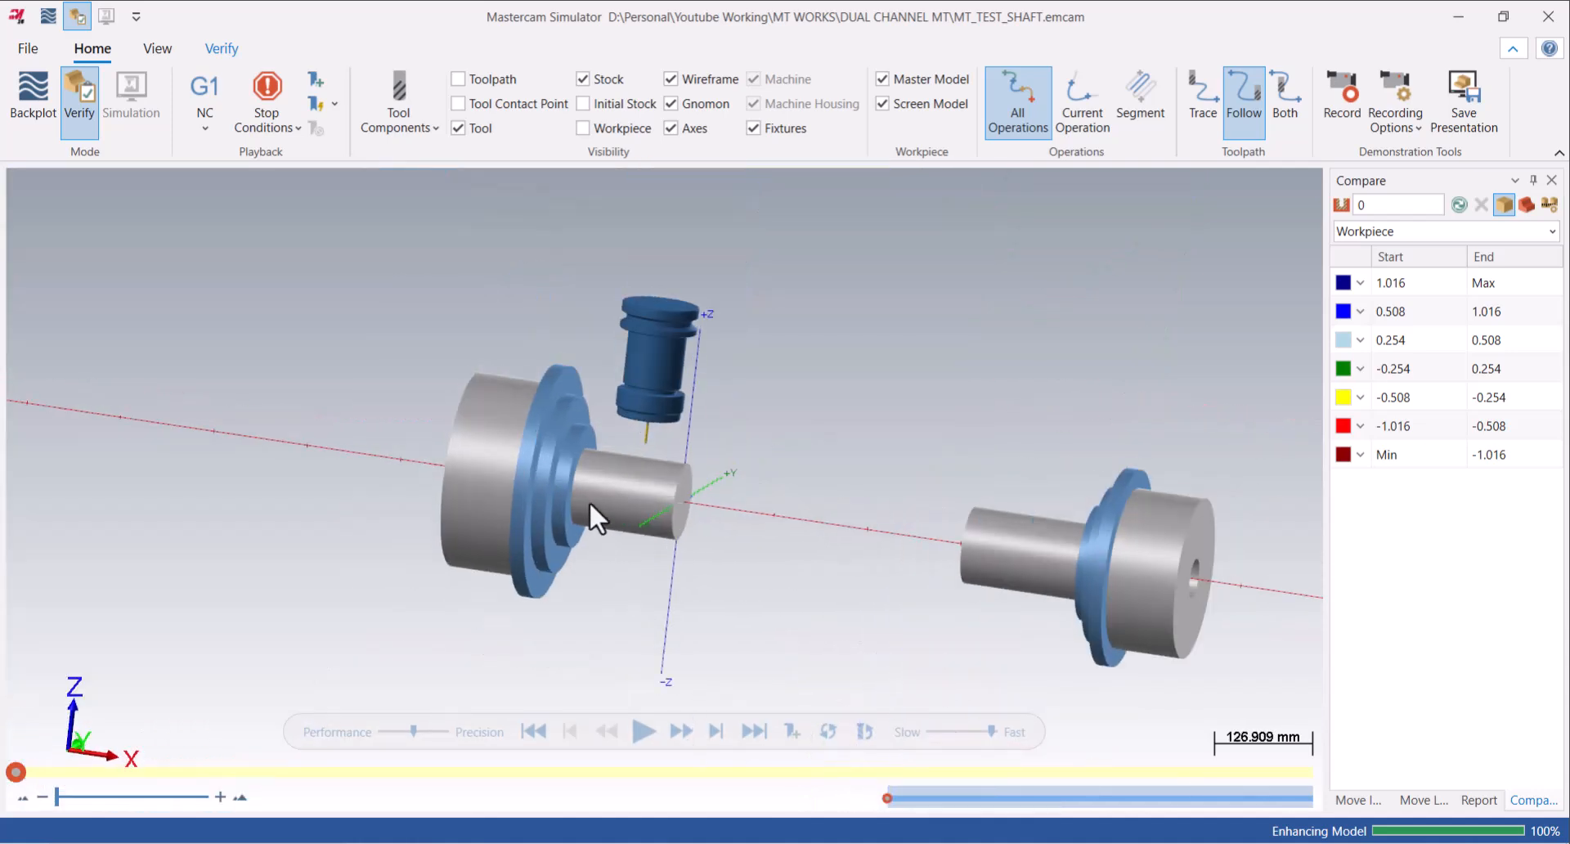
{"action": "scroll", "coordinate": [639, 440], "scroll_direction": "up", "scroll_amount": 2}
{"action": "mouse_move", "coordinate": [646, 436]}
{"action": "middle_mouse_down"}
{"action": "mouse_move", "coordinate": [718, 406]}
{"action": "mouse_move", "coordinate": [673, 426]}
{"action": "middle_mouse_up"}
{"action": "left_click", "coordinate": [1549, 14]}
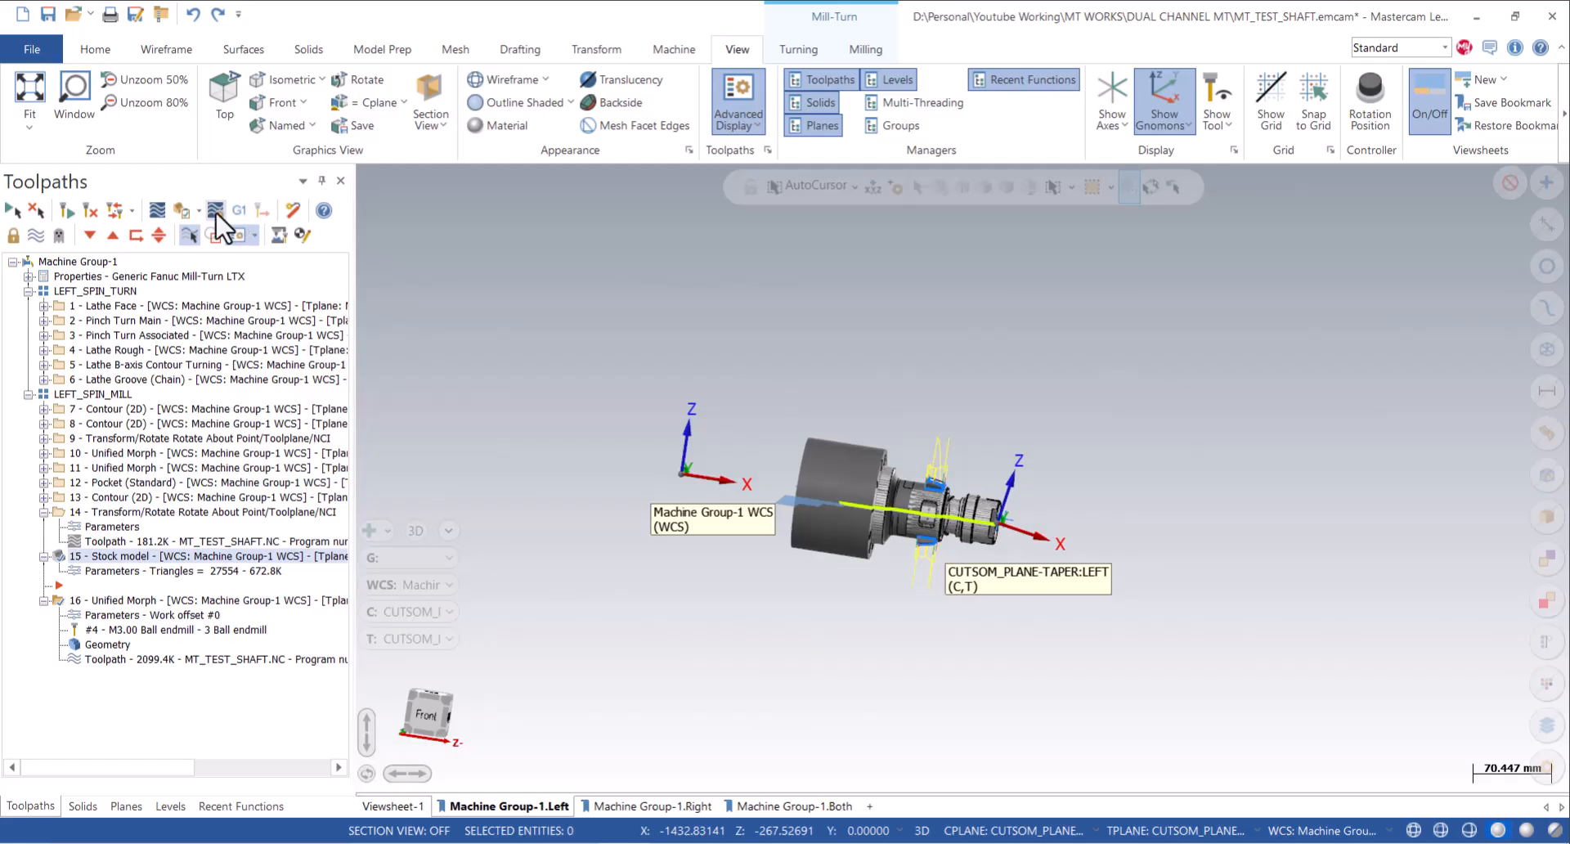
Set the simulator's stock source to stock model 1.
{"action": "left_click", "coordinate": [215, 210]}
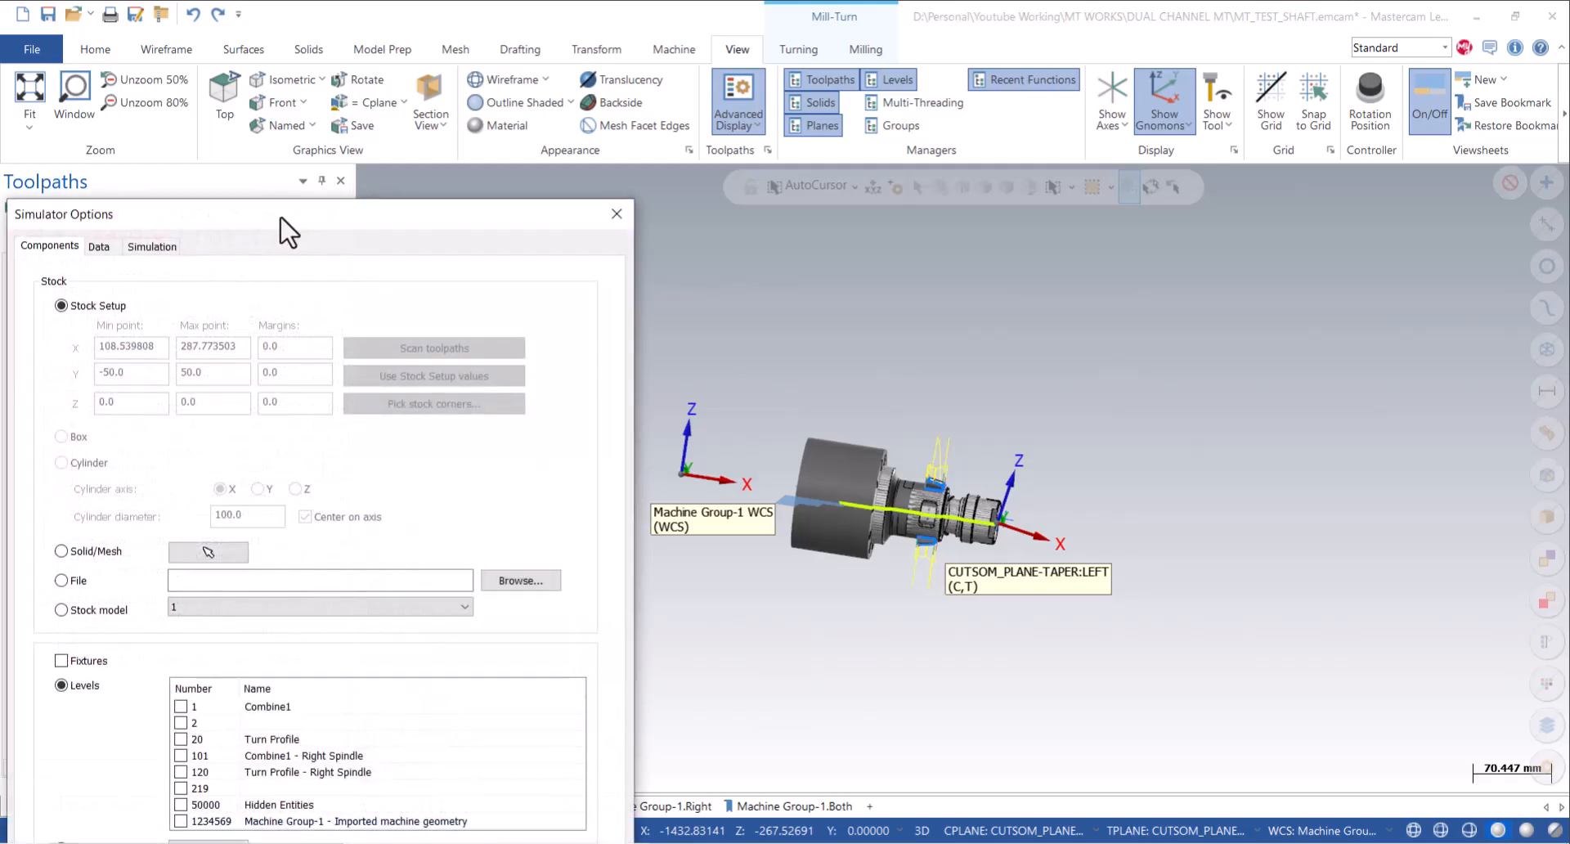
{"action": "left_click", "coordinate": [409, 452]}
{"action": "left_click", "coordinate": [546, 448]}
{"action": "left_click", "coordinate": [526, 471]}
{"action": "left_click", "coordinate": [785, 804]}
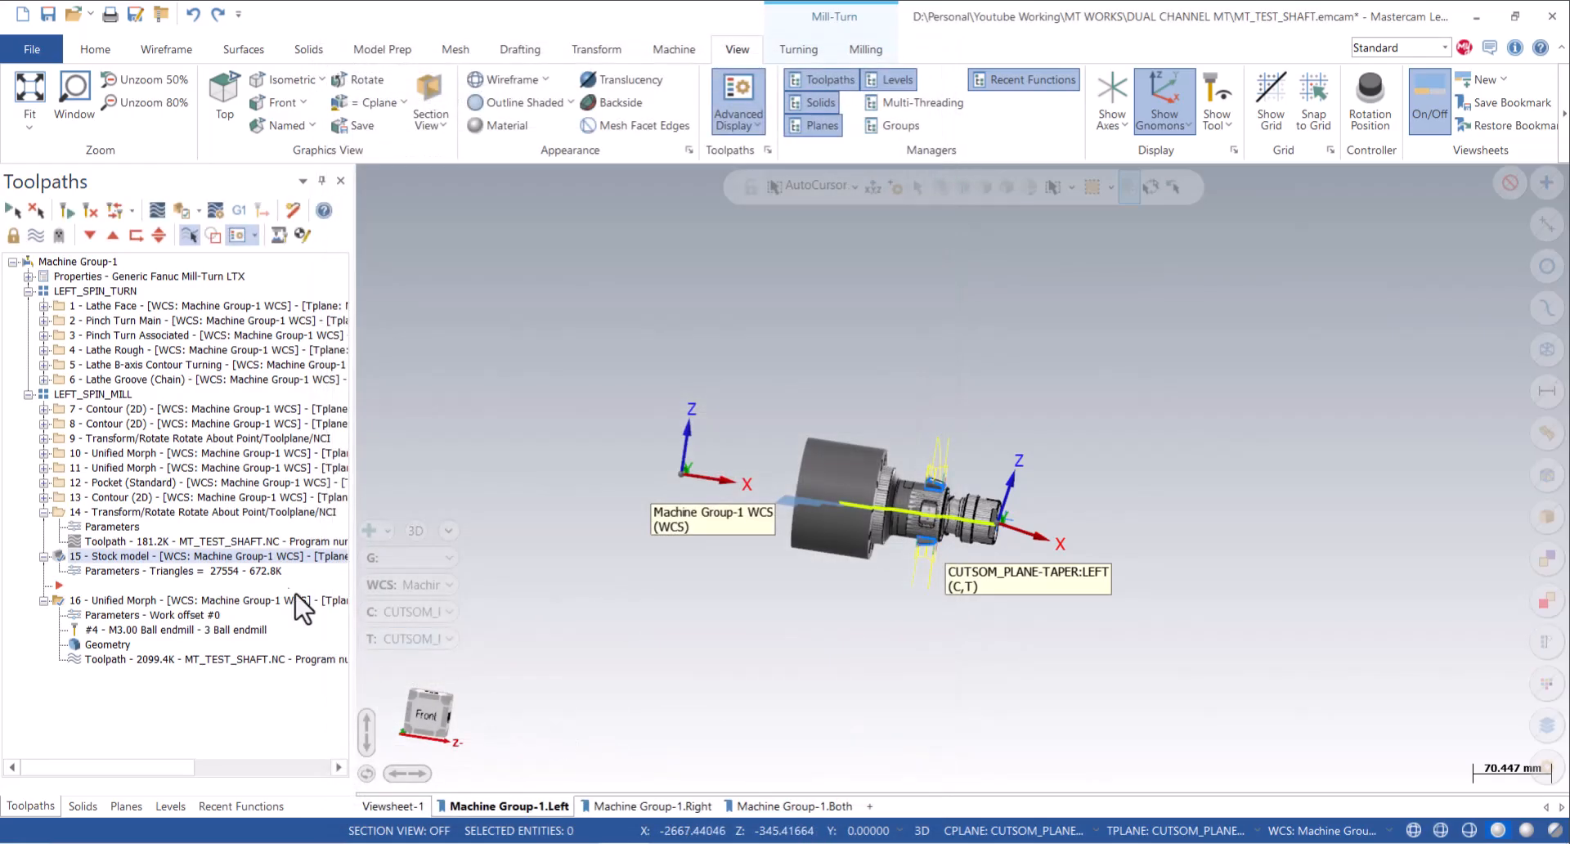
Simulate Unified Morph operation 16 on the stock model at a higher speed and examine the machined boss's walls and base.
{"action": "left_click", "coordinate": [185, 209]}
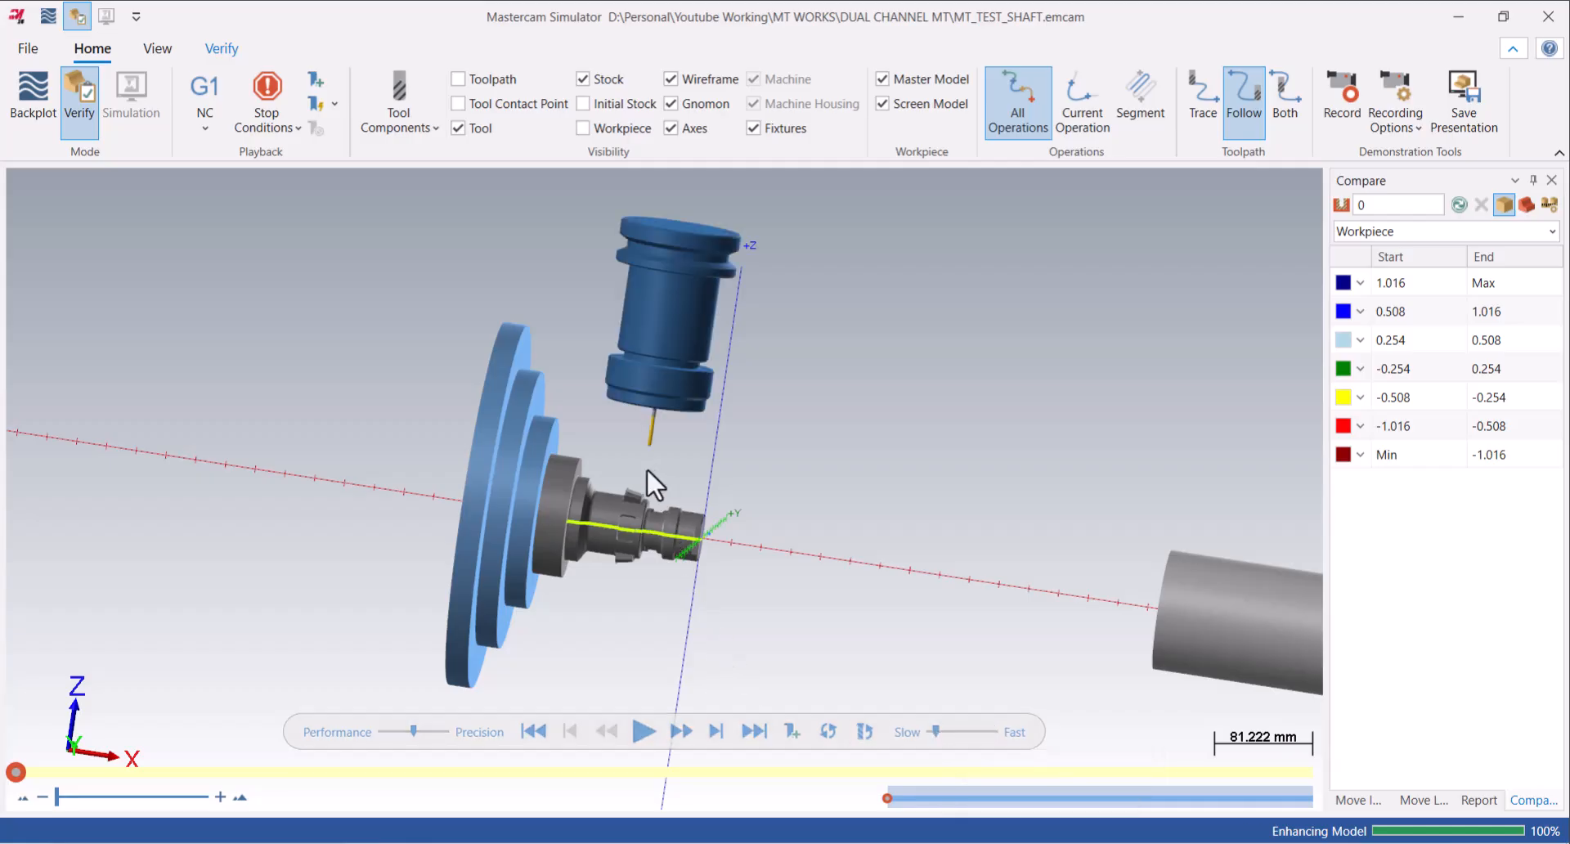
{"action": "scroll", "coordinate": [627, 485], "scroll_direction": "up", "scroll_amount": 5}
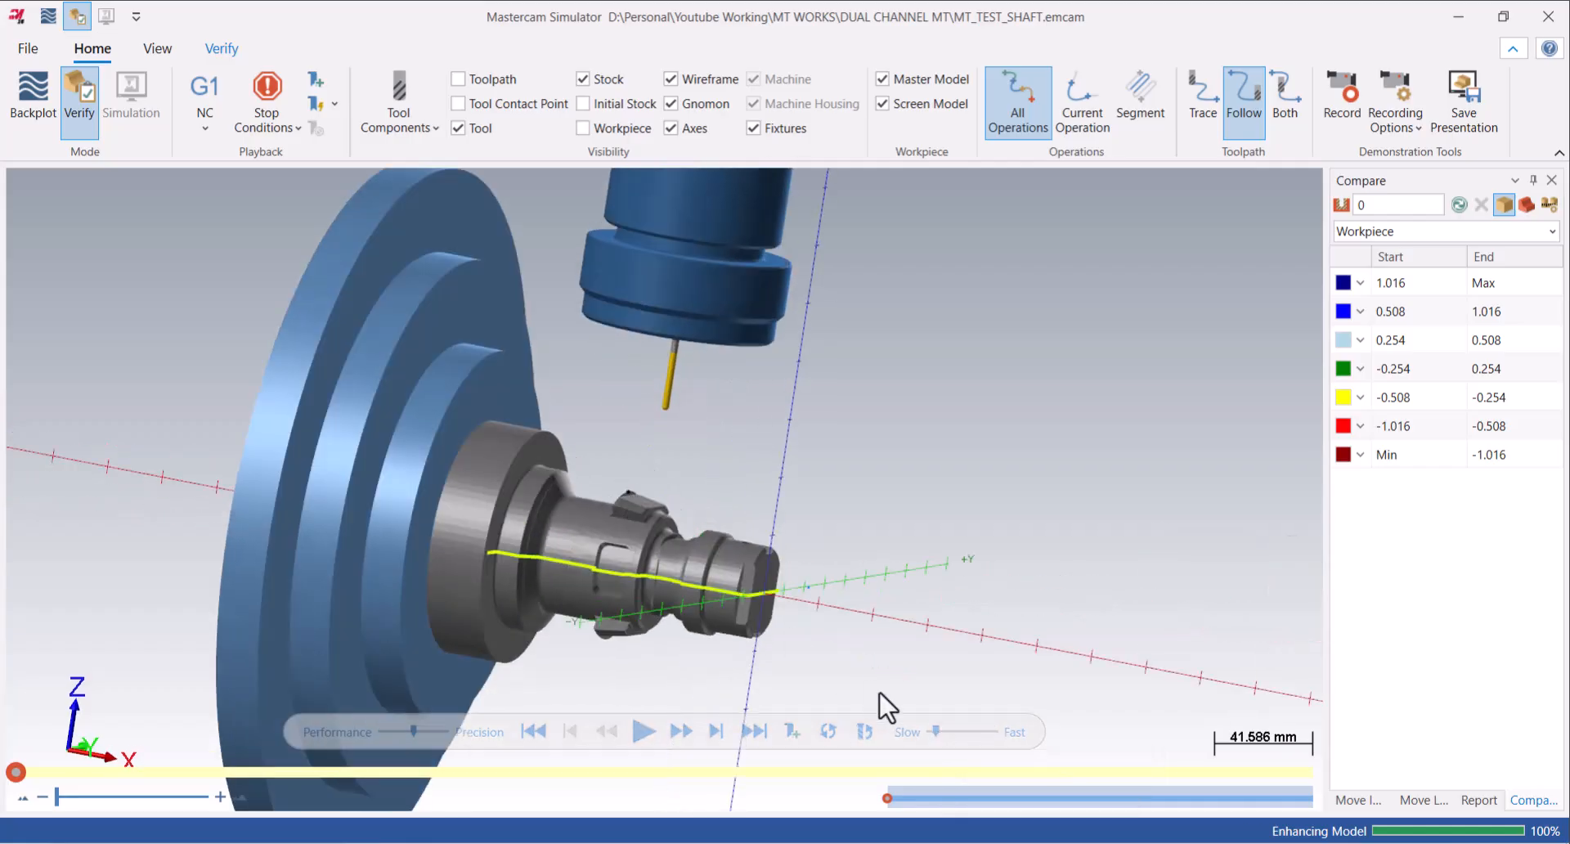
{"action": "left_click", "coordinate": [644, 731]}
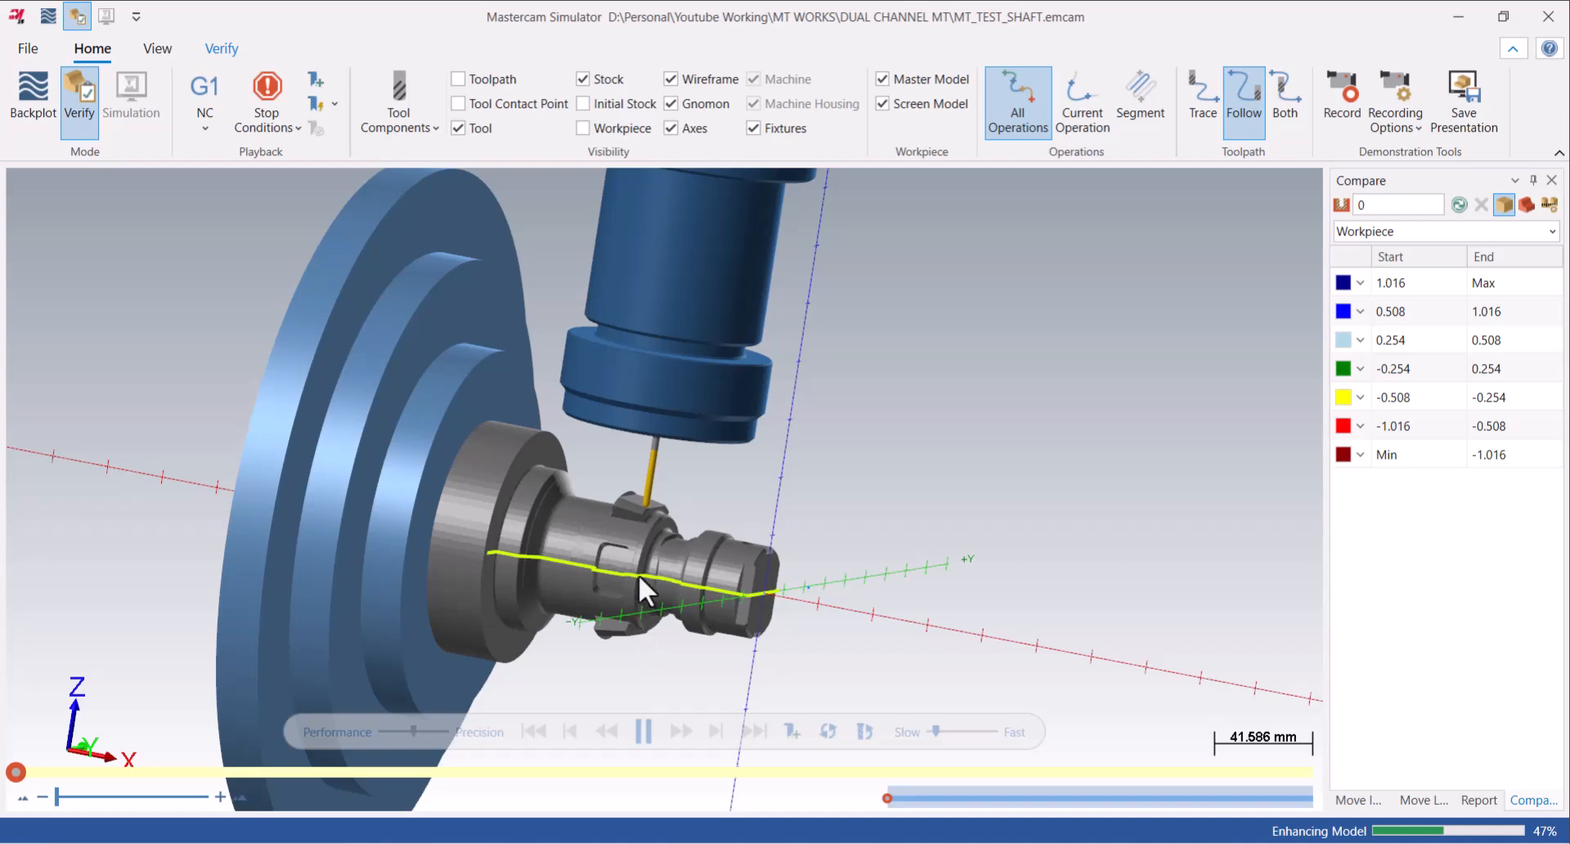
{"action": "scroll", "coordinate": [630, 516], "scroll_direction": "up", "scroll_amount": 3}
{"action": "left_click", "coordinate": [972, 734]}
{"action": "middle_click_drag", "start_coordinate": [754, 606], "coordinate": [690, 543]}
{"action": "scroll", "coordinate": [589, 492], "scroll_direction": "up", "scroll_amount": 3}
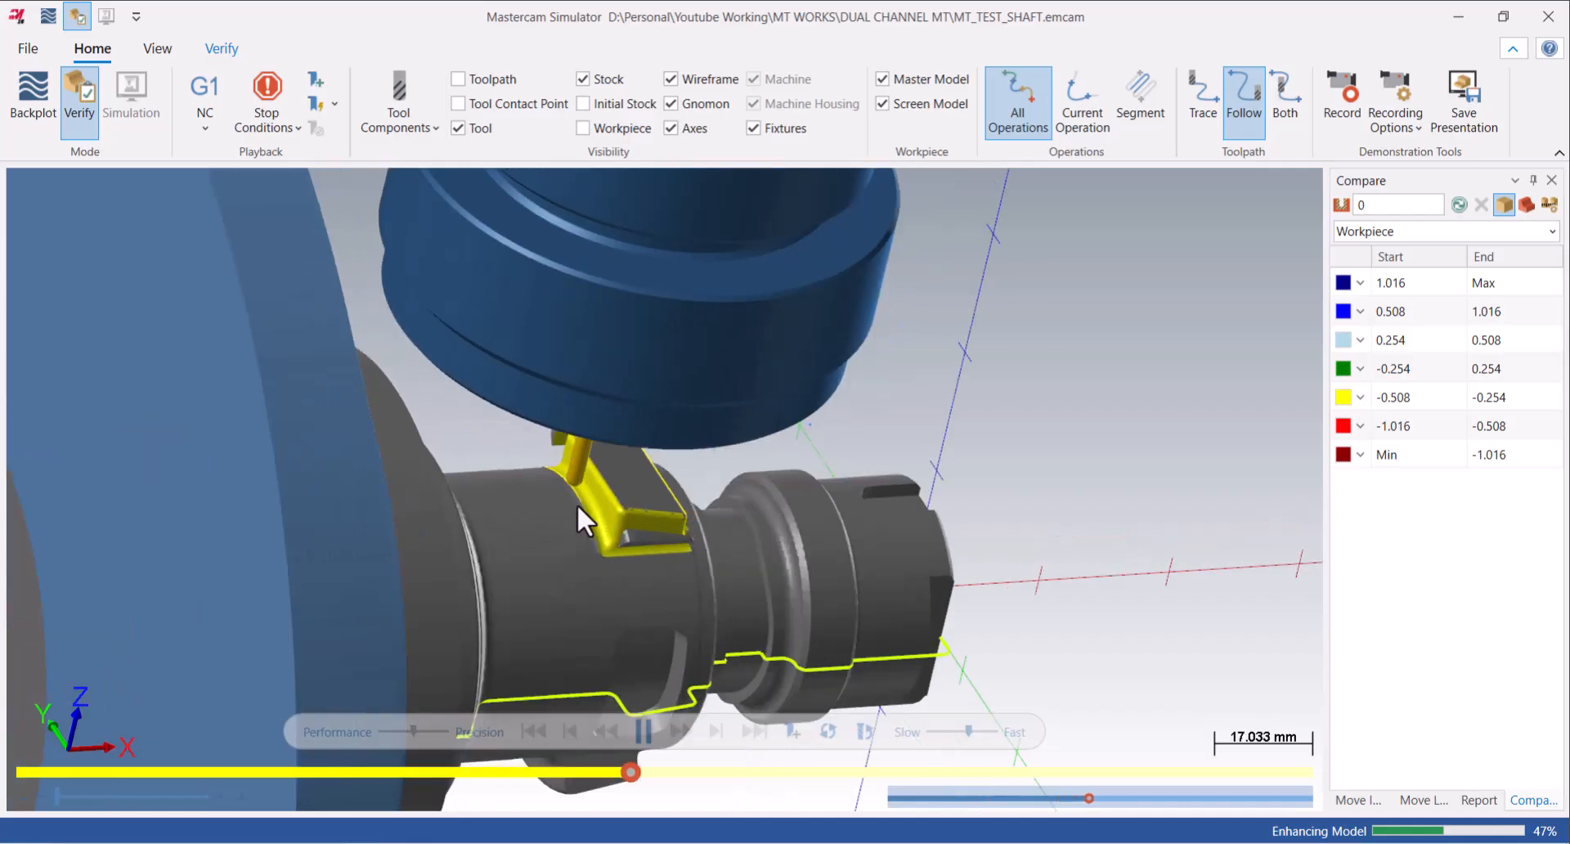
{"action": "scroll", "coordinate": [577, 501], "scroll_direction": "up", "scroll_amount": 7}
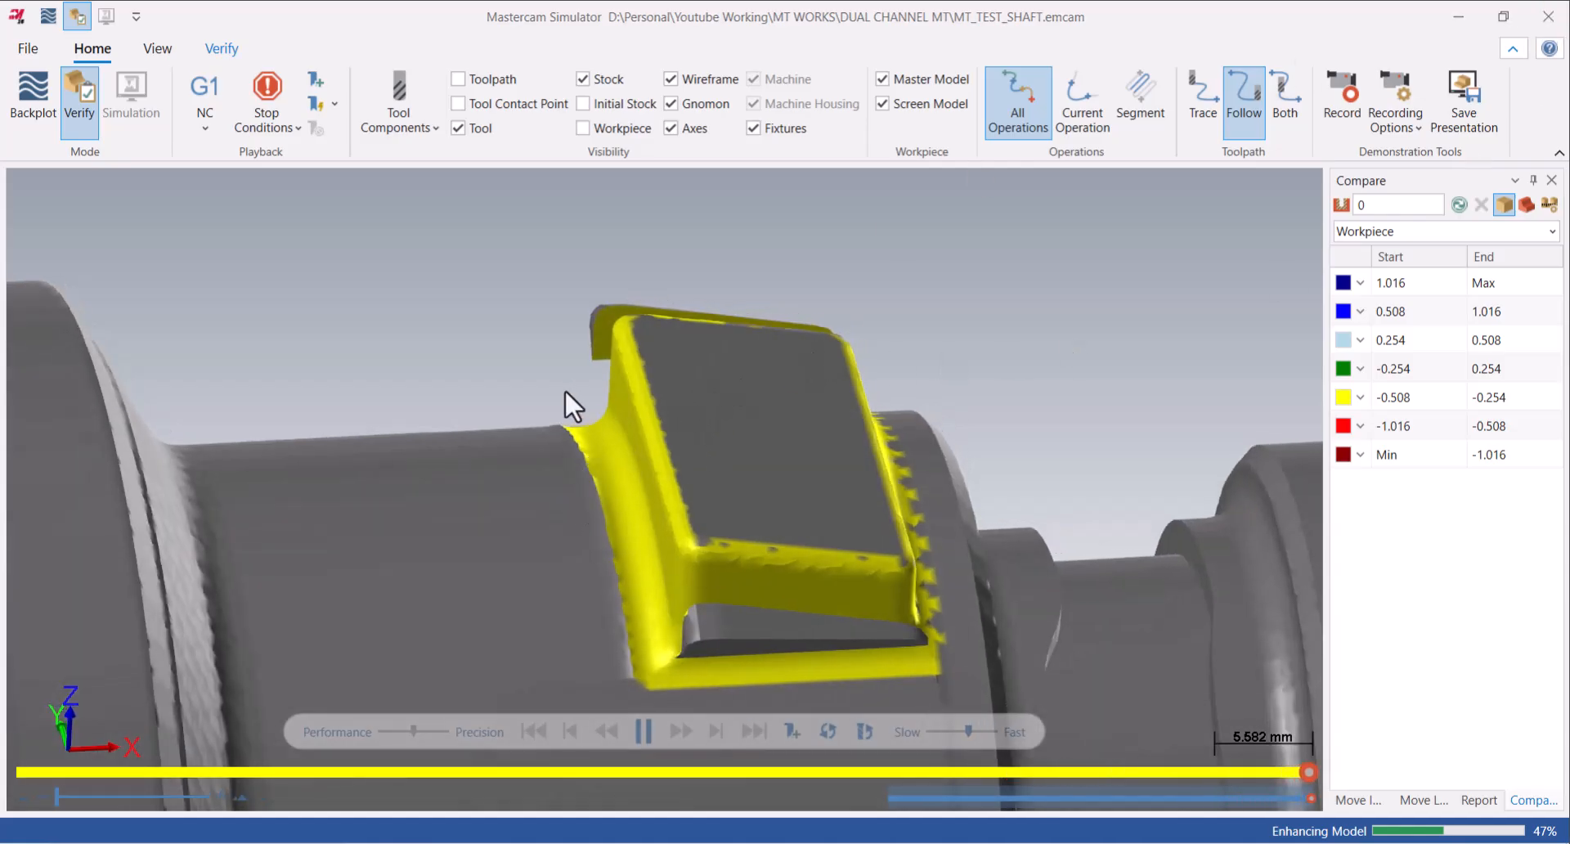
{"action": "left_click", "coordinate": [1548, 16]}
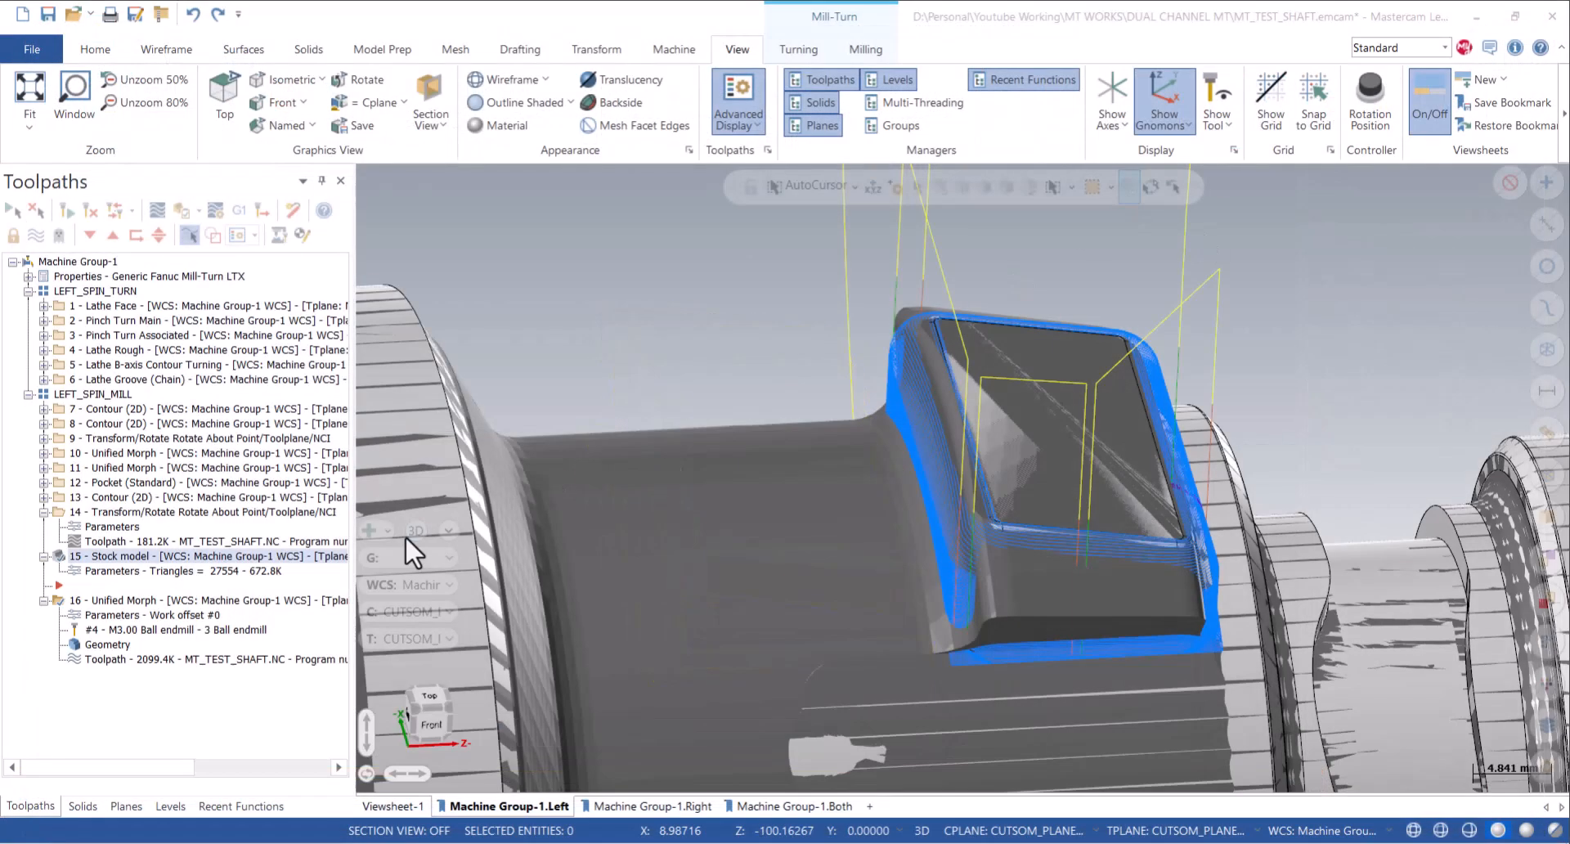
In Unified Morph operation 16's Extend/Trim settings, set the tangential end extension to 0% and change the side end extension.
{"action": "left_click", "coordinate": [123, 601]}
{"action": "left_click", "coordinate": [218, 616]}
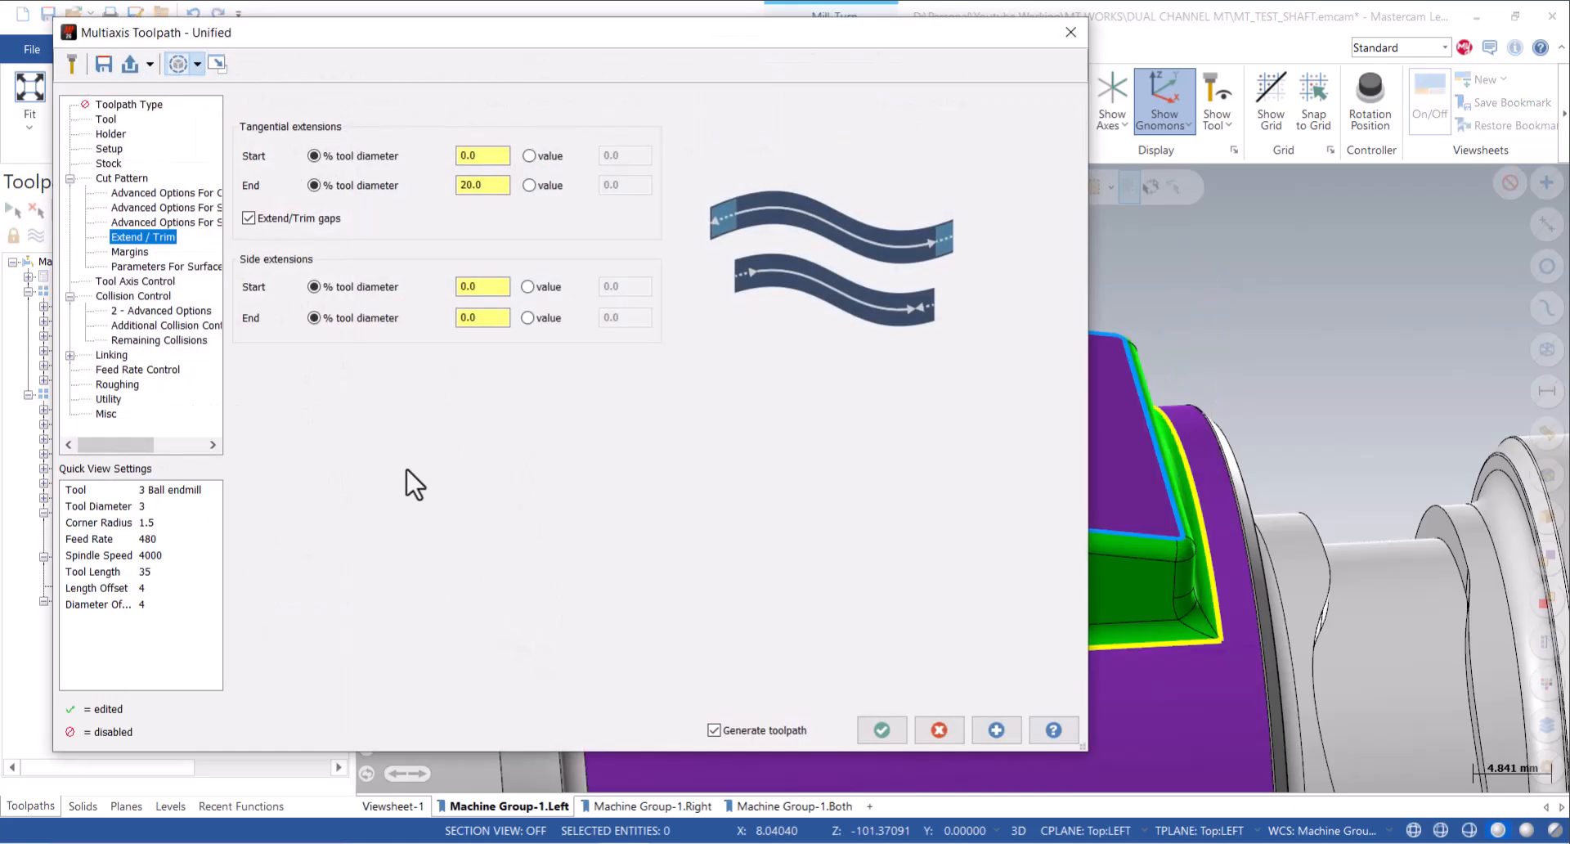
{"action": "left_click", "coordinate": [482, 188]}
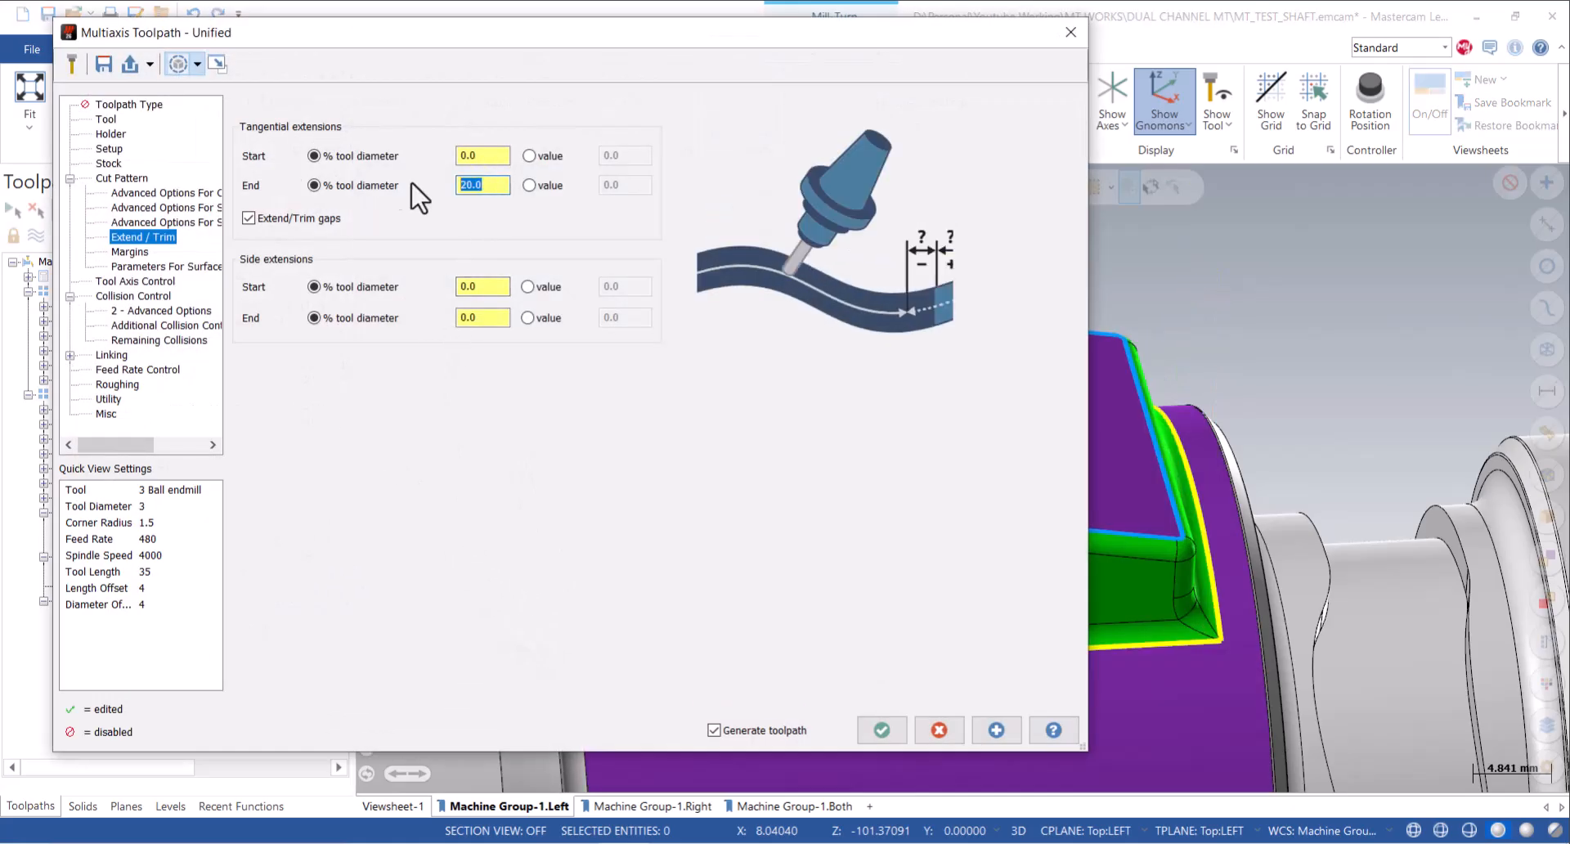
{"action": "left_click", "coordinate": [488, 318]}
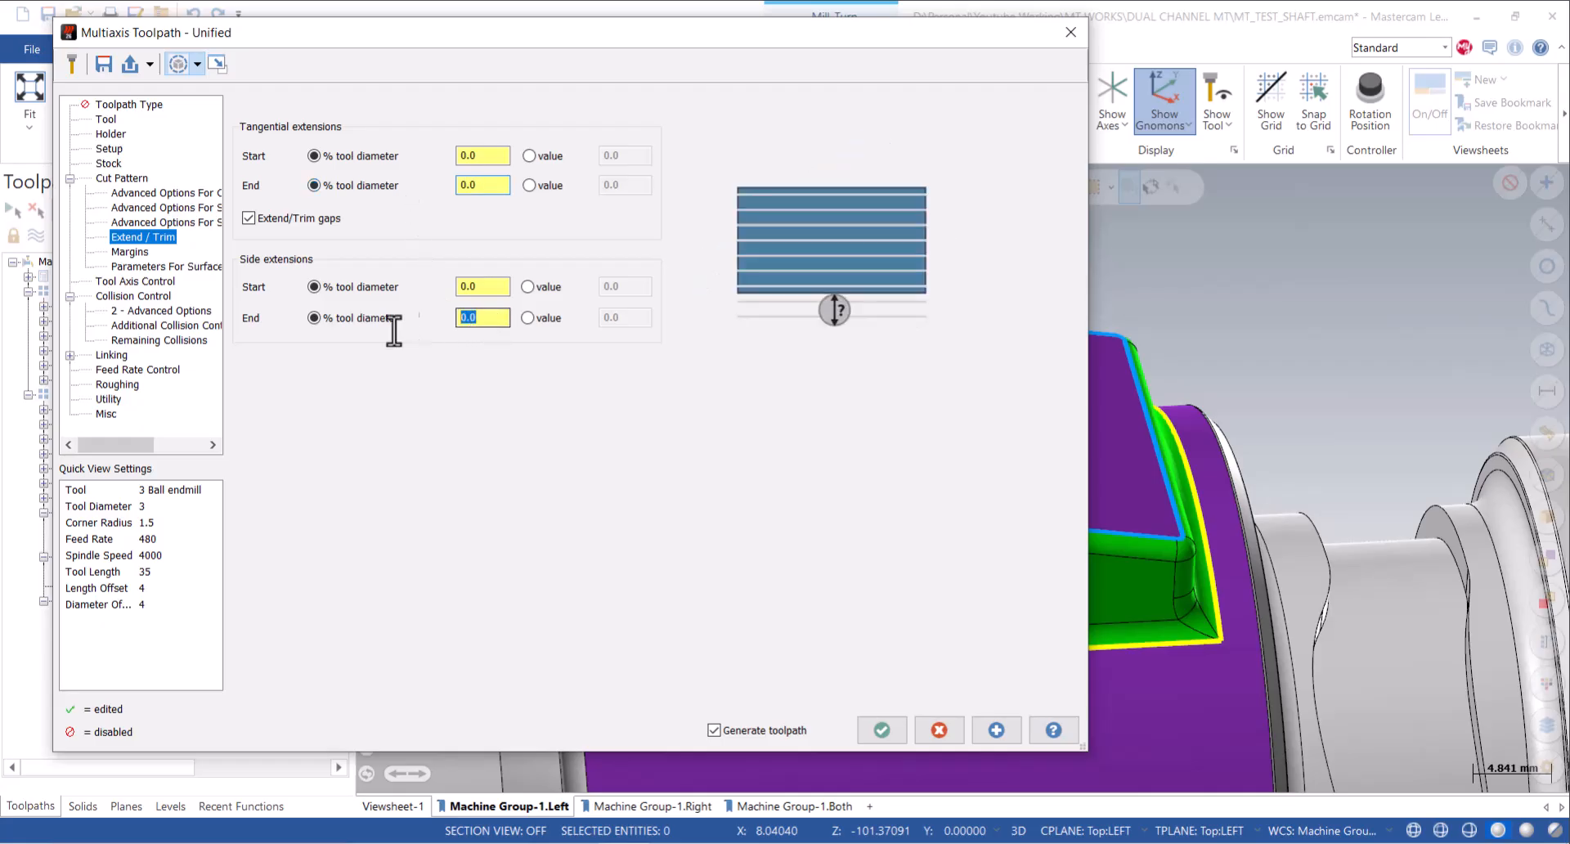
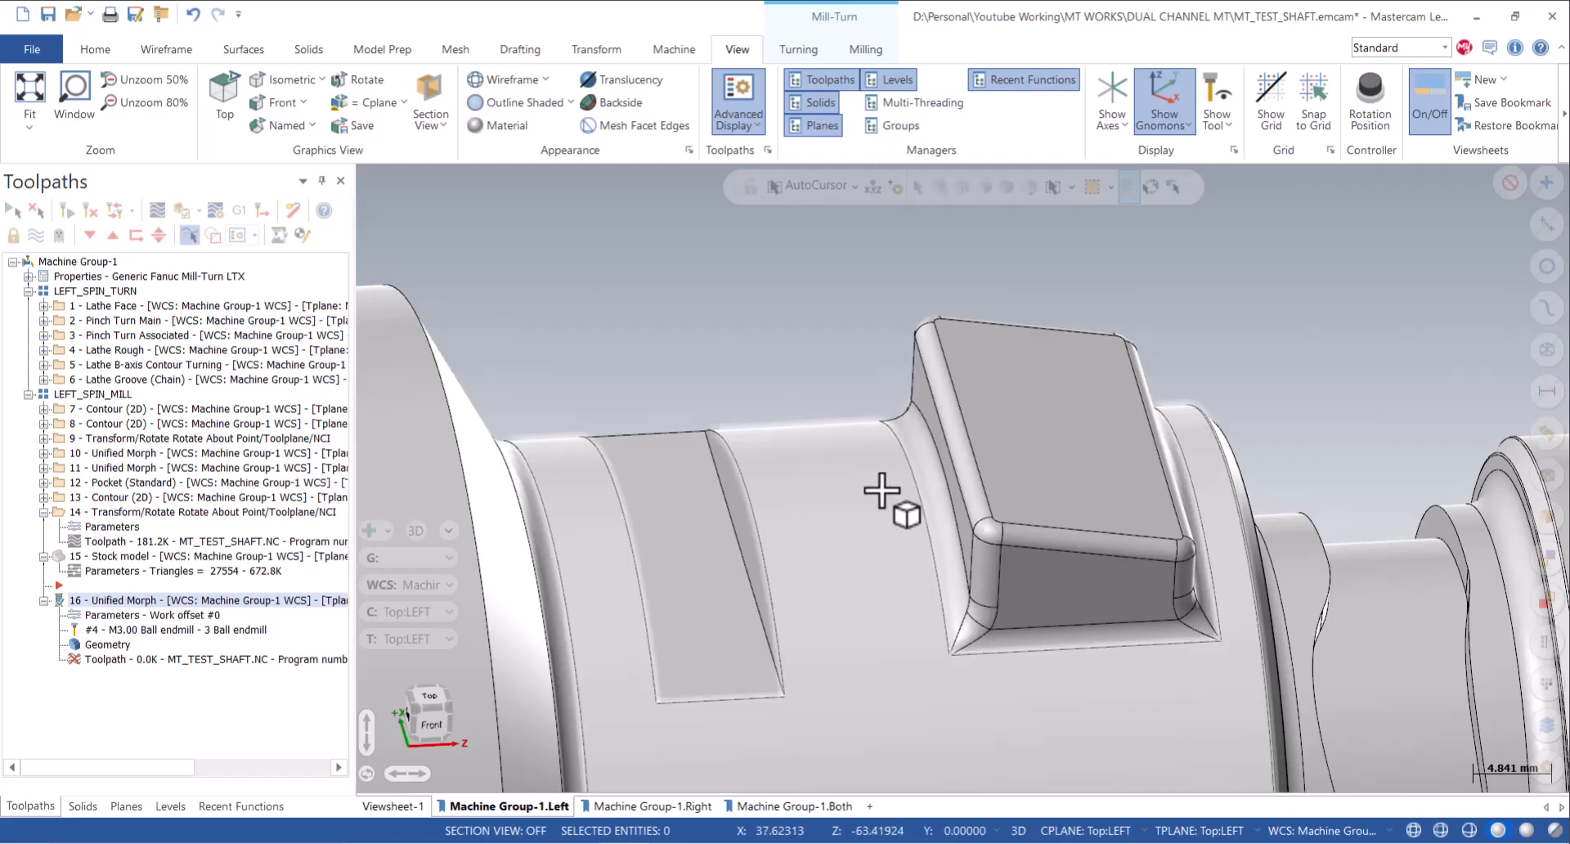
Raise the Unified Morph's toolpath calculation to High priority in the Multi-Threading Manager.
{"action": "left_click", "coordinate": [920, 102]}
{"action": "right_click", "coordinate": [833, 305]}
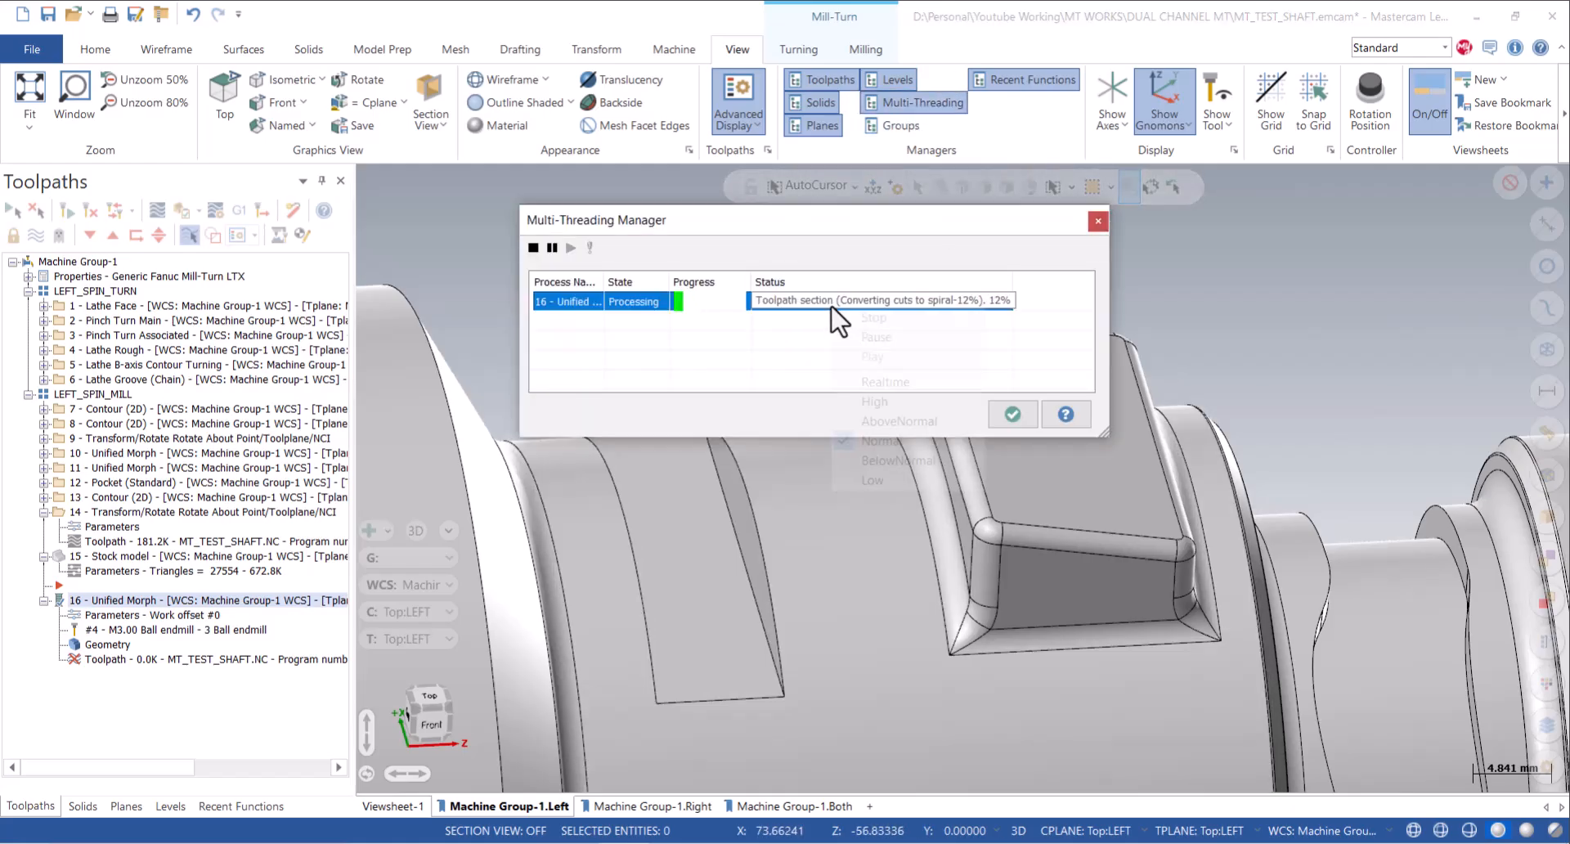
{"action": "left_click", "coordinate": [873, 401]}
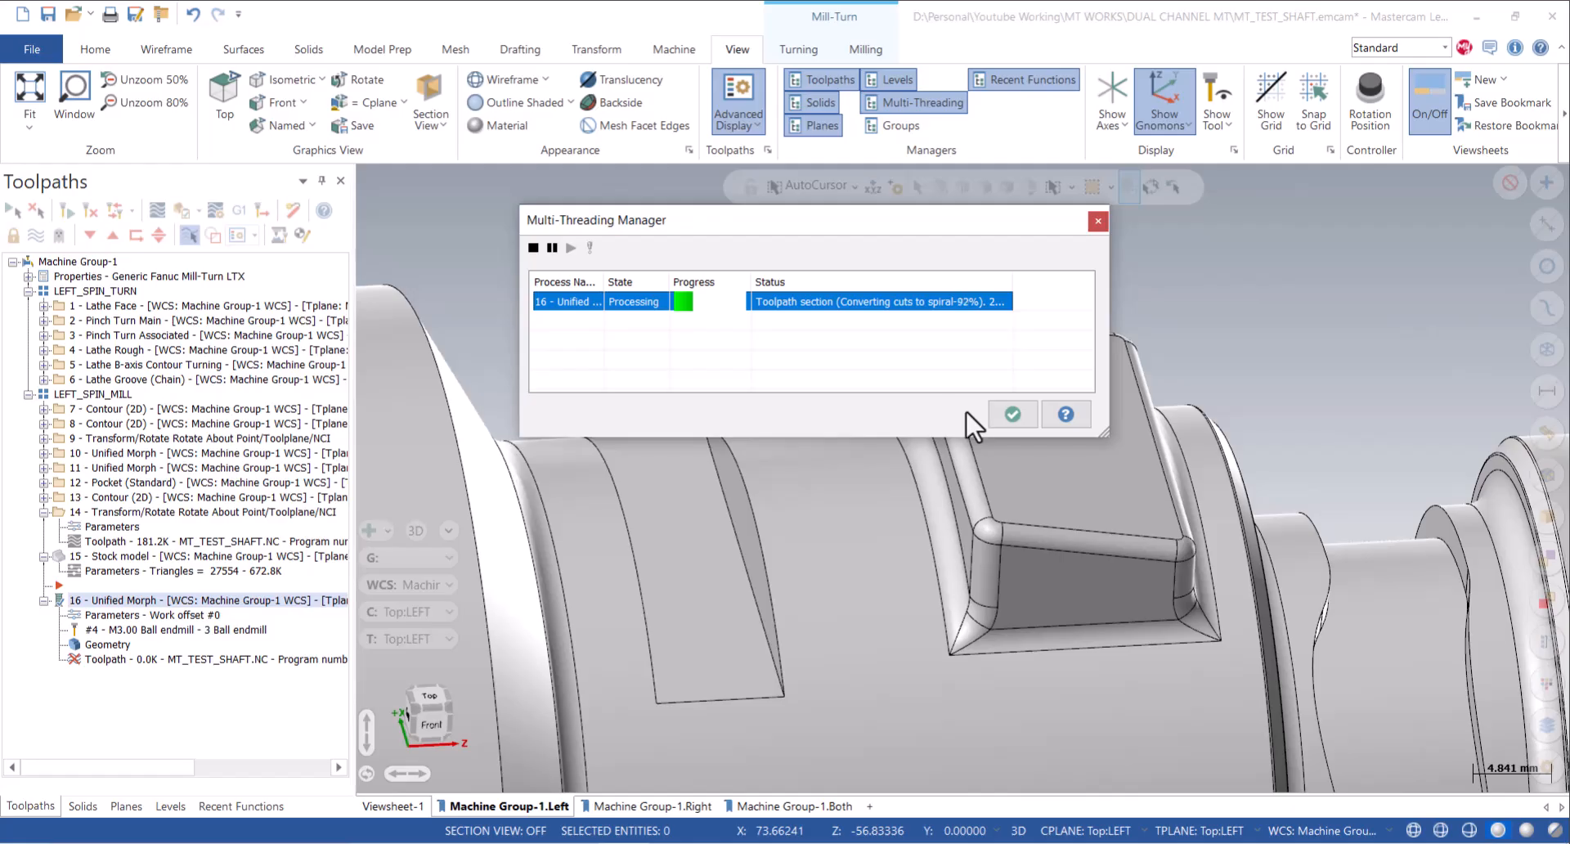
{"action": "left_click", "coordinate": [1012, 413]}
Inspect the regenerated Unified Morph passes at the boss's base and save the part file.
{"action": "scroll", "coordinate": [877, 455], "scroll_direction": "up", "scroll_amount": 8}
{"action": "scroll", "coordinate": [889, 350], "scroll_direction": "down", "scroll_amount": 6}
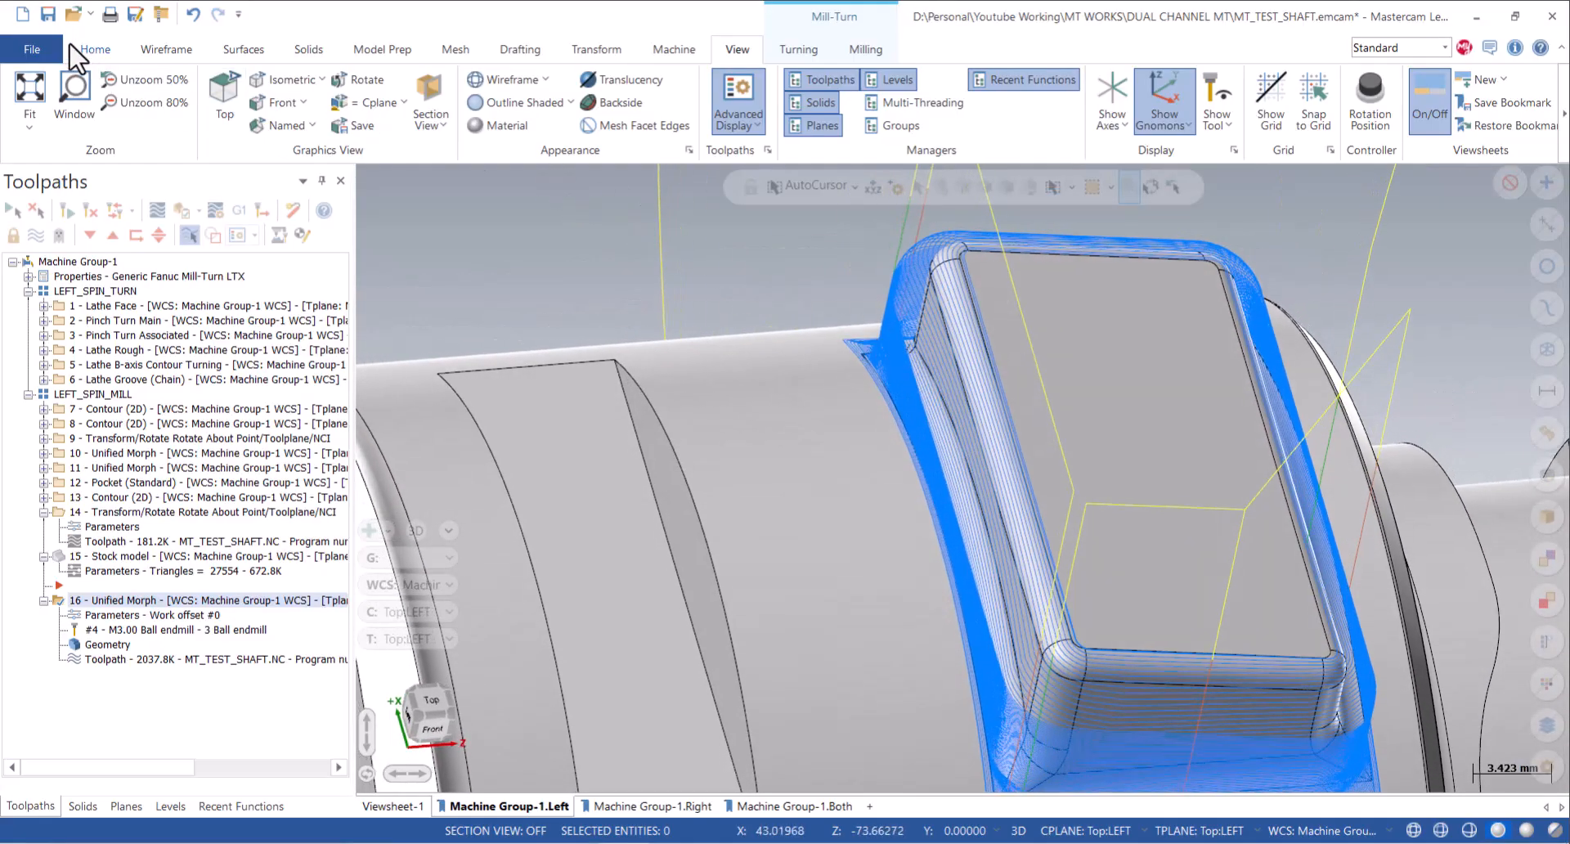
{"action": "left_click", "coordinate": [48, 14]}
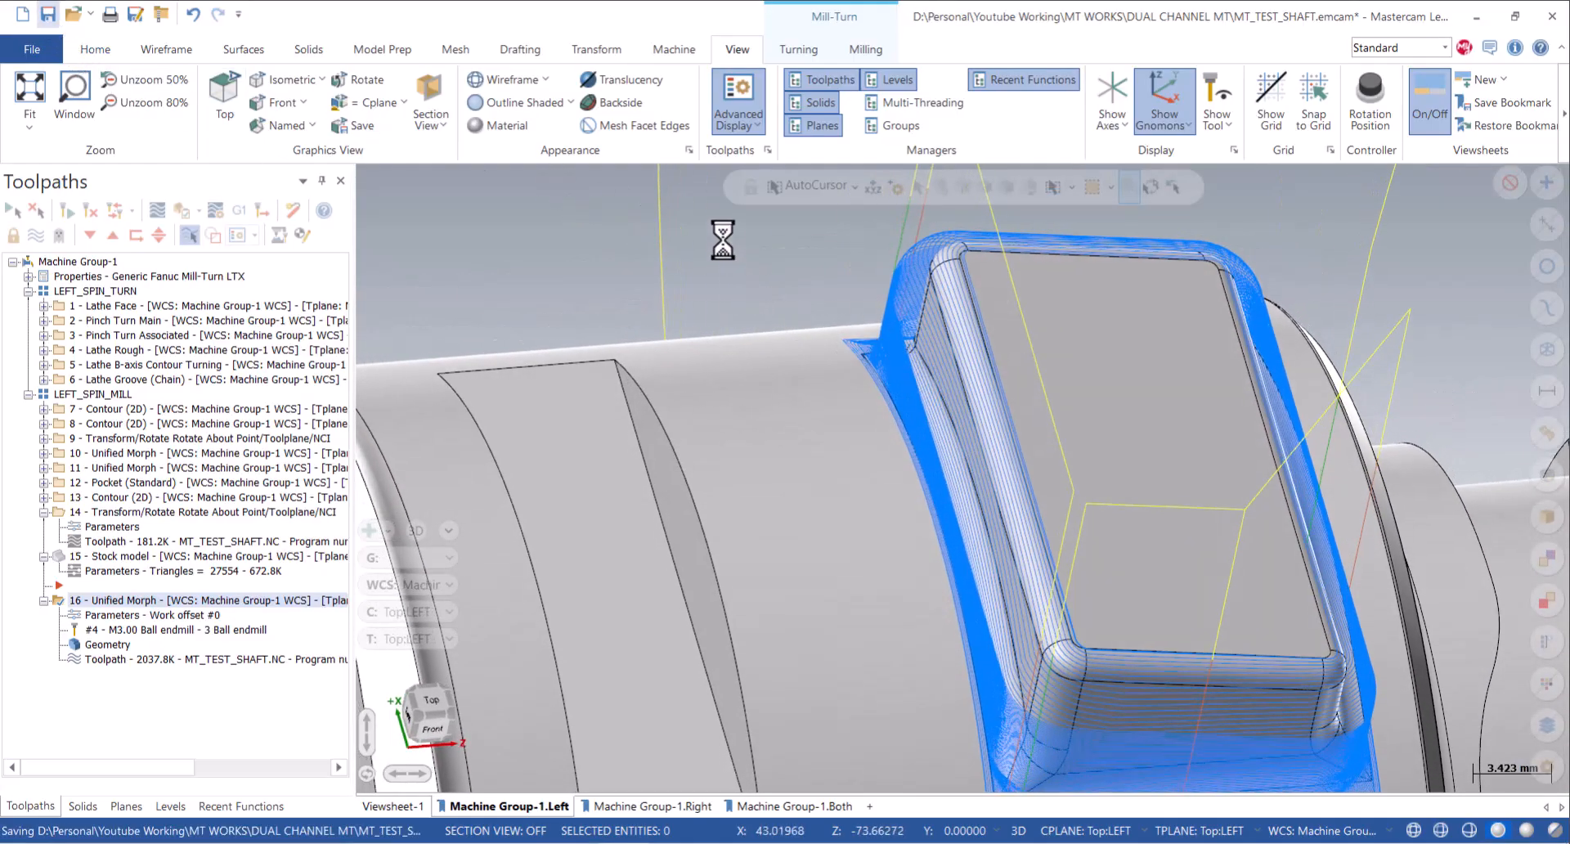
Display the stock model on the shaft and run a Verify simulation of the regenerated Unified Morph operation 16.
{"action": "scroll", "coordinate": [787, 331], "scroll_direction": "down", "scroll_amount": 6}
{"action": "middle_click_drag", "start_coordinate": [788, 333], "coordinate": [761, 353]}
{"action": "scroll", "coordinate": [710, 263], "scroll_direction": "down", "scroll_amount": 3}
{"action": "scroll", "coordinate": [710, 264], "scroll_direction": "down", "scroll_amount": 1}
{"action": "left_click", "coordinate": [141, 560]}
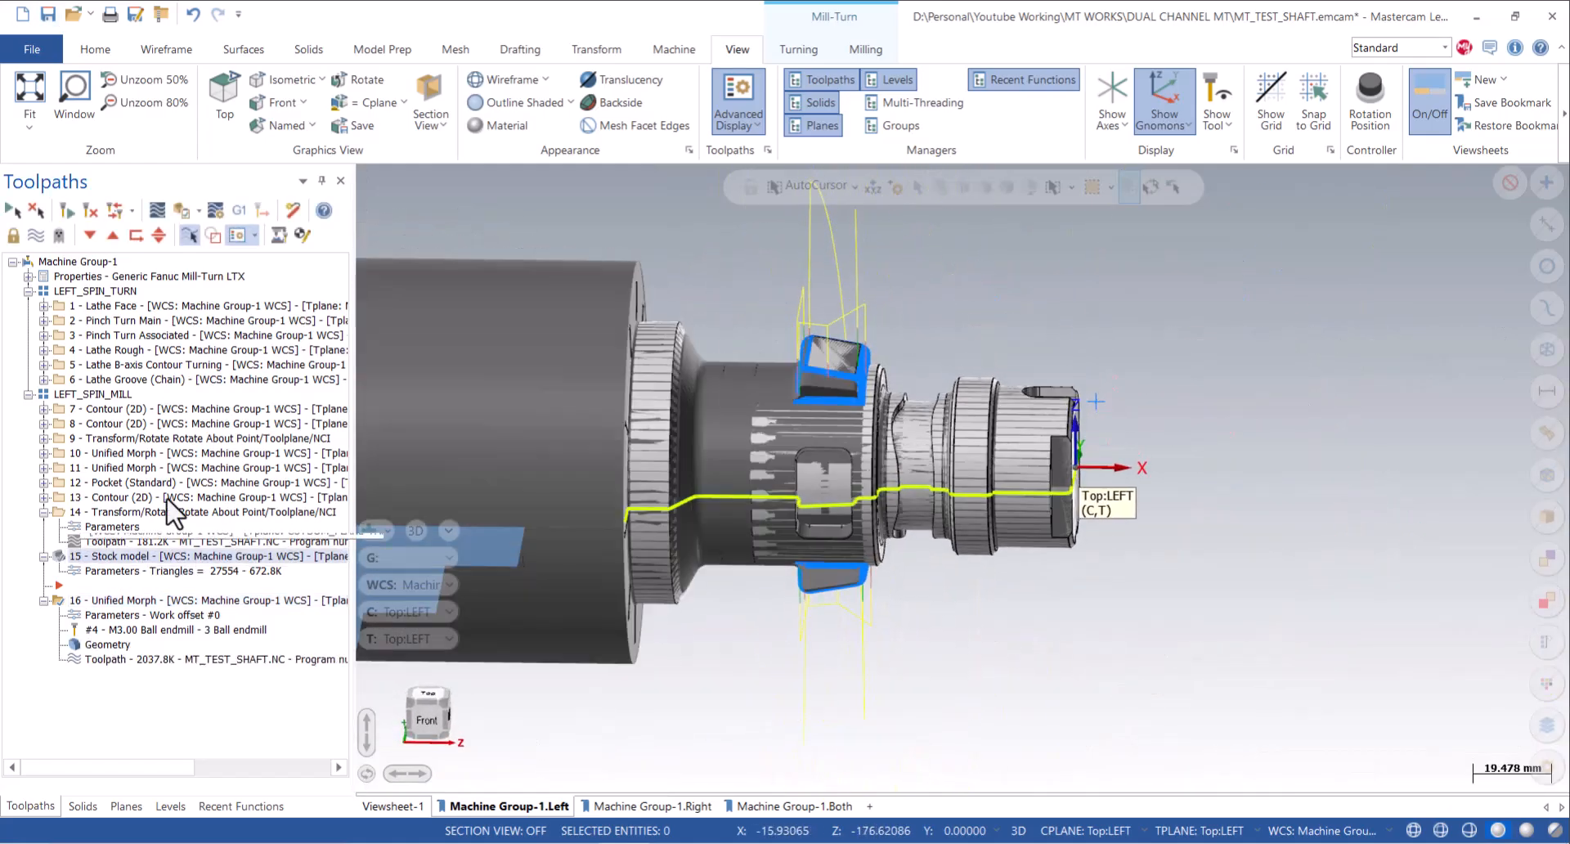
{"action": "left_click", "coordinate": [180, 210]}
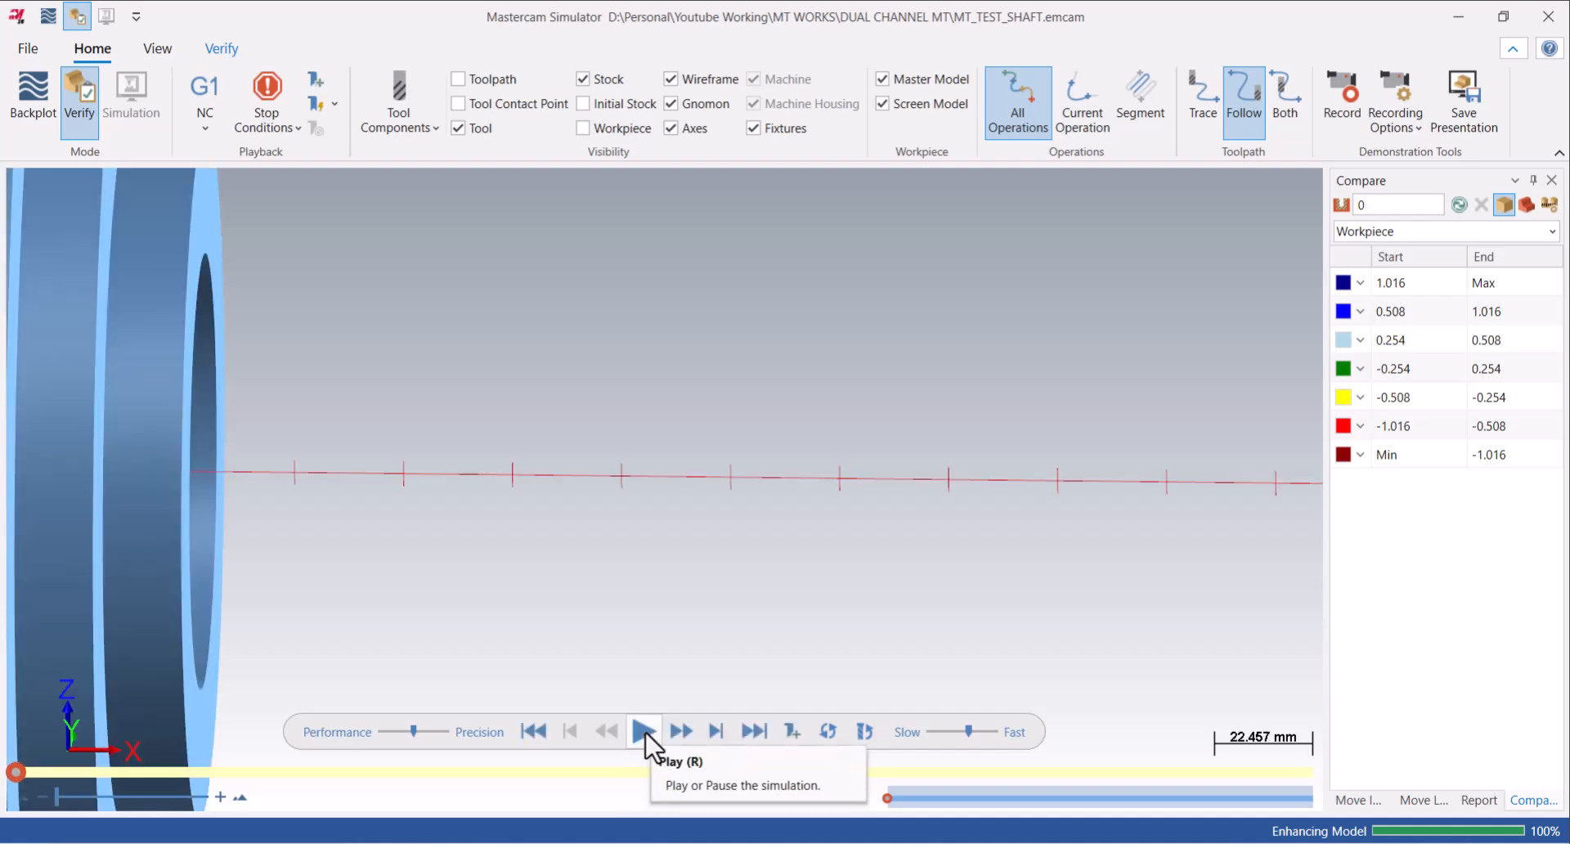
{"action": "left_click", "coordinate": [644, 732]}
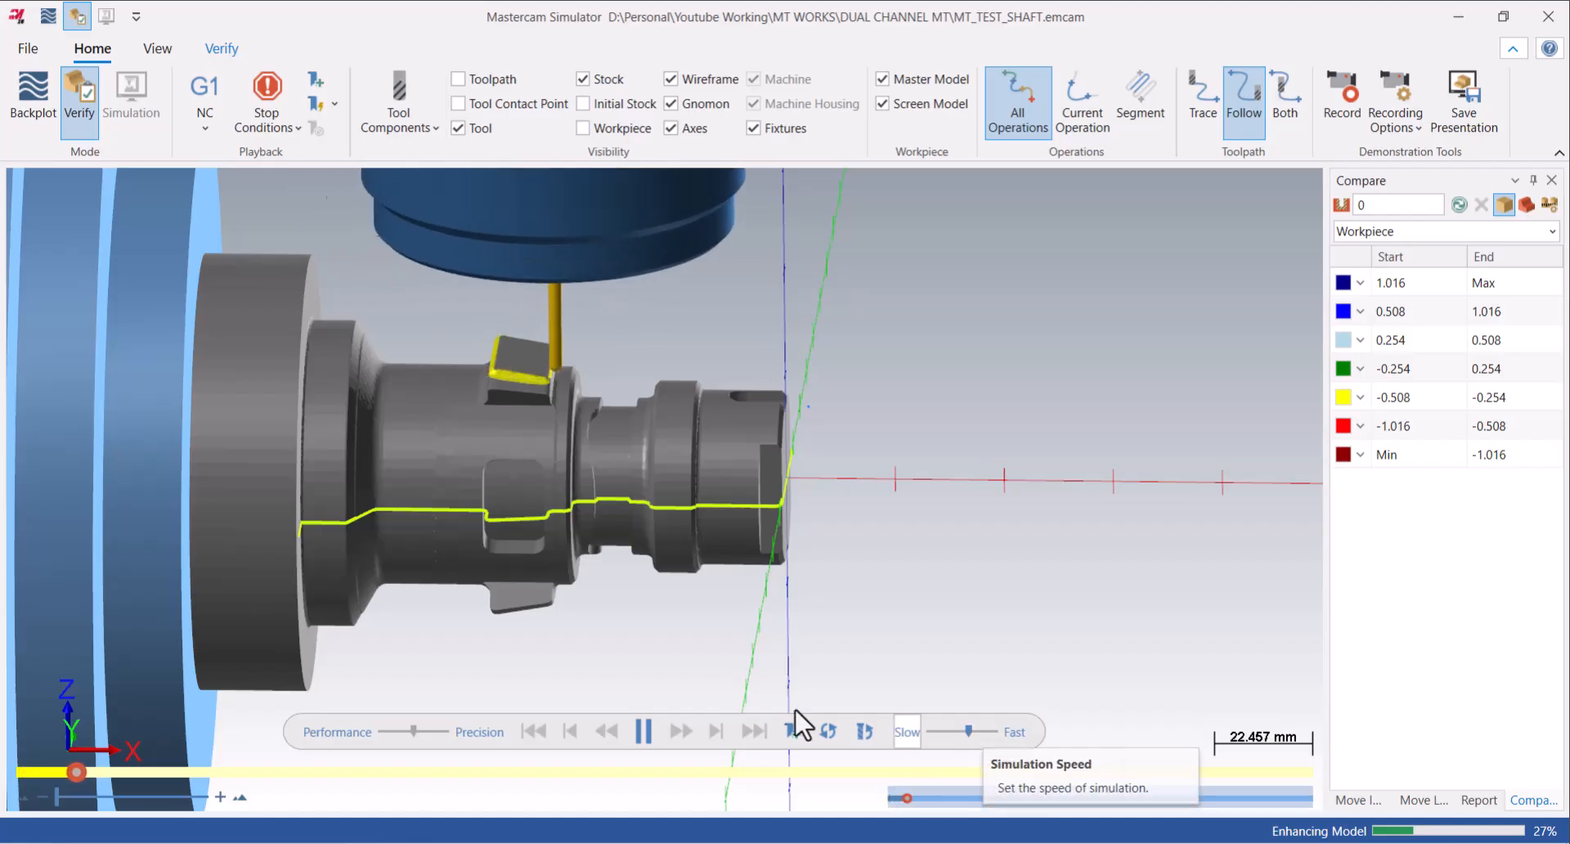
Inspect the simulated machining around the raised boss and close the simulation.
{"action": "scroll", "coordinate": [539, 397], "scroll_direction": "up", "scroll_amount": 5}
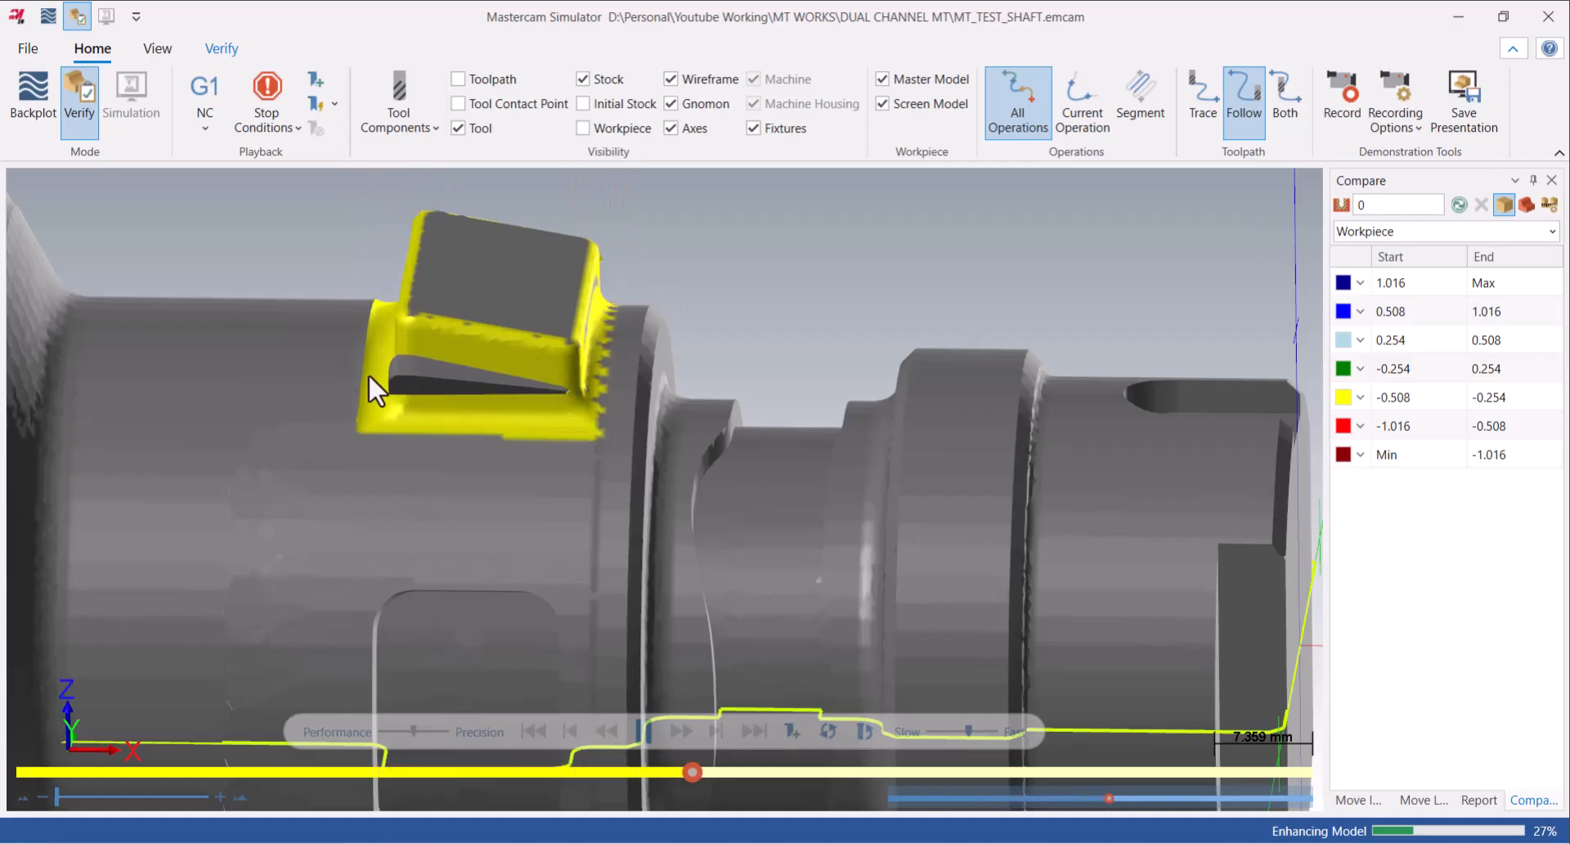
{"action": "scroll", "coordinate": [370, 323], "scroll_direction": "up", "scroll_amount": 1}
{"action": "mouse_move", "coordinate": [369, 325]}
{"action": "middle_mouse_down"}
{"action": "mouse_move", "coordinate": [397, 324]}
{"action": "mouse_move", "coordinate": [344, 326]}
{"action": "mouse_move", "coordinate": [368, 333]}
{"action": "mouse_move", "coordinate": [376, 360]}
{"action": "mouse_move", "coordinate": [363, 330]}
{"action": "middle_mouse_up"}
{"action": "scroll", "coordinate": [368, 335], "scroll_direction": "down", "scroll_amount": 3}
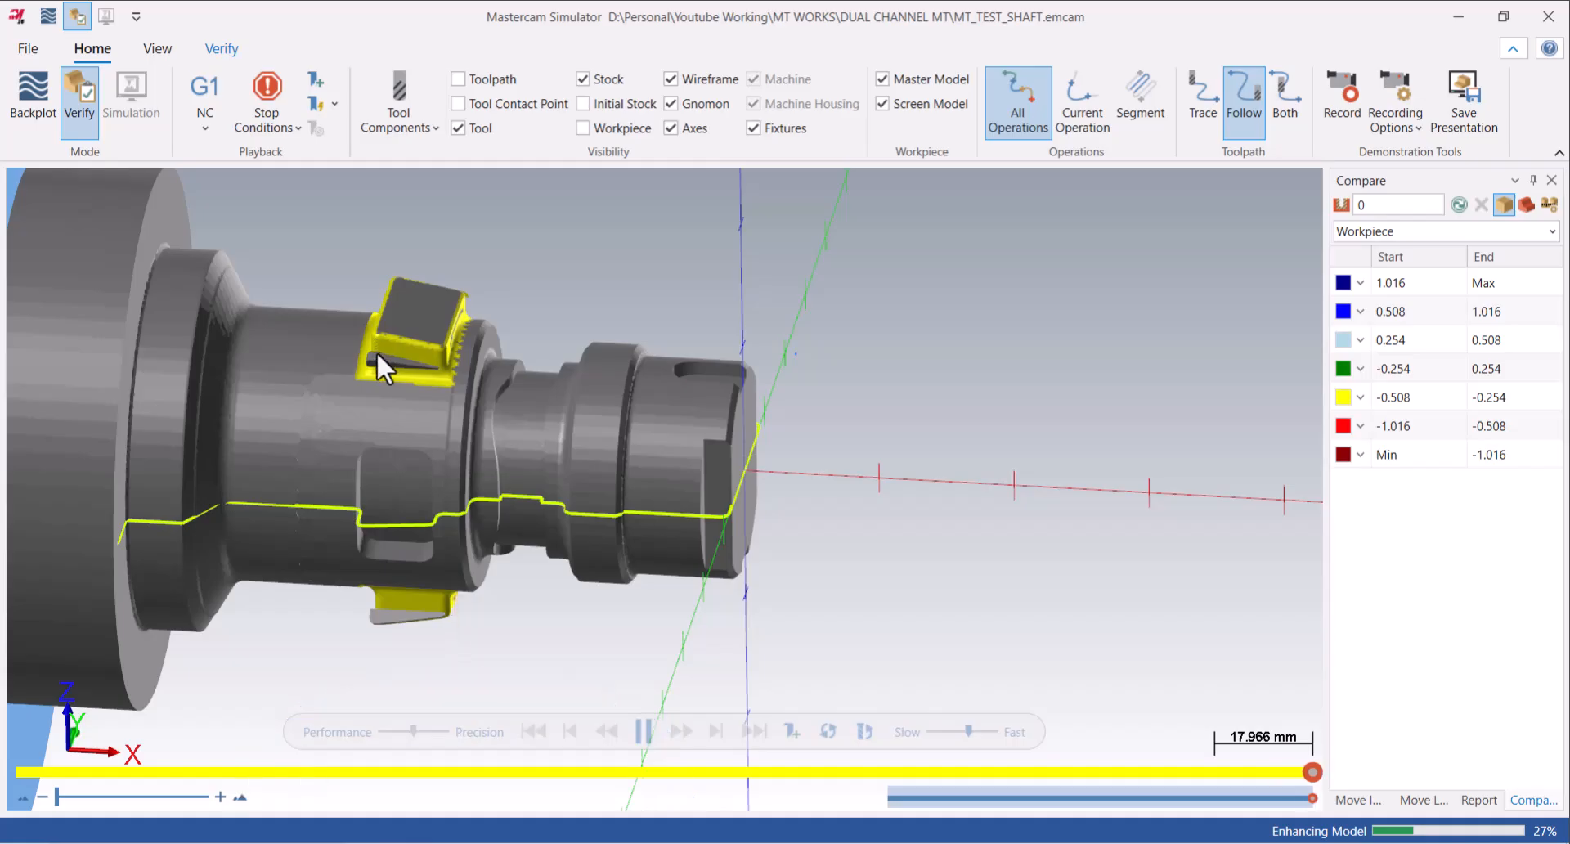
{"action": "left_click", "coordinate": [1548, 16]}
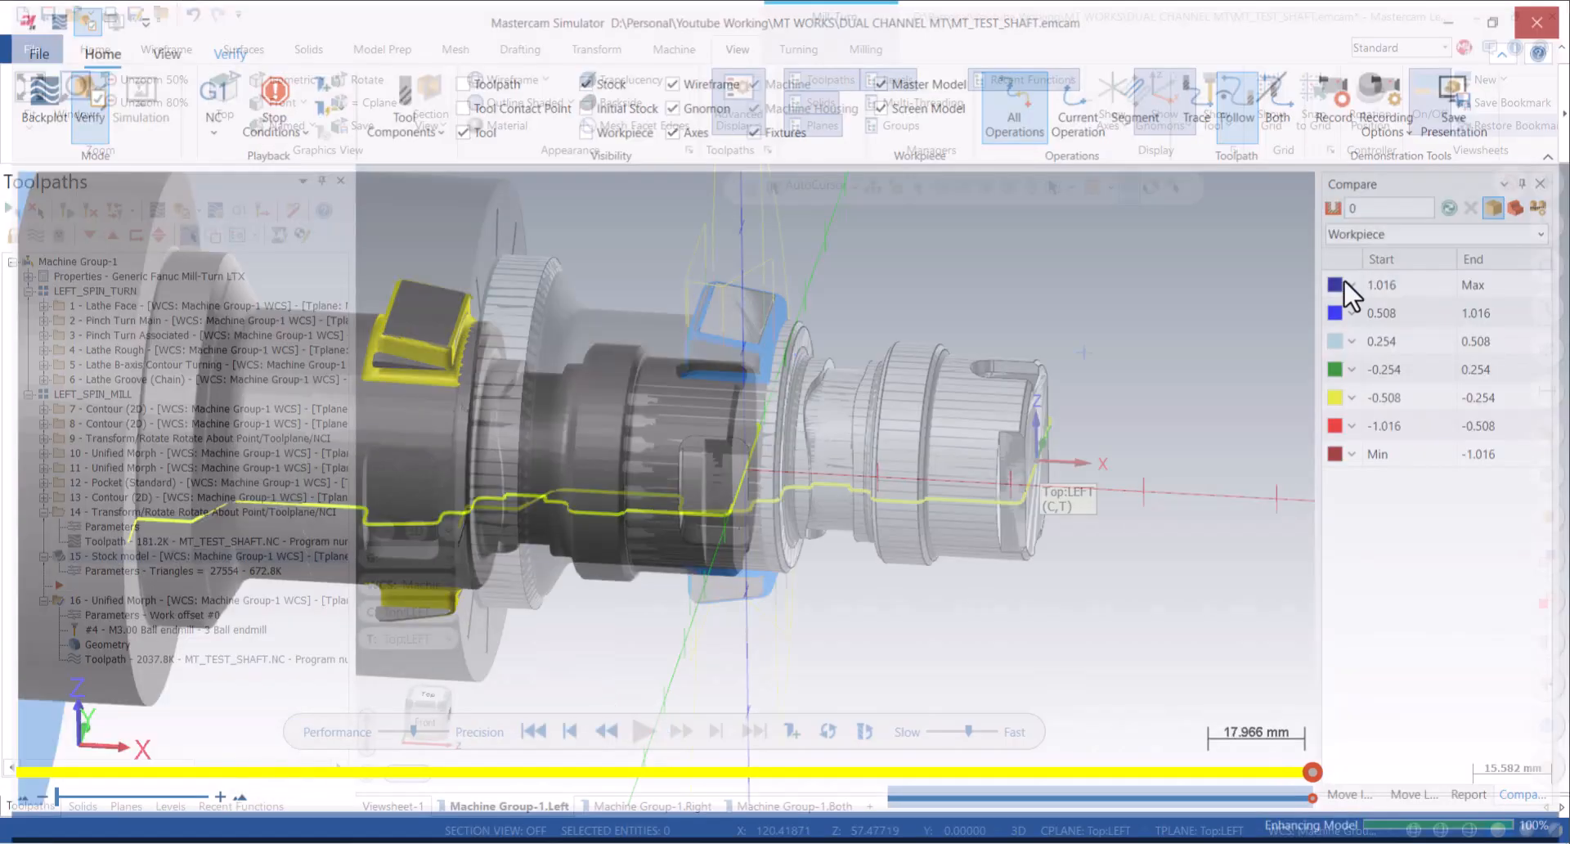
Move the insert position below operation 16 Unified Morph, collapse operation 14, and save the part file.
{"action": "left_click", "coordinate": [141, 601]}
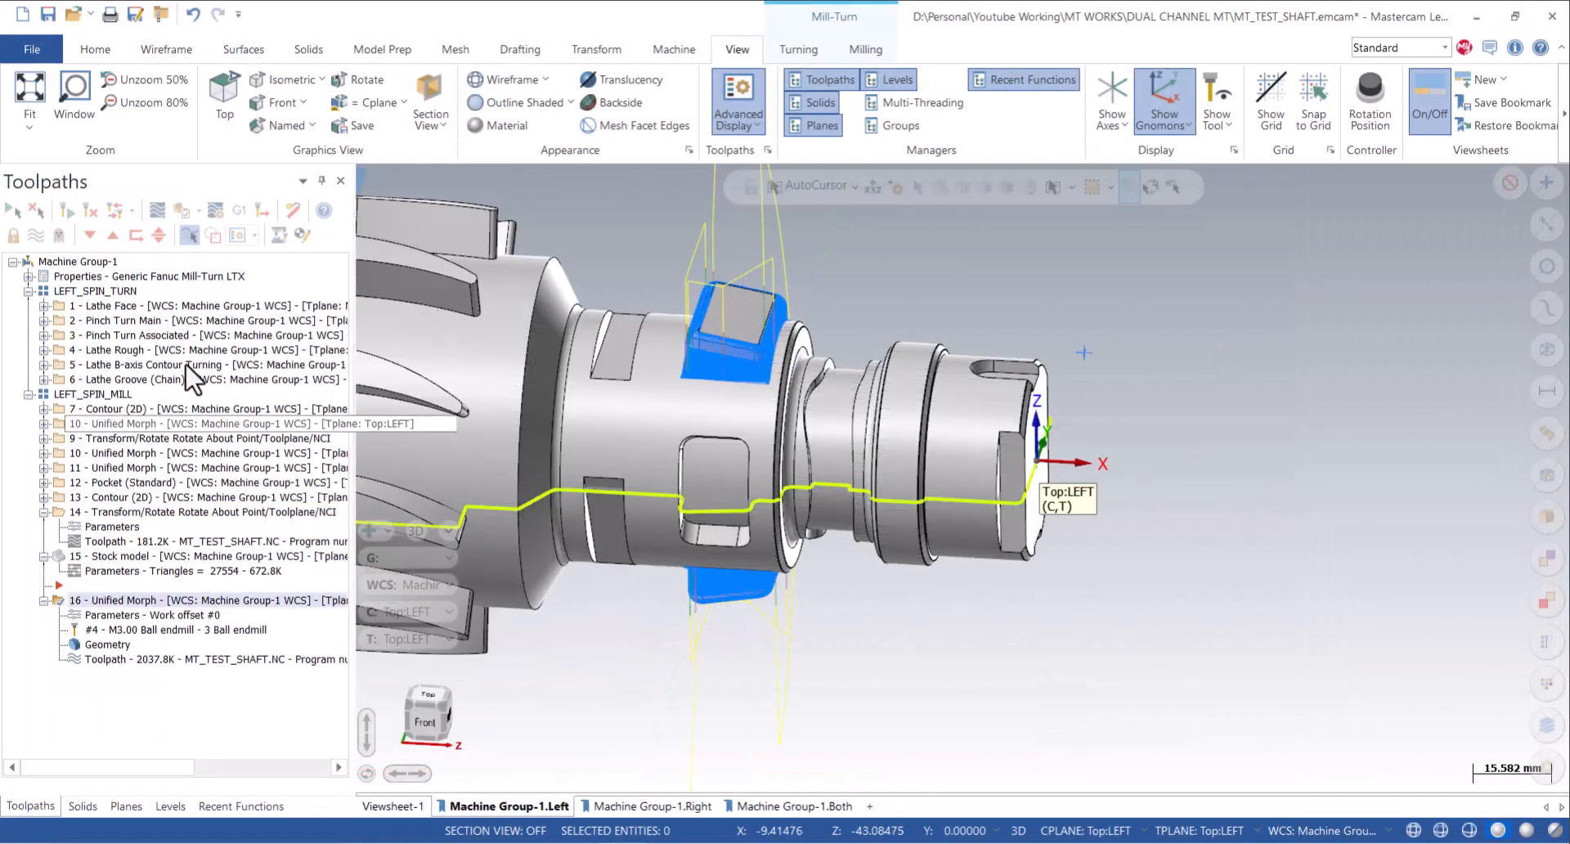
{"action": "left_click", "coordinate": [136, 237]}
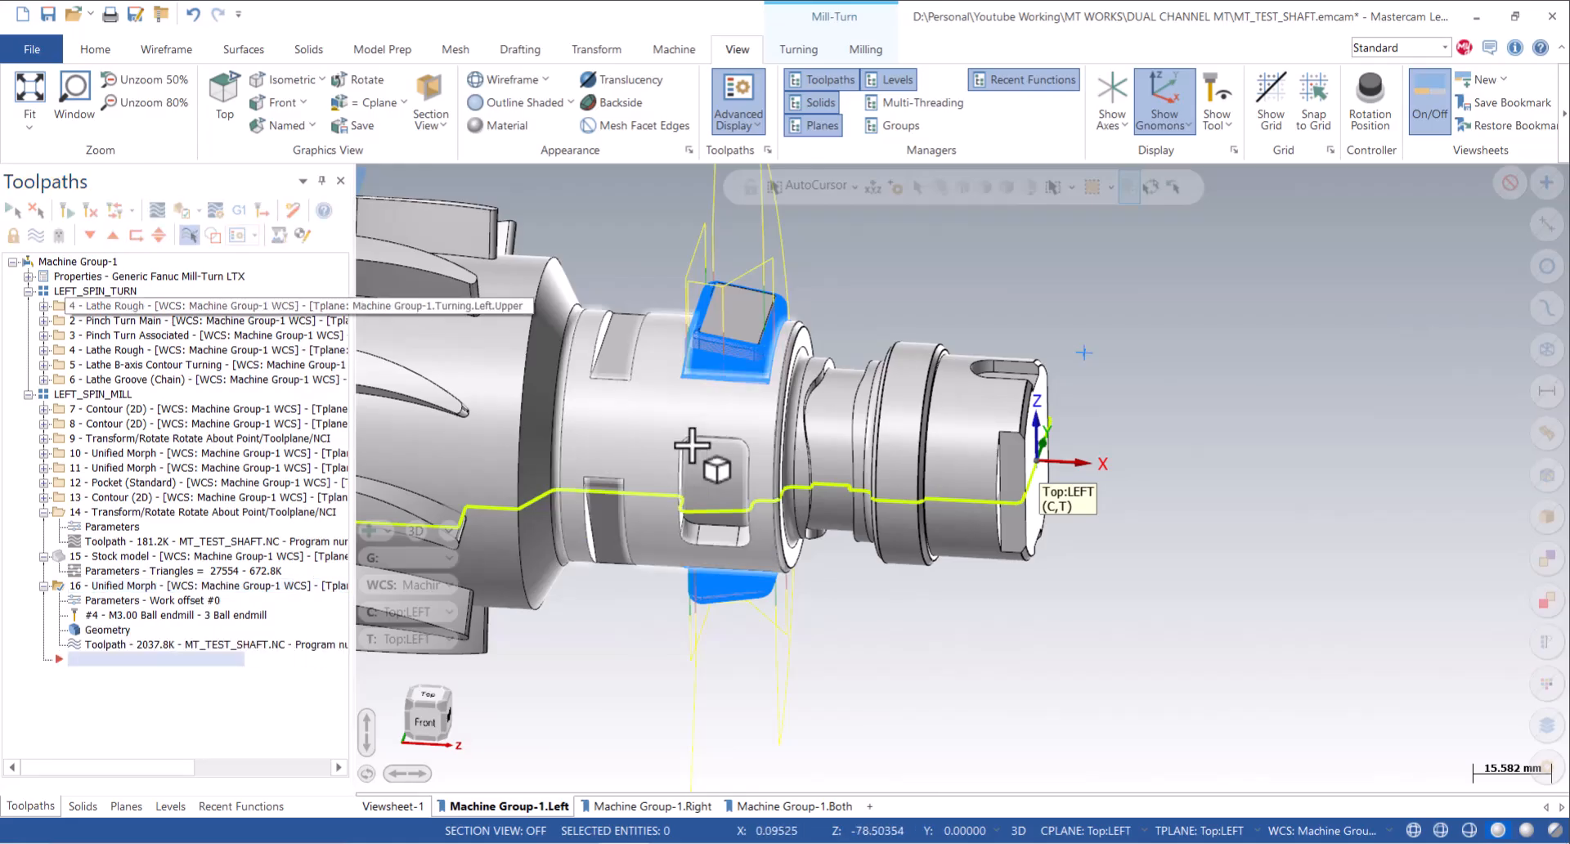
{"action": "left_click", "coordinate": [43, 512]}
{"action": "right_click", "coordinate": [1206, 250]}
{"action": "left_click", "coordinate": [1240, 358]}
{"action": "middle_click_drag", "start_coordinate": [805, 547], "coordinate": [929, 518]}
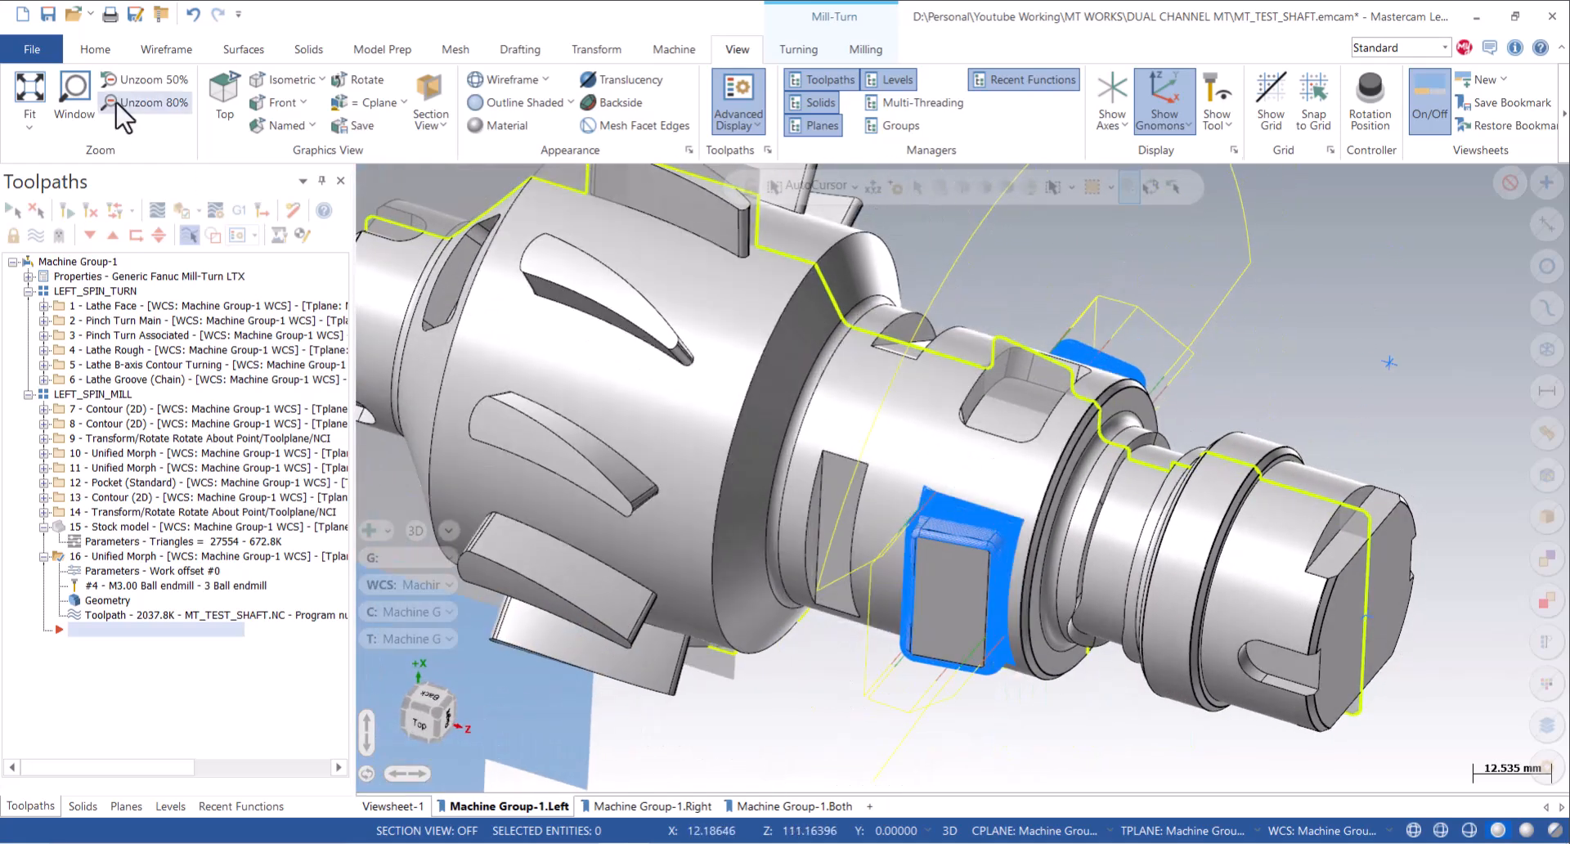
{"action": "left_click", "coordinate": [48, 14]}
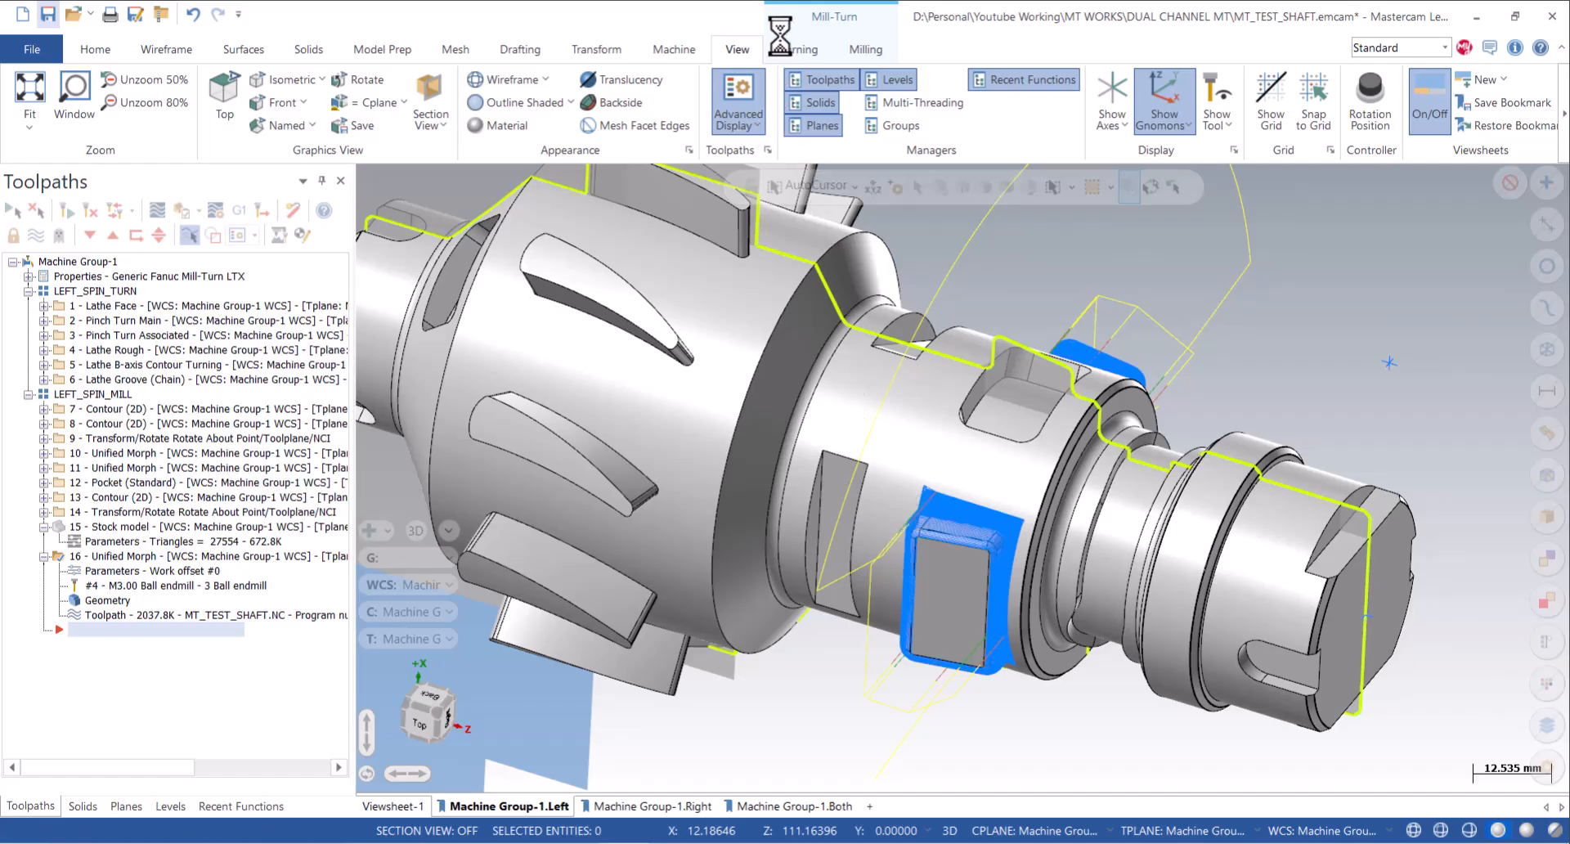
Start a 2D Contour milling operation after operation 16, with edge selection enabled for solid chaining.
{"action": "left_click", "coordinate": [865, 51]}
{"action": "left_click", "coordinate": [47, 99]}
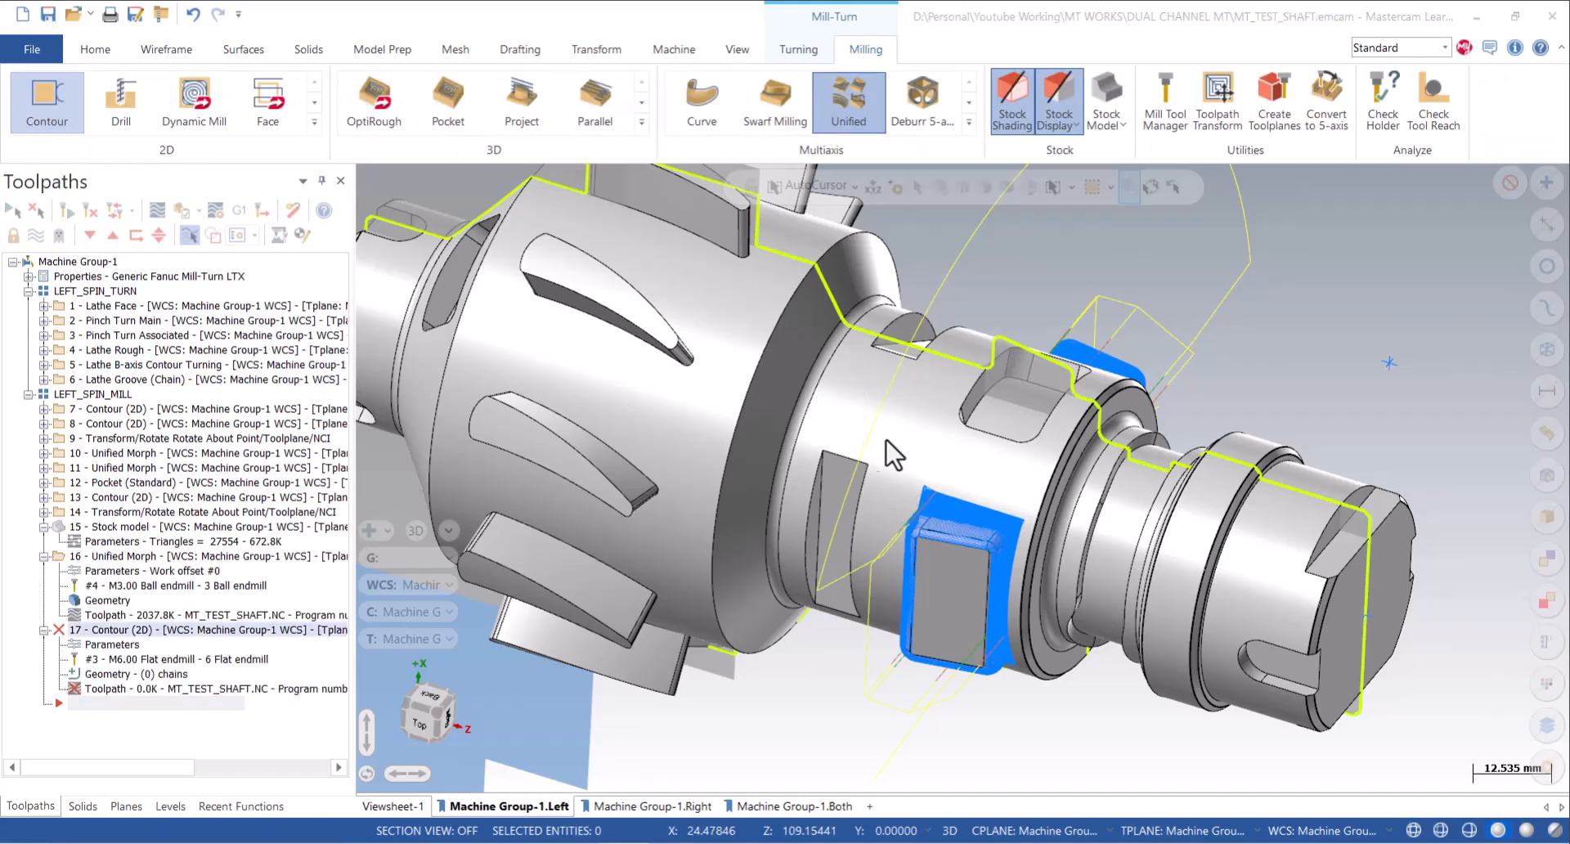
{"action": "left_click", "coordinate": [386, 290]}
Measure the distance between the two adjacent end corners of the recessed flat beside the large shoulder.
{"action": "scroll", "coordinate": [826, 381], "scroll_direction": "up", "scroll_amount": 3}
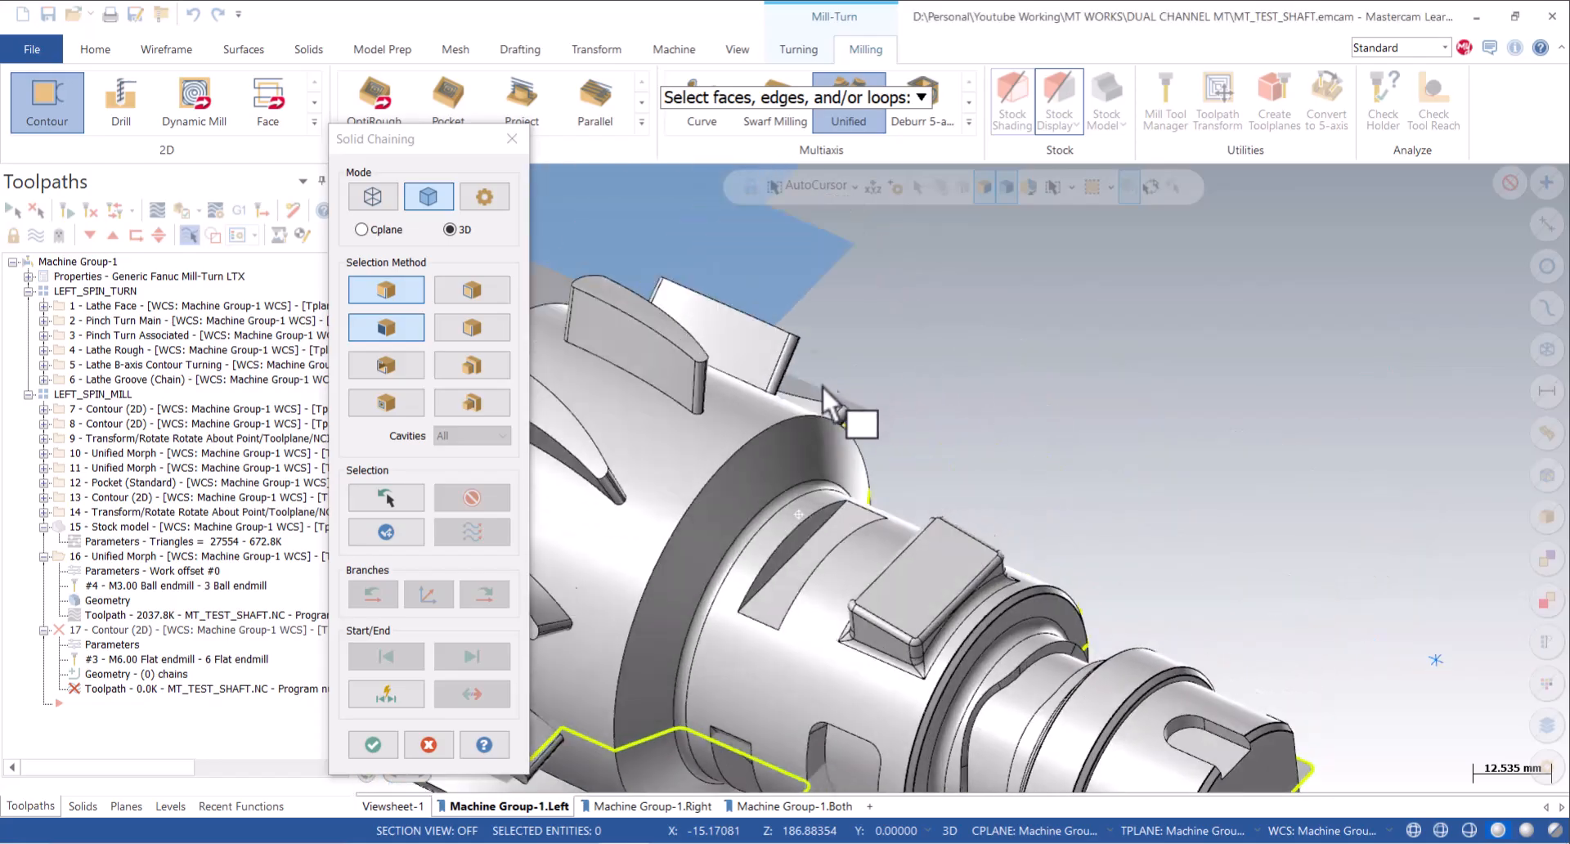
{"action": "right_click", "coordinate": [1056, 419]}
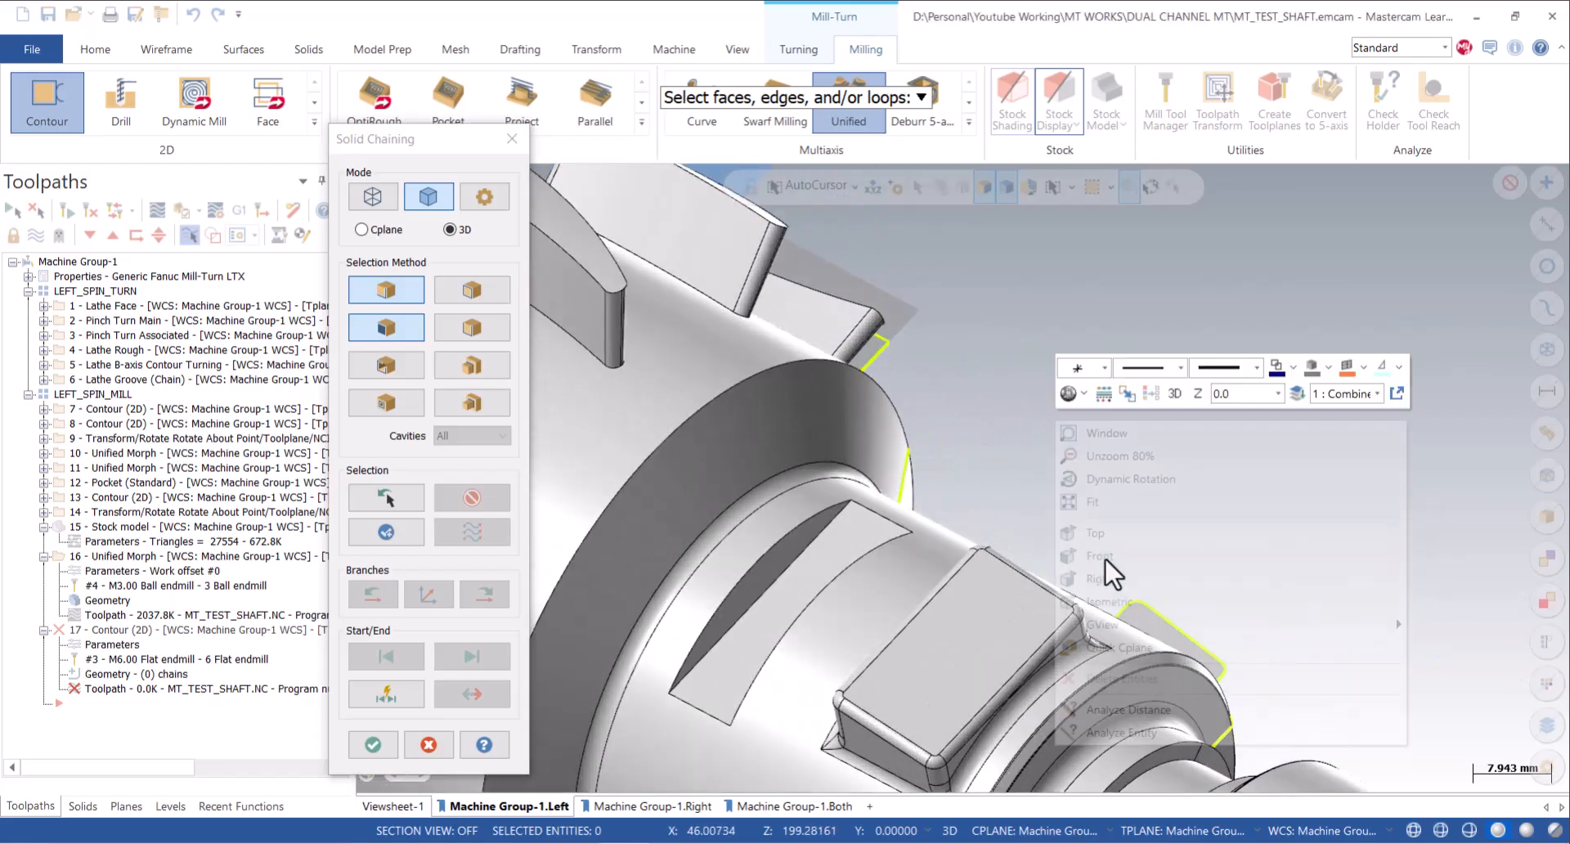
{"action": "left_click", "coordinate": [1129, 709]}
{"action": "left_click", "coordinate": [852, 502]}
{"action": "left_click", "coordinate": [912, 532]}
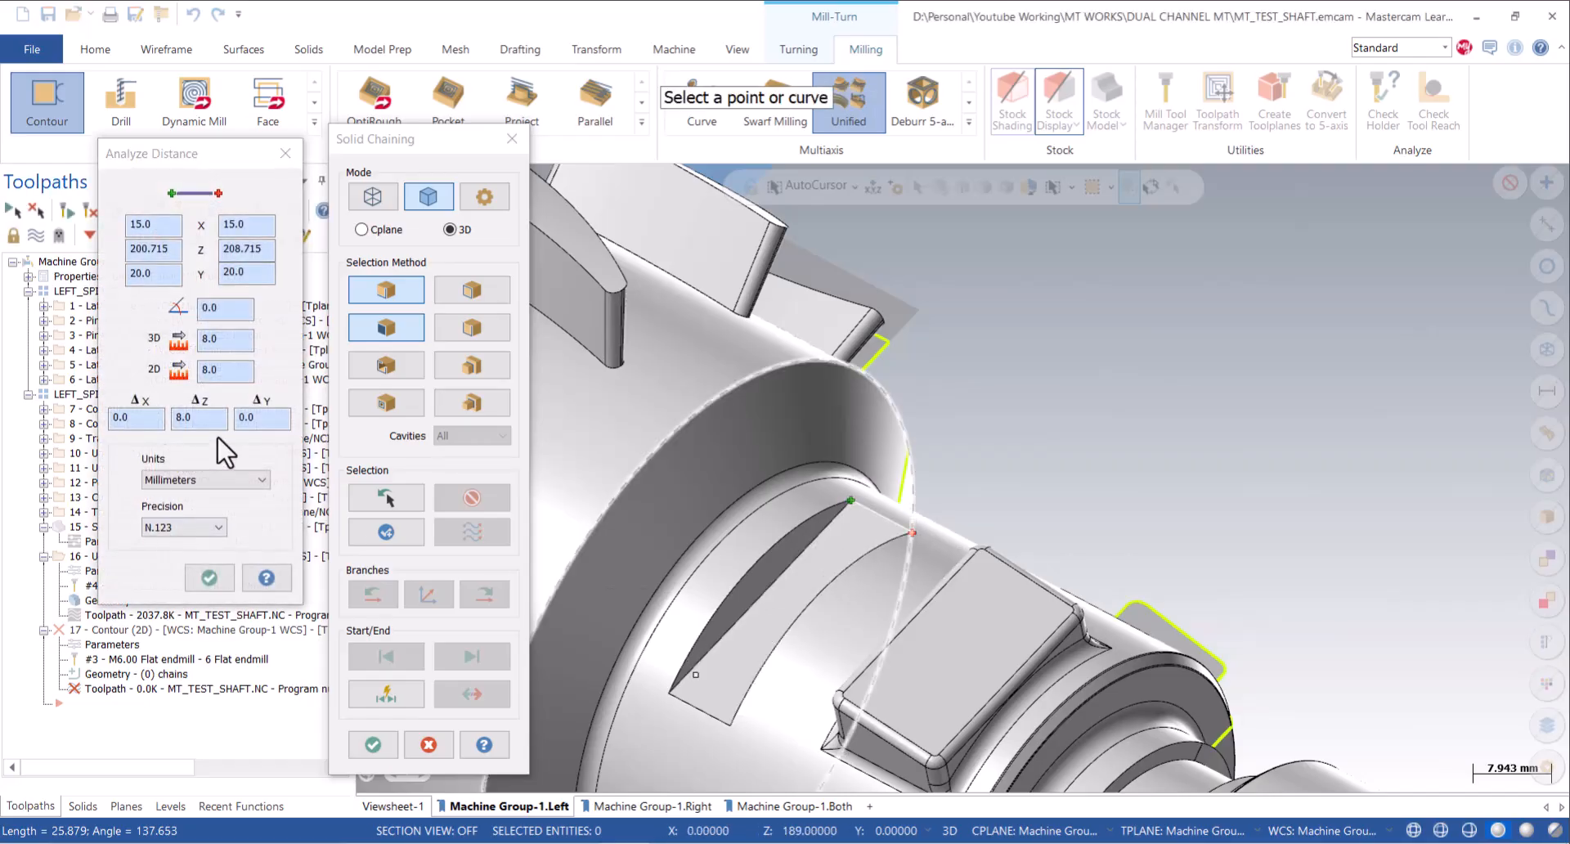
{"action": "left_click", "coordinate": [209, 577]}
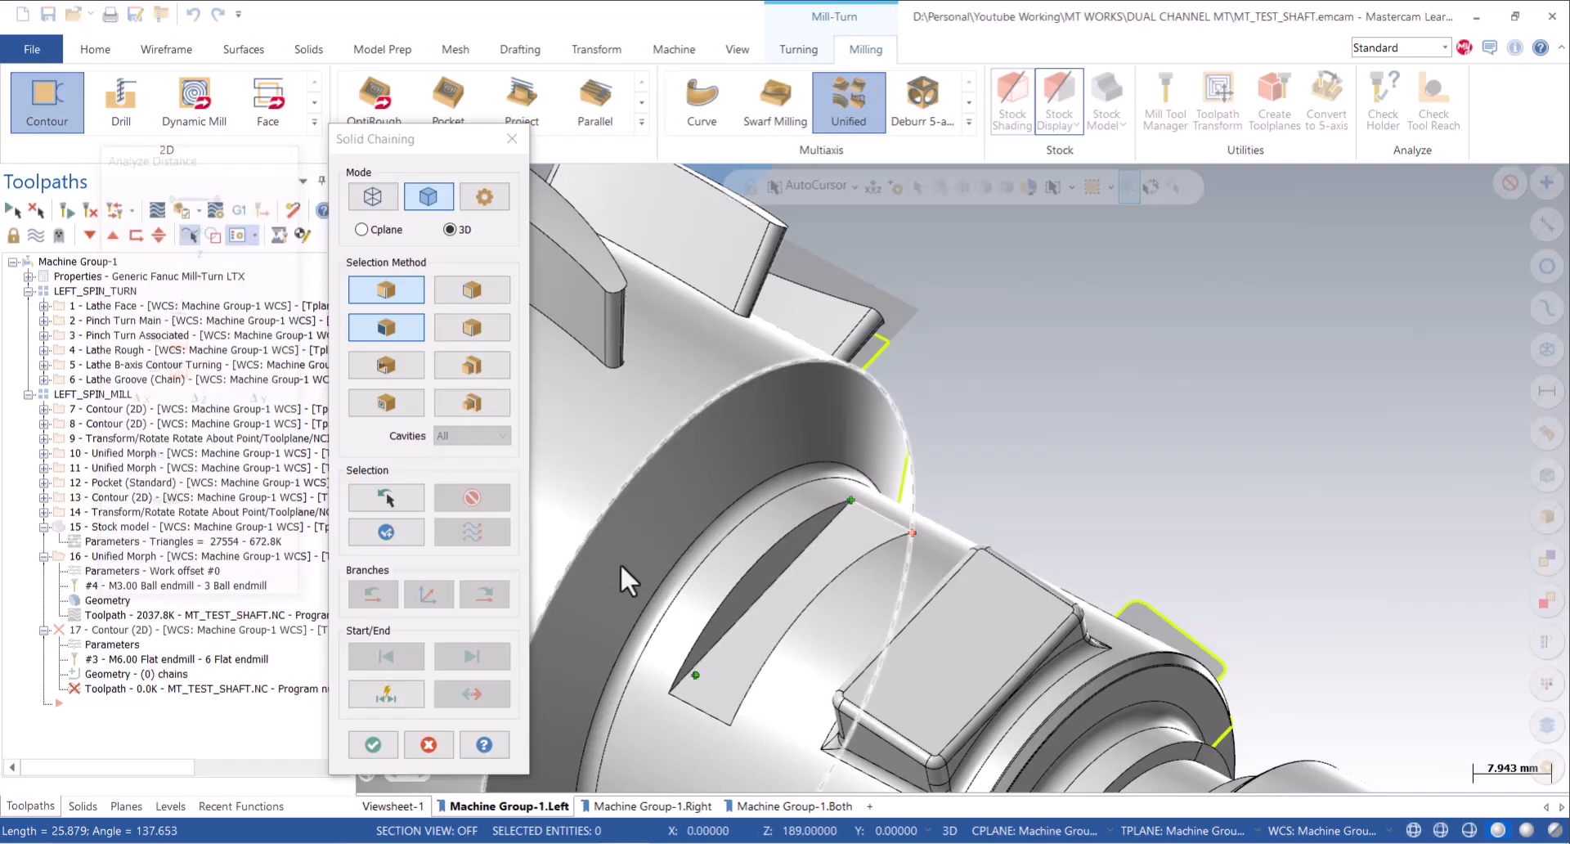
Chain the two long edges of the recessed flat as separate contours and accept the geometry.
{"action": "left_click", "coordinate": [846, 514]}
{"action": "middle_click_drag", "start_coordinate": [731, 538], "coordinate": [844, 558]}
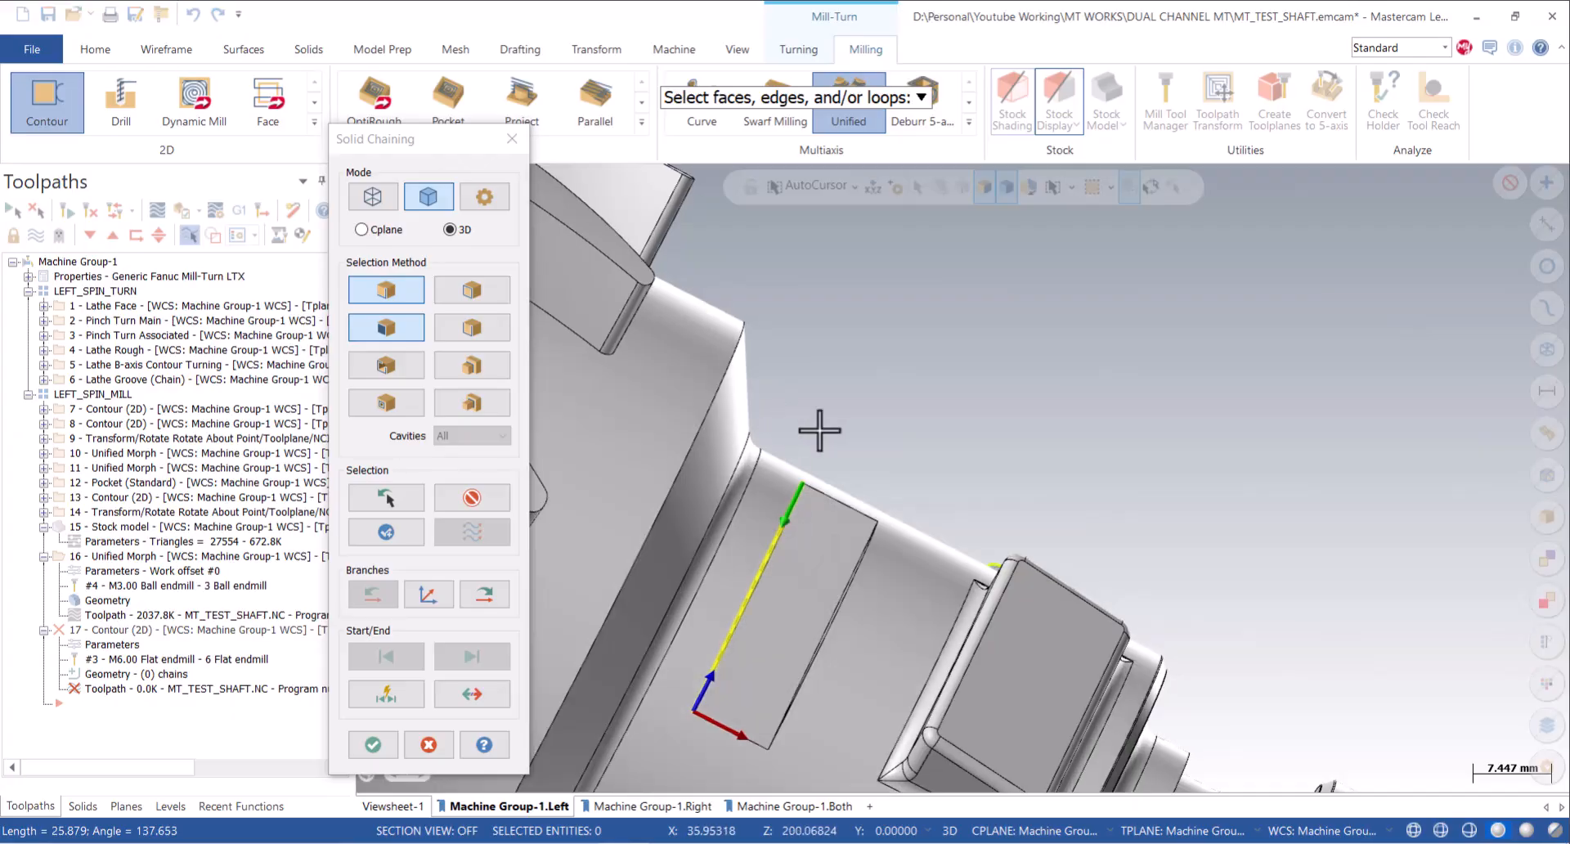
{"action": "scroll", "coordinate": [973, 365], "scroll_direction": "down", "scroll_amount": 2}
{"action": "left_click", "coordinate": [386, 533]}
{"action": "scroll", "coordinate": [833, 587], "scroll_direction": "up", "scroll_amount": 2}
{"action": "left_click", "coordinate": [887, 597]}
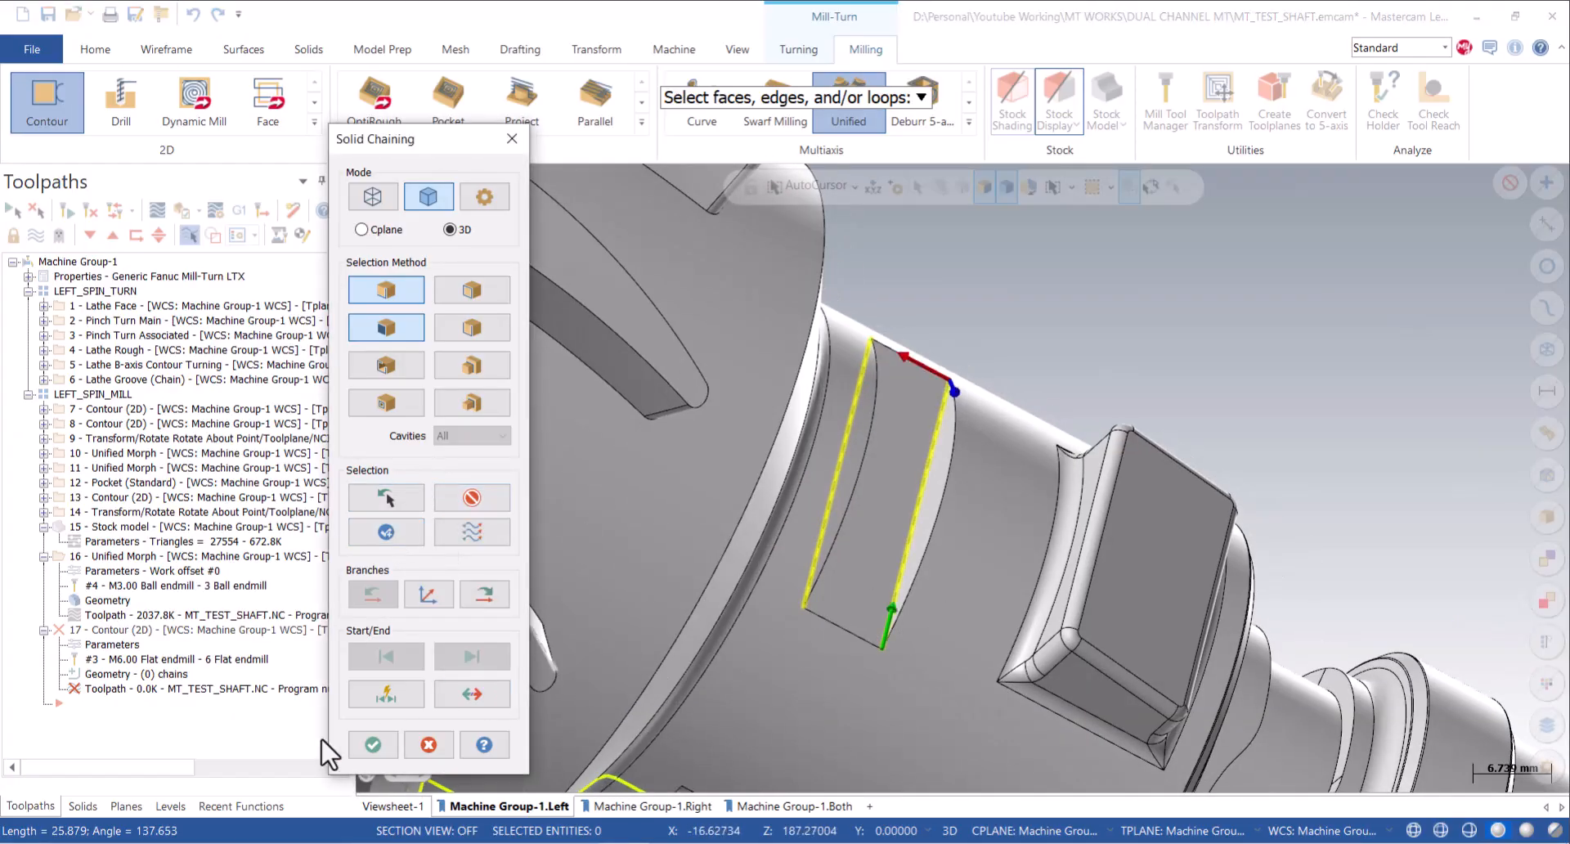
{"action": "left_click", "coordinate": [372, 744]}
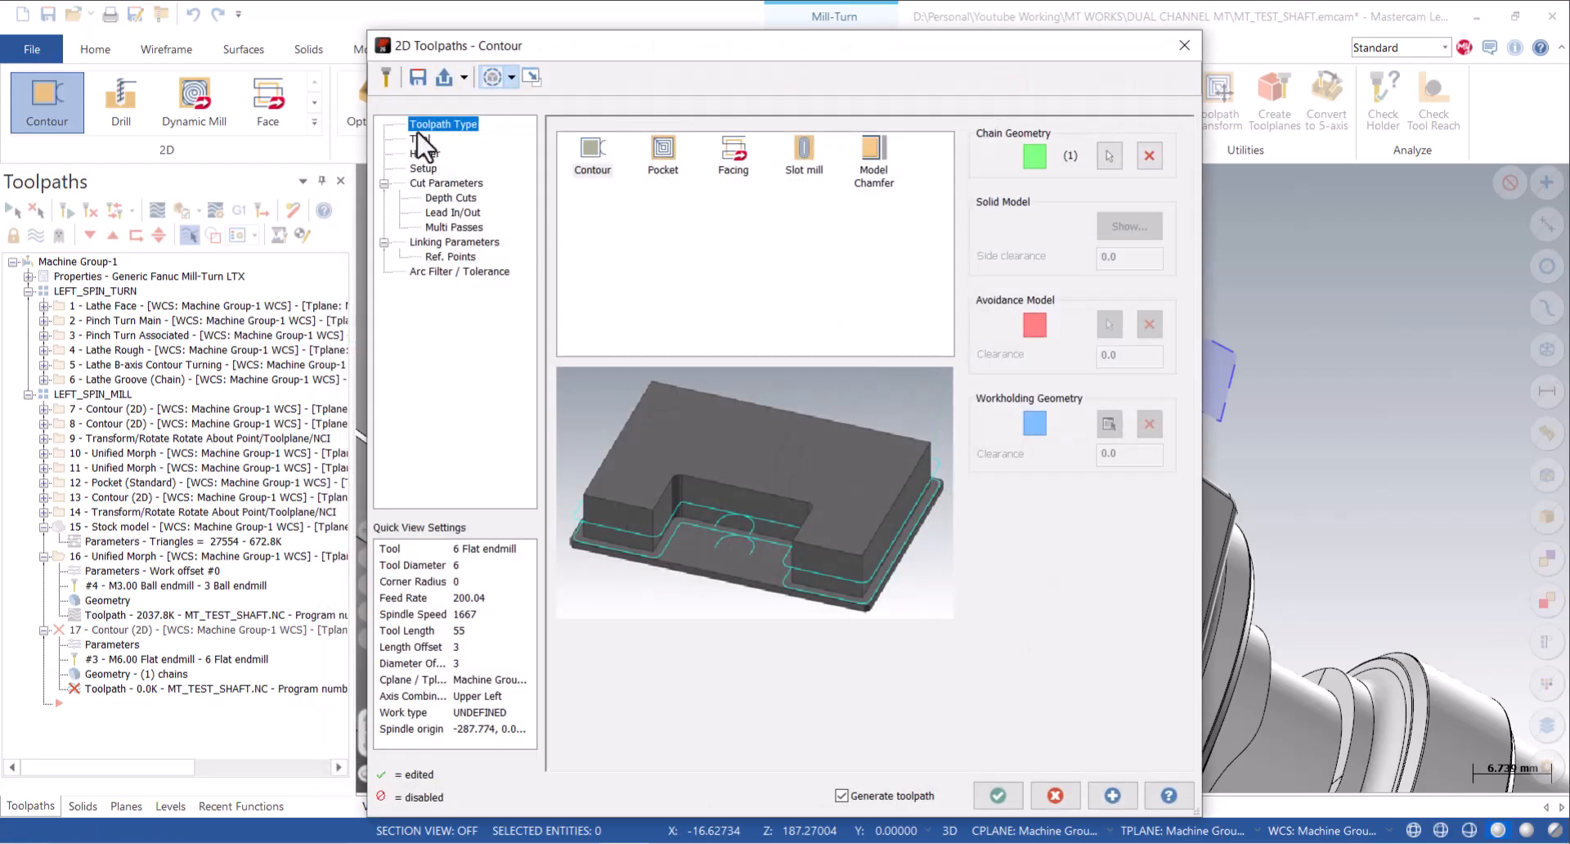
Use the 6 mm flat endmill and set the mill type to Y-Axis Cross with the plane derived from geometry.
{"action": "left_click", "coordinate": [420, 139]}
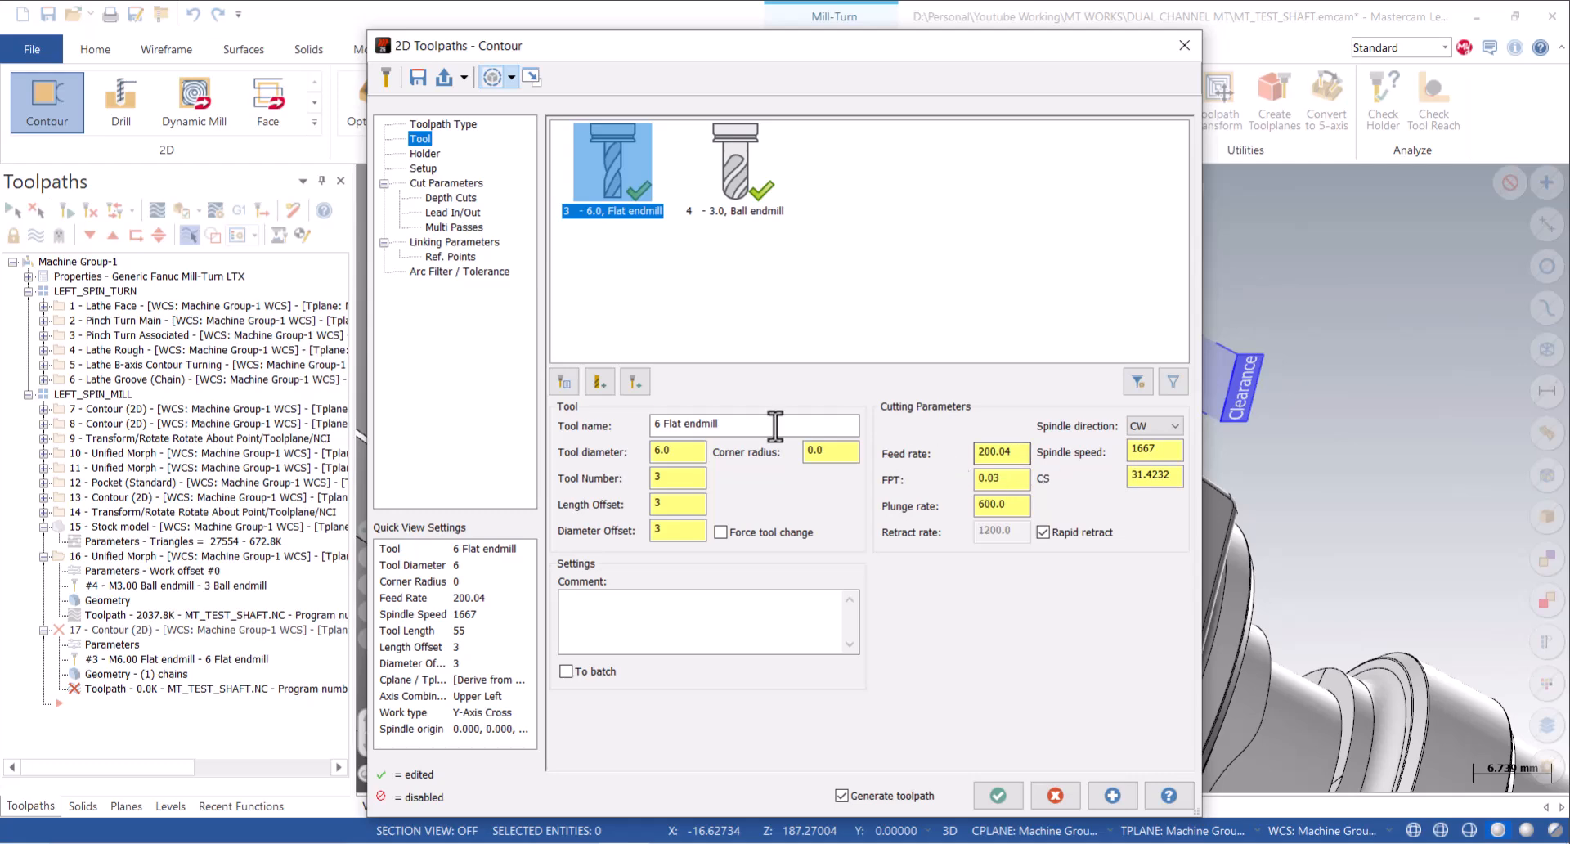
{"action": "left_click", "coordinate": [423, 167]}
{"action": "left_click", "coordinate": [722, 292]}
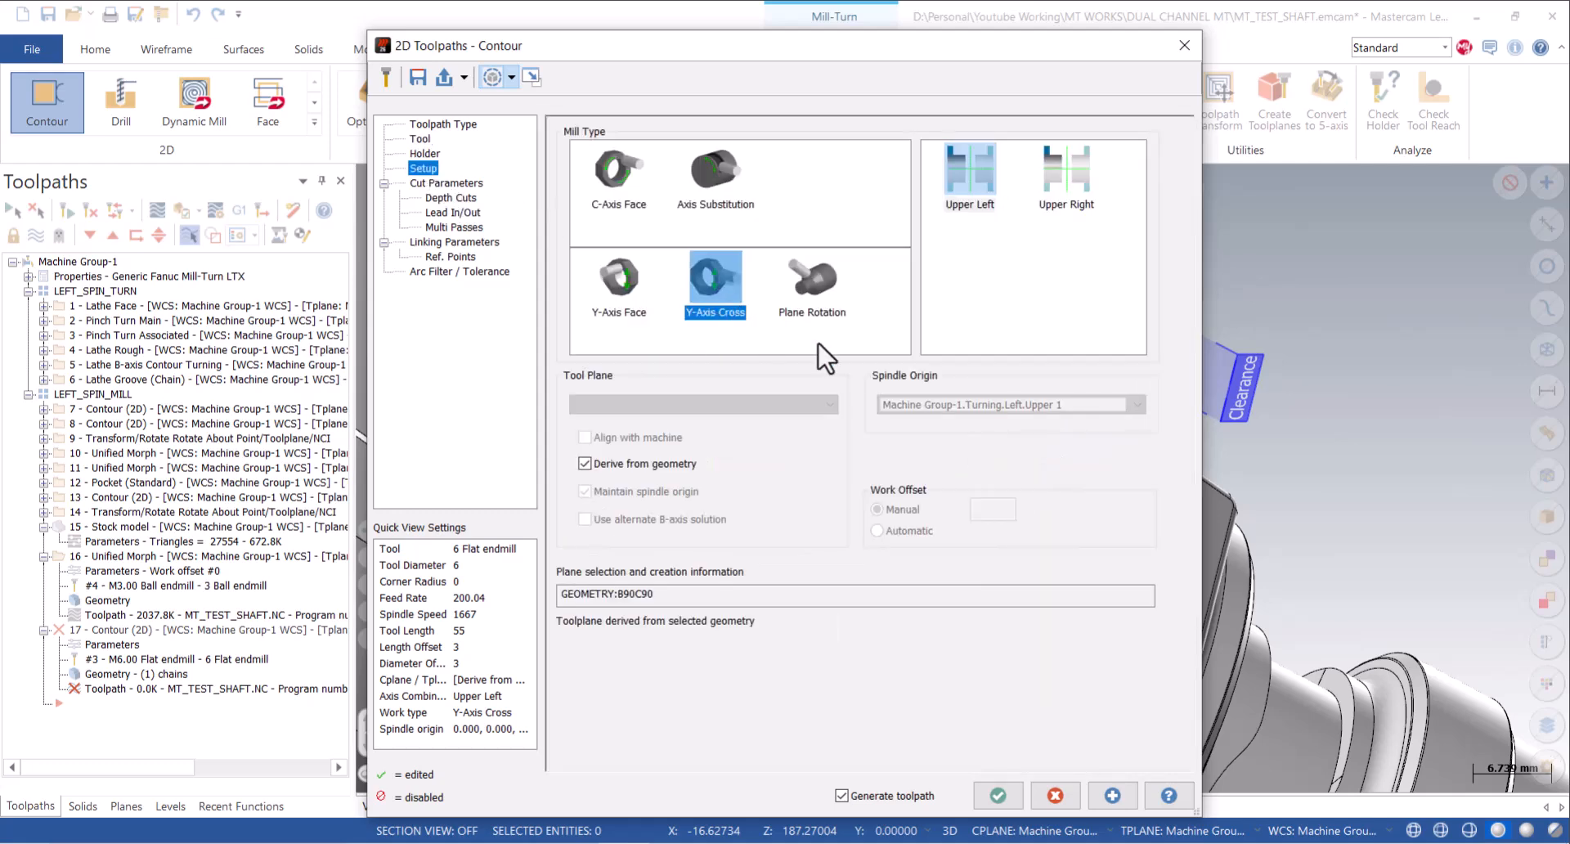
Go through the cut, depth cut and lead in/out settings, and set the number of rough multi passes to 1.
{"action": "left_click", "coordinate": [447, 183]}
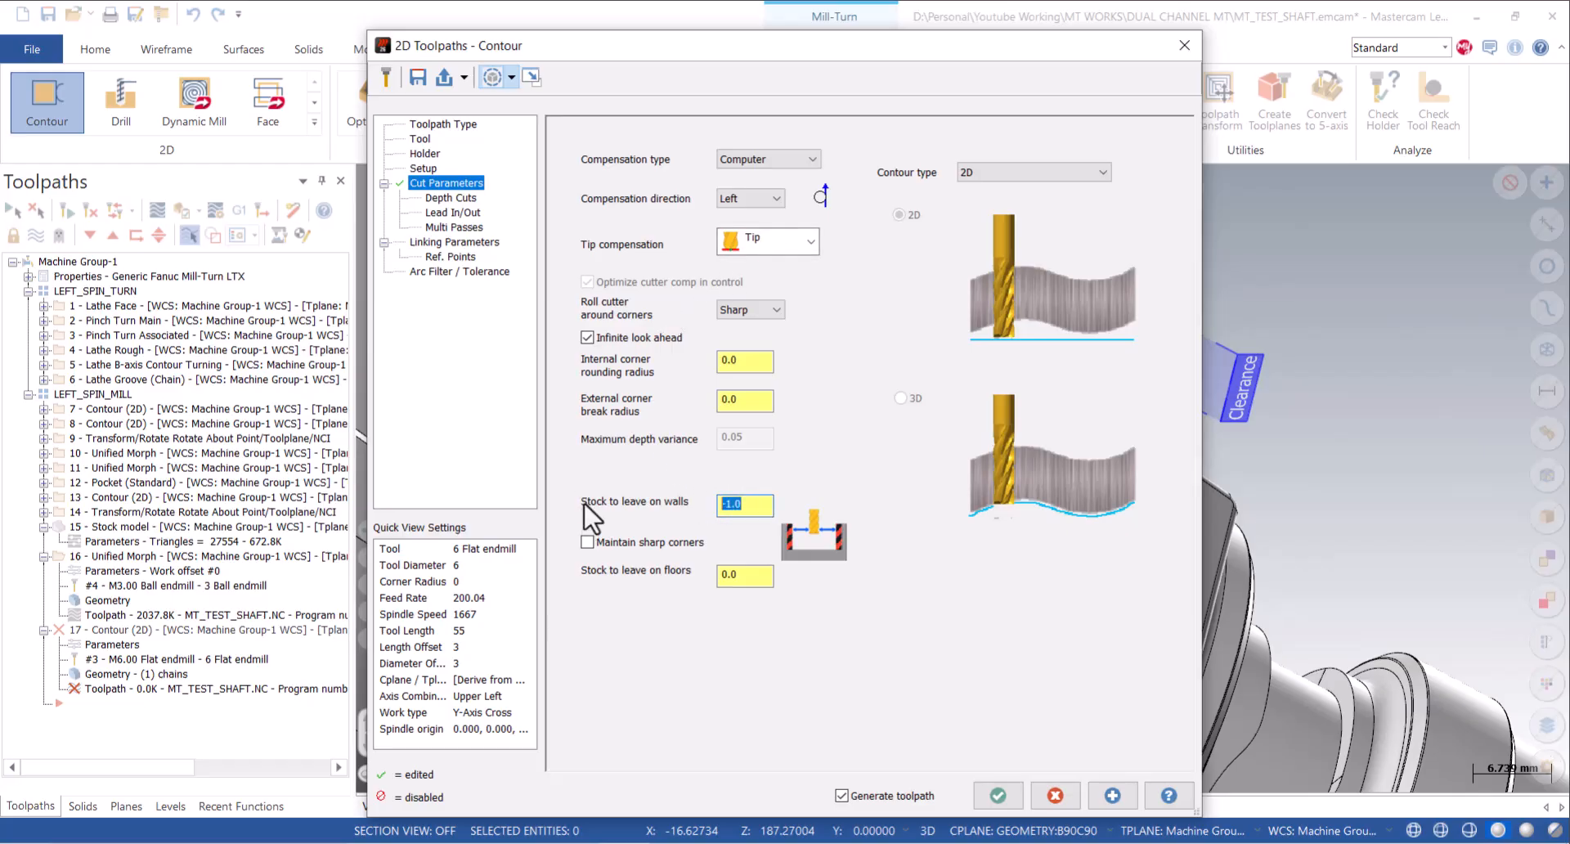
{"action": "left_click", "coordinate": [451, 198]}
{"action": "left_click", "coordinate": [476, 215]}
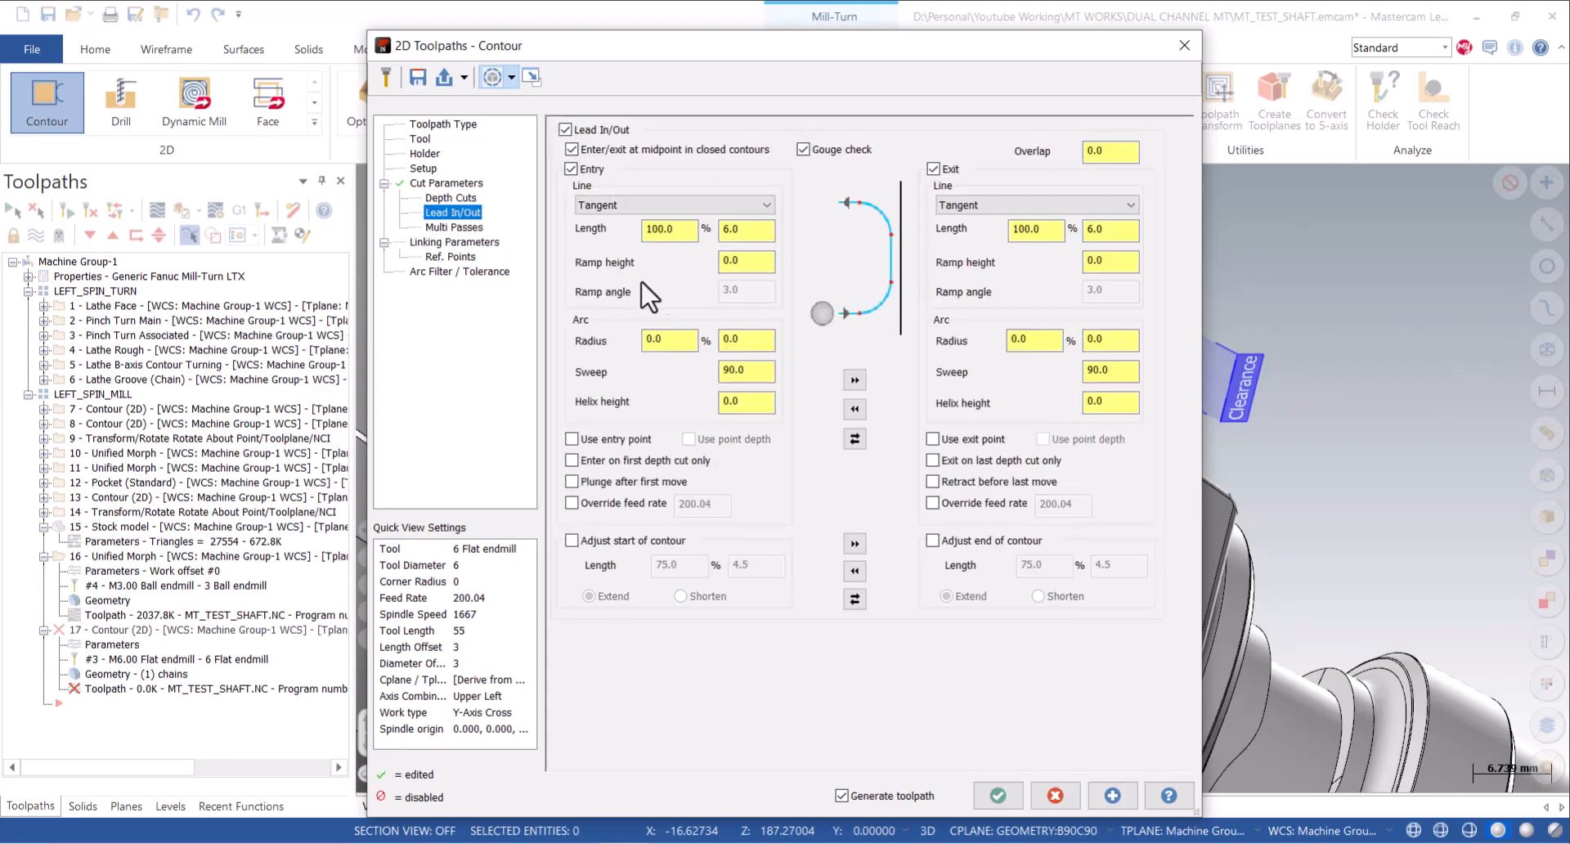
{"action": "left_click", "coordinate": [458, 228]}
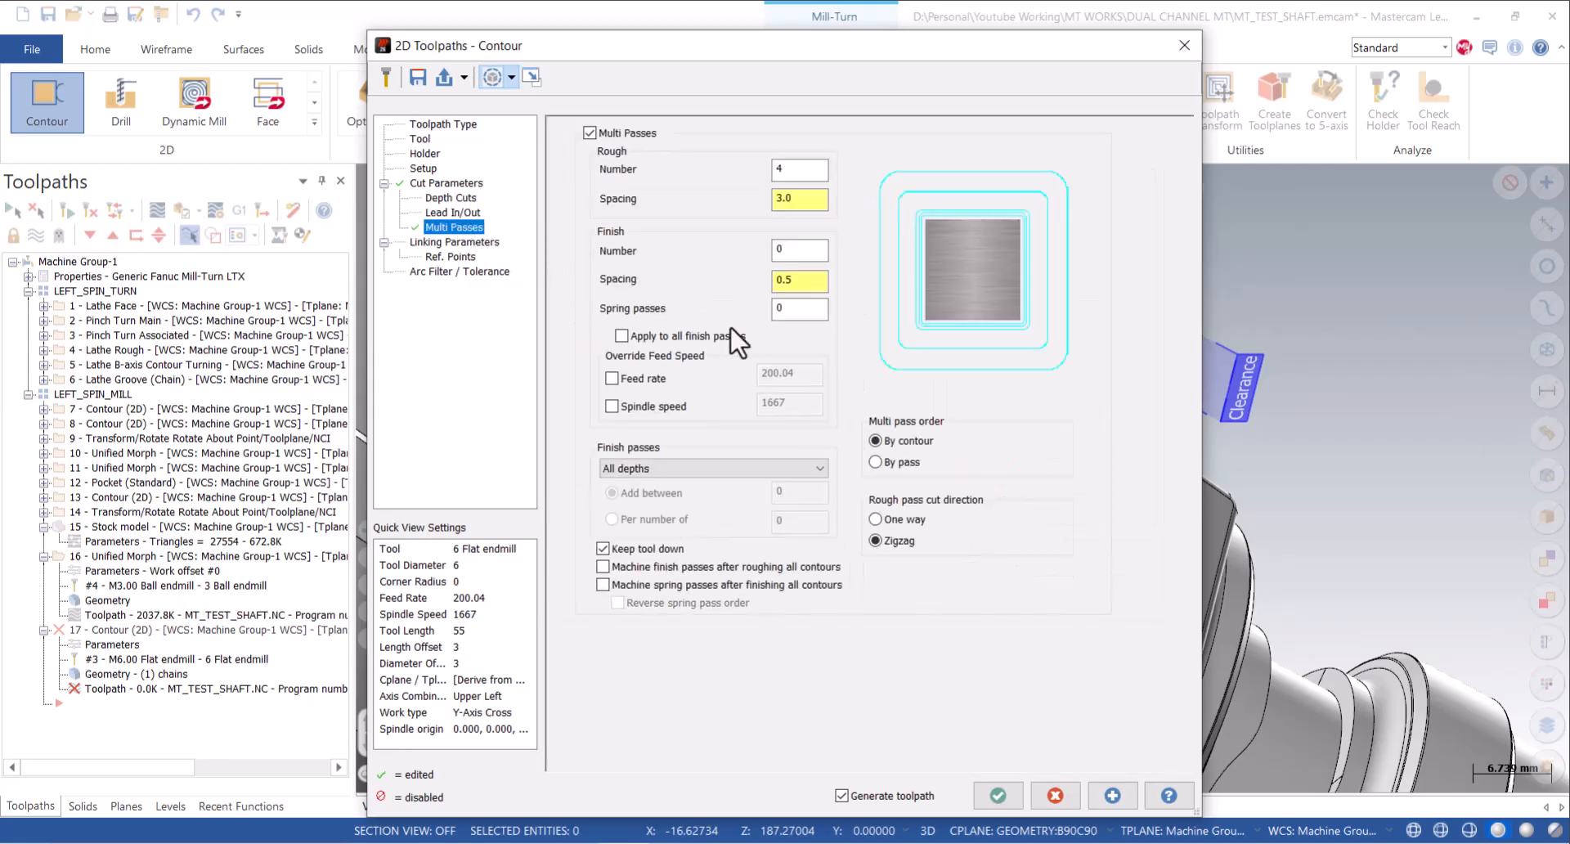
{"action": "double_click", "coordinate": [795, 170]}
Set the top of stock to 5.0 incremental using a point on the part, and generate the contour toolpath.
{"action": "left_click", "coordinate": [452, 243]}
{"action": "left_click", "coordinate": [628, 408]}
{"action": "middle_click_drag", "start_coordinate": [721, 470], "coordinate": [783, 498]}
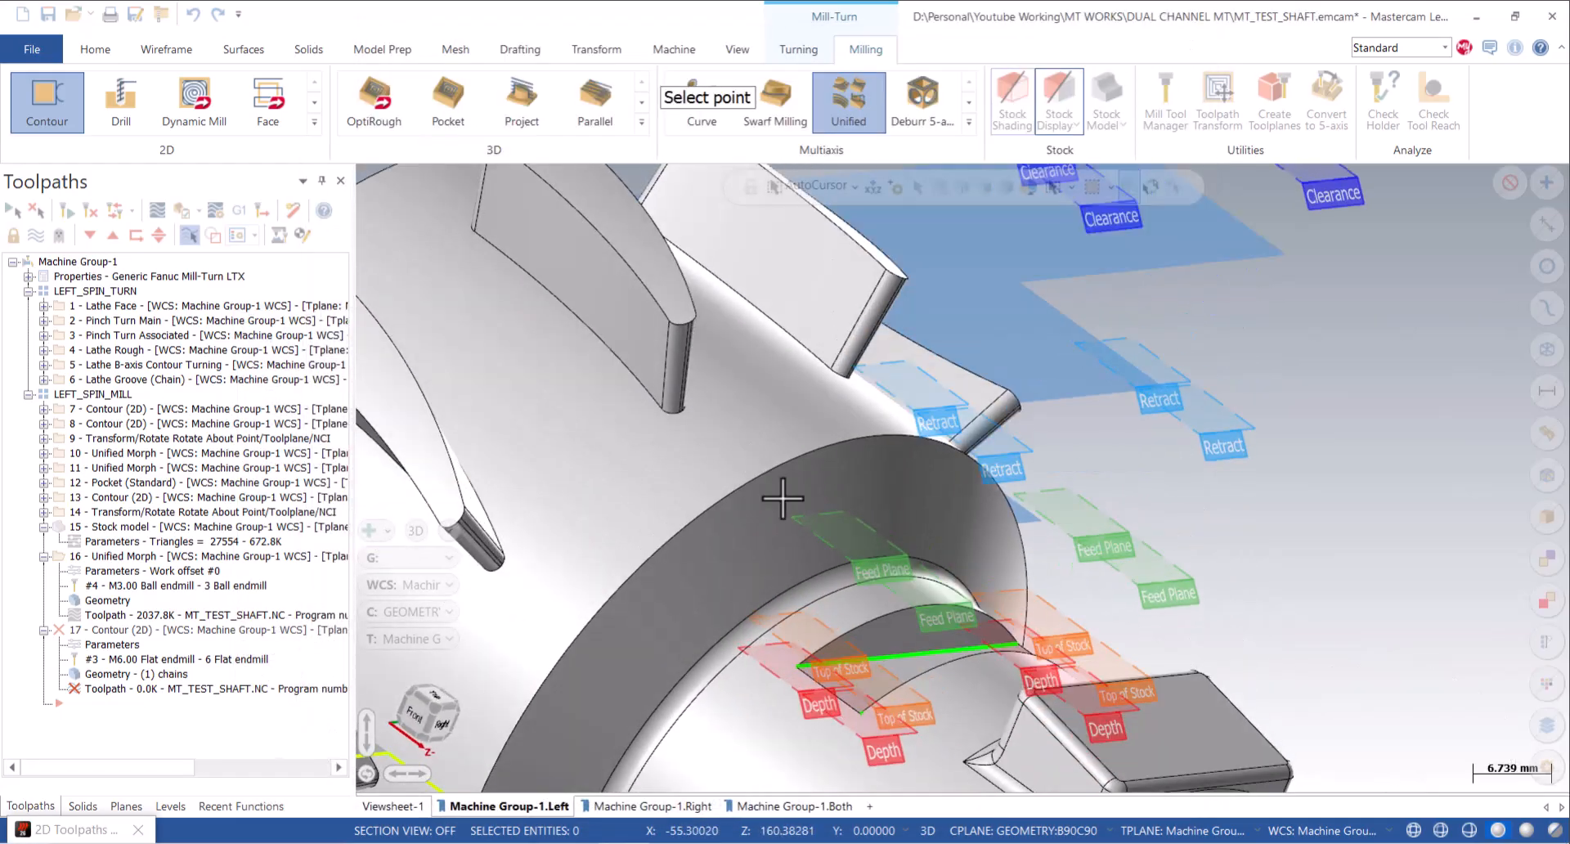
{"action": "left_click", "coordinate": [934, 610]}
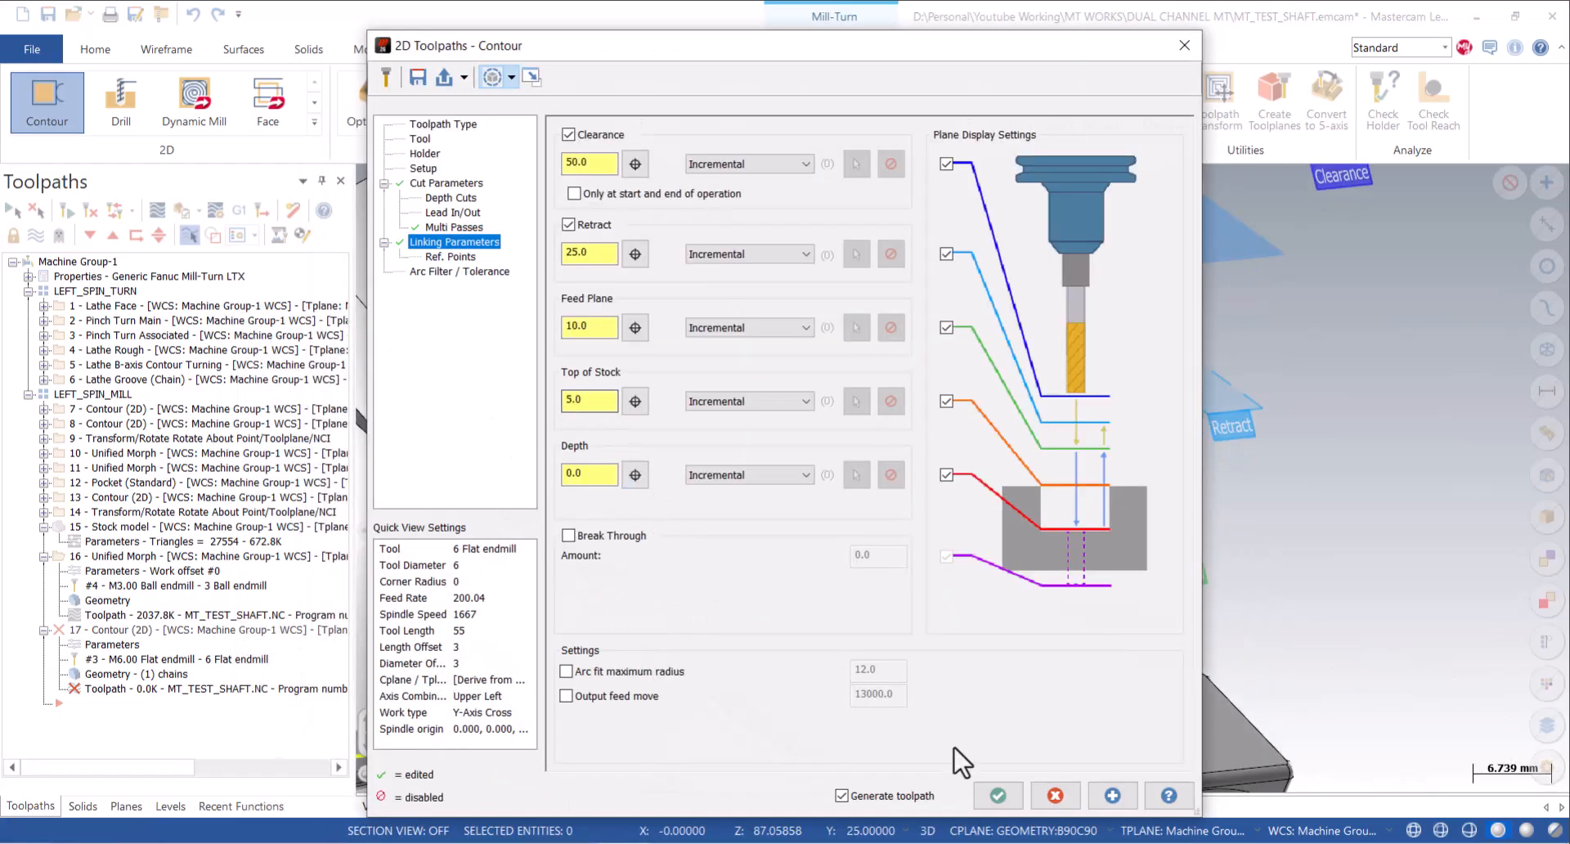
{"action": "left_click", "coordinate": [998, 795]}
{"action": "middle_click_drag", "start_coordinate": [923, 688], "coordinate": [898, 732]}
{"action": "scroll", "coordinate": [904, 691], "scroll_direction": "down", "scroll_amount": 3}
{"action": "scroll", "coordinate": [898, 732], "scroll_direction": "up", "scroll_amount": 2}
{"action": "scroll", "coordinate": [898, 732], "scroll_direction": "up", "scroll_amount": 2}
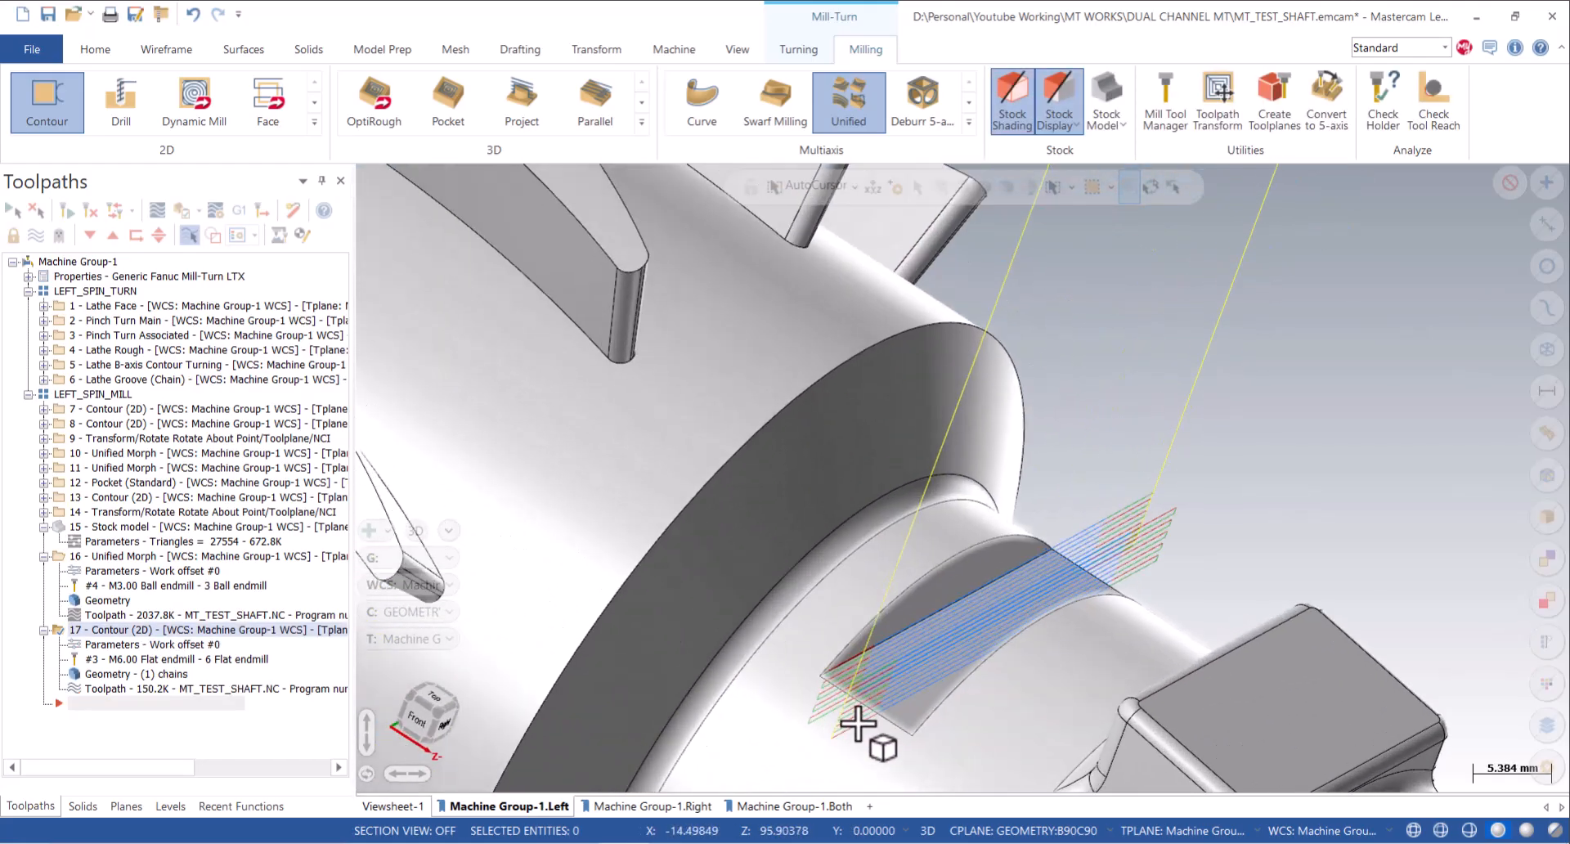
{"action": "mouse_move", "coordinate": [896, 646]}
{"action": "middle_mouse_down"}
{"action": "mouse_move", "coordinate": [1006, 638]}
{"action": "mouse_move", "coordinate": [888, 693]}
{"action": "middle_mouse_up"}
{"action": "scroll", "coordinate": [915, 690], "scroll_direction": "down", "scroll_amount": 2}
Turn off Keep tool down in the depth cuts of contour operation 17 and regenerate the toolpath.
{"action": "left_click", "coordinate": [156, 646]}
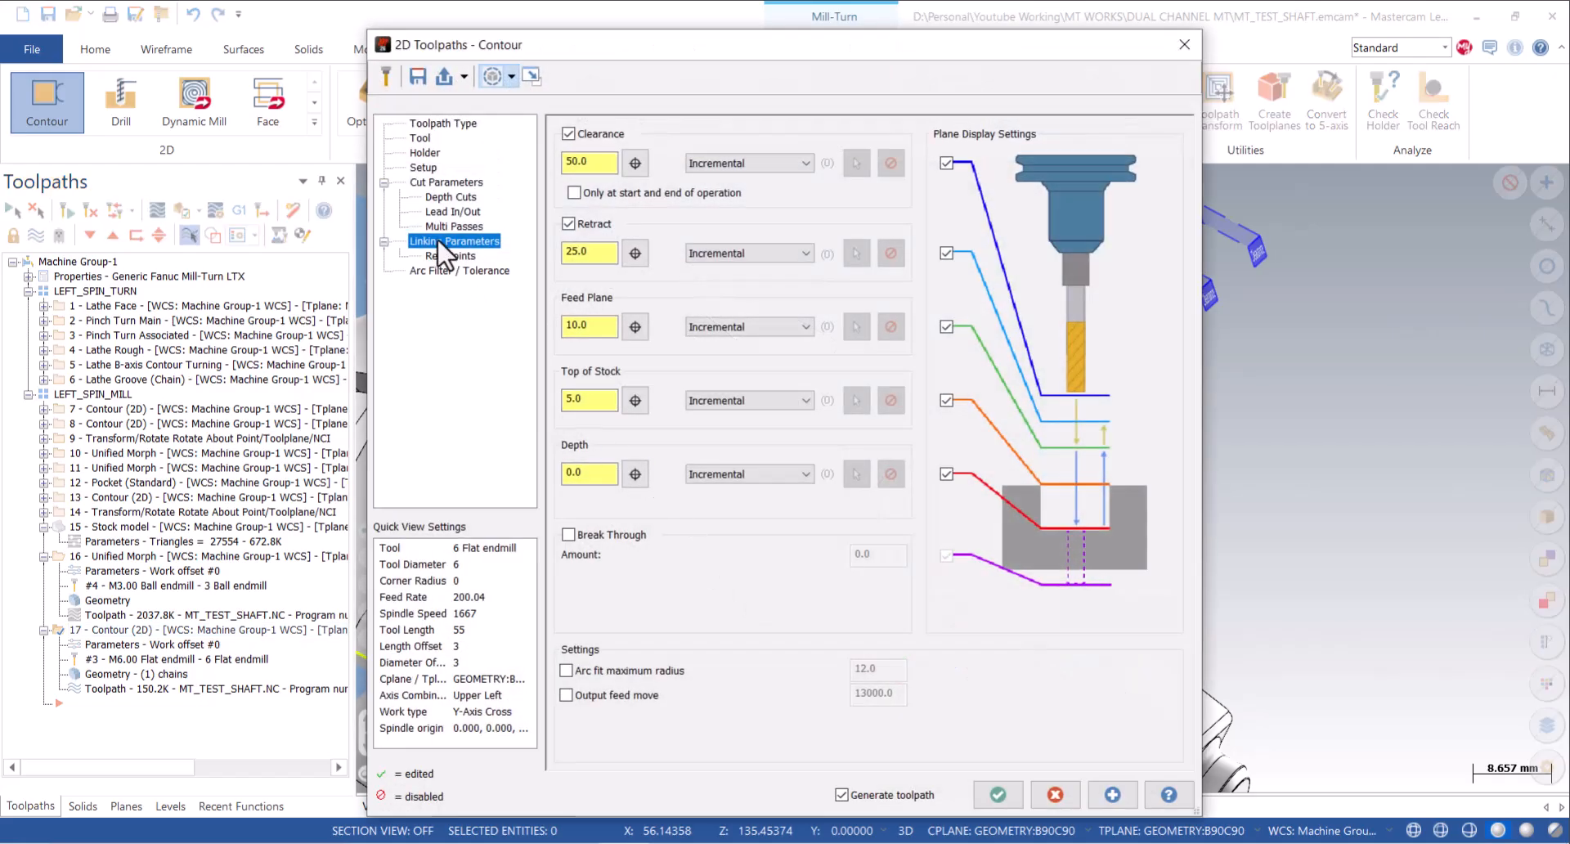
{"action": "left_click", "coordinate": [450, 227]}
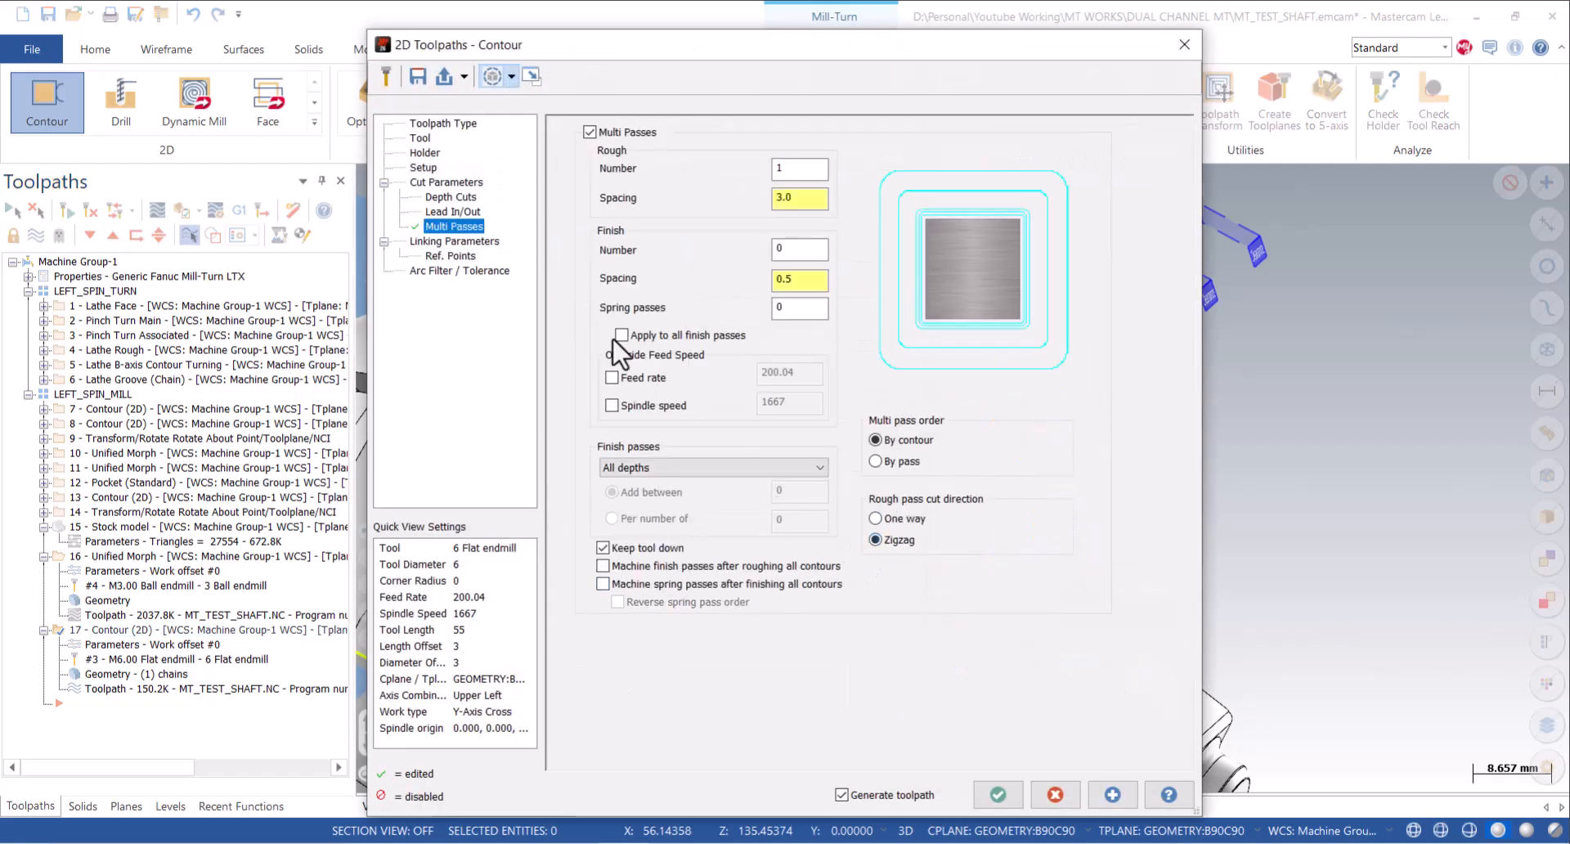
{"action": "left_click", "coordinate": [459, 199]}
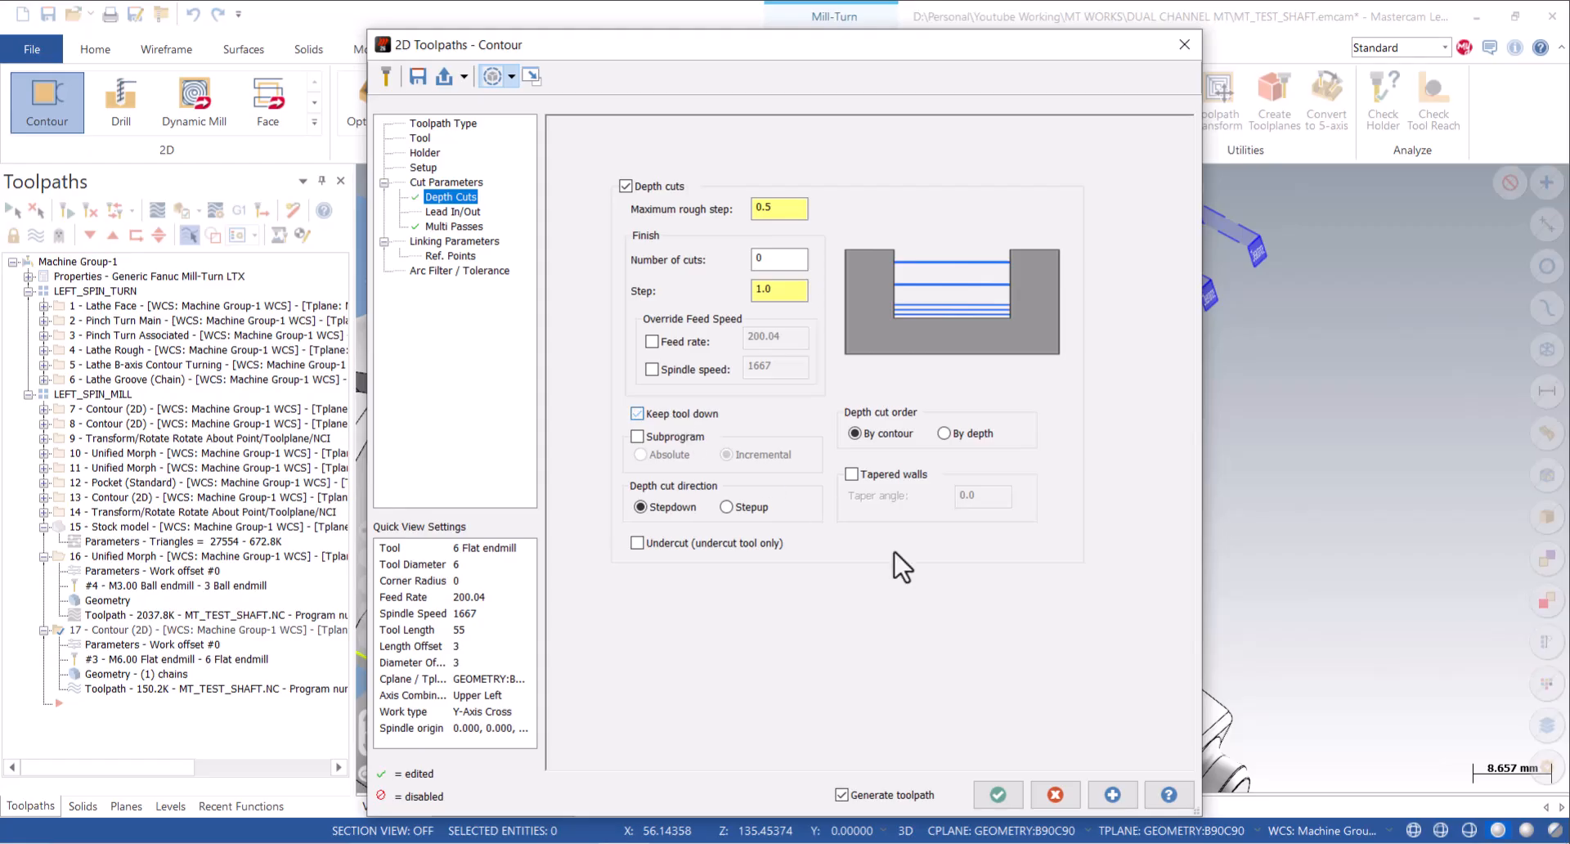
{"action": "left_click", "coordinate": [994, 800]}
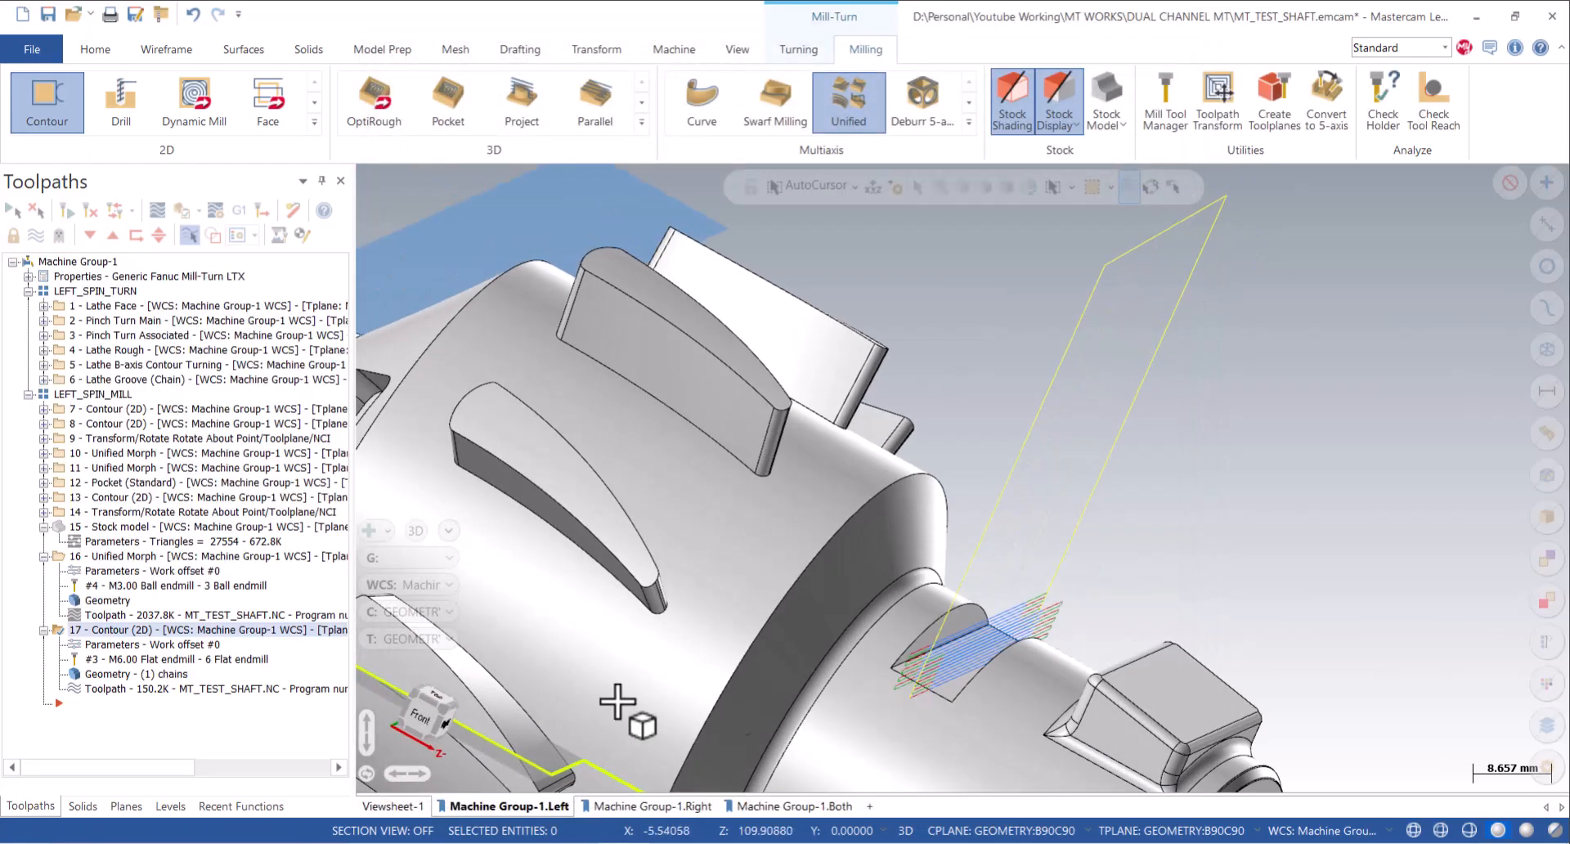
Set the multi pass order of operation 17 to By pass, turn off its Keep tool down, and regenerate.
{"action": "left_click", "coordinate": [167, 643]}
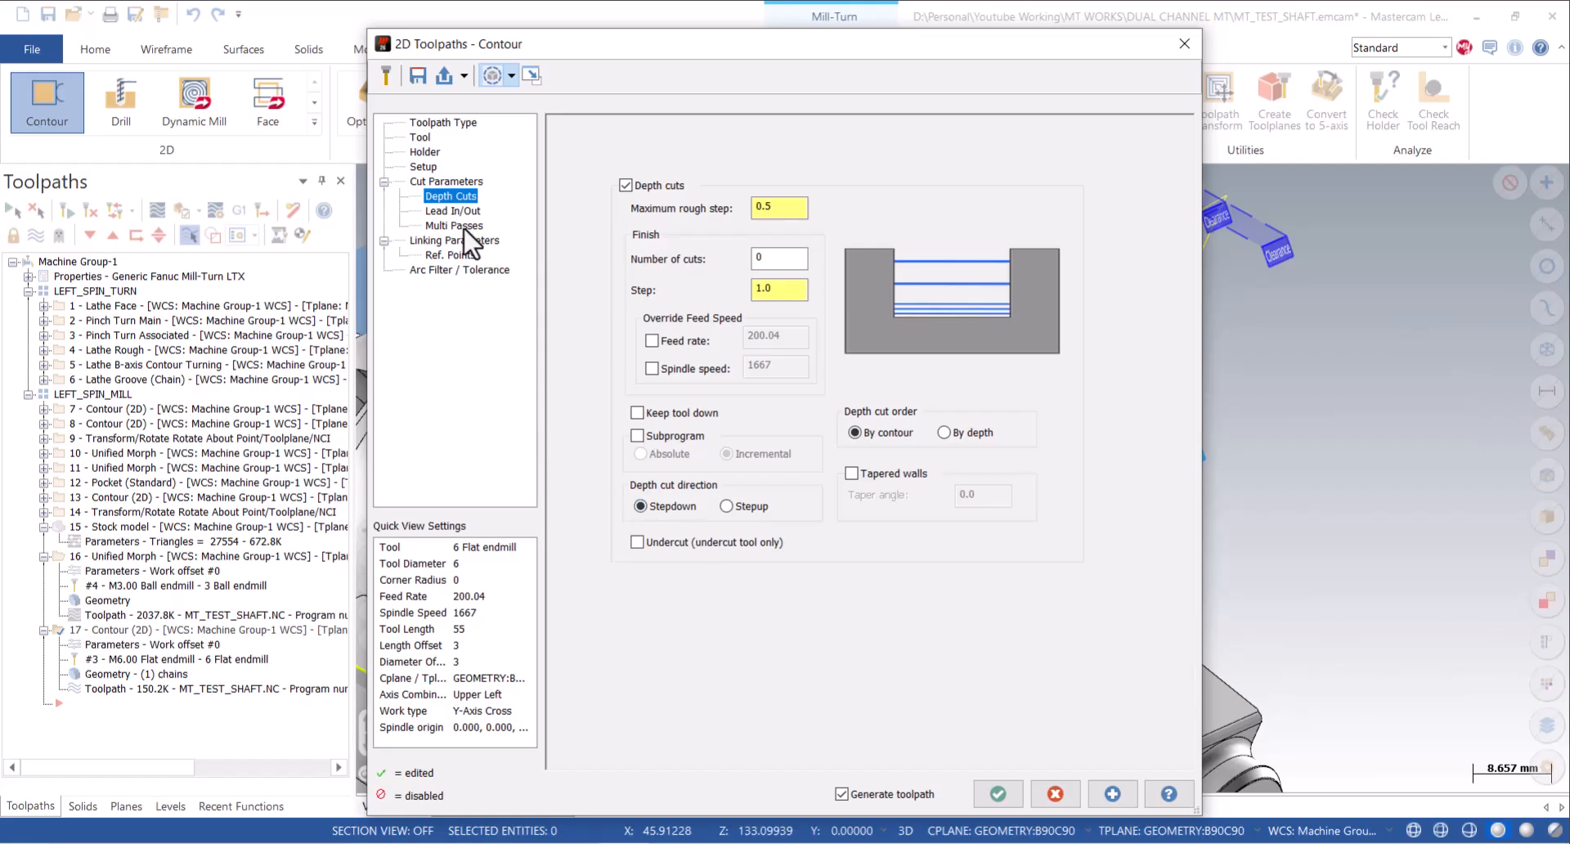
{"action": "left_click", "coordinate": [458, 227]}
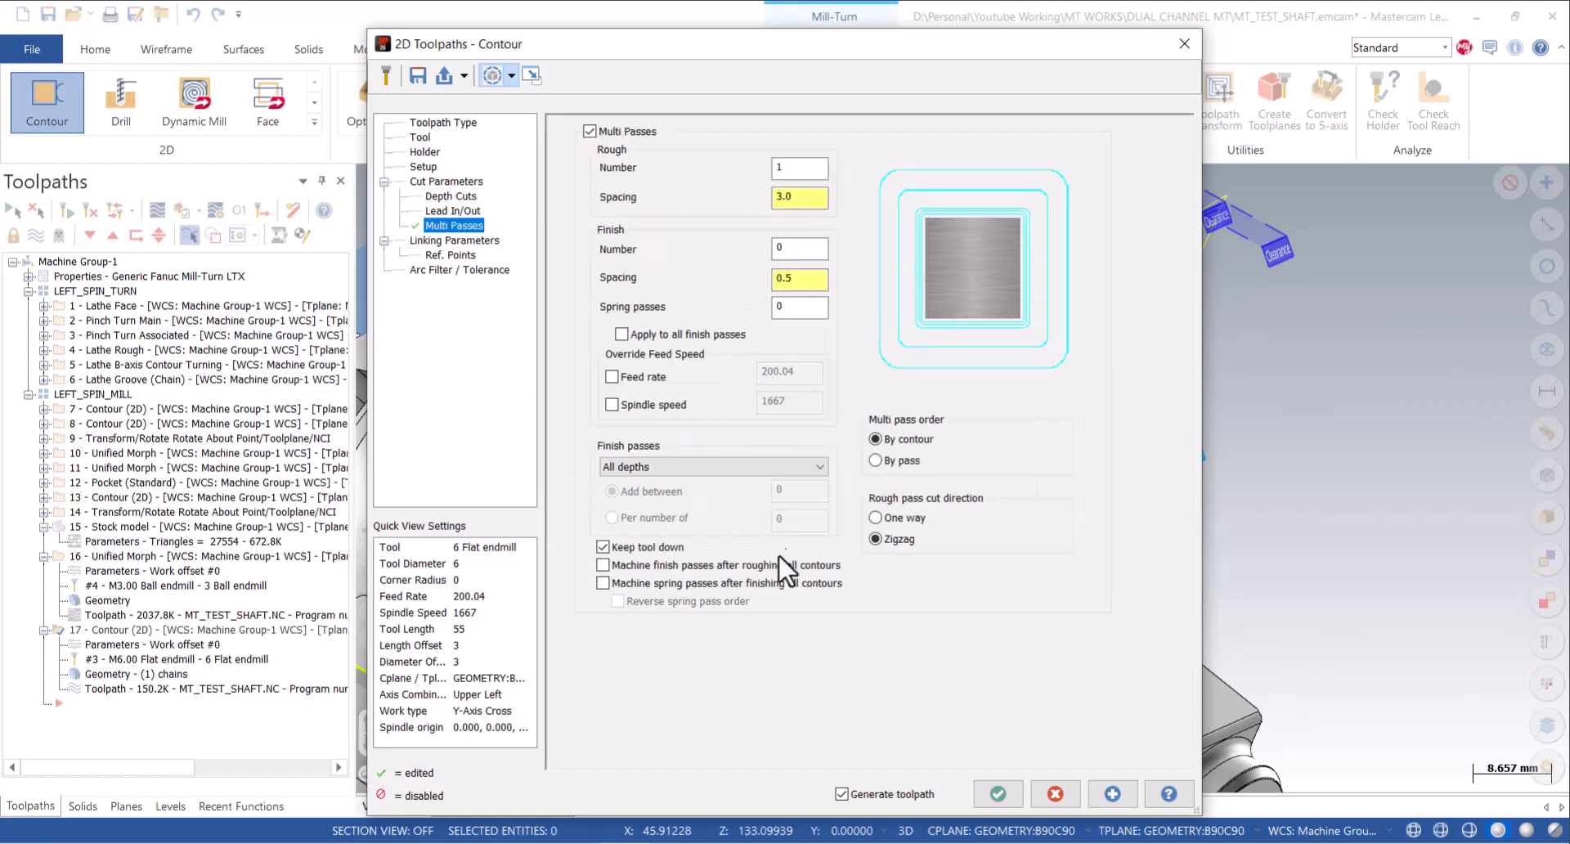
{"action": "left_click", "coordinate": [996, 790]}
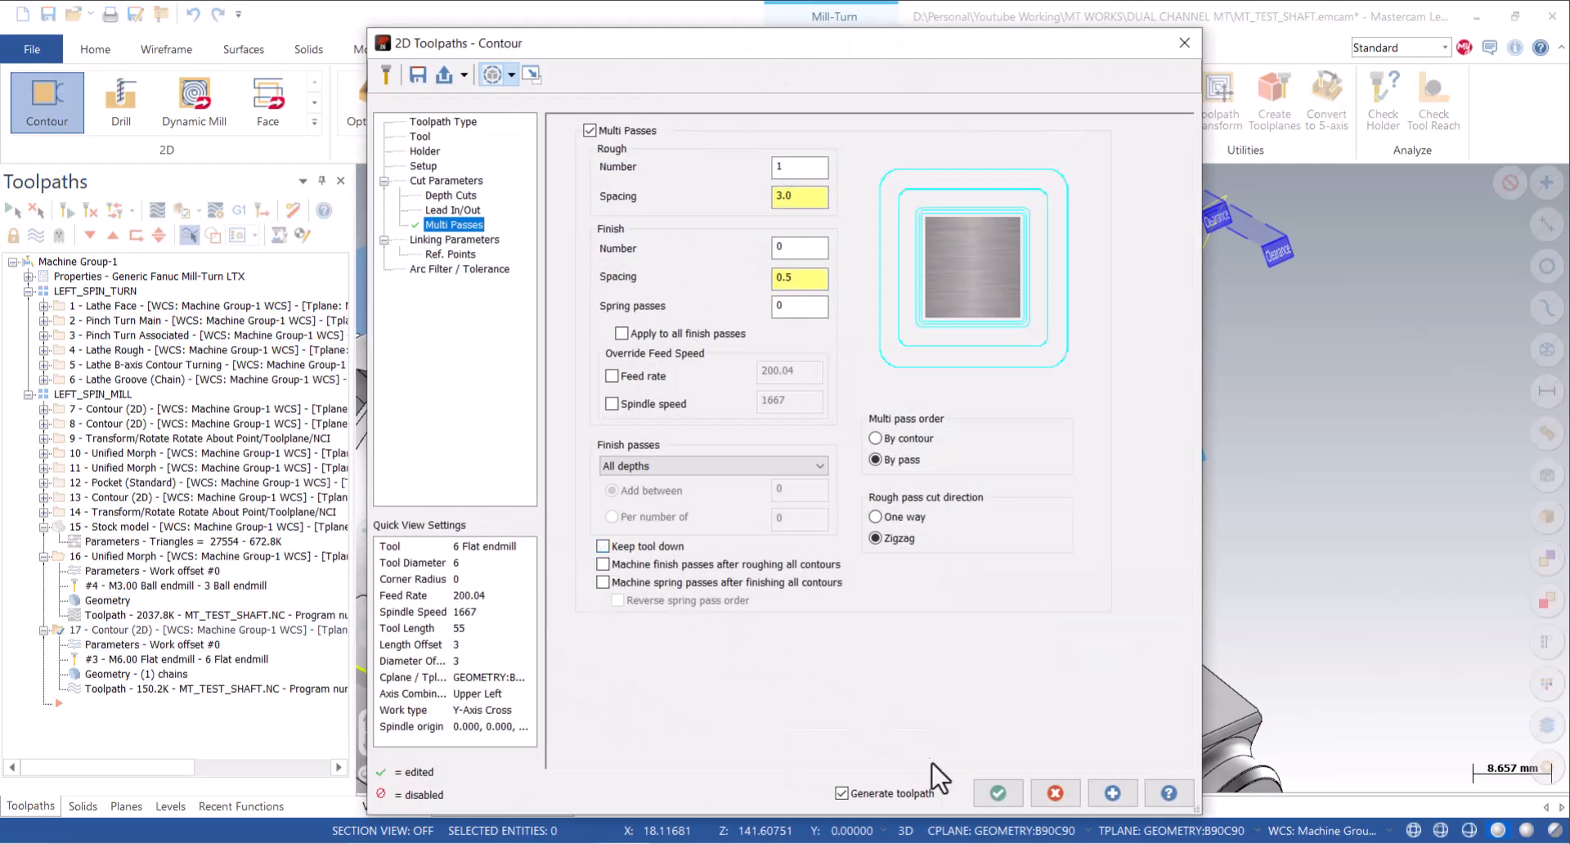
{"action": "left_click", "coordinate": [981, 787]}
Turn on Keep tool down for the depth cuts and apply it with the dialog moved clear of the toolpath.
{"action": "left_click", "coordinate": [450, 196]}
{"action": "left_click_drag", "start_coordinate": [883, 41], "coordinate": [484, 47]}
{"action": "left_click", "coordinate": [713, 800]}
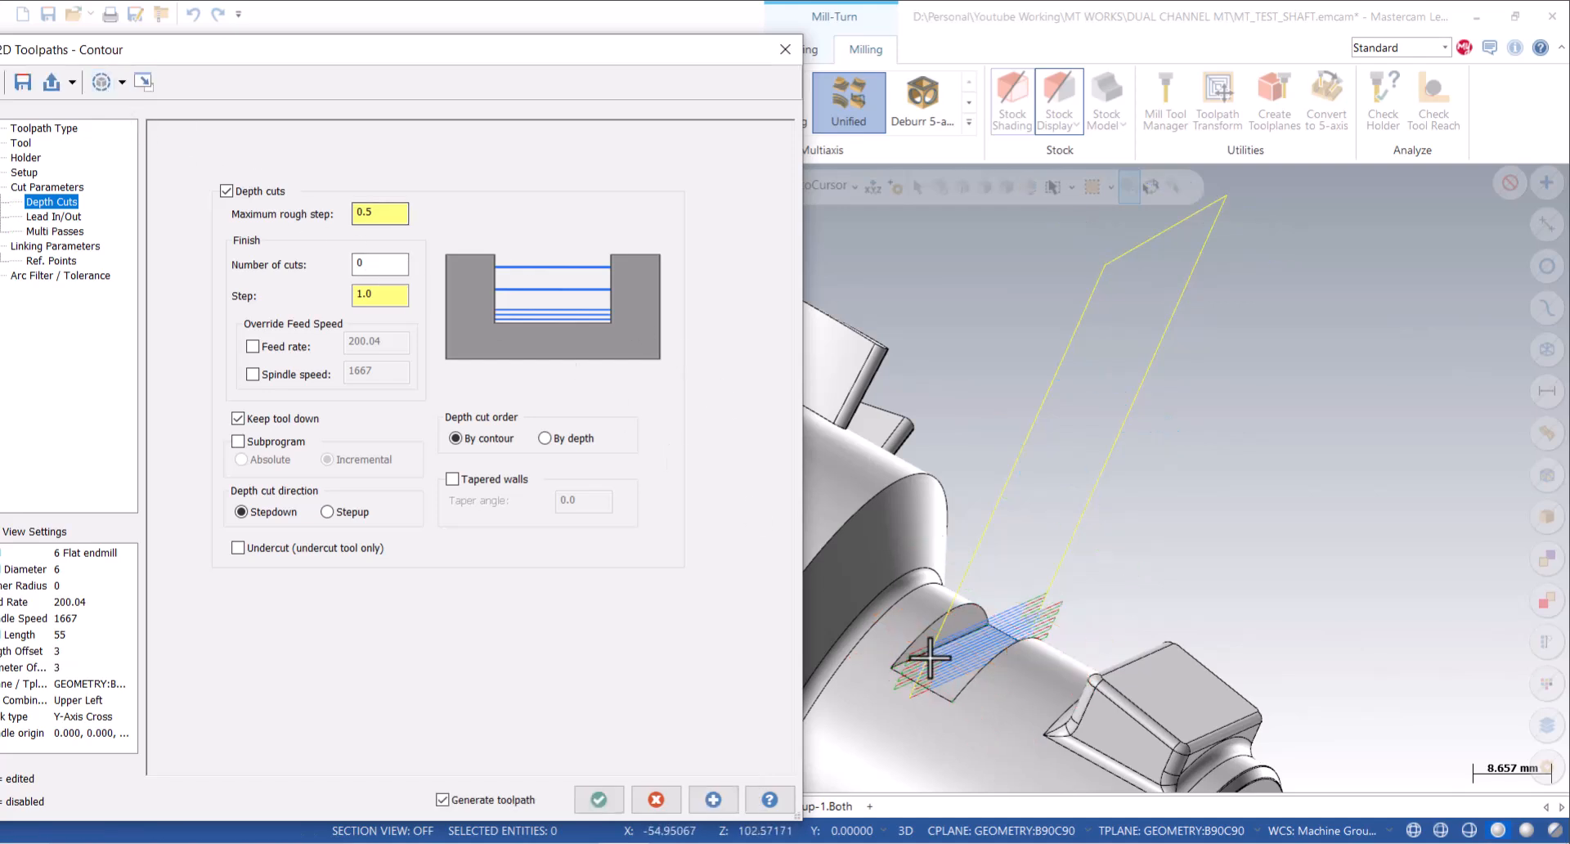
Try the By depth cut order on the contour toolpath, then restore By contour and regenerate.
{"action": "scroll", "coordinate": [904, 753], "scroll_direction": "up", "scroll_amount": 3}
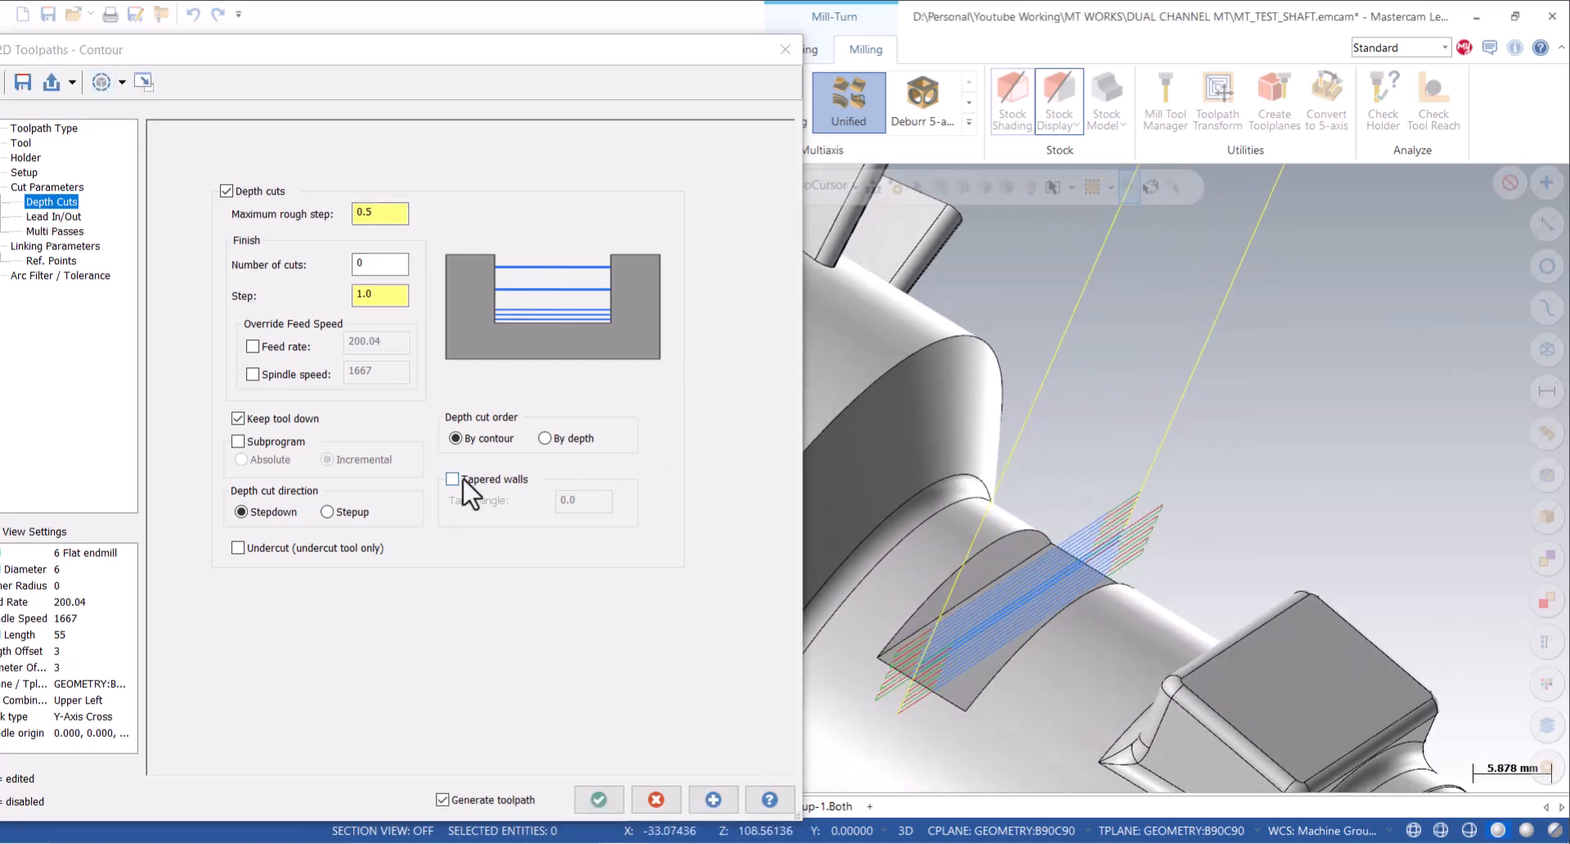
{"action": "left_click", "coordinate": [545, 438]}
{"action": "left_click", "coordinate": [713, 801]}
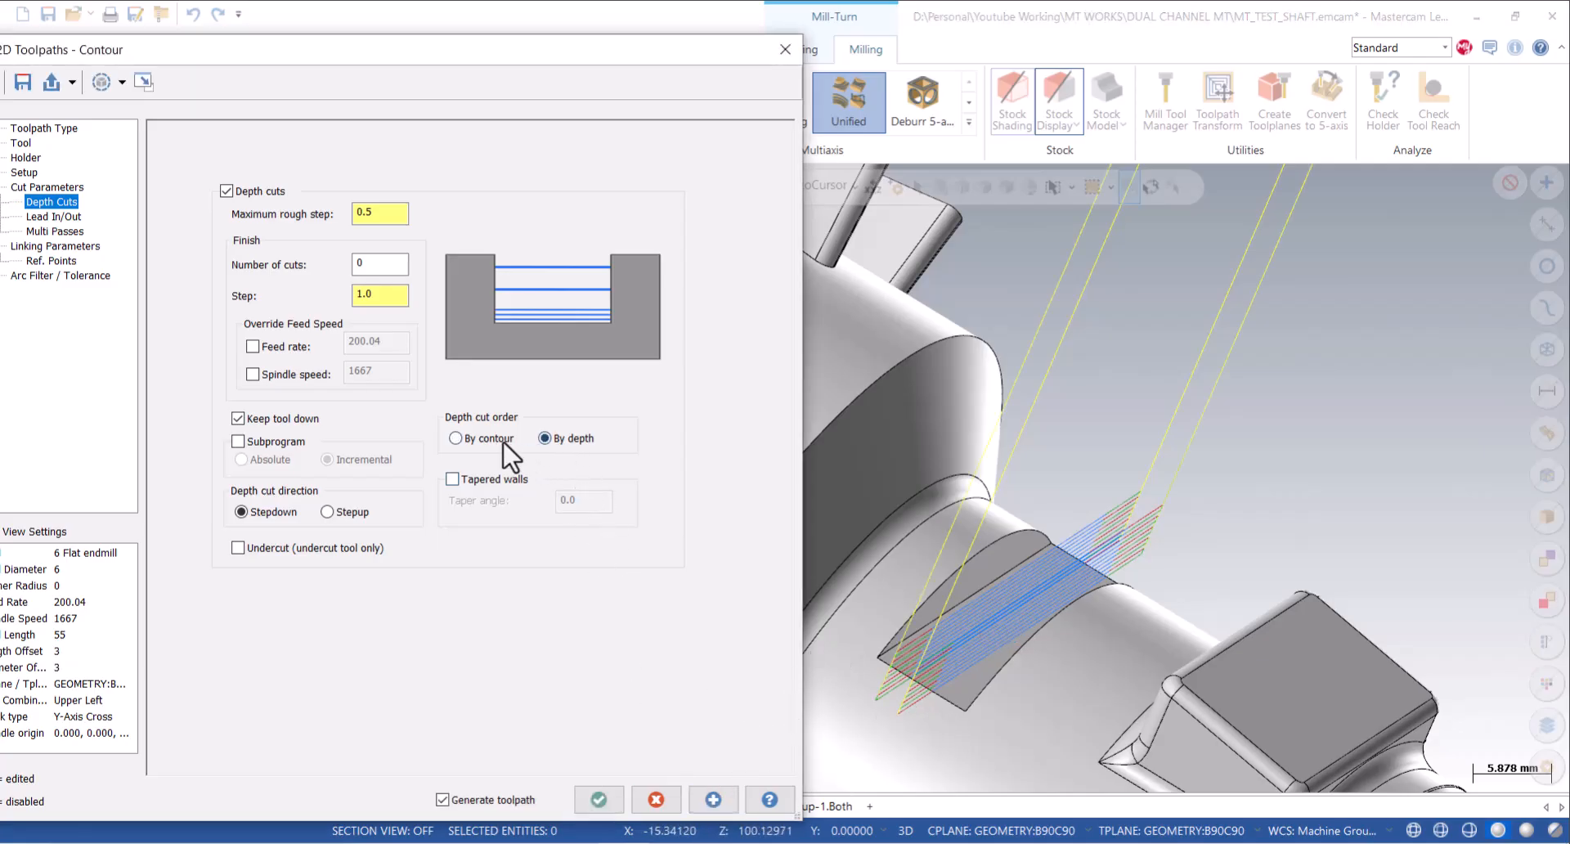
{"action": "left_click", "coordinate": [713, 803]}
Turn on Keep tool down in the multi passes, set the rough pass cut direction to One way, and apply.
{"action": "left_click", "coordinate": [54, 231]}
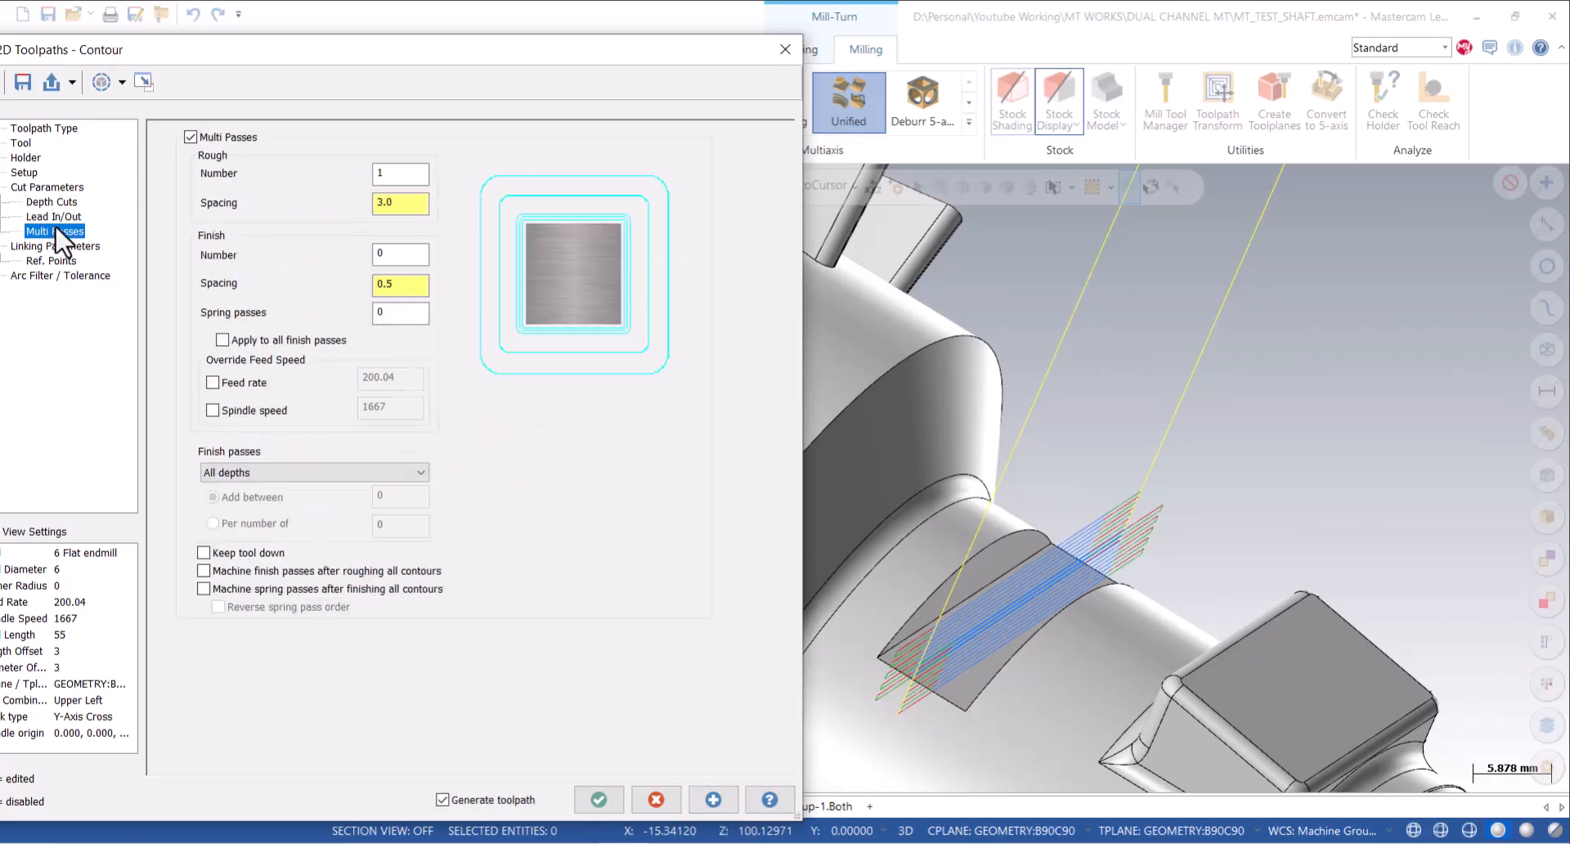
{"action": "left_click", "coordinate": [713, 802]}
{"action": "left_click", "coordinate": [698, 802]}
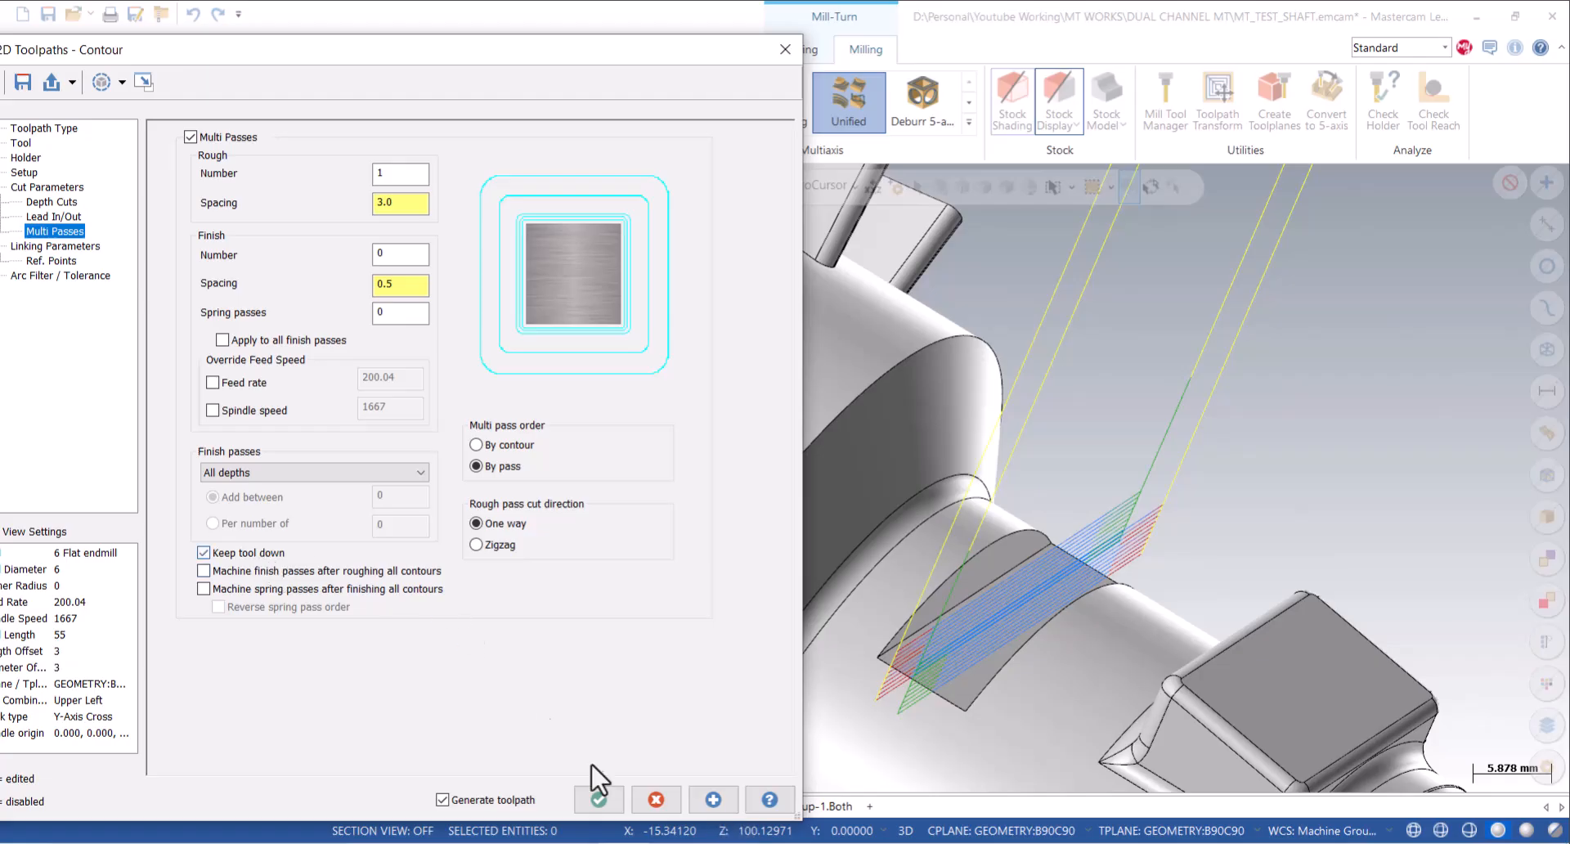
Set the multi pass order to By contour and the rough pass cut direction to Zigzag, then accept and regenerate the contour toolpath.
{"action": "left_click", "coordinate": [700, 798]}
{"action": "left_click", "coordinate": [490, 448]}
{"action": "left_click", "coordinate": [708, 802]}
{"action": "left_click", "coordinate": [613, 802]}
{"action": "middle_click_drag", "start_coordinate": [827, 707], "coordinate": [1020, 540]}
{"action": "scroll", "coordinate": [998, 543], "scroll_direction": "down", "scroll_amount": 3}
{"action": "scroll", "coordinate": [971, 548], "scroll_direction": "up", "scroll_amount": 1}
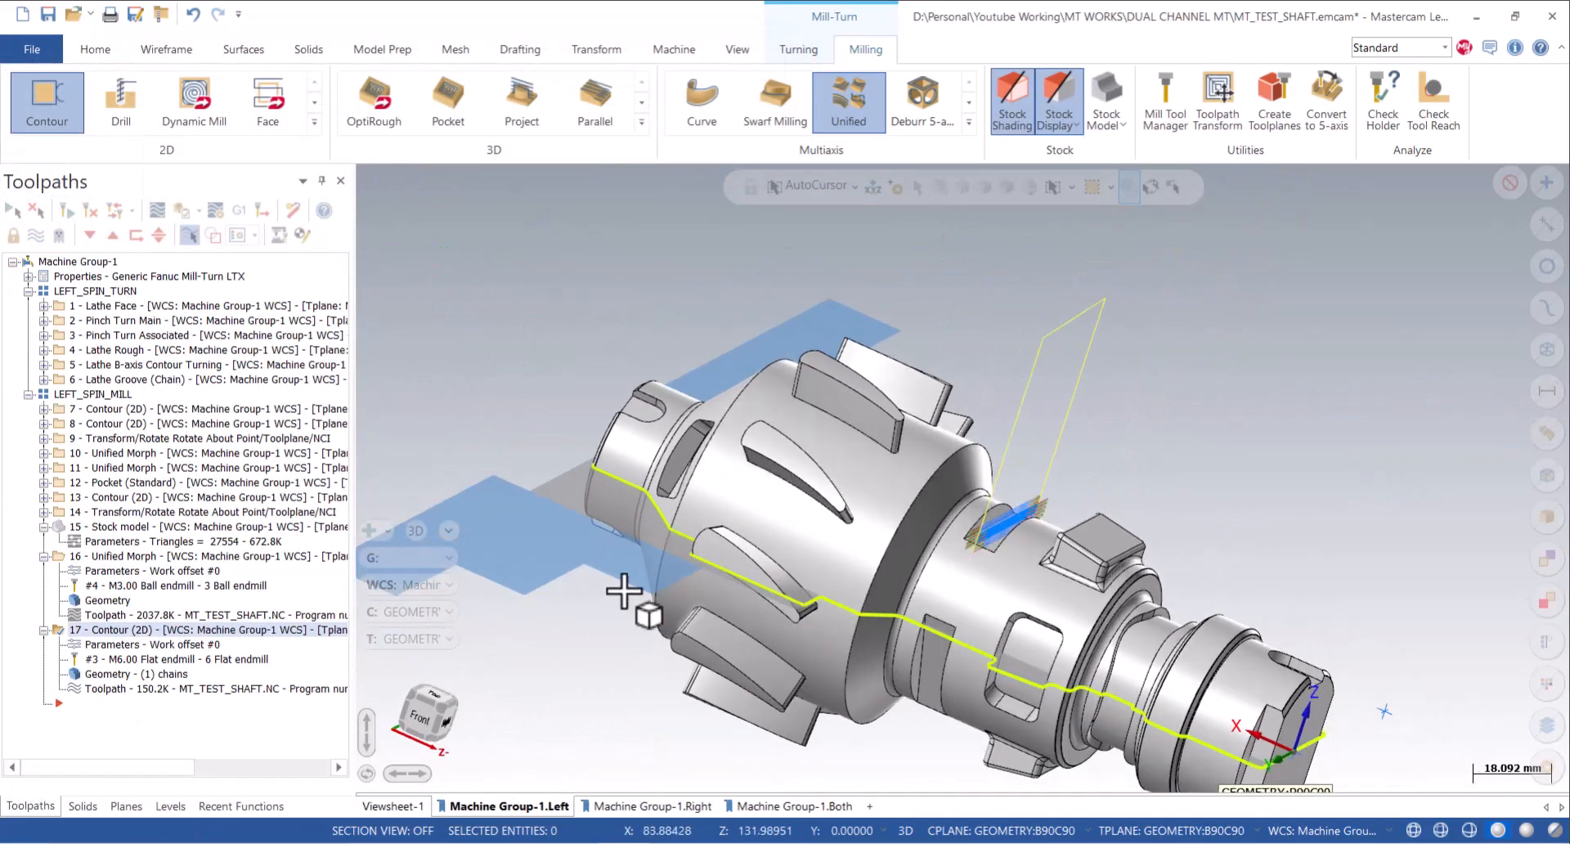
Set the feed plane to 5 in operation 17's linking parameters, adjust the retract height, and regenerate the toolpath.
{"action": "left_click", "coordinate": [115, 644]}
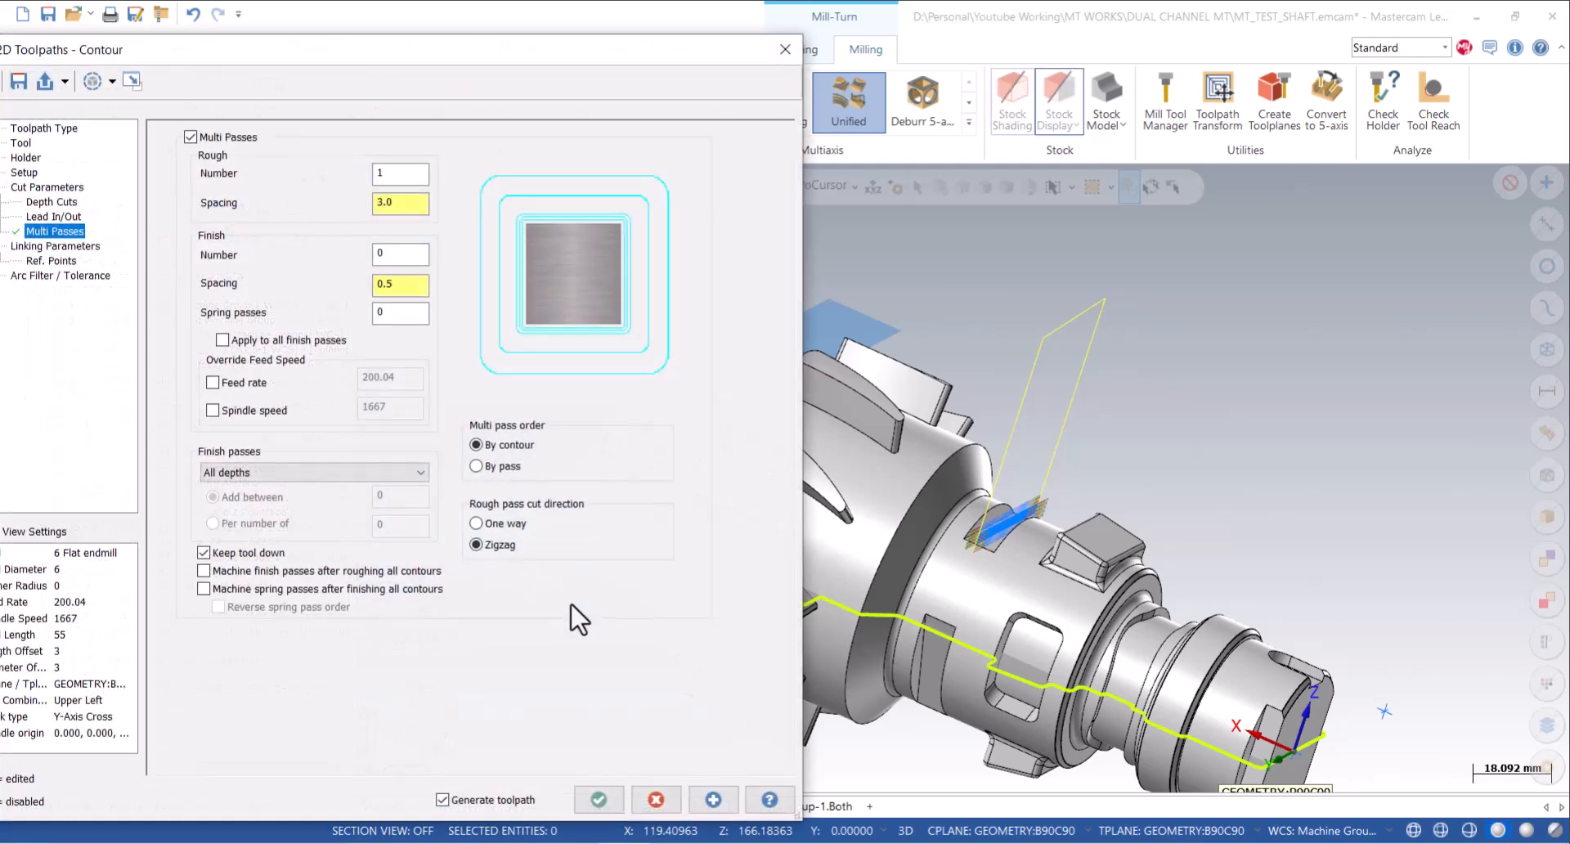
{"action": "left_click_drag", "start_coordinate": [252, 54], "coordinate": [532, 55]}
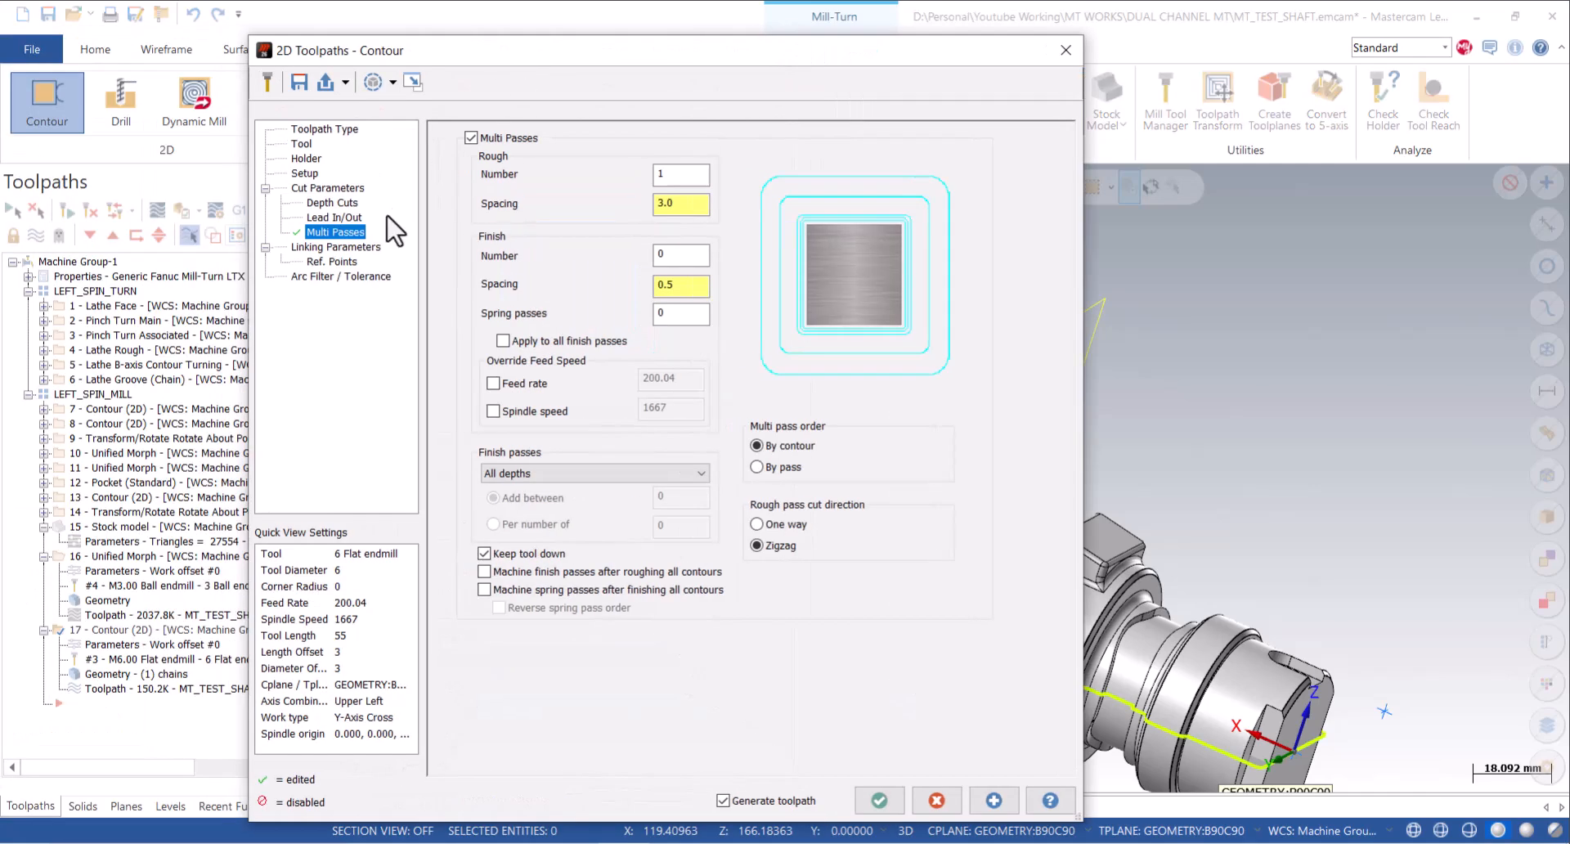
{"action": "left_click", "coordinate": [334, 247]}
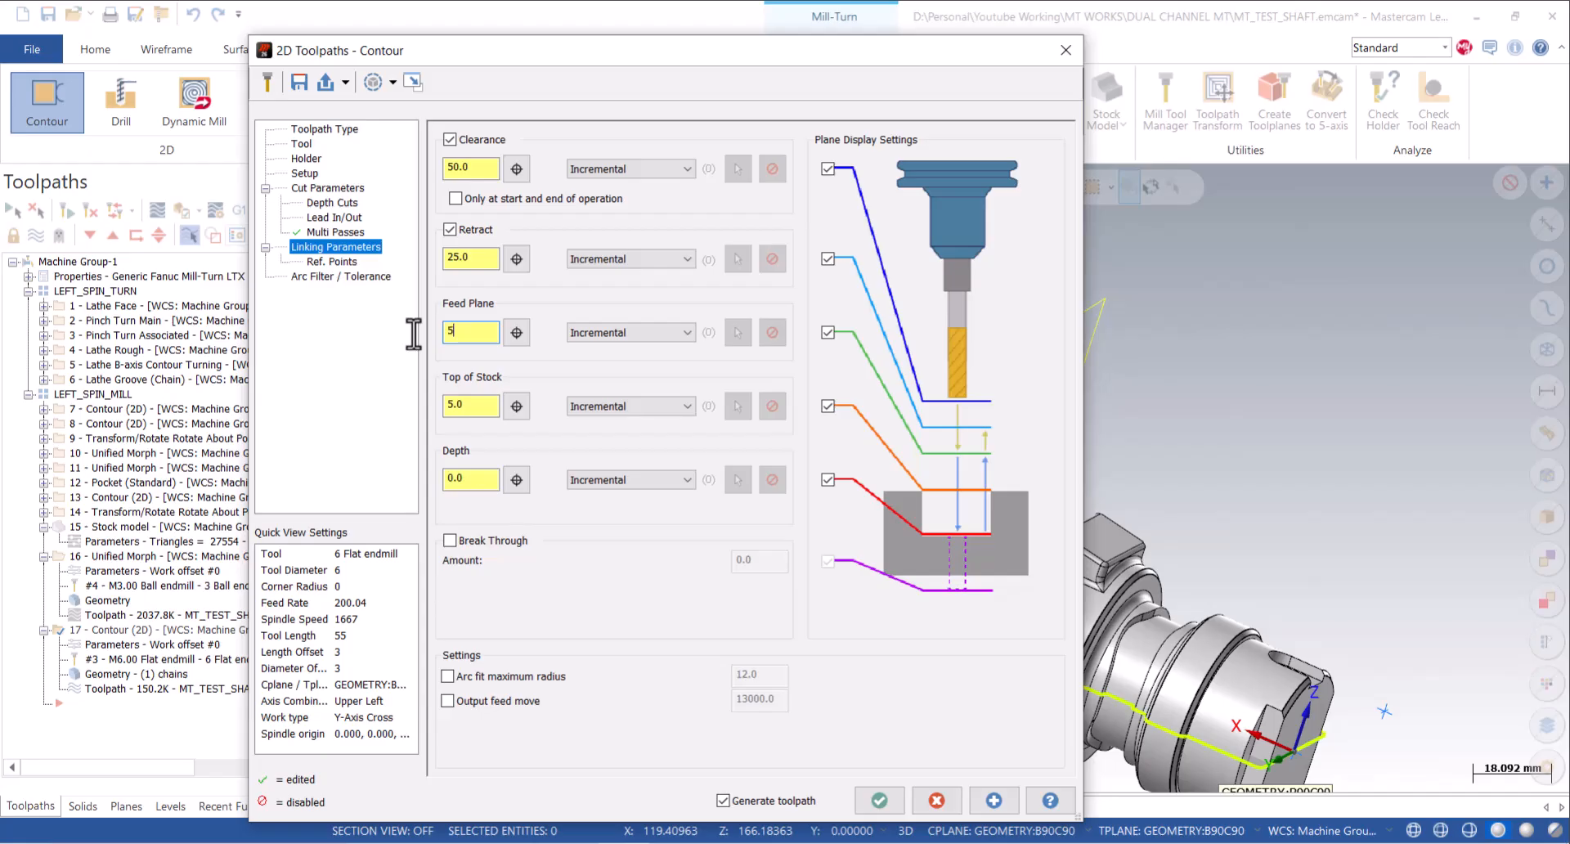
{"action": "left_click", "coordinate": [458, 258]}
{"action": "left_click", "coordinate": [880, 800]}
{"action": "scroll", "coordinate": [974, 511], "scroll_direction": "up", "scroll_amount": 4}
{"action": "middle_click_drag", "start_coordinate": [973, 511], "coordinate": [894, 541]}
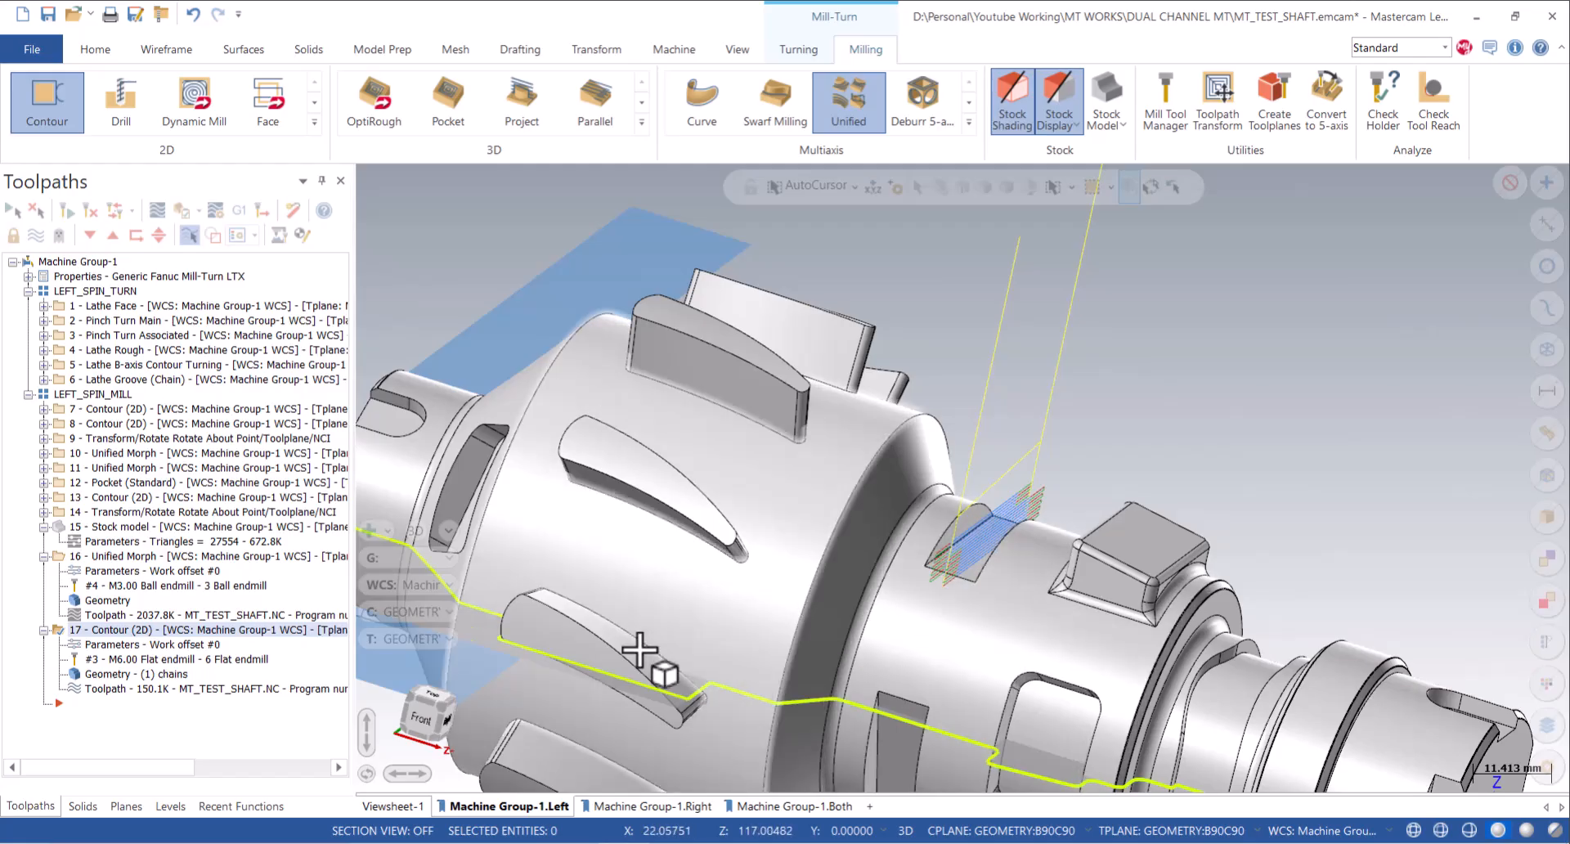
{"action": "scroll", "coordinate": [1006, 561], "scroll_direction": "down", "scroll_amount": 5}
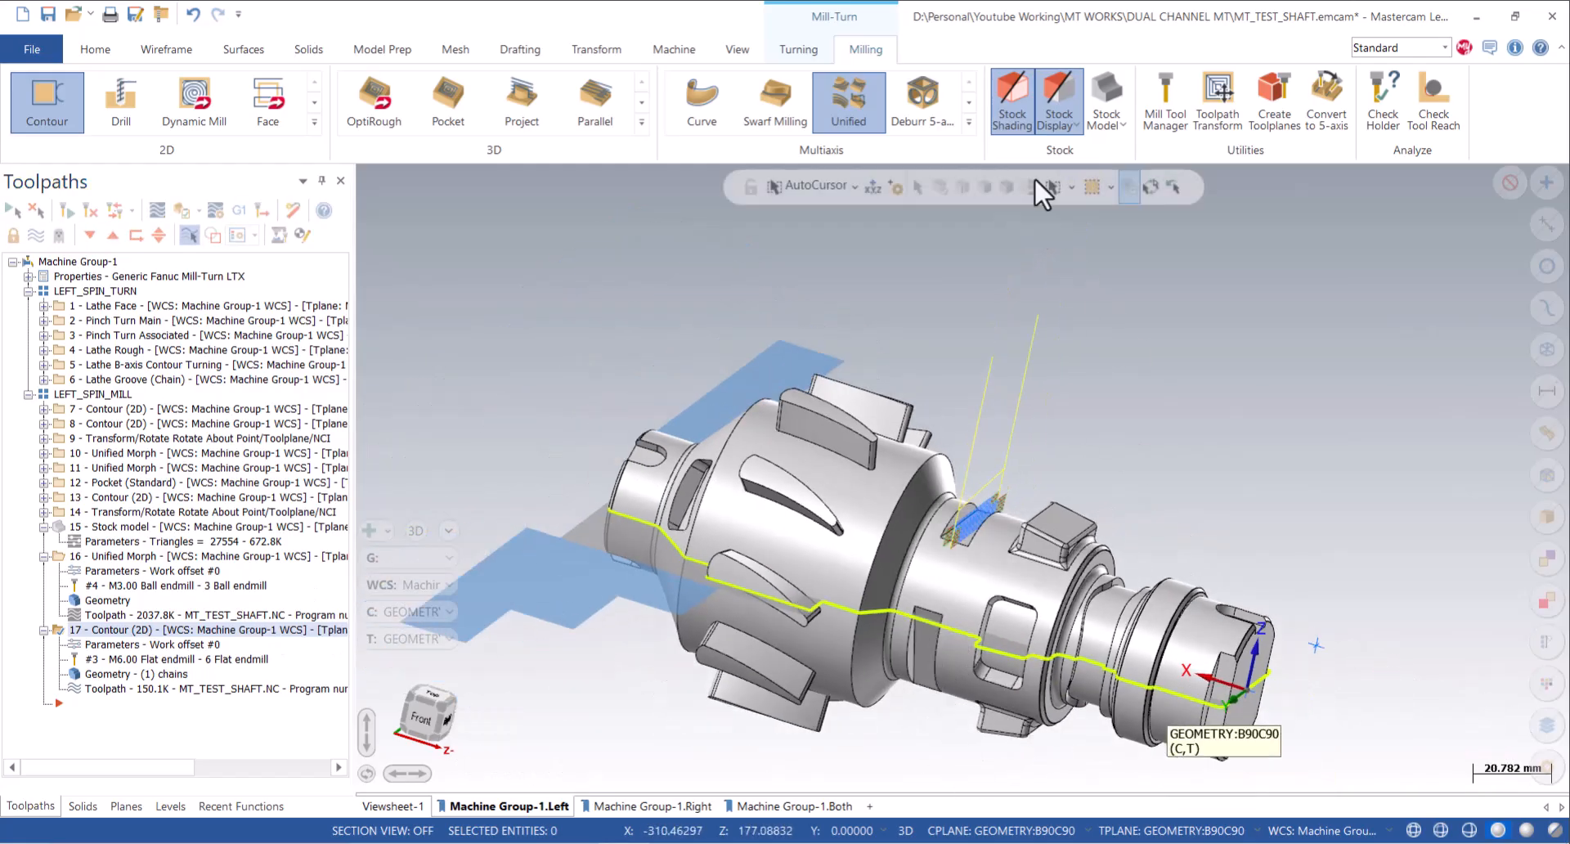
Create a toolpath transform of contour operation 17 using Y-Axis Cross, Upper Left and Rotary Rotate with 2 instances.
{"action": "left_click", "coordinate": [1218, 102]}
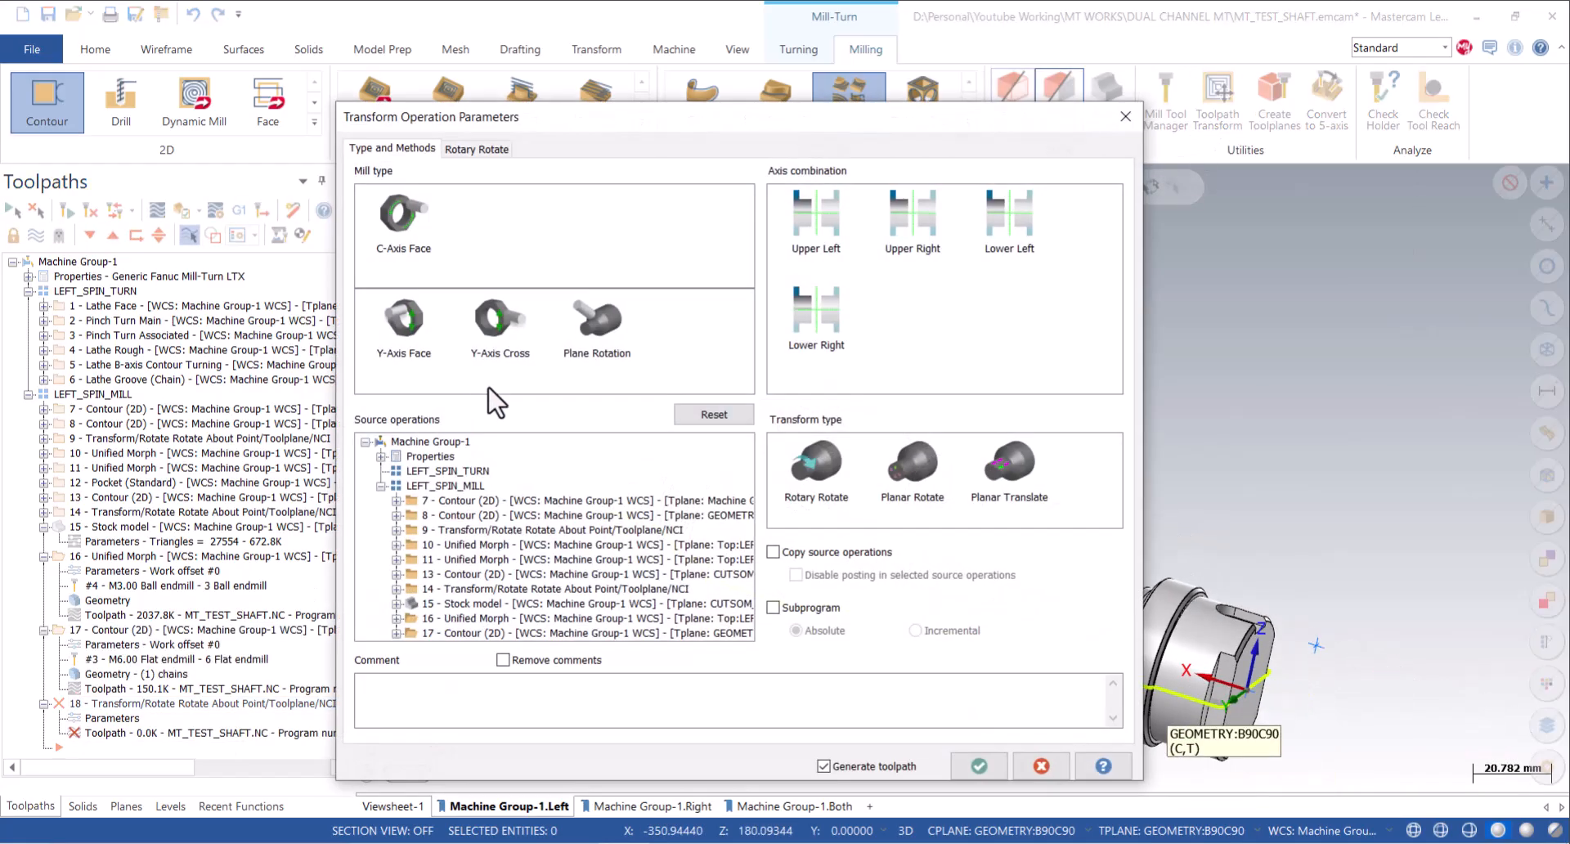
{"action": "left_click", "coordinate": [511, 353]}
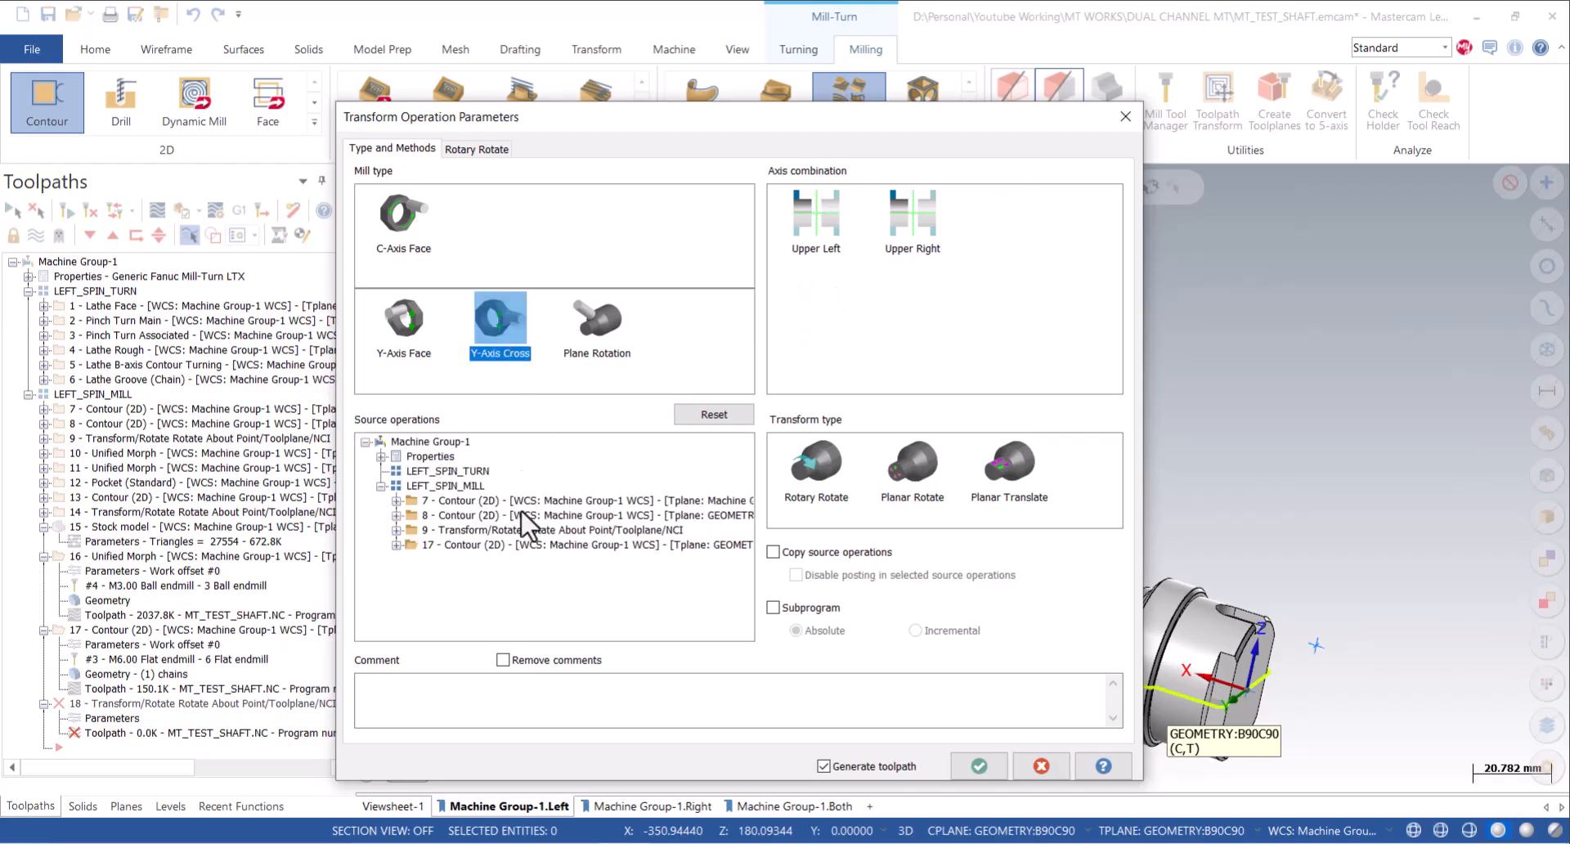
{"action": "left_click", "coordinate": [468, 546]}
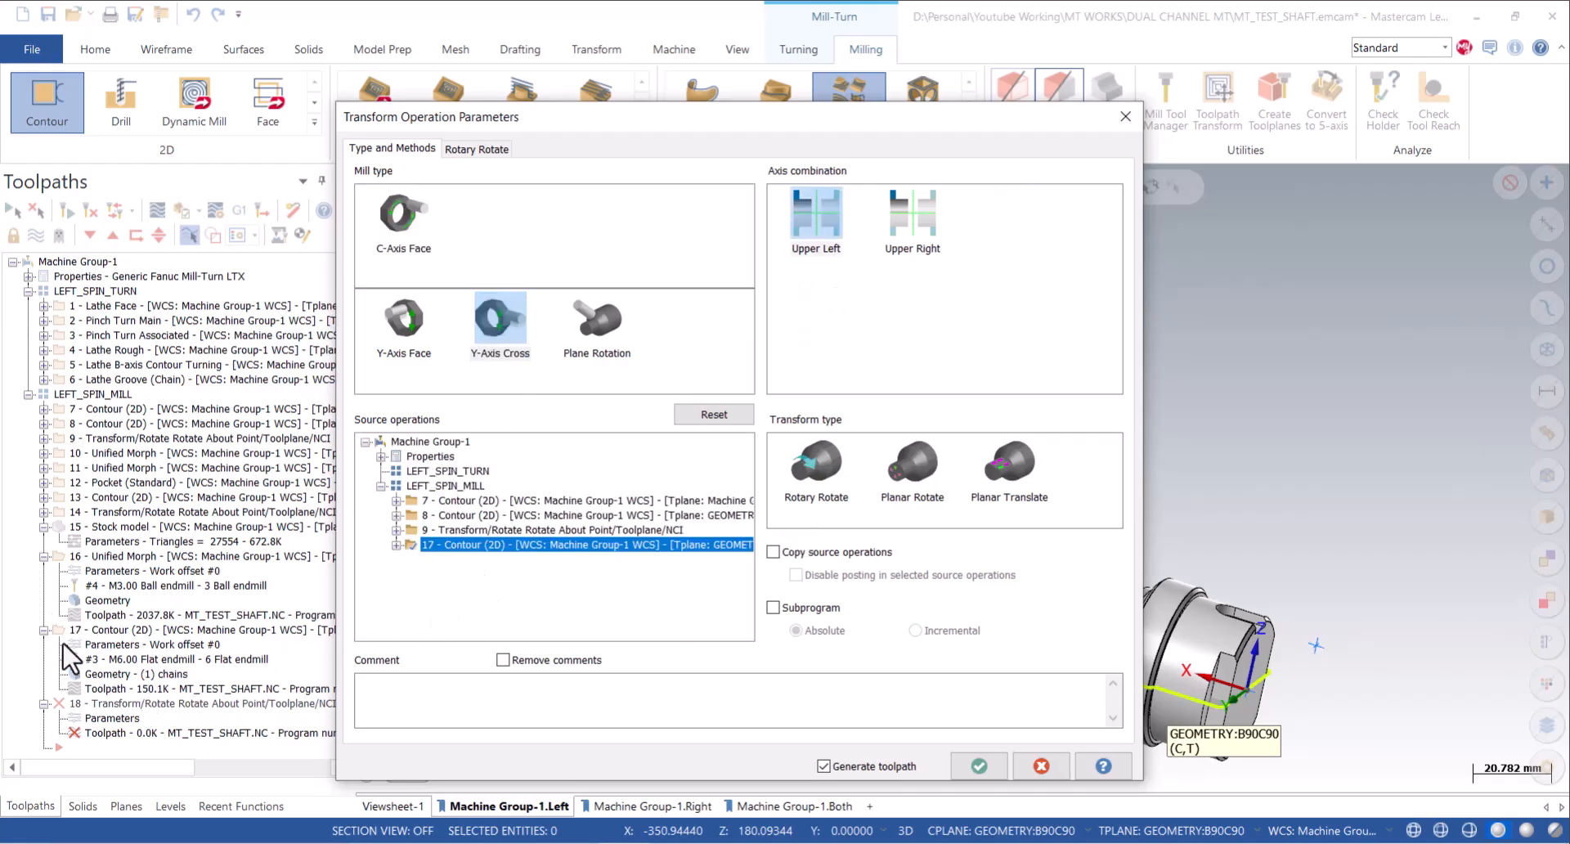
{"action": "left_click", "coordinate": [816, 491]}
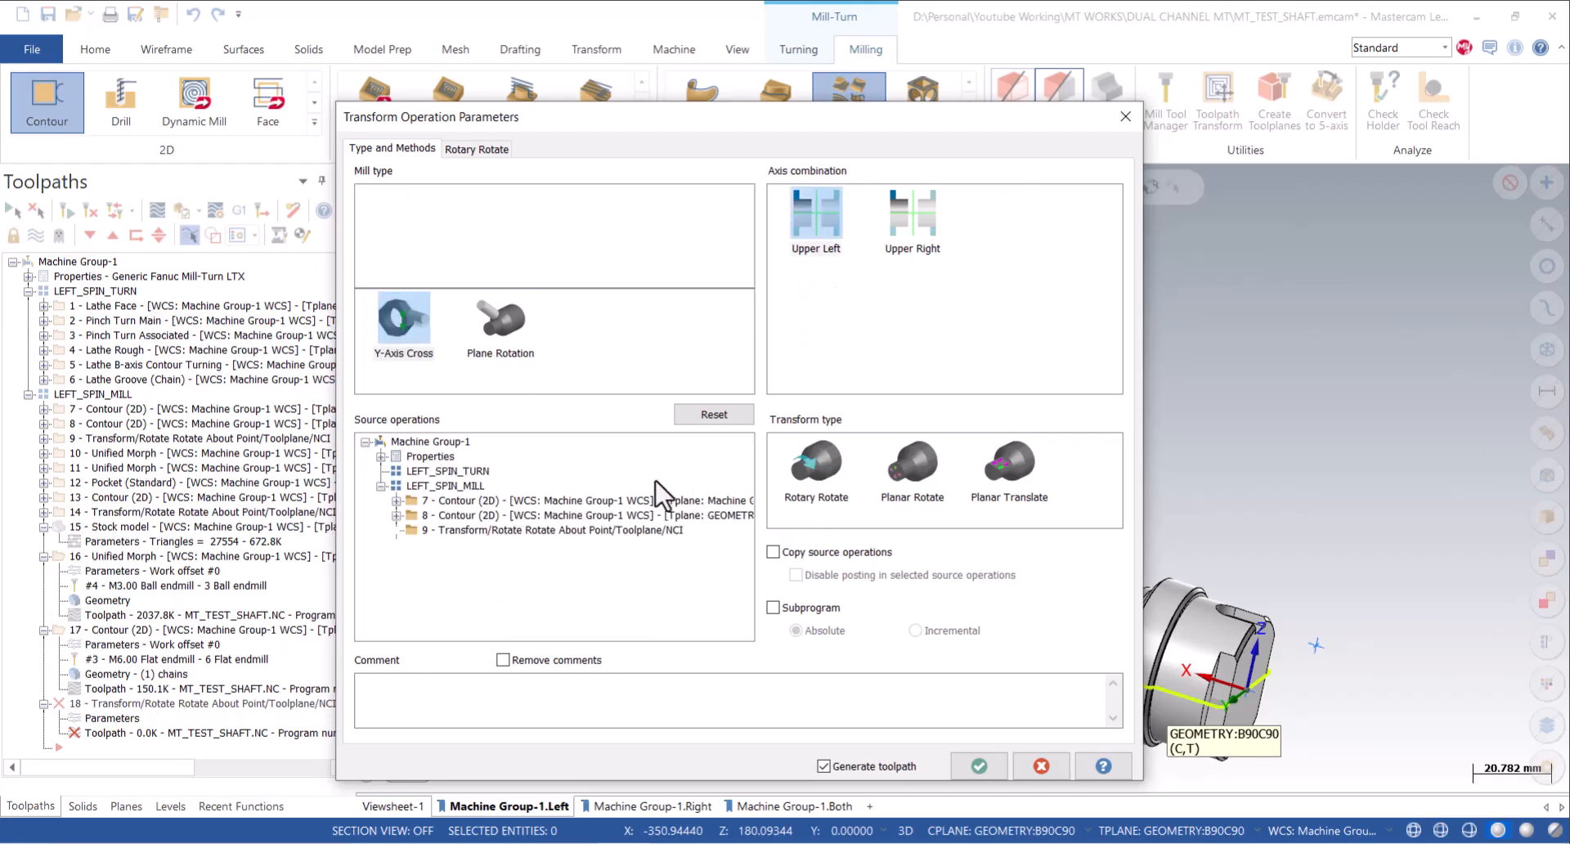
{"action": "left_click", "coordinate": [477, 149]}
{"action": "double_click", "coordinate": [440, 219]}
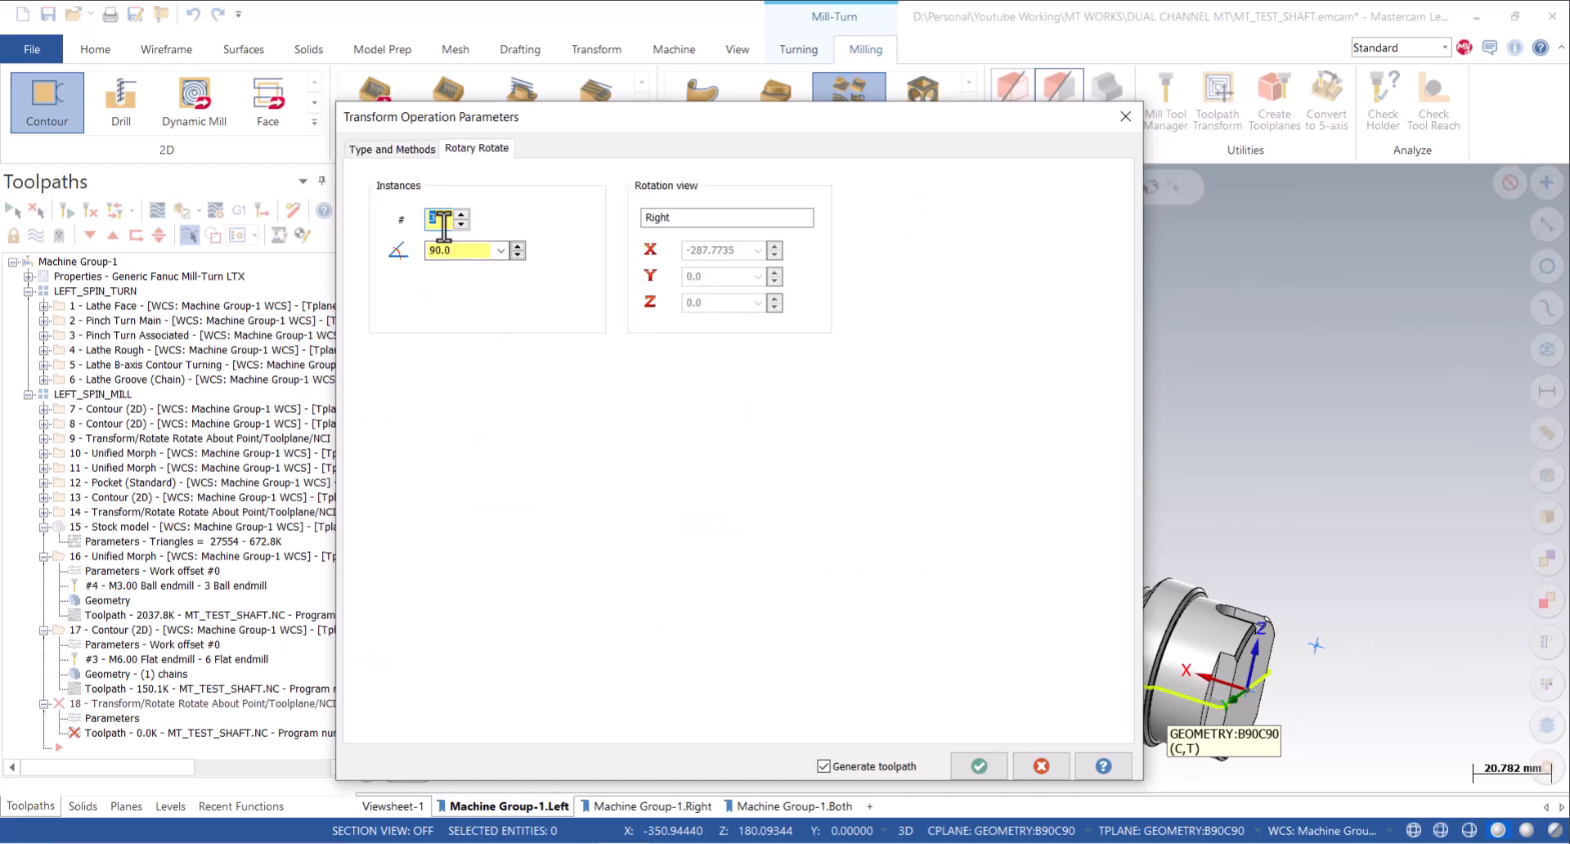
{"action": "type", "text": "2"}
{"action": "left_click", "coordinate": [985, 768]}
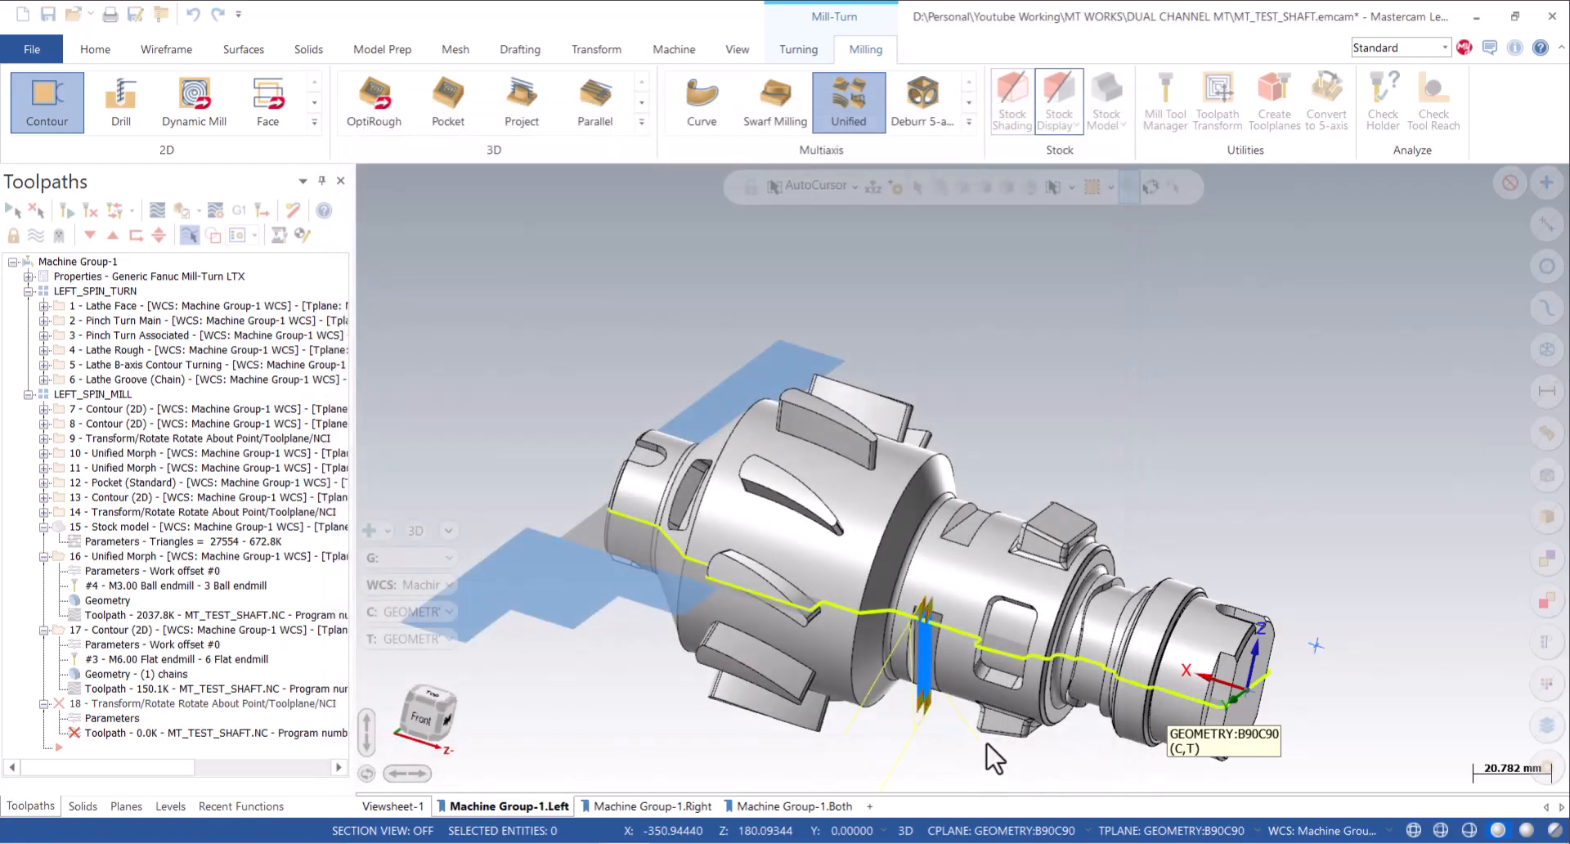
Select the new transform operation to display its rotated toolpaths on the shaft, and save the file.
{"action": "left_click", "coordinate": [160, 632]}
{"action": "left_click", "coordinate": [142, 702]}
{"action": "middle_click_drag", "start_coordinate": [1014, 622], "coordinate": [1024, 590]}
{"action": "scroll", "coordinate": [941, 581], "scroll_direction": "down", "scroll_amount": 3}
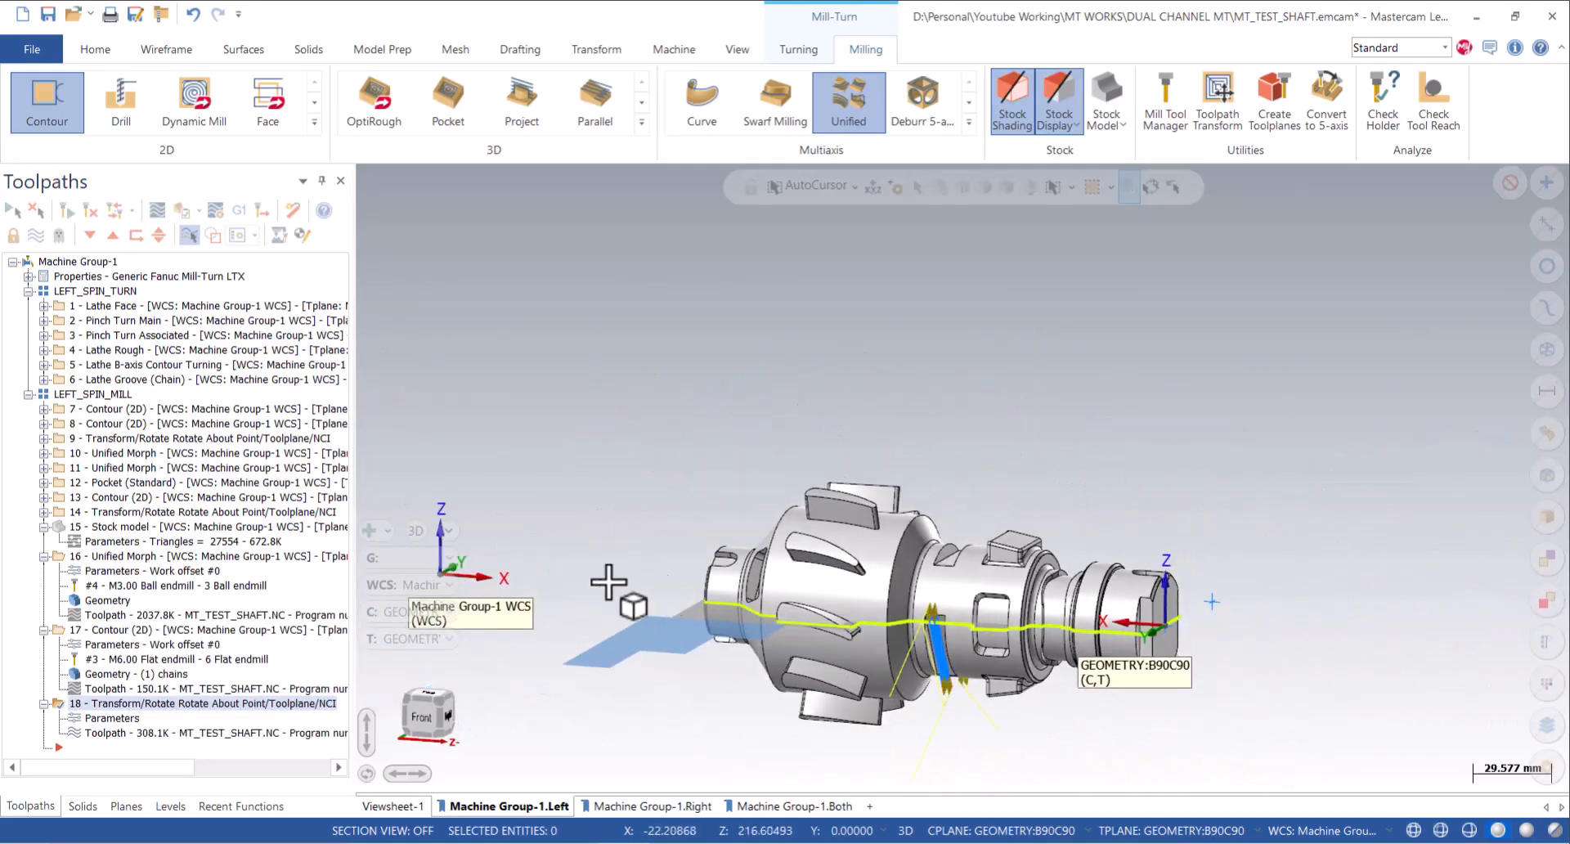
{"action": "left_click", "coordinate": [49, 23]}
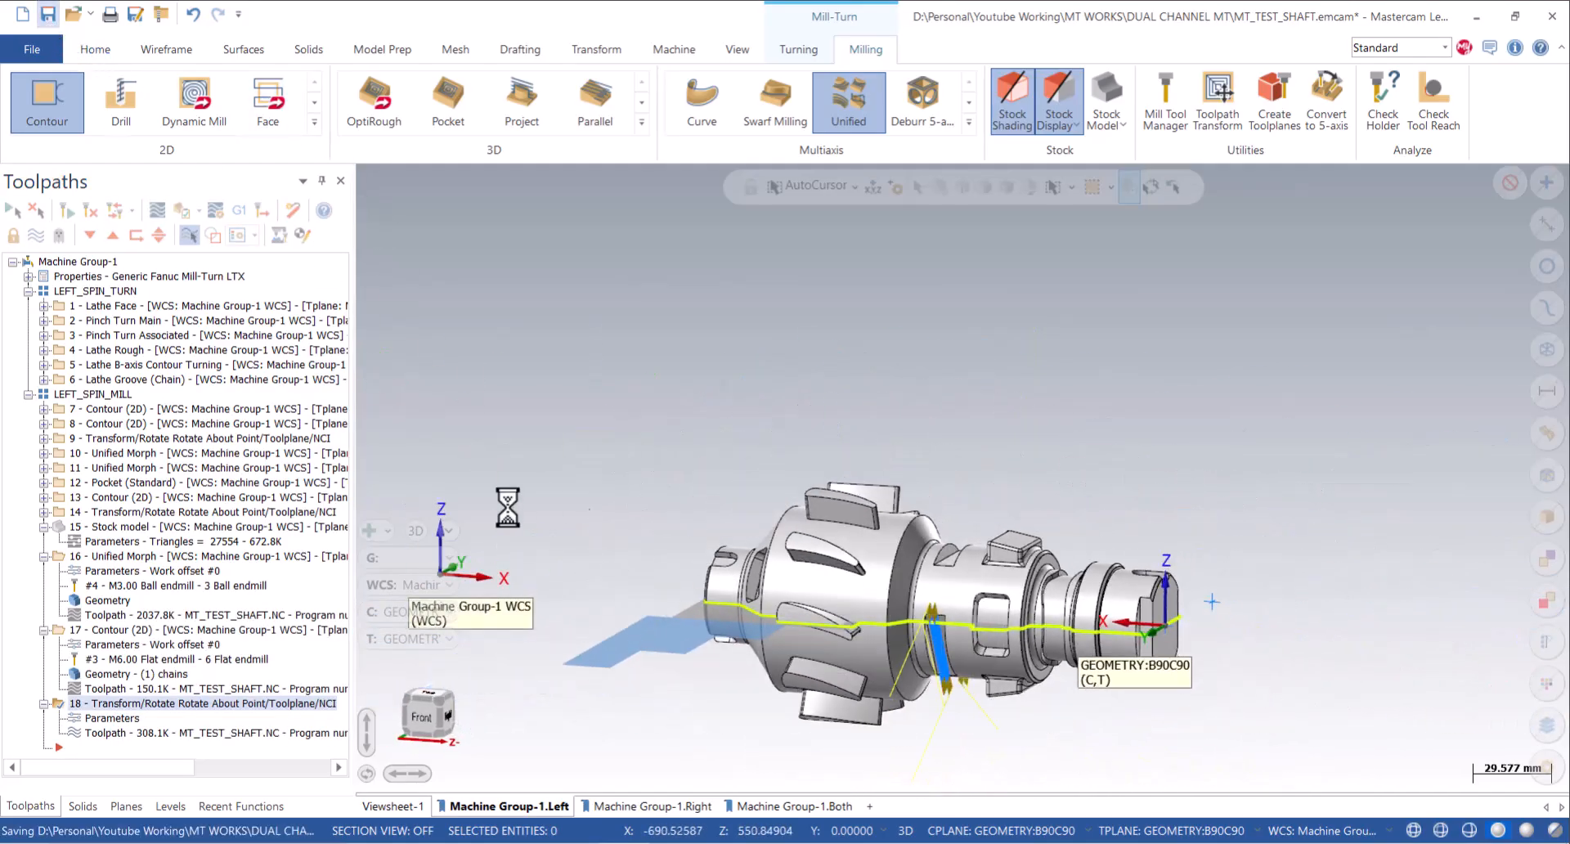
Collapse the expanded operations 15 to 18 in the toolpath list.
{"action": "left_click", "coordinate": [43, 527]}
{"action": "left_click", "coordinate": [43, 541]}
{"action": "left_click", "coordinate": [43, 556]}
{"action": "left_click", "coordinate": [43, 571]}
Orient the shaft to the Top view and save the file.
{"action": "right_click", "coordinate": [1051, 422]}
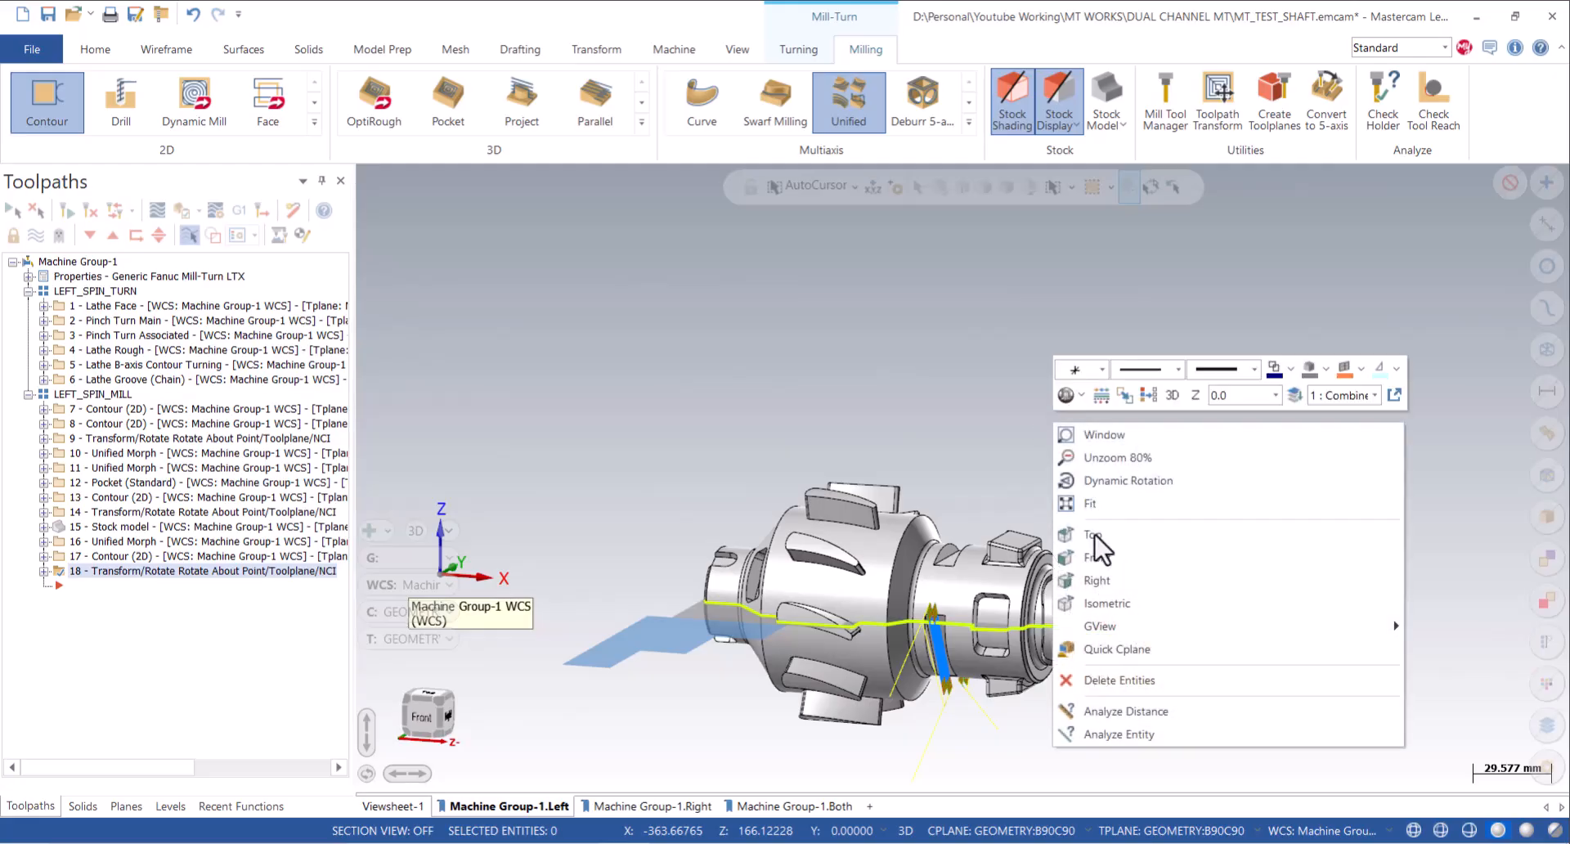
{"action": "left_click", "coordinate": [1093, 536]}
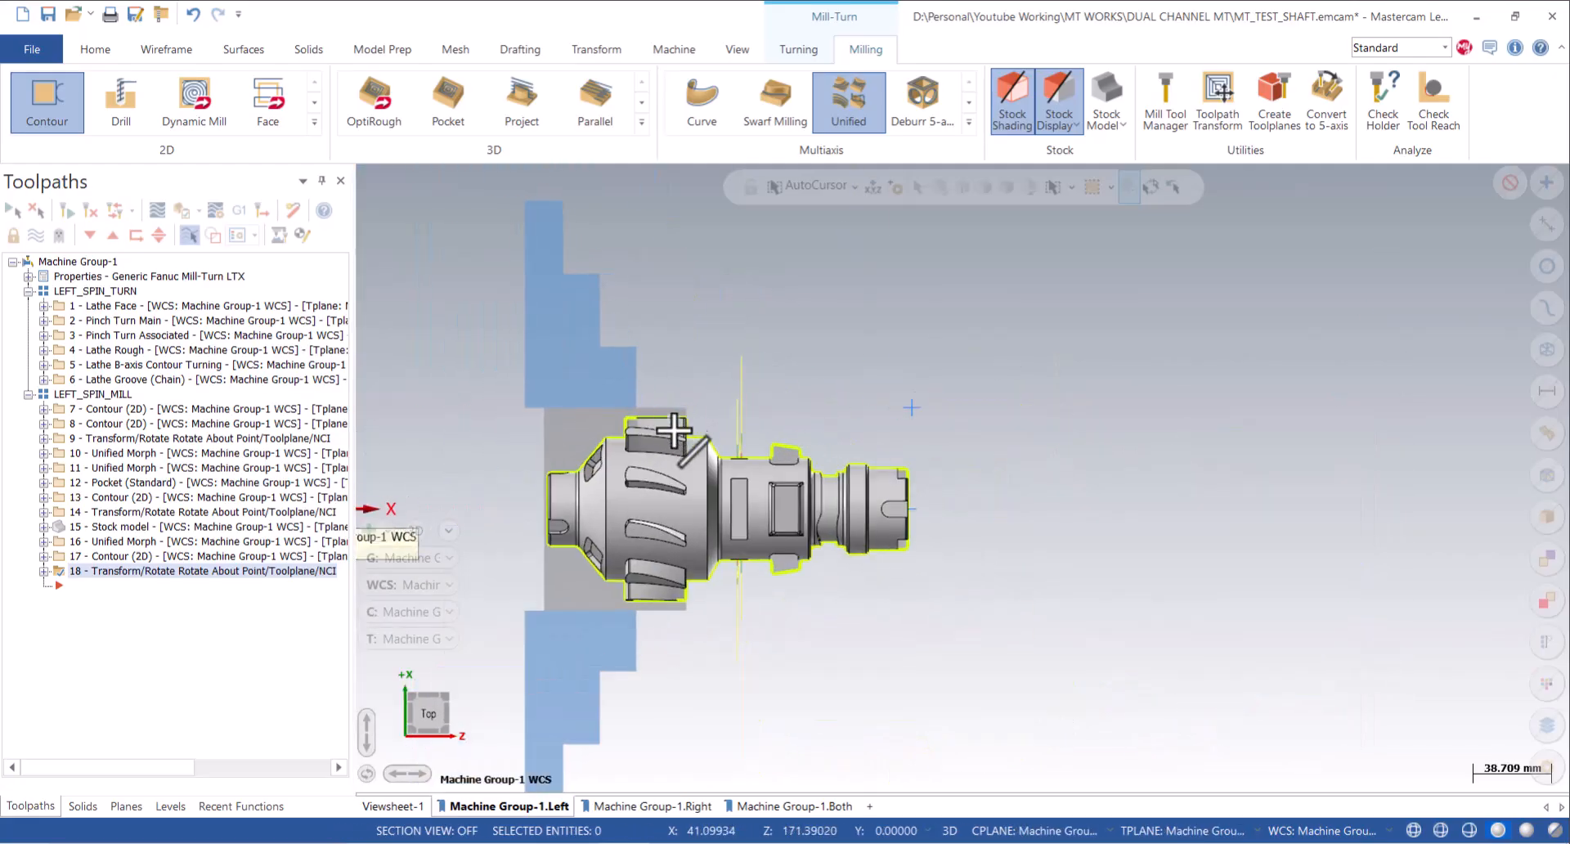
{"action": "scroll", "coordinate": [576, 490], "scroll_direction": "down", "scroll_amount": 8}
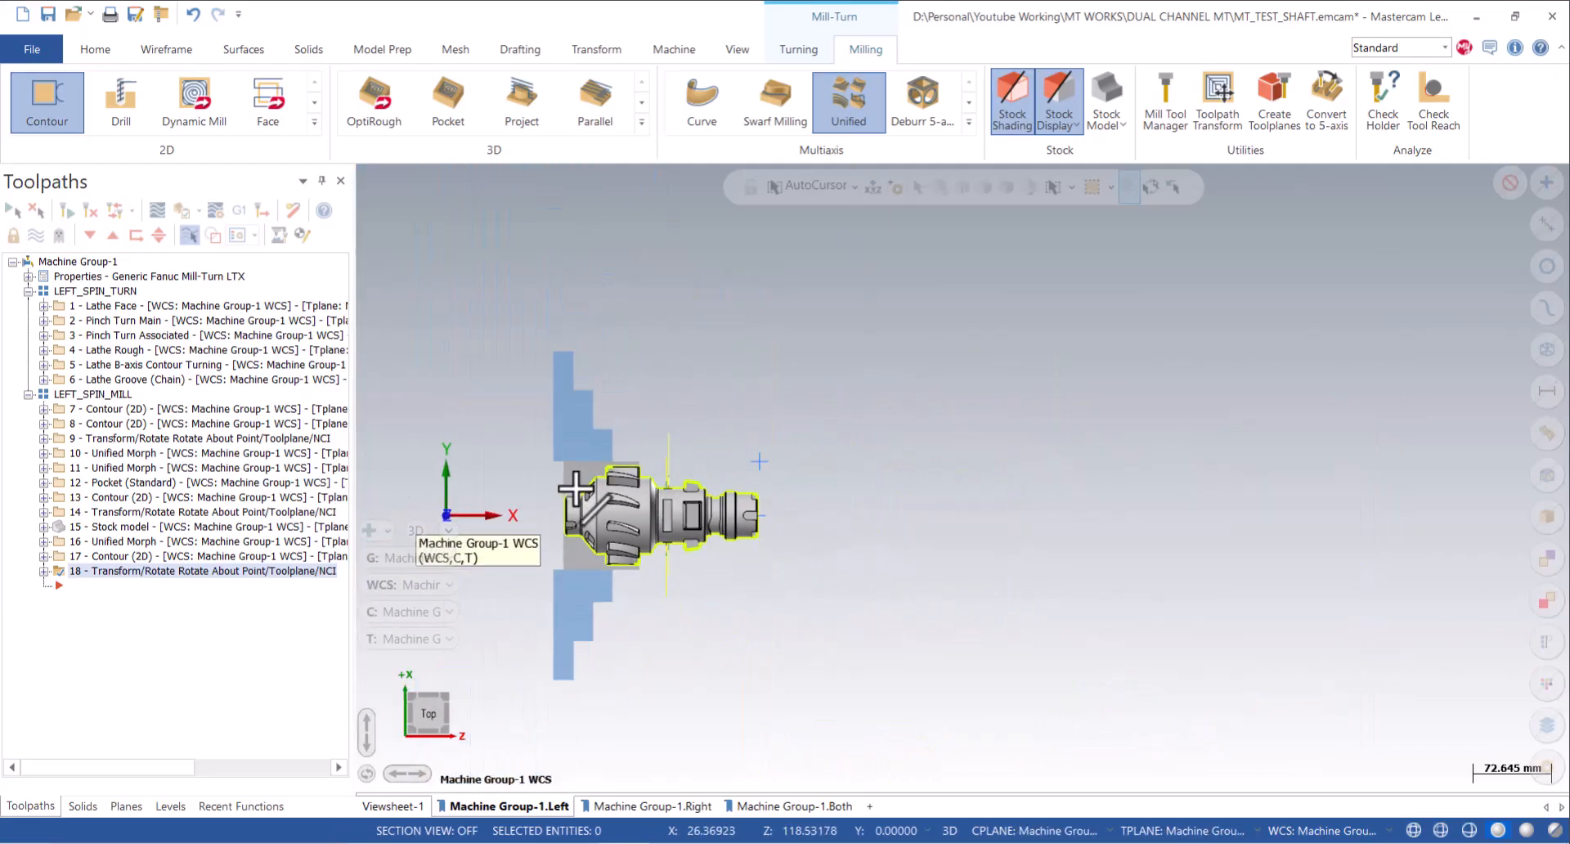
{"action": "scroll", "coordinate": [607, 500], "scroll_direction": "up", "scroll_amount": 6}
{"action": "scroll", "coordinate": [691, 550], "scroll_direction": "up", "scroll_amount": 2}
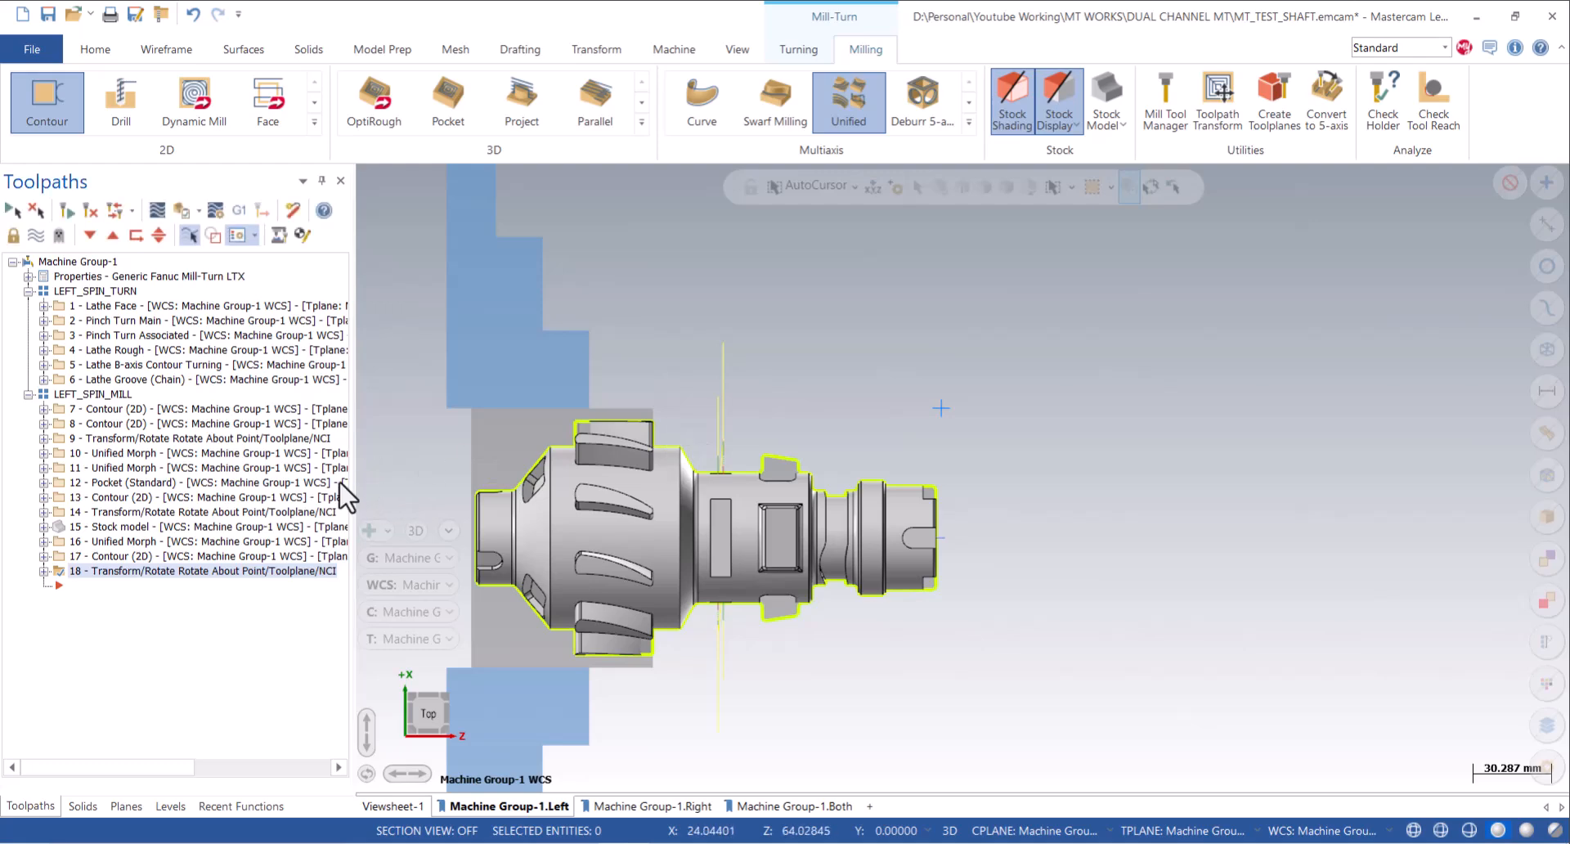
{"action": "left_click", "coordinate": [48, 14]}
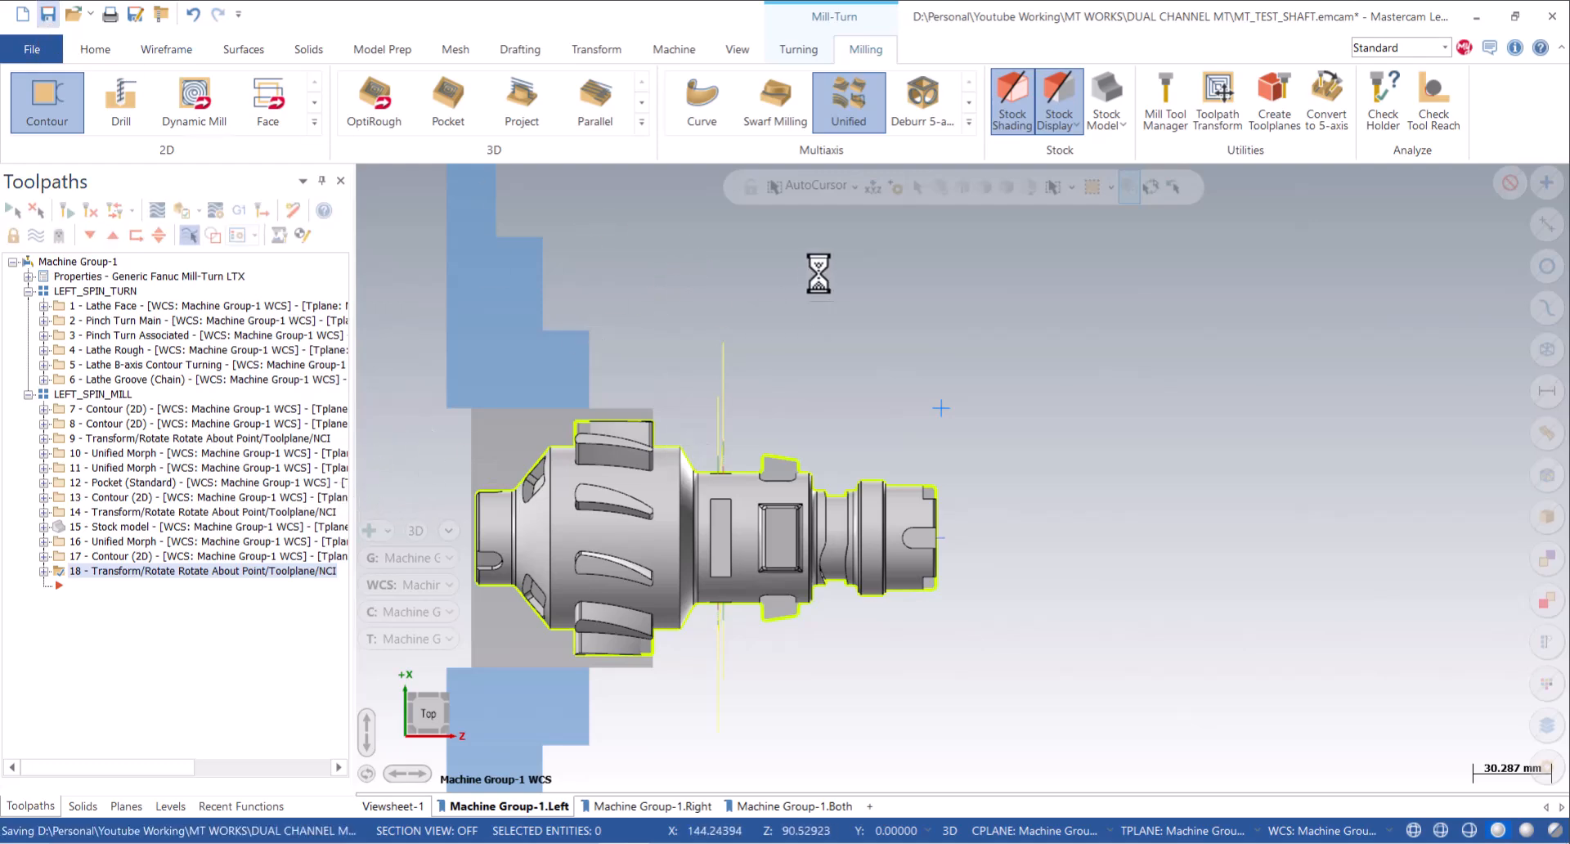
Add a Pickoff with the Pickoff (Upper Stream) strategy, review its turret park and spindle operations, accept the defaults, and save the file.
{"action": "left_click", "coordinate": [800, 50]}
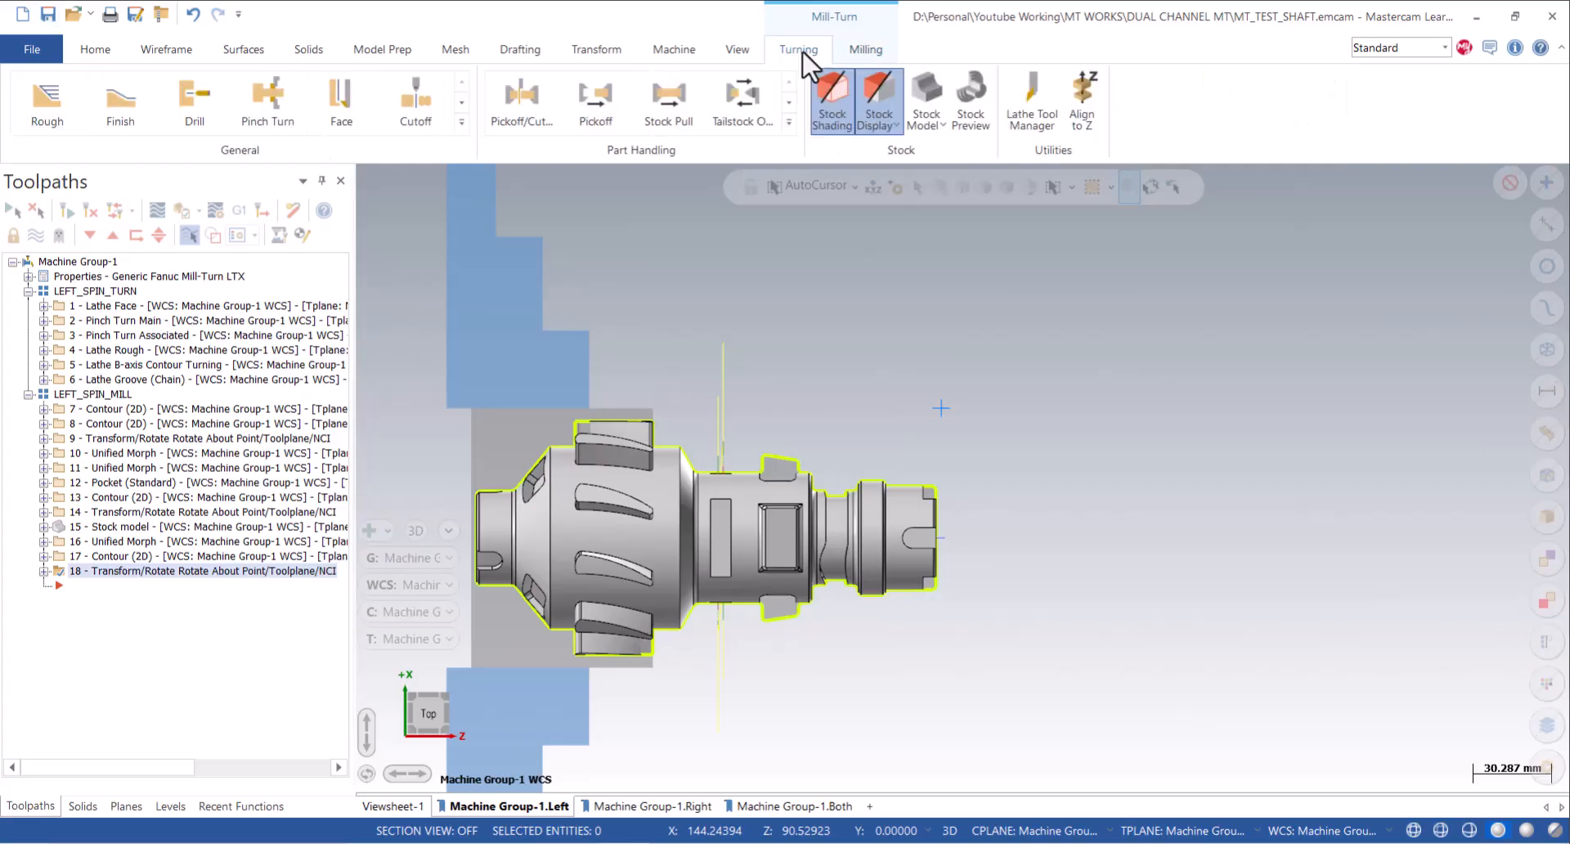
{"action": "left_click", "coordinate": [789, 121]}
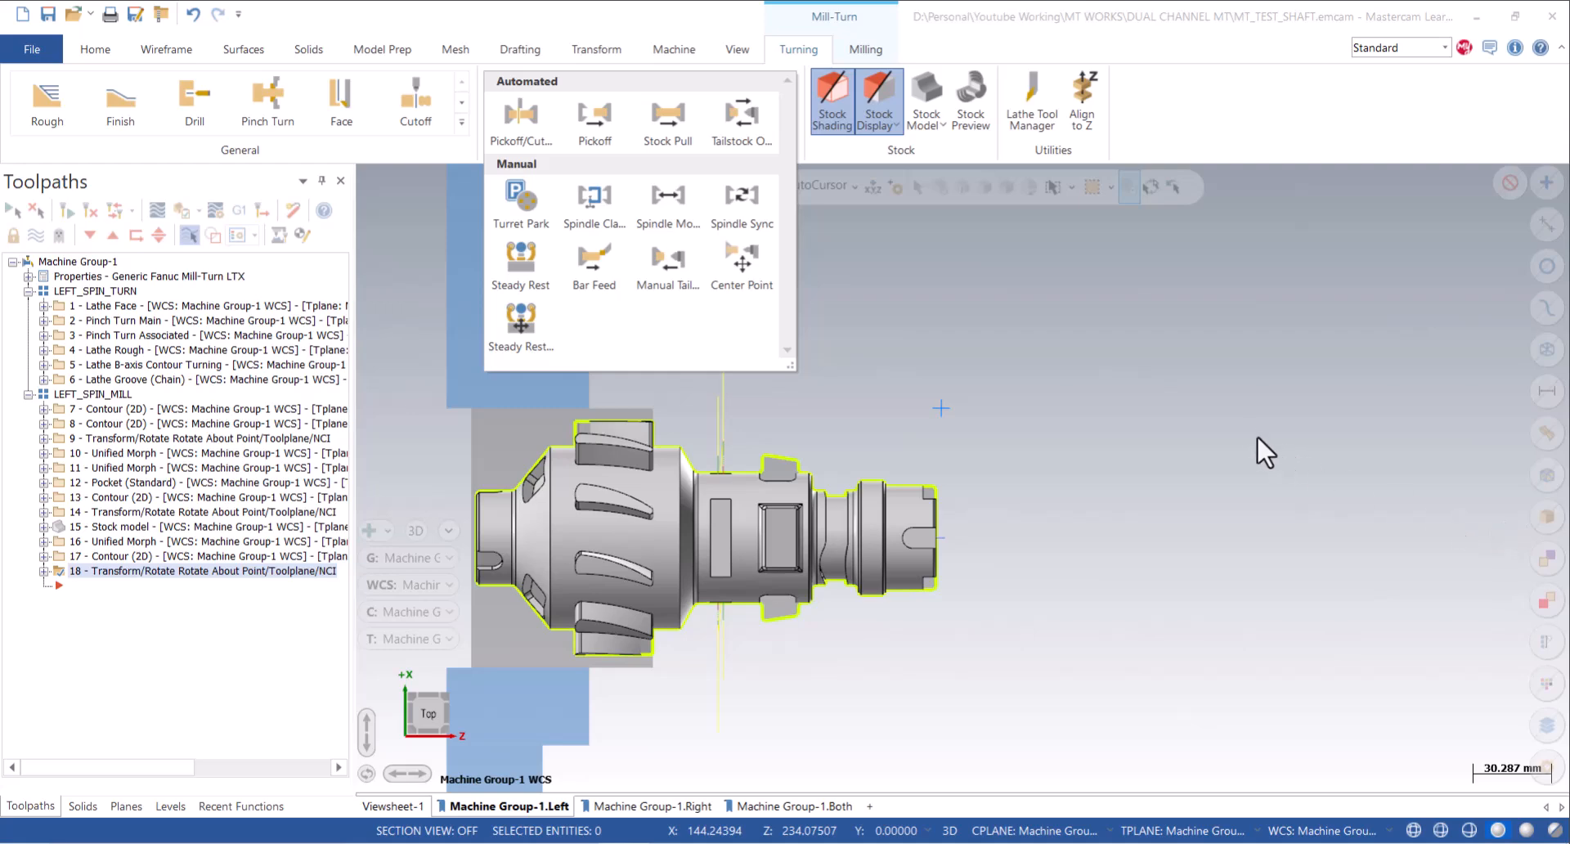
{"action": "left_click", "coordinate": [594, 129]}
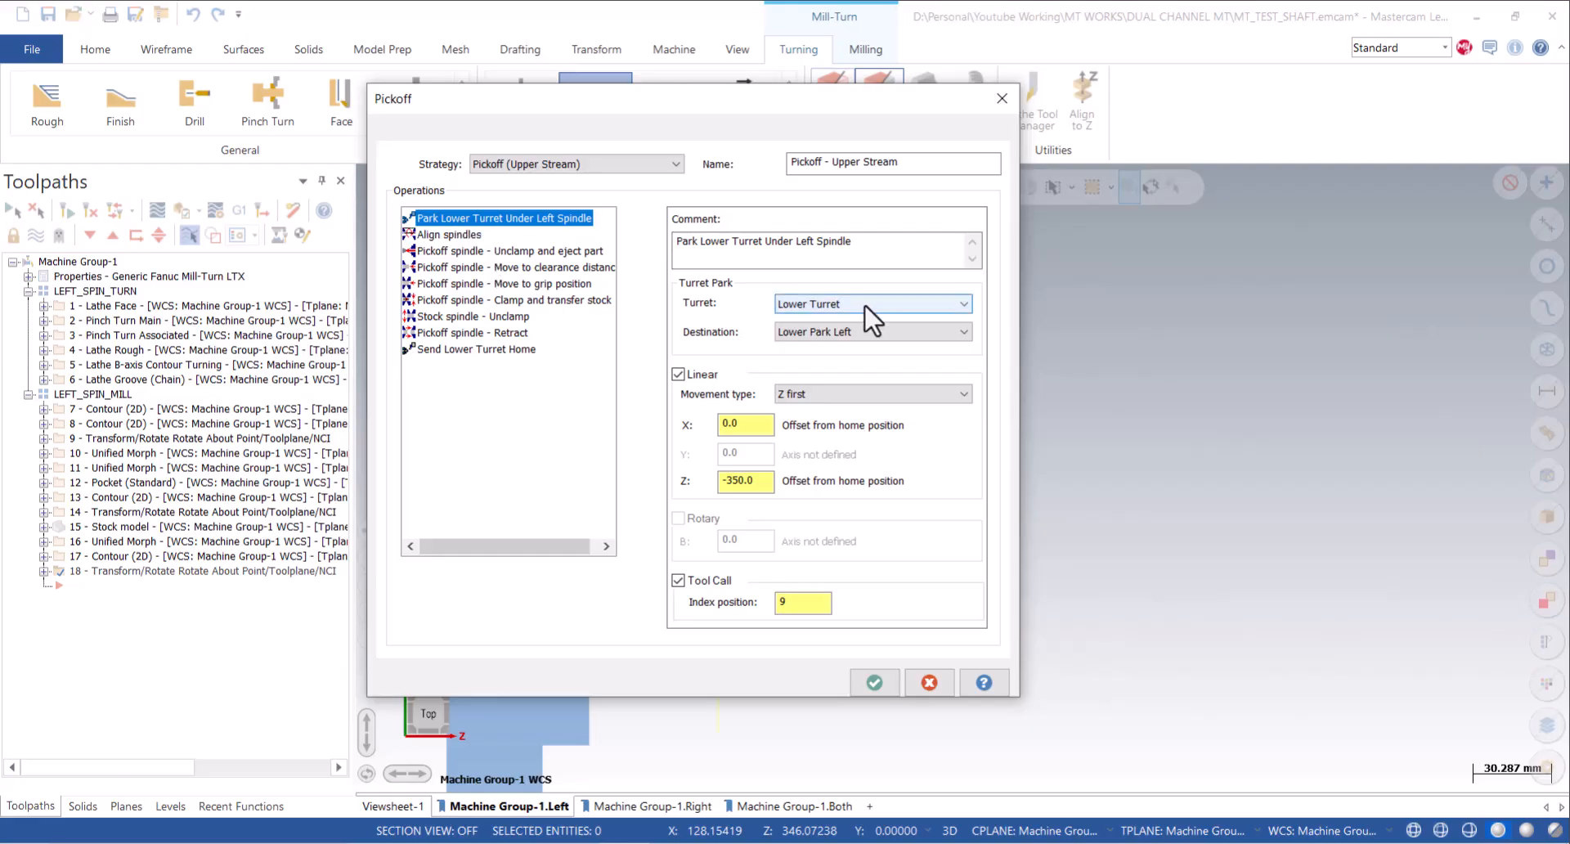
{"action": "left_click", "coordinate": [445, 234]}
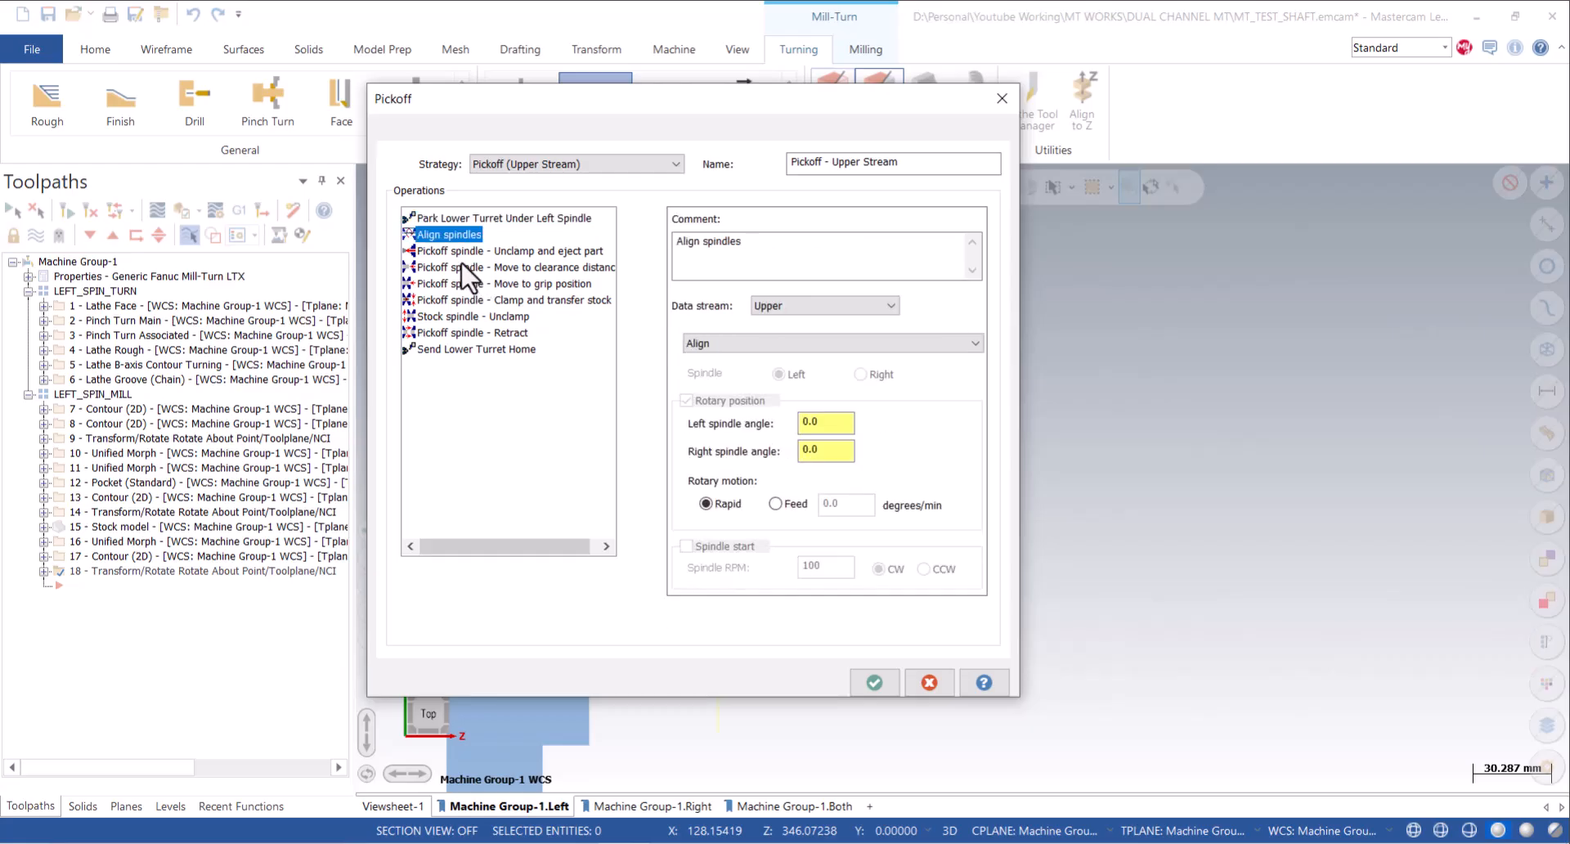
{"action": "left_click", "coordinate": [458, 251]}
{"action": "left_click", "coordinate": [461, 270]}
{"action": "left_click", "coordinate": [473, 284]}
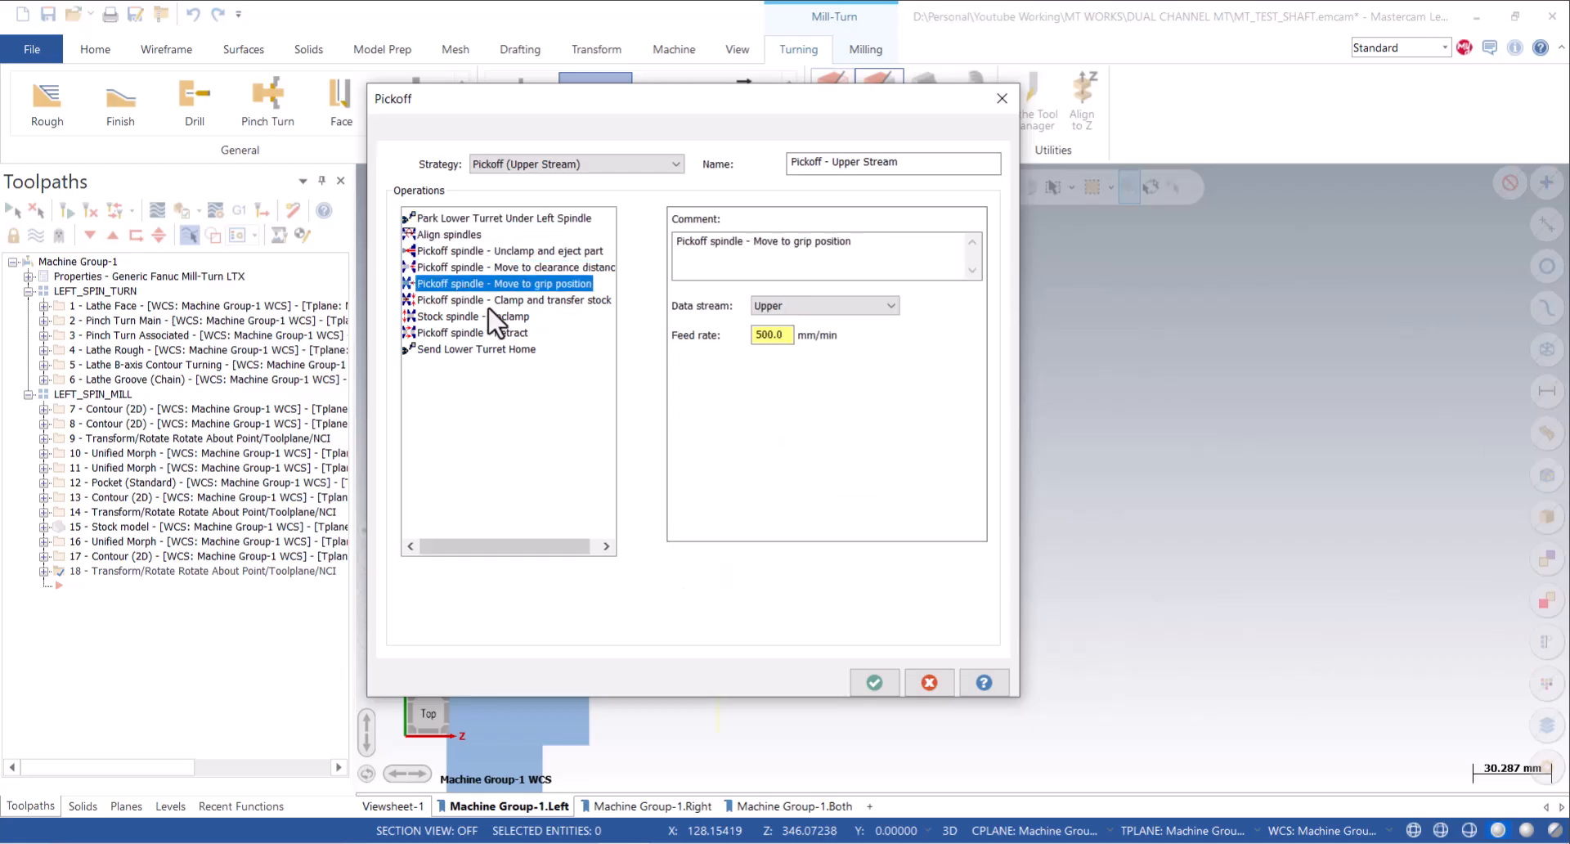
{"action": "left_click", "coordinate": [463, 218]}
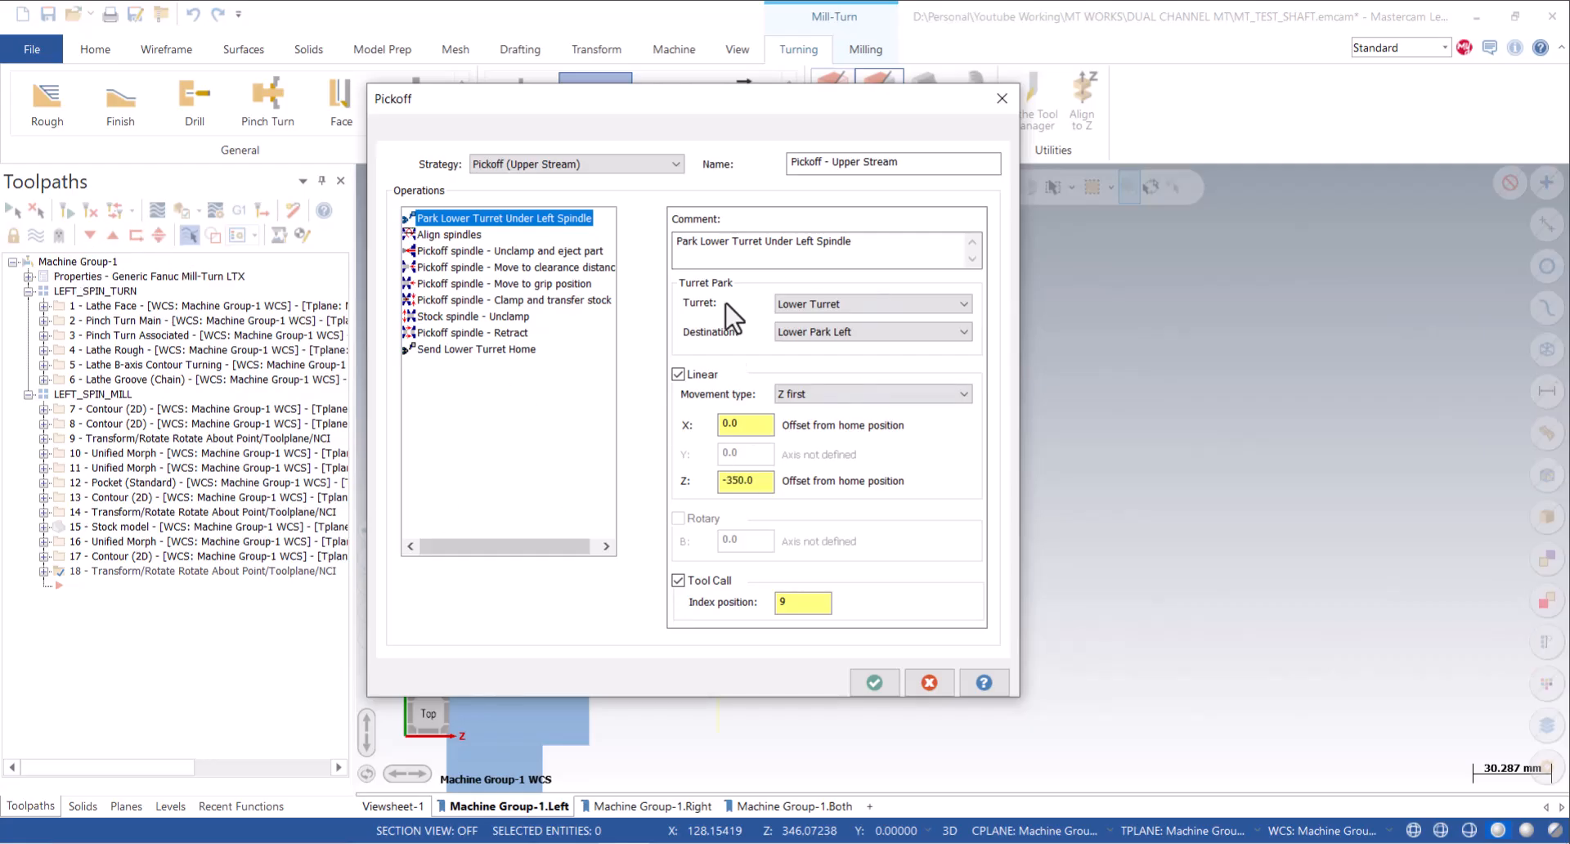
{"action": "left_click", "coordinate": [874, 682]}
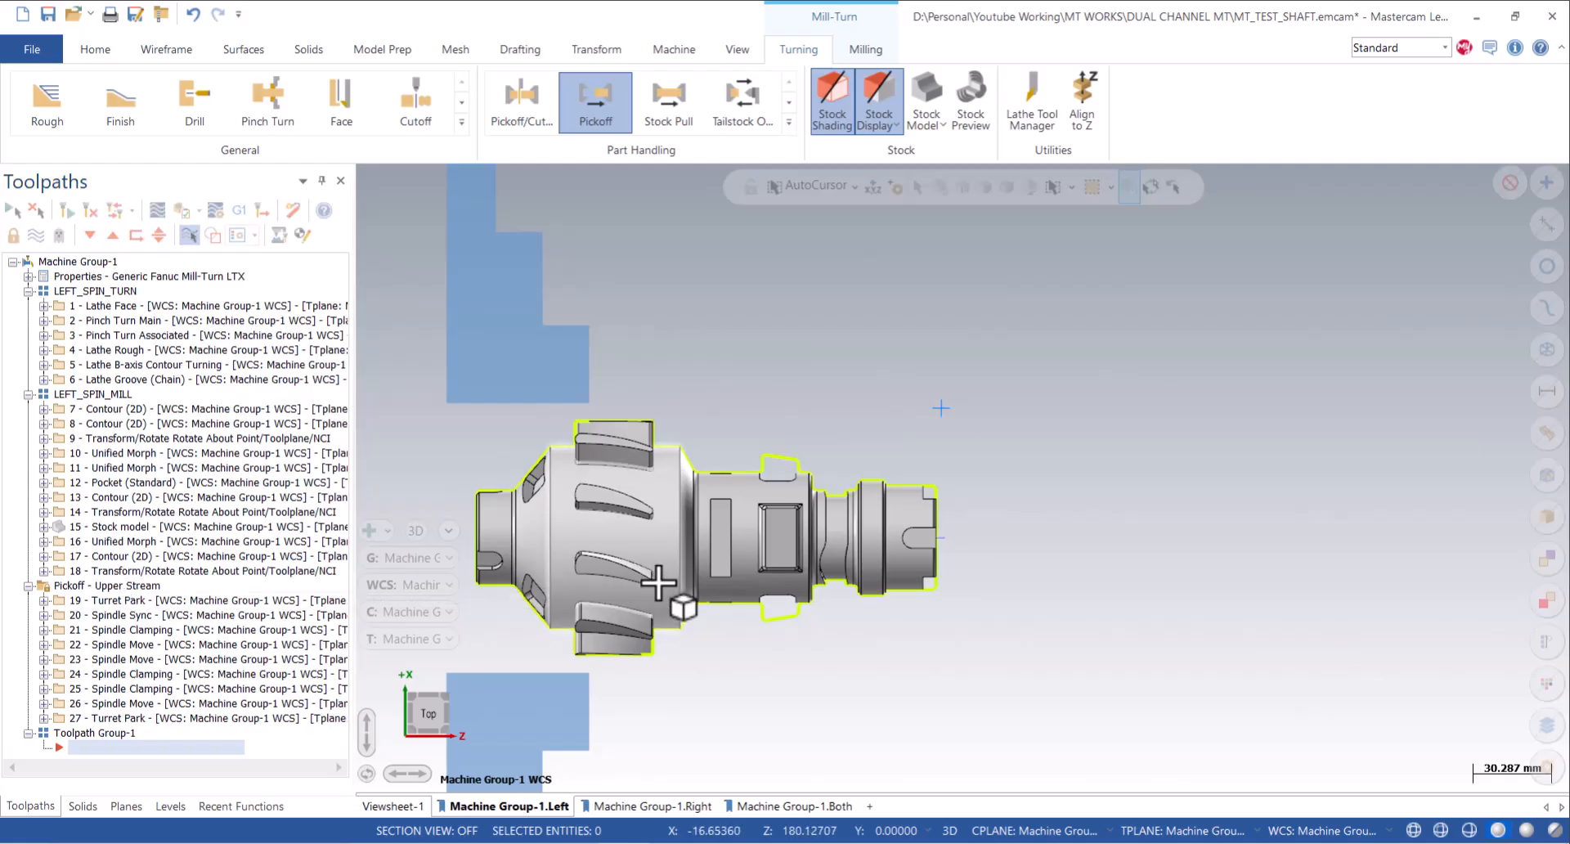
{"action": "left_click", "coordinate": [48, 14]}
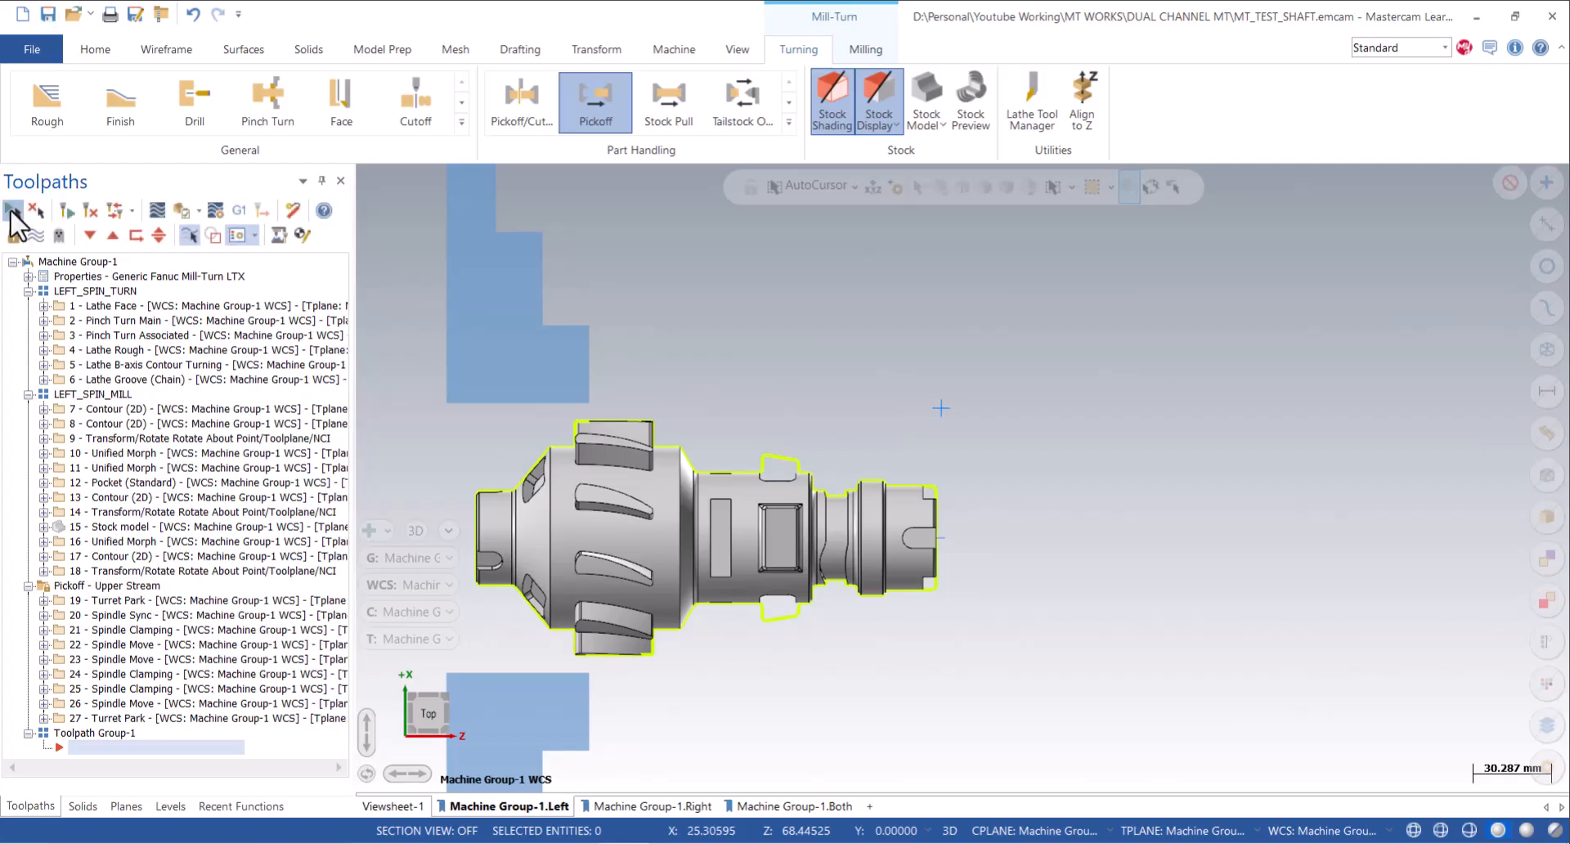
Select all operations in the machine group and run them in the Verify simulation.
{"action": "left_click", "coordinate": [12, 210]}
{"action": "left_click", "coordinate": [179, 213]}
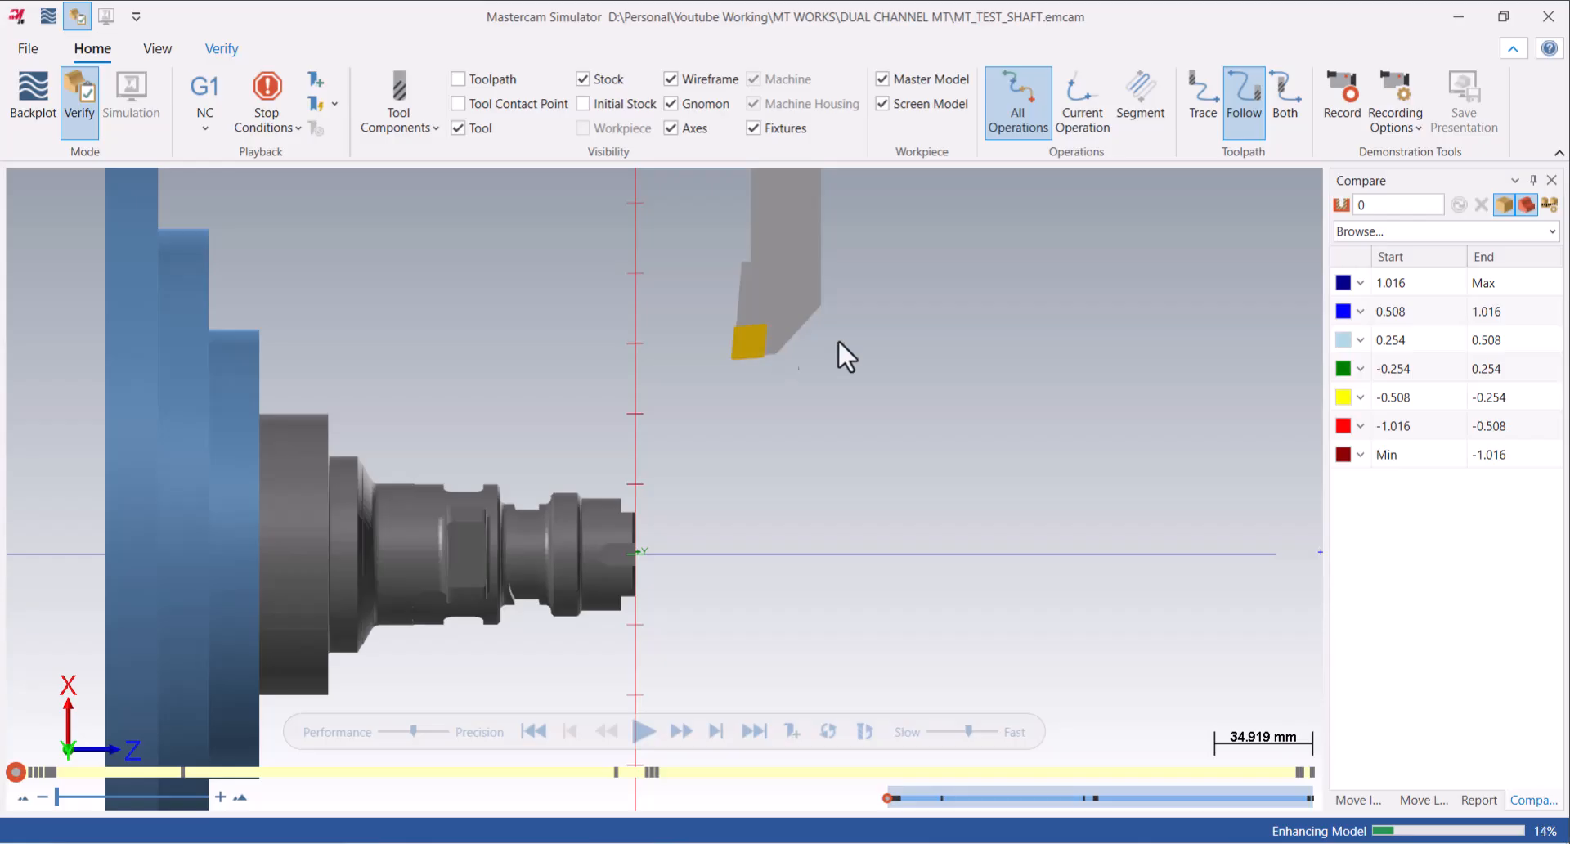
{"action": "scroll", "coordinate": [707, 479], "scroll_direction": "down", "scroll_amount": 2}
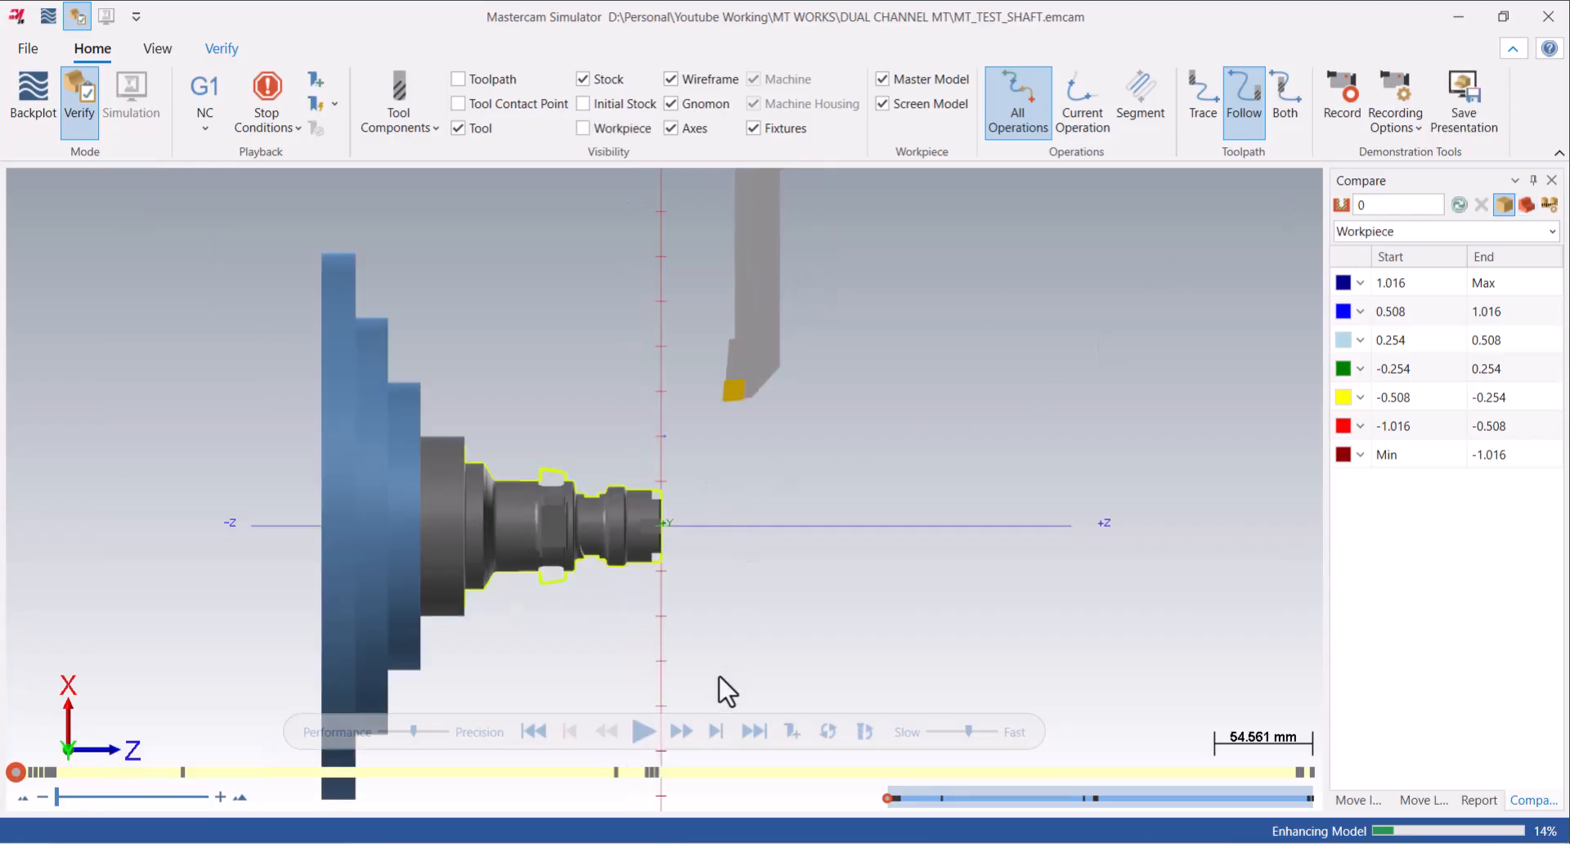
{"action": "key", "text": "r"}
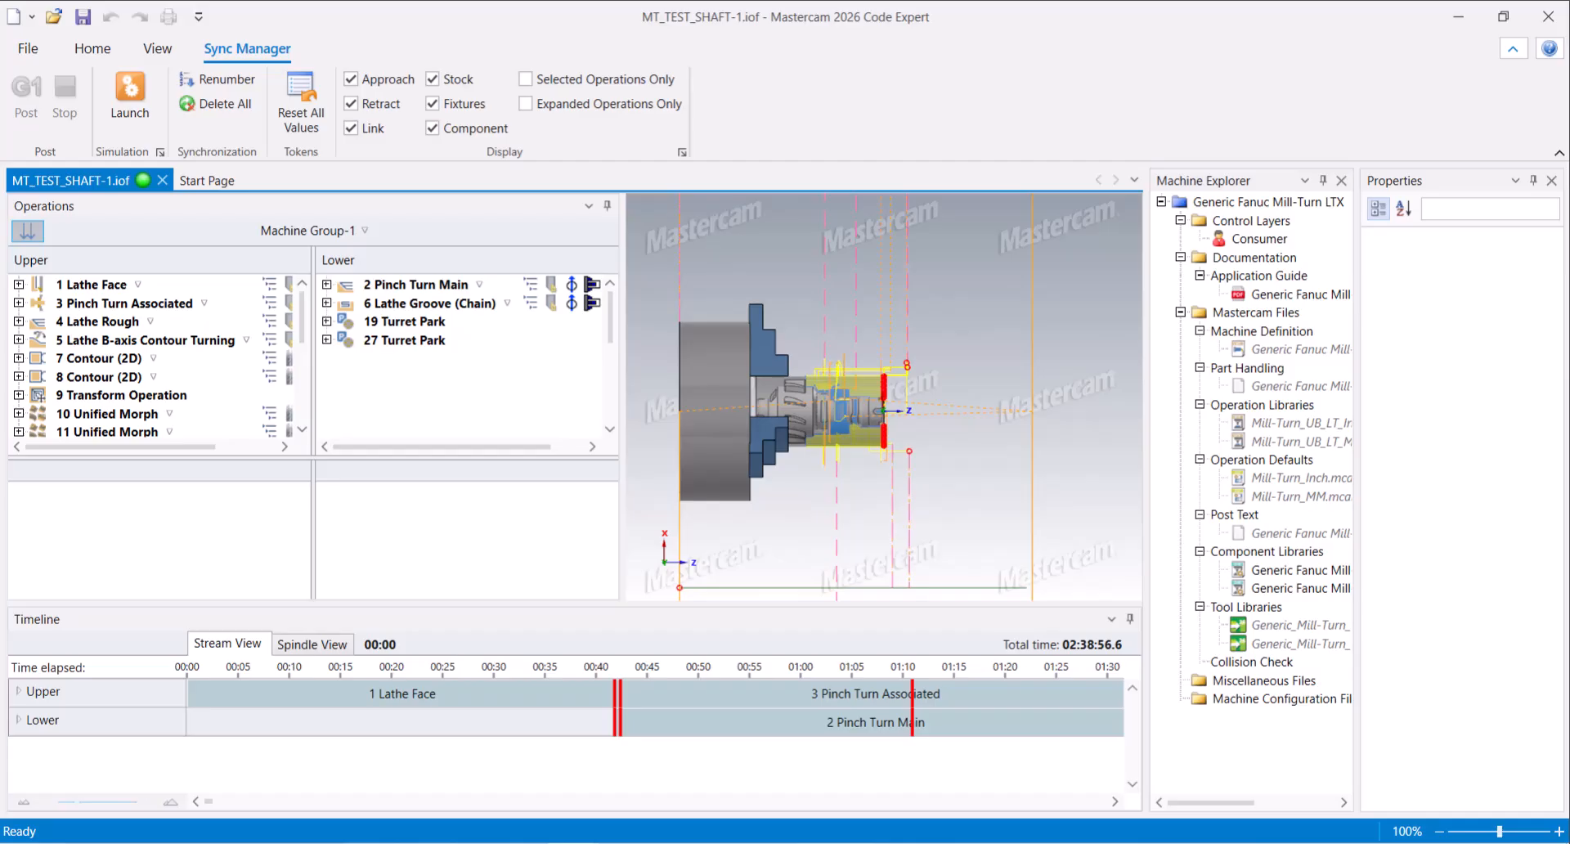
Launch the machine simulation from Code Expert and play all operations from the front at a faster playback speed.
{"action": "left_click", "coordinate": [131, 88]}
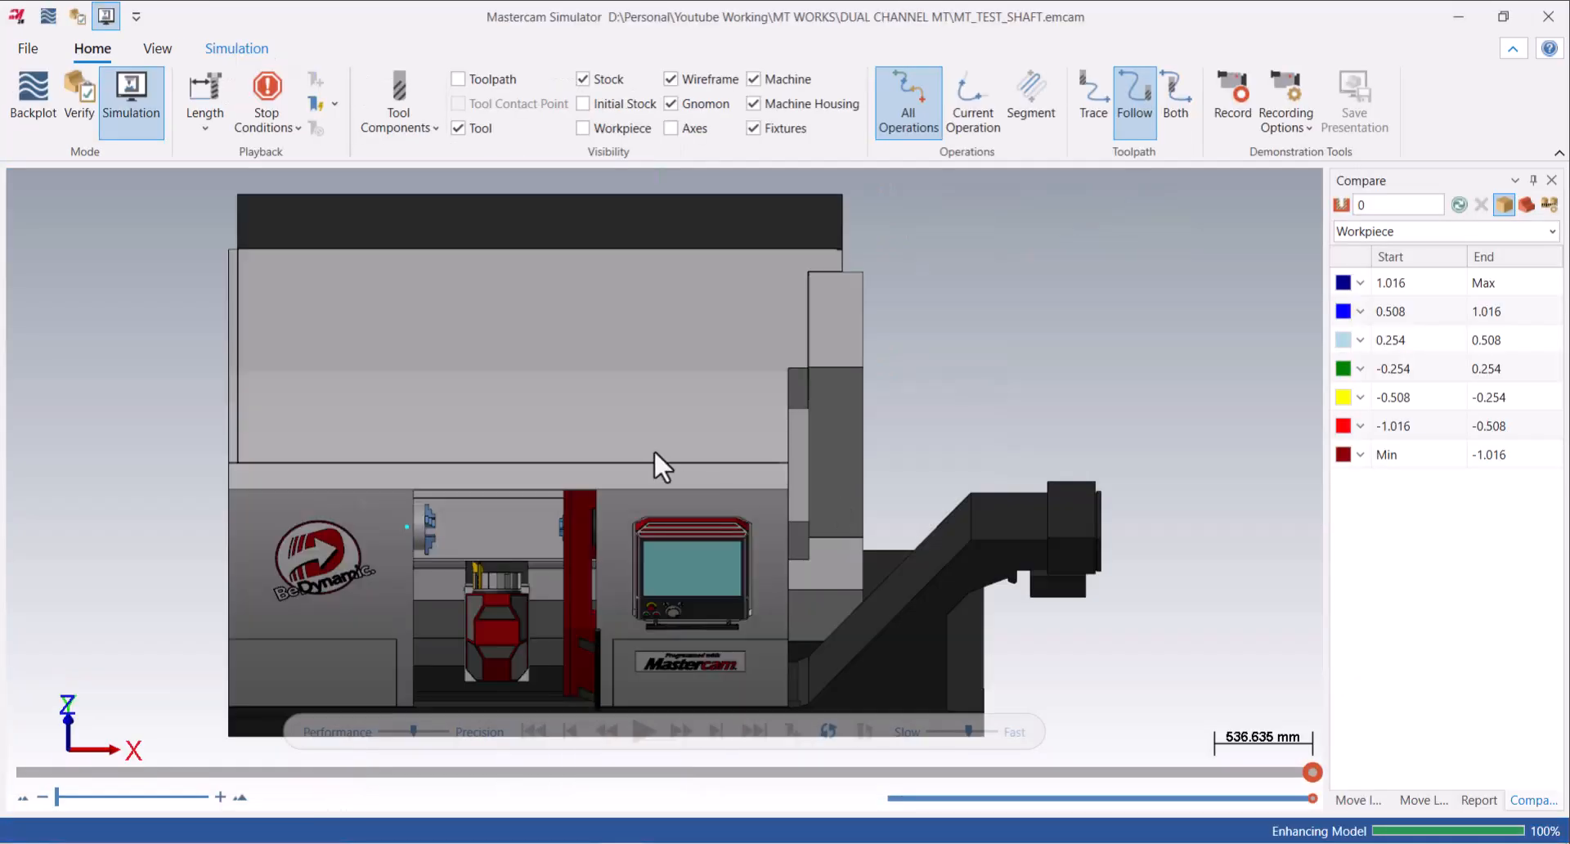
{"action": "right_click", "coordinate": [970, 395]}
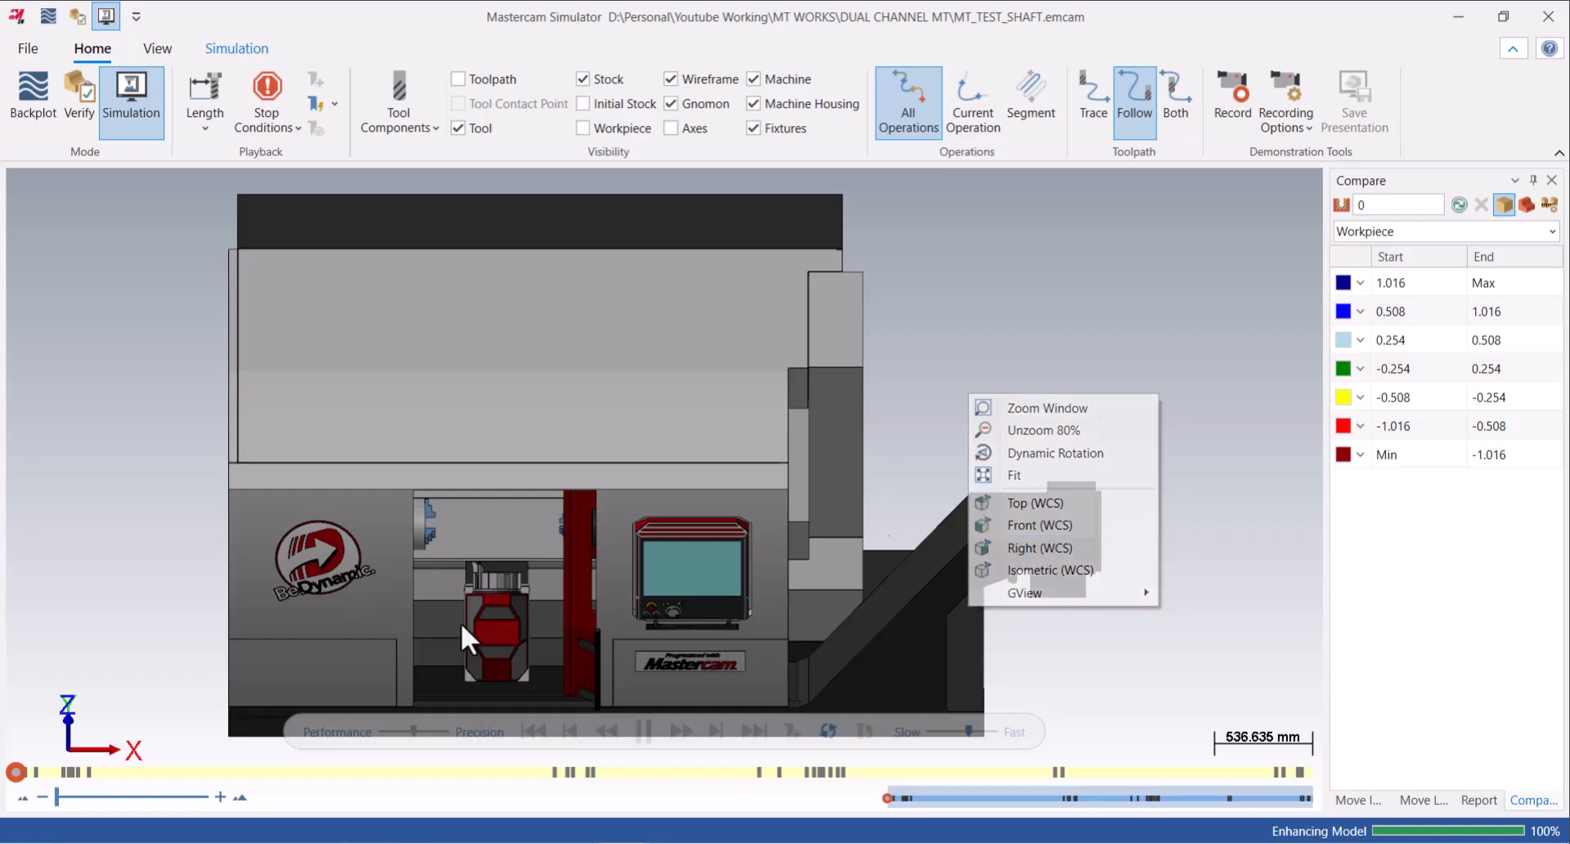
{"action": "left_click", "coordinate": [988, 732]}
{"action": "left_click", "coordinate": [644, 732]}
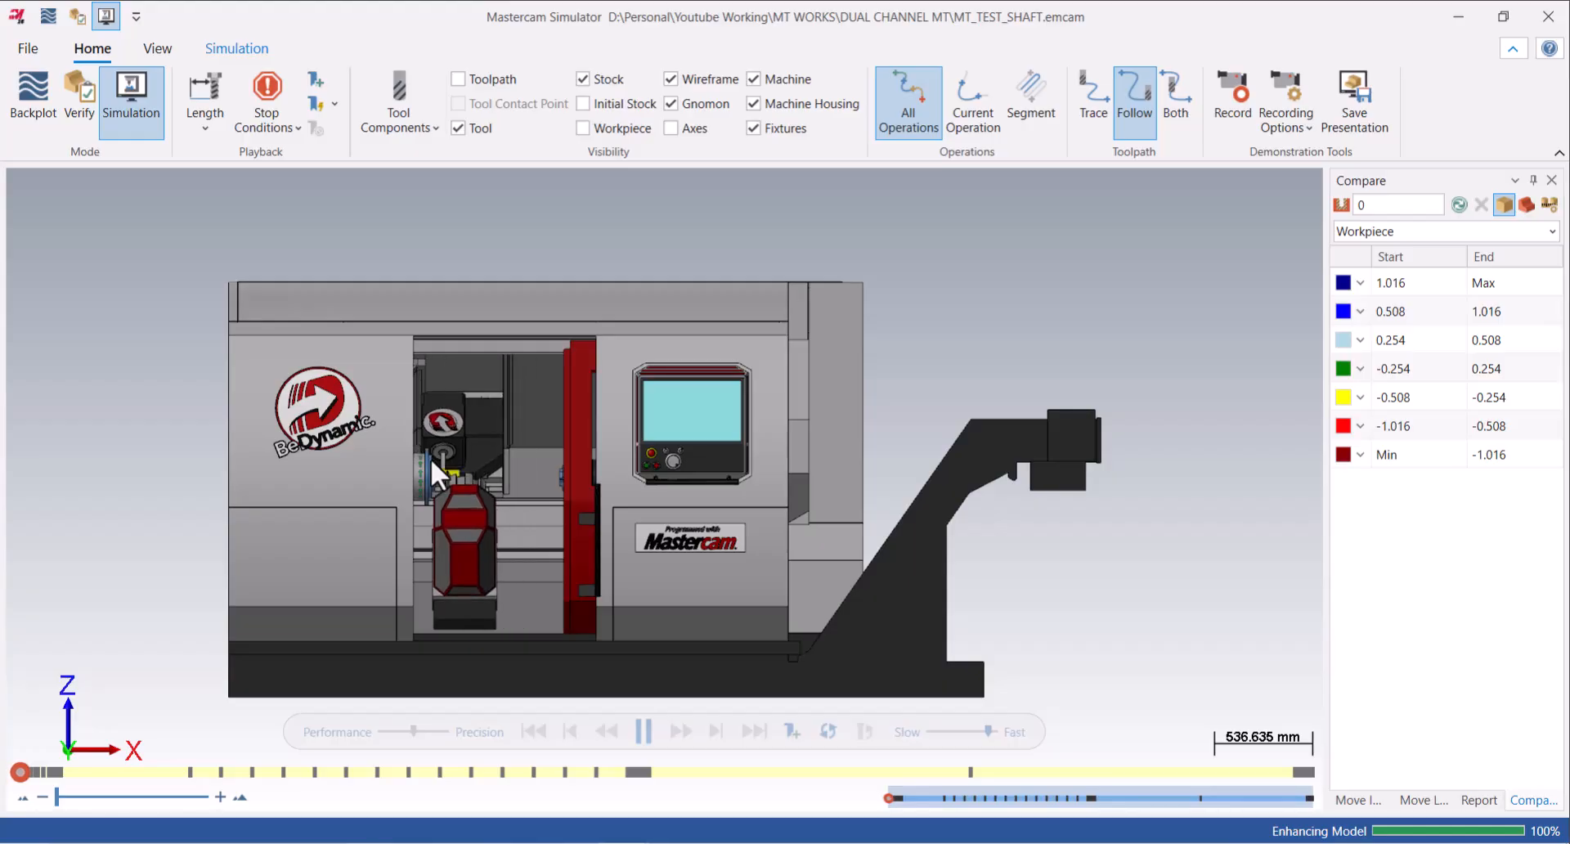
{"action": "scroll", "coordinate": [469, 483], "scroll_direction": "up", "scroll_amount": 3}
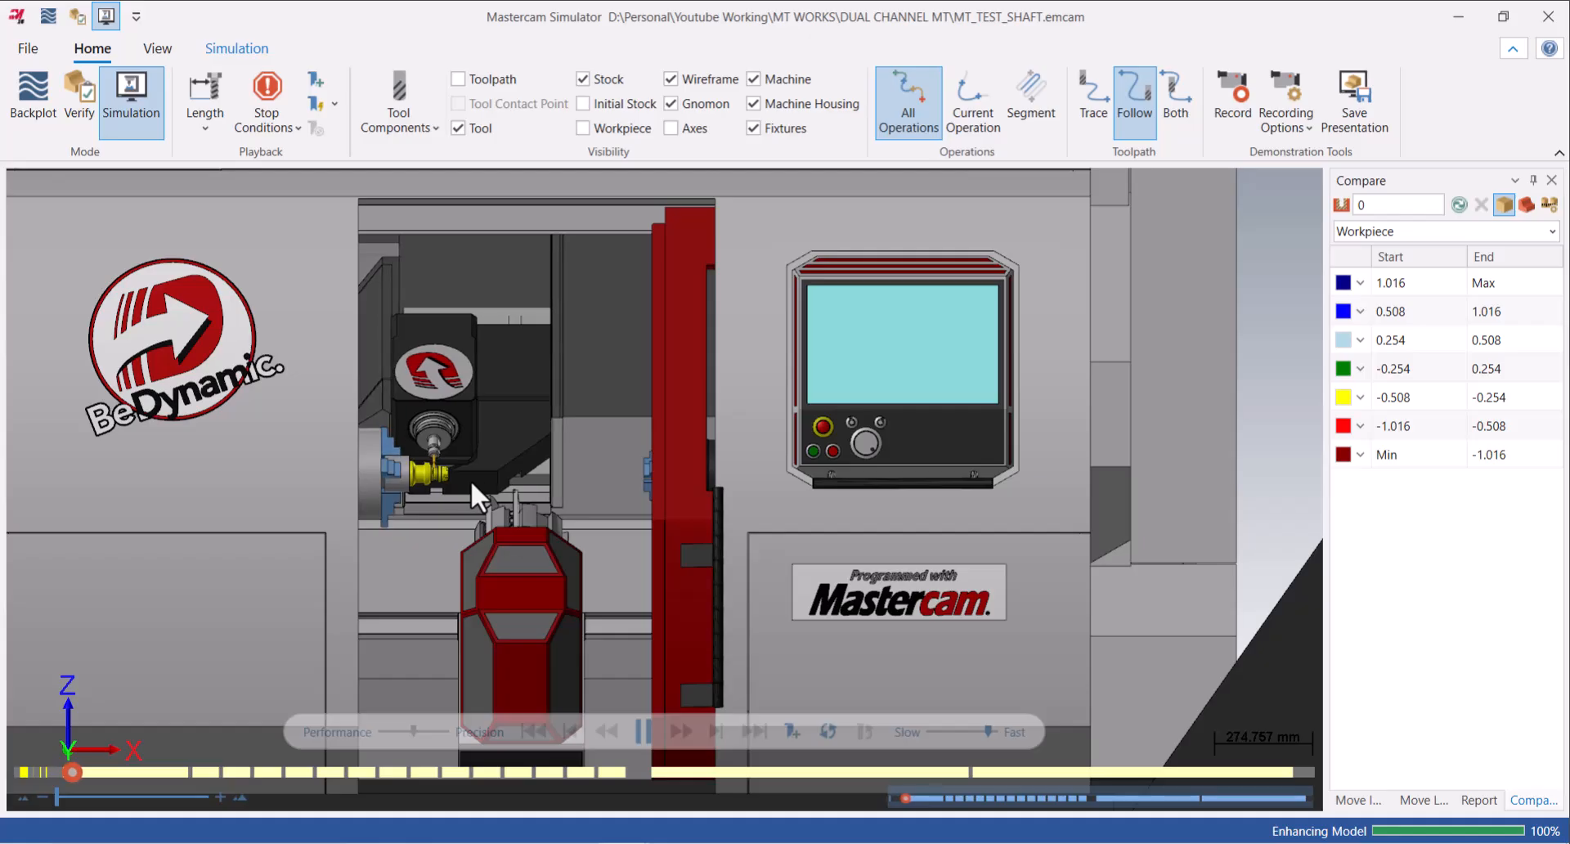
{"action": "scroll", "coordinate": [432, 475], "scroll_direction": "up", "scroll_amount": 5}
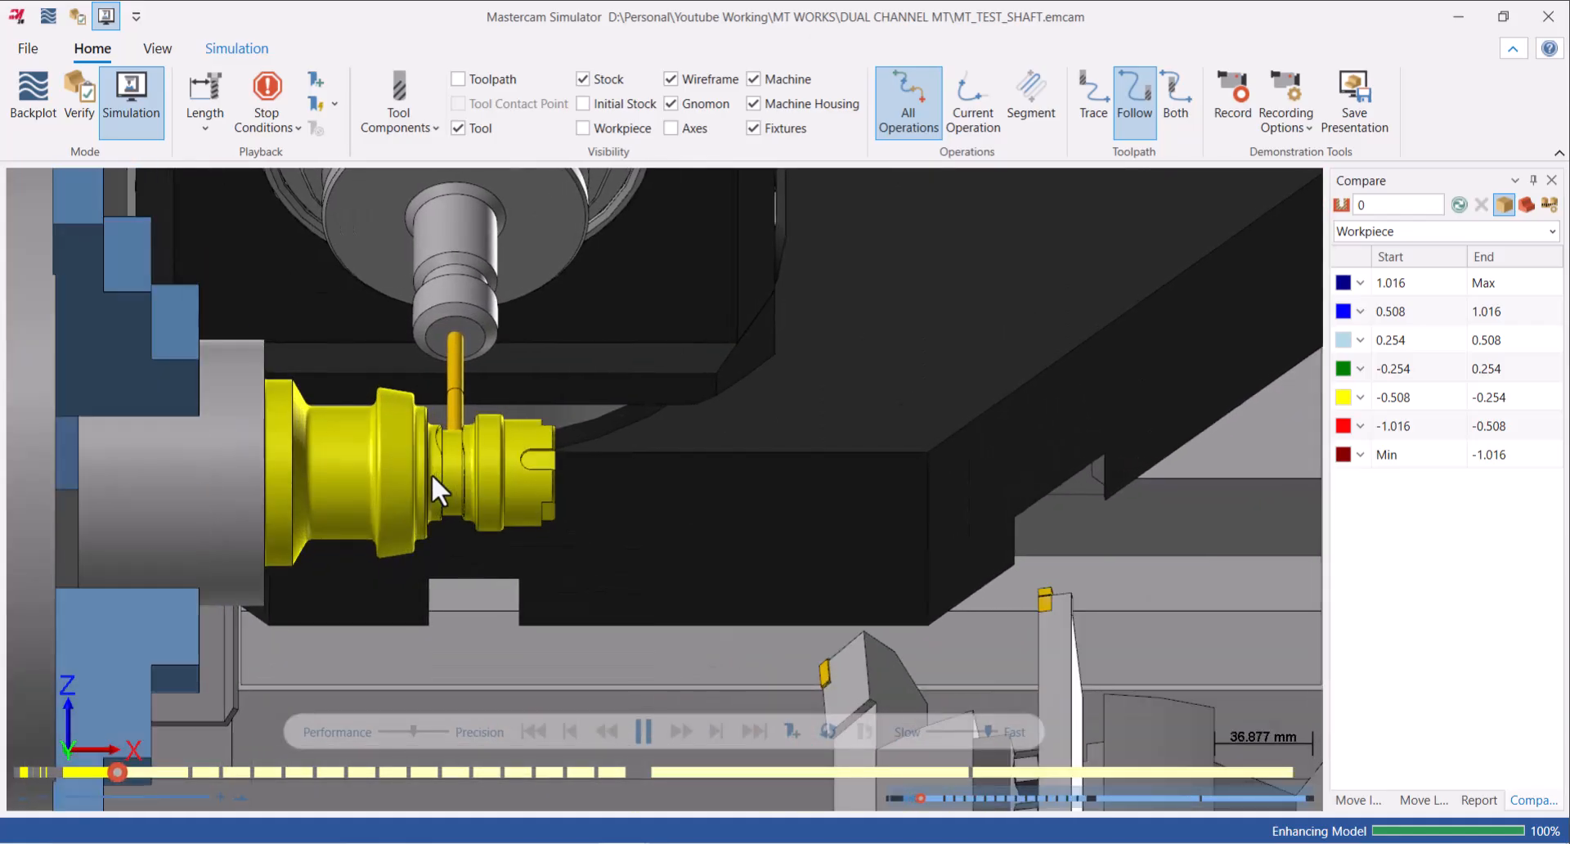
Set the simulation to its fastest playback speed and examine the shaft's milled flats, pockets and groove from several angles.
{"action": "scroll", "coordinate": [431, 474], "scroll_direction": "down", "scroll_amount": 5}
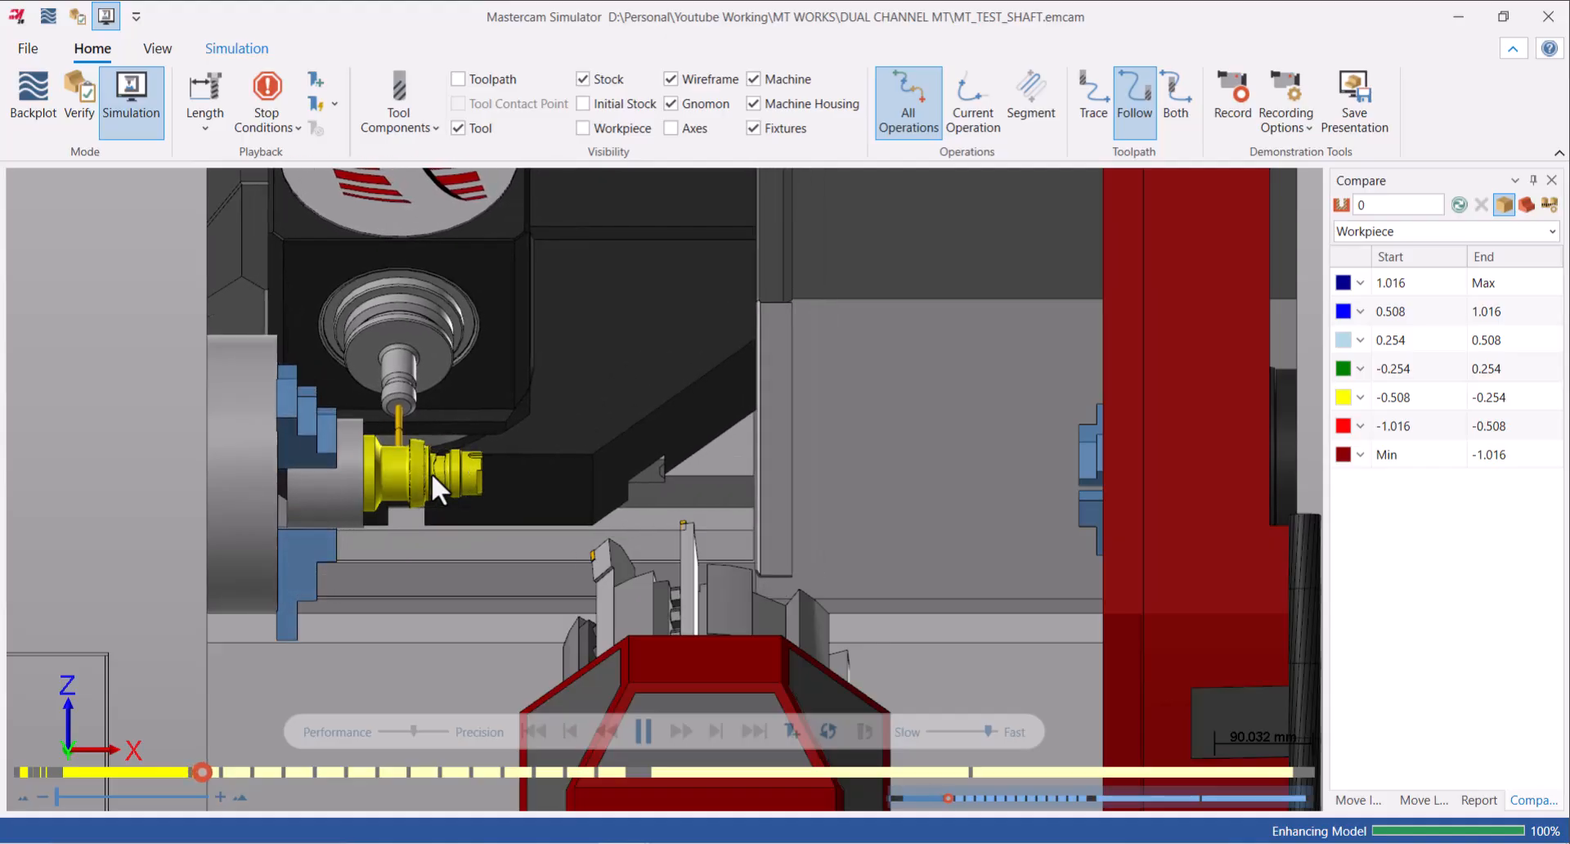
{"action": "left_click", "coordinate": [994, 733]}
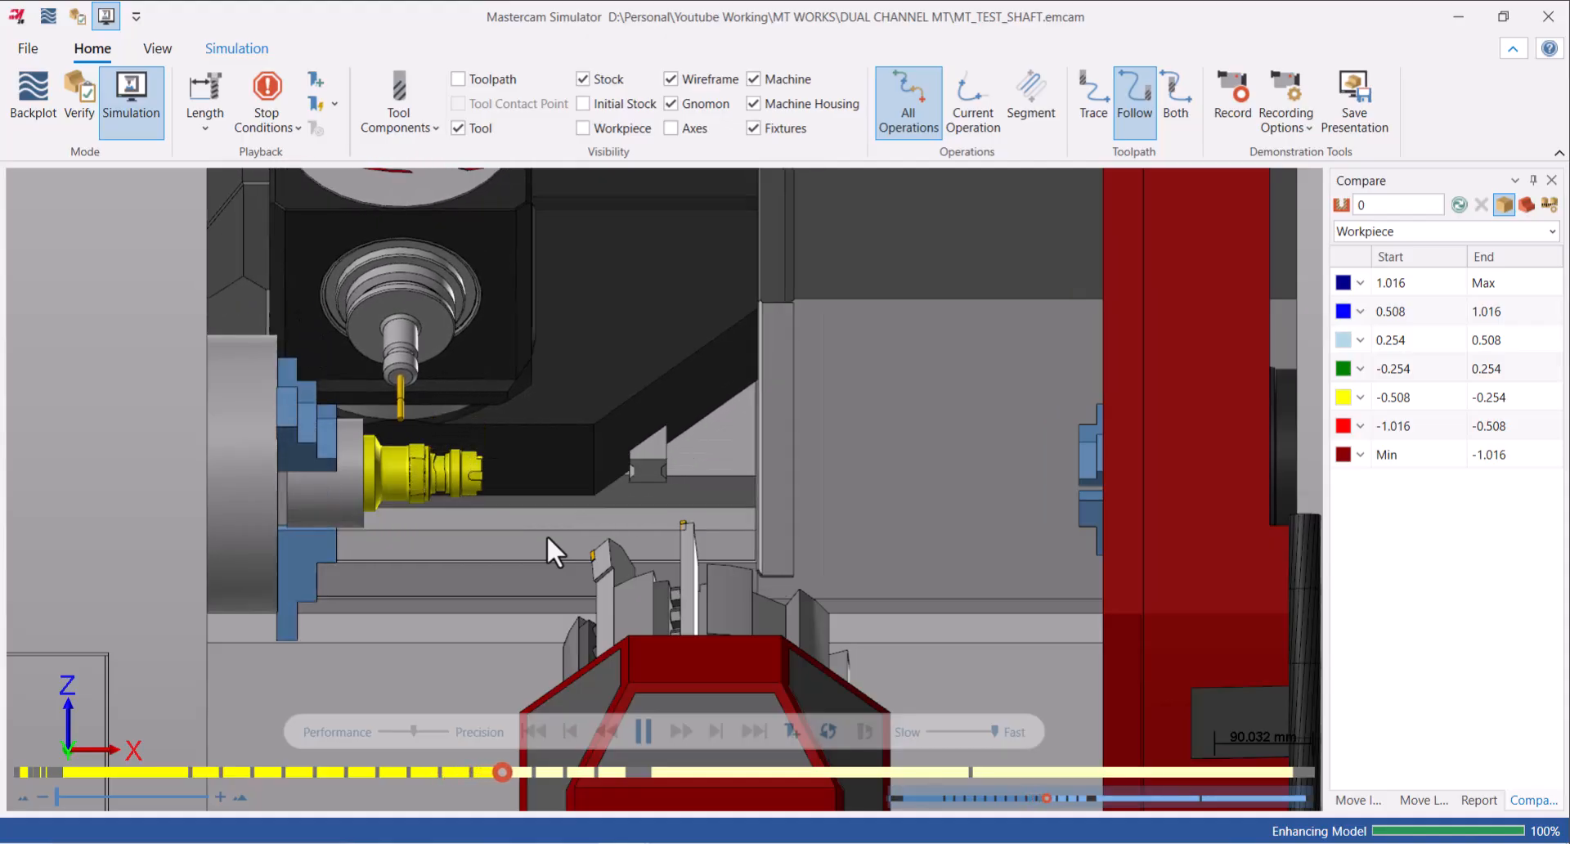
{"action": "scroll", "coordinate": [423, 479], "scroll_direction": "up", "scroll_amount": 1}
{"action": "scroll", "coordinate": [424, 479], "scroll_direction": "up", "scroll_amount": 3}
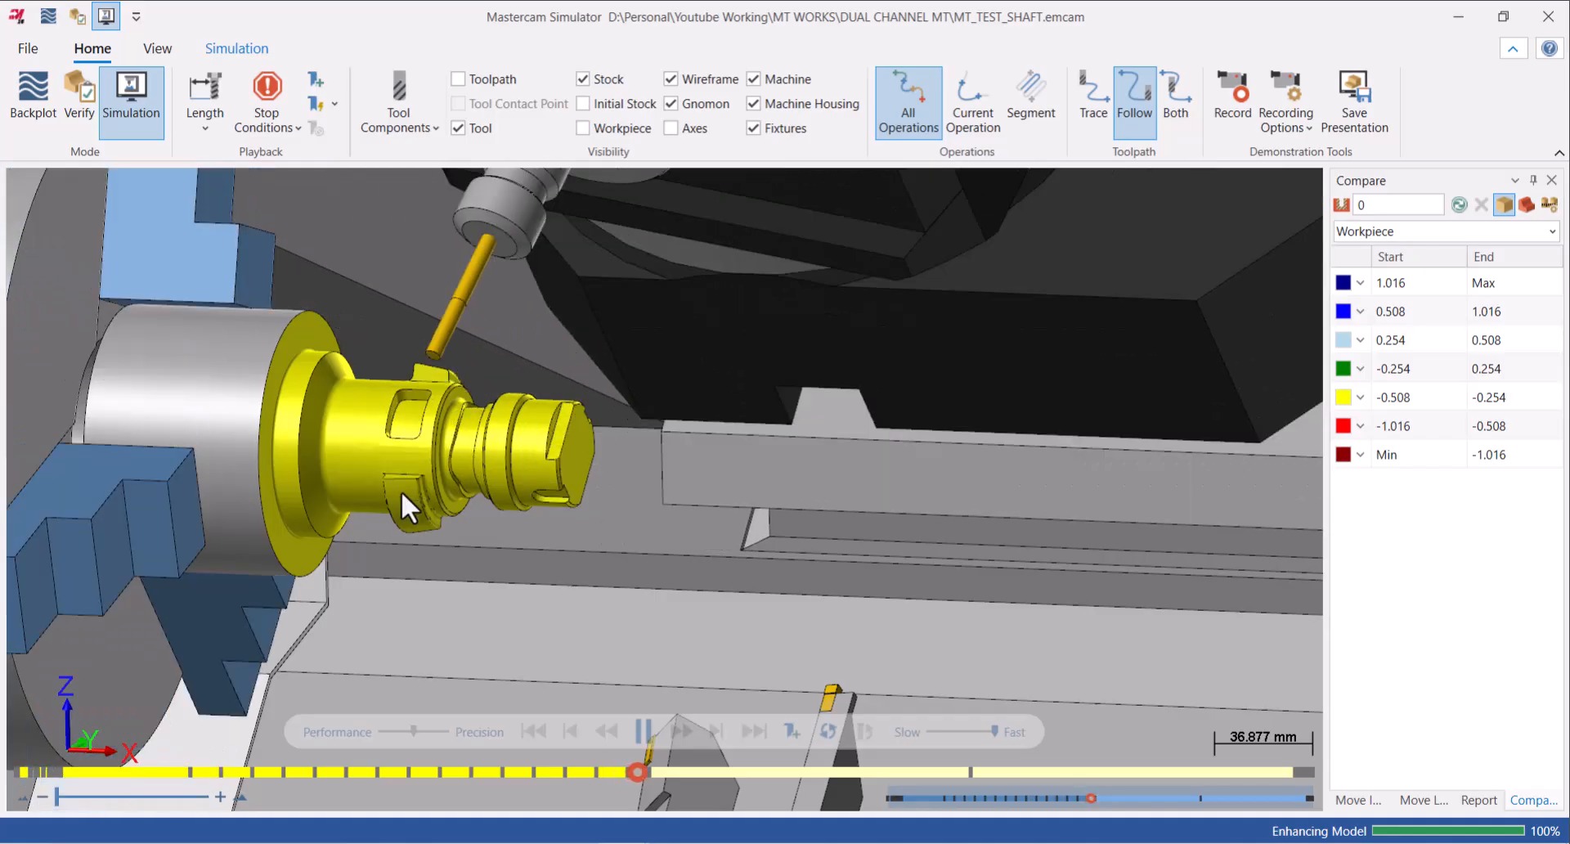
{"action": "middle_click_drag", "start_coordinate": [421, 419], "coordinate": [404, 452]}
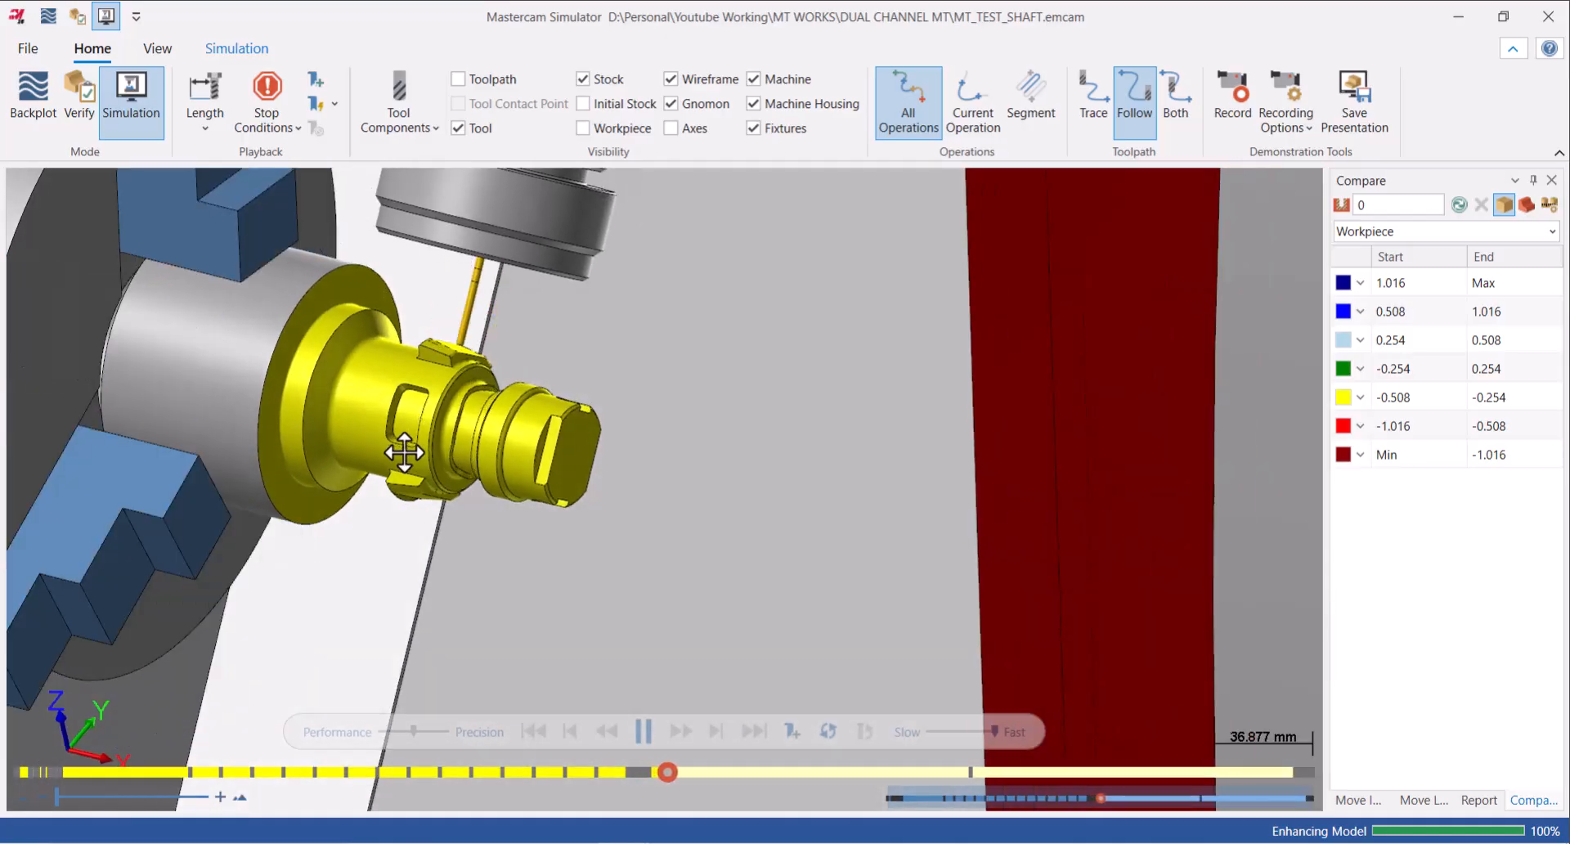
{"action": "scroll", "coordinate": [439, 351], "scroll_direction": "up", "scroll_amount": 3}
{"action": "middle_click_drag", "start_coordinate": [443, 349], "coordinate": [483, 365]}
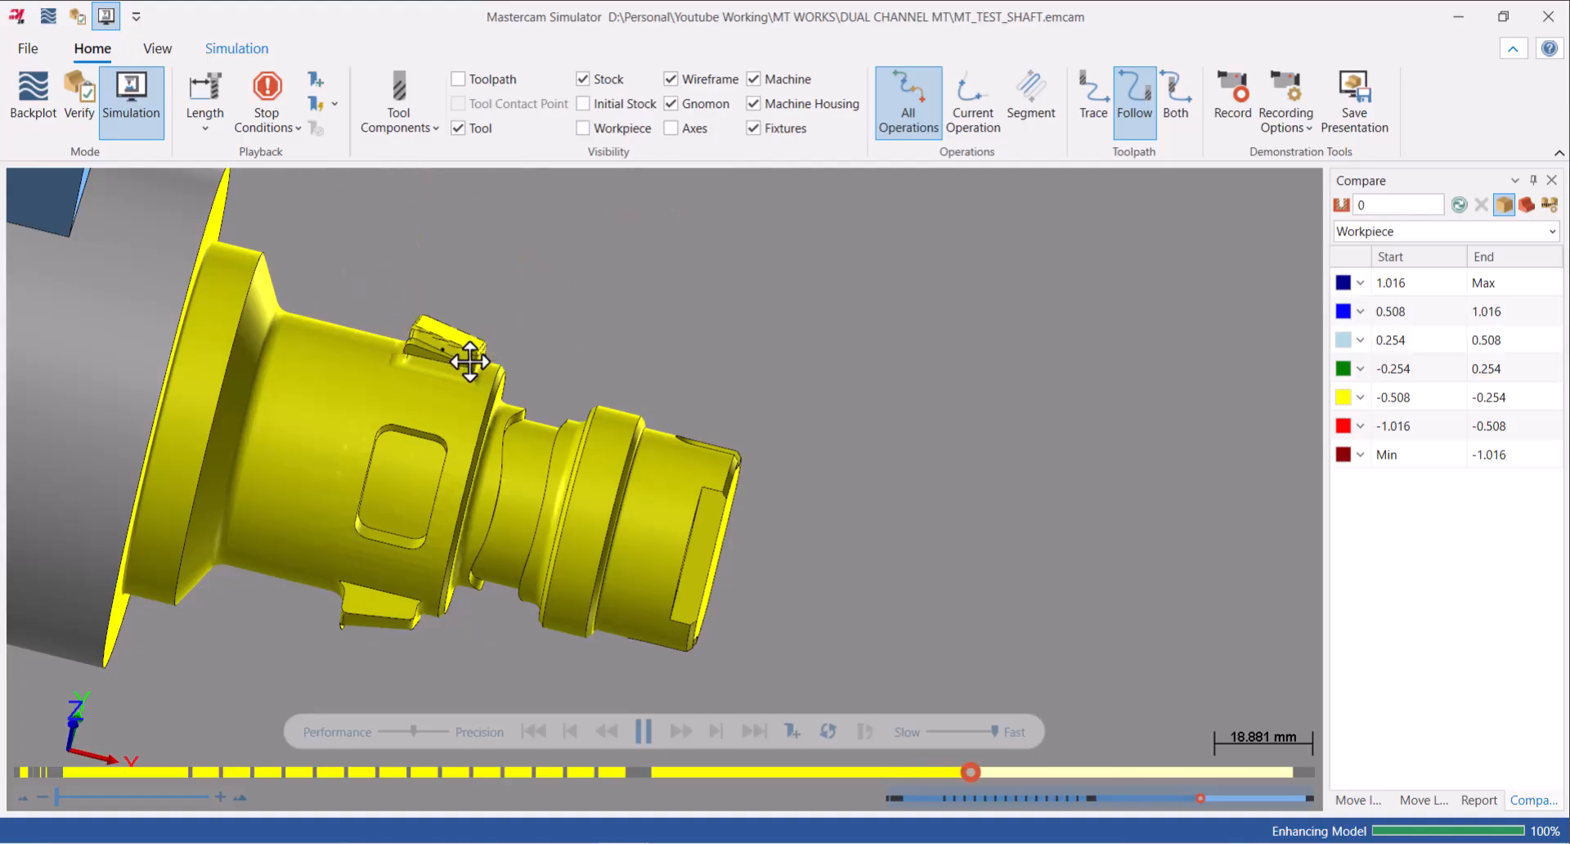
{"action": "scroll", "coordinate": [471, 361], "scroll_direction": "down", "scroll_amount": 3}
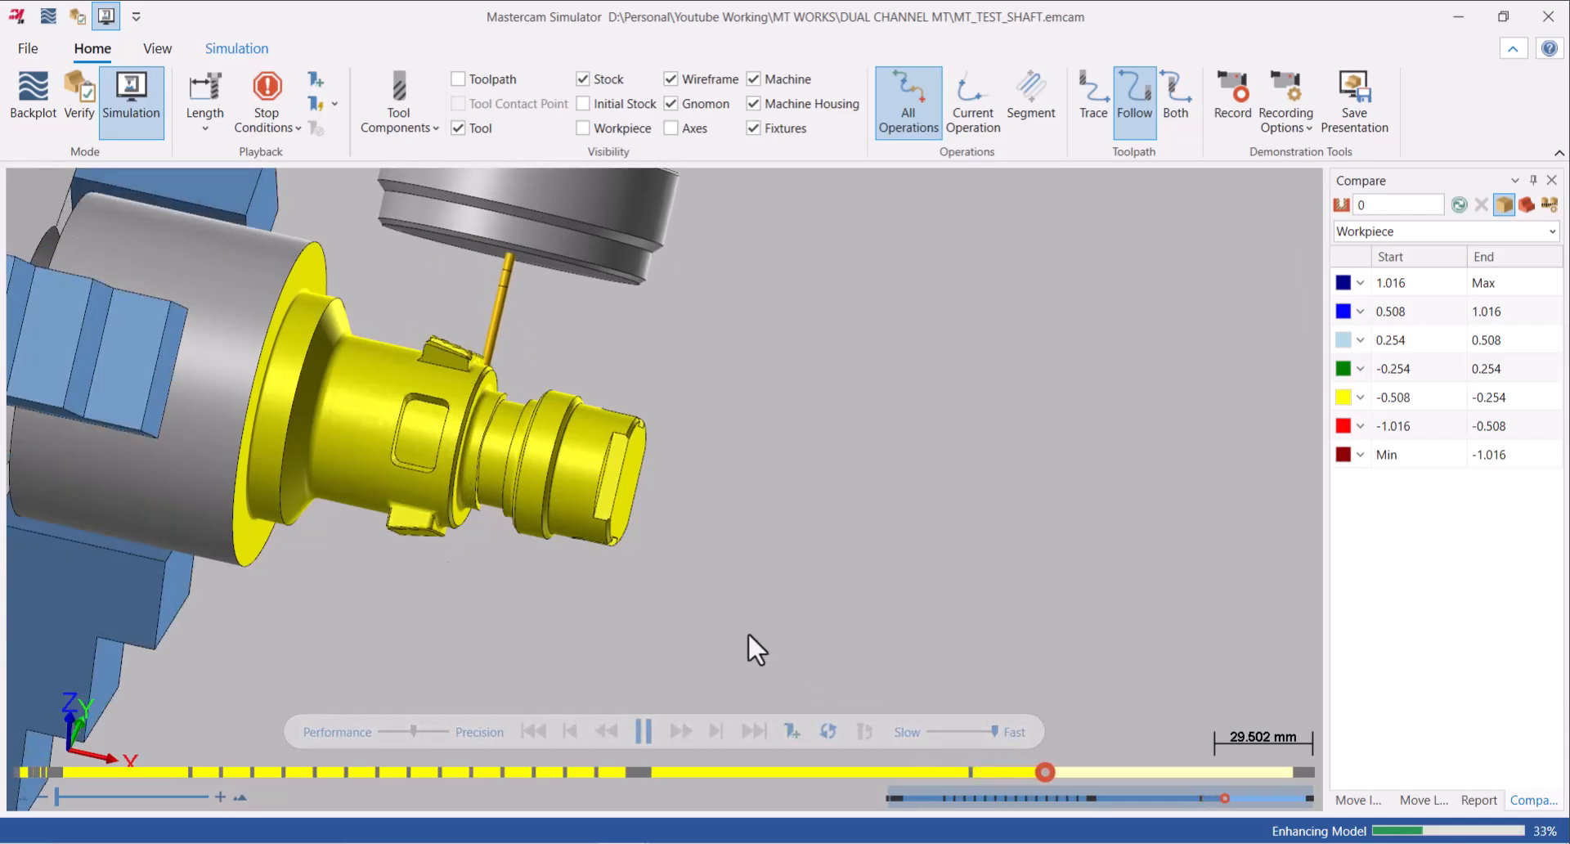
{"action": "scroll", "coordinate": [605, 509], "scroll_direction": "down", "scroll_amount": 5}
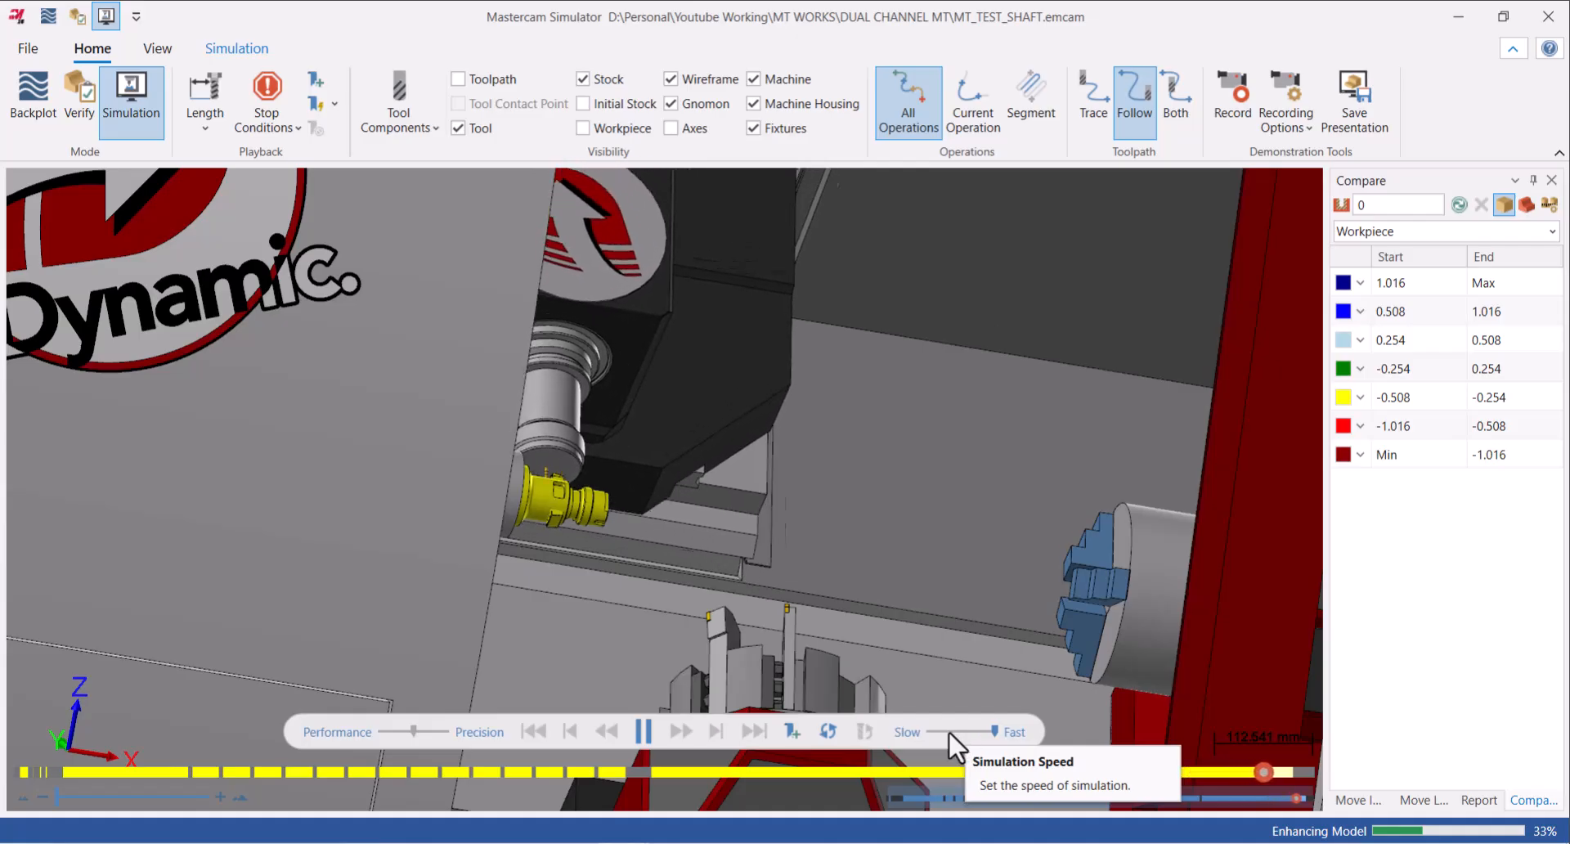
Slow the simulation playback to a moderate speed and watch the turret parking and spindle approach of the pickoff sequence.
{"action": "left_click", "coordinate": [949, 730]}
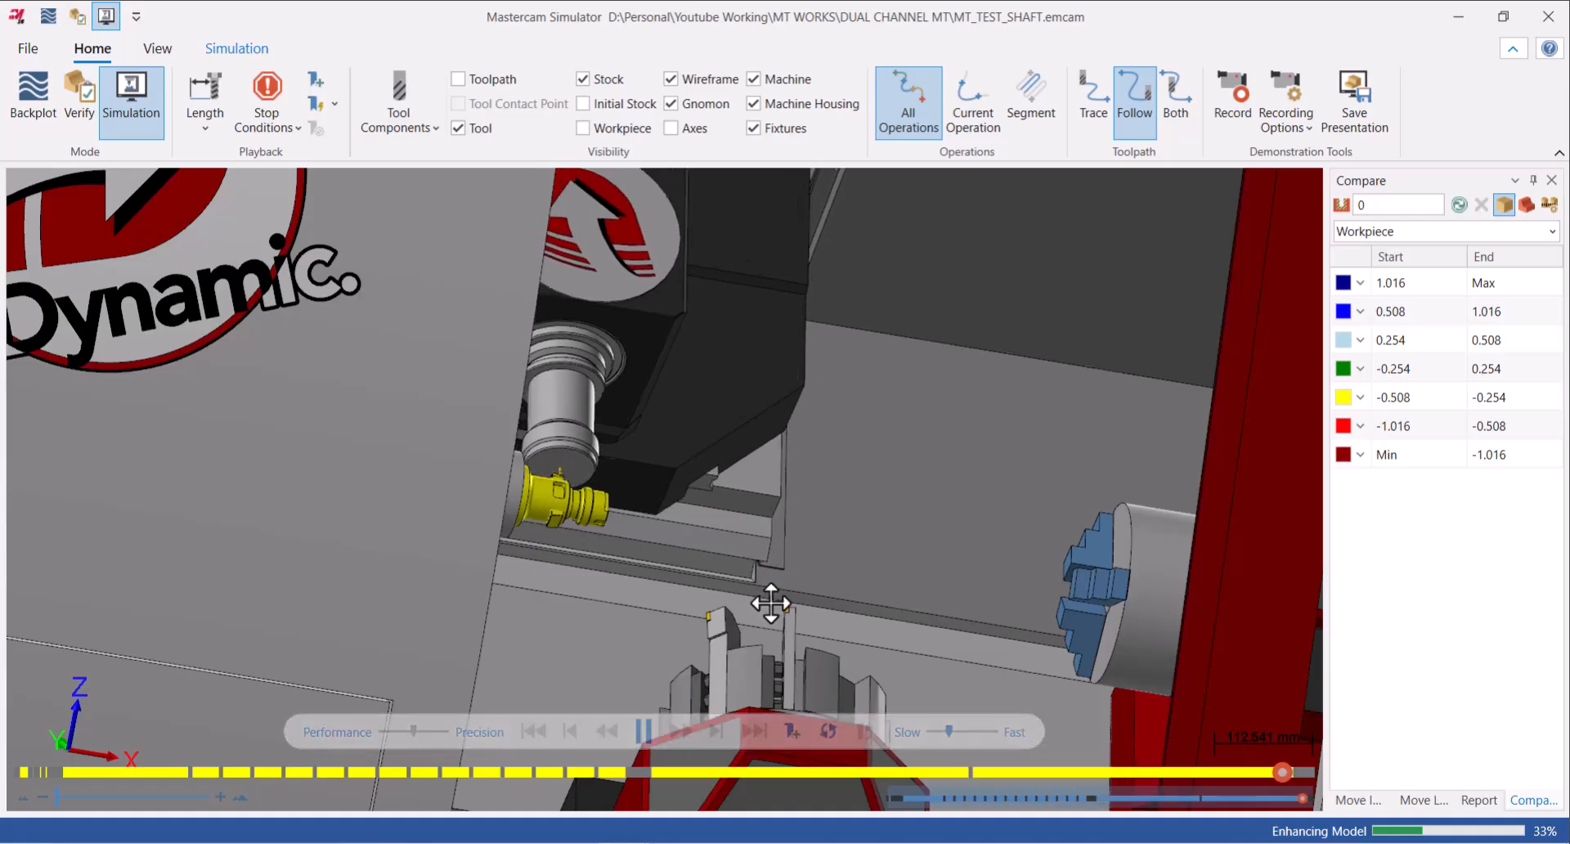
{"action": "scroll", "coordinate": [774, 602], "scroll_direction": "down", "scroll_amount": 5}
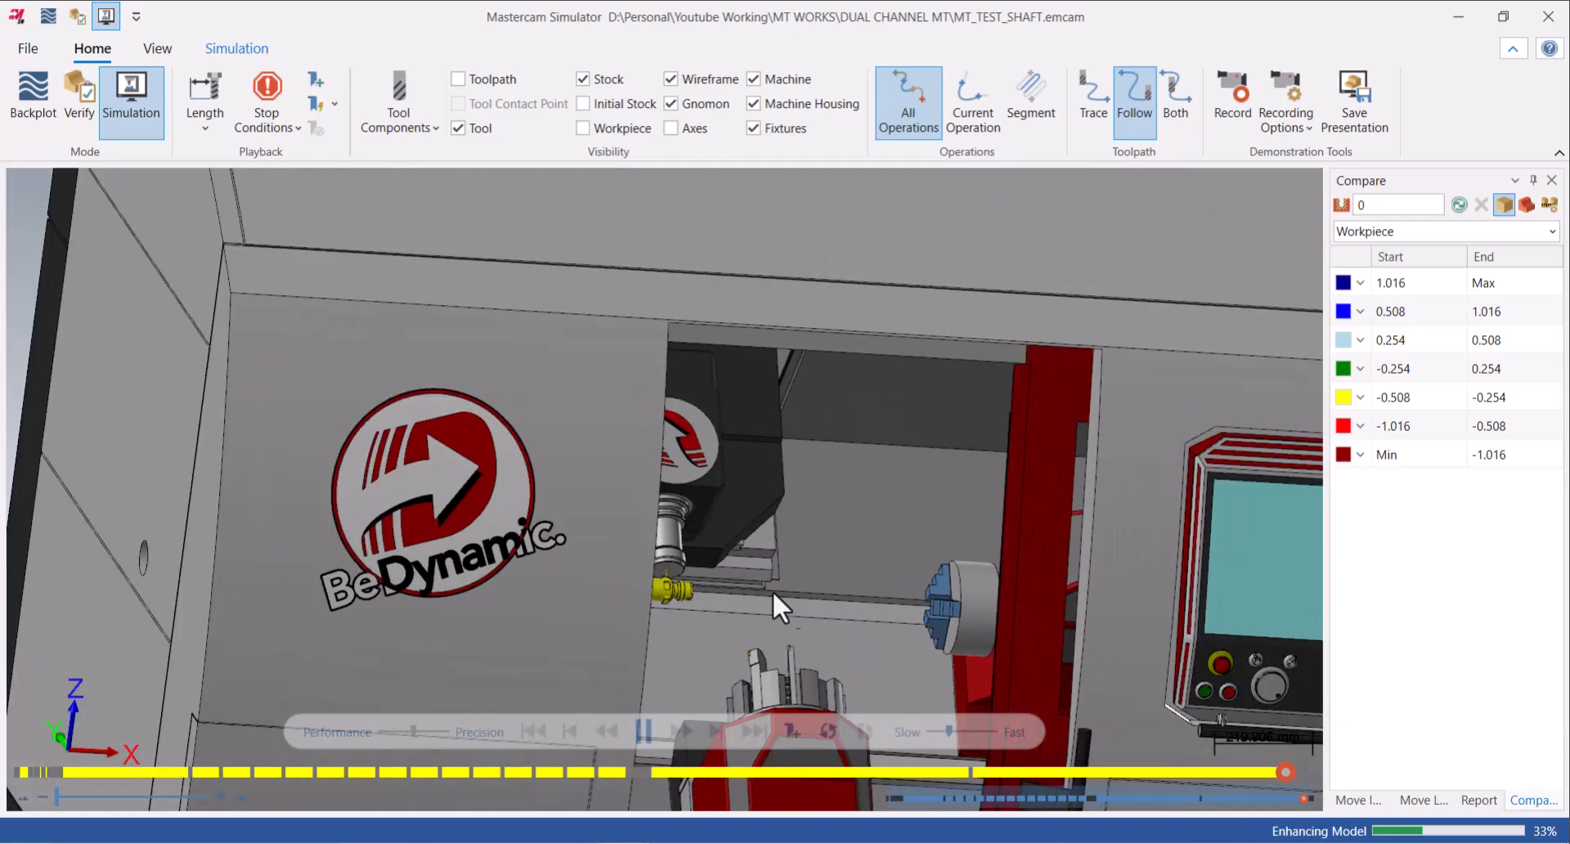
{"action": "scroll", "coordinate": [714, 571], "scroll_direction": "down", "scroll_amount": 3}
{"action": "scroll", "coordinate": [797, 596], "scroll_direction": "up", "scroll_amount": 4}
{"action": "mouse_move", "coordinate": [797, 596]}
{"action": "middle_mouse_down"}
{"action": "mouse_move", "coordinate": [770, 602]}
{"action": "mouse_move", "coordinate": [788, 572]}
{"action": "mouse_move", "coordinate": [792, 606]}
{"action": "middle_mouse_up"}
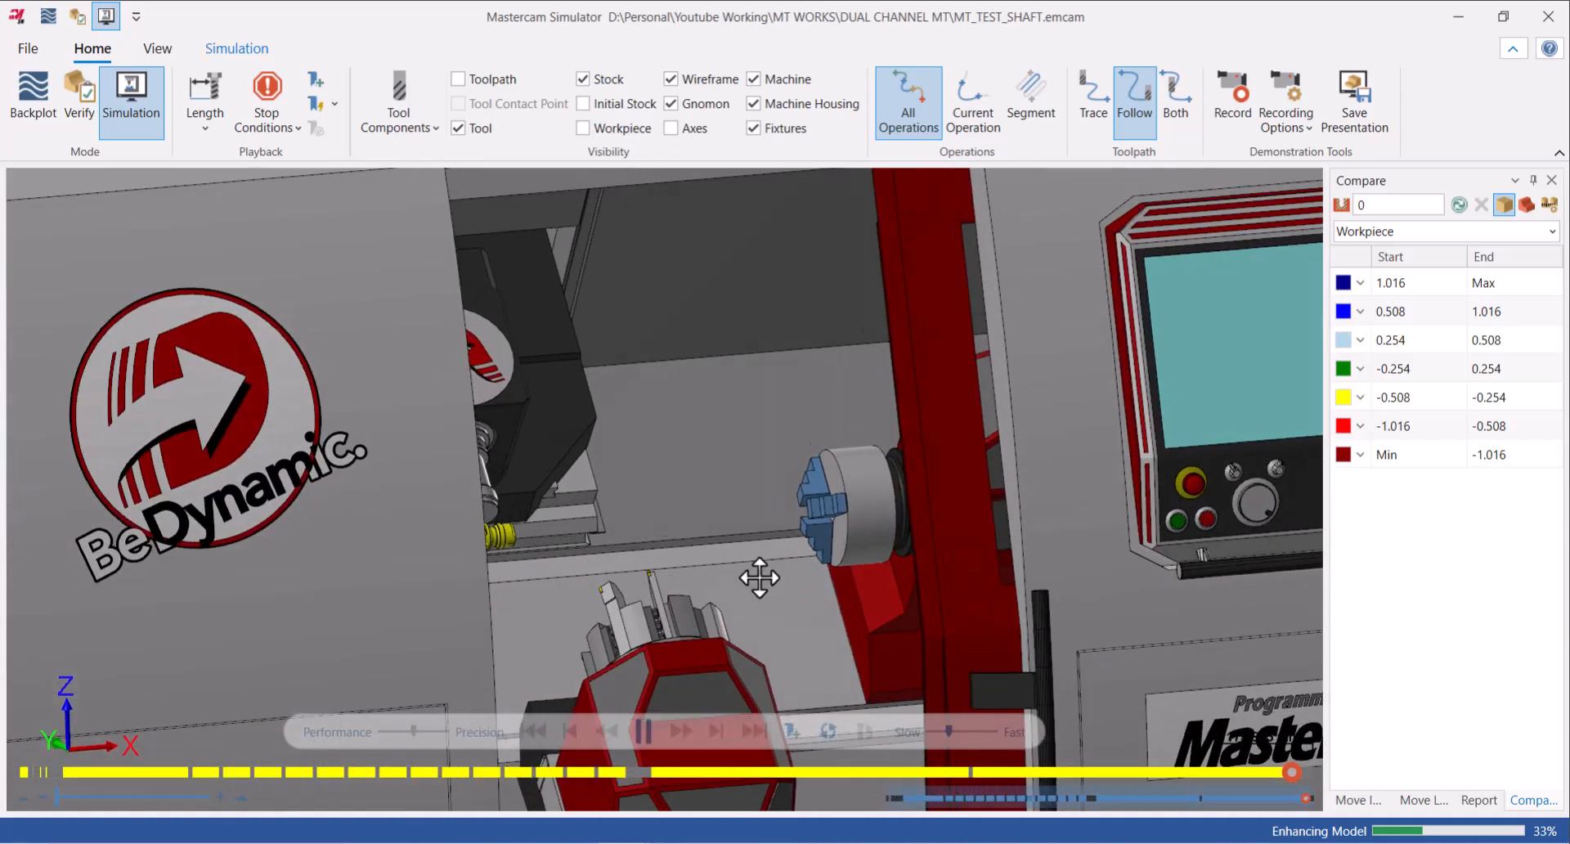
{"action": "scroll", "coordinate": [765, 577], "scroll_direction": "up", "scroll_amount": 5}
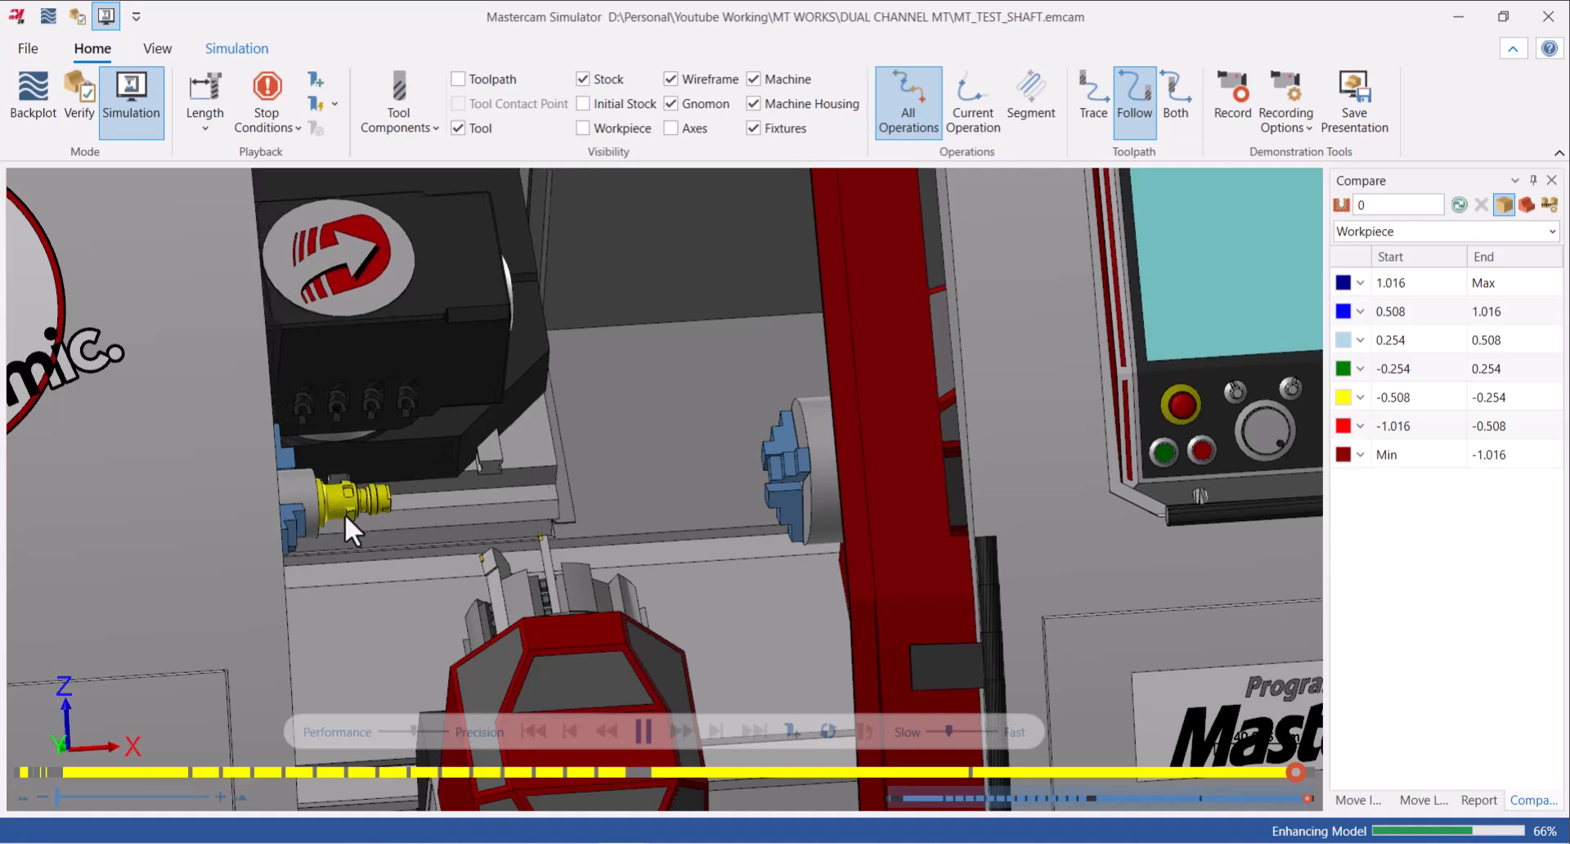
{"action": "scroll", "coordinate": [327, 494], "scroll_direction": "up", "scroll_amount": 5}
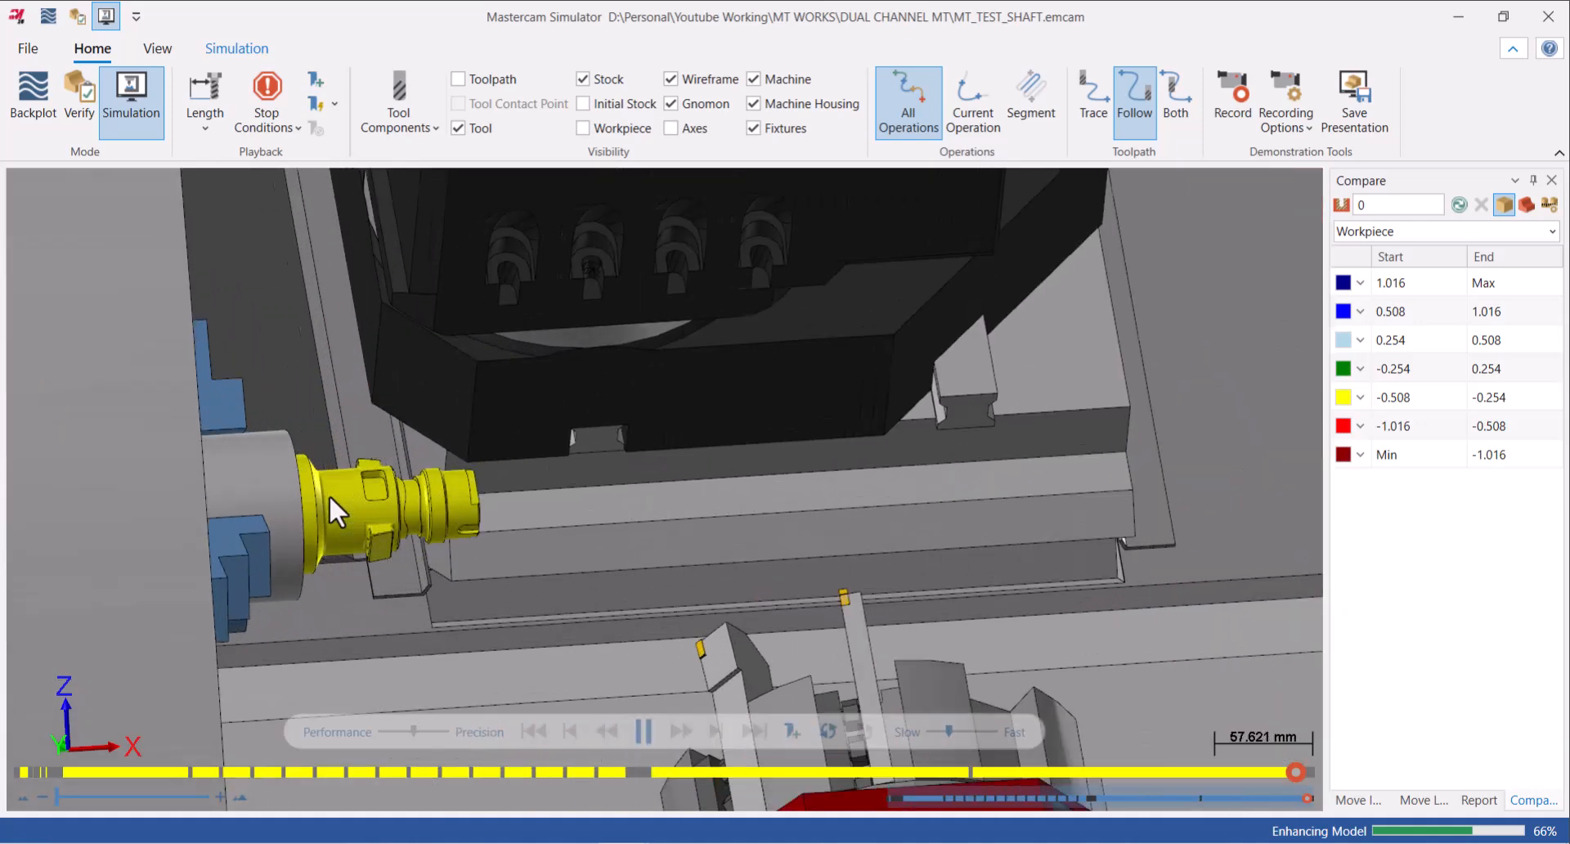
{"action": "scroll", "coordinate": [337, 535], "scroll_direction": "down", "scroll_amount": 4}
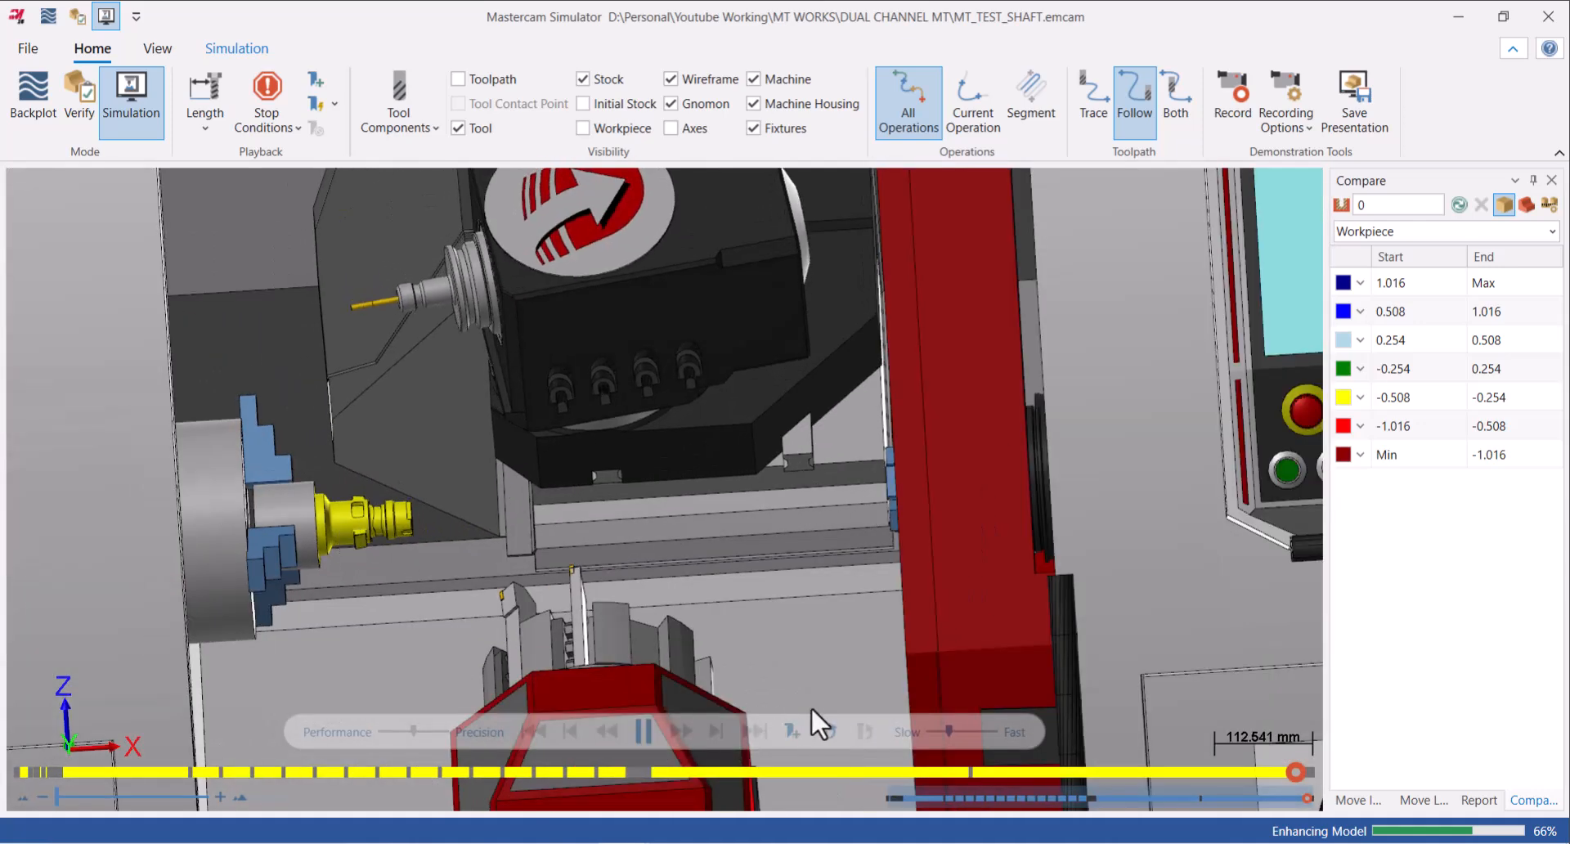
{"action": "left_click", "coordinate": [958, 730]}
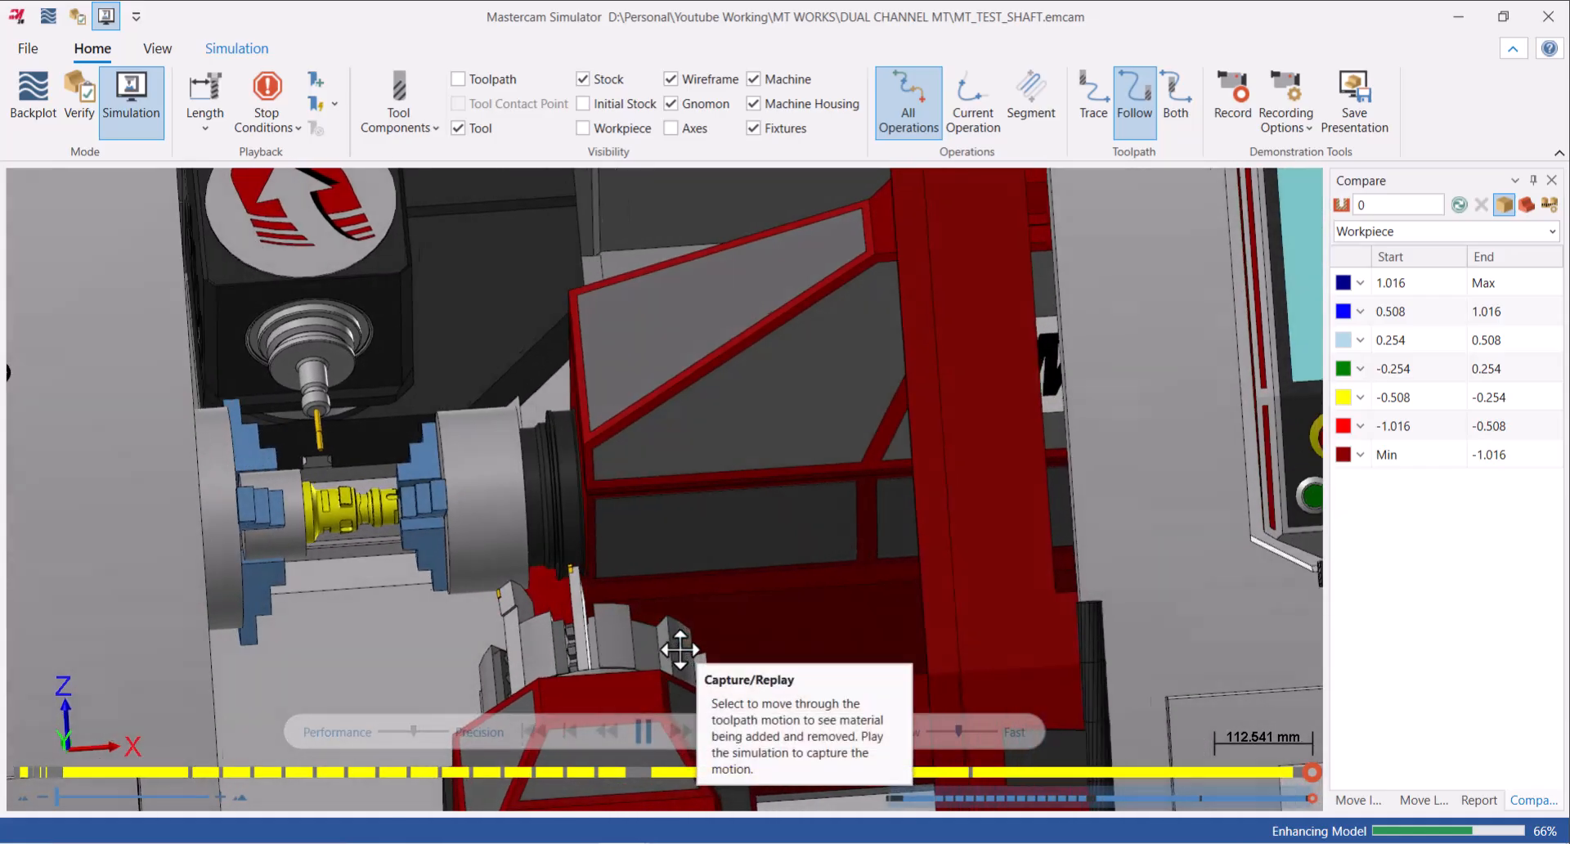
Examine the shaft transferred to the right spindle and the retracted spindle and turret positions in the machine.
{"action": "scroll", "coordinate": [679, 650], "scroll_direction": "down", "scroll_amount": 2}
{"action": "middle_click_drag", "start_coordinate": [680, 650], "coordinate": [714, 626]}
{"action": "scroll", "coordinate": [737, 528], "scroll_direction": "up", "scroll_amount": 6}
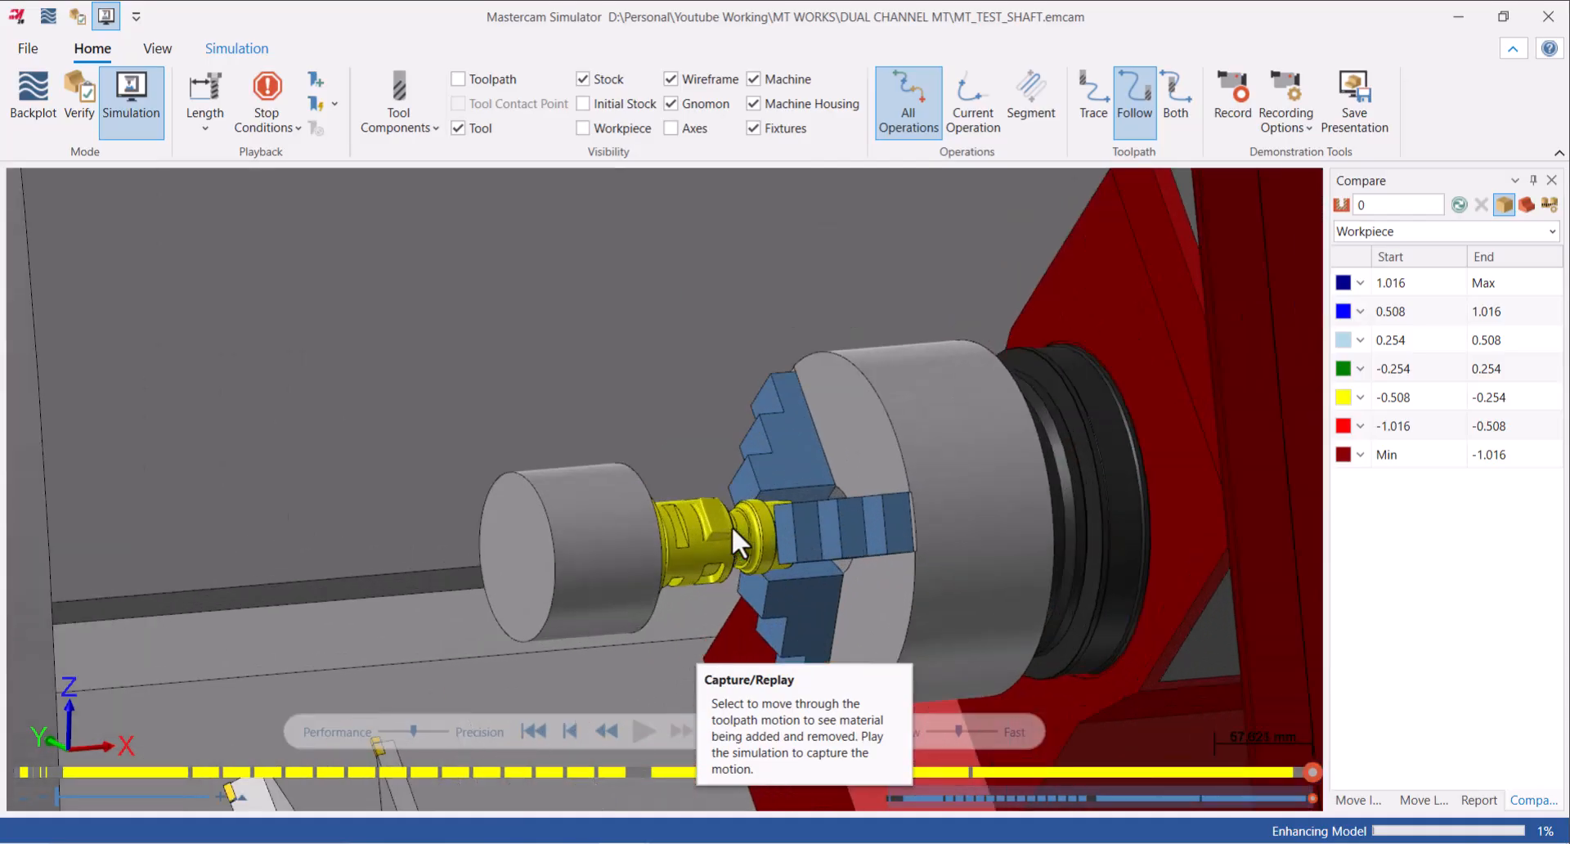
{"action": "scroll", "coordinate": [738, 528], "scroll_direction": "down", "scroll_amount": 7}
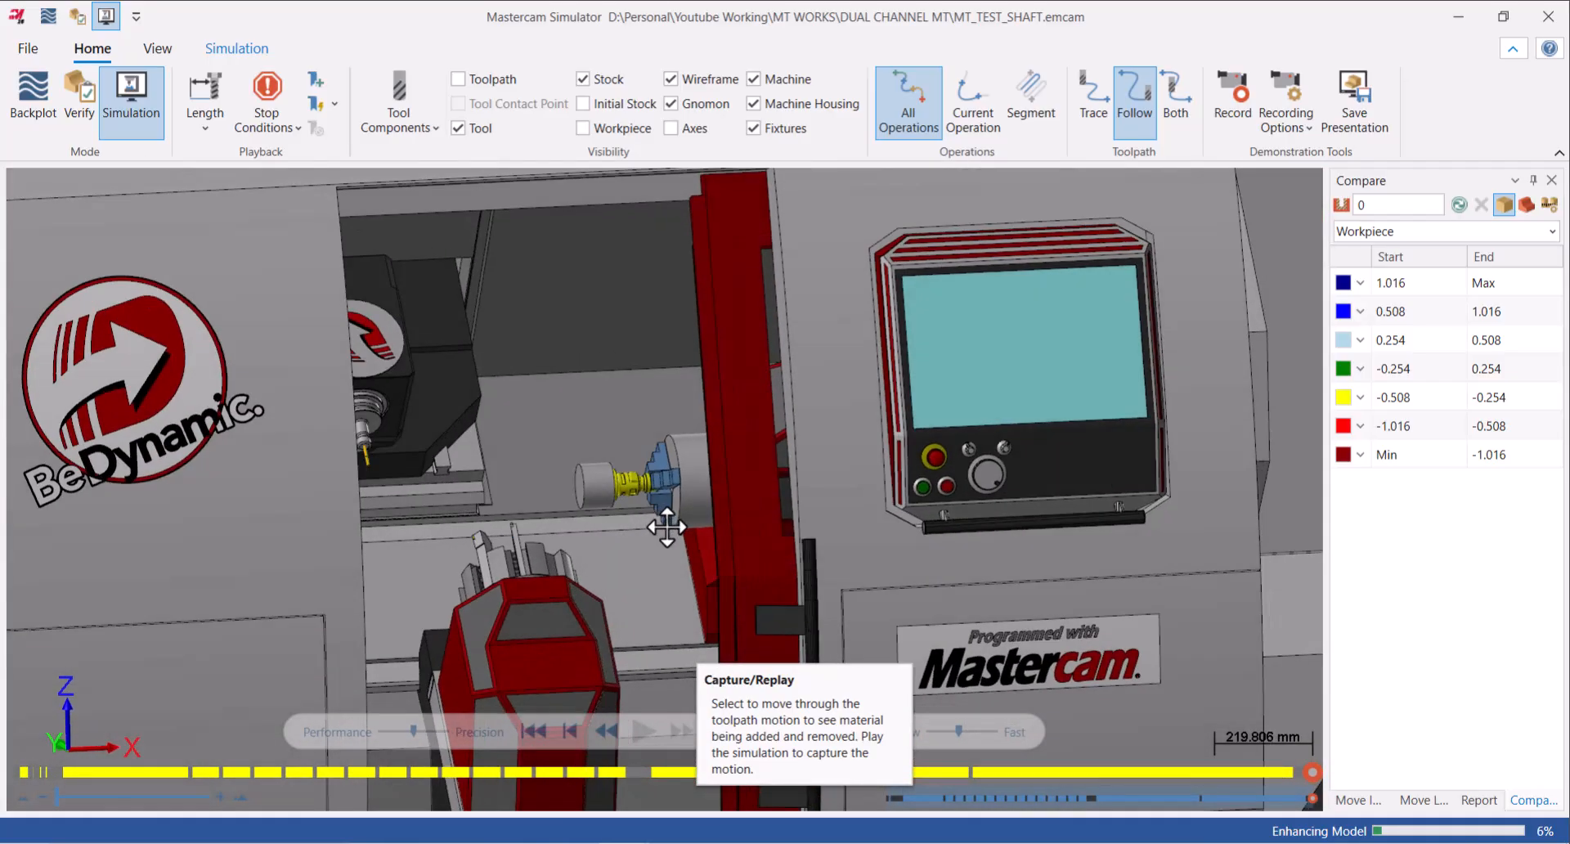
{"action": "middle_click_drag", "start_coordinate": [667, 528], "coordinate": [463, 597]}
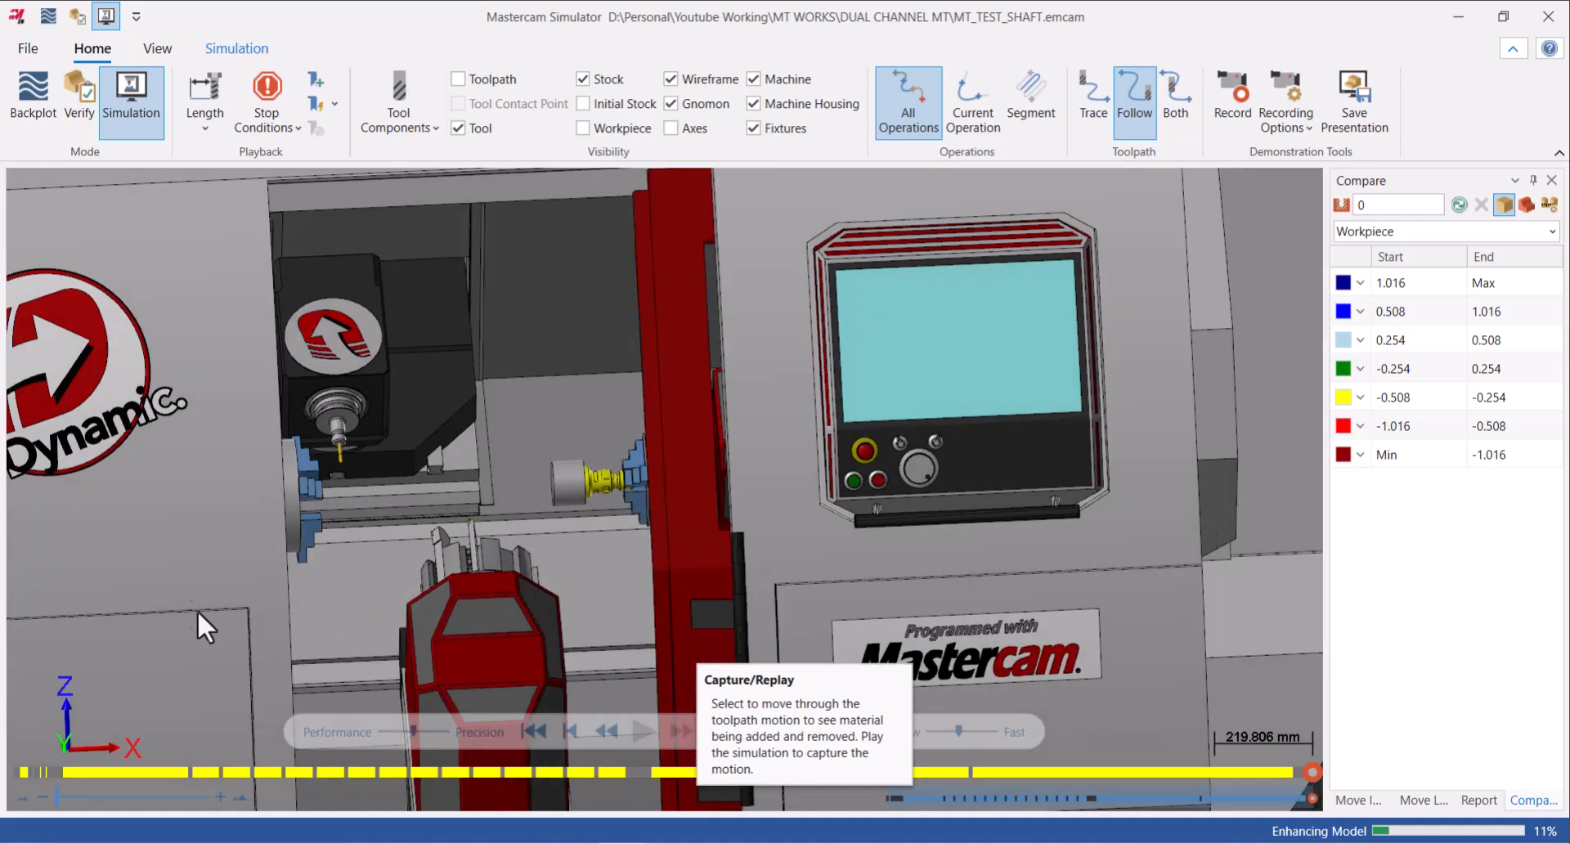
{"action": "scroll", "coordinate": [376, 567], "scroll_direction": "down", "scroll_amount": 6}
{"action": "middle_click_drag", "start_coordinate": [392, 564], "coordinate": [378, 564]}
{"action": "scroll", "coordinate": [374, 568], "scroll_direction": "up", "scroll_amount": 6}
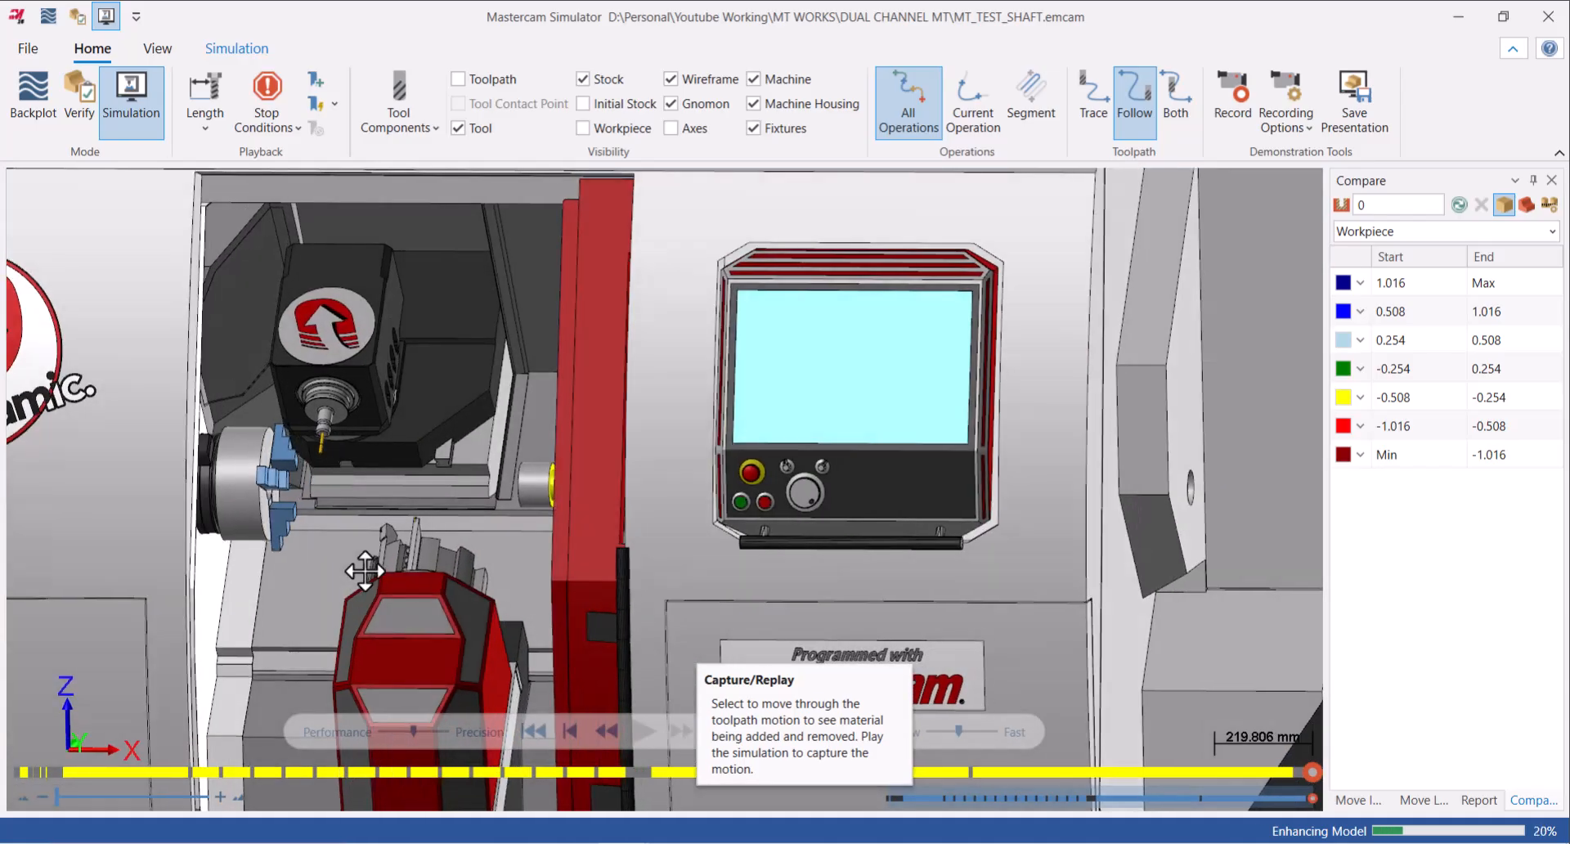
Close the machine simulation and minimize Code Expert to switch back to the shaft's toolpaths in Mastercam.
{"action": "left_click", "coordinate": [1549, 16]}
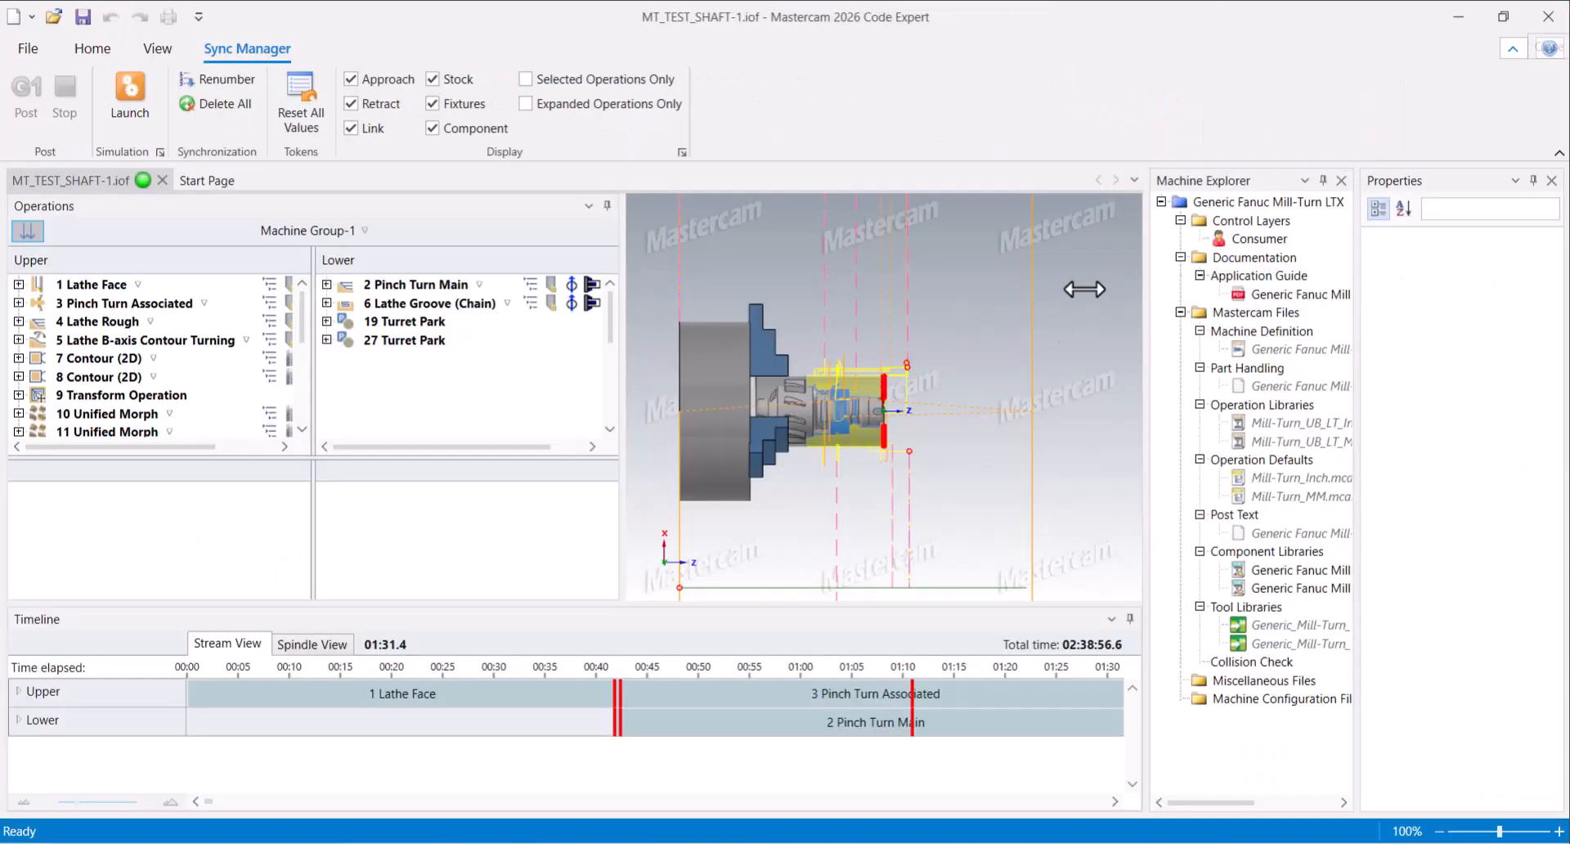
{"action": "left_click", "coordinate": [1459, 16]}
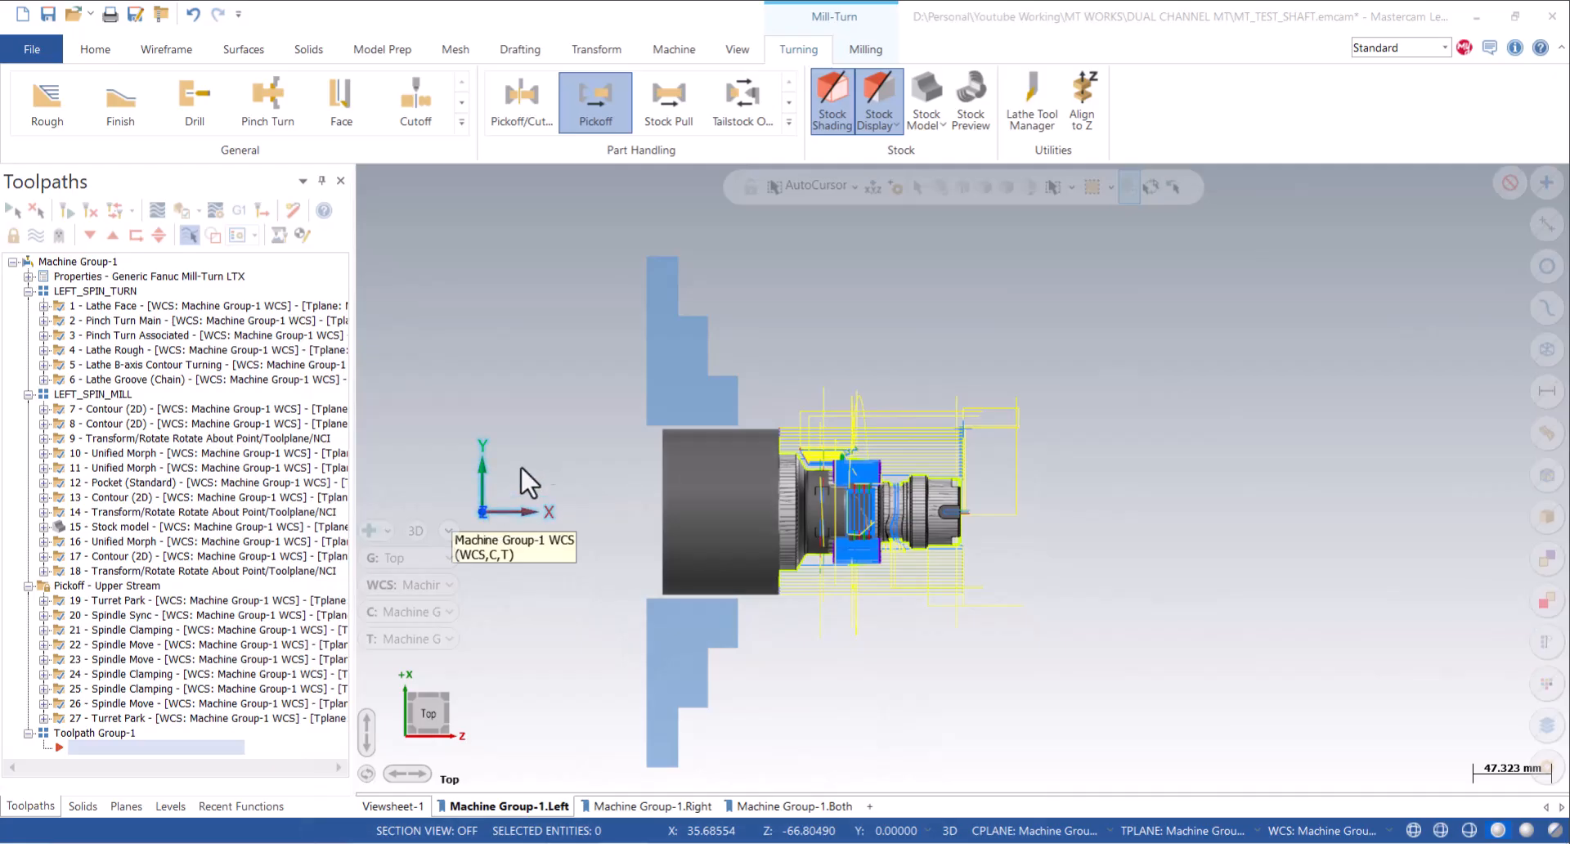
{"action": "scroll", "coordinate": [507, 481], "scroll_direction": "down", "scroll_amount": 2}
{"action": "scroll", "coordinate": [784, 491], "scroll_direction": "up", "scroll_amount": 4}
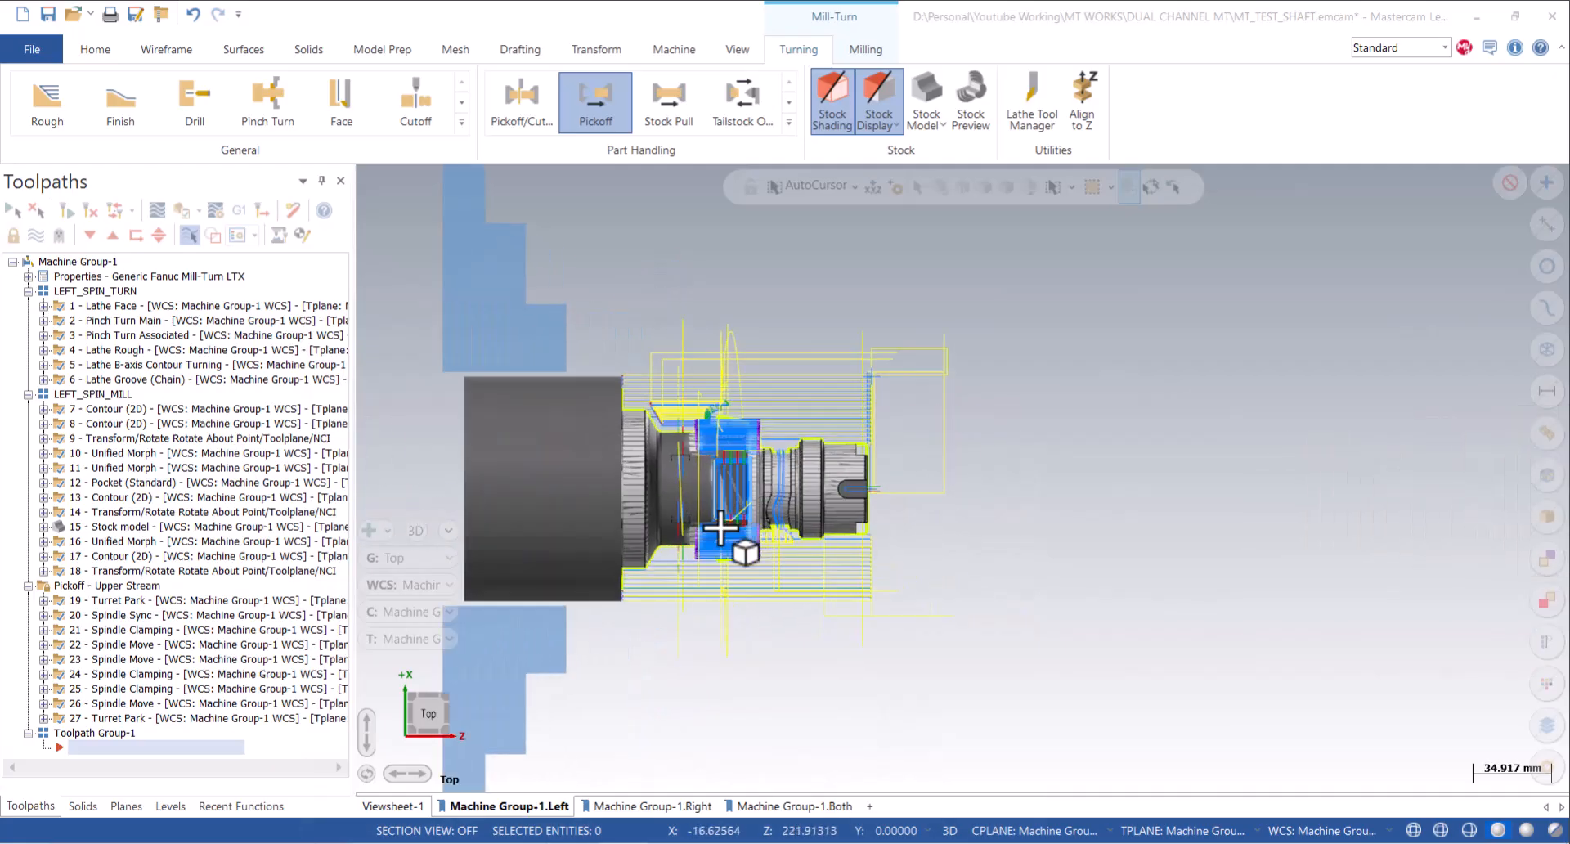
Review the parameters and available destinations of operation 19 Turret Park, and close it without changes.
{"action": "left_click", "coordinate": [80, 719]}
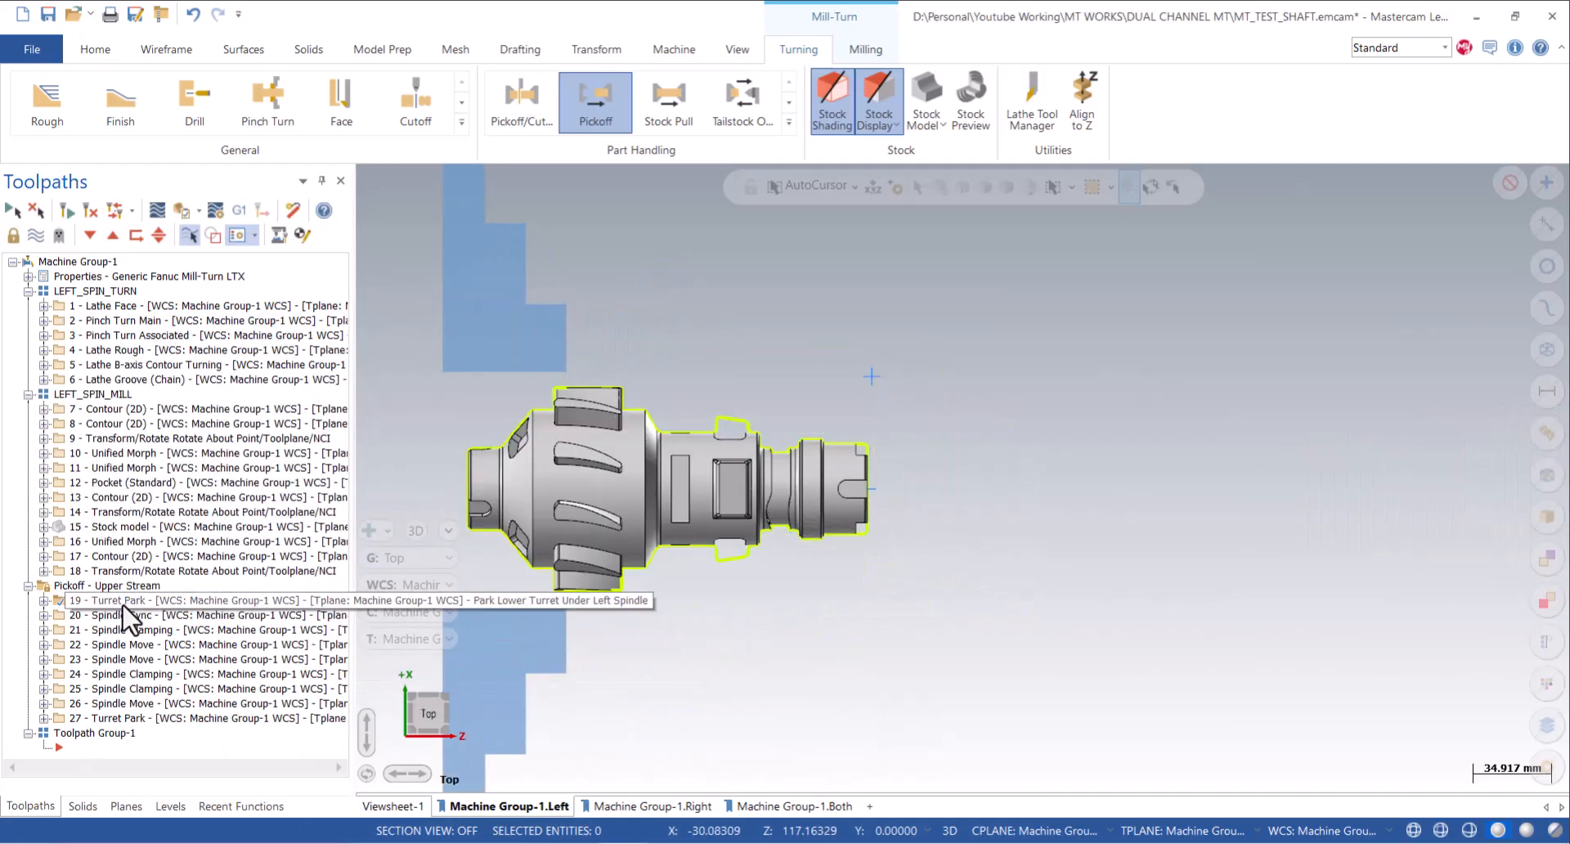
{"action": "left_click", "coordinate": [43, 600]}
{"action": "left_click", "coordinate": [92, 601]}
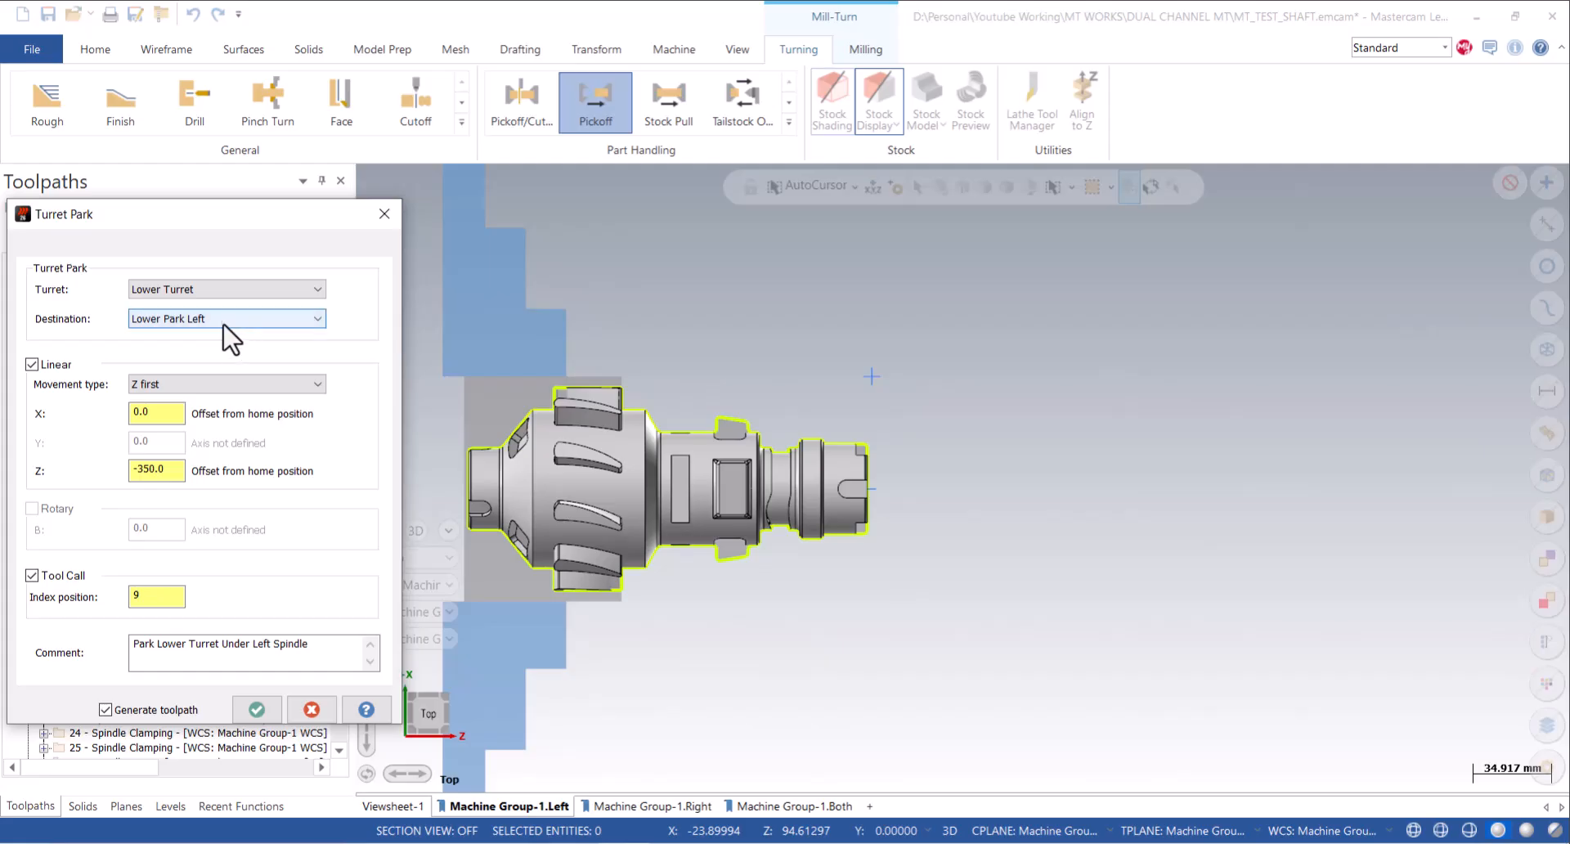
{"action": "left_click", "coordinate": [234, 321]}
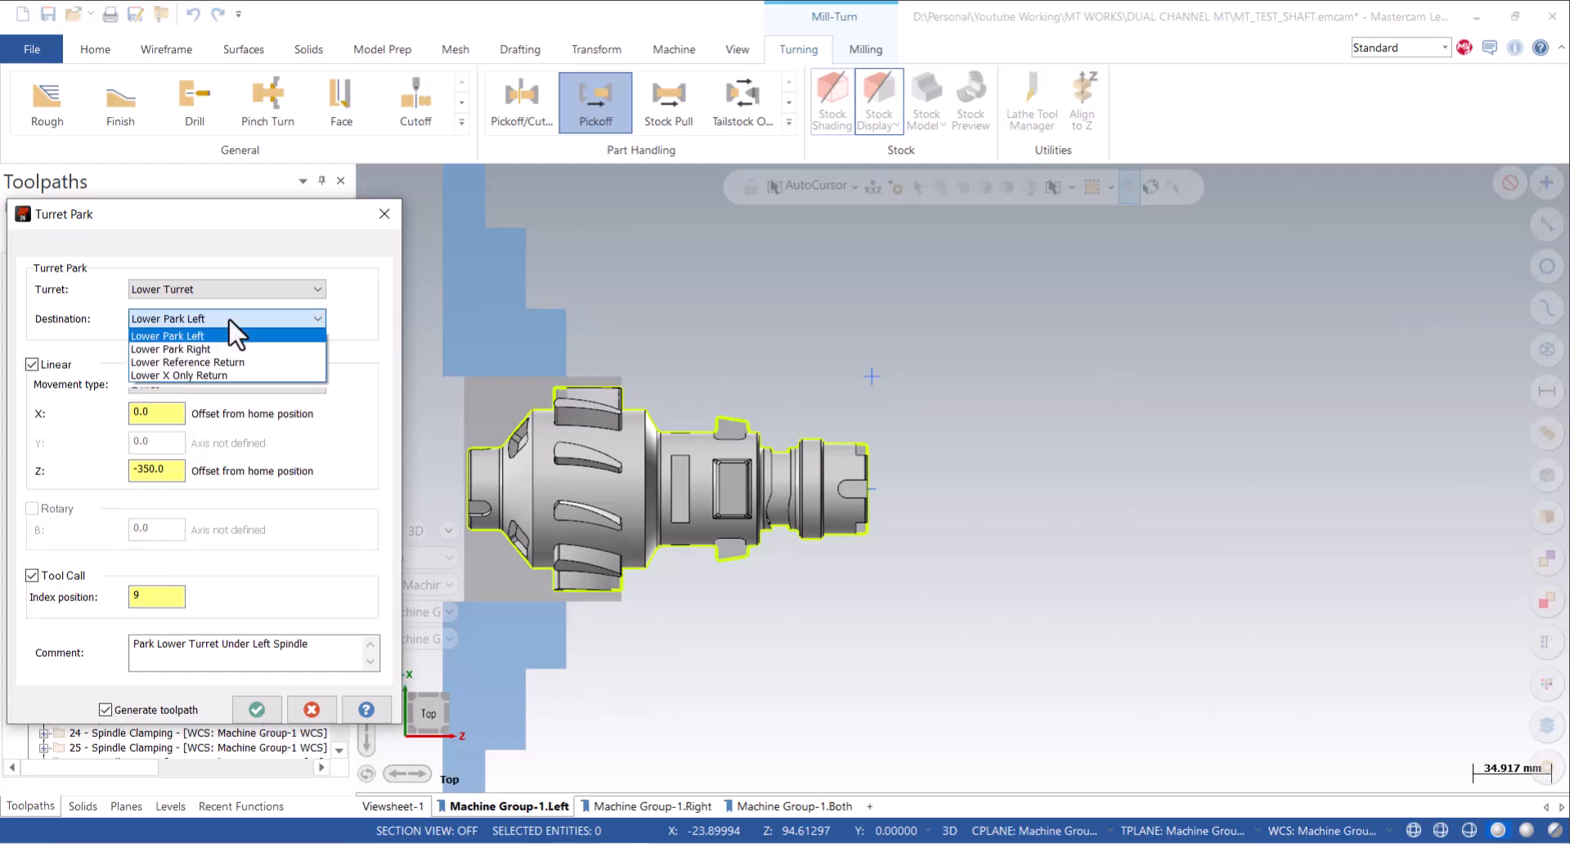
{"action": "left_click", "coordinate": [383, 215]}
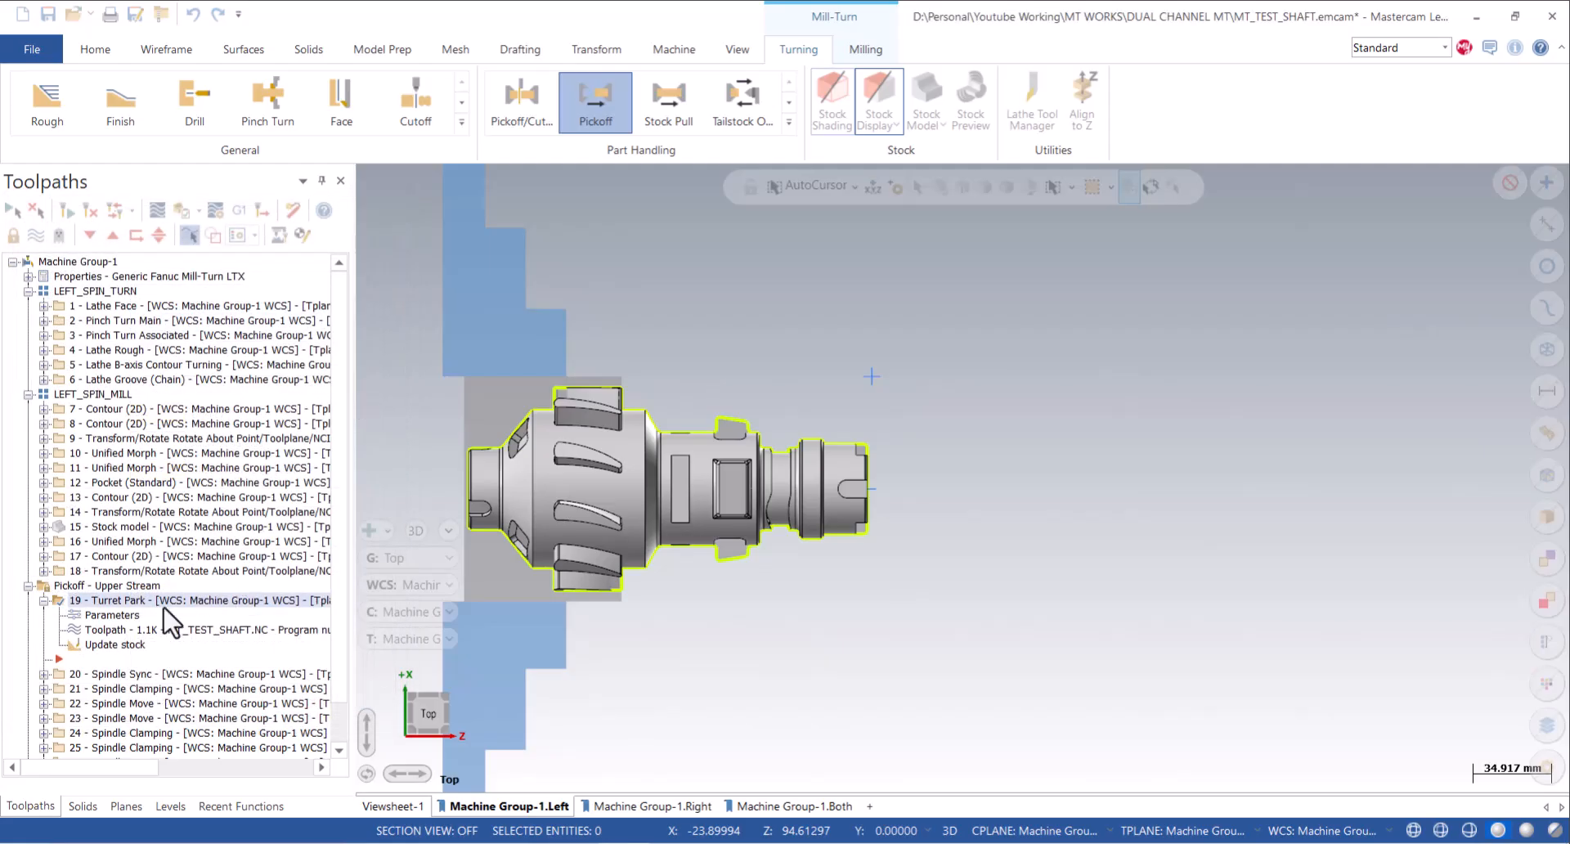
{"action": "left_click", "coordinate": [44, 602]}
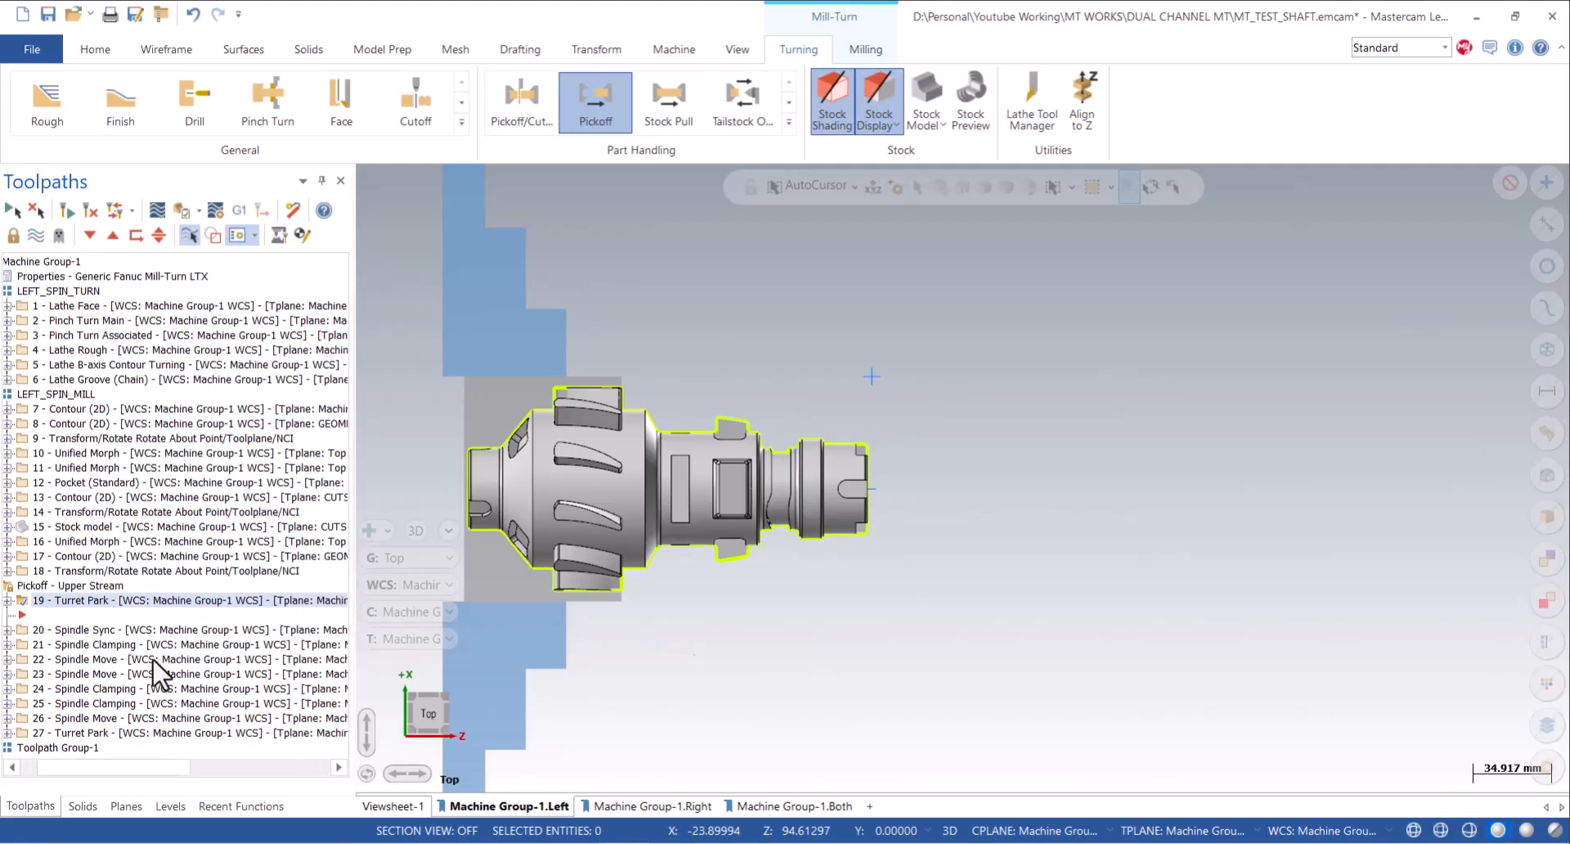
Set the destination of the lower turret in operation 27 Turret Park to Lower Park Left and accept the parameters.
{"action": "left_click", "coordinate": [114, 733]}
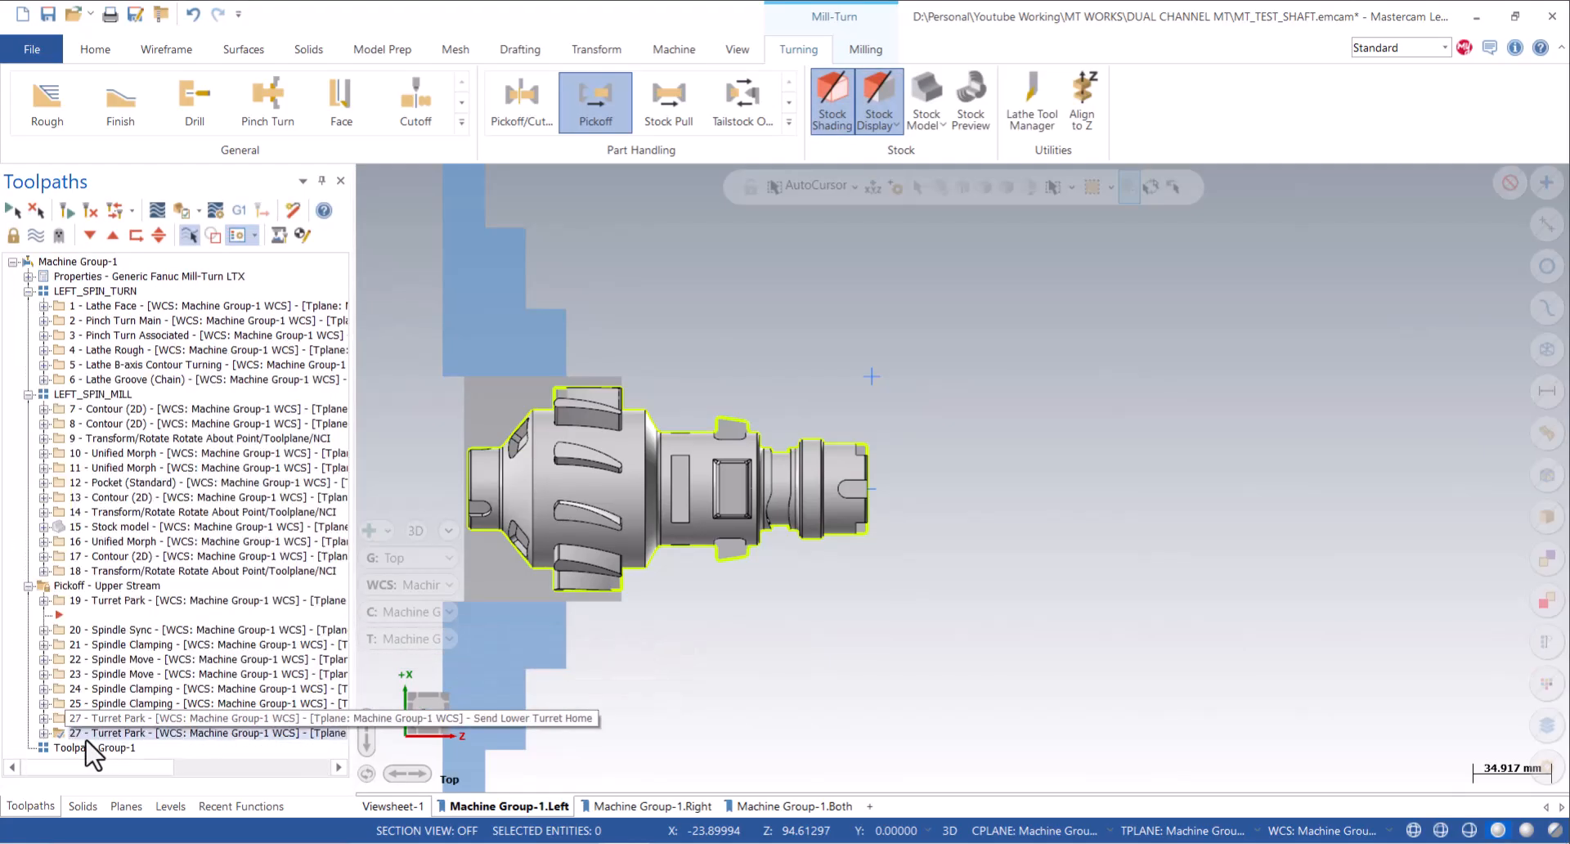
{"action": "left_click", "coordinate": [45, 719]}
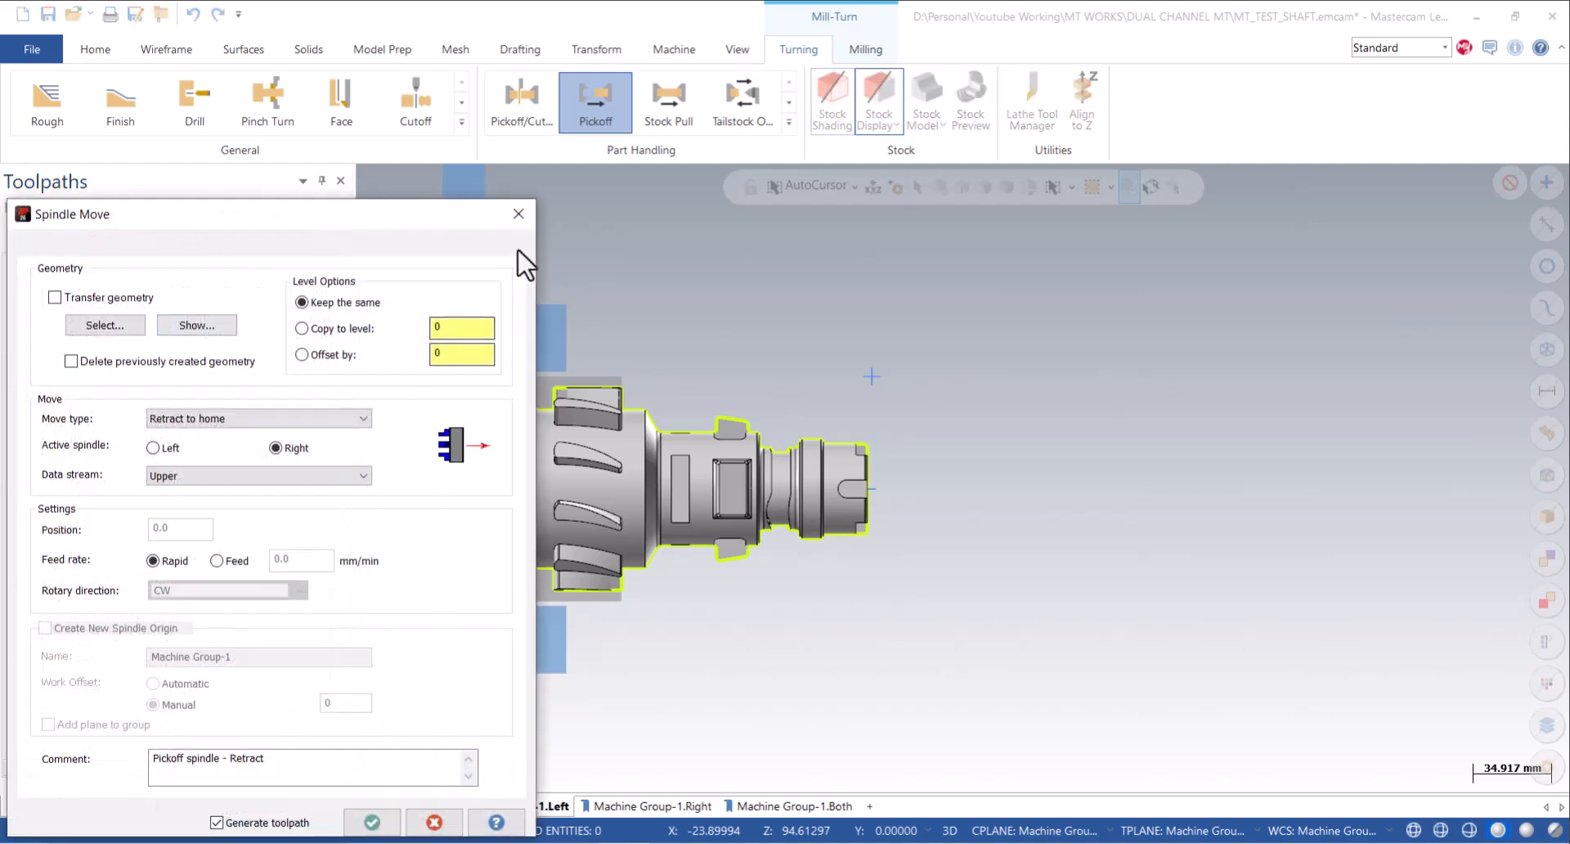
{"action": "left_click", "coordinate": [519, 214]}
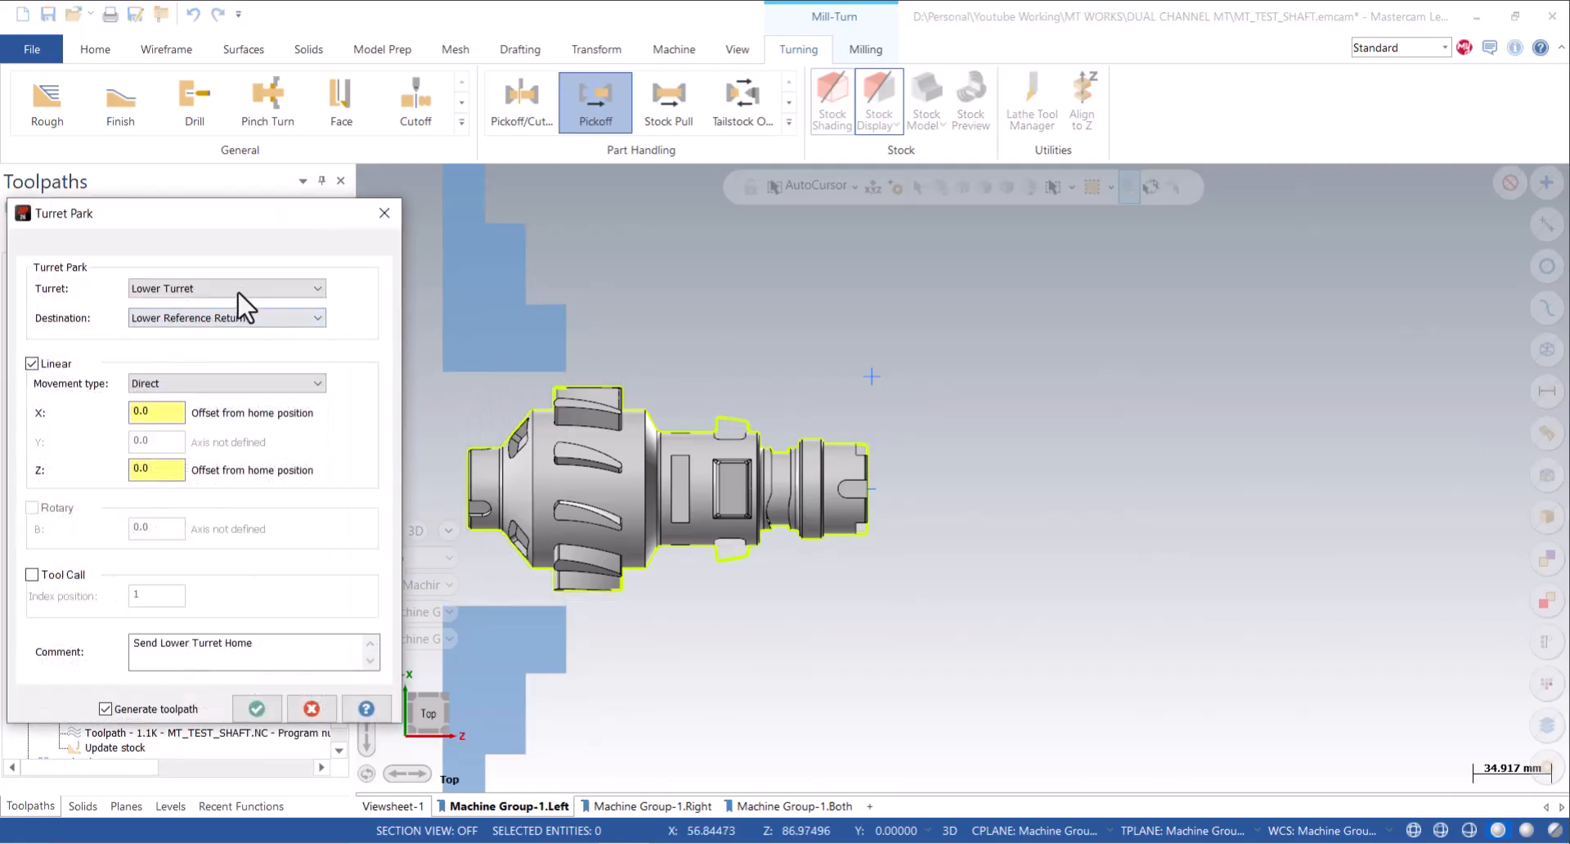
{"action": "left_click", "coordinate": [232, 332]}
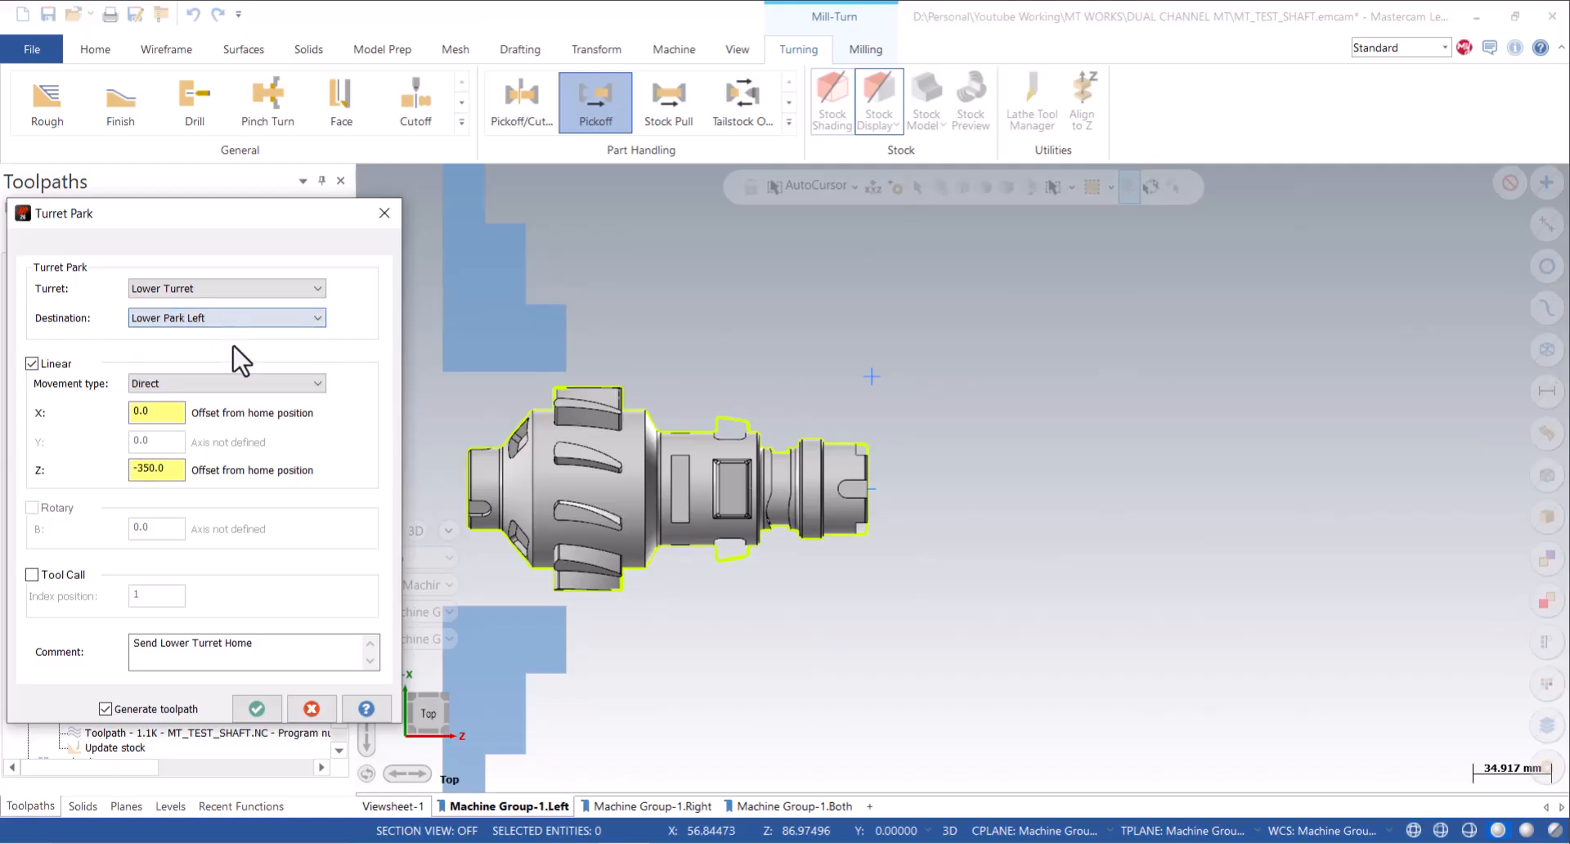
{"action": "left_click", "coordinate": [257, 708]}
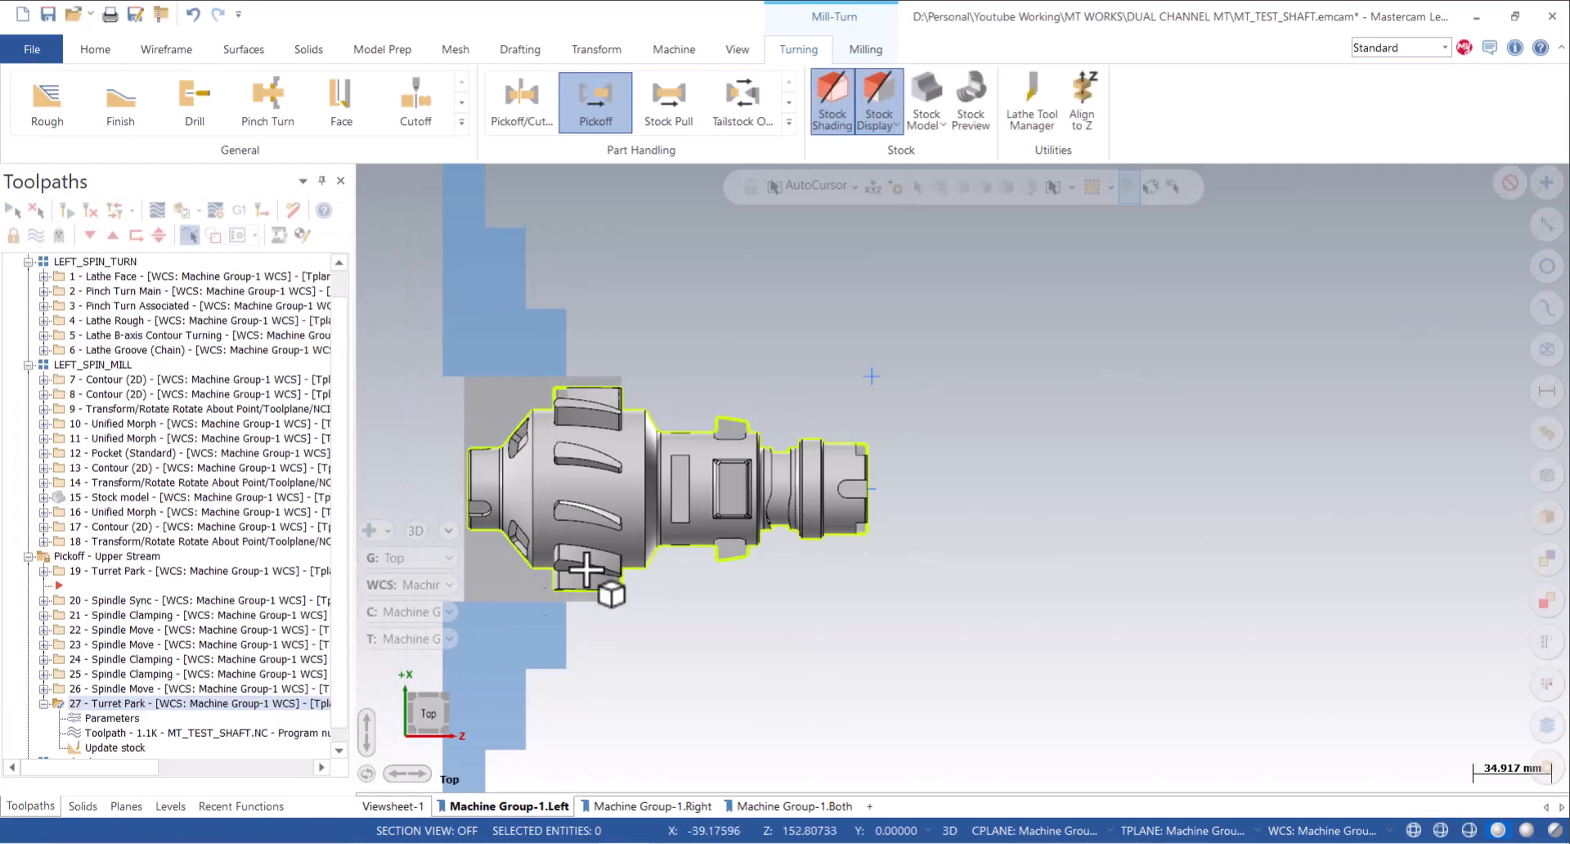
Move the toolpath insert arrow from below operation 19 to after the last pickoff operation, and select Toolpath Group-1.
{"action": "scroll", "coordinate": [842, 402], "scroll_direction": "down", "scroll_amount": 2}
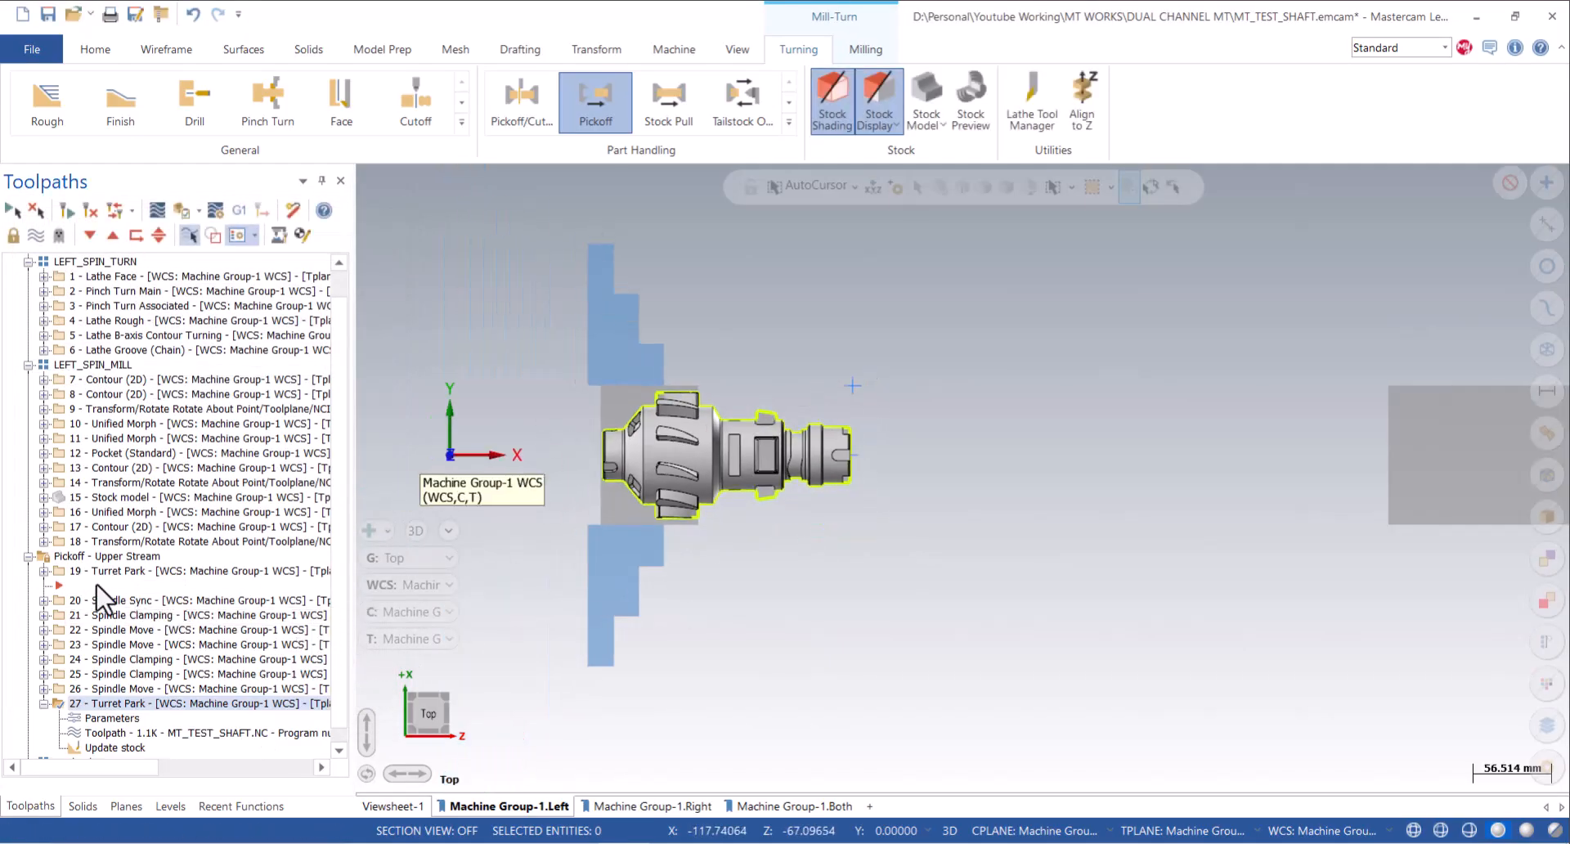
{"action": "scroll", "coordinate": [924, 473], "scroll_direction": "up", "scroll_amount": 3}
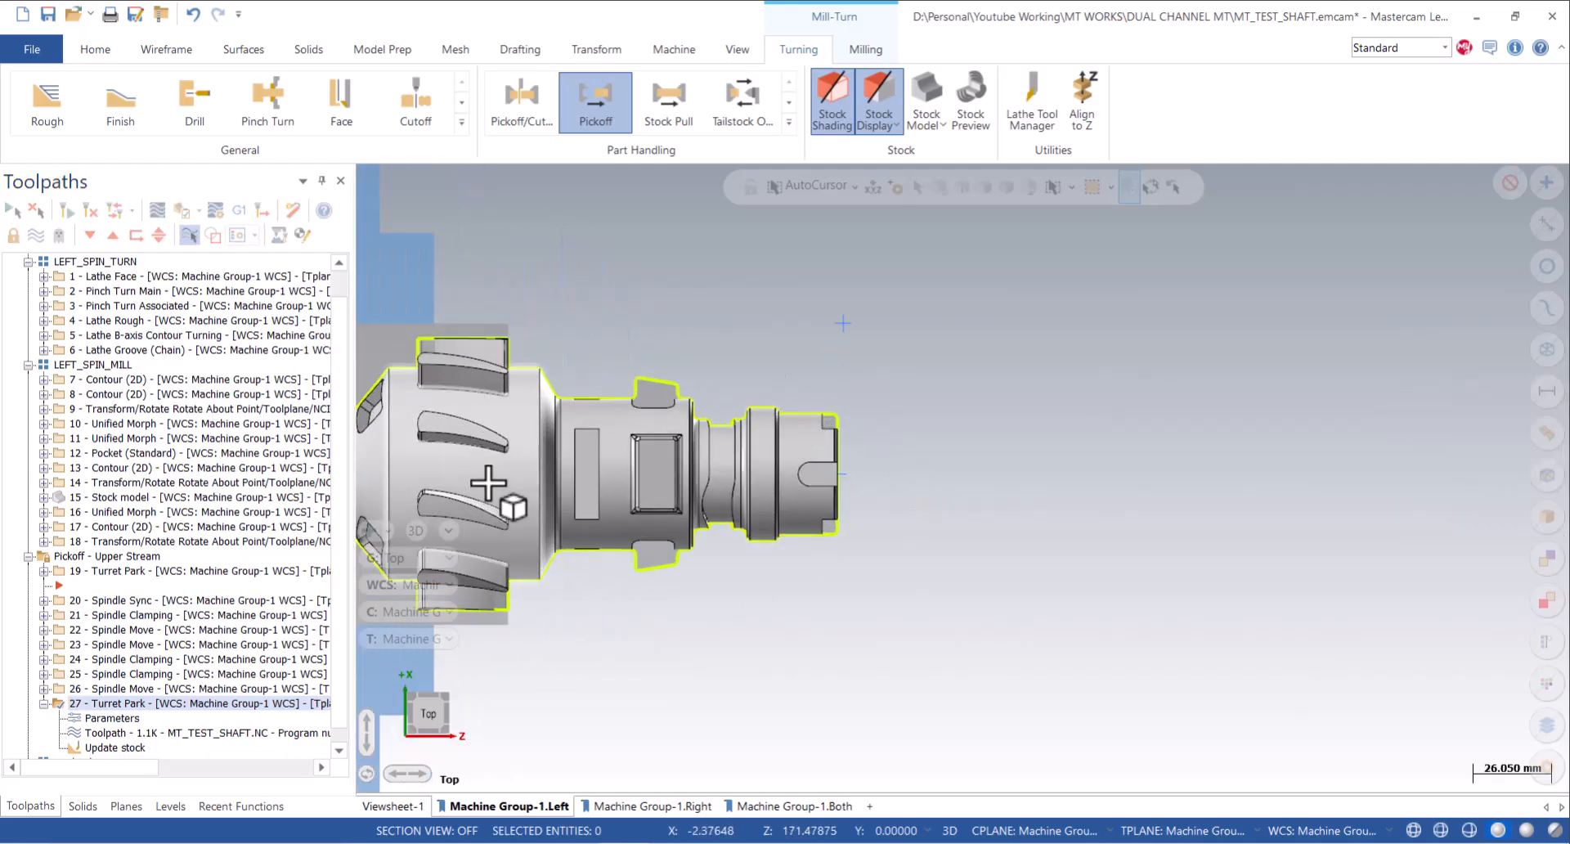
{"action": "scroll", "coordinate": [105, 674], "scroll_direction": "down", "scroll_amount": 1}
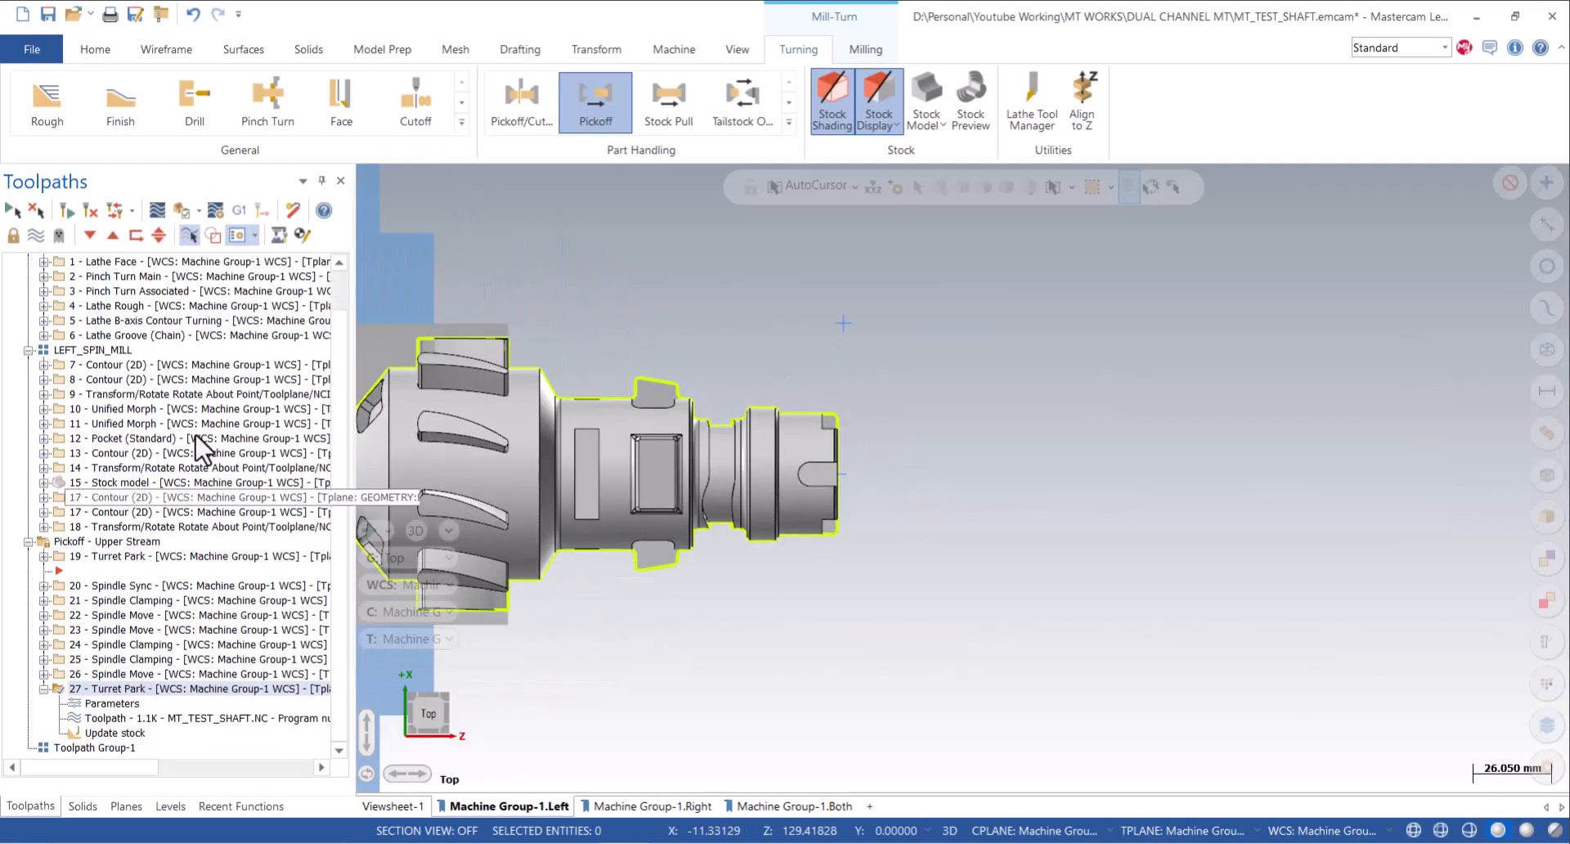
{"action": "left_click", "coordinate": [137, 238]}
{"action": "scroll", "coordinate": [139, 557], "scroll_direction": "down", "scroll_amount": 1}
{"action": "left_click", "coordinate": [112, 749]}
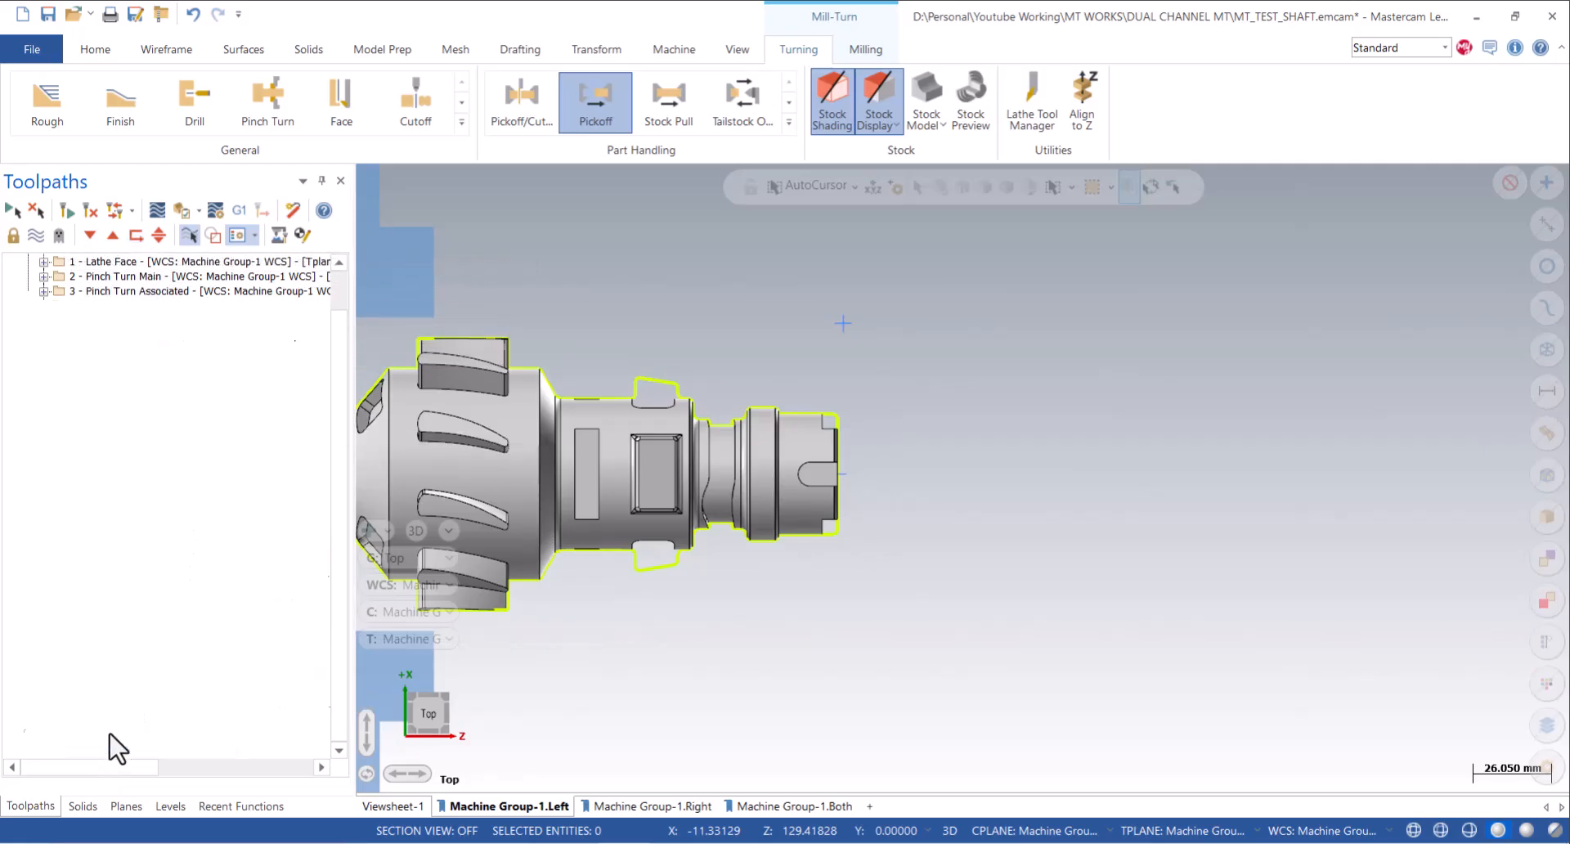
Rename Toolpath Group-1 as RIGHT_SIND_LATHE.
{"action": "right_click", "coordinate": [111, 746]}
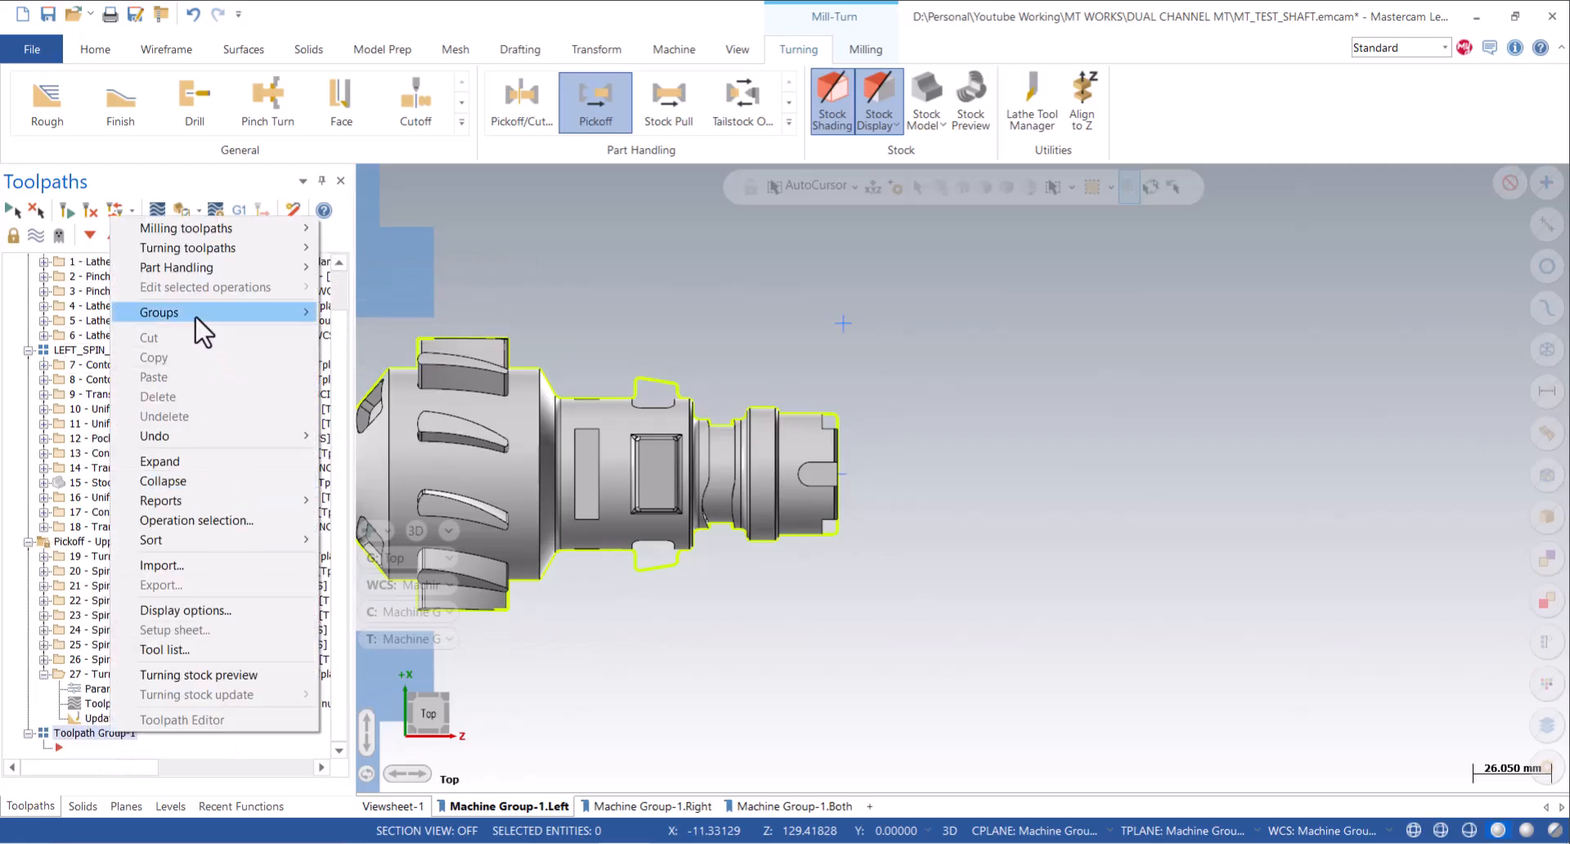
{"action": "mouse_move", "coordinate": [245, 313]}
{"action": "left_click", "coordinate": [376, 357]}
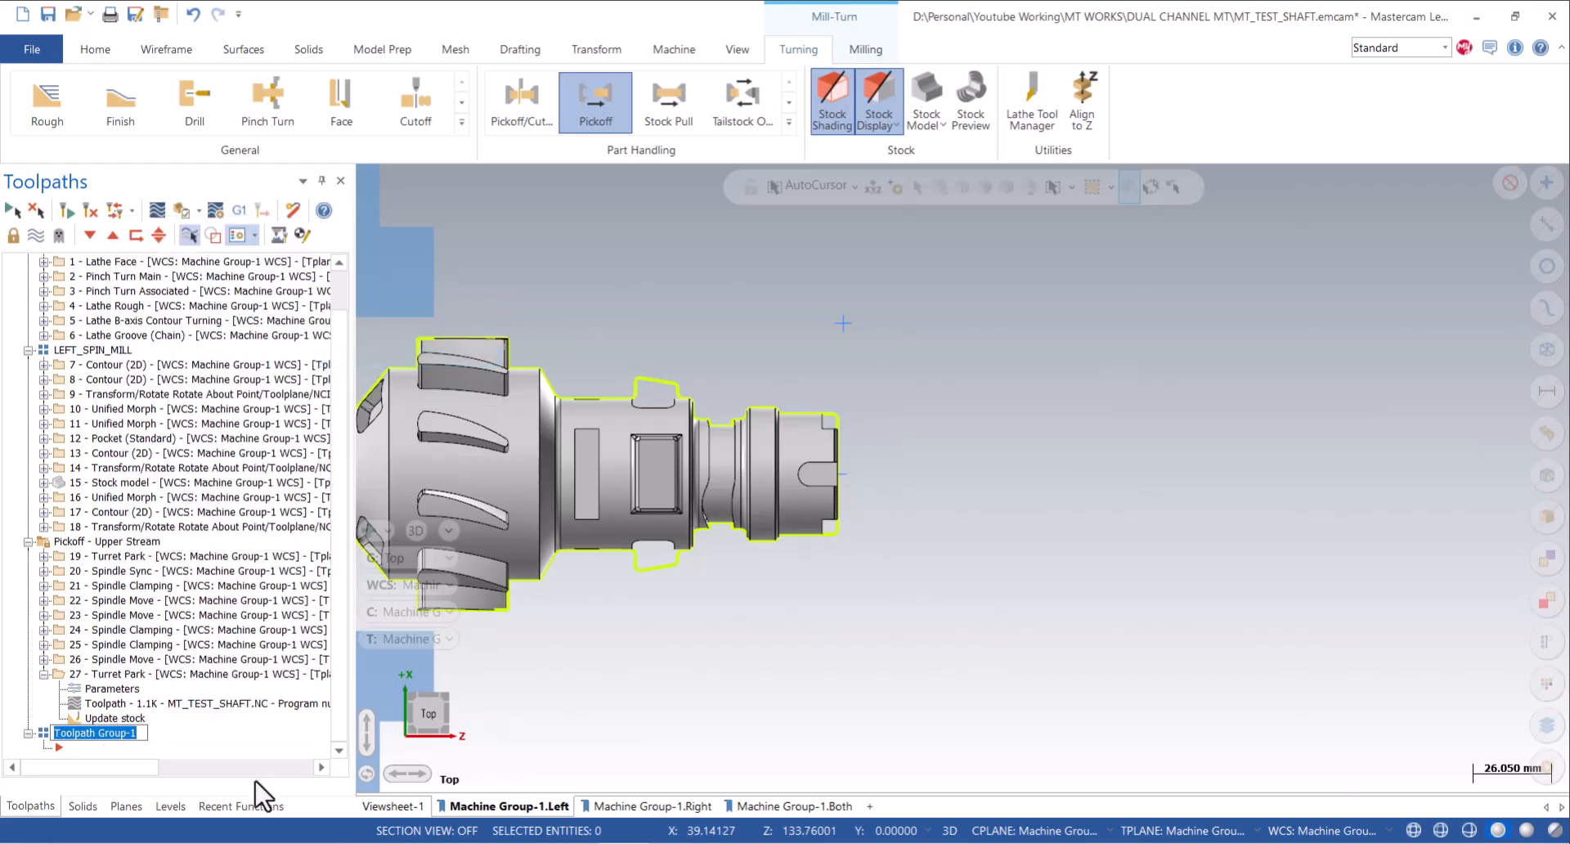
{"action": "type", "text": "RIGHT_SIND_LATHE"}
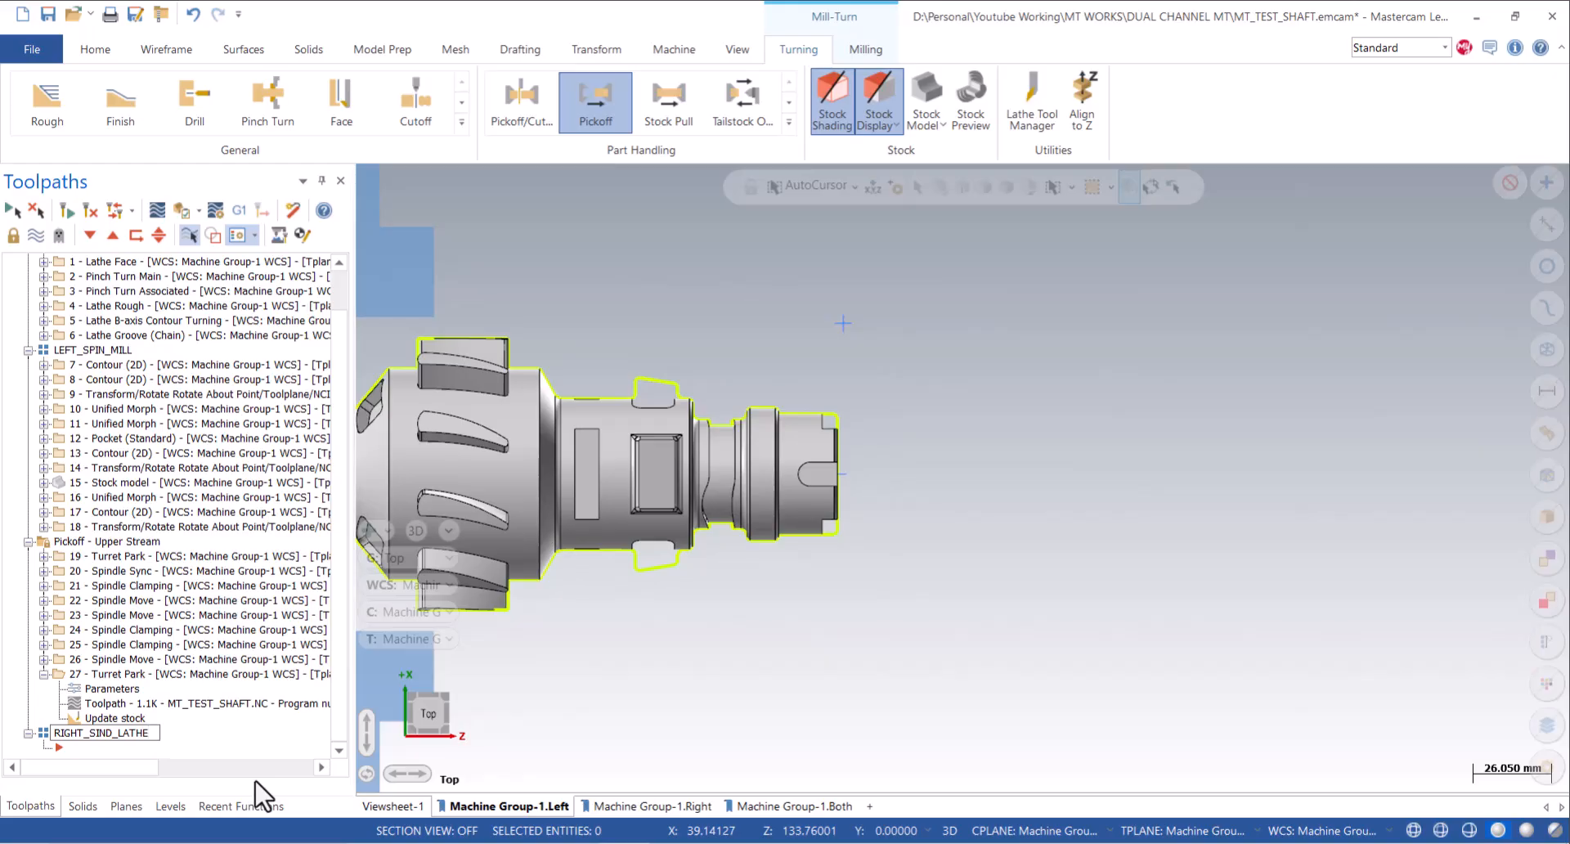
{"action": "key", "text": "Return"}
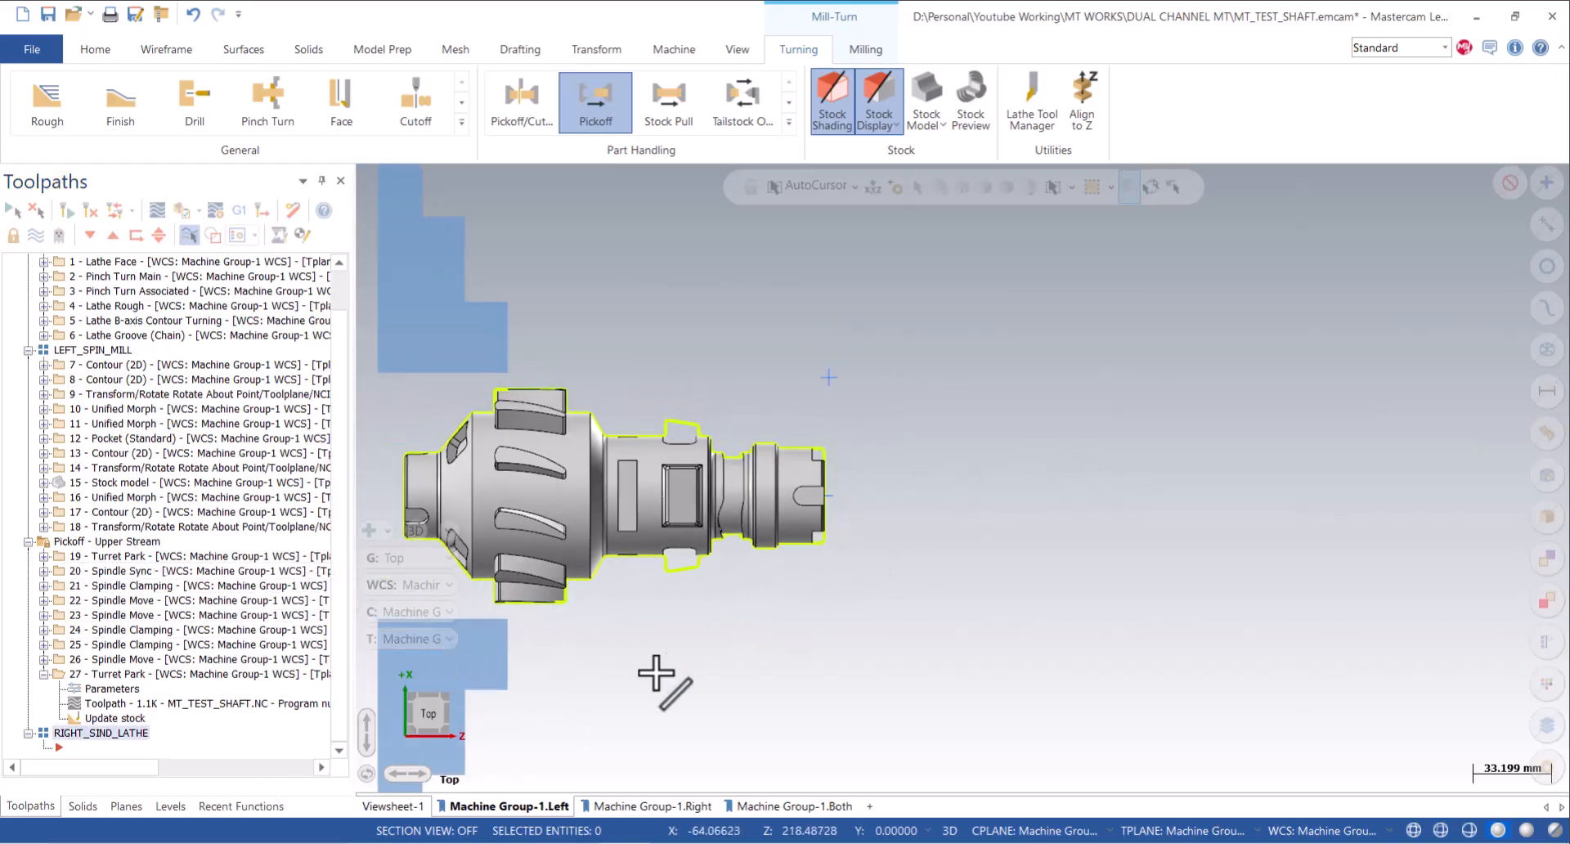
Switch to the Machine Group-1.Right view, make level 120 Turn Profile - Right Spindle active, hide level 101, and return to the toolpaths.
{"action": "left_click", "coordinate": [655, 805]}
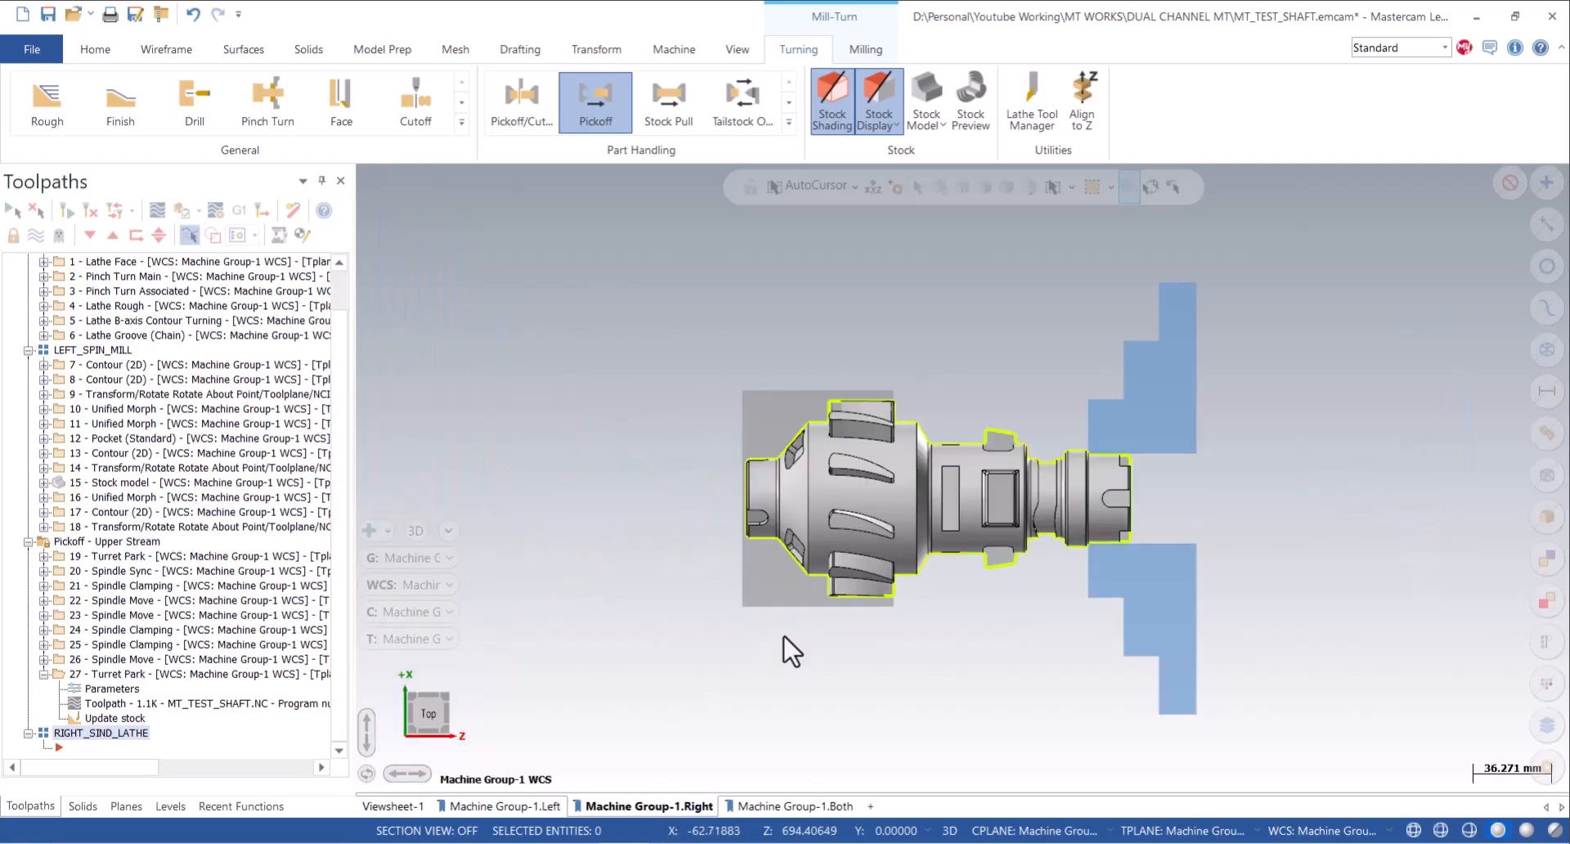
{"action": "left_click", "coordinate": [170, 806]}
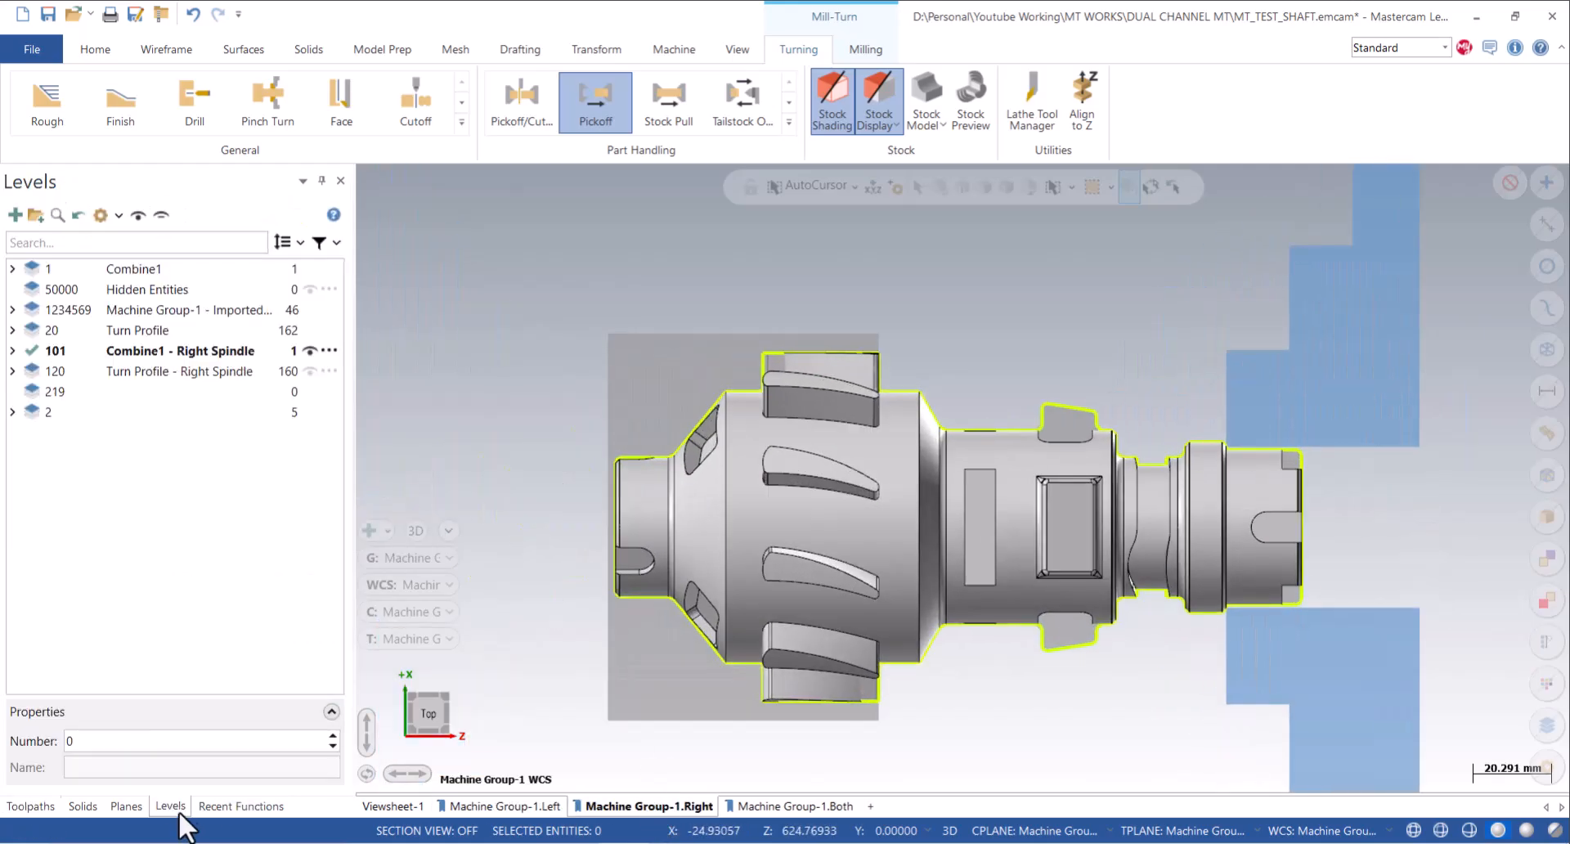
{"action": "left_click", "coordinate": [58, 372]}
{"action": "left_click", "coordinate": [309, 350]}
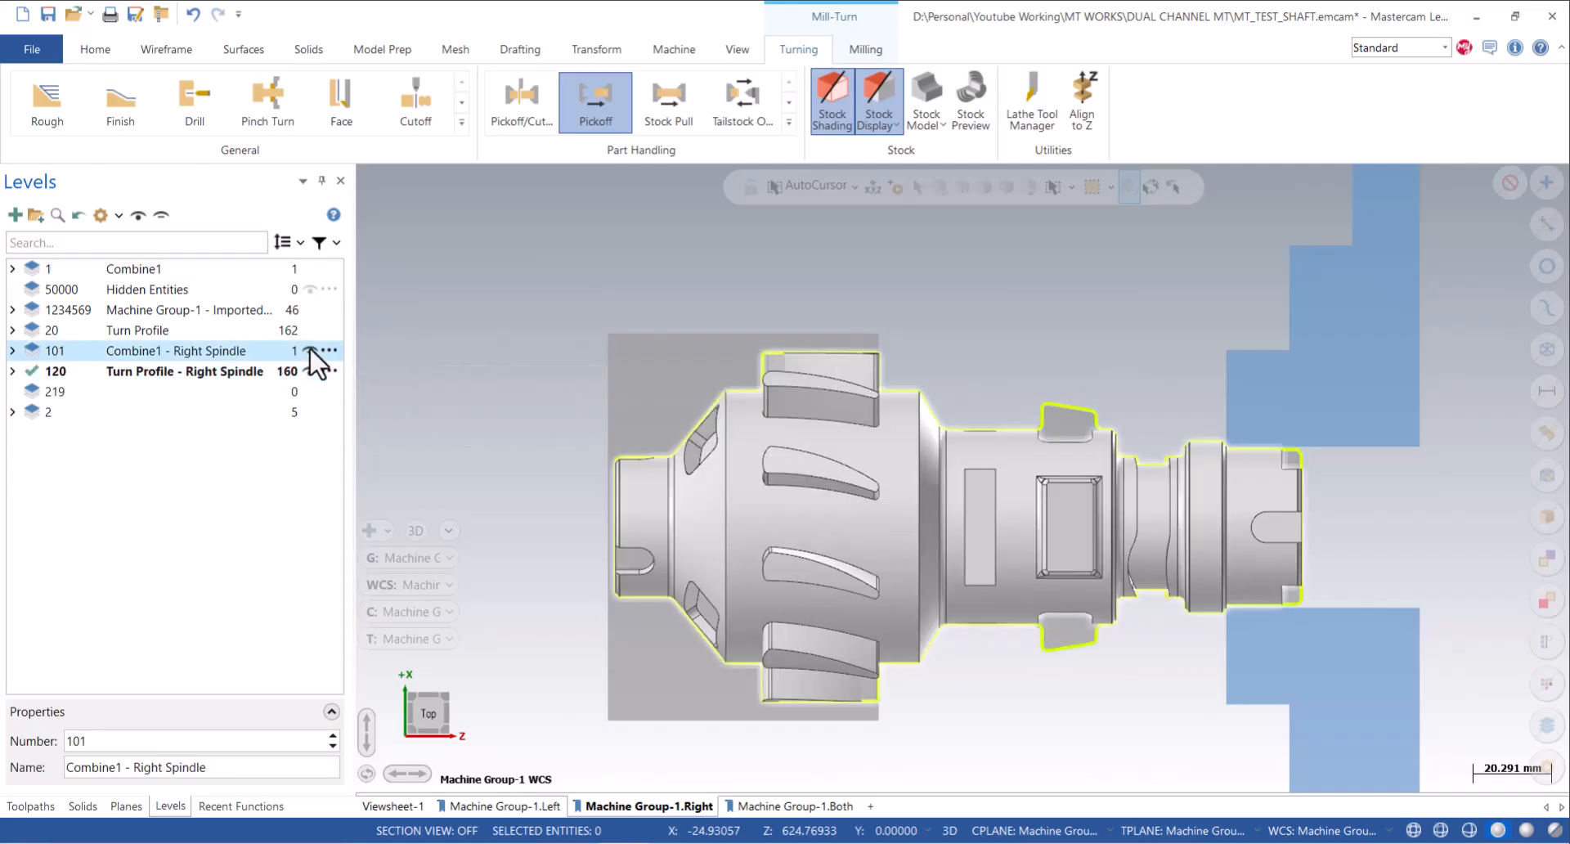
{"action": "left_click", "coordinate": [30, 806]}
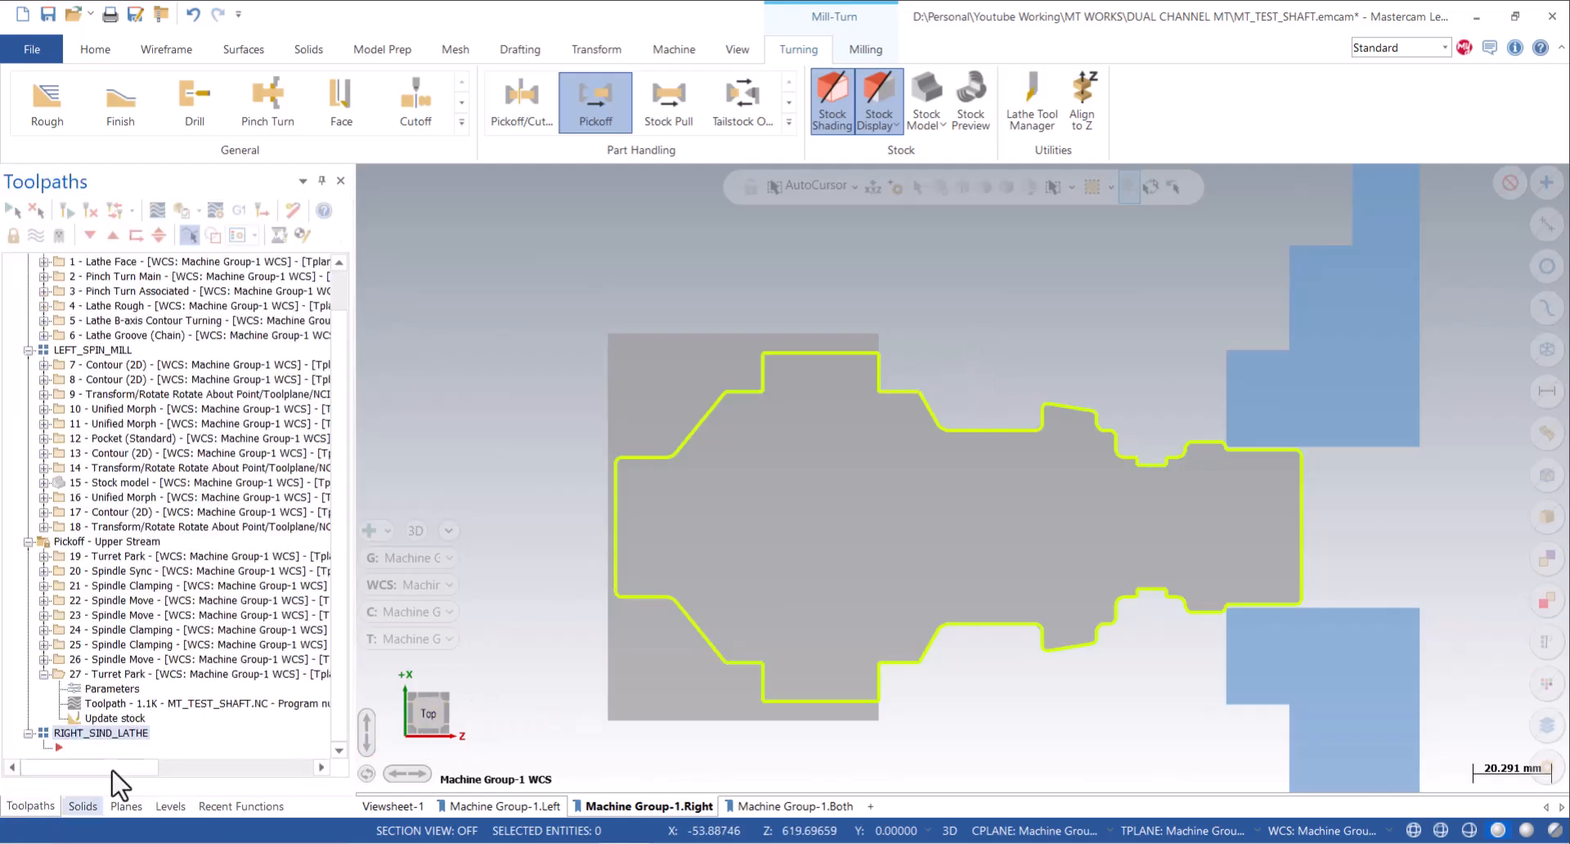
{"action": "scroll", "coordinate": [881, 377], "scroll_direction": "up", "scroll_amount": 2}
{"action": "scroll", "coordinate": [806, 350], "scroll_direction": "down", "scroll_amount": 1}
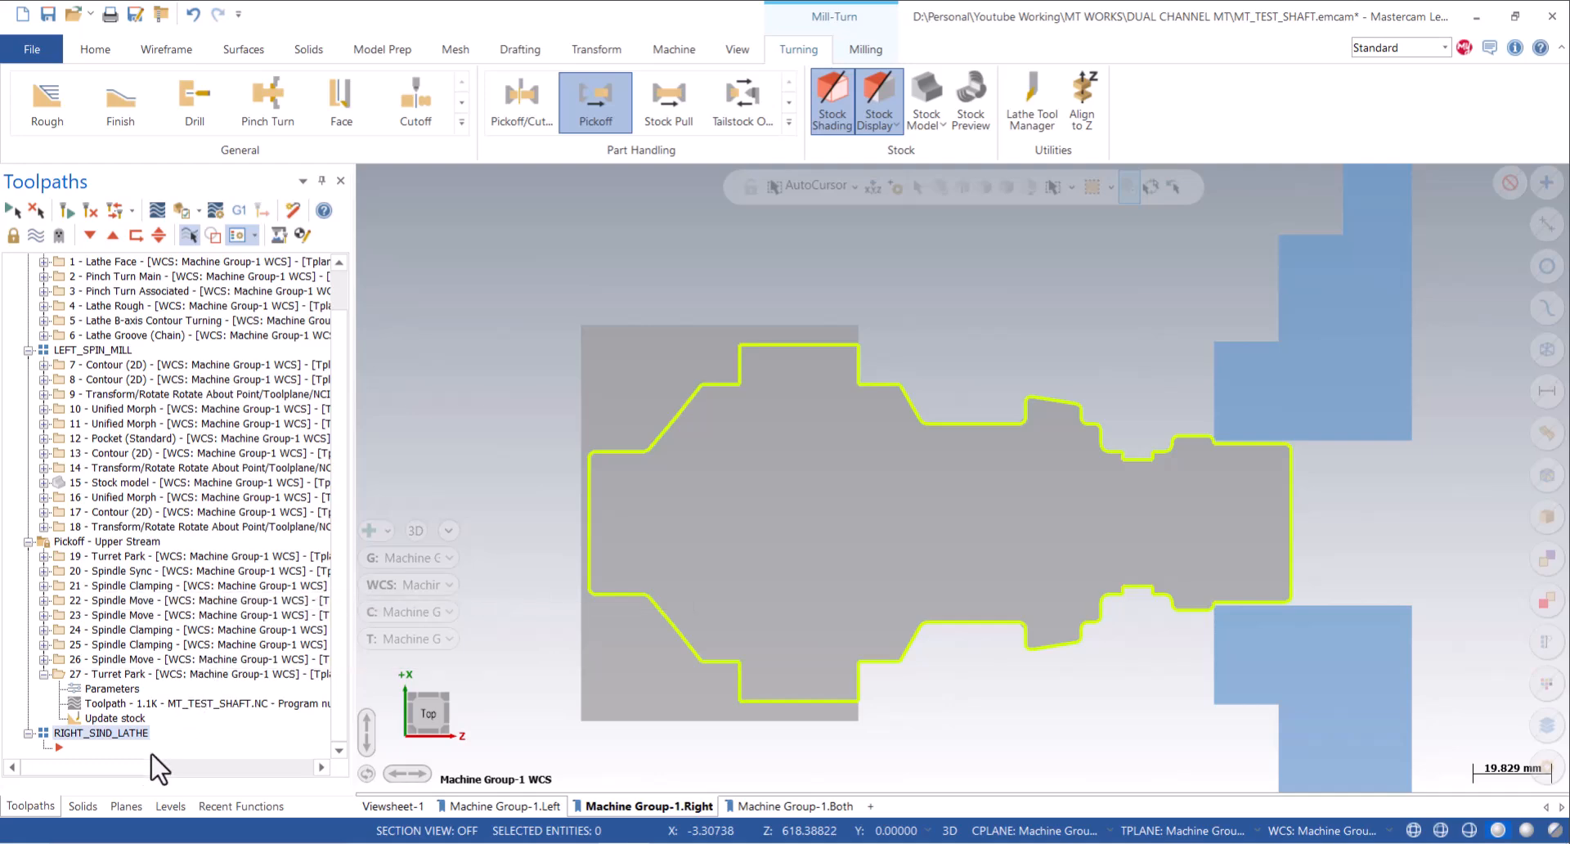
{"action": "scroll", "coordinate": [919, 480], "scroll_direction": "down", "scroll_amount": 2}
{"action": "scroll", "coordinate": [564, 419], "scroll_direction": "up", "scroll_amount": 3}
Start a Face toolpath with T0101 OD ROUGH LEFT, set the tool angle to 90 degrees and the spindle speed to 1200 RPM.
{"action": "left_click", "coordinate": [339, 102]}
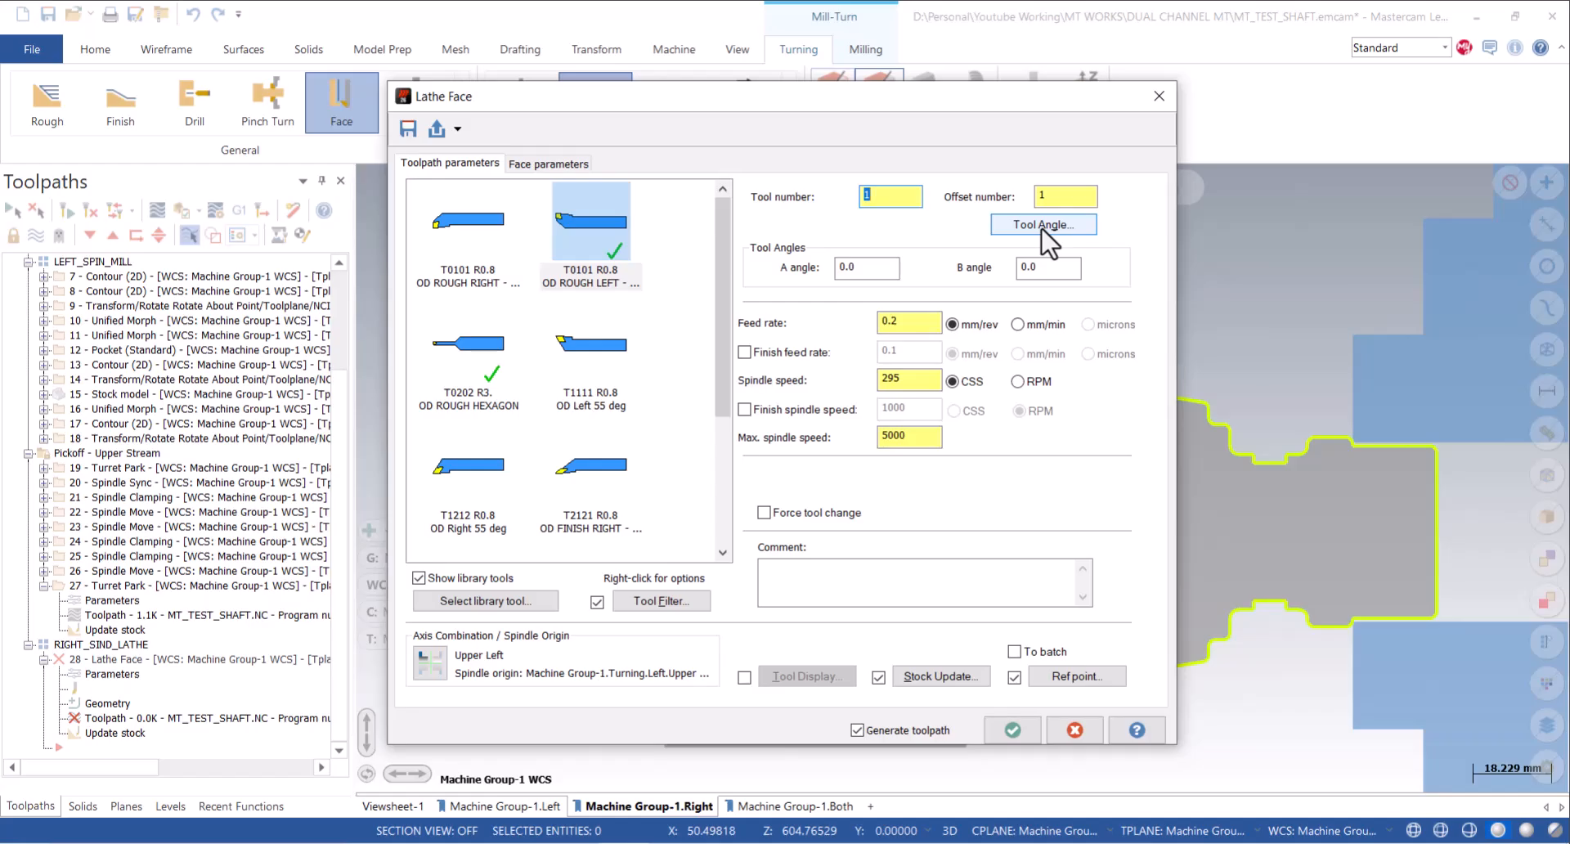
{"action": "left_click", "coordinate": [845, 267]}
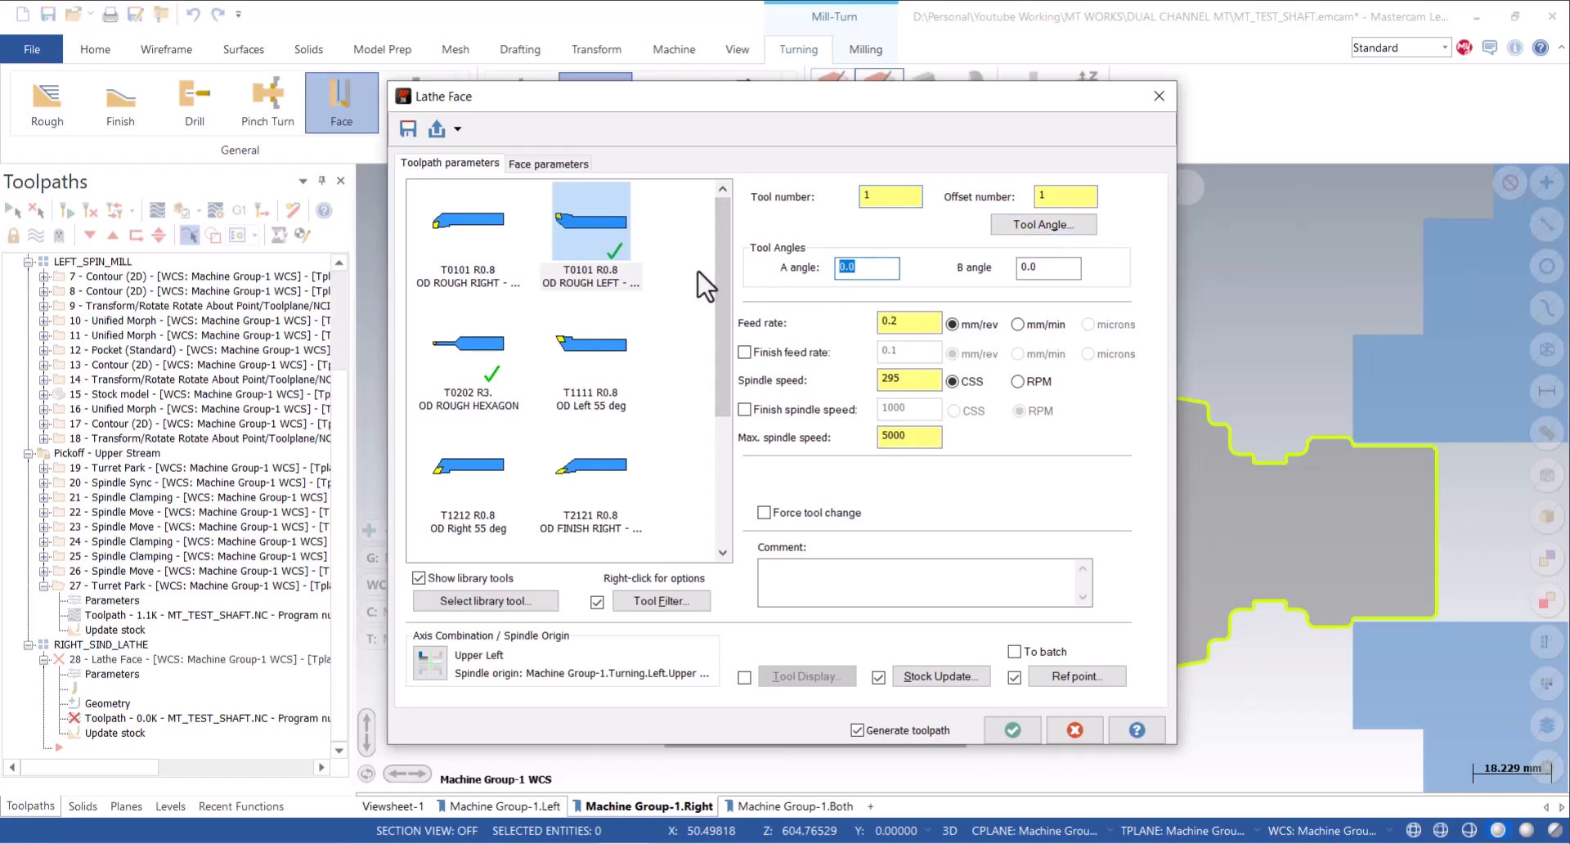
{"action": "left_click", "coordinate": [1044, 224]}
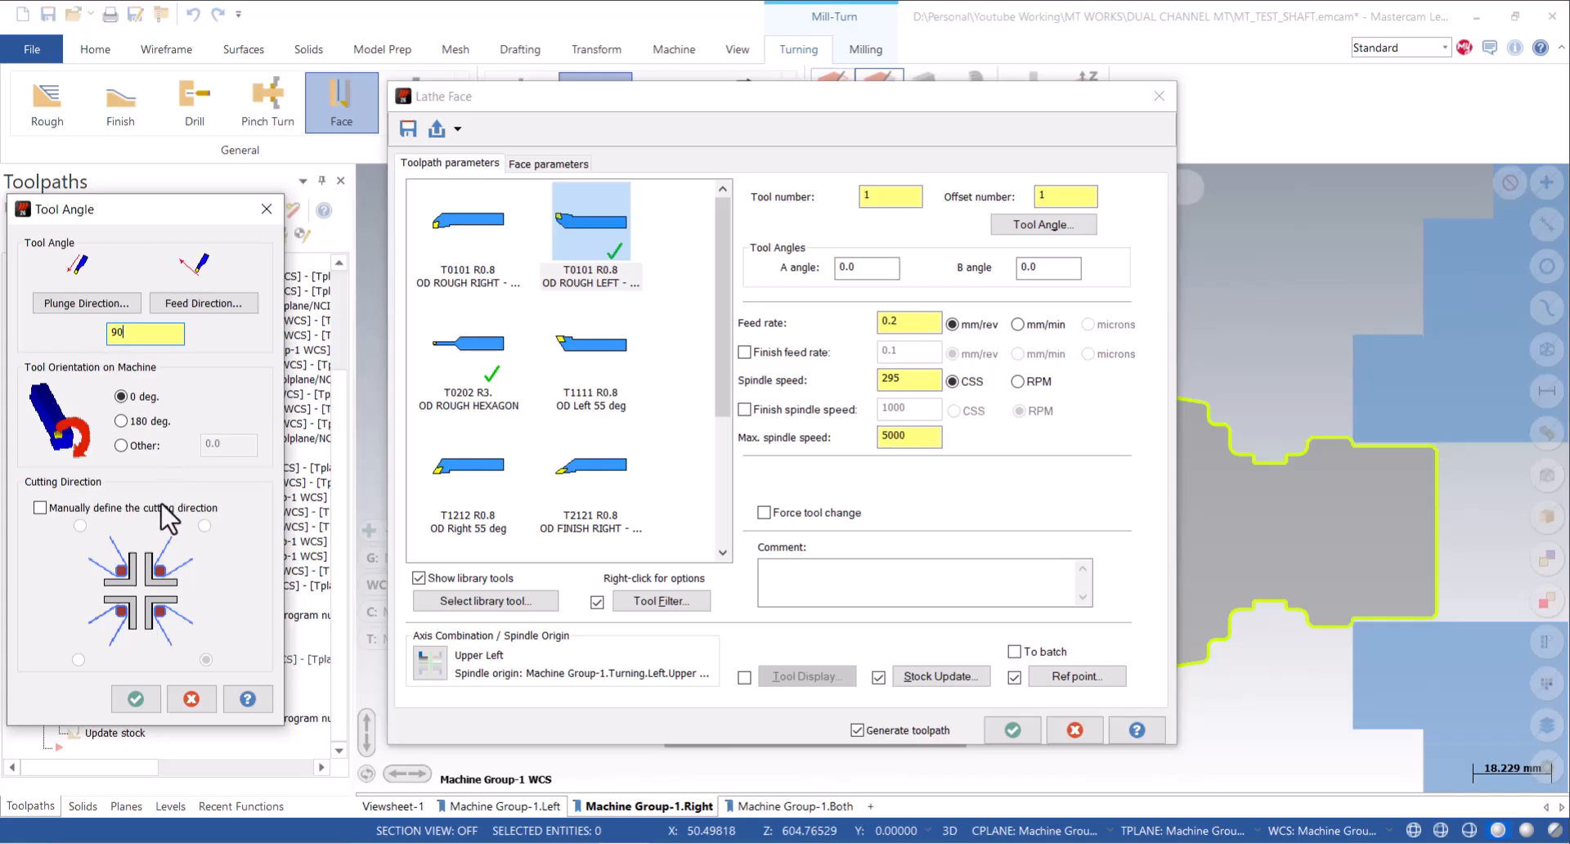
{"action": "left_click", "coordinate": [144, 700]}
{"action": "left_click_drag", "start_coordinate": [913, 322], "coordinate": [836, 327]}
{"action": "left_click", "coordinate": [1019, 381]}
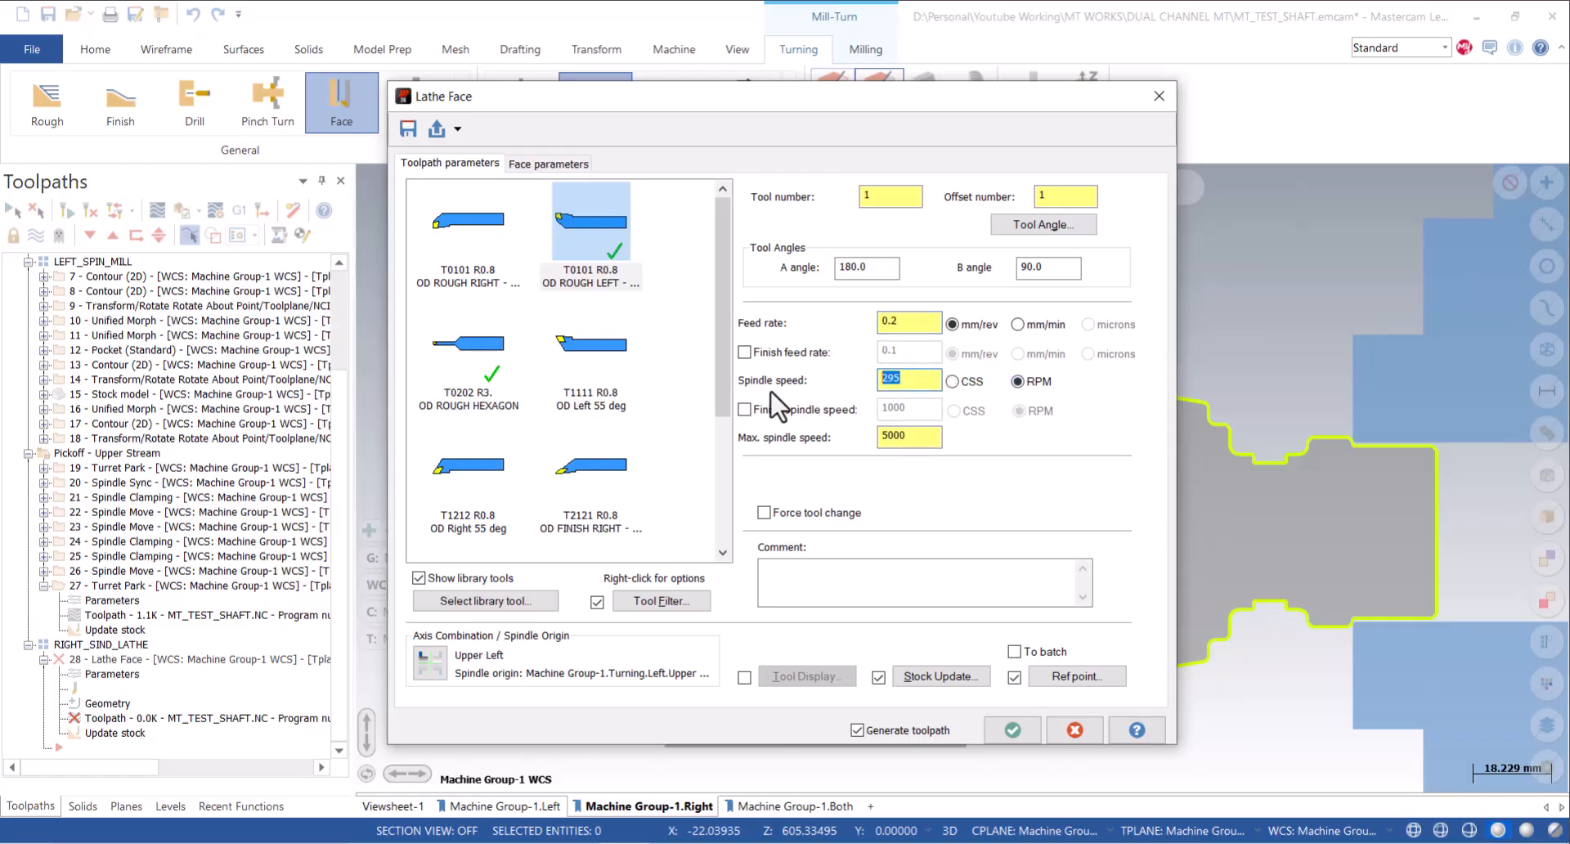
Pick a reference point above and clear of the stock's free end for the facing tool's approach and retract, and accept it.
{"action": "left_click", "coordinate": [1068, 676]}
{"action": "left_click", "coordinate": [90, 364]}
{"action": "scroll", "coordinate": [880, 510], "scroll_direction": "down", "scroll_amount": 2}
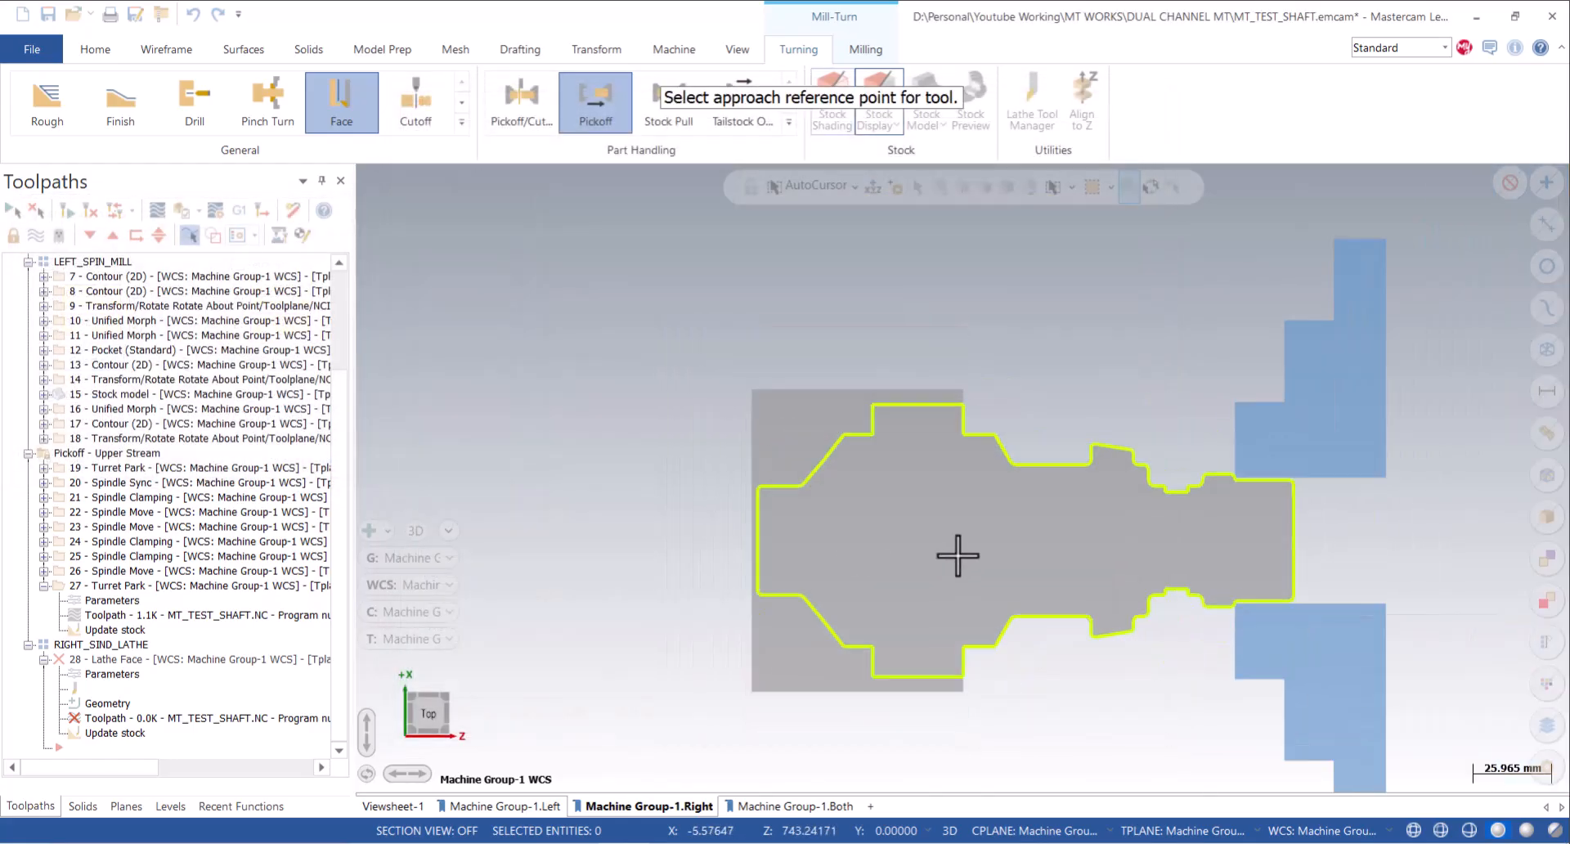
{"action": "left_click", "coordinate": [624, 309]}
{"action": "left_click", "coordinate": [189, 335]}
{"action": "left_click", "coordinate": [220, 463]}
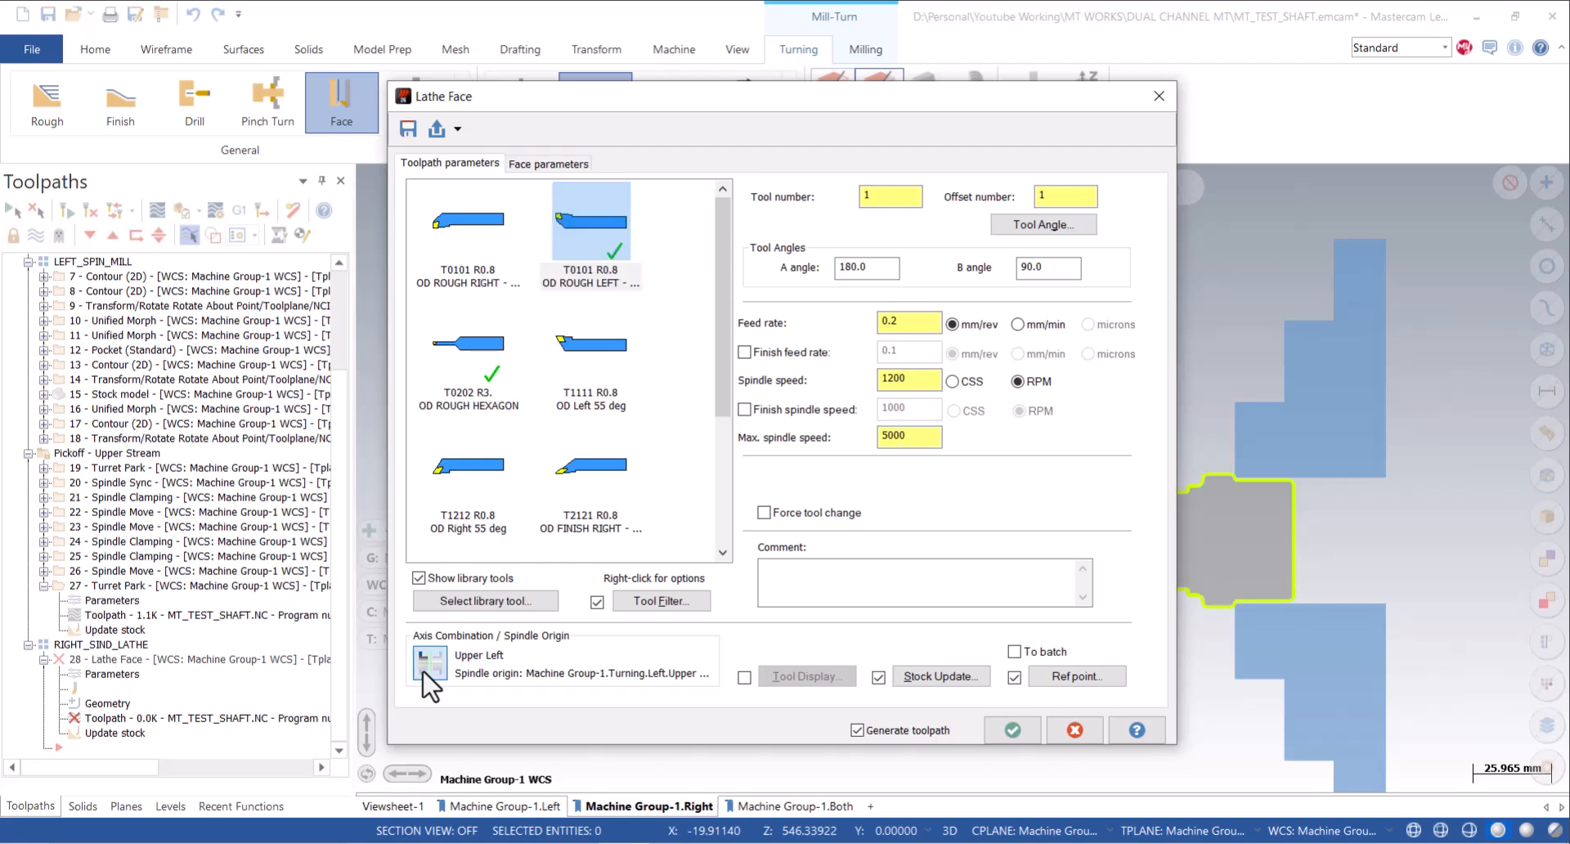
Assign the Upper Right axis combination with the right turning spindle origin to the face operation, and accept its default face parameters.
{"action": "left_click", "coordinate": [426, 666]}
{"action": "left_click", "coordinate": [357, 296]}
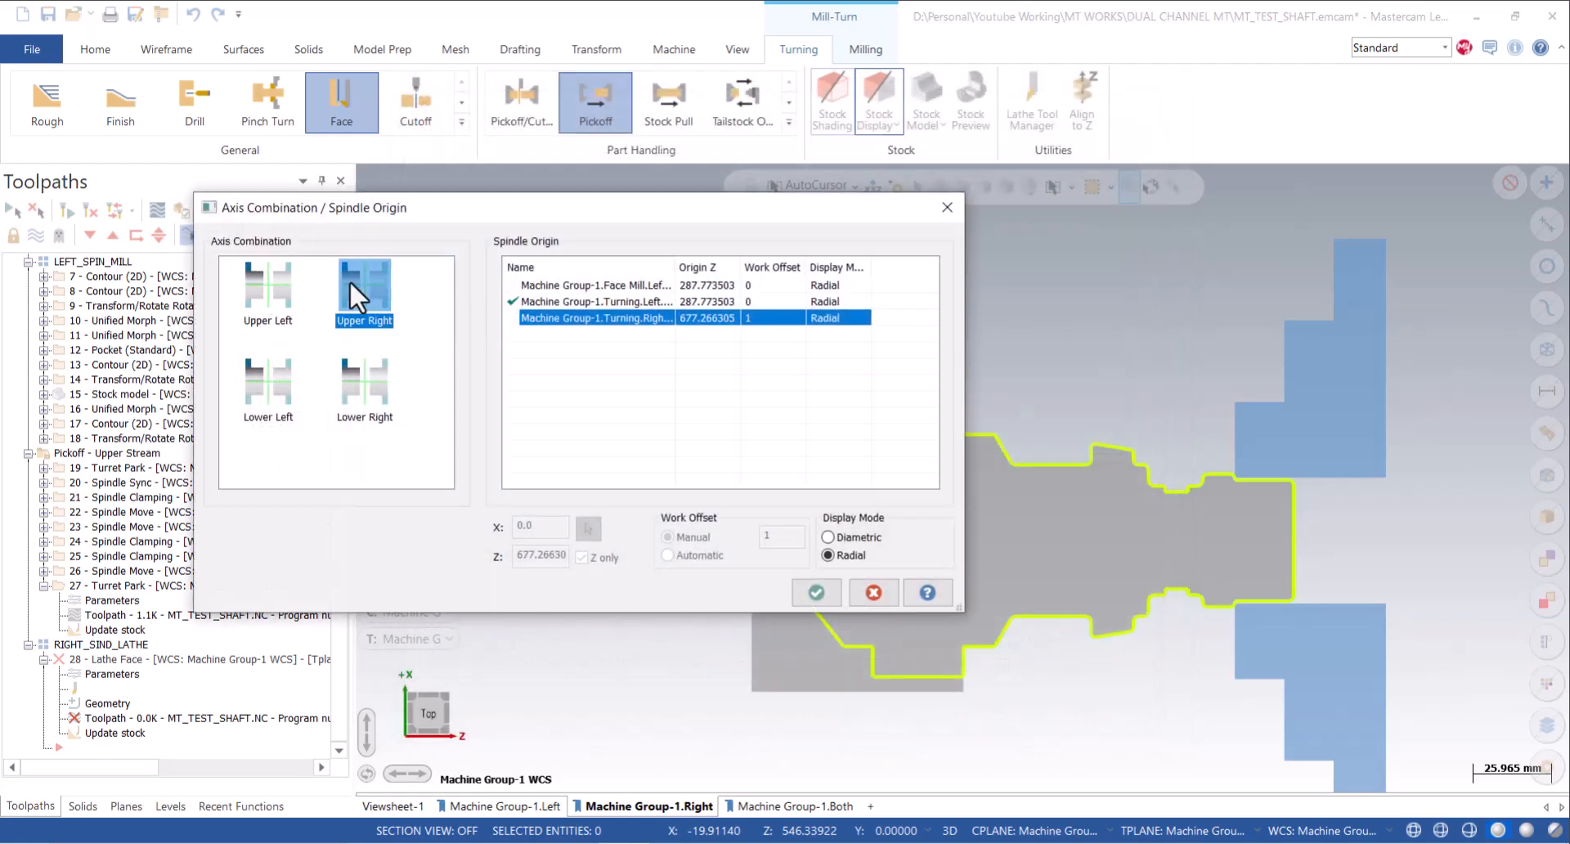
{"action": "left_click", "coordinate": [818, 589]}
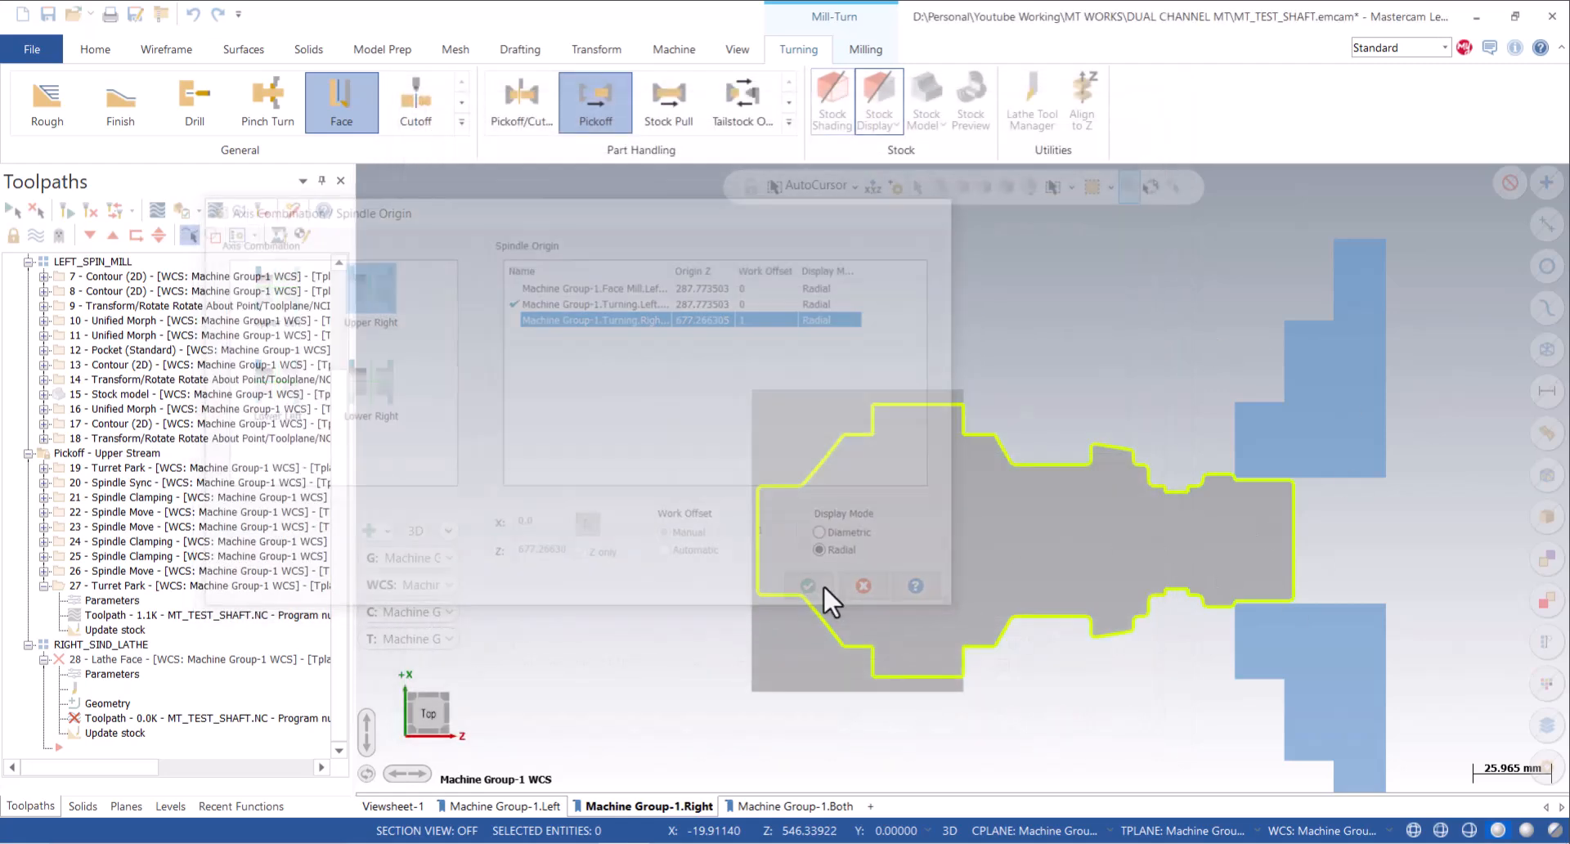
{"action": "left_click", "coordinate": [535, 163]}
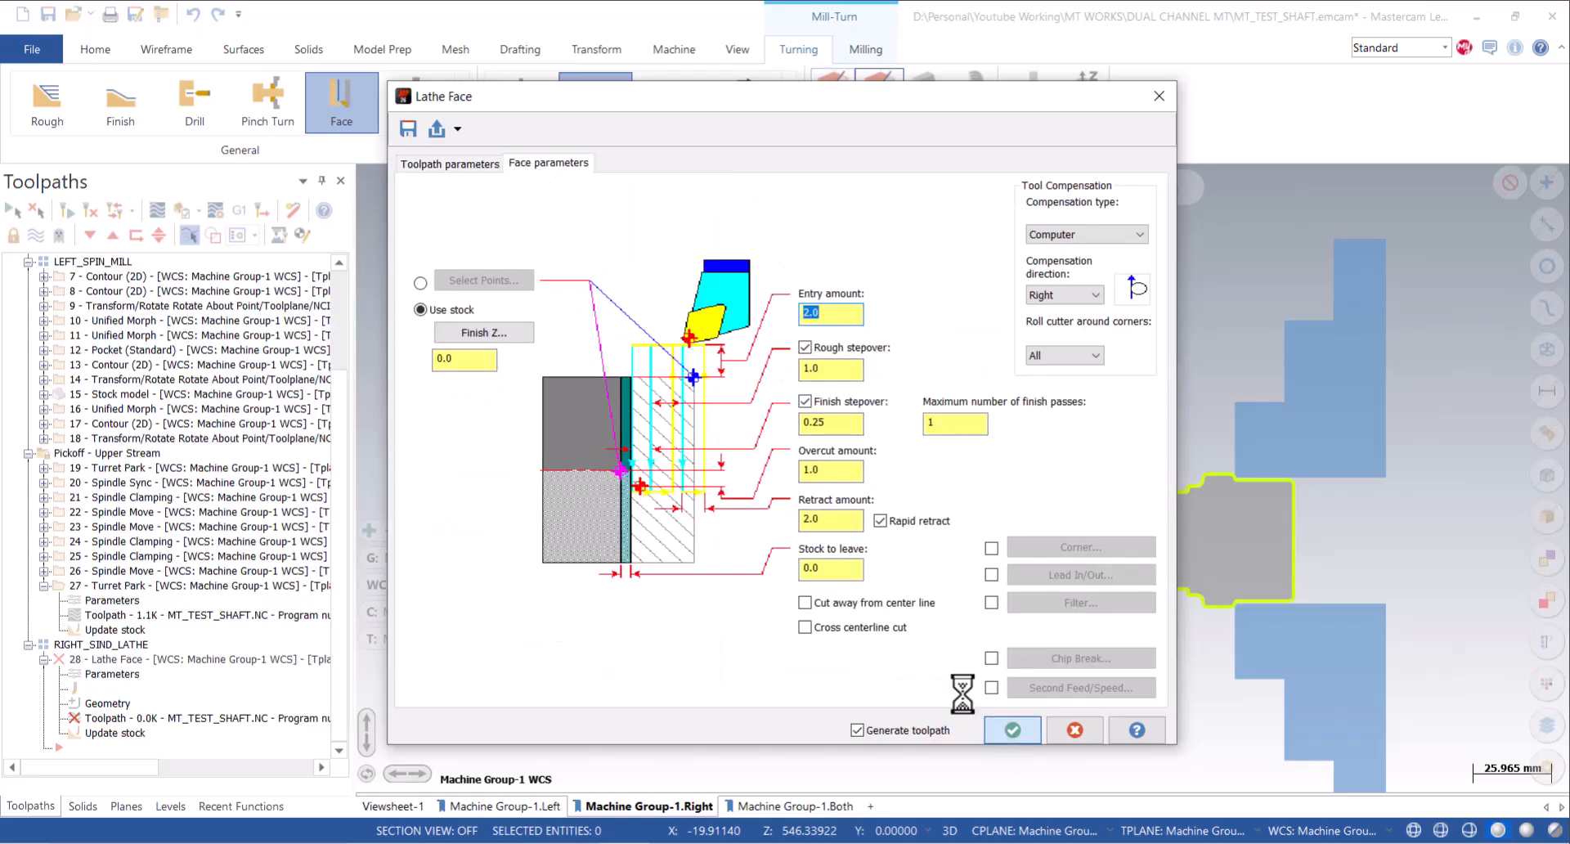
{"action": "left_click", "coordinate": [1013, 730]}
Backplot the new Lathe Face operation on the right spindle, checking the tool motion and stock removal, and close the backplot.
{"action": "scroll", "coordinate": [590, 520], "scroll_direction": "down", "scroll_amount": 1}
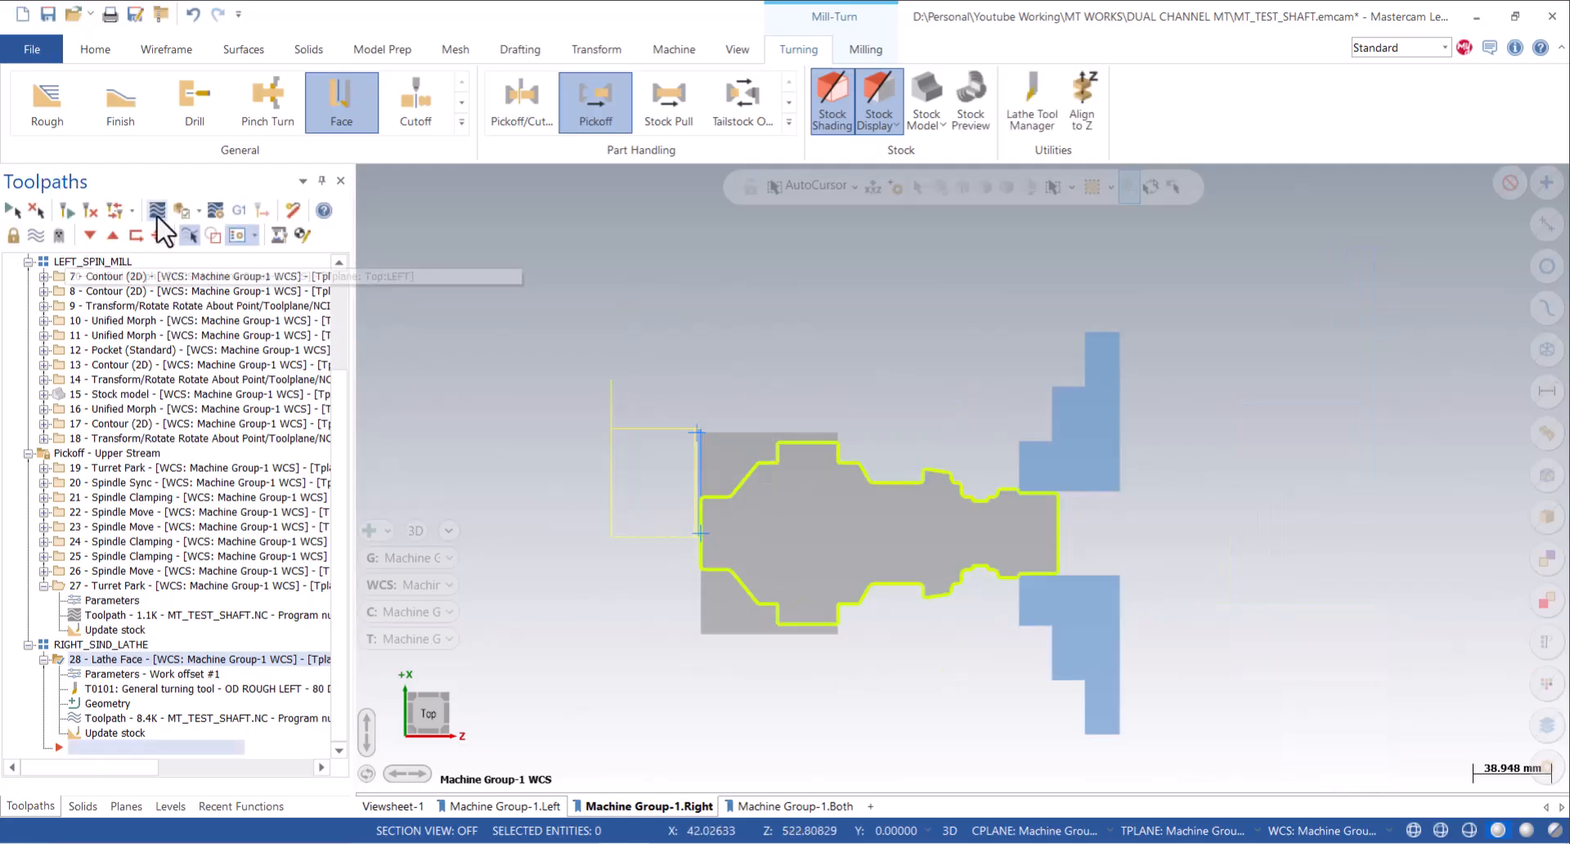
{"action": "left_click", "coordinate": [153, 214]}
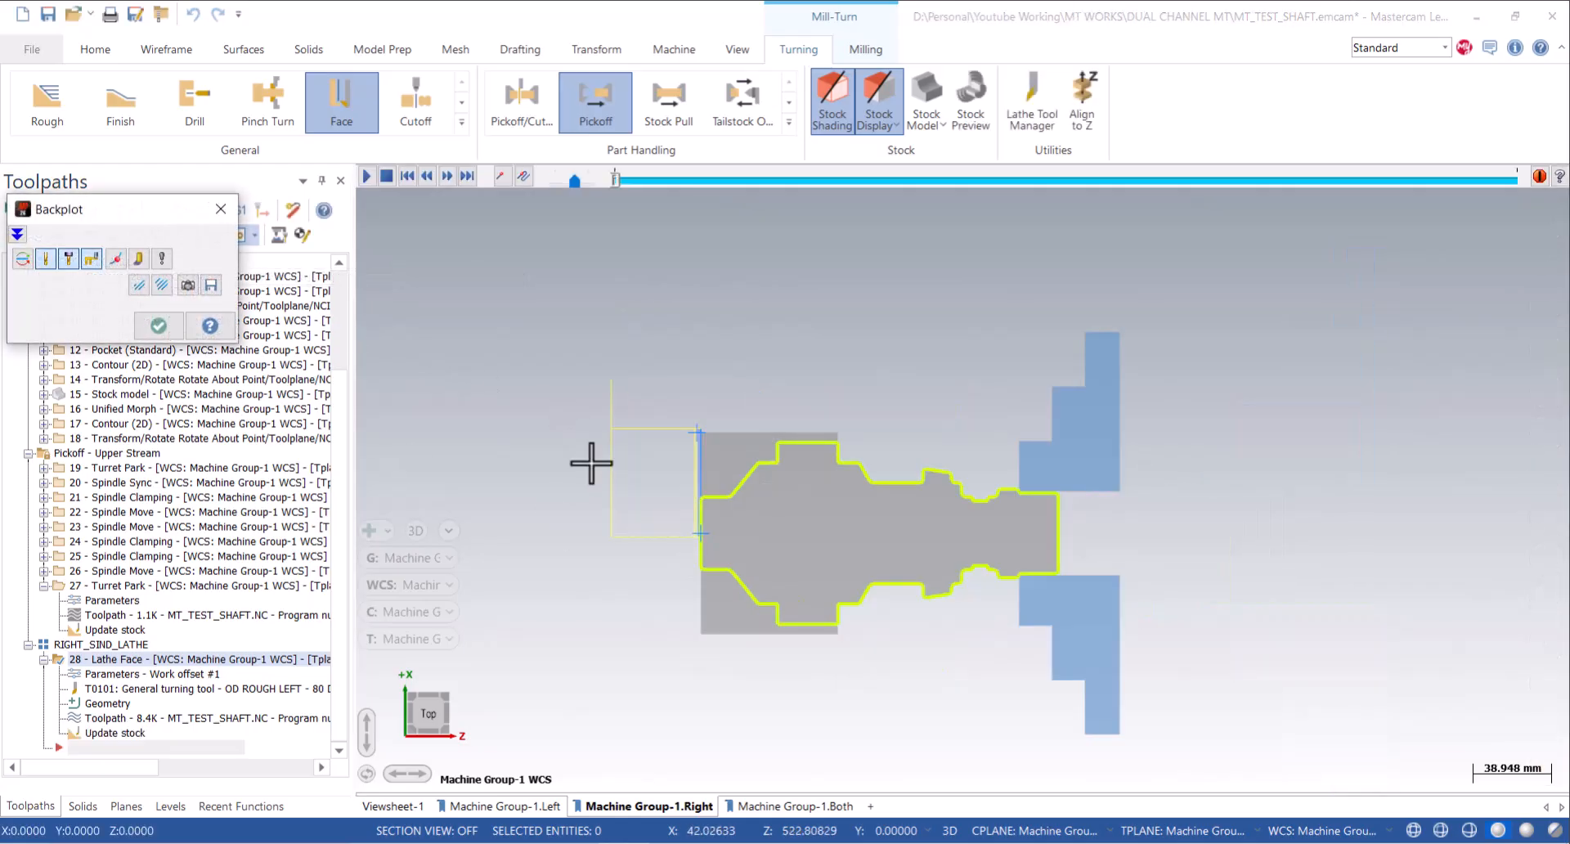
{"action": "scroll", "coordinate": [591, 463], "scroll_direction": "up", "scroll_amount": 1}
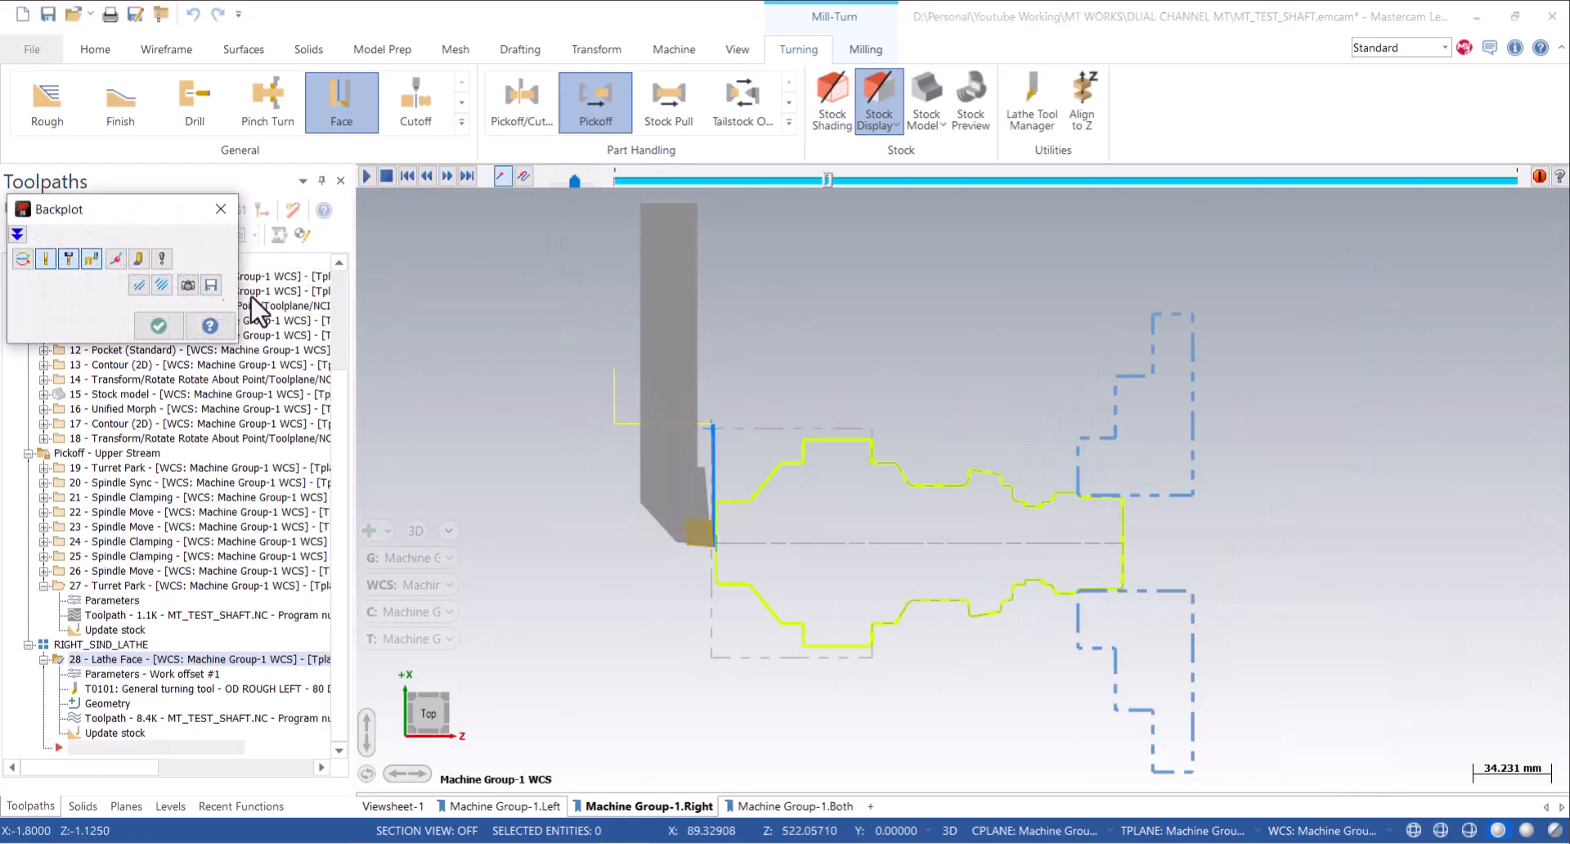
{"action": "left_click", "coordinate": [139, 259]}
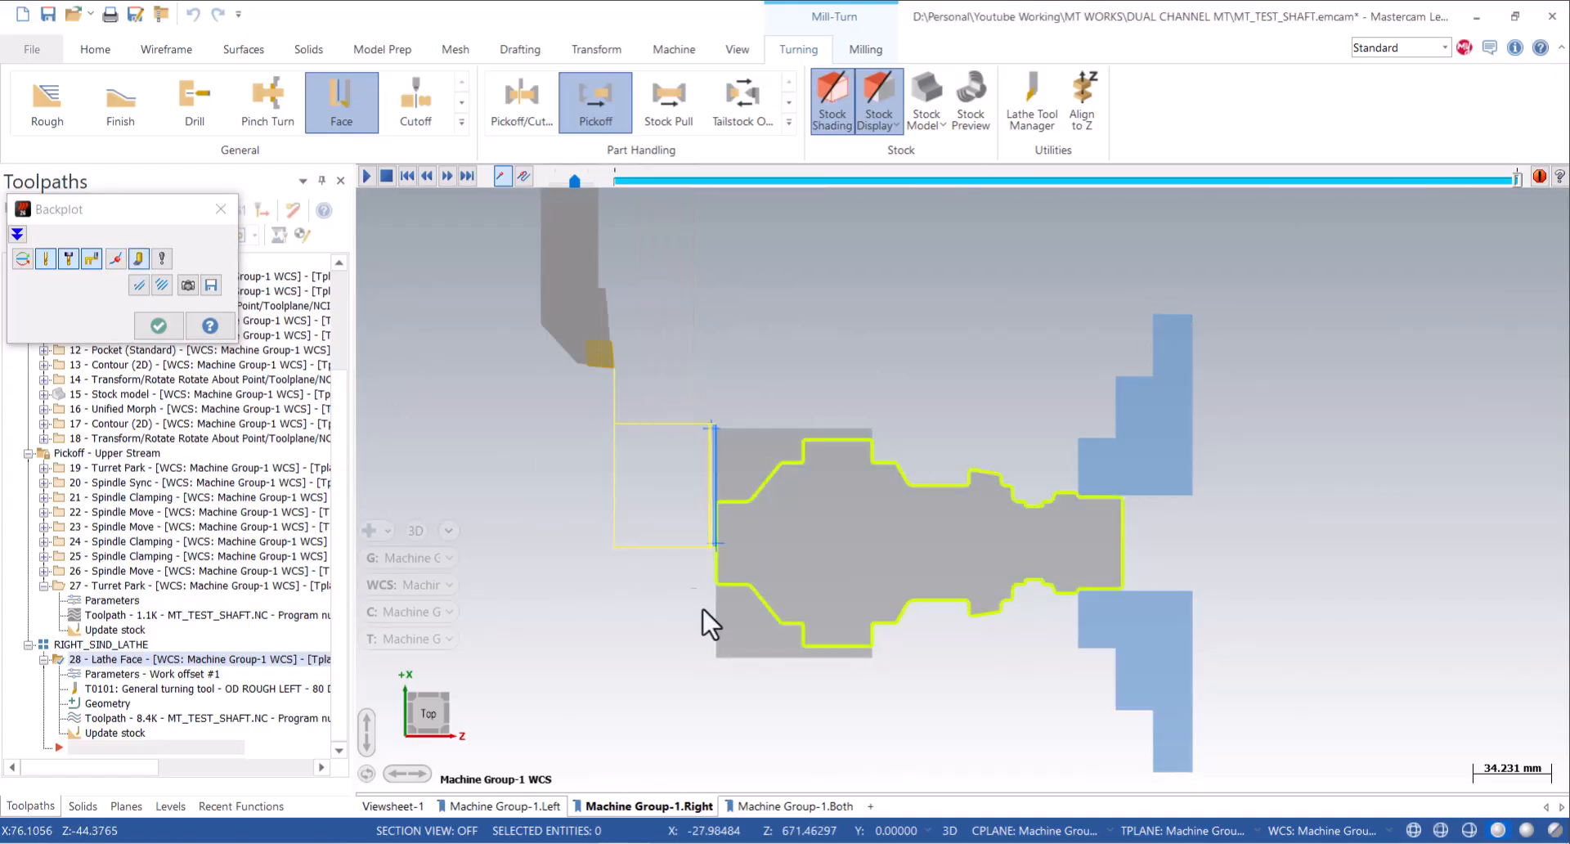
{"action": "key", "text": "Escape"}
{"action": "scroll", "coordinate": [686, 433], "scroll_direction": "down", "scroll_amount": 1}
{"action": "scroll", "coordinate": [841, 614], "scroll_direction": "up", "scroll_amount": 2}
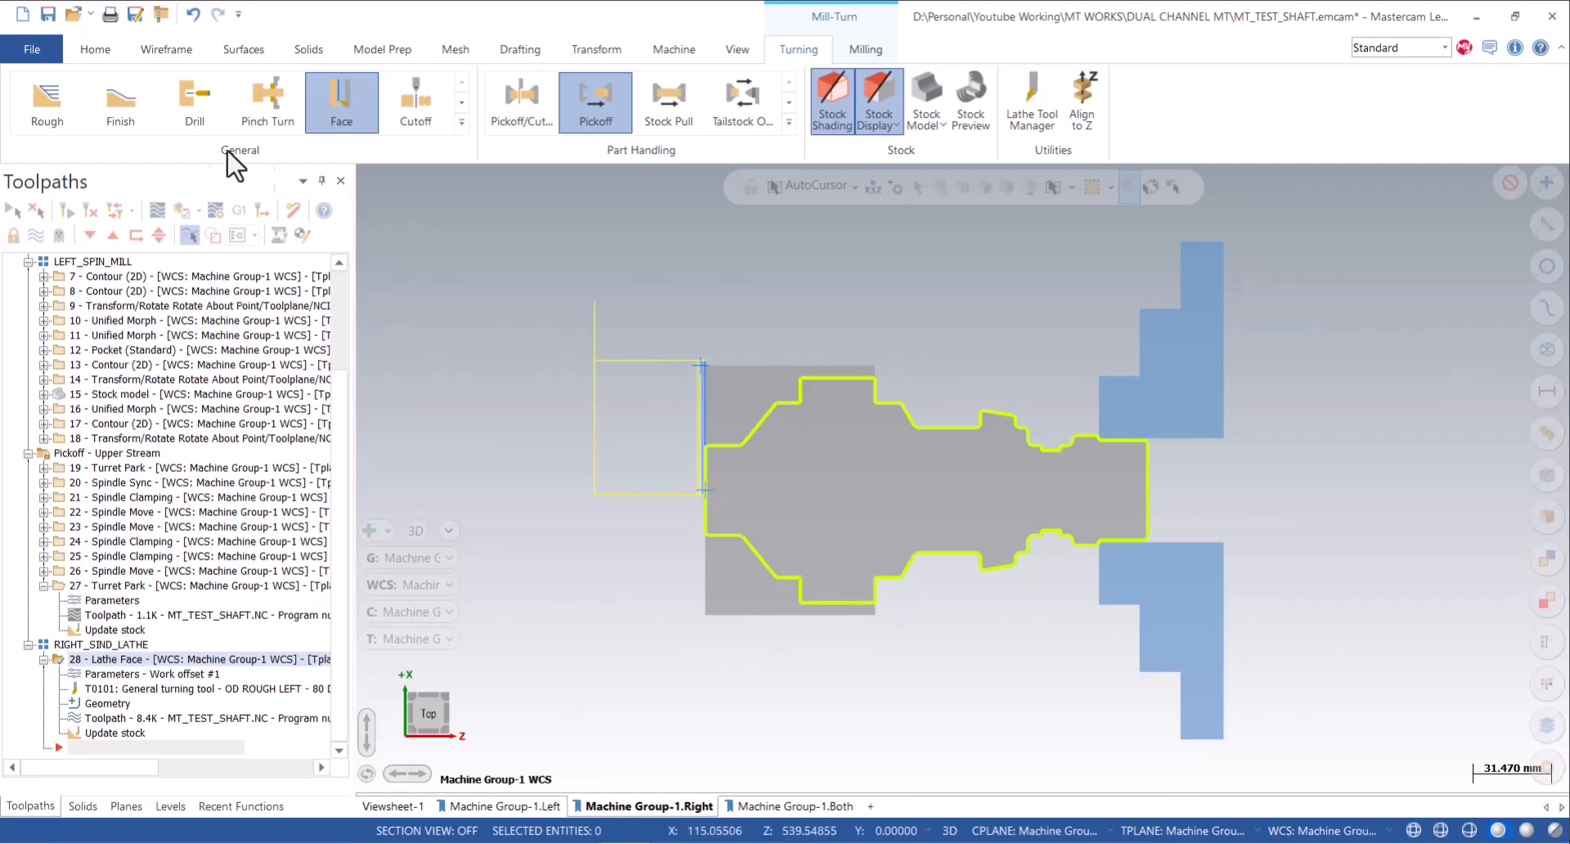
Start a Rough toolpath and partially chain the shaft's lower profile from the free-end chamfer to the largest-diameter line.
{"action": "left_click", "coordinate": [46, 100]}
{"action": "scroll", "coordinate": [720, 548], "scroll_direction": "up", "scroll_amount": 9}
{"action": "scroll", "coordinate": [685, 507], "scroll_direction": "up", "scroll_amount": 5}
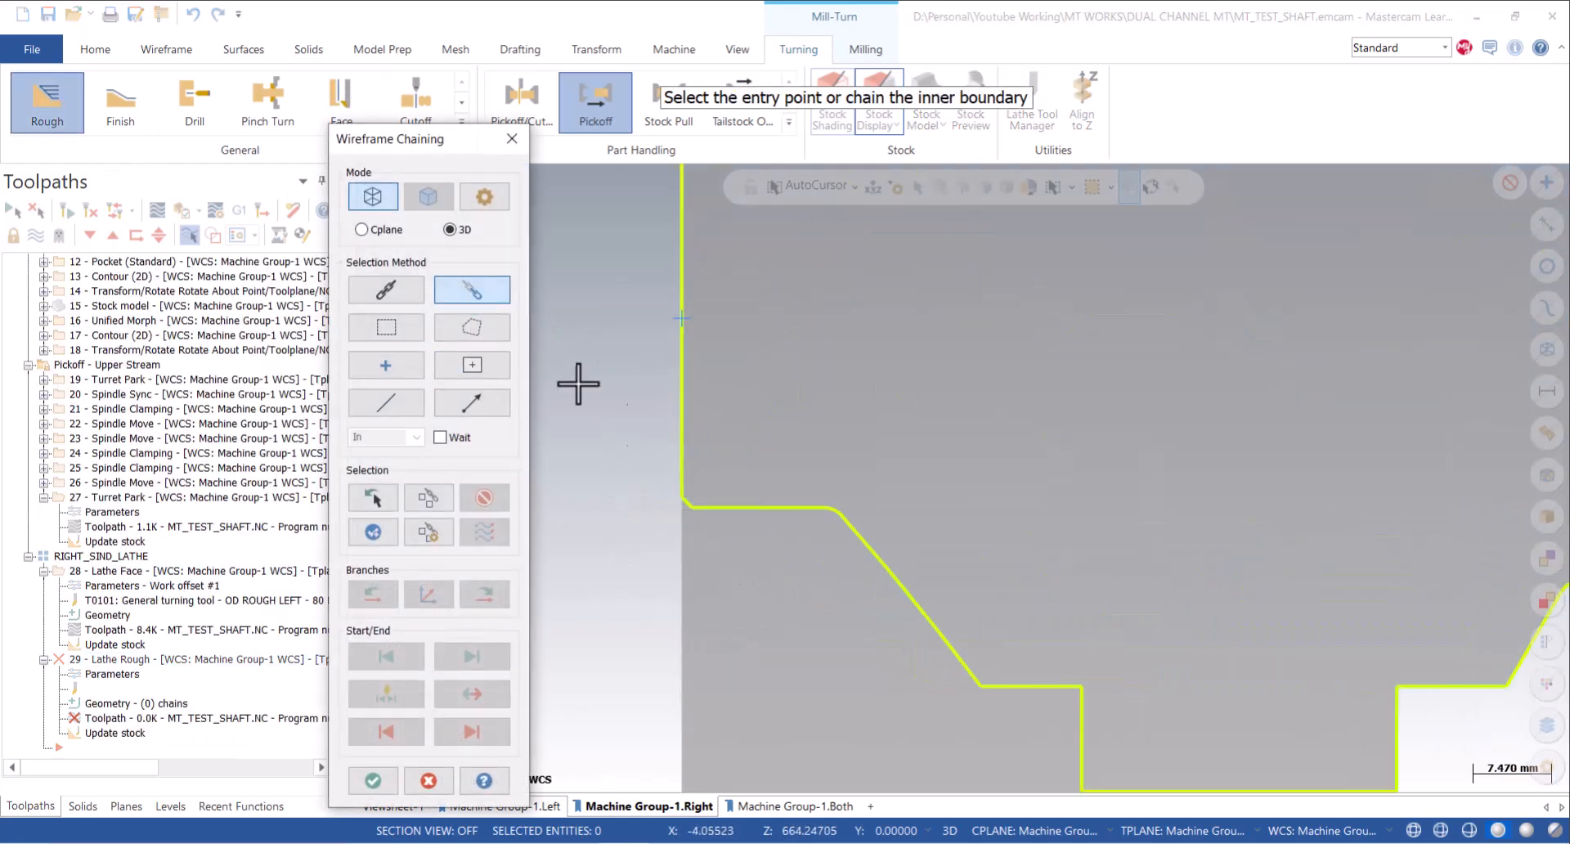
{"action": "scroll", "coordinate": [620, 554], "scroll_direction": "up", "scroll_amount": 5}
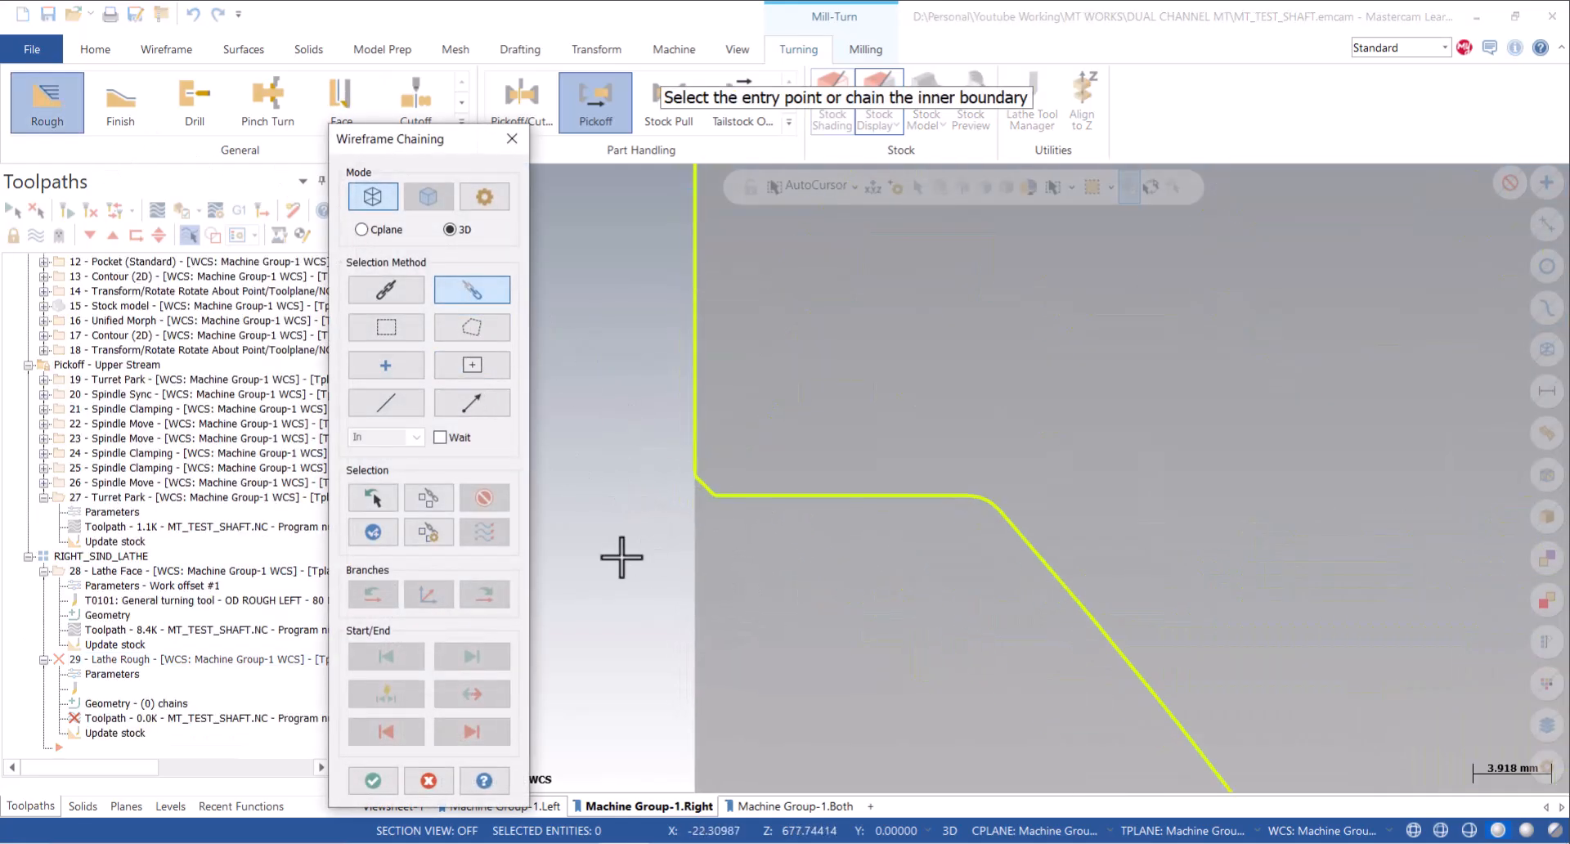
{"action": "left_click", "coordinate": [712, 445]}
{"action": "scroll", "coordinate": [578, 386], "scroll_direction": "down", "scroll_amount": 7}
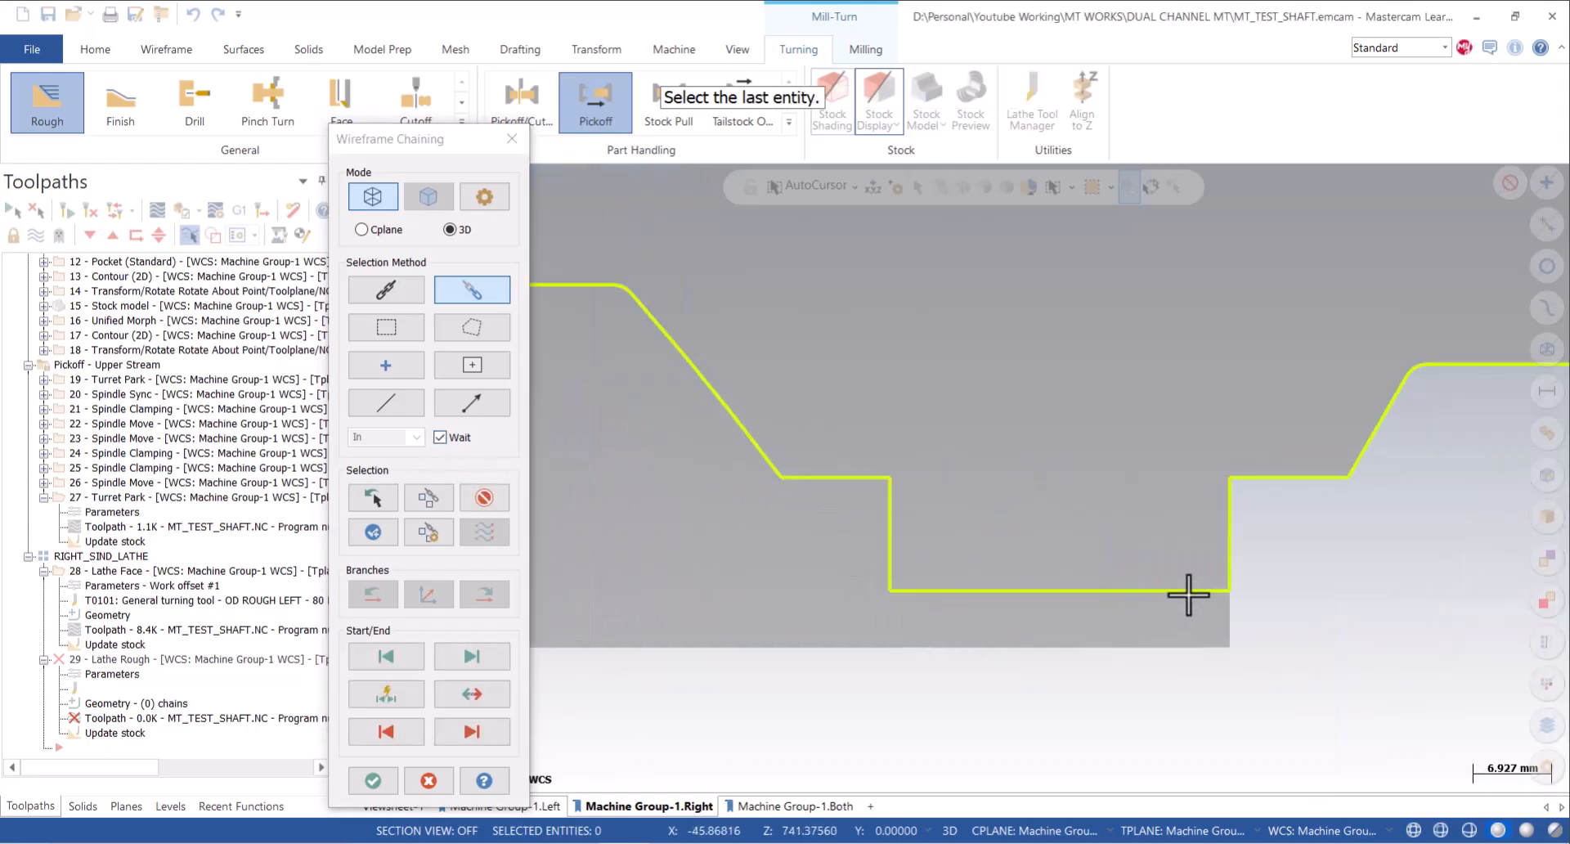
{"action": "scroll", "coordinate": [1228, 597], "scroll_direction": "up", "scroll_amount": 5}
{"action": "scroll", "coordinate": [1228, 597], "scroll_direction": "up", "scroll_amount": 13}
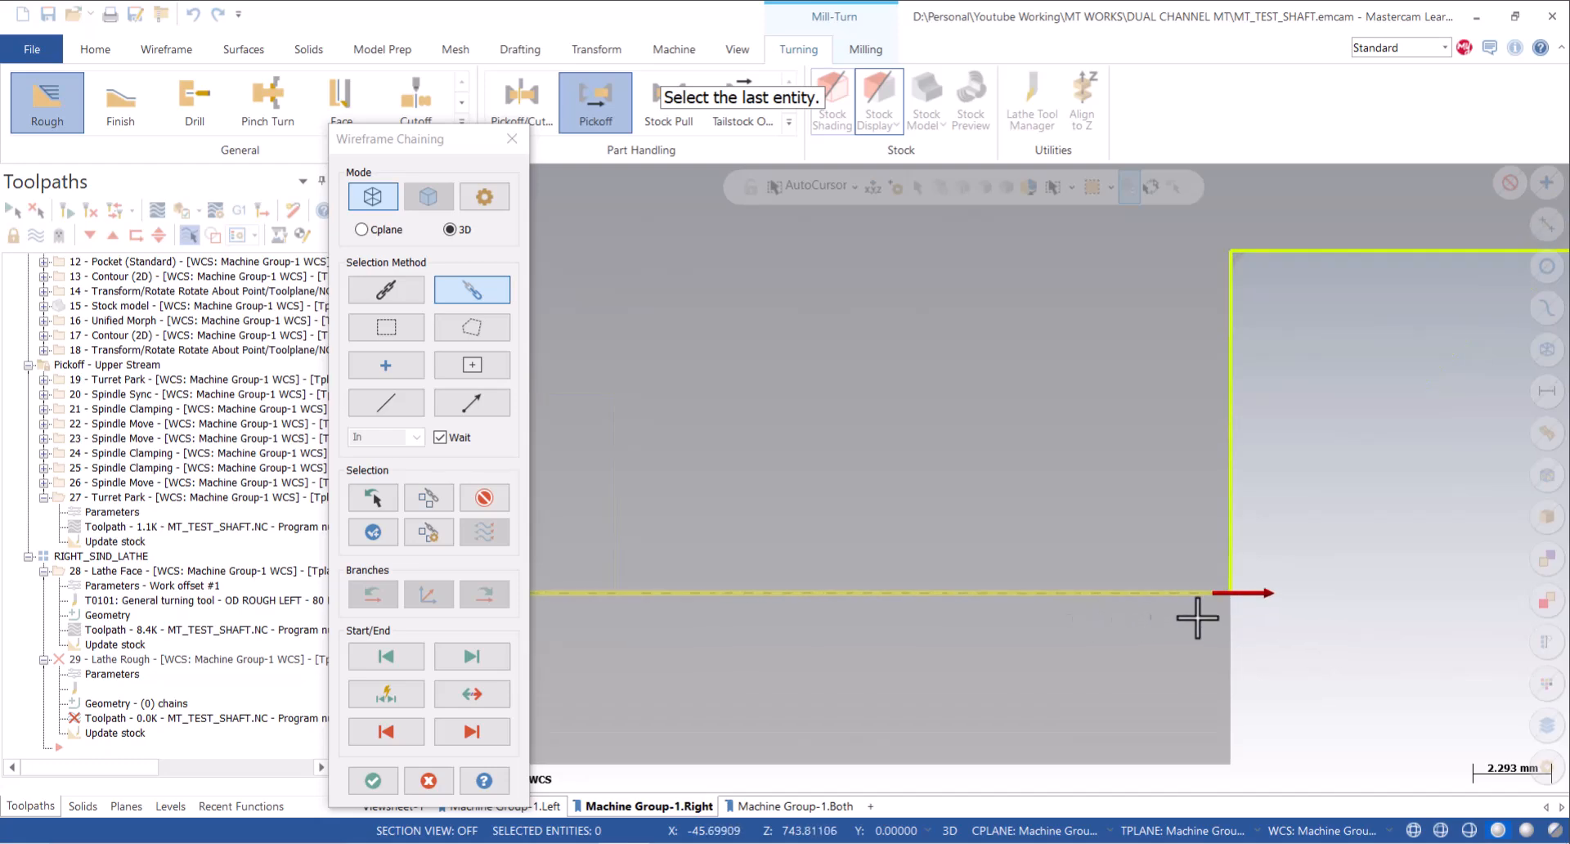
{"action": "scroll", "coordinate": [1234, 585], "scroll_direction": "down", "scroll_amount": 12}
{"action": "scroll", "coordinate": [1227, 606], "scroll_direction": "down", "scroll_amount": 4}
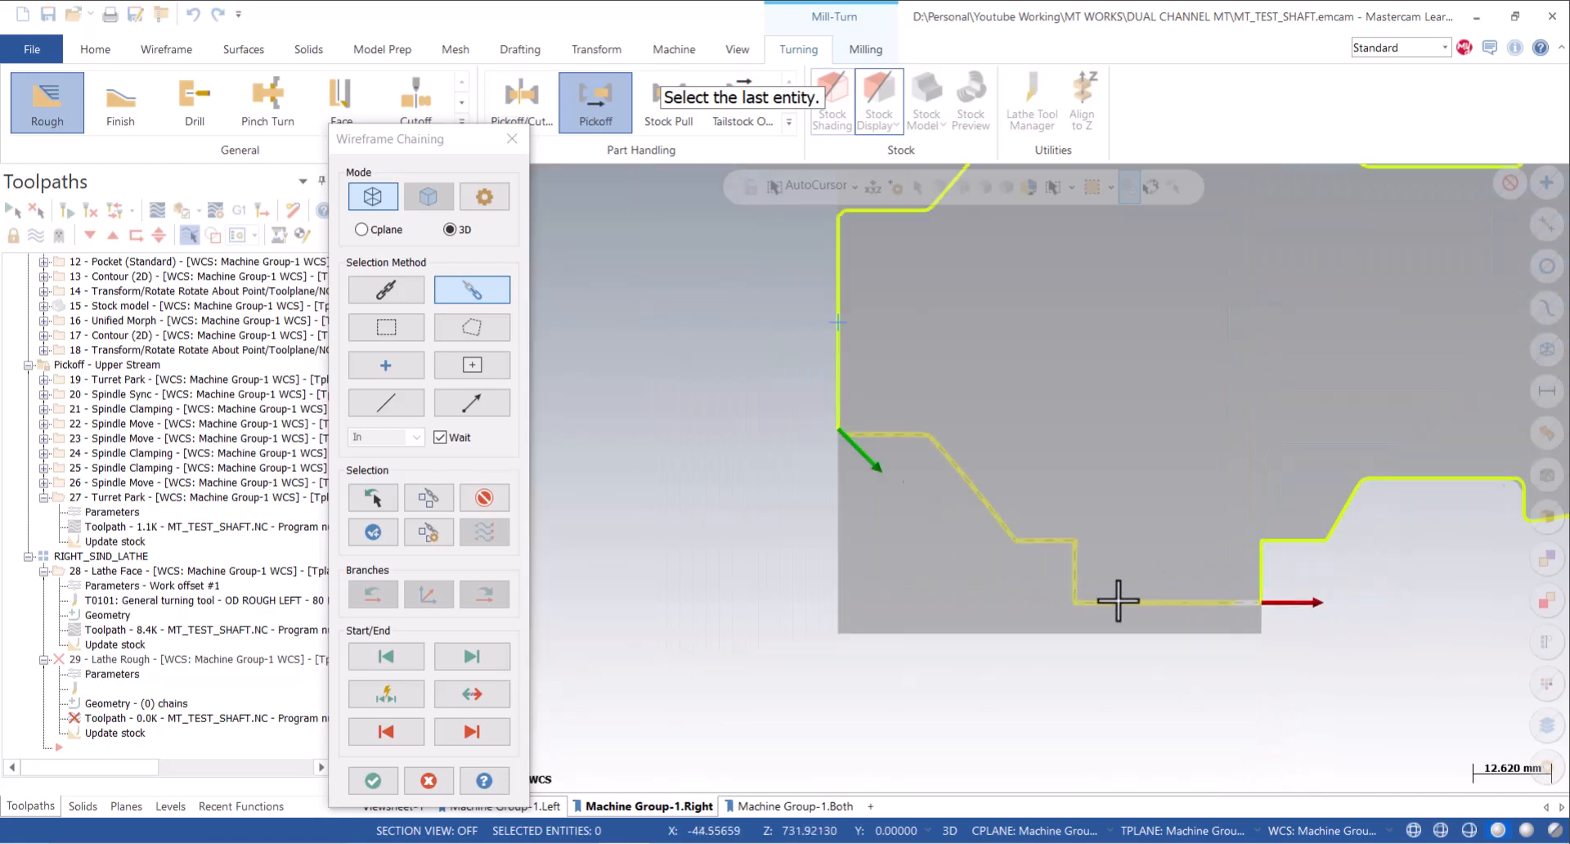
{"action": "left_click", "coordinate": [372, 781]}
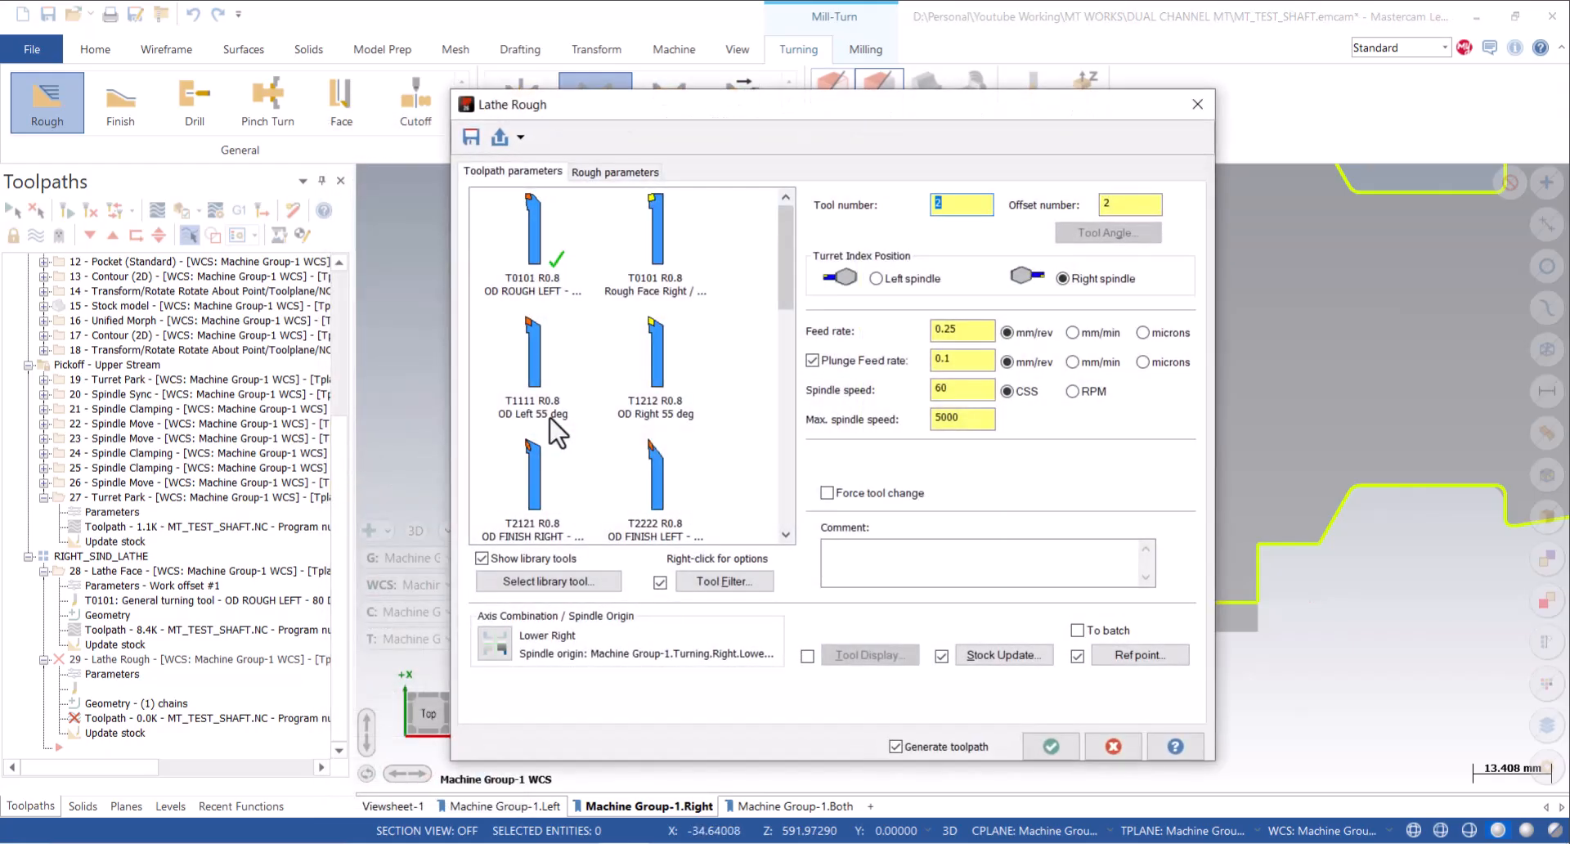
Choose tool T0101 OD ROUGH LEFT - 80 DEG. for the rough operation and set its spindle speed to 1200 RPM.
{"action": "mouse_move", "coordinate": [559, 431]}
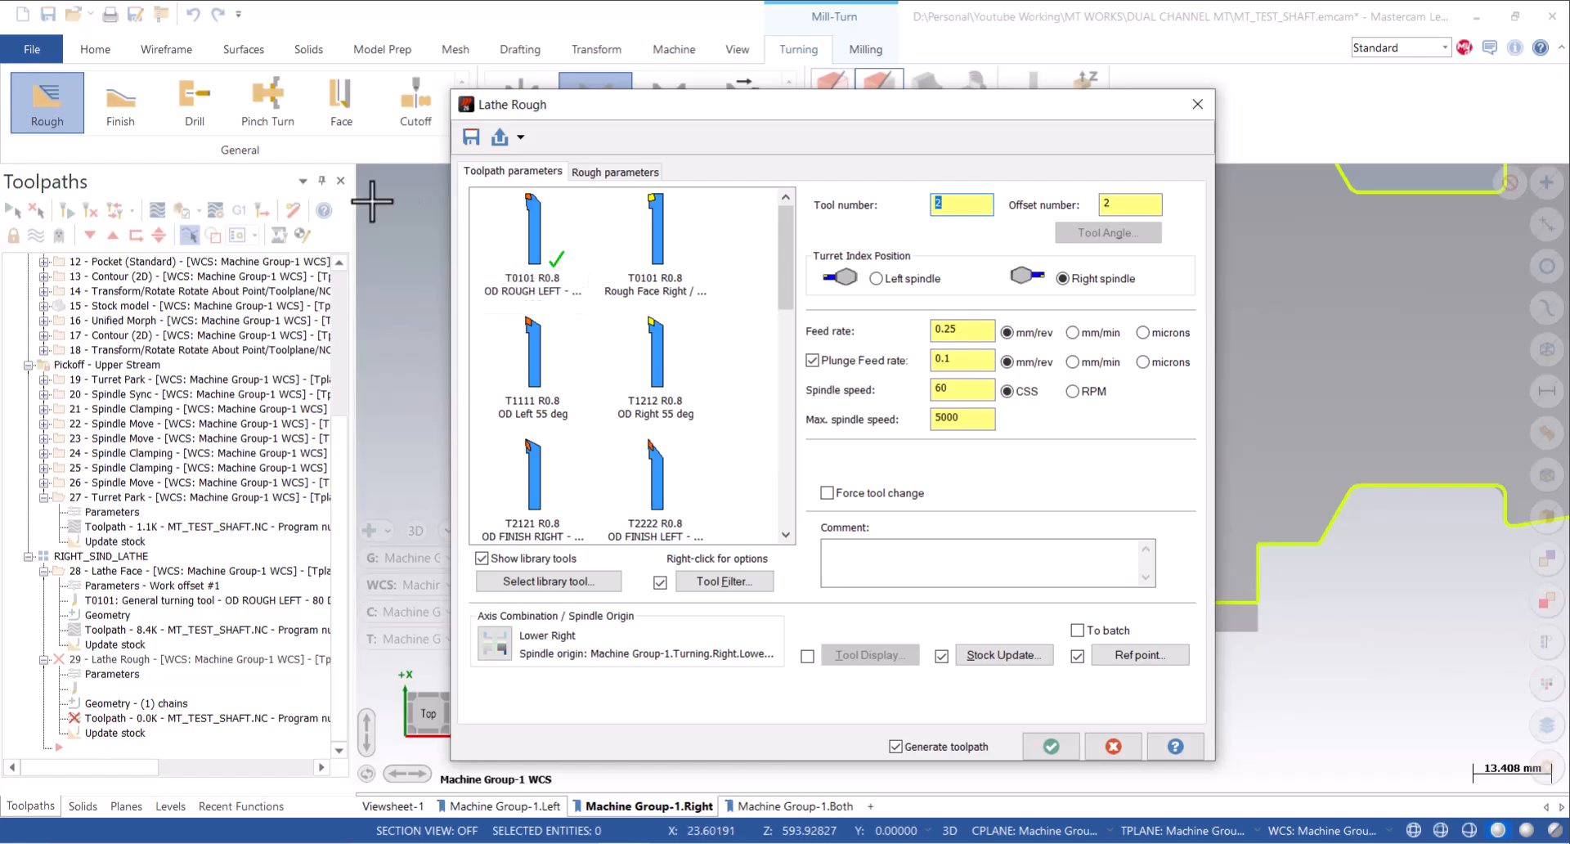
{"action": "left_click", "coordinate": [521, 251]}
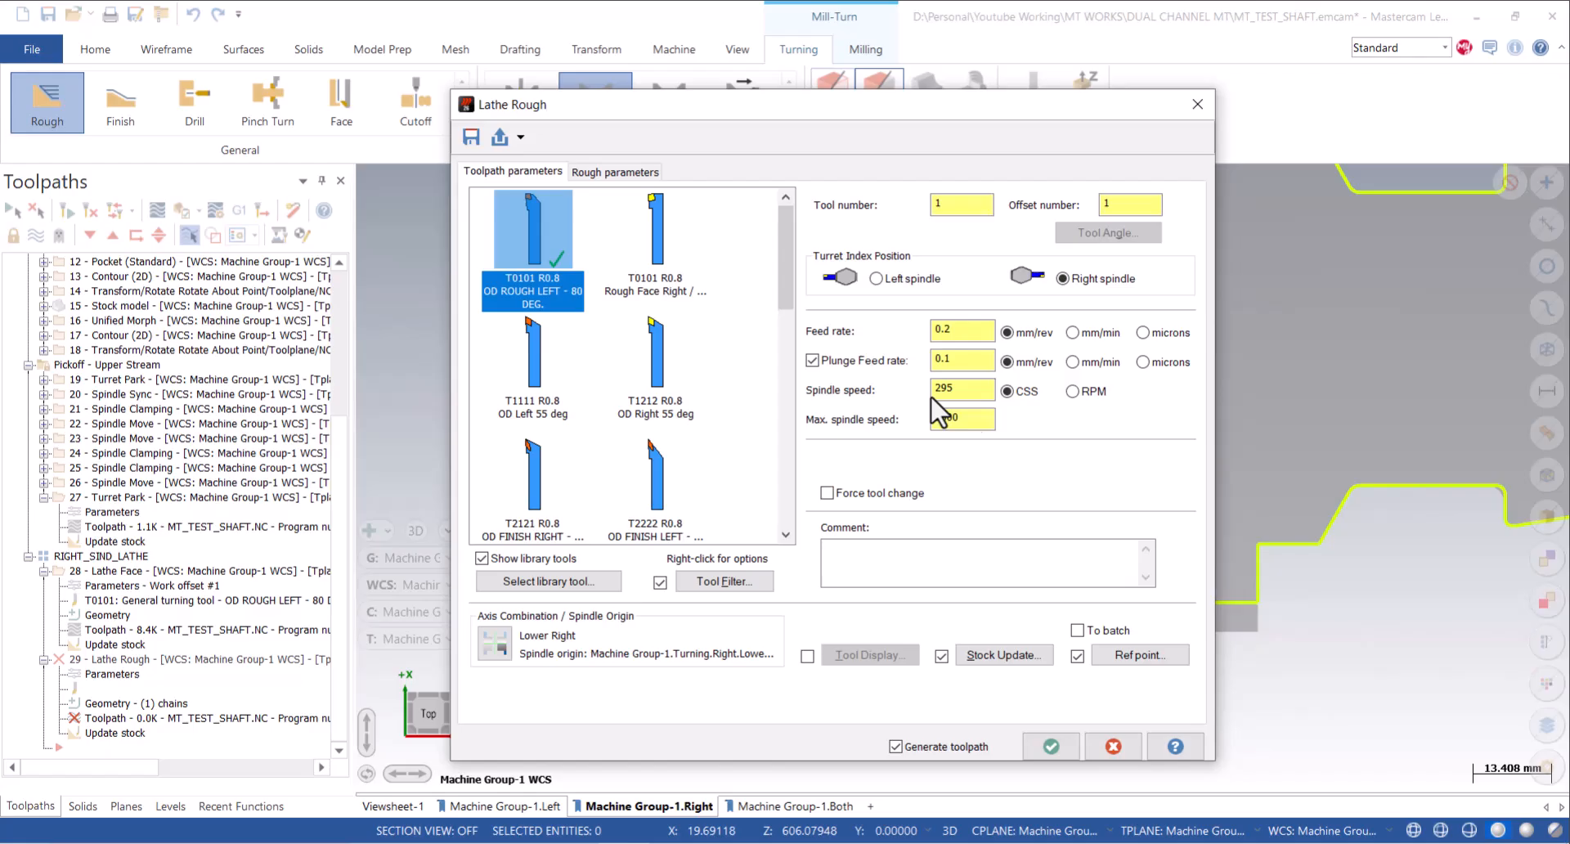
{"action": "left_click", "coordinate": [1096, 391]}
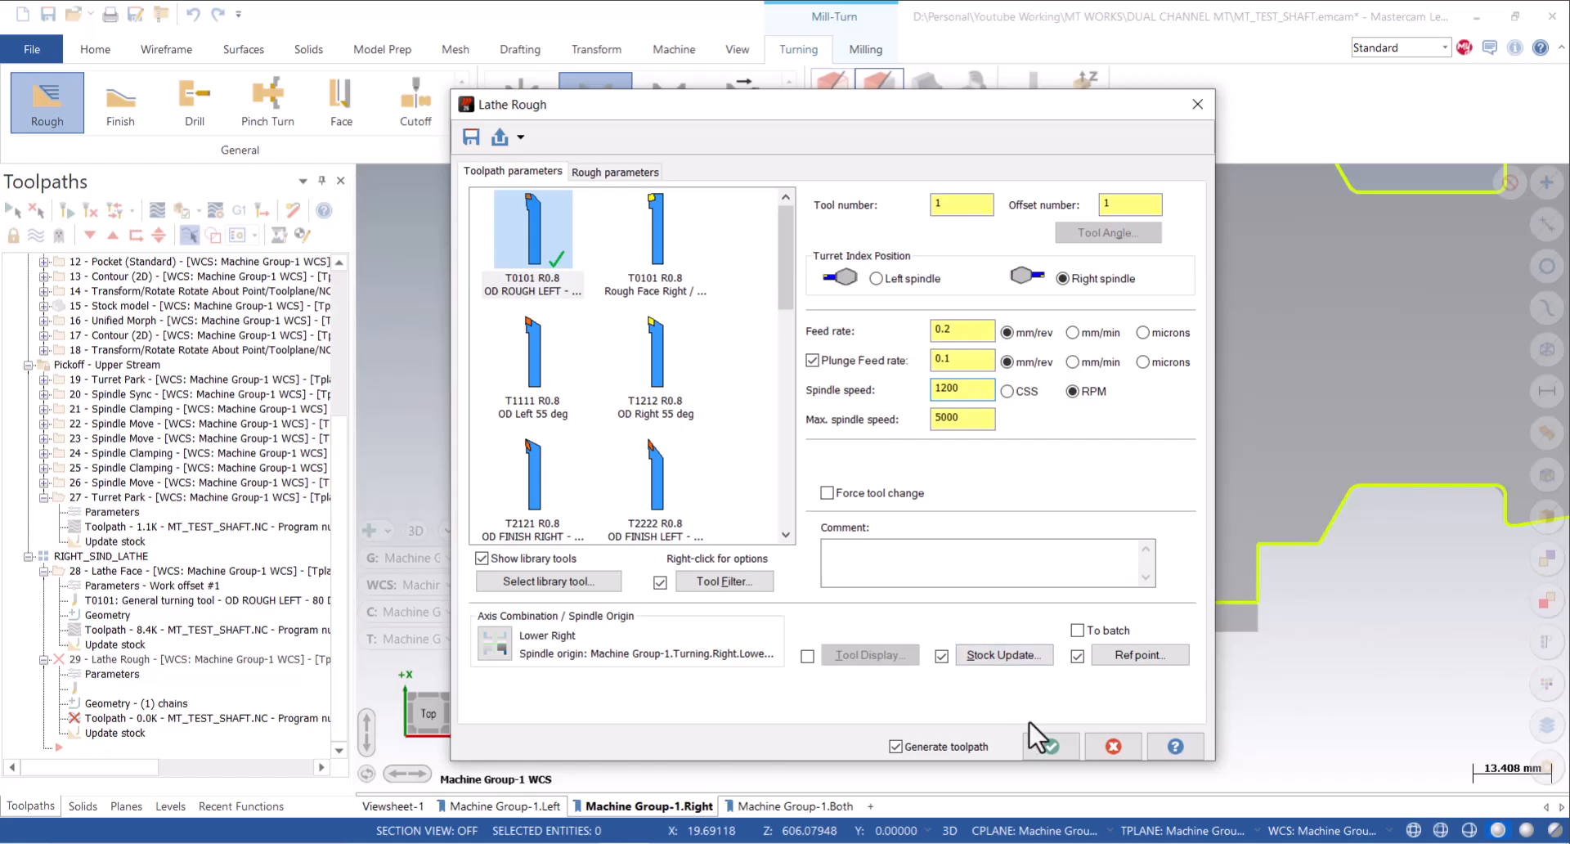
Pick the roughing tool's approach reference point below and clear of the stock's free end, and accept it.
{"action": "left_click", "coordinate": [1124, 657]}
{"action": "left_click", "coordinate": [85, 361]}
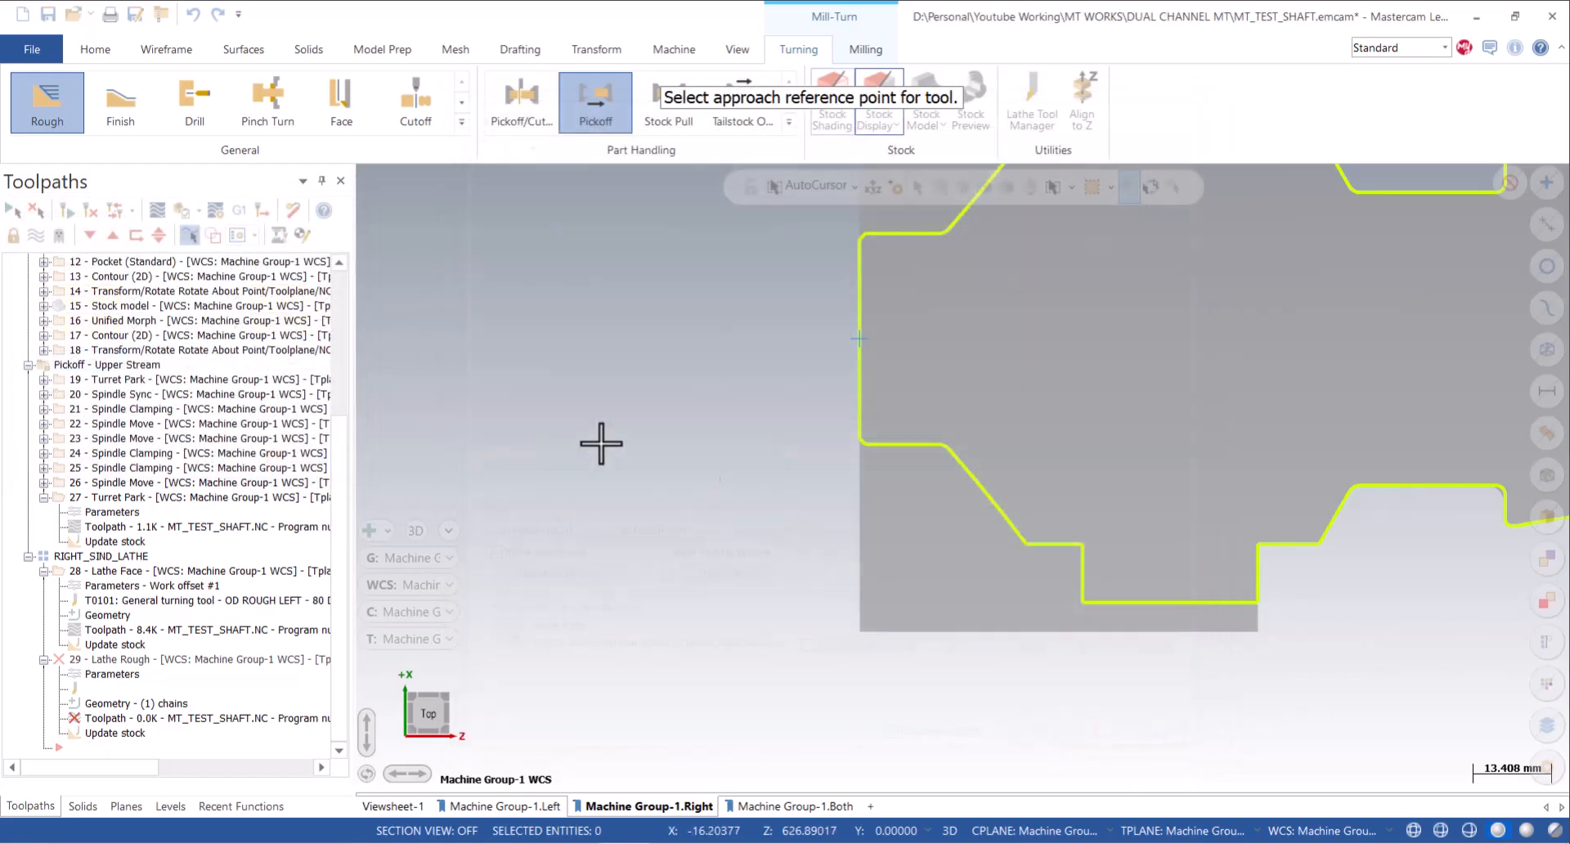
{"action": "left_click", "coordinate": [574, 715]}
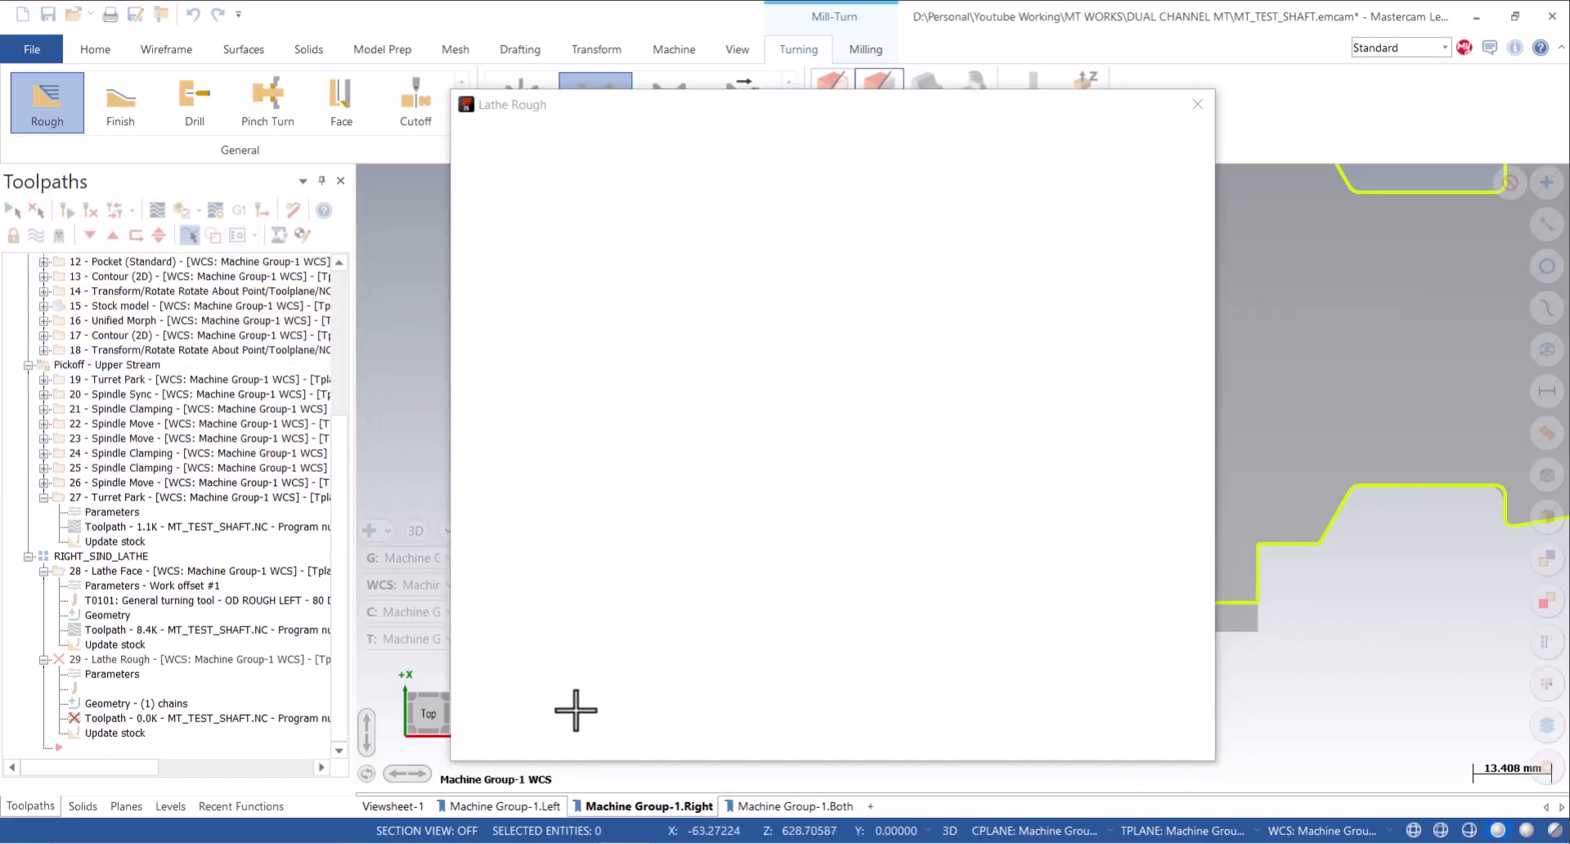
{"action": "left_click", "coordinate": [216, 460]}
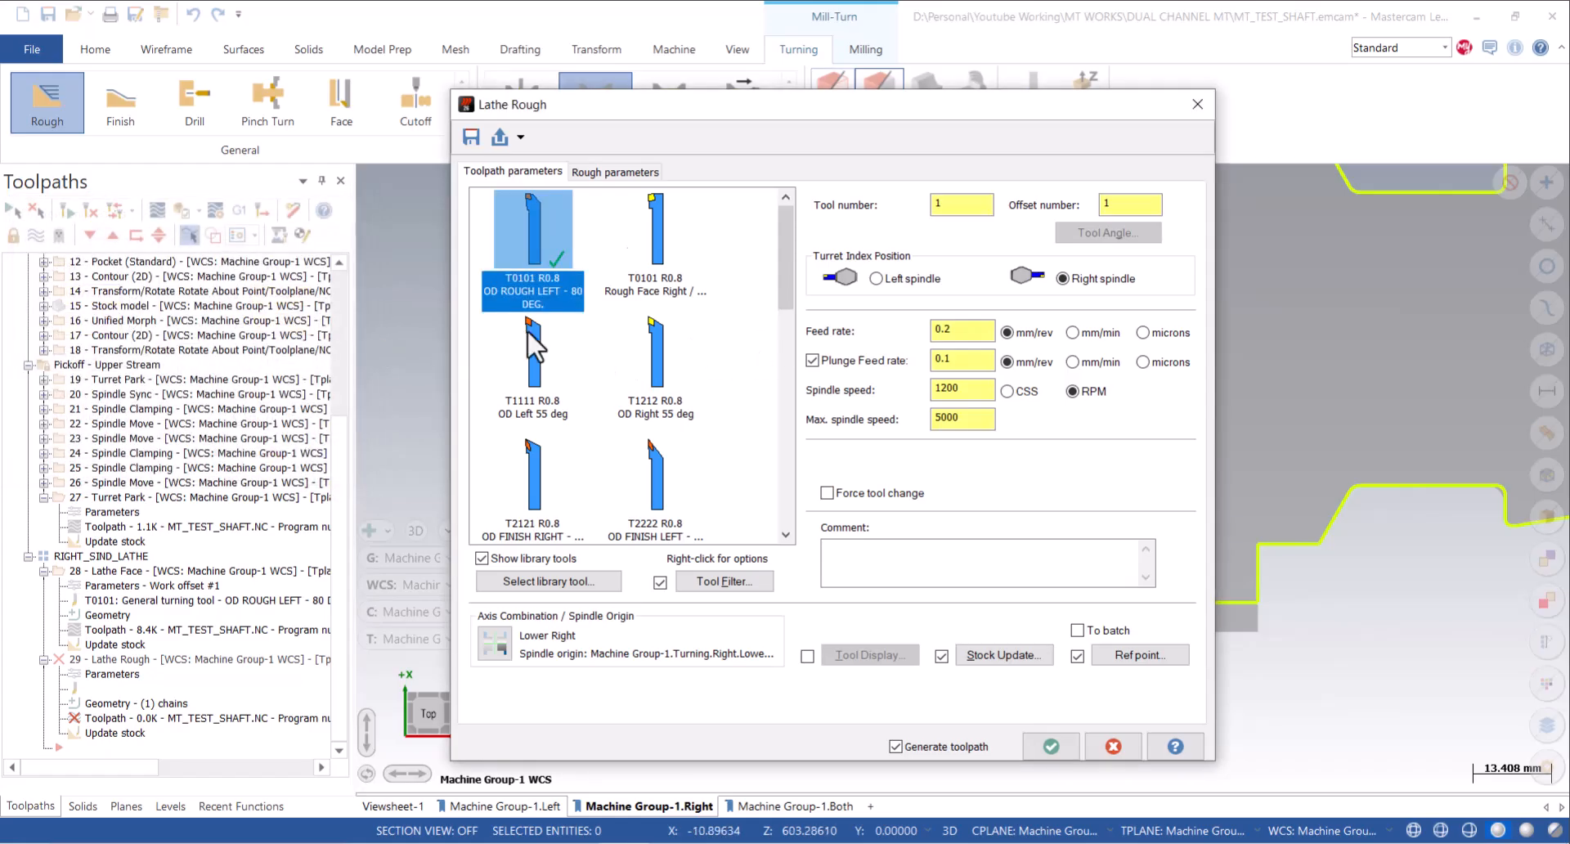
Set the rough operation's stock recognition to Use stock for outer boundary.
{"action": "left_click", "coordinate": [615, 171]}
{"action": "left_click", "coordinate": [1043, 650]}
{"action": "left_click", "coordinate": [1027, 683]}
Set the rough toolpath's lead-in and lead-out lengths to 1.0 and enable extending the end of the contour.
{"action": "left_click", "coordinate": [1065, 465]}
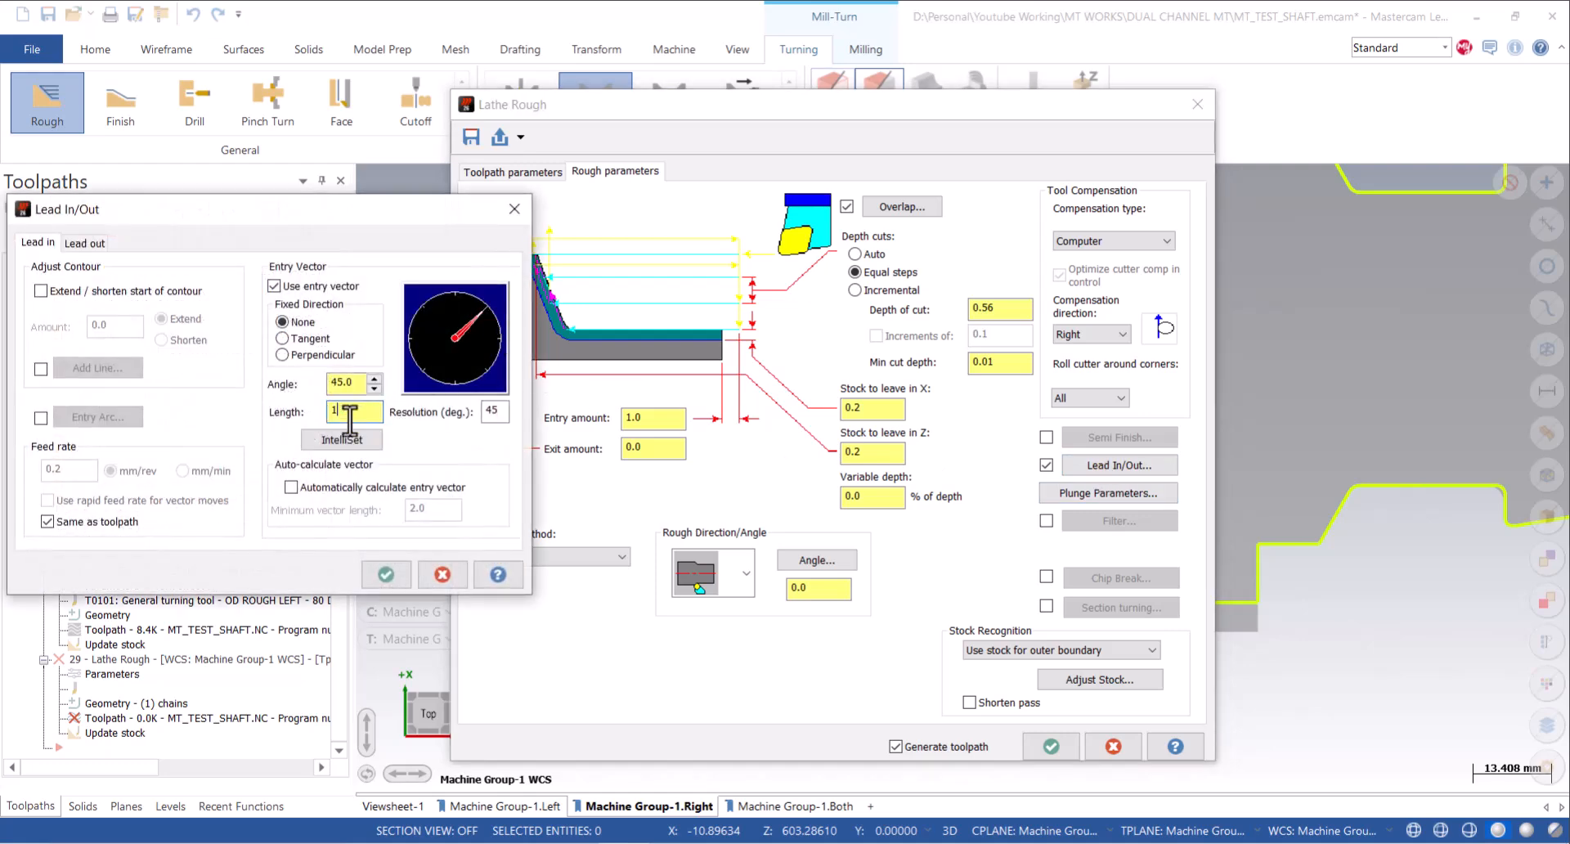
{"action": "left_click", "coordinate": [85, 243]}
{"action": "left_click_drag", "start_coordinate": [353, 417], "coordinate": [278, 417]}
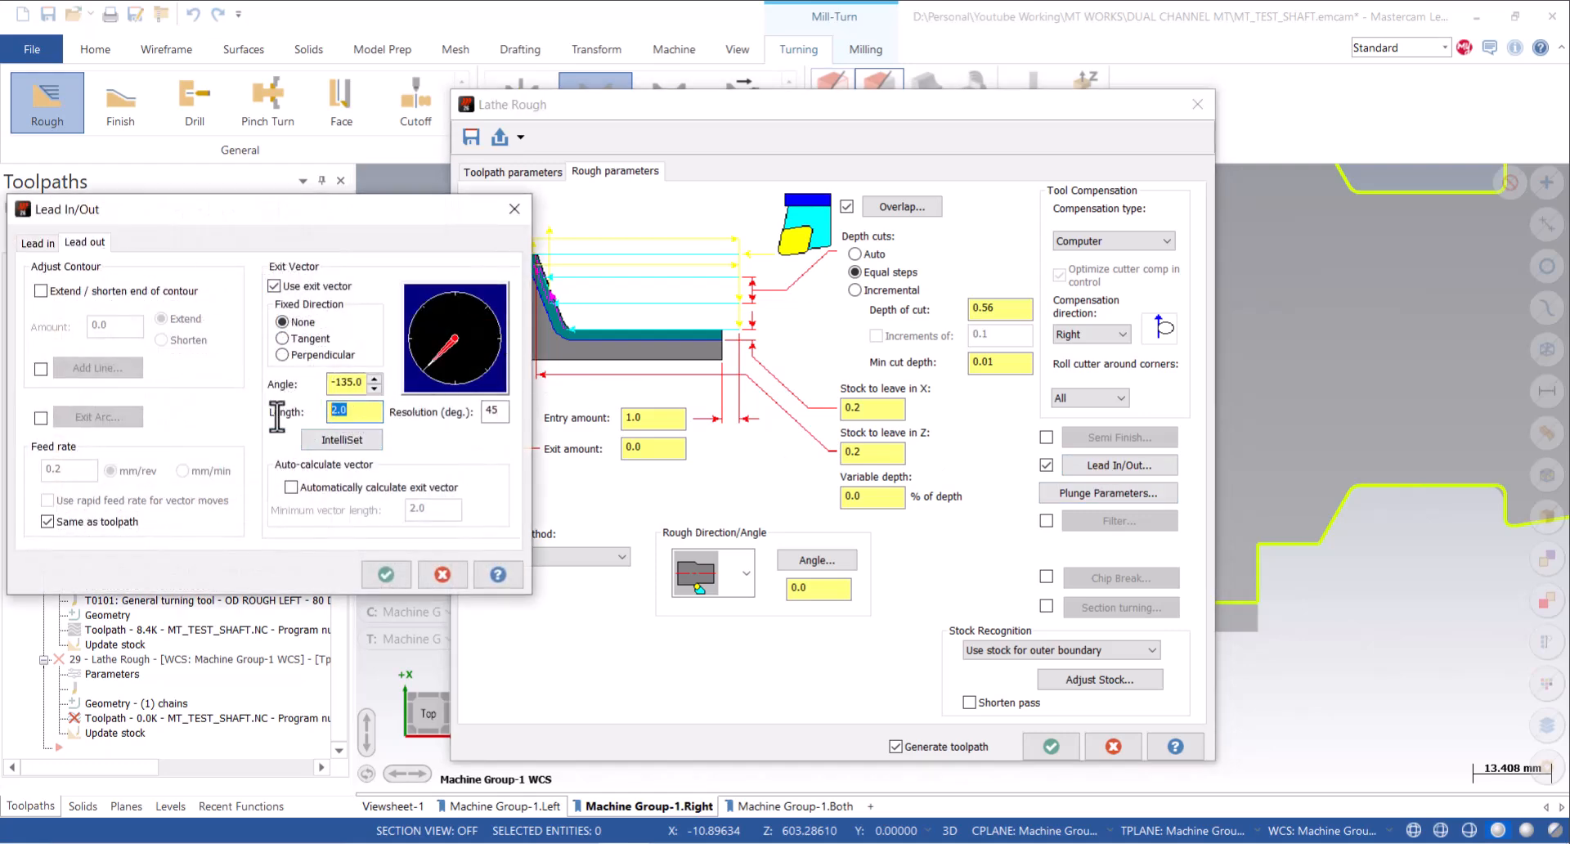
{"action": "left_click", "coordinate": [81, 291]}
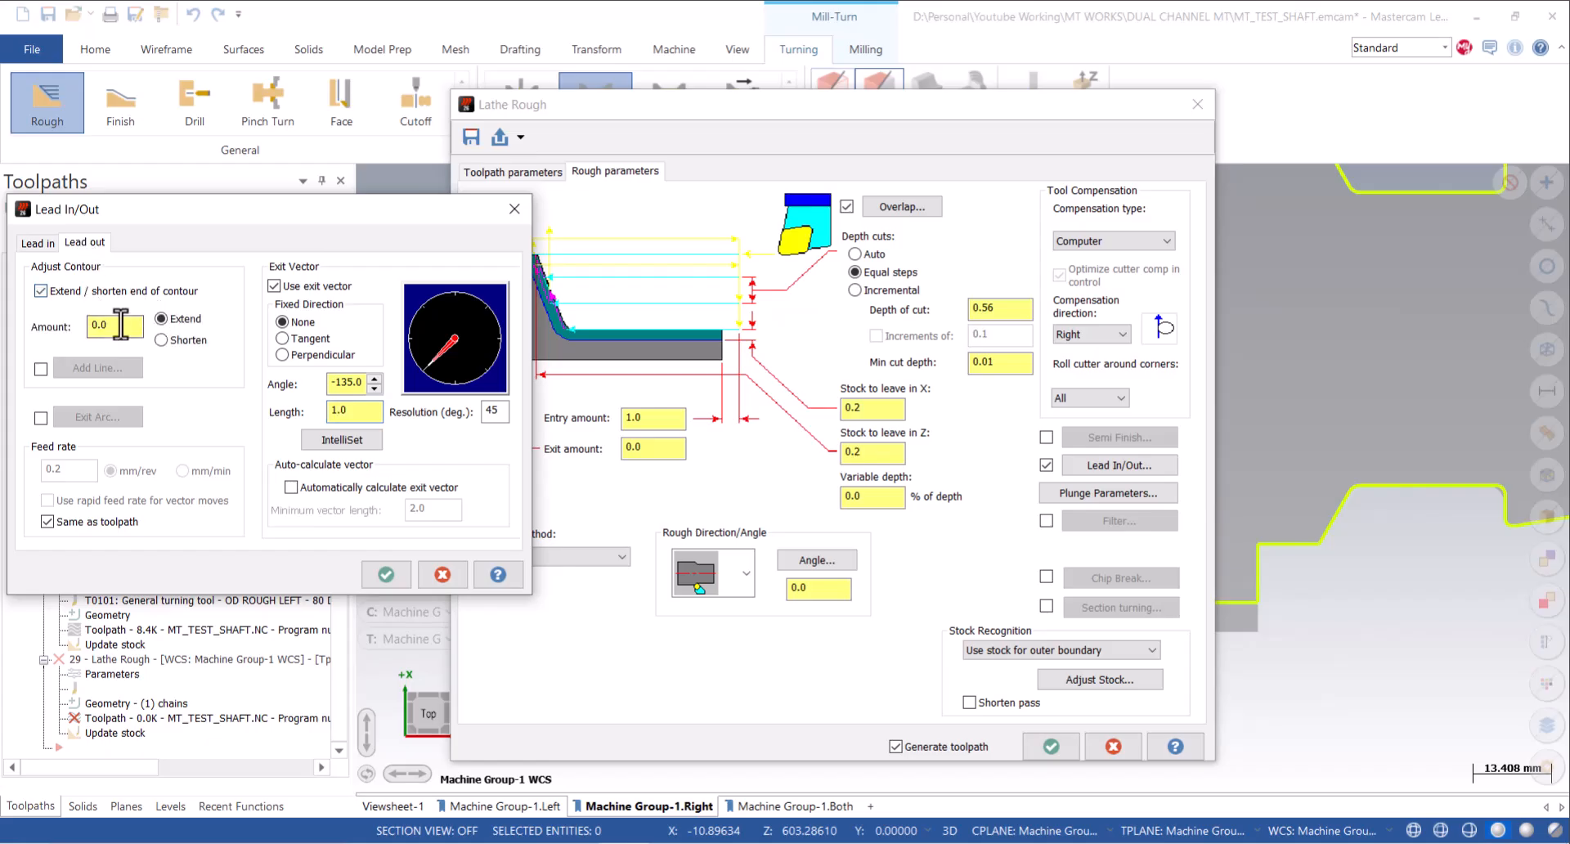
{"action": "left_click", "coordinate": [386, 572]}
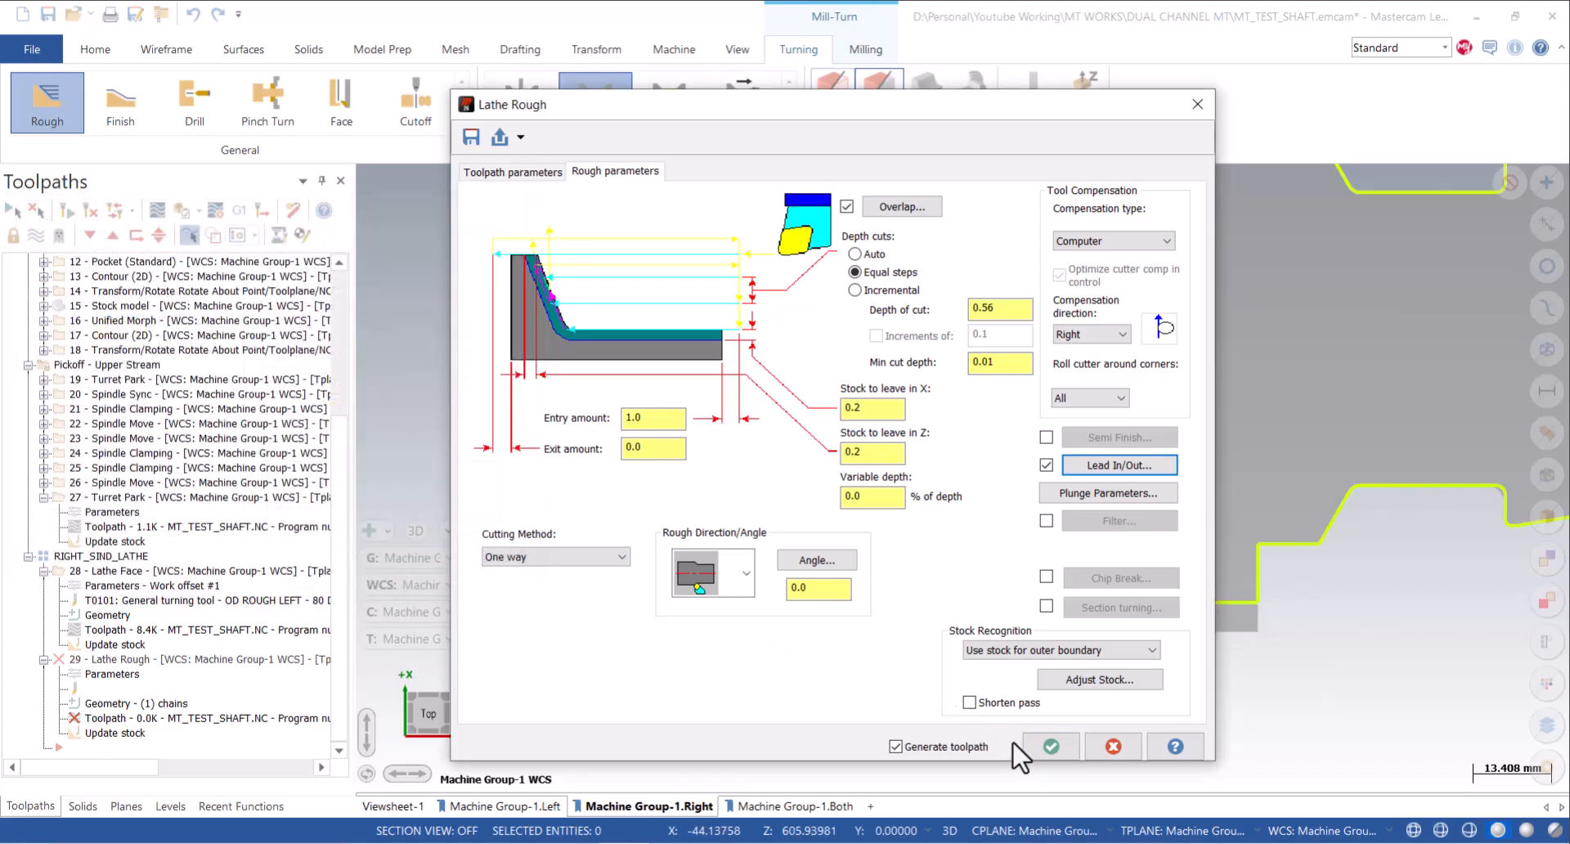
Accept the rough parameters to generate the Lathe Rough toolpath, and save the file.
{"action": "left_click", "coordinate": [1051, 745]}
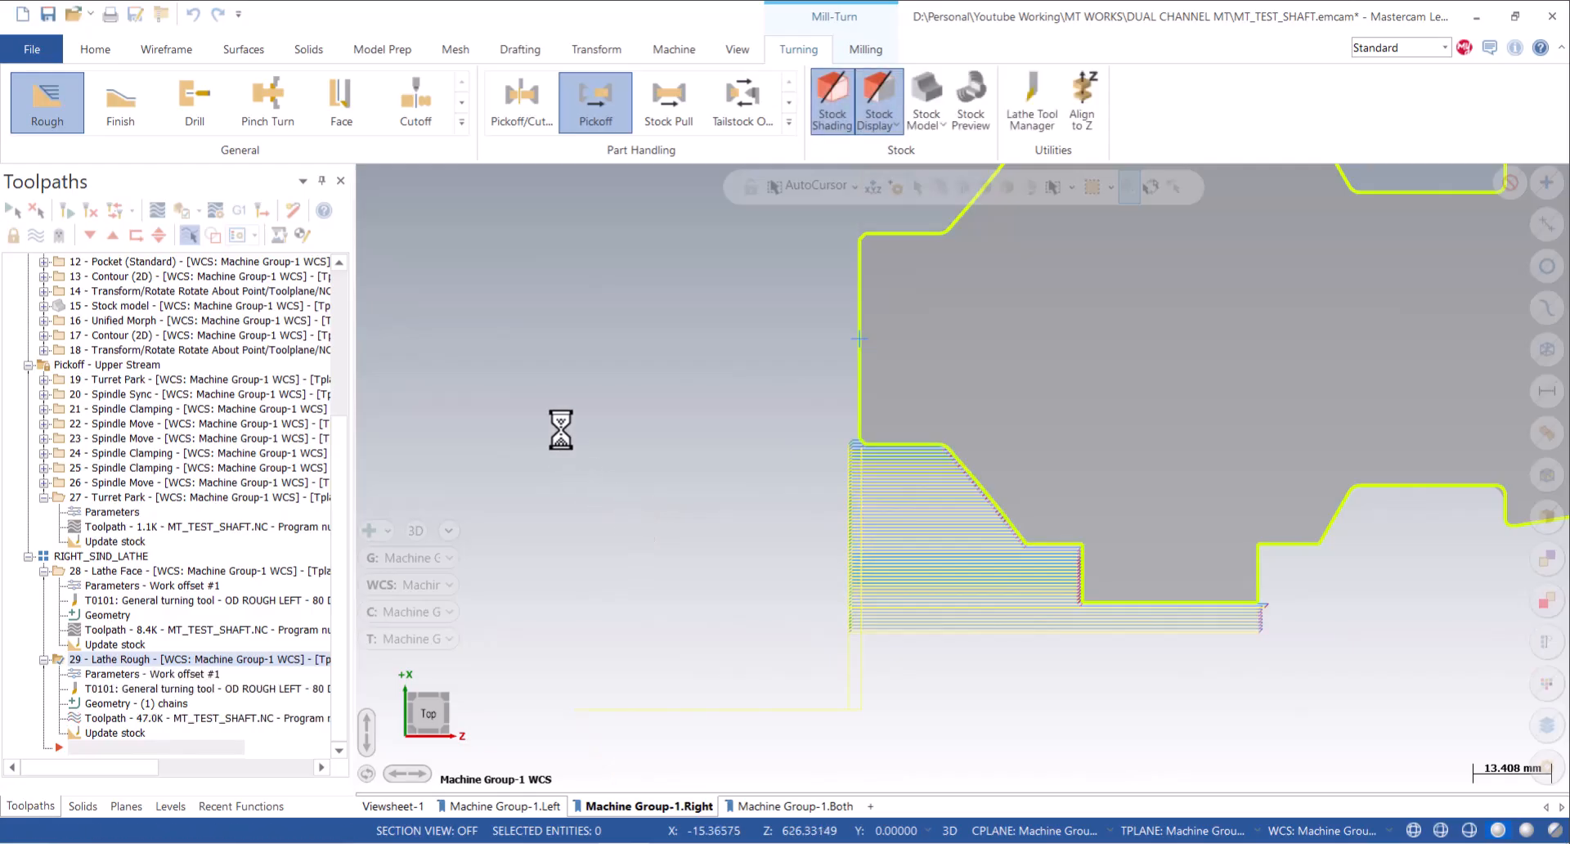
{"action": "scroll", "coordinate": [559, 427], "scroll_direction": "down", "scroll_amount": 5}
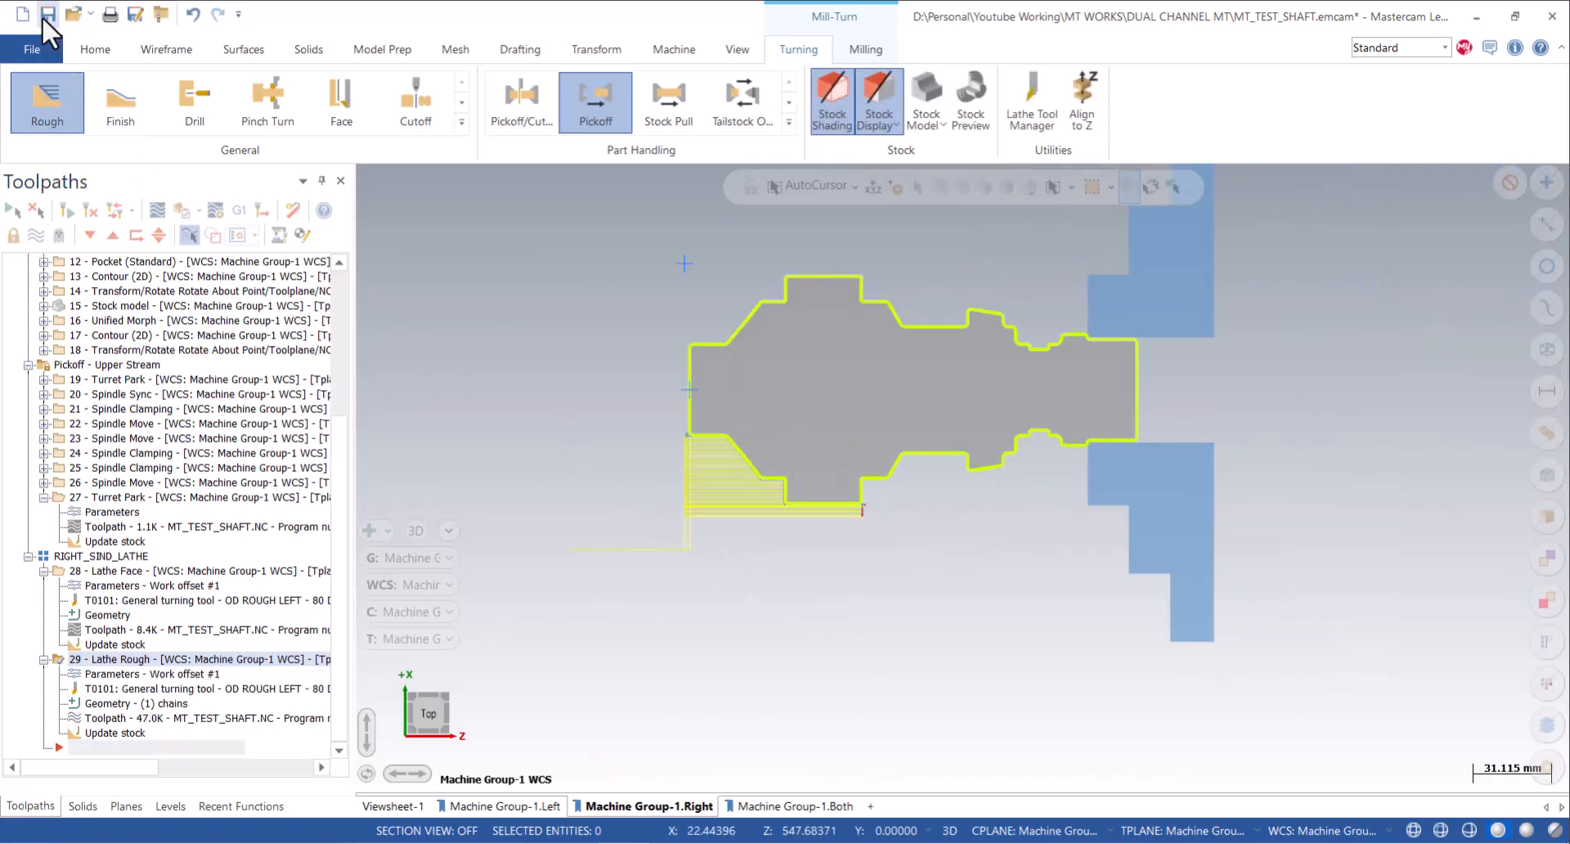
{"action": "left_click", "coordinate": [47, 14]}
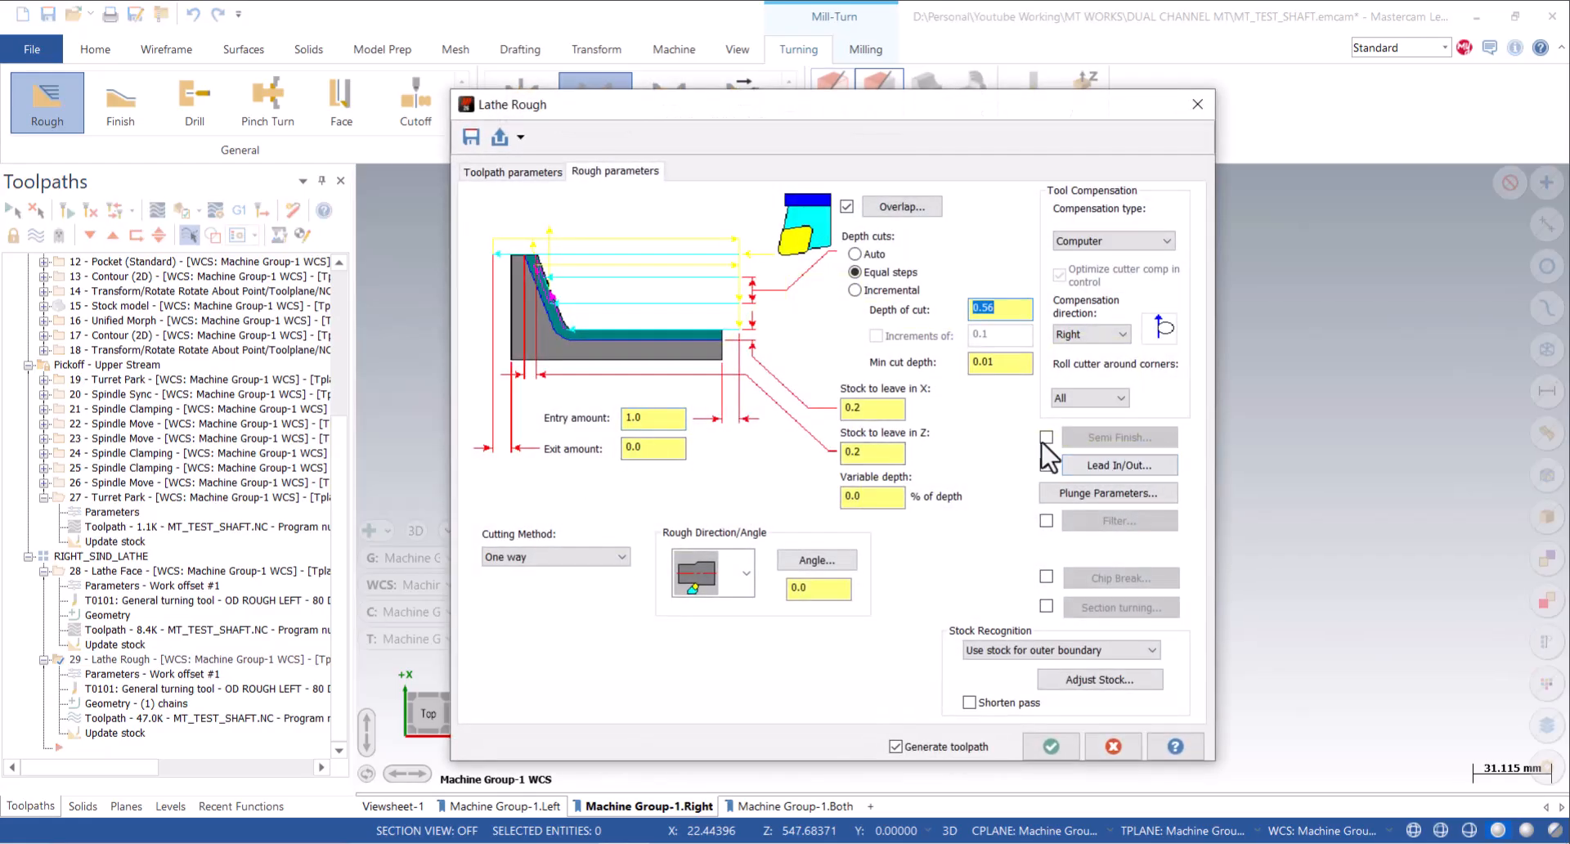
Enable semi-finishing in the Lathe Rough operation, edit its stock to leave in X, and accept the settings.
{"action": "left_click", "coordinate": [1047, 438]}
{"action": "left_click", "coordinate": [1085, 445]}
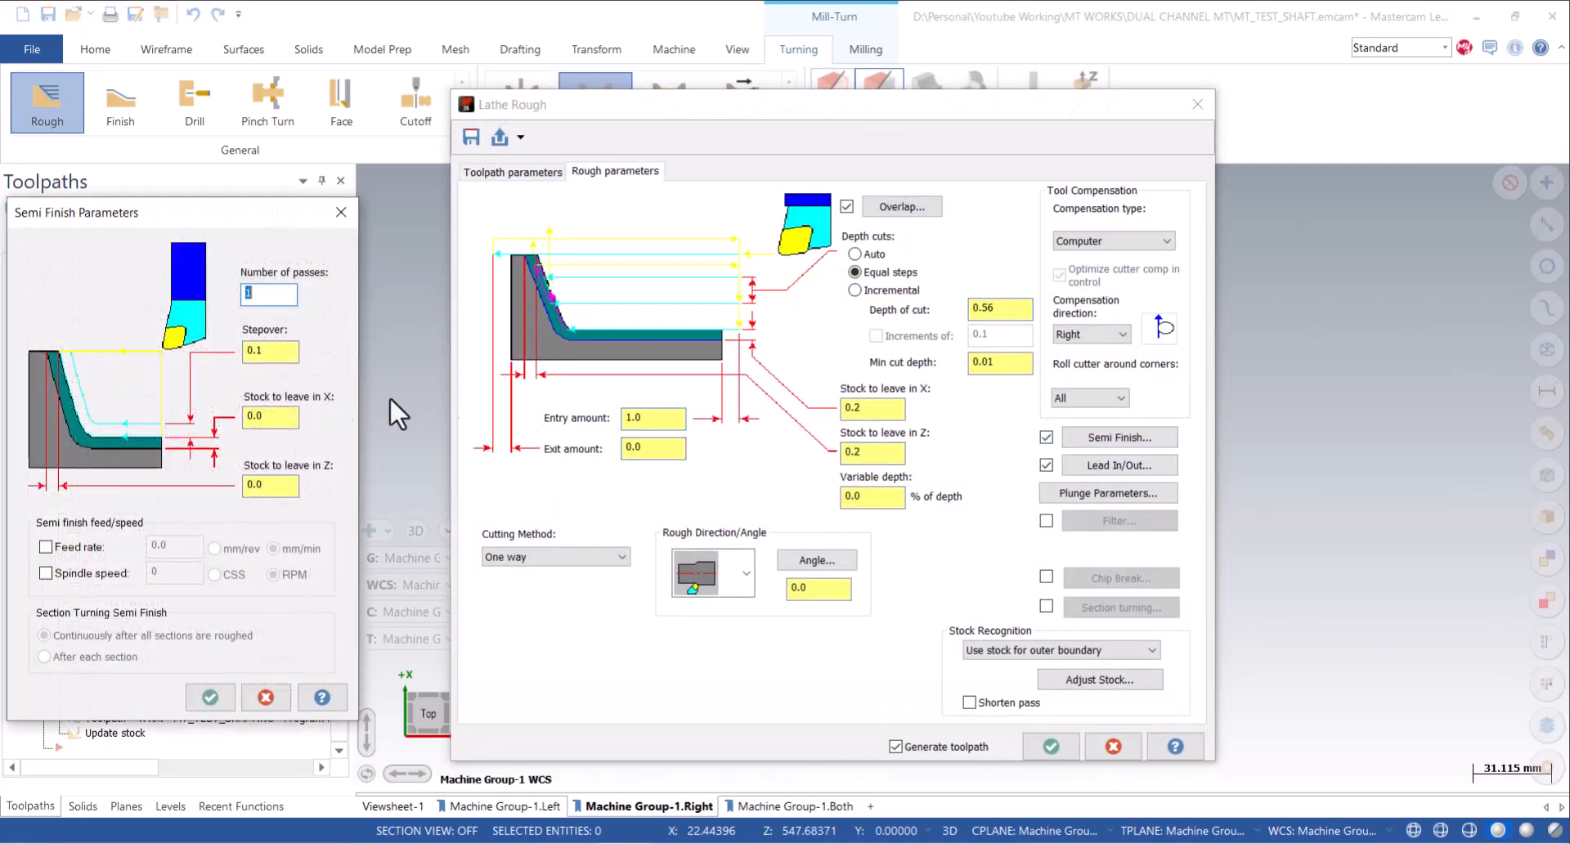
{"action": "double_click", "coordinate": [260, 415]}
{"action": "left_click", "coordinate": [210, 697]}
Regenerate the Lathe Rough toolpath with the semi-finish pass, check it along the lower profile, and save the file.
{"action": "left_click", "coordinate": [1051, 746]}
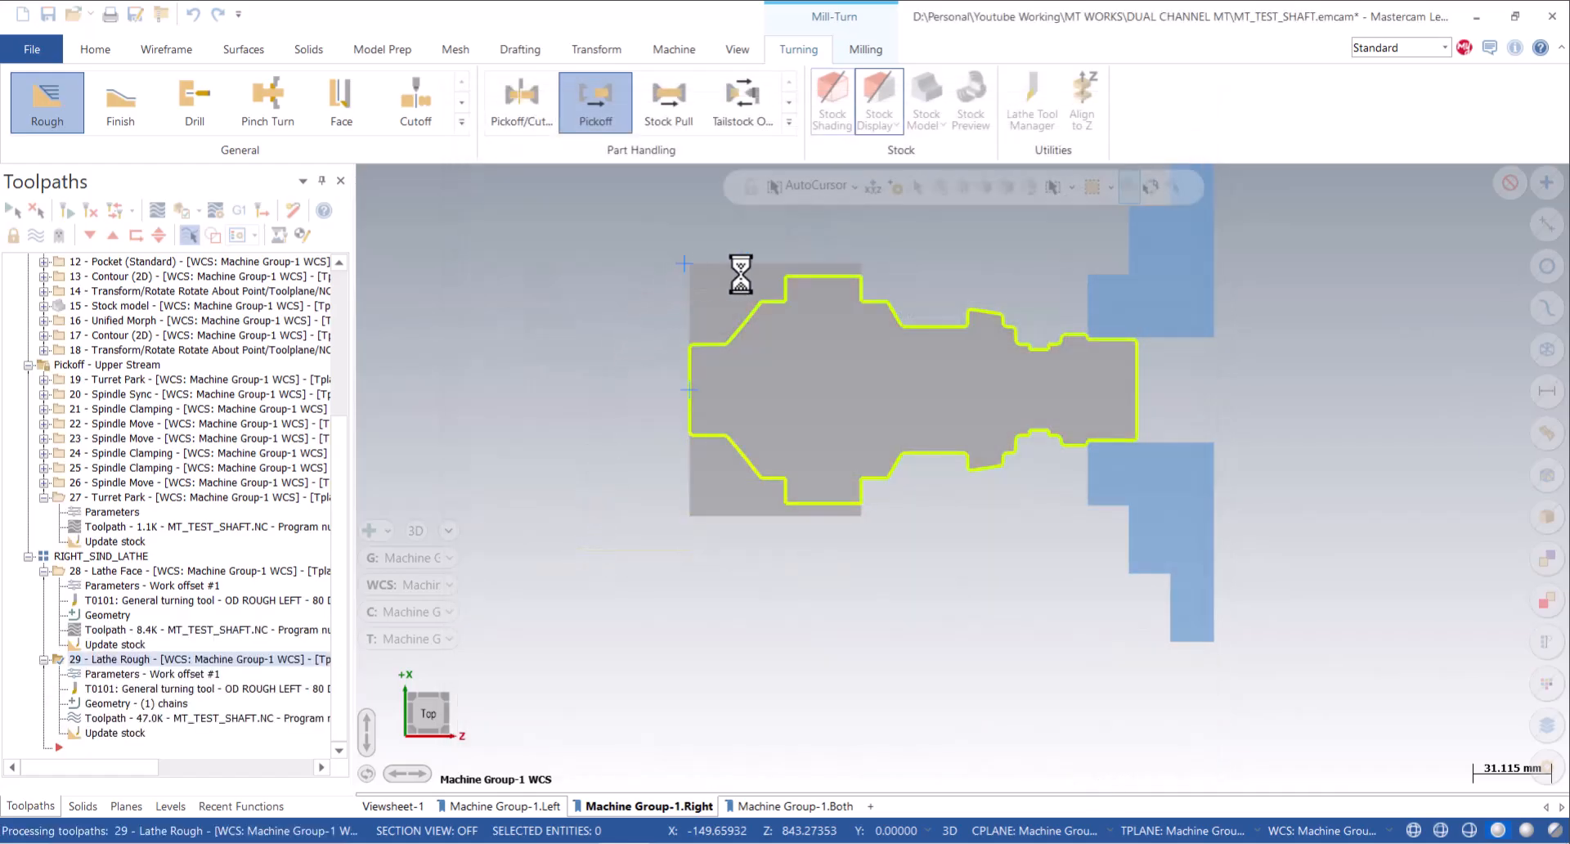
{"action": "scroll", "coordinate": [497, 424], "scroll_direction": "up", "scroll_amount": 4}
{"action": "scroll", "coordinate": [899, 649], "scroll_direction": "down", "scroll_amount": 4}
{"action": "scroll", "coordinate": [992, 459], "scroll_direction": "up", "scroll_amount": 3}
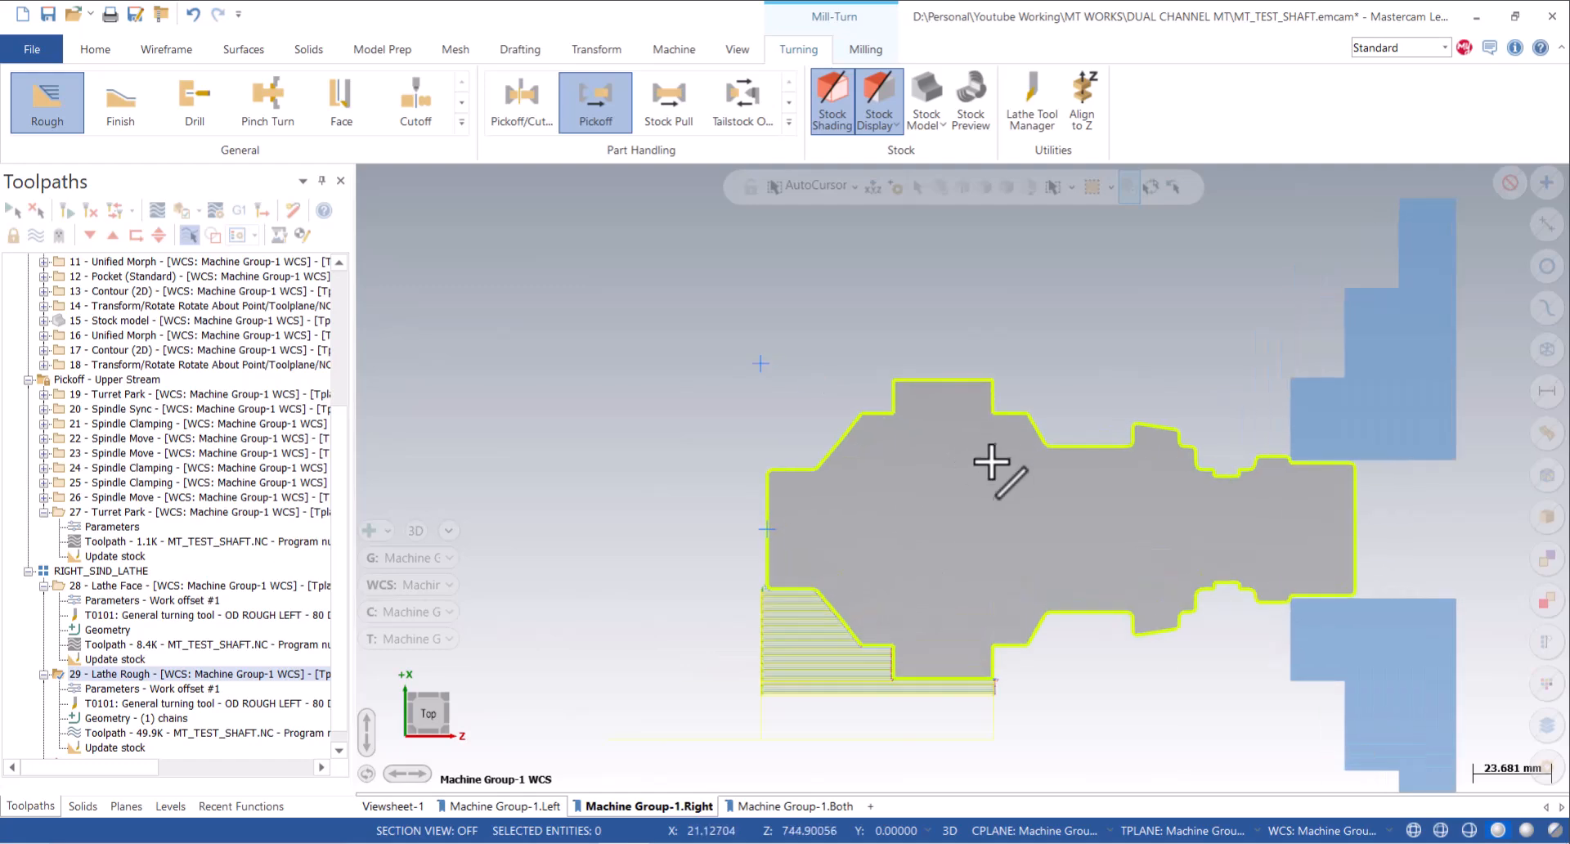
{"action": "left_click", "coordinate": [49, 13]}
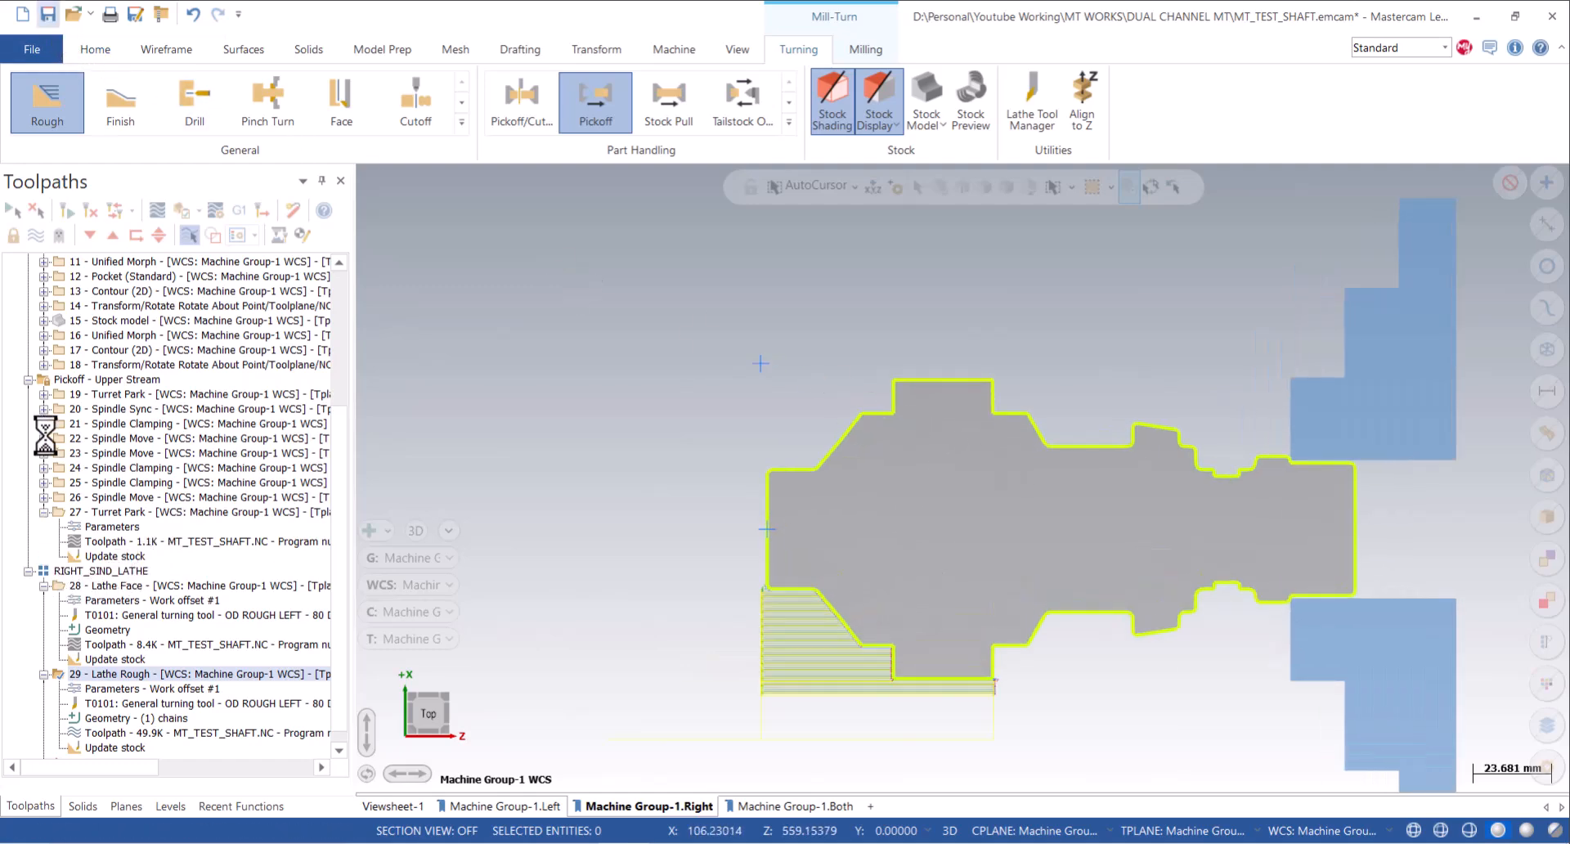
Collapse the LEFT_SPIN_TURN, LEFT_SPIN_MILL and Pickoff - Upper Stream groups in the operations tree.
{"action": "scroll", "coordinate": [41, 449], "scroll_direction": "up", "scroll_amount": 5}
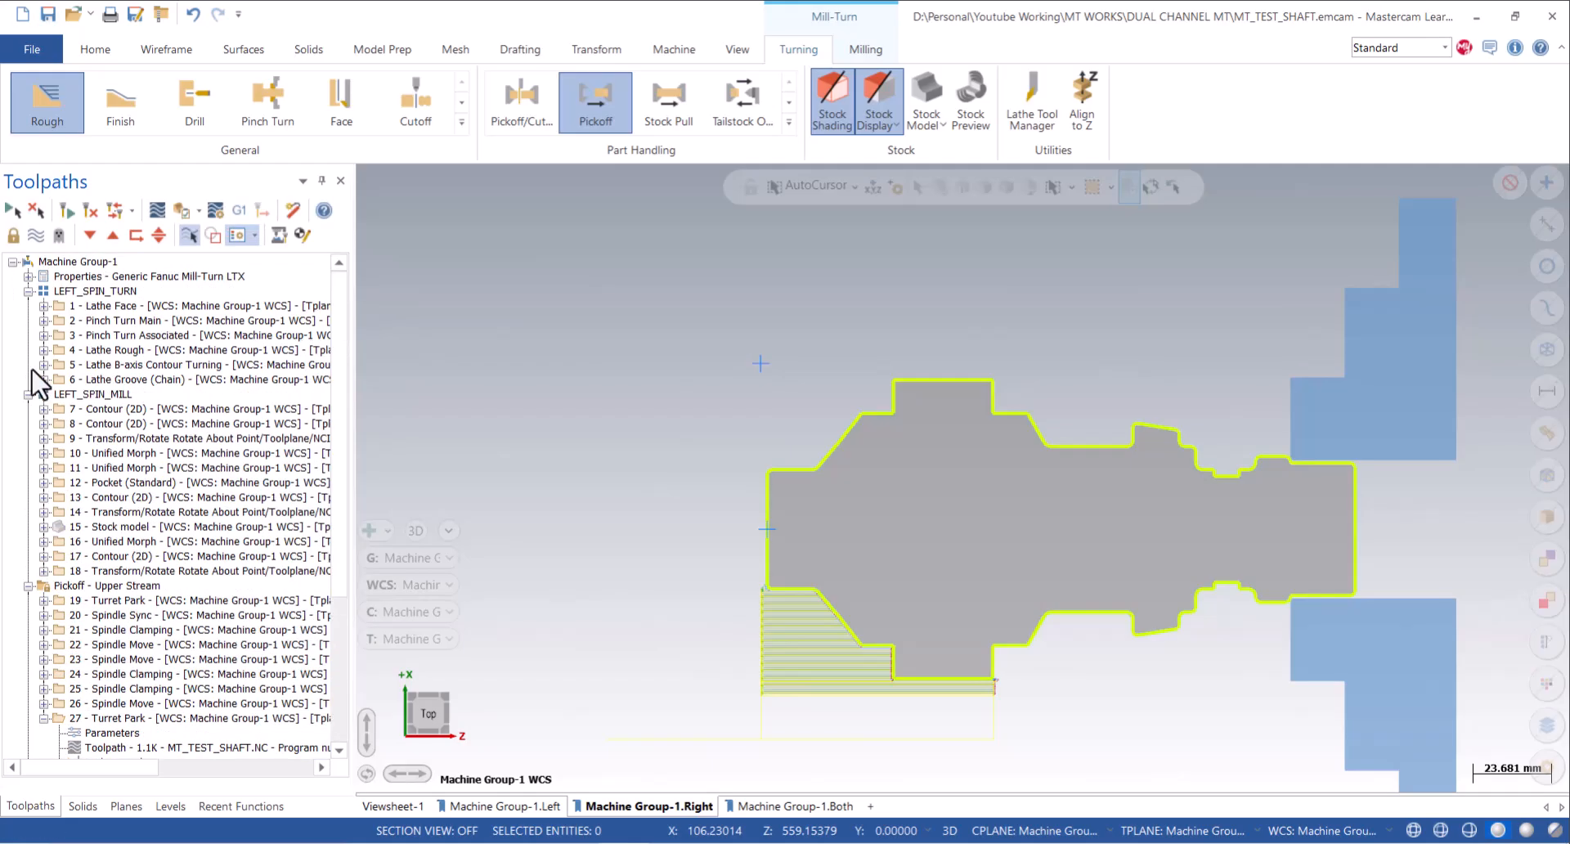
{"action": "left_click", "coordinate": [28, 291]}
{"action": "left_click", "coordinate": [28, 305]}
{"action": "left_click", "coordinate": [28, 321]}
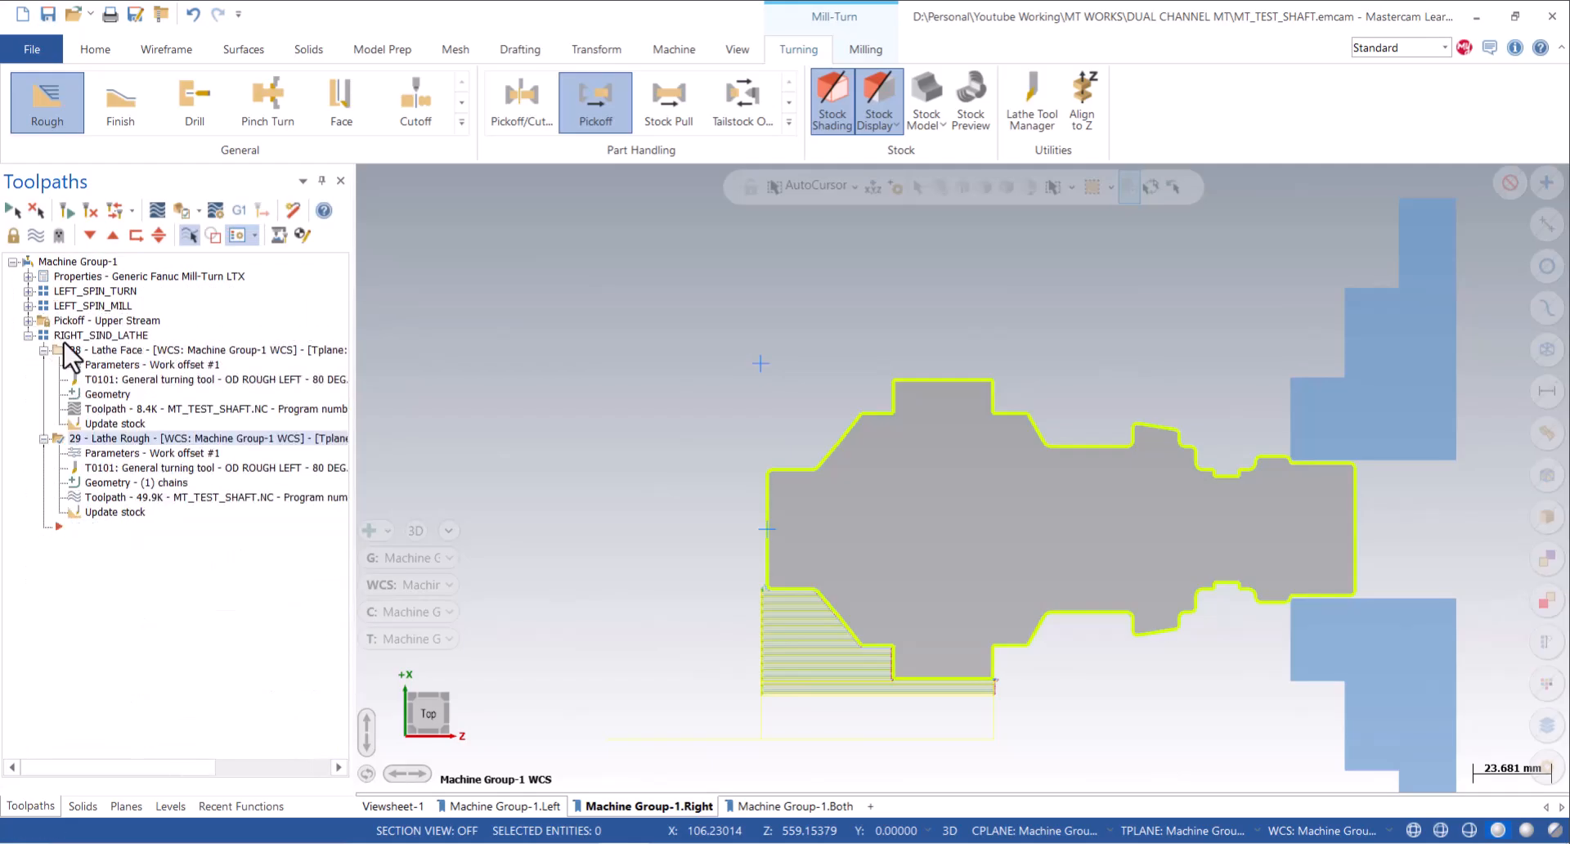
Create a new toolpath group under Machine Group-1 and name it RIGHT_SPIN_MILL.
{"action": "right_click", "coordinate": [67, 263]}
{"action": "mouse_move", "coordinate": [114, 361]}
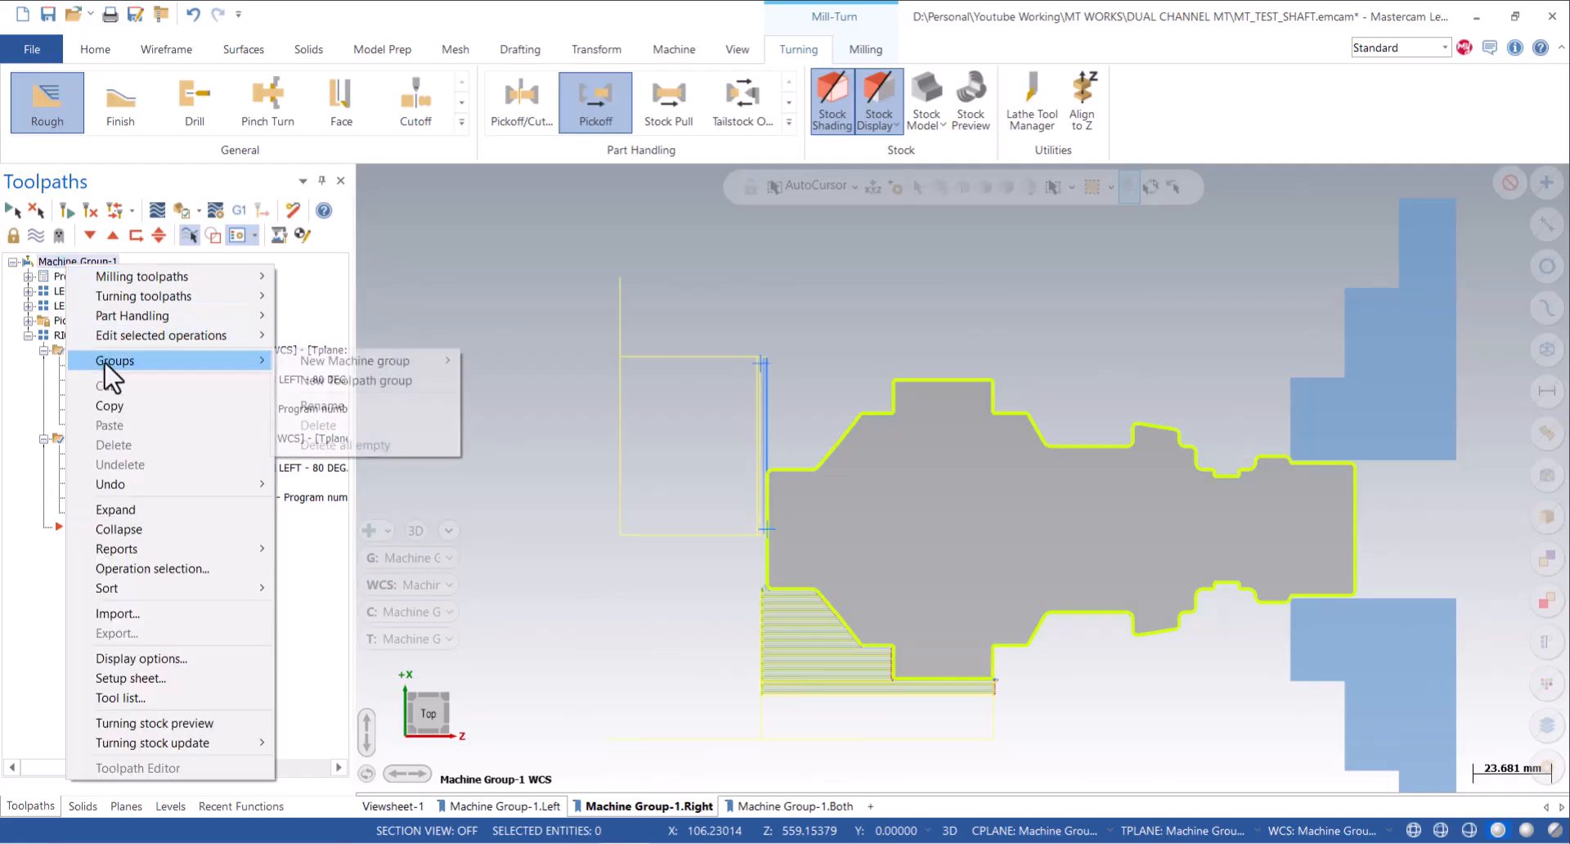
{"action": "left_click", "coordinate": [364, 380]}
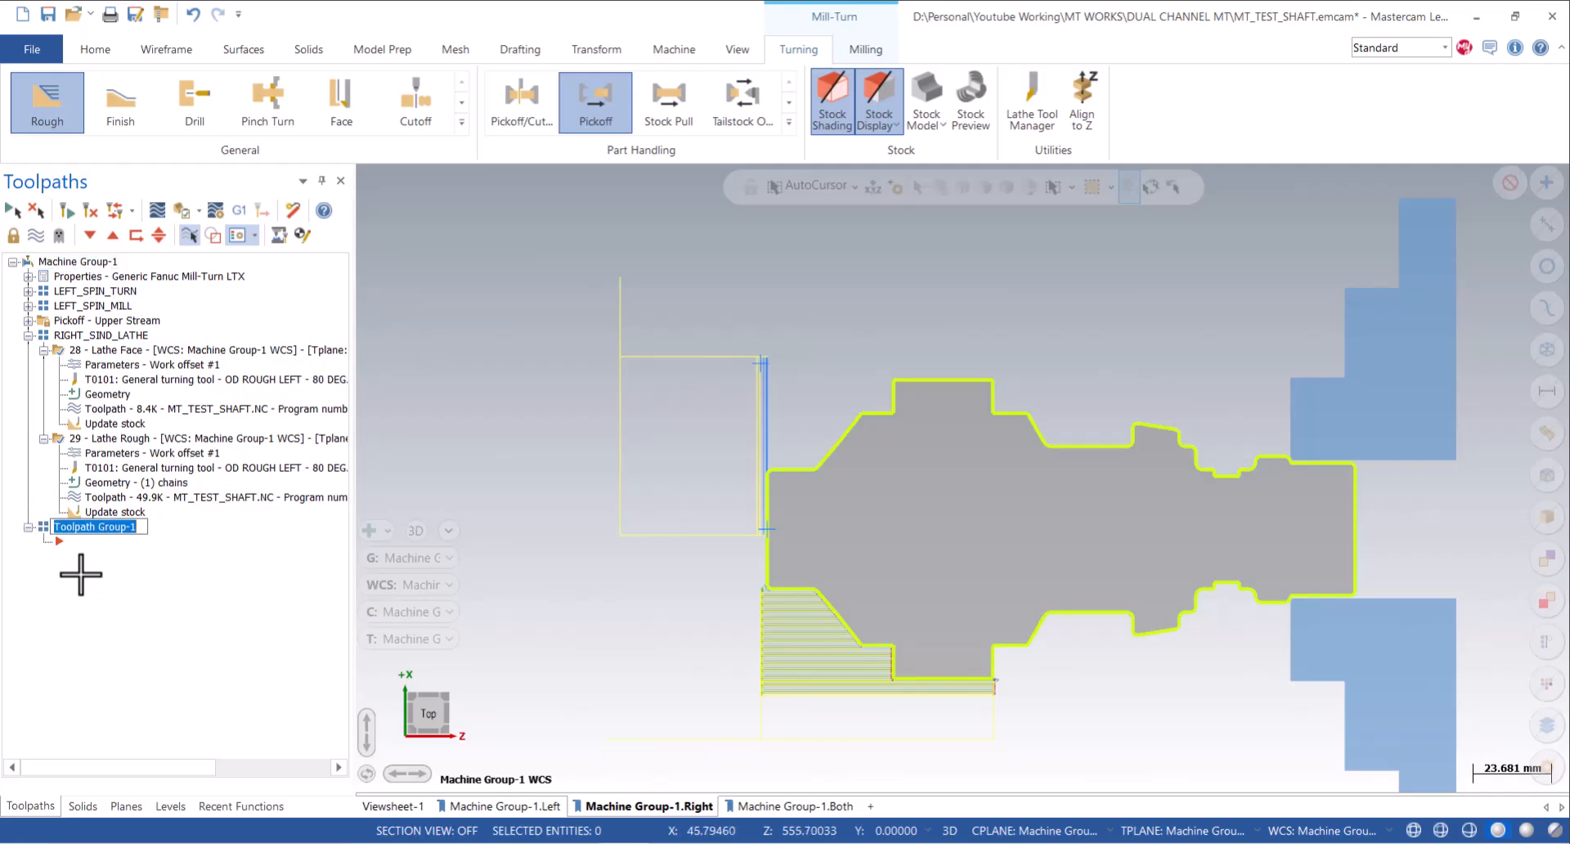
{"action": "type", "text": "RIGHT_SPIN"}
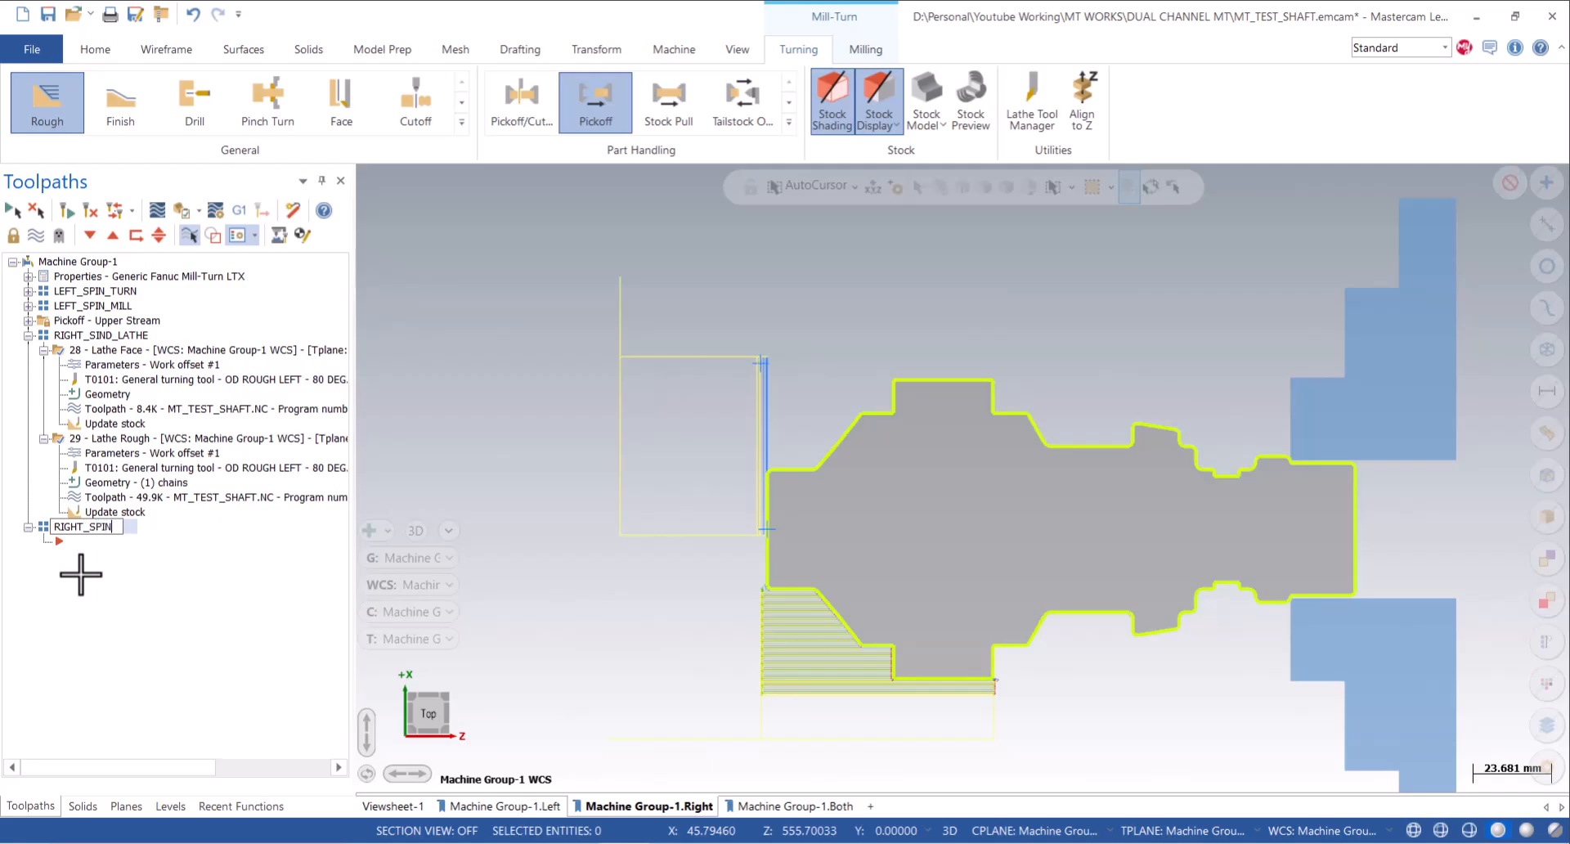
{"action": "type", "text": "_MILL"}
{"action": "key", "text": "Return"}
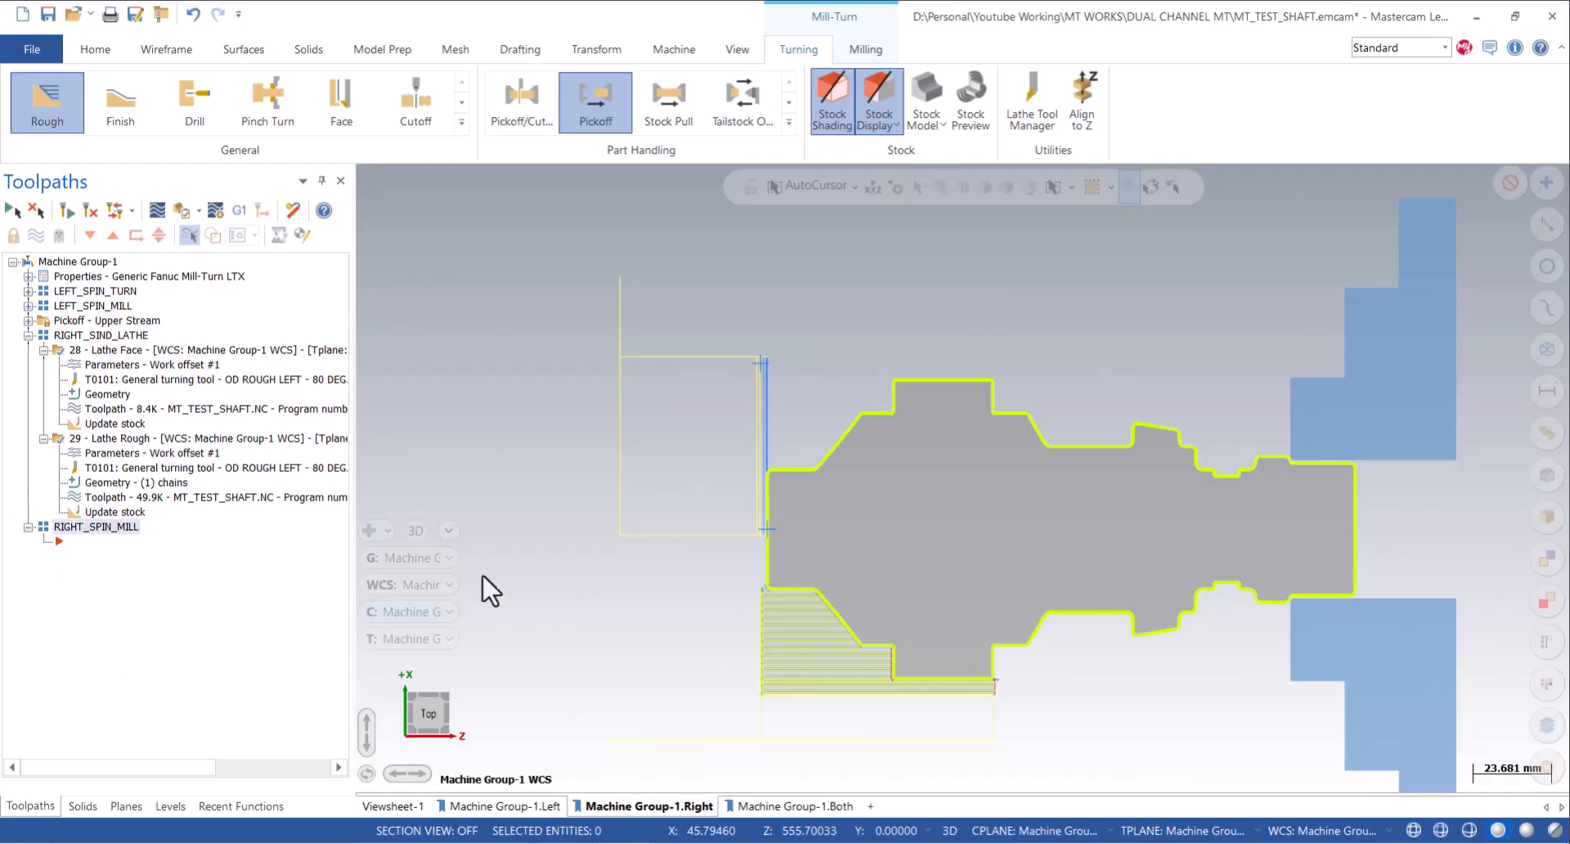
Make level 101, Combine1 - Right Spindle, the main level, hide level 120, Turn Profile - Right Spindle, and save the file.
{"action": "left_click", "coordinate": [172, 806]}
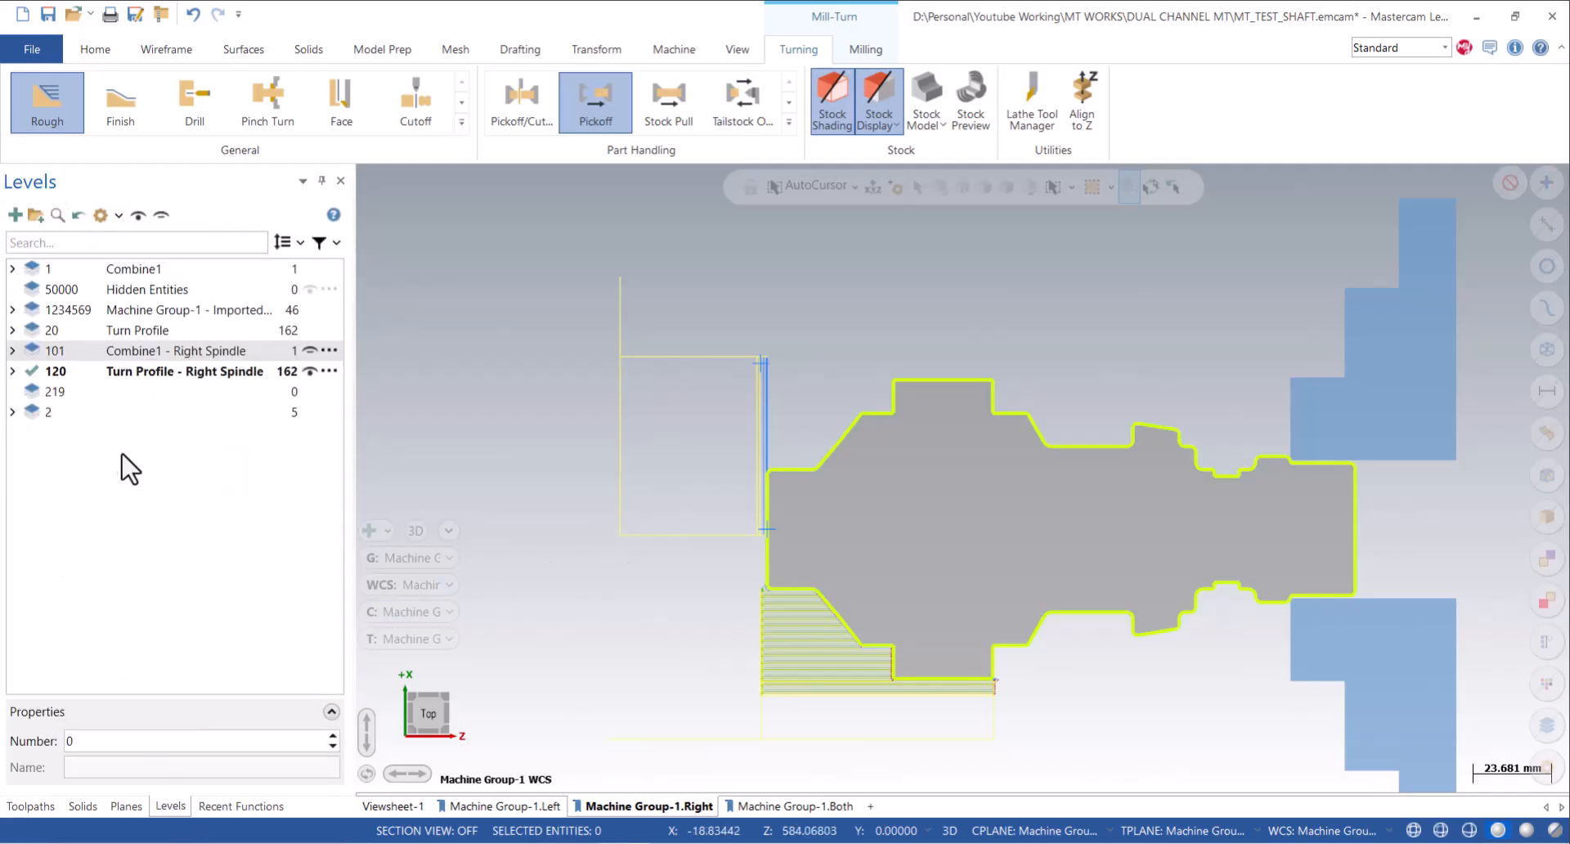
{"action": "left_click", "coordinate": [55, 350]}
{"action": "left_click", "coordinate": [311, 370]}
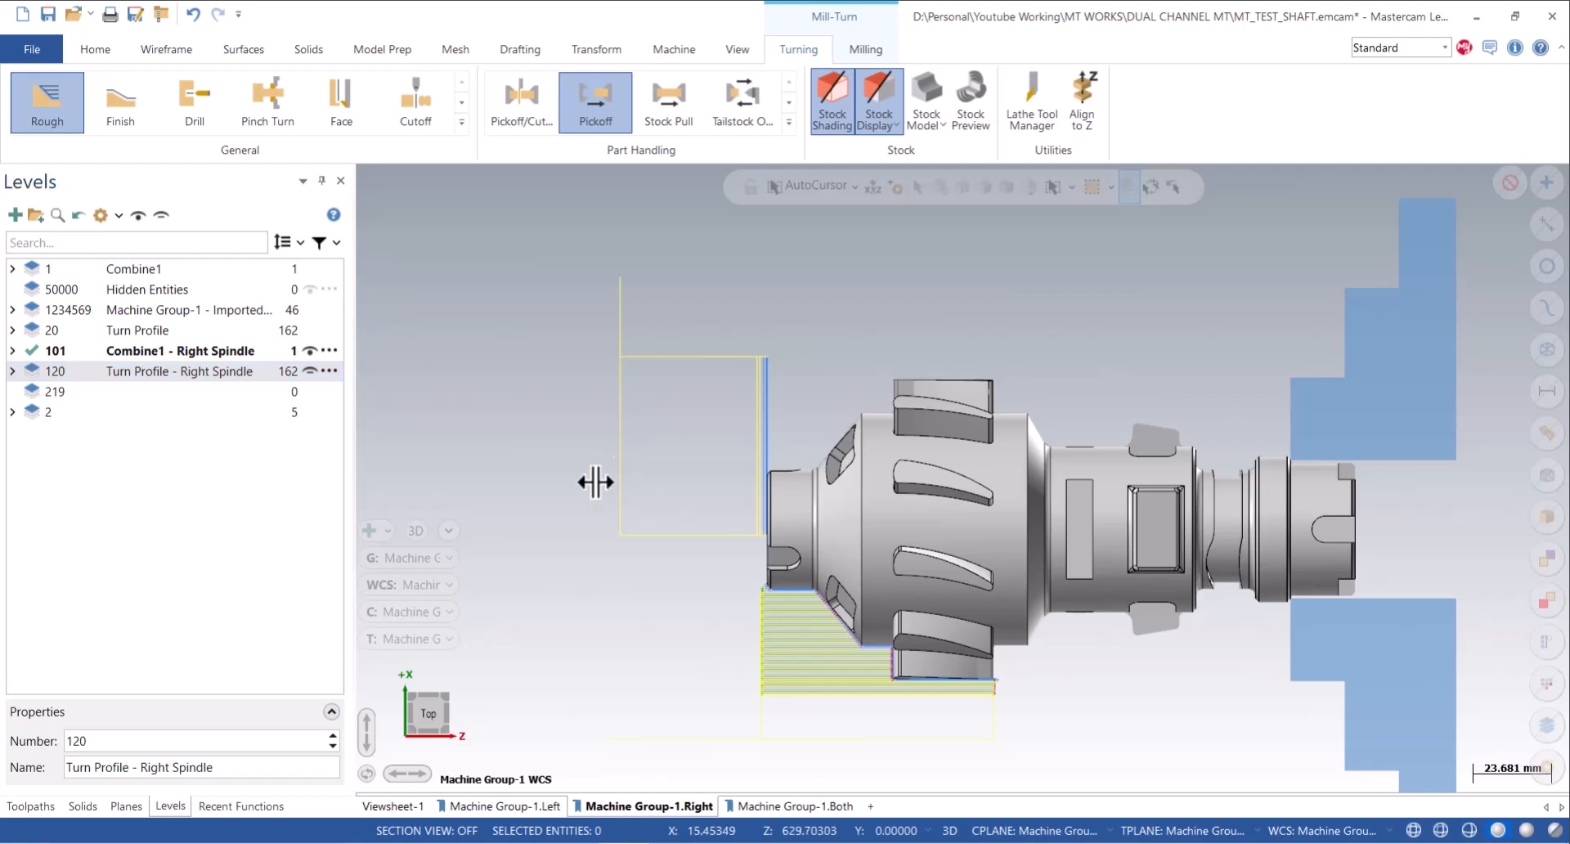
{"action": "scroll", "coordinate": [476, 449], "scroll_direction": "down", "scroll_amount": 5}
{"action": "scroll", "coordinate": [765, 479], "scroll_direction": "up", "scroll_amount": 6}
{"action": "left_click", "coordinate": [52, 804]}
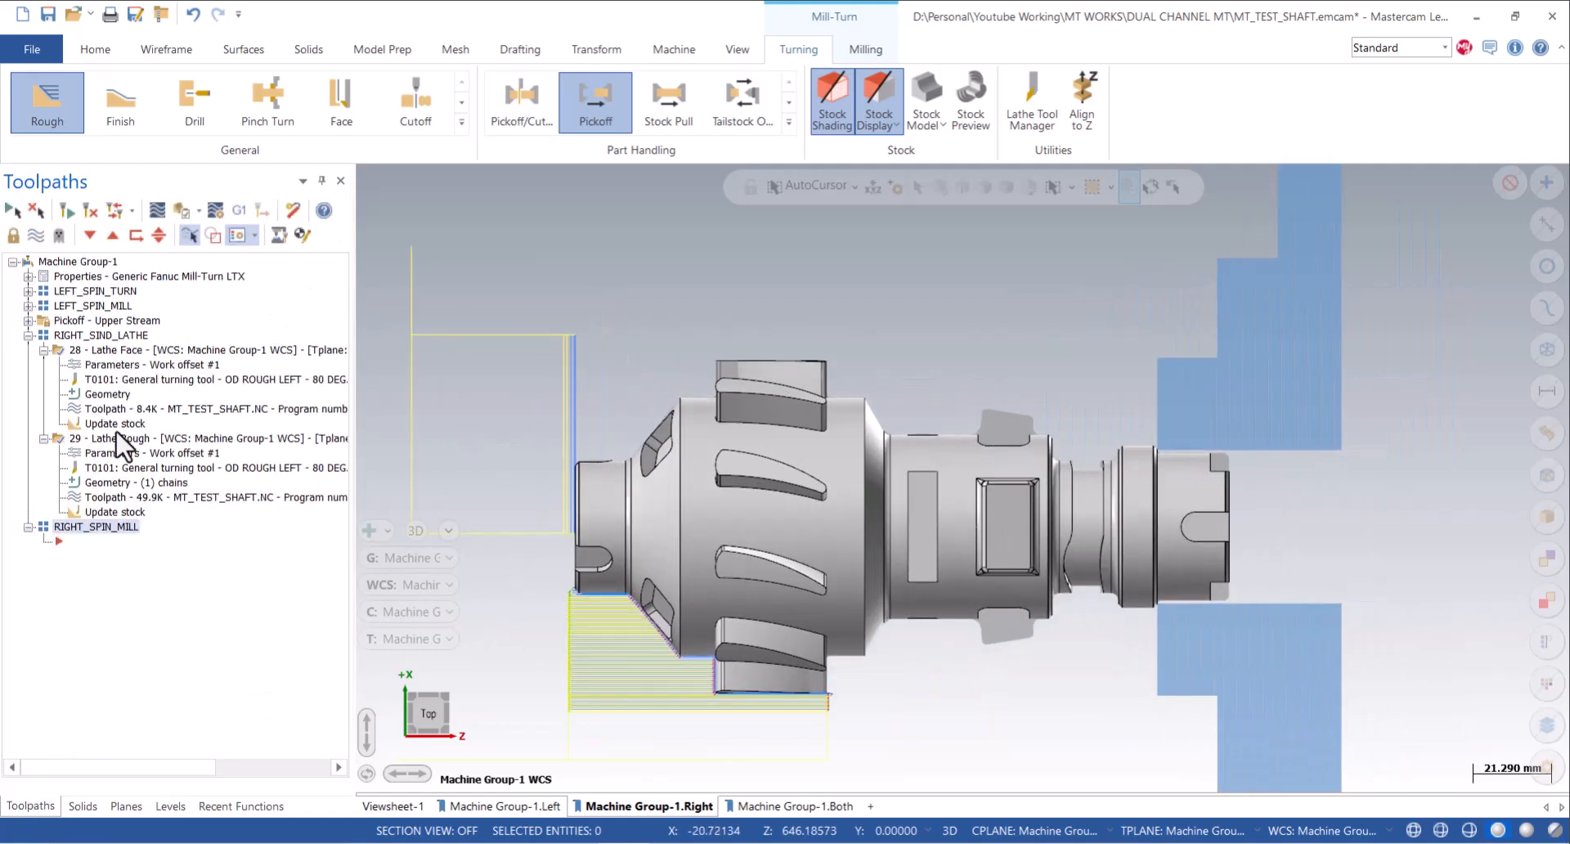
{"action": "left_click", "coordinate": [48, 14]}
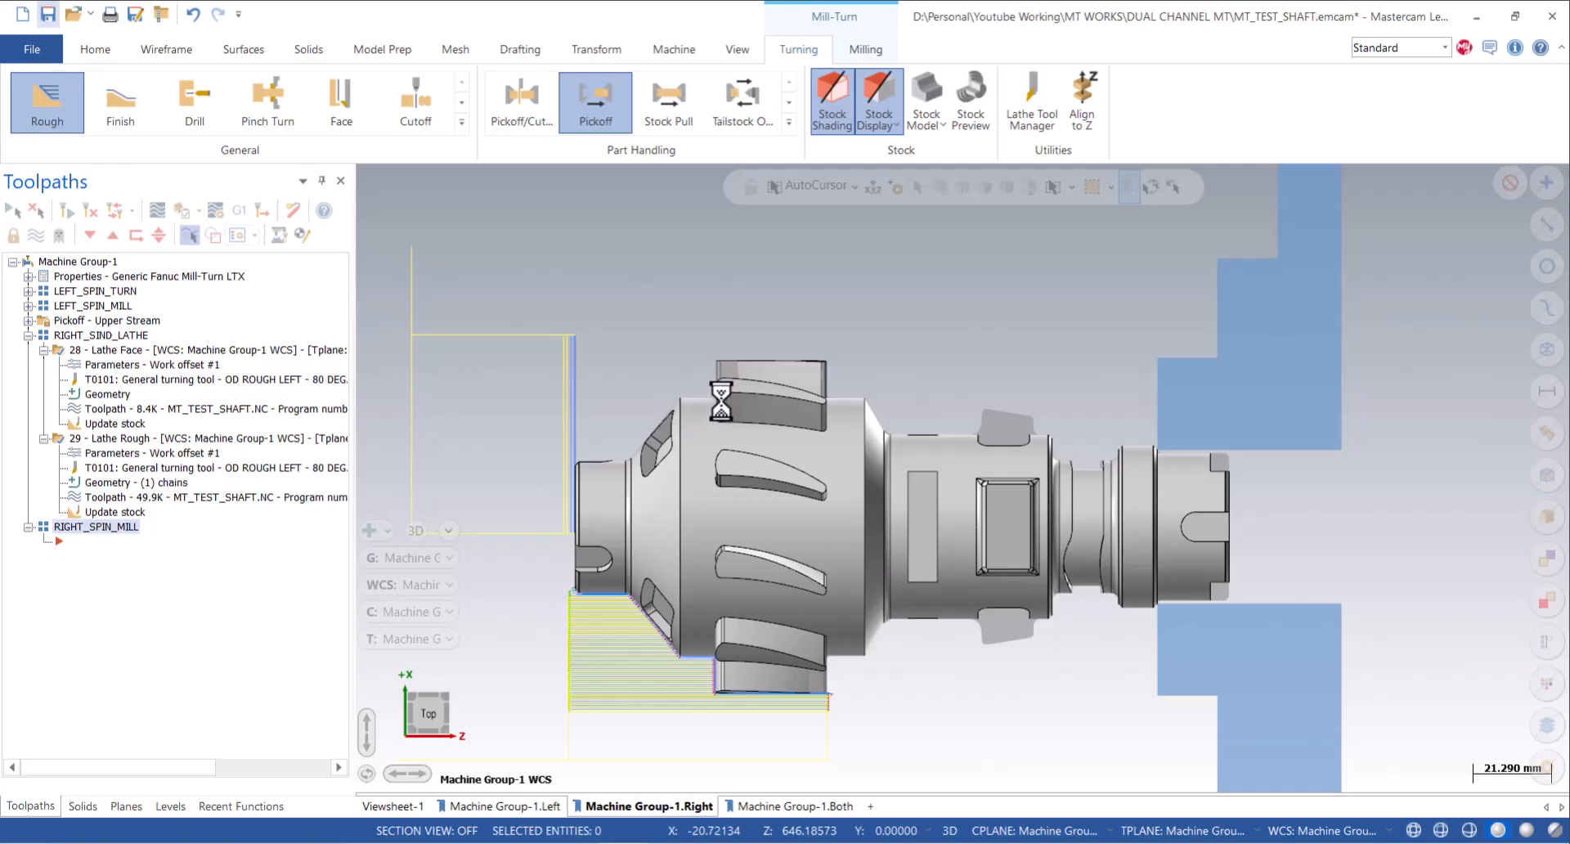
Start a milling Contour toolpath and chain the floor edge of the open-ended slot at the shaft's free end.
{"action": "middle_click_drag", "start_coordinate": [603, 561], "coordinate": [729, 585]}
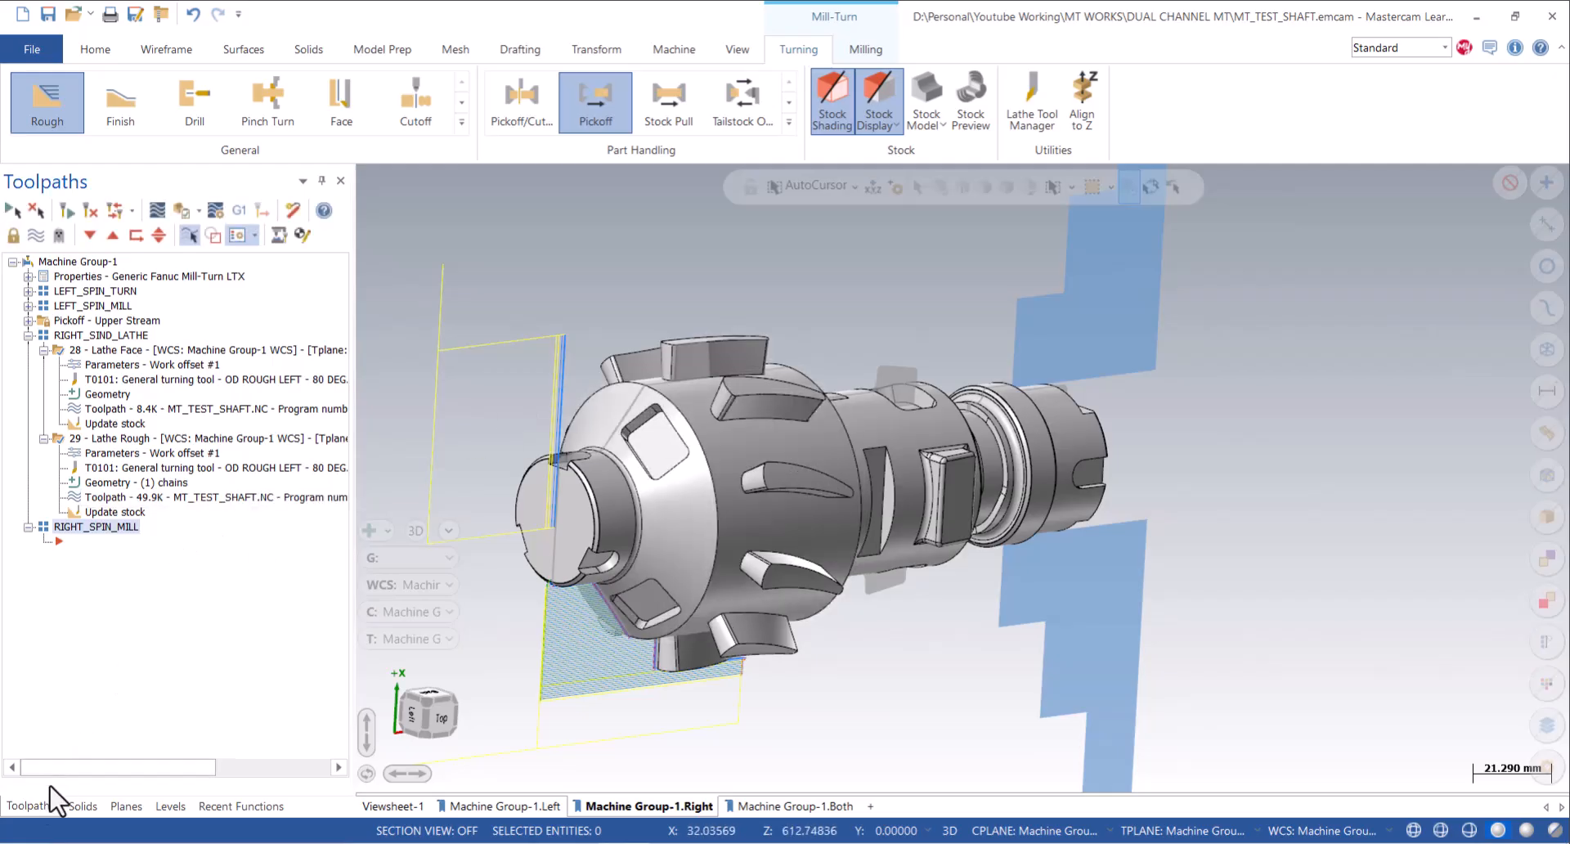
{"action": "left_click", "coordinate": [867, 51]}
{"action": "left_click", "coordinate": [51, 105]}
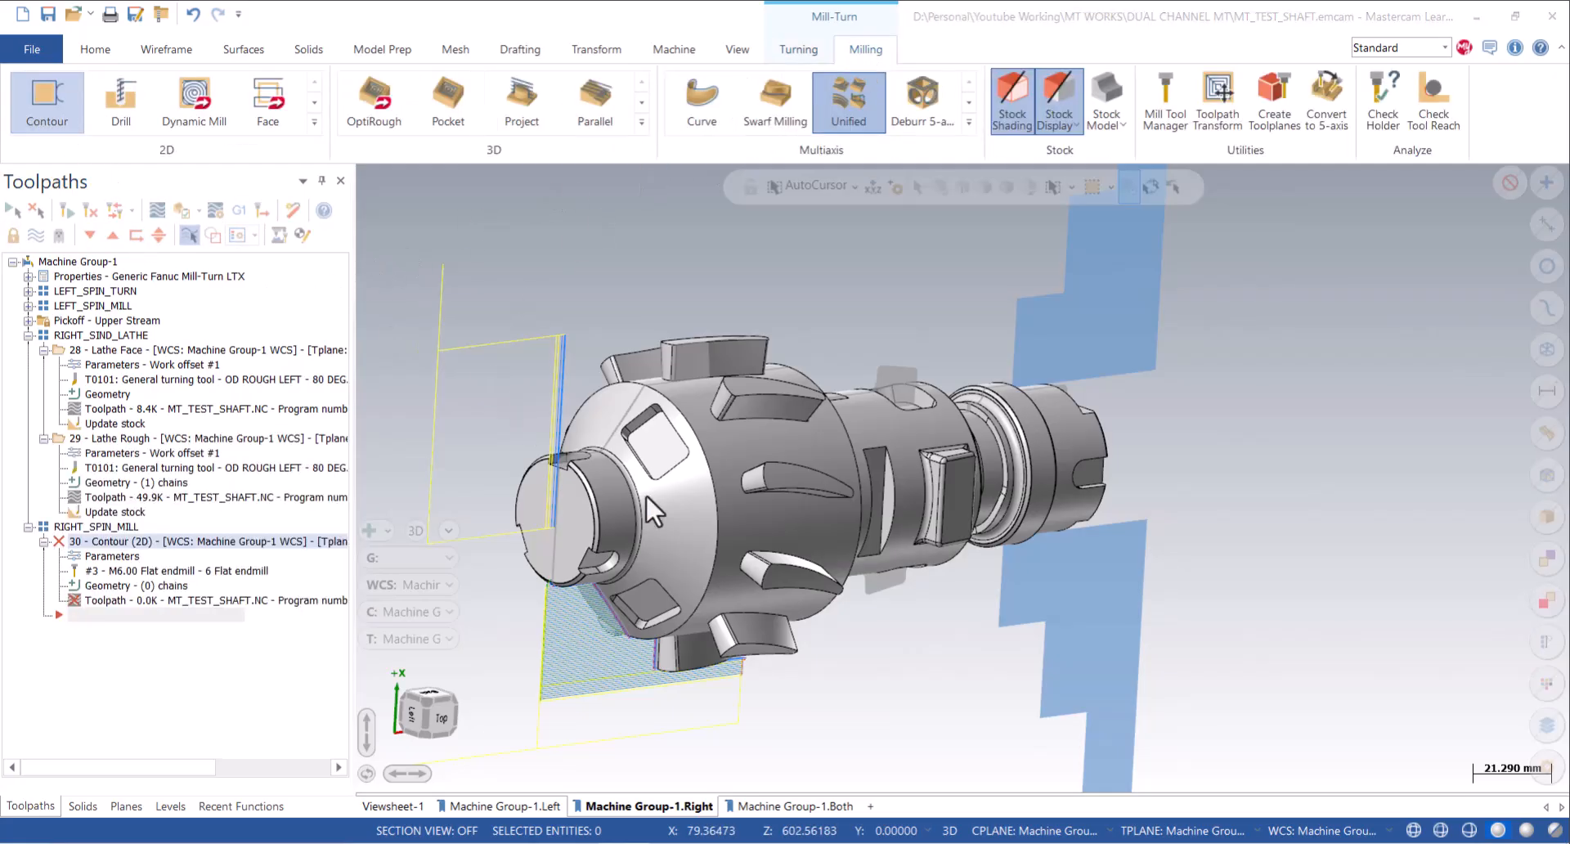
{"action": "scroll", "coordinate": [649, 475], "scroll_direction": "up", "scroll_amount": 3}
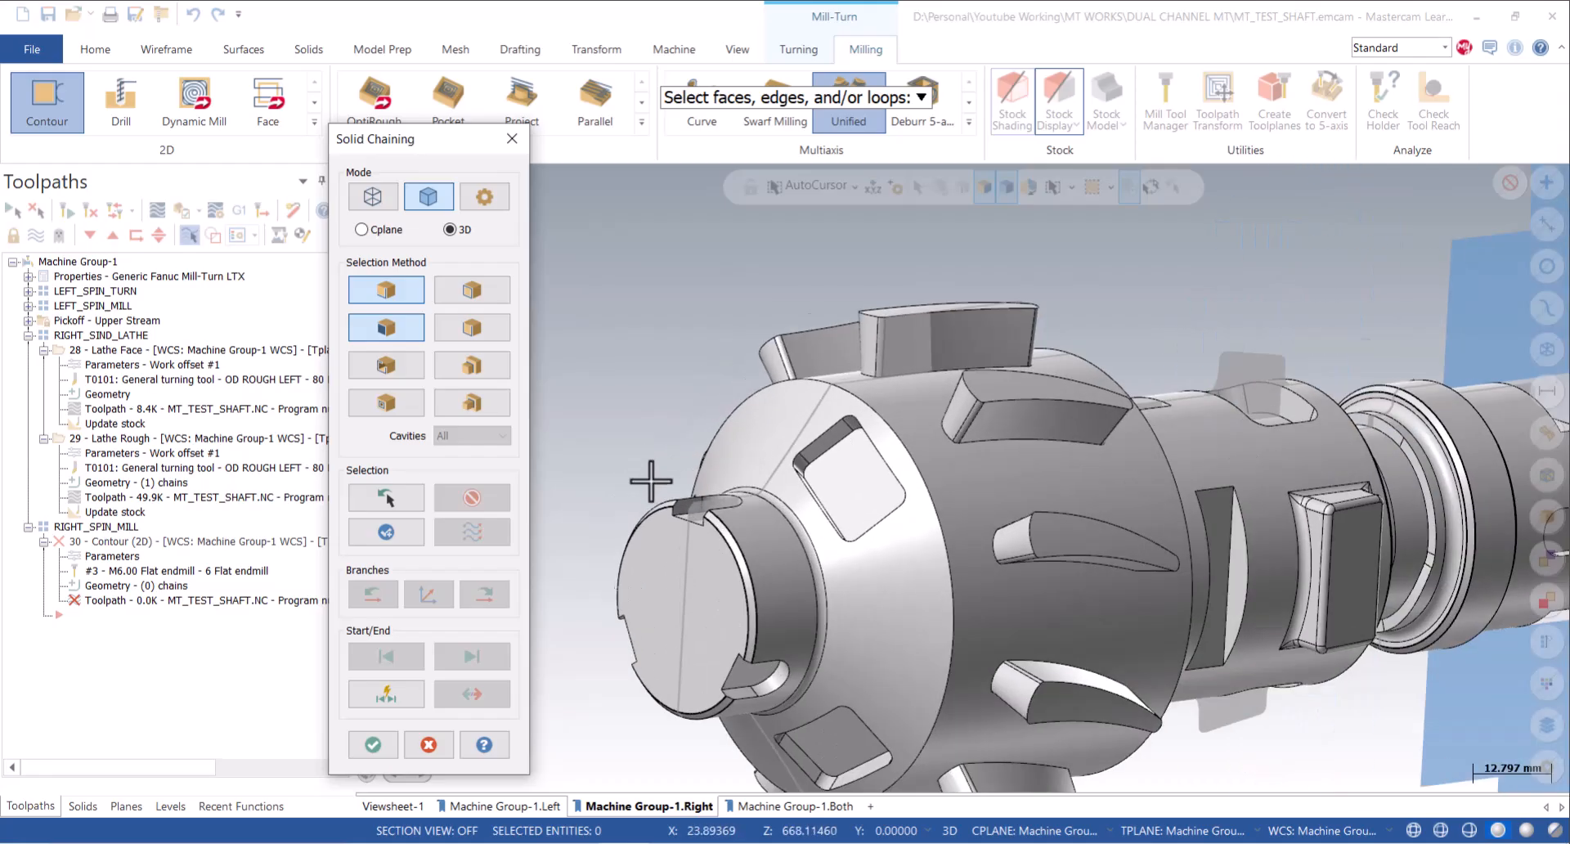
{"action": "scroll", "coordinate": [648, 474], "scroll_direction": "up", "scroll_amount": 6}
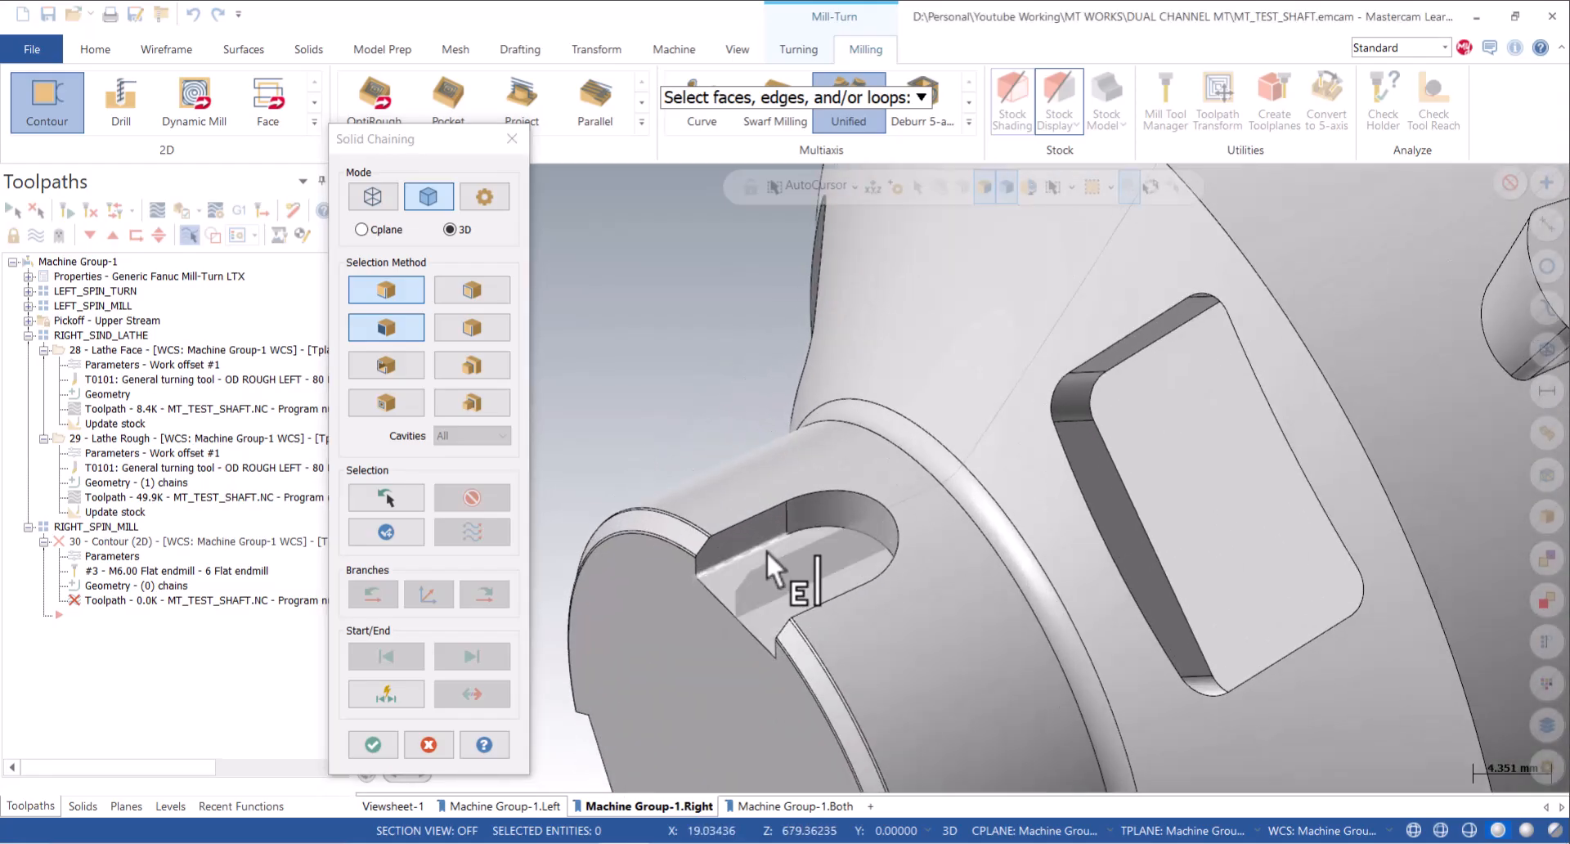
{"action": "left_click", "coordinate": [767, 551]}
{"action": "left_click", "coordinate": [491, 595]}
{"action": "left_click", "coordinate": [373, 744]}
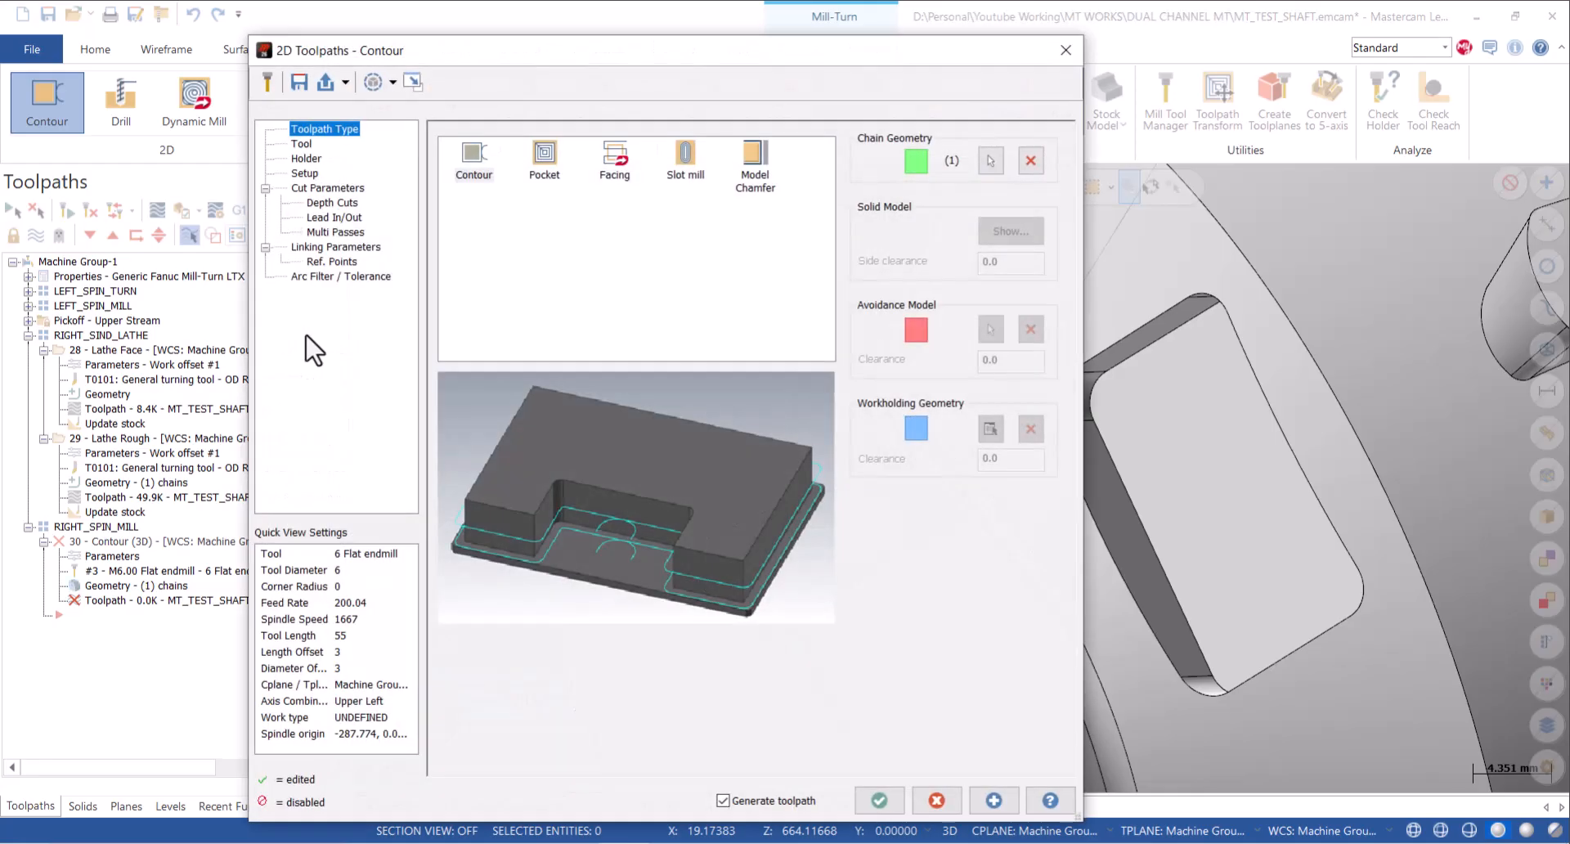
Use the 6 mm flat endmill for the contour with a Y-Axis Cross, Upper Left setup and the tool plane derived from geometry.
{"action": "left_click", "coordinate": [299, 146]}
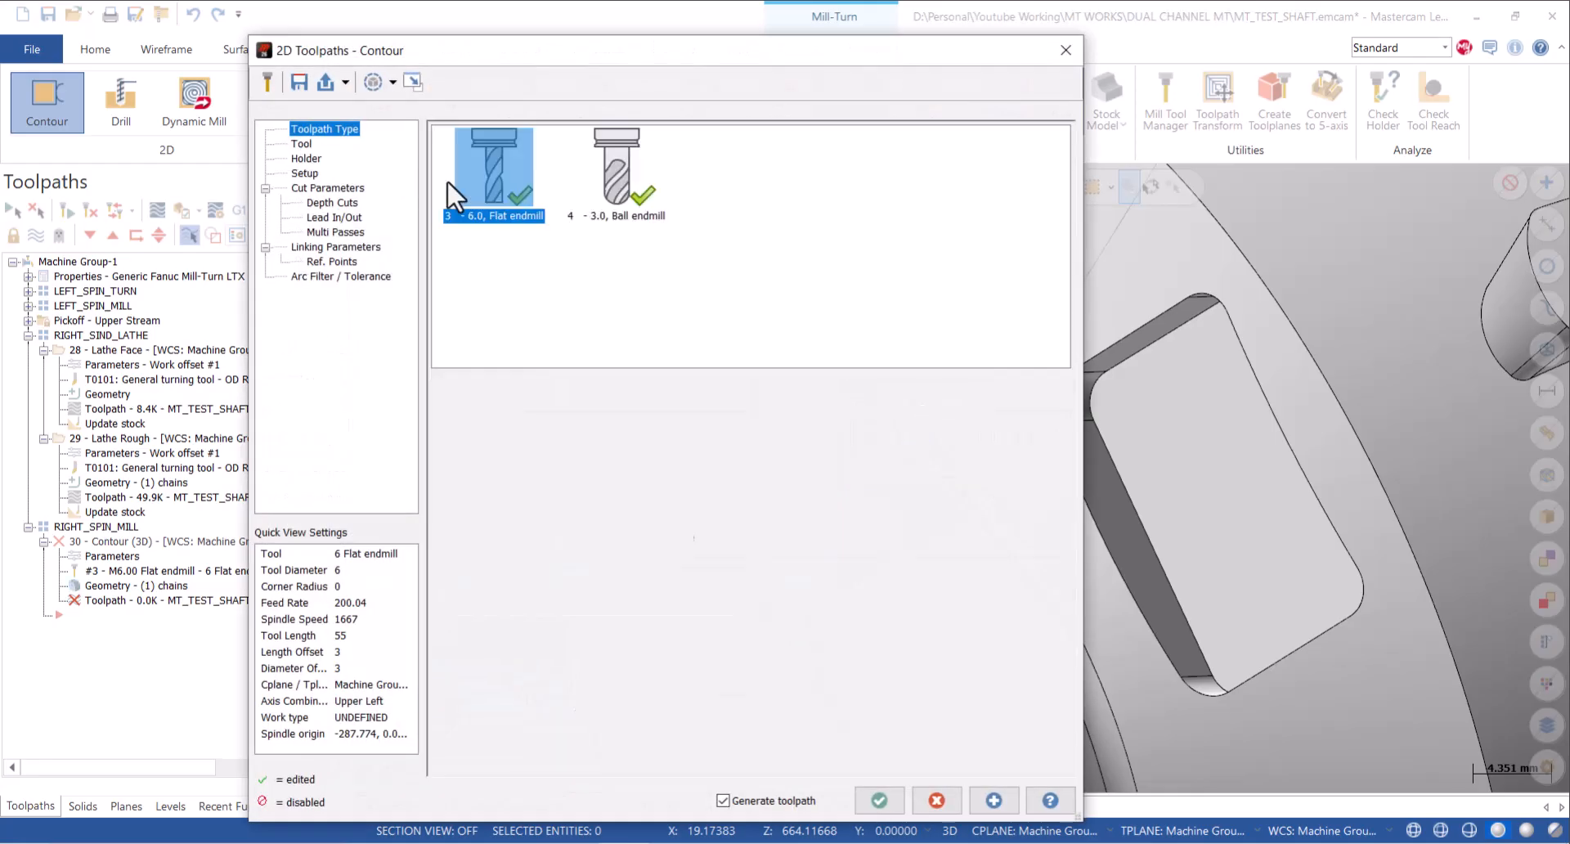
{"action": "left_click", "coordinate": [306, 159]}
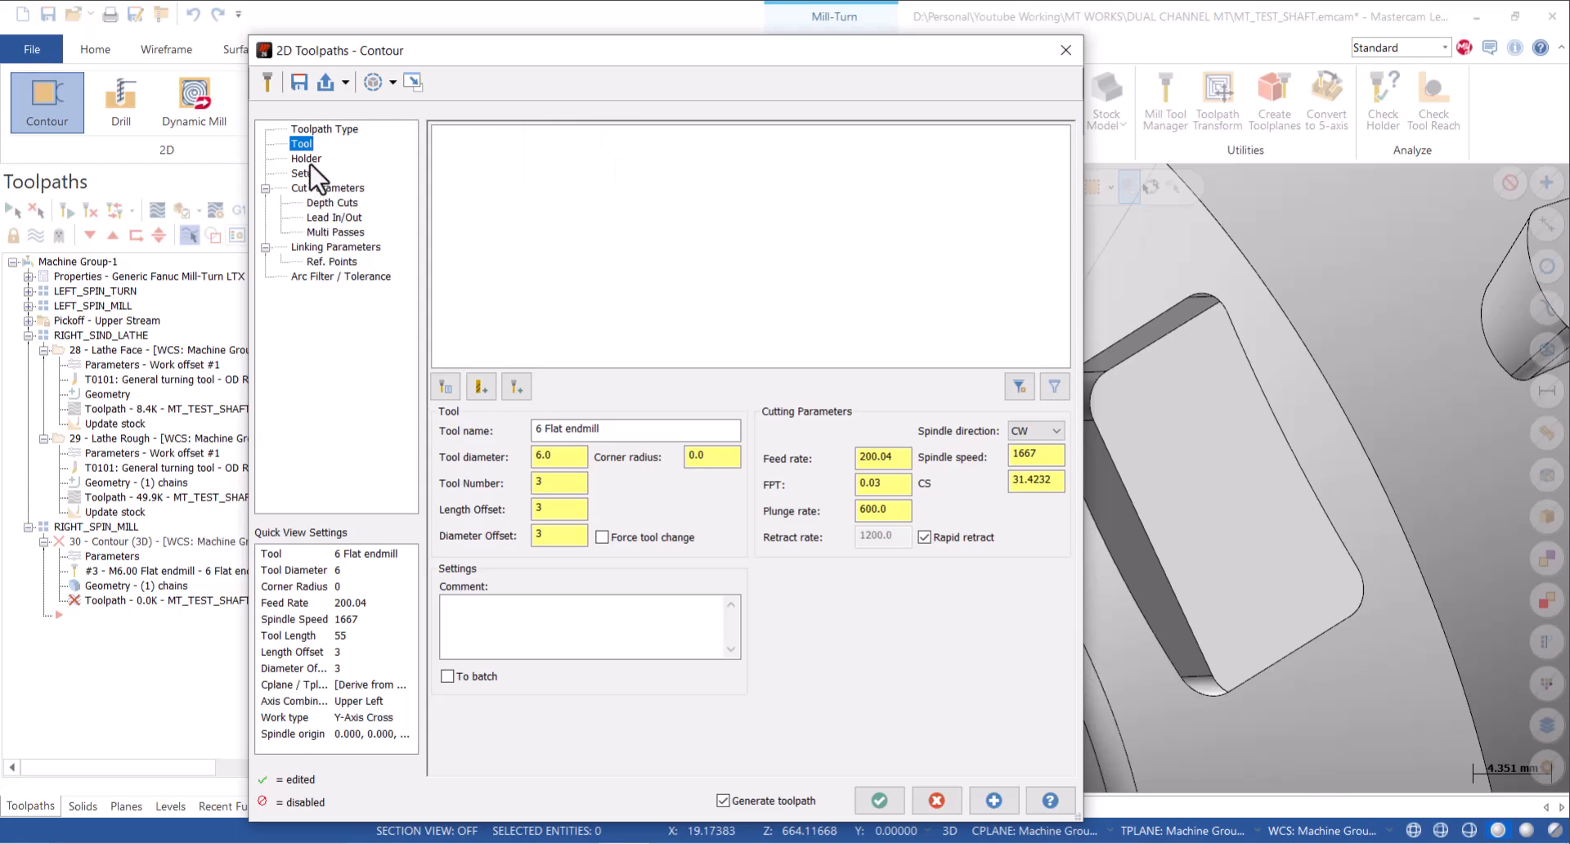
{"action": "left_click", "coordinate": [304, 174]}
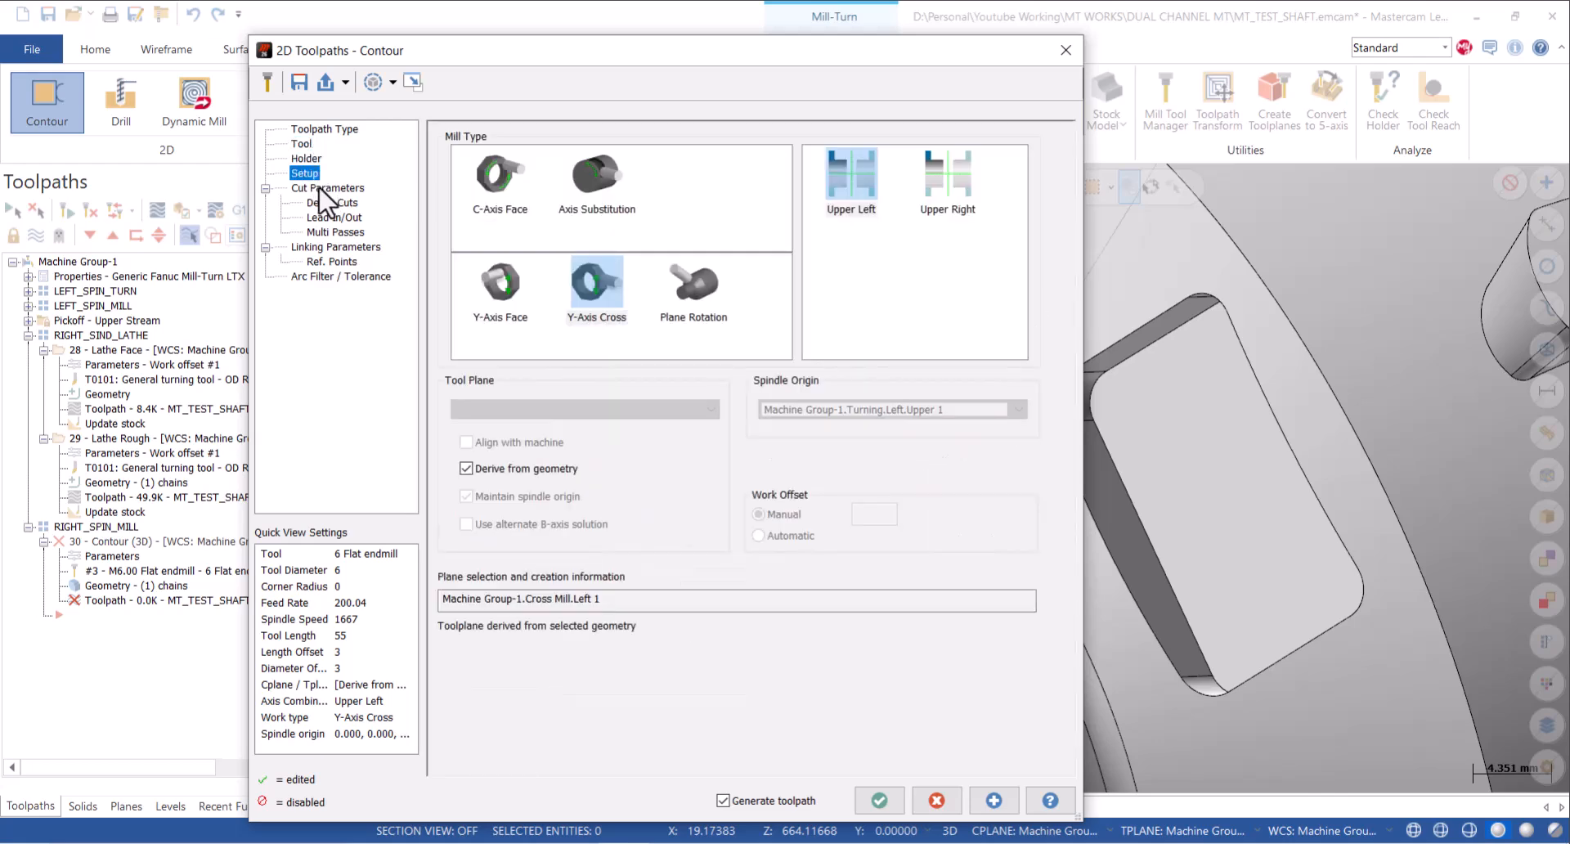
Set the contour's compensation direction, with depth cuts at a 0.5 maximum rough step and multi passes with one rough pass.
{"action": "left_click", "coordinate": [321, 188]}
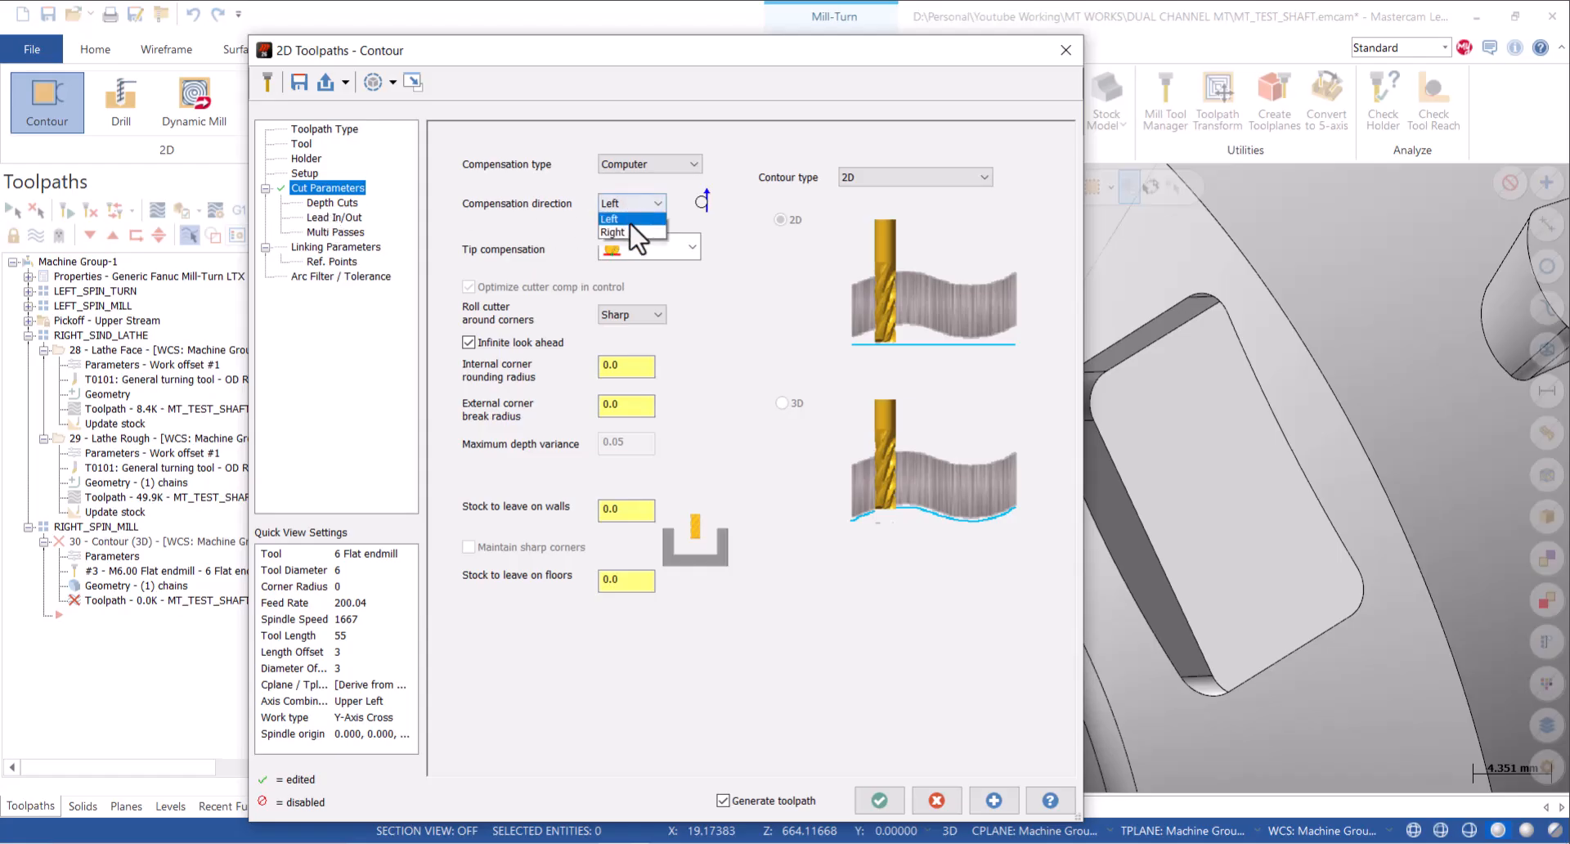
{"action": "left_click", "coordinate": [331, 203]}
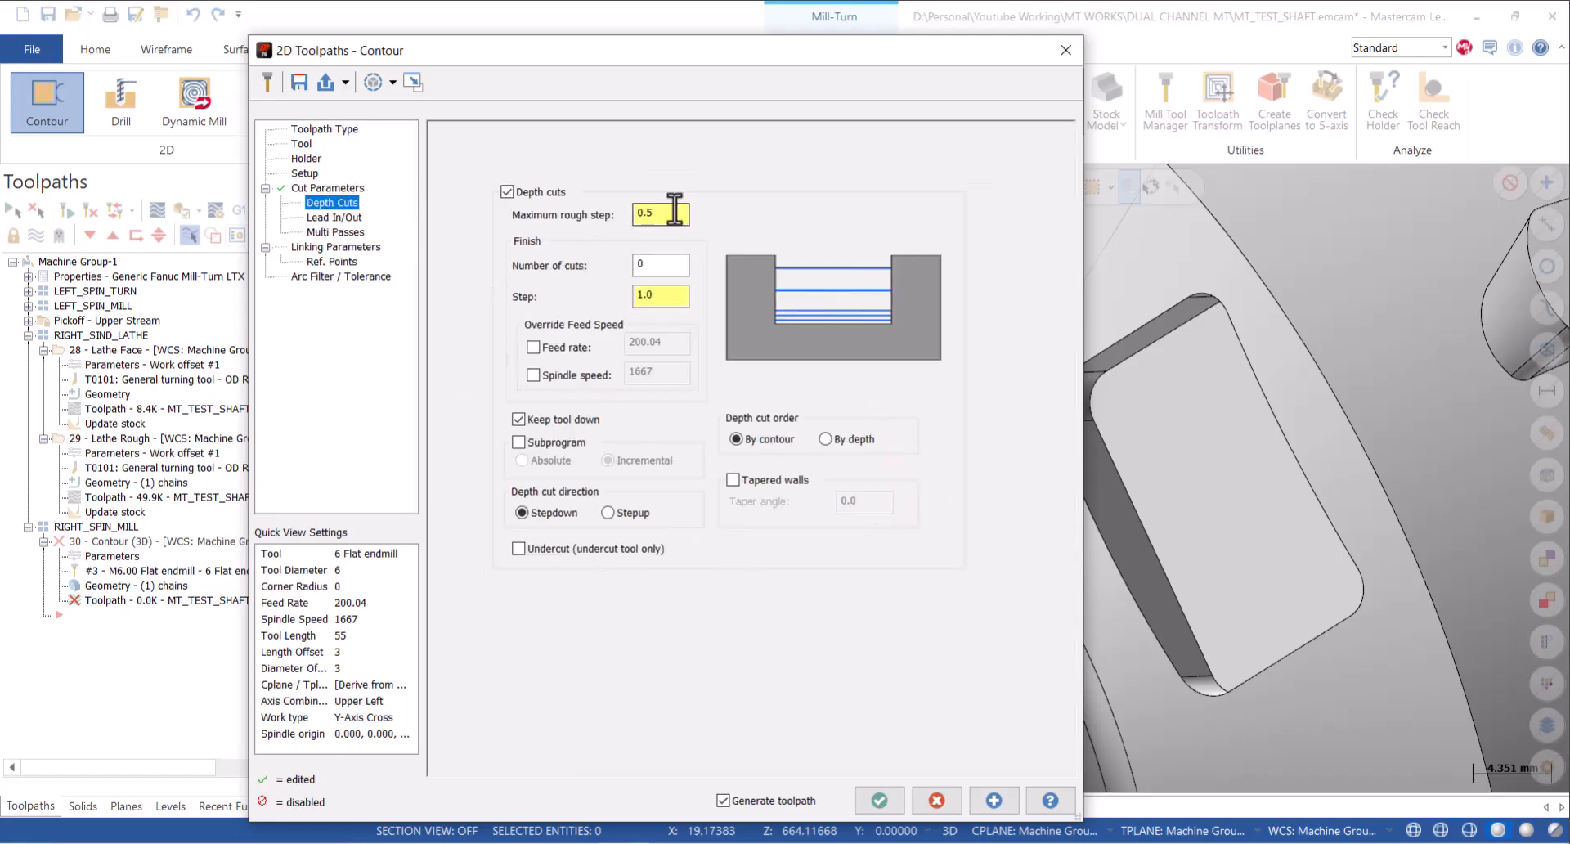
{"action": "left_click", "coordinate": [337, 217]}
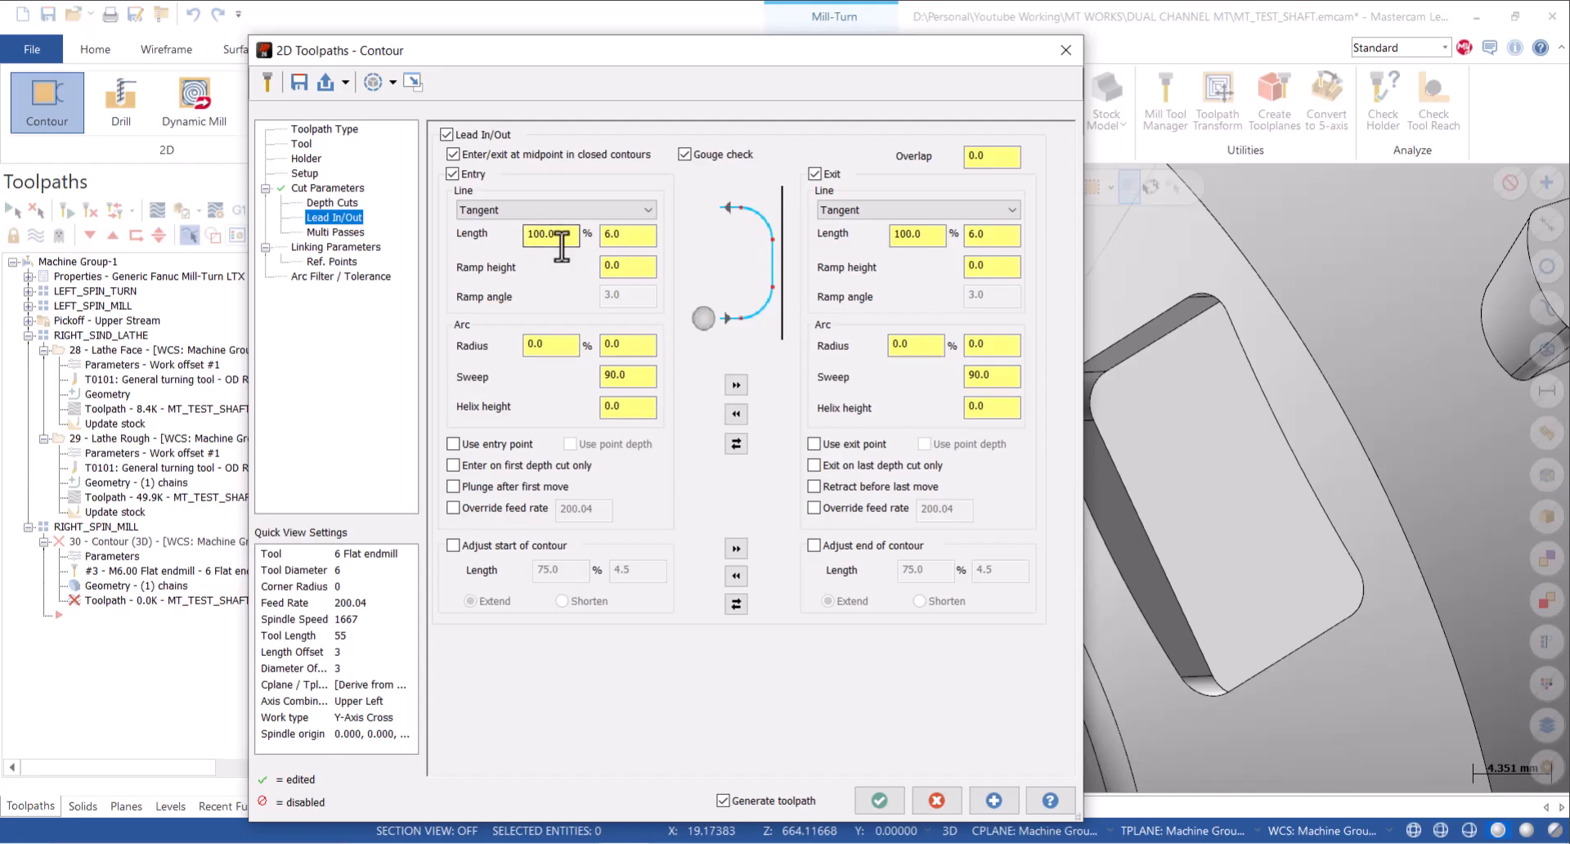
{"action": "left_click", "coordinate": [335, 232]}
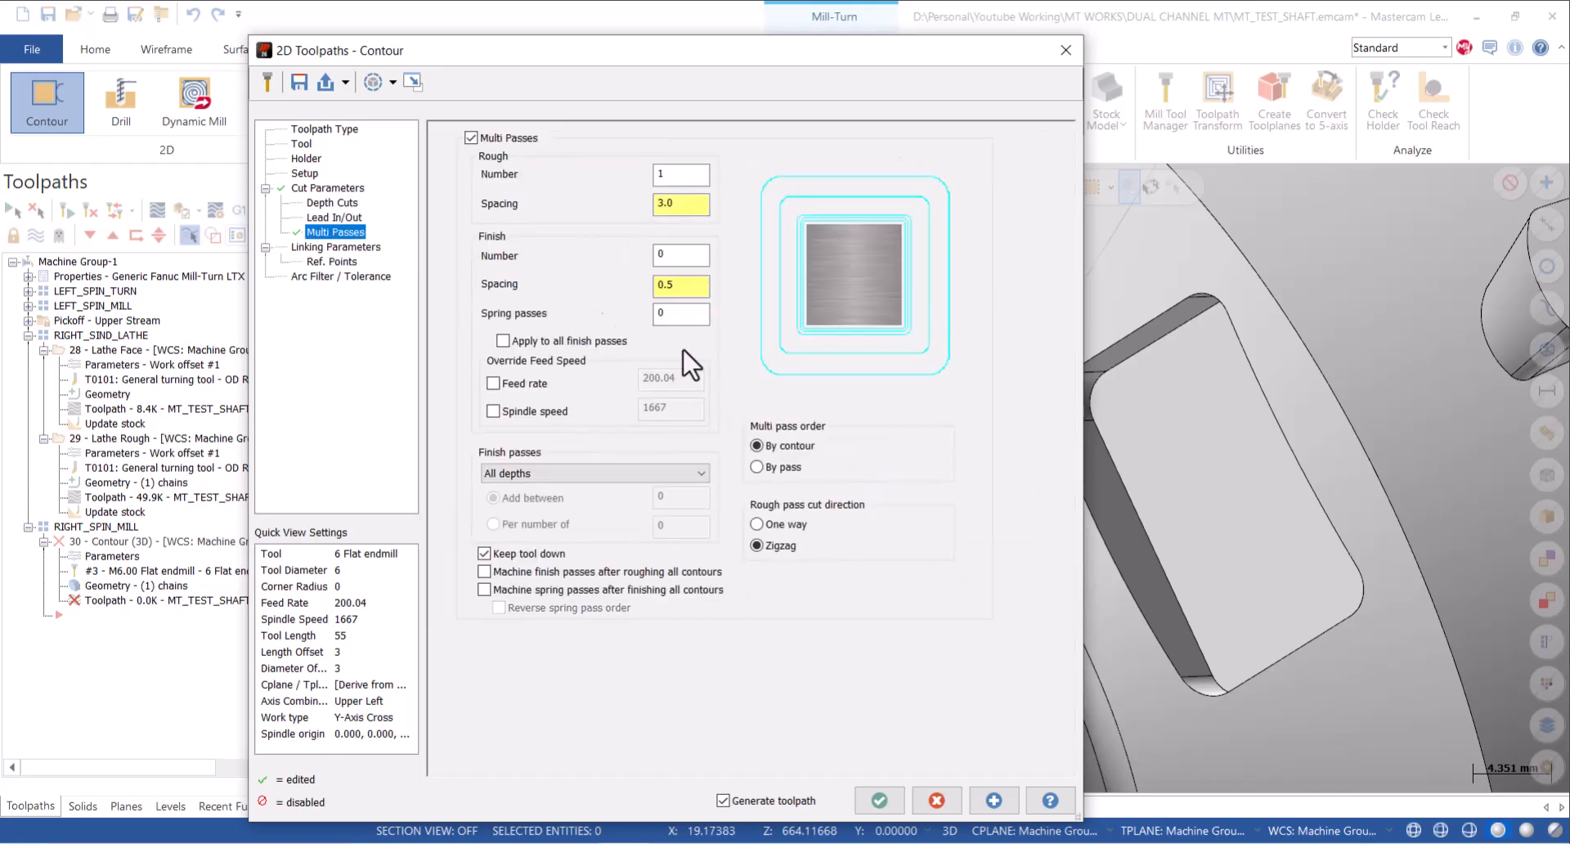
Pick a point on the slot's upper rim as the contour's top of stock in the linking parameters.
{"action": "left_click", "coordinate": [336, 247]}
{"action": "left_click", "coordinate": [516, 406]}
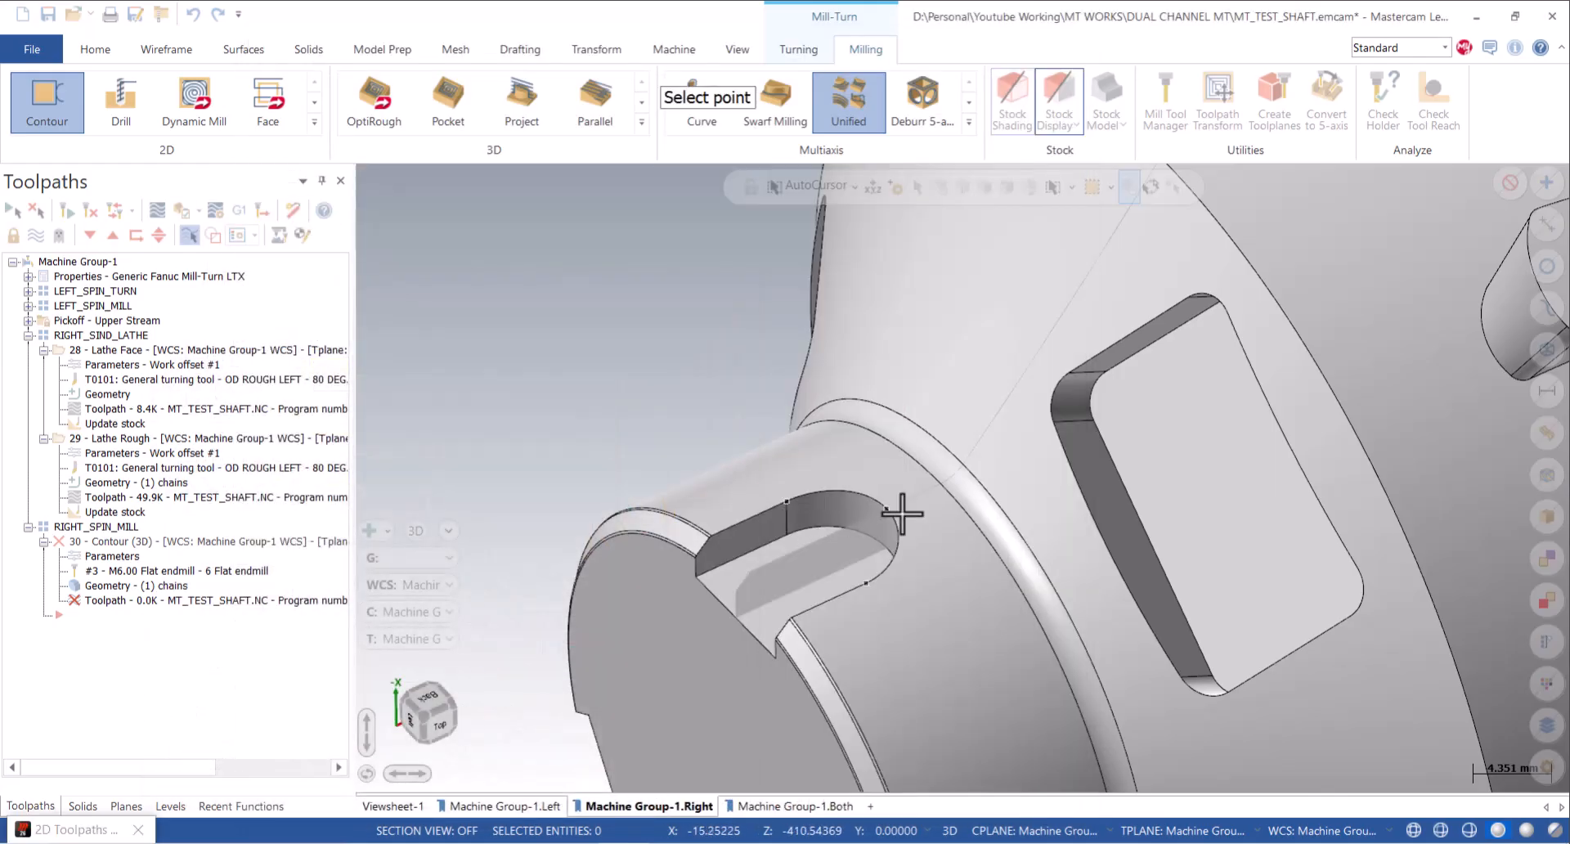
{"action": "left_click", "coordinate": [891, 512]}
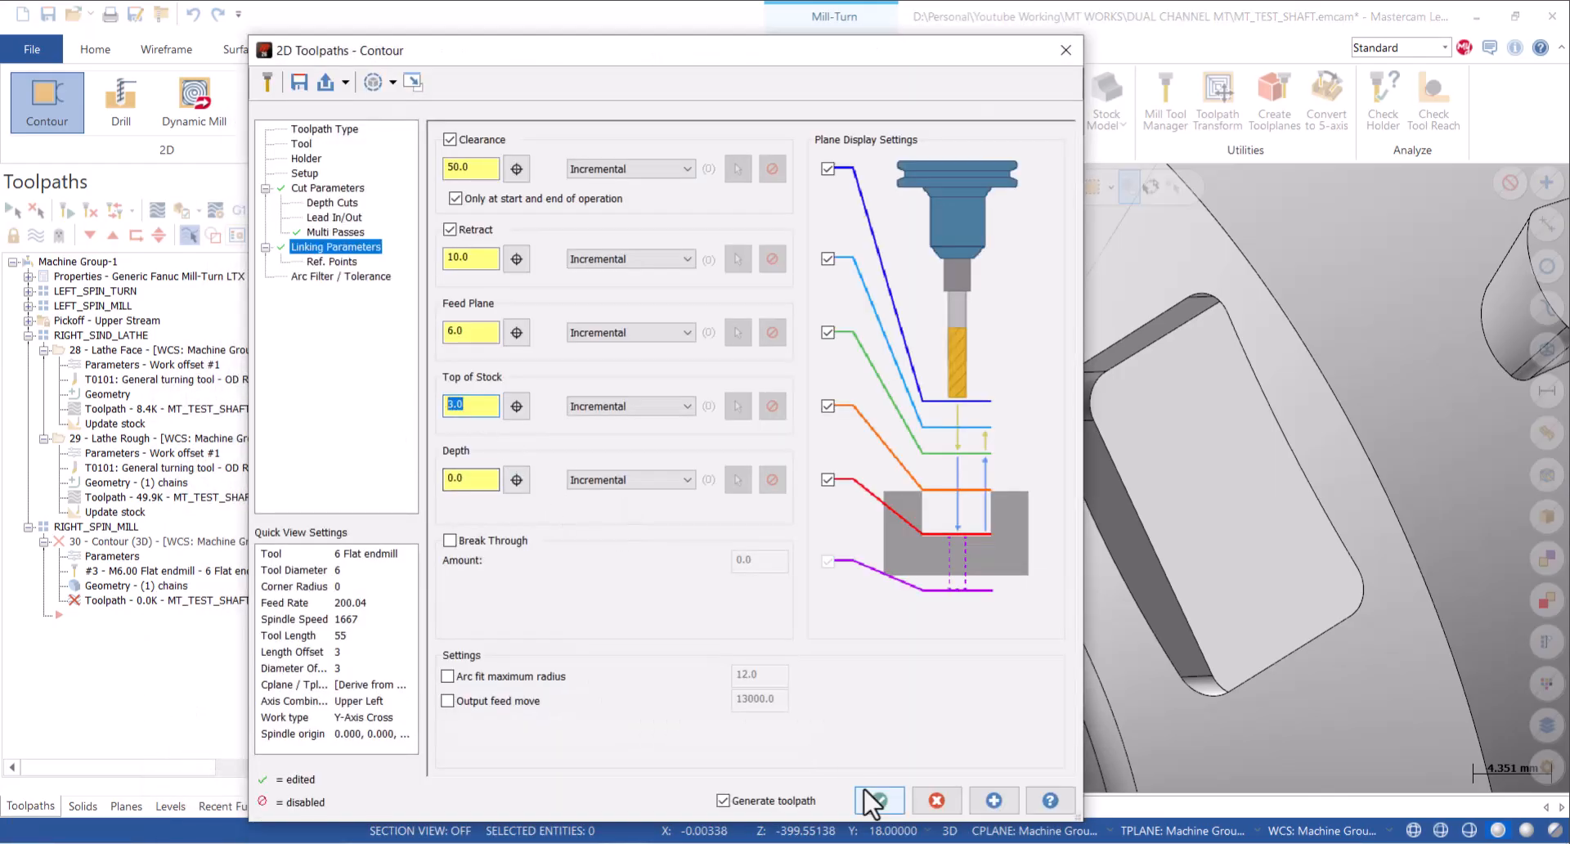
Accept the contour parameters and generate the toolpath for the open-ended slot.
{"action": "left_click", "coordinate": [865, 791]}
{"action": "scroll", "coordinate": [657, 535], "scroll_direction": "down", "scroll_amount": 4}
{"action": "middle_click_drag", "start_coordinate": [663, 523], "coordinate": [589, 642]}
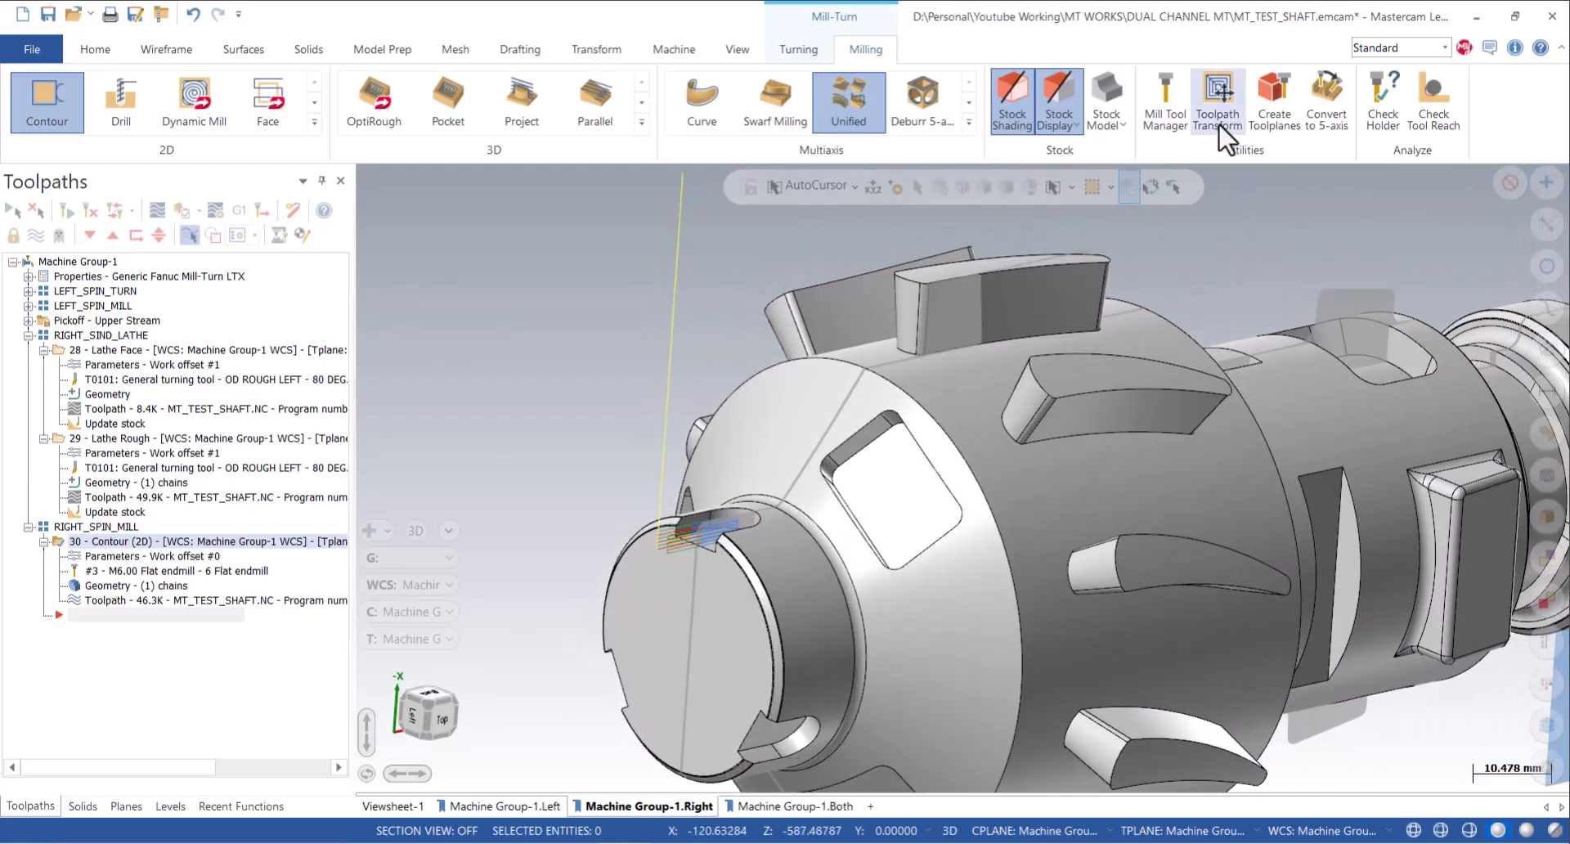
{"action": "middle_click_drag", "start_coordinate": [755, 461], "coordinate": [916, 455]}
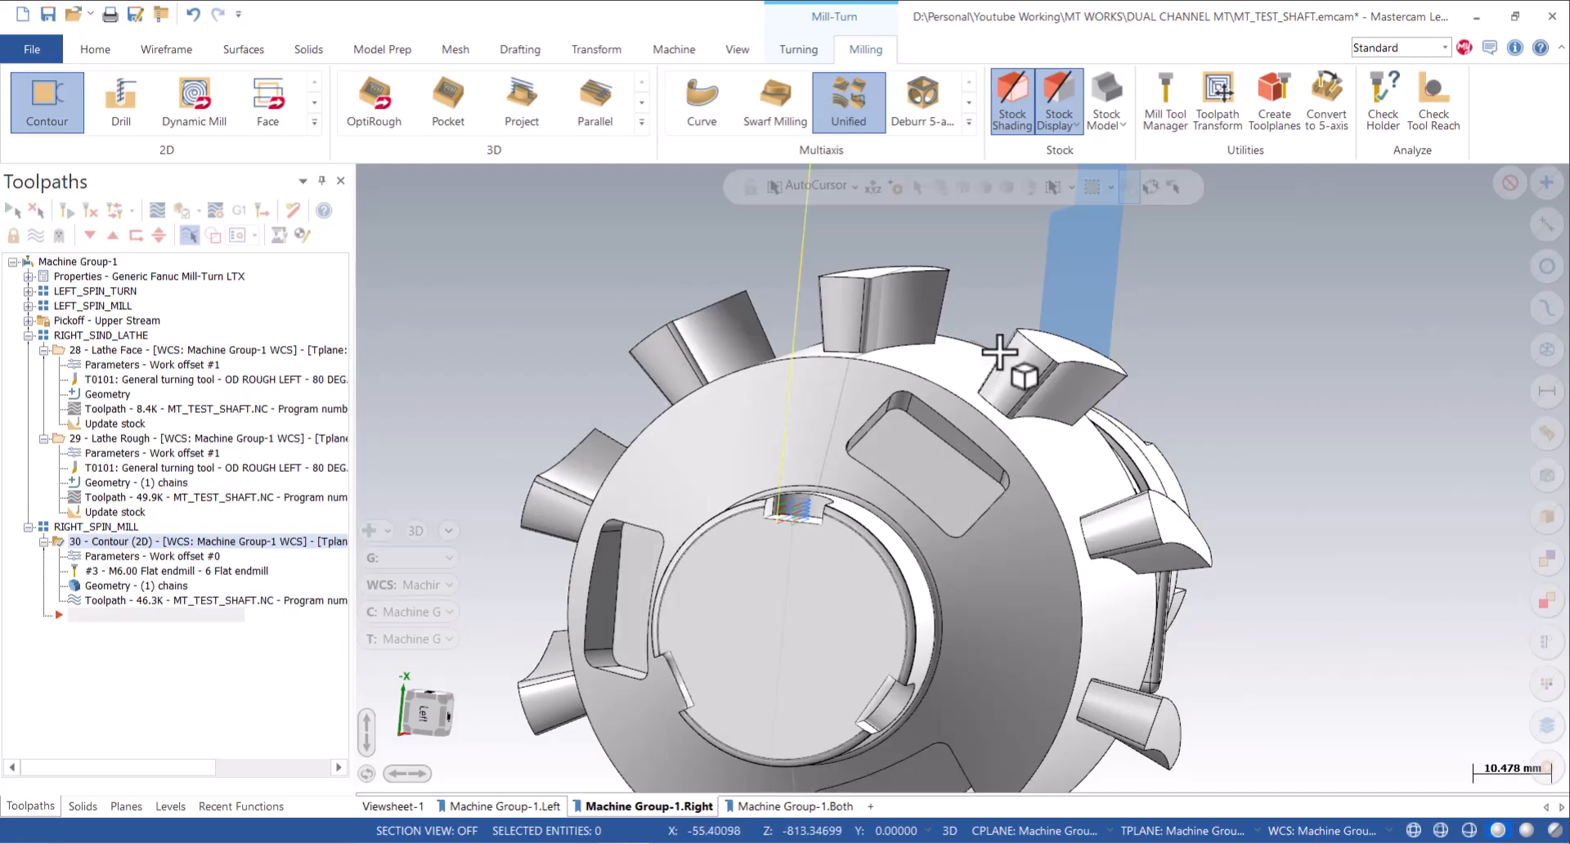
{"action": "middle_click_drag", "start_coordinate": [894, 438], "coordinate": [985, 459]}
{"action": "scroll", "coordinate": [985, 459], "scroll_direction": "up", "scroll_amount": 2}
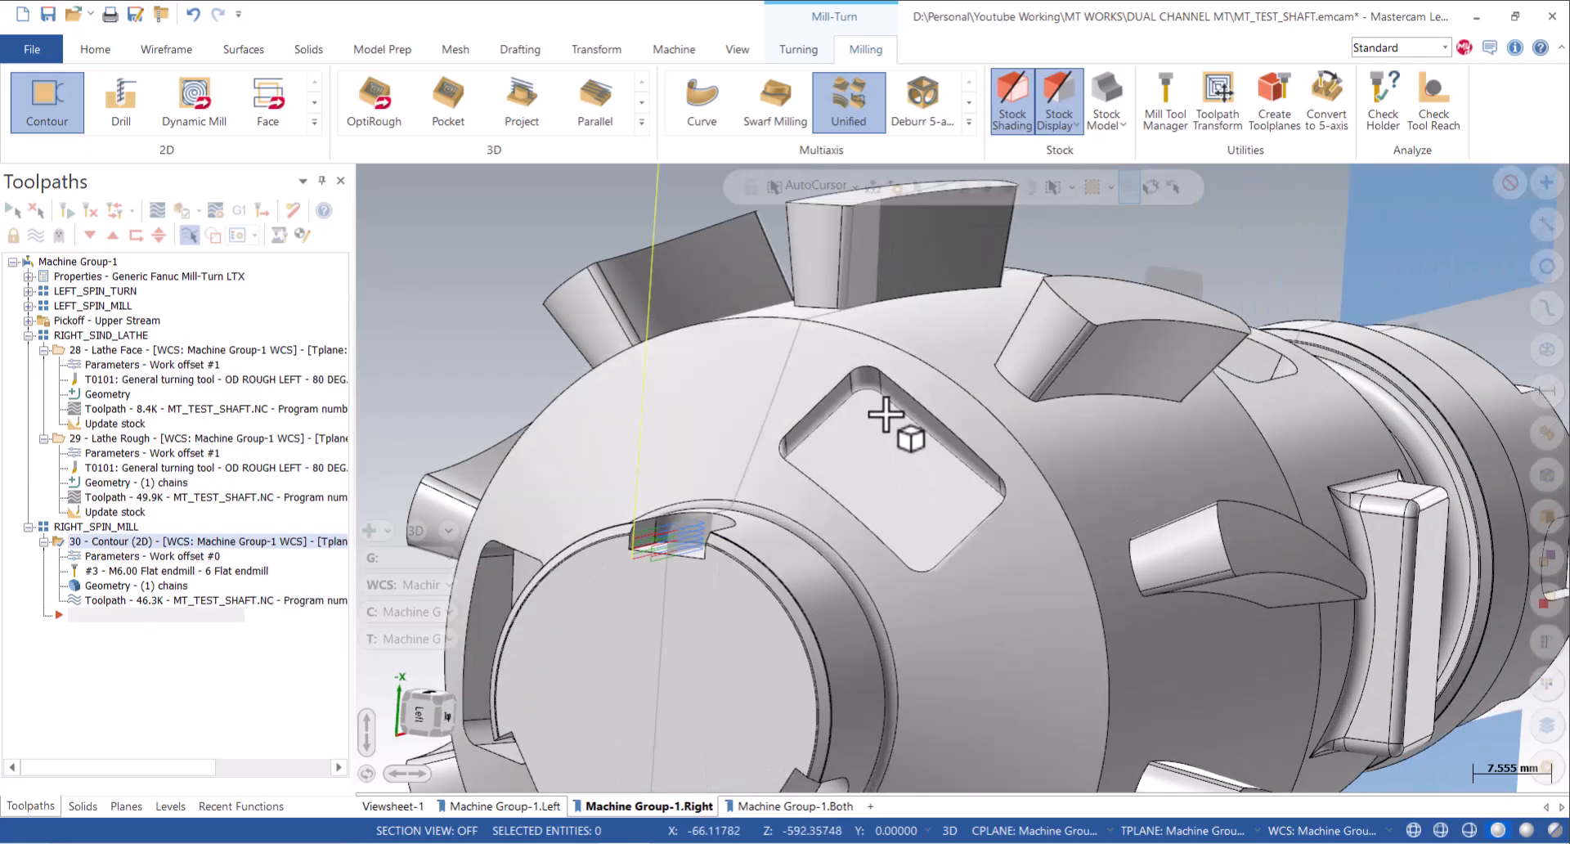
Analyze the corner radius of the rectangular pocket on the shaft's conical face.
{"action": "left_click", "coordinate": [95, 49]}
{"action": "left_click", "coordinate": [907, 98]}
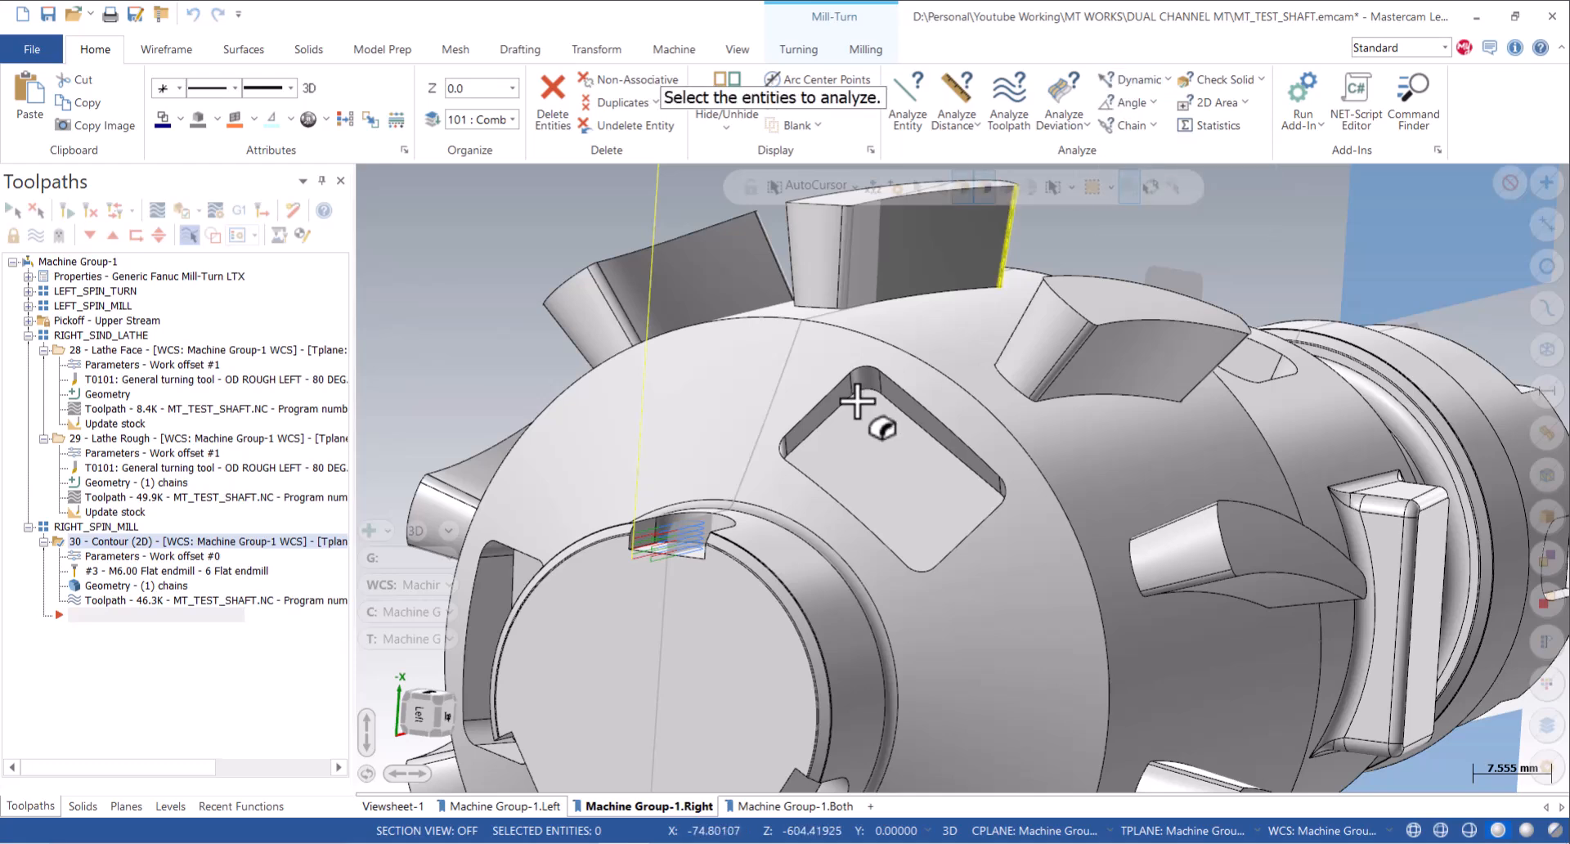
{"action": "scroll", "coordinate": [859, 400], "scroll_direction": "up", "scroll_amount": 6}
{"action": "left_click", "coordinate": [880, 356]}
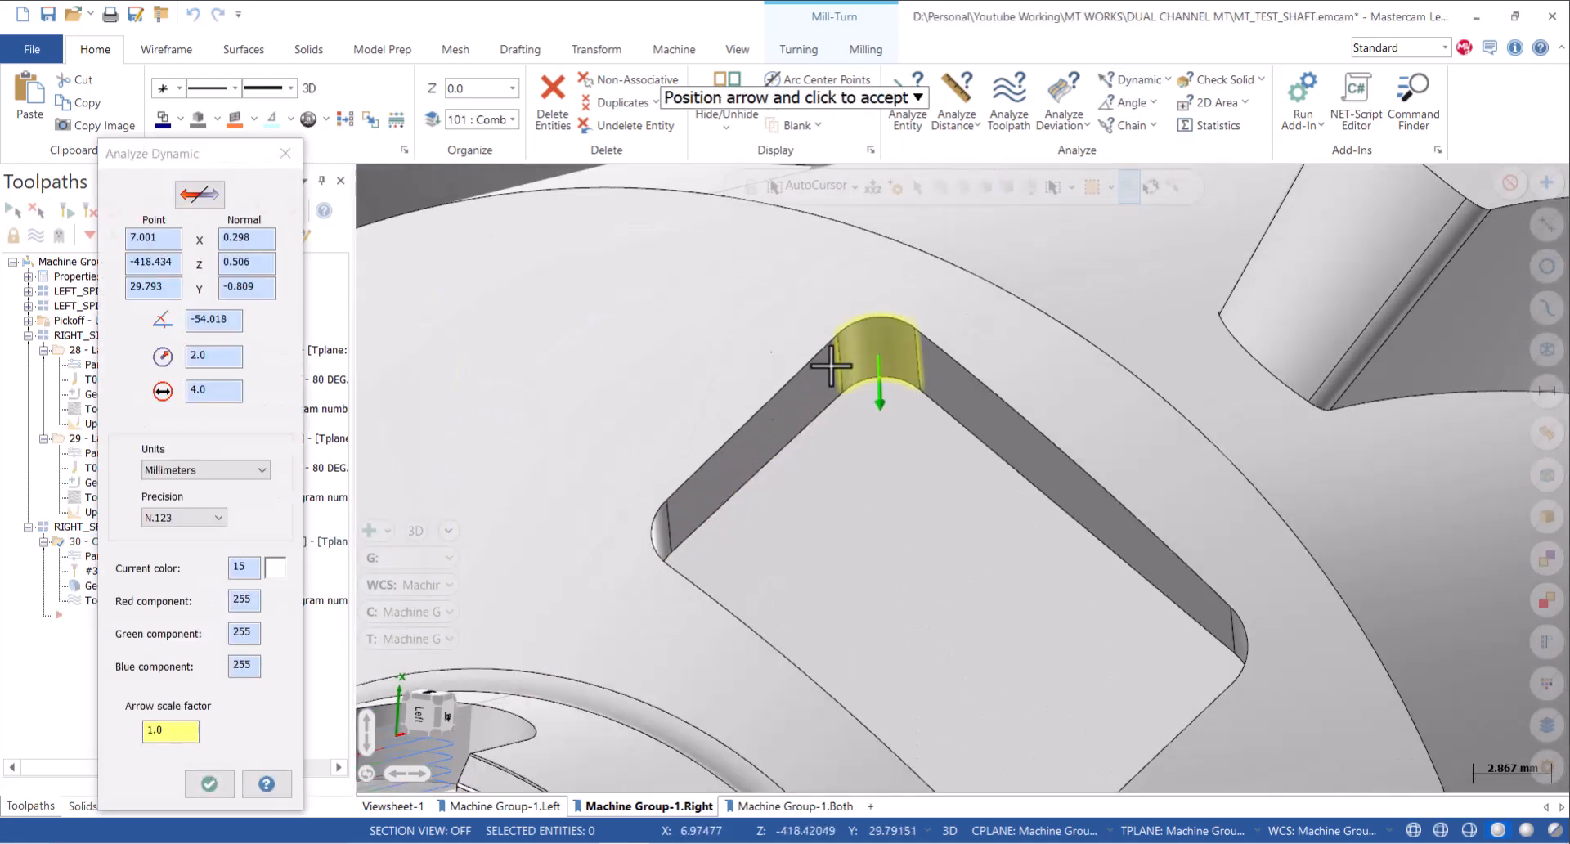
{"action": "left_click", "coordinate": [284, 155]}
{"action": "scroll", "coordinate": [785, 379], "scroll_direction": "down", "scroll_amount": 5}
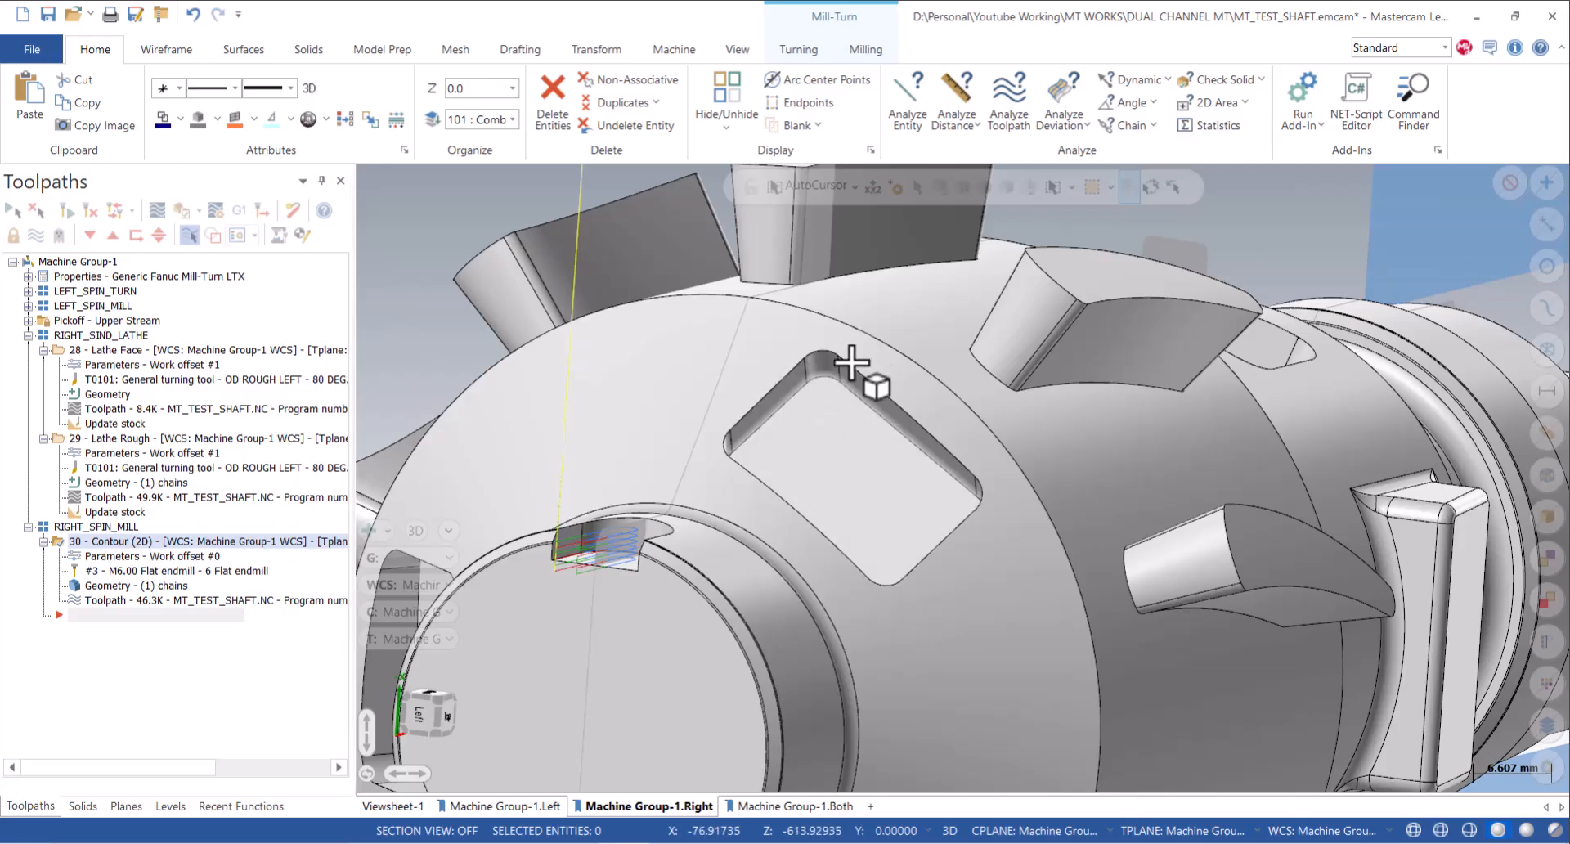
Analyze the radius of the rounded edge at the open-ended slot's closed end.
{"action": "left_click", "coordinate": [1142, 81]}
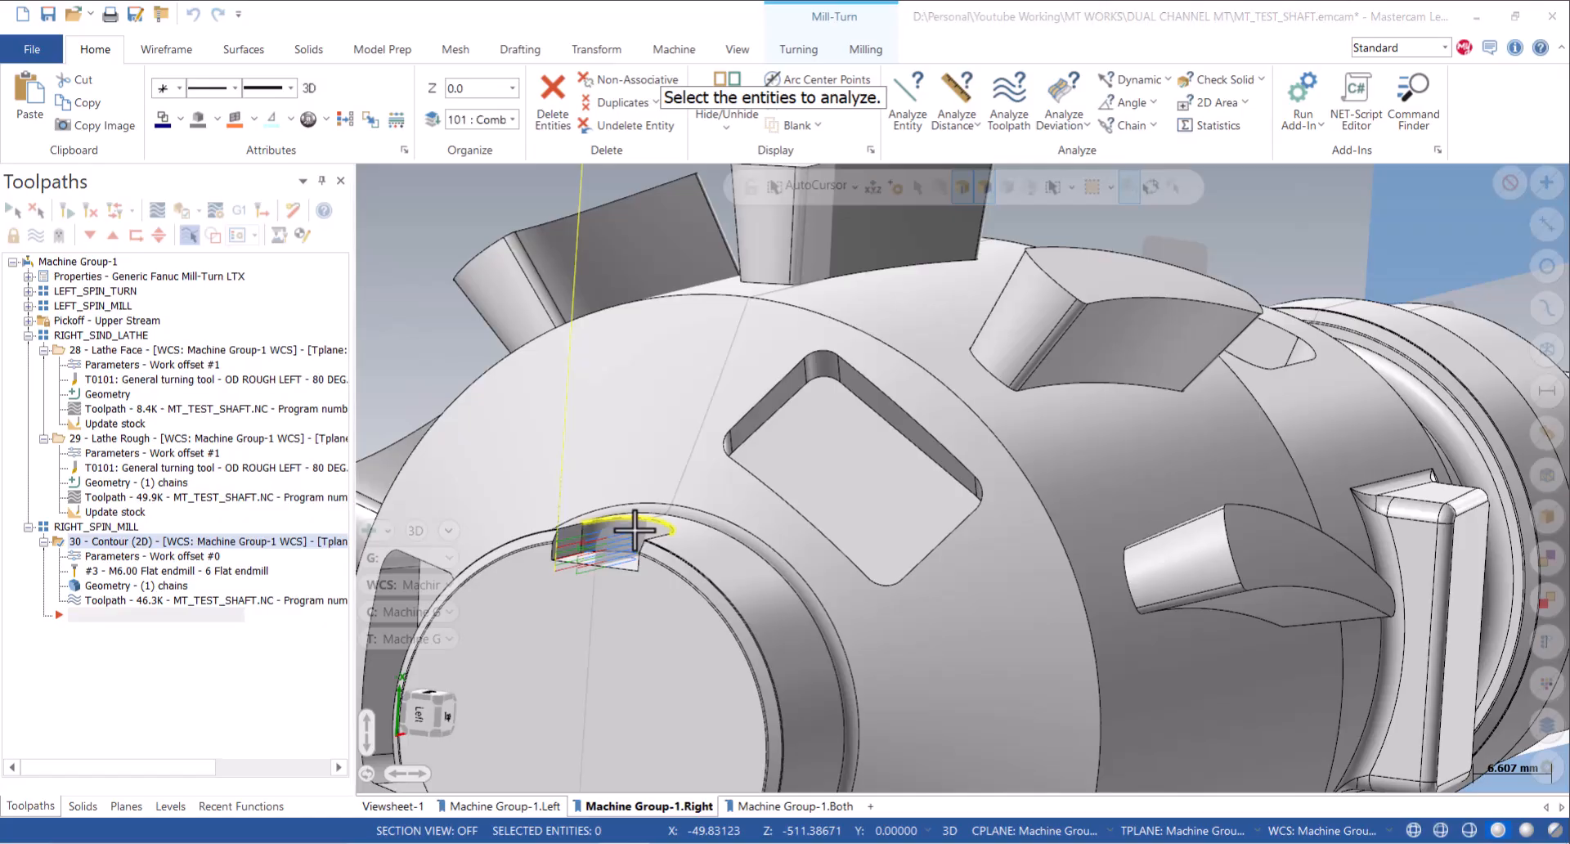
{"action": "left_click", "coordinate": [635, 530]}
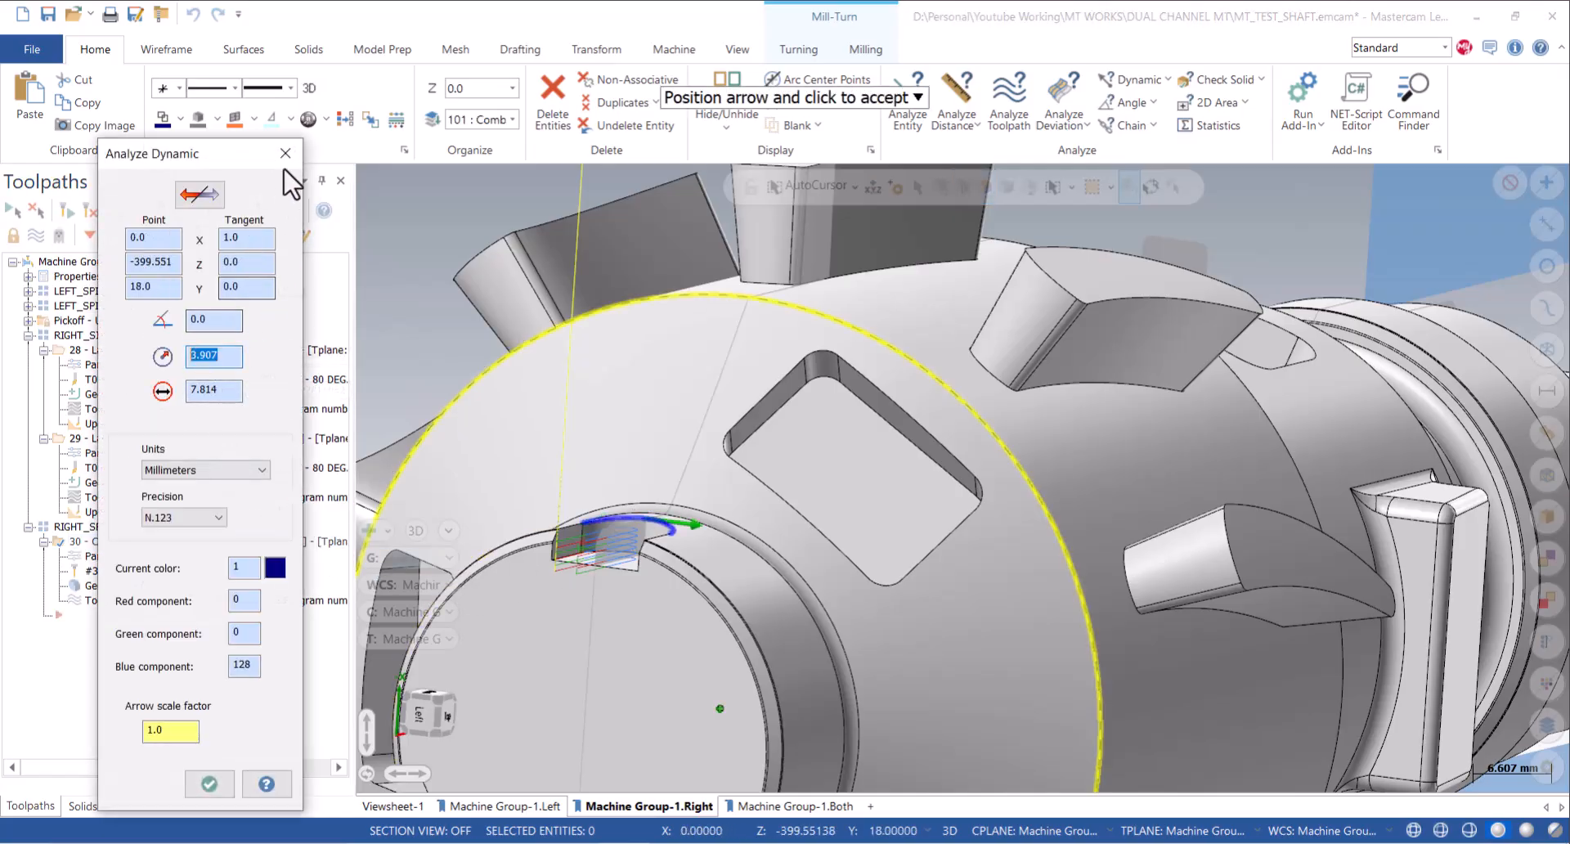
{"action": "left_click", "coordinate": [286, 154]}
{"action": "middle_click_drag", "start_coordinate": [917, 561], "coordinate": [908, 578]}
{"action": "middle_click_drag", "start_coordinate": [846, 406], "coordinate": [896, 408]}
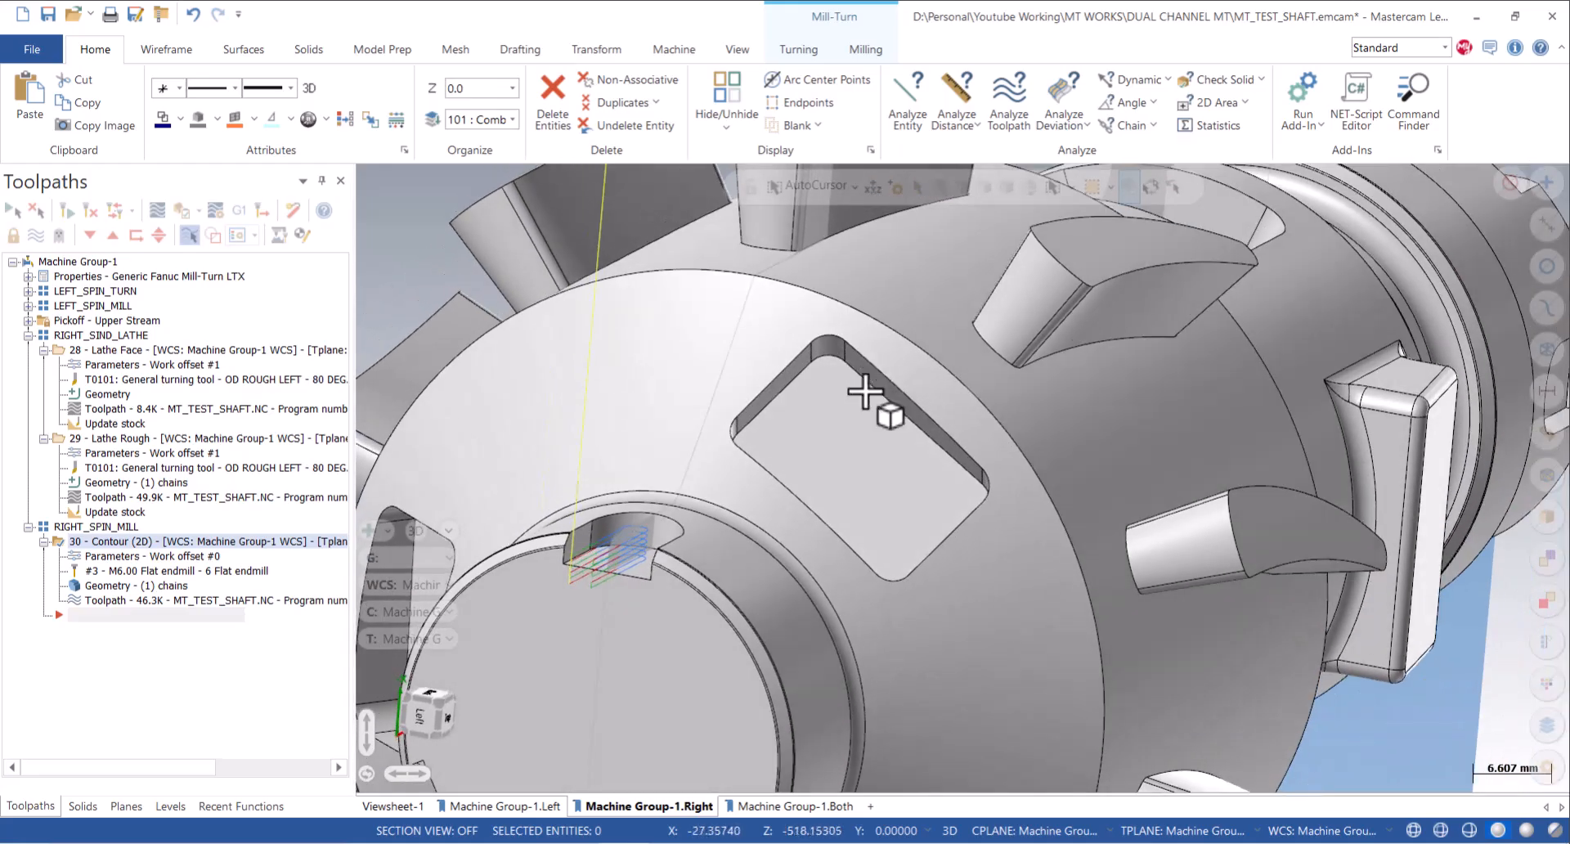
Start a milling Pocket toolpath and chain the floor edge loop of the rectangular pocket on the conical face.
{"action": "left_click", "coordinate": [800, 50]}
{"action": "left_click", "coordinate": [867, 49]}
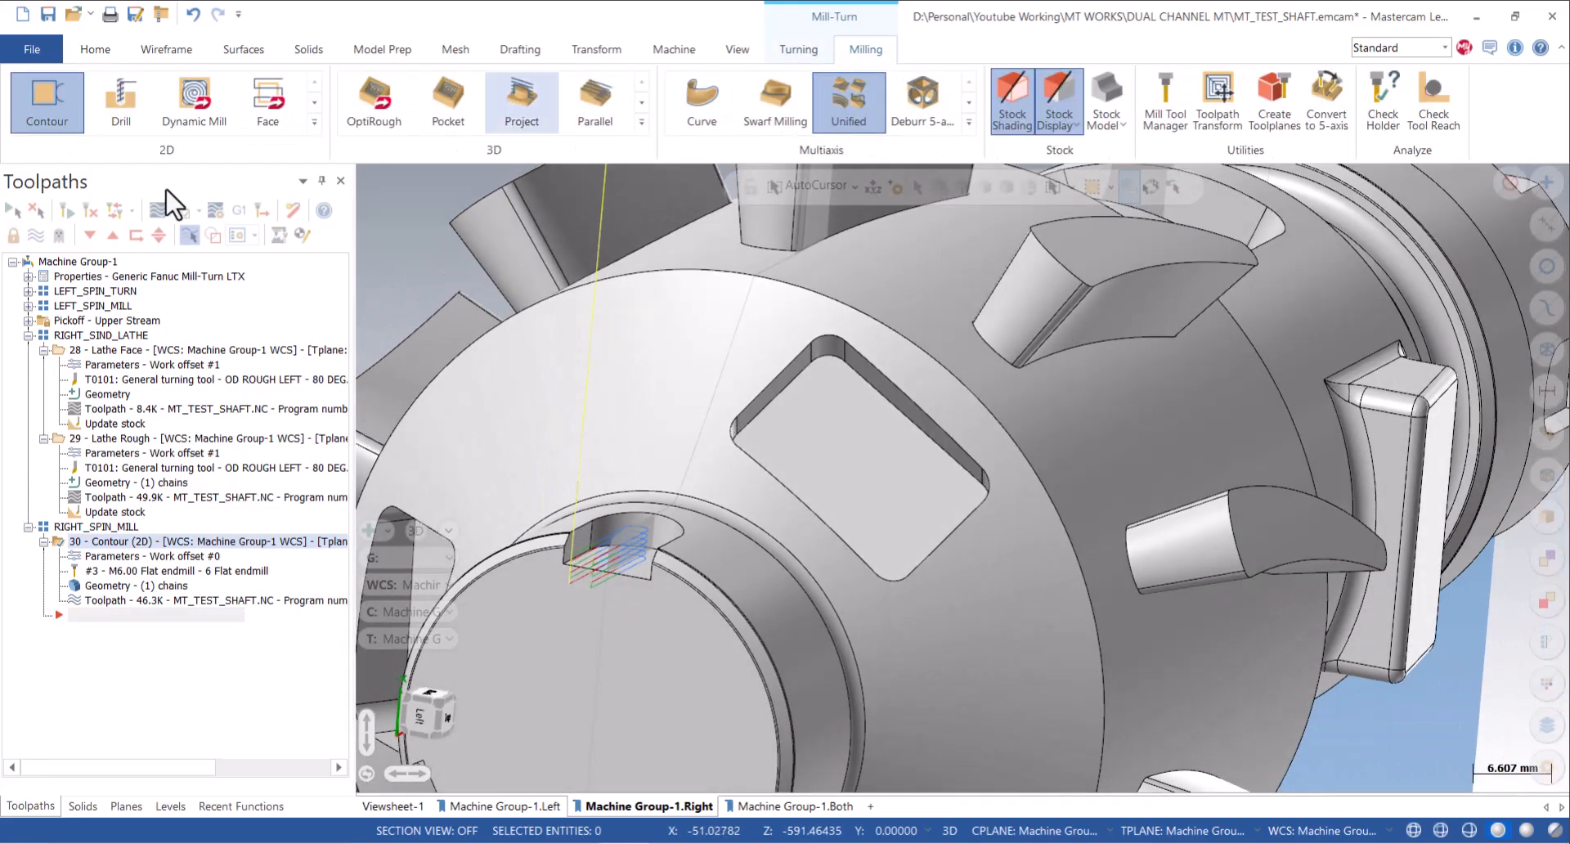
{"action": "left_click", "coordinate": [314, 122]}
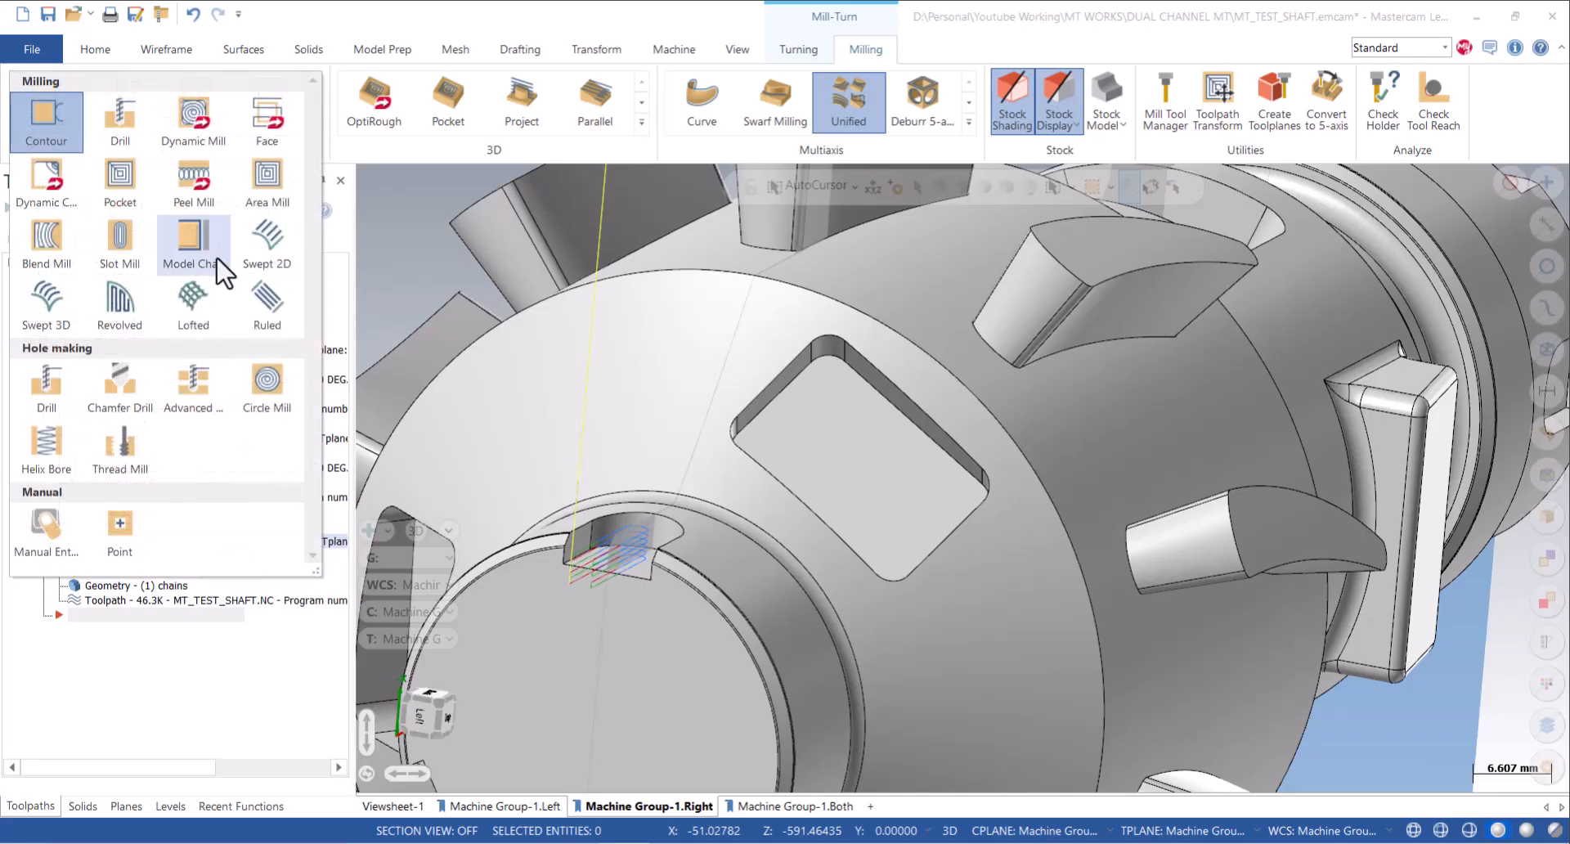
{"action": "left_click", "coordinate": [122, 186]}
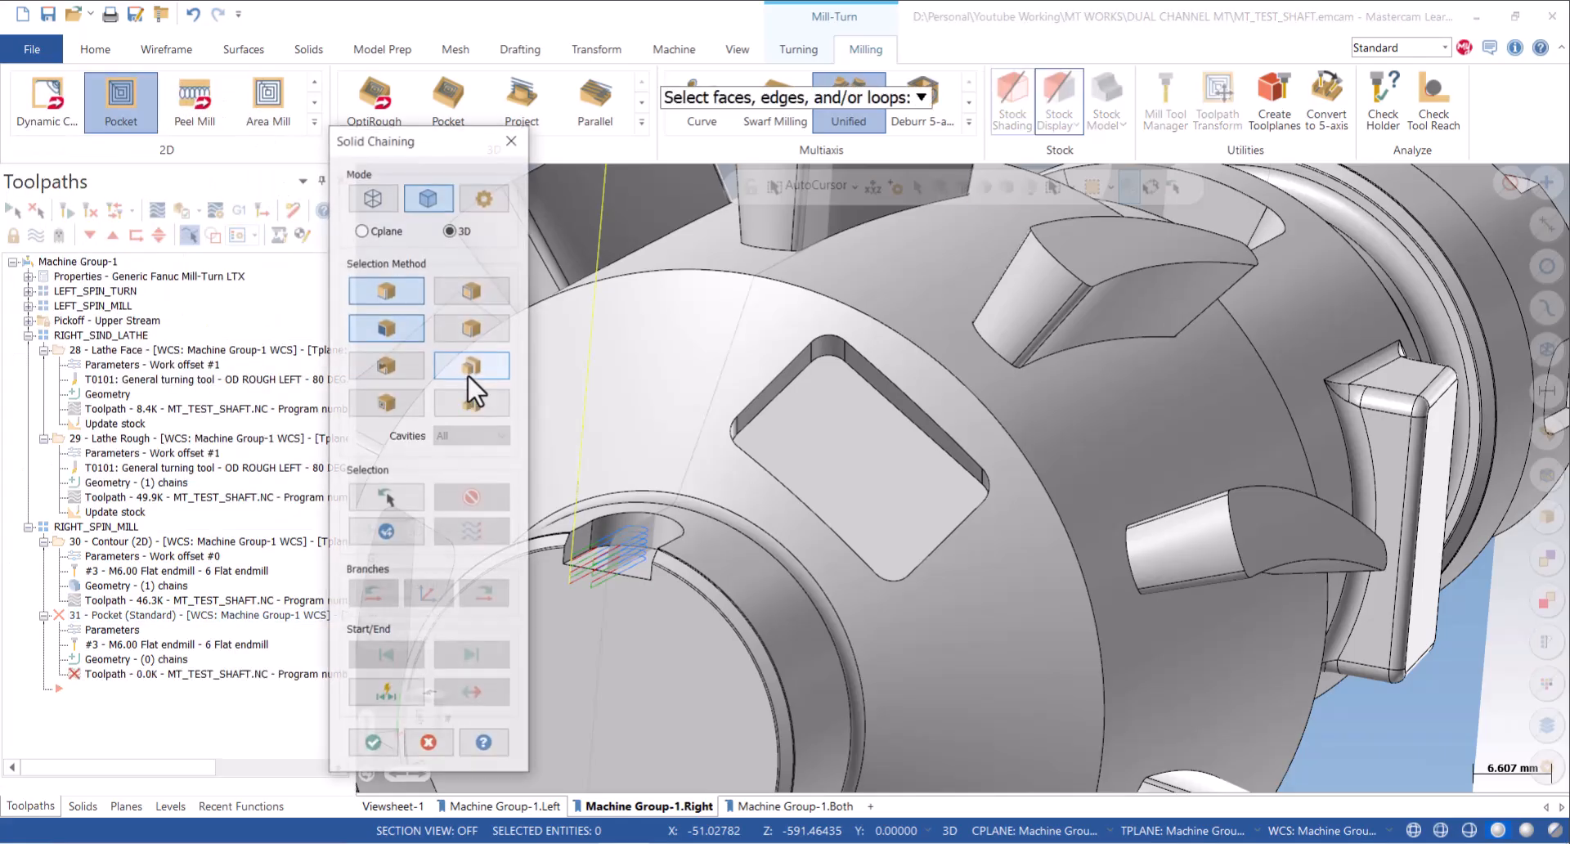
{"action": "left_click", "coordinate": [487, 295]}
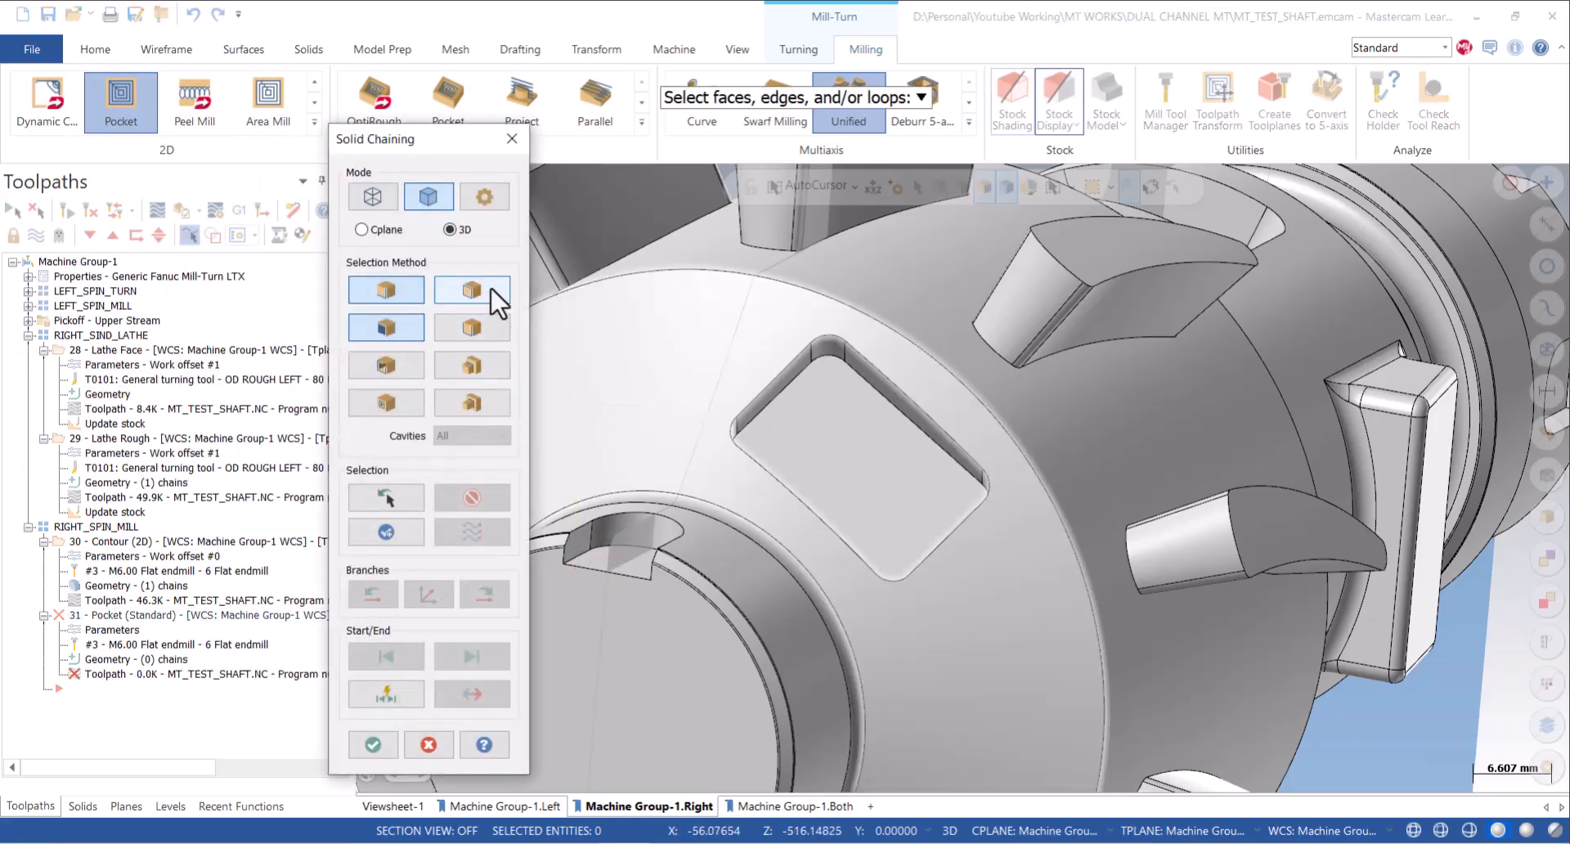
{"action": "left_click", "coordinate": [893, 409]}
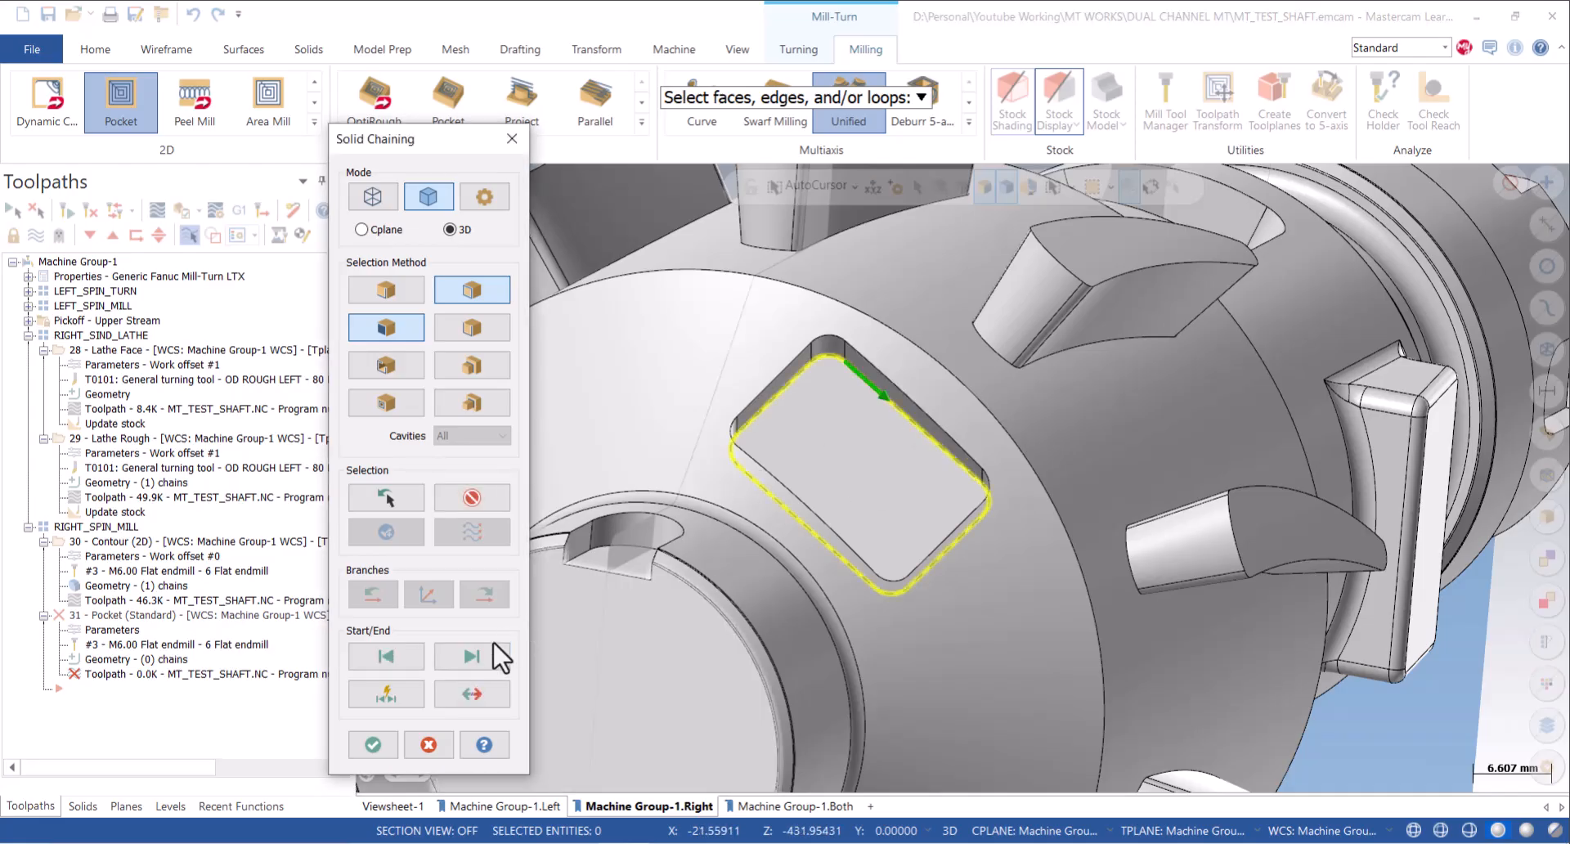
{"action": "left_click", "coordinate": [407, 737]}
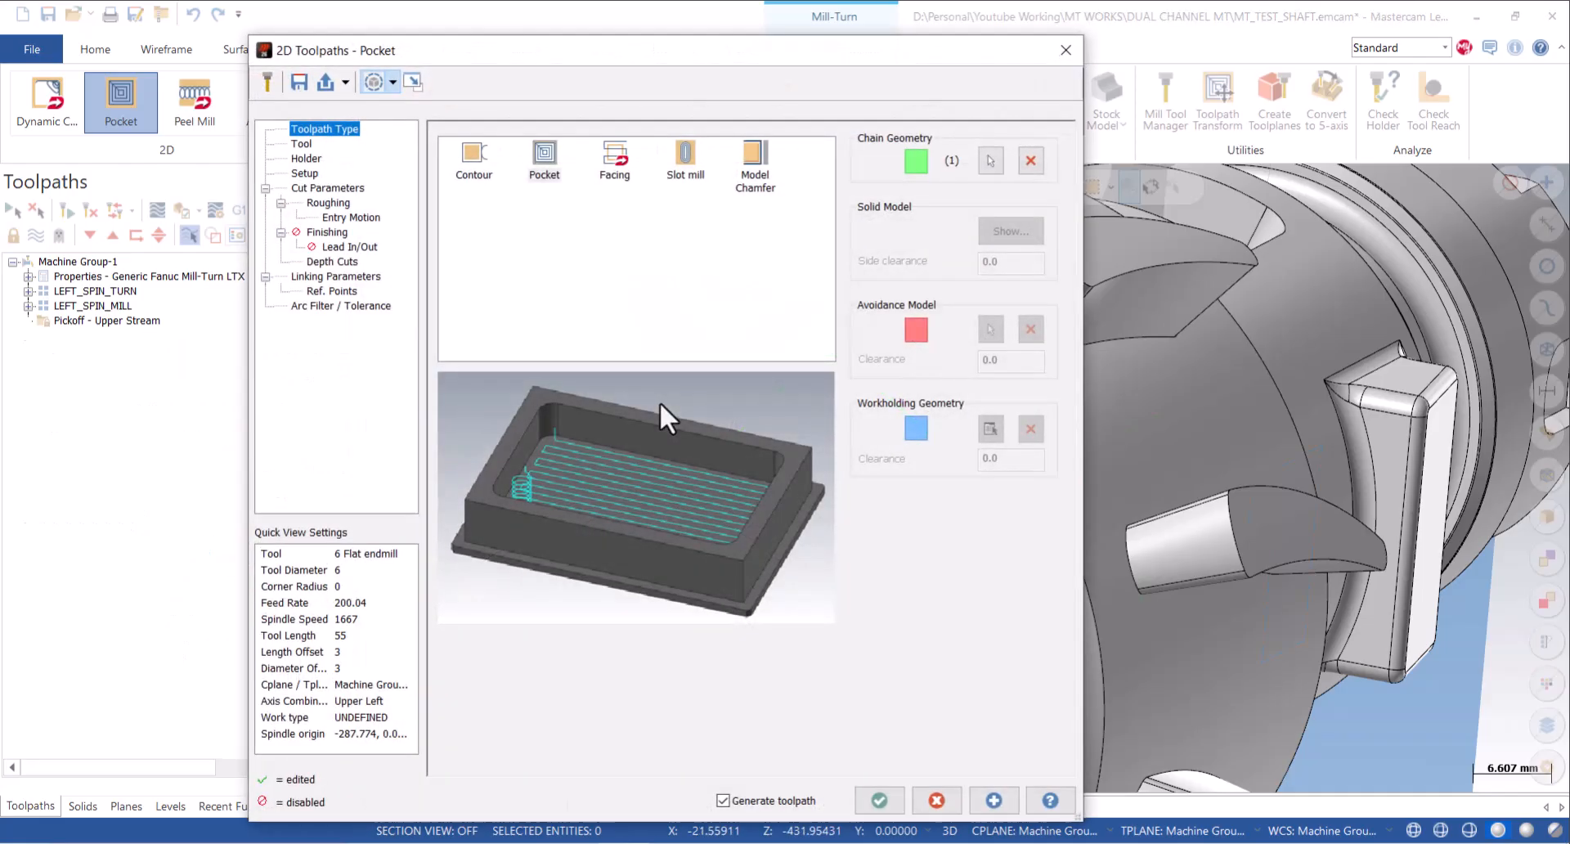
Create a flat endmill with a 4 mm cutting diameter for the pocket toolpath.
{"action": "left_click", "coordinate": [303, 145]}
{"action": "right_click", "coordinate": [640, 254]}
{"action": "left_click", "coordinate": [705, 286]}
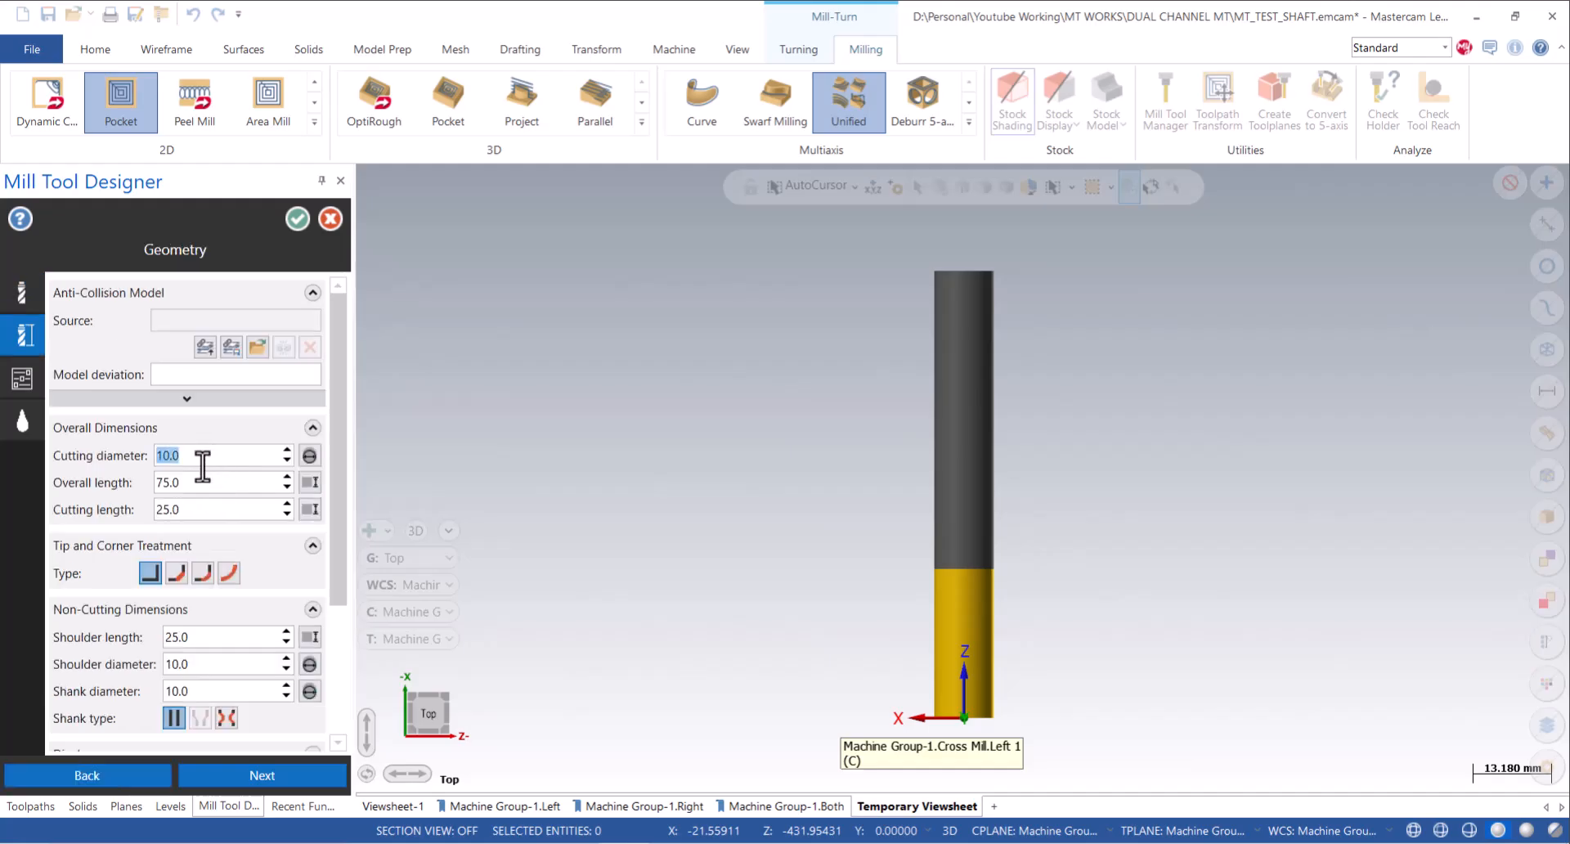
{"action": "key", "text": "Return"}
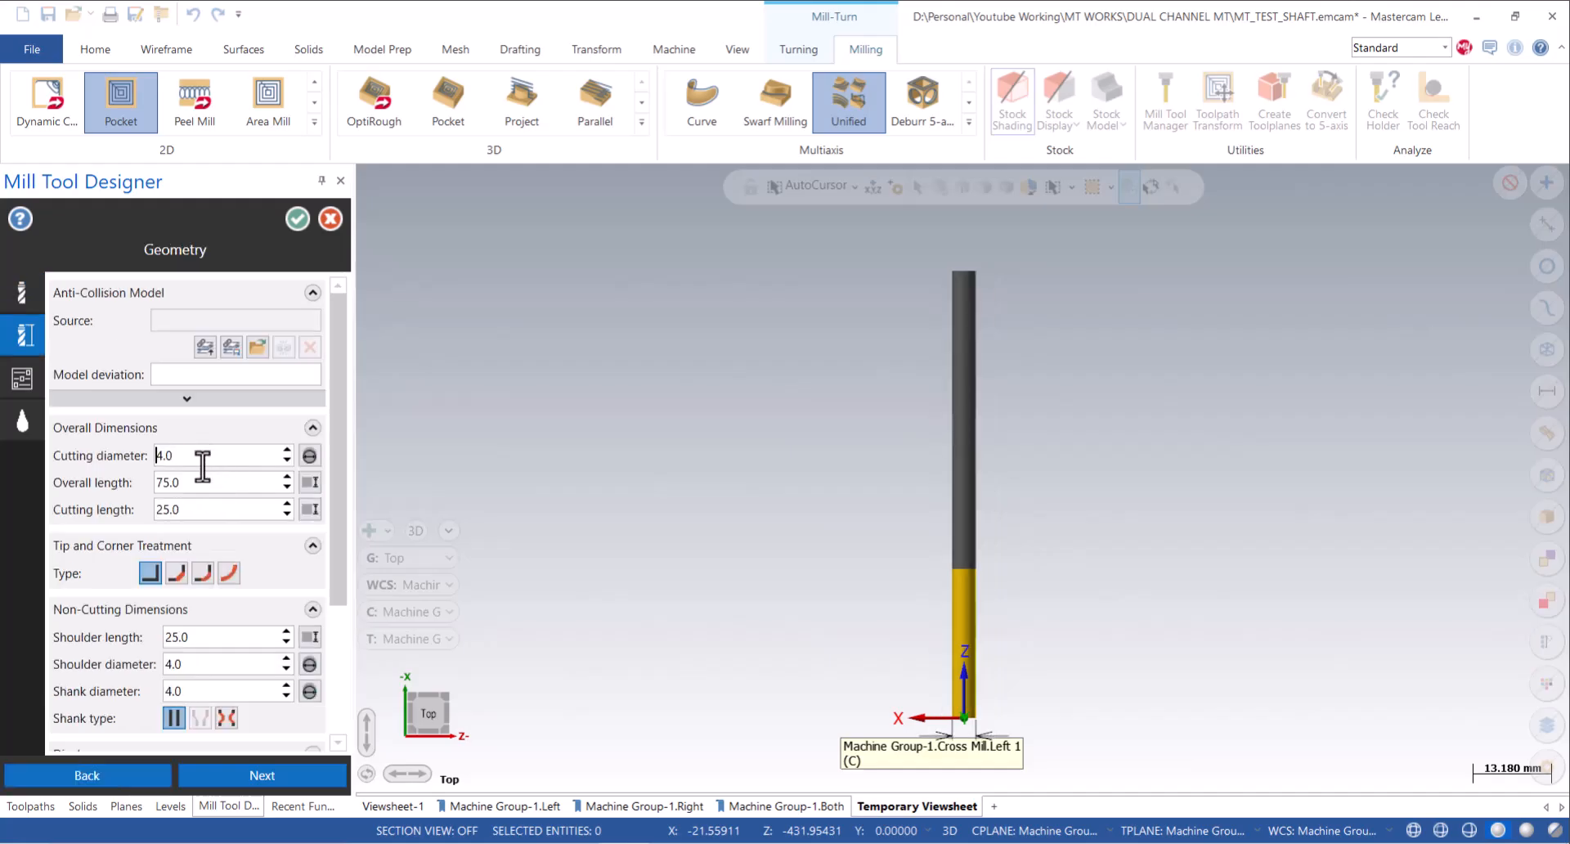
{"action": "left_click", "coordinate": [295, 226]}
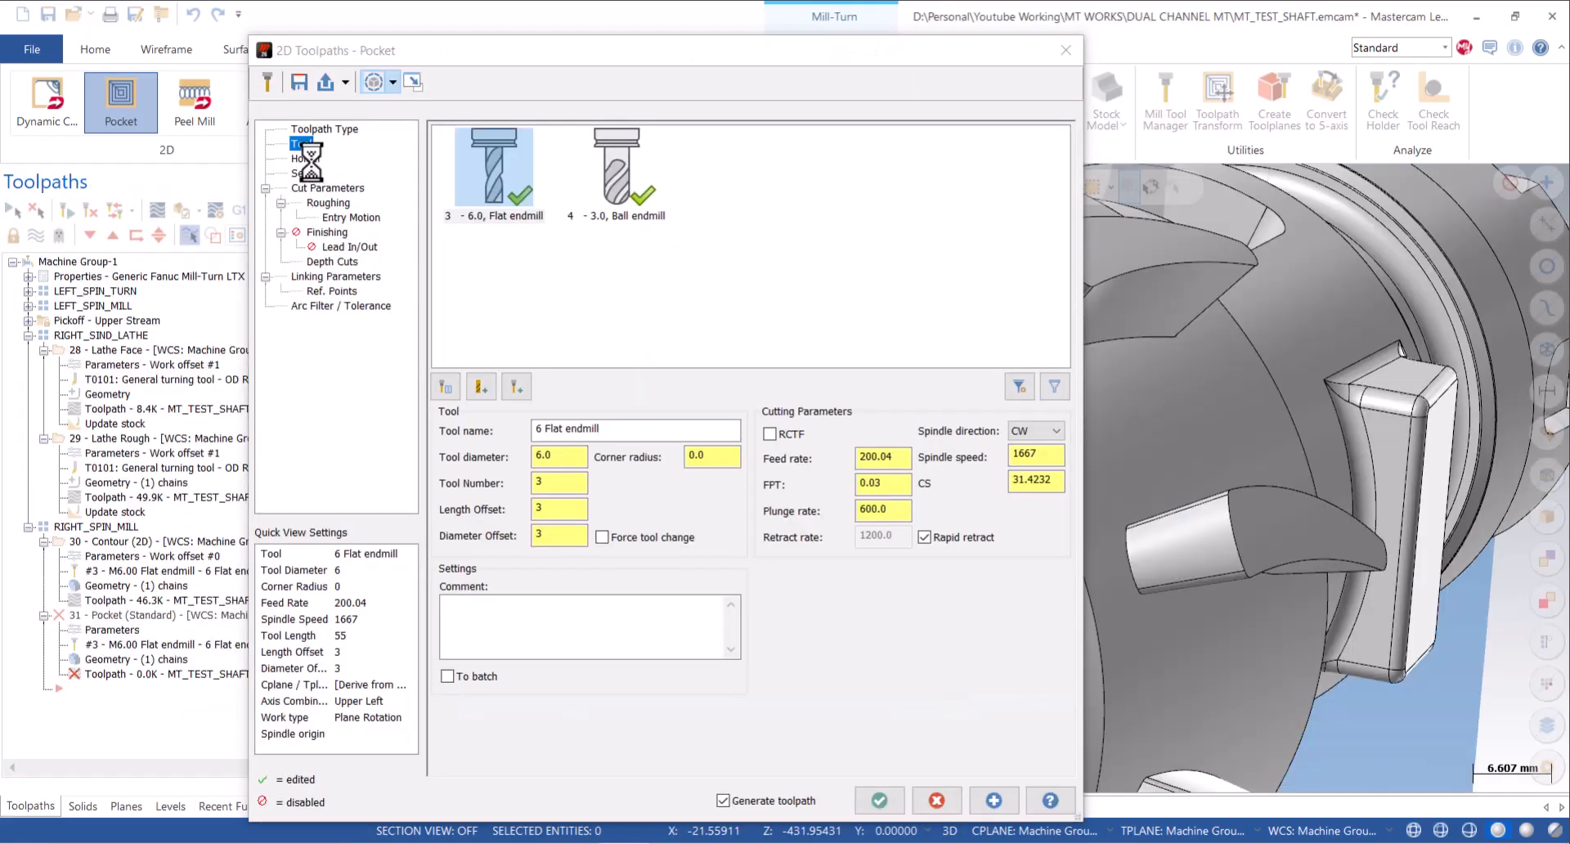
Load the BT50-mm.tooldb holder library from the mill Tools folder and assign holder B6C4-0032 with a tool projection of 50.
{"action": "left_click", "coordinate": [307, 157]}
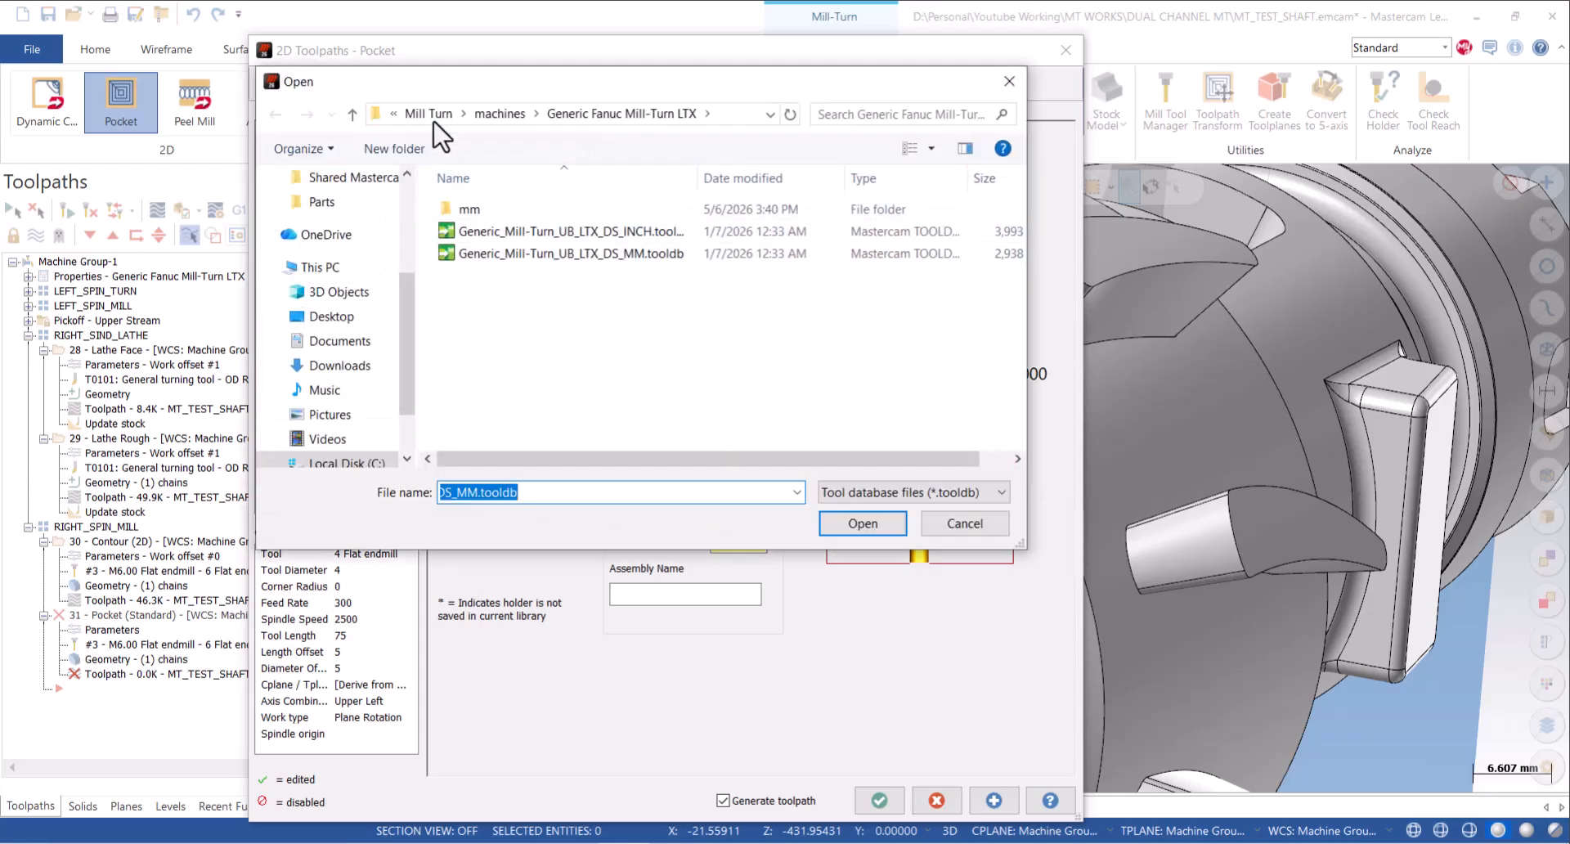
{"action": "left_click", "coordinate": [431, 114]}
{"action": "left_click", "coordinate": [431, 114]}
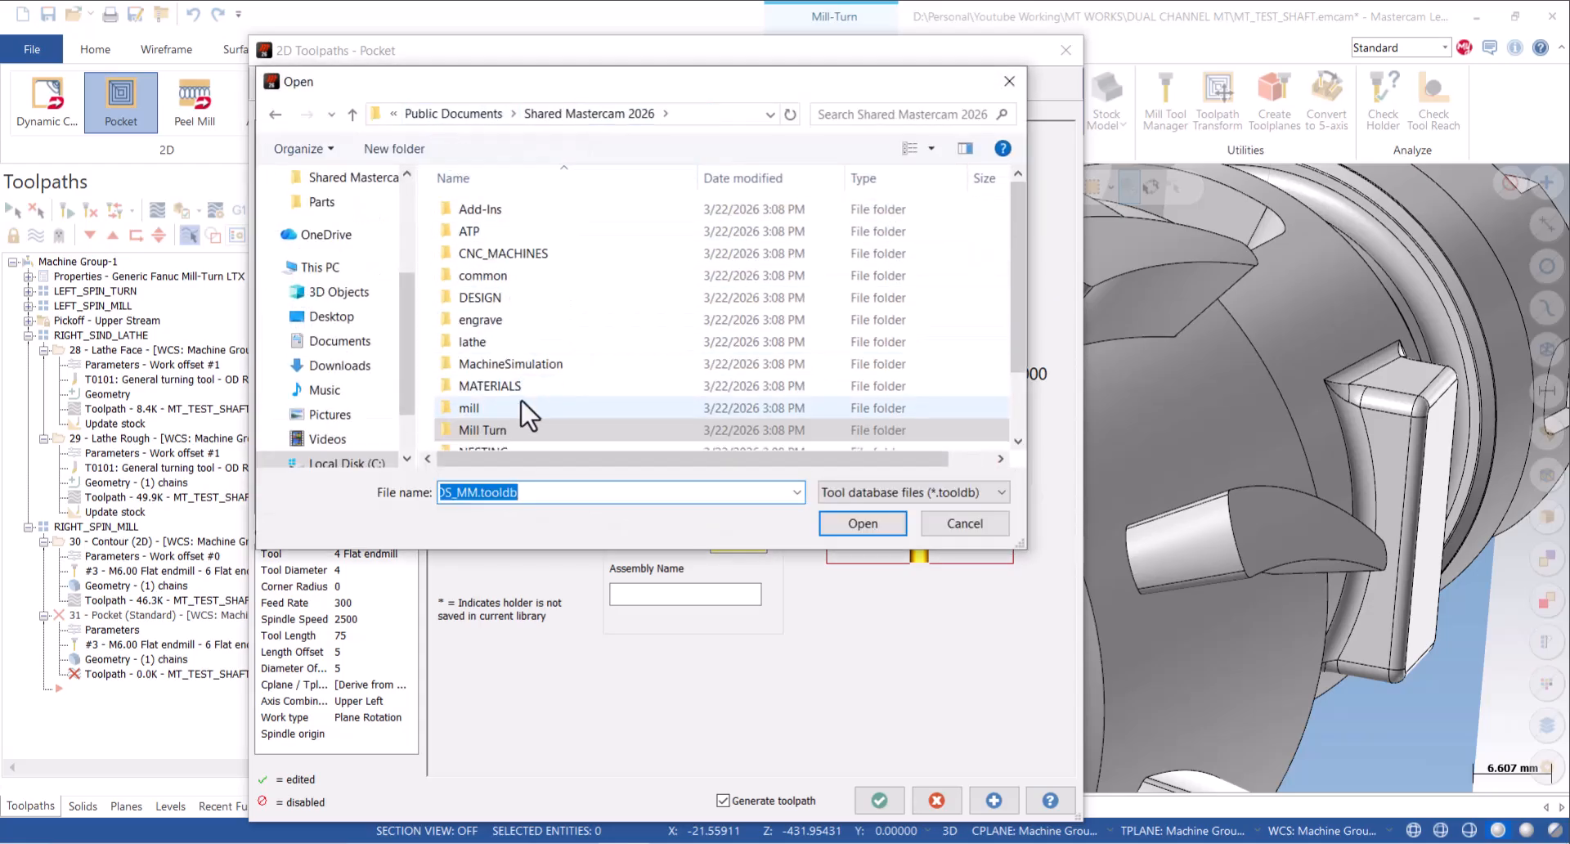
{"action": "double_click", "coordinate": [475, 409]}
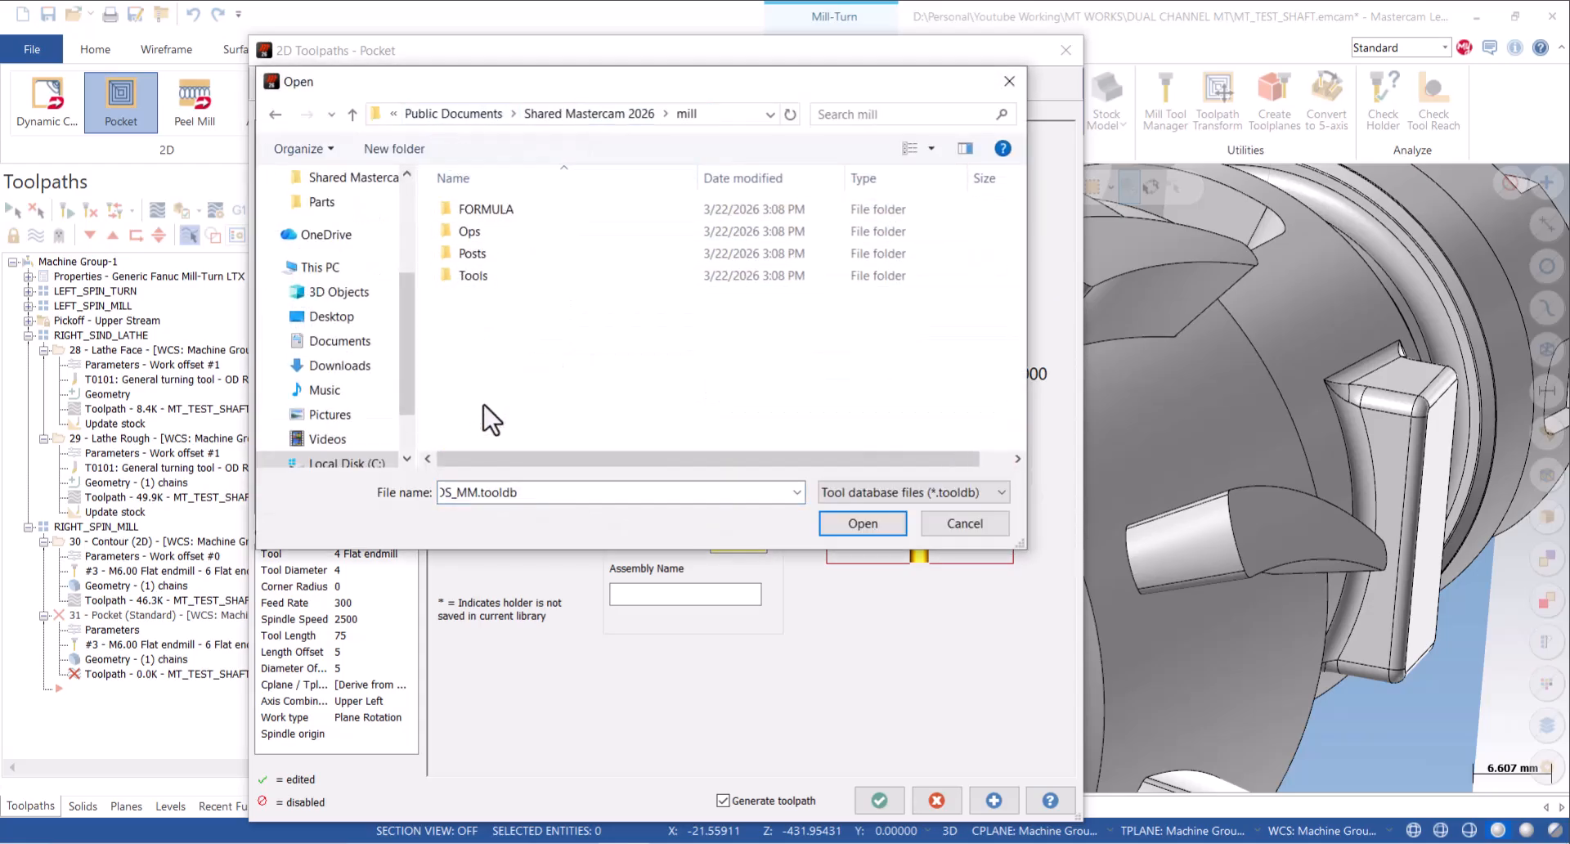
{"action": "double_click", "coordinate": [485, 276]}
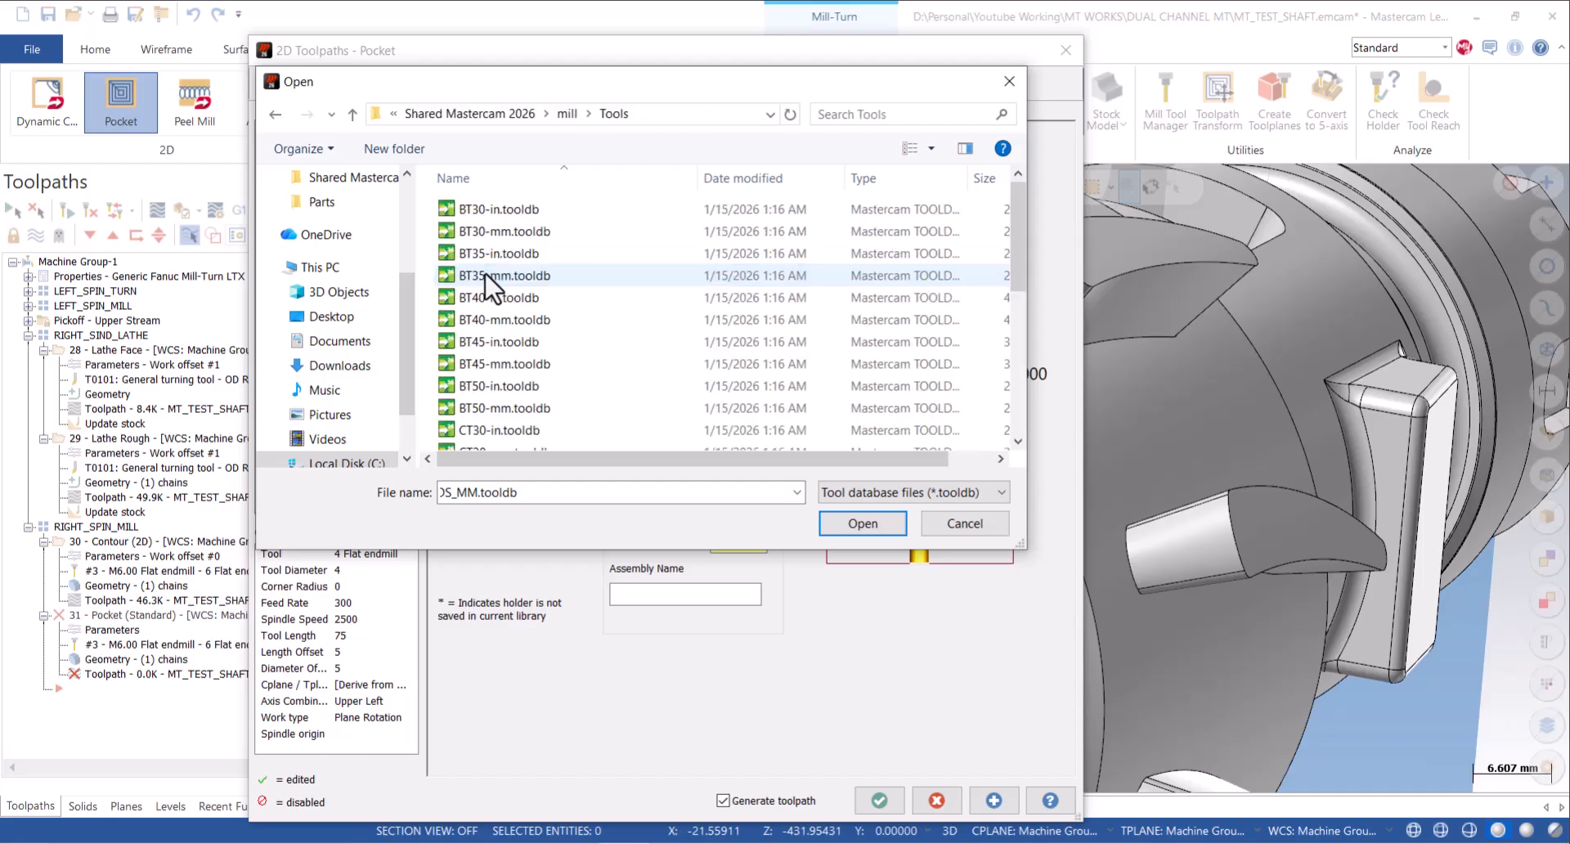
{"action": "double_click", "coordinate": [506, 408]}
{"action": "left_click", "coordinate": [485, 205]}
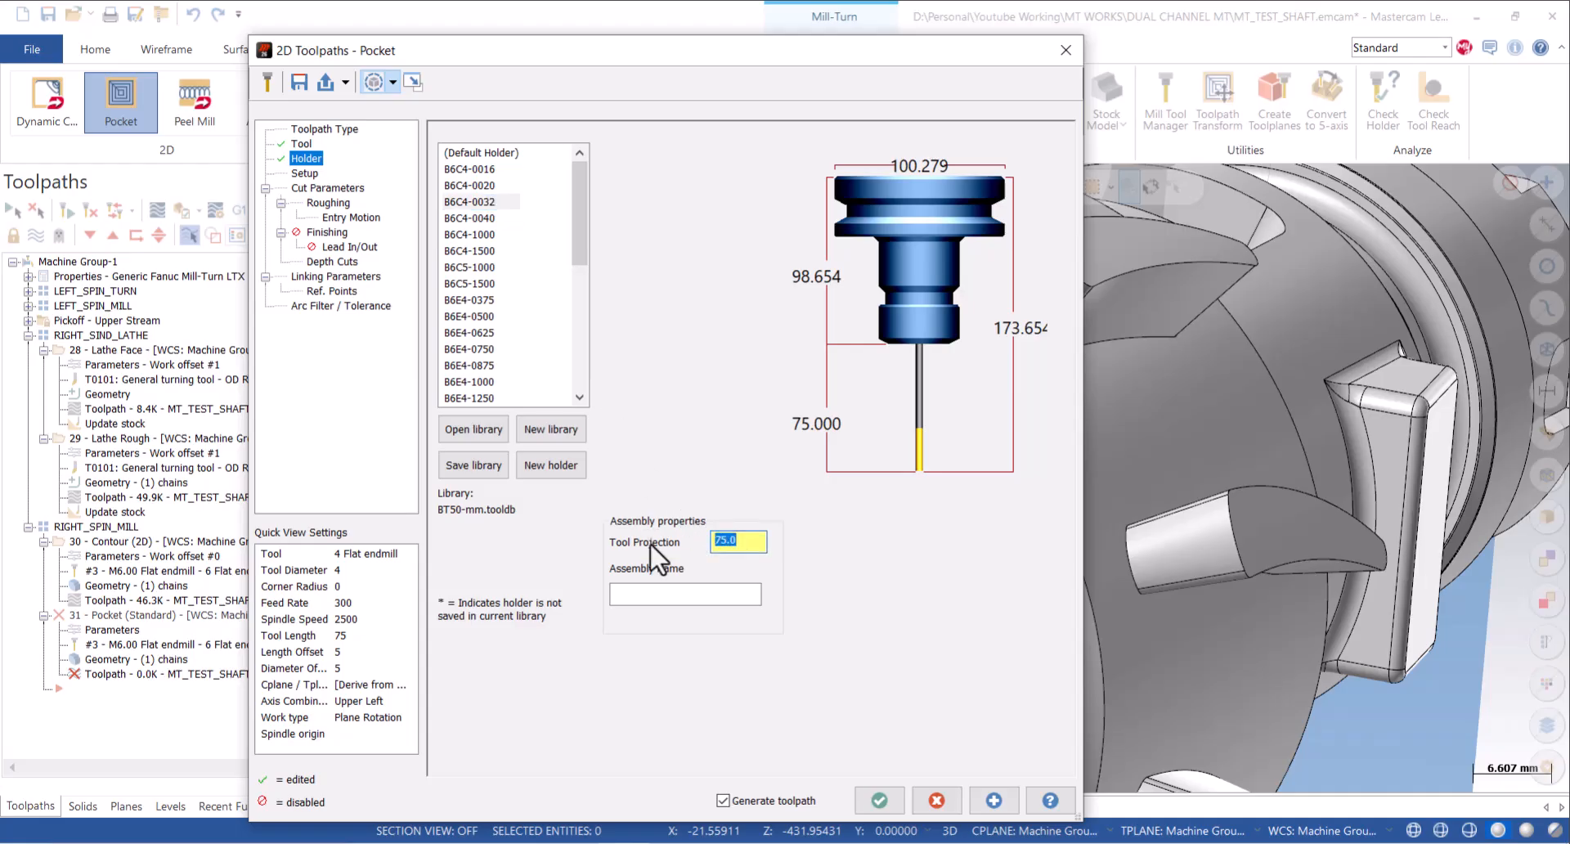
{"action": "type", "text": "50"}
{"action": "key", "text": "Return"}
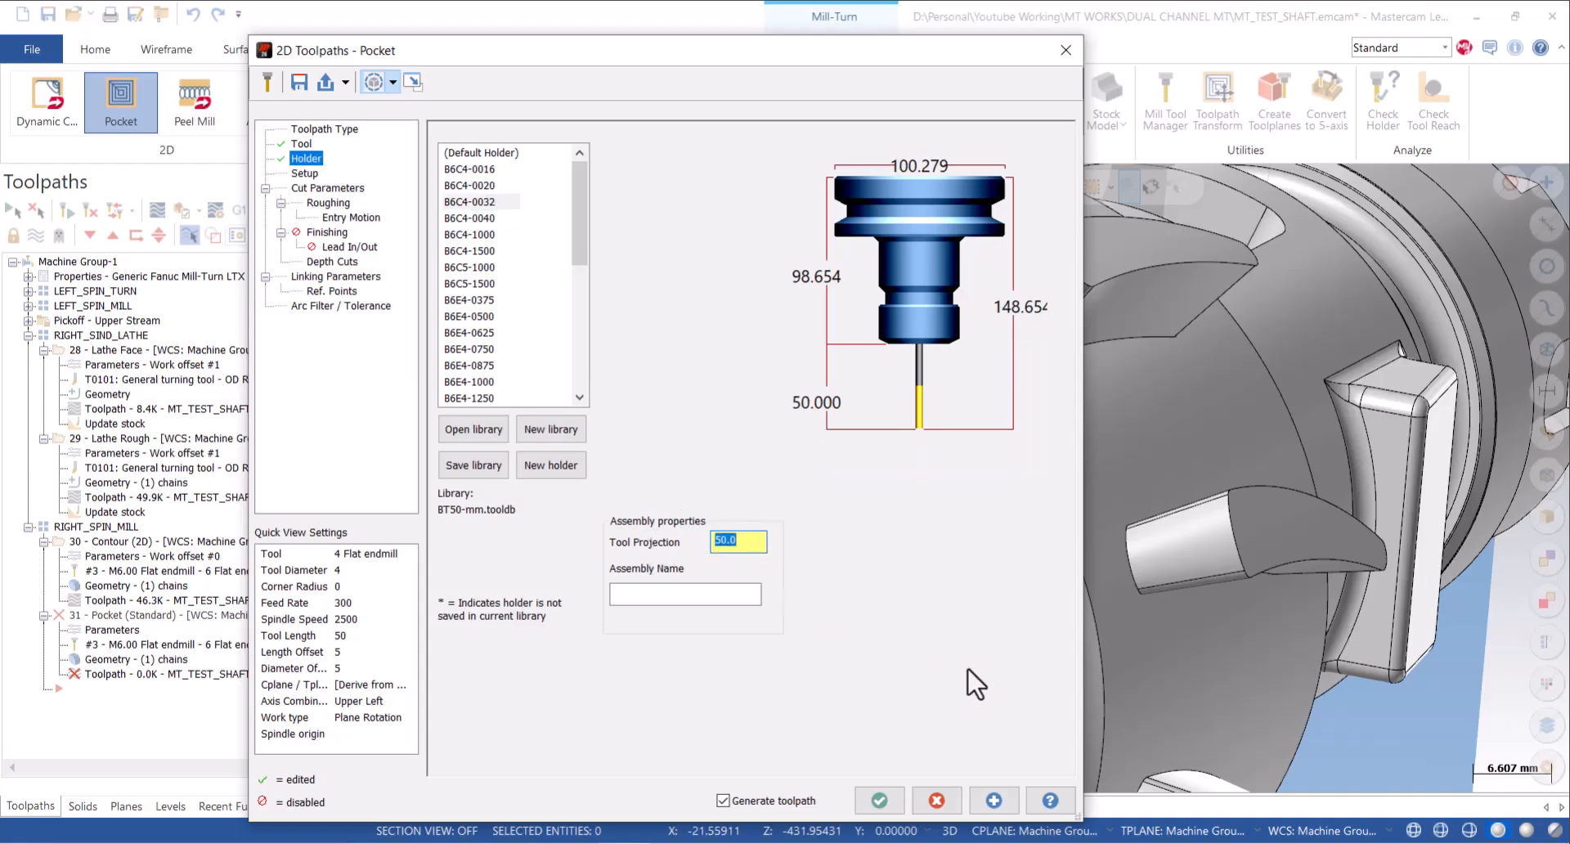
Use a Plane Rotation setup for the pocket and enable depth cuts with a 0.5 maximum rough step.
{"action": "left_click", "coordinate": [305, 172]}
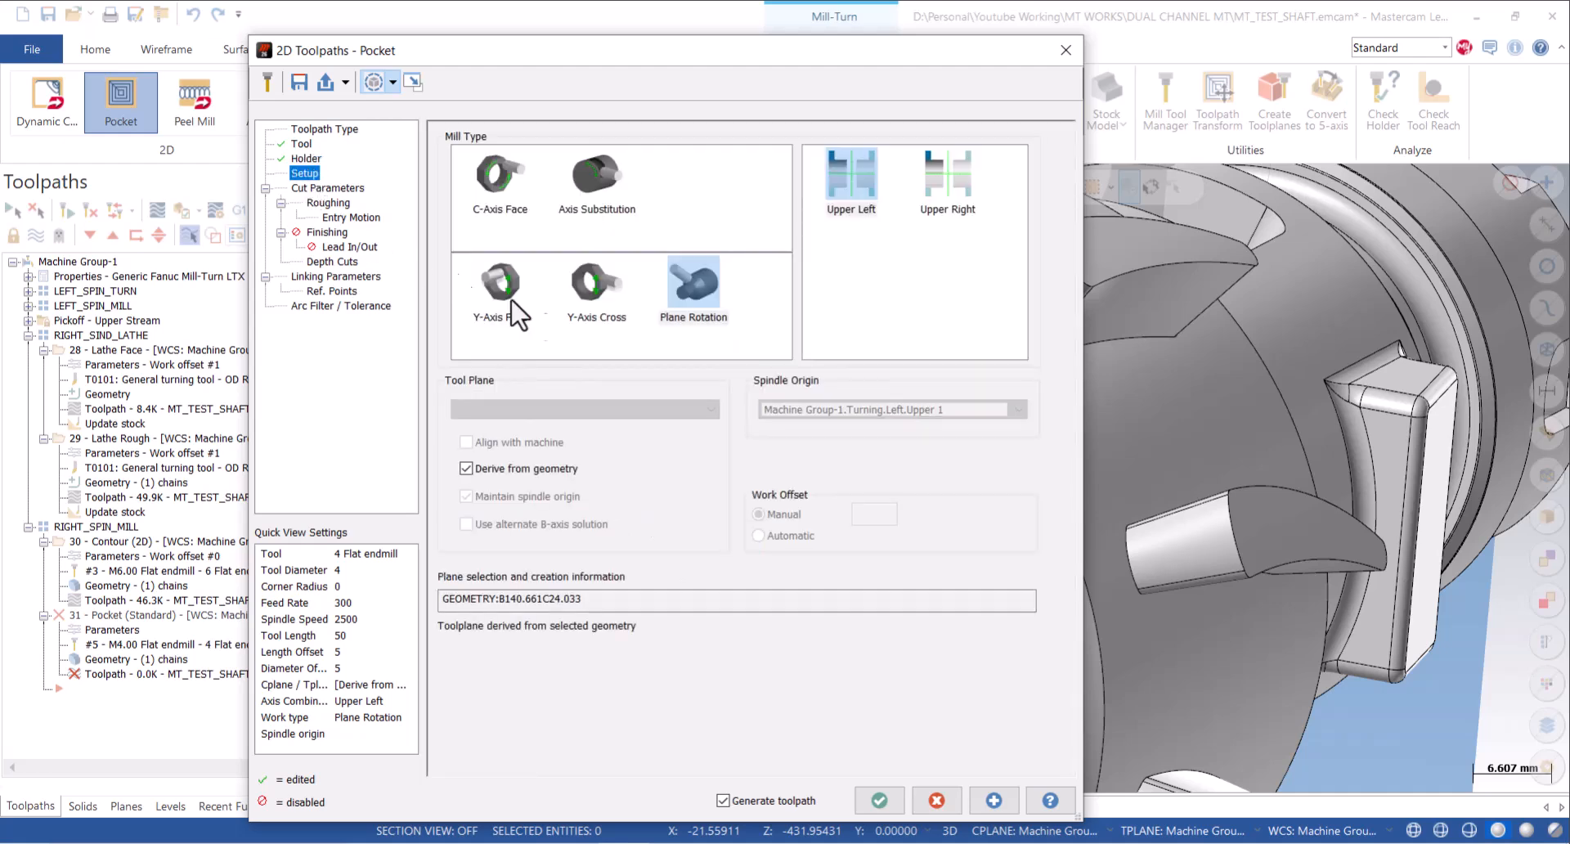
{"action": "left_click", "coordinate": [693, 295]}
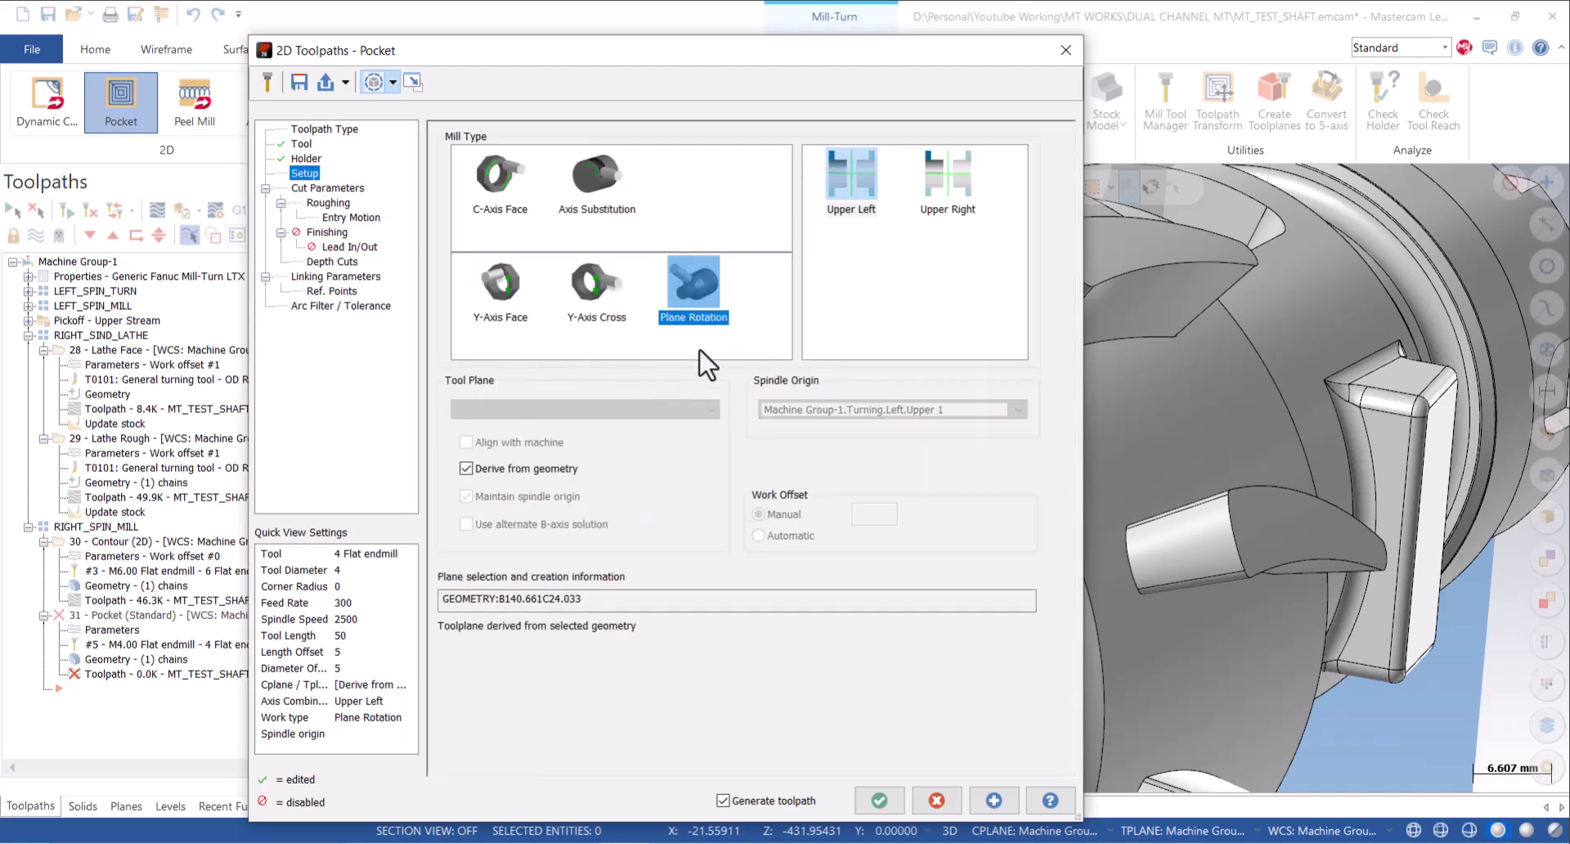
{"action": "left_click", "coordinate": [335, 188]}
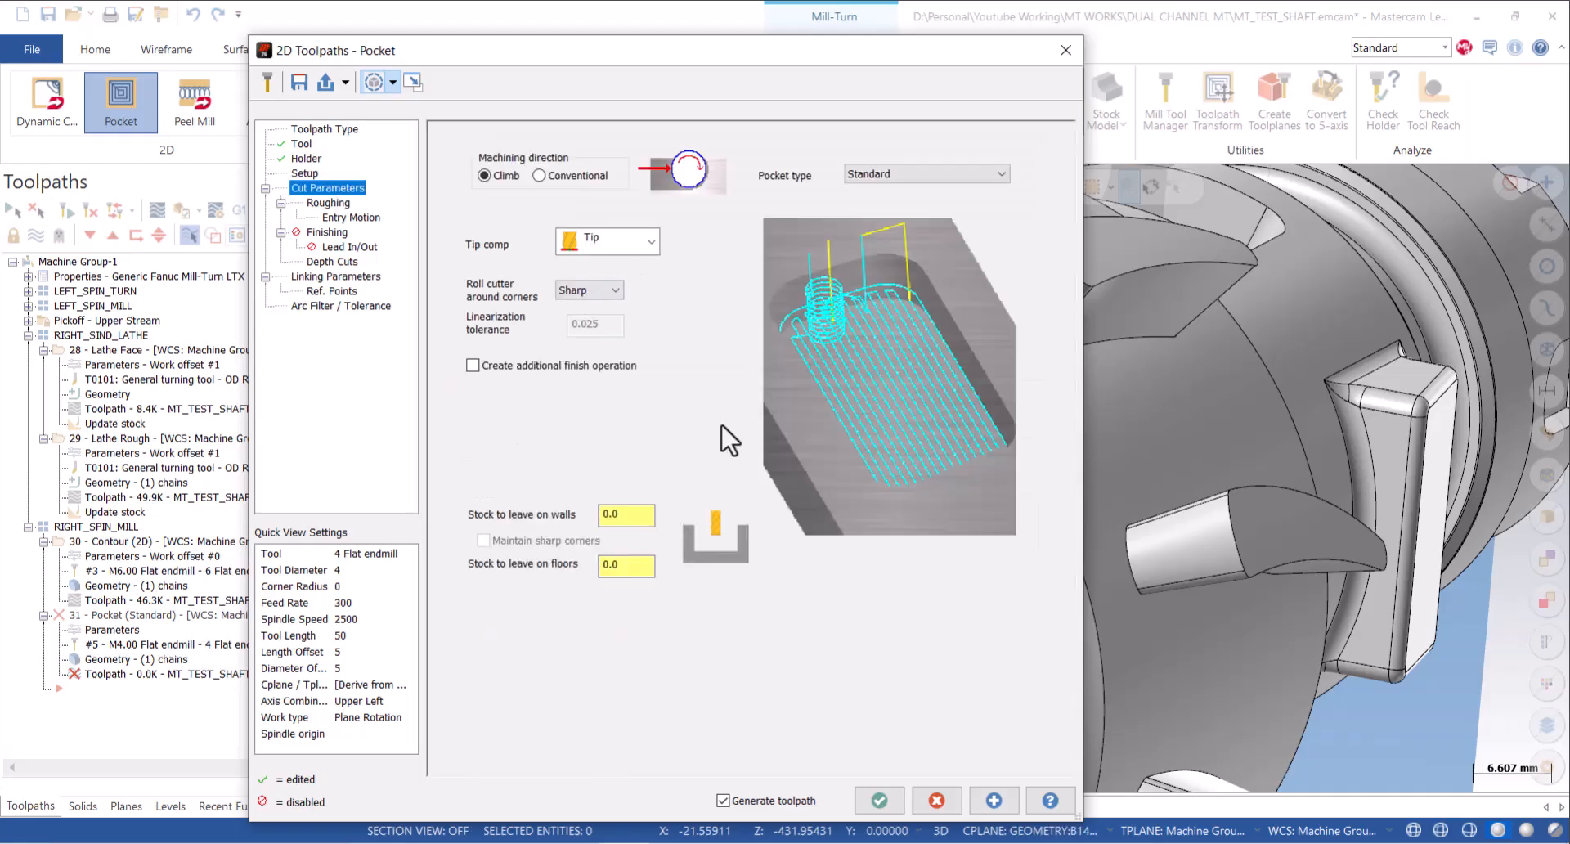
{"action": "left_click", "coordinate": [328, 205]}
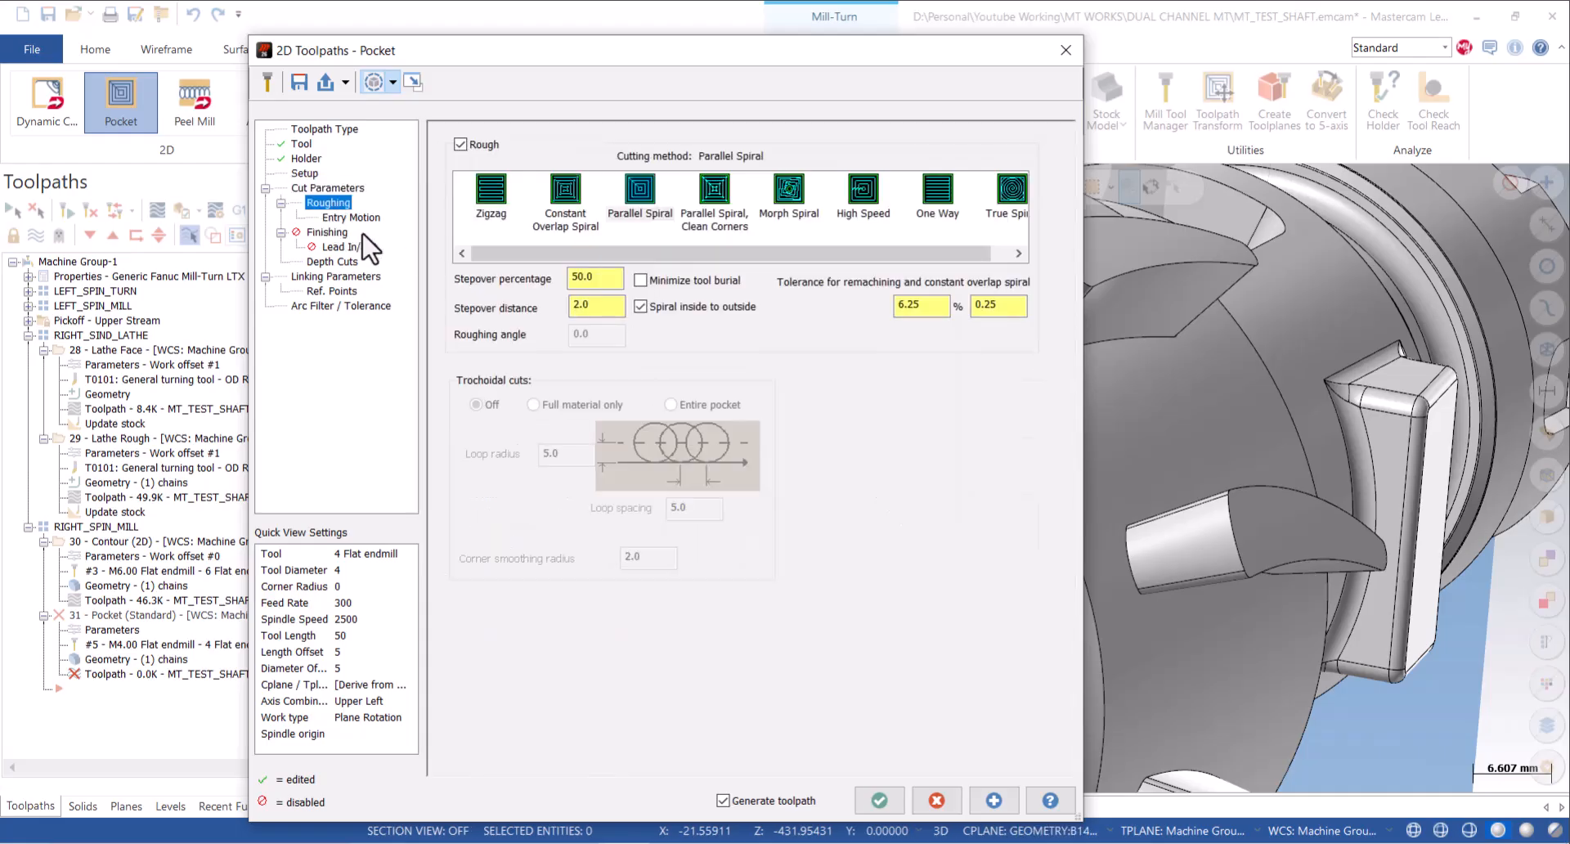
{"action": "left_click", "coordinate": [360, 217]}
{"action": "left_click", "coordinate": [331, 232]}
{"action": "left_click", "coordinate": [348, 247]}
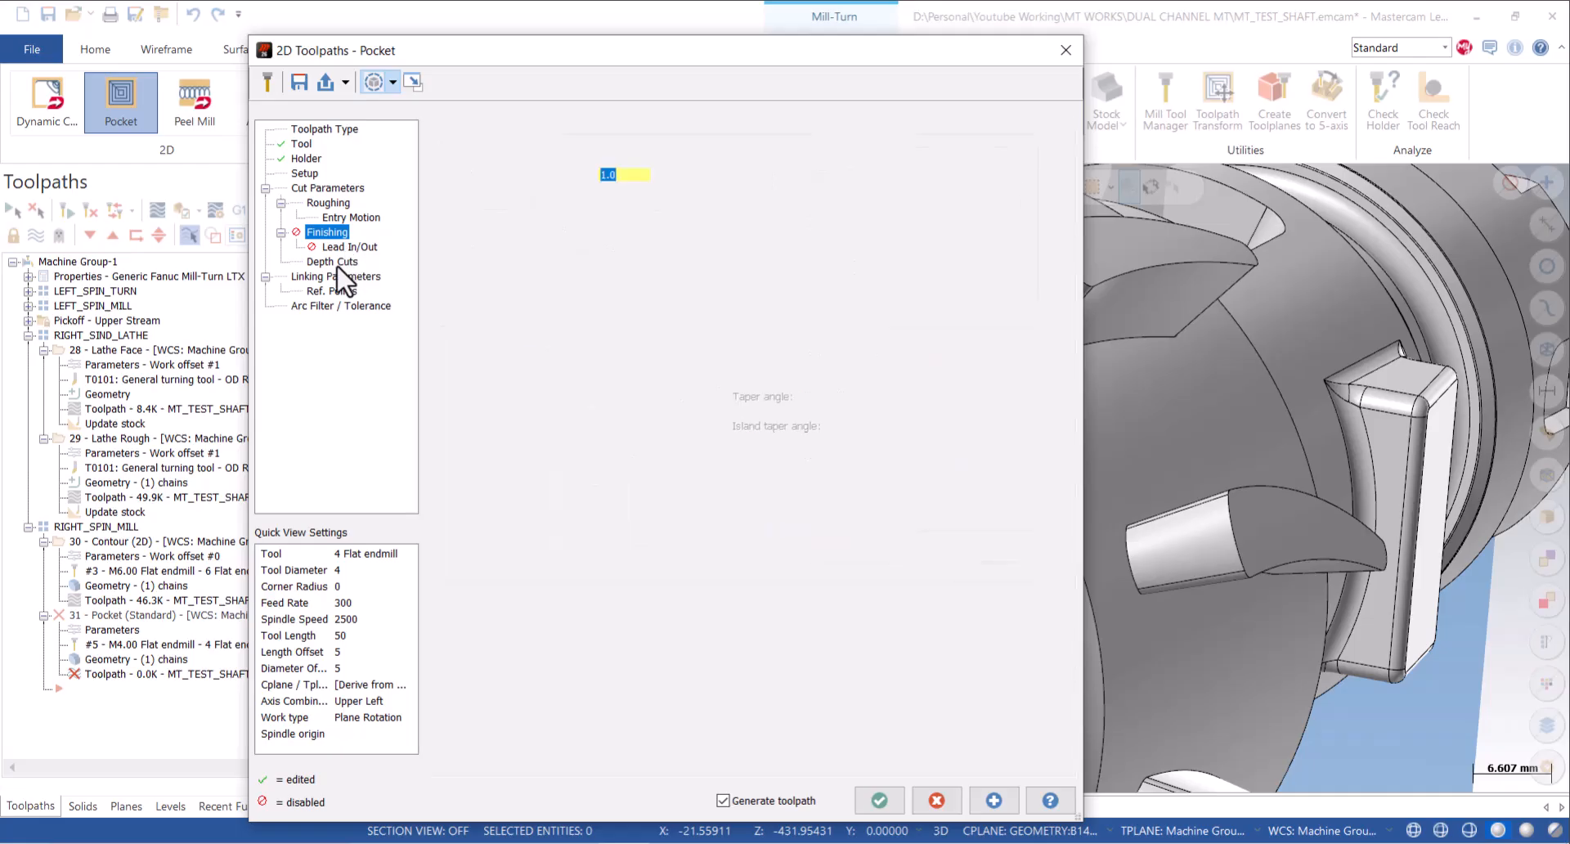
{"action": "left_click", "coordinate": [332, 262]}
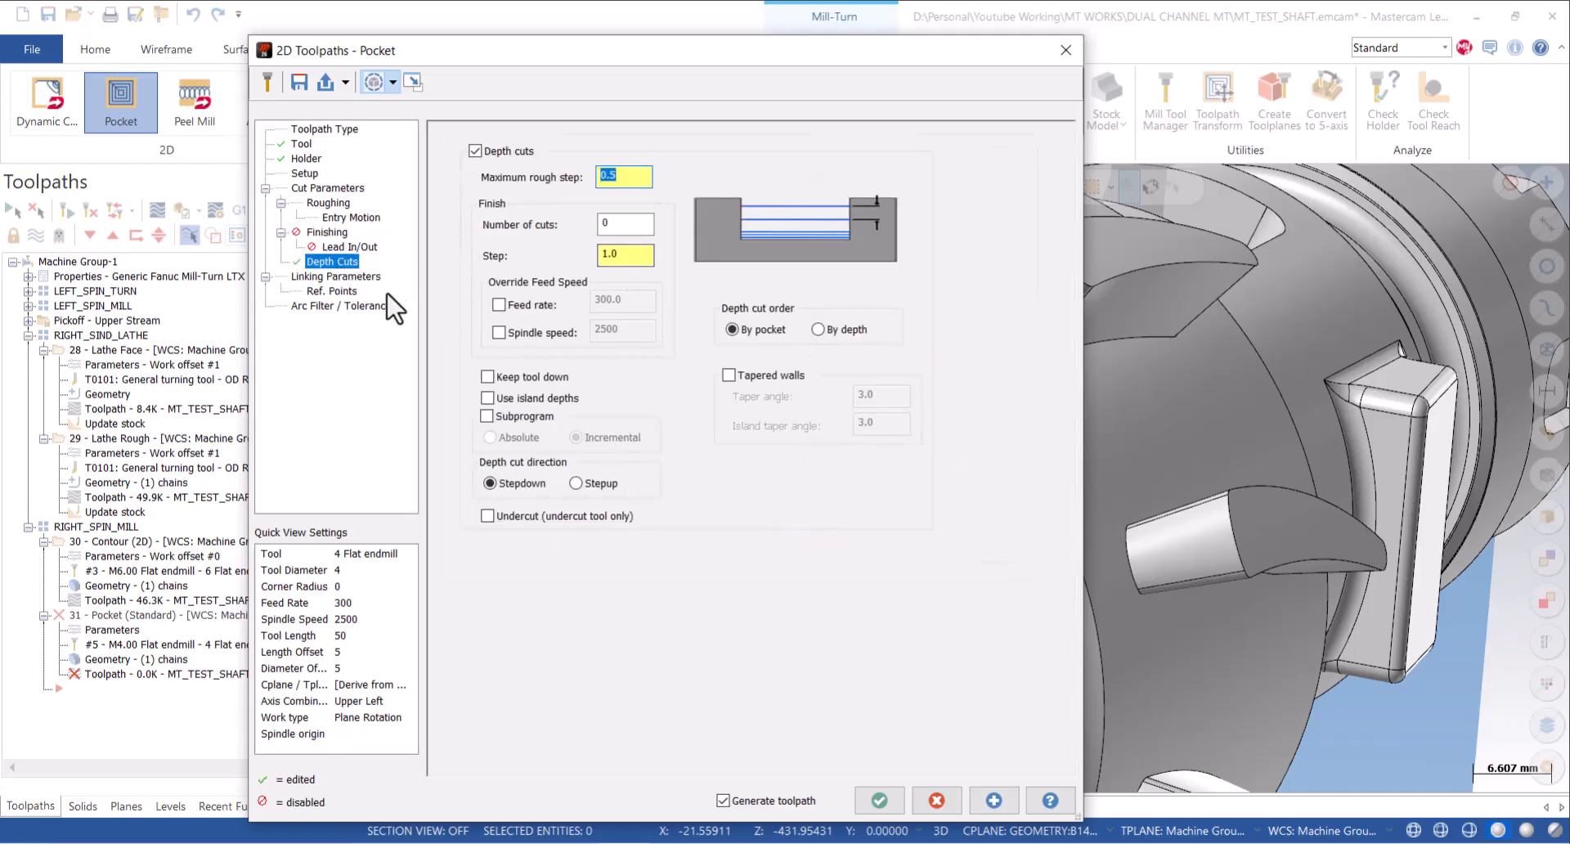
Pick a point on the pocket's upper rim as the top of stock and generate the pocket toolpath.
{"action": "left_click", "coordinate": [344, 277]}
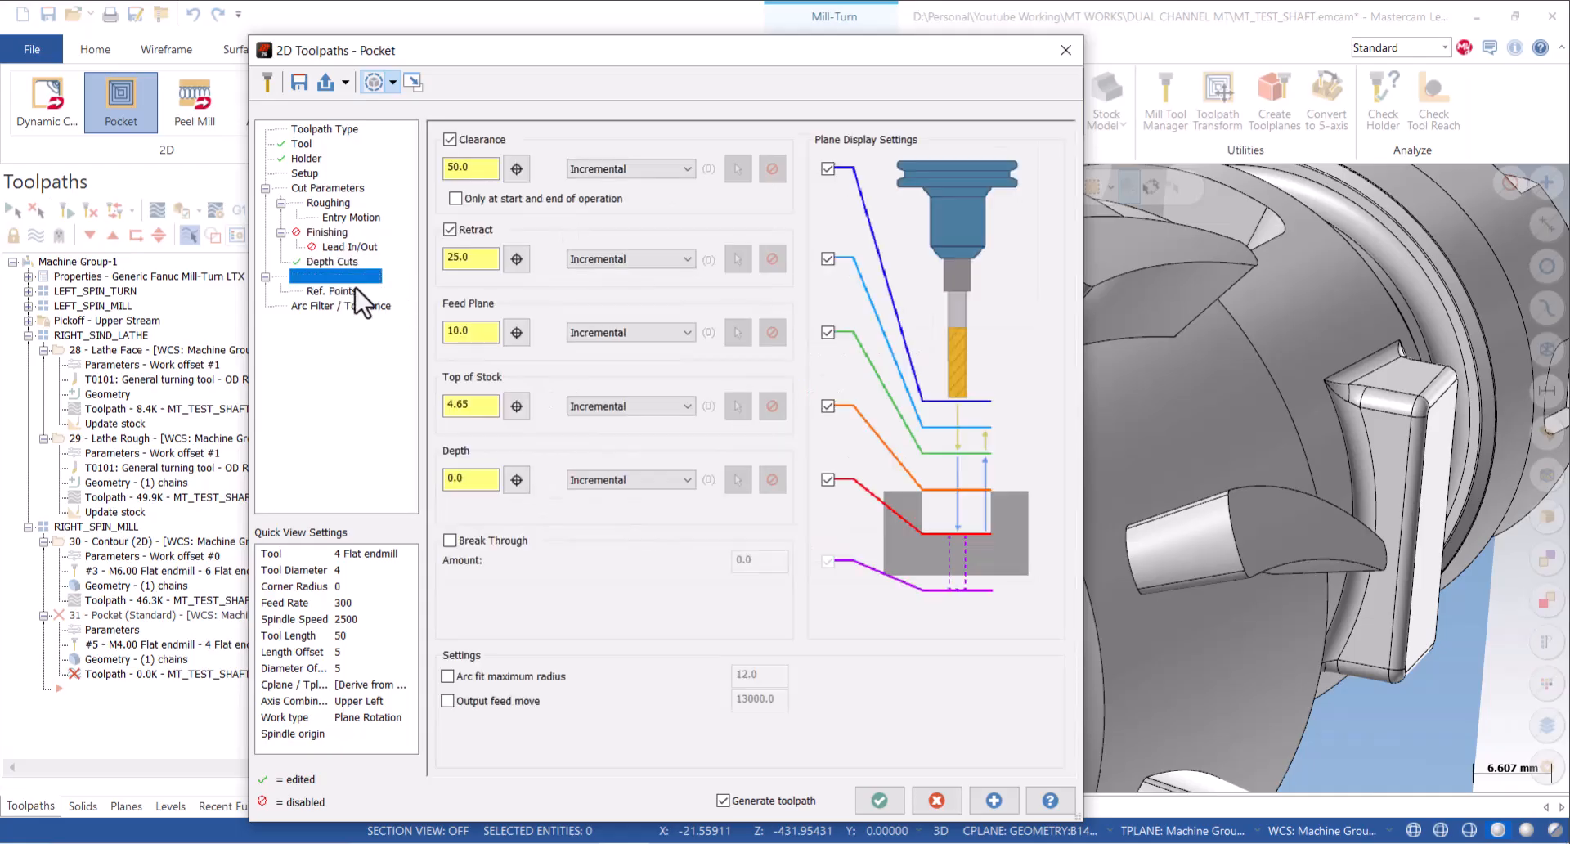
{"action": "left_click", "coordinate": [516, 405]}
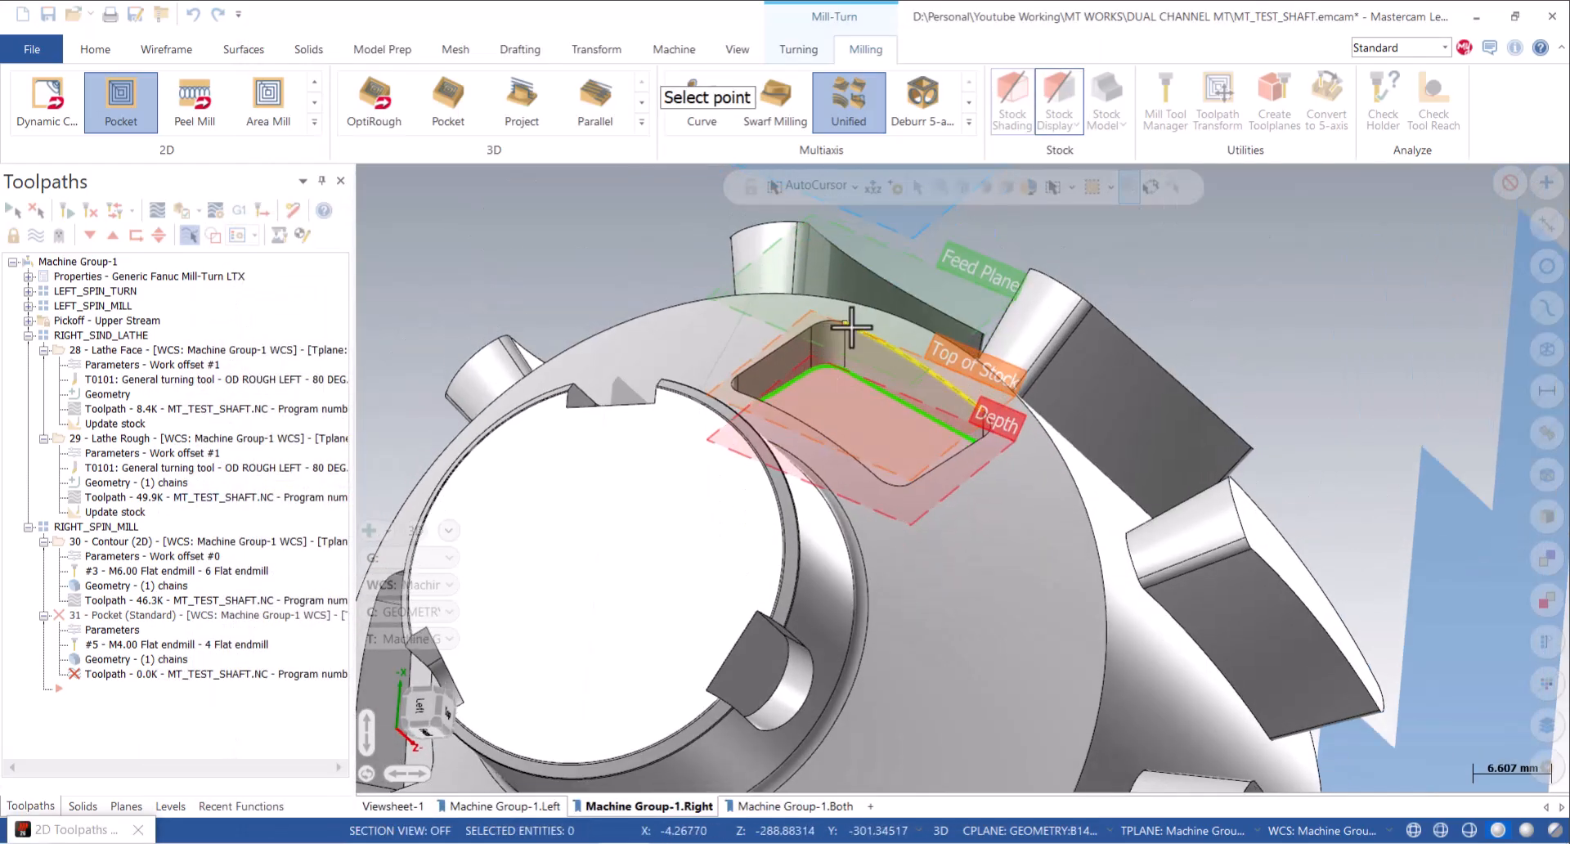
{"action": "left_click", "coordinate": [851, 328]}
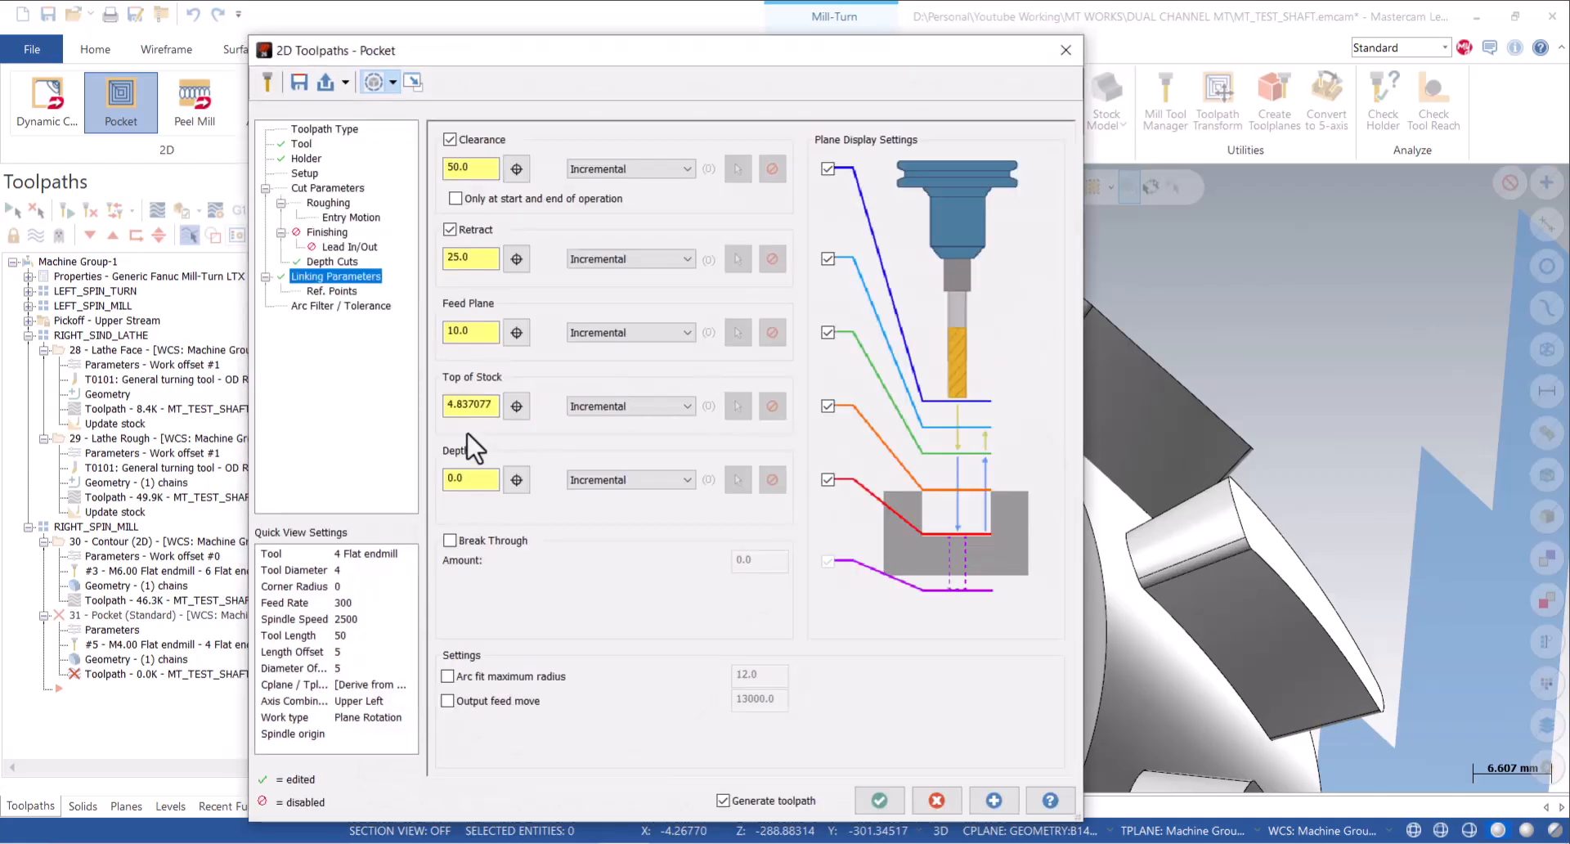
{"action": "left_click", "coordinate": [883, 805]}
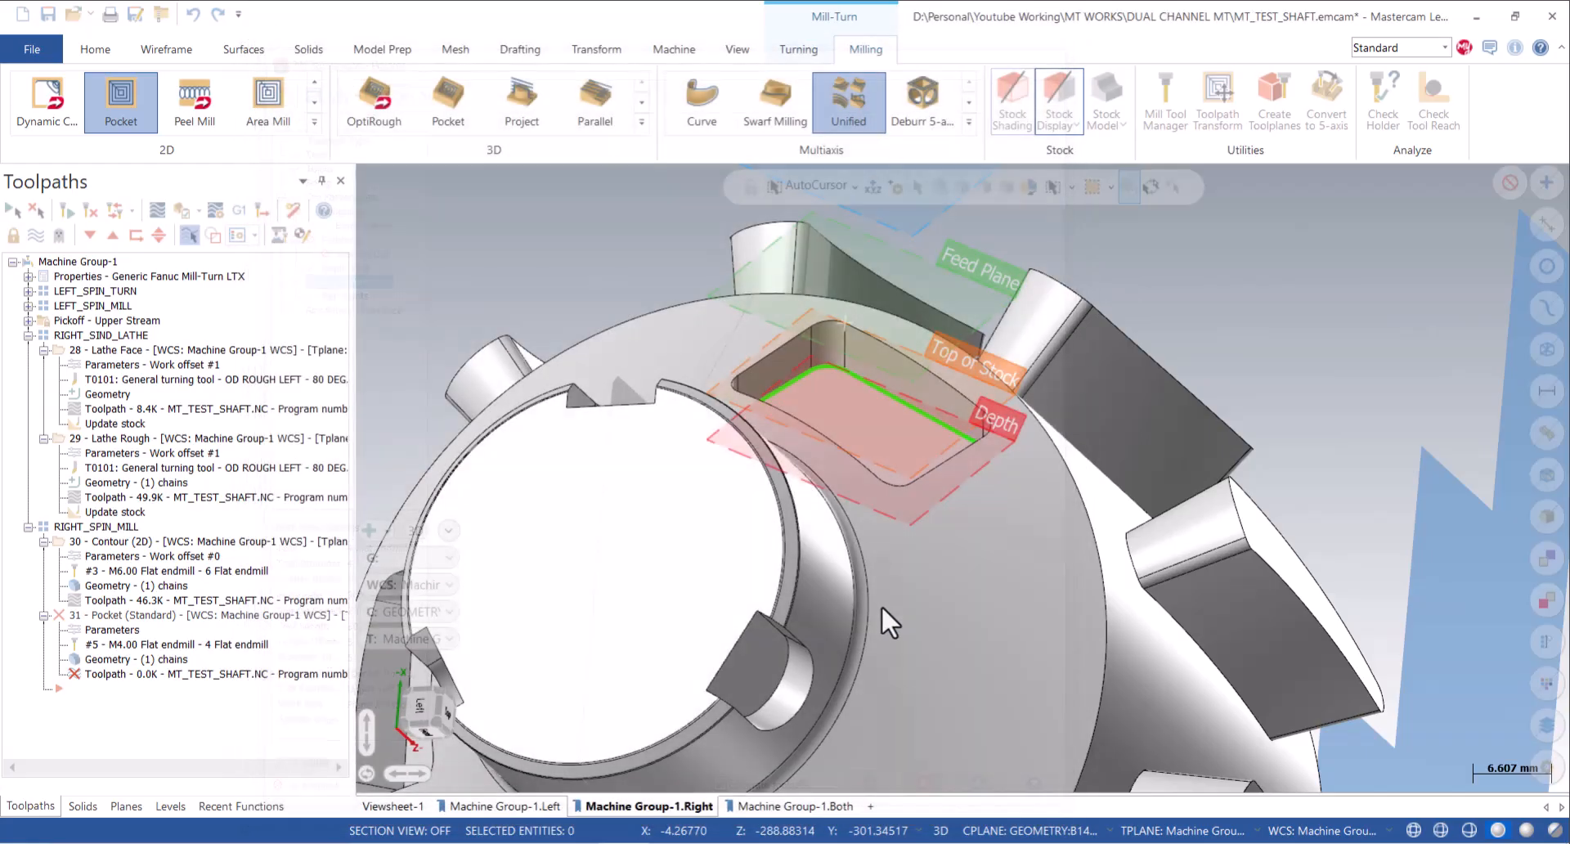
{"action": "middle_click_drag", "start_coordinate": [878, 559], "coordinate": [774, 518]}
{"action": "scroll", "coordinate": [848, 536], "scroll_direction": "down", "scroll_amount": 3}
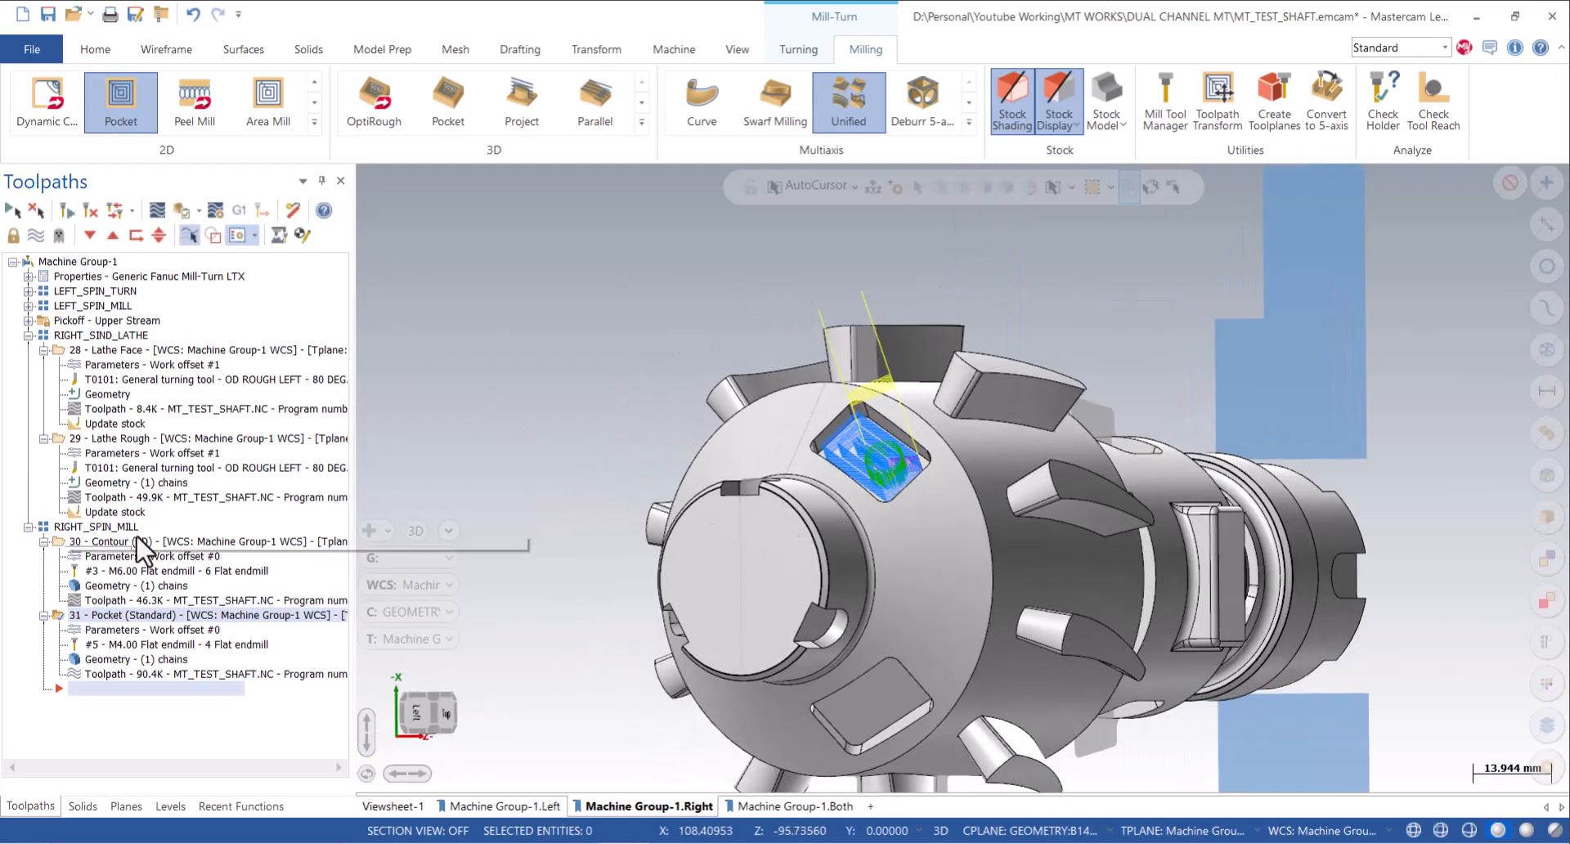
Transform the right-spindle 2D contour operation as a Y-Axis Cross Rotary Rotate with 2 instances and generate its toolpath.
{"action": "left_click", "coordinate": [1206, 130]}
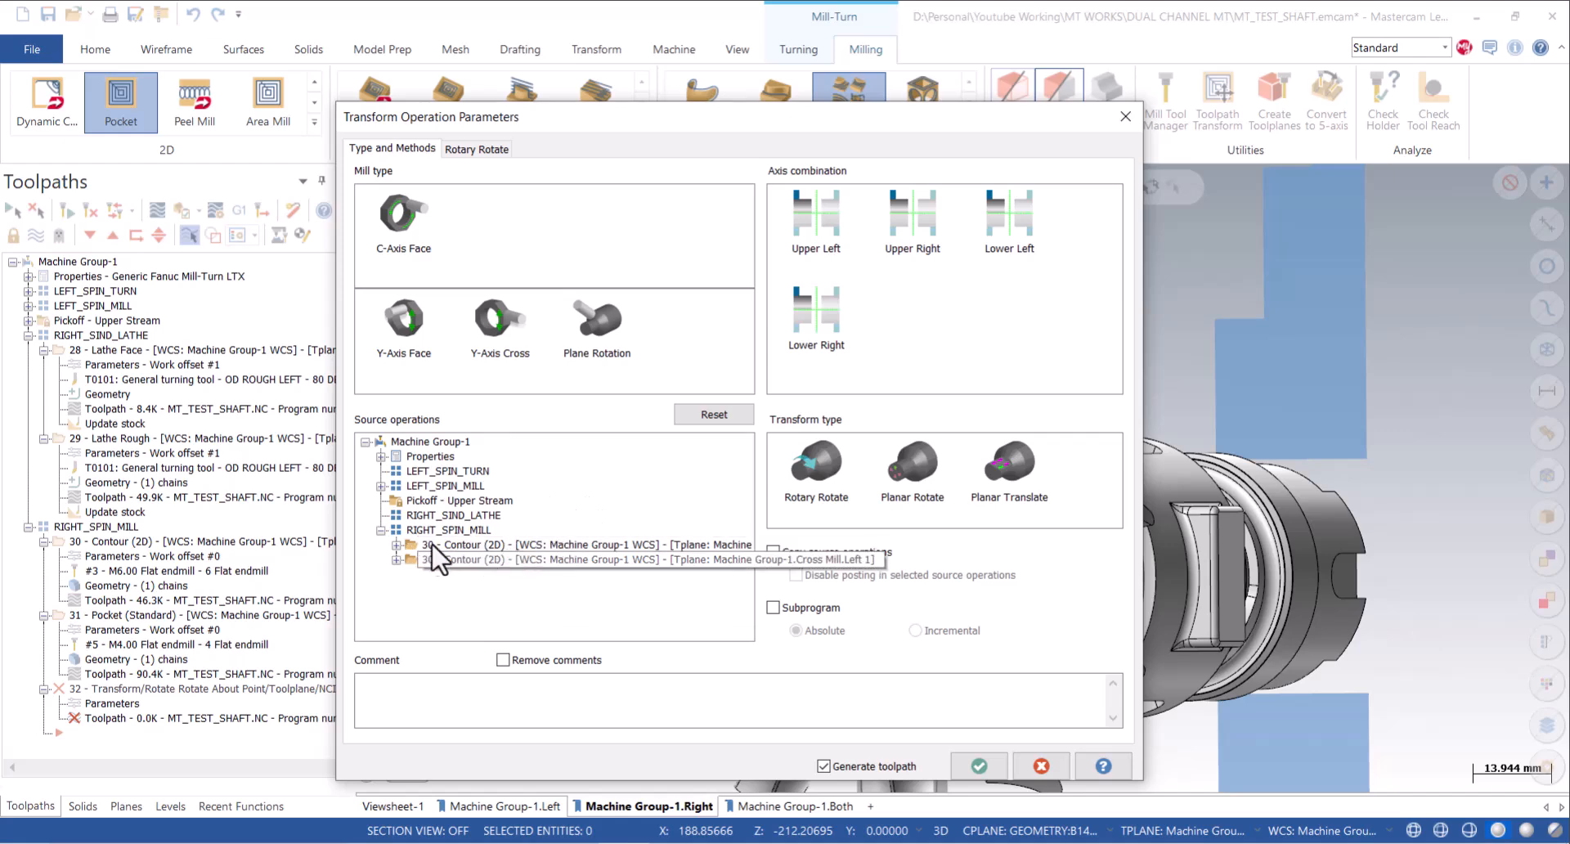
{"action": "left_click", "coordinate": [483, 545]}
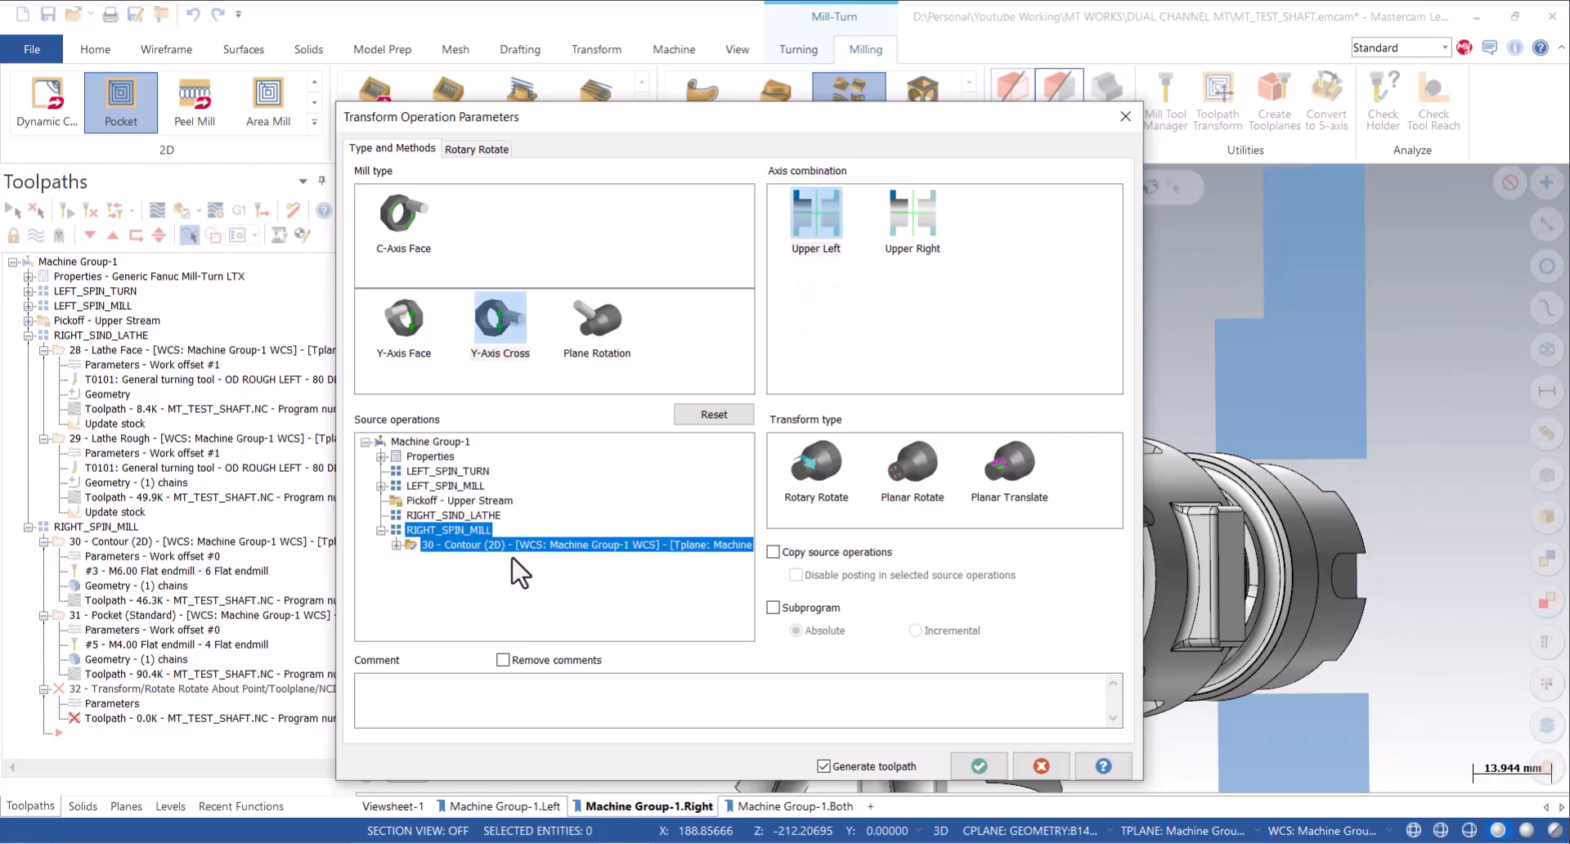
{"action": "left_click", "coordinate": [500, 361]}
{"action": "left_click", "coordinate": [818, 483]}
{"action": "left_click", "coordinate": [477, 149]}
{"action": "double_click", "coordinate": [441, 220]}
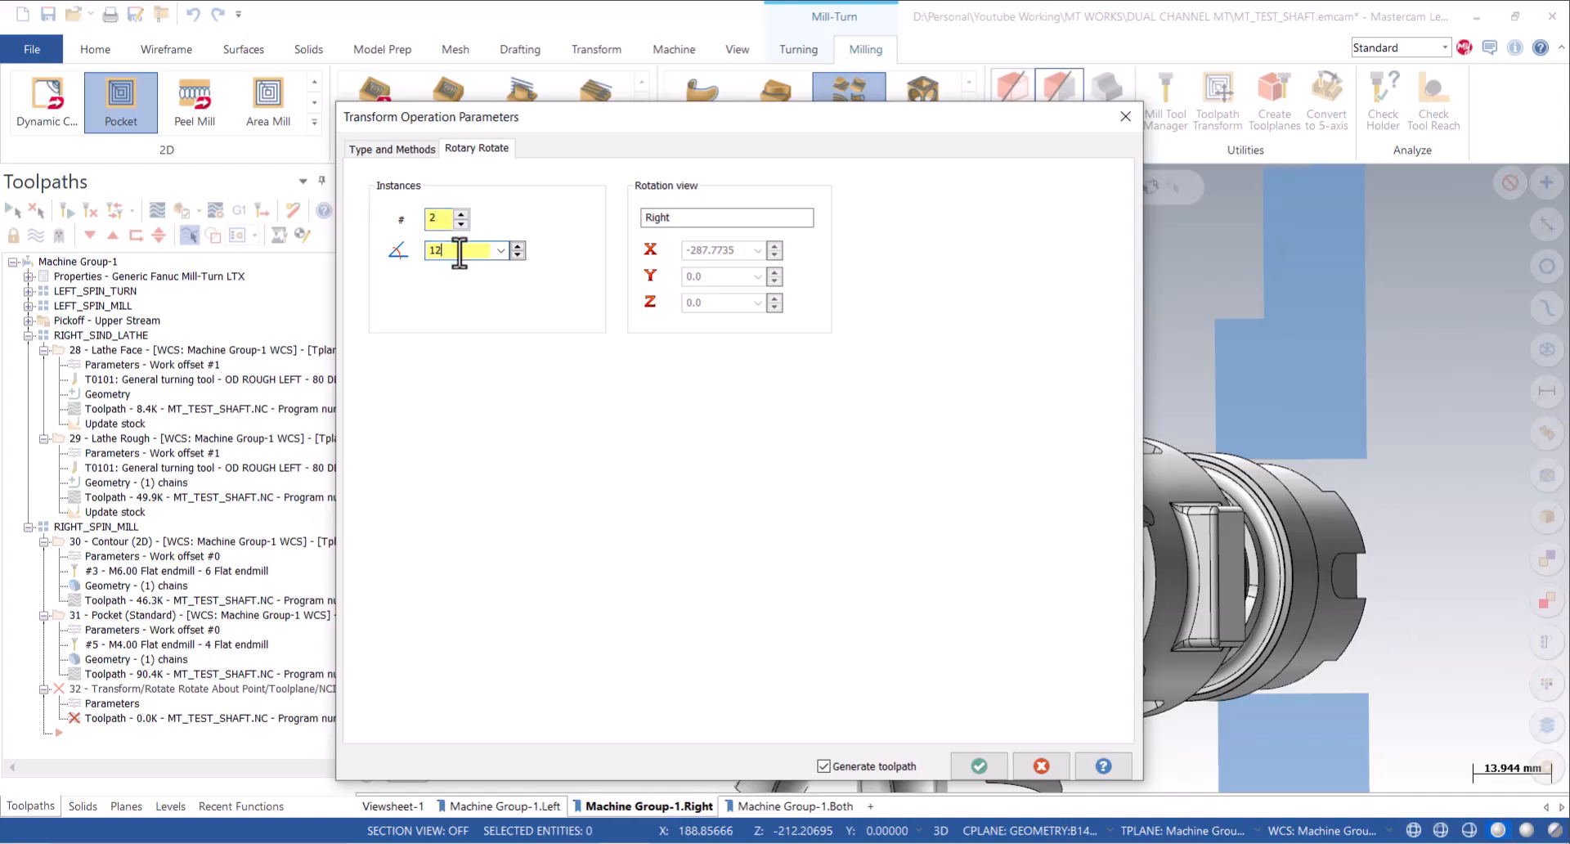
{"action": "left_click", "coordinate": [973, 773]}
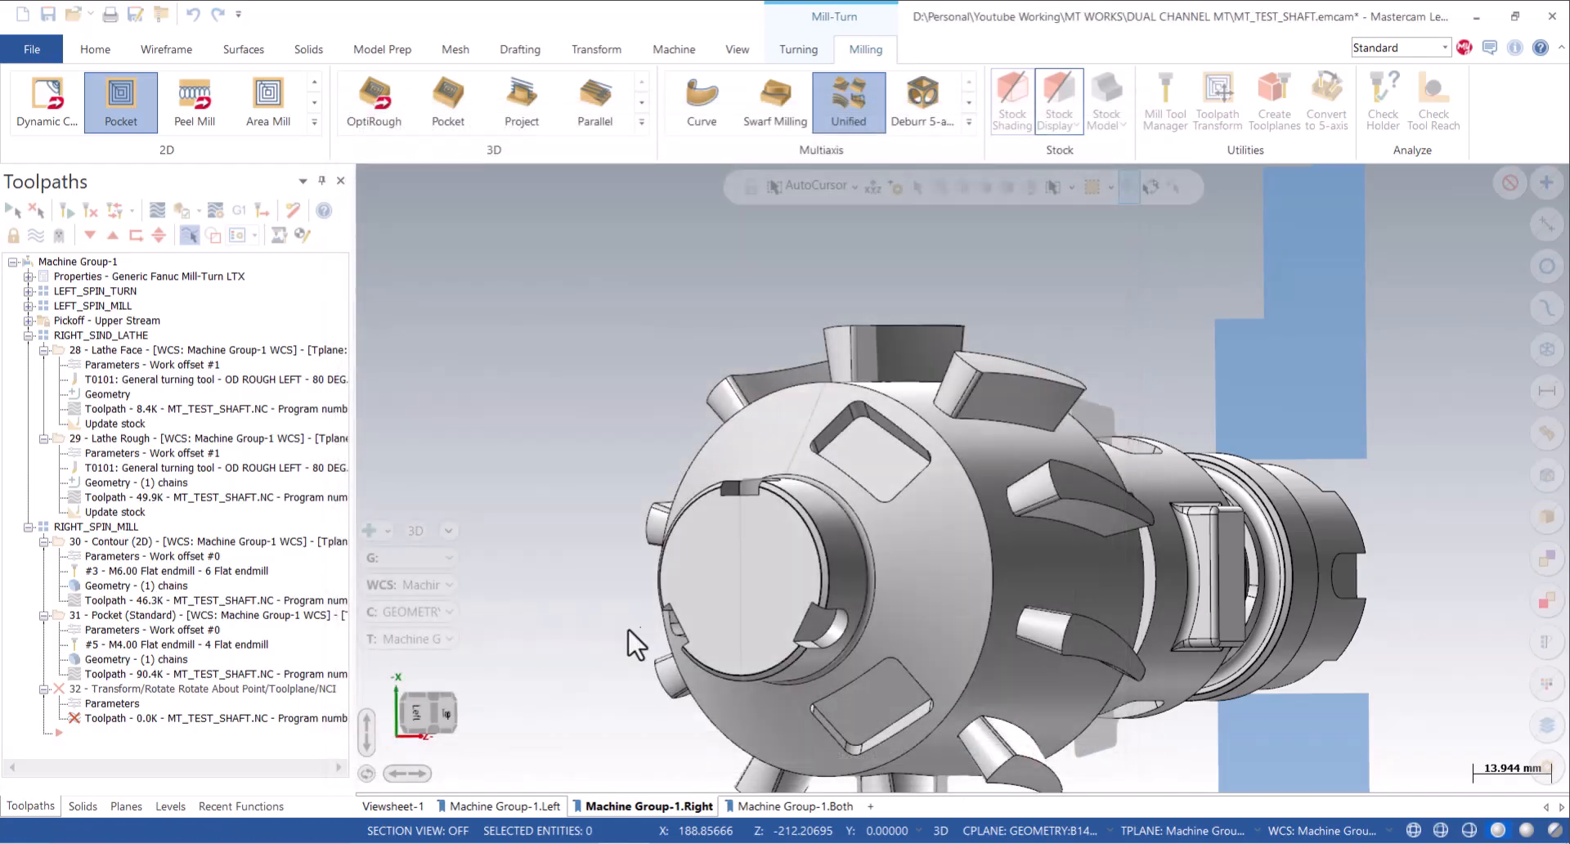
Transform the pocket operation as a Plane Rotation Rotary Rotate with 2 instances and generate its toolpath.
{"action": "left_click", "coordinate": [1218, 107]}
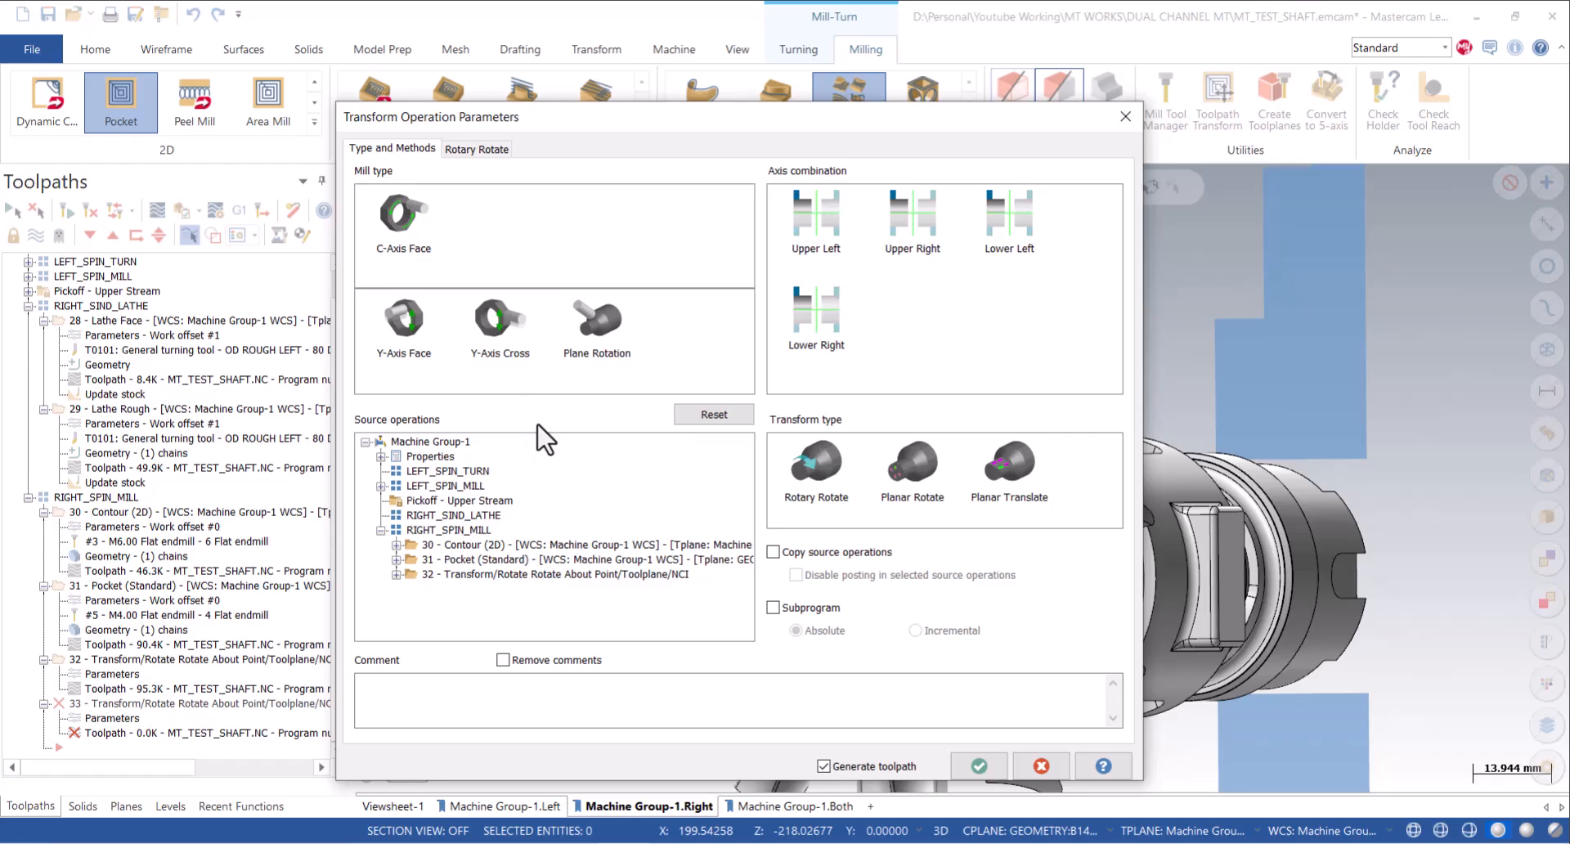
{"action": "left_click", "coordinate": [609, 344]}
{"action": "left_click", "coordinate": [491, 548]}
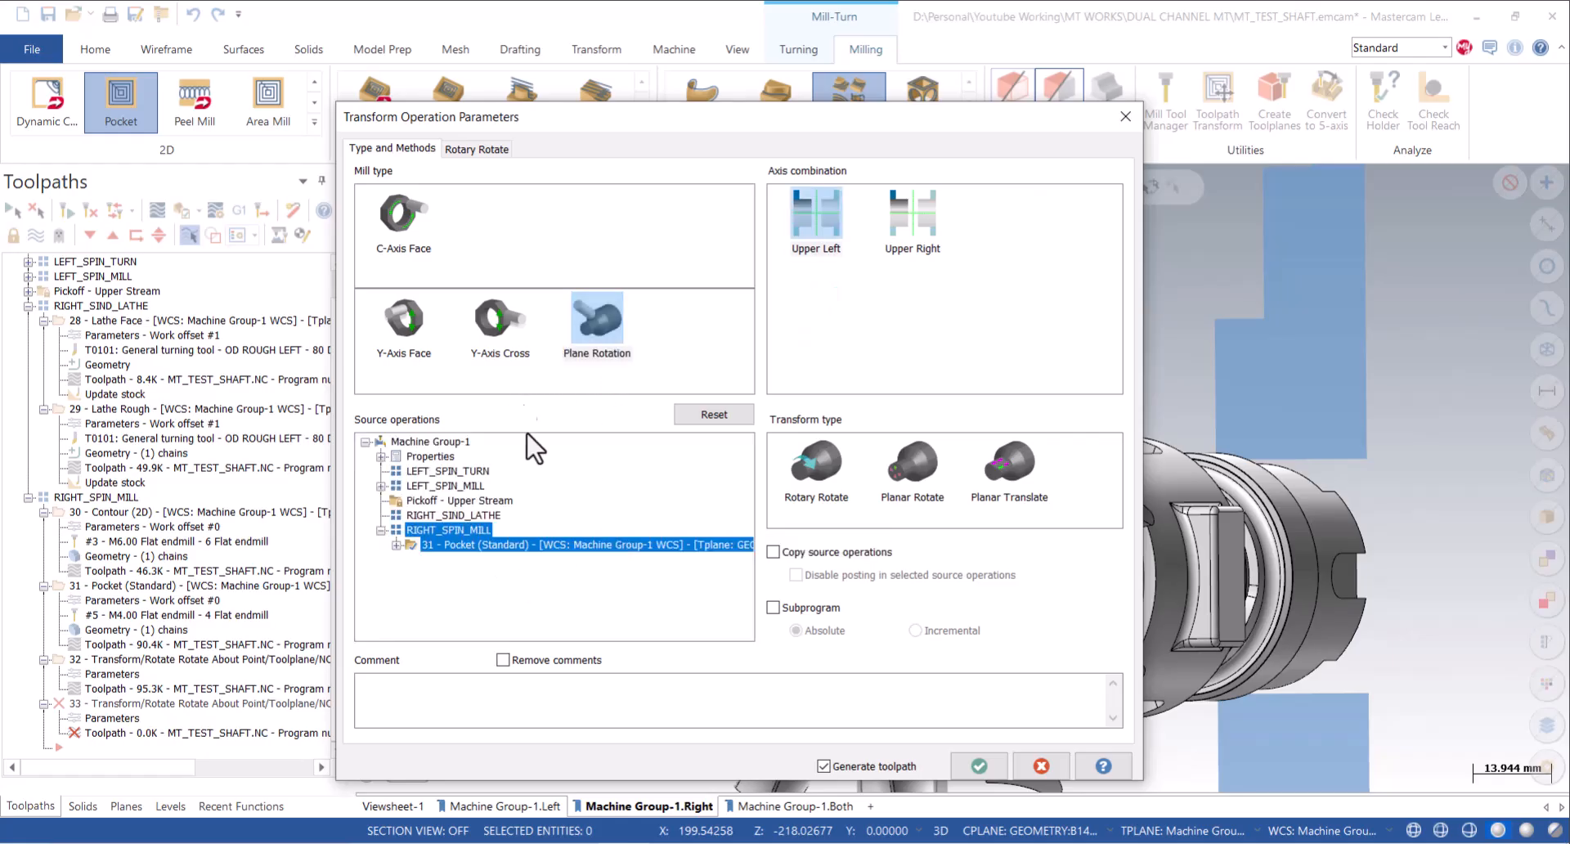
{"action": "left_click", "coordinate": [478, 149]}
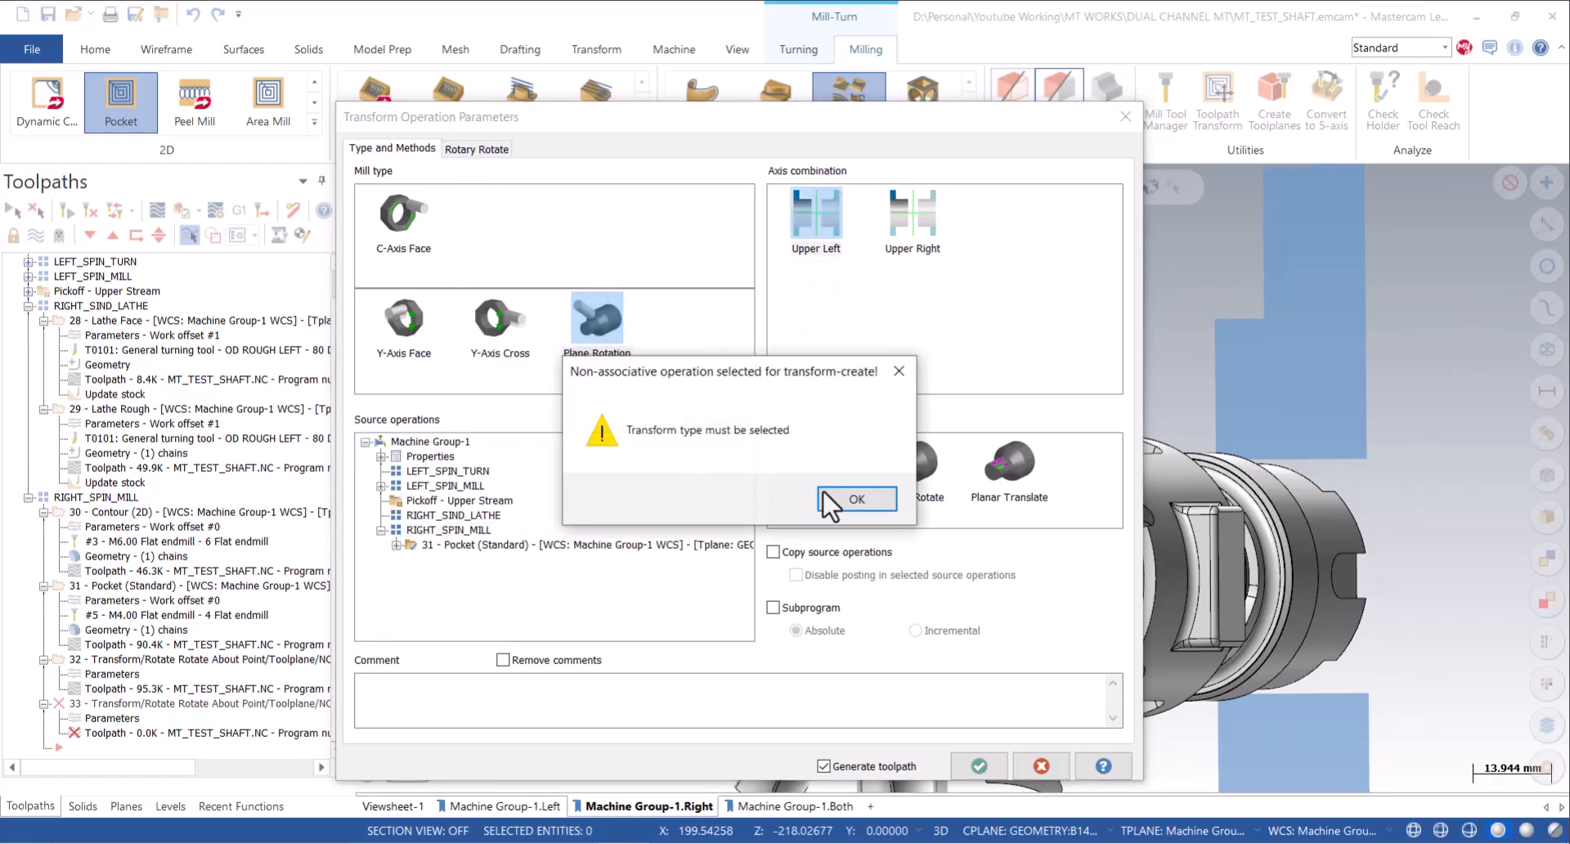
{"action": "left_click", "coordinate": [850, 499]}
{"action": "left_click", "coordinate": [812, 495]}
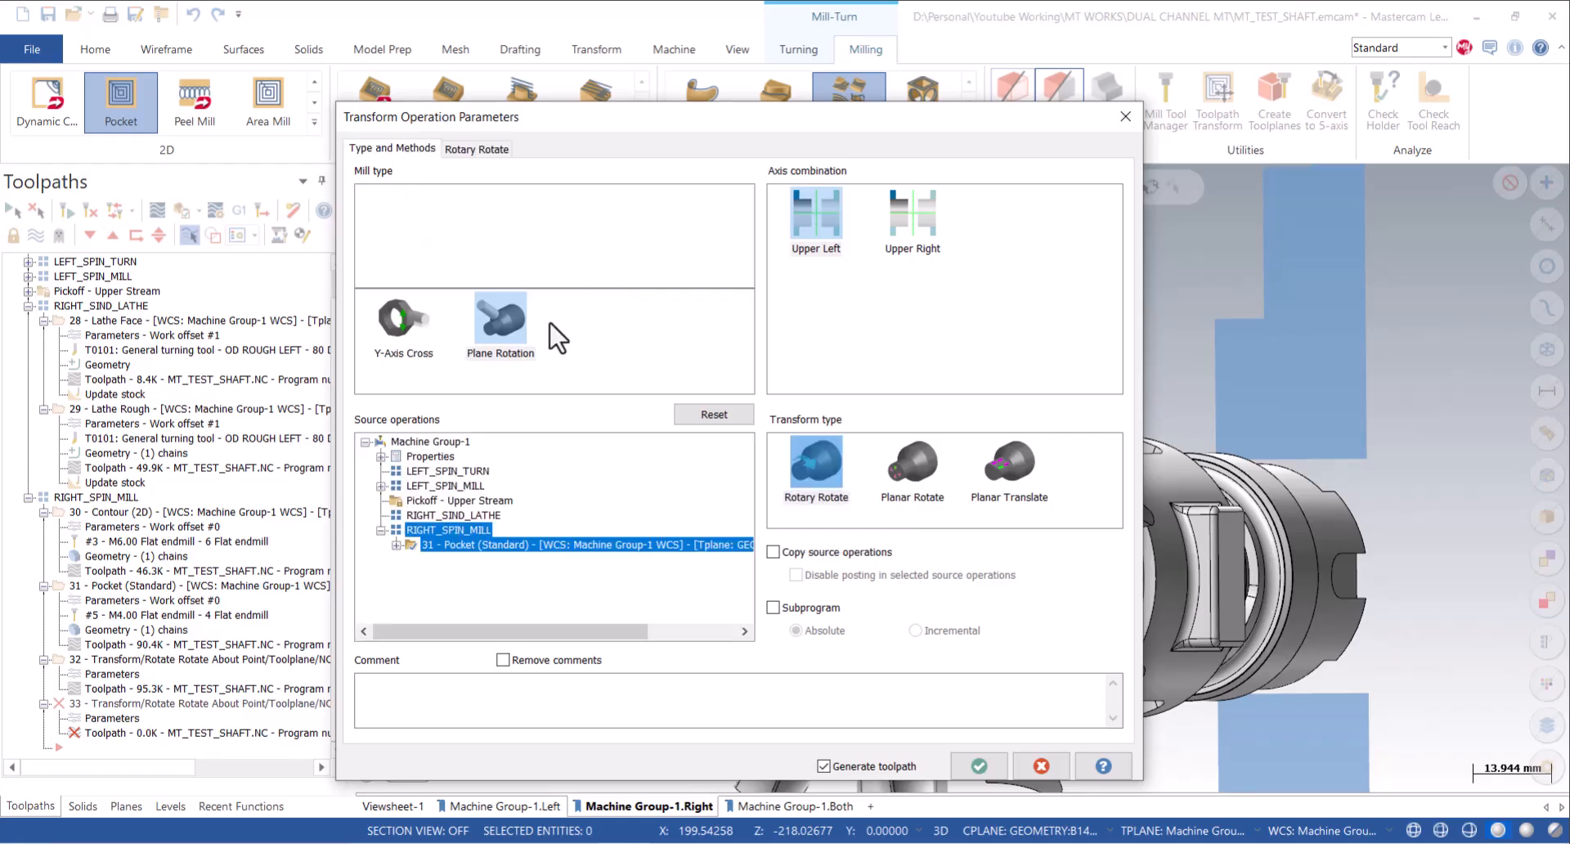
{"action": "left_click", "coordinate": [478, 149]}
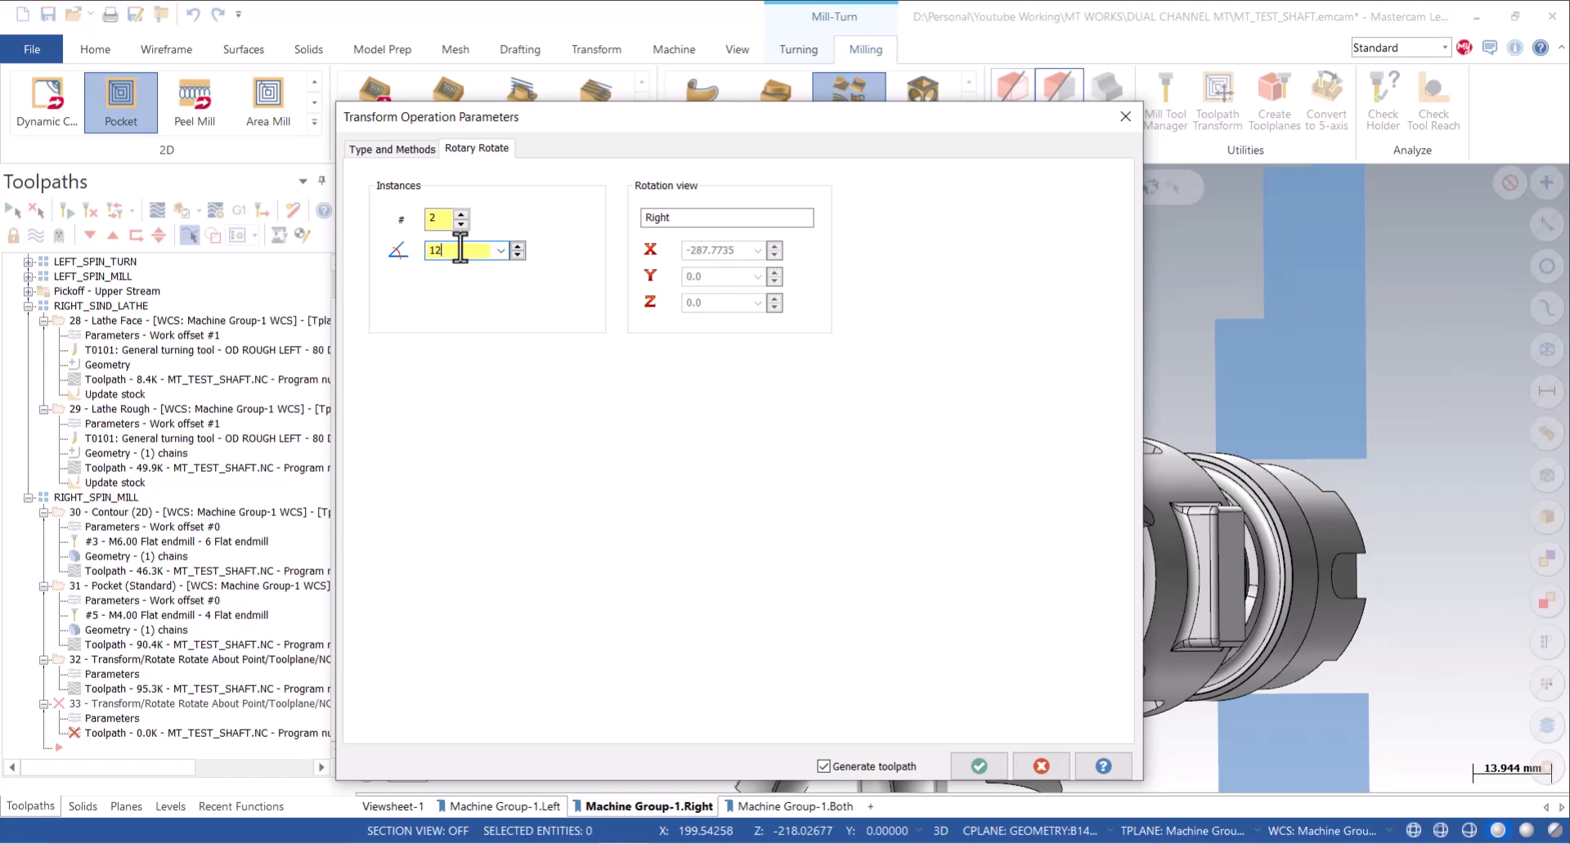
{"action": "left_click", "coordinate": [977, 765]}
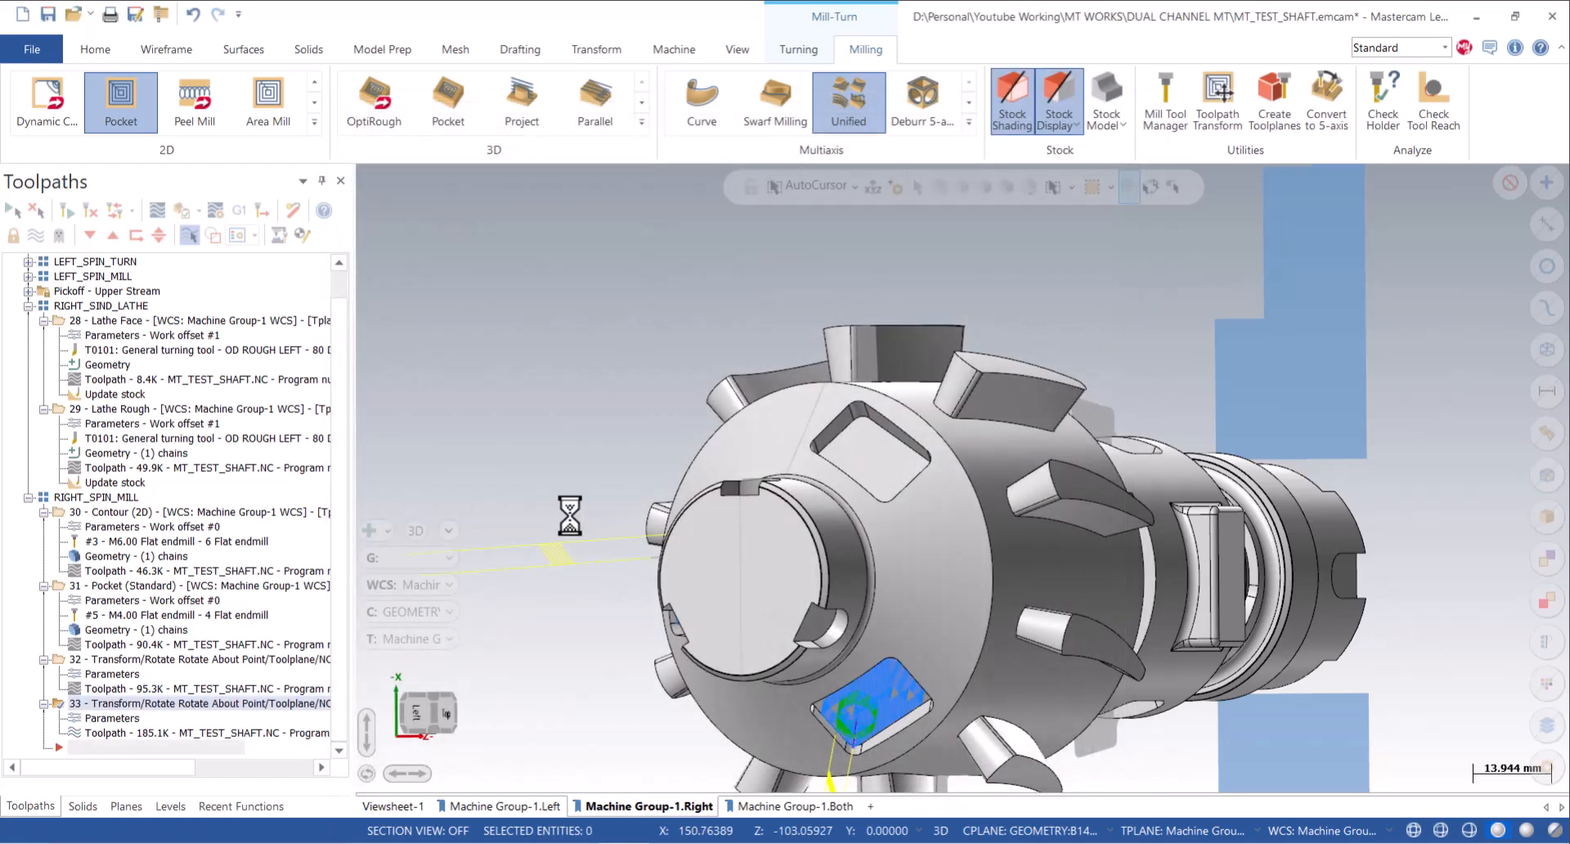
Display the contour, pocket and both transformed toolpaths together on the part and save the file.
{"action": "left_click", "coordinate": [122, 661], "text": "ctrl"}
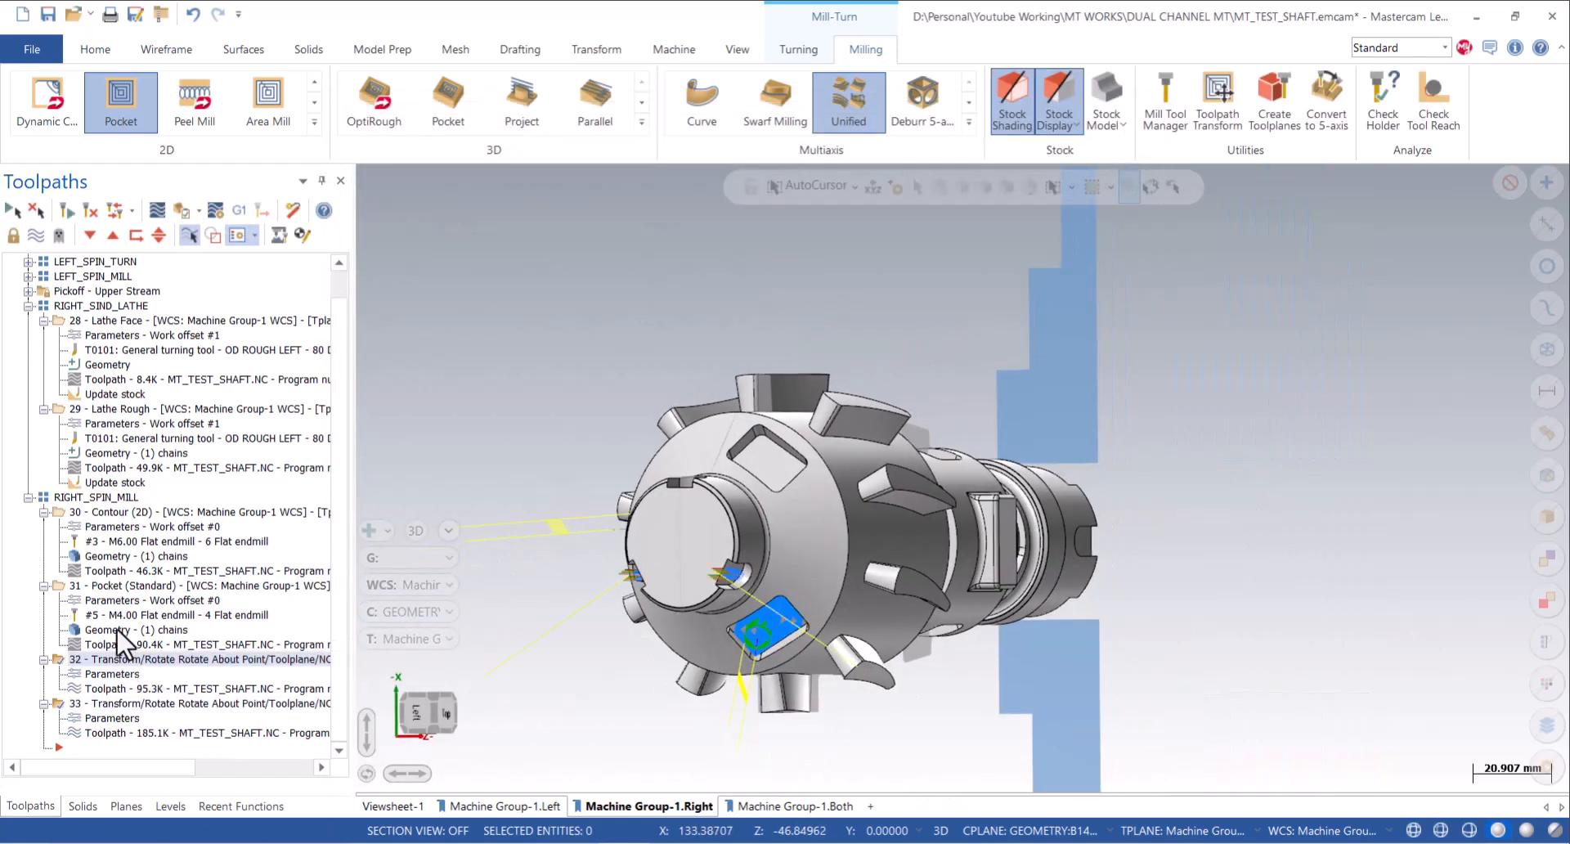
{"action": "left_click", "coordinate": [95, 587], "text": "ctrl"}
{"action": "left_click", "coordinate": [97, 513], "text": "ctrl"}
{"action": "middle_click_drag", "start_coordinate": [743, 568], "coordinate": [691, 565]}
{"action": "scroll", "coordinate": [691, 564], "scroll_direction": "down", "scroll_amount": 2}
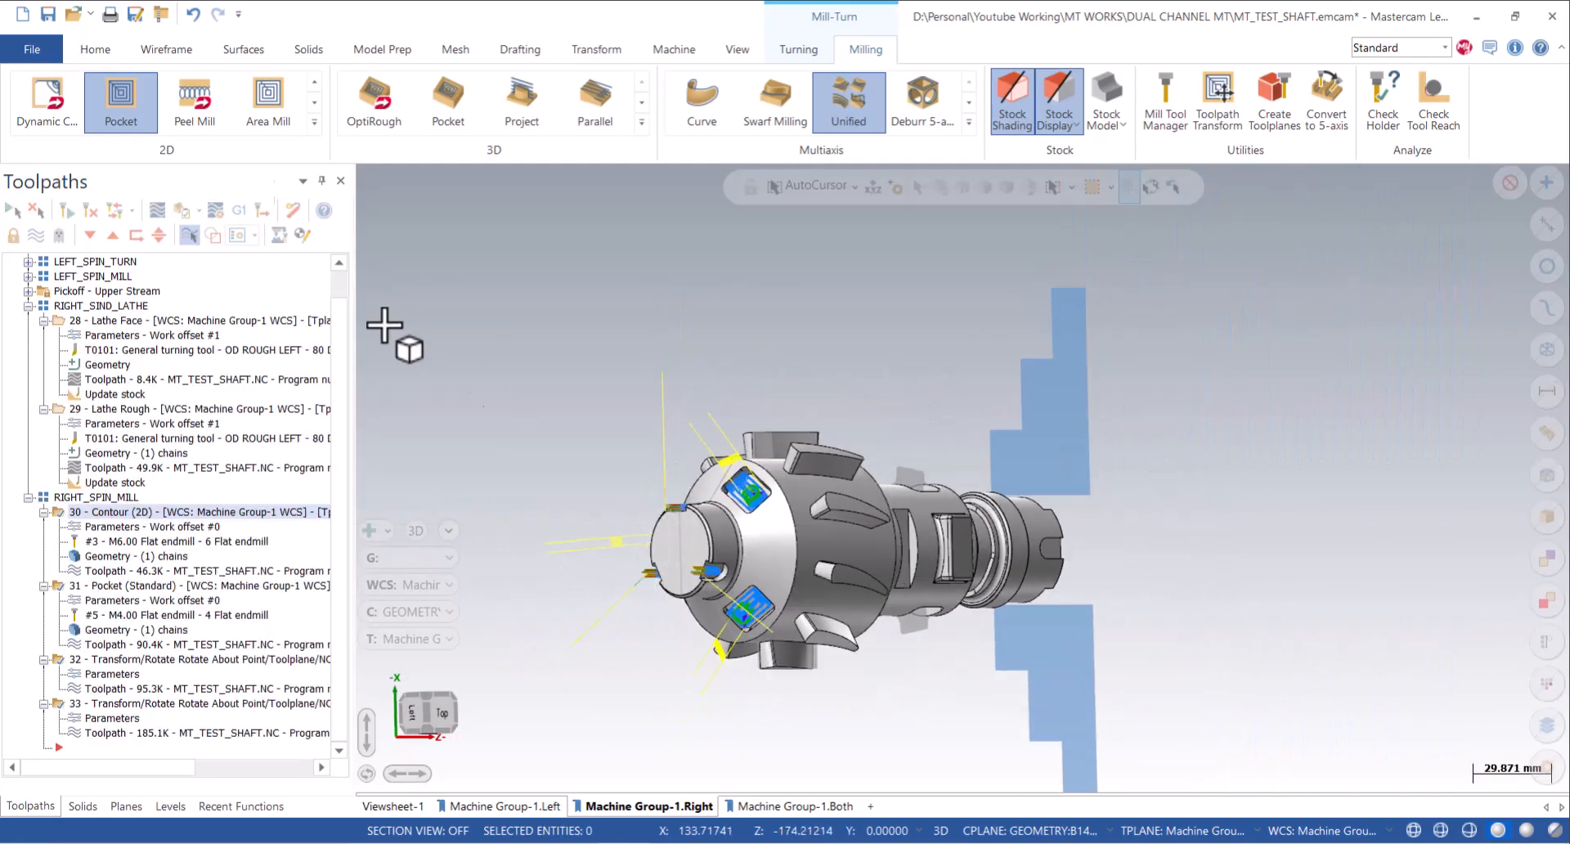
{"action": "left_click", "coordinate": [48, 14]}
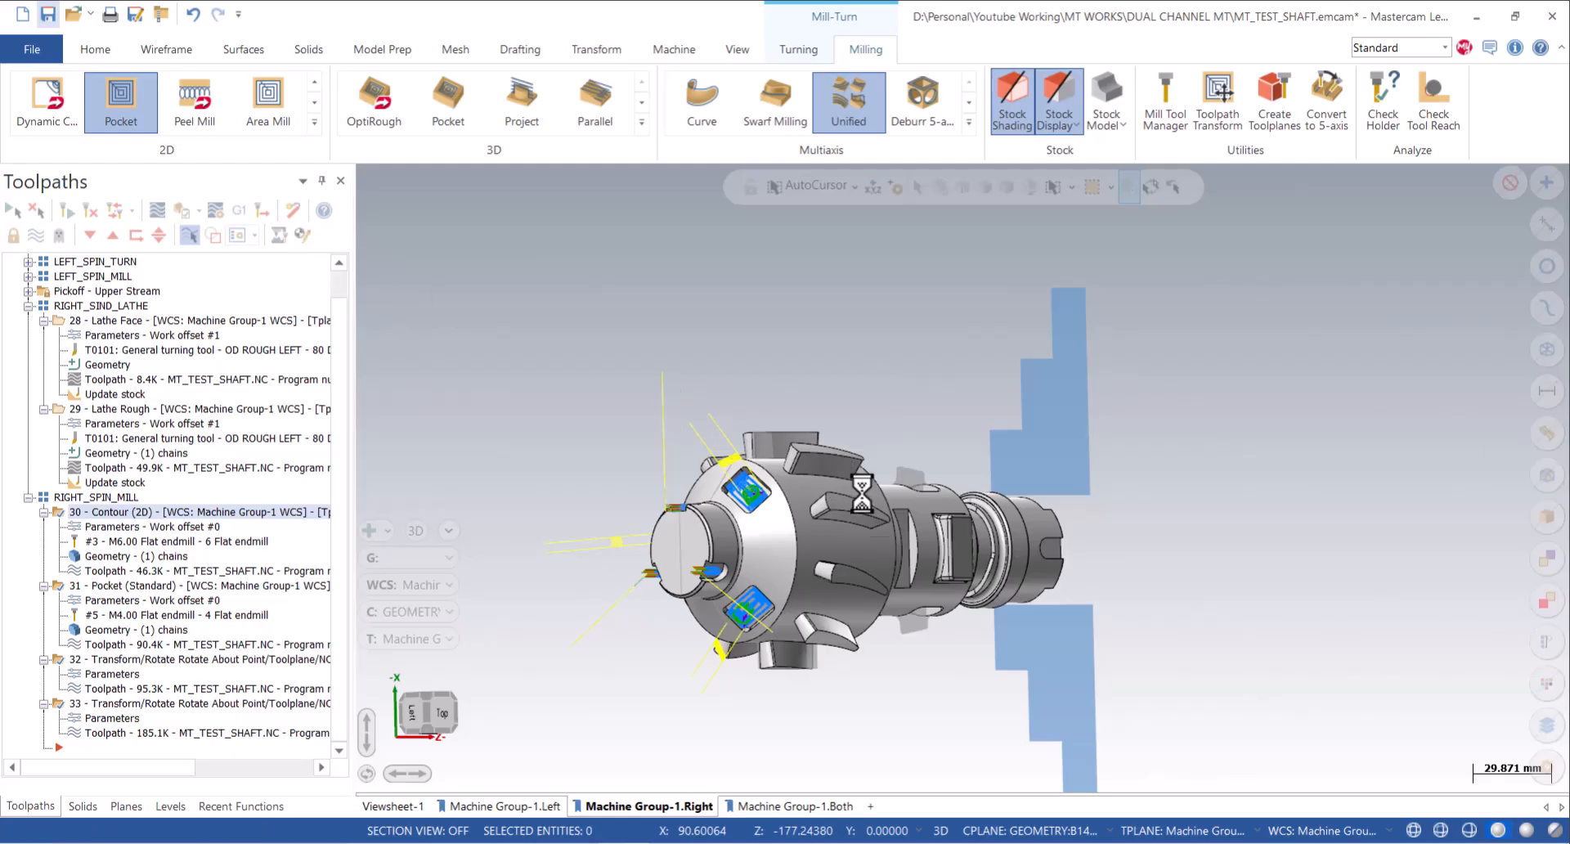
Examine the curved blades on the shaft's large cylindrical section, switching to the Top view.
{"action": "scroll", "coordinate": [848, 478], "scroll_direction": "up", "scroll_amount": 5}
{"action": "middle_click_drag", "start_coordinate": [851, 485], "coordinate": [785, 490]}
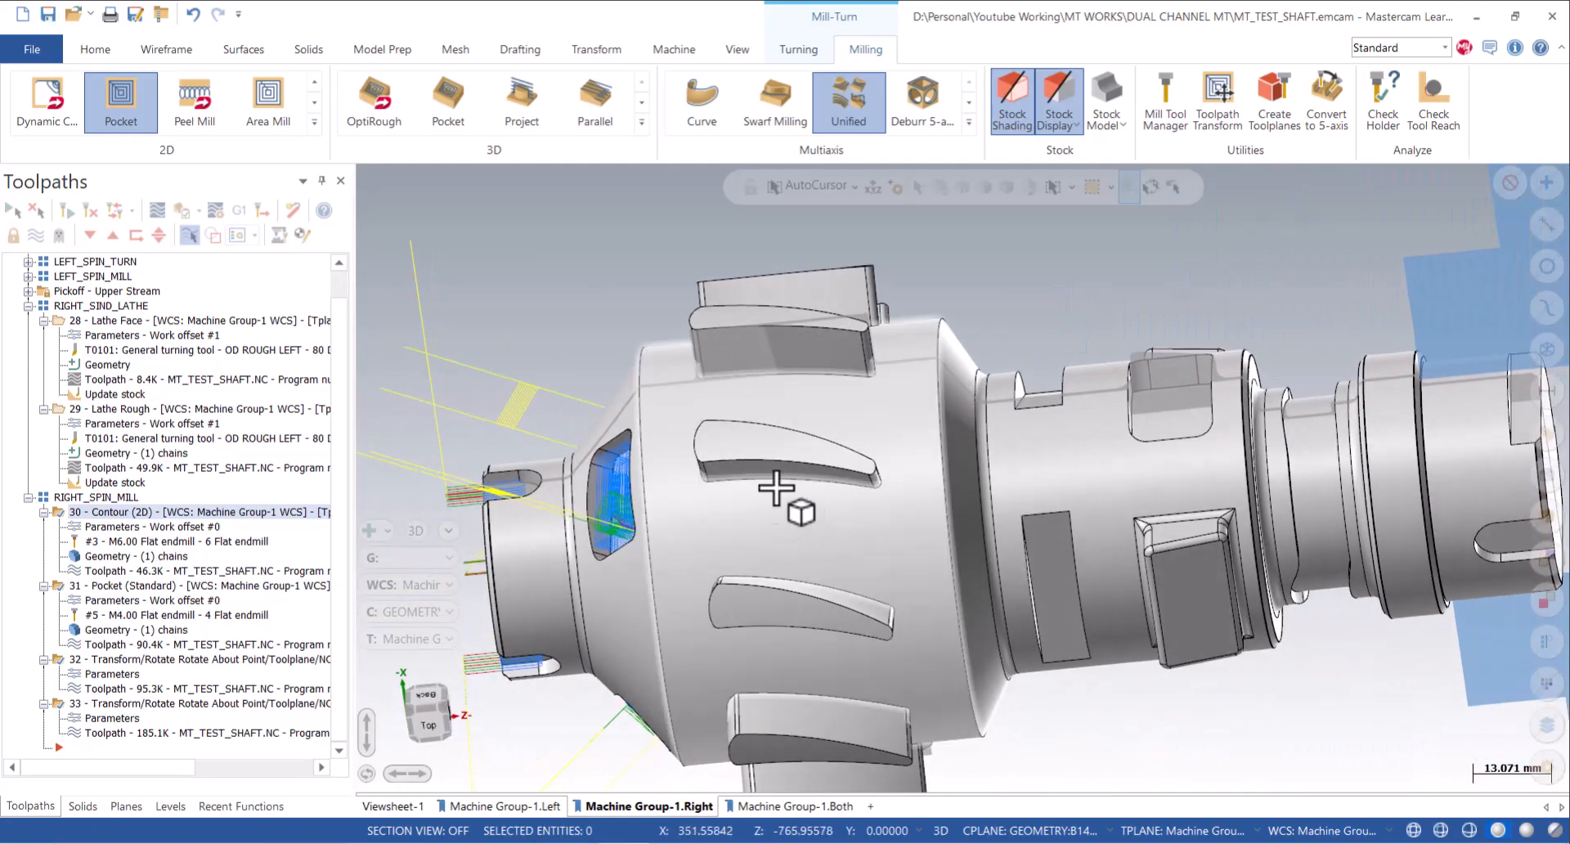
{"action": "middle_click_drag", "start_coordinate": [753, 410], "coordinate": [808, 369]}
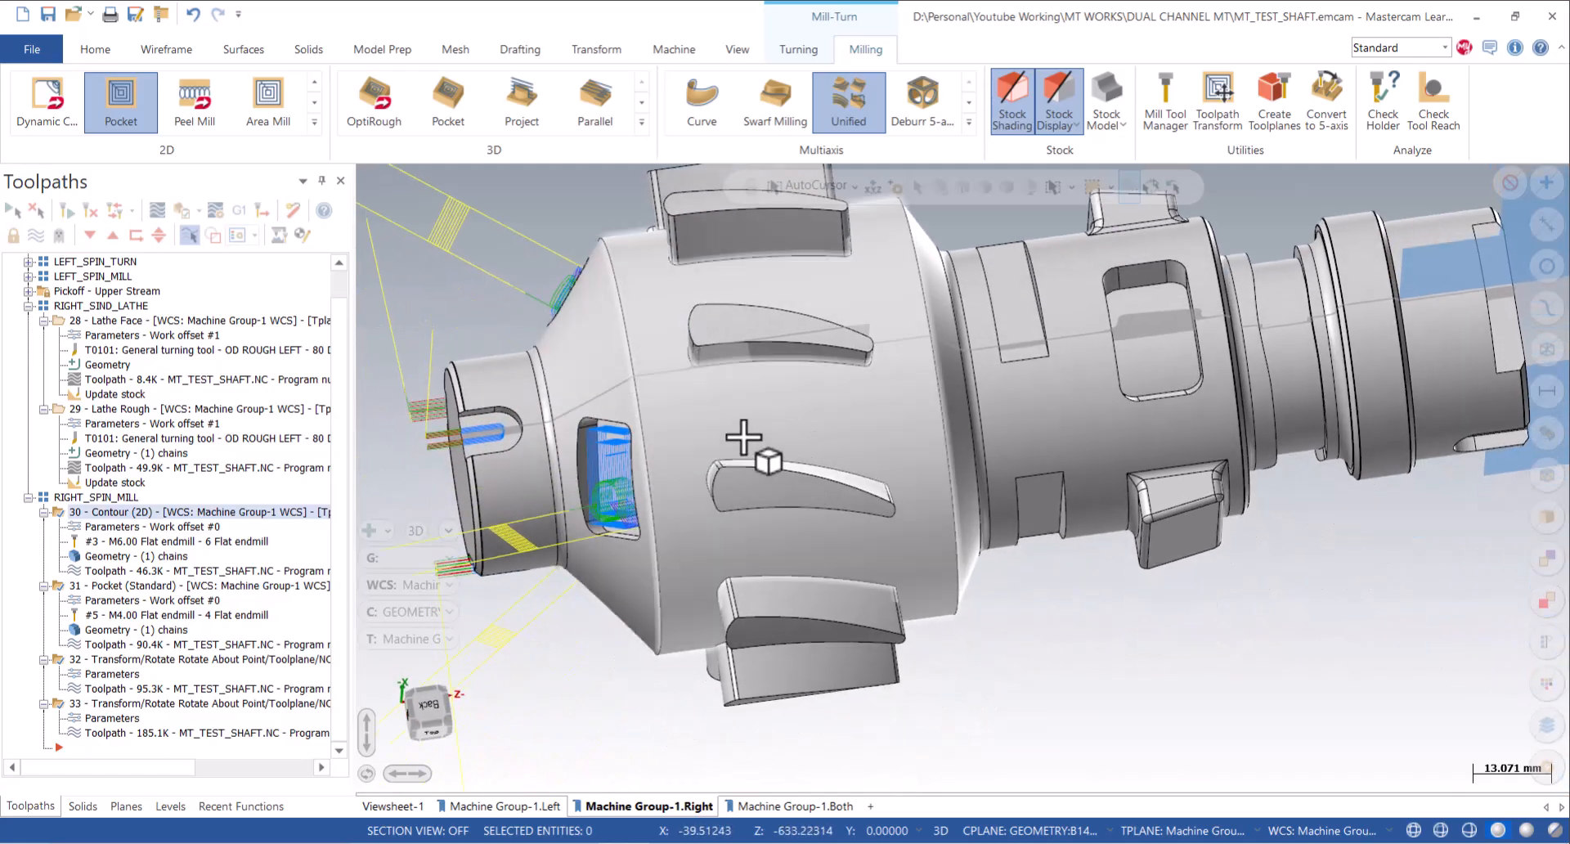
{"action": "right_click", "coordinate": [520, 302]}
{"action": "left_click", "coordinate": [586, 413]}
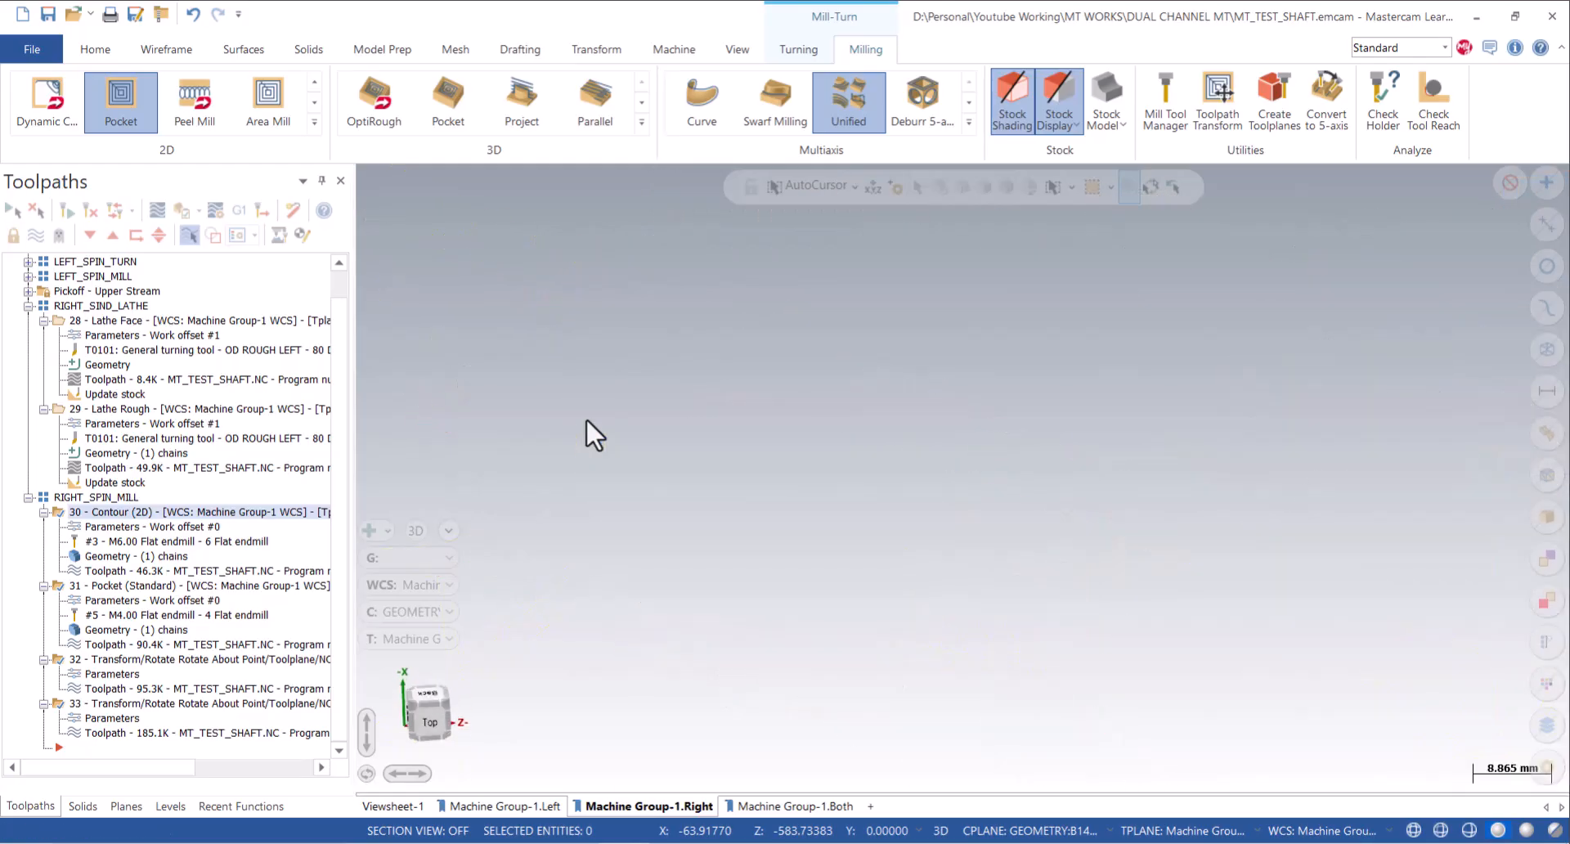
{"action": "scroll", "coordinate": [586, 428], "scroll_direction": "down", "scroll_amount": 5}
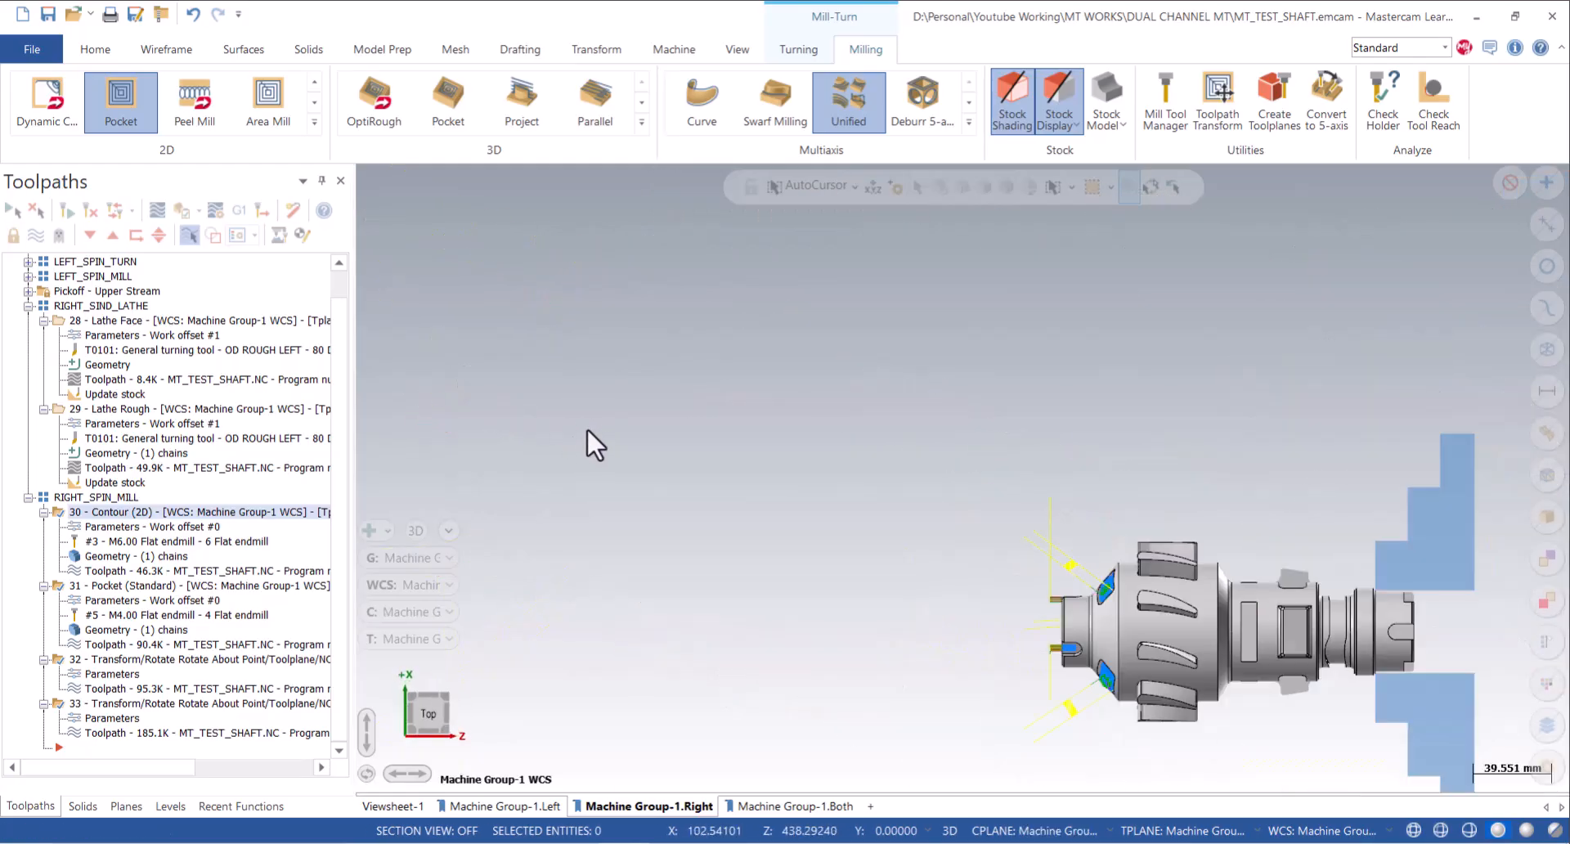
{"action": "scroll", "coordinate": [1254, 622], "scroll_direction": "up", "scroll_amount": 7}
{"action": "scroll", "coordinate": [1050, 621], "scroll_direction": "up", "scroll_amount": 5}
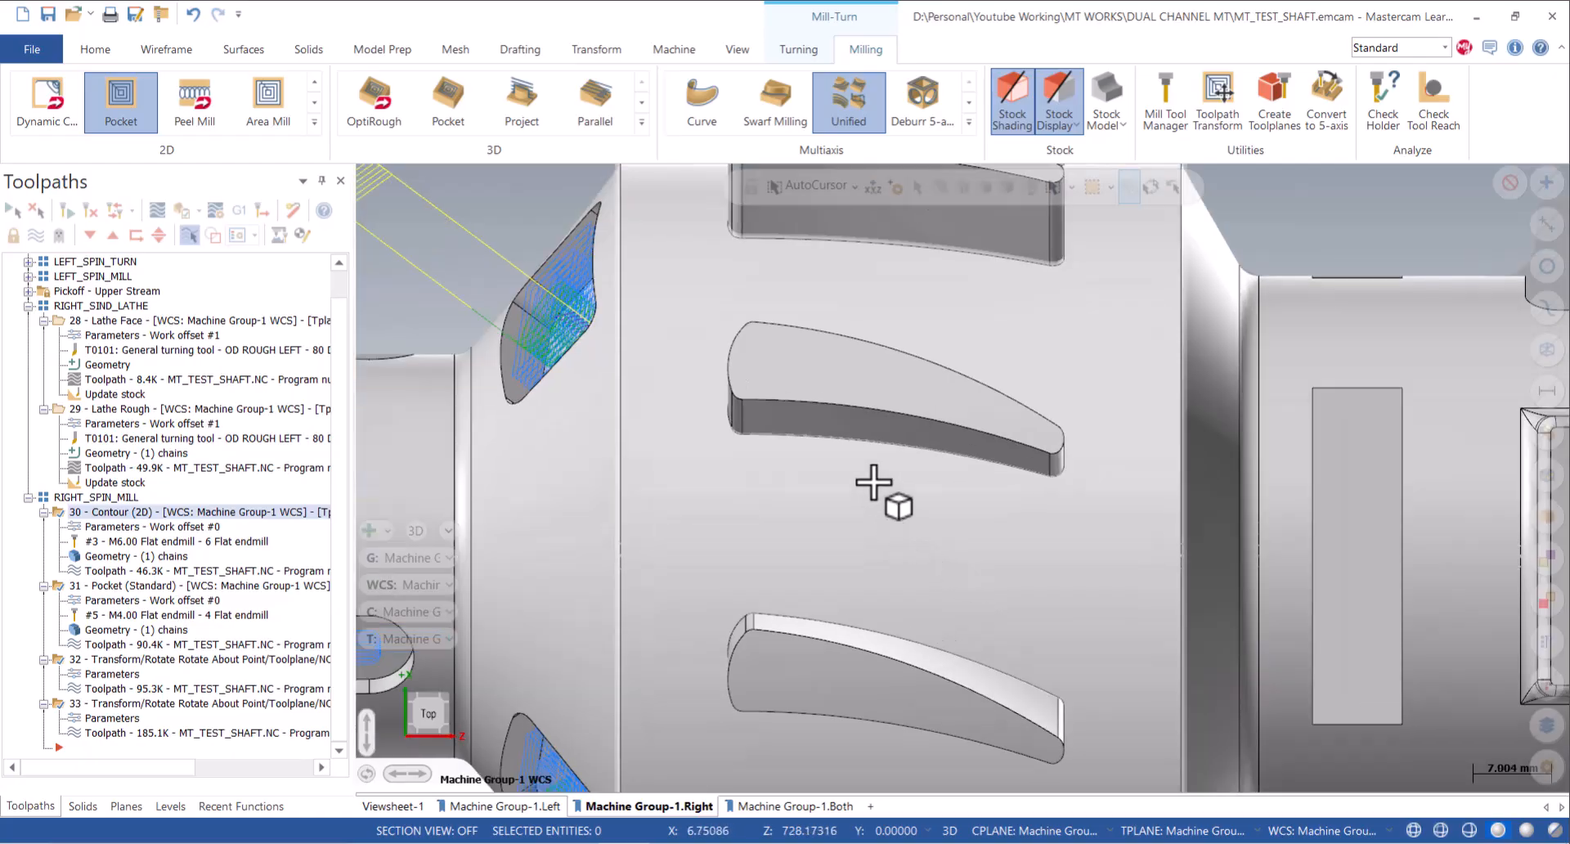
{"action": "scroll", "coordinate": [785, 470], "scroll_direction": "down", "scroll_amount": 5}
{"action": "scroll", "coordinate": [818, 478], "scroll_direction": "up", "scroll_amount": 5}
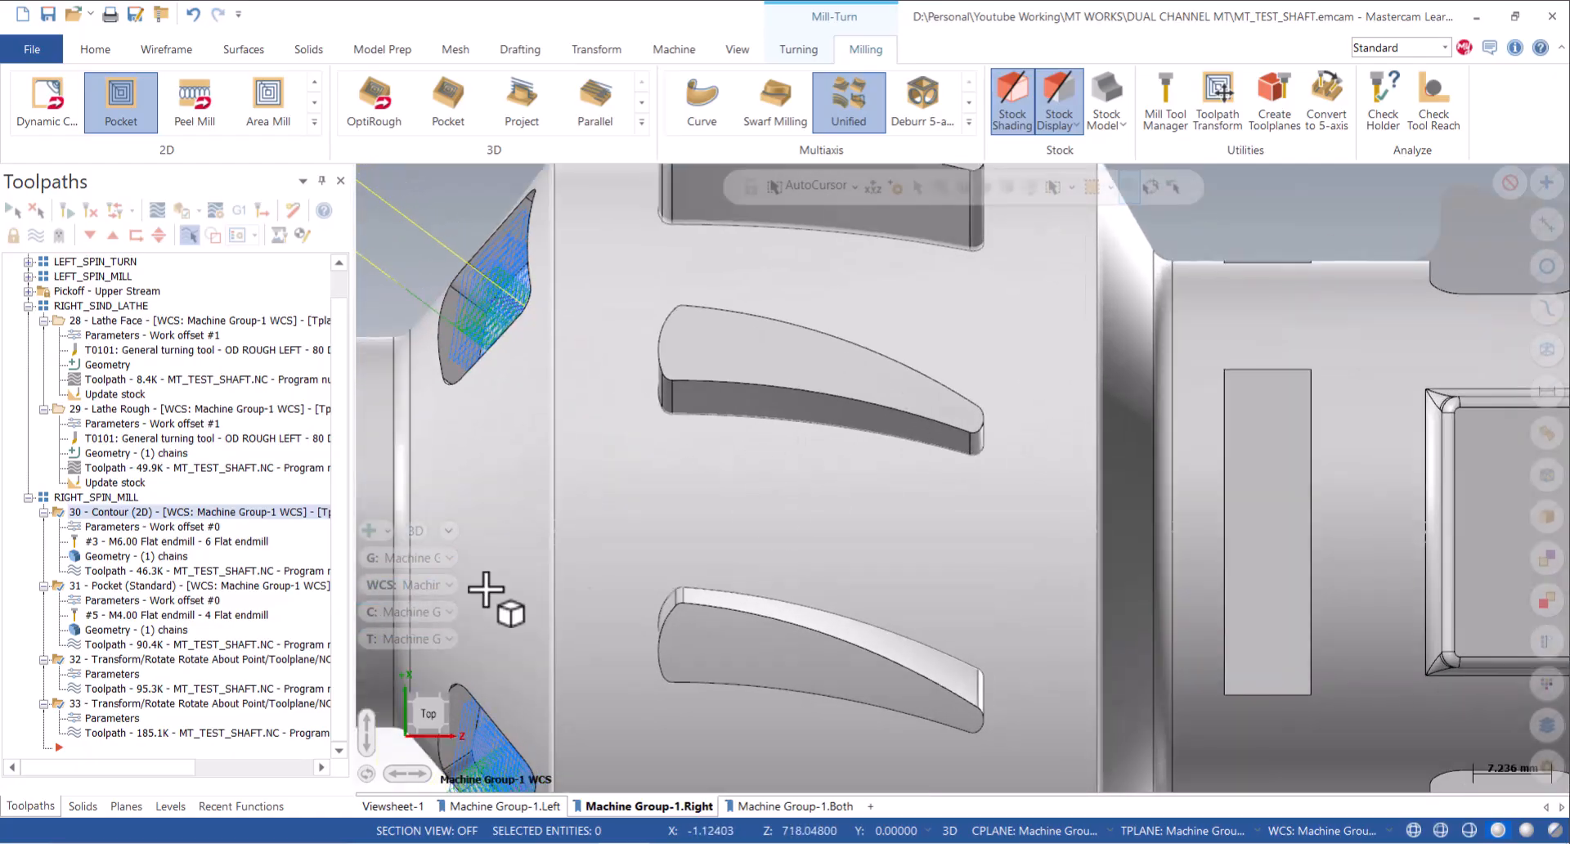
Add level 3 and create a surface from the solid's blade-carrying cylindrical face, placing untrimmed surfaces on level 3.
{"action": "left_click", "coordinate": [170, 805]}
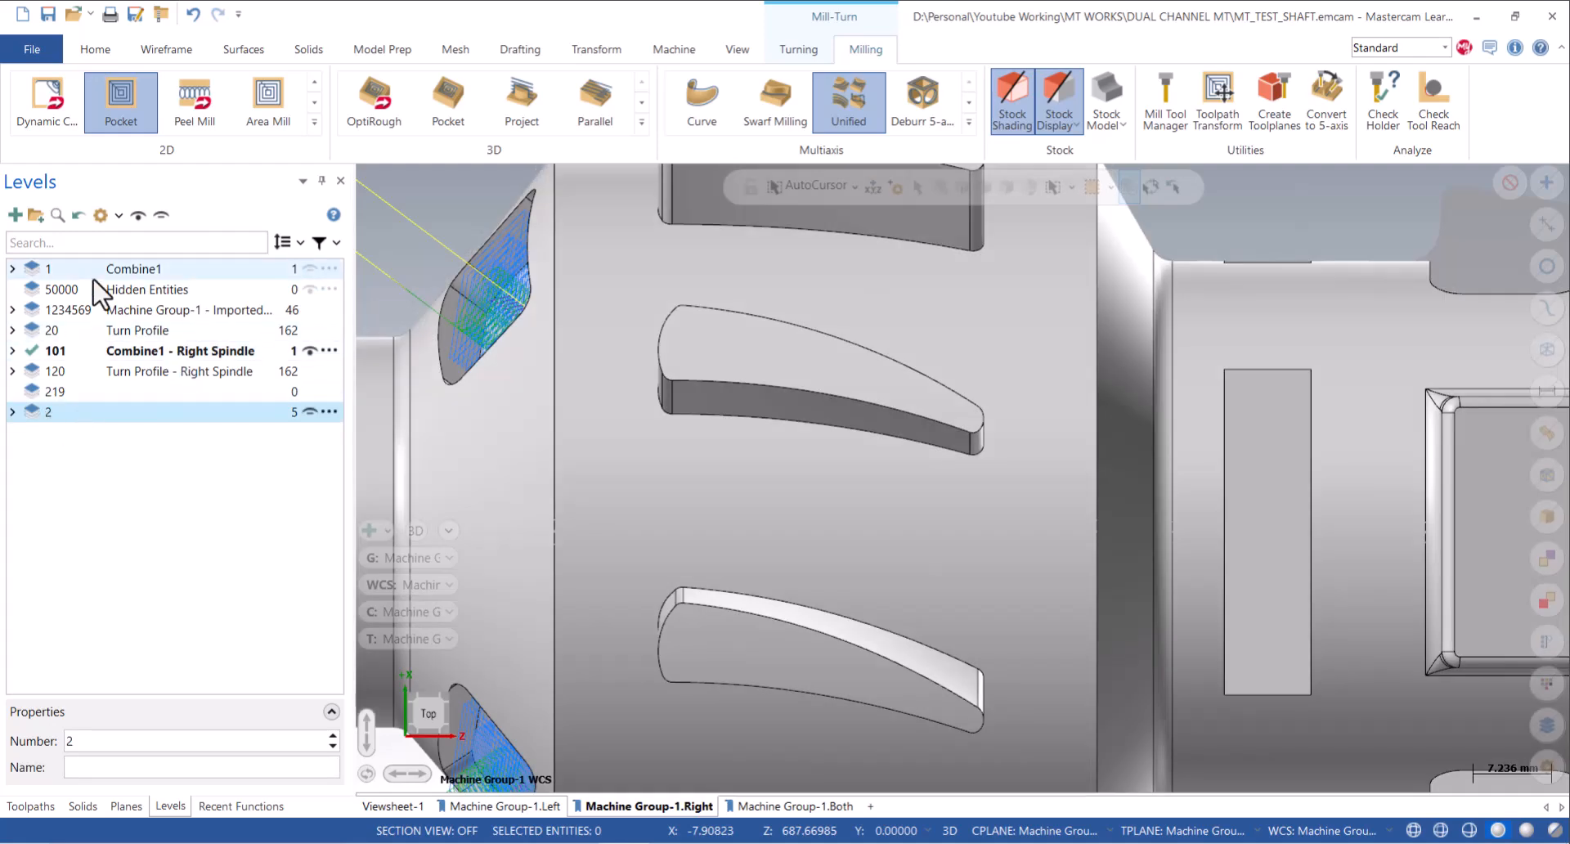
{"action": "left_click", "coordinate": [15, 214]}
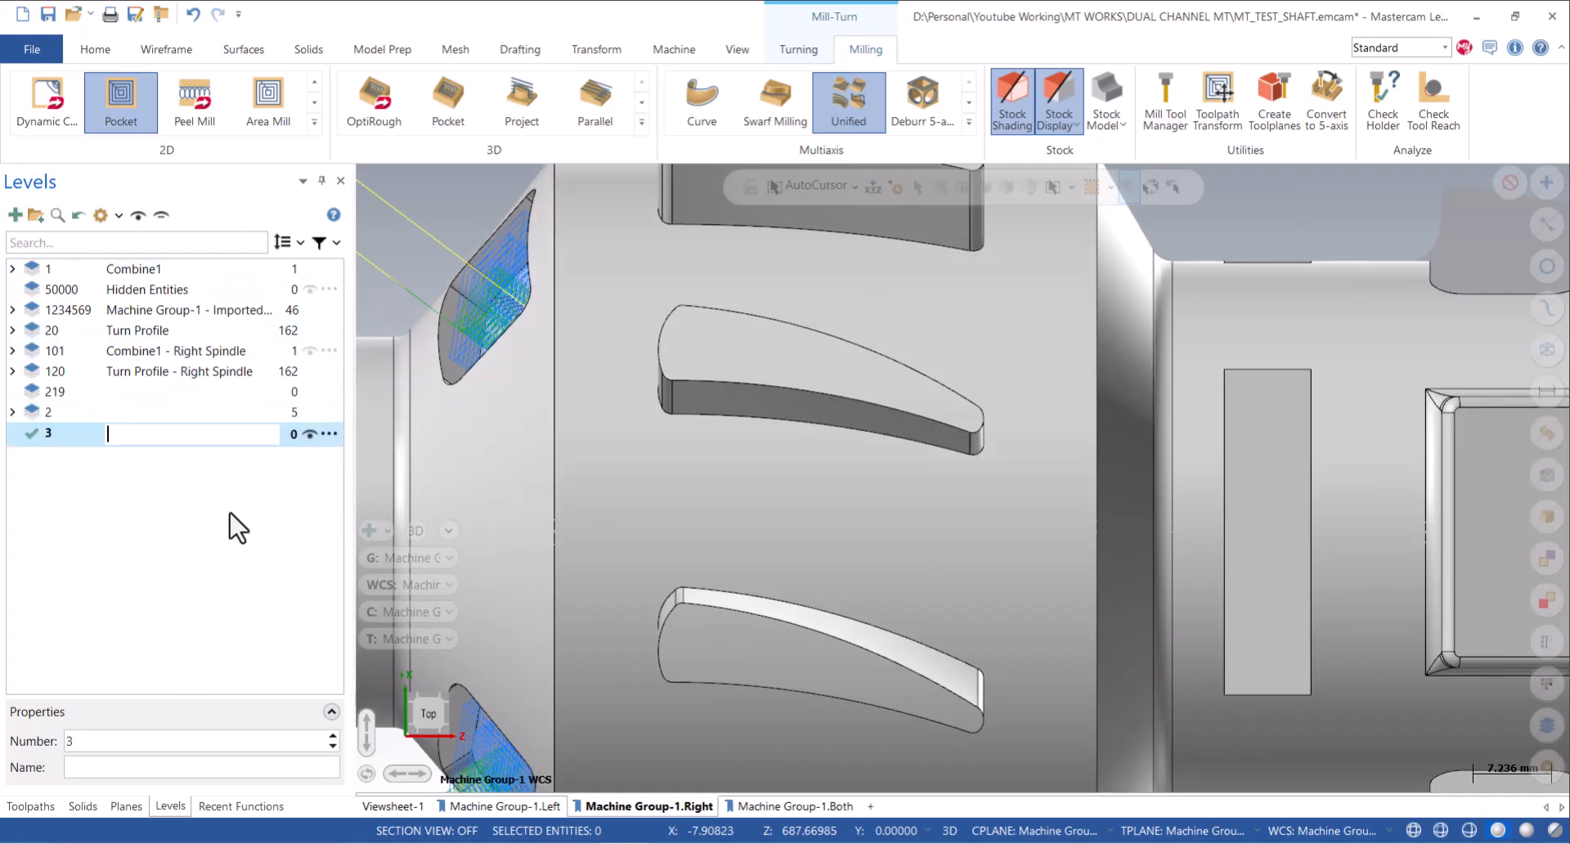
{"action": "left_click", "coordinate": [239, 48]}
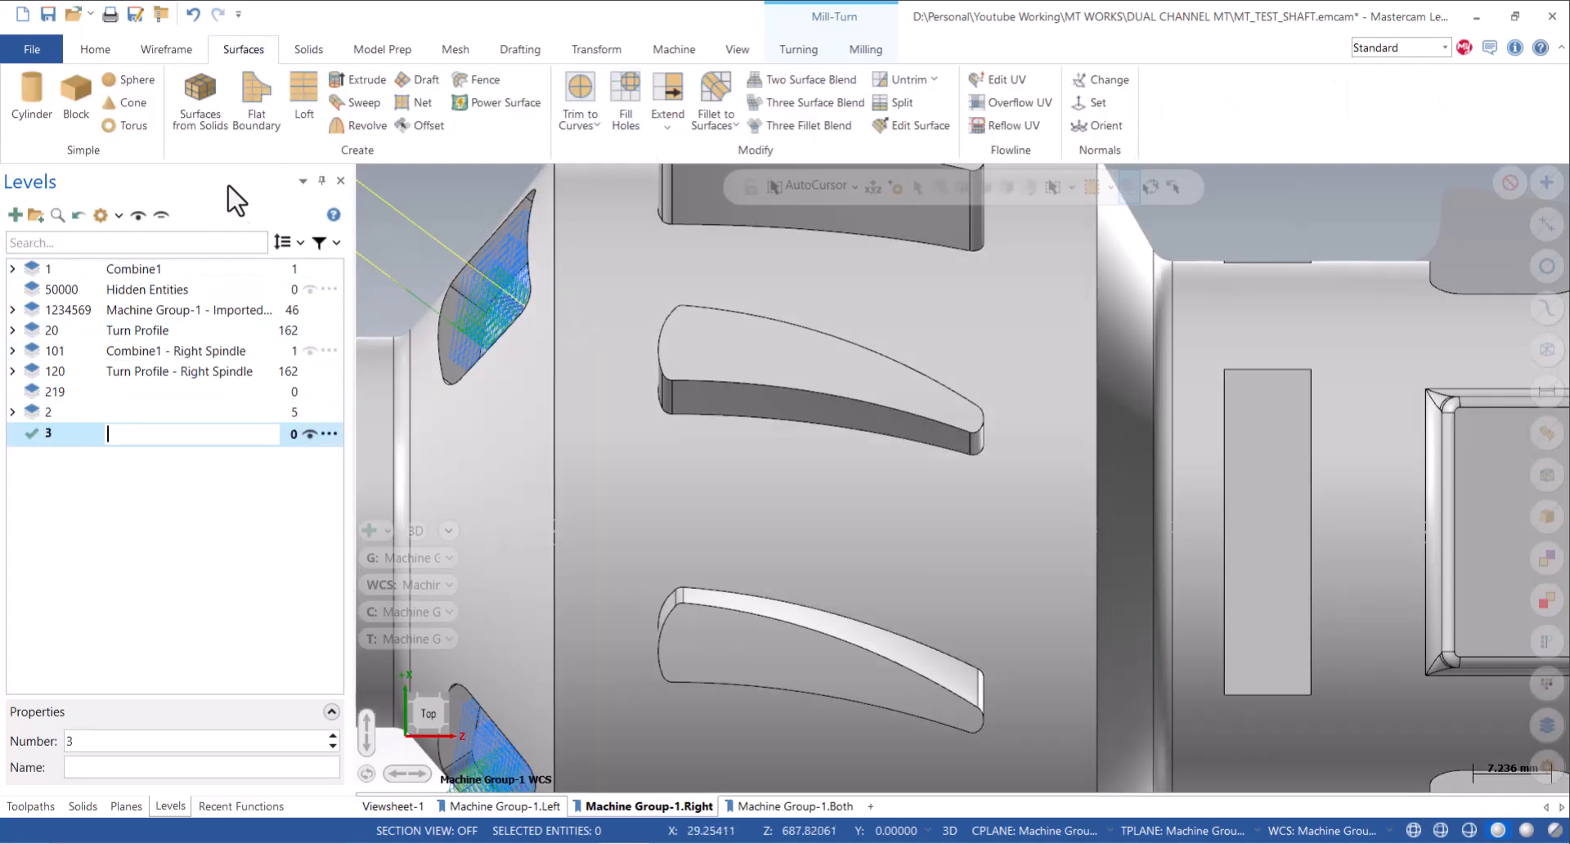
{"action": "left_click", "coordinate": [700, 508]}
{"action": "left_click", "coordinate": [879, 238]}
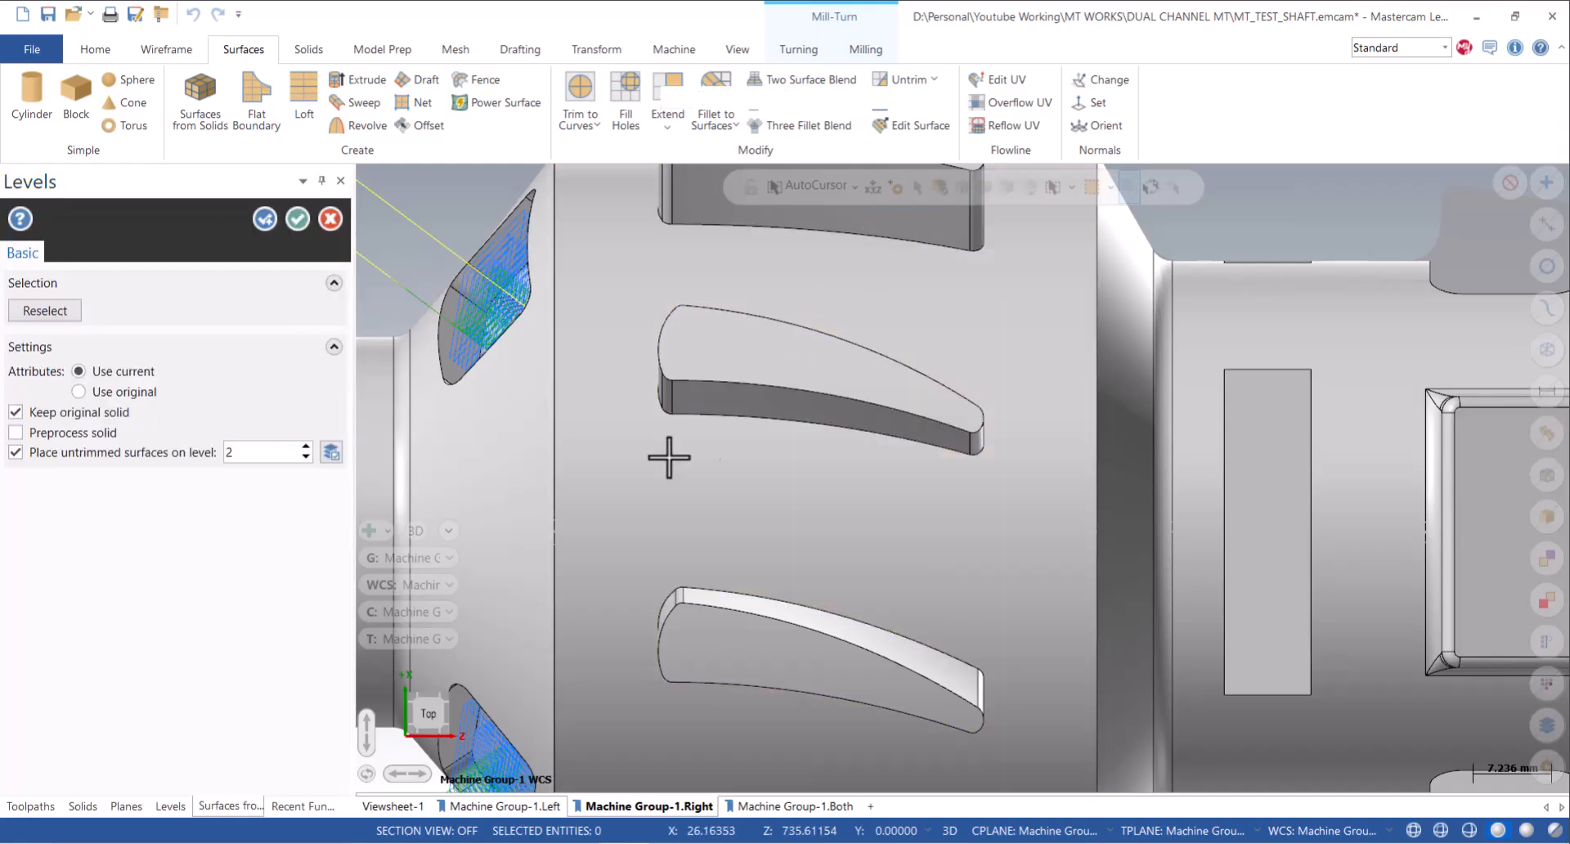
{"action": "left_click", "coordinate": [332, 452]}
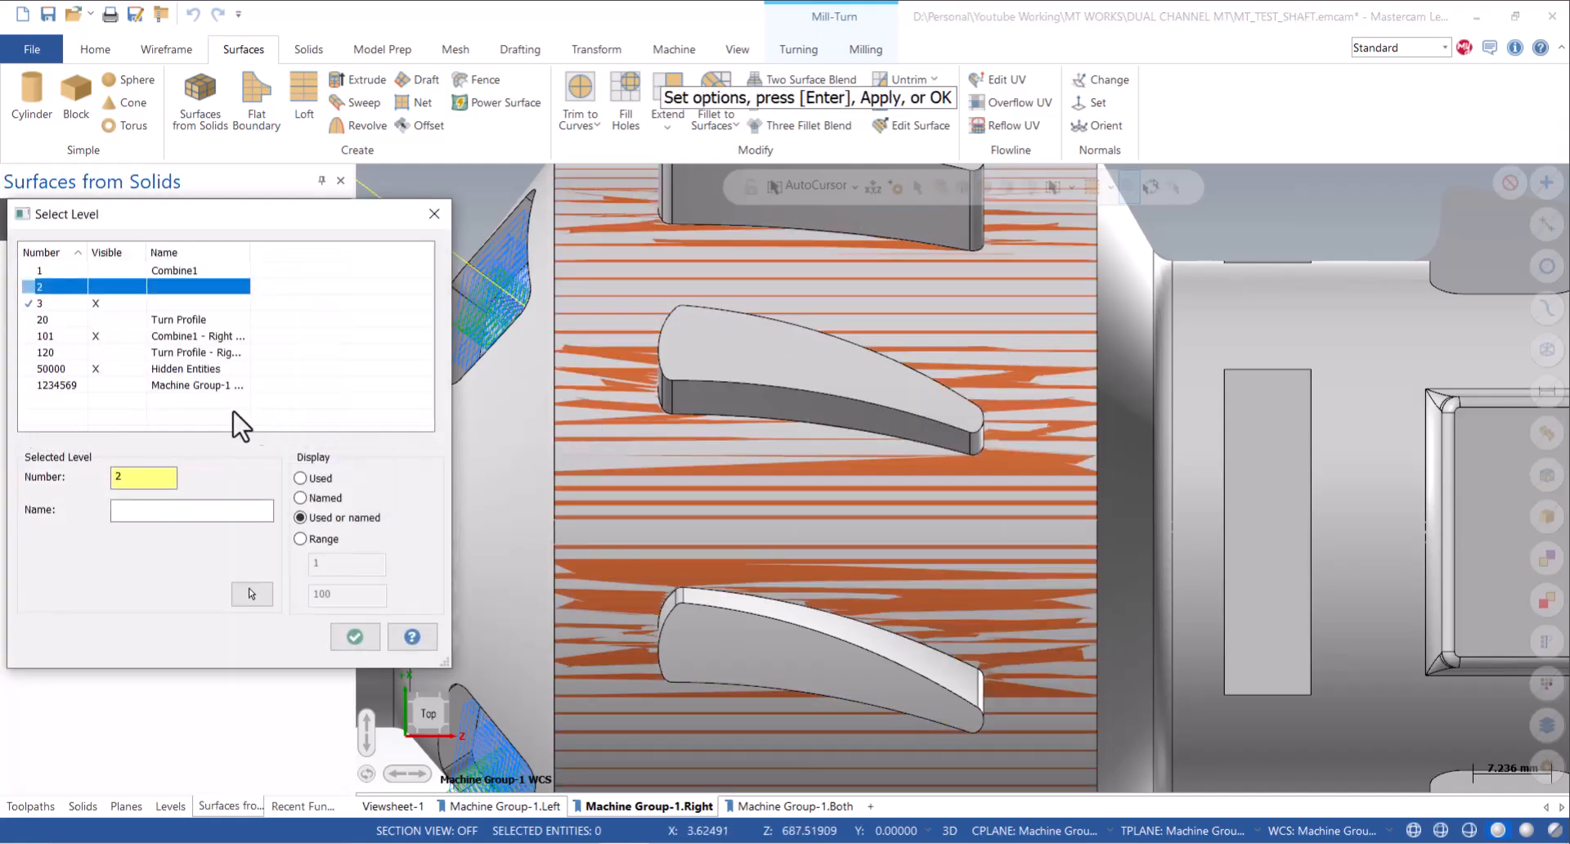
{"action": "left_click", "coordinate": [51, 304]}
{"action": "left_click", "coordinate": [355, 637]}
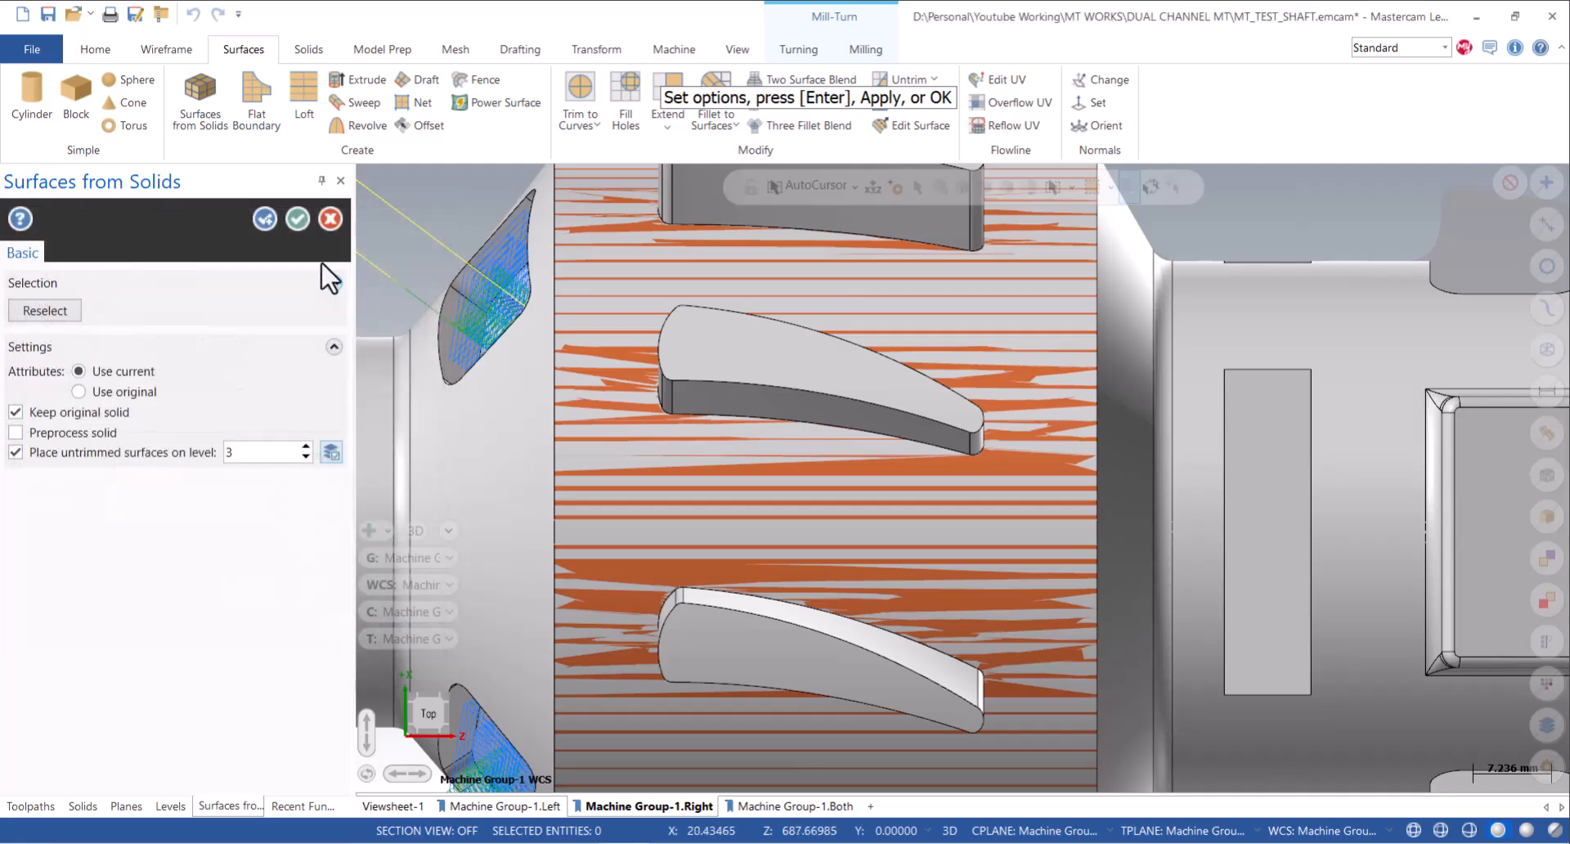
{"action": "key", "text": "Return"}
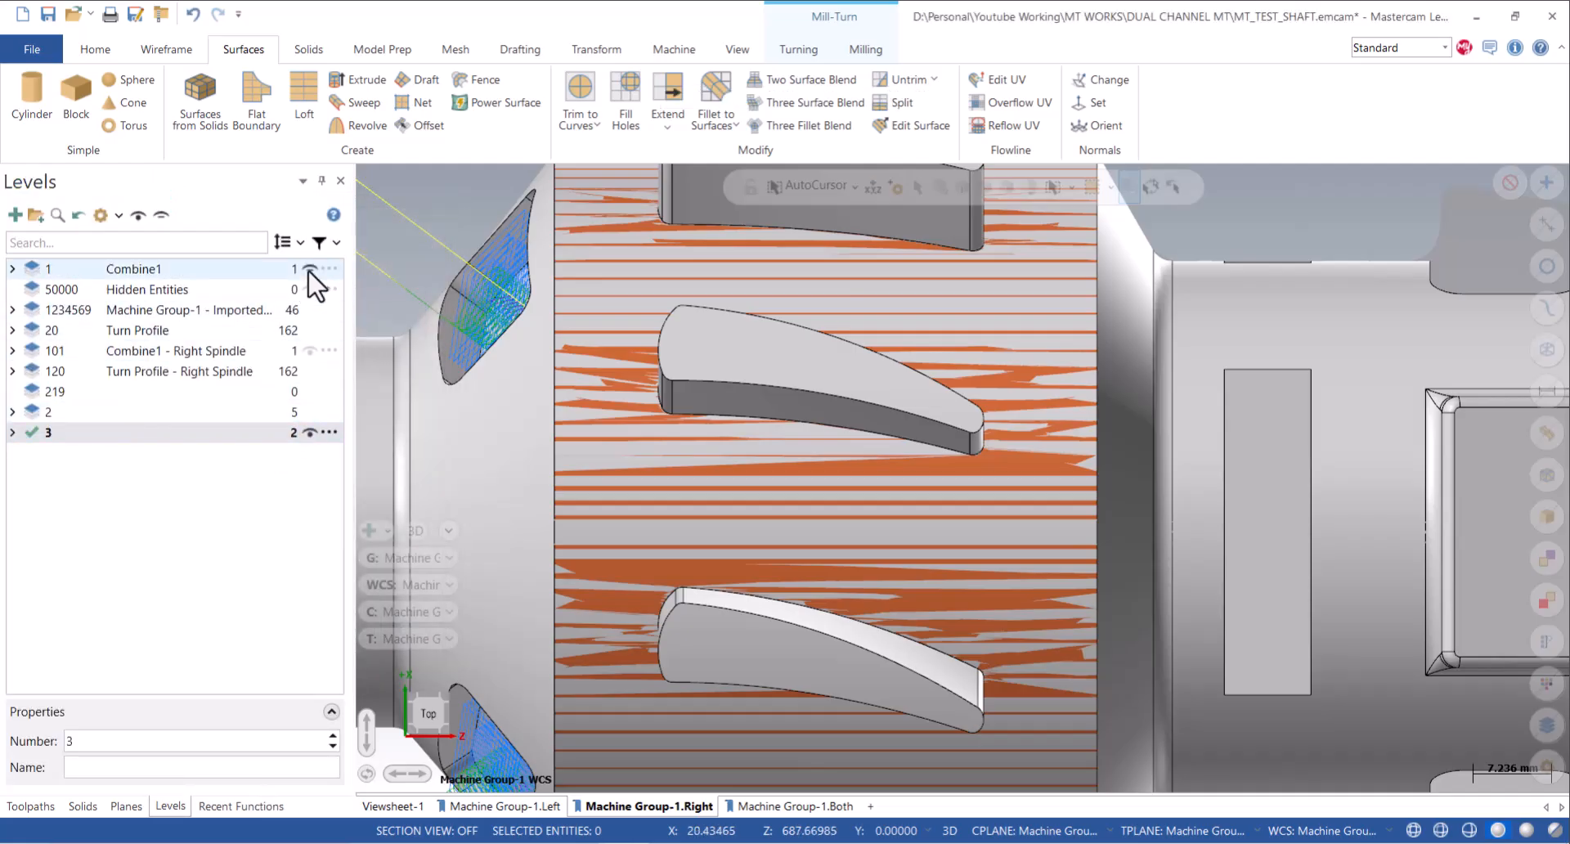
{"action": "left_click", "coordinate": [309, 351]}
{"action": "scroll", "coordinate": [612, 560], "scroll_direction": "down", "scroll_amount": 5}
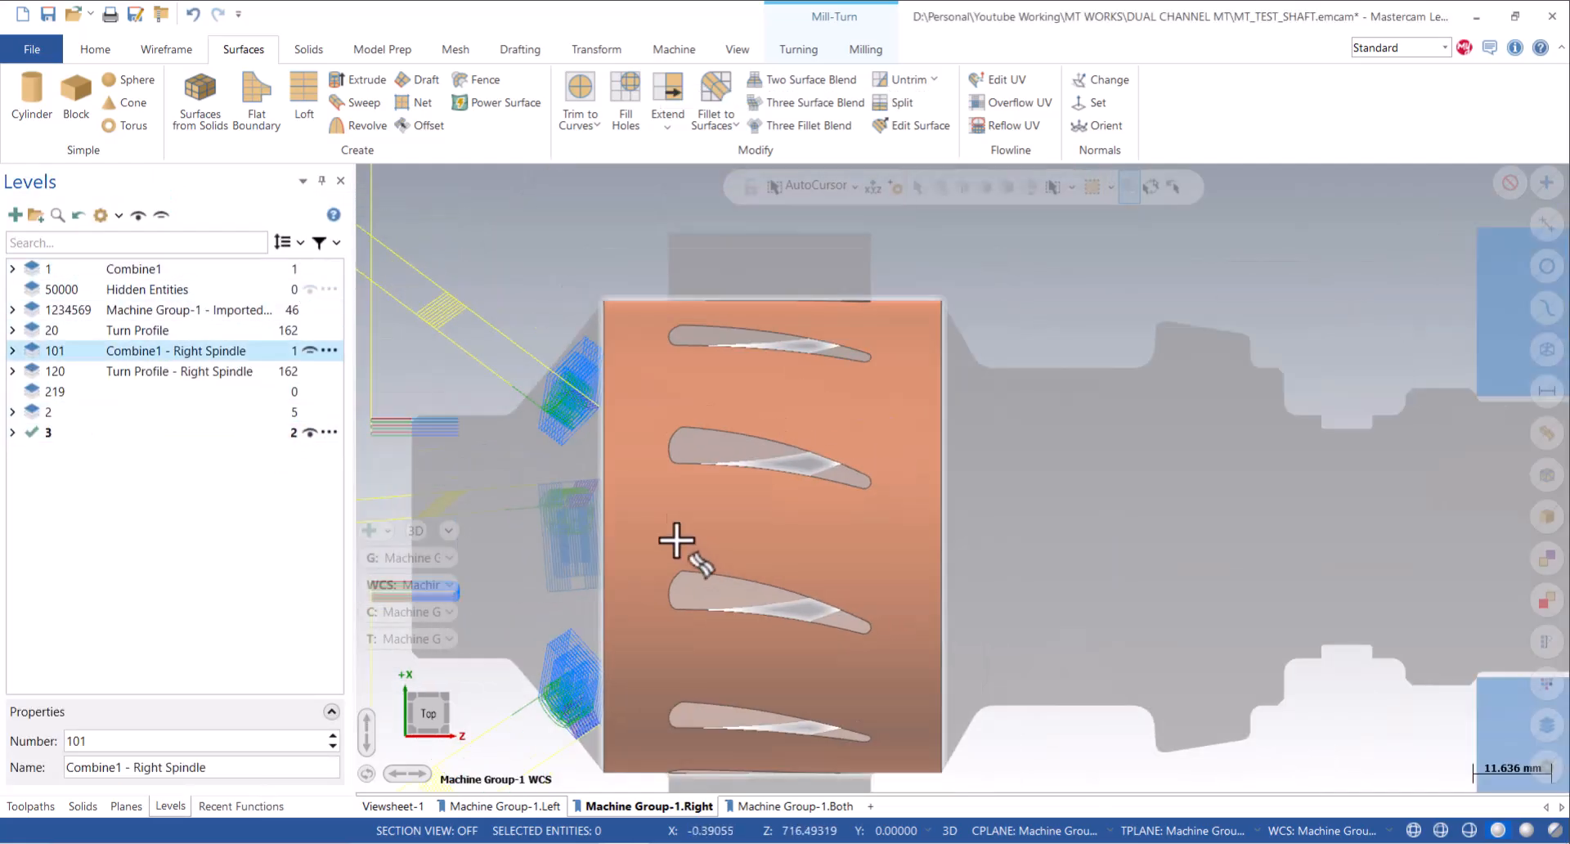
{"action": "left_click", "coordinate": [895, 88]}
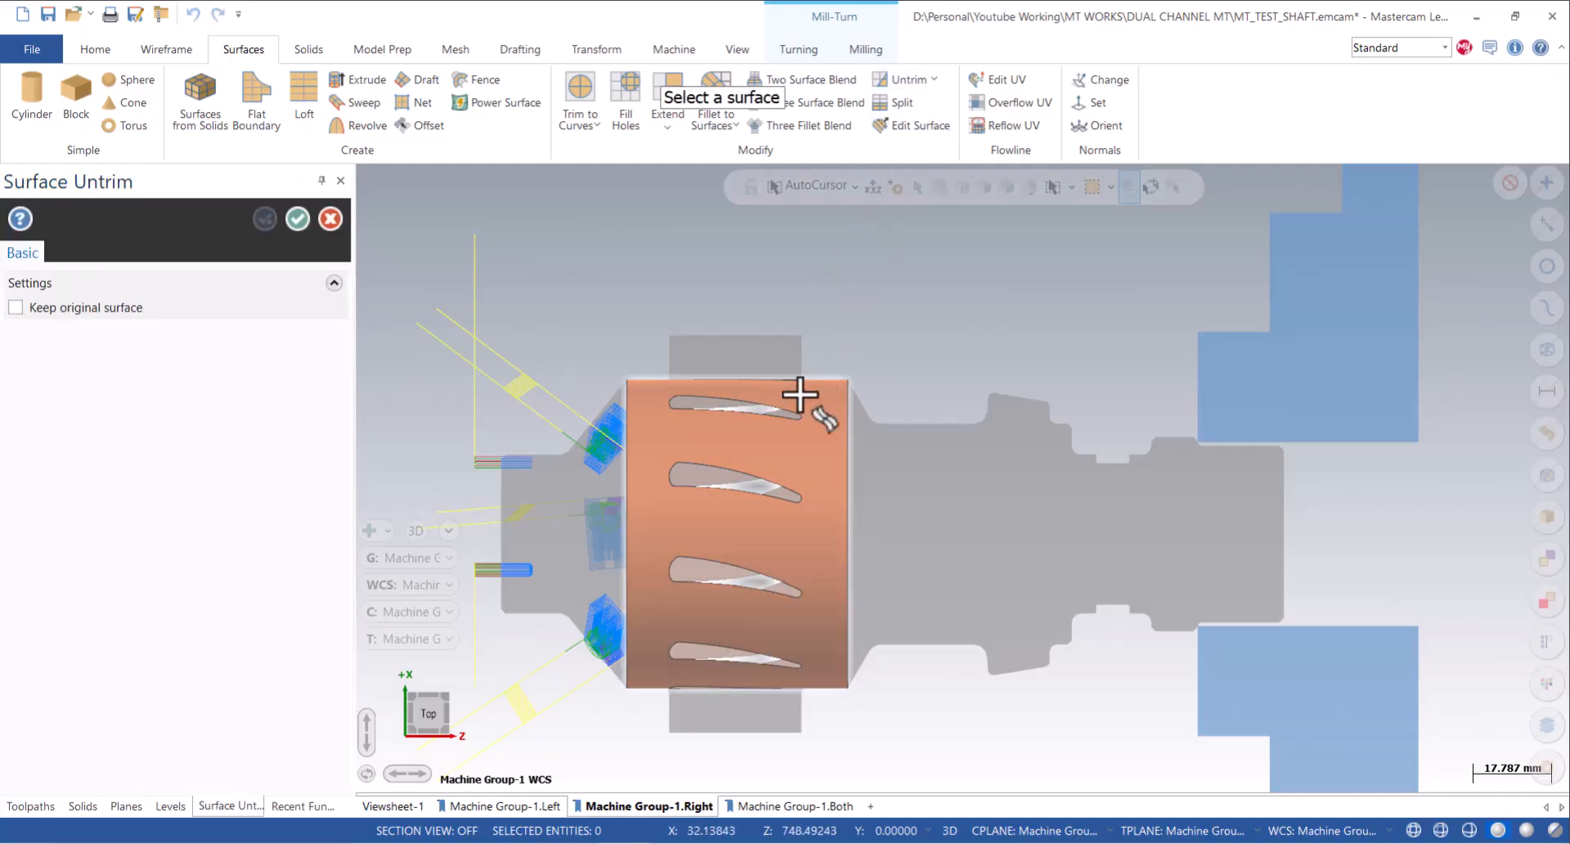
{"action": "left_click", "coordinate": [330, 217]}
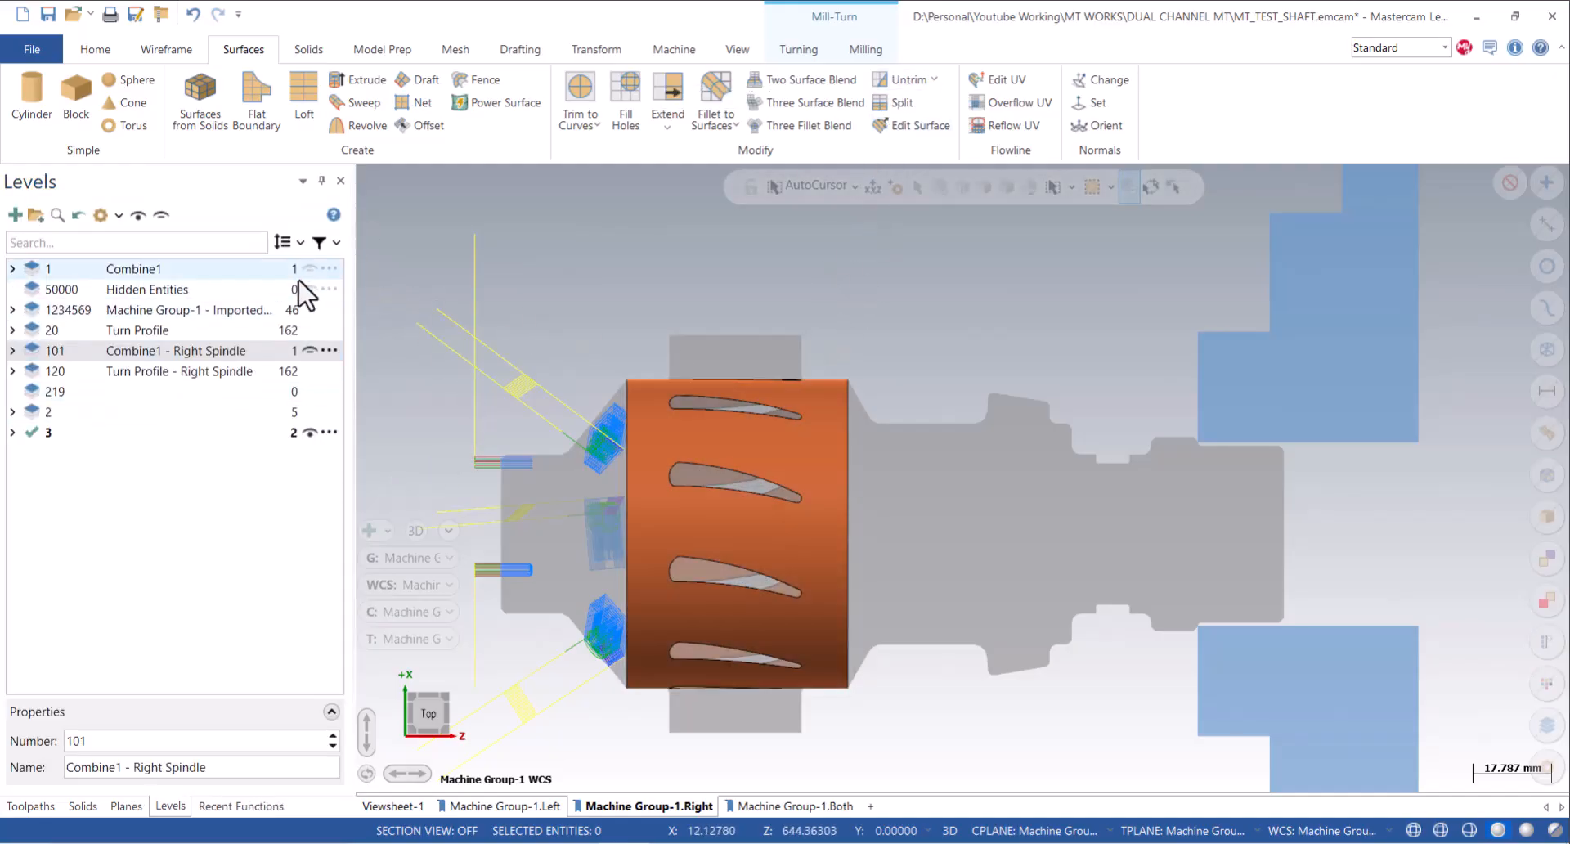
{"action": "left_click", "coordinate": [311, 352]}
{"action": "scroll", "coordinate": [767, 533], "scroll_direction": "up", "scroll_amount": 2}
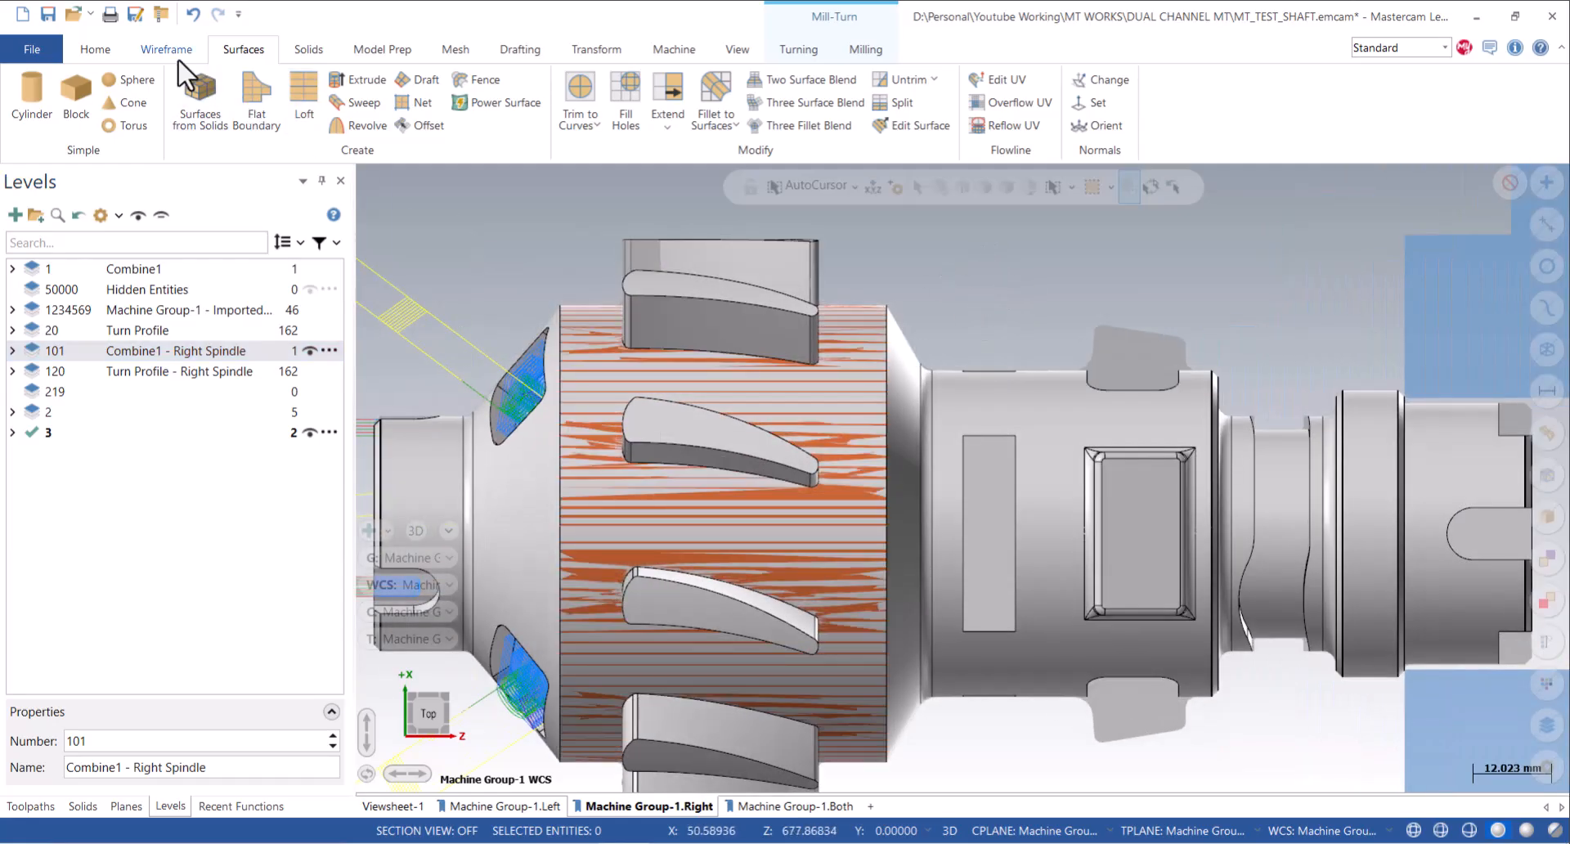
Try to create a Curve One Edge along the base edge of one curved blade.
{"action": "left_click", "coordinate": [172, 51]}
{"action": "left_click", "coordinate": [936, 92]}
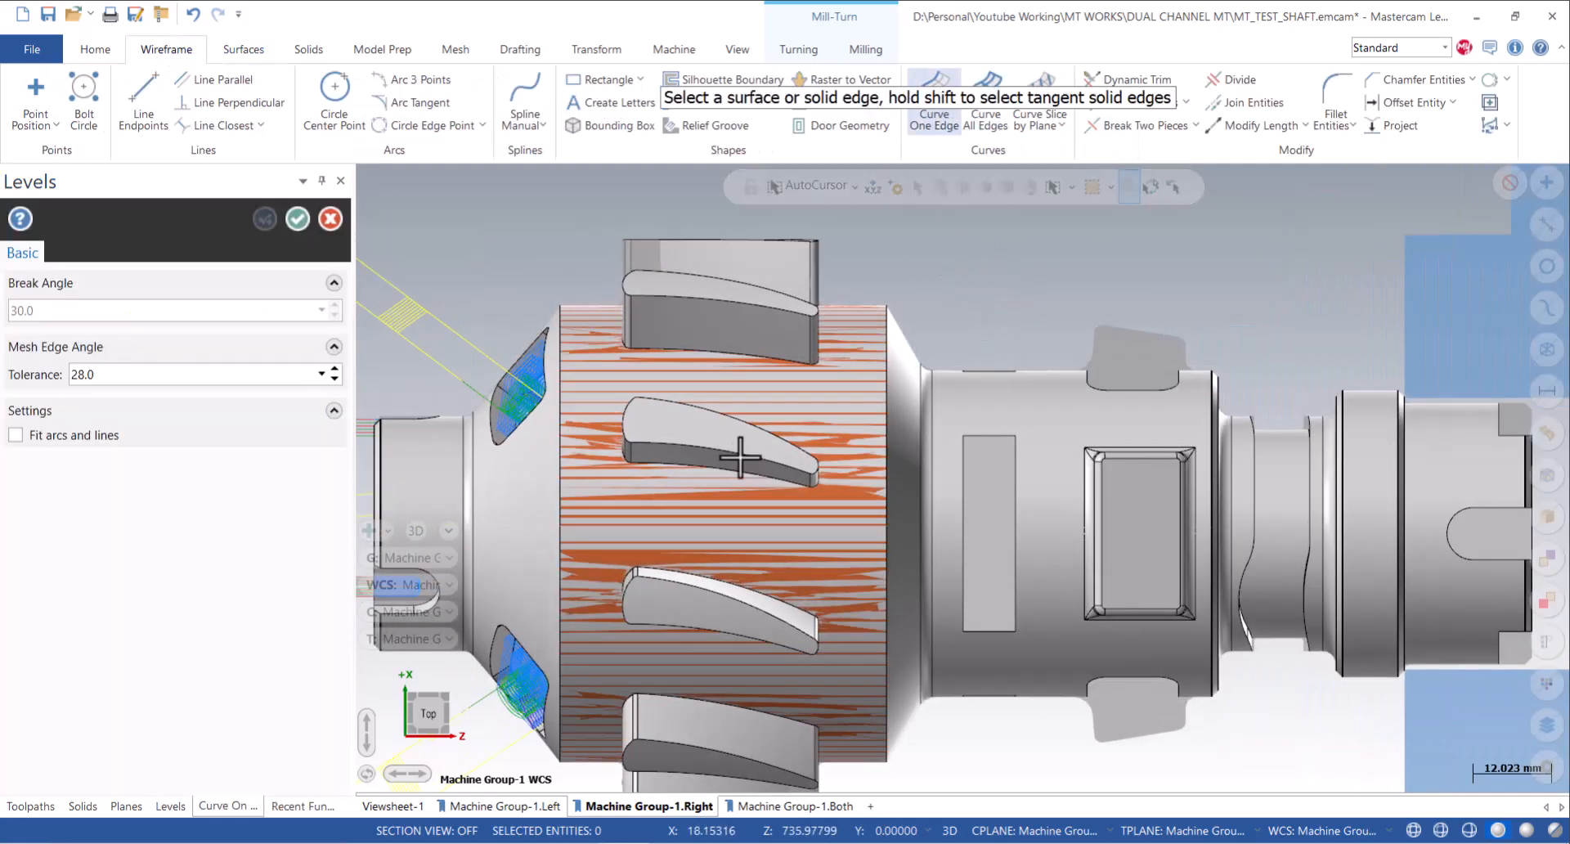
{"action": "left_click", "coordinate": [738, 481]}
{"action": "left_click", "coordinate": [761, 511]}
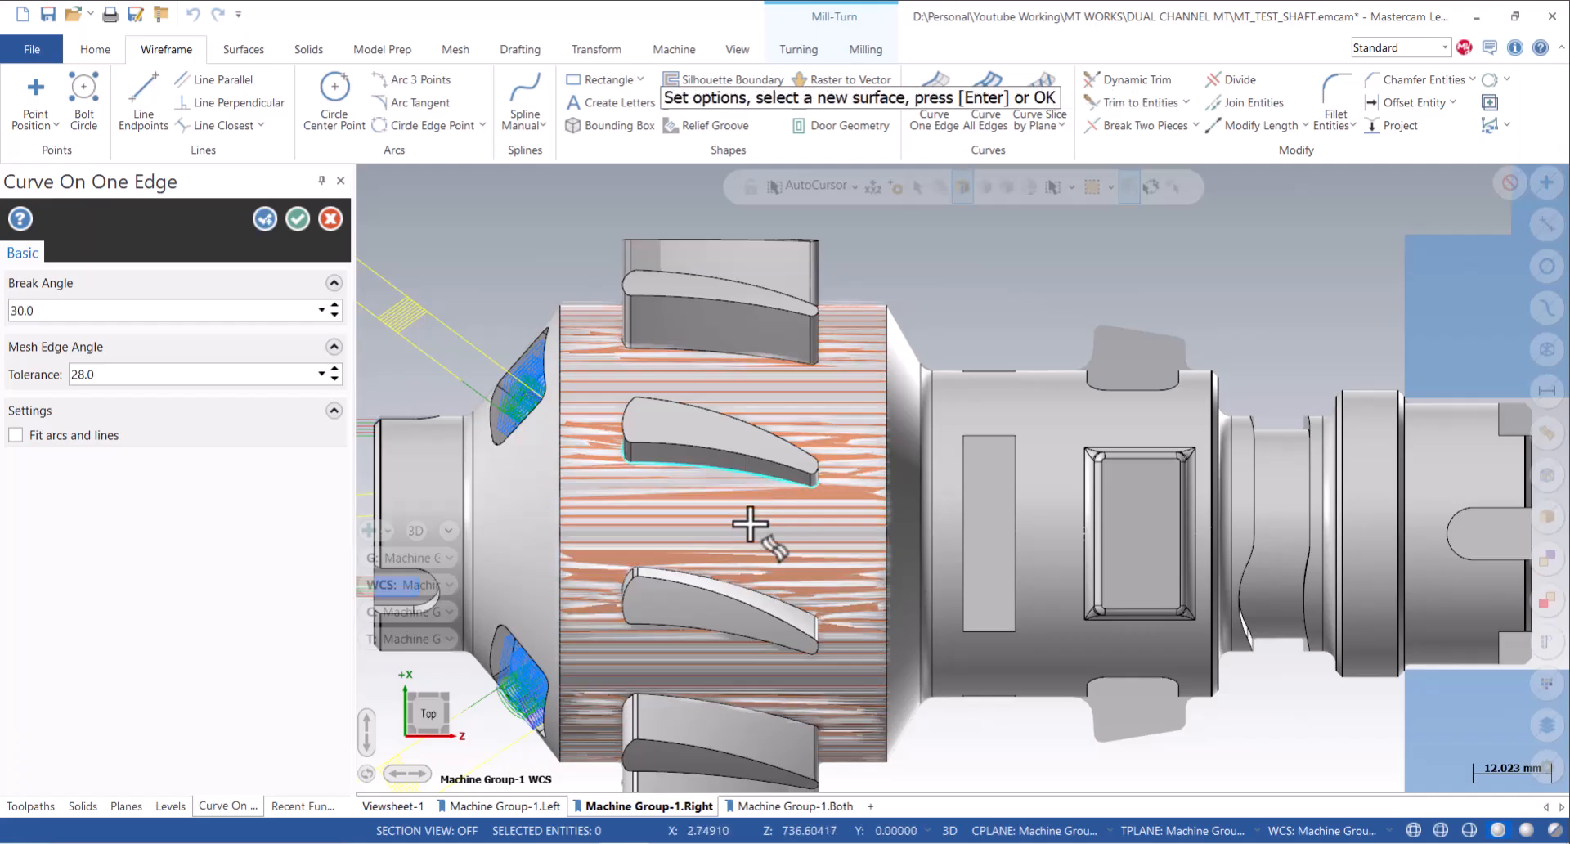
{"action": "key", "text": "Return"}
{"action": "key", "text": "ctrl+z"}
{"action": "left_click", "coordinate": [932, 96]}
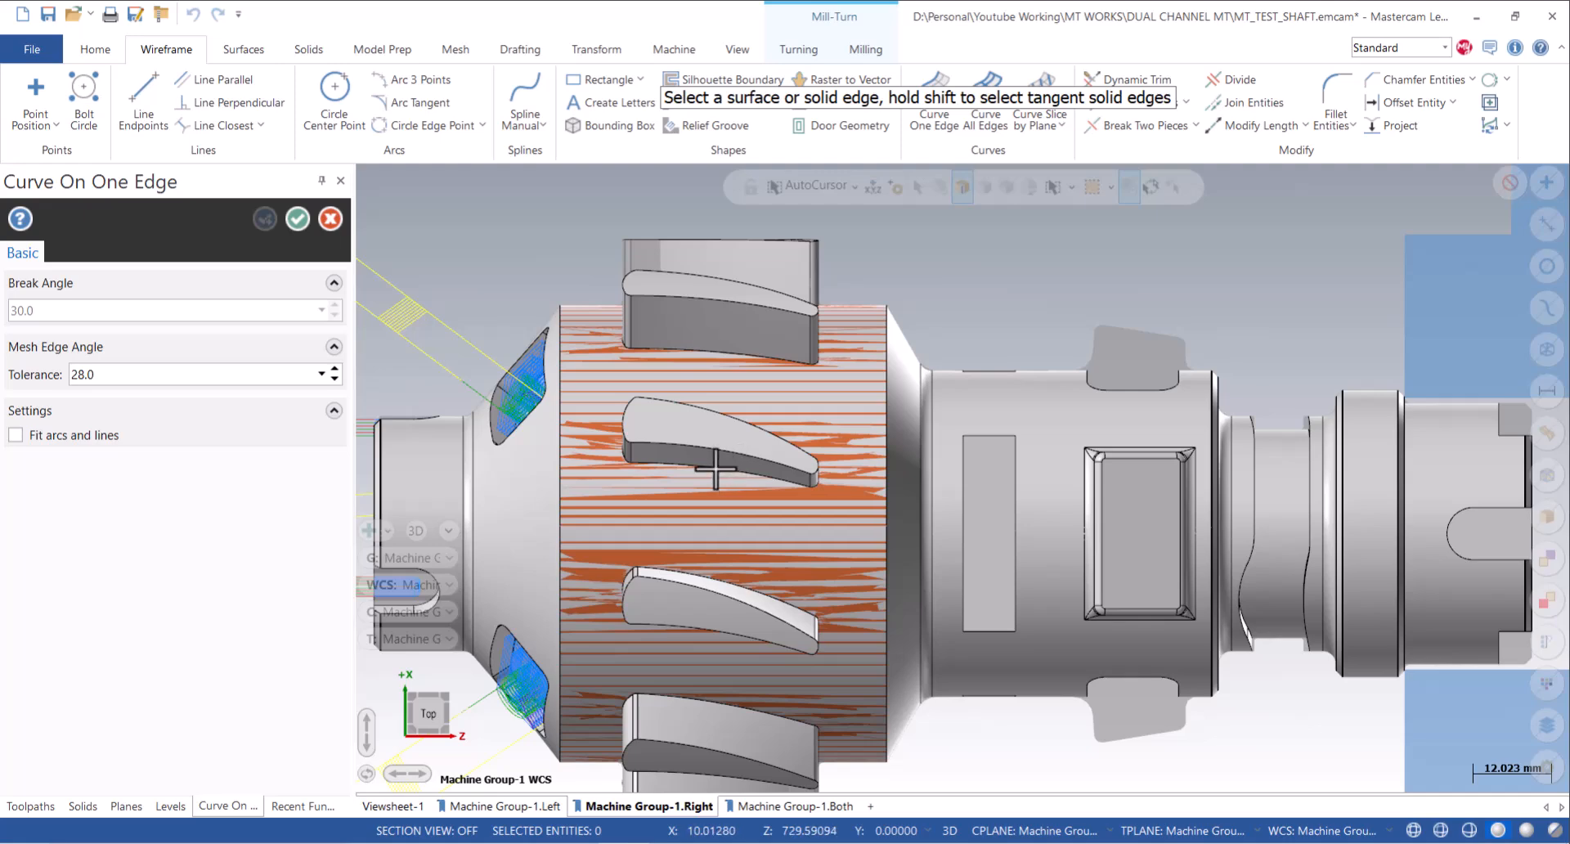
{"action": "middle_click_drag", "start_coordinate": [716, 469], "coordinate": [697, 449]}
{"action": "scroll", "coordinate": [670, 478], "scroll_direction": "up", "scroll_amount": 2}
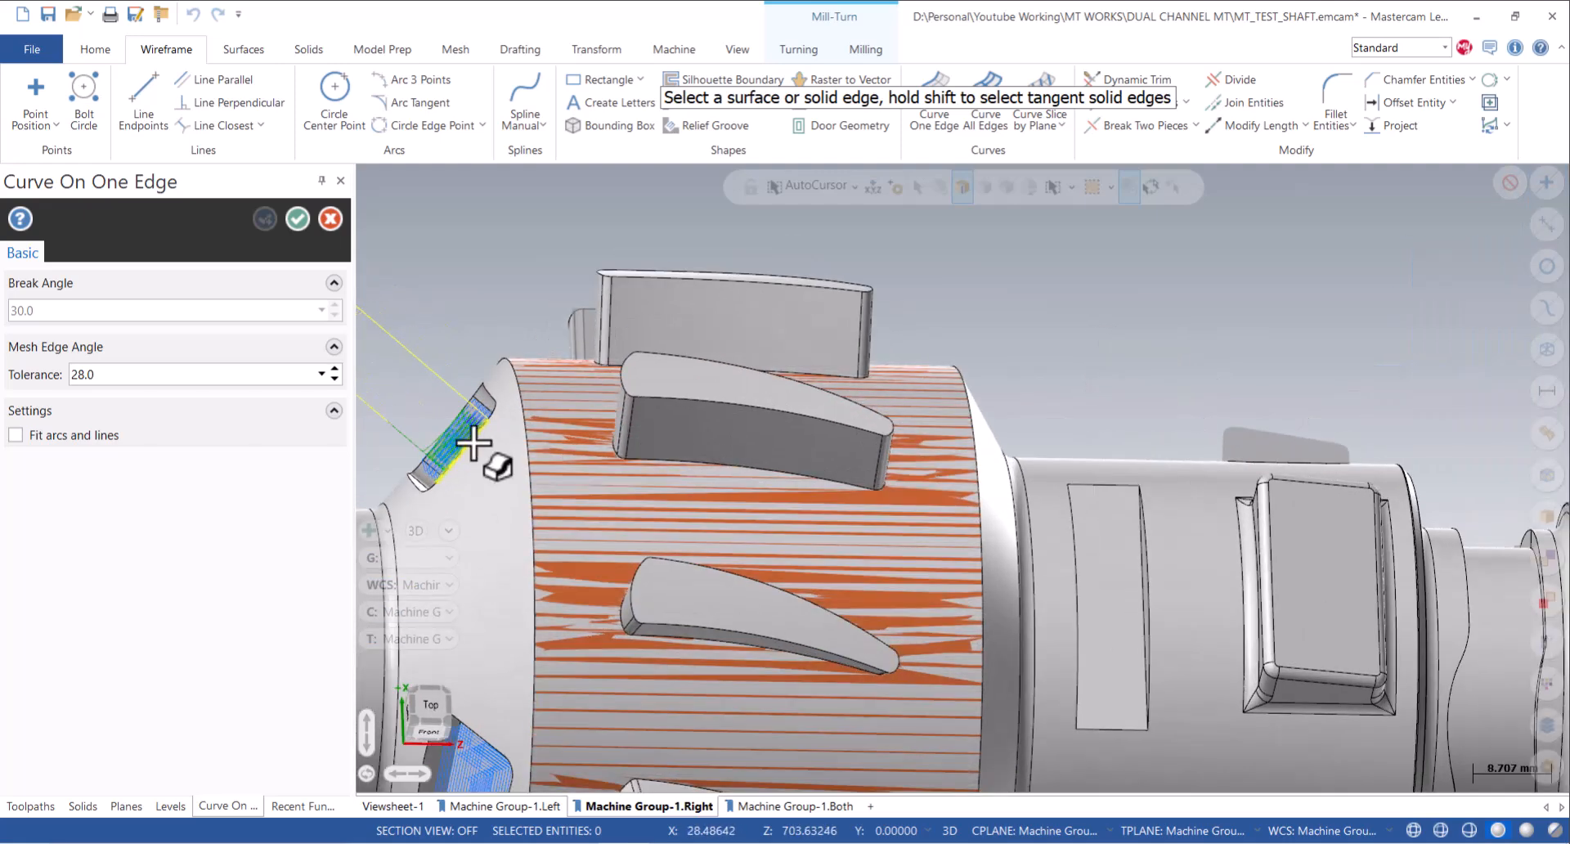
{"action": "key", "text": "Escape"}
{"action": "left_click", "coordinate": [310, 434]}
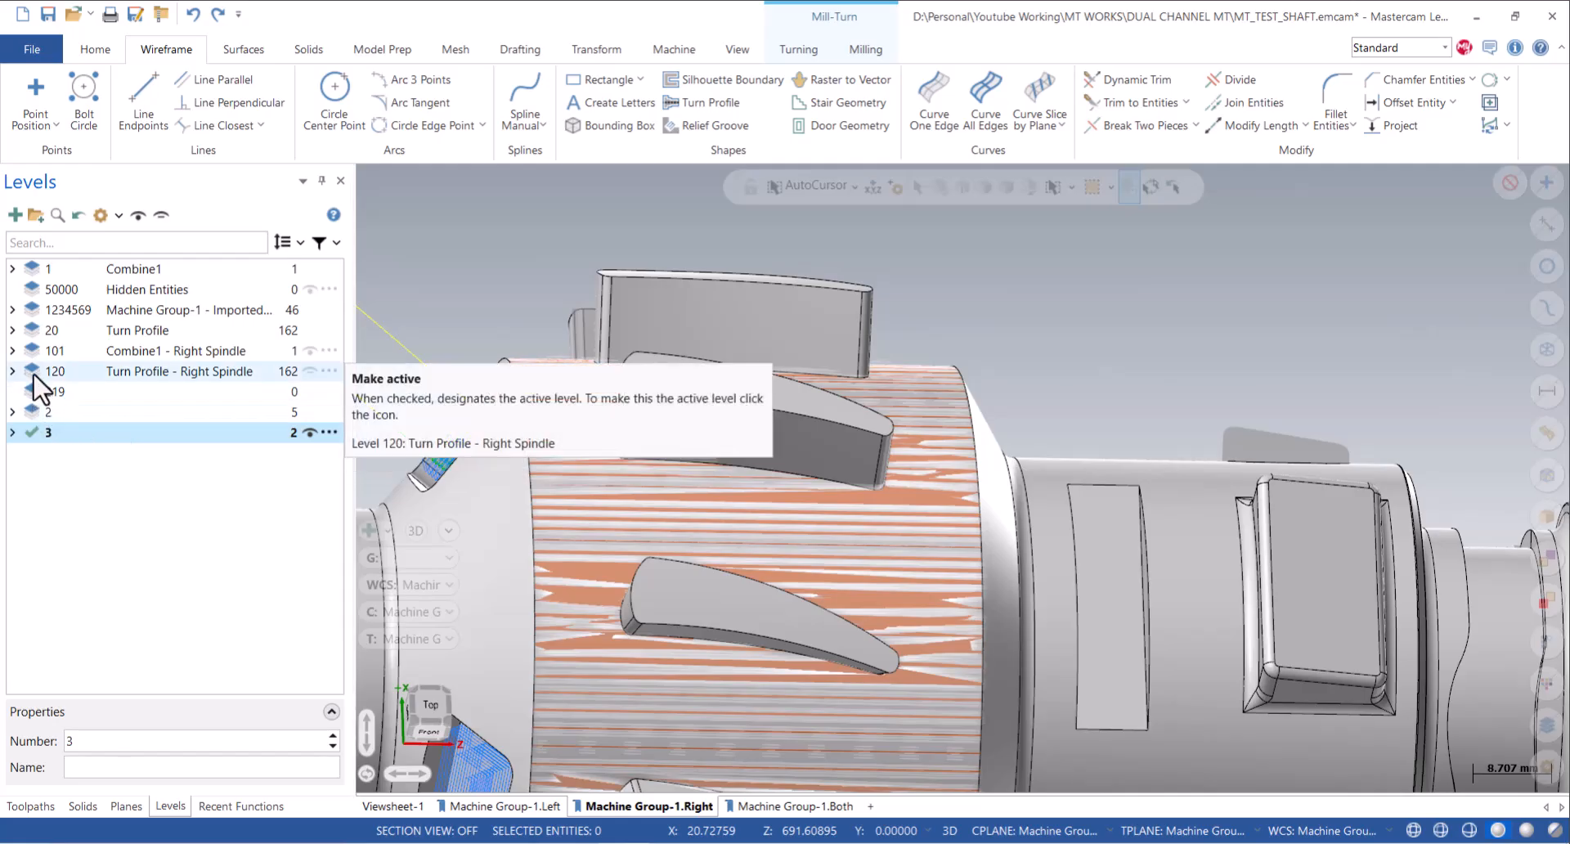
Make level 101 active, hide level 3, and create one-edge curves along the facing base edges of two adjacent blades.
{"action": "left_click", "coordinate": [32, 350]}
{"action": "left_click", "coordinate": [319, 435]}
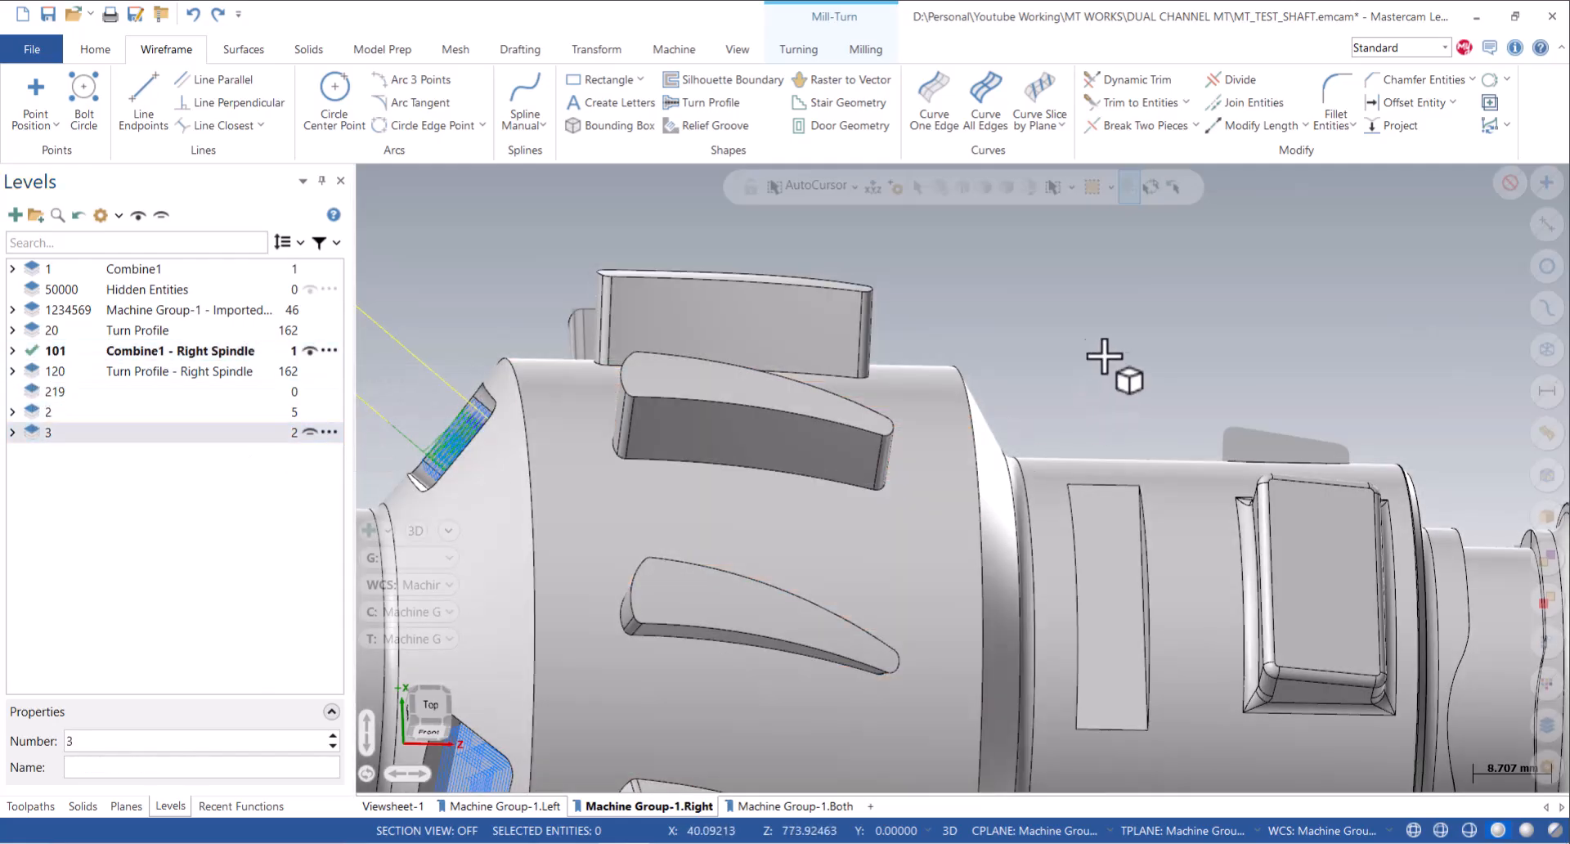
{"action": "left_click", "coordinate": [915, 90]}
{"action": "left_click", "coordinate": [716, 468]}
{"action": "middle_click_drag", "start_coordinate": [605, 448], "coordinate": [645, 495]}
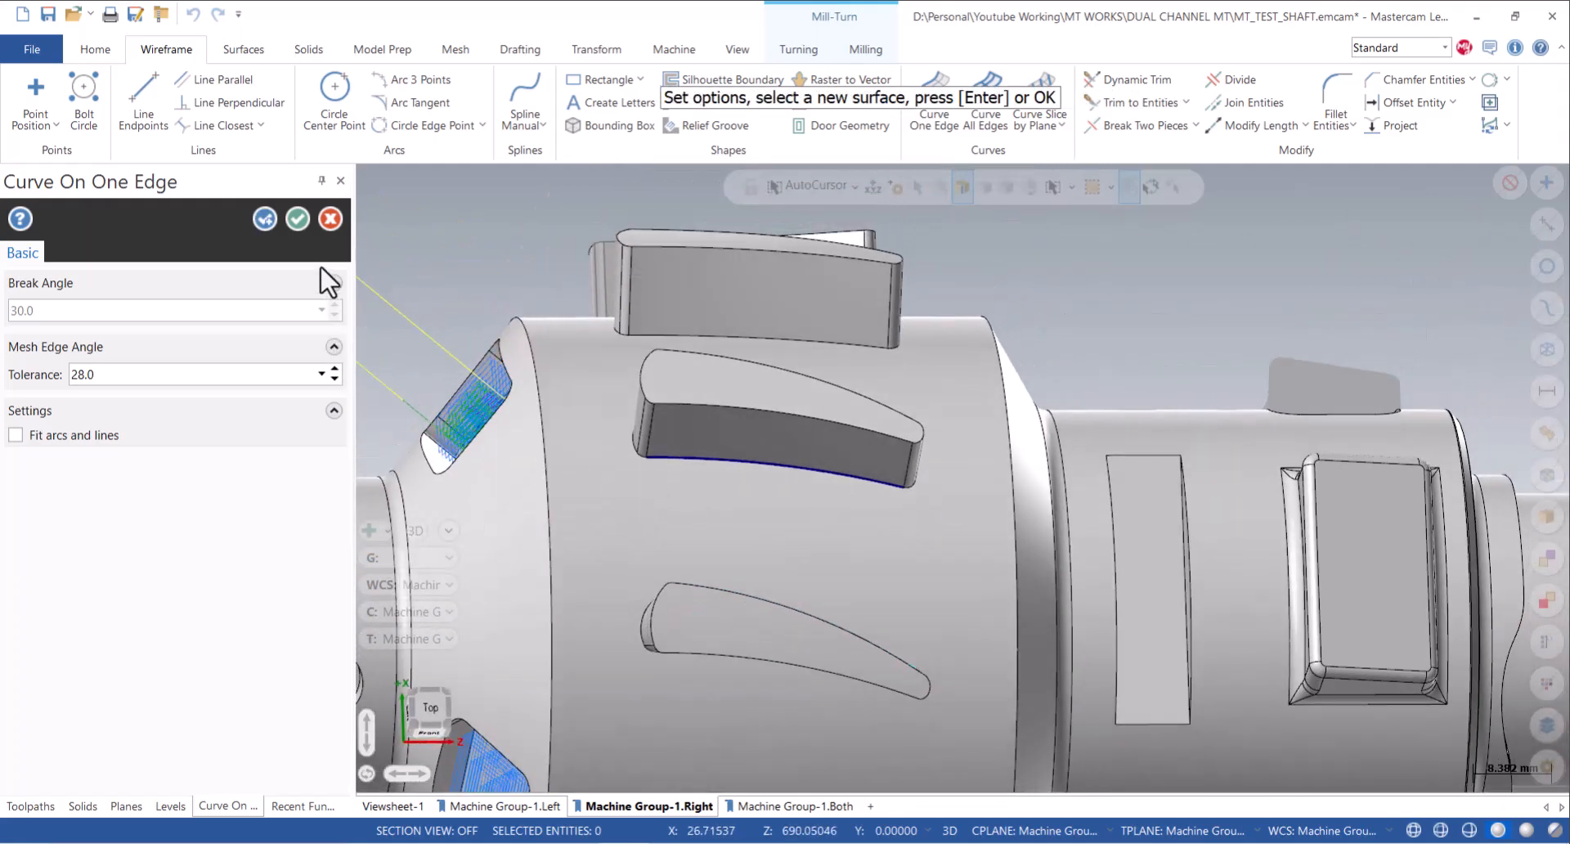
{"action": "left_click", "coordinate": [298, 219]}
Make level 3 active and hide level 101 to view the cylindrical surface alone from the Top view.
{"action": "left_click", "coordinate": [310, 350]}
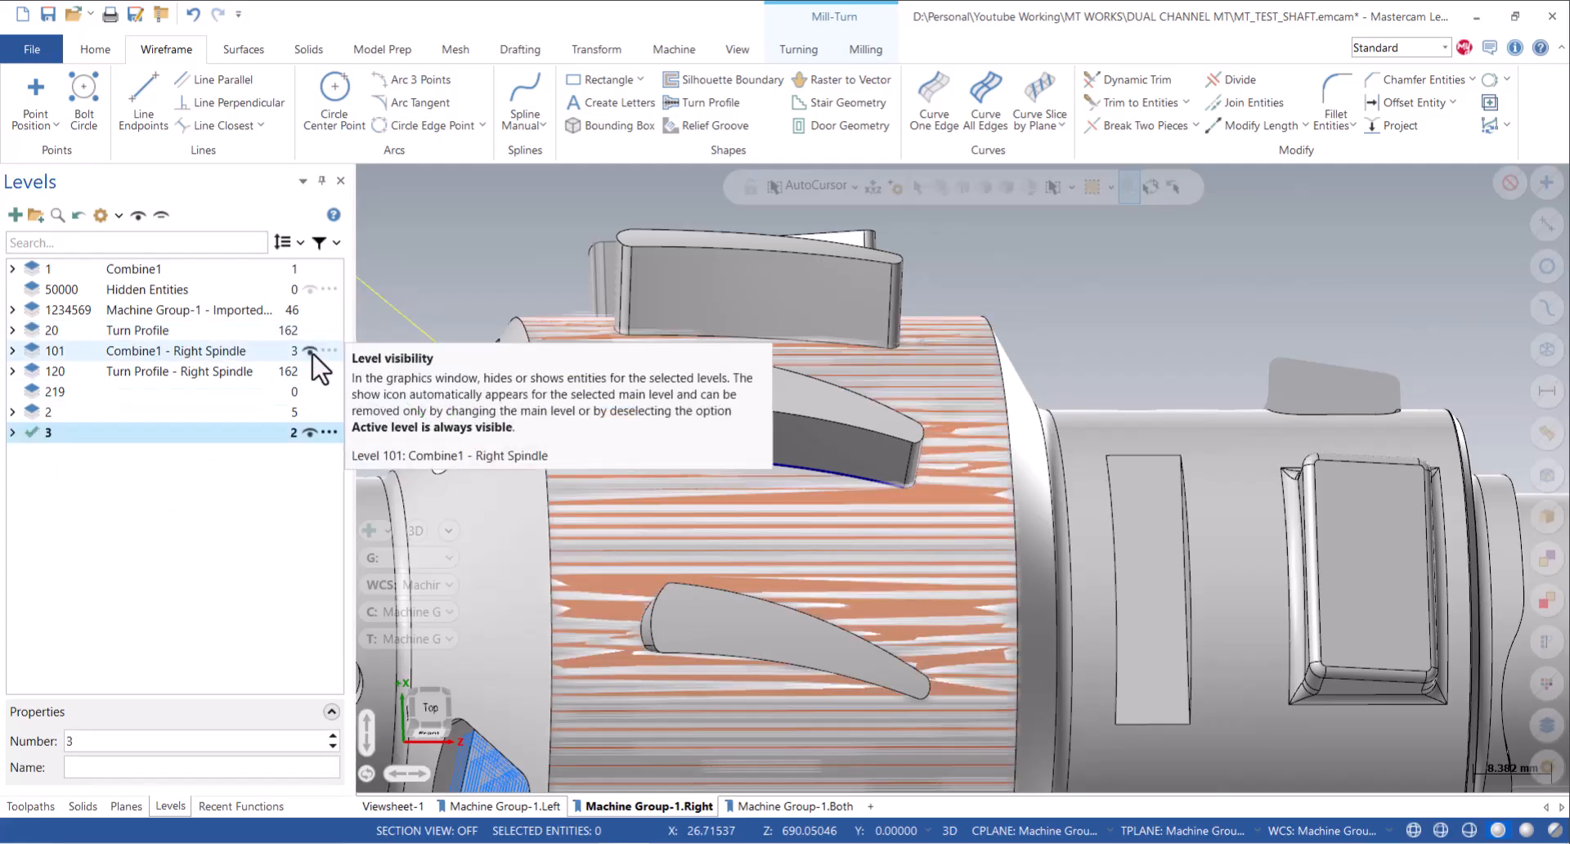
{"action": "left_click", "coordinate": [286, 350]}
{"action": "right_click", "coordinate": [1121, 269]}
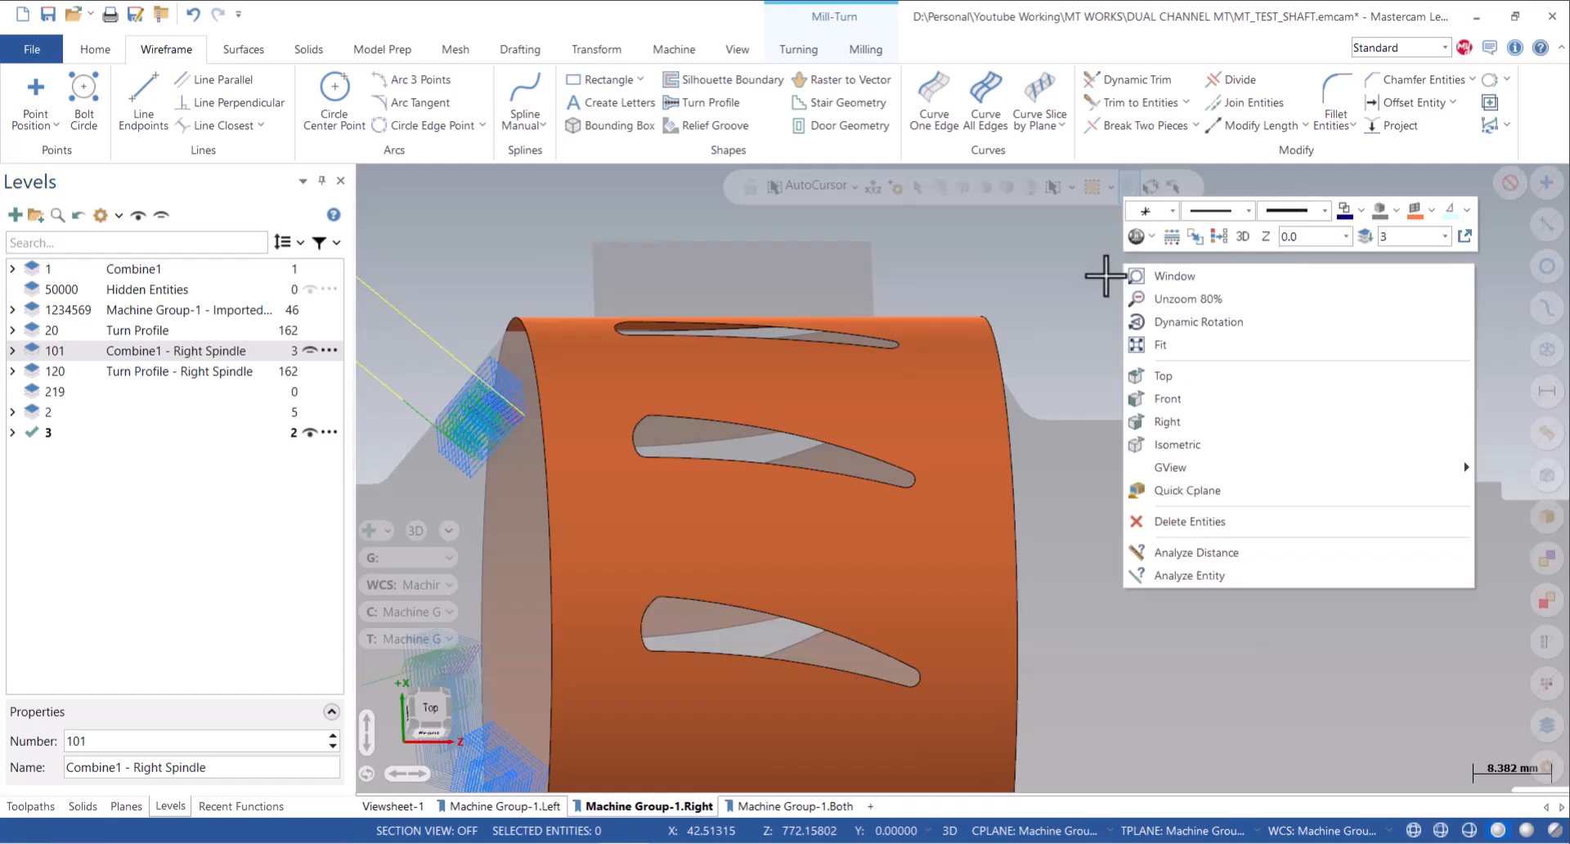
{"action": "middle_click_drag", "start_coordinate": [965, 296], "coordinate": [1061, 296]}
{"action": "right_click", "coordinate": [1061, 296]}
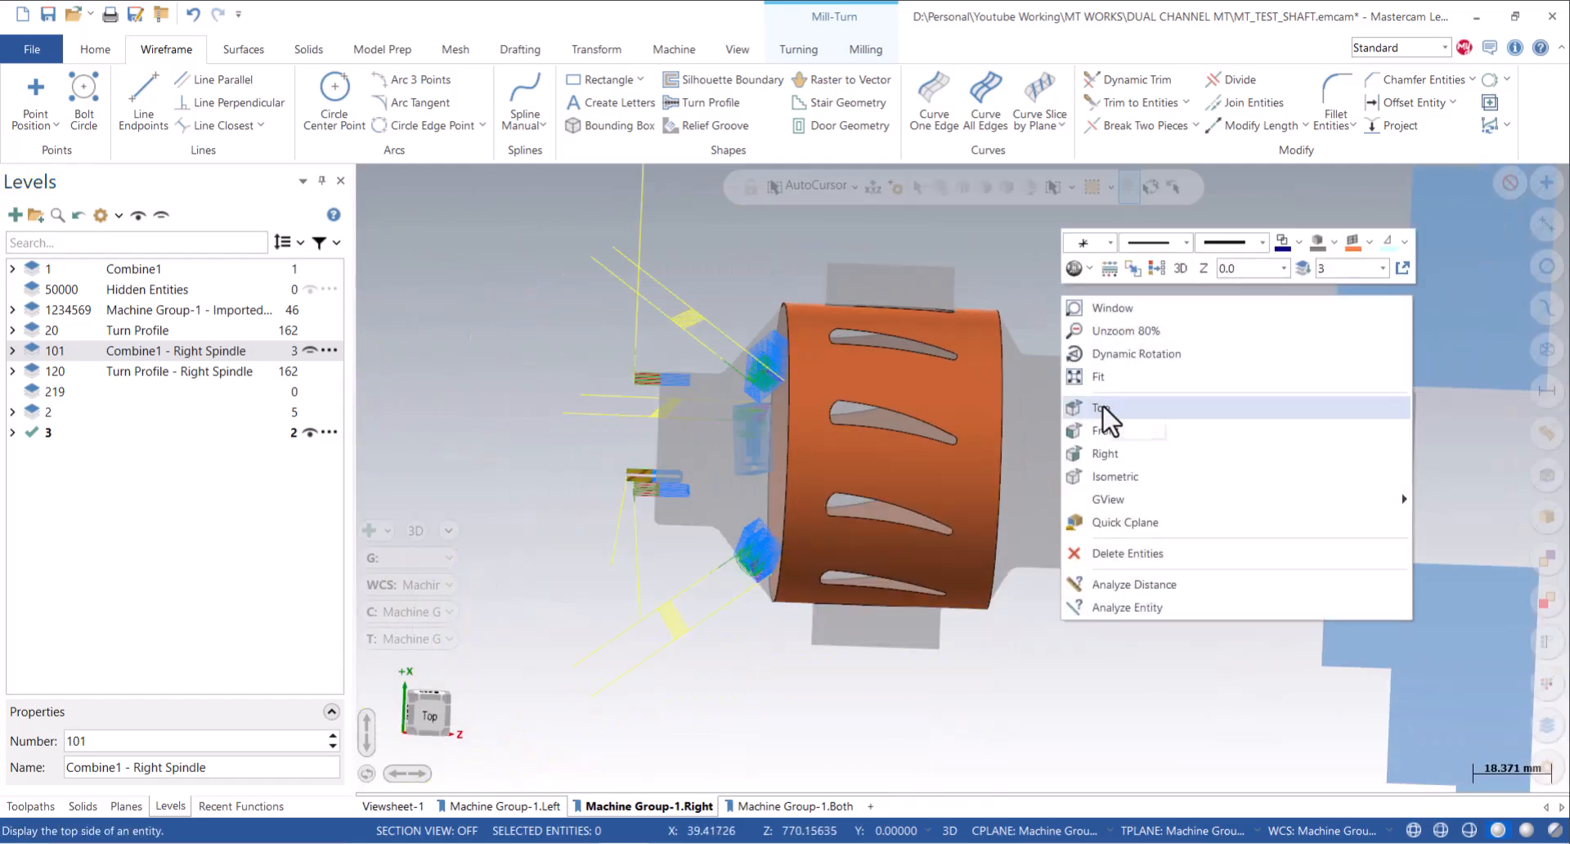
{"action": "left_click", "coordinate": [1104, 408]}
Move the two blade edge curves from level 101 to active level 3 and hide level 101.
{"action": "left_click", "coordinate": [310, 351]}
{"action": "middle_click_drag", "start_coordinate": [736, 412], "coordinate": [838, 335]}
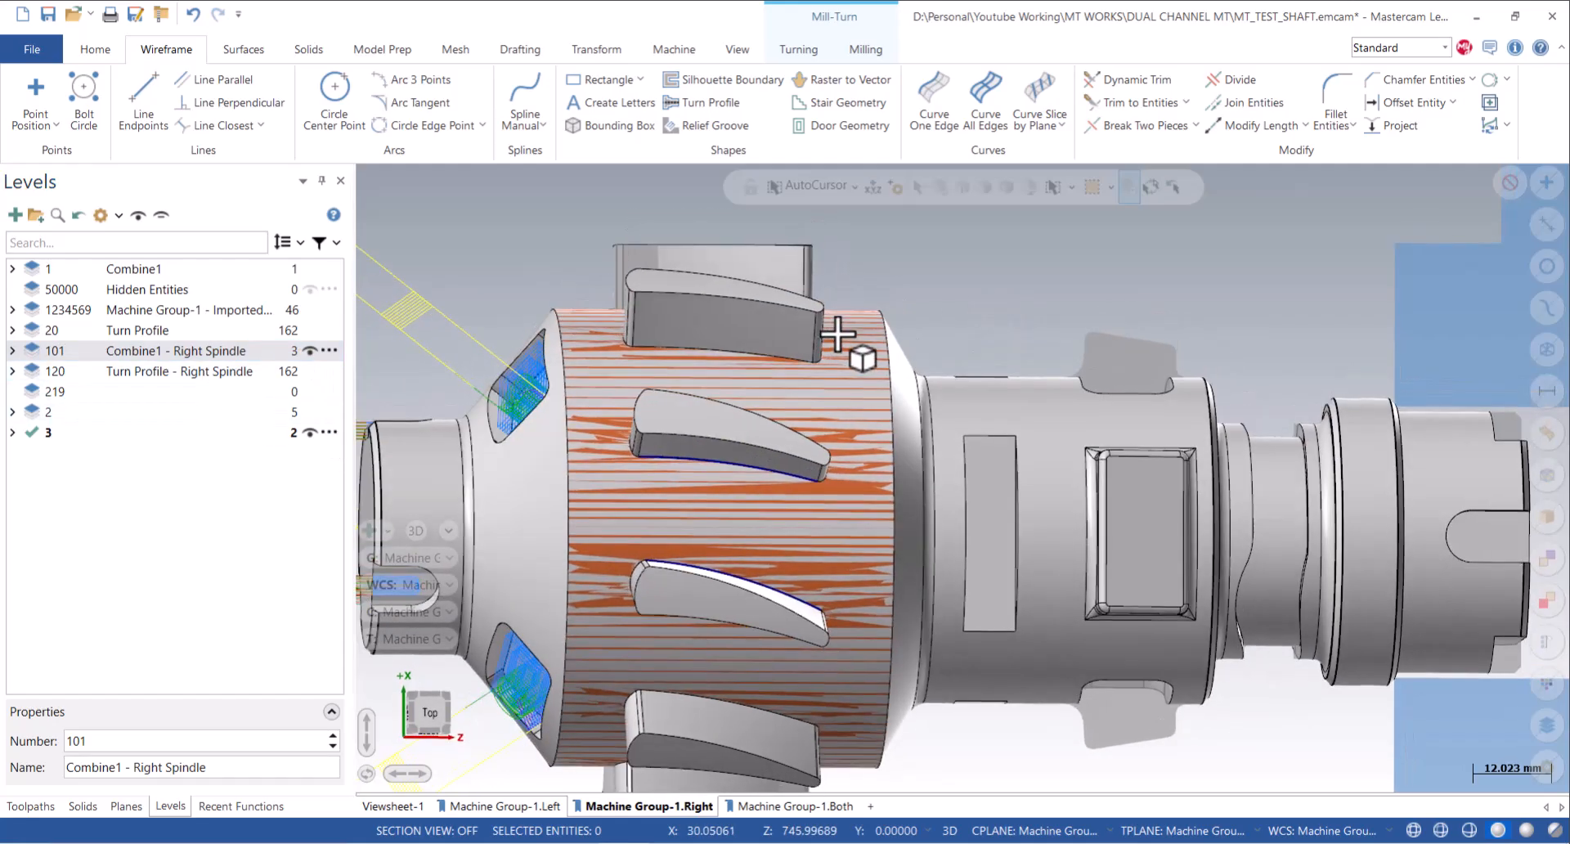
{"action": "left_click", "coordinate": [736, 467]}
{"action": "left_click", "coordinate": [701, 563]}
{"action": "right_click", "coordinate": [696, 563]}
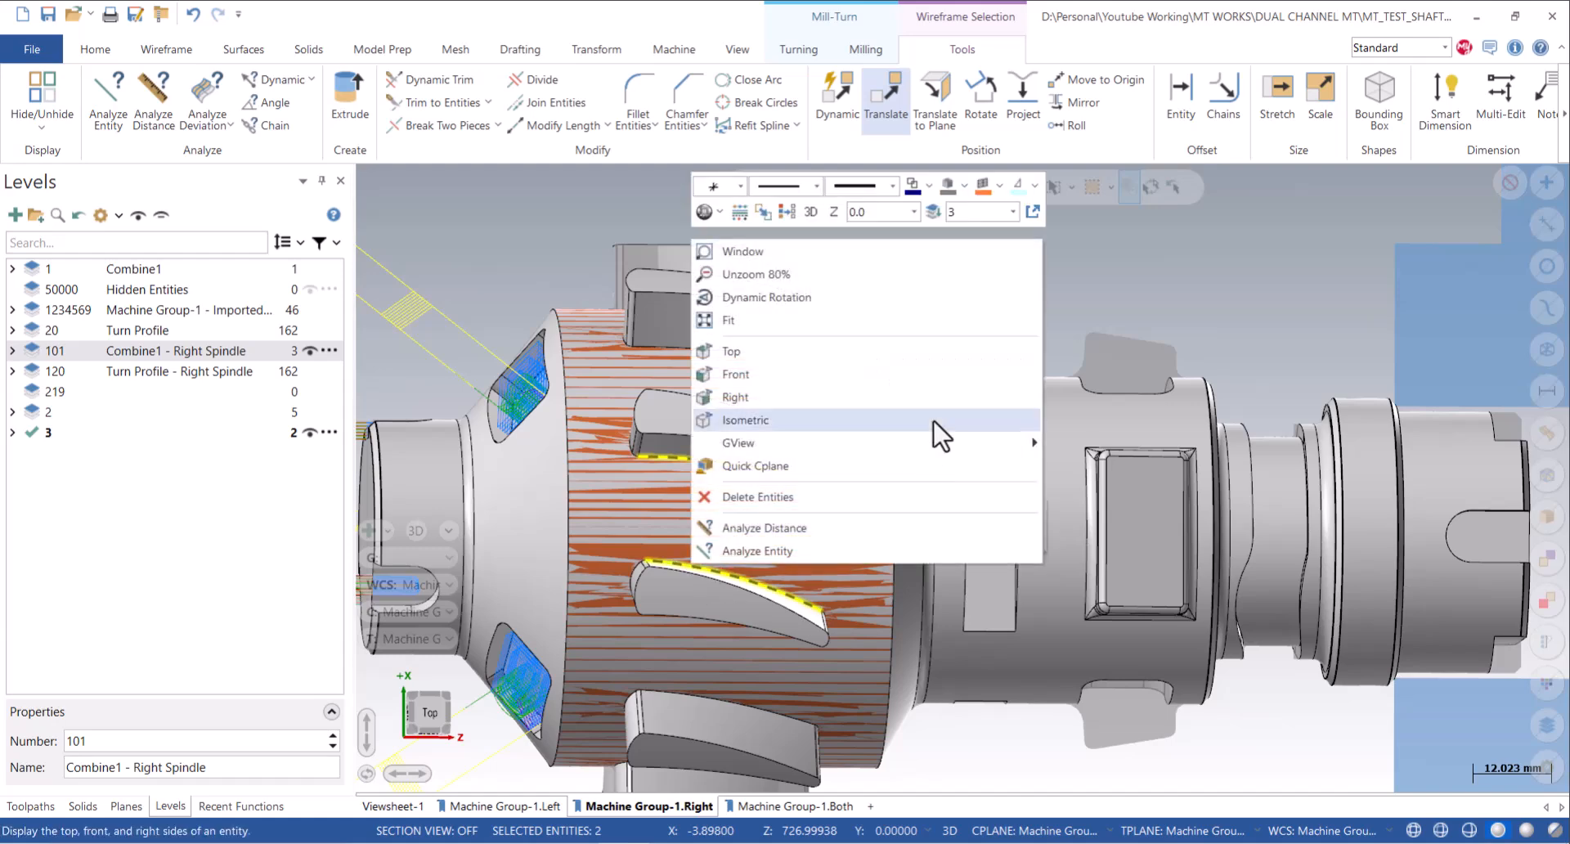
{"action": "left_click", "coordinate": [934, 212]}
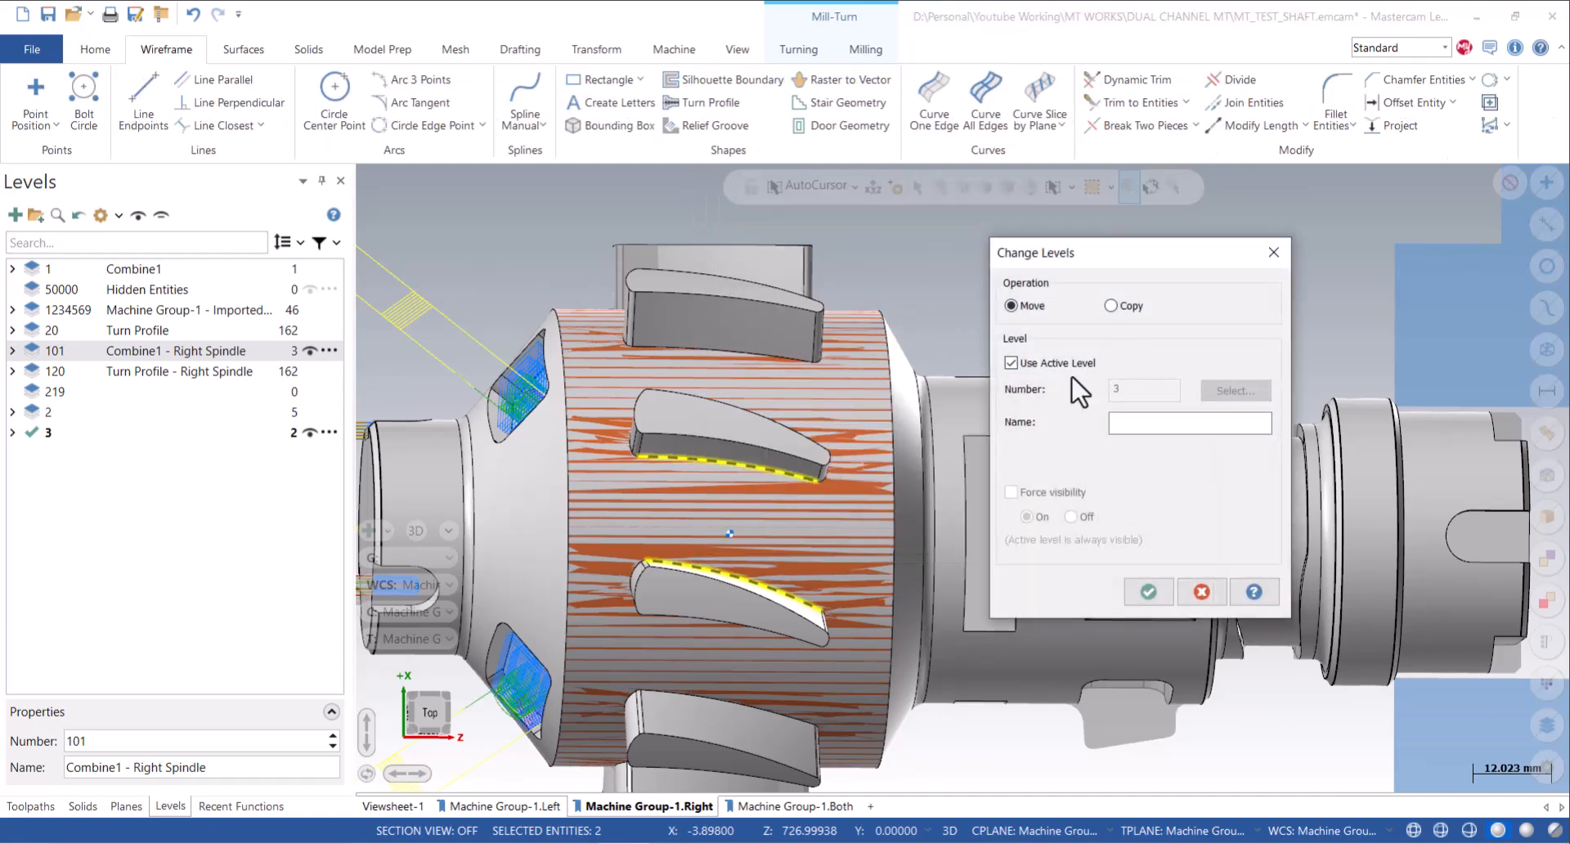
{"action": "left_click", "coordinate": [1149, 593]}
{"action": "left_click", "coordinate": [309, 350]}
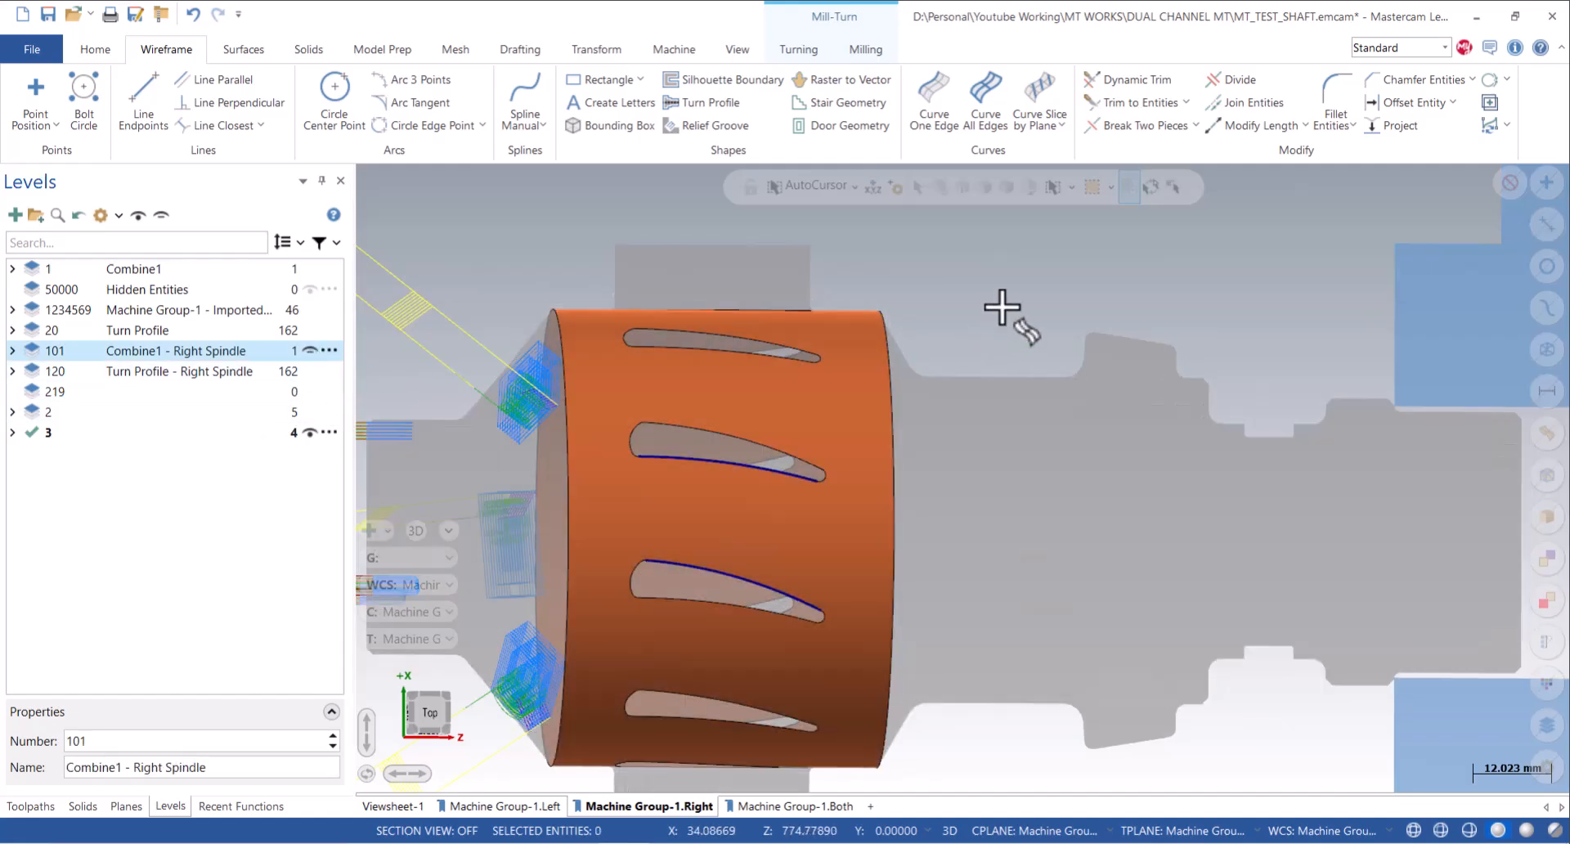
Stretch both blade edge curves at each end so they run past both ends of the cylindrical surface.
{"action": "left_click", "coordinate": [763, 468]}
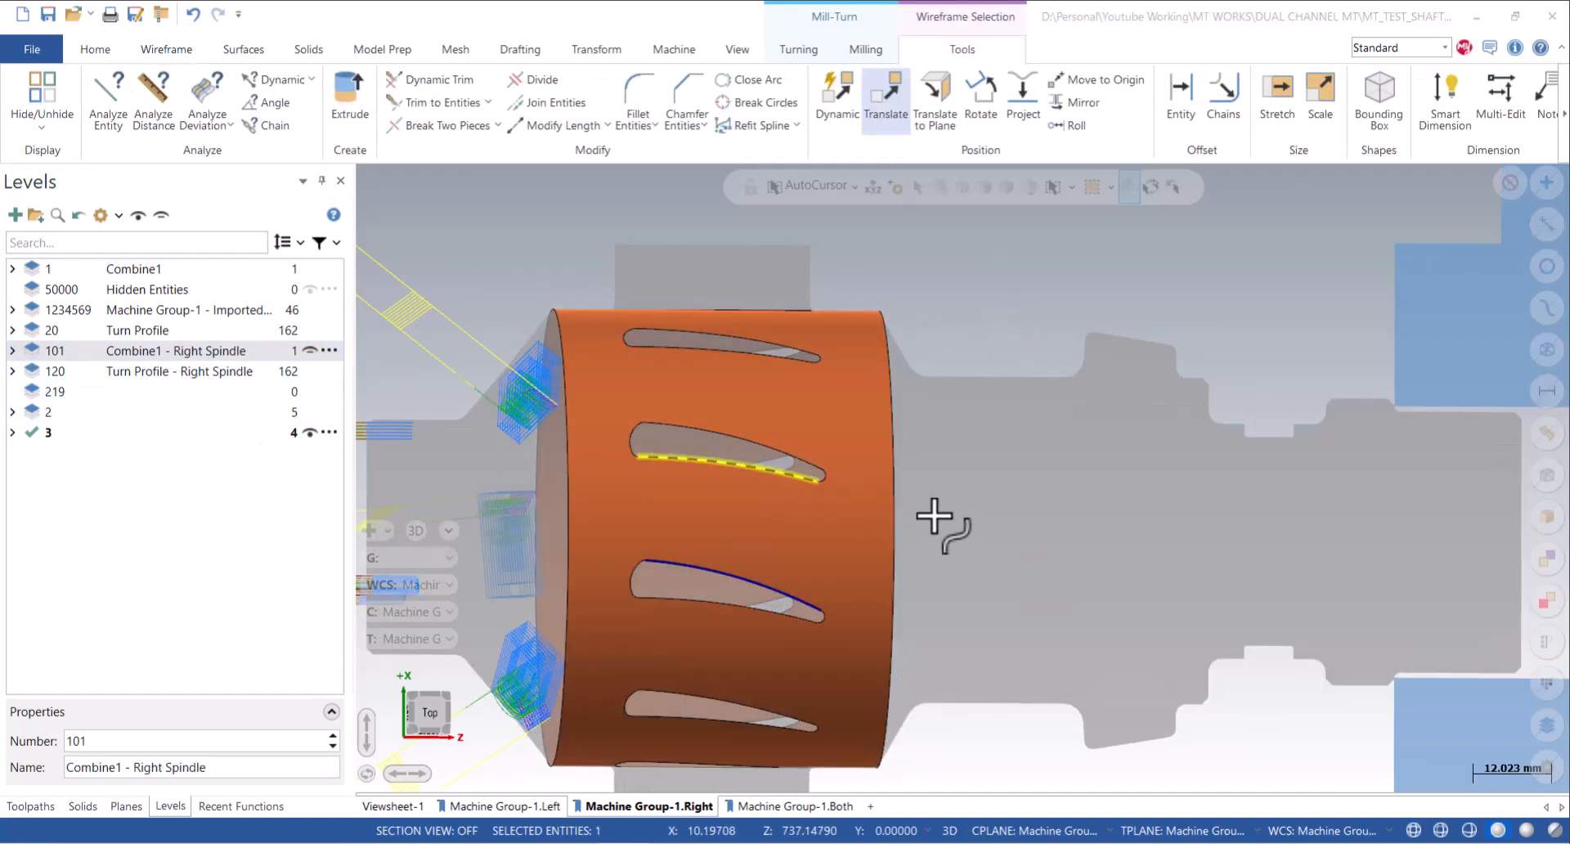
{"action": "left_click_drag", "start_coordinate": [819, 480], "coordinate": [938, 514]}
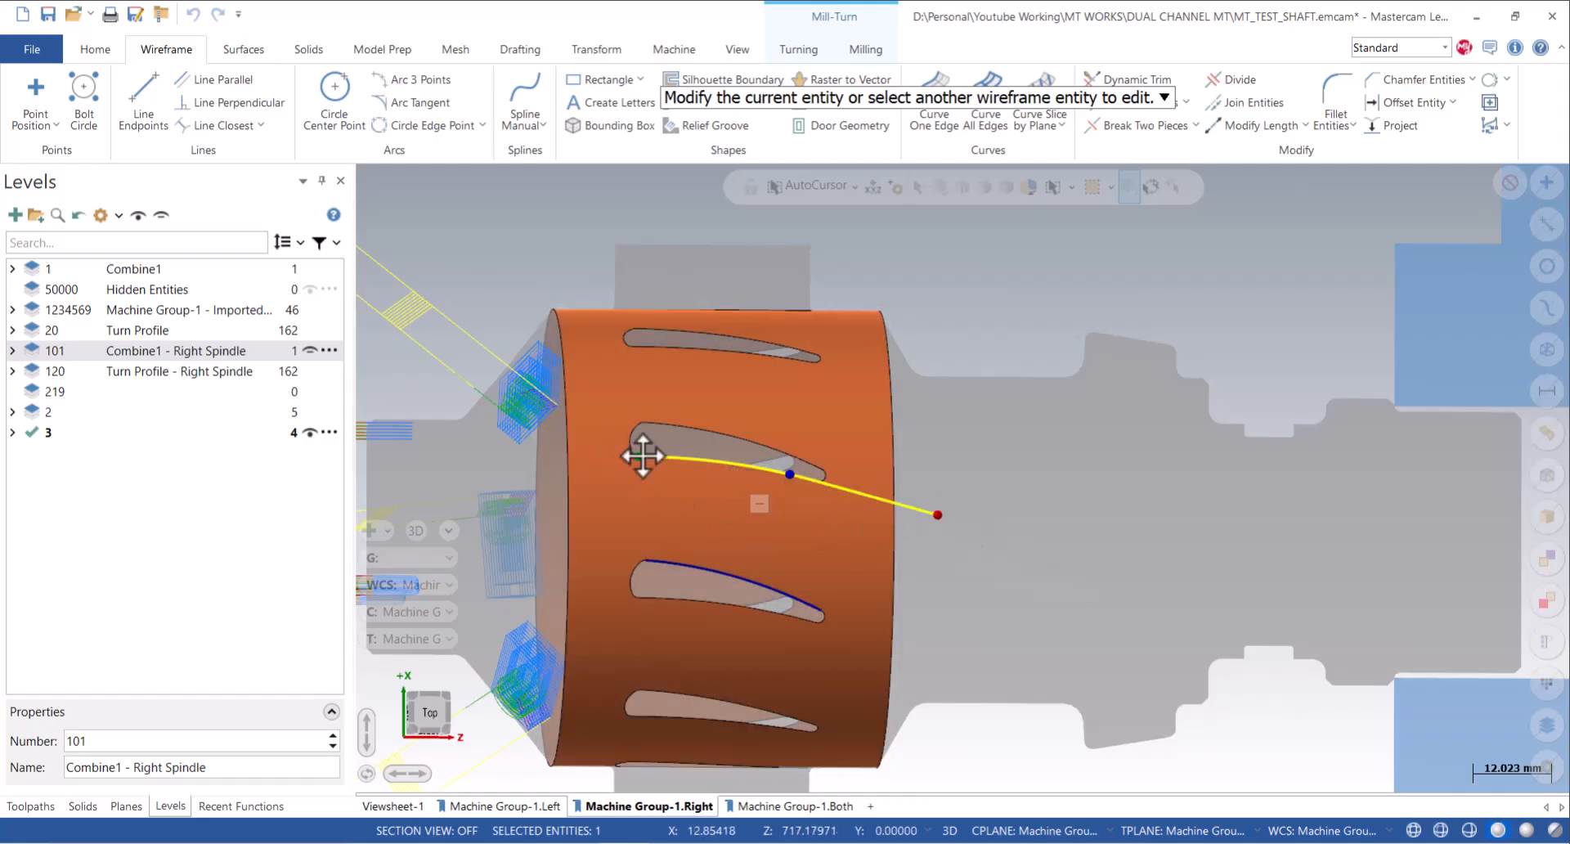
{"action": "left_click_drag", "start_coordinate": [644, 457], "coordinate": [531, 455]}
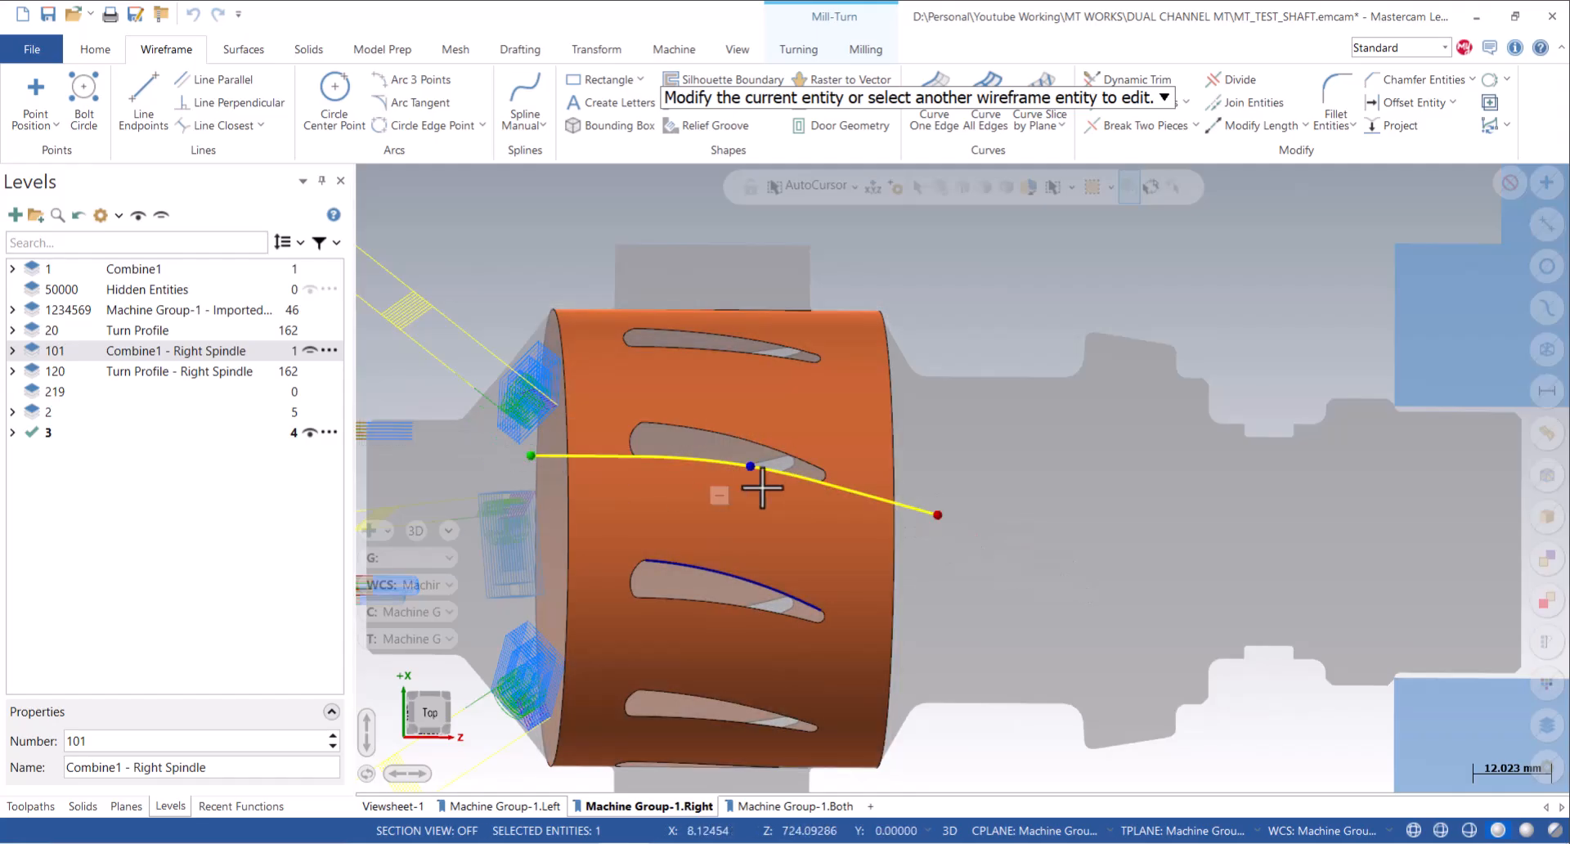
{"action": "left_click", "coordinate": [813, 611]}
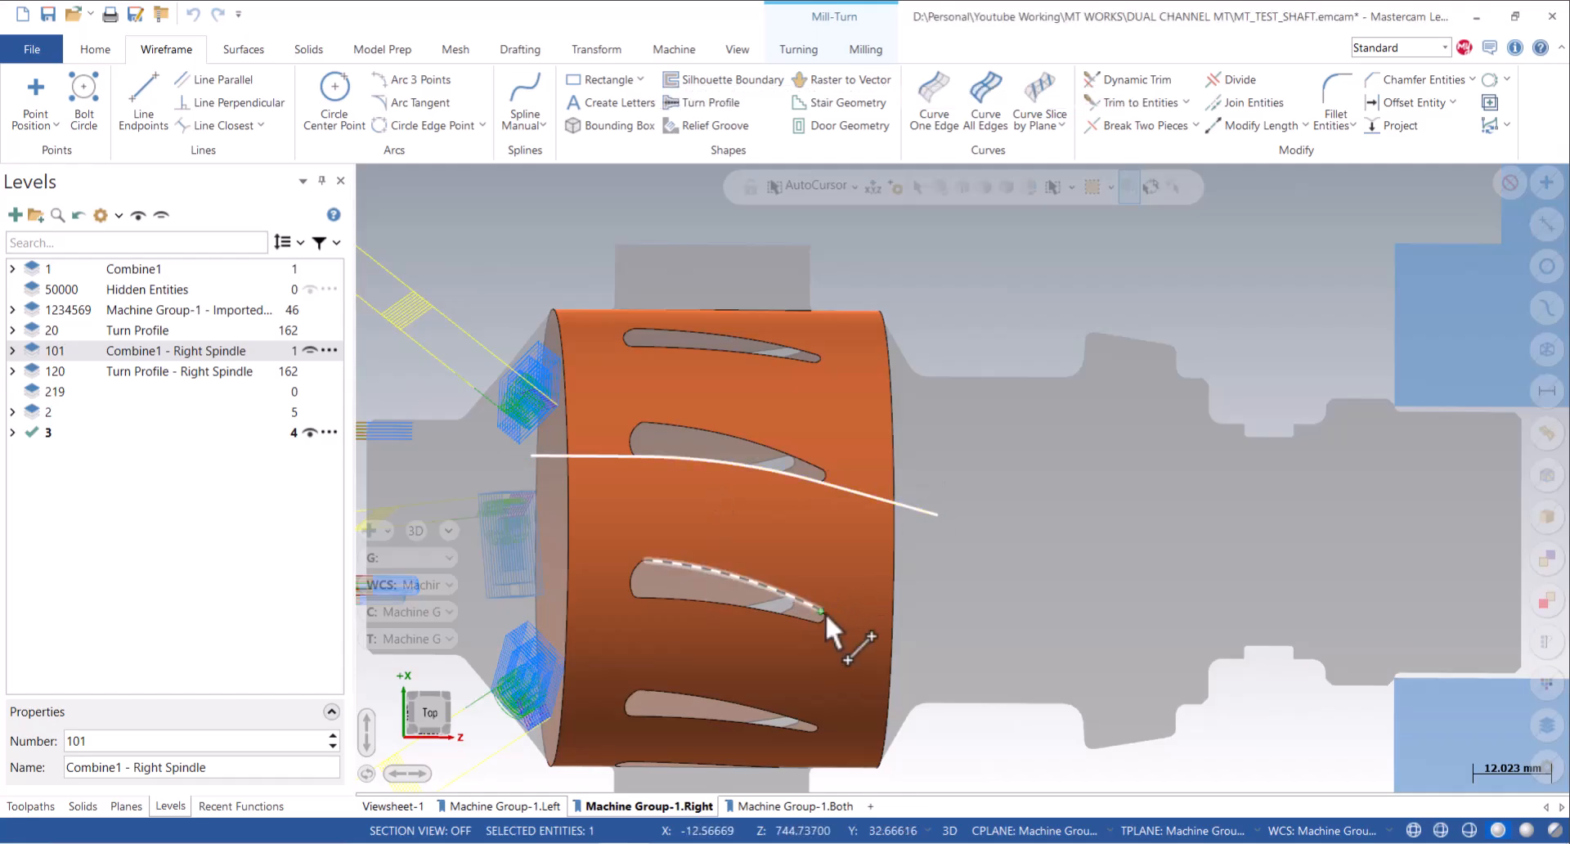
{"action": "left_click", "coordinate": [826, 612]}
{"action": "left_click_drag", "start_coordinate": [850, 624], "coordinate": [959, 680]}
{"action": "left_click_drag", "start_coordinate": [649, 561], "coordinate": [522, 554]}
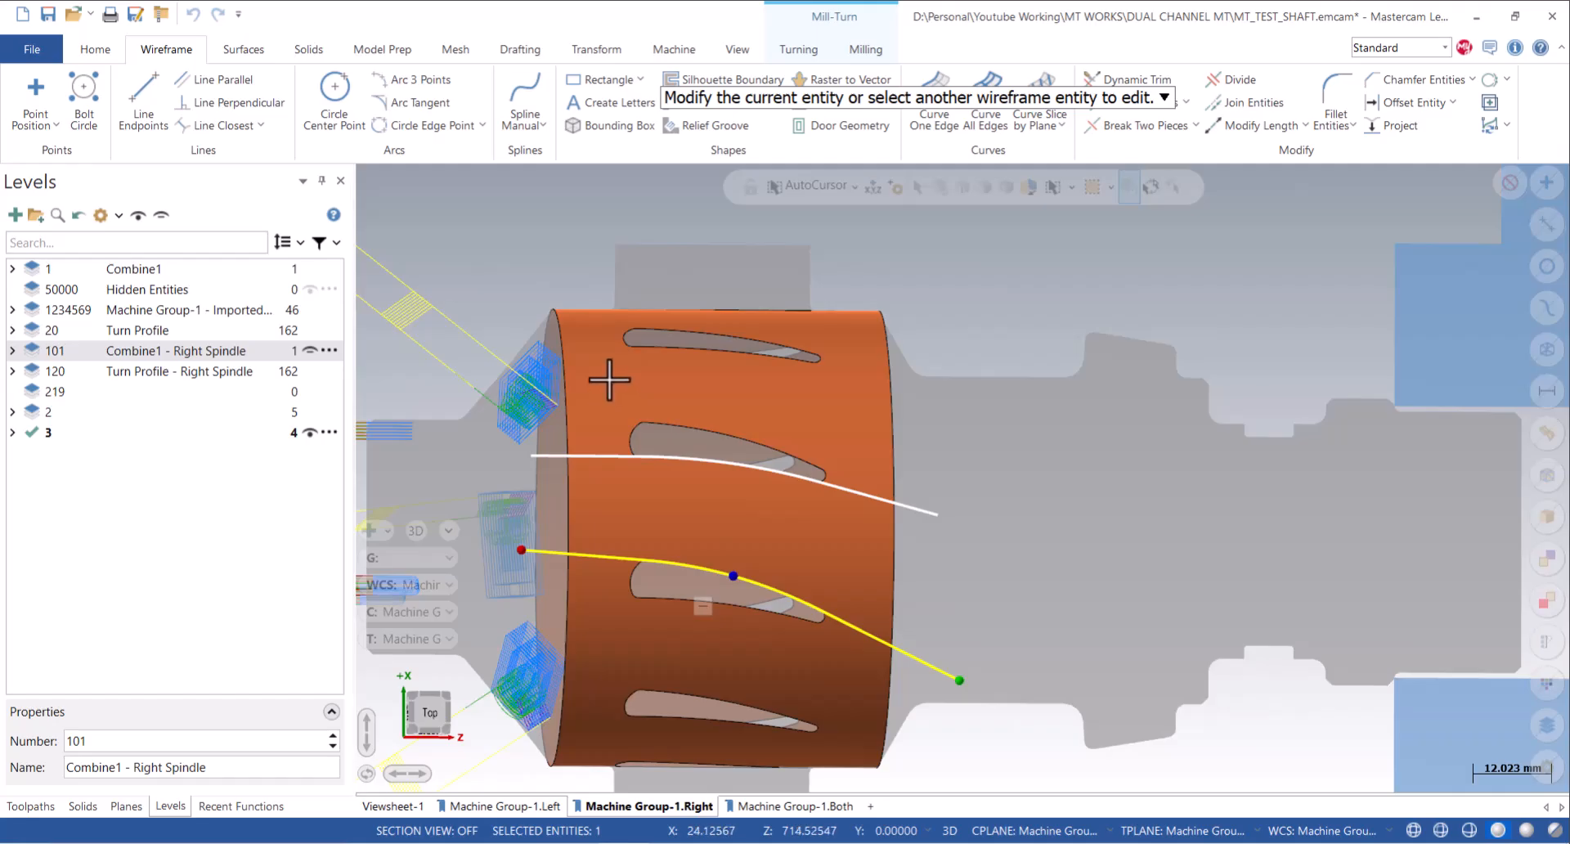
{"action": "key", "text": "Escape"}
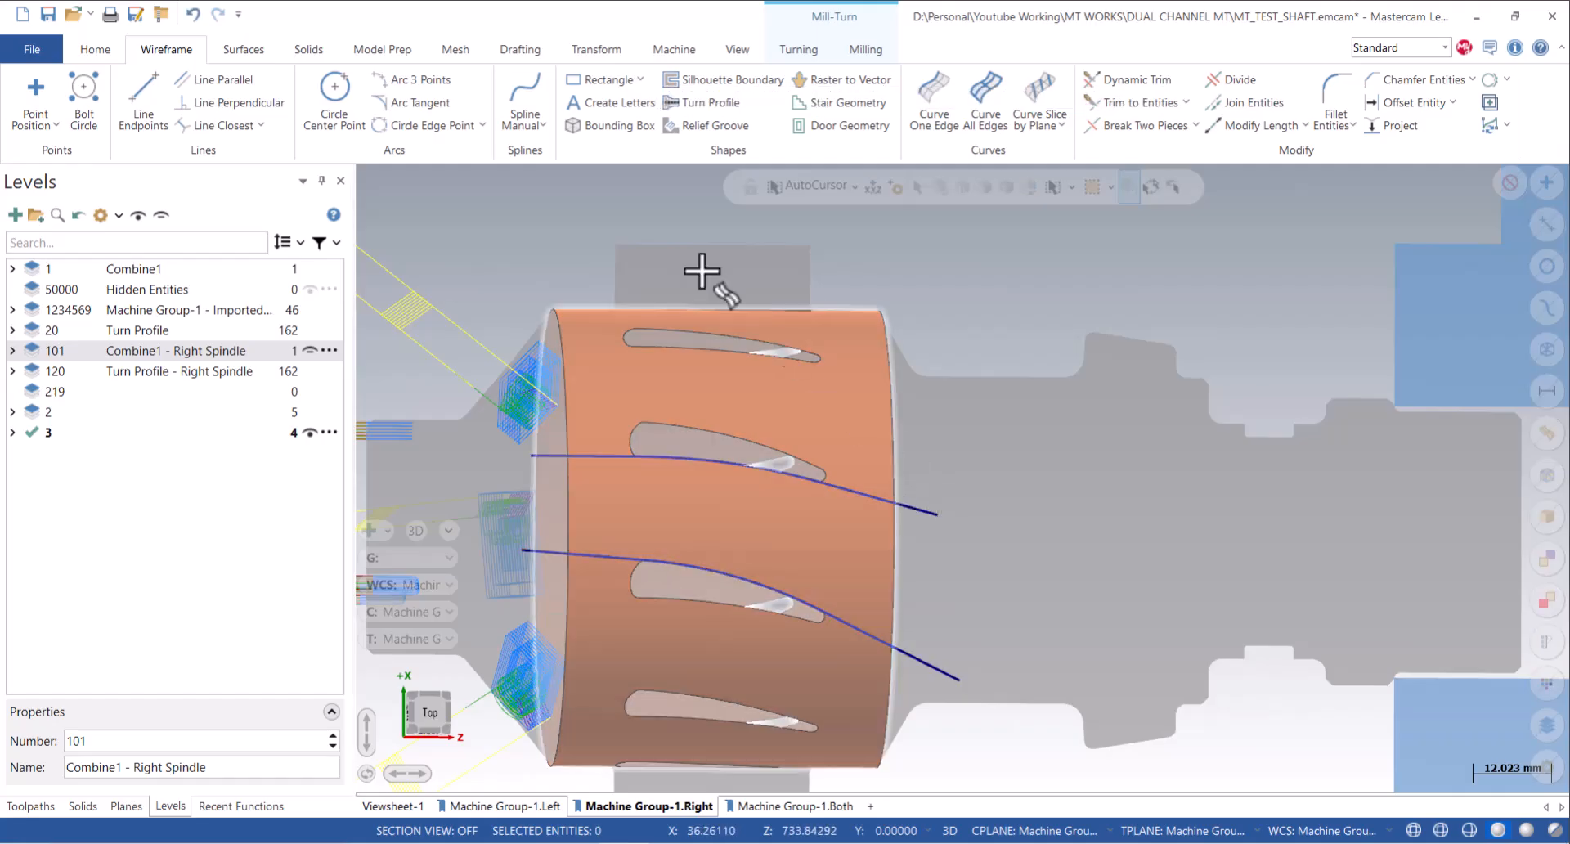
Show level 101 again and inspect the stretched curve against the wide end of the upper blade.
{"action": "left_click", "coordinate": [244, 49]}
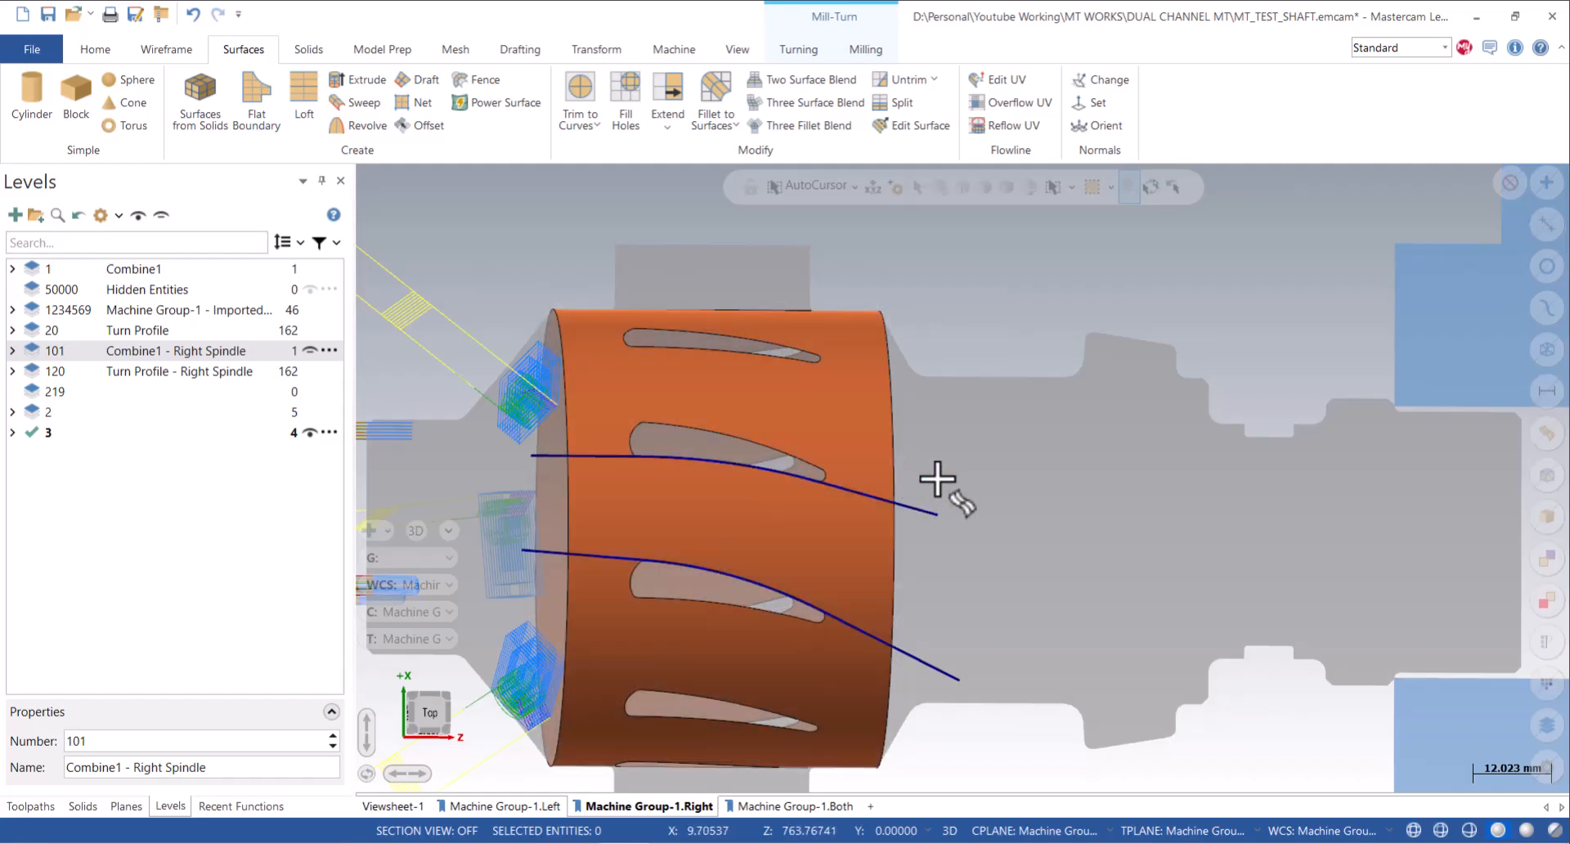
{"action": "right_click", "coordinate": [1034, 315]}
{"action": "left_click", "coordinate": [1070, 438]}
{"action": "scroll", "coordinate": [582, 466], "scroll_direction": "up", "scroll_amount": 5}
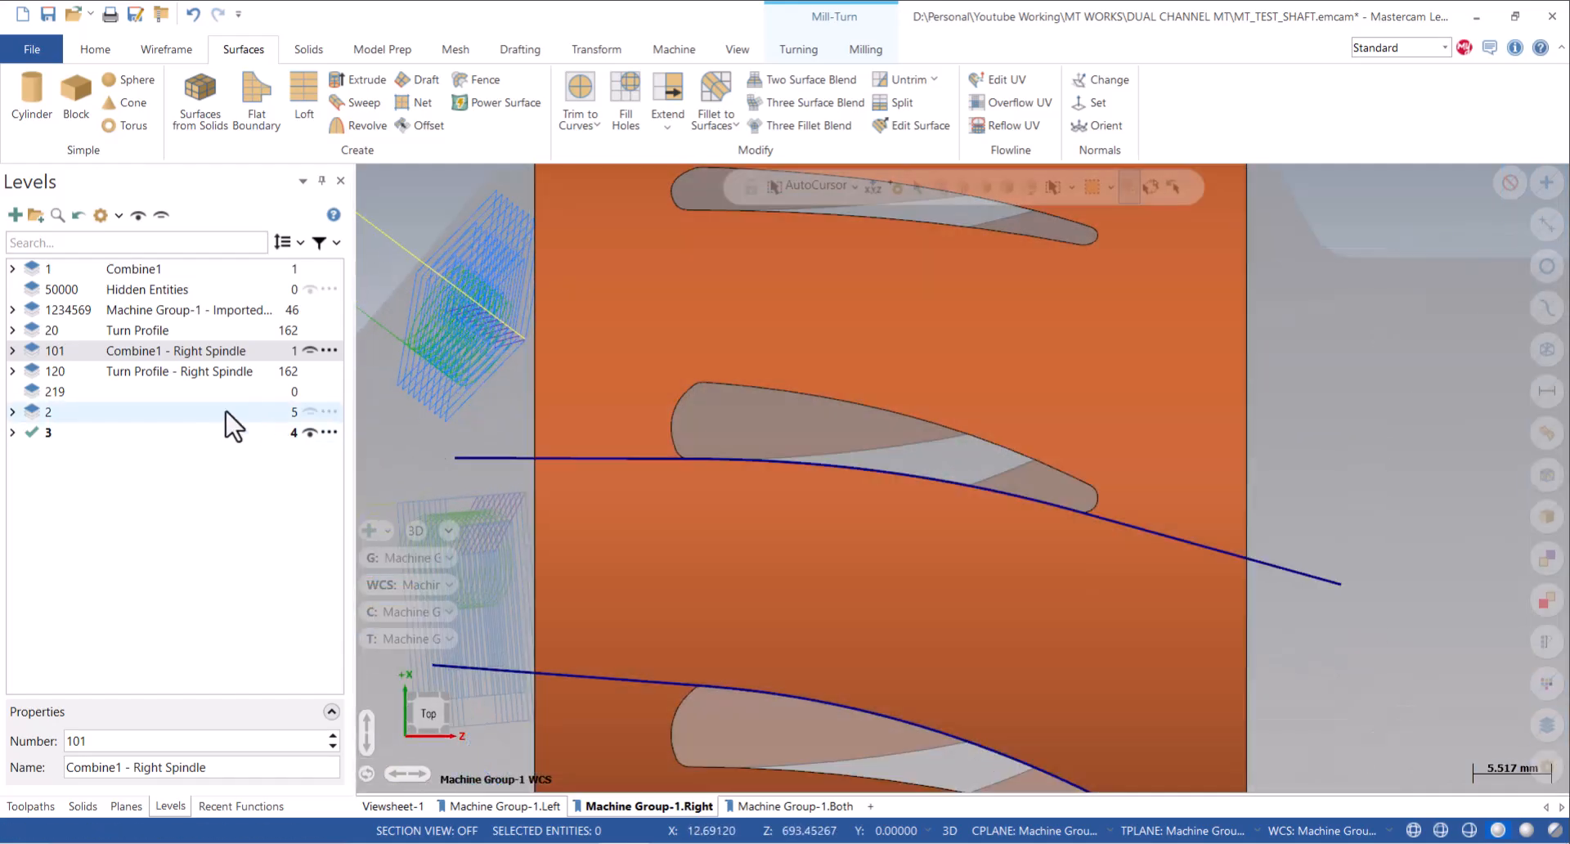
{"action": "left_click", "coordinate": [310, 350]}
{"action": "middle_click_drag", "start_coordinate": [718, 435], "coordinate": [839, 435]}
{"action": "scroll", "coordinate": [654, 427], "scroll_direction": "up", "scroll_amount": 2}
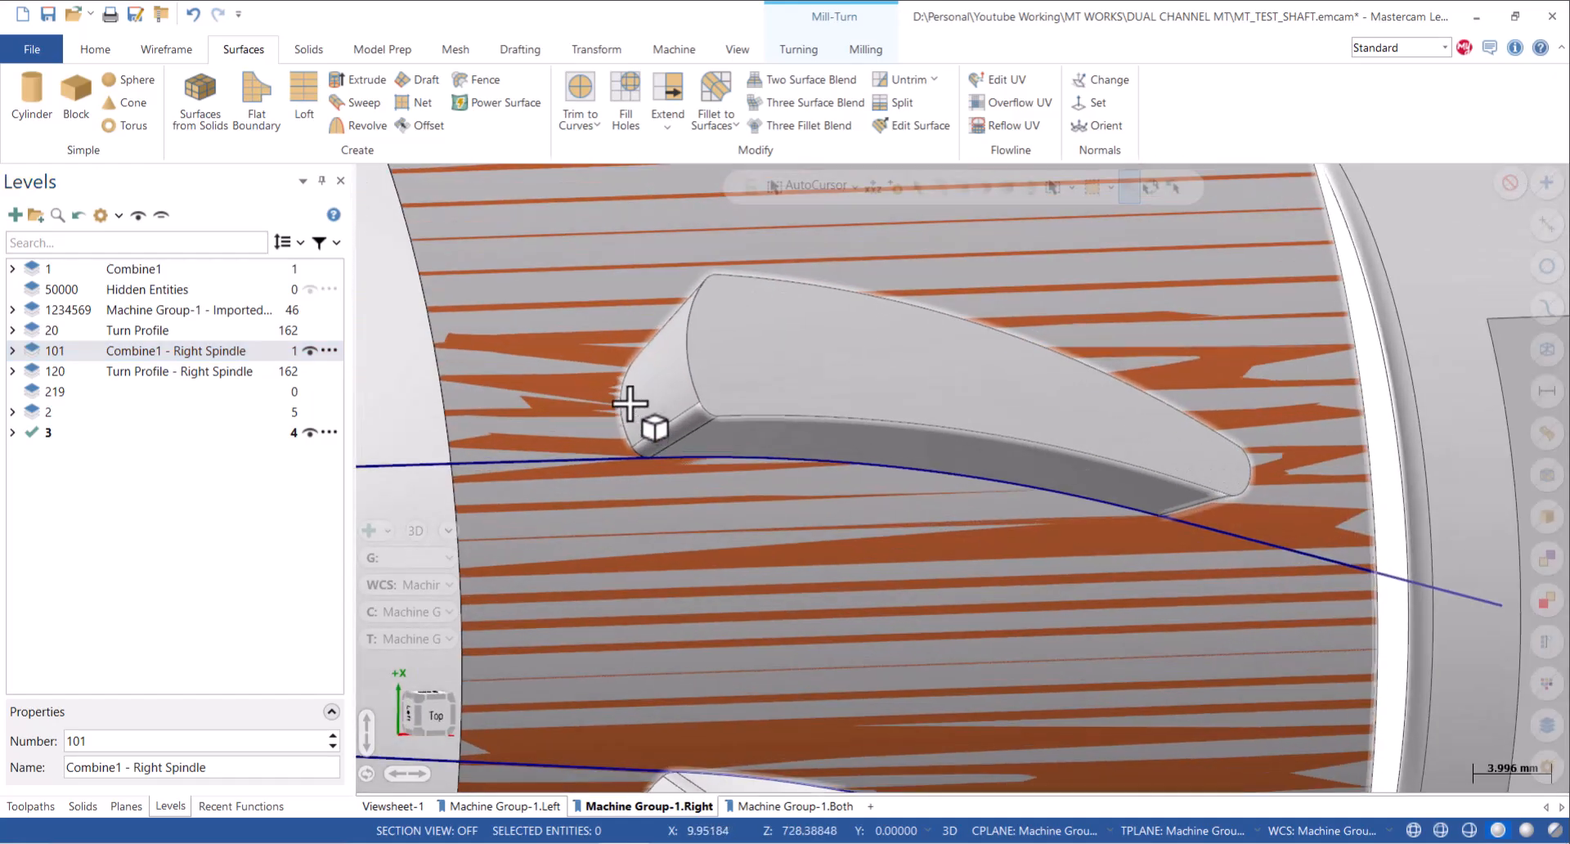
Use Curve One Edge to pick the rounded base edges at the wide ends of the two blades.
{"action": "left_click", "coordinate": [160, 49]}
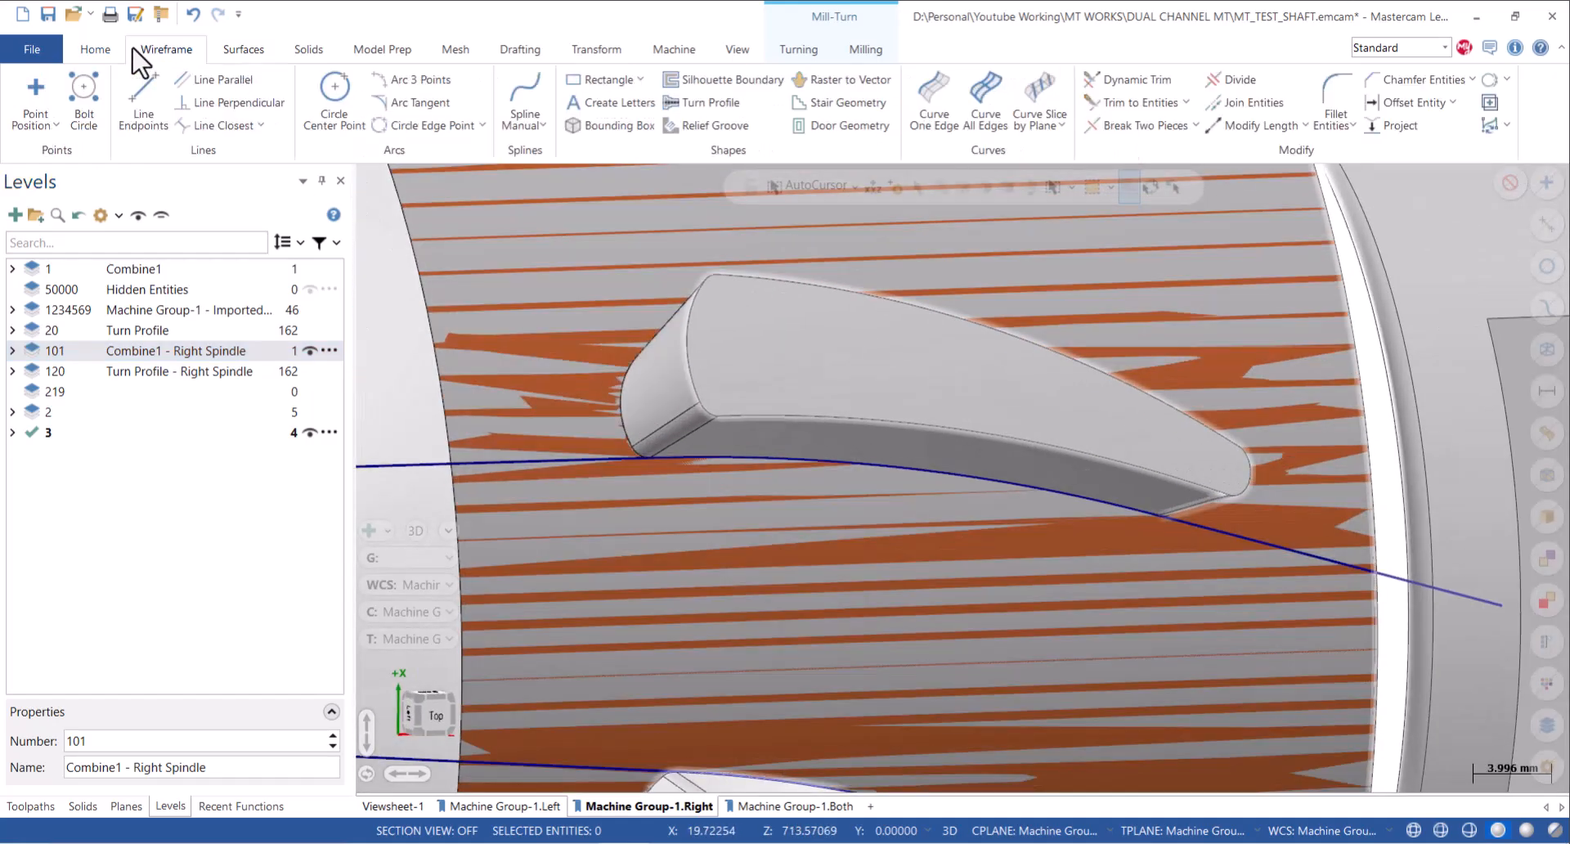
{"action": "left_click", "coordinate": [933, 115]}
{"action": "left_click", "coordinate": [622, 415]}
{"action": "scroll", "coordinate": [624, 384], "scroll_direction": "down", "scroll_amount": 2}
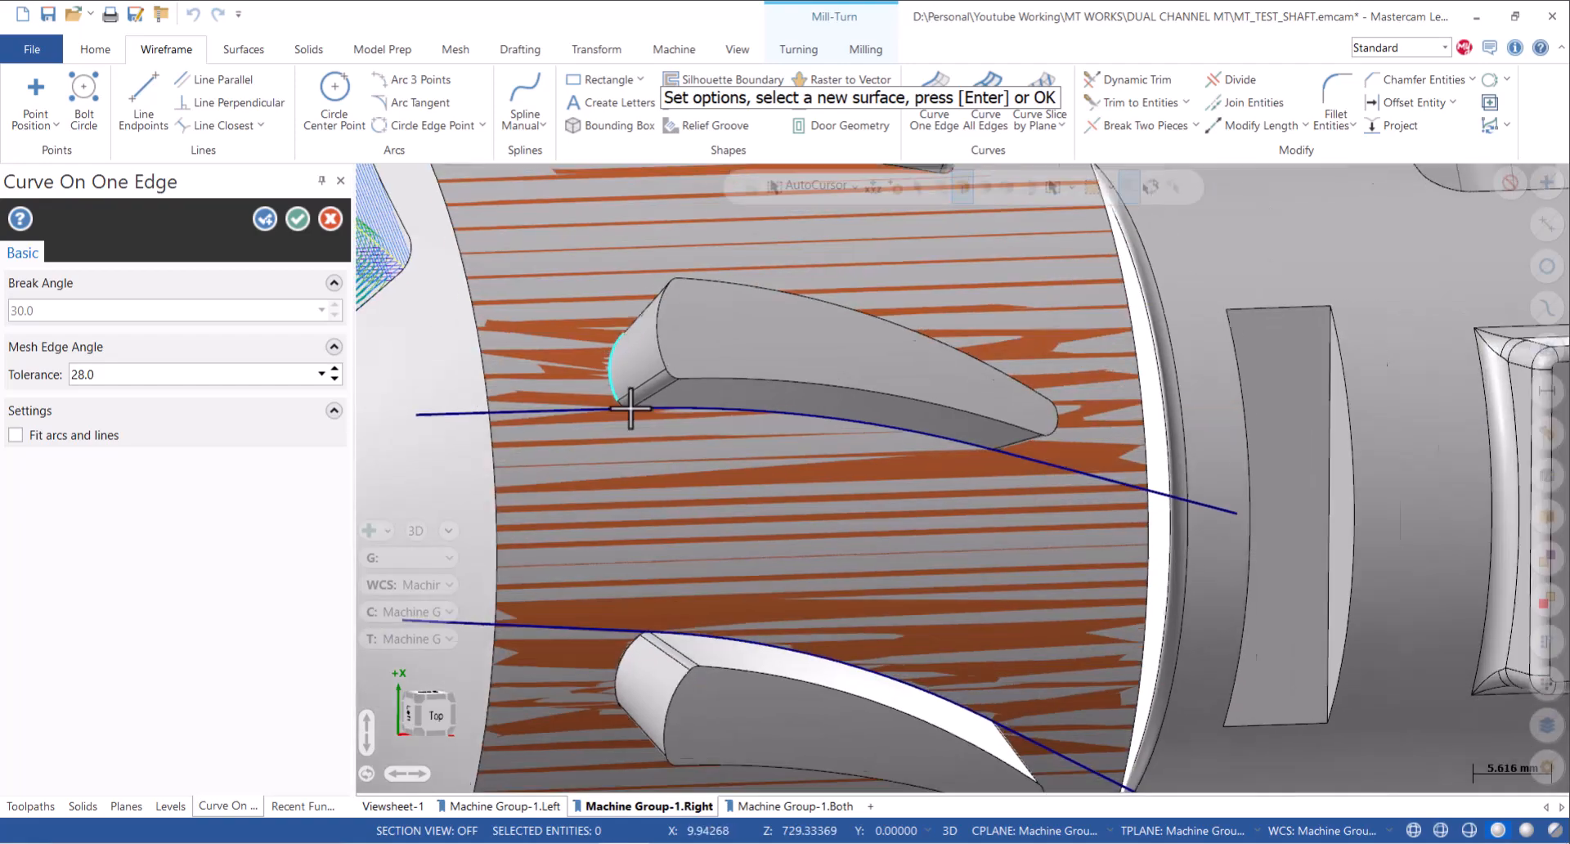
{"action": "middle_click_drag", "start_coordinate": [626, 698], "coordinate": [622, 603], "text": "shift"}
{"action": "scroll", "coordinate": [622, 603], "scroll_direction": "up", "scroll_amount": 1}
Add one-edge curves along the rounded base edges at the narrow tips of the two blades.
{"action": "mouse_move", "coordinate": [996, 424]}
{"action": "middle_mouse_down"}
{"action": "mouse_move", "coordinate": [862, 379]}
{"action": "mouse_move", "coordinate": [1106, 342]}
{"action": "middle_mouse_up"}
{"action": "scroll", "coordinate": [1132, 311], "scroll_direction": "up", "scroll_amount": 6}
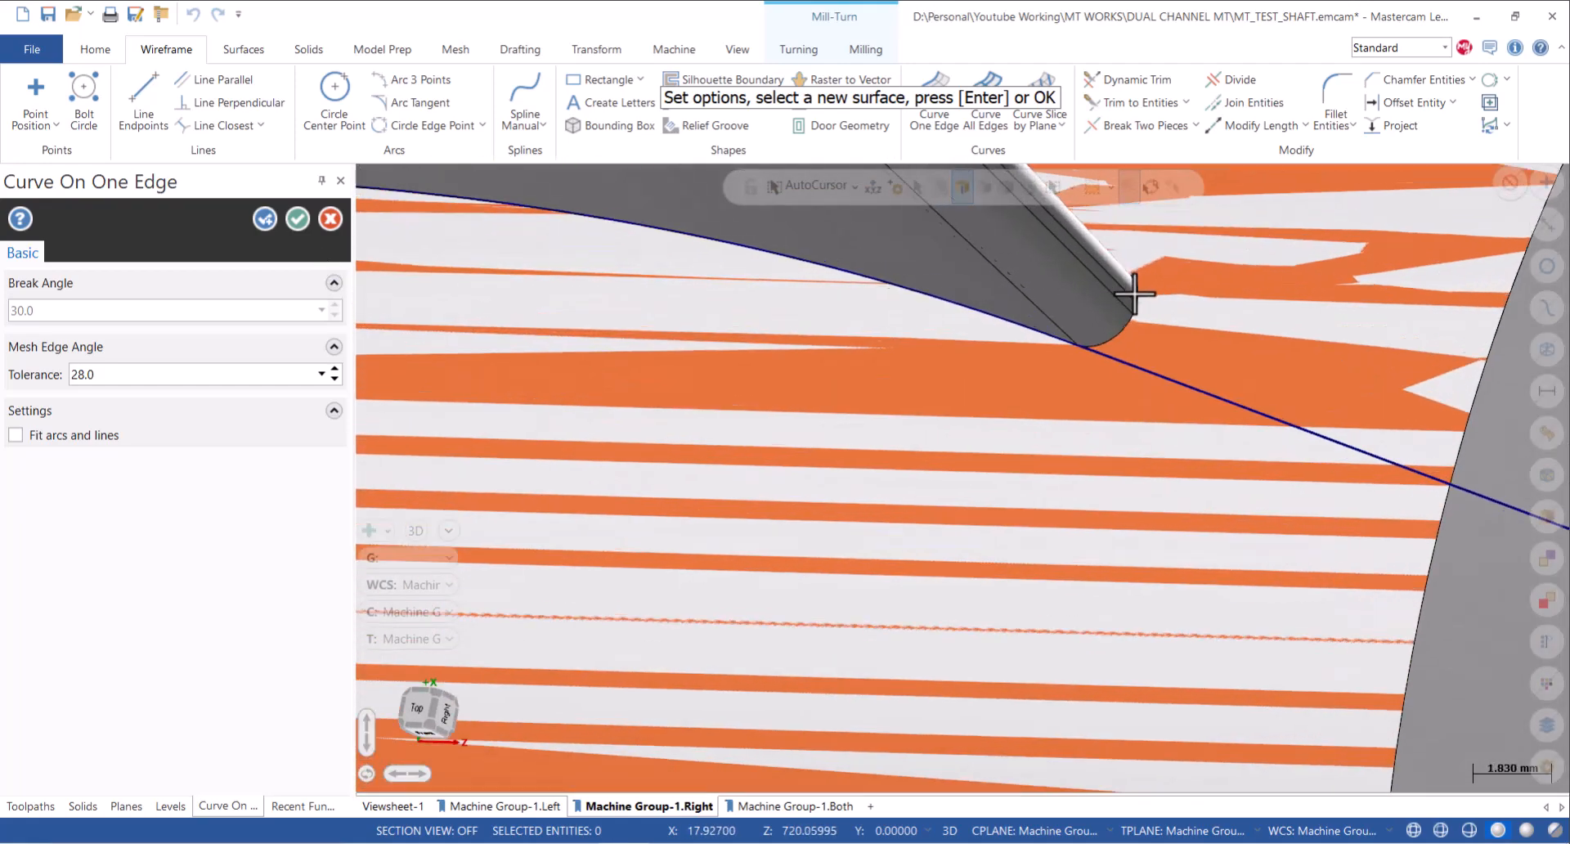
{"action": "scroll", "coordinate": [1133, 329], "scroll_direction": "up", "scroll_amount": 8}
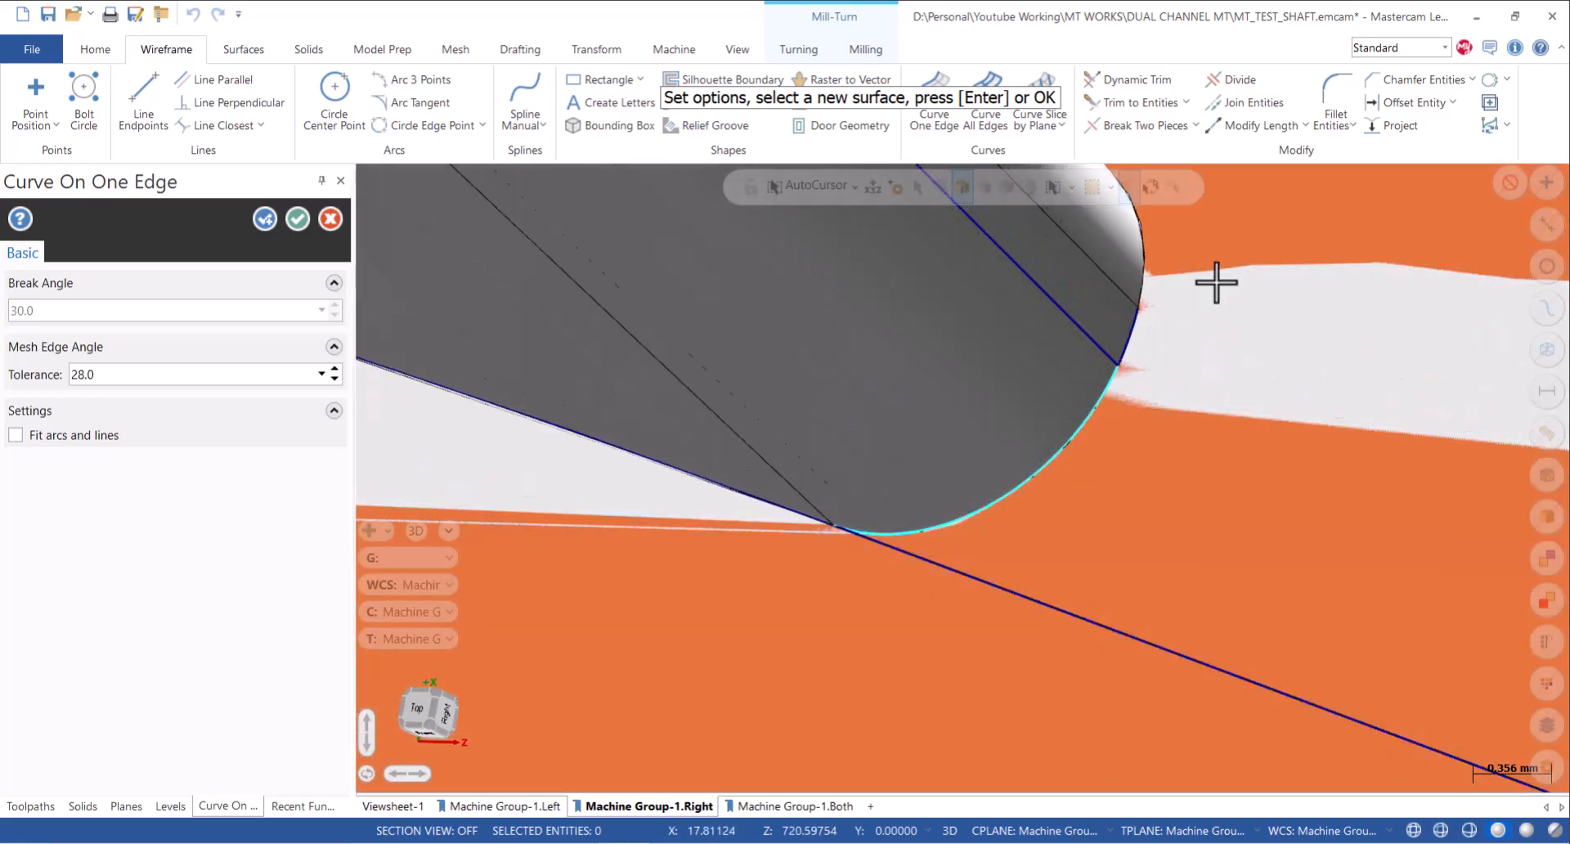
{"action": "scroll", "coordinate": [1011, 295], "scroll_direction": "down", "scroll_amount": 14}
{"action": "scroll", "coordinate": [984, 550], "scroll_direction": "up", "scroll_amount": 4}
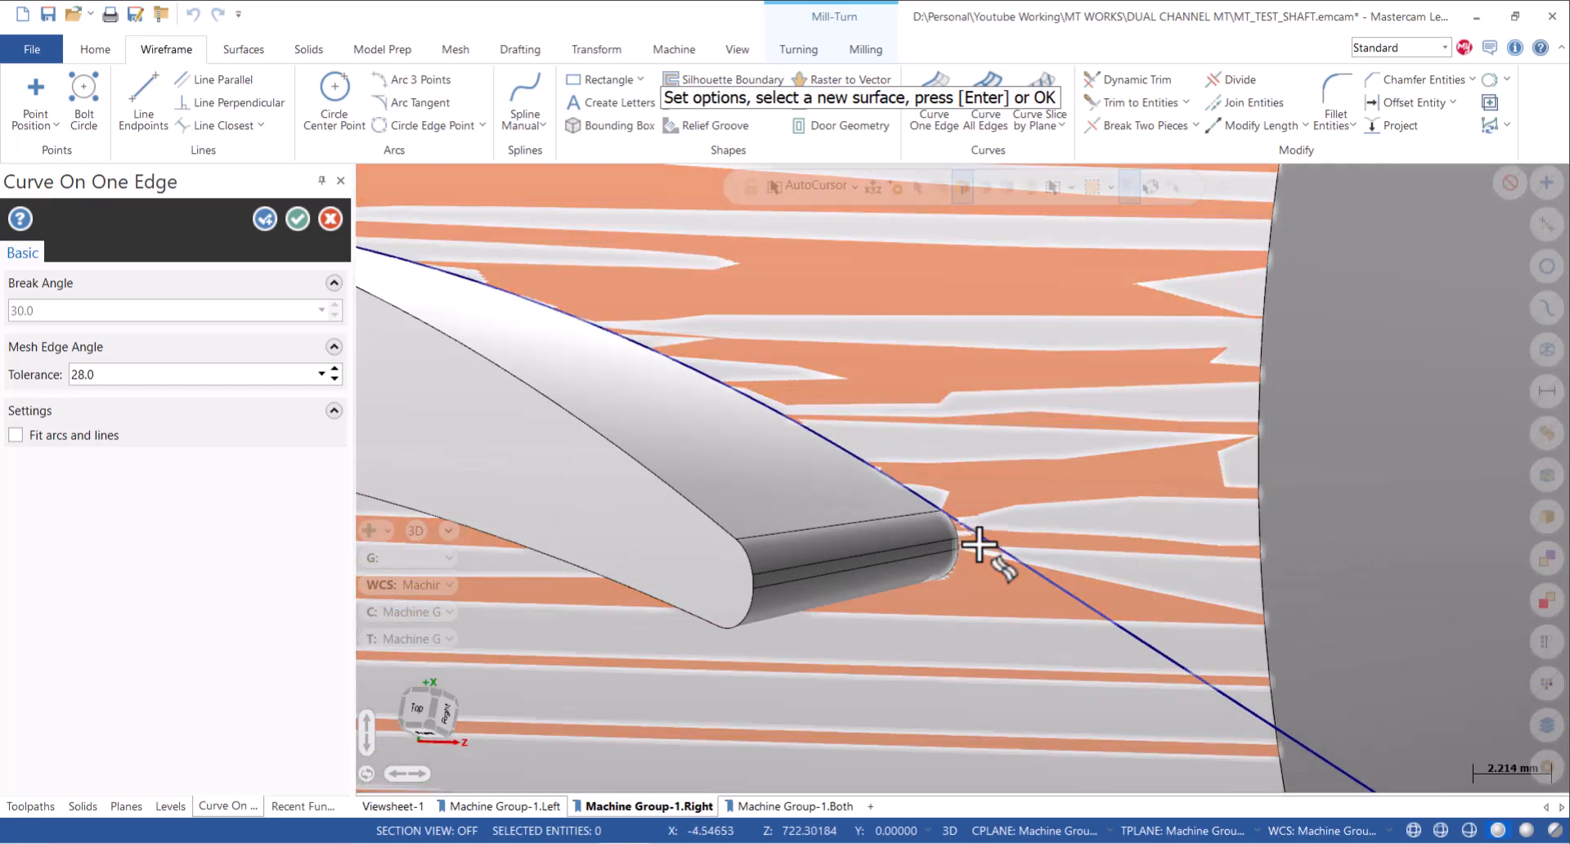
{"action": "scroll", "coordinate": [984, 549], "scroll_direction": "up", "scroll_amount": 9}
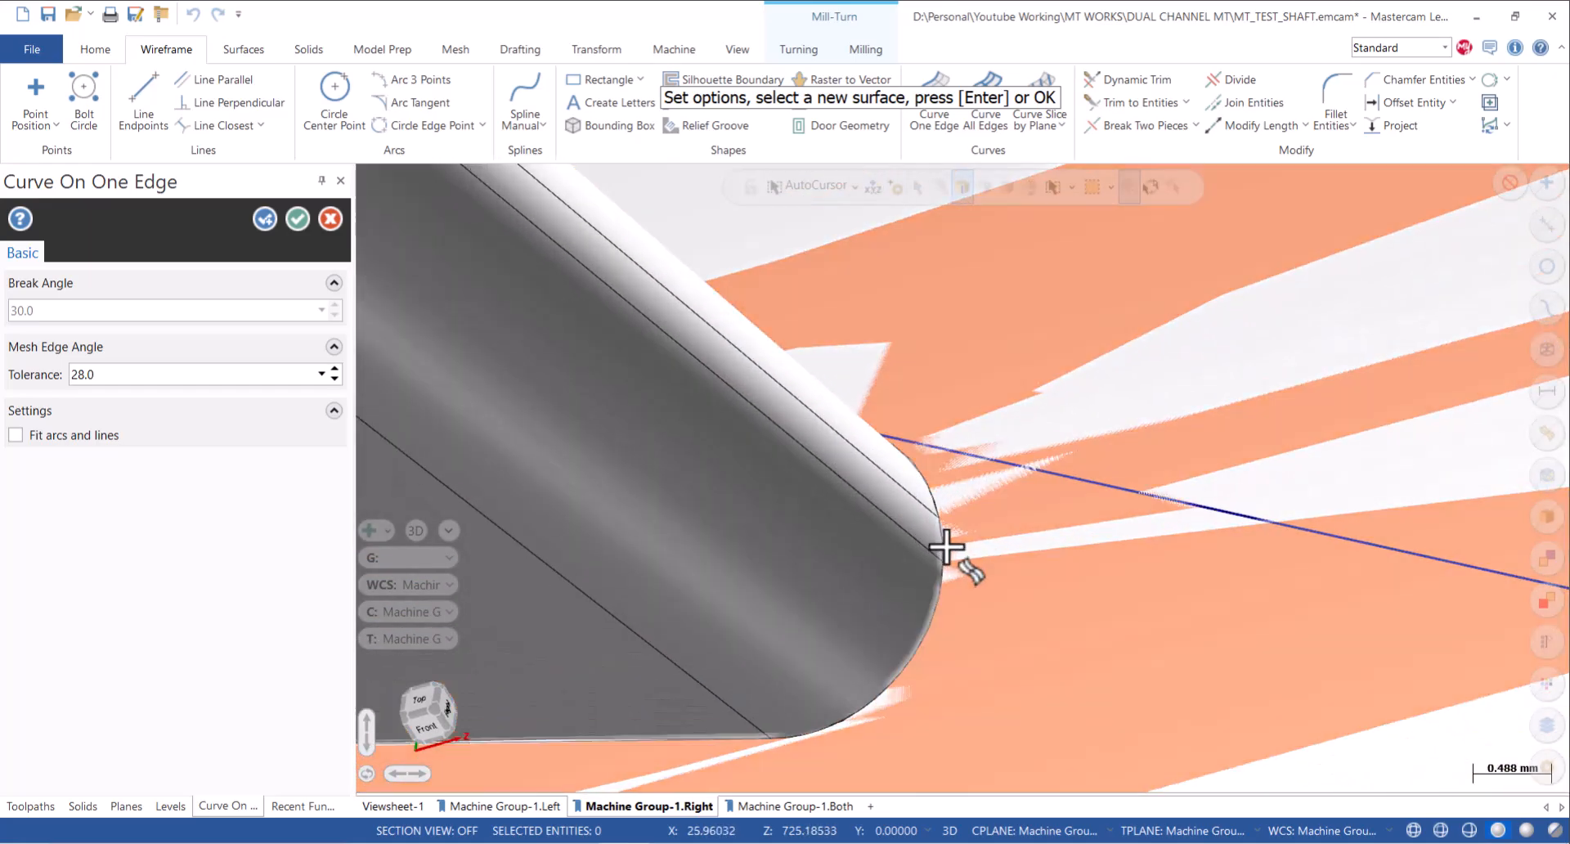
{"action": "mouse_move", "coordinate": [947, 542]}
{"action": "middle_mouse_down"}
{"action": "mouse_move", "coordinate": [894, 567]}
{"action": "mouse_move", "coordinate": [941, 536]}
{"action": "middle_mouse_up"}
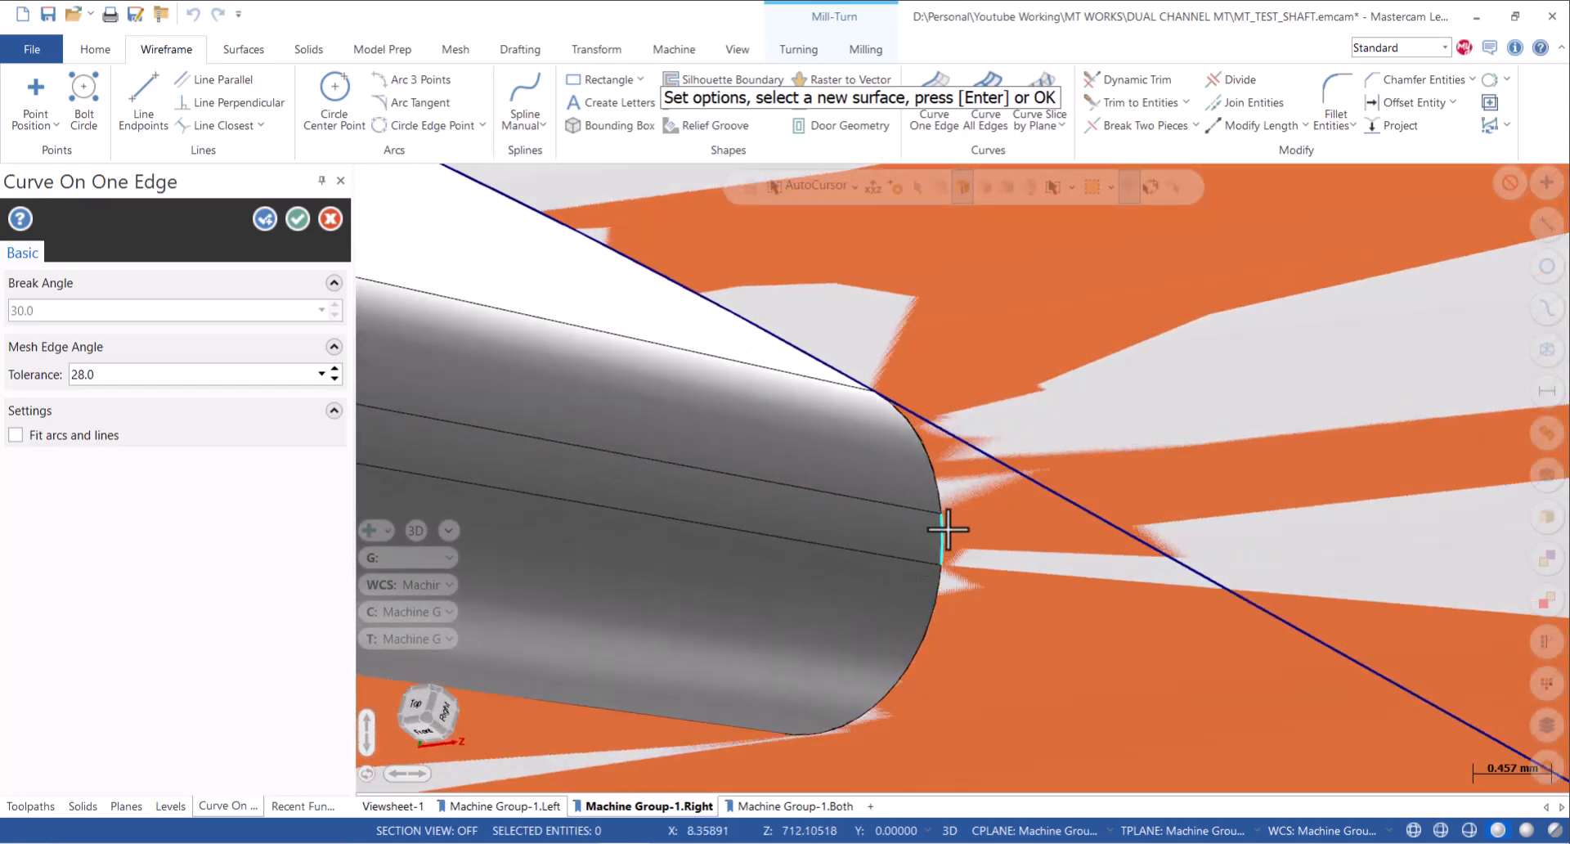
Finish creating the edge curve at the narrow tip of the lower blade's base.
{"action": "scroll", "coordinate": [985, 481], "scroll_direction": "down", "scroll_amount": 6}
{"action": "middle_click_drag", "start_coordinate": [971, 531], "coordinate": [1035, 516]}
{"action": "scroll", "coordinate": [1034, 516], "scroll_direction": "down", "scroll_amount": 10}
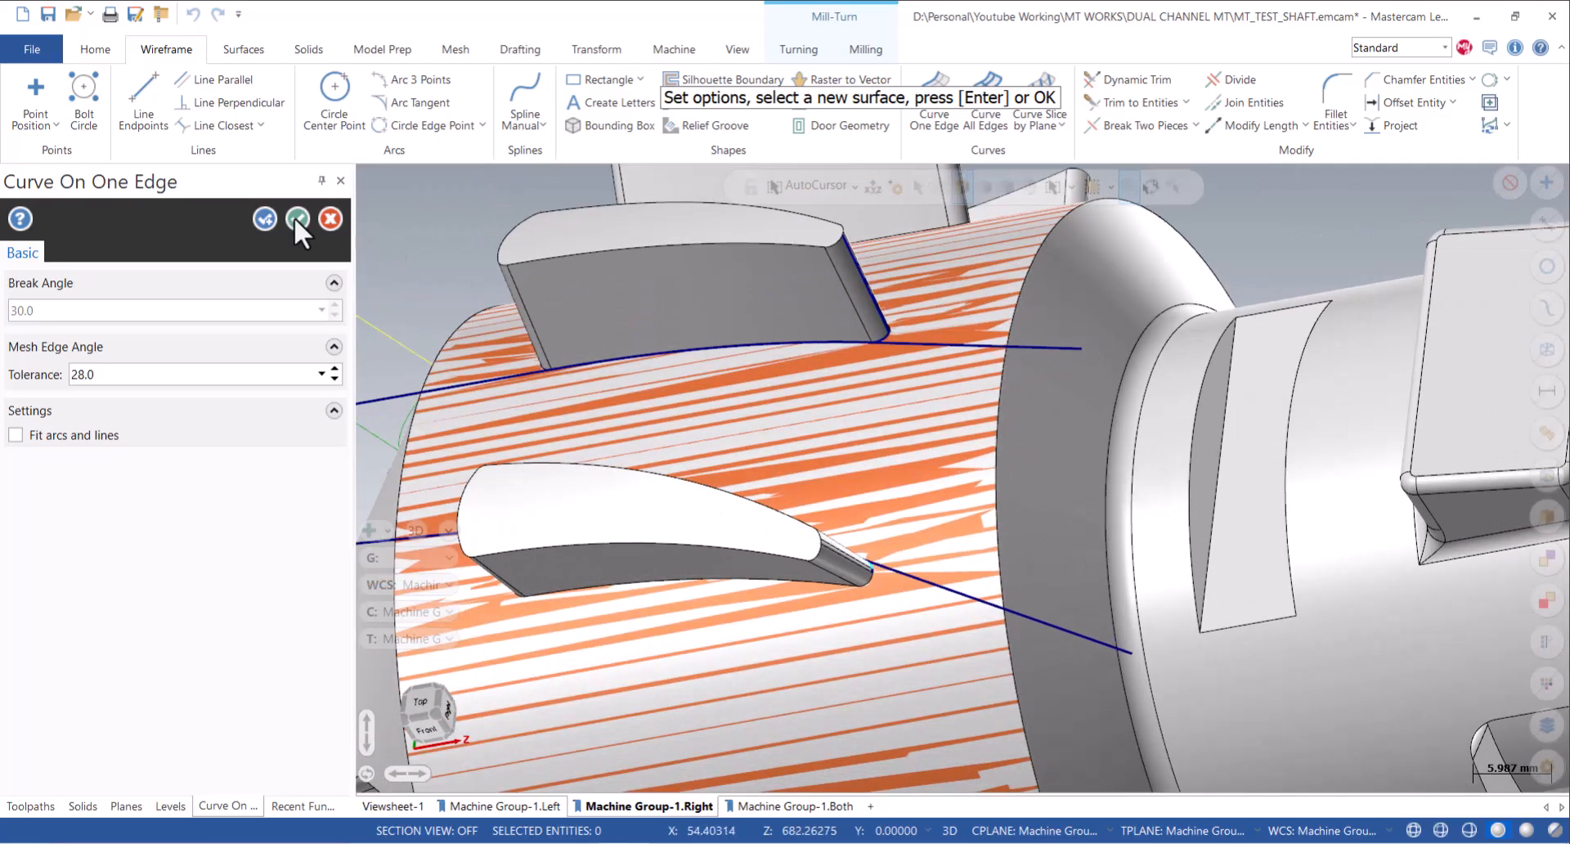
{"action": "left_click", "coordinate": [297, 219]}
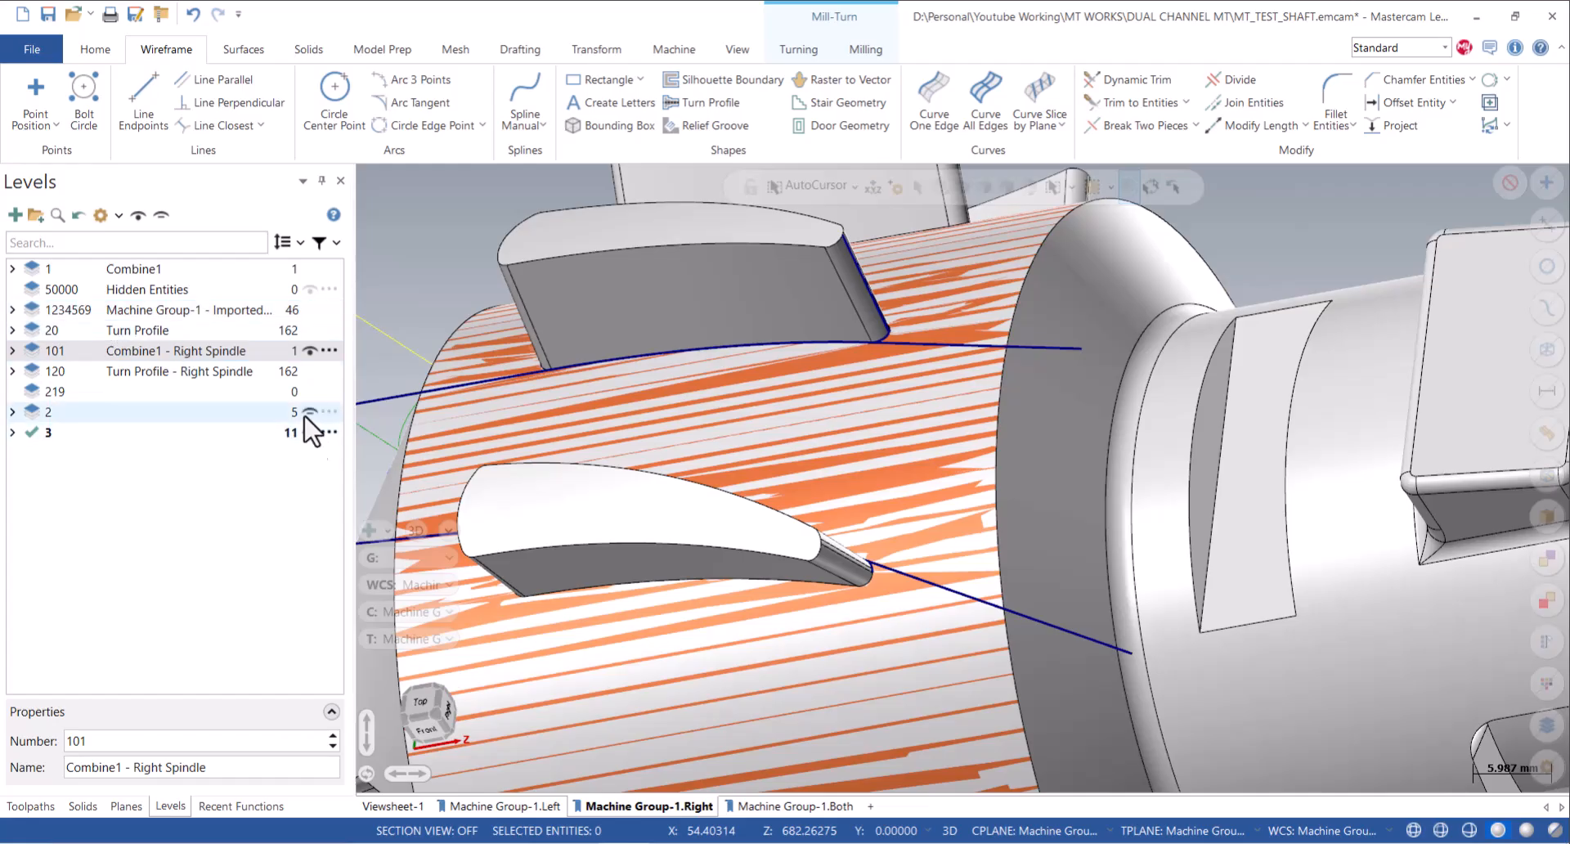
Hide level 101, Combine1 - Right Spindle, to expose the cylindrical surface and its wireframe curves.
{"action": "left_click", "coordinate": [311, 354]}
{"action": "scroll", "coordinate": [834, 418], "scroll_direction": "down", "scroll_amount": 2}
{"action": "right_click", "coordinate": [1183, 303]}
{"action": "left_click", "coordinate": [1223, 409]}
{"action": "scroll", "coordinate": [905, 361], "scroll_direction": "up", "scroll_amount": 2}
{"action": "mouse_move", "coordinate": [973, 420]}
{"action": "middle_mouse_down"}
{"action": "mouse_move", "coordinate": [989, 417]}
{"action": "mouse_move", "coordinate": [880, 382]}
{"action": "middle_mouse_up"}
{"action": "scroll", "coordinate": [965, 417], "scroll_direction": "down", "scroll_amount": 5}
{"action": "scroll", "coordinate": [774, 305], "scroll_direction": "up", "scroll_amount": 8}
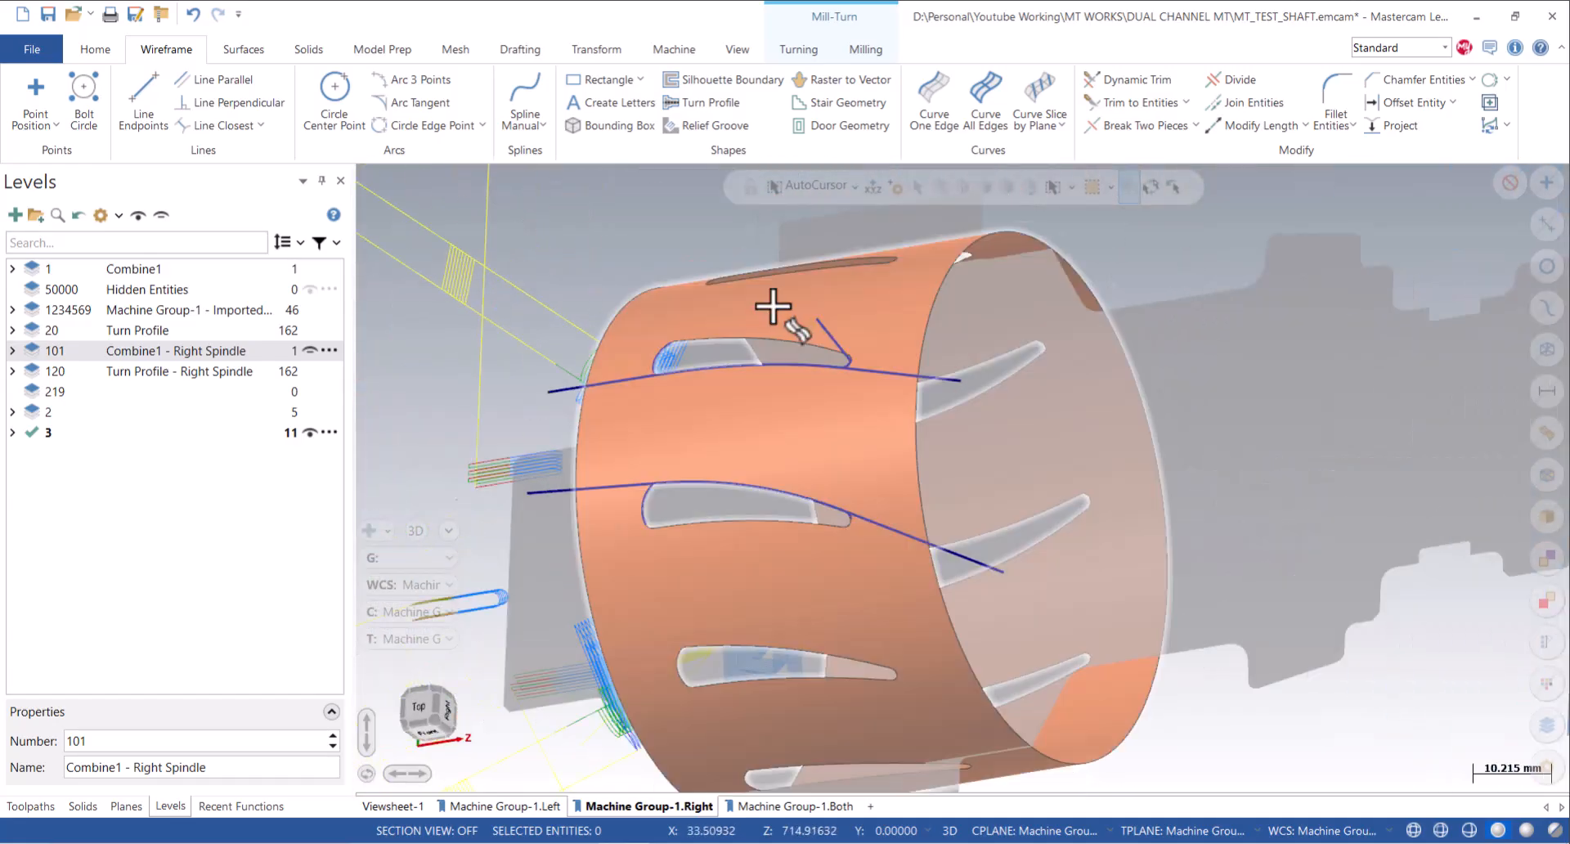
{"action": "scroll", "coordinate": [654, 372], "scroll_direction": "down", "scroll_amount": 5}
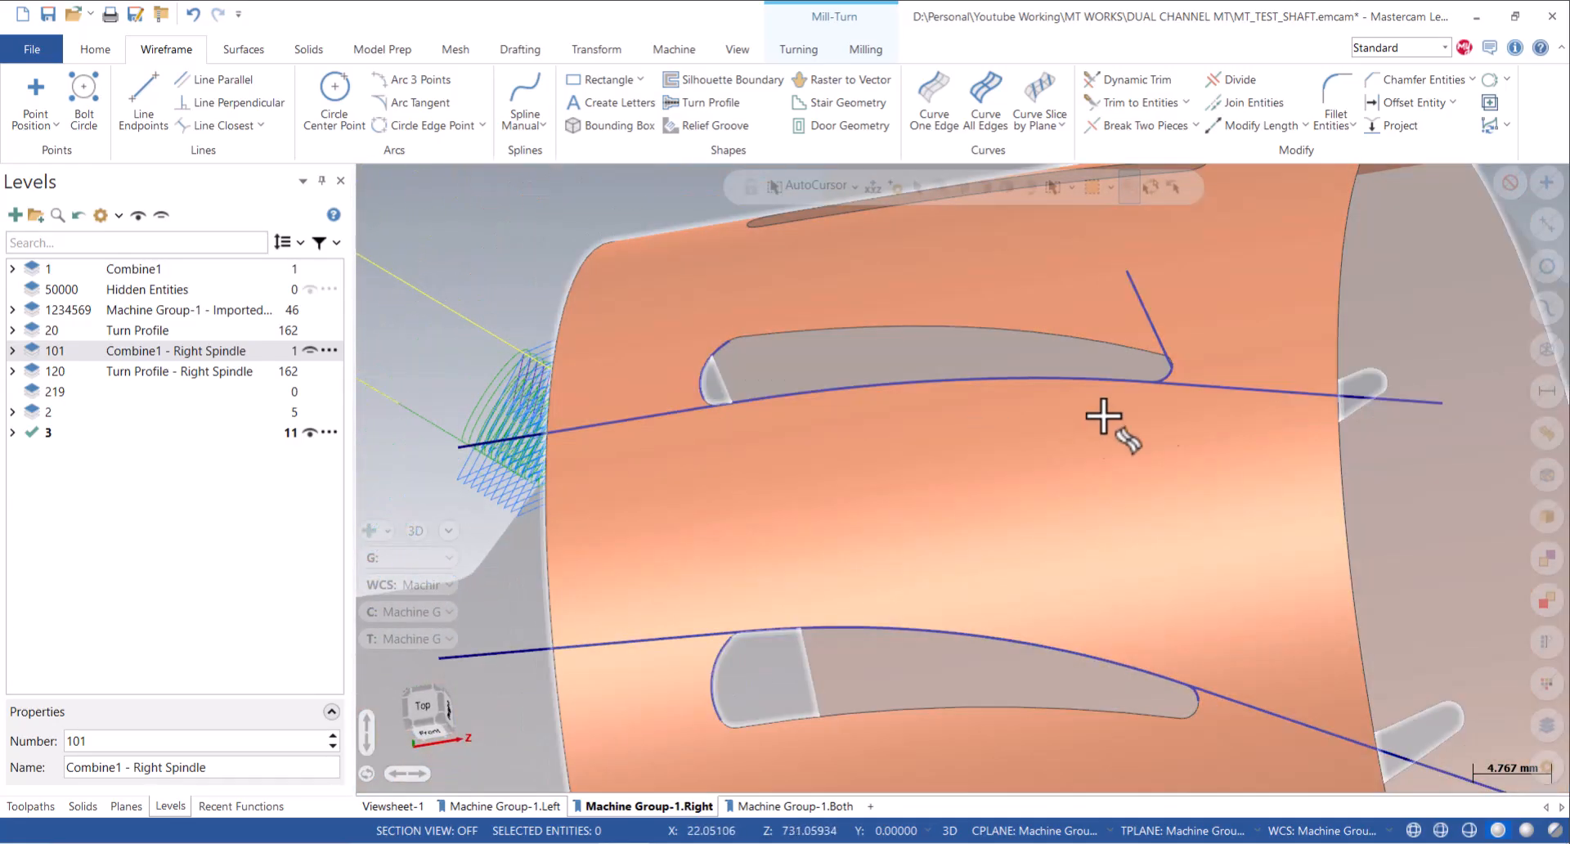
Delete the stray line extending from the narrow tip of the upper blade opening.
{"action": "scroll", "coordinate": [1185, 368], "scroll_direction": "up", "scroll_amount": 6}
{"action": "middle_click_drag", "start_coordinate": [1276, 382], "coordinate": [1235, 273]}
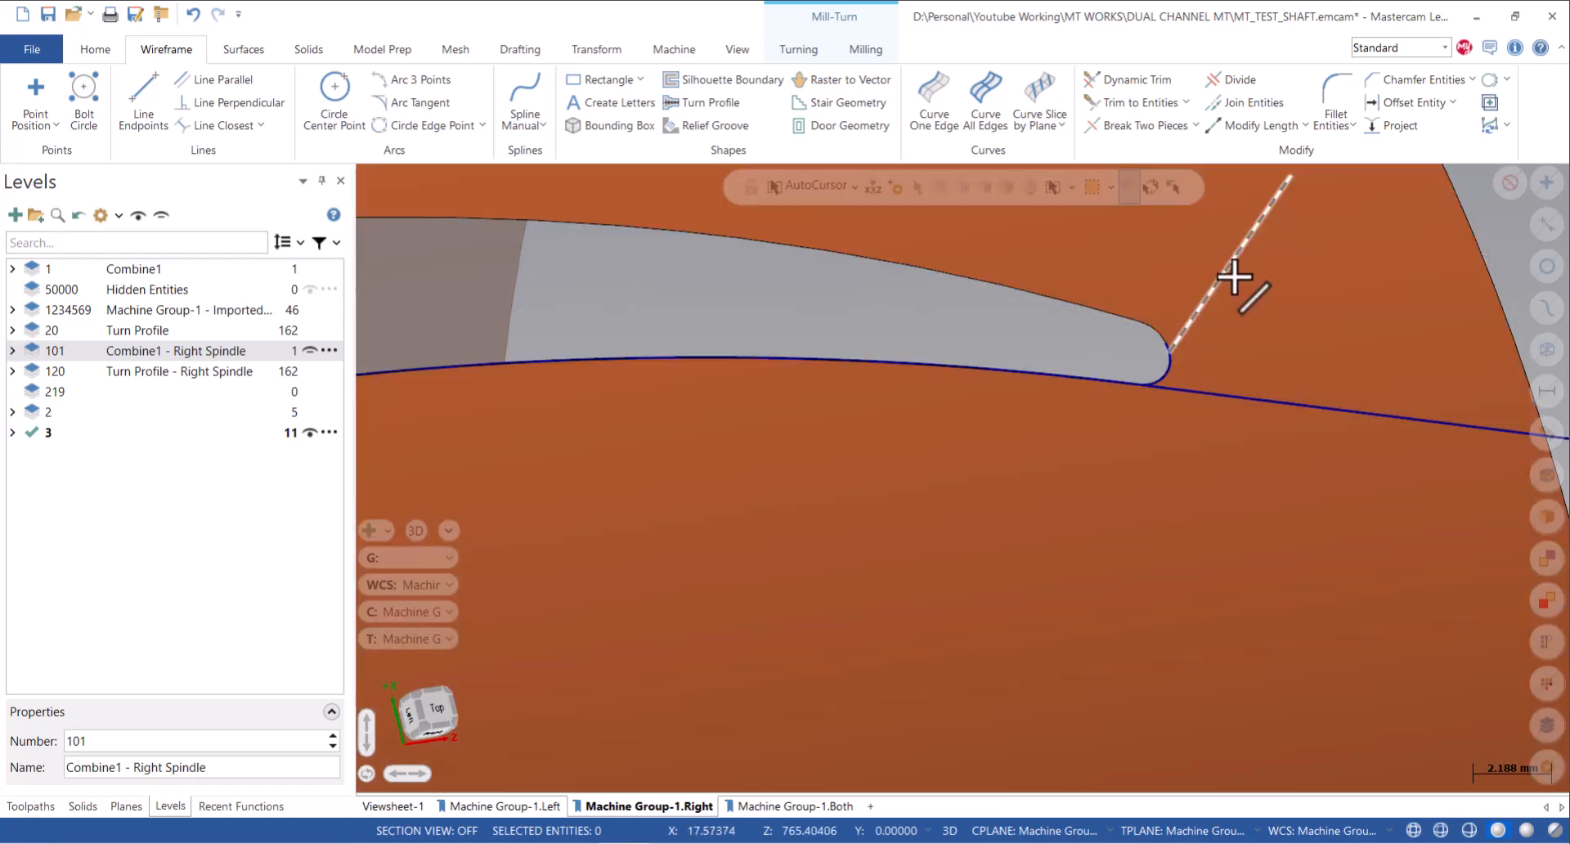
{"action": "left_click", "coordinate": [1234, 274]}
{"action": "key", "text": "Delete"}
{"action": "scroll", "coordinate": [1006, 431], "scroll_direction": "down", "scroll_amount": 5}
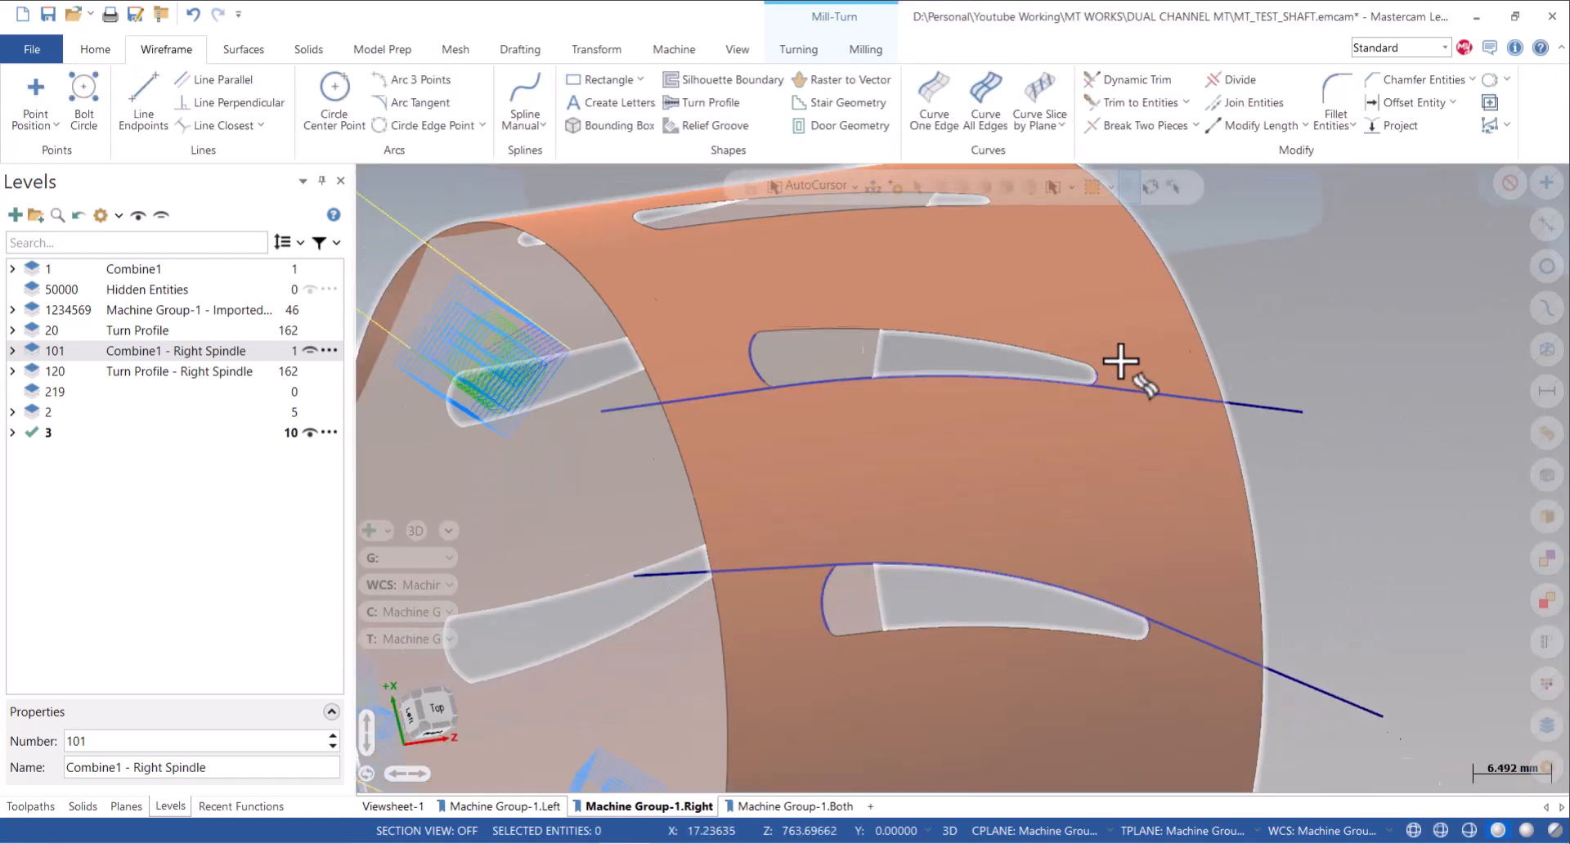
Delete the two long extended curves running along the two middle blade openings across the cylinder.
{"action": "right_click", "coordinate": [1287, 347]}
{"action": "left_click", "coordinate": [1273, 428]}
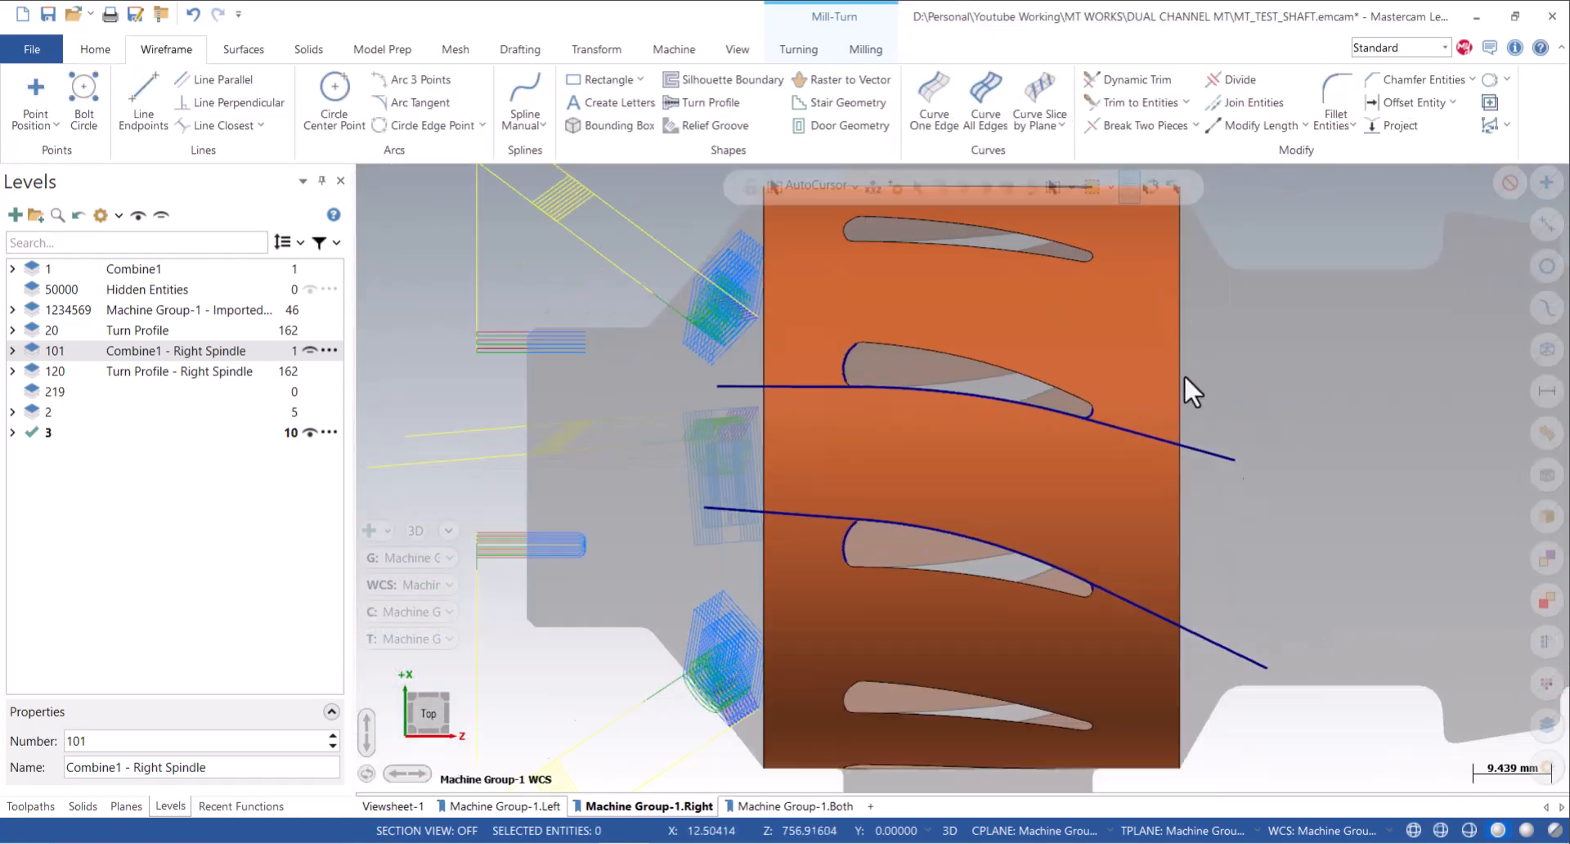
{"action": "scroll", "coordinate": [932, 415], "scroll_direction": "up", "scroll_amount": 6}
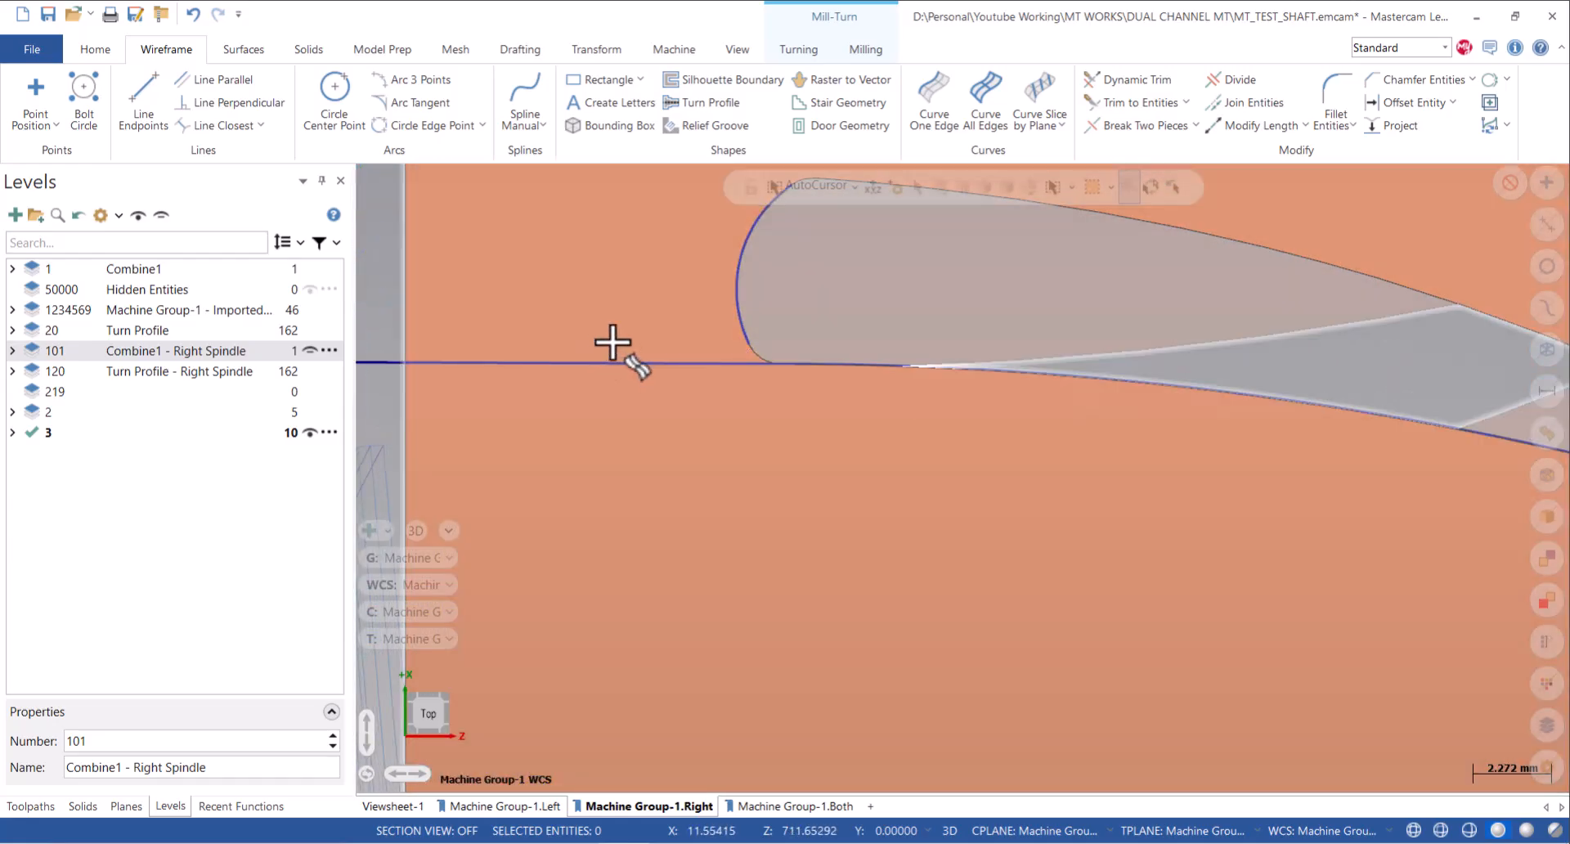
{"action": "scroll", "coordinate": [616, 344], "scroll_direction": "down", "scroll_amount": 3}
{"action": "scroll", "coordinate": [725, 409], "scroll_direction": "down", "scroll_amount": 1}
{"action": "left_click", "coordinate": [726, 389]}
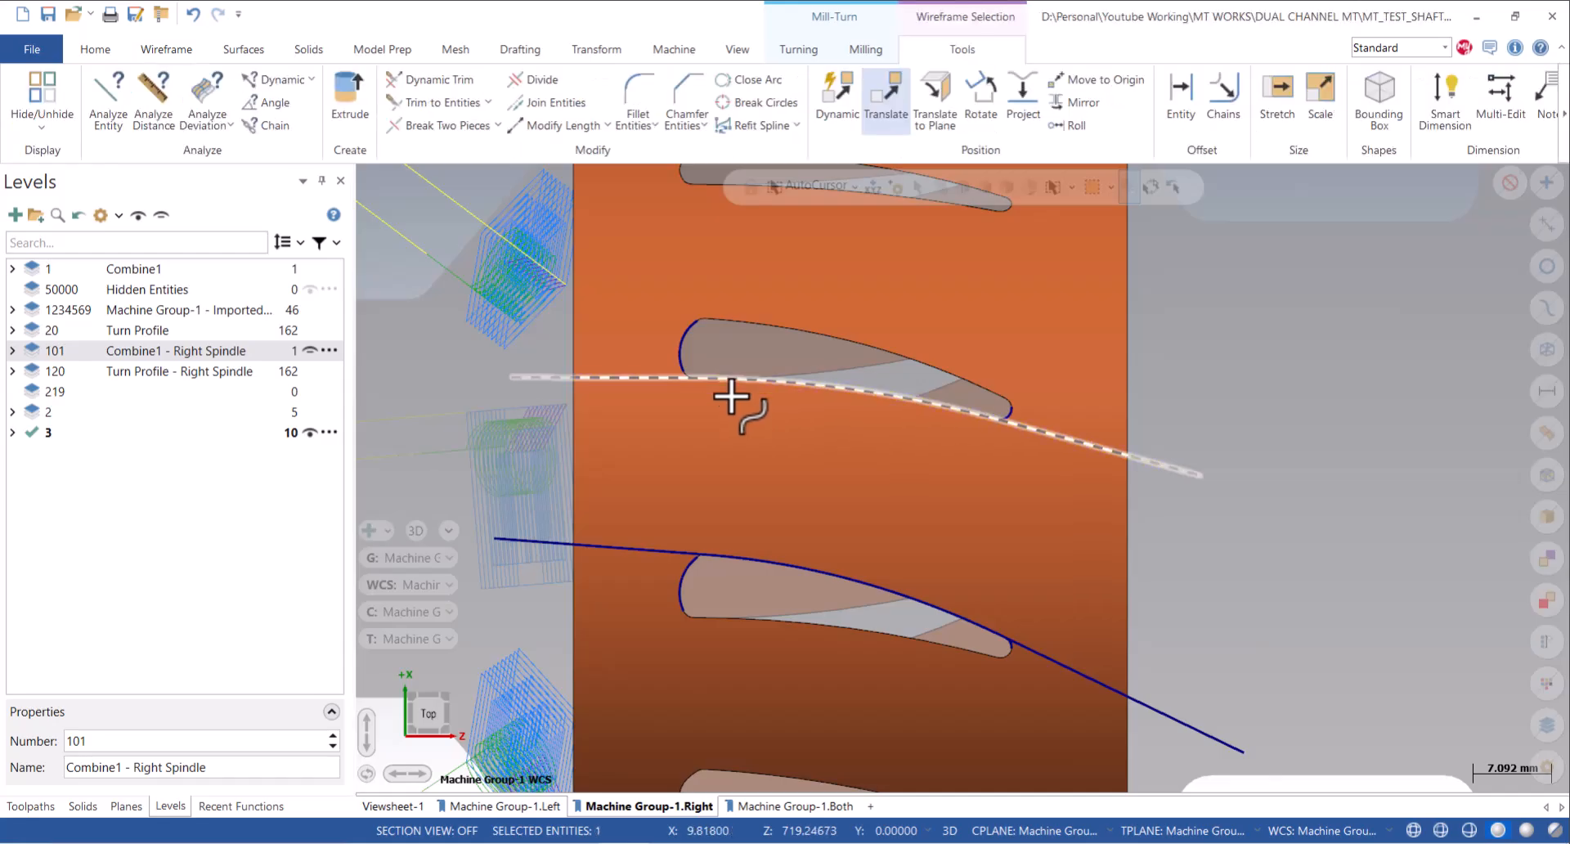
{"action": "left_click", "coordinate": [927, 619]}
{"action": "key", "text": "Delete"}
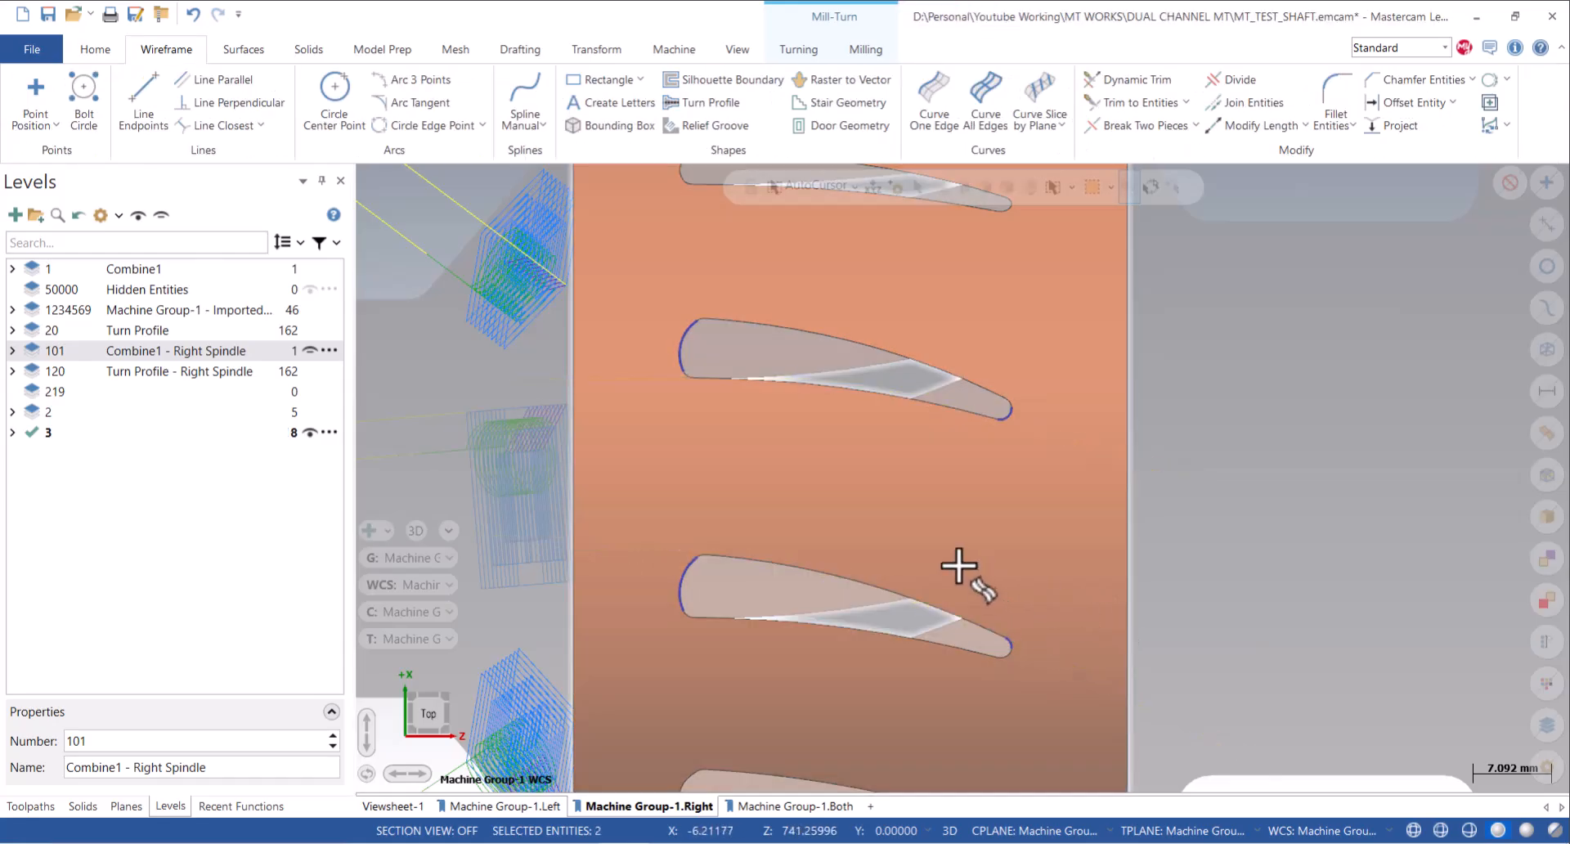
Show level 101 again and create edge curves along the facing long base edges of the two middle blades.
{"action": "left_click", "coordinate": [311, 369]}
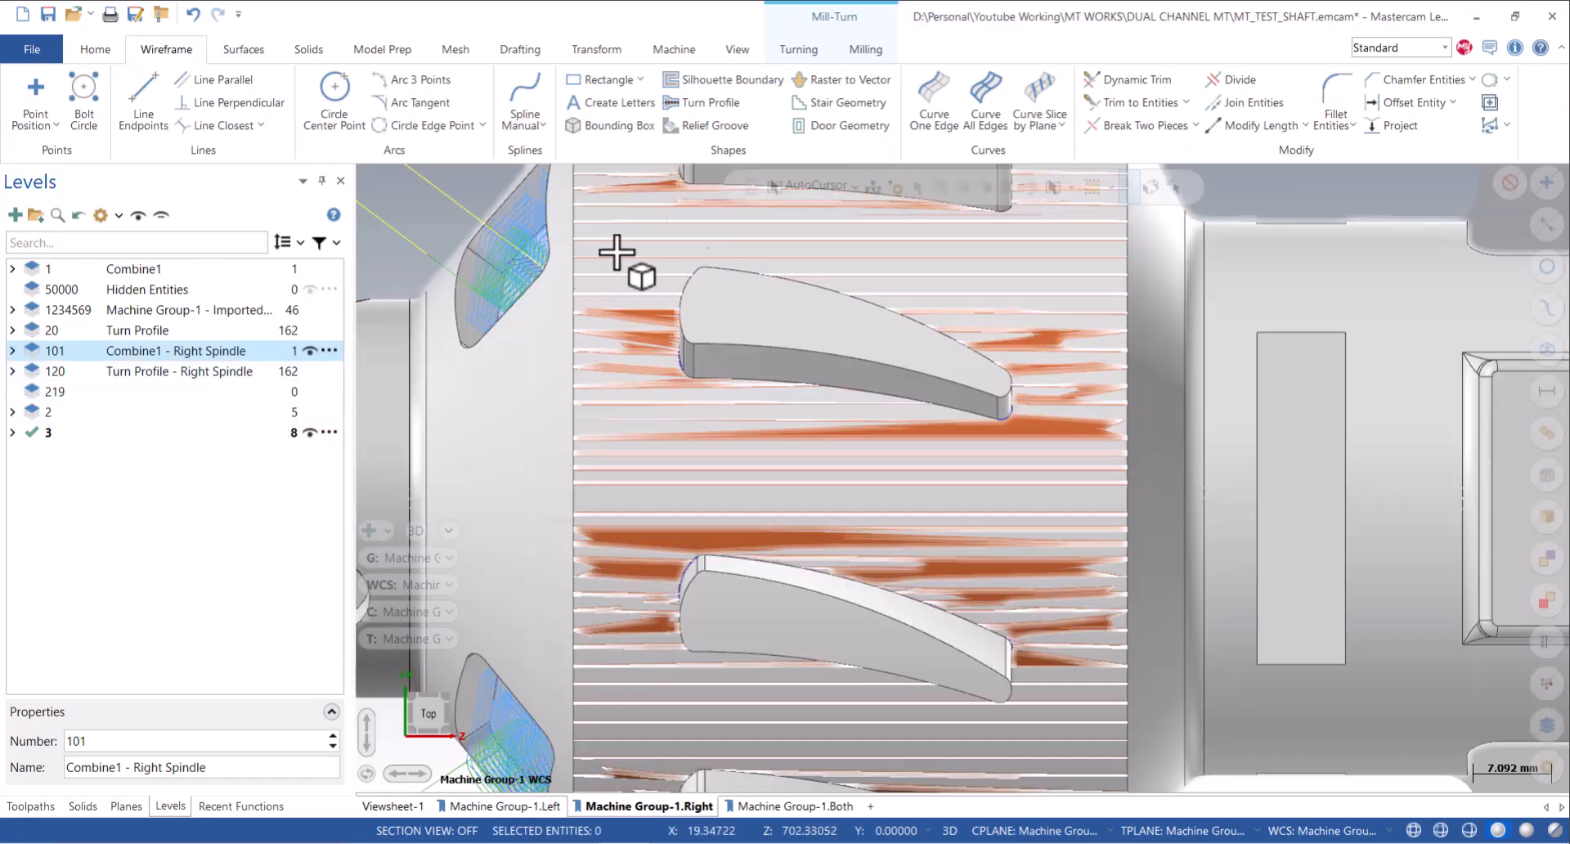
{"action": "left_click", "coordinate": [934, 103]}
{"action": "left_click", "coordinate": [808, 384]}
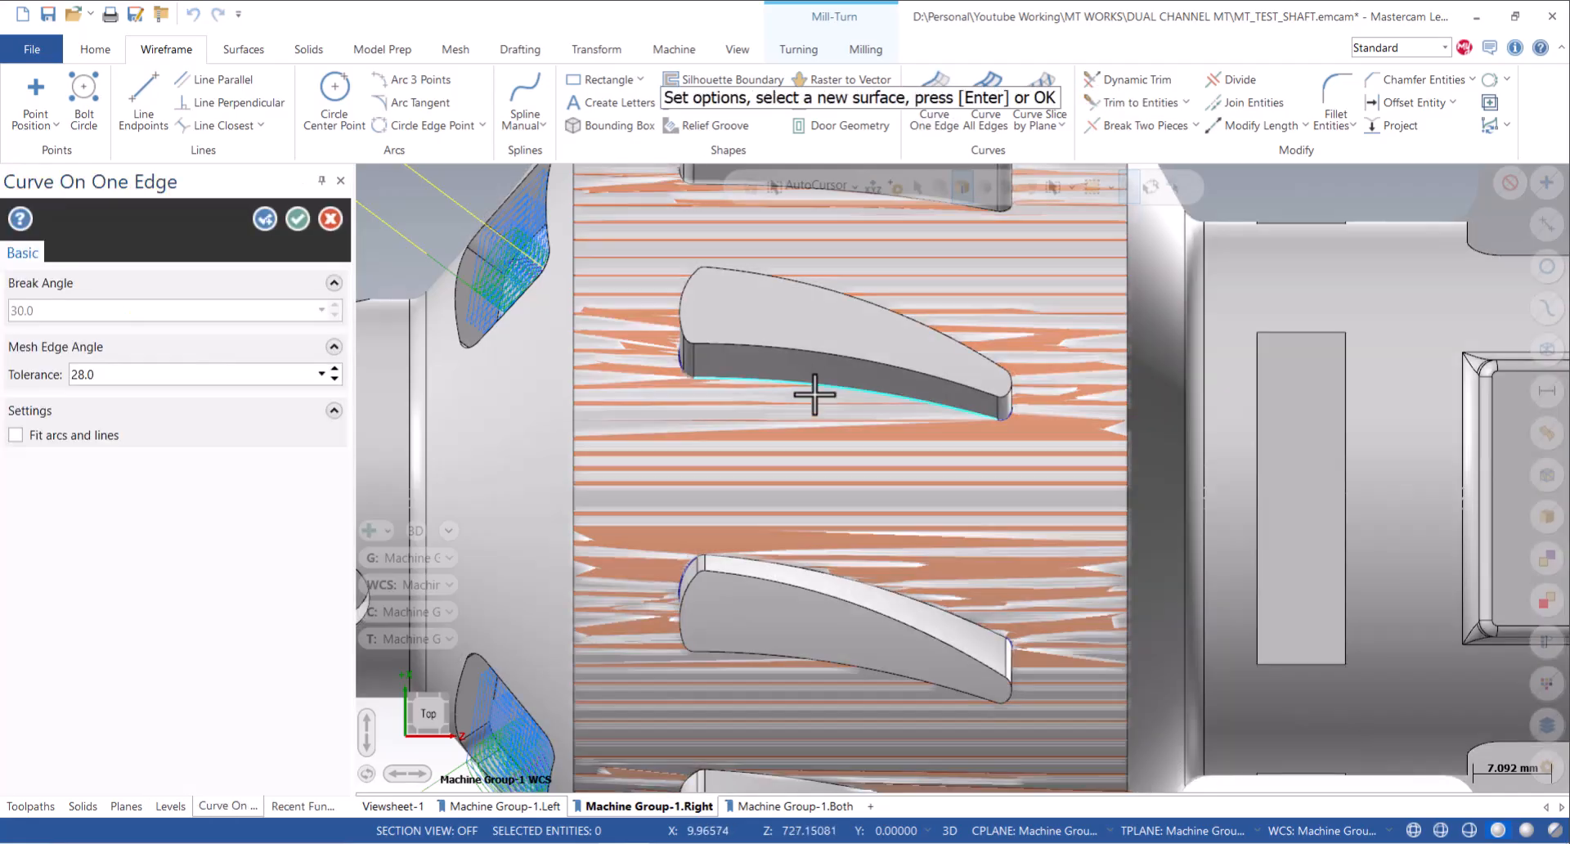
{"action": "left_click", "coordinate": [781, 568]}
{"action": "key", "text": "Return"}
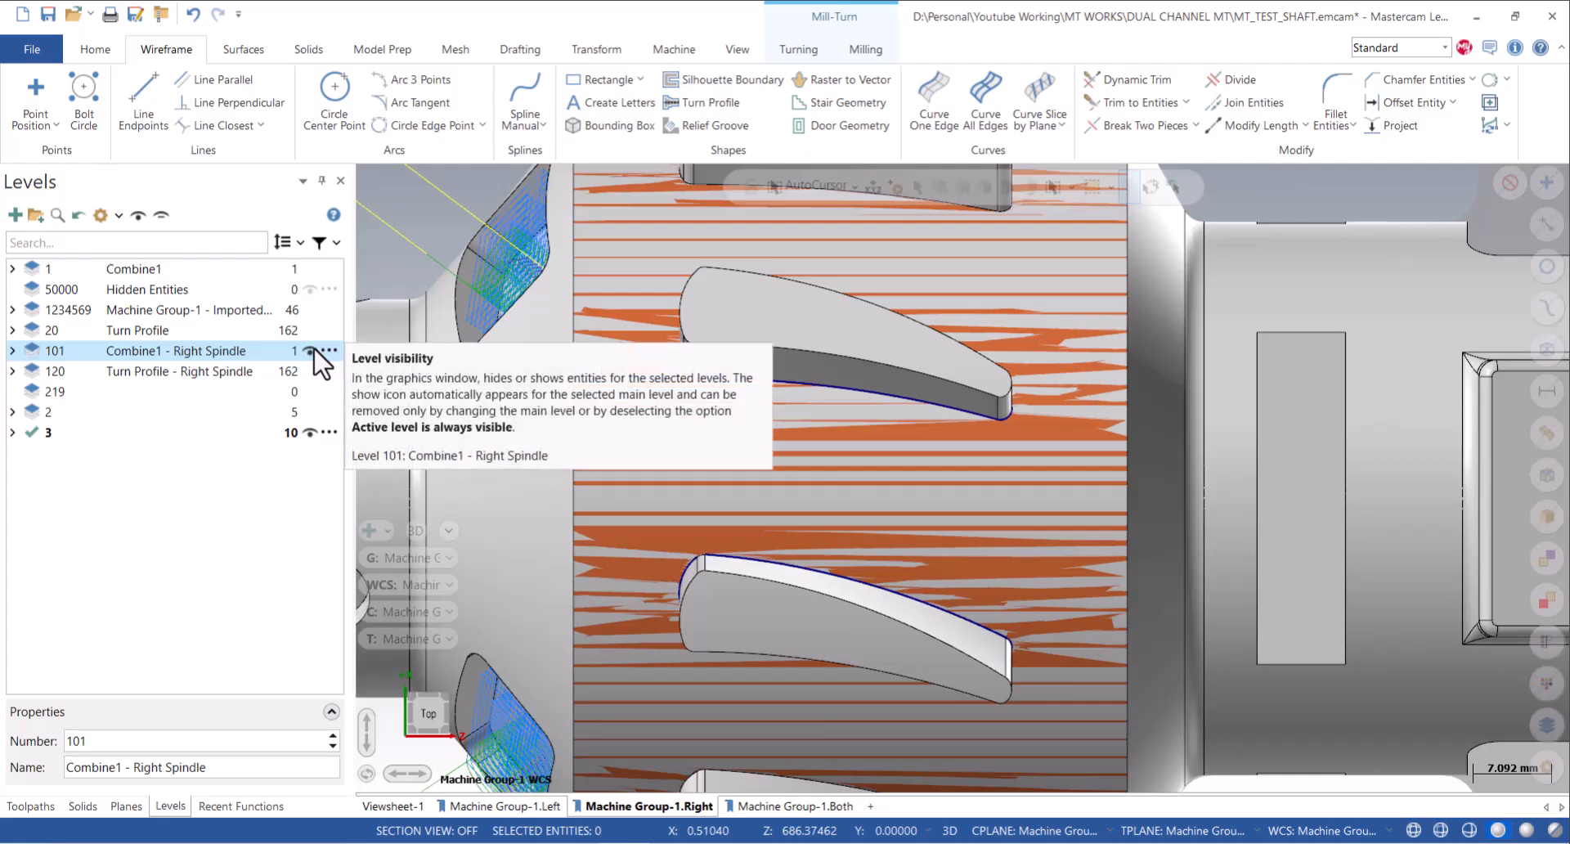
Create edge curves on the small corner edges at the wide ends of both blades, joining the end arcs to the long curves.
{"action": "scroll", "coordinate": [742, 578], "scroll_direction": "up", "scroll_amount": 3}
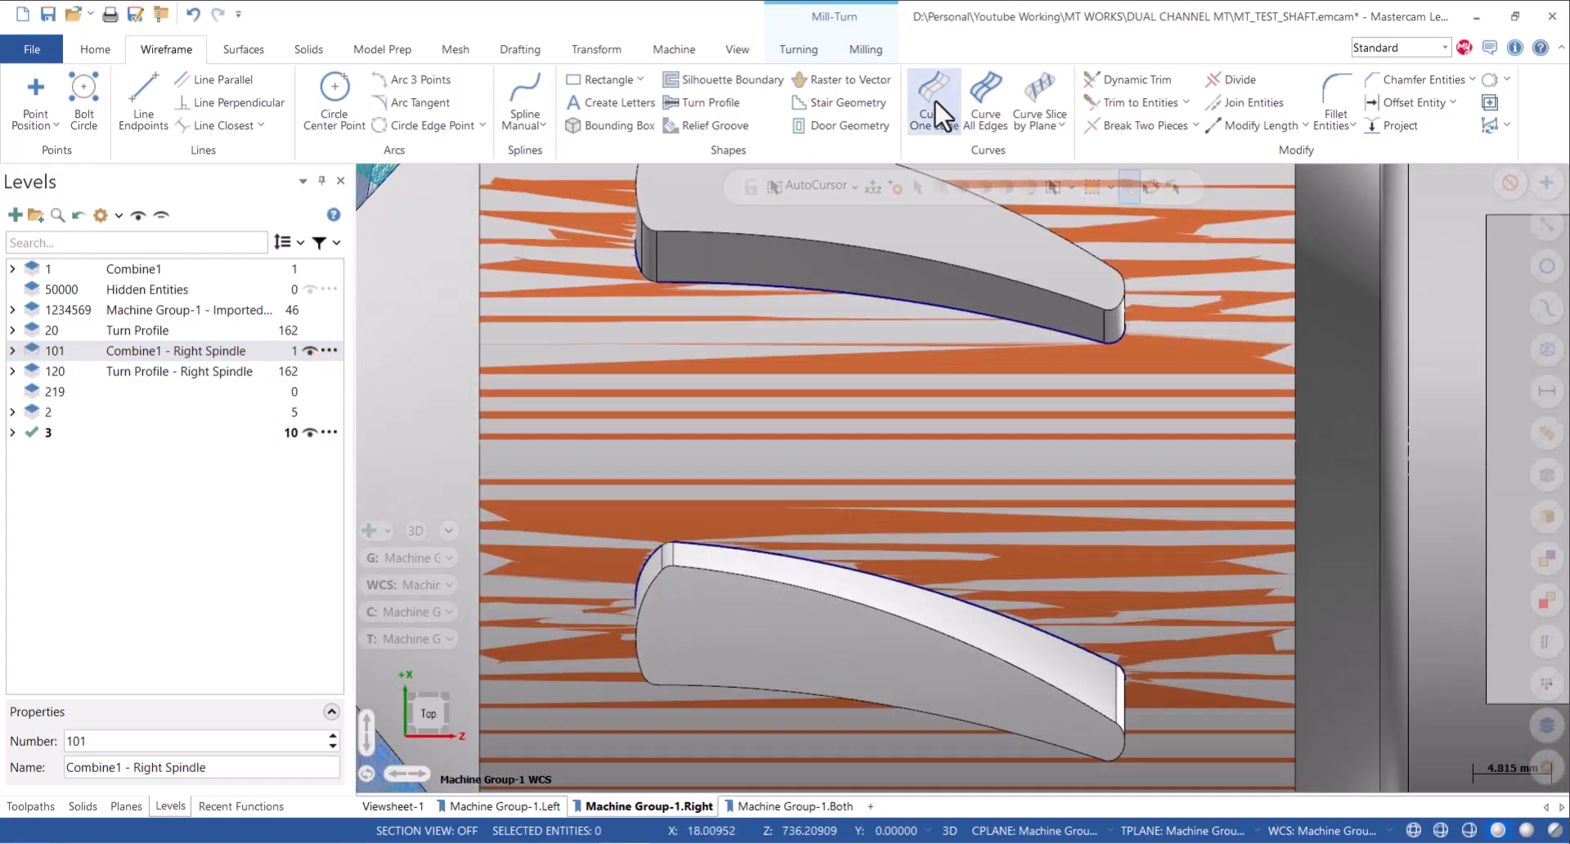
{"action": "left_click", "coordinate": [934, 94]}
{"action": "scroll", "coordinate": [639, 309], "scroll_direction": "up", "scroll_amount": 2}
{"action": "left_click", "coordinate": [659, 274]}
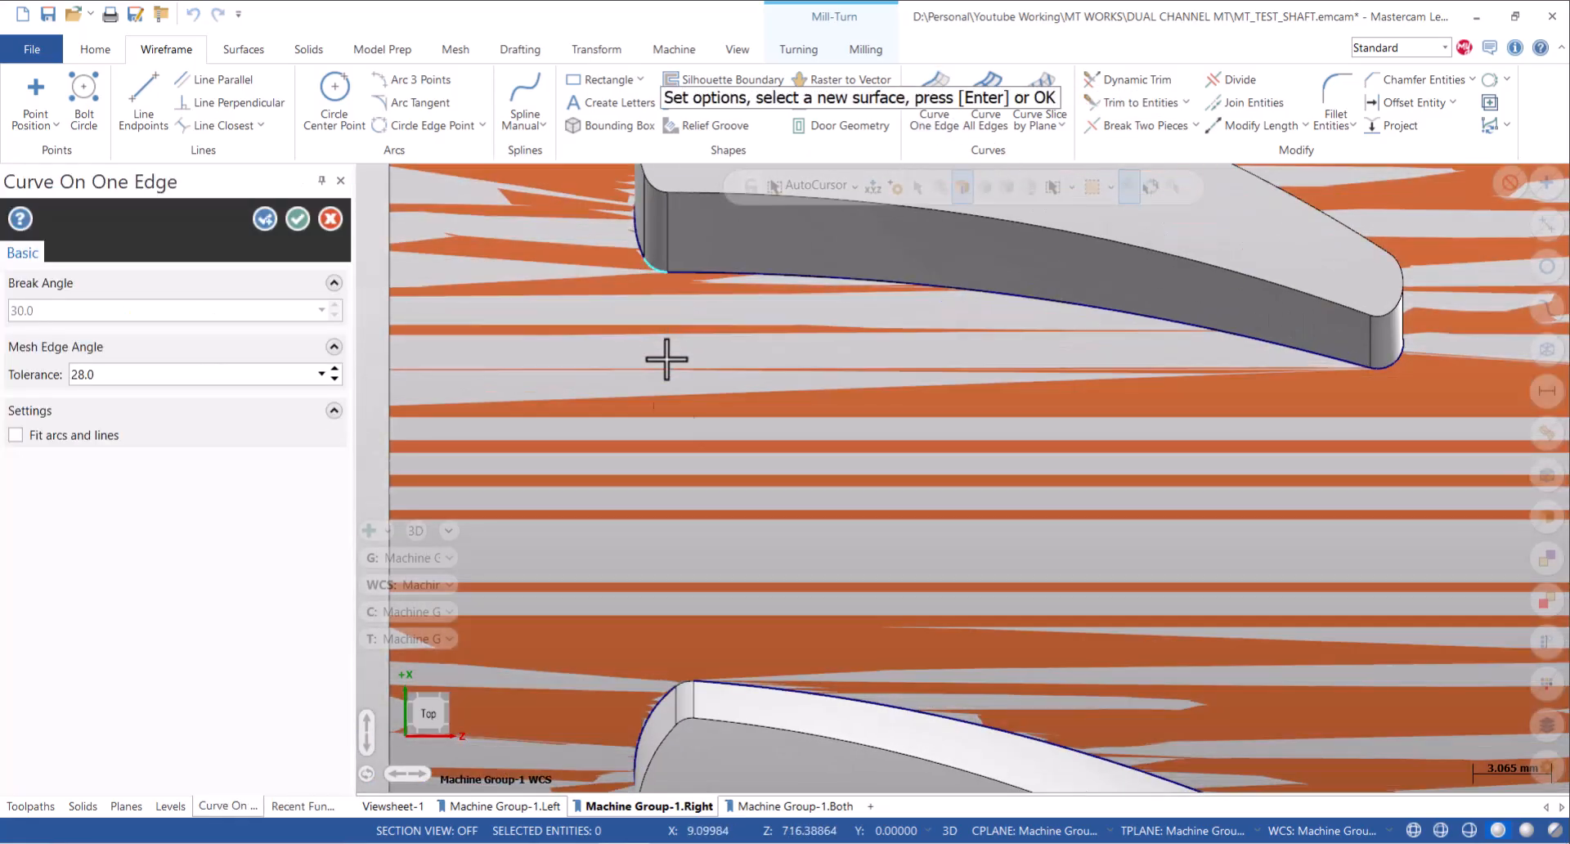
{"action": "left_click", "coordinate": [685, 681]}
{"action": "left_click", "coordinate": [732, 679]}
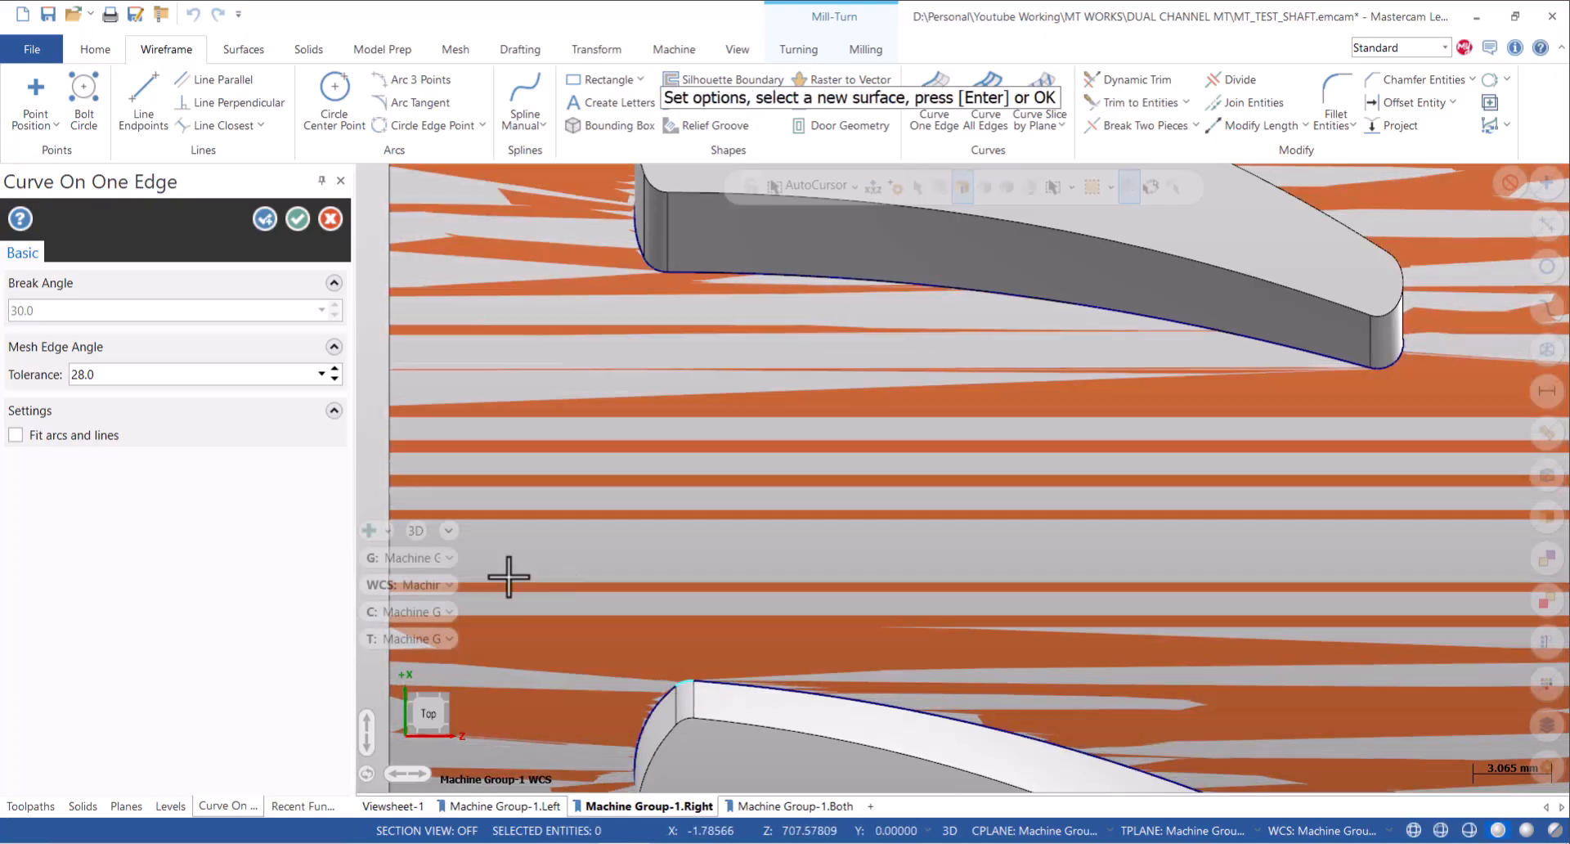
{"action": "scroll", "coordinate": [577, 552], "scroll_direction": "down", "scroll_amount": 2}
{"action": "left_click", "coordinate": [297, 220]}
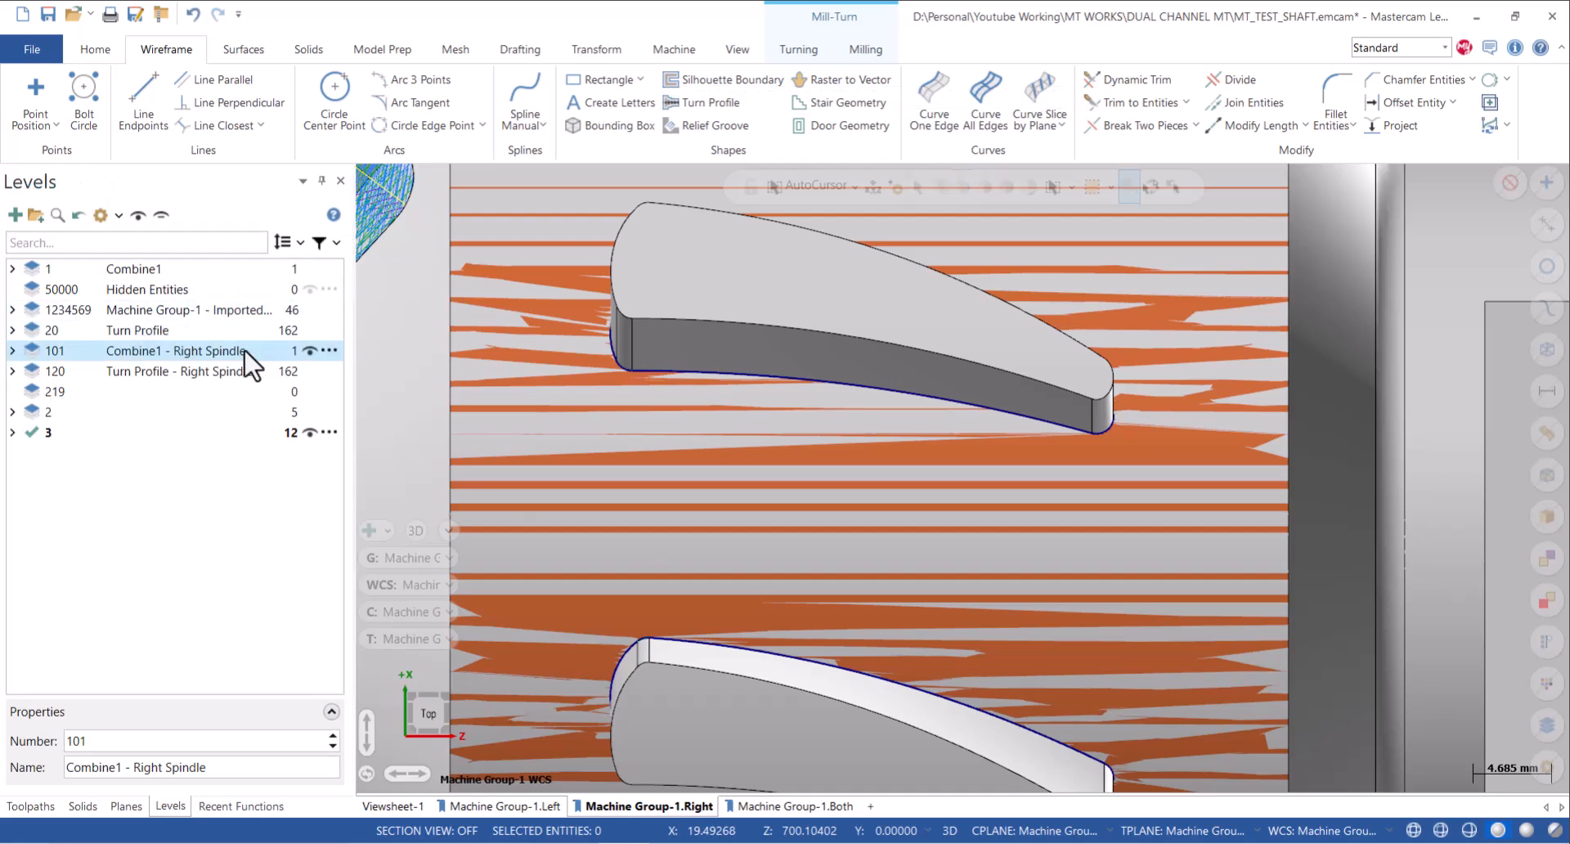
With level 101 hidden, draw horizontal lines about 15.3 mm and 10.7 mm outward from the upper opening's wide and narrow ends.
{"action": "left_click", "coordinate": [308, 350]}
{"action": "scroll", "coordinate": [762, 370], "scroll_direction": "down", "scroll_amount": 1}
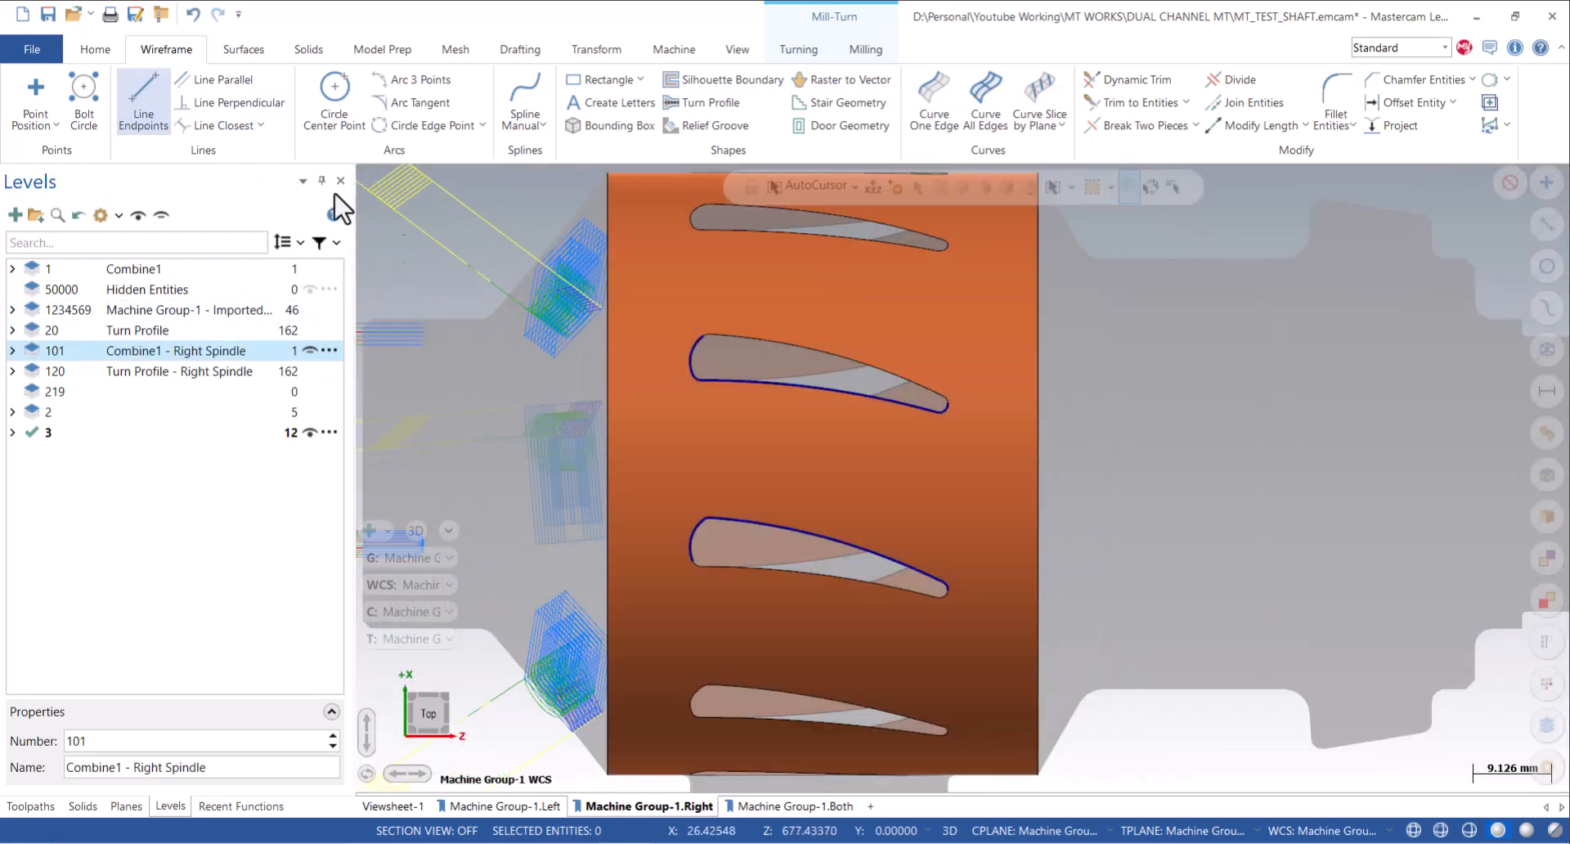
{"action": "left_click", "coordinate": [708, 334]}
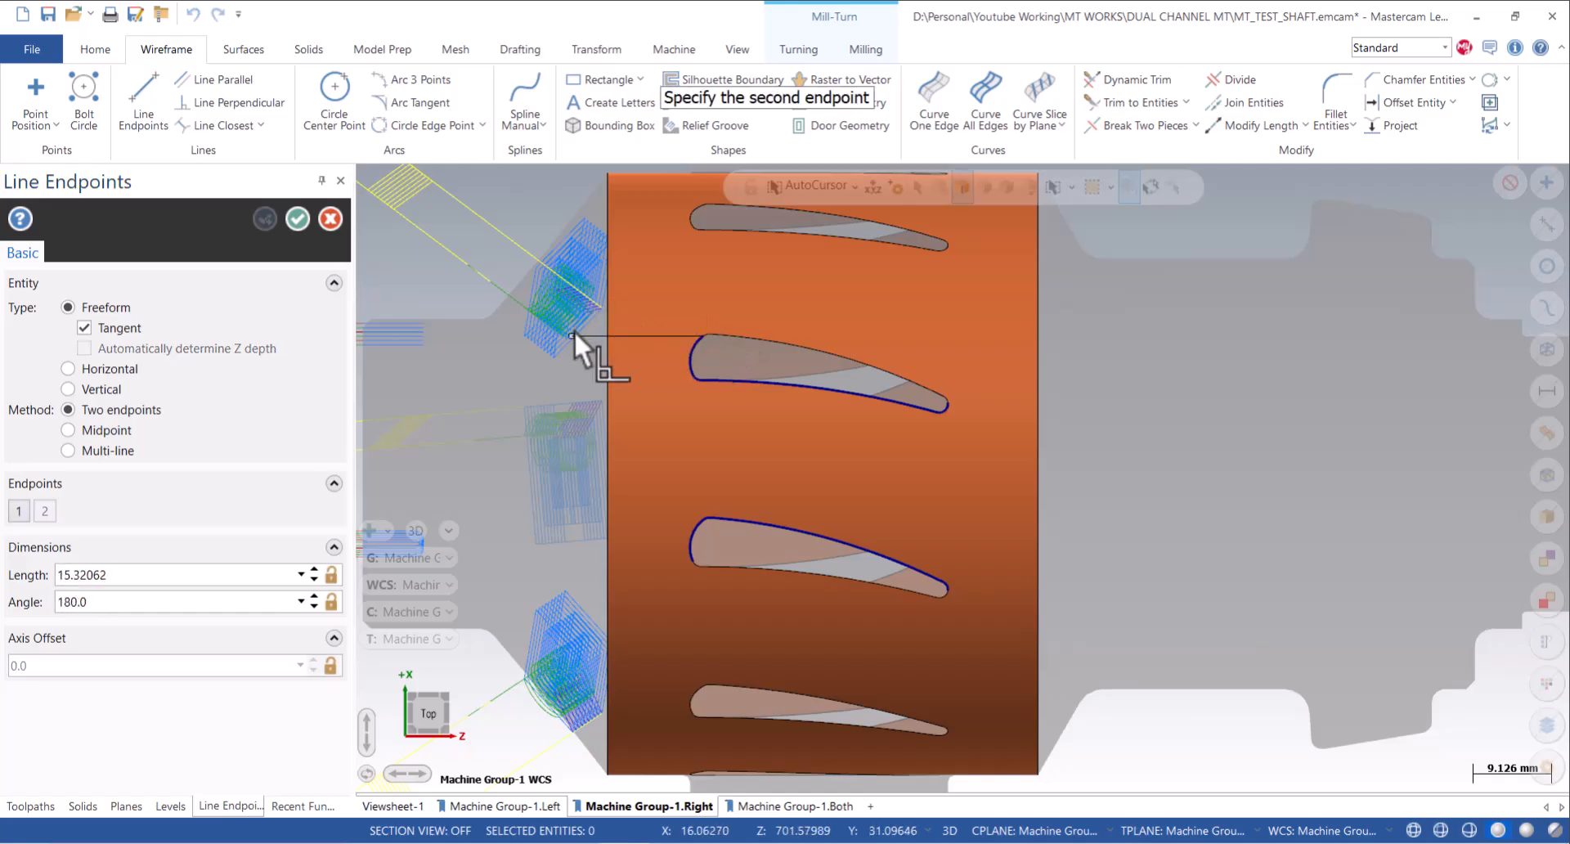
{"action": "left_click", "coordinate": [573, 334]}
{"action": "scroll", "coordinate": [953, 401], "scroll_direction": "up", "scroll_amount": 6}
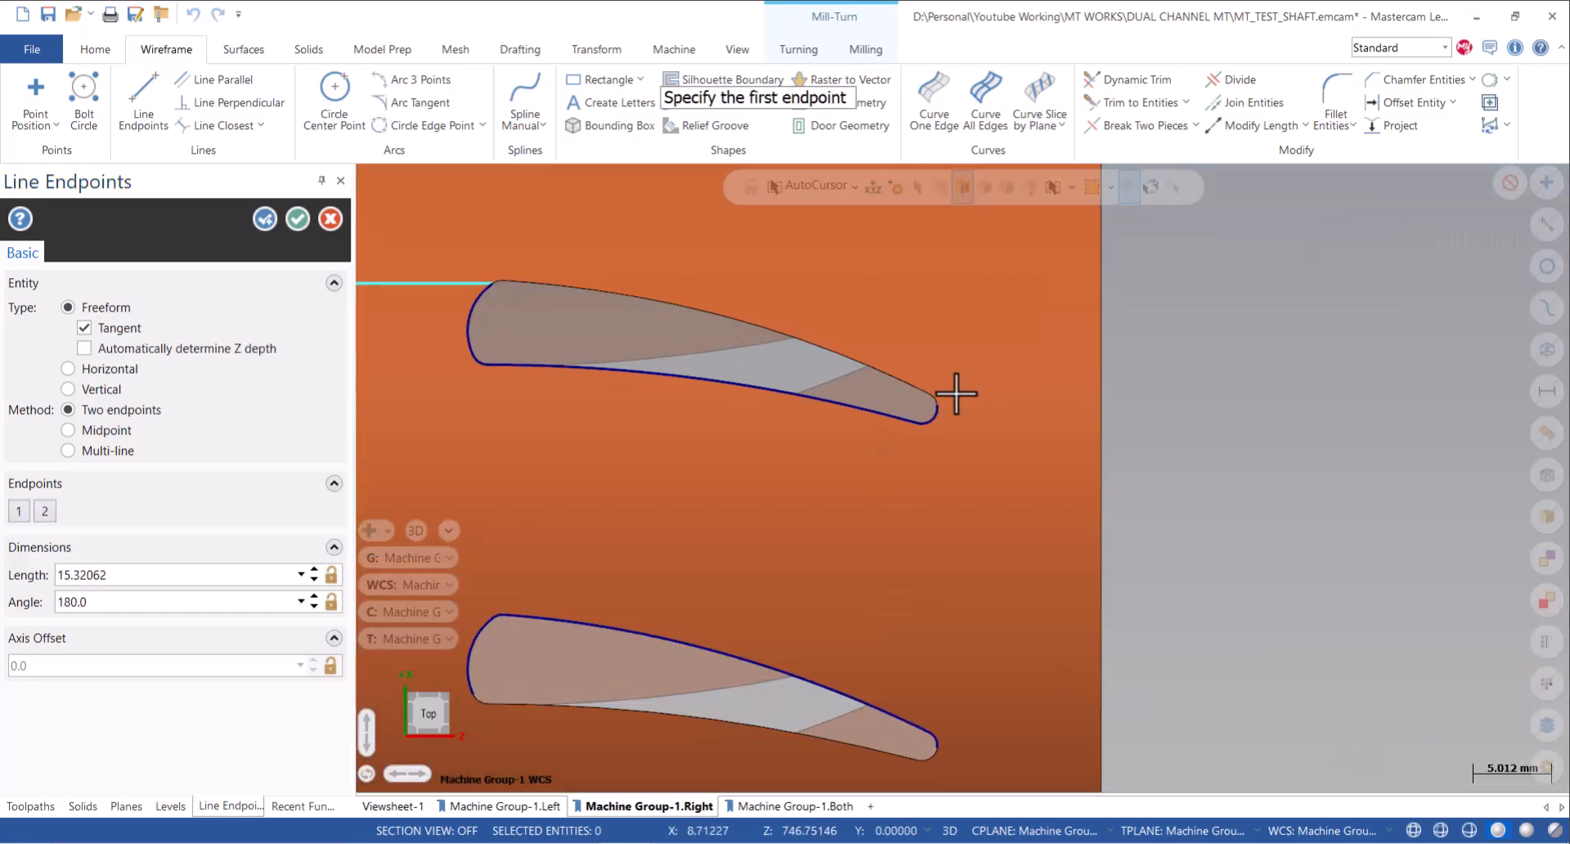
{"action": "left_click", "coordinate": [929, 420]}
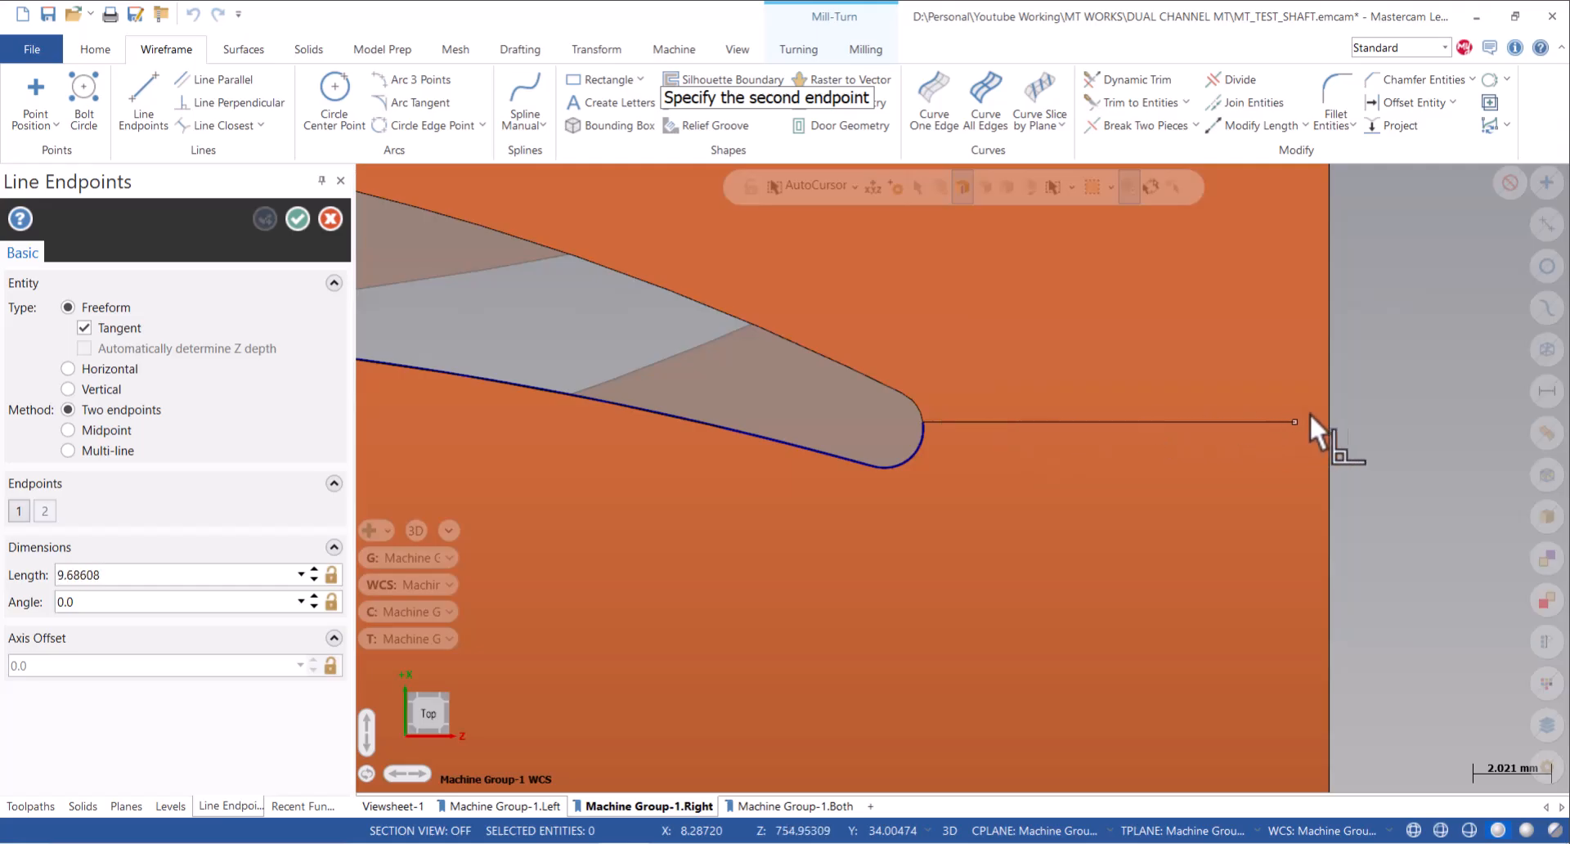
{"action": "left_click", "coordinate": [1340, 415]}
{"action": "scroll", "coordinate": [1273, 407], "scroll_direction": "down", "scroll_amount": 6}
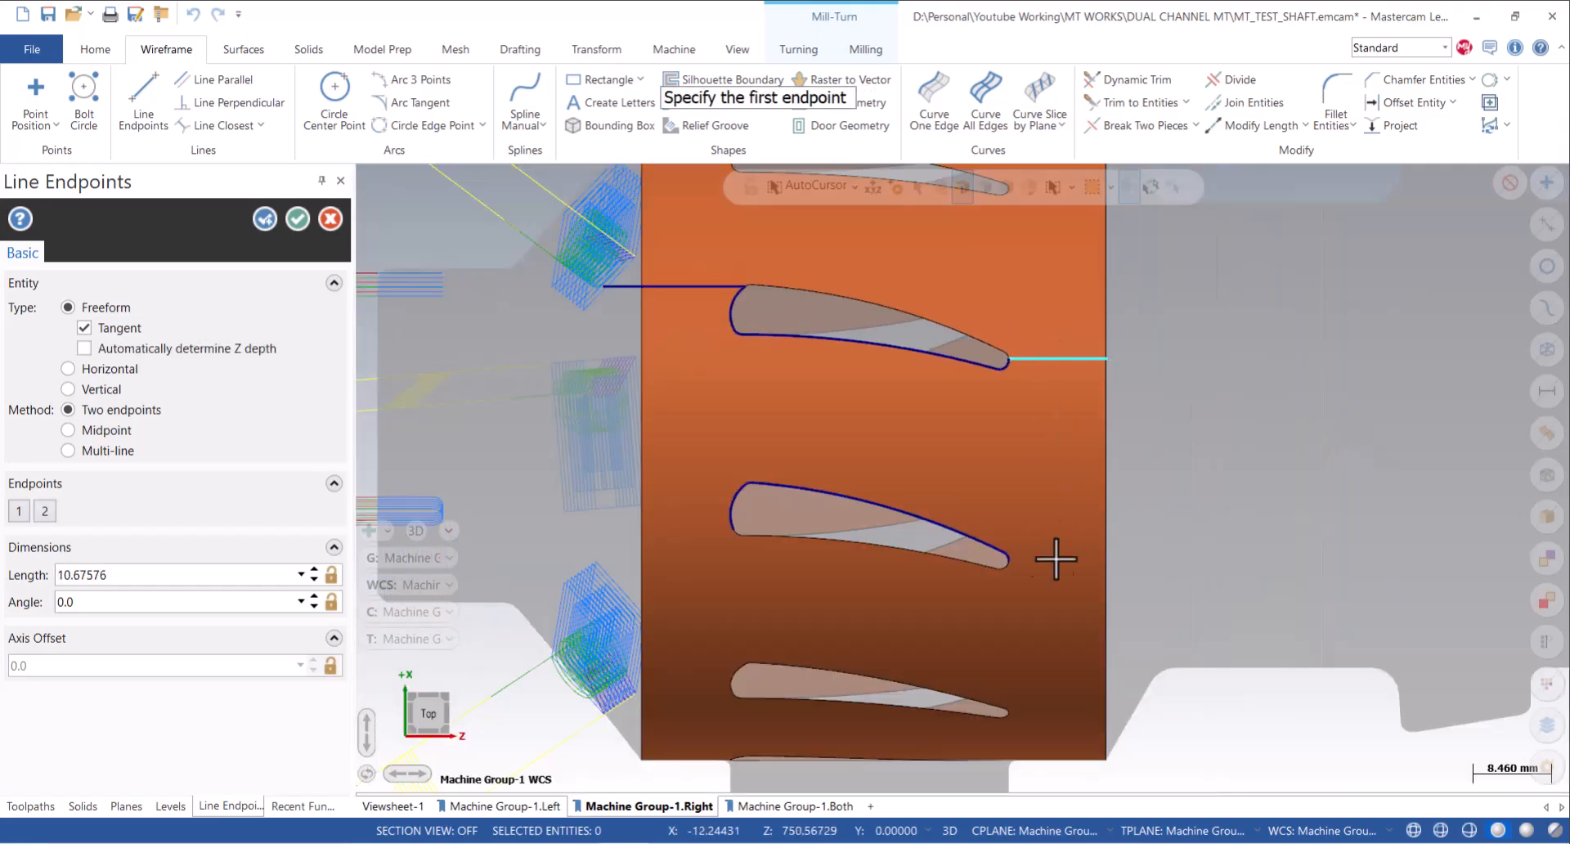
Draw horizontal lines outward from the lower opening, about 11.2 mm from its narrow tip and 16.2 mm from its wide end.
{"action": "scroll", "coordinate": [1010, 566], "scroll_direction": "up", "scroll_amount": 6}
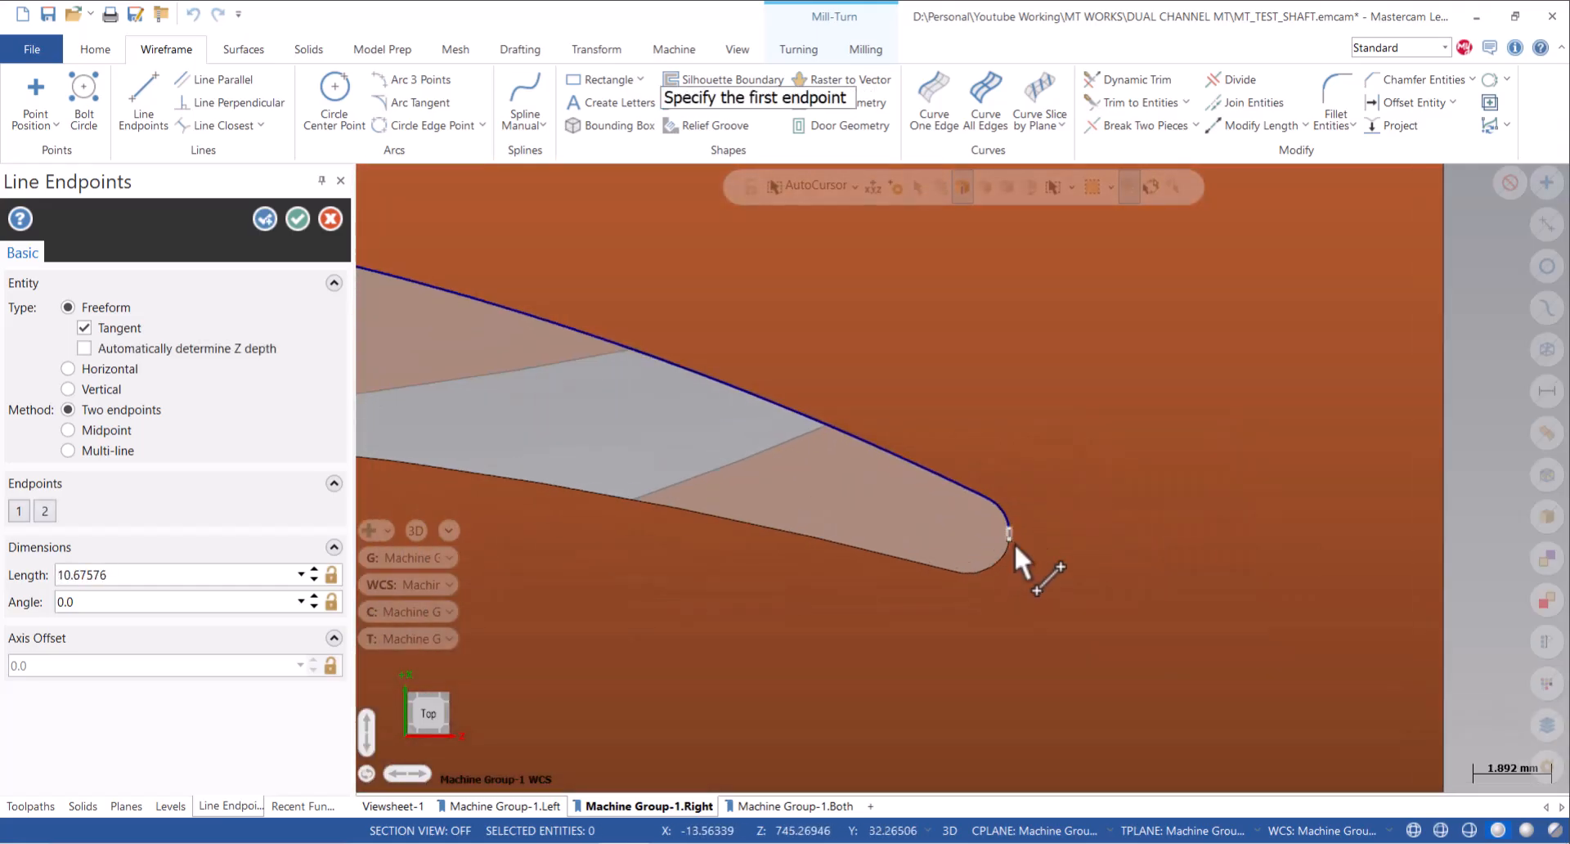
{"action": "left_click", "coordinate": [1011, 539]}
{"action": "left_click", "coordinate": [1441, 539]}
{"action": "scroll", "coordinate": [1312, 565], "scroll_direction": "down", "scroll_amount": 6}
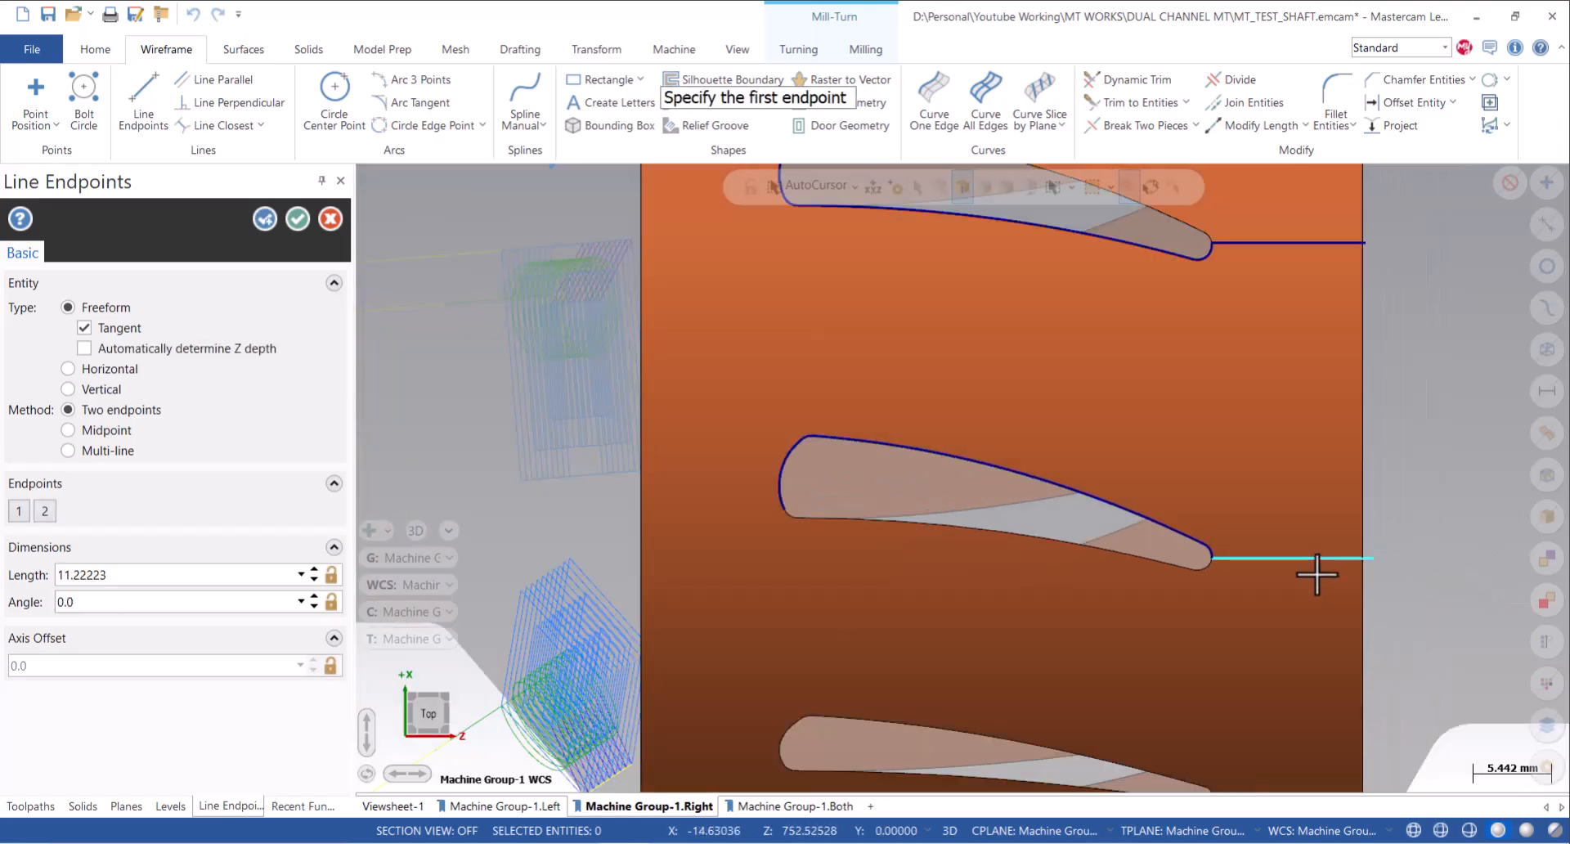
{"action": "left_click", "coordinate": [987, 537]}
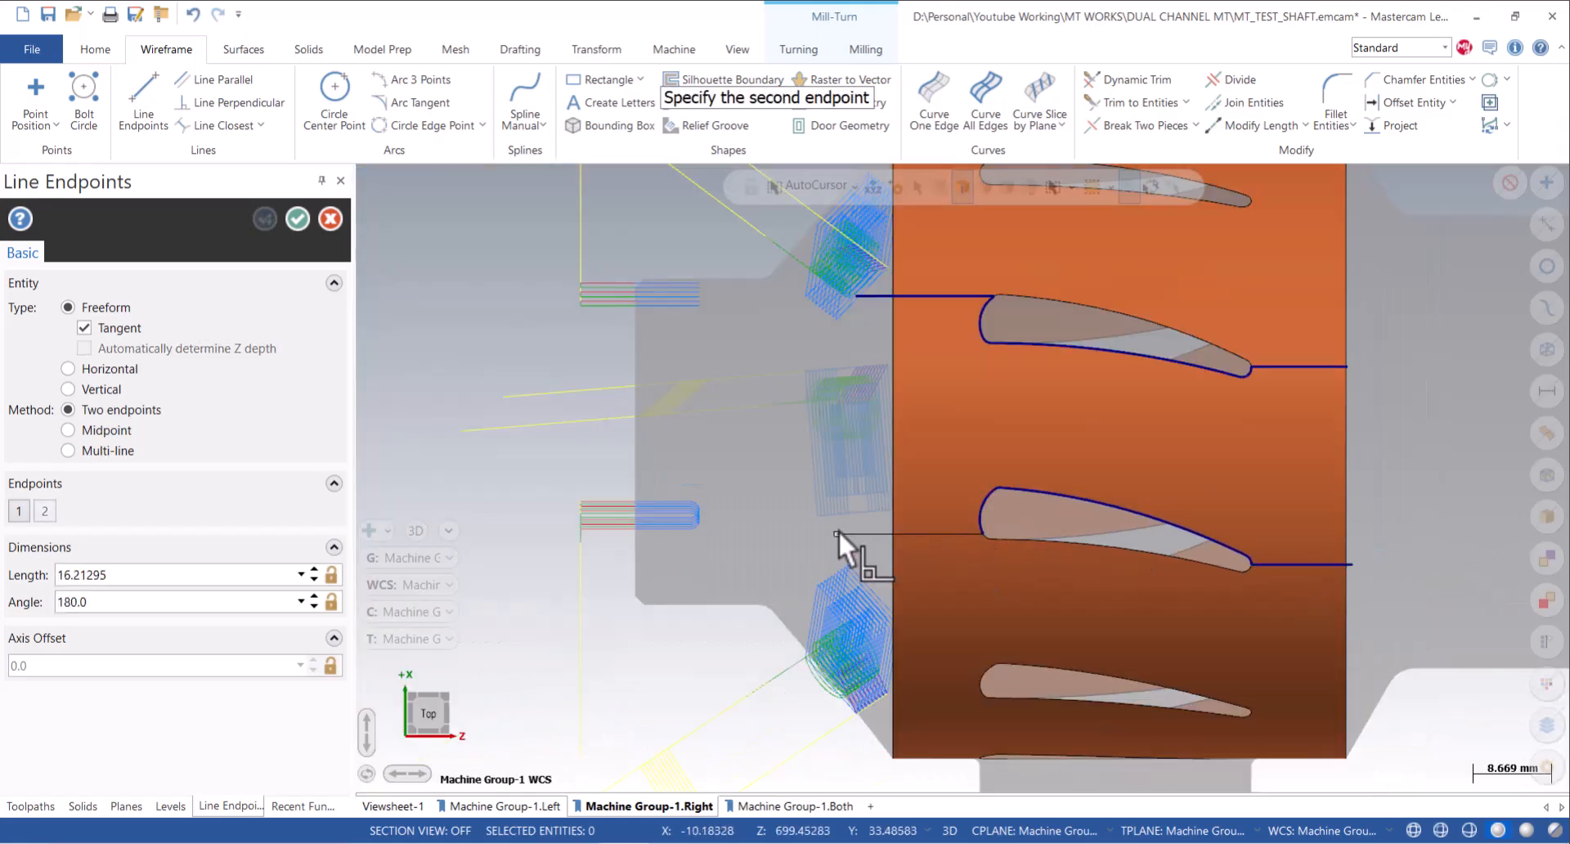
{"action": "left_click", "coordinate": [838, 539]}
{"action": "scroll", "coordinate": [626, 507], "scroll_direction": "down", "scroll_amount": 2}
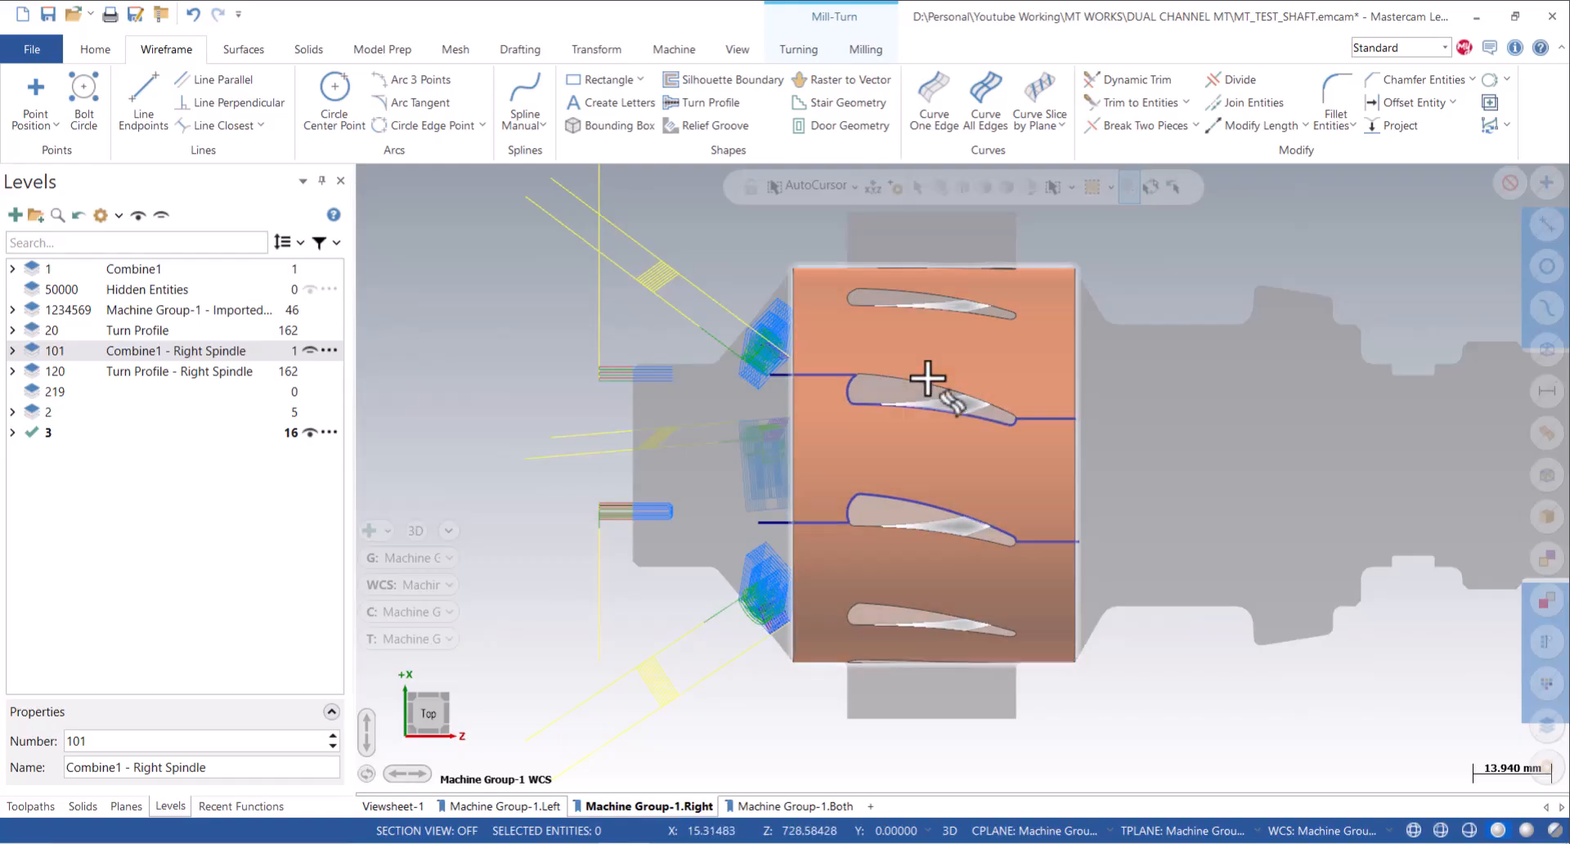
Untrim the orange cylindrical surface to remove its blade-shaped openings.
{"action": "left_click", "coordinate": [243, 51]}
{"action": "left_click", "coordinate": [578, 87]}
{"action": "middle_click_drag", "start_coordinate": [894, 431], "coordinate": [929, 375]}
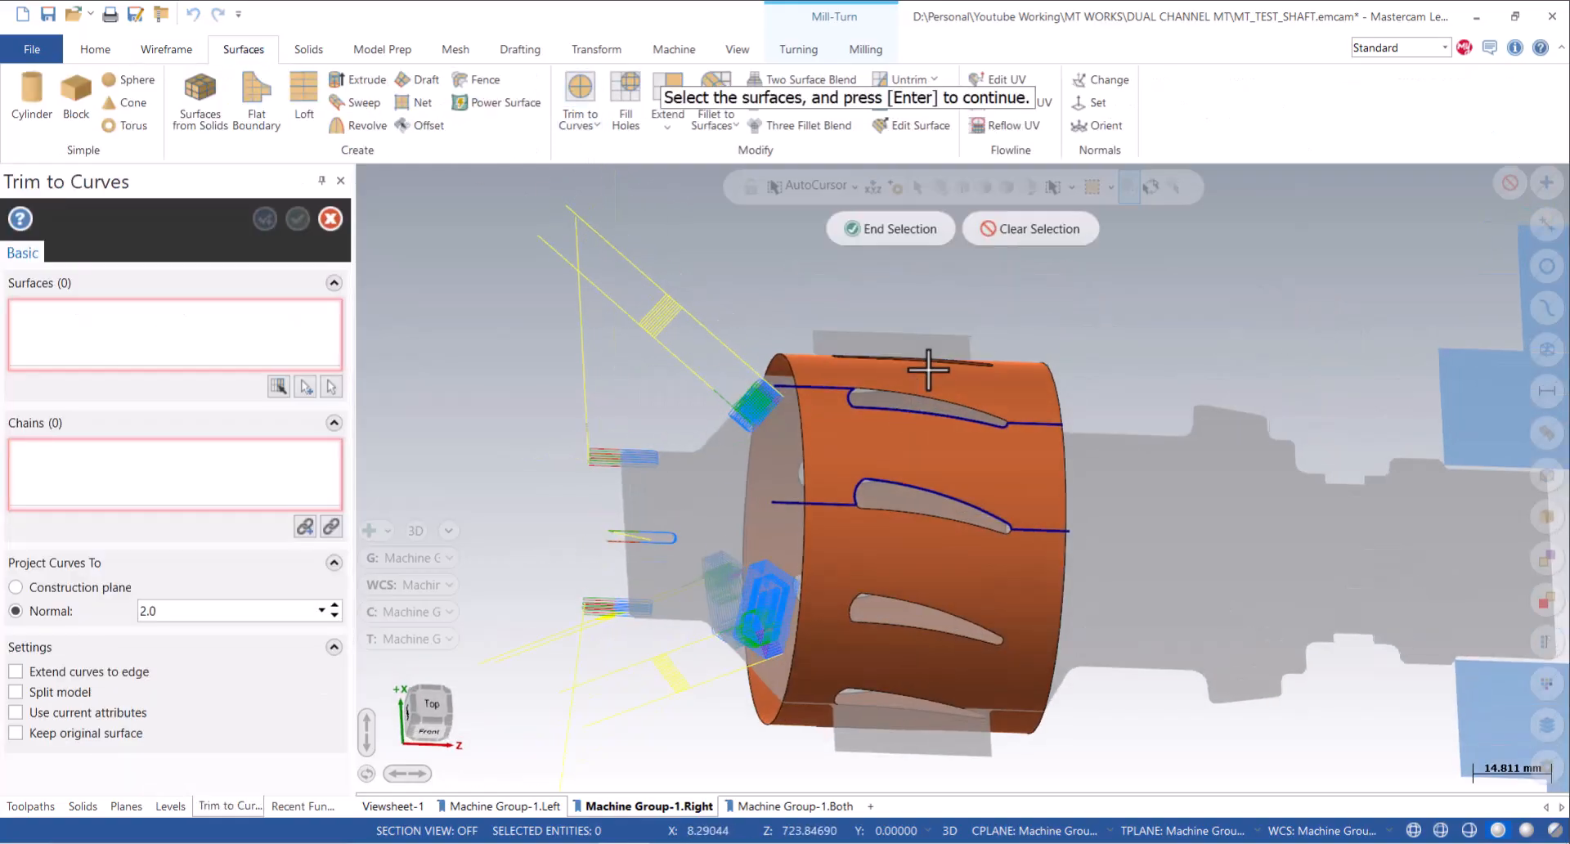
{"action": "left_click", "coordinate": [906, 79]}
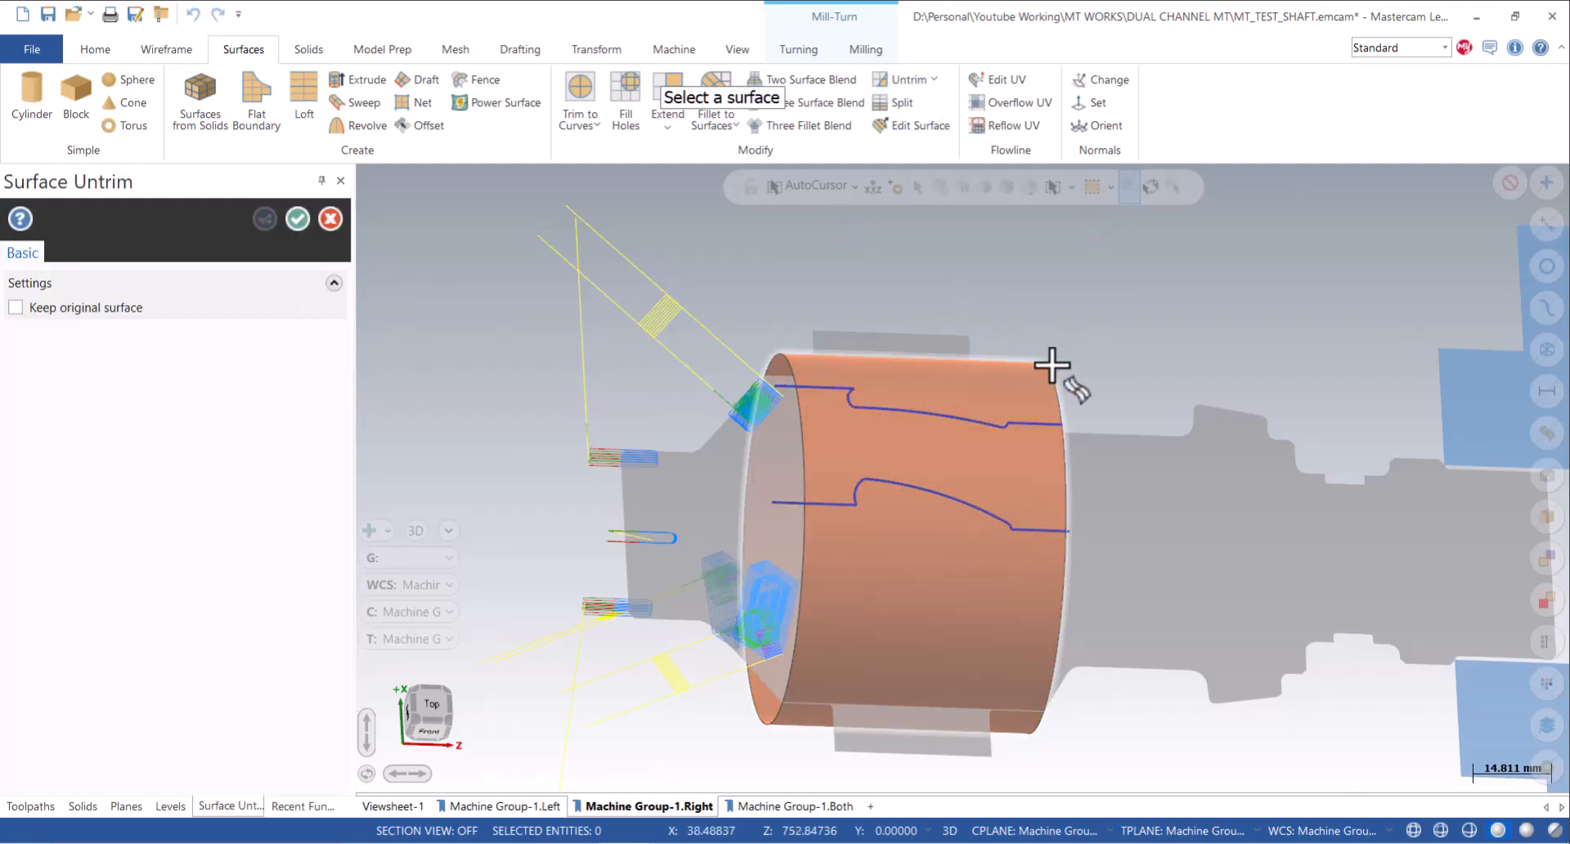
{"action": "left_click", "coordinate": [1031, 368]}
Trim the cylindrical surface to the upper curve chain with Trim to Curves, keeping the side towards the lower chain.
{"action": "left_click", "coordinate": [580, 92]}
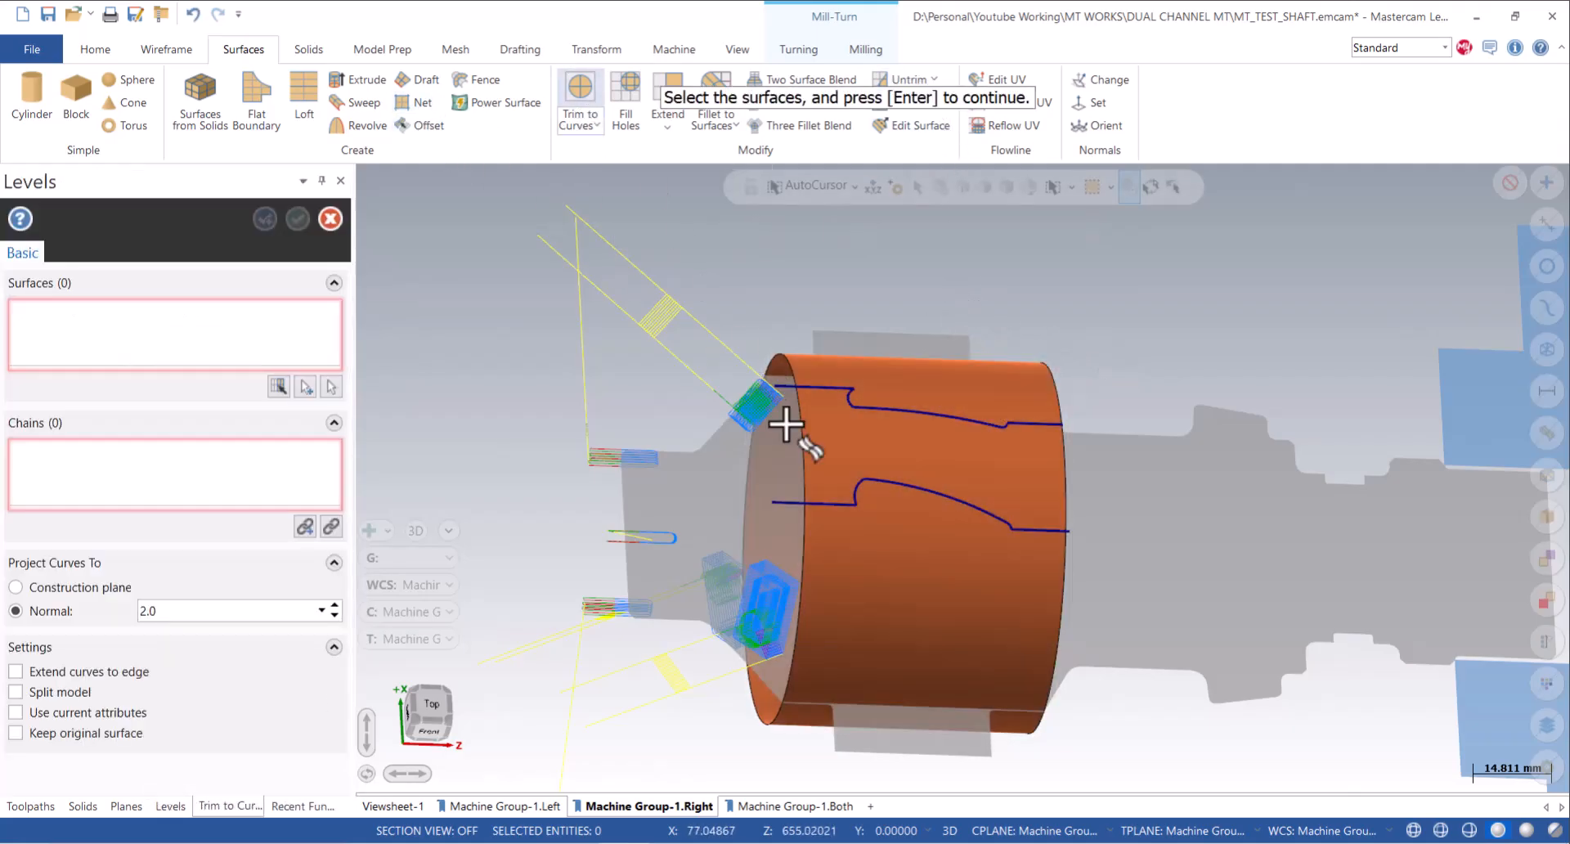
{"action": "left_click", "coordinate": [876, 232]}
{"action": "left_click", "coordinate": [790, 387]}
{"action": "left_click", "coordinate": [367, 781]}
{"action": "left_click", "coordinate": [930, 391]}
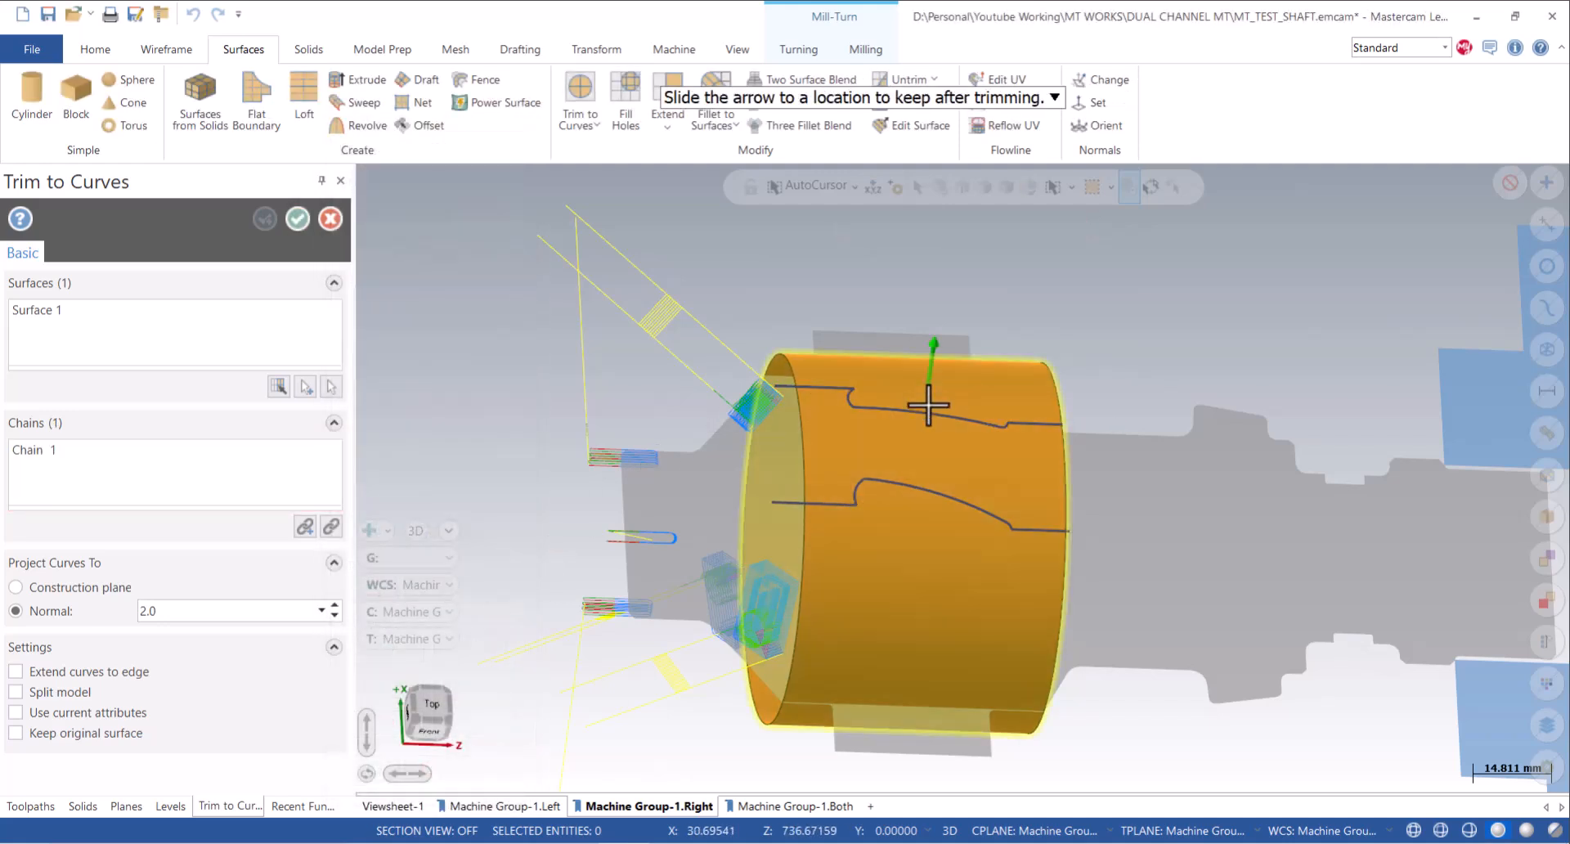
{"action": "left_click", "coordinate": [936, 427]}
{"action": "left_click", "coordinate": [265, 218]}
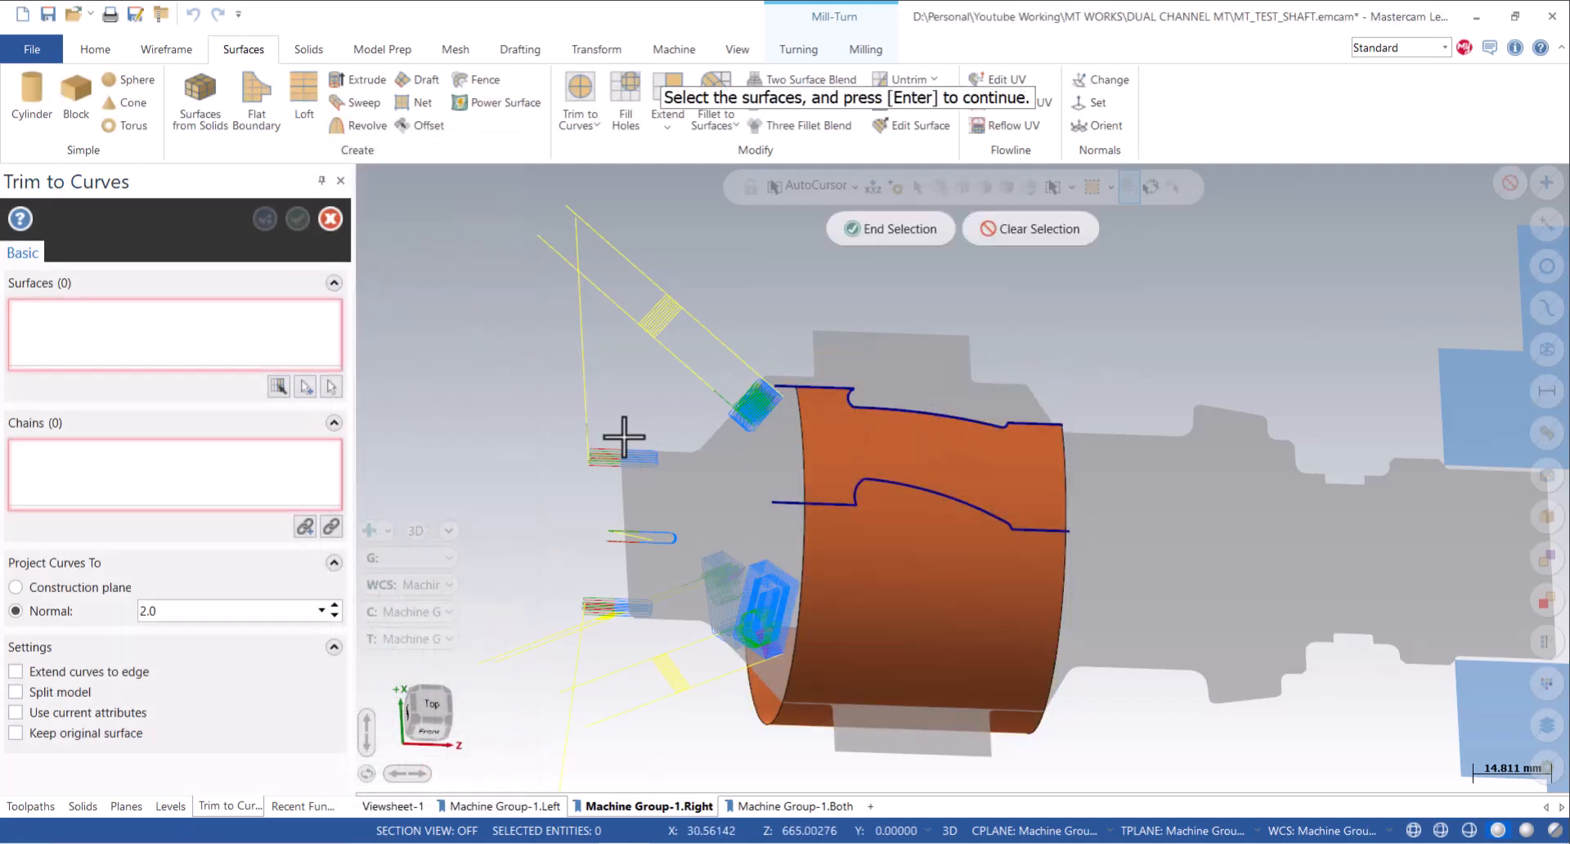
Trim the remaining surface to the lower curve chain, keeping only the strip between the two chains.
{"action": "left_click", "coordinate": [919, 519]}
{"action": "left_click", "coordinate": [884, 237]}
{"action": "left_click", "coordinate": [780, 502]}
{"action": "left_click", "coordinate": [370, 781]}
{"action": "left_click", "coordinate": [905, 474]}
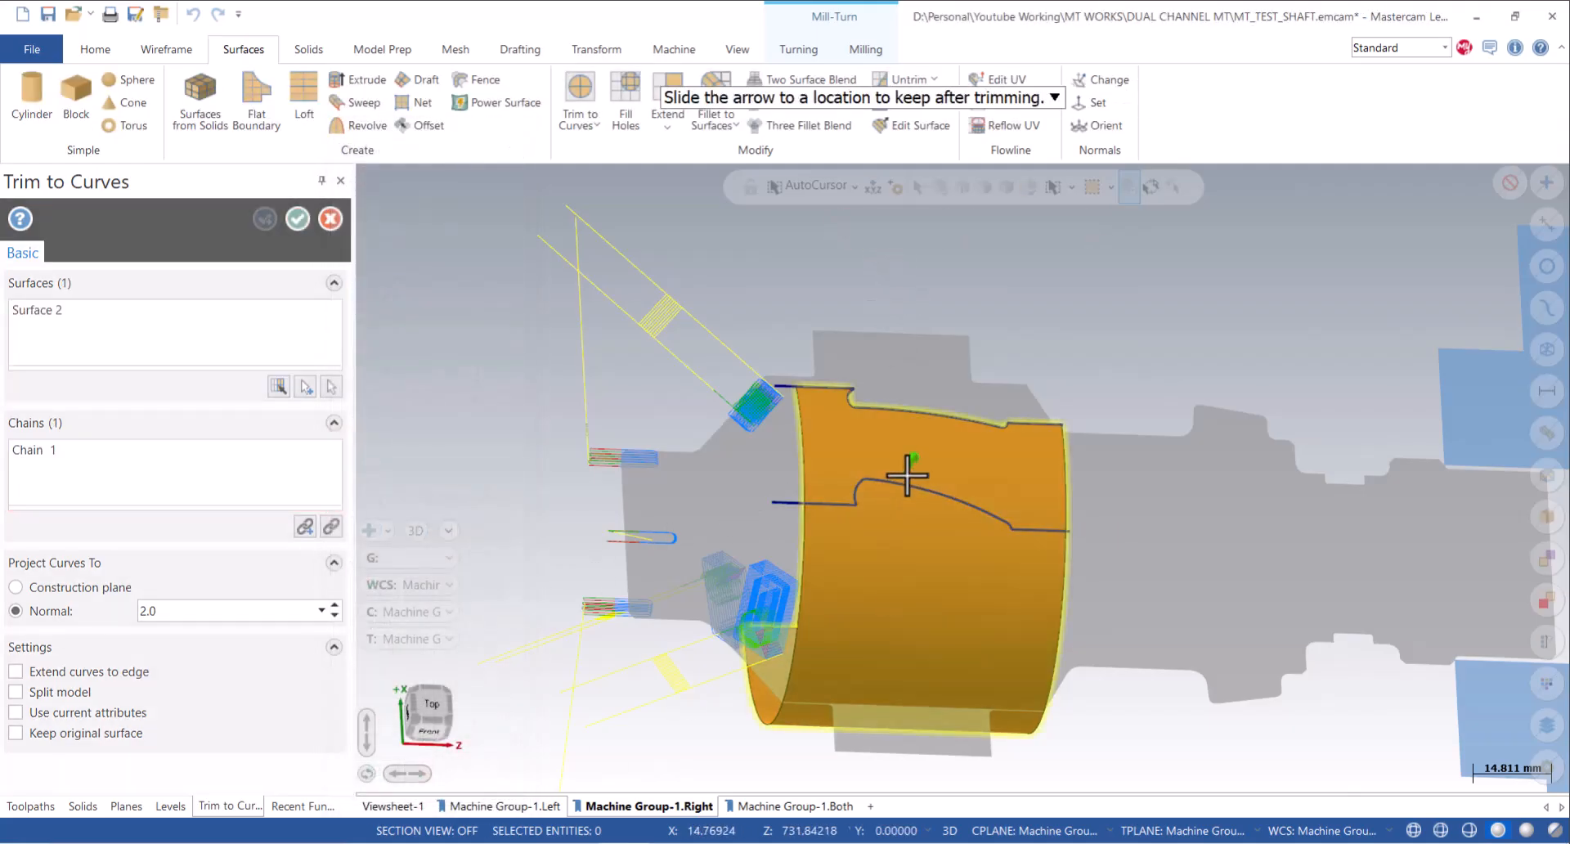
{"action": "left_click", "coordinate": [946, 480]}
{"action": "left_click", "coordinate": [298, 218]}
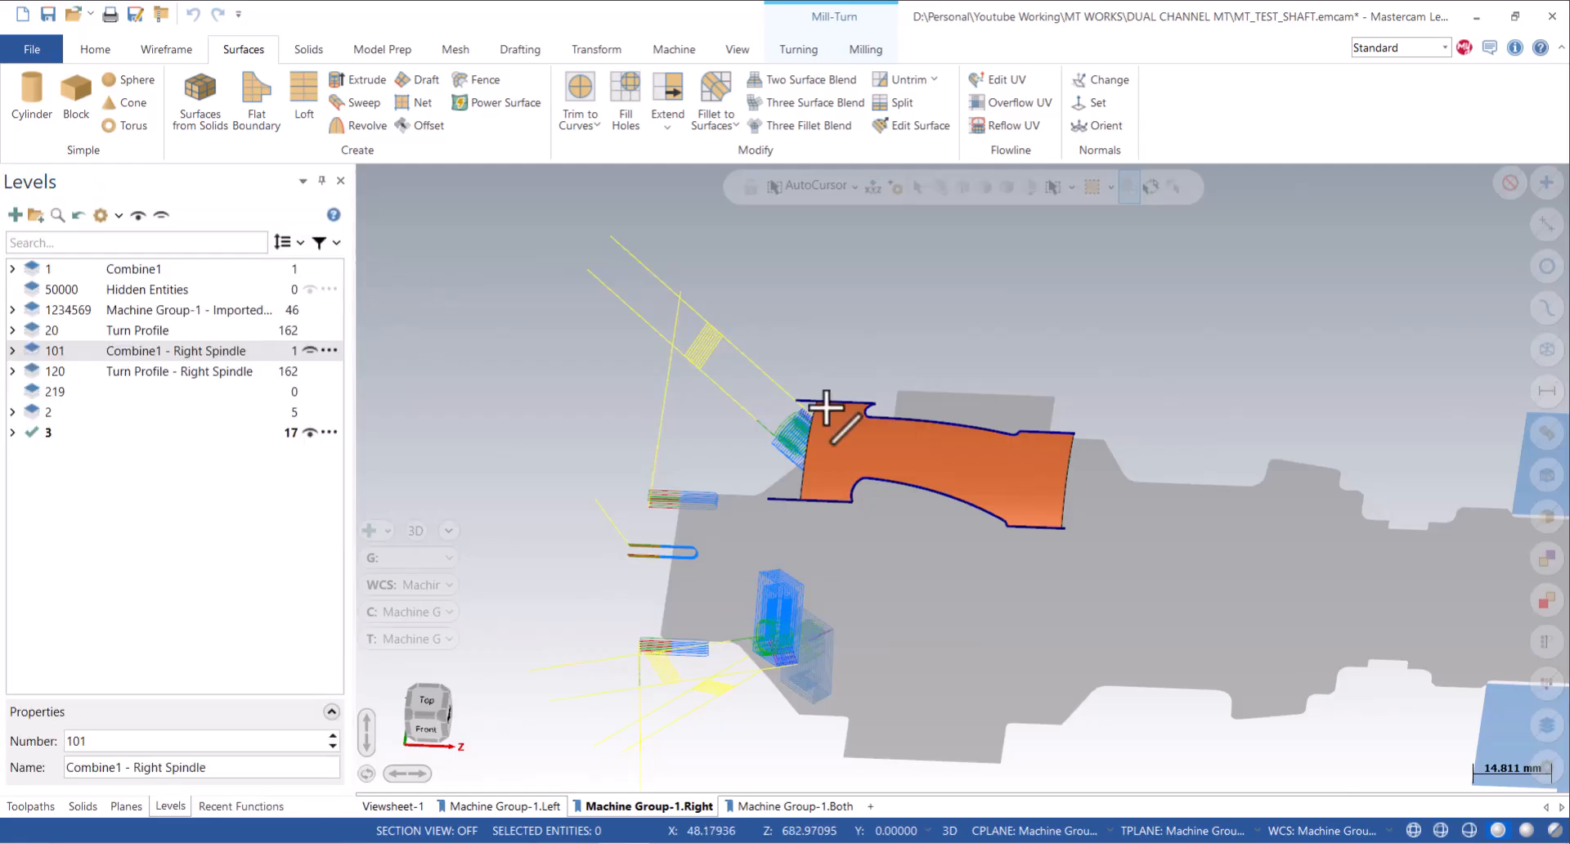
{"action": "scroll", "coordinate": [1028, 437], "scroll_direction": "up", "scroll_amount": 3}
{"action": "middle_click_drag", "start_coordinate": [1028, 438], "coordinate": [1079, 458]}
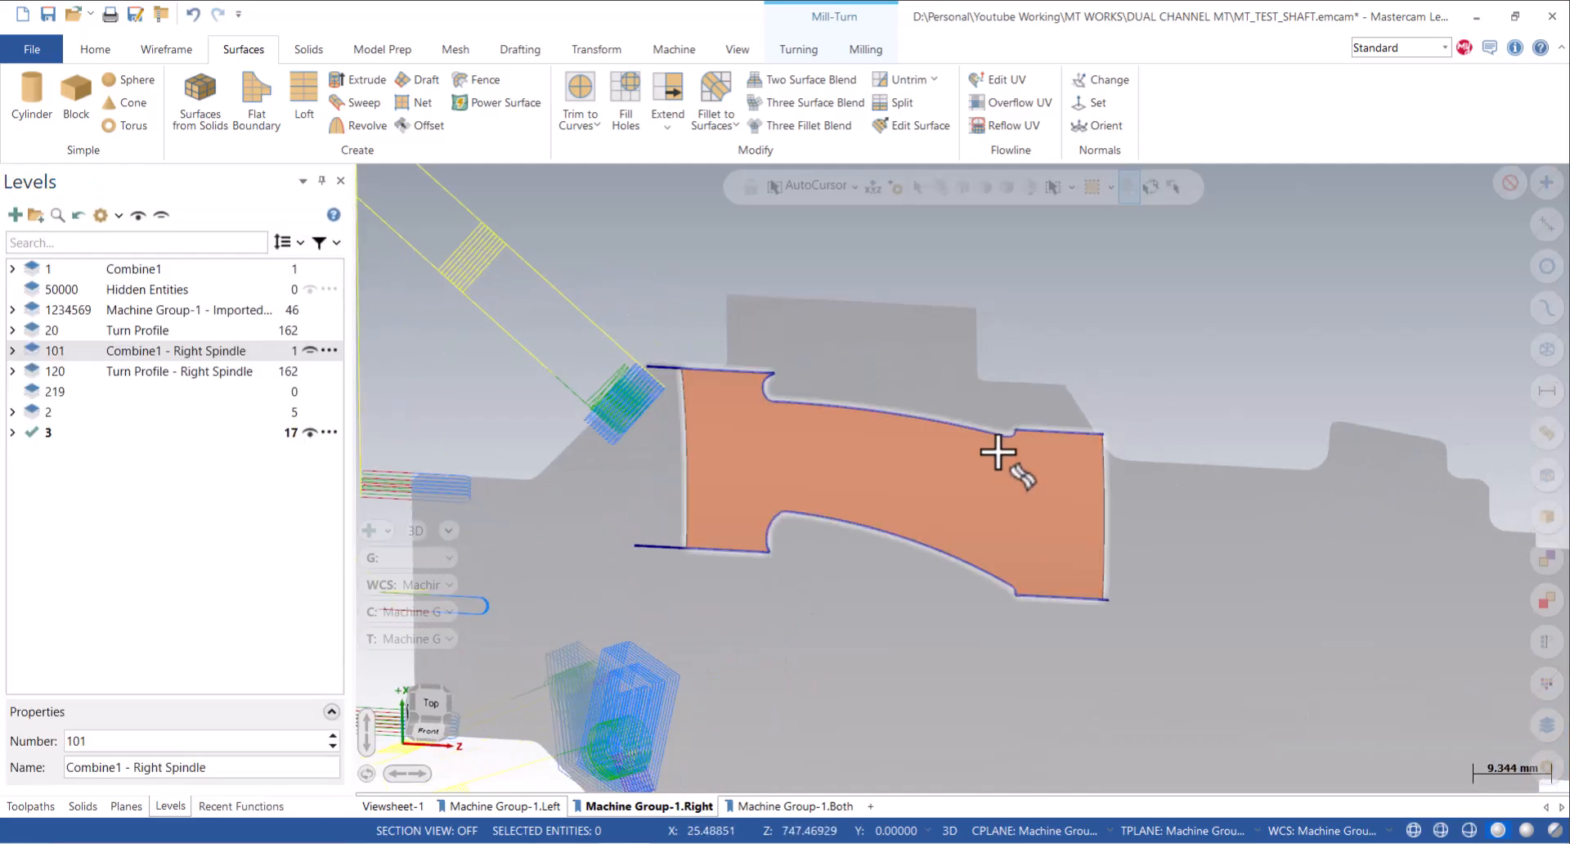
{"action": "scroll", "coordinate": [543, 411], "scroll_direction": "down", "scroll_amount": 4}
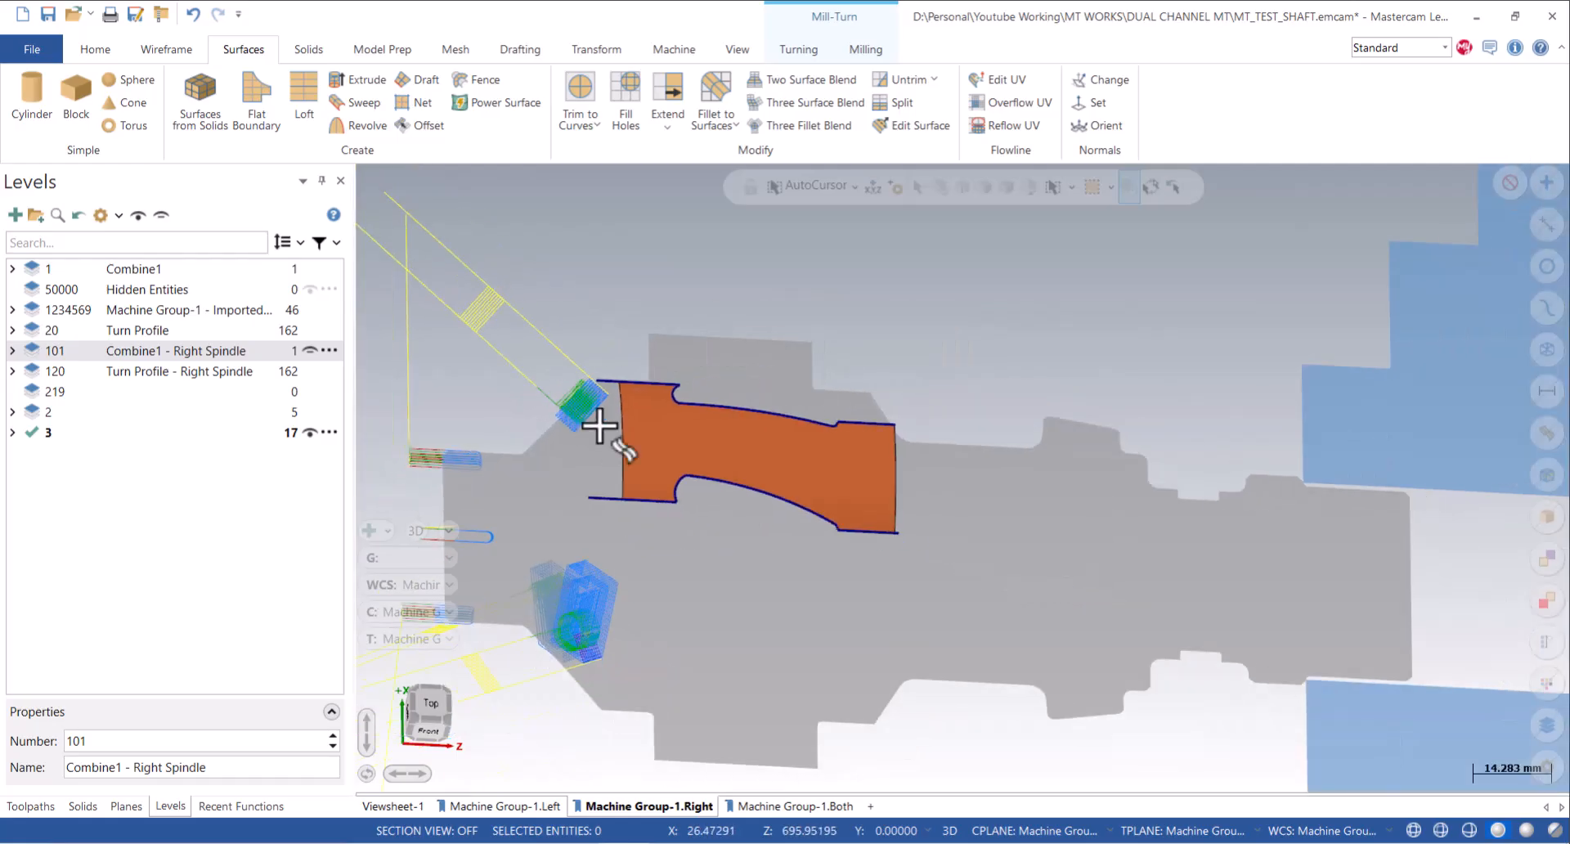
{"action": "scroll", "coordinate": [672, 425], "scroll_direction": "up", "scroll_amount": 4}
{"action": "mouse_move", "coordinate": [660, 421]}
{"action": "middle_mouse_down"}
{"action": "mouse_move", "coordinate": [670, 498]}
{"action": "mouse_move", "coordinate": [656, 447]}
{"action": "middle_mouse_up"}
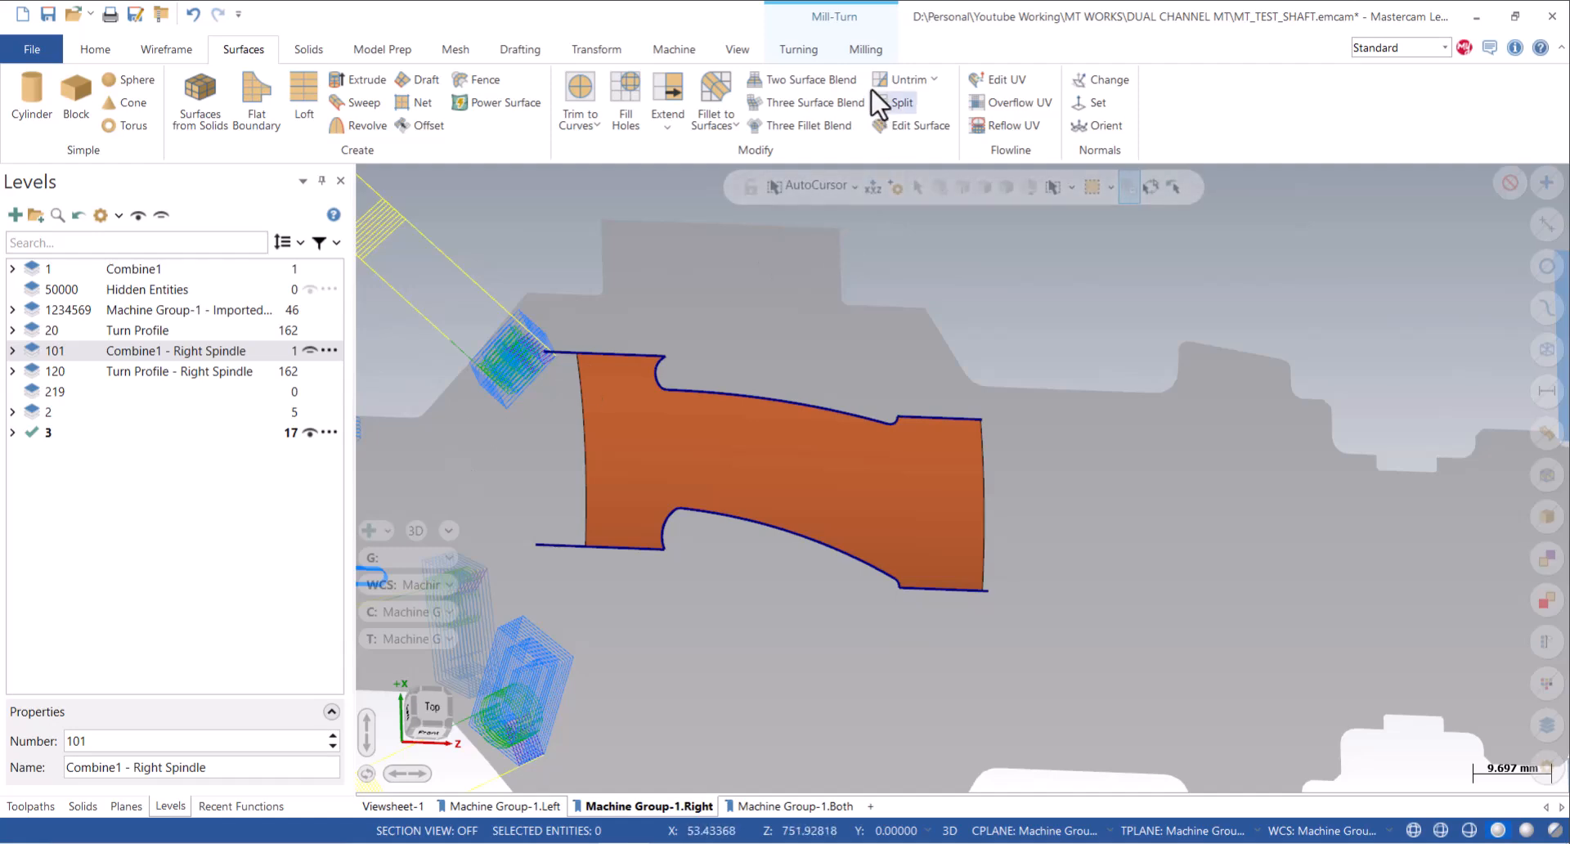
{"action": "left_click", "coordinate": [863, 50]}
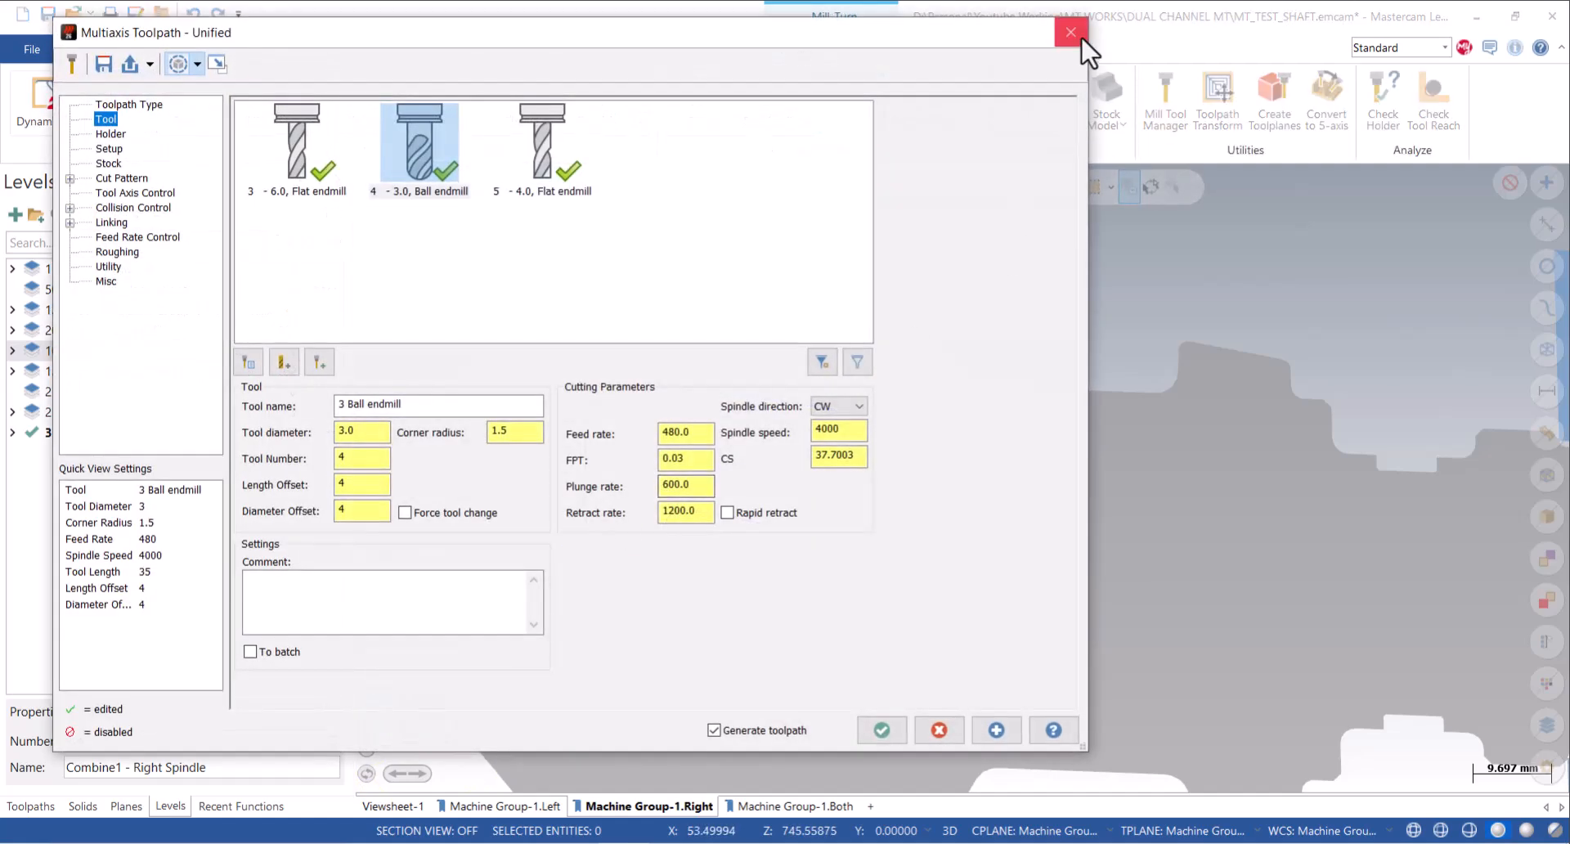
{"action": "left_click", "coordinate": [1087, 46]}
{"action": "left_click", "coordinate": [849, 488]}
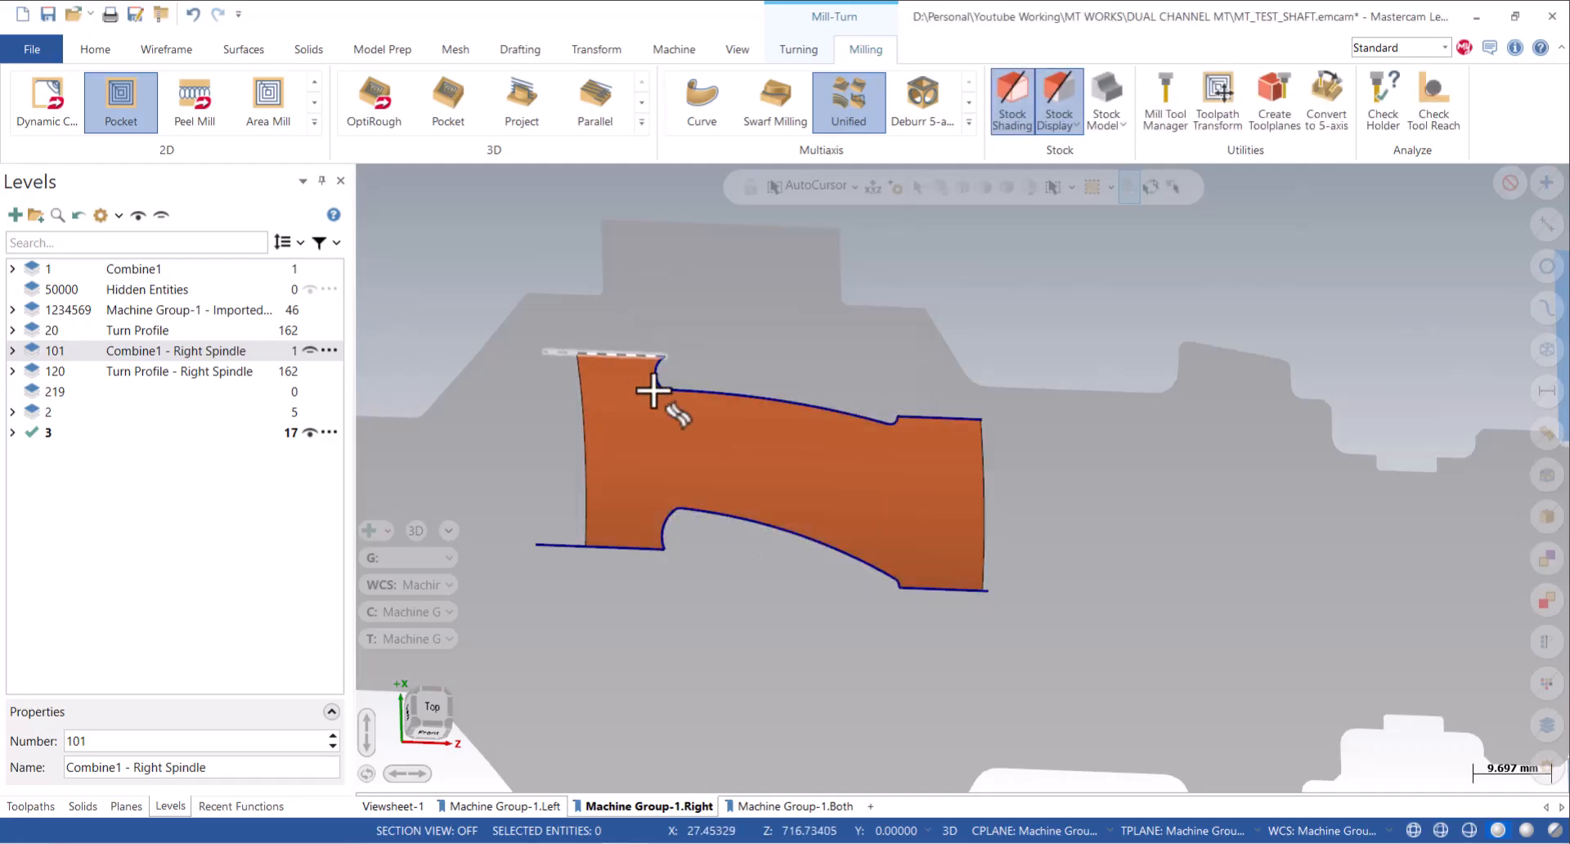
Copy the trimmed floor surface to level 4, make that level active and hide level 3.
{"action": "left_click", "coordinate": [725, 449]}
{"action": "right_click", "coordinate": [725, 449]}
{"action": "left_click", "coordinate": [968, 420]}
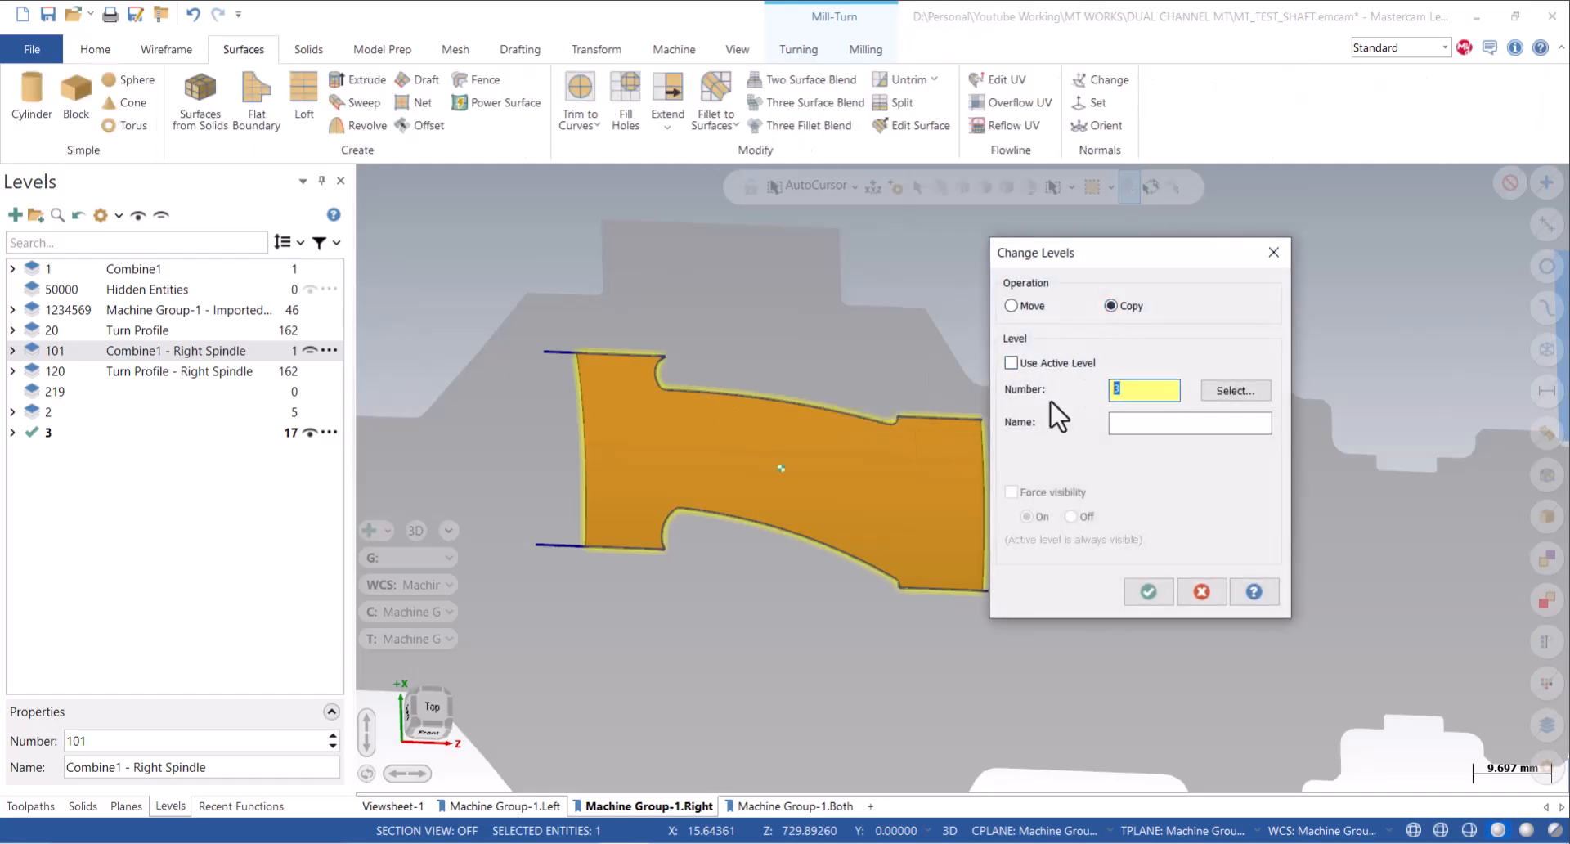
{"action": "left_click", "coordinate": [1148, 590]}
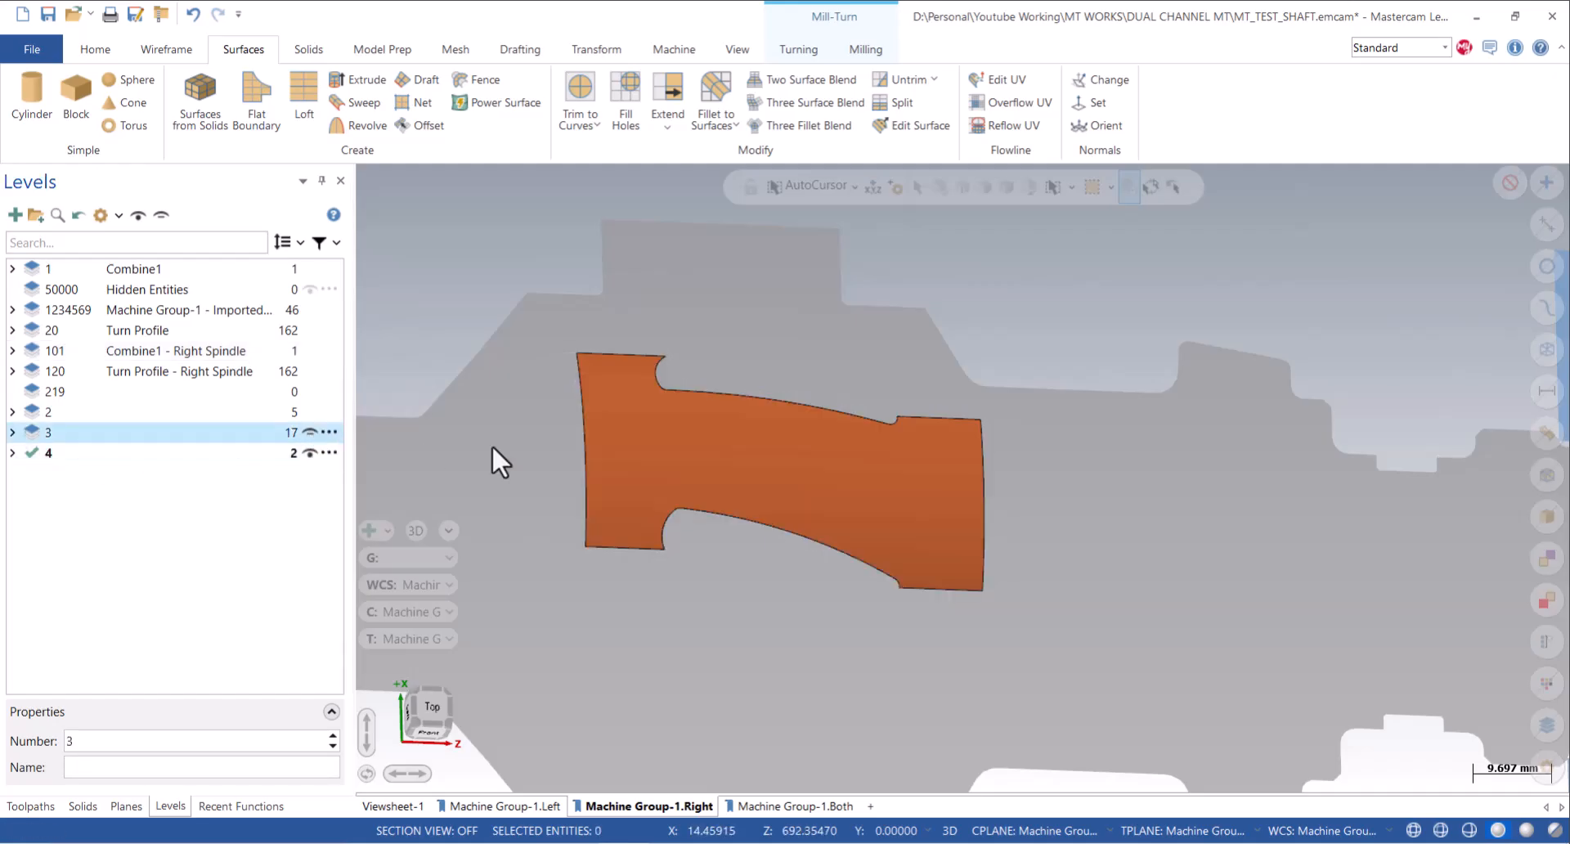
Create curves on all edges of the copied surface with Curve All Edges and save the file.
{"action": "left_click", "coordinate": [168, 51]}
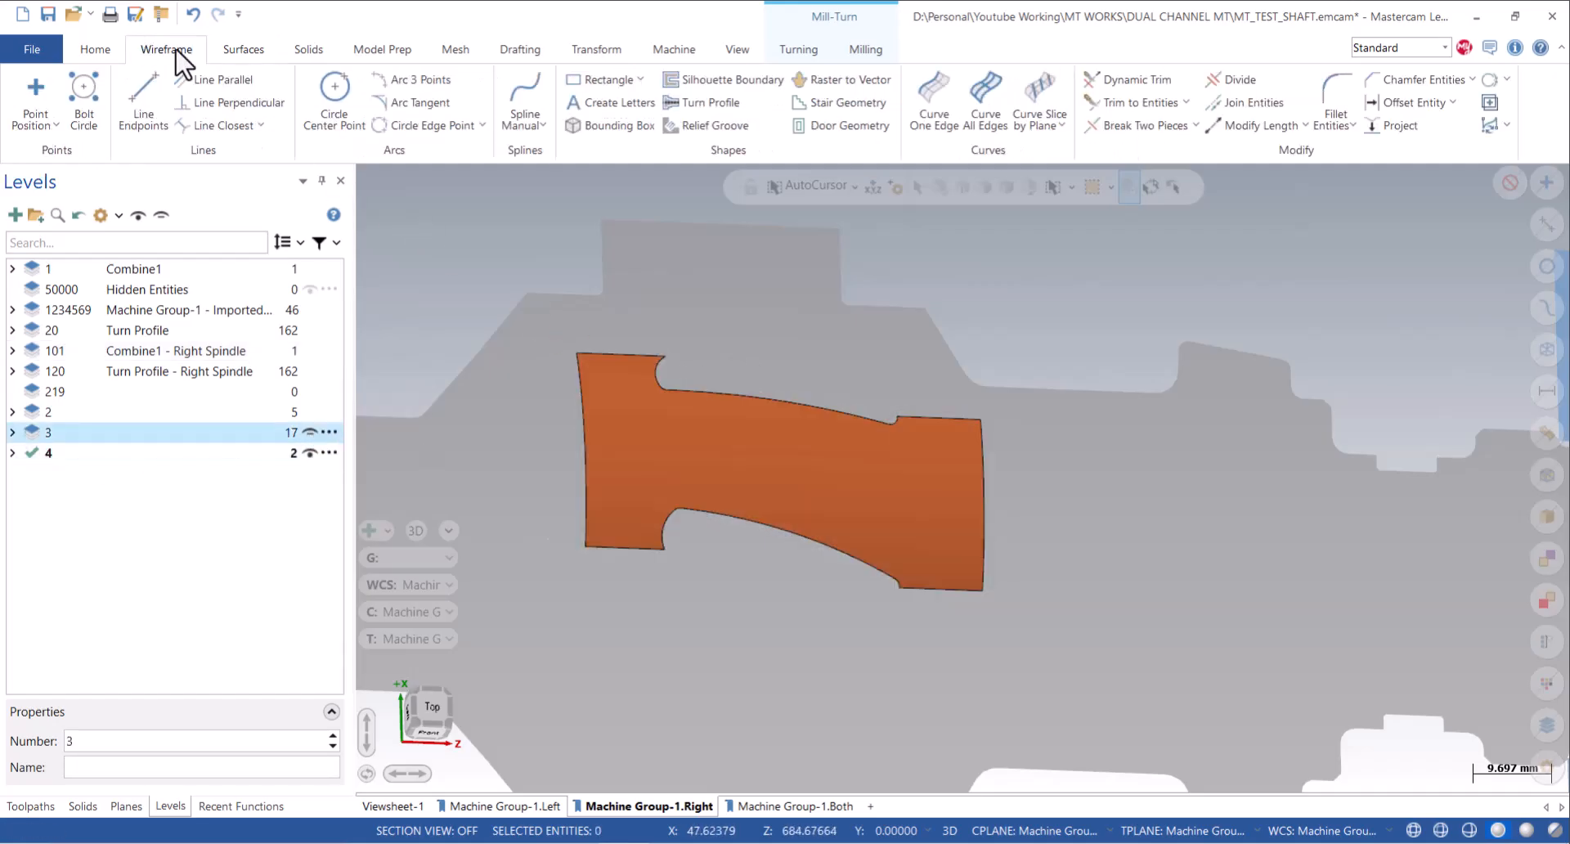
{"action": "left_click", "coordinate": [988, 102]}
{"action": "left_click", "coordinate": [903, 231]}
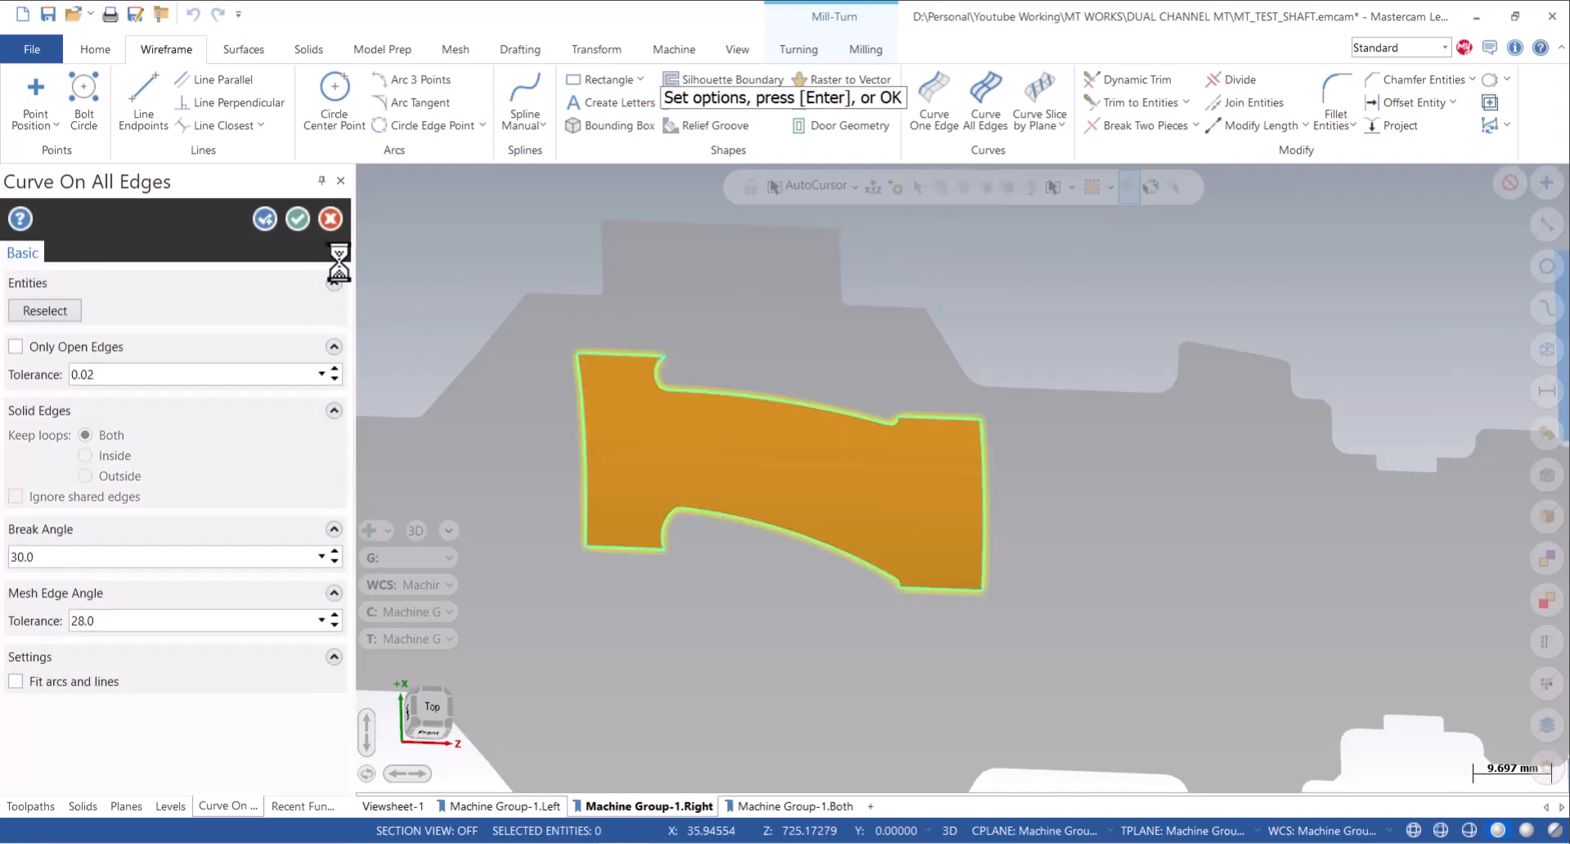
{"action": "left_click", "coordinate": [301, 217]}
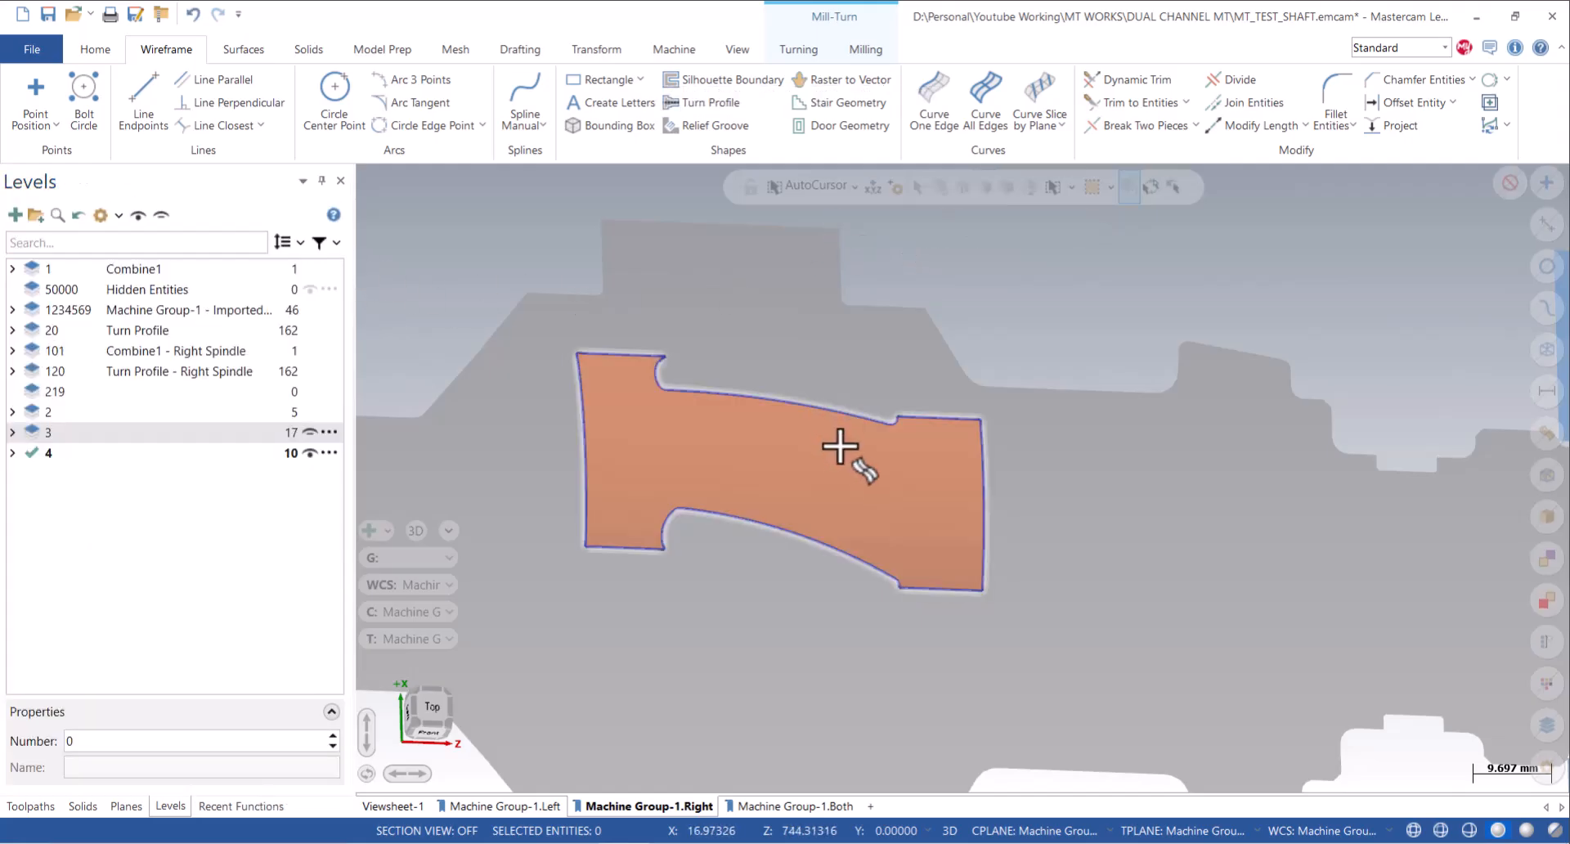
{"action": "left_click", "coordinate": [30, 806]}
{"action": "left_click", "coordinate": [48, 14]}
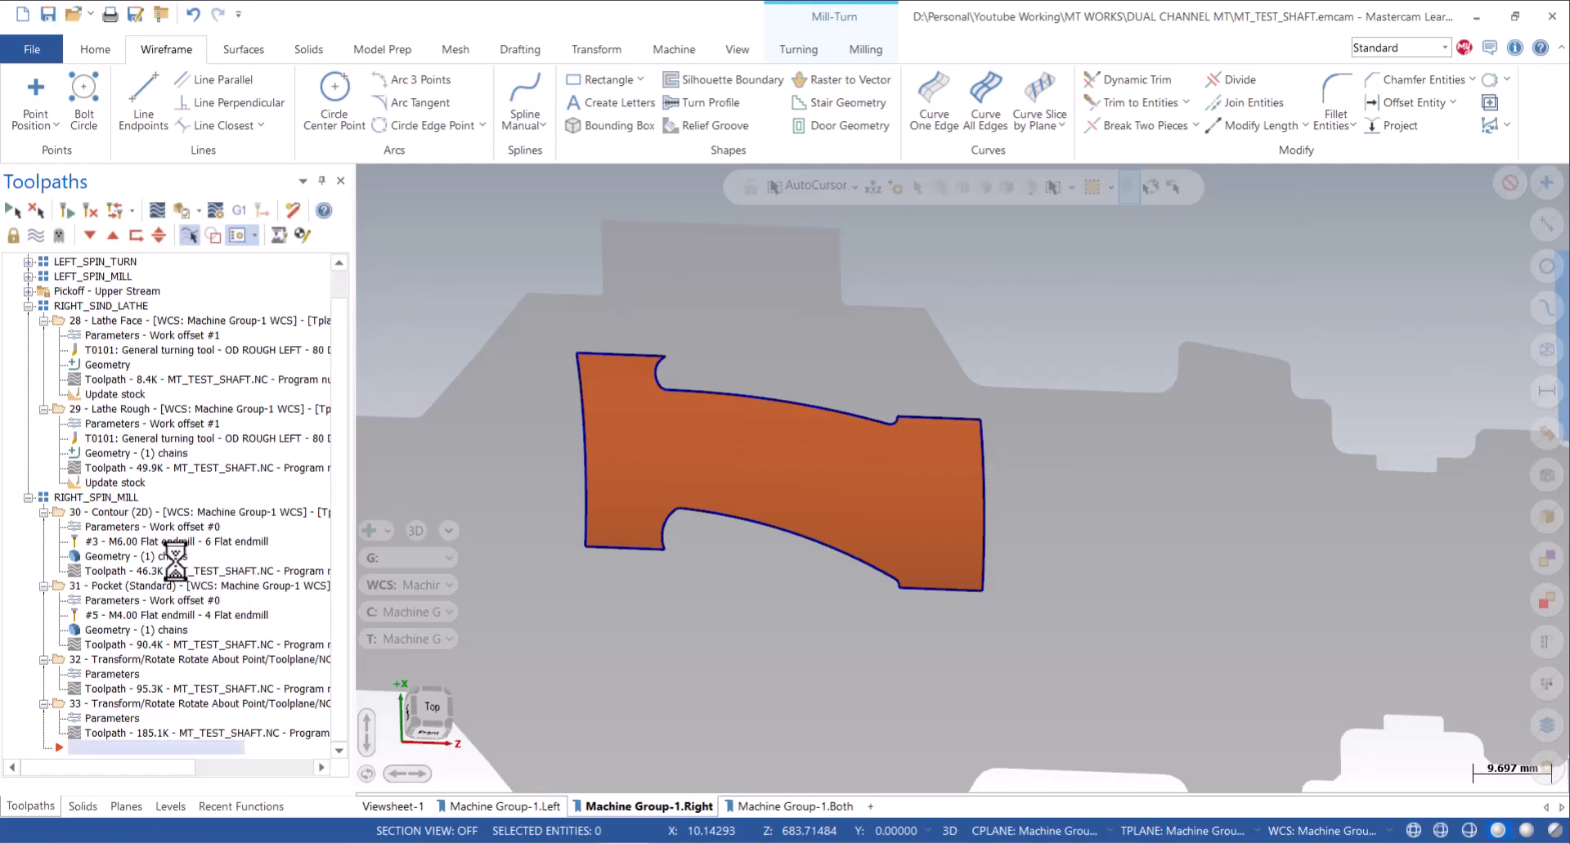
Start a Unified multiaxis toolpath after operation 33 with the 4 mm flat endmill and select the first Morph curve in the cut pattern.
{"action": "left_click", "coordinate": [131, 705]}
{"action": "left_click", "coordinate": [854, 54]}
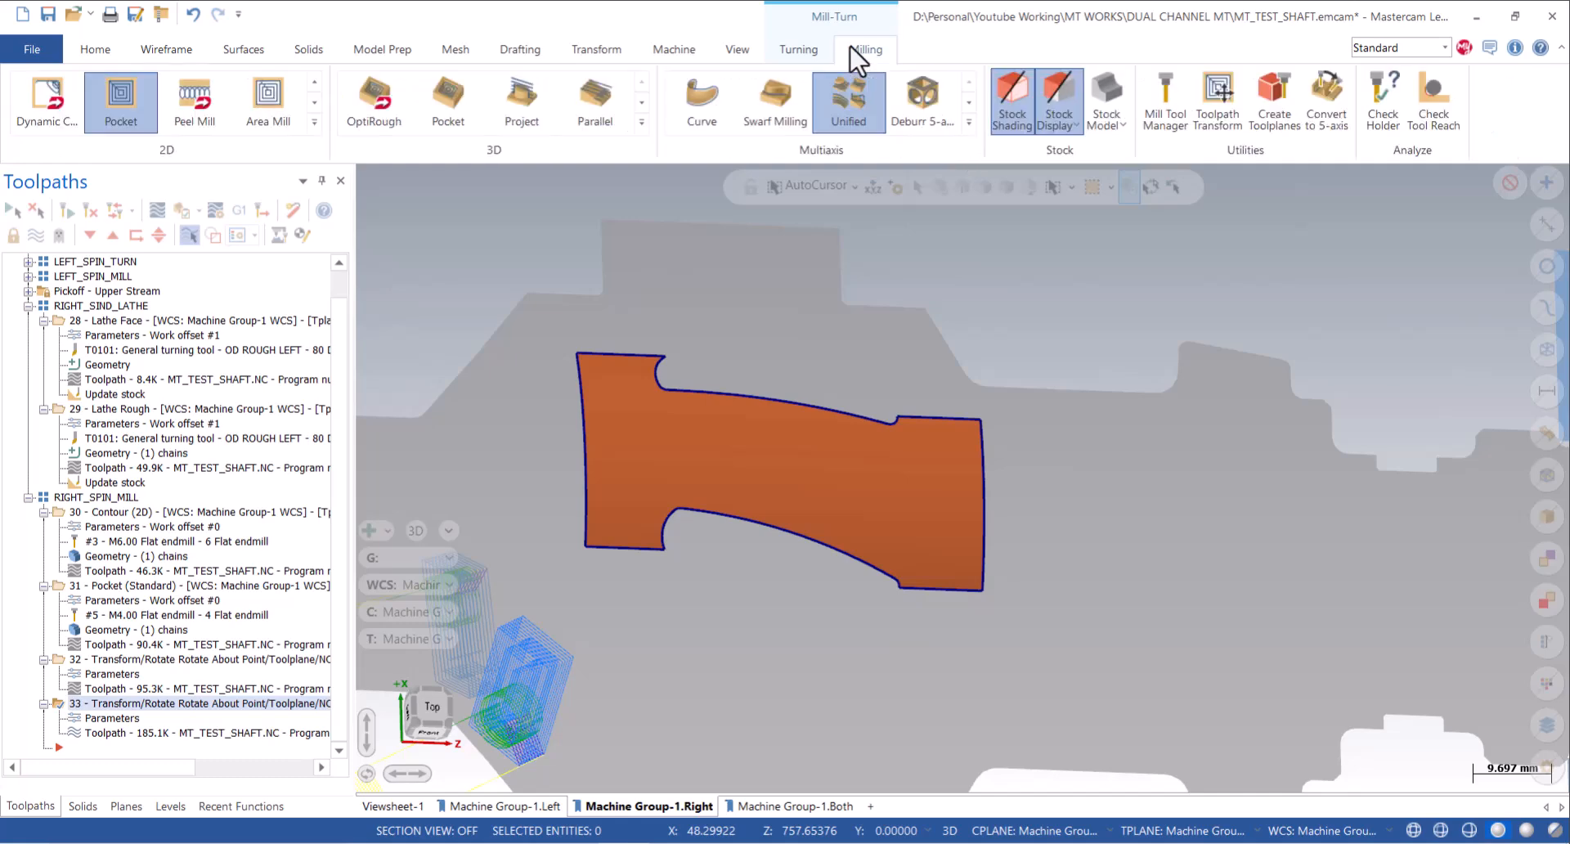
{"action": "left_click", "coordinate": [851, 124]}
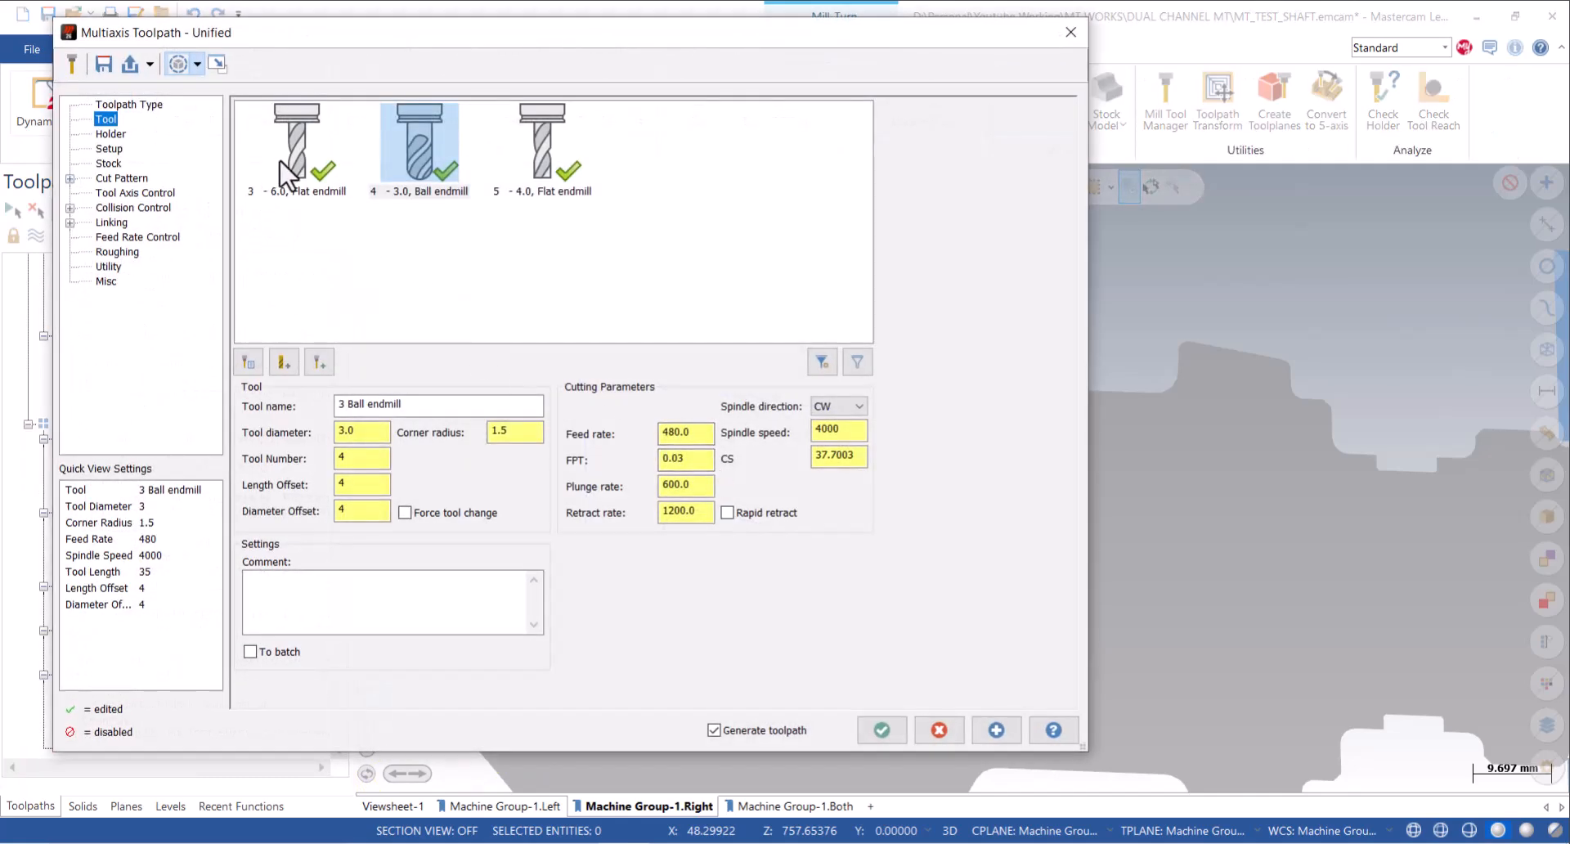
{"action": "left_click", "coordinate": [518, 190]}
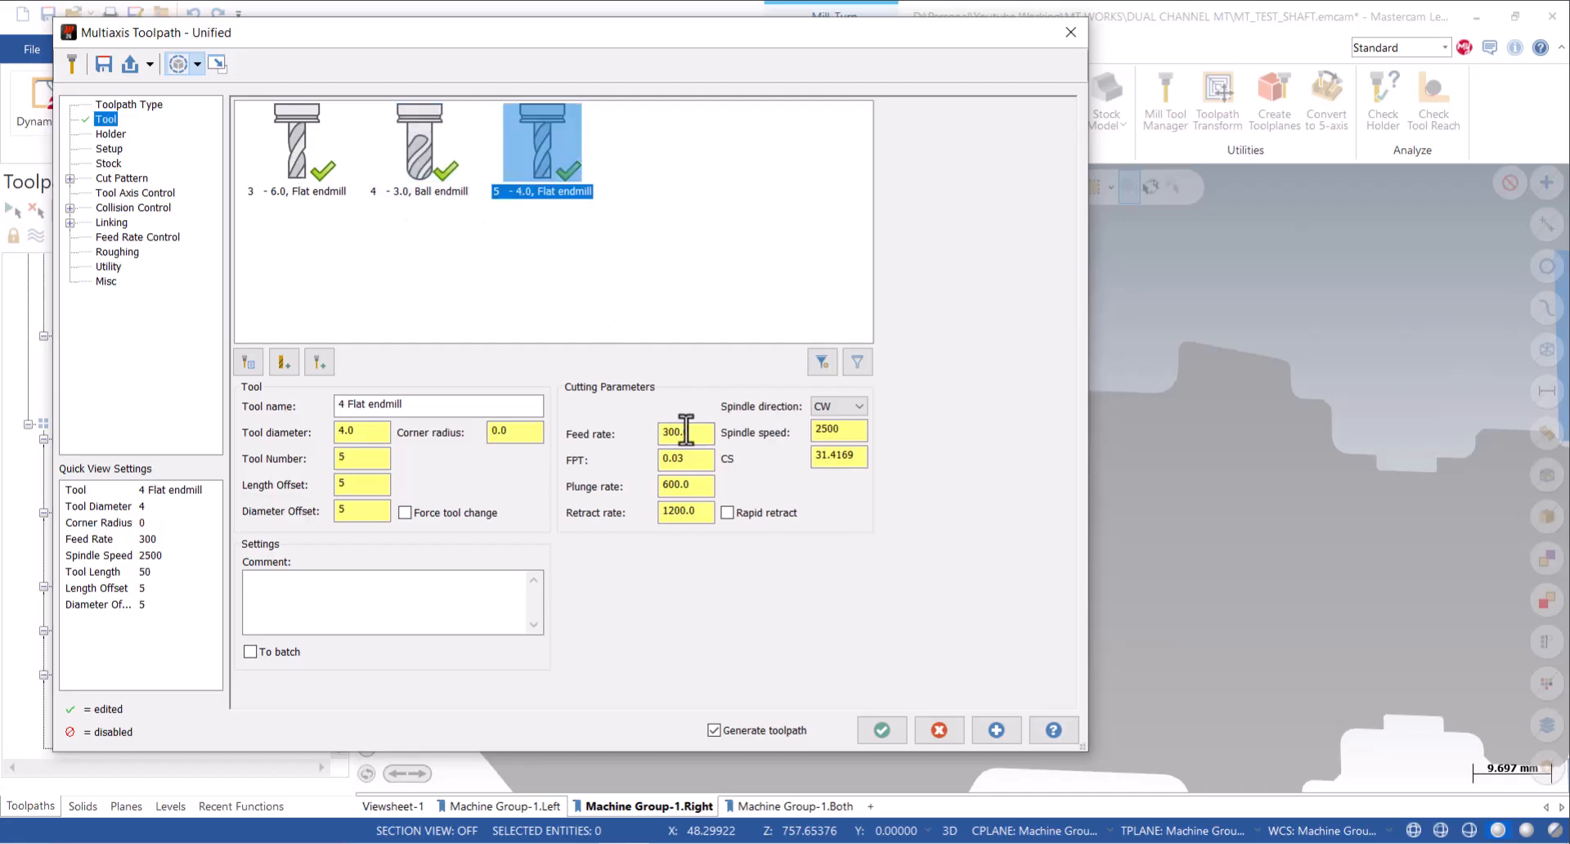
{"action": "left_click", "coordinate": [110, 149]}
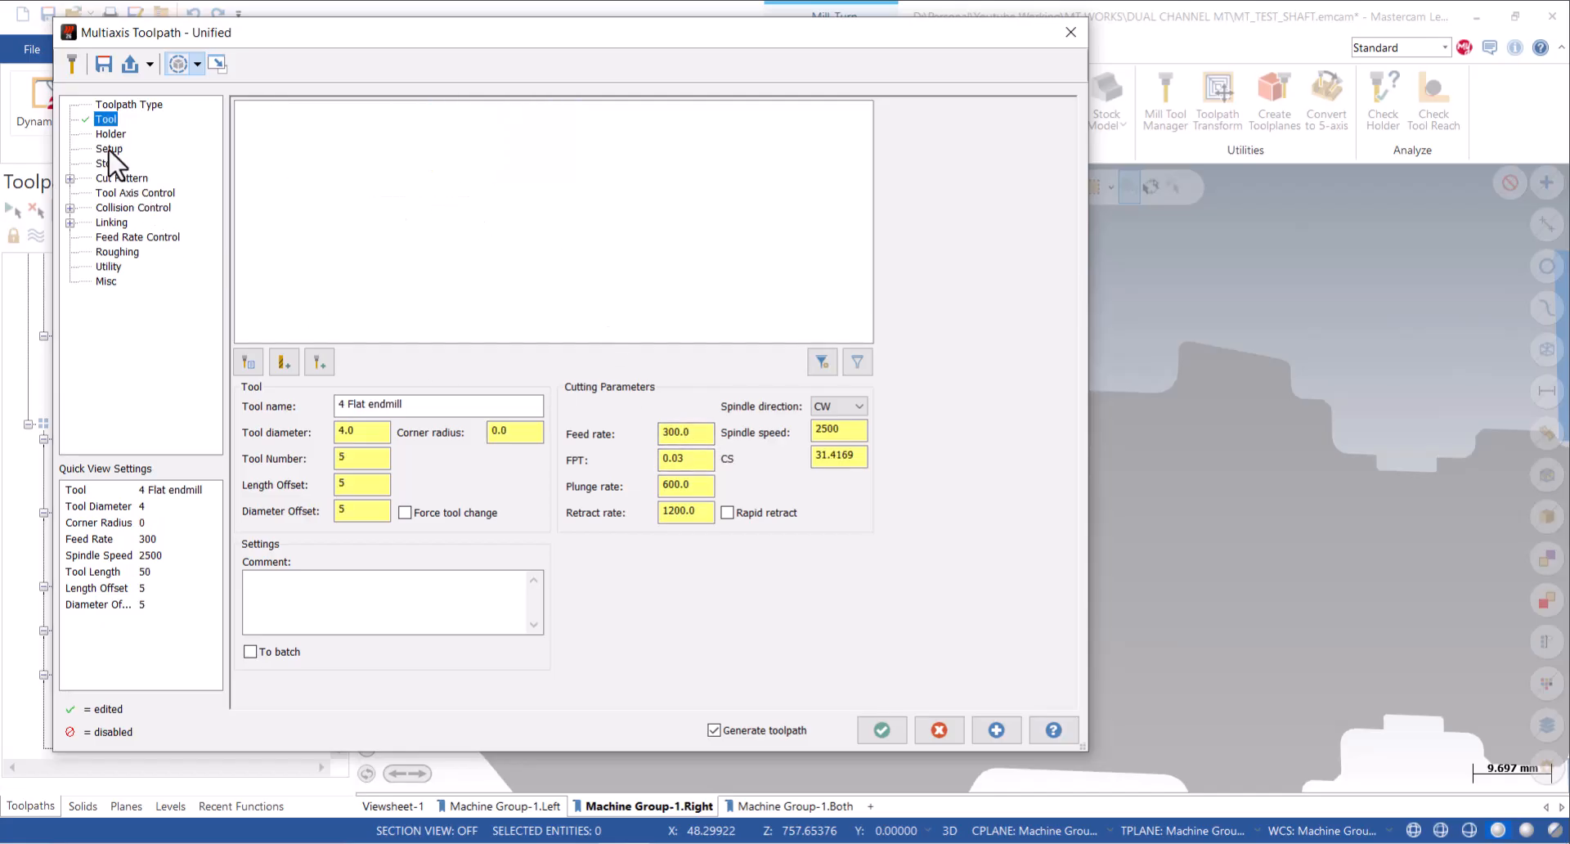
{"action": "left_click", "coordinate": [123, 179]}
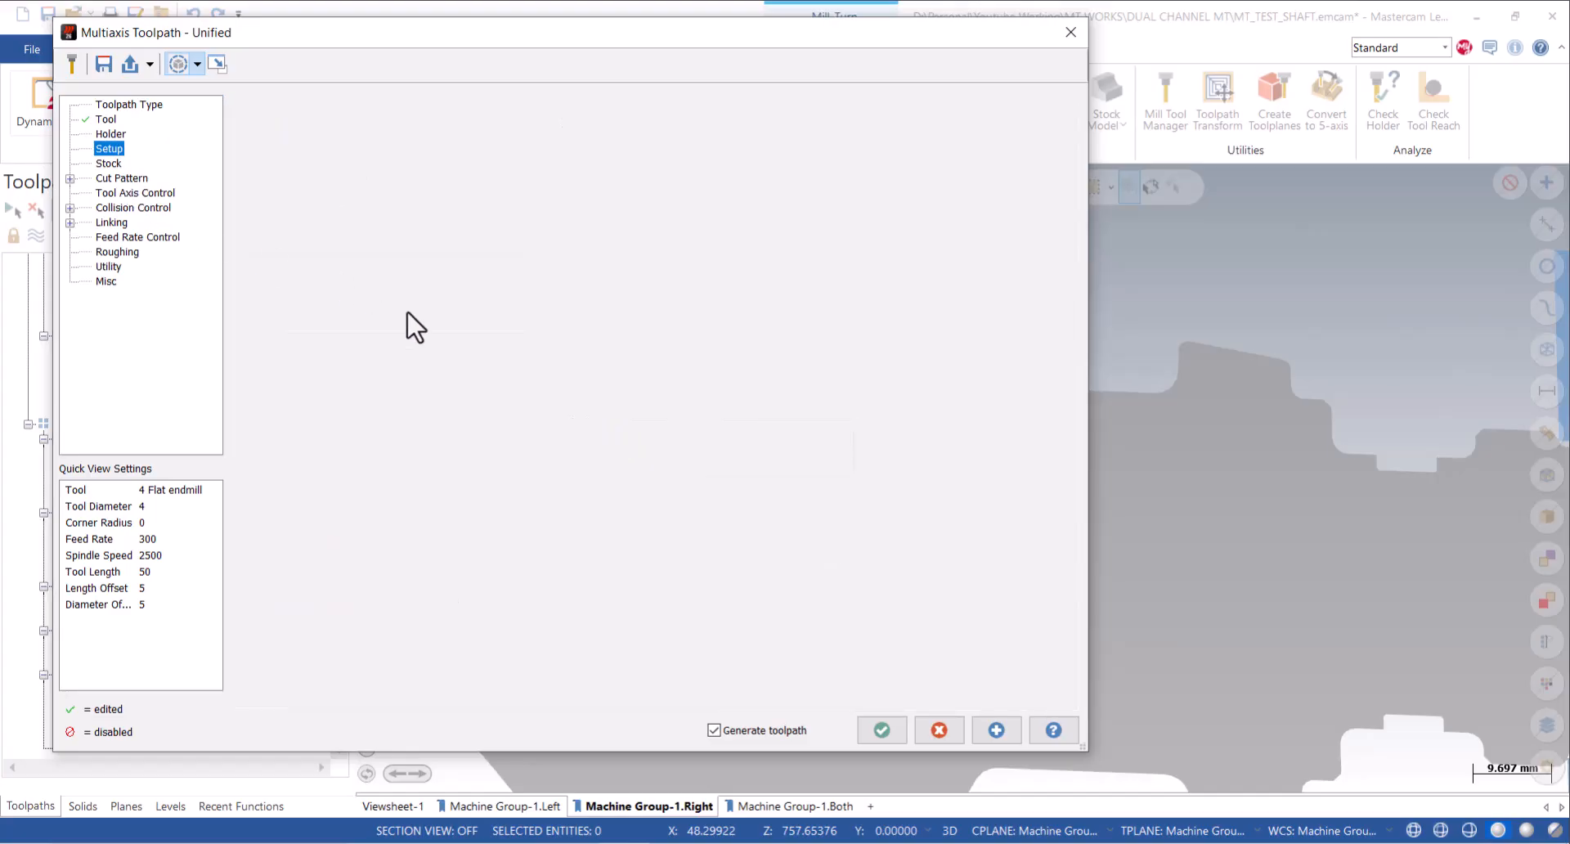
{"action": "left_click", "coordinate": [412, 140]}
{"action": "left_click", "coordinate": [680, 269]}
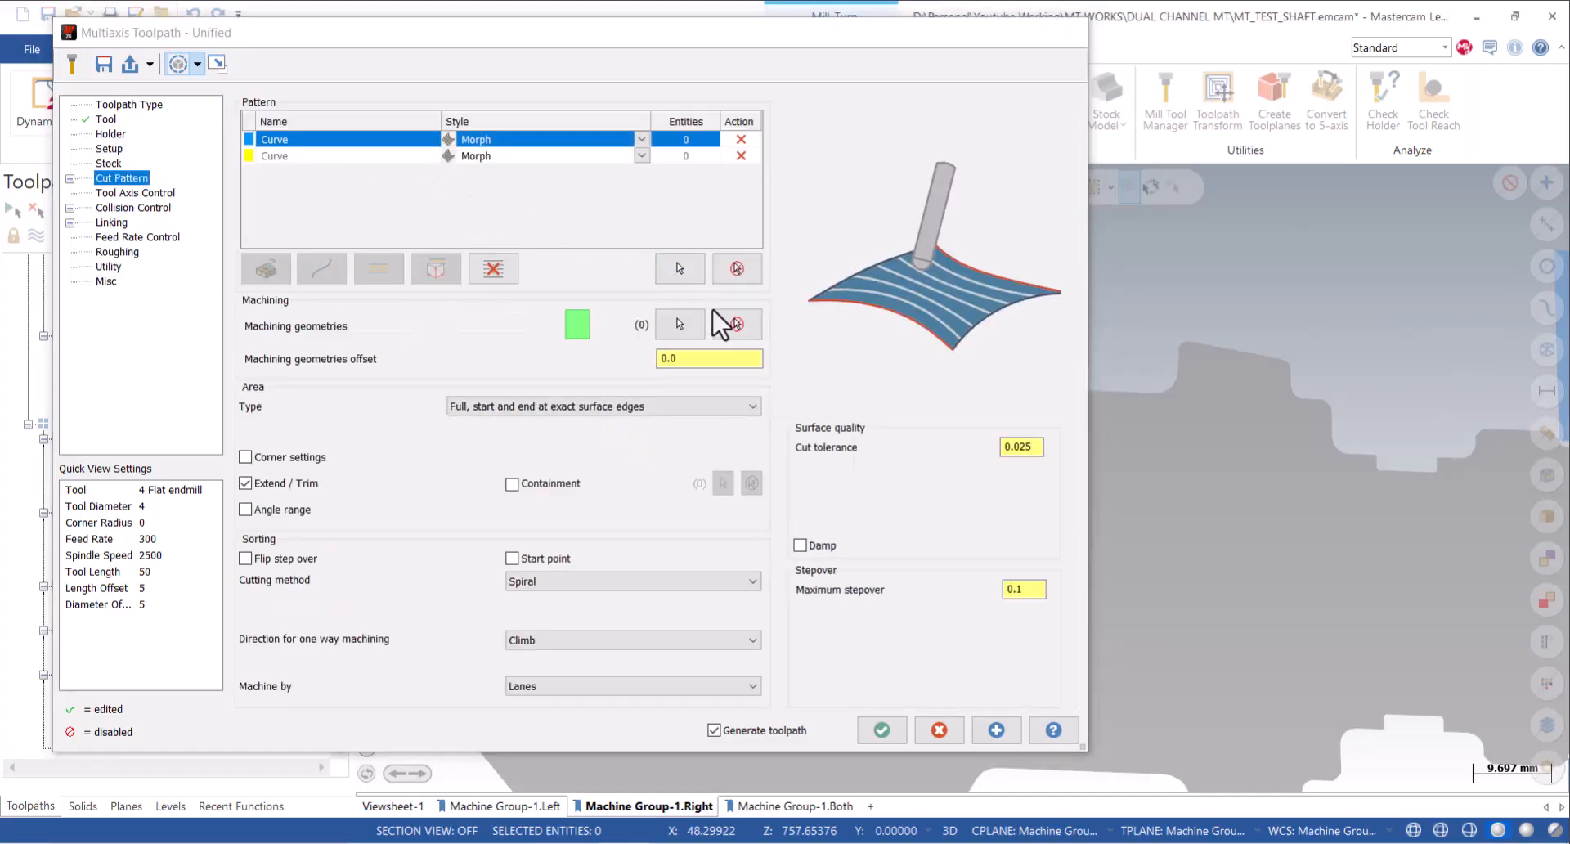
{"action": "left_click", "coordinate": [427, 196]}
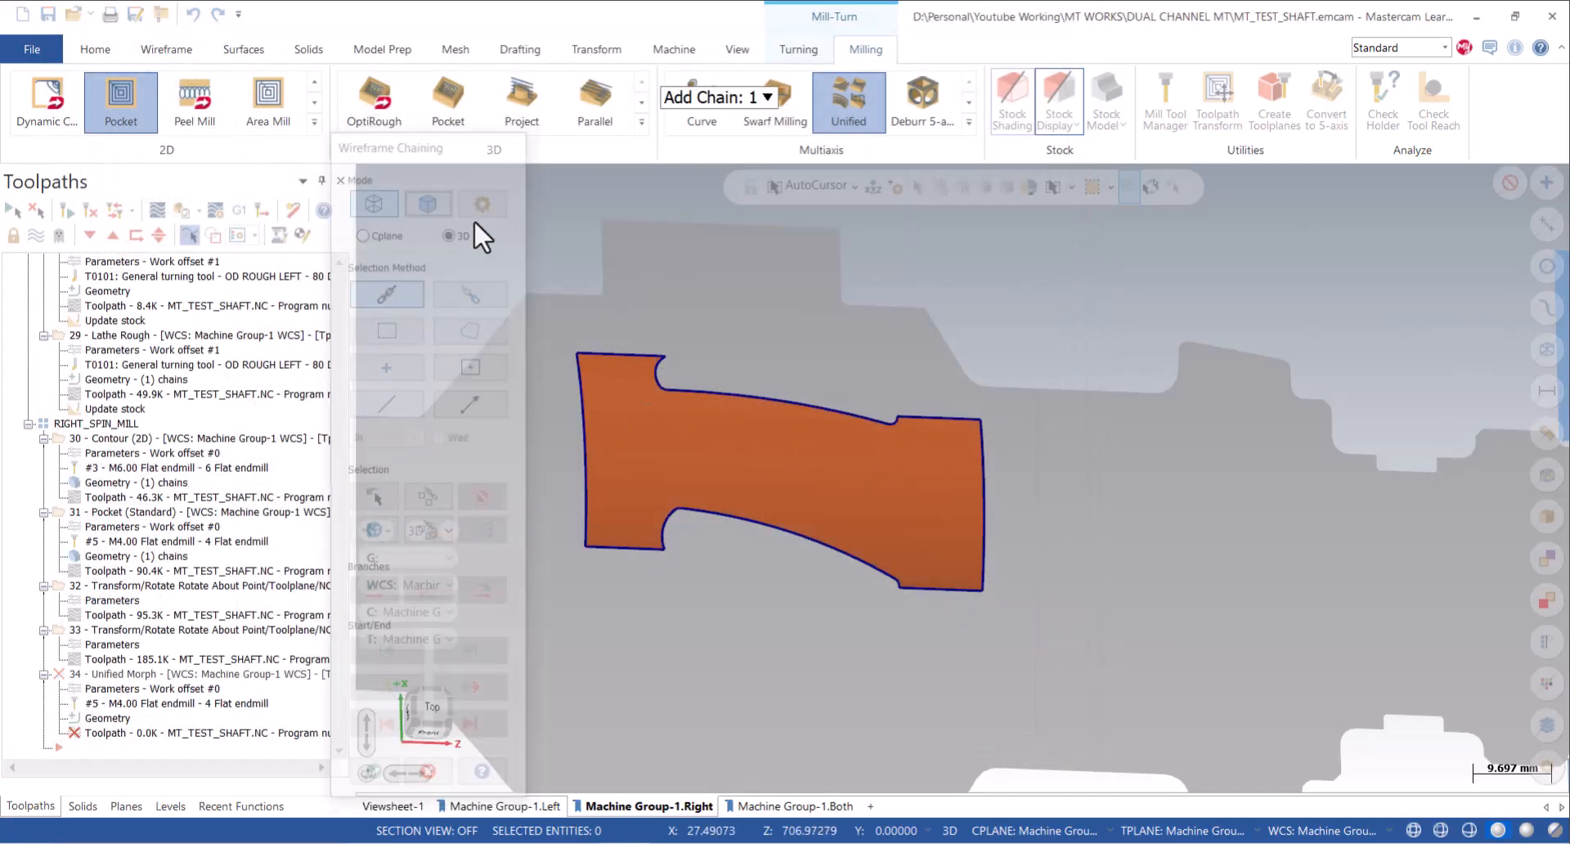
{"action": "key", "text": "Escape"}
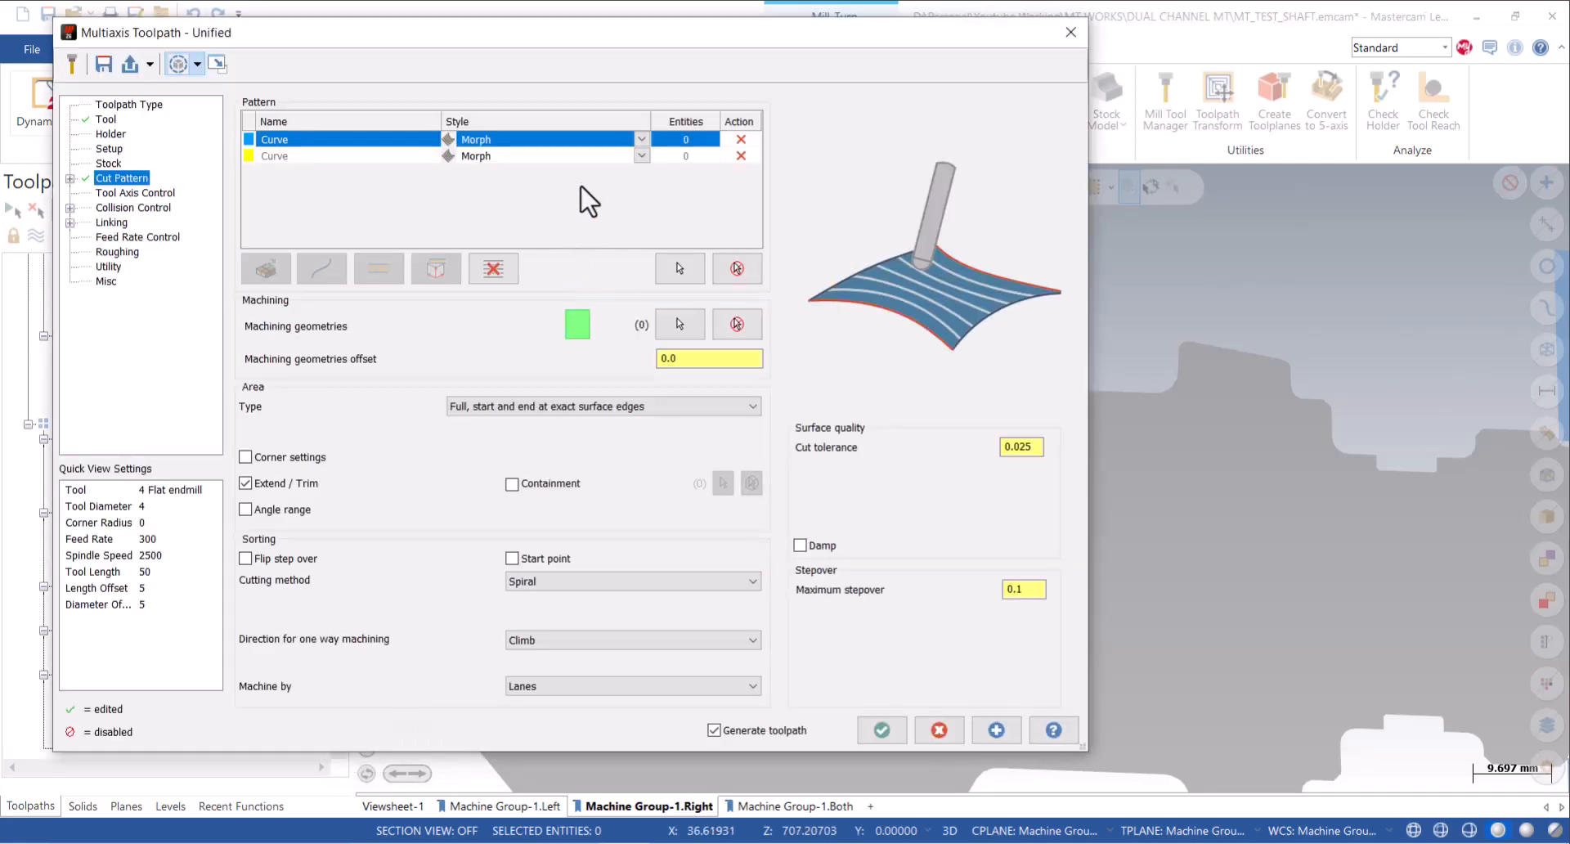
Assign a partial chain along the surface's upper blade-side edge as the first Morph curve.
{"action": "left_click", "coordinate": [701, 265]}
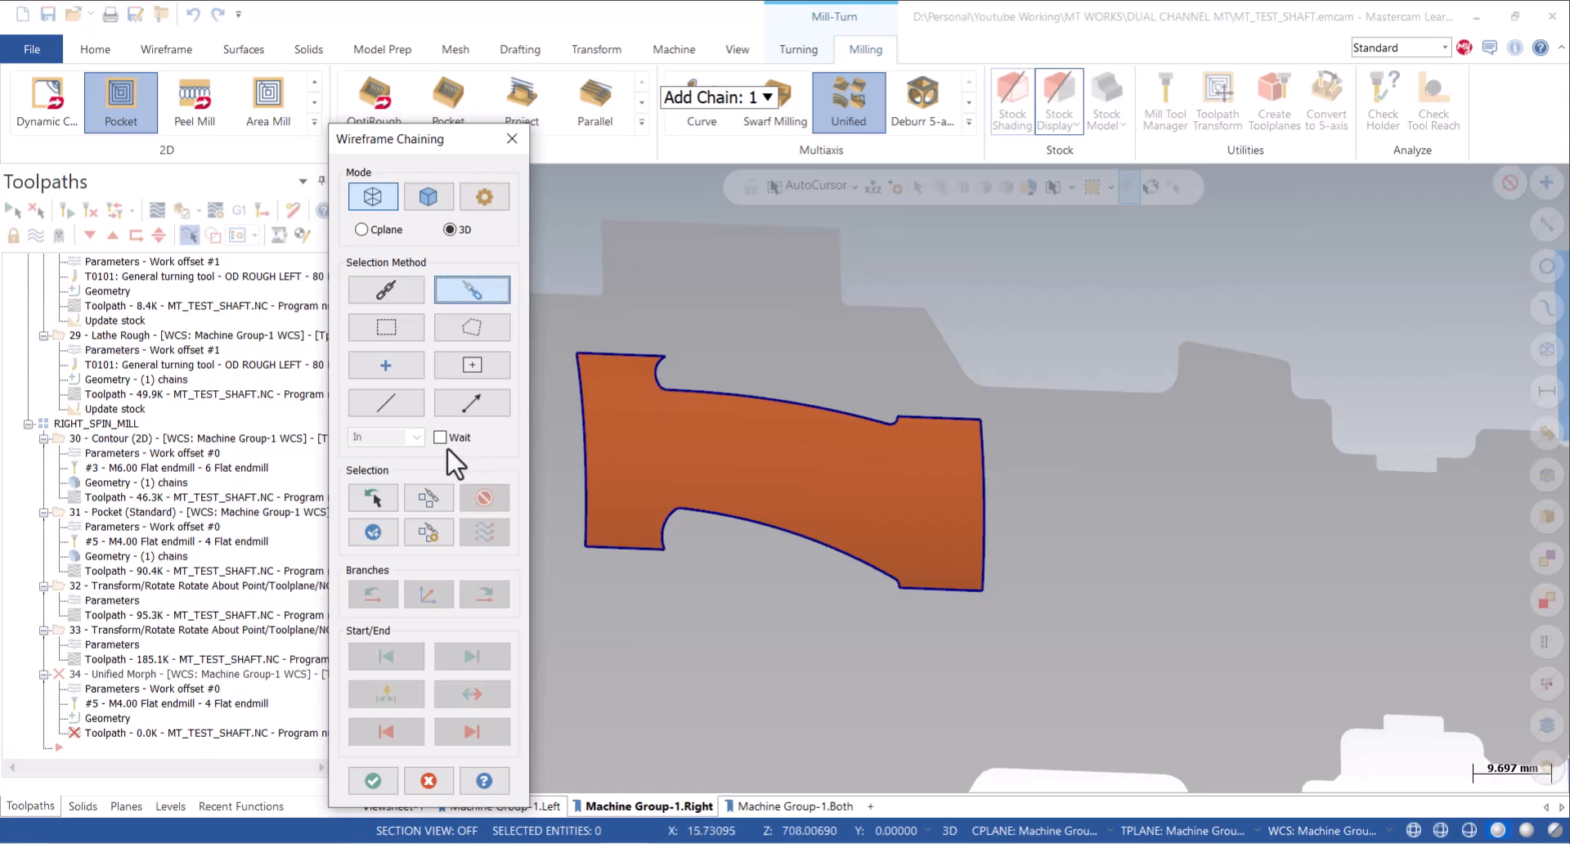
{"action": "left_click", "coordinate": [603, 353]}
{"action": "left_click", "coordinate": [954, 425]}
{"action": "left_click", "coordinate": [374, 781]}
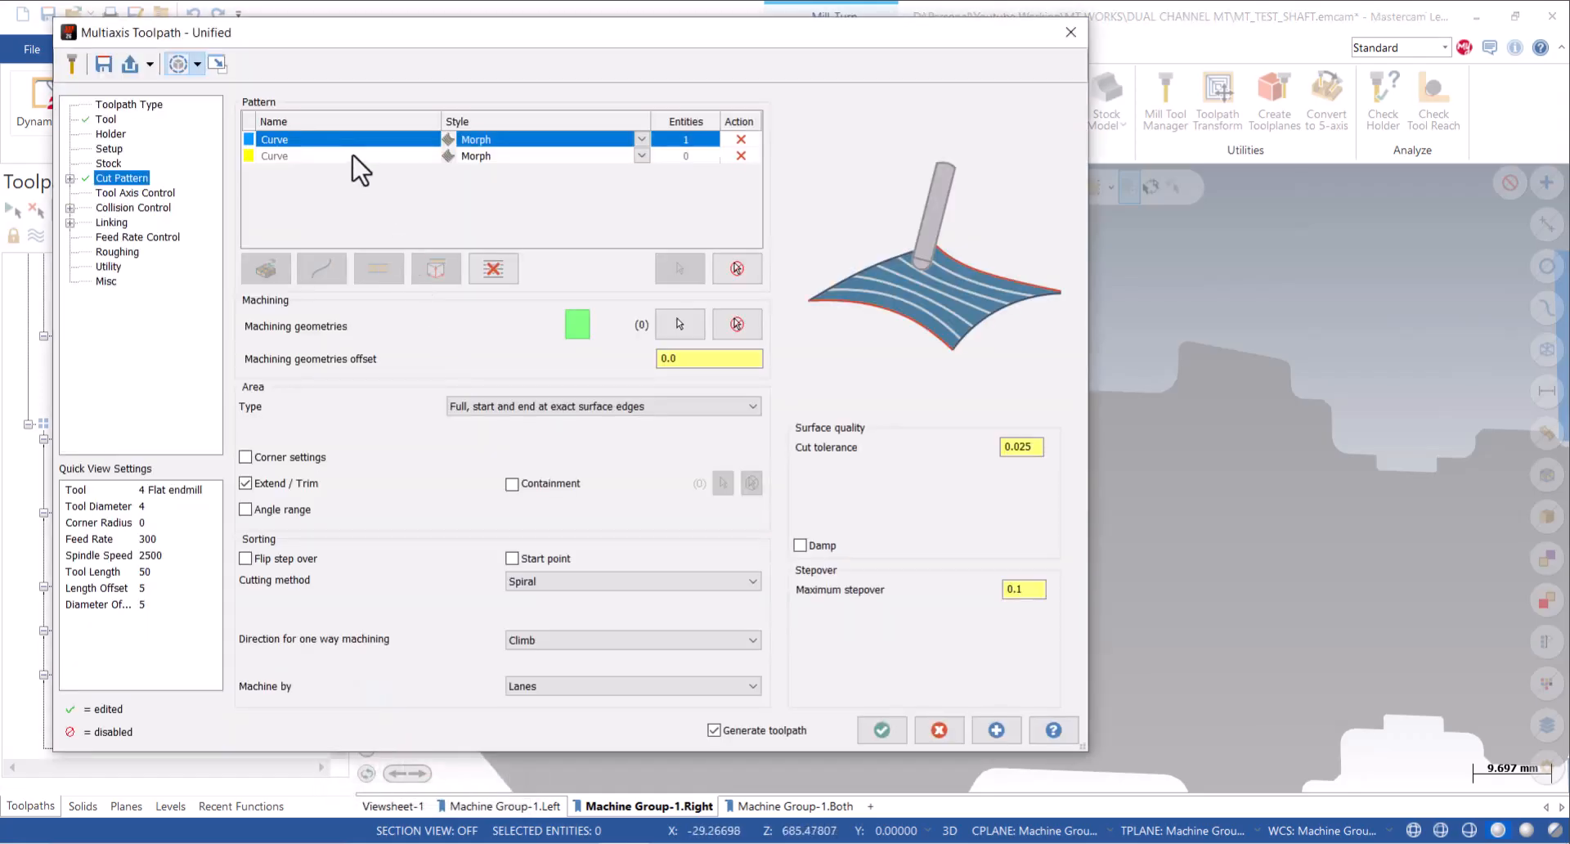
Assign a partial chain along the surface's lower blade-side edge as the second Morph curve.
{"action": "left_click", "coordinate": [677, 273]}
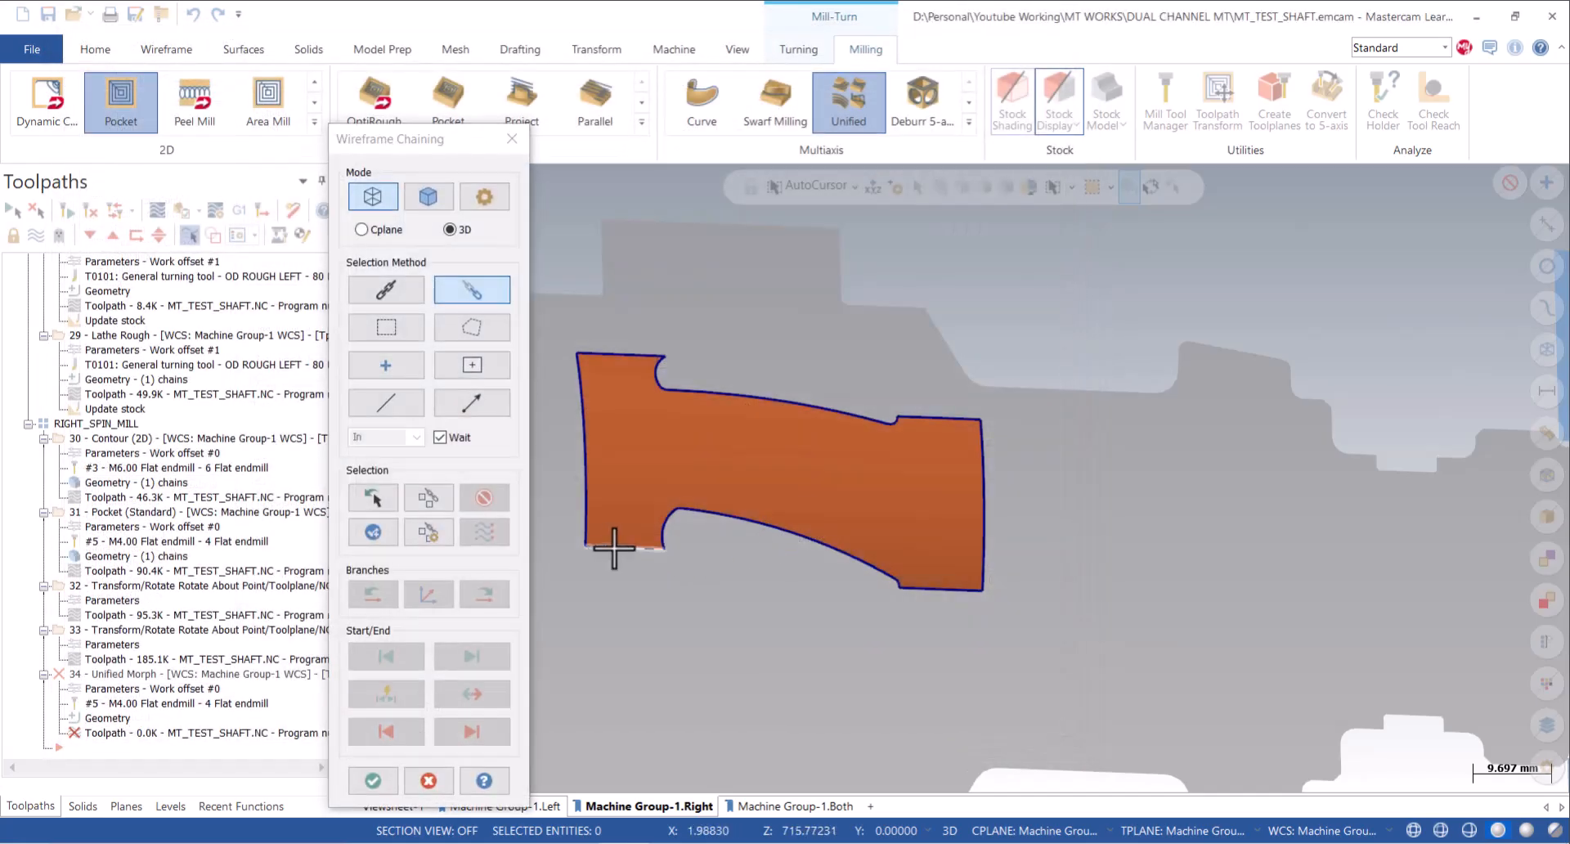
{"action": "left_click", "coordinate": [615, 547]}
{"action": "left_click", "coordinate": [944, 597]}
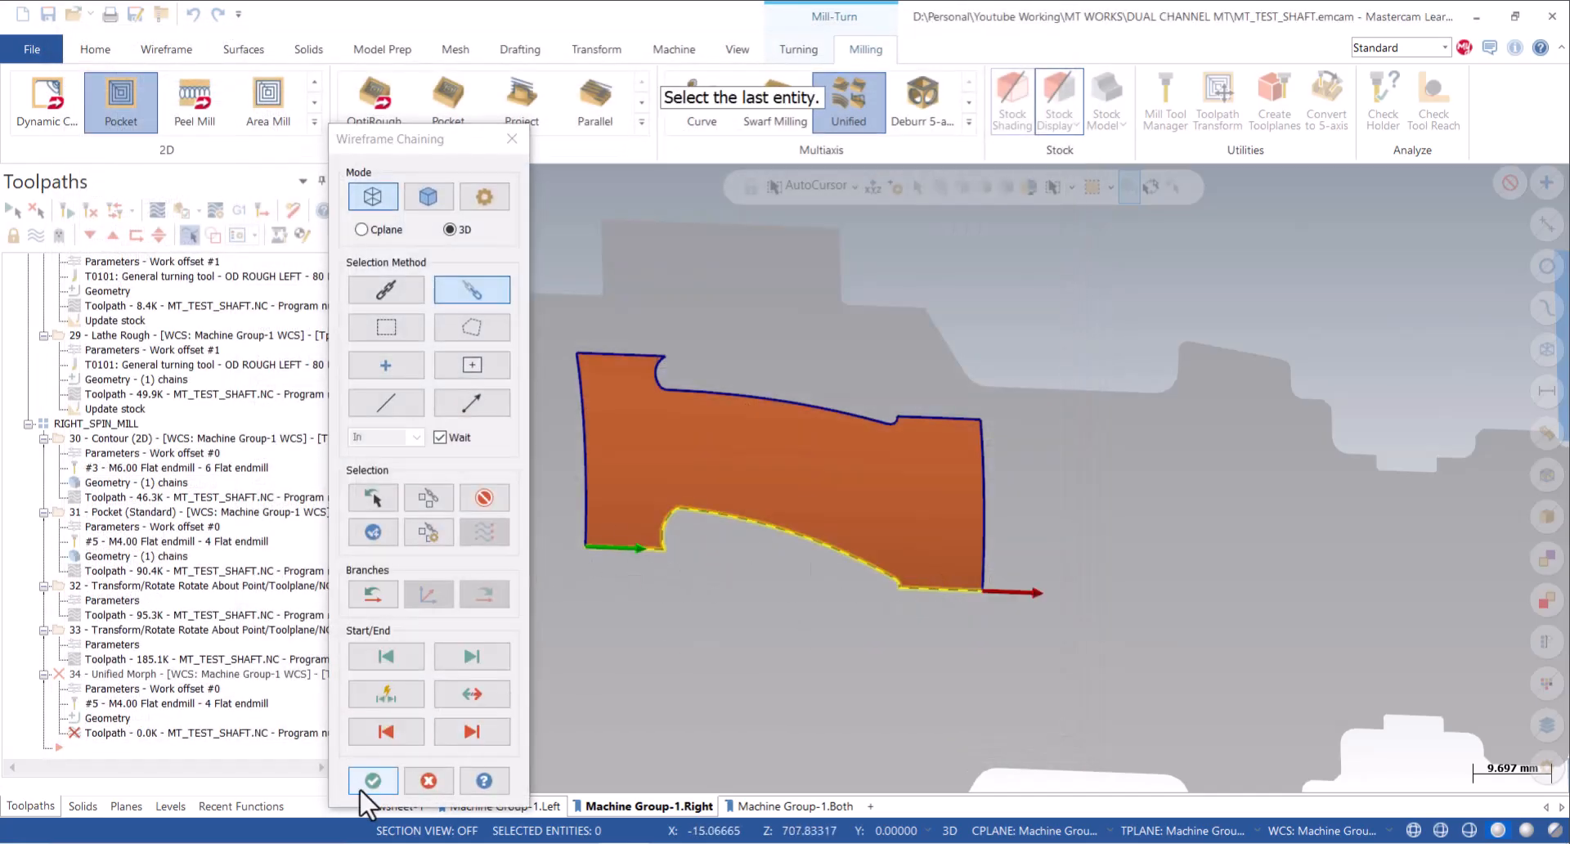
{"action": "left_click", "coordinate": [360, 783]}
Select the trimmed surface as machining geometry, with a maximum stepover of 1.5 and the Zigzag cutting method.
{"action": "left_click", "coordinate": [680, 324]}
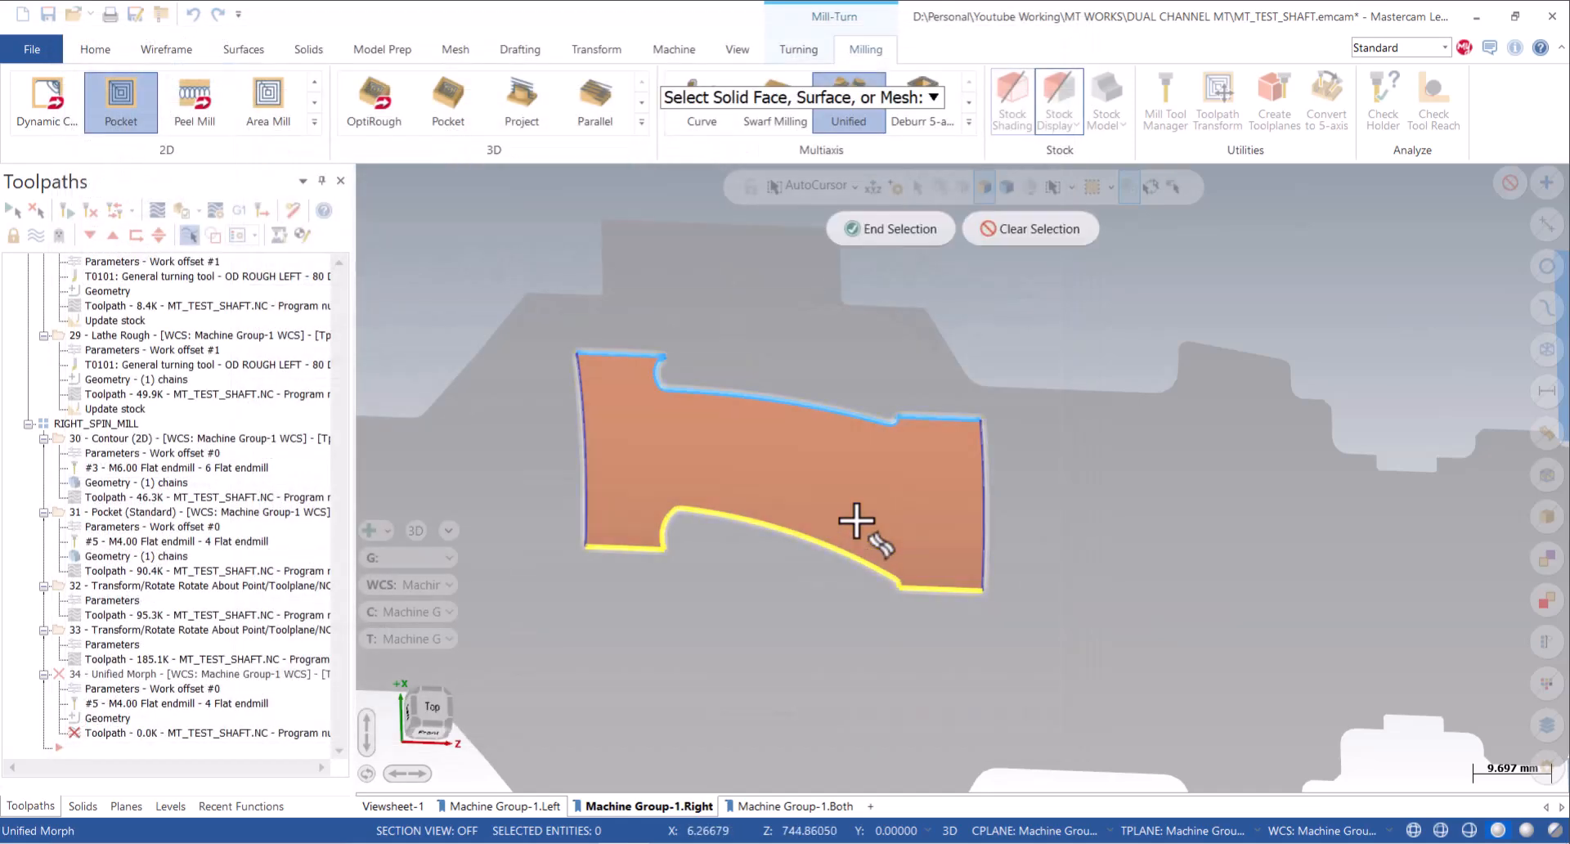
{"action": "left_click", "coordinate": [883, 226]}
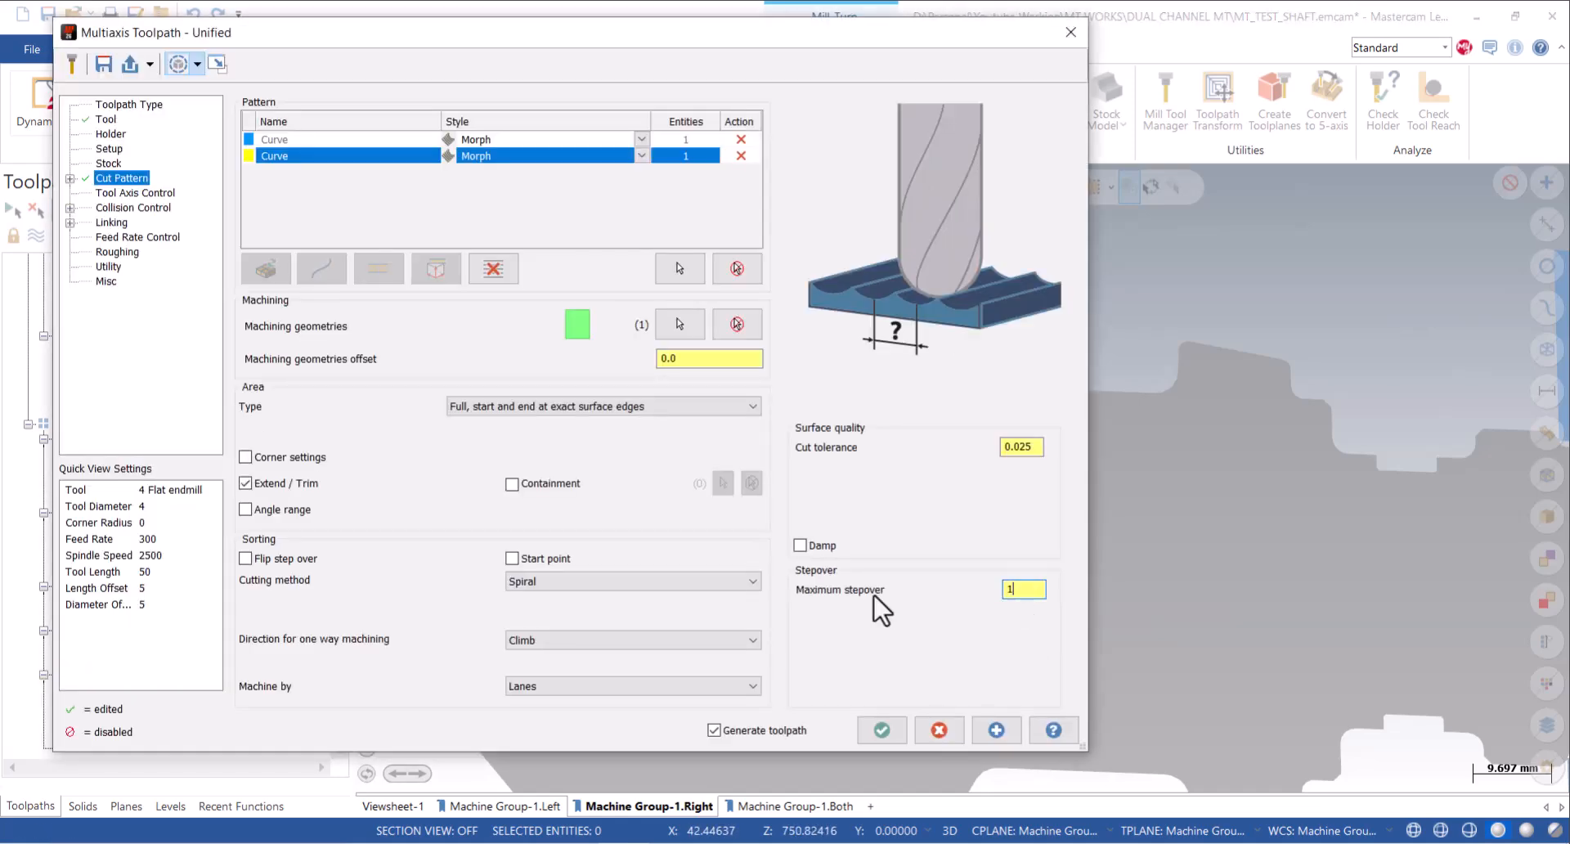
{"action": "left_click", "coordinate": [622, 581]}
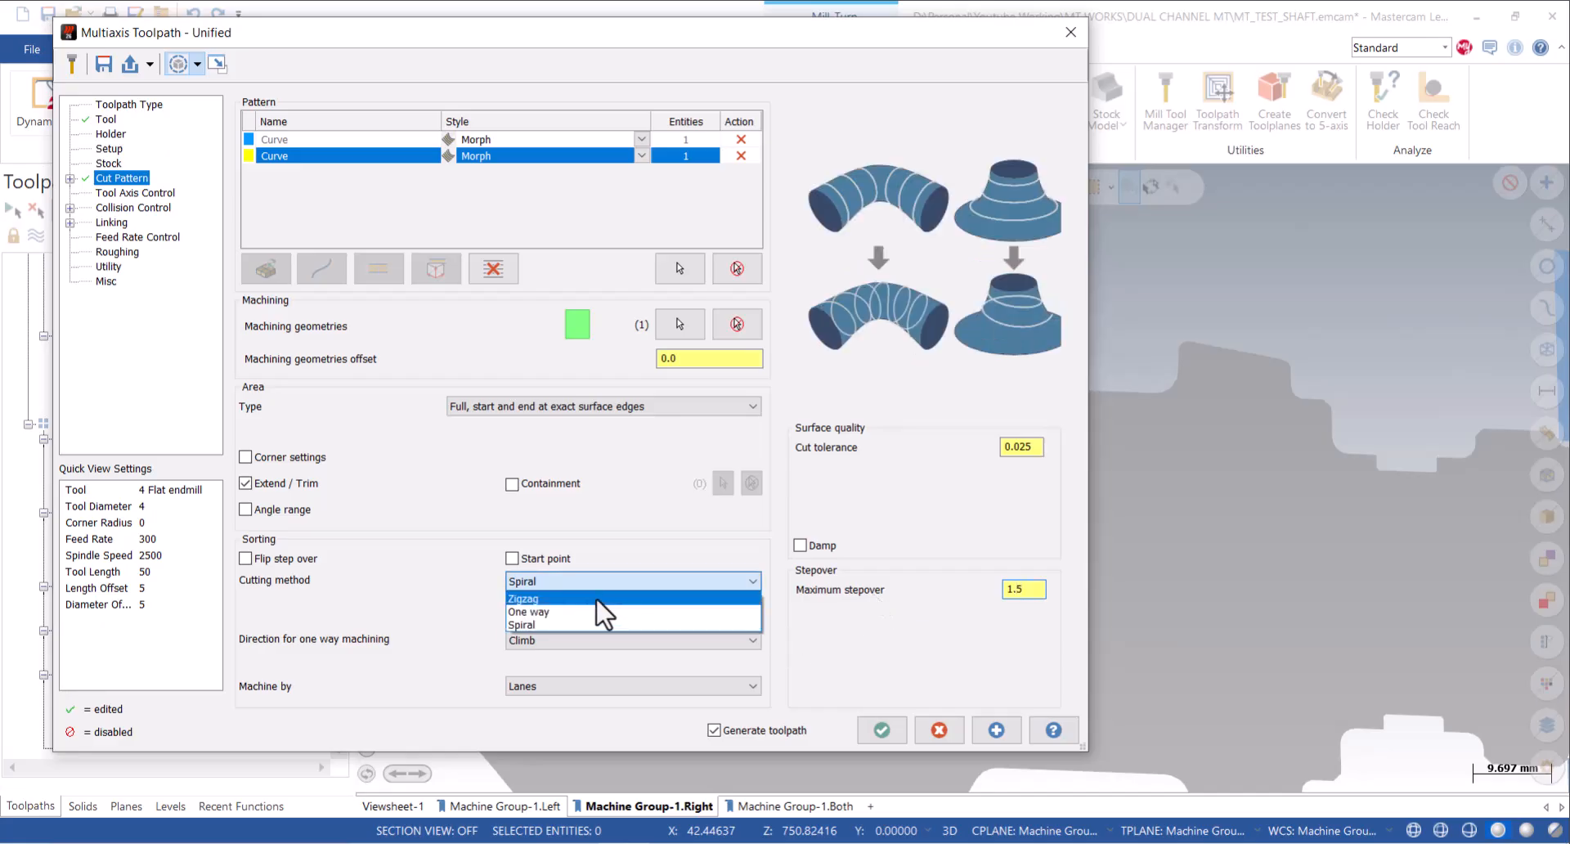
{"action": "left_click", "coordinate": [588, 595]}
Set the tool axis control to 4-axis output, disable the second collision check and generate the toolpath.
{"action": "left_click", "coordinate": [131, 193]}
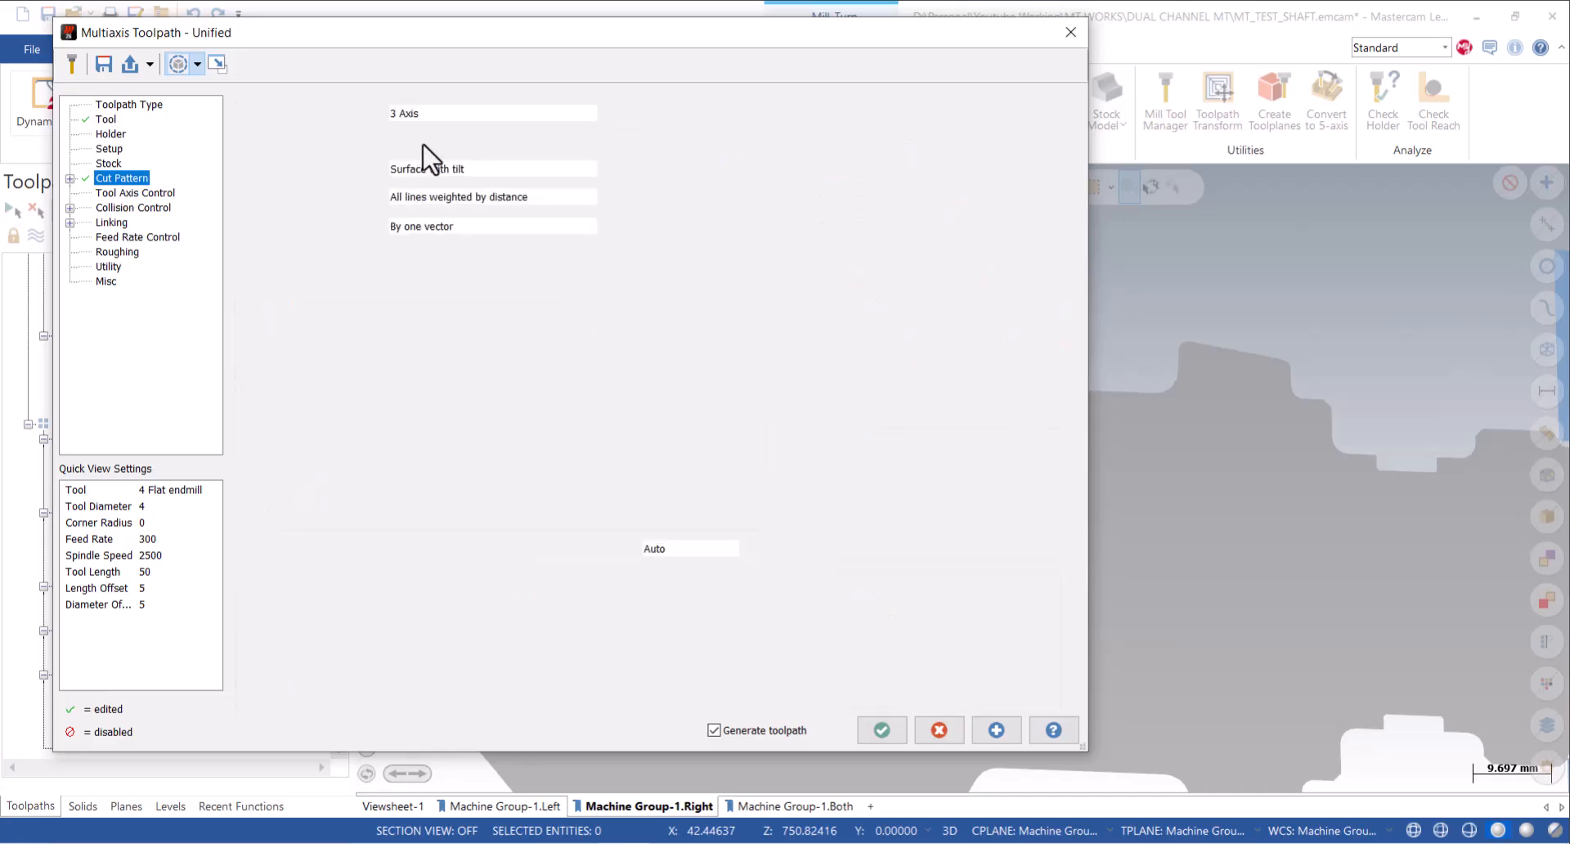
{"action": "left_click", "coordinate": [130, 208]}
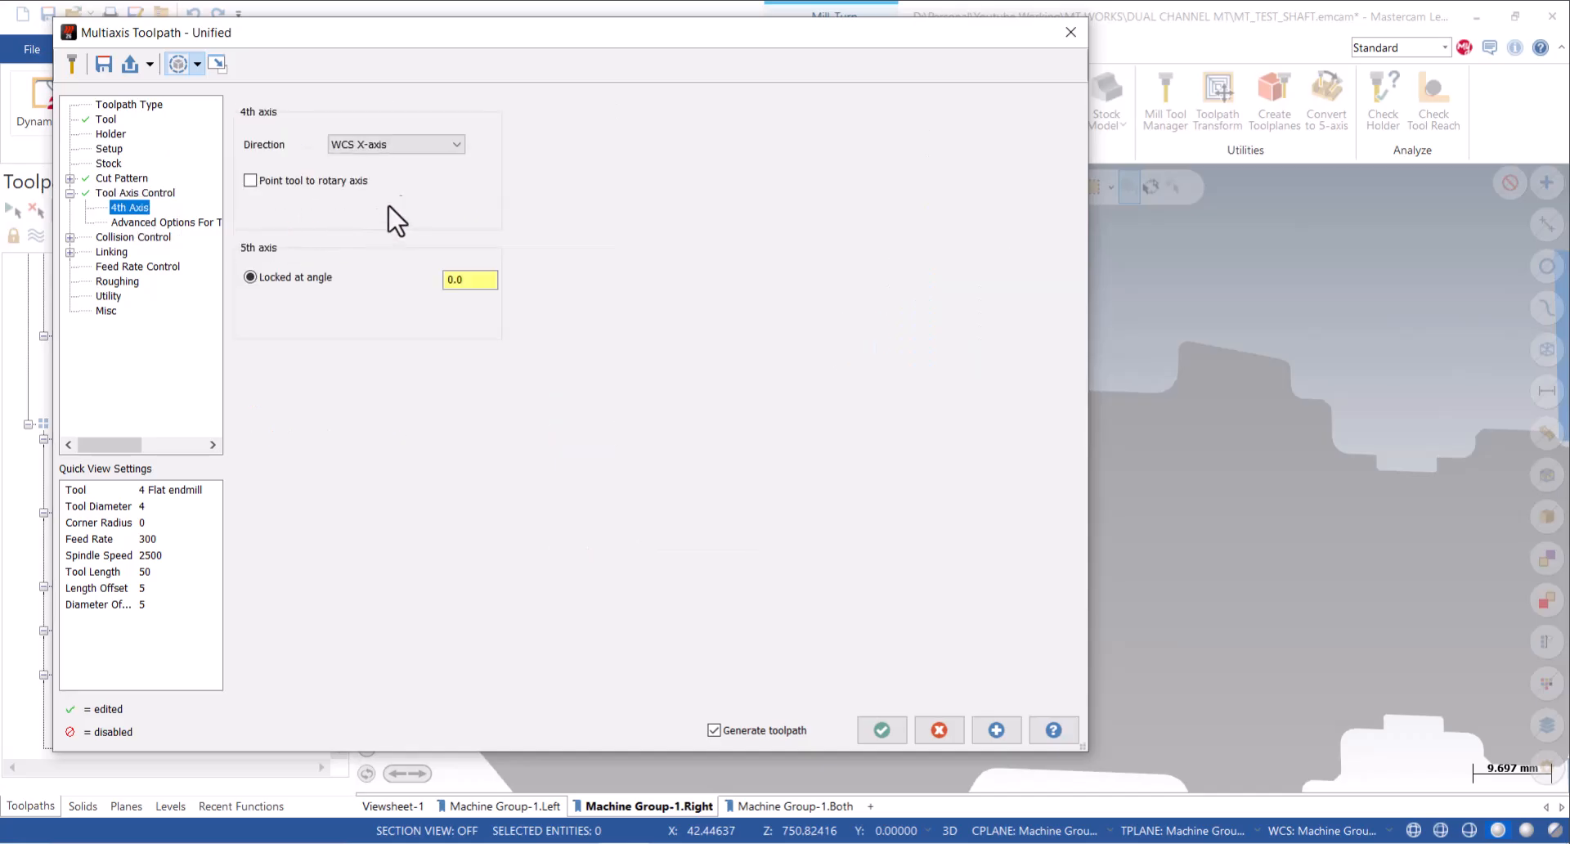
{"action": "left_click", "coordinate": [147, 237]}
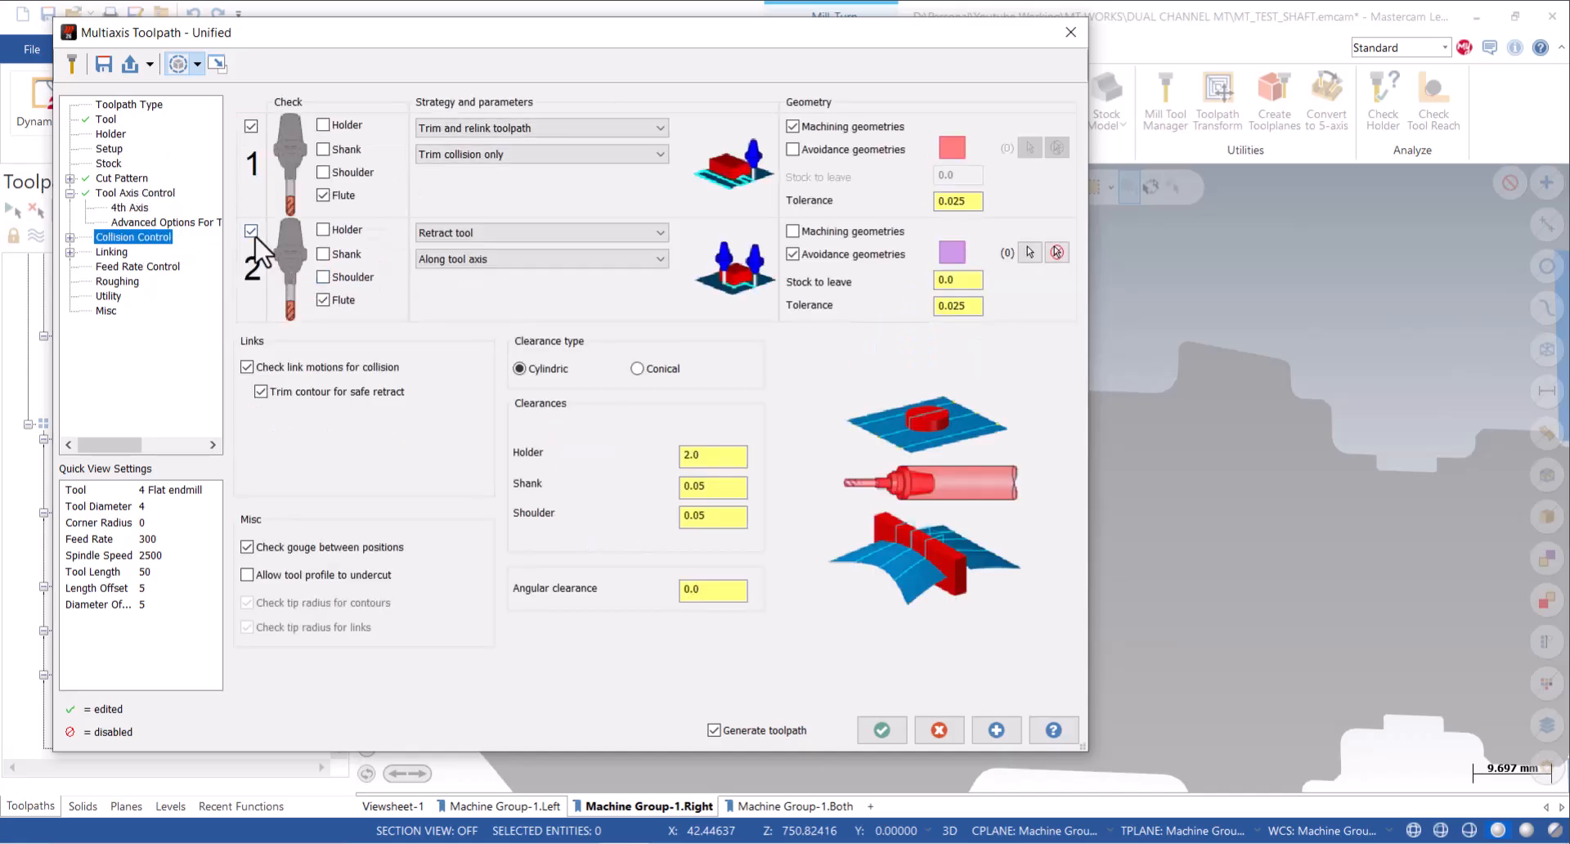
{"action": "left_click", "coordinate": [252, 232]}
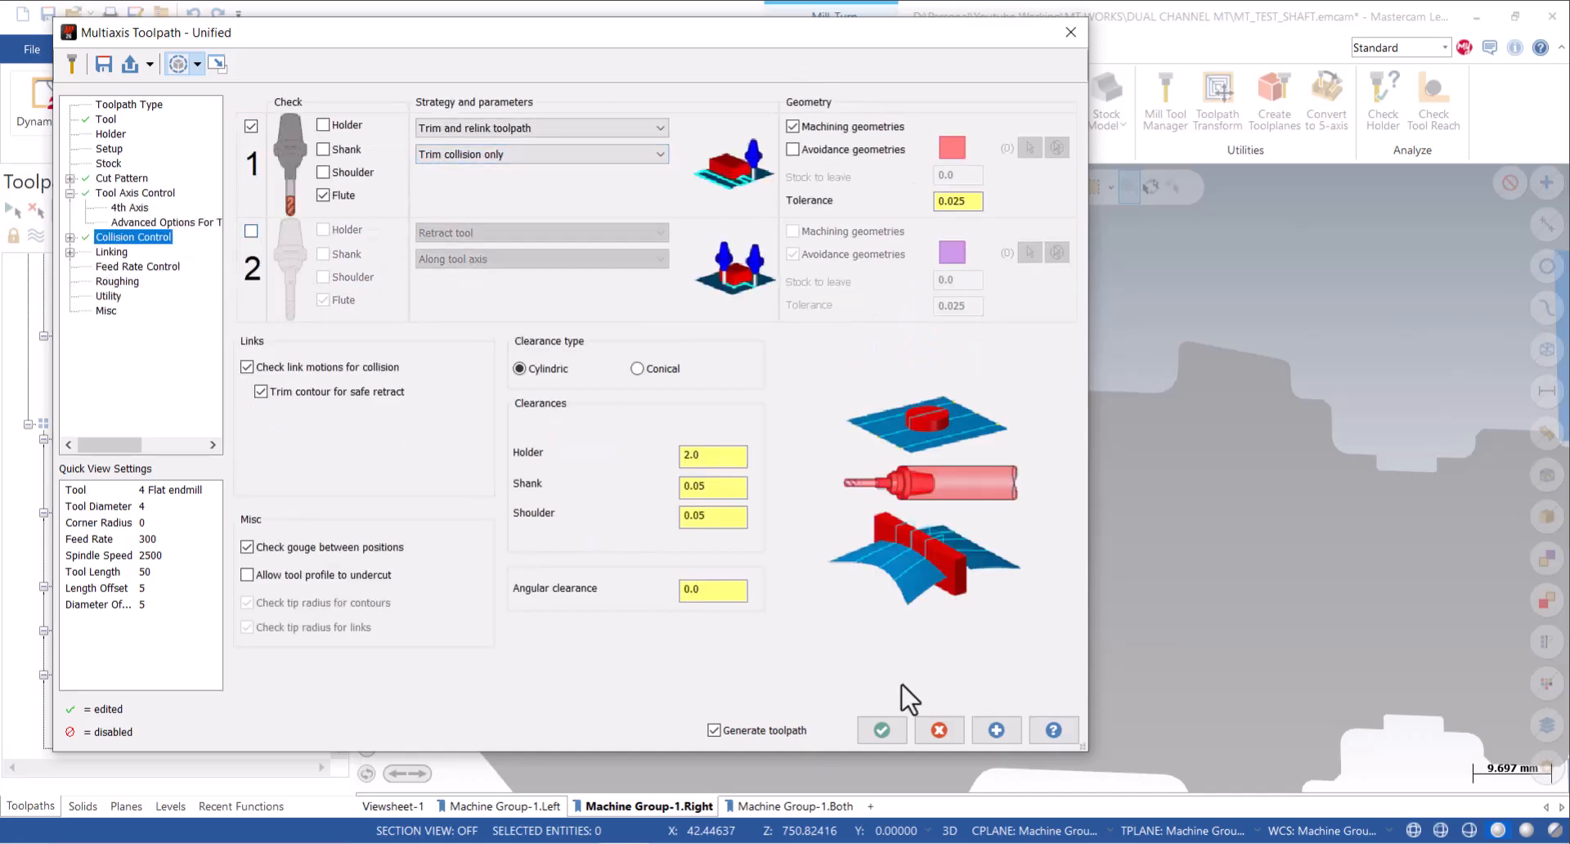
{"action": "left_click", "coordinate": [882, 729]}
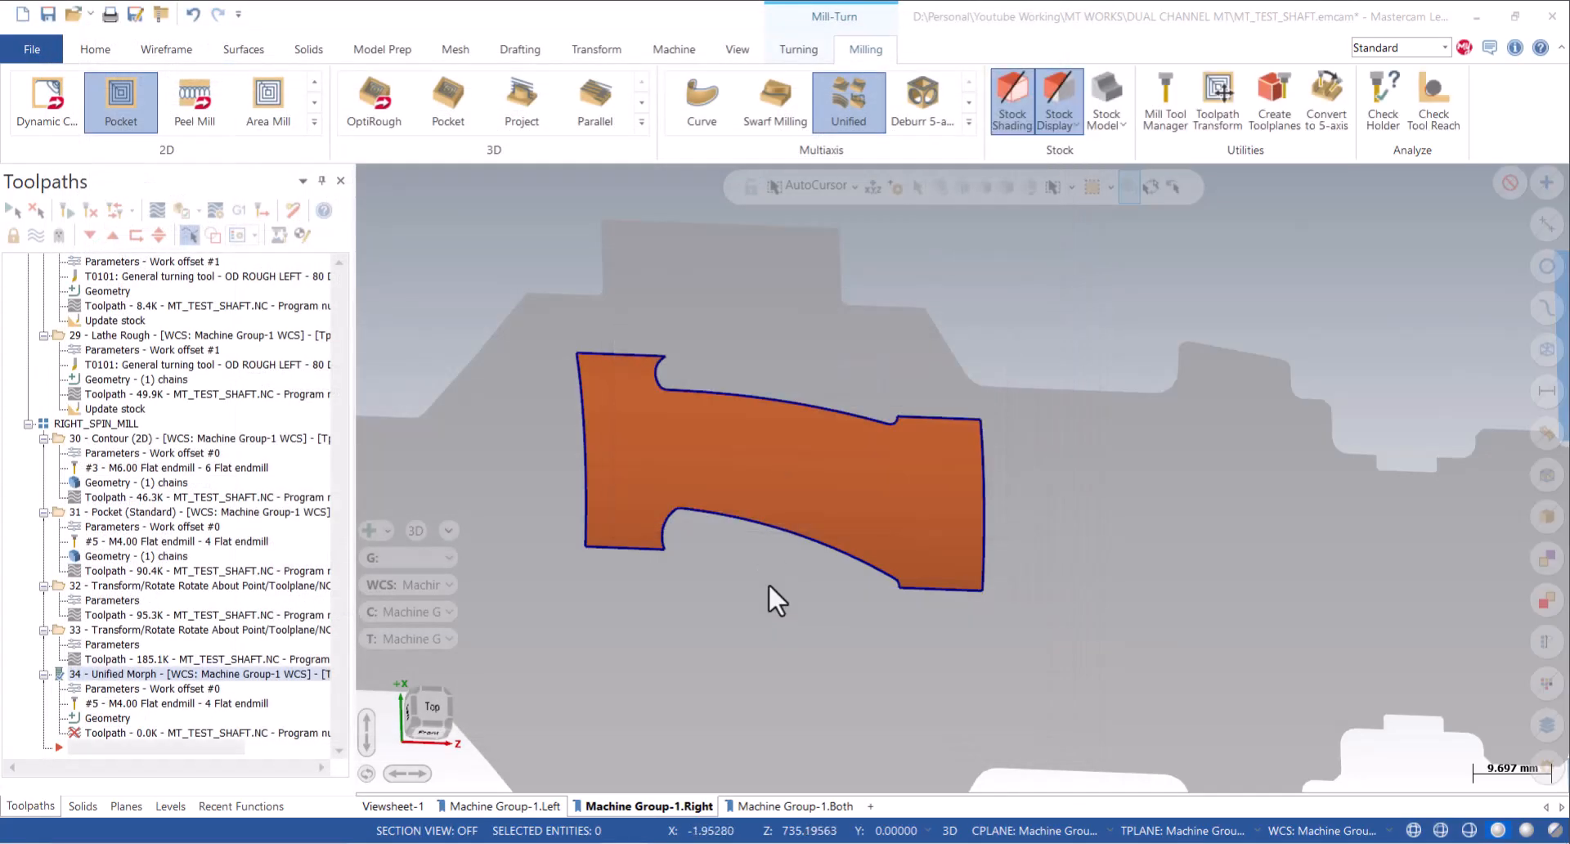
Turn off Transform / Translate in the Unified toolpath's utility settings and regenerate the toolpath.
{"action": "middle_click_drag", "start_coordinate": [700, 449], "coordinate": [676, 400]}
{"action": "scroll", "coordinate": [573, 399], "scroll_direction": "down", "scroll_amount": 3}
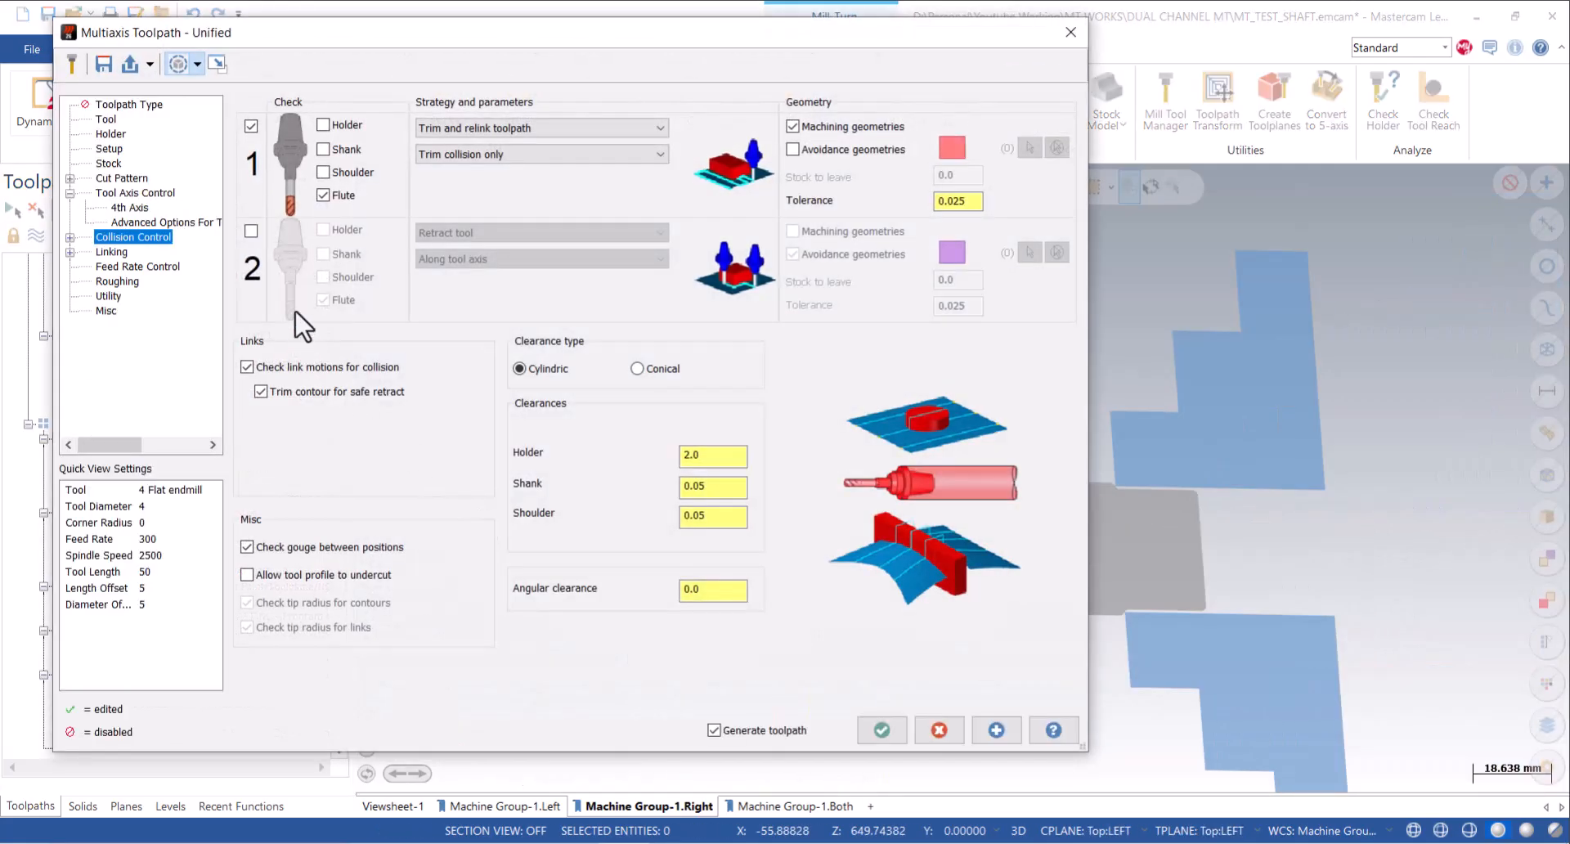
{"action": "left_click", "coordinate": [109, 296]}
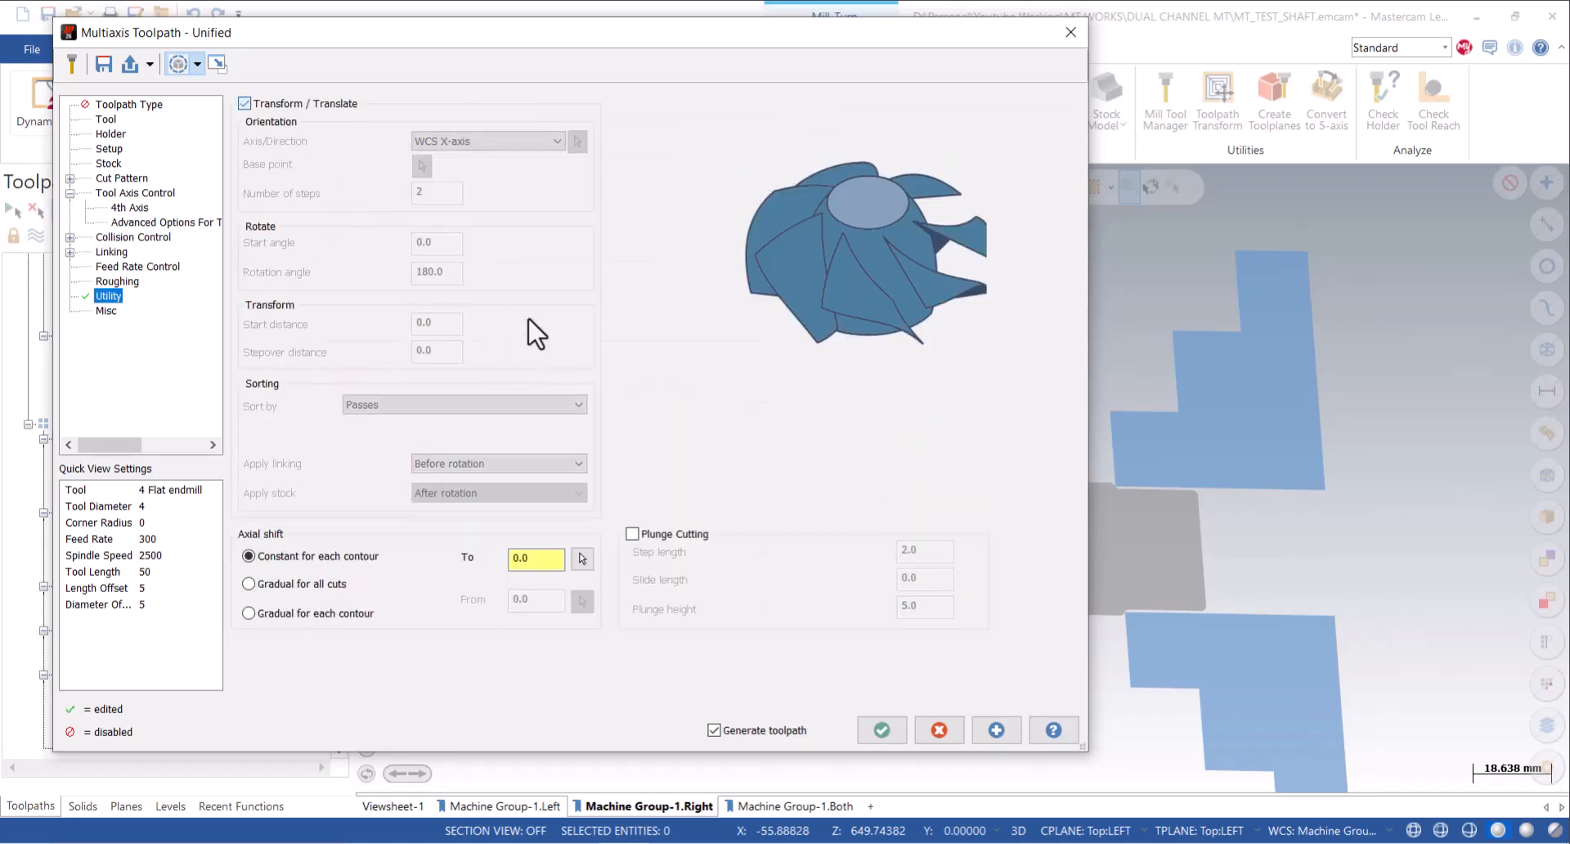
{"action": "left_click", "coordinate": [881, 729]}
{"action": "scroll", "coordinate": [634, 393], "scroll_direction": "up", "scroll_amount": 5}
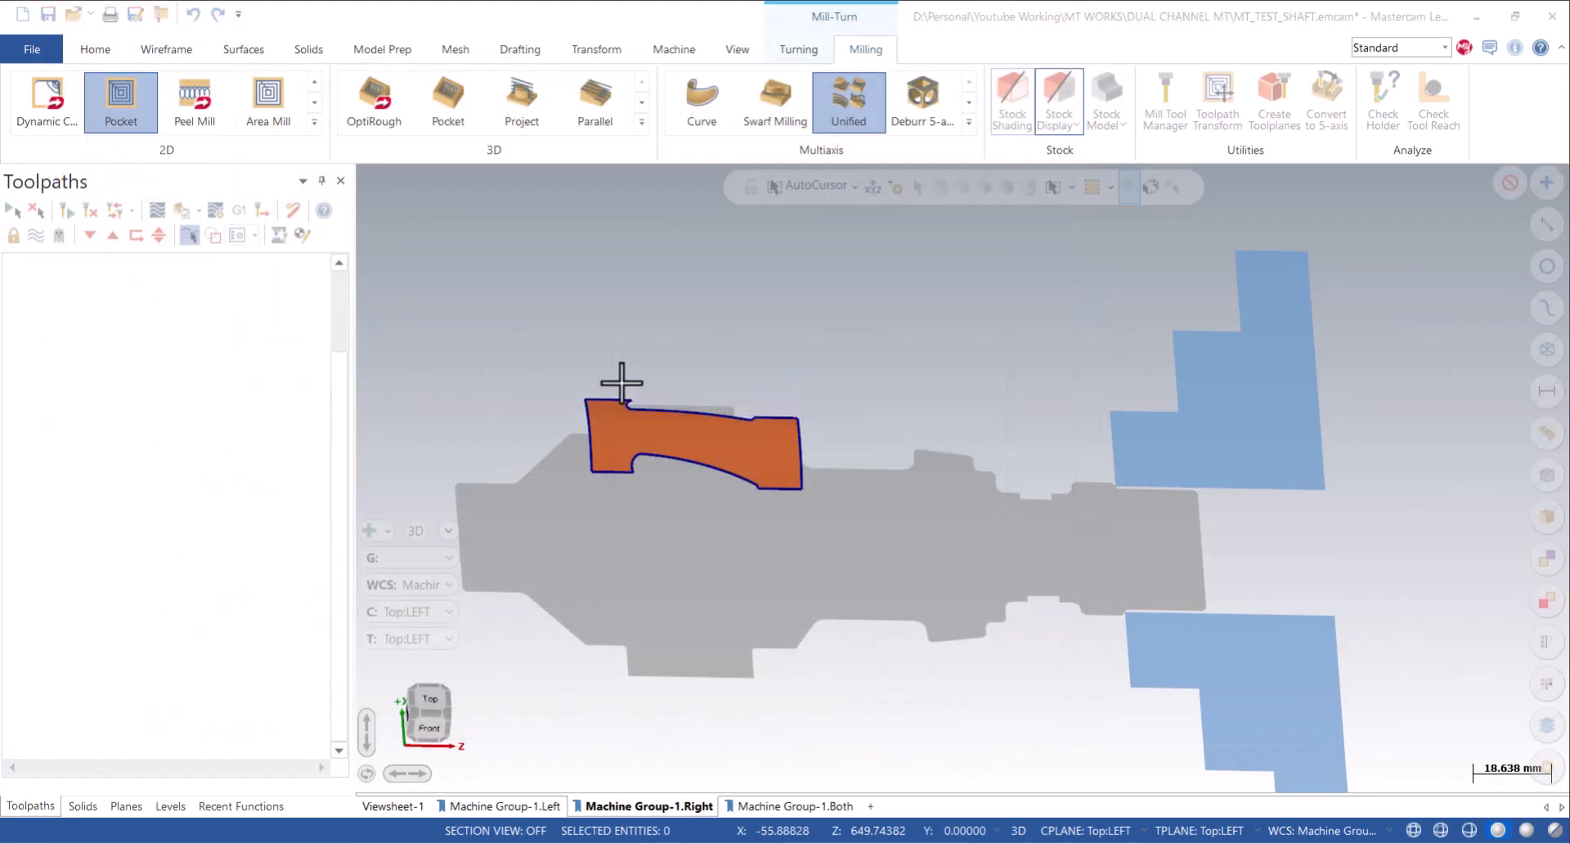
Show level 101, Combine1 - Right Spindle, to inspect the floor toolpath against the shaft blades.
{"action": "left_click", "coordinate": [171, 805]}
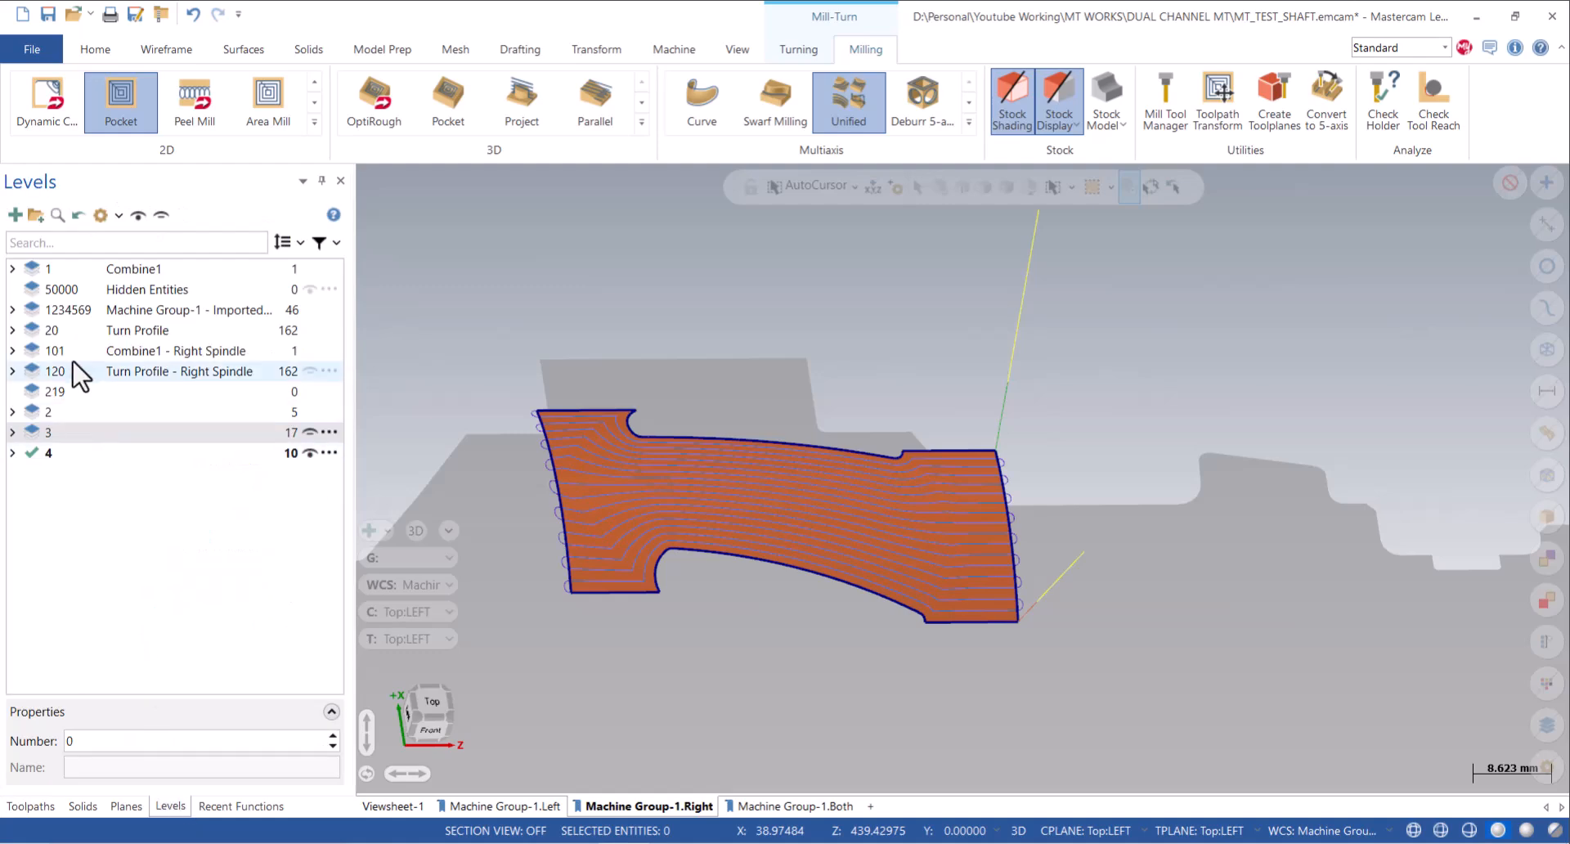
{"action": "left_click", "coordinate": [310, 351]}
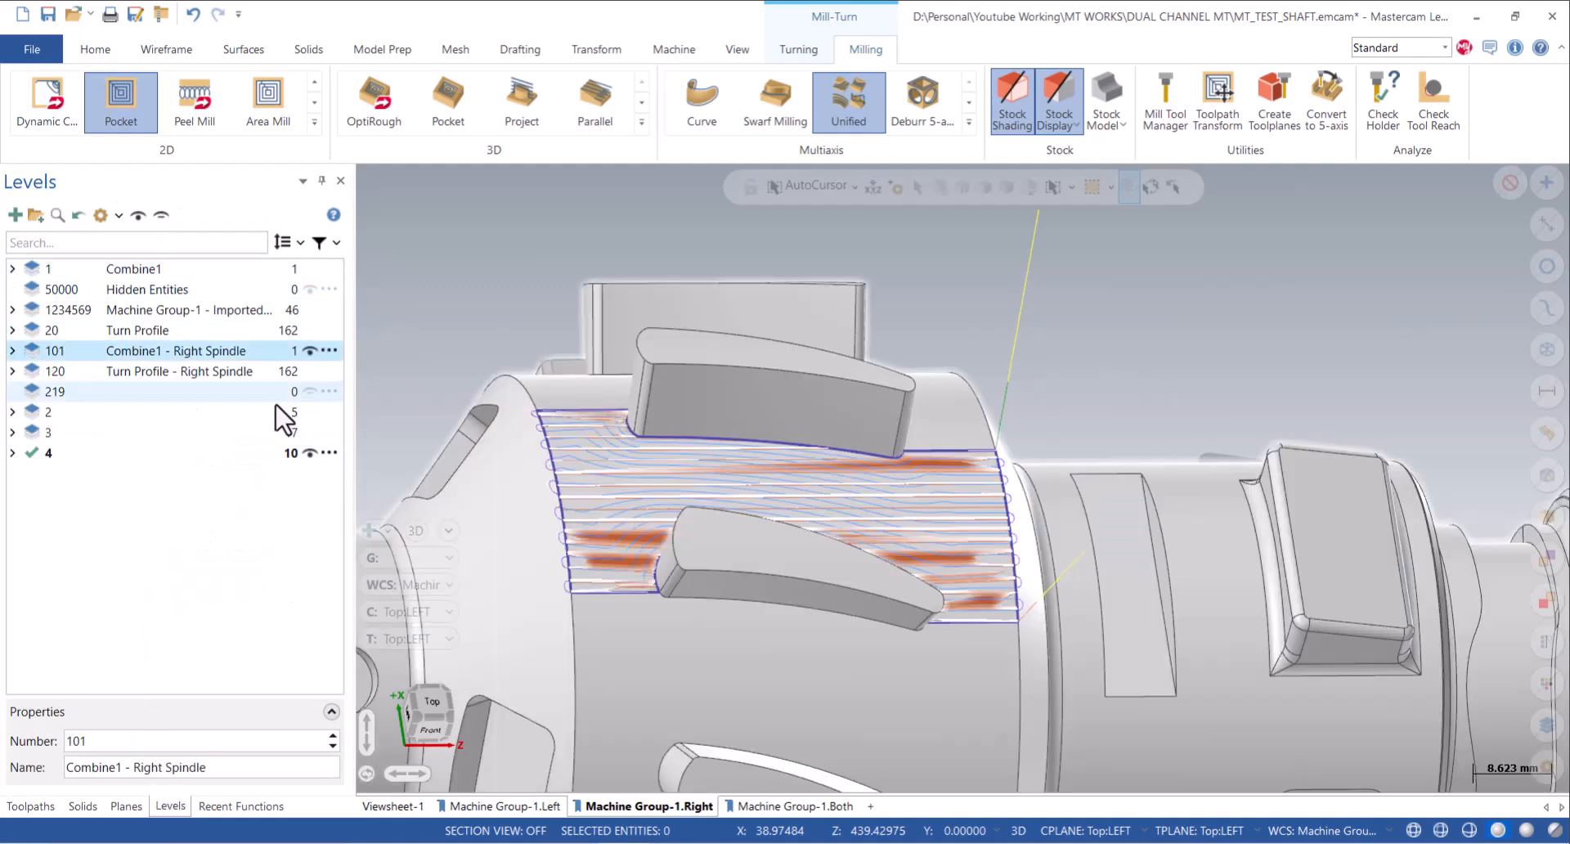
{"action": "scroll", "coordinate": [707, 468], "scroll_direction": "up", "scroll_amount": 2}
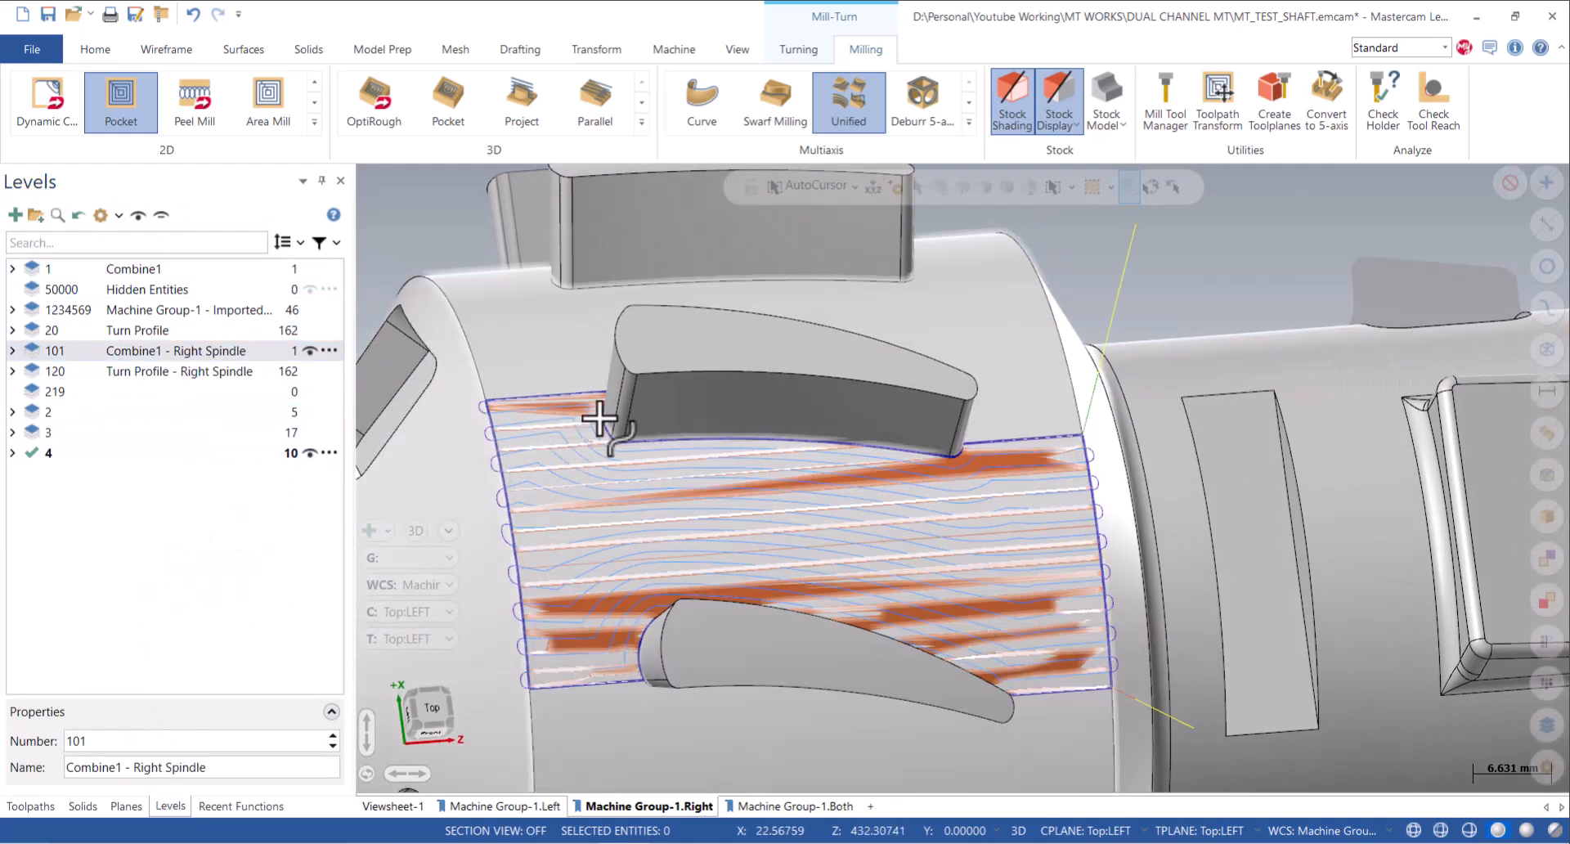
Check the tool position against the blades along the floor toolpath with Analyze Toolpath.
{"action": "left_click", "coordinate": [95, 50]}
{"action": "left_click", "coordinate": [1011, 105]}
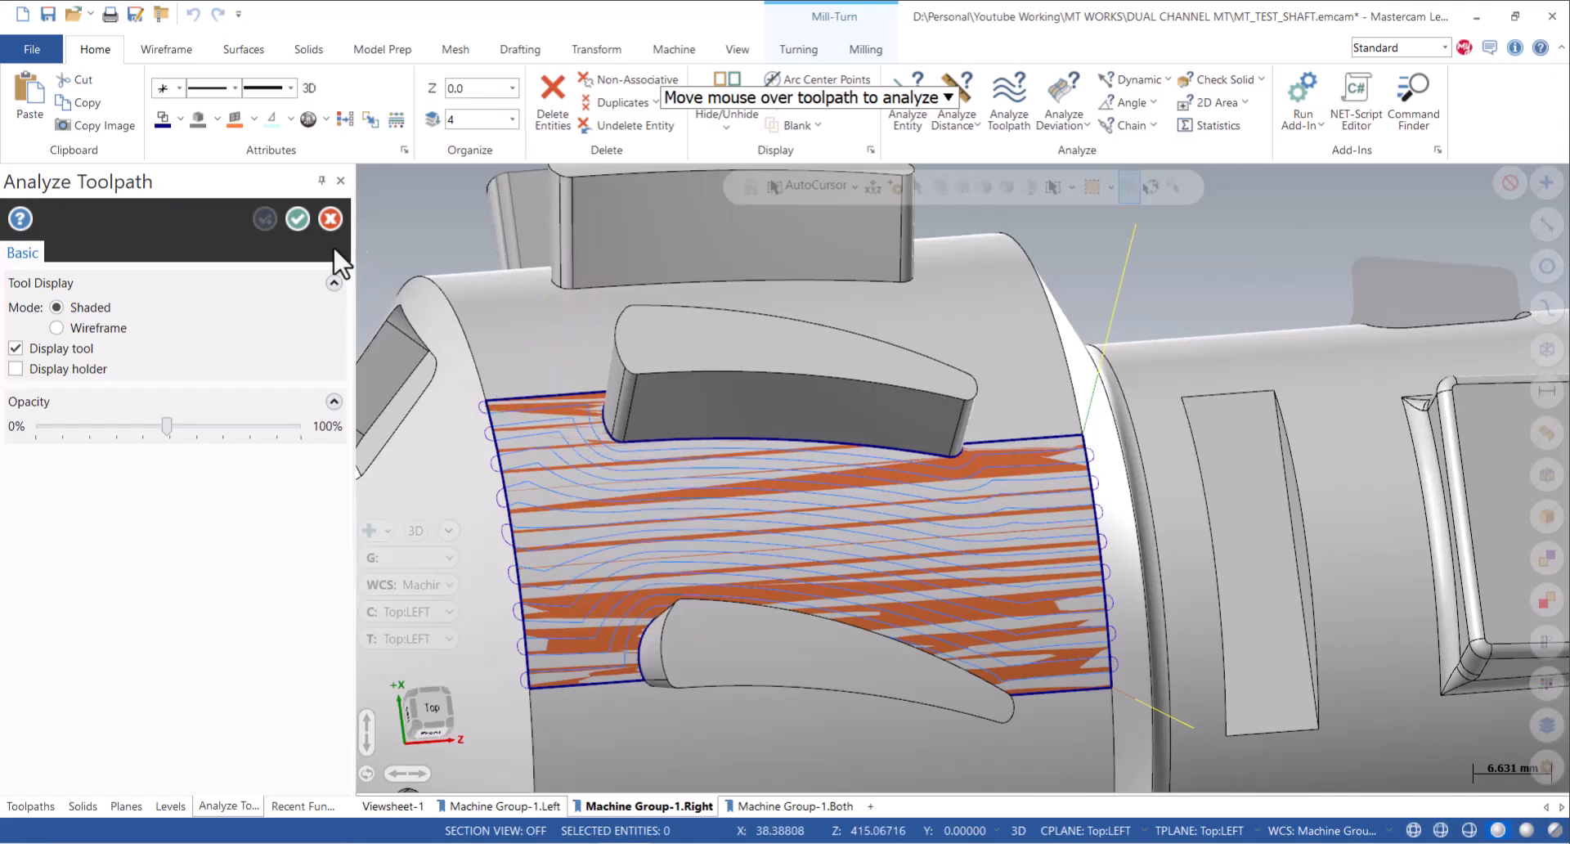
{"action": "left_click", "coordinate": [330, 219]}
Enable Add internal tool radius in the Unified Morph operation's cut pattern margins and regenerate the toolpath.
{"action": "left_click", "coordinate": [30, 807]}
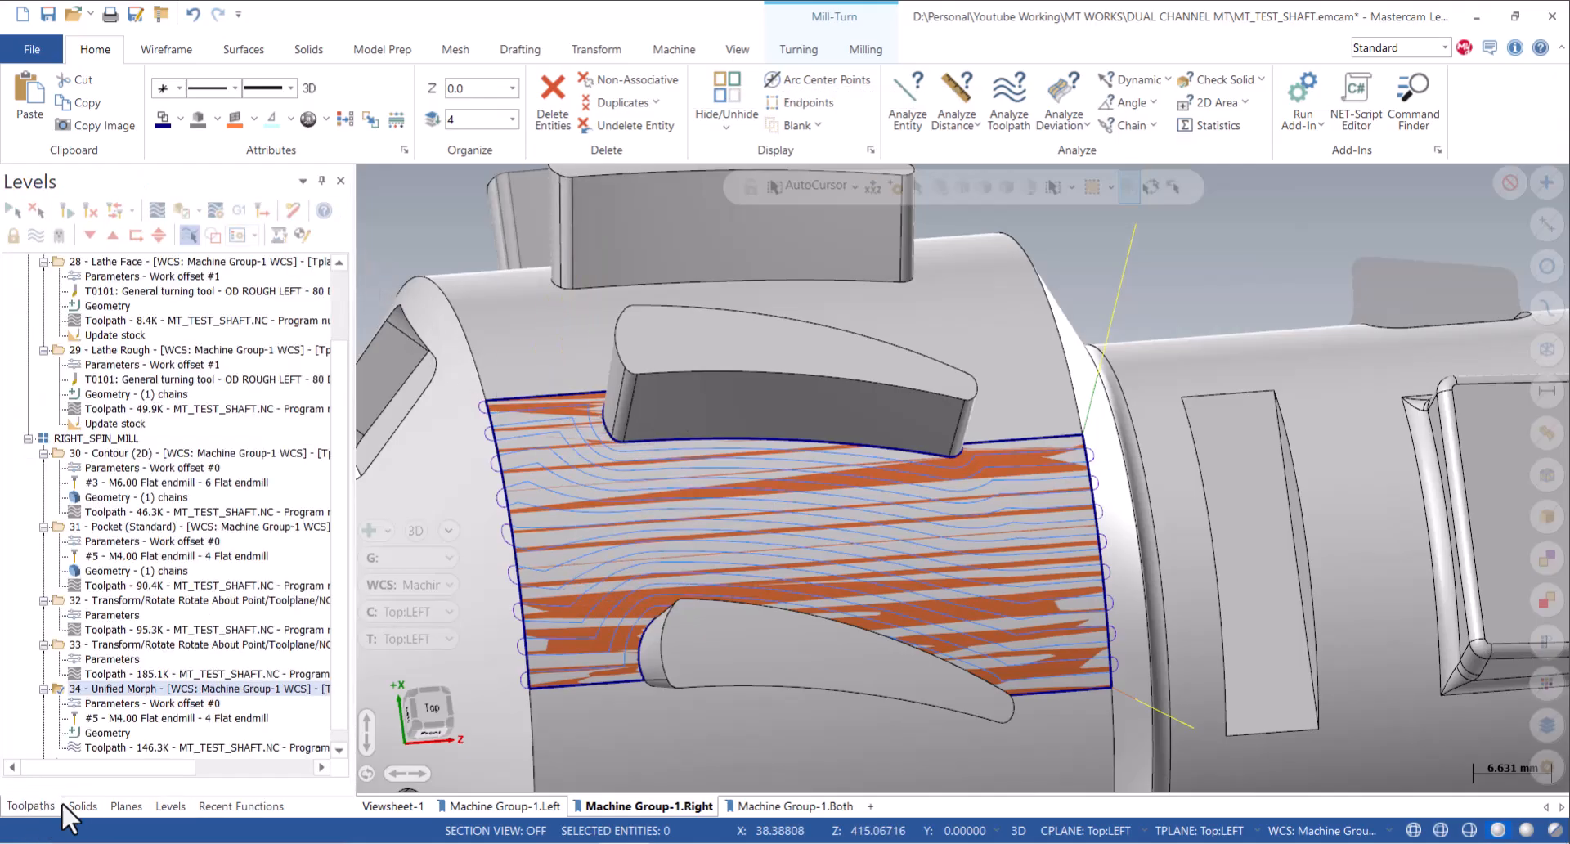
{"action": "left_click", "coordinate": [108, 706]}
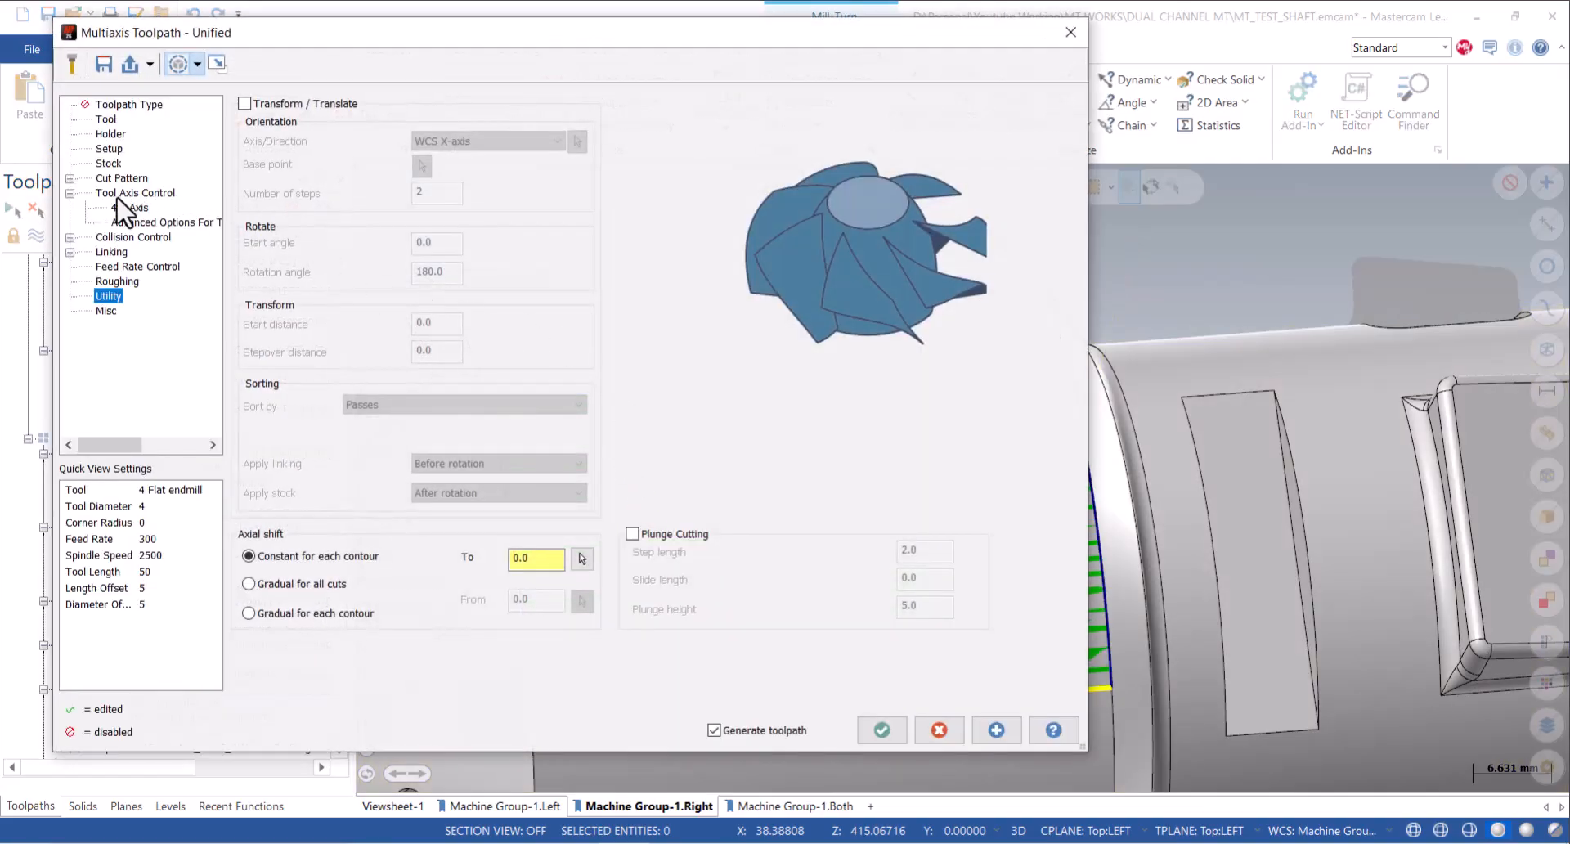
{"action": "left_click", "coordinate": [111, 194]}
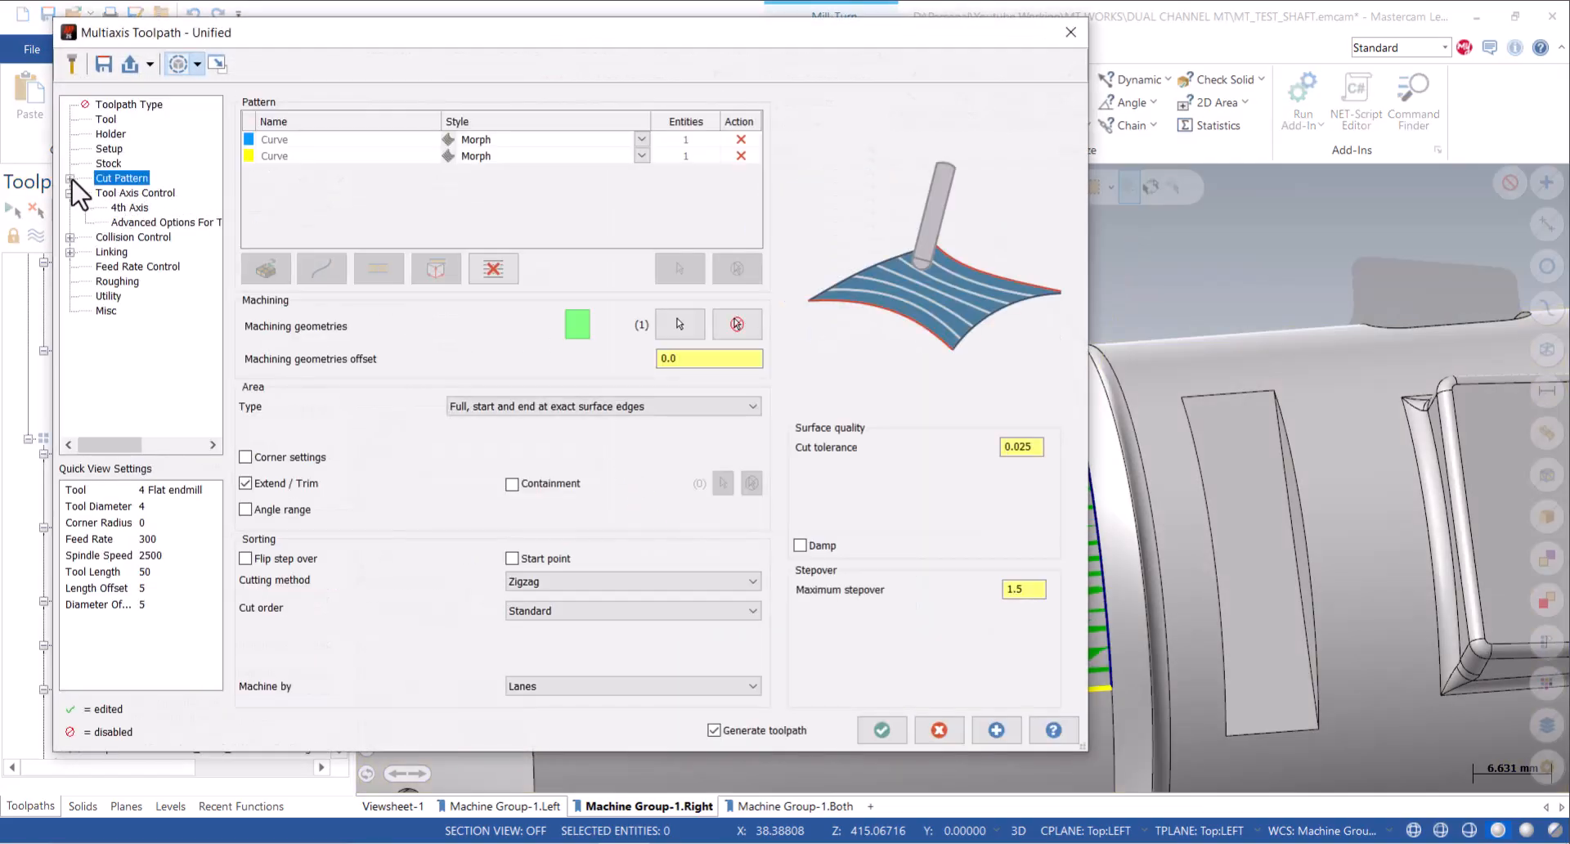
{"action": "left_click", "coordinate": [70, 177]}
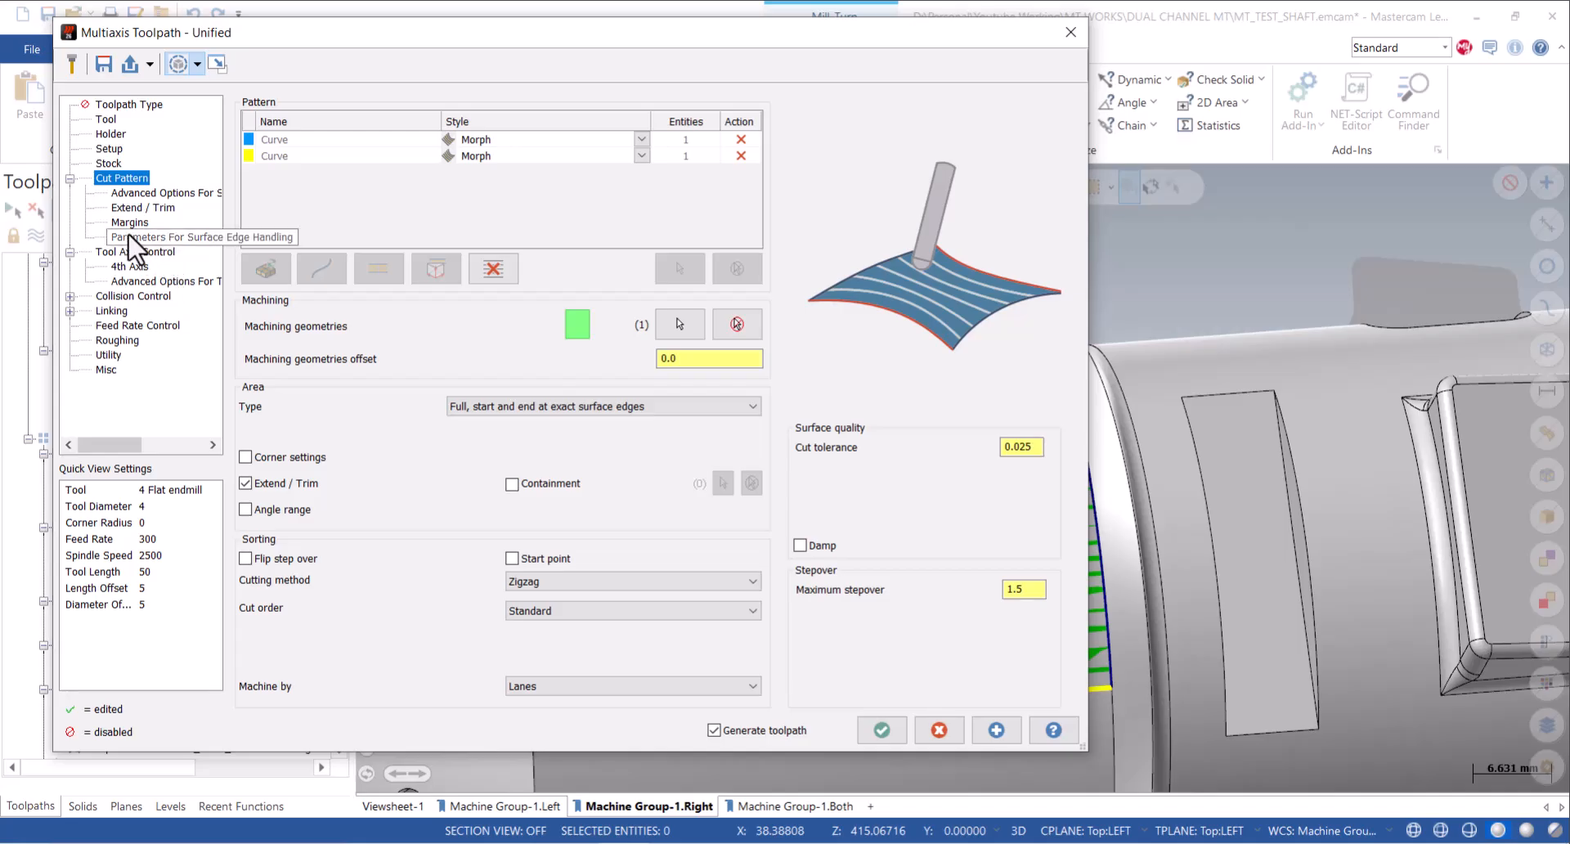
{"action": "left_click", "coordinate": [130, 221]}
{"action": "left_click", "coordinate": [882, 732]}
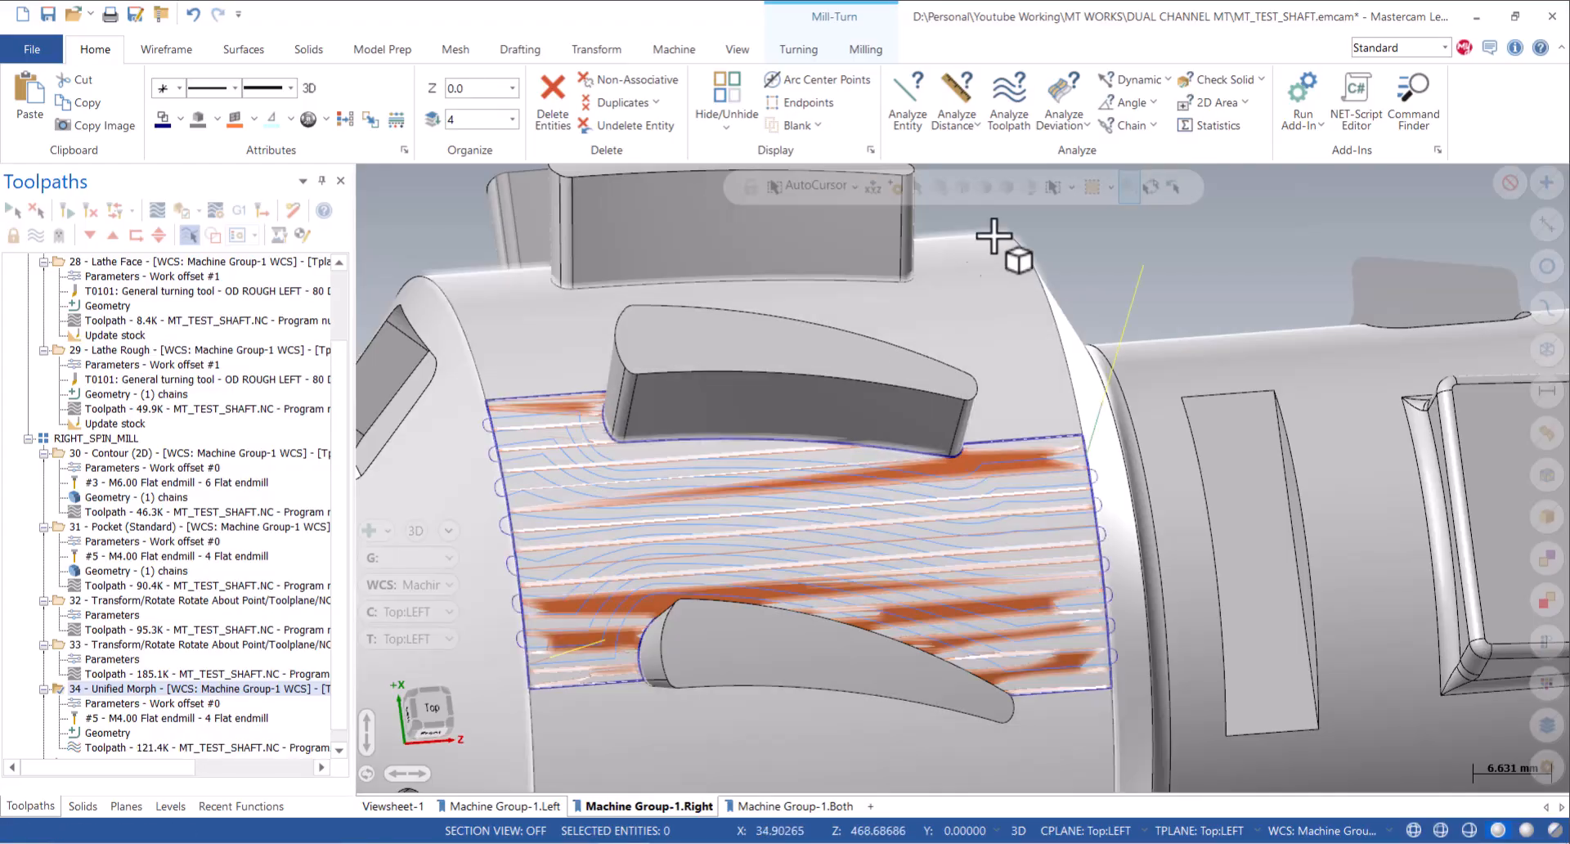
Analyze the tool's clearance to the blades on the regenerated floor toolpath and examine the shaft from several sides.
{"action": "left_click", "coordinate": [1008, 103]}
{"action": "mouse_move", "coordinate": [683, 464]}
{"action": "middle_mouse_down"}
{"action": "mouse_move", "coordinate": [710, 540]}
{"action": "mouse_move", "coordinate": [694, 458]}
{"action": "middle_mouse_up"}
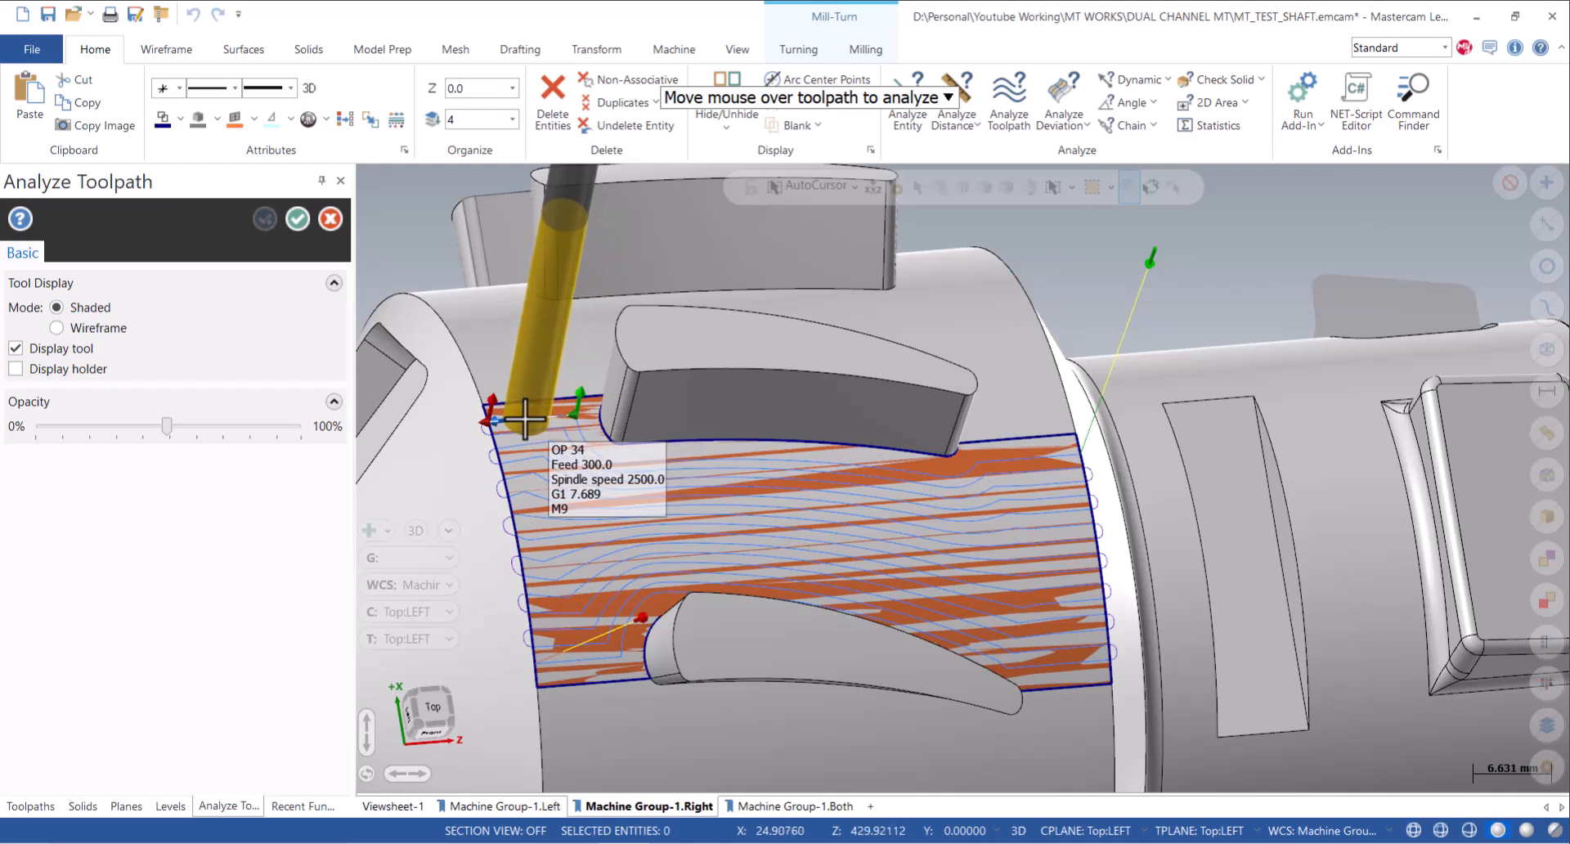
{"action": "left_click", "coordinate": [298, 219]}
{"action": "scroll", "coordinate": [673, 371], "scroll_direction": "down", "scroll_amount": 4}
{"action": "middle_click_drag", "start_coordinate": [673, 372], "coordinate": [569, 423]}
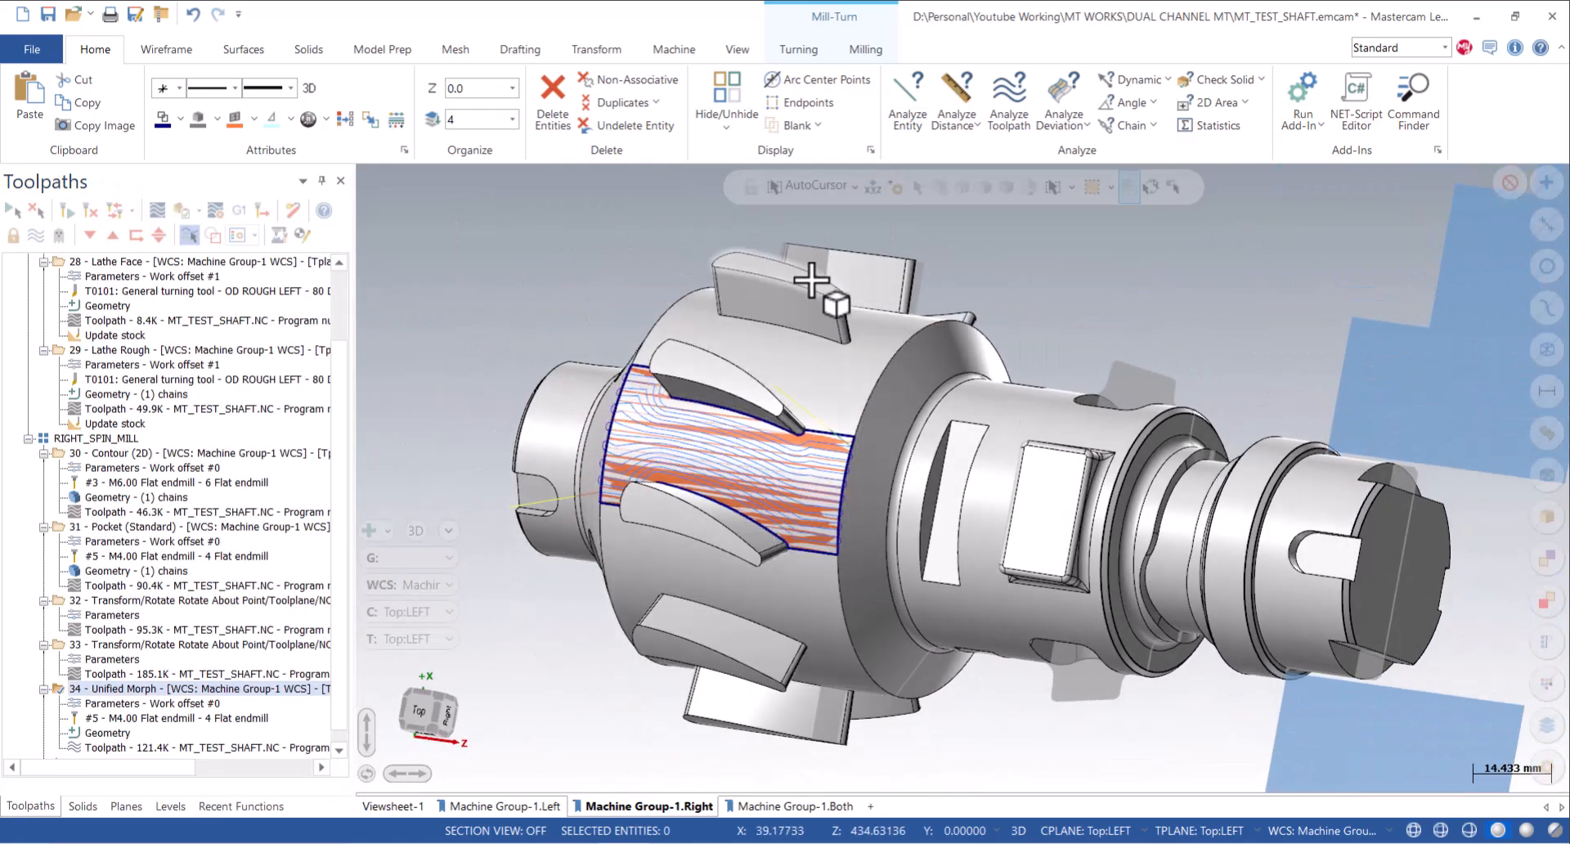
{"action": "middle_click_drag", "start_coordinate": [838, 405], "coordinate": [708, 344]}
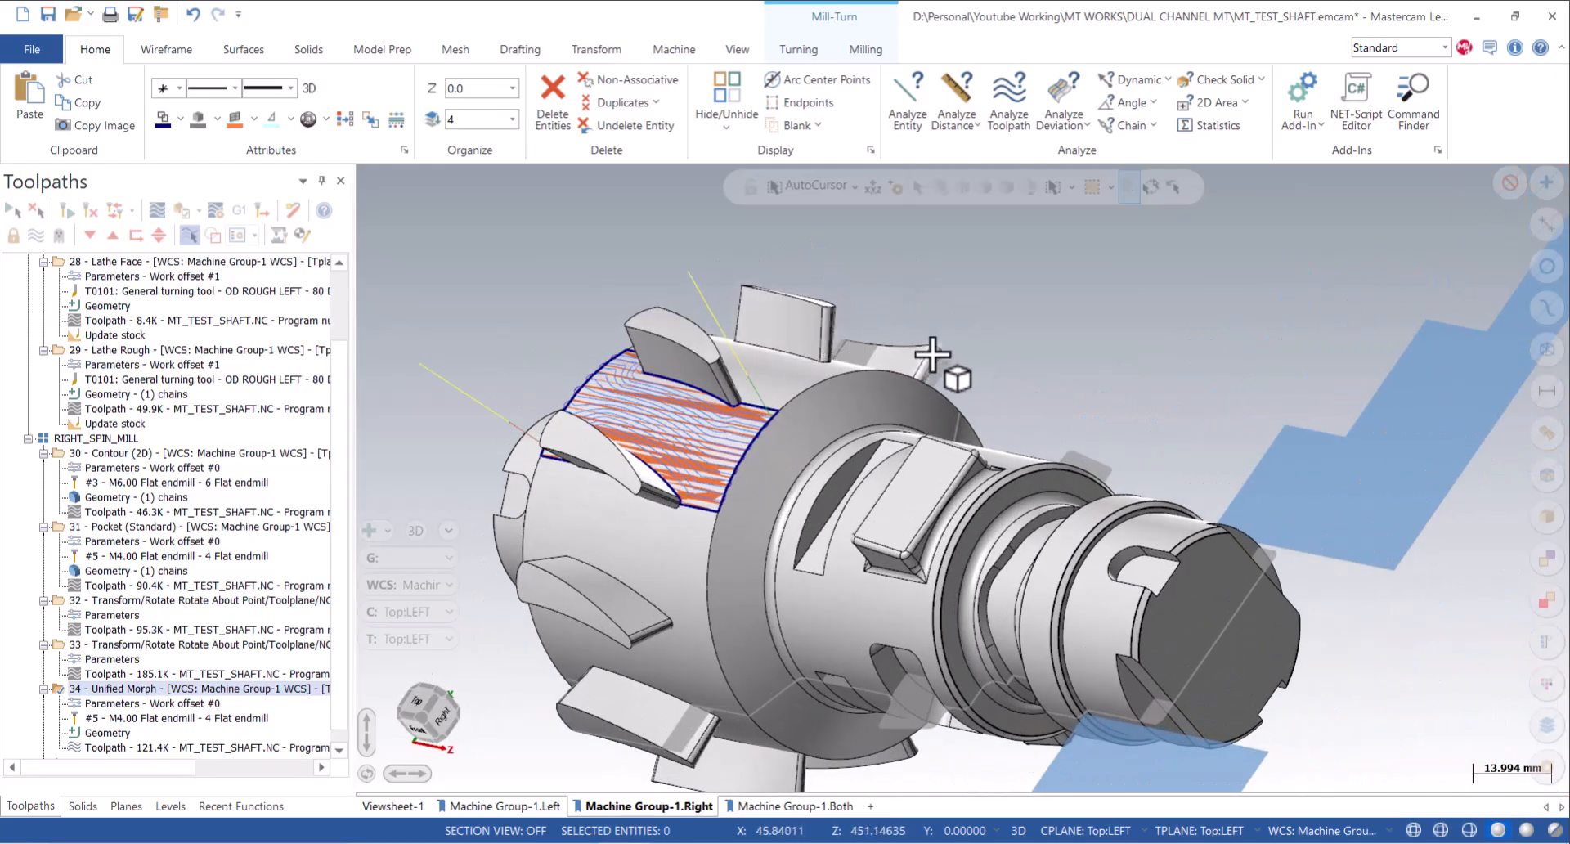
{"action": "middle_click_drag", "start_coordinate": [940, 357], "coordinate": [831, 360]}
{"action": "middle_click_drag", "start_coordinate": [1000, 462], "coordinate": [1013, 641]}
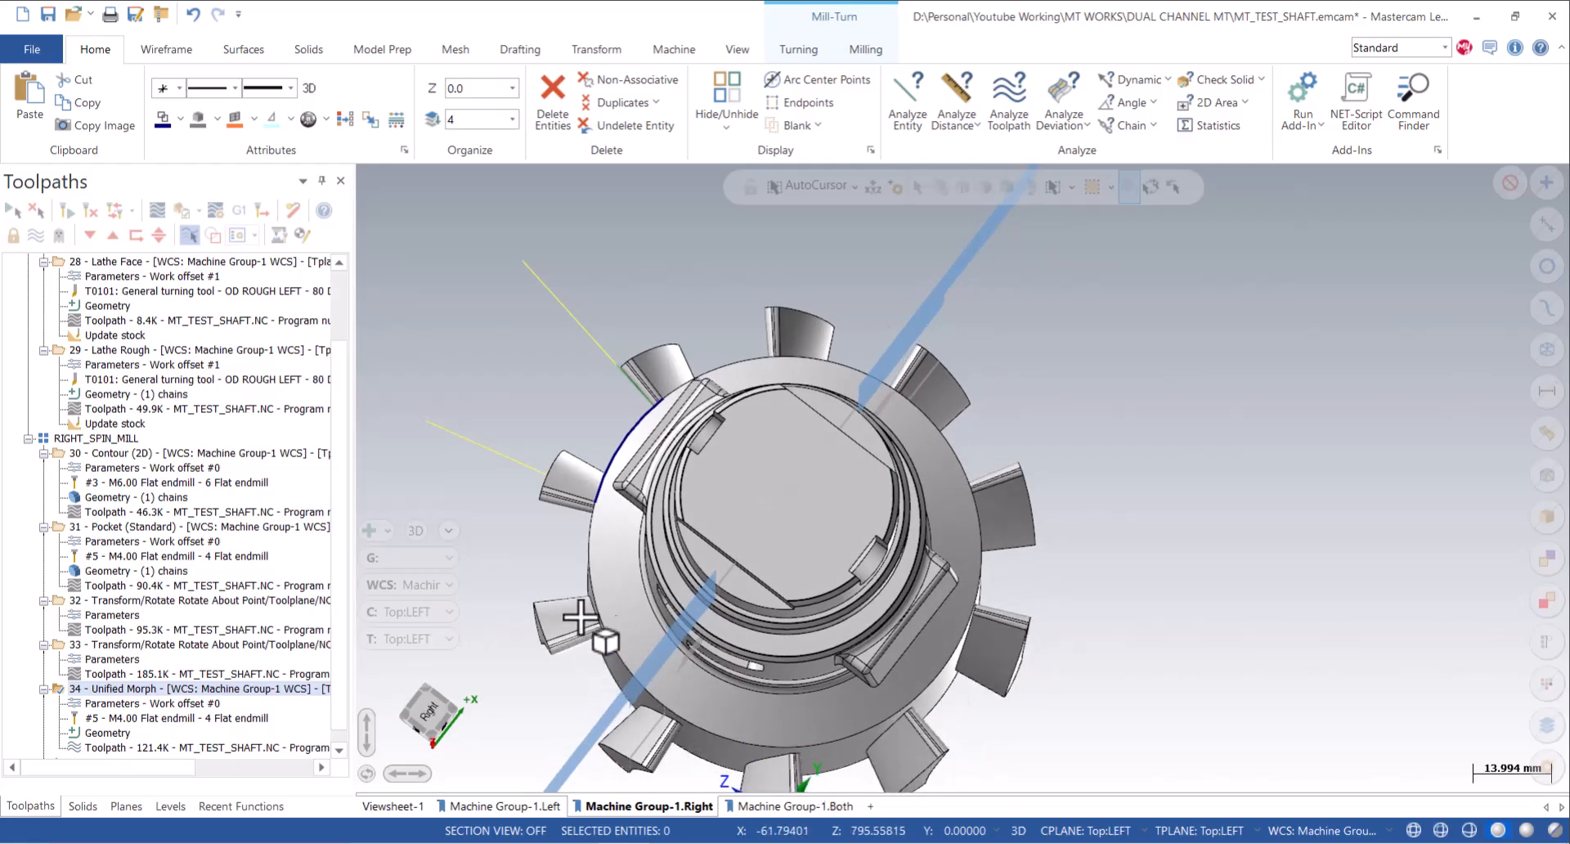
{"action": "middle_click_drag", "start_coordinate": [613, 474], "coordinate": [670, 500]}
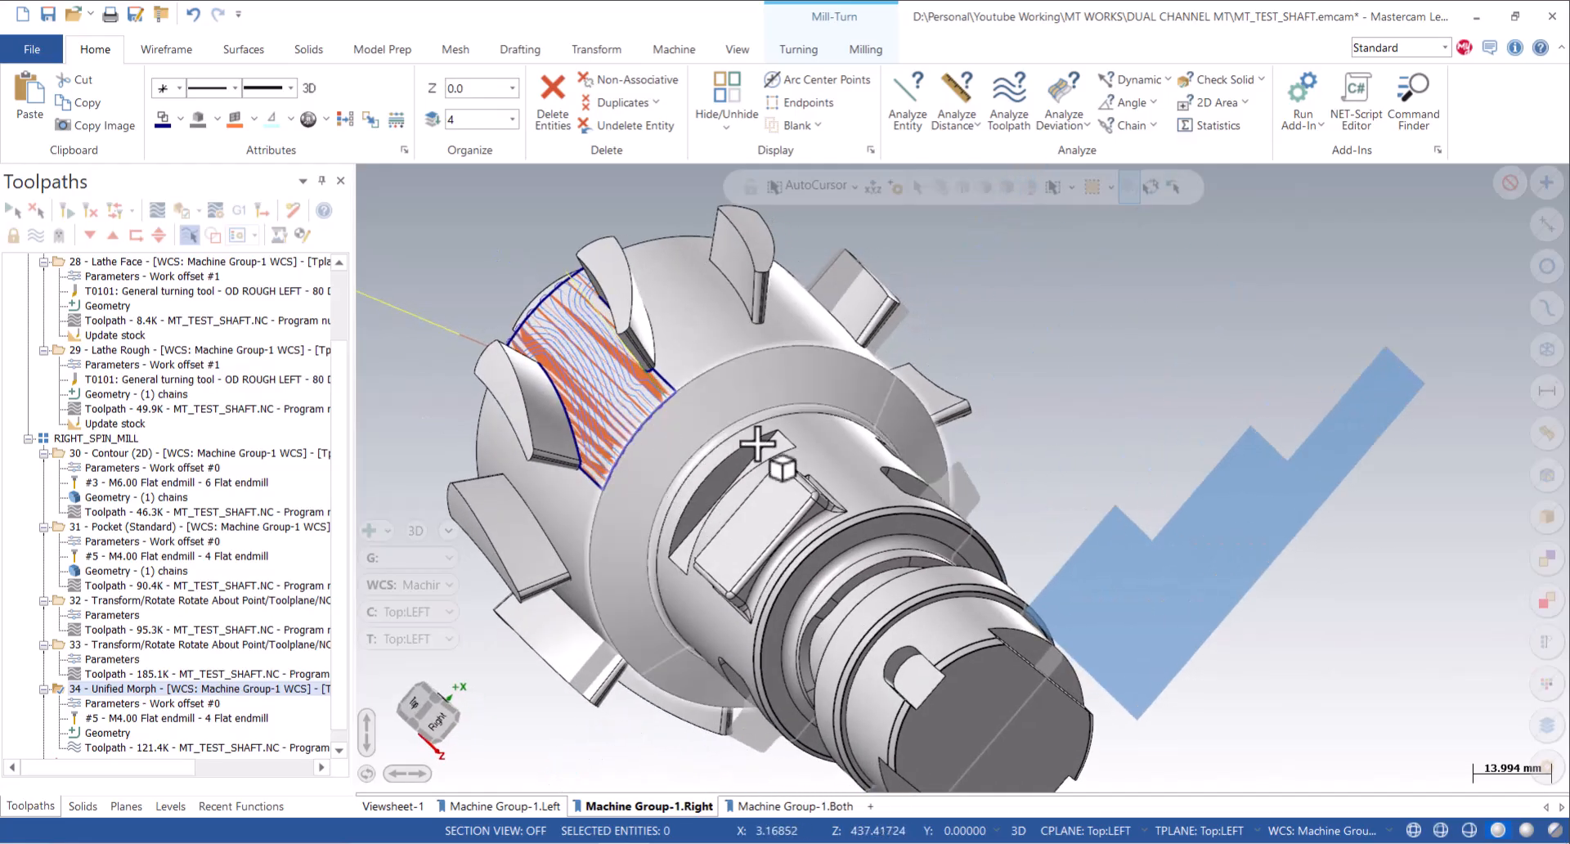
{"action": "scroll", "coordinate": [834, 405], "scroll_direction": "down", "scroll_amount": 2}
{"action": "scroll", "coordinate": [142, 700], "scroll_direction": "right", "scroll_amount": 2}
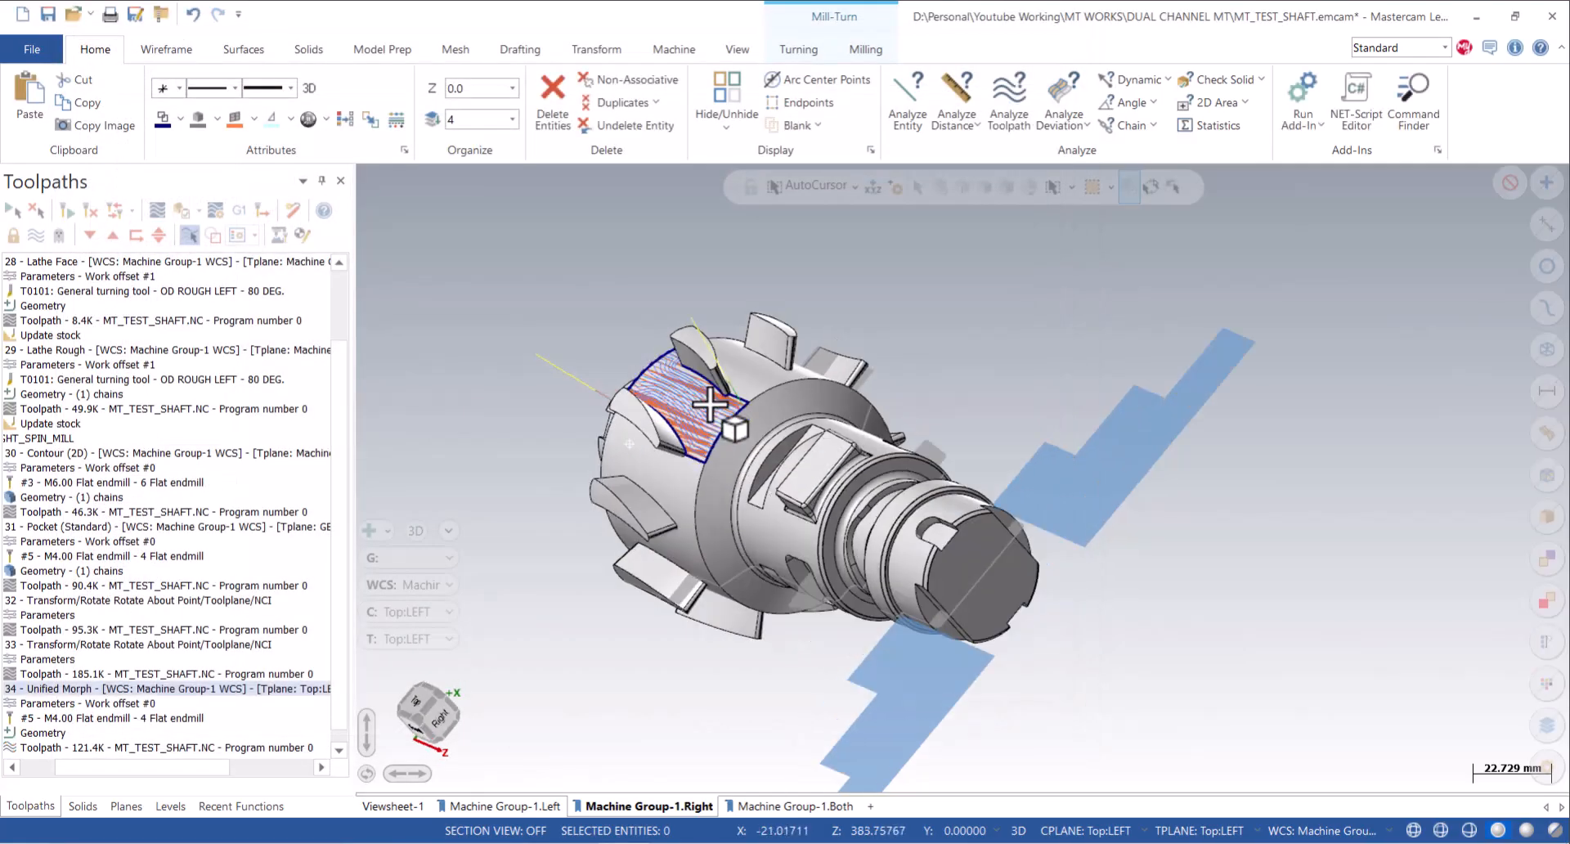
Measure the blade's height along its end edge, from the floor to the blade's top corner.
{"action": "middle_click_drag", "start_coordinate": [719, 403], "coordinate": [890, 297]}
{"action": "right_click", "coordinate": [879, 286]}
{"action": "left_click", "coordinate": [931, 572]}
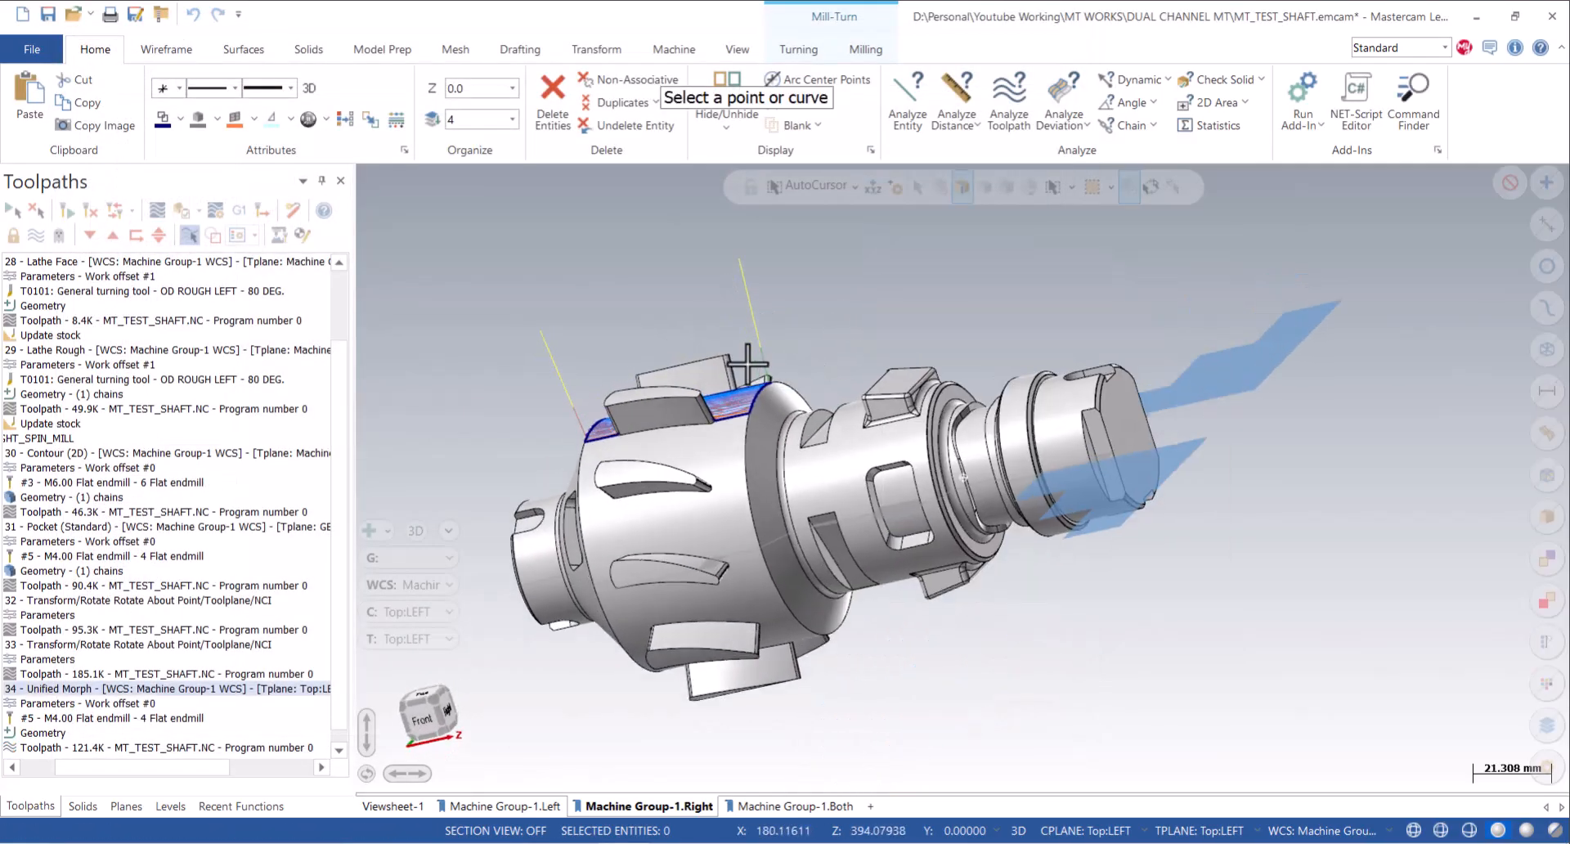
{"action": "scroll", "coordinate": [749, 430], "scroll_direction": "up", "scroll_amount": 5}
{"action": "scroll", "coordinate": [750, 431], "scroll_direction": "up", "scroll_amount": 2}
{"action": "left_click", "coordinate": [776, 424]}
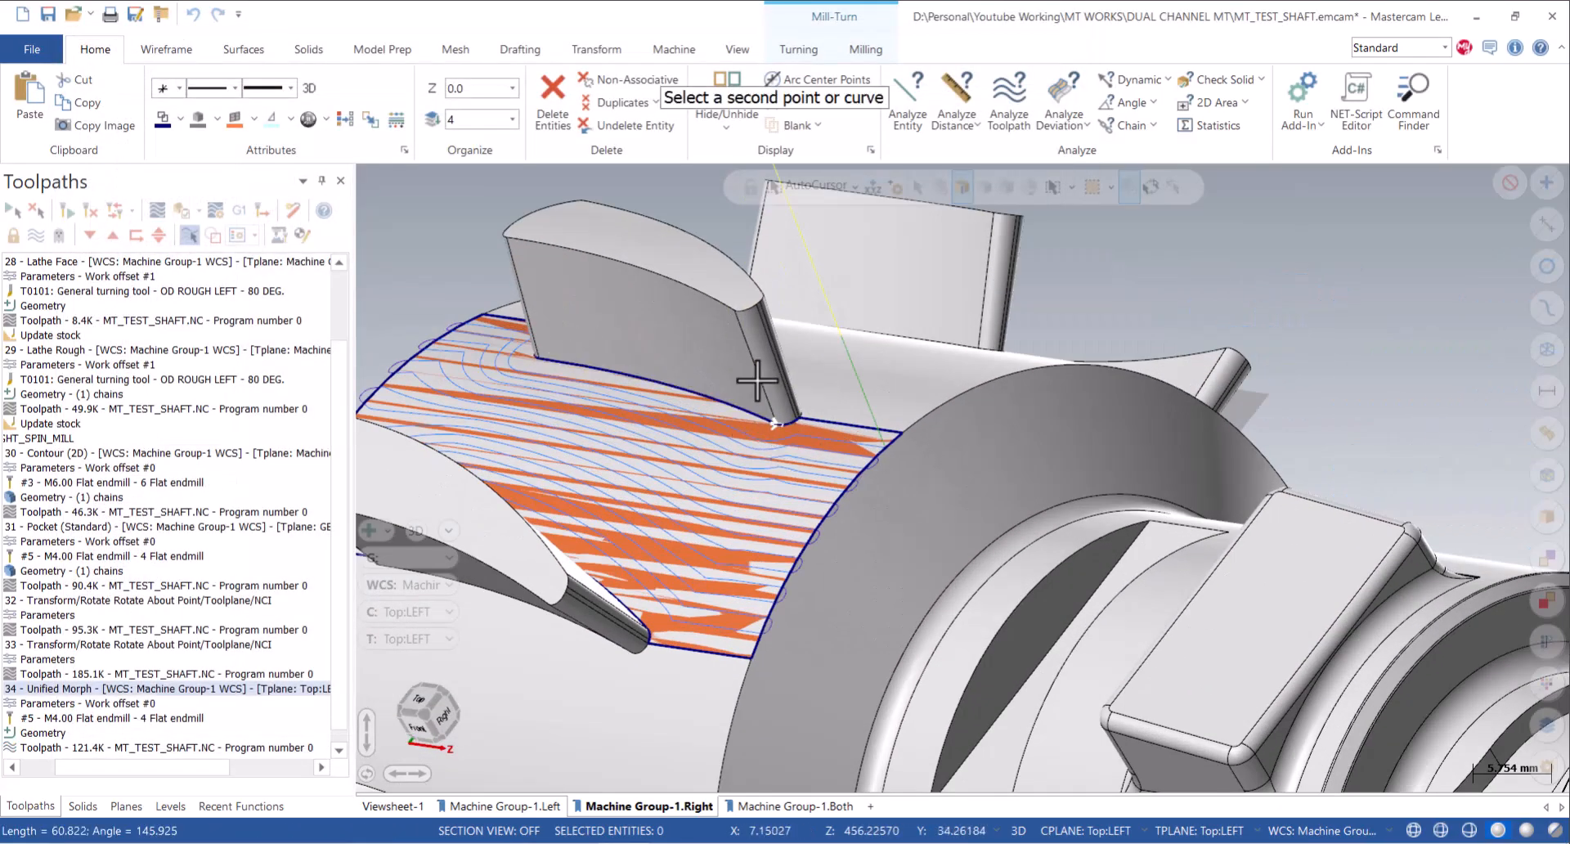
{"action": "left_click", "coordinate": [736, 311]}
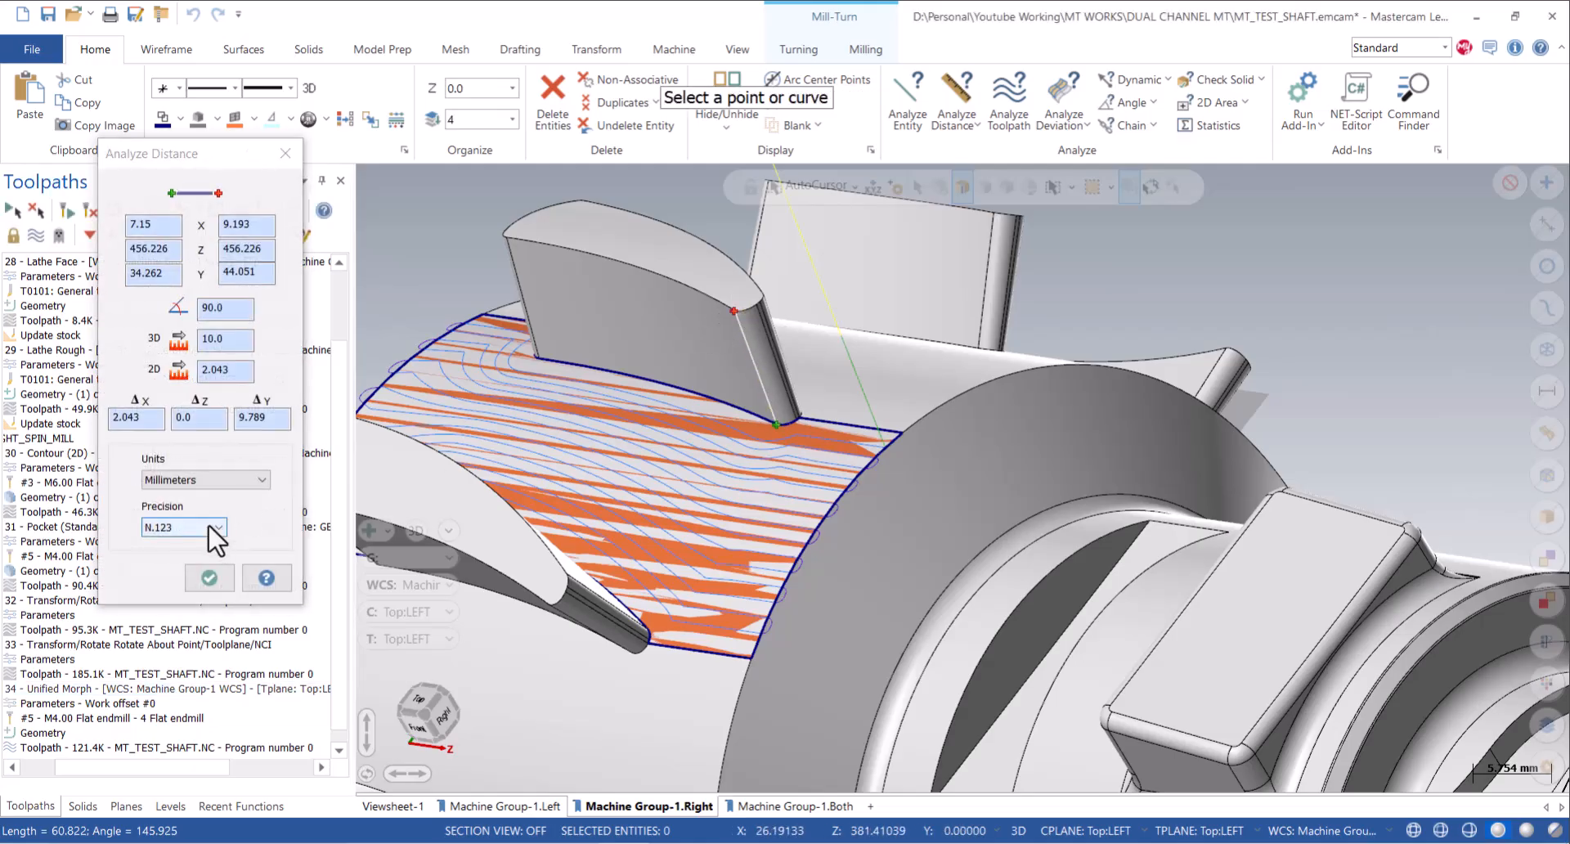
{"action": "left_click", "coordinate": [210, 577]}
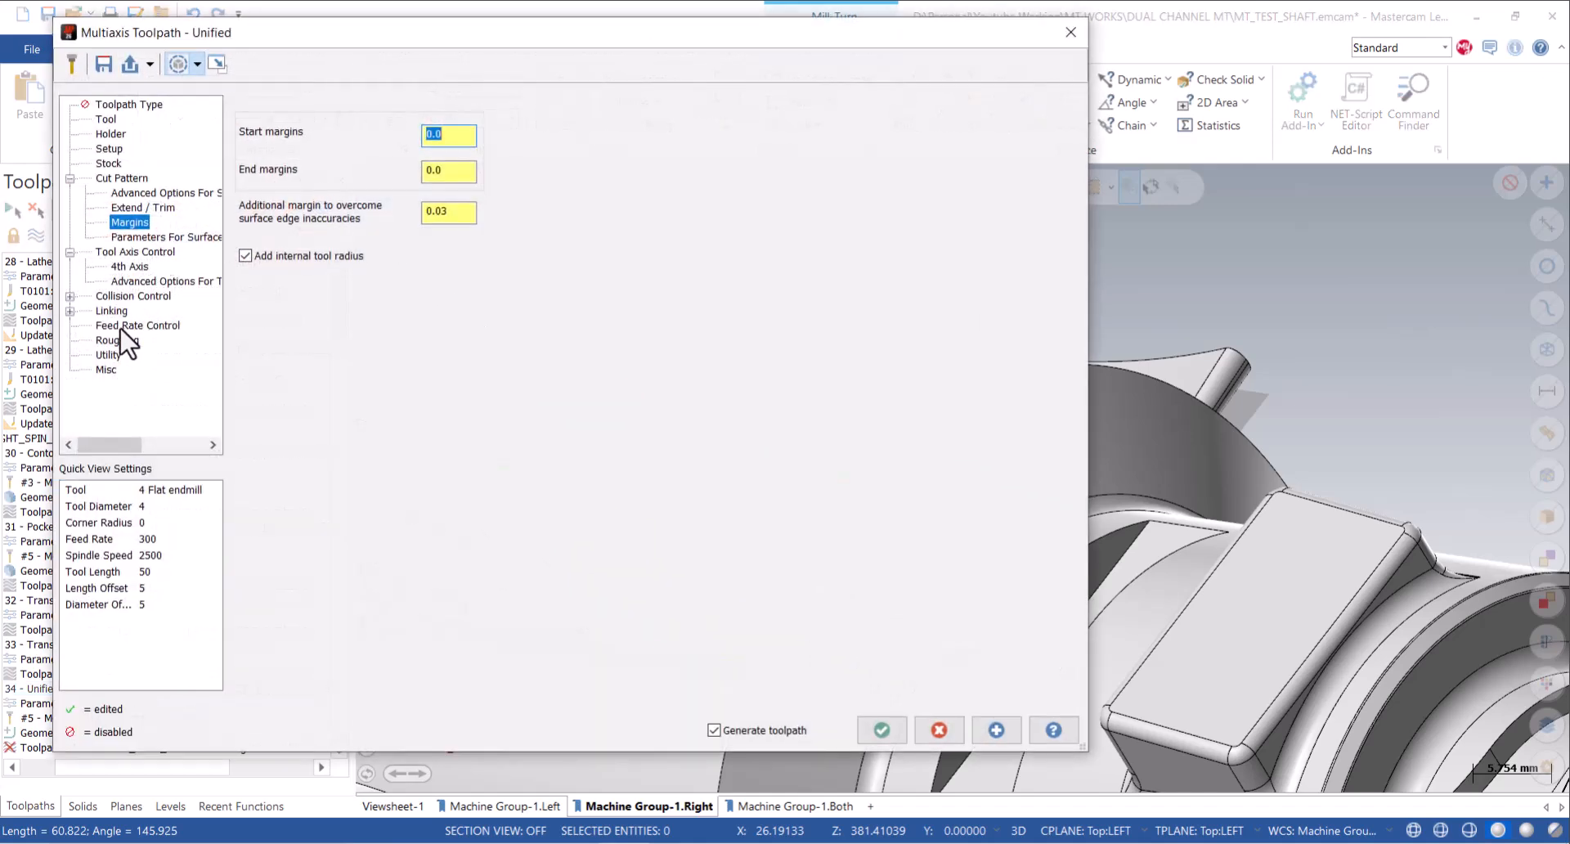
Turn on depth cuts for the Unified Morph operation with 10 roughing passes at 1.0 spacing and regenerate the toolpath.
{"action": "left_click", "coordinate": [113, 339]}
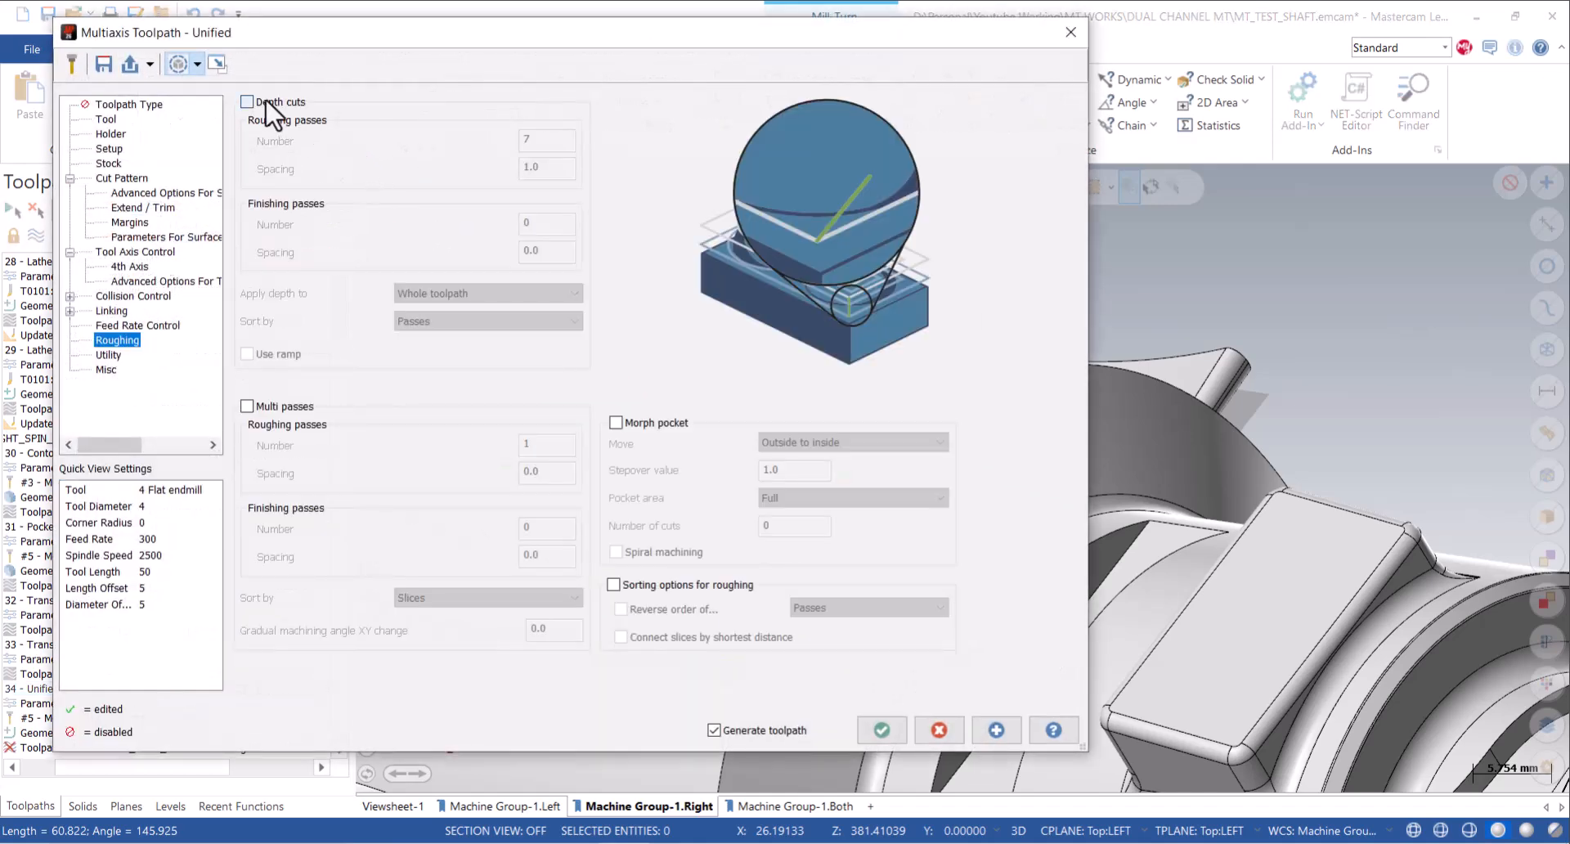
{"action": "left_click", "coordinate": [265, 101]}
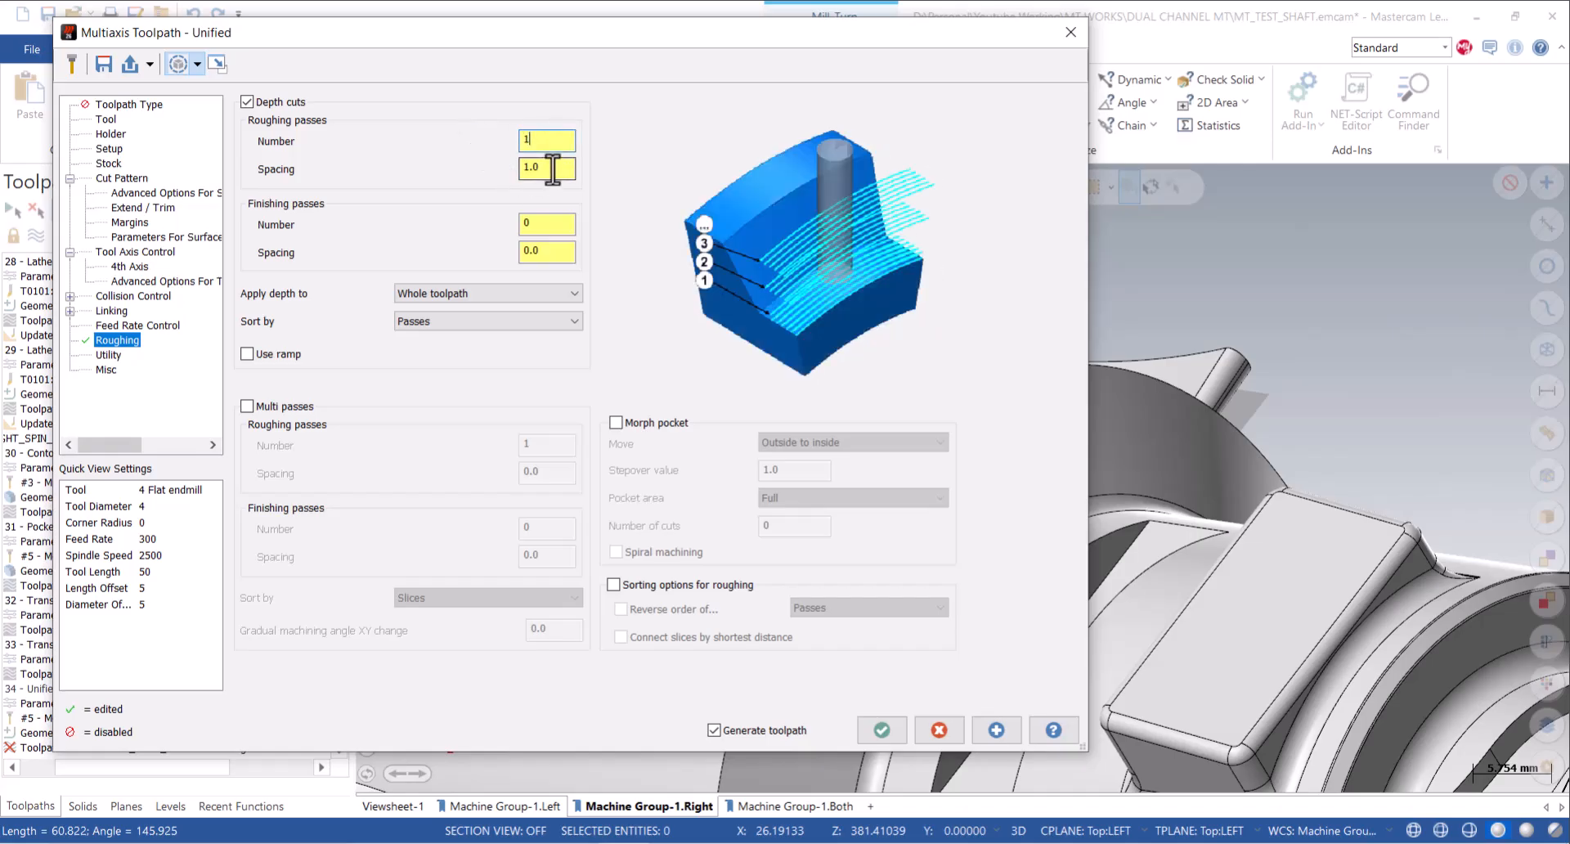
{"action": "left_click", "coordinate": [882, 730]}
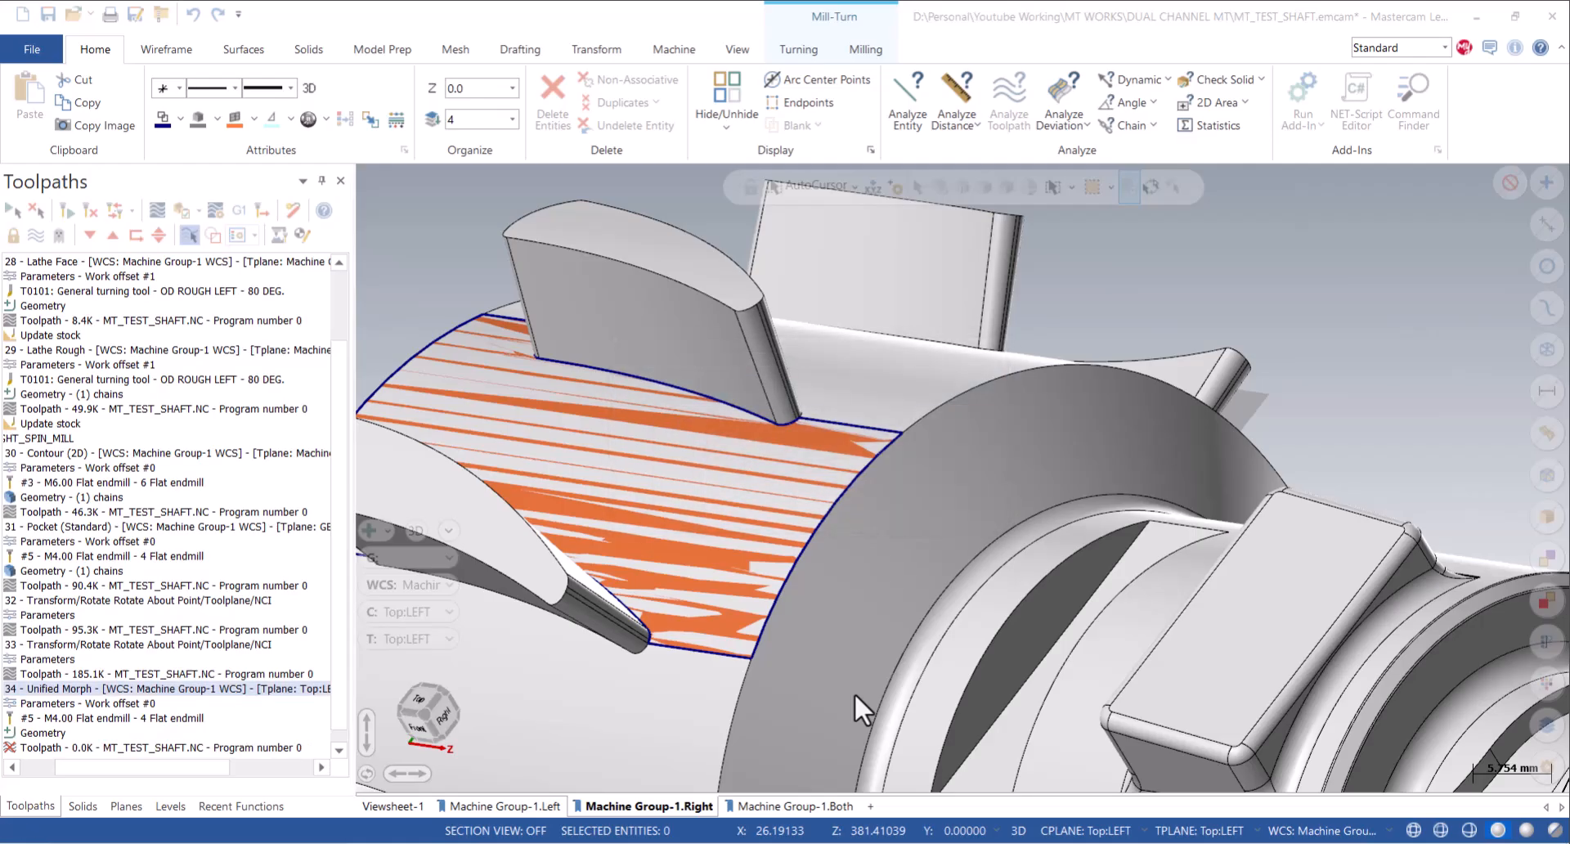
{"action": "scroll", "coordinate": [1039, 425], "scroll_direction": "down", "scroll_amount": 4}
{"action": "middle_click_drag", "start_coordinate": [1002, 408], "coordinate": [877, 416]}
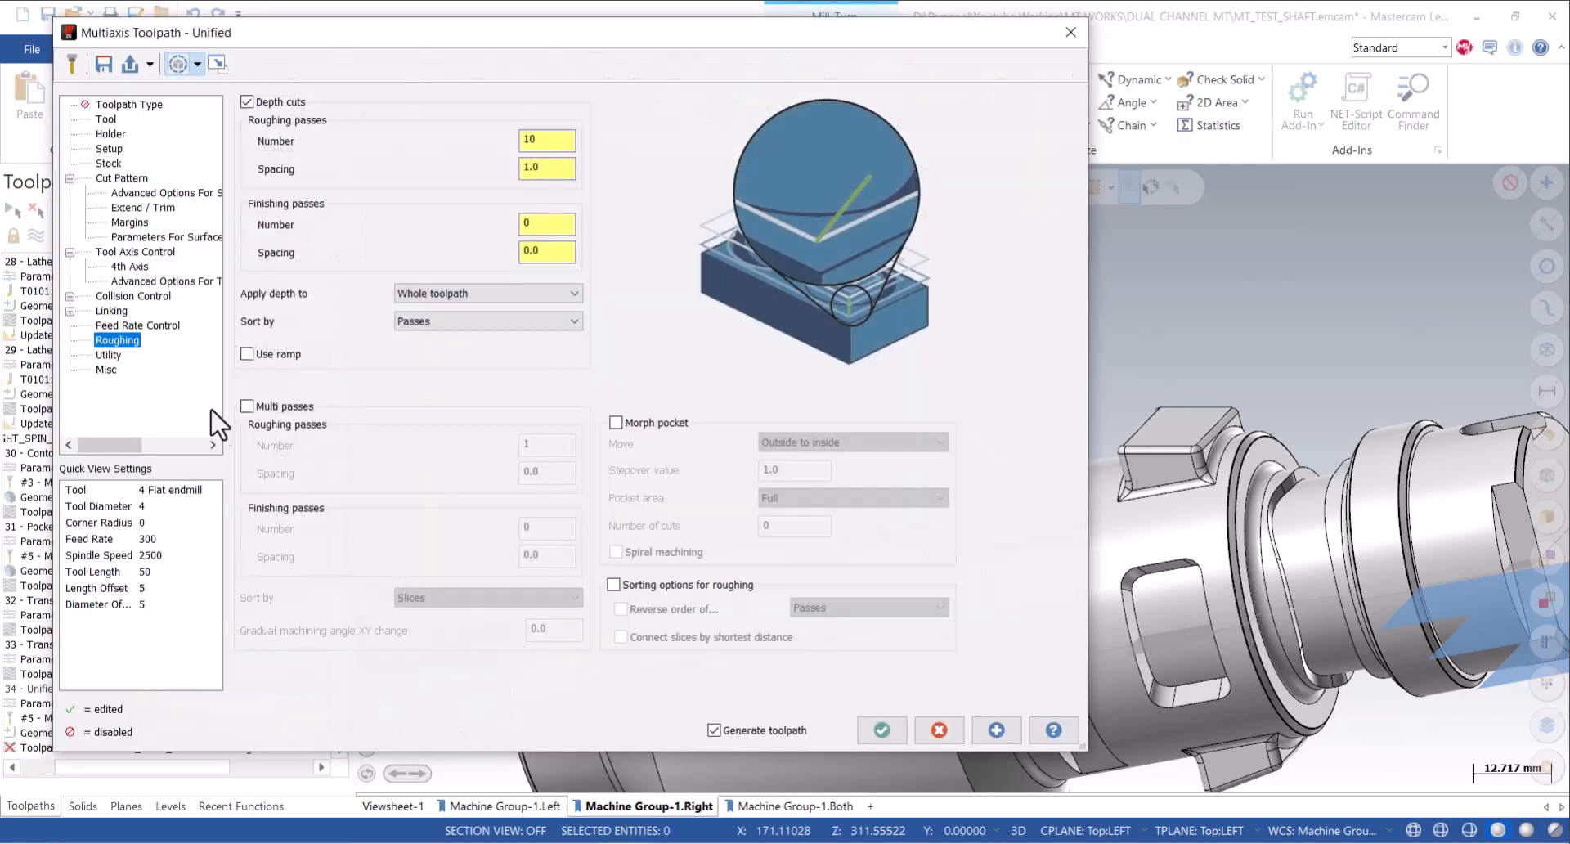
Enable Transform / Translate for the Unified Morph toolpath with 10 steps and a 36-degree rotation angle, then regenerate it.
{"action": "left_click", "coordinate": [108, 355]}
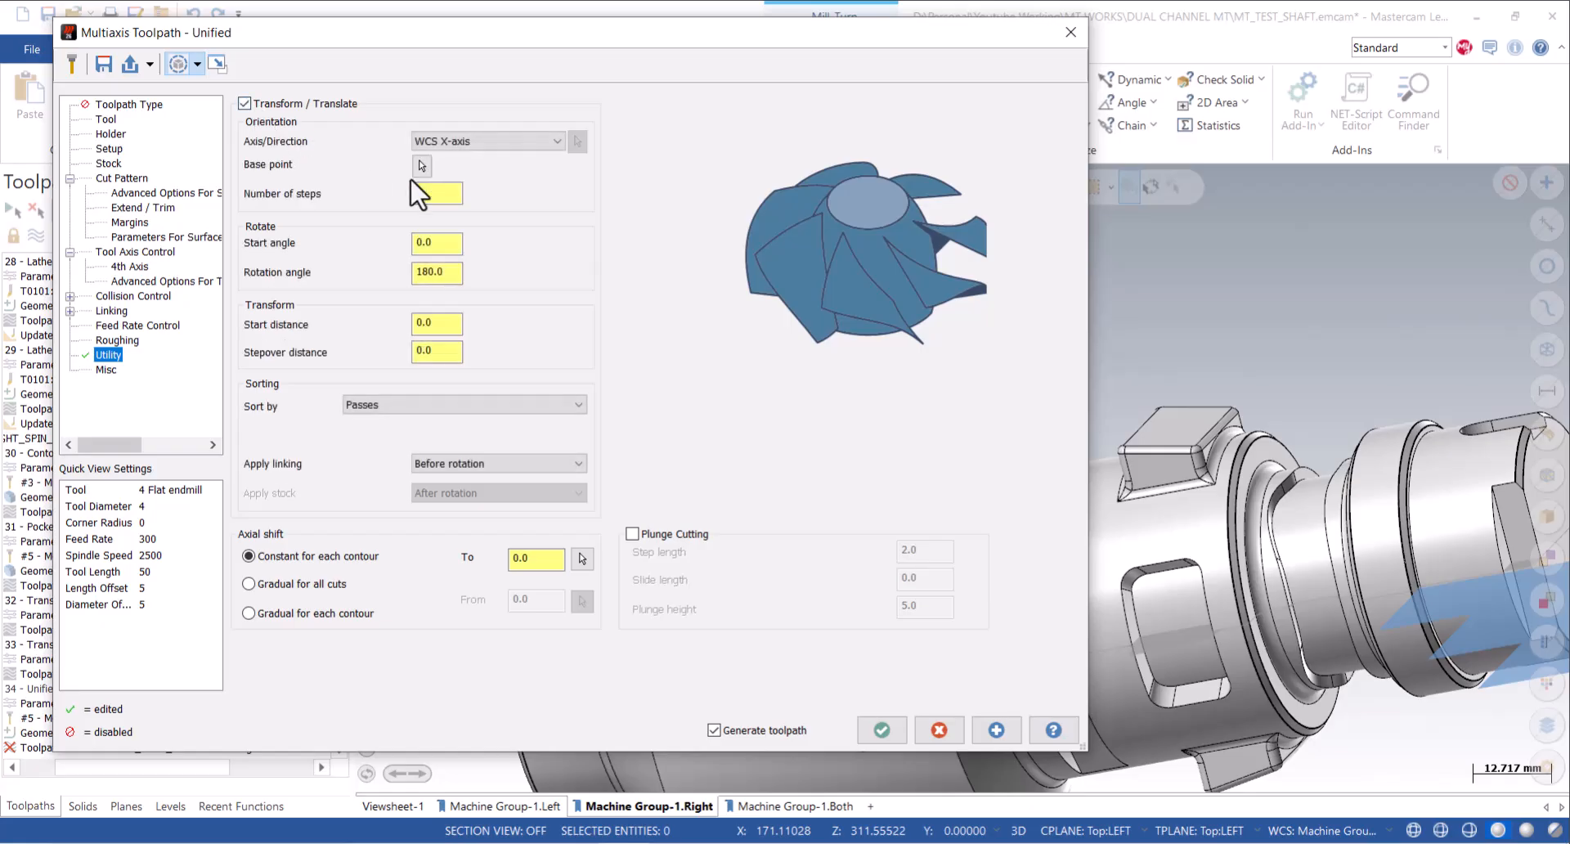
{"action": "left_click", "coordinate": [452, 274]}
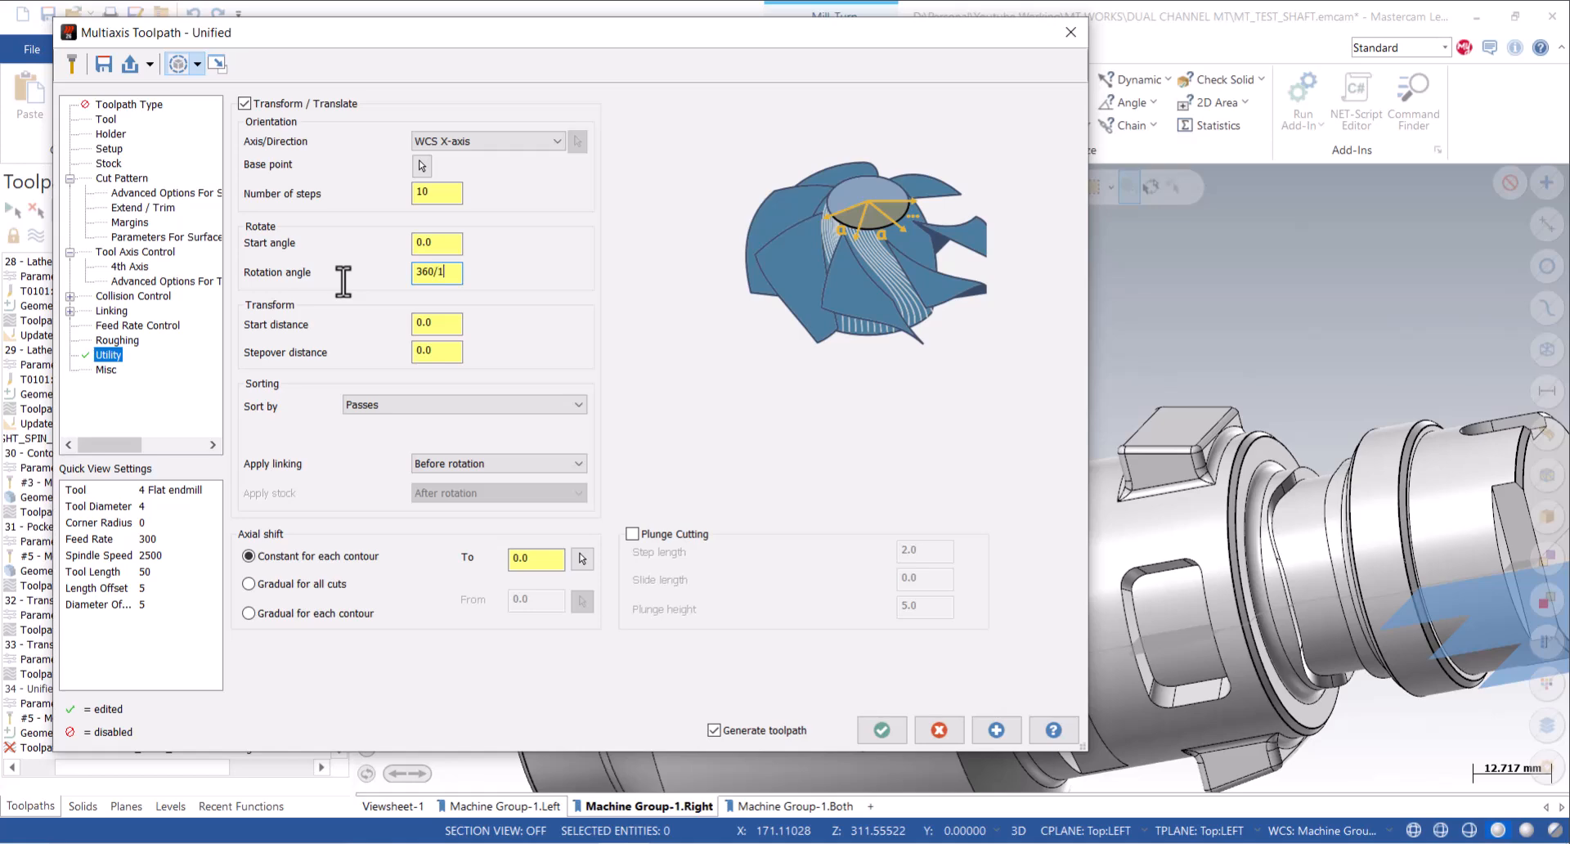
{"action": "key", "text": "Tab"}
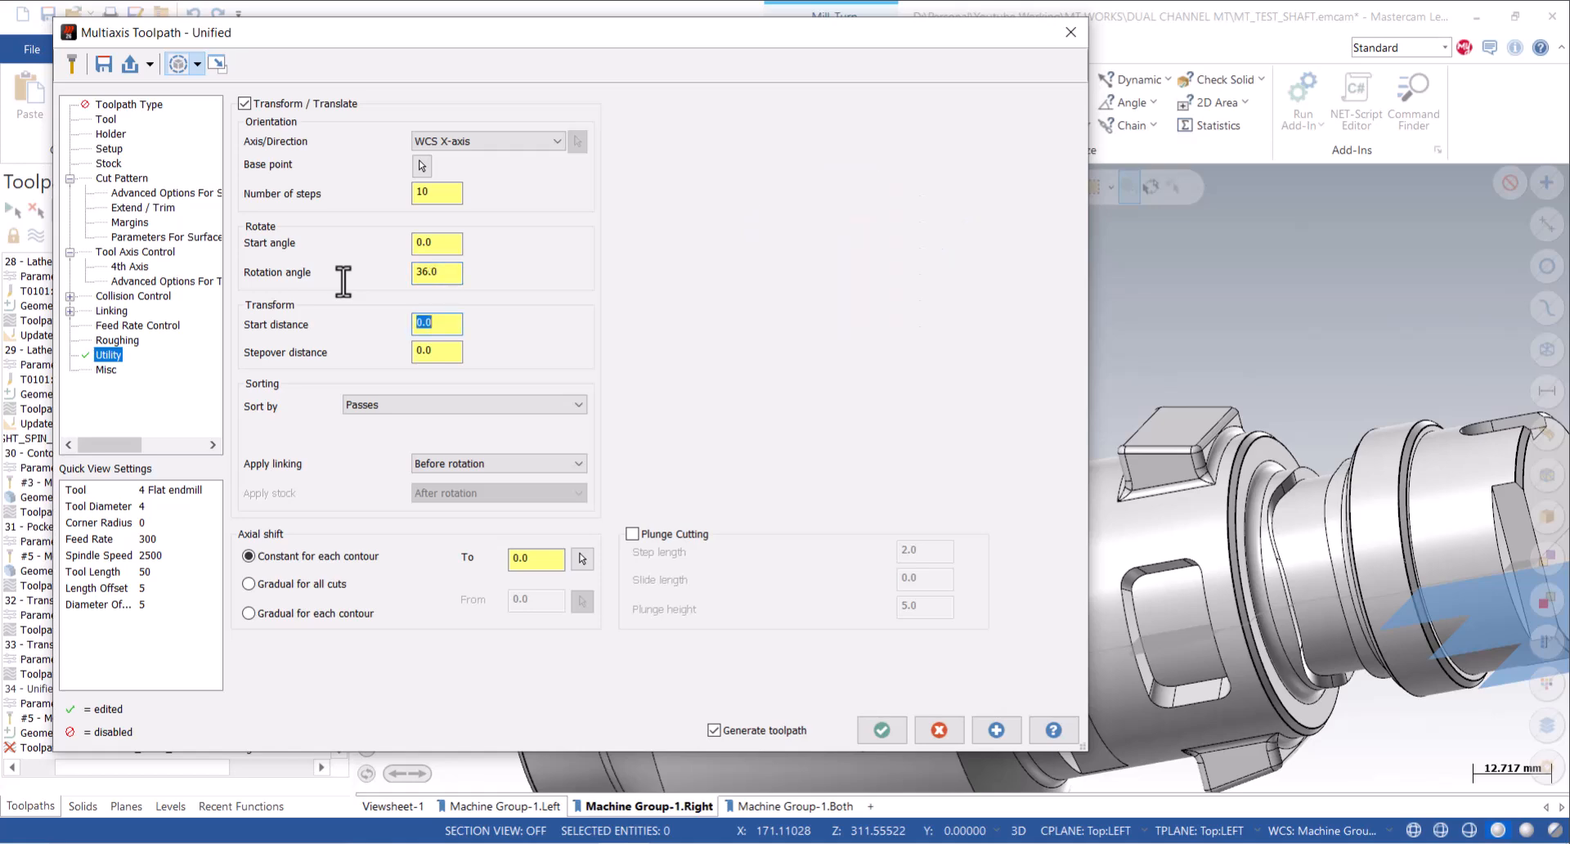
{"action": "left_click", "coordinate": [884, 730]}
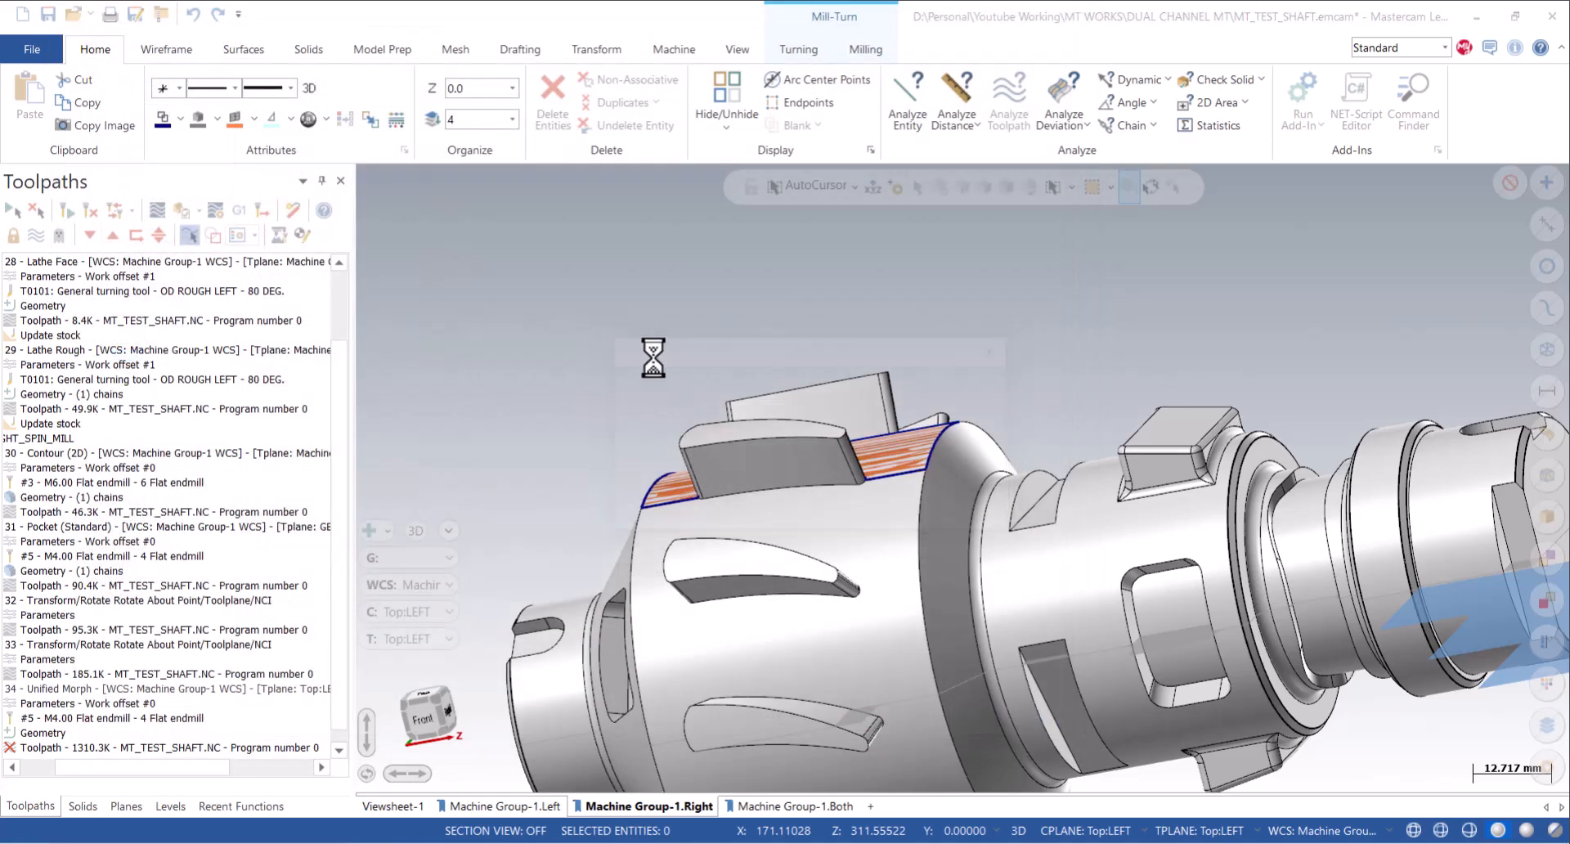
{"action": "scroll", "coordinate": [657, 302], "scroll_direction": "down", "scroll_amount": 3}
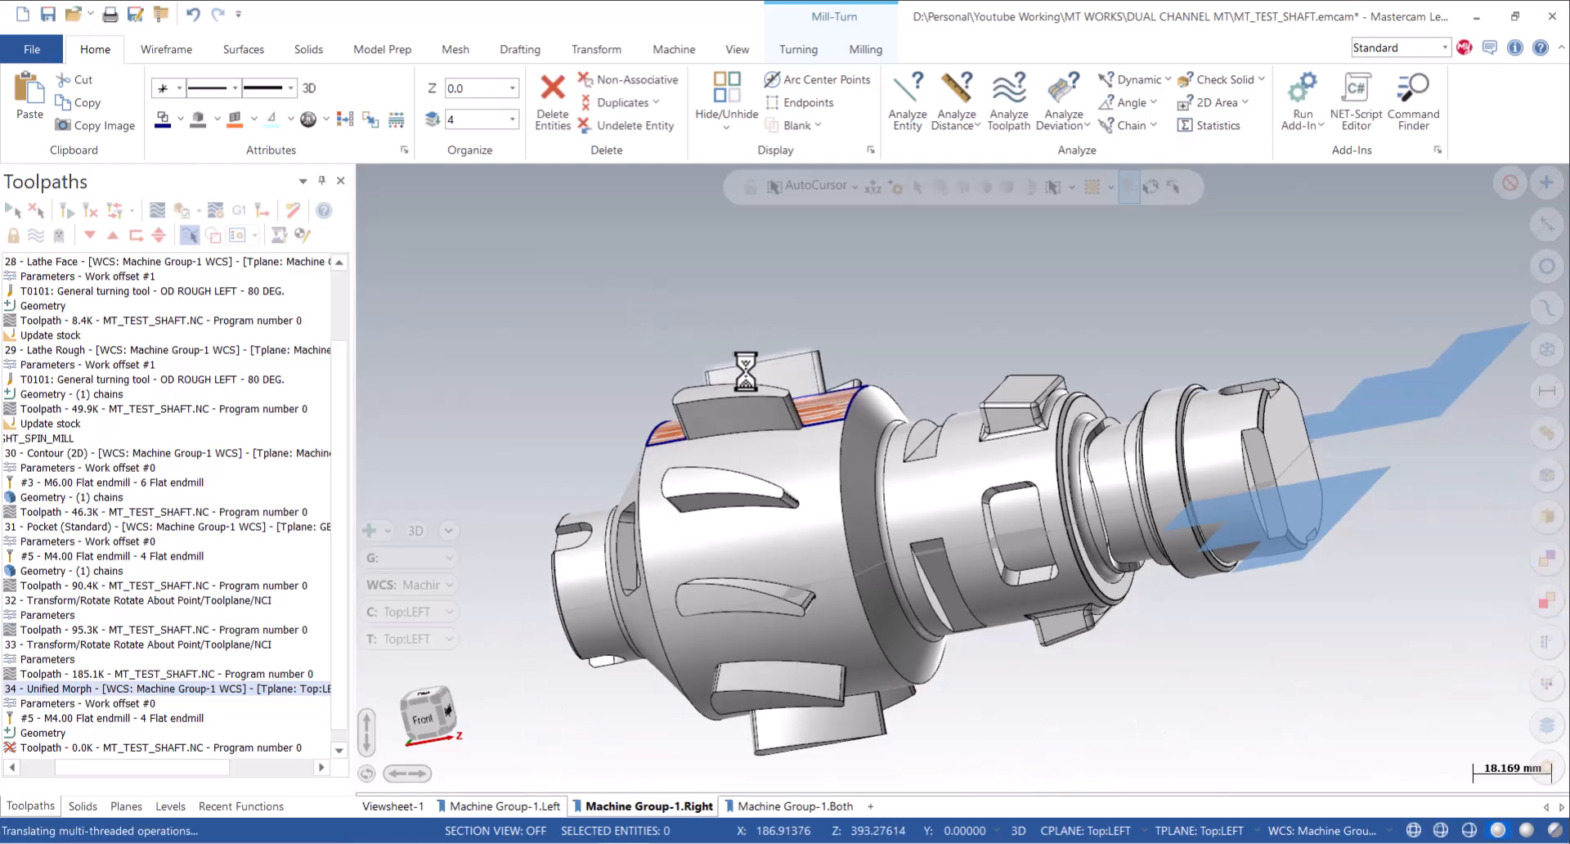
{"action": "middle_click_drag", "start_coordinate": [736, 368], "coordinate": [704, 459]}
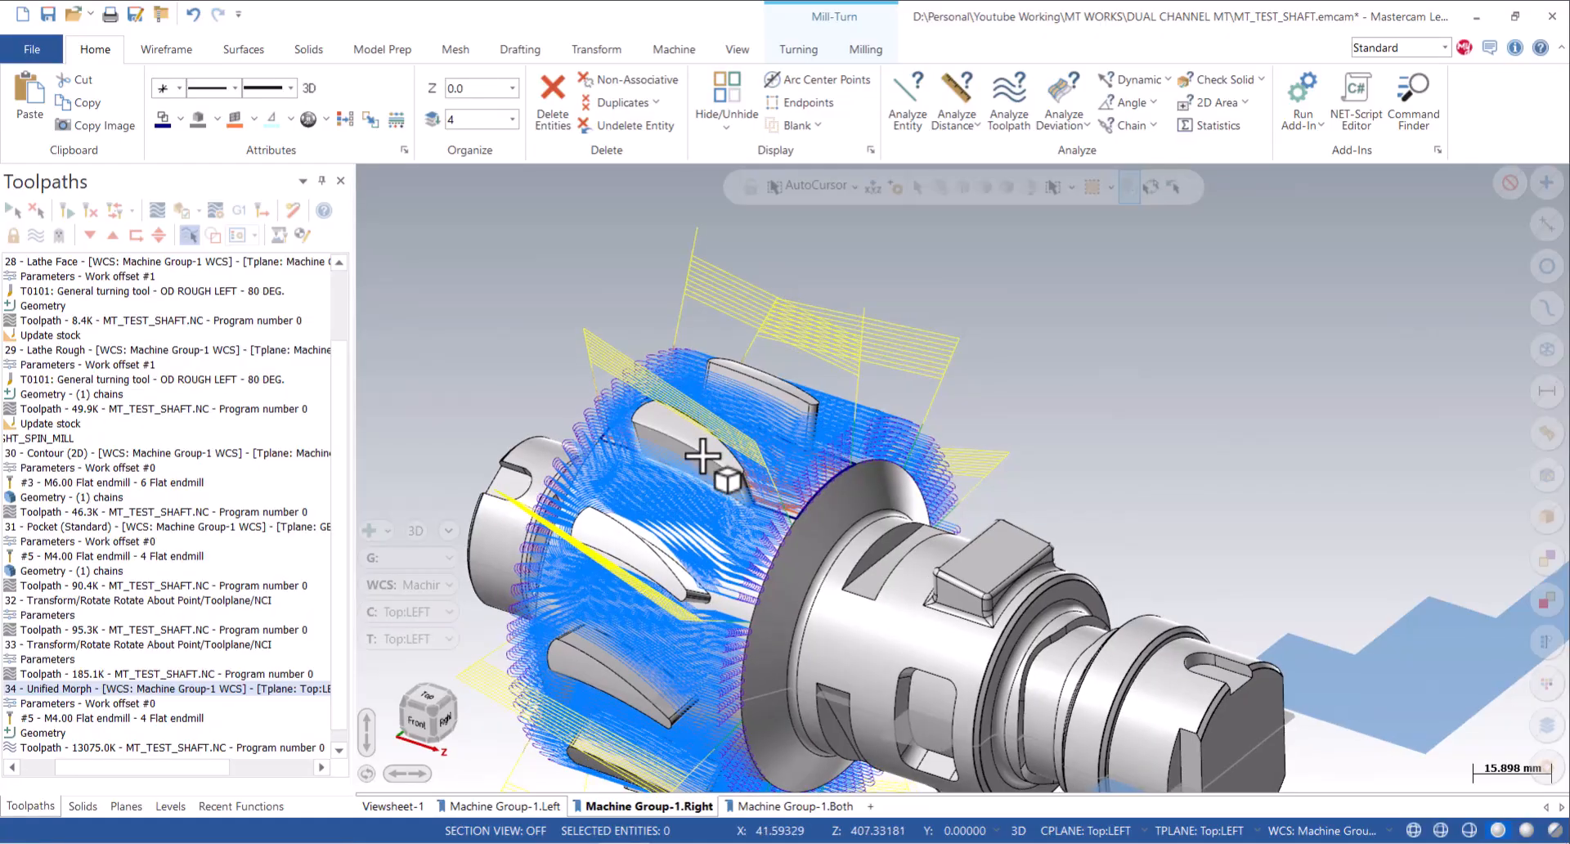
Save the file and turn off the toolpath display of operation 34, Unified Morph.
{"action": "left_click", "coordinate": [48, 14]}
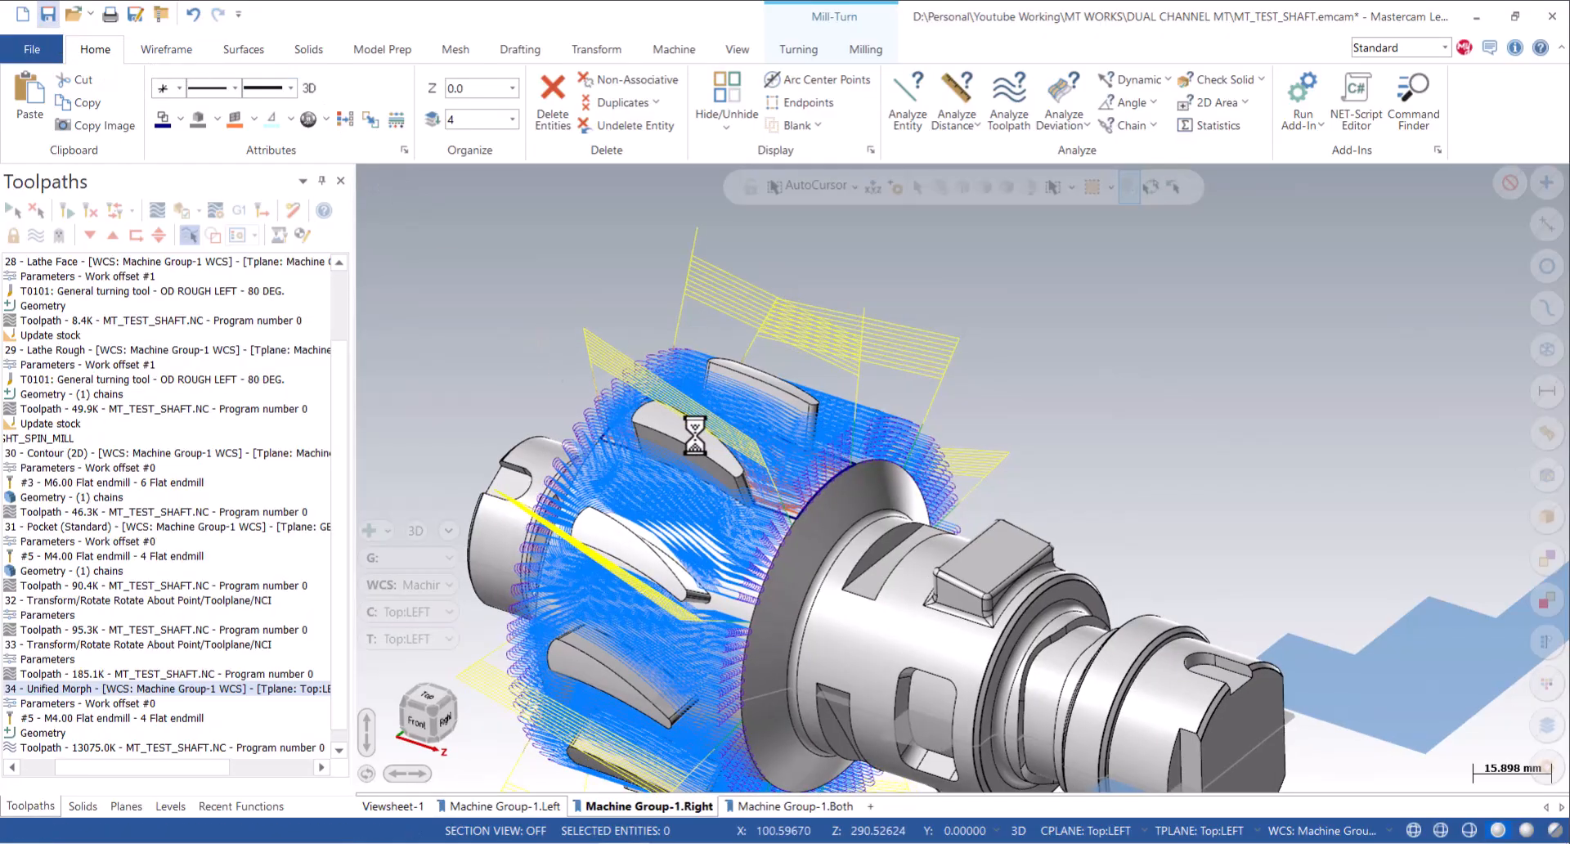
{"action": "scroll", "coordinate": [922, 325], "scroll_direction": "down", "scroll_amount": 2}
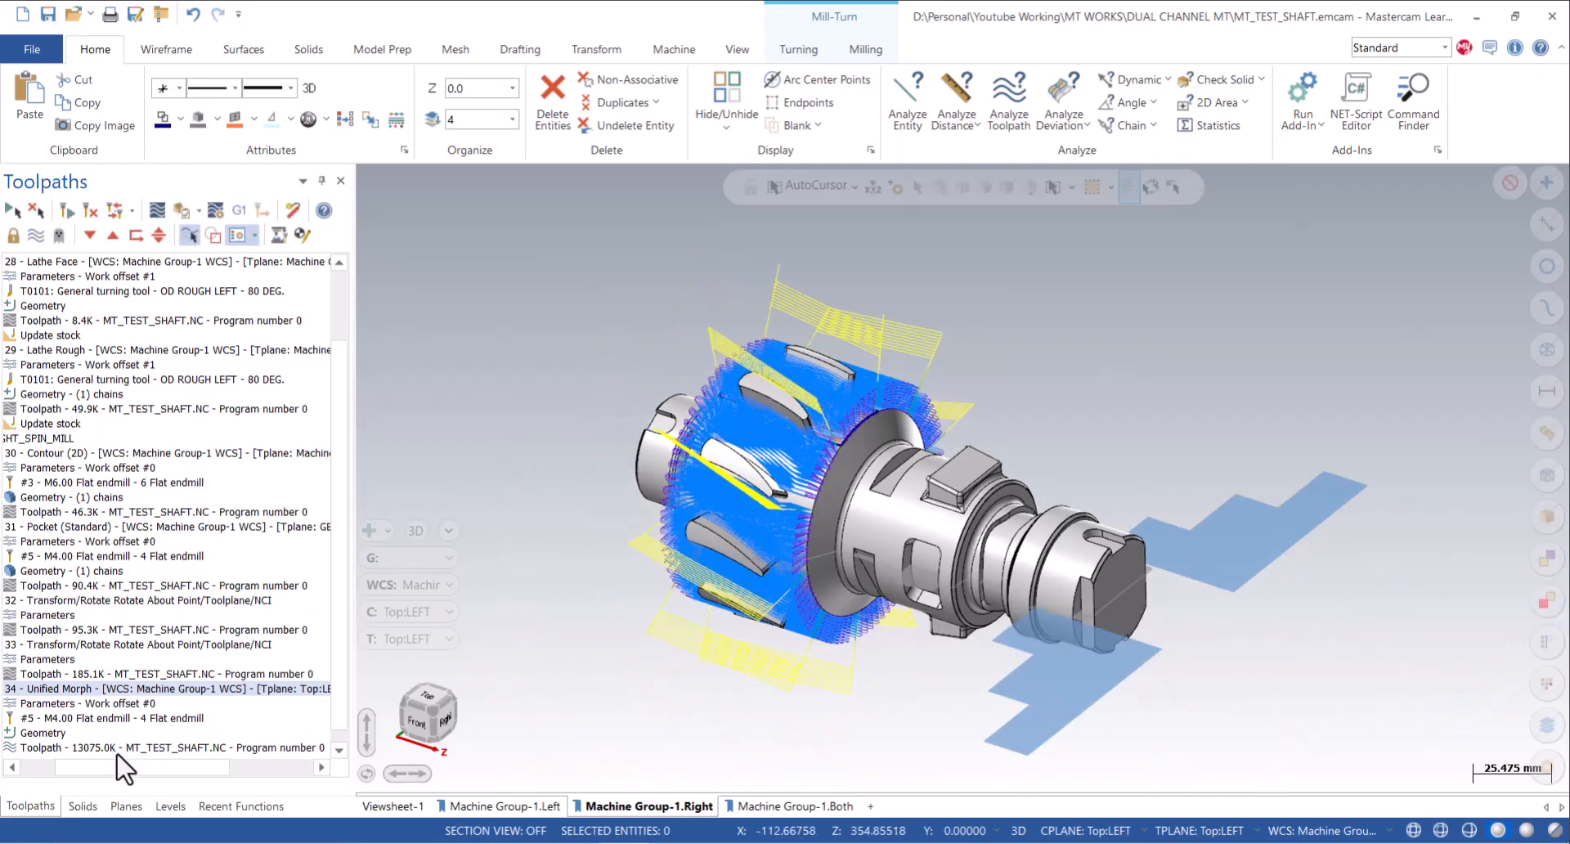
{"action": "left_click_drag", "start_coordinate": [67, 766], "coordinate": [33, 766]}
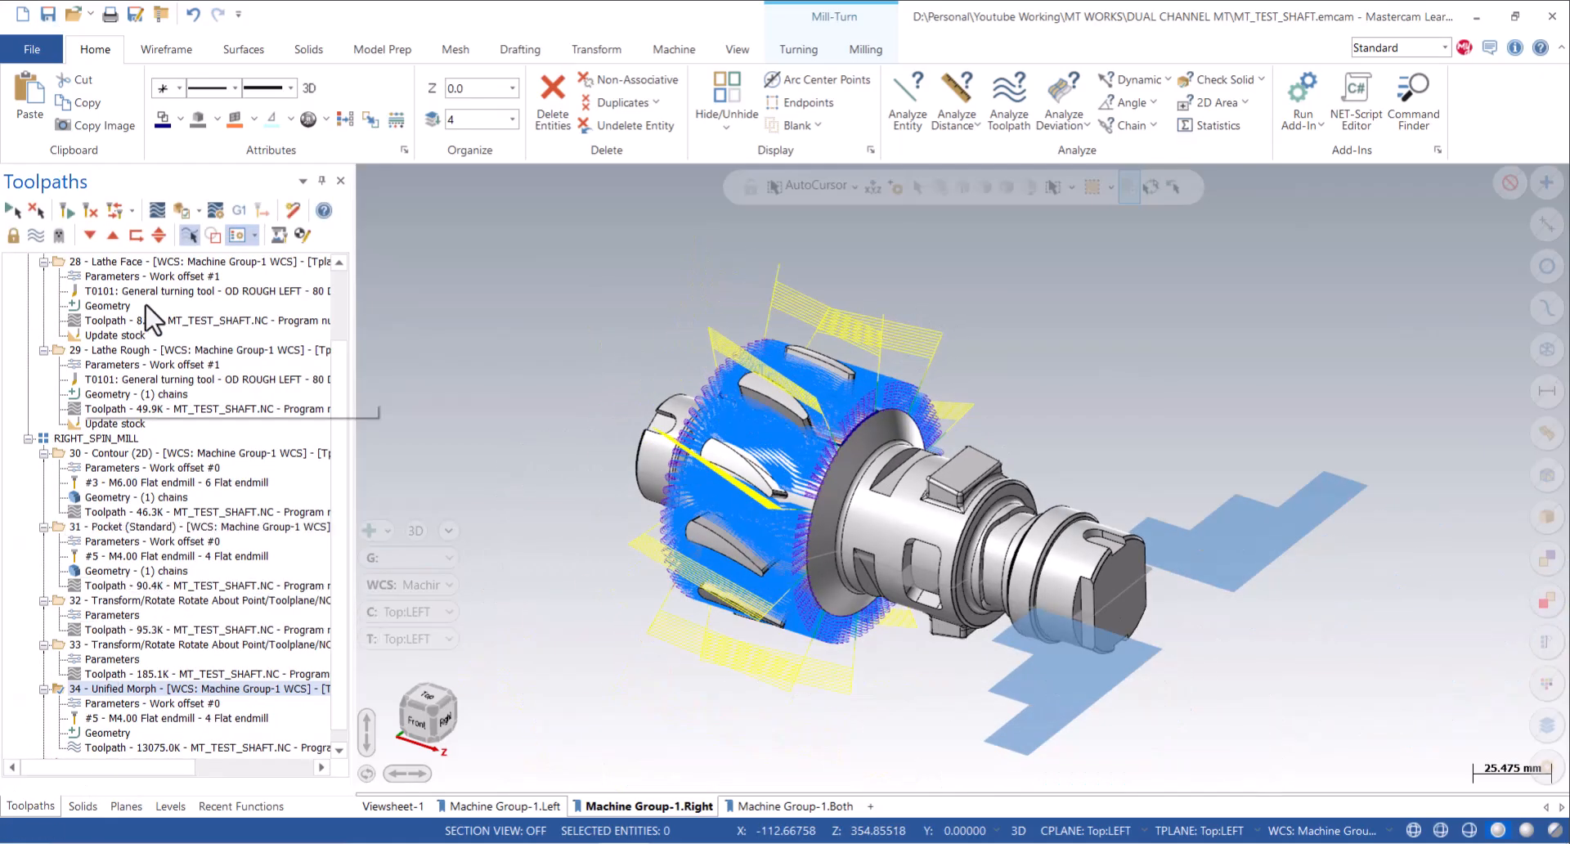
{"action": "left_click", "coordinate": [171, 806]}
{"action": "left_click", "coordinate": [315, 455]}
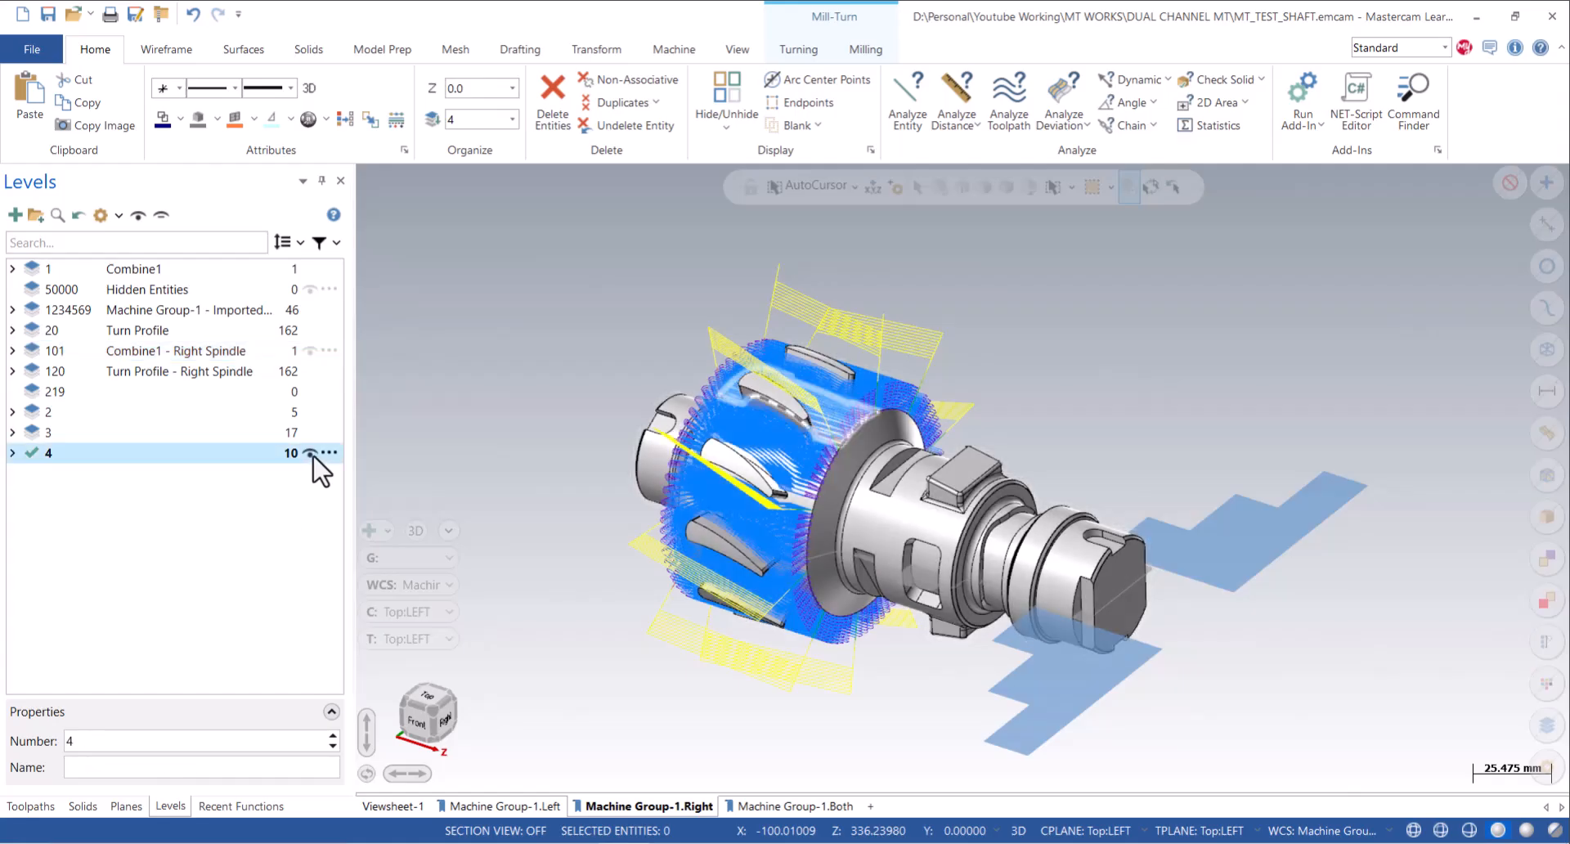
{"action": "left_click", "coordinate": [24, 807]}
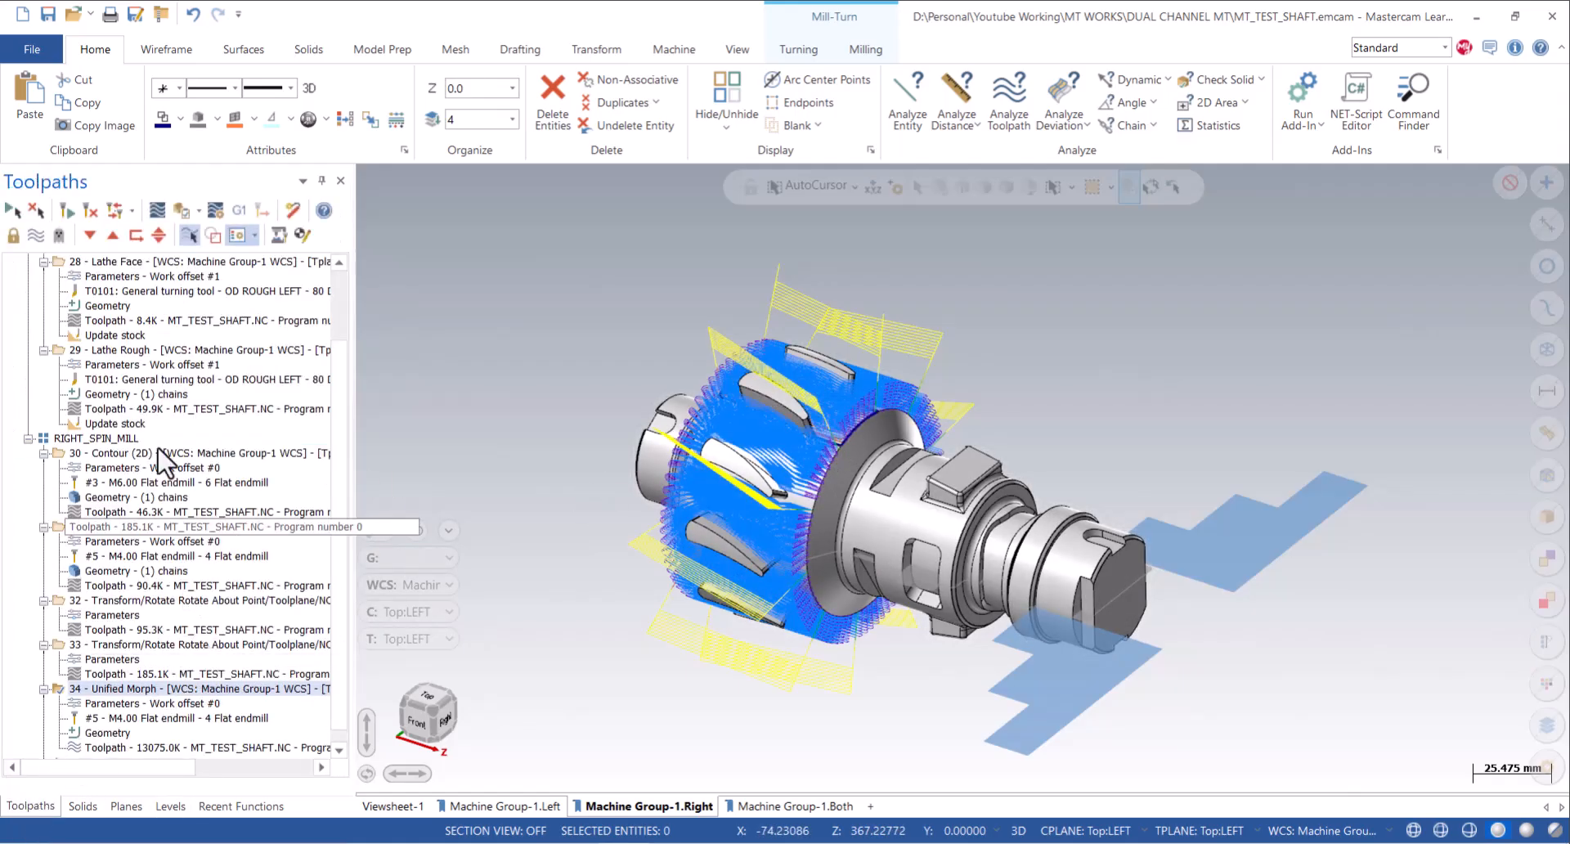
{"action": "left_click", "coordinate": [37, 236]}
{"action": "scroll", "coordinate": [852, 400], "scroll_direction": "up", "scroll_amount": 2}
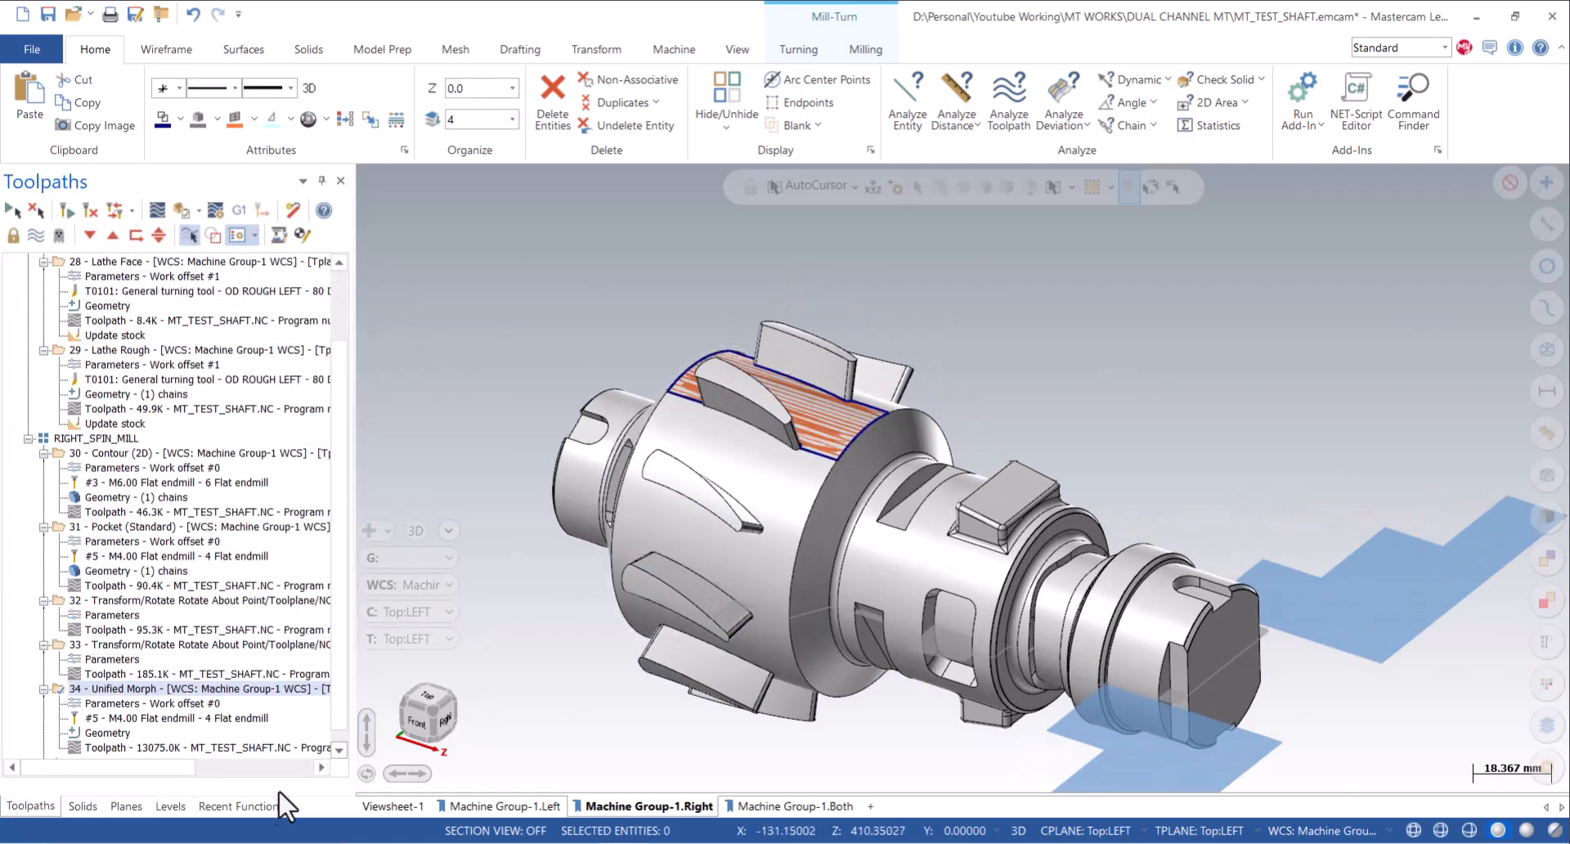
Make level 101, Combine1 - Right Spindle, the active level and show its solid.
{"action": "left_click", "coordinate": [170, 806]}
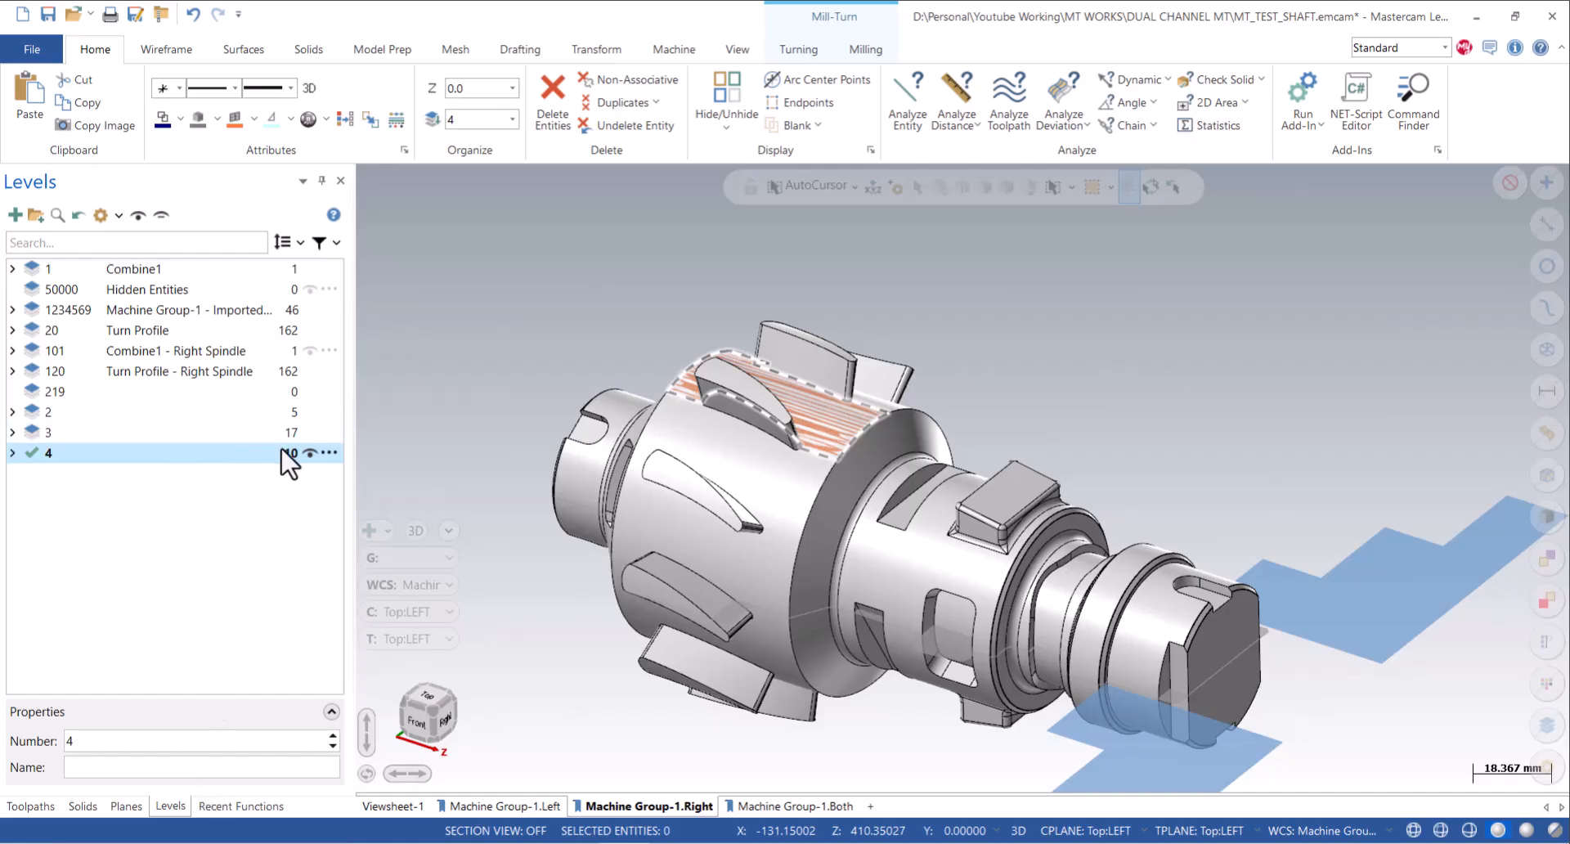
{"action": "left_click", "coordinate": [33, 351]}
{"action": "scroll", "coordinate": [793, 458], "scroll_direction": "up", "scroll_amount": 1}
{"action": "scroll", "coordinate": [809, 364], "scroll_direction": "up", "scroll_amount": 7}
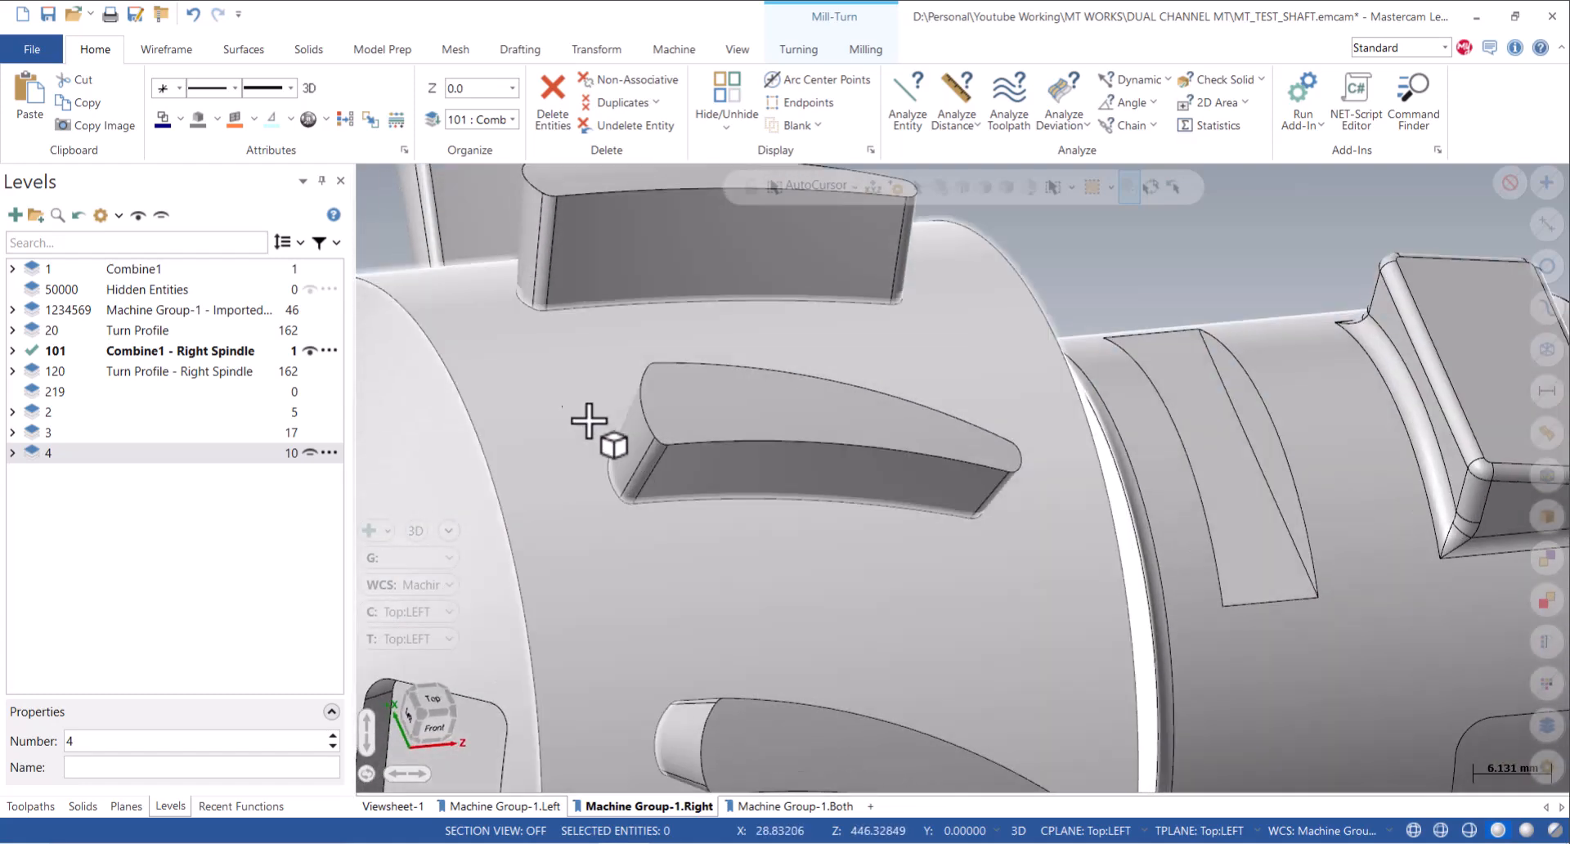
Start a Swarf Milling toolpath and choose tool 5, the 4.0 flat endmill.
{"action": "left_click", "coordinate": [866, 50]}
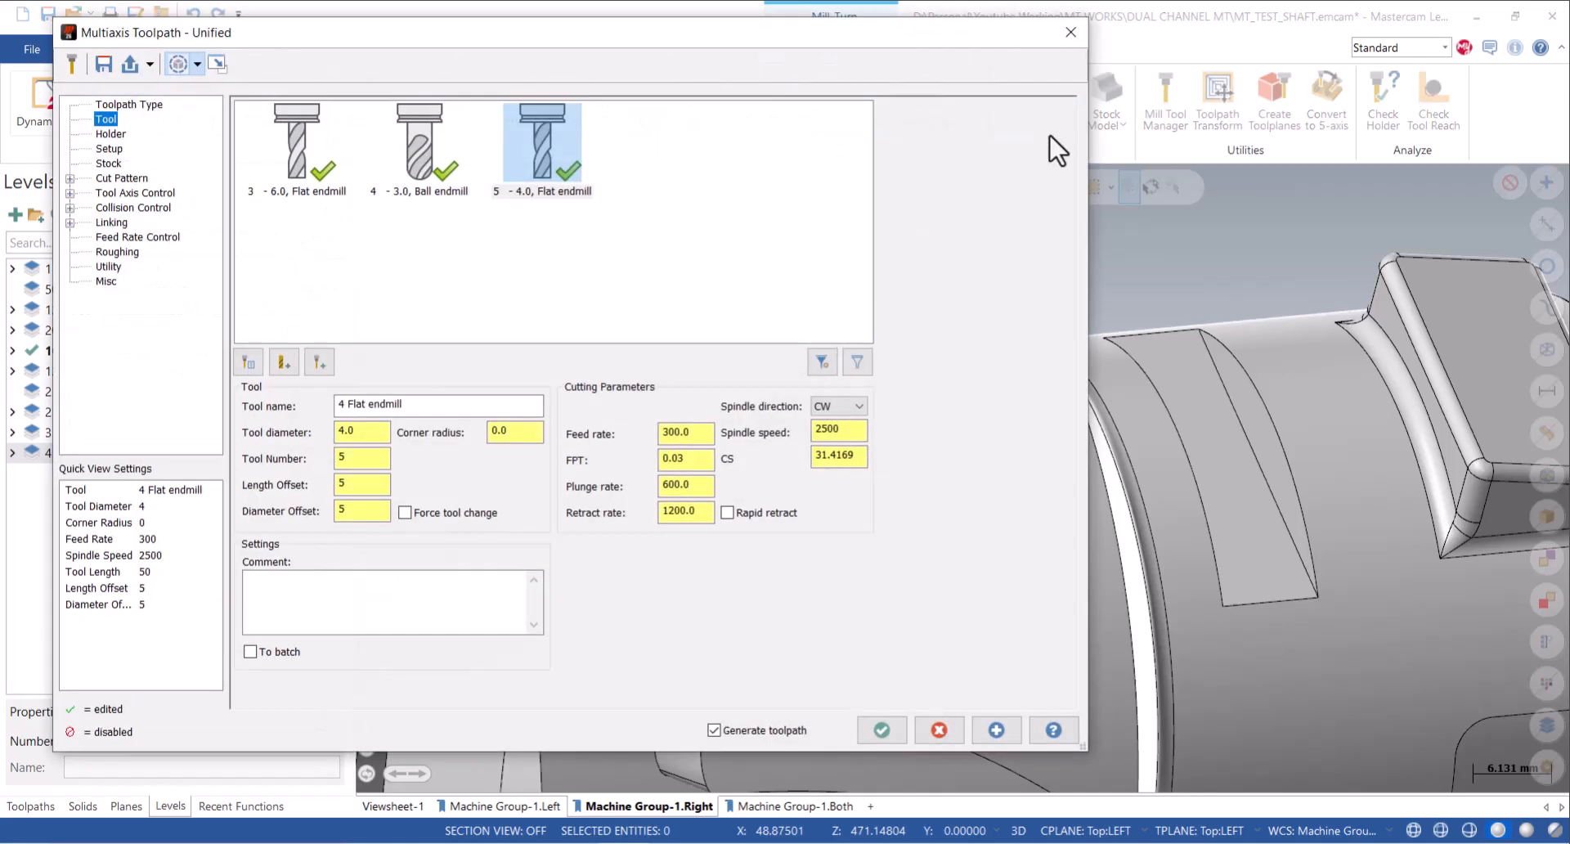
{"action": "left_click", "coordinate": [1071, 31]}
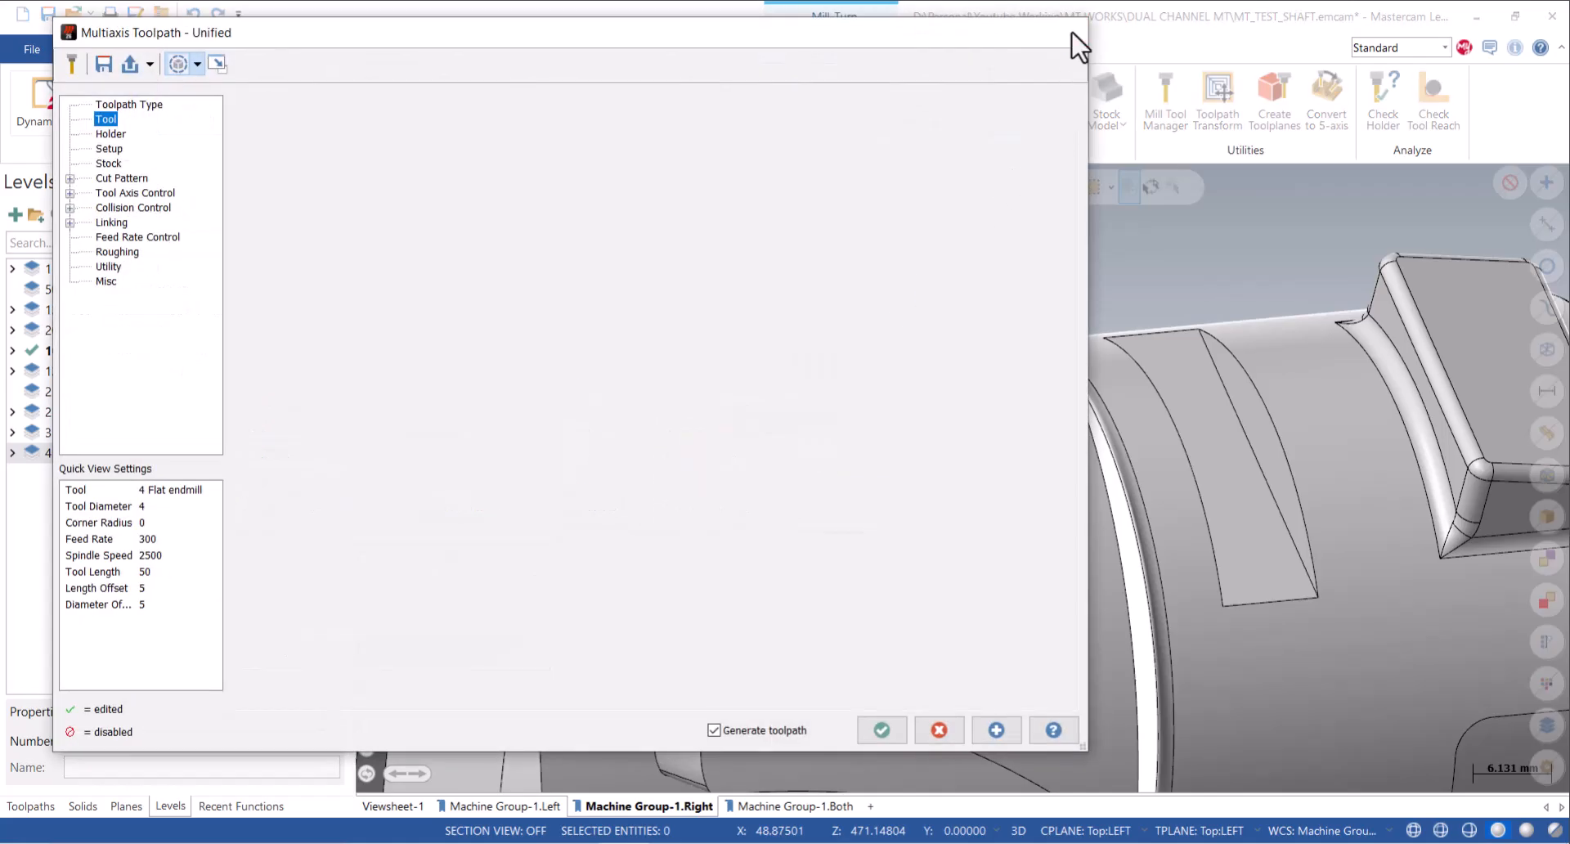
{"action": "left_click", "coordinate": [866, 483]}
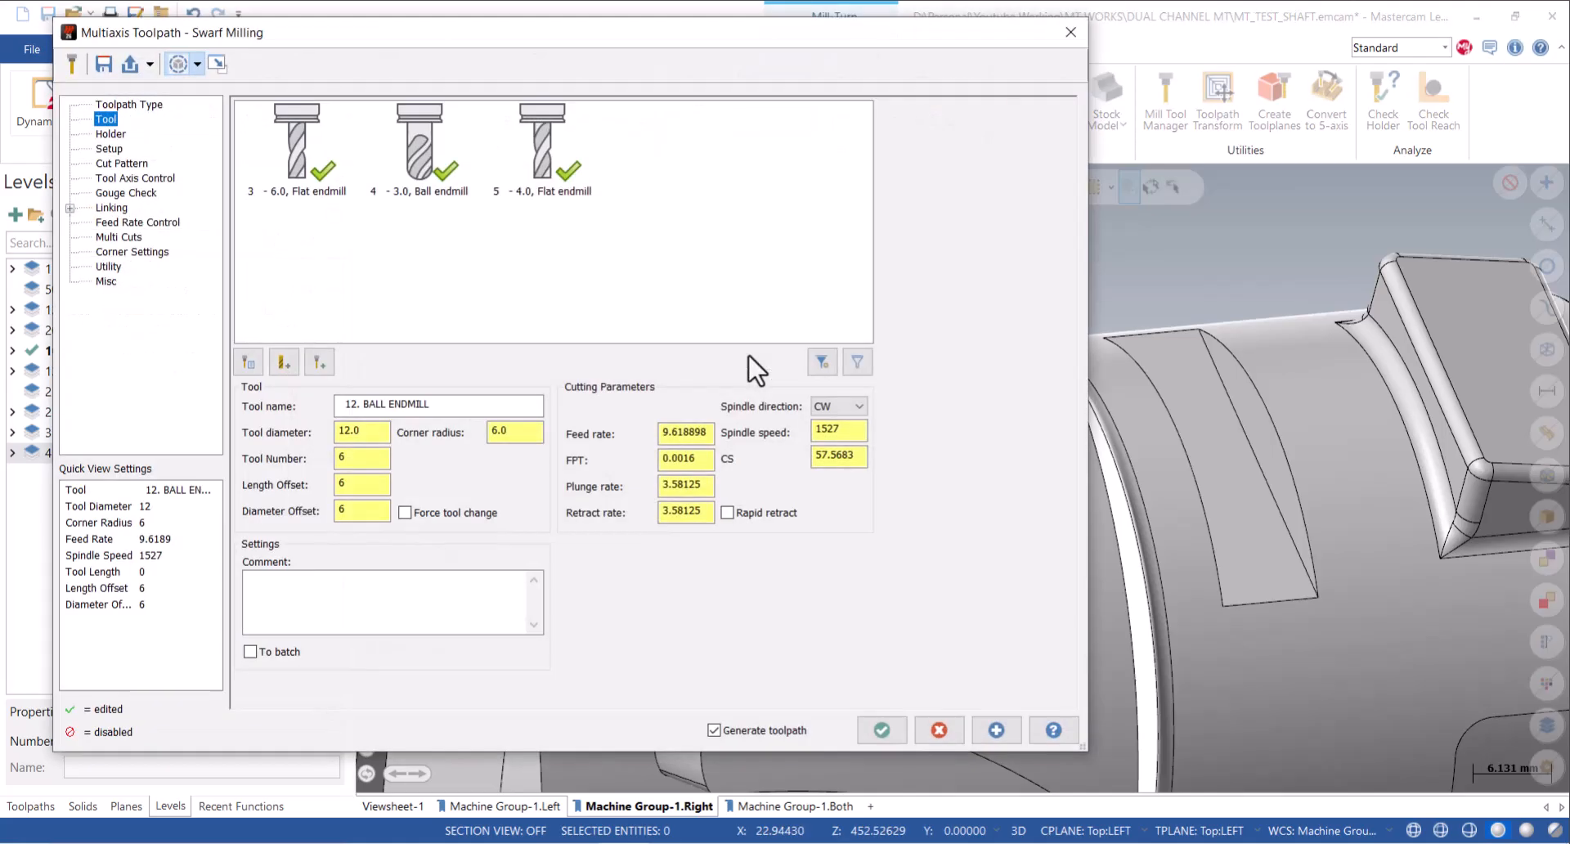
{"action": "left_click", "coordinate": [559, 180]}
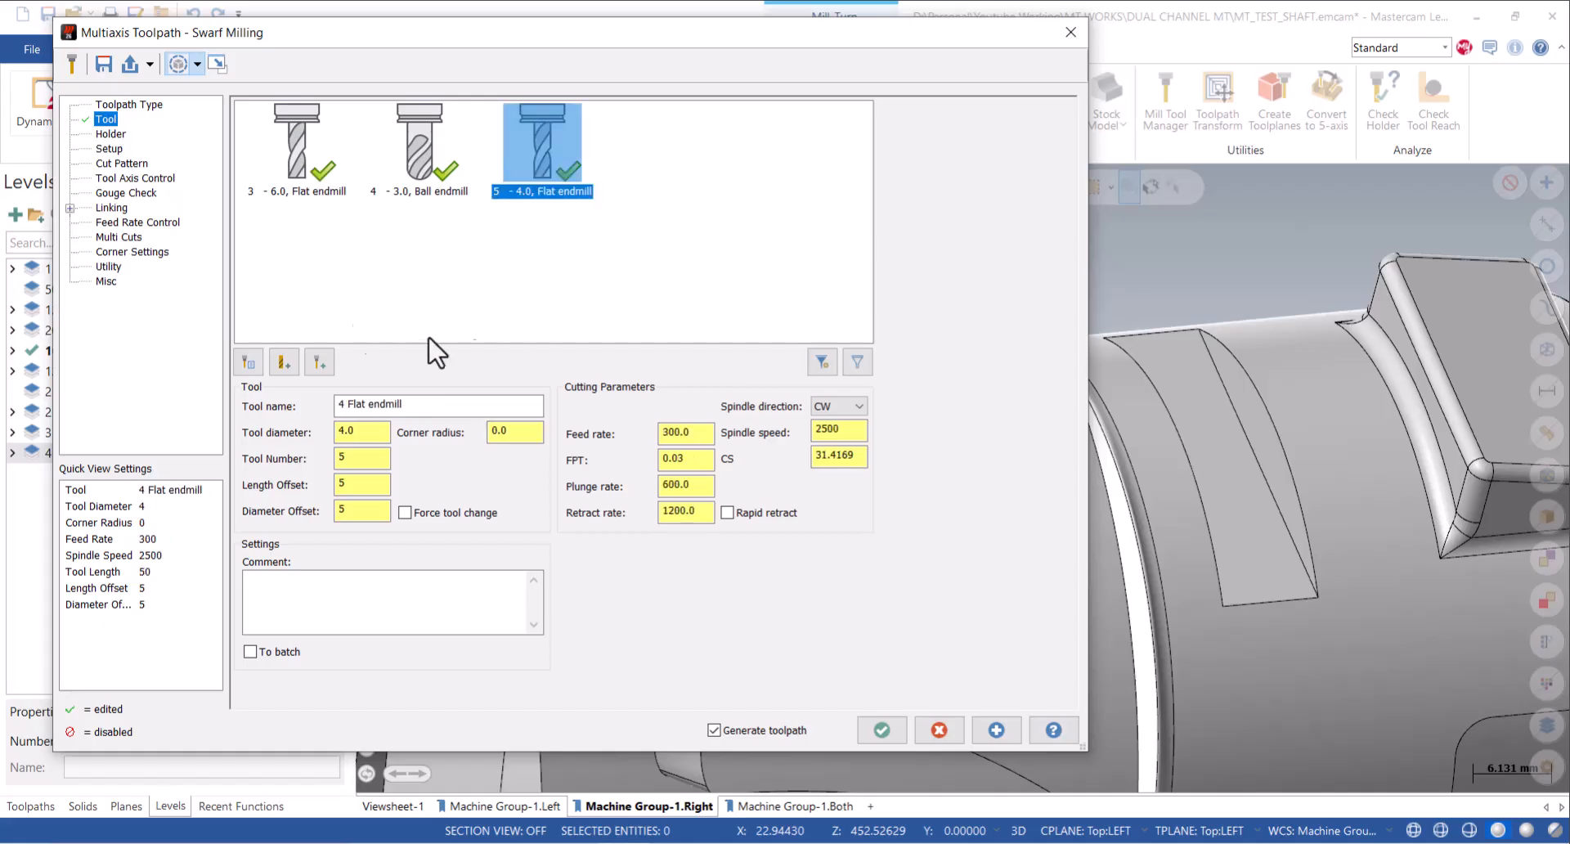
Select all side faces around one blade as the swarf geometries of the cut pattern.
{"action": "left_click", "coordinate": [104, 166]}
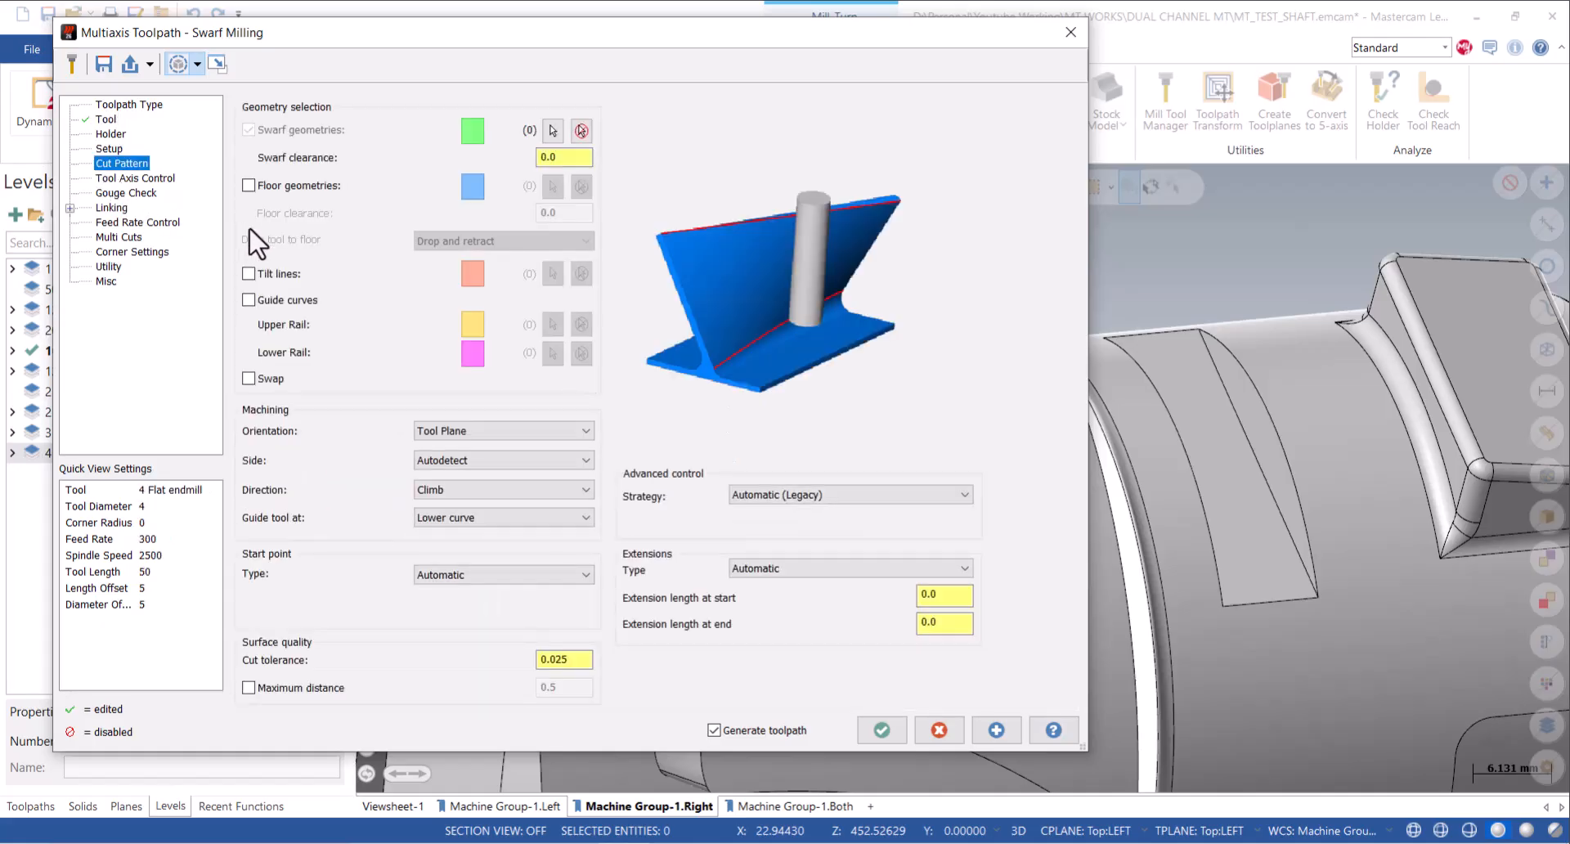
{"action": "left_click", "coordinate": [554, 131]}
{"action": "left_click", "coordinate": [667, 477]}
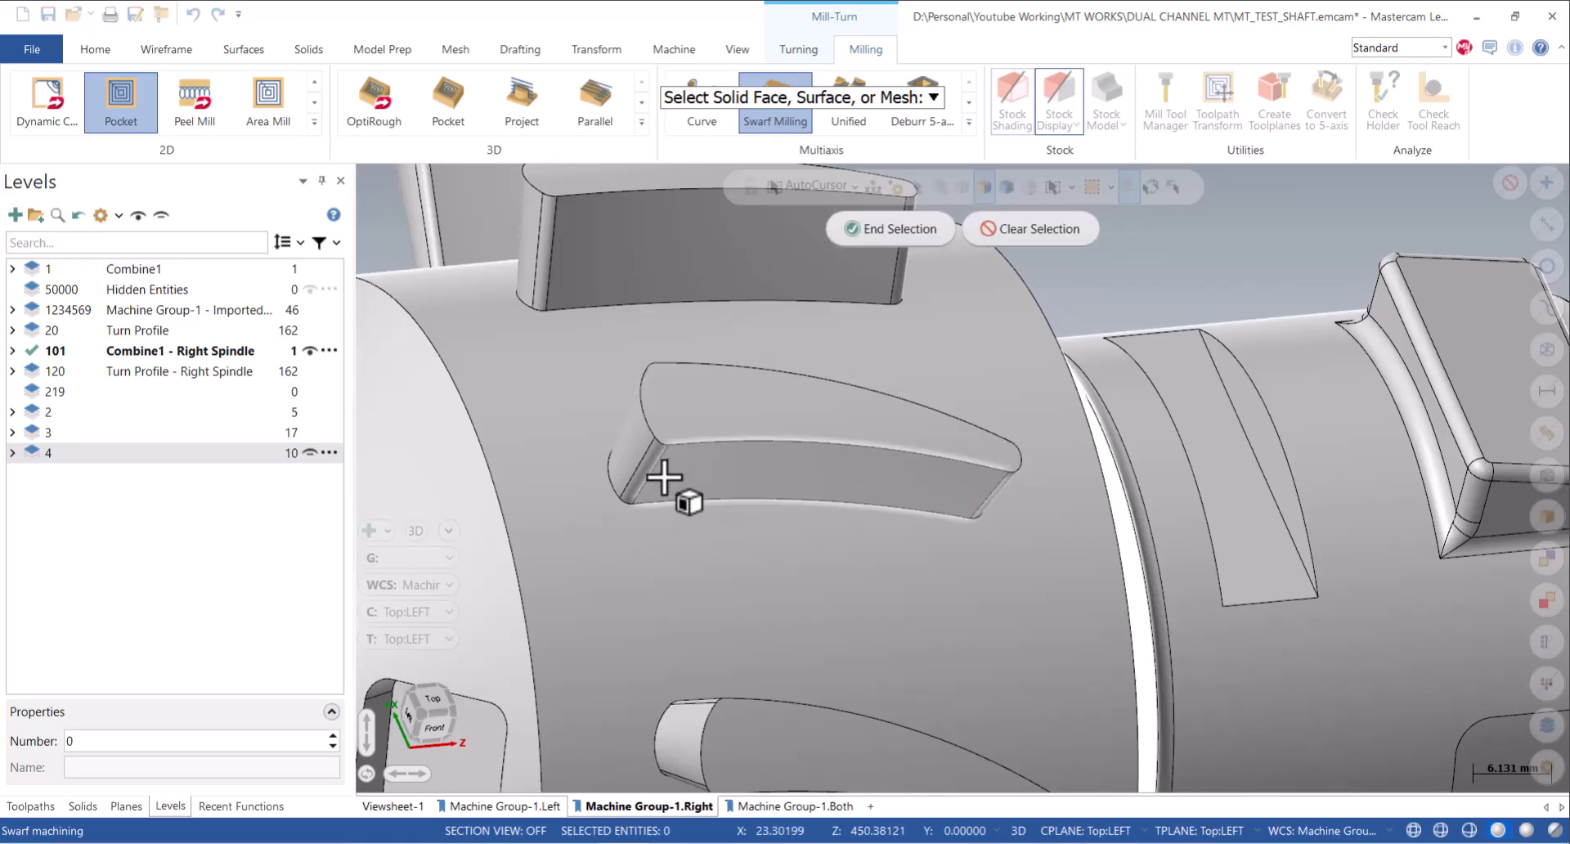
{"action": "middle_click_drag", "start_coordinate": [603, 445], "coordinate": [685, 357]}
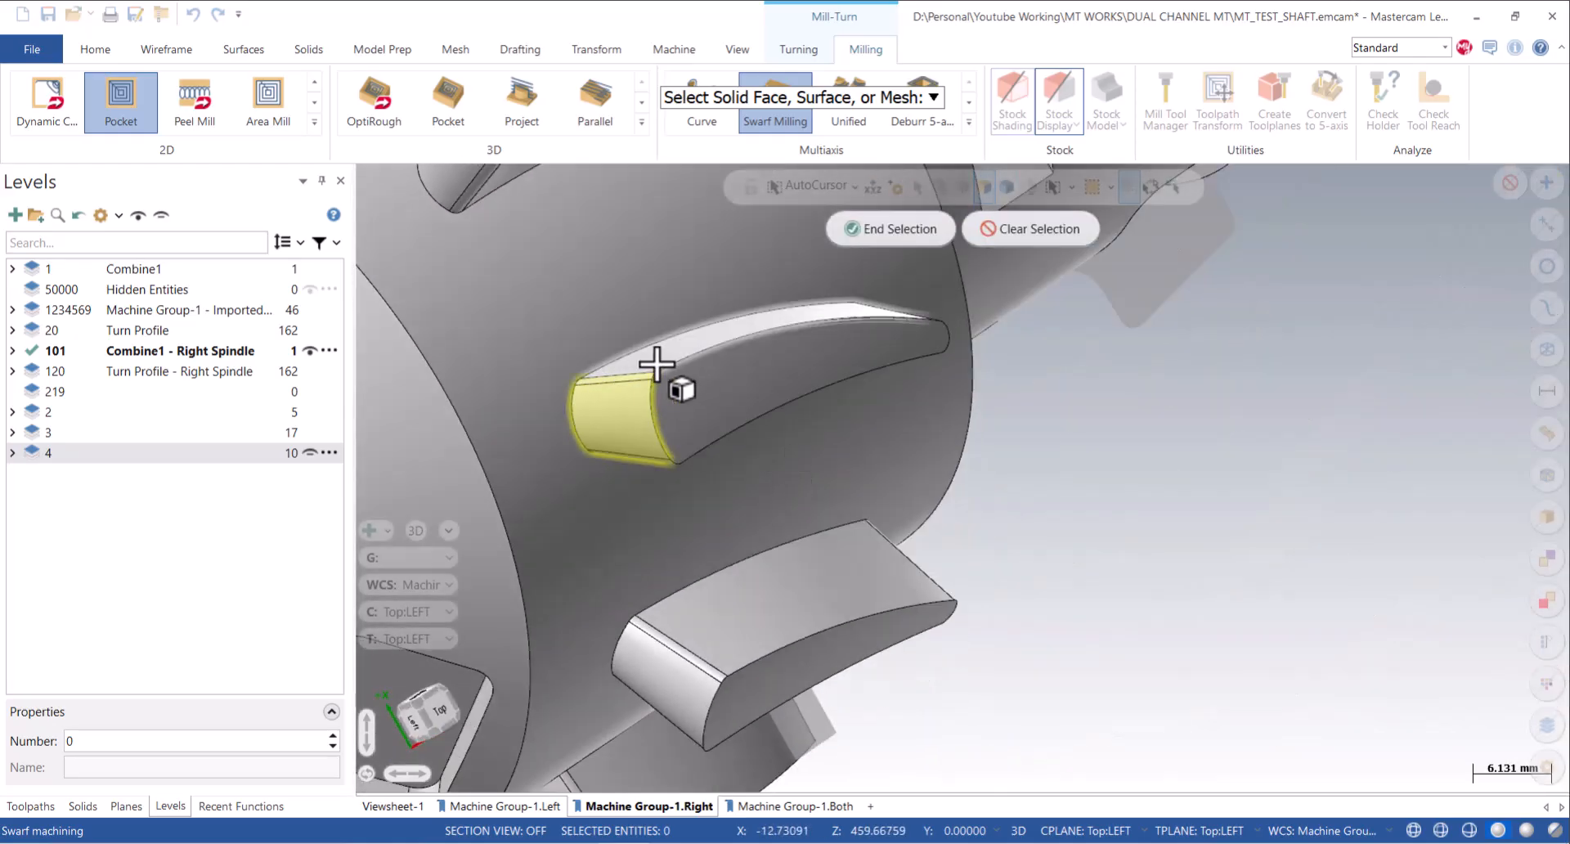
{"action": "middle_click_drag", "start_coordinate": [876, 354], "coordinate": [637, 325]}
{"action": "left_click", "coordinate": [973, 370]}
{"action": "middle_click_drag", "start_coordinate": [974, 372], "coordinate": [865, 389]}
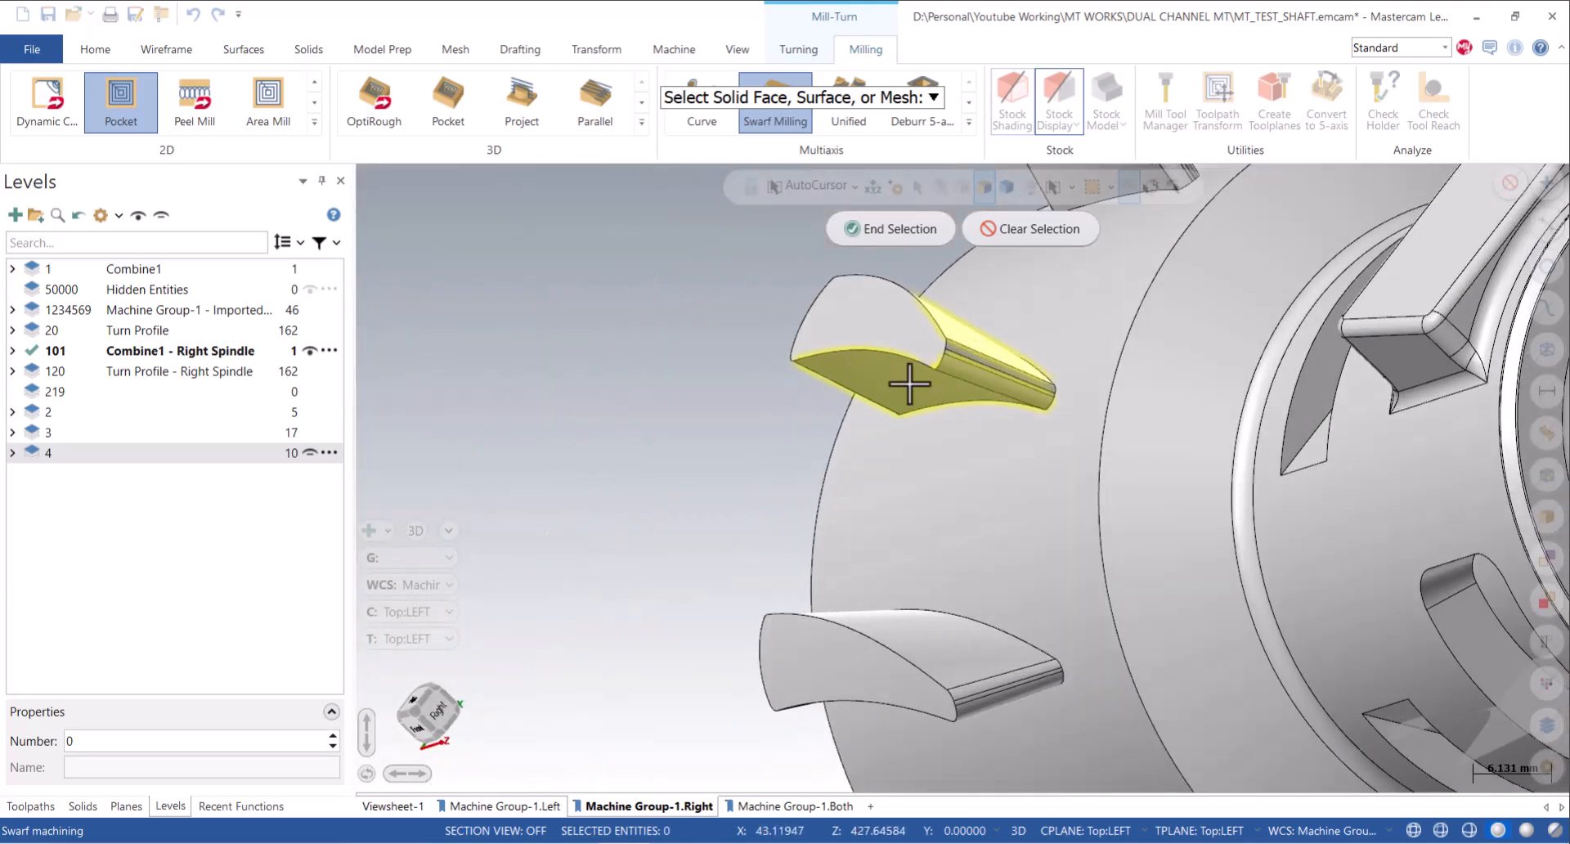
{"action": "scroll", "coordinate": [963, 353], "scroll_direction": "up", "scroll_amount": 5}
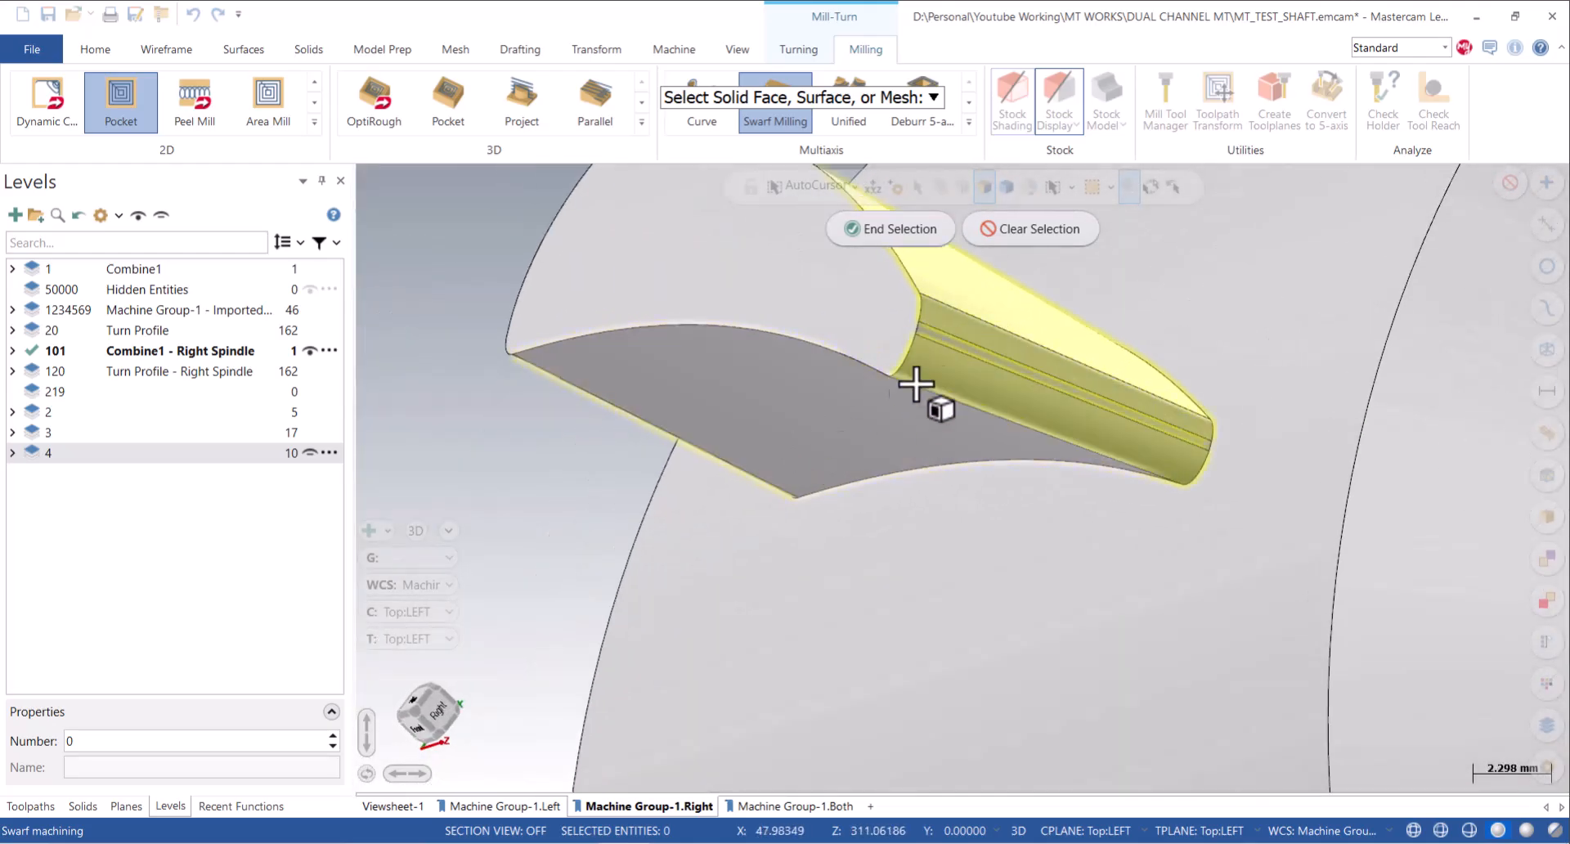
{"action": "middle_click_drag", "start_coordinate": [939, 344], "coordinate": [939, 263]}
{"action": "left_click", "coordinate": [912, 231]}
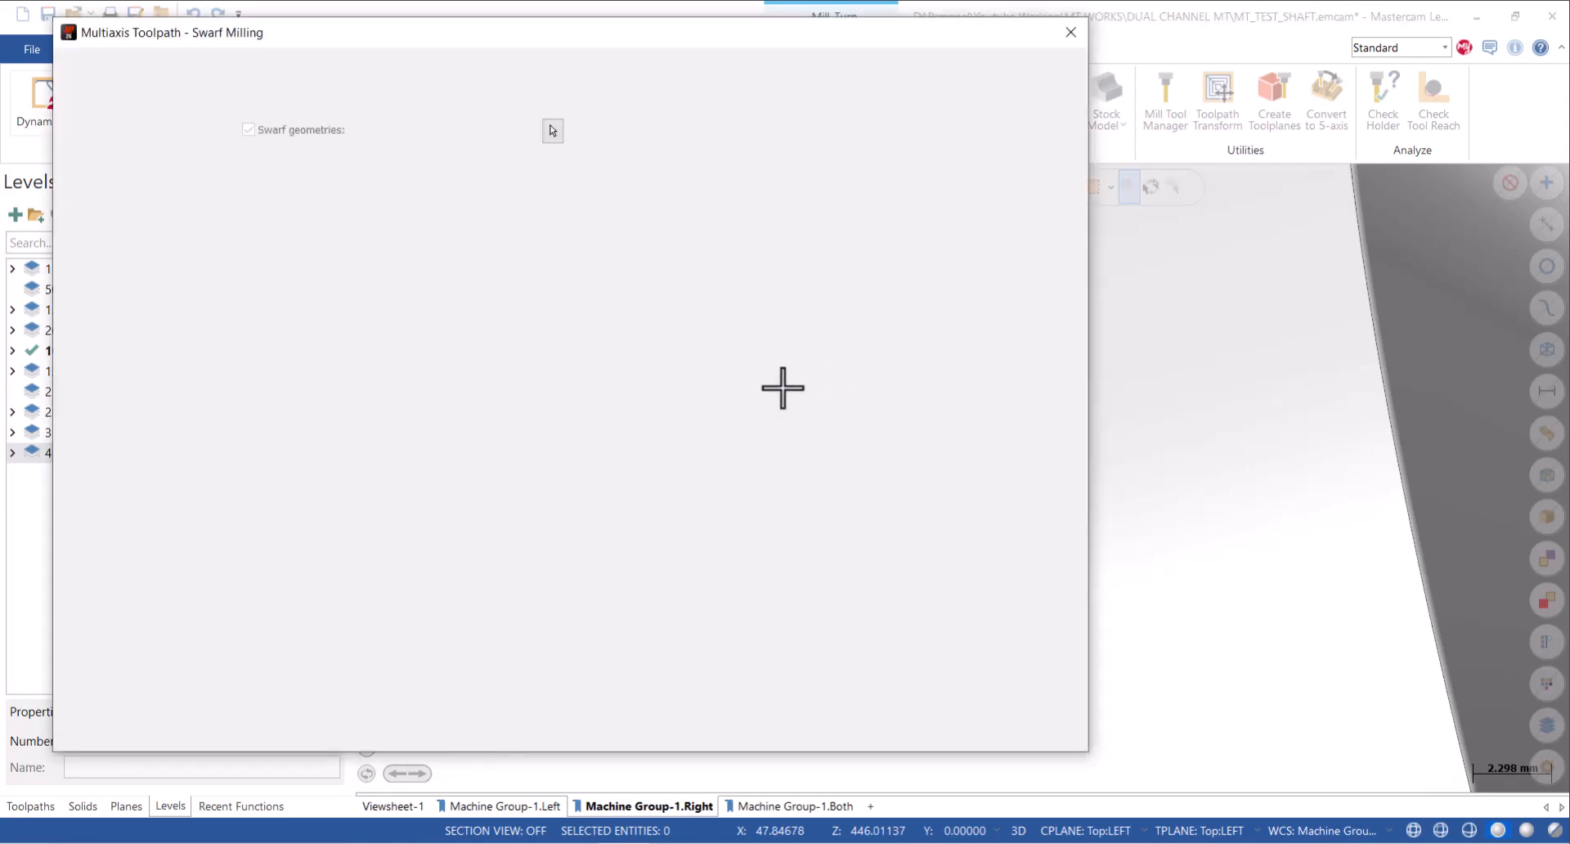
Enable floor geometries and select the cylindrical floor face around the blade.
{"action": "left_click", "coordinate": [279, 188]}
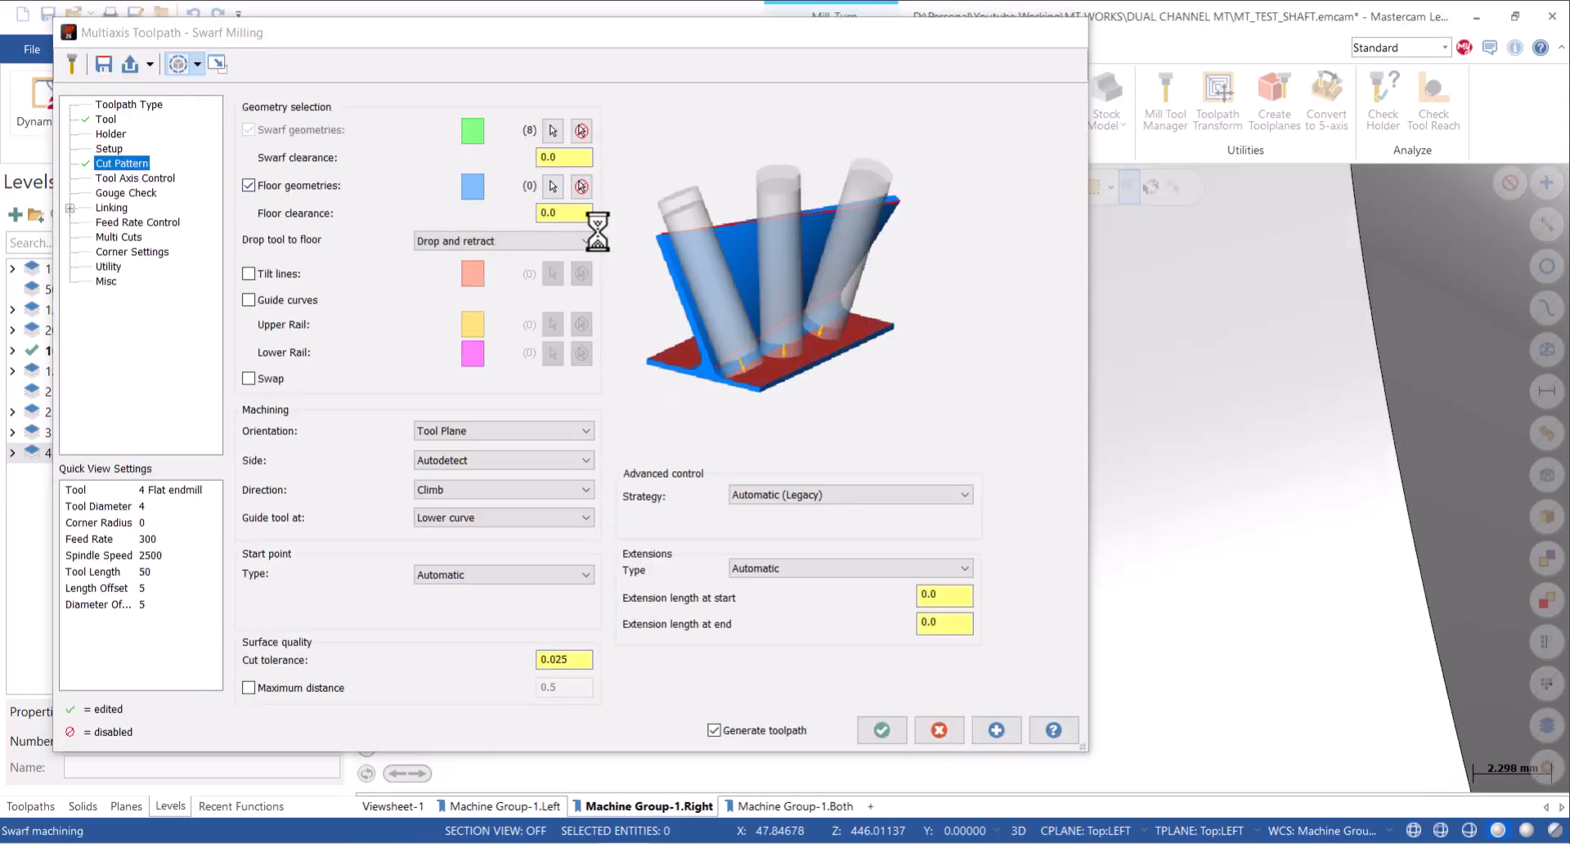
{"action": "left_click", "coordinate": [552, 187]}
{"action": "left_click", "coordinate": [761, 336]}
{"action": "key", "text": "Return"}
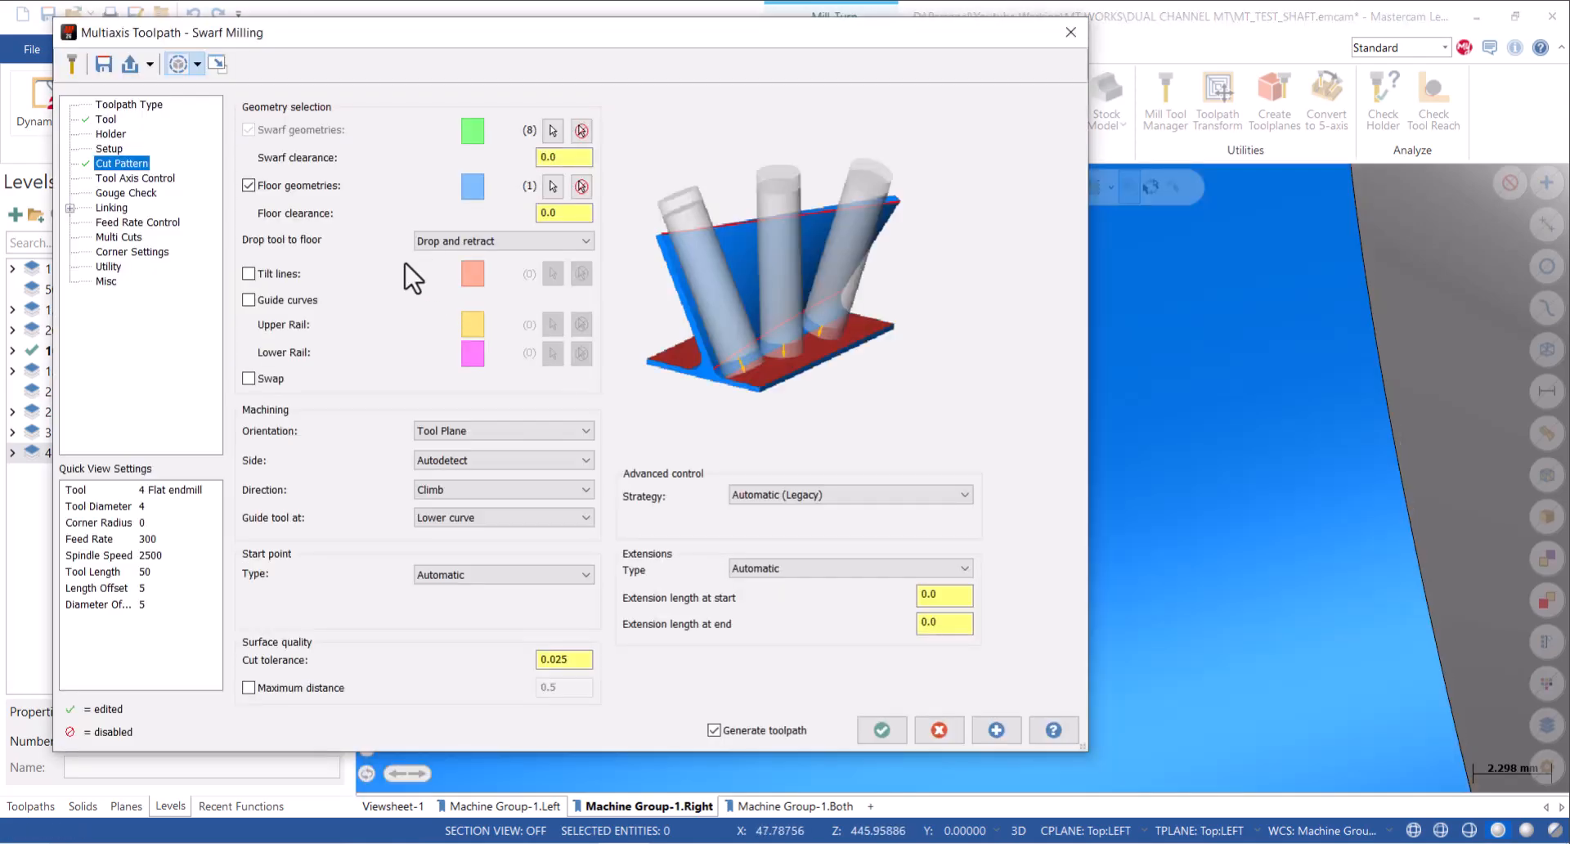
Enable guide curves and chain the edge around the blade's top face as the upper rail.
{"action": "left_click", "coordinate": [272, 297]}
{"action": "left_click", "coordinate": [548, 331]}
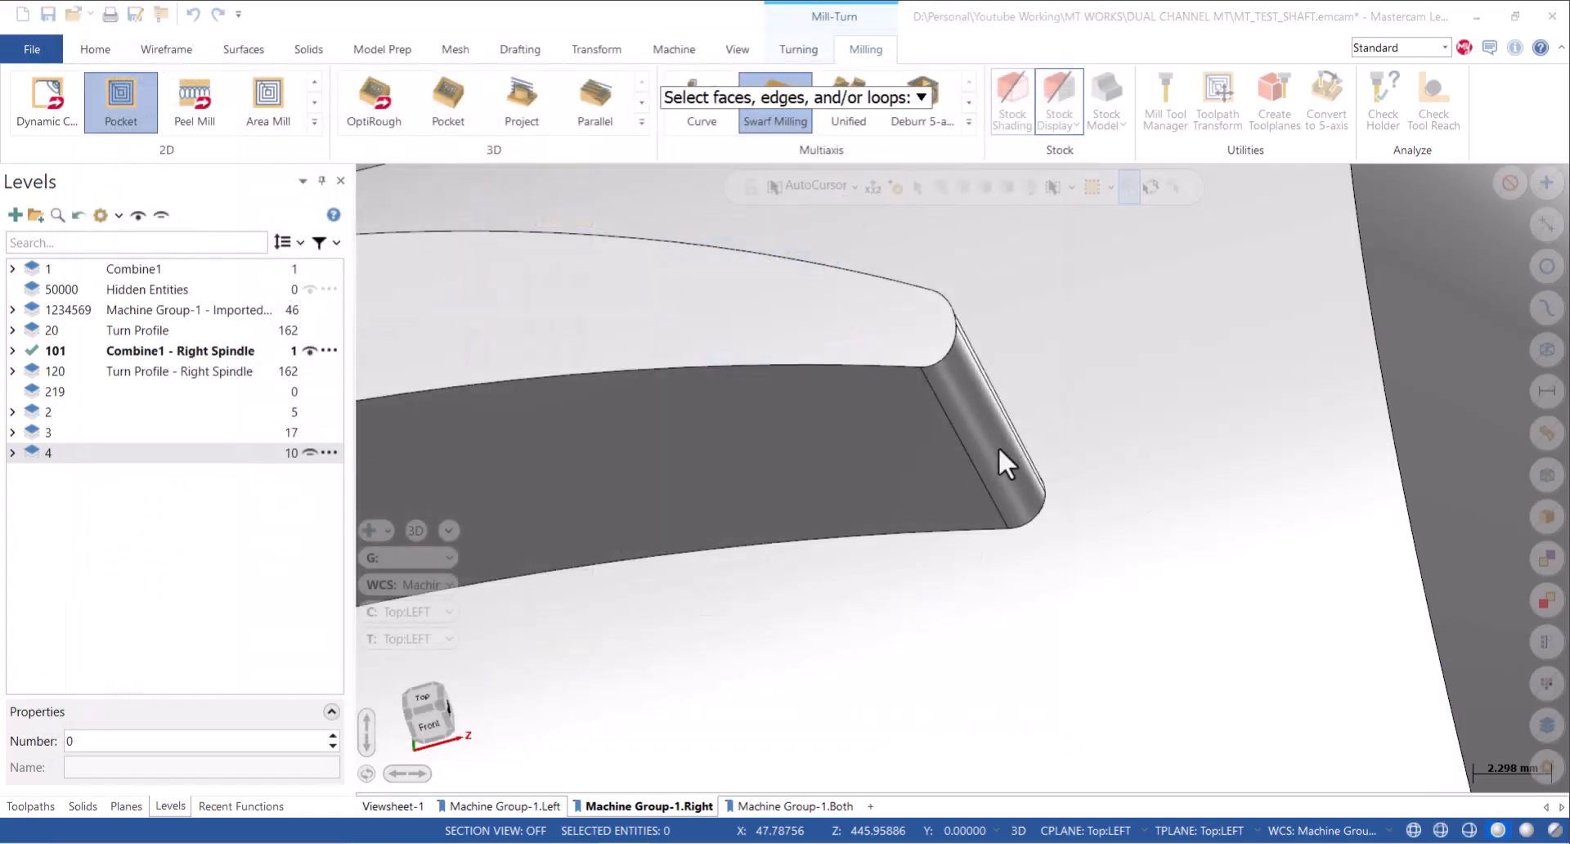
{"action": "scroll", "coordinate": [973, 444], "scroll_direction": "down", "scroll_amount": 3}
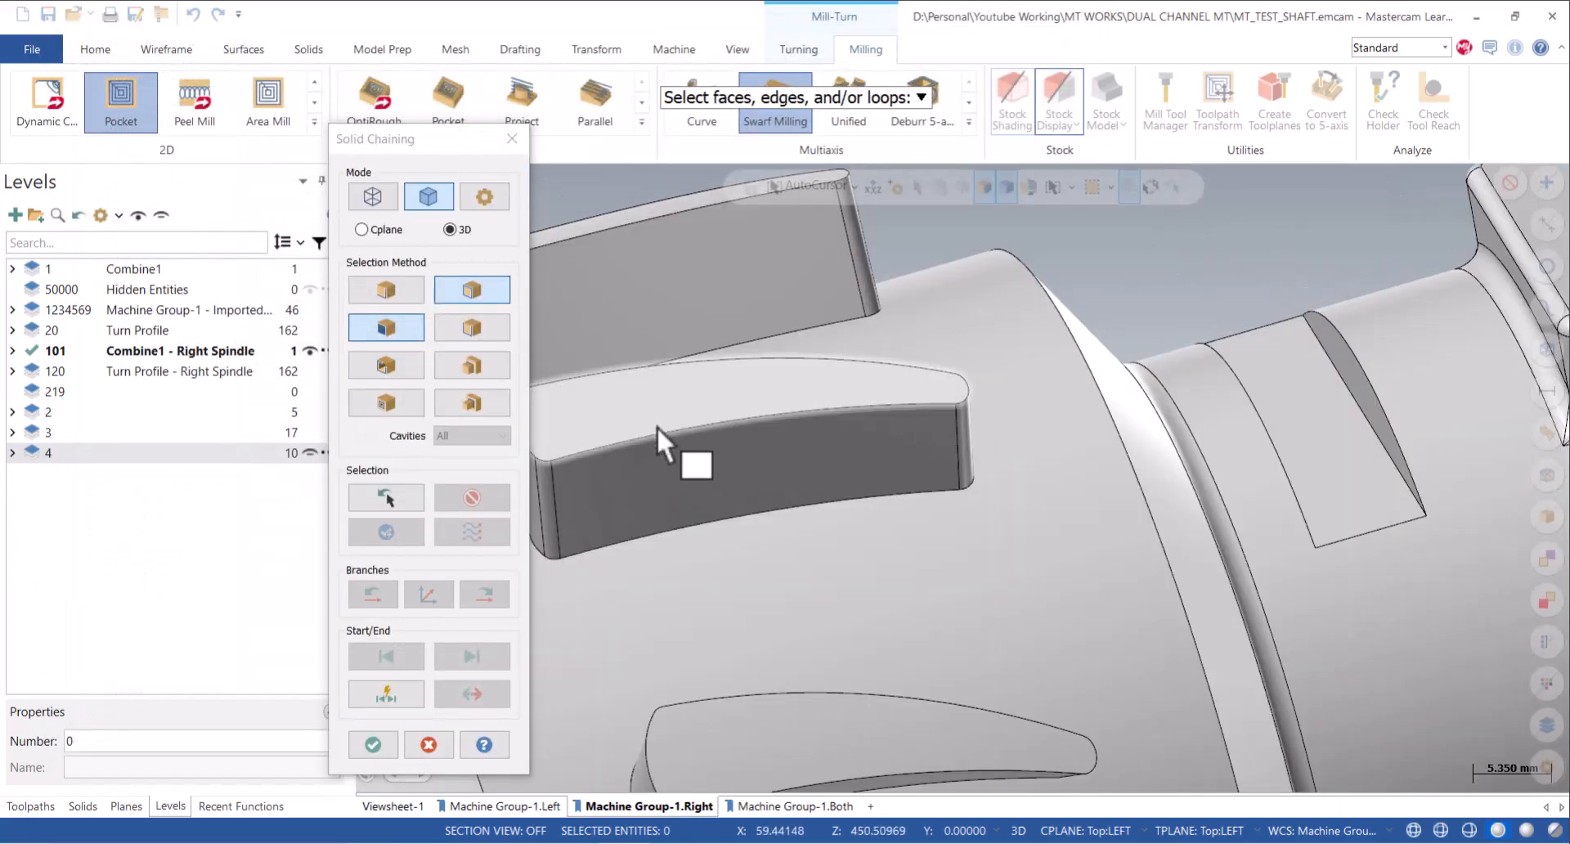
{"action": "left_click", "coordinate": [645, 439]}
{"action": "left_click", "coordinate": [375, 746]}
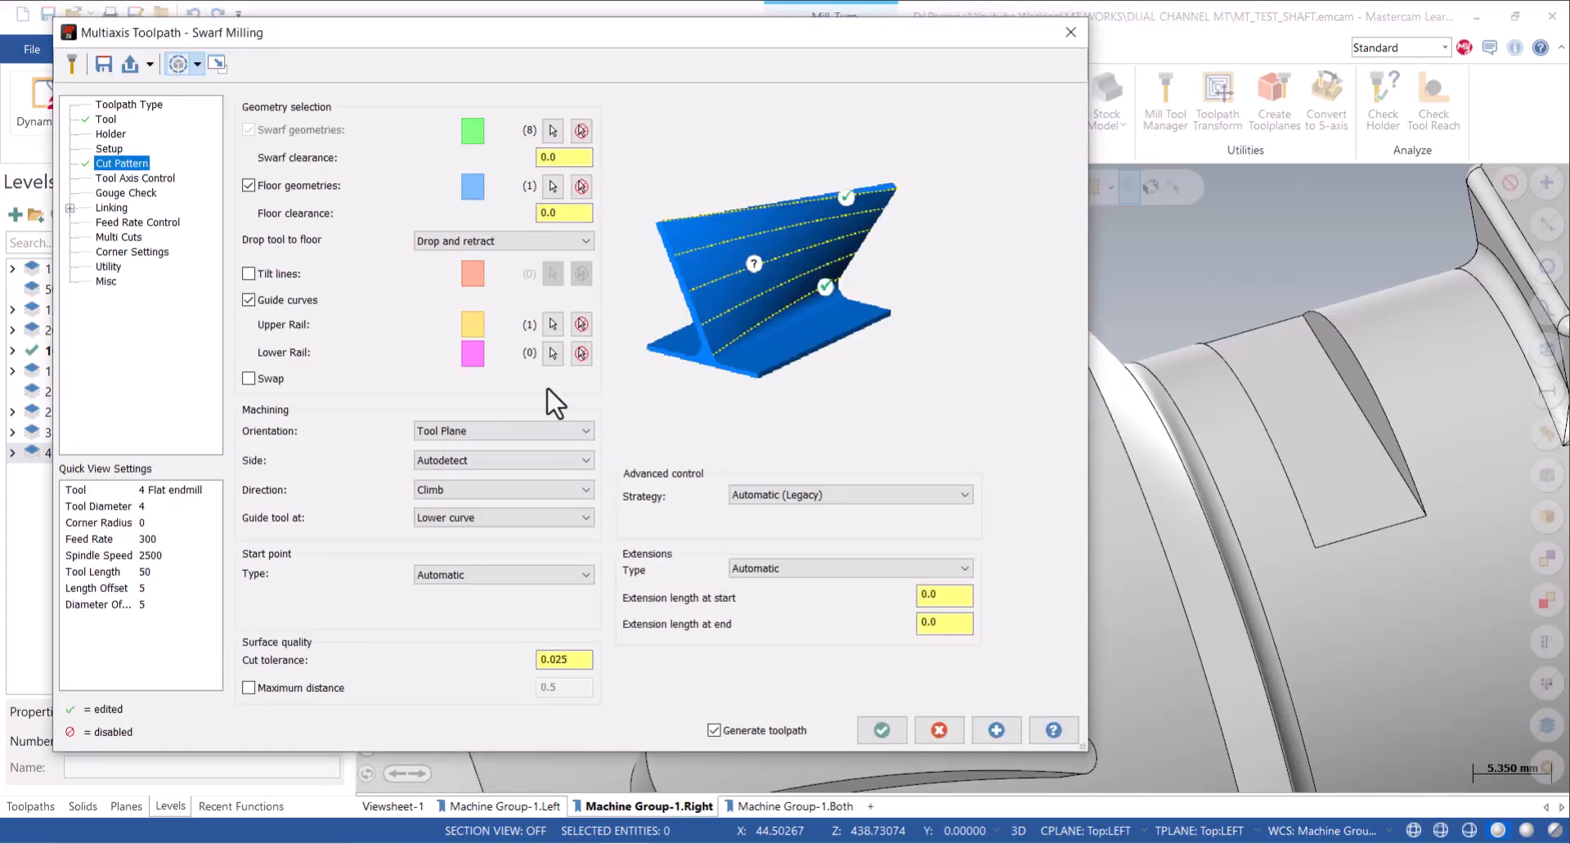
Chain the edge around the blade's base, where it meets the floor, as the lower rail.
{"action": "left_click", "coordinate": [548, 358]}
{"action": "left_click", "coordinate": [698, 528]}
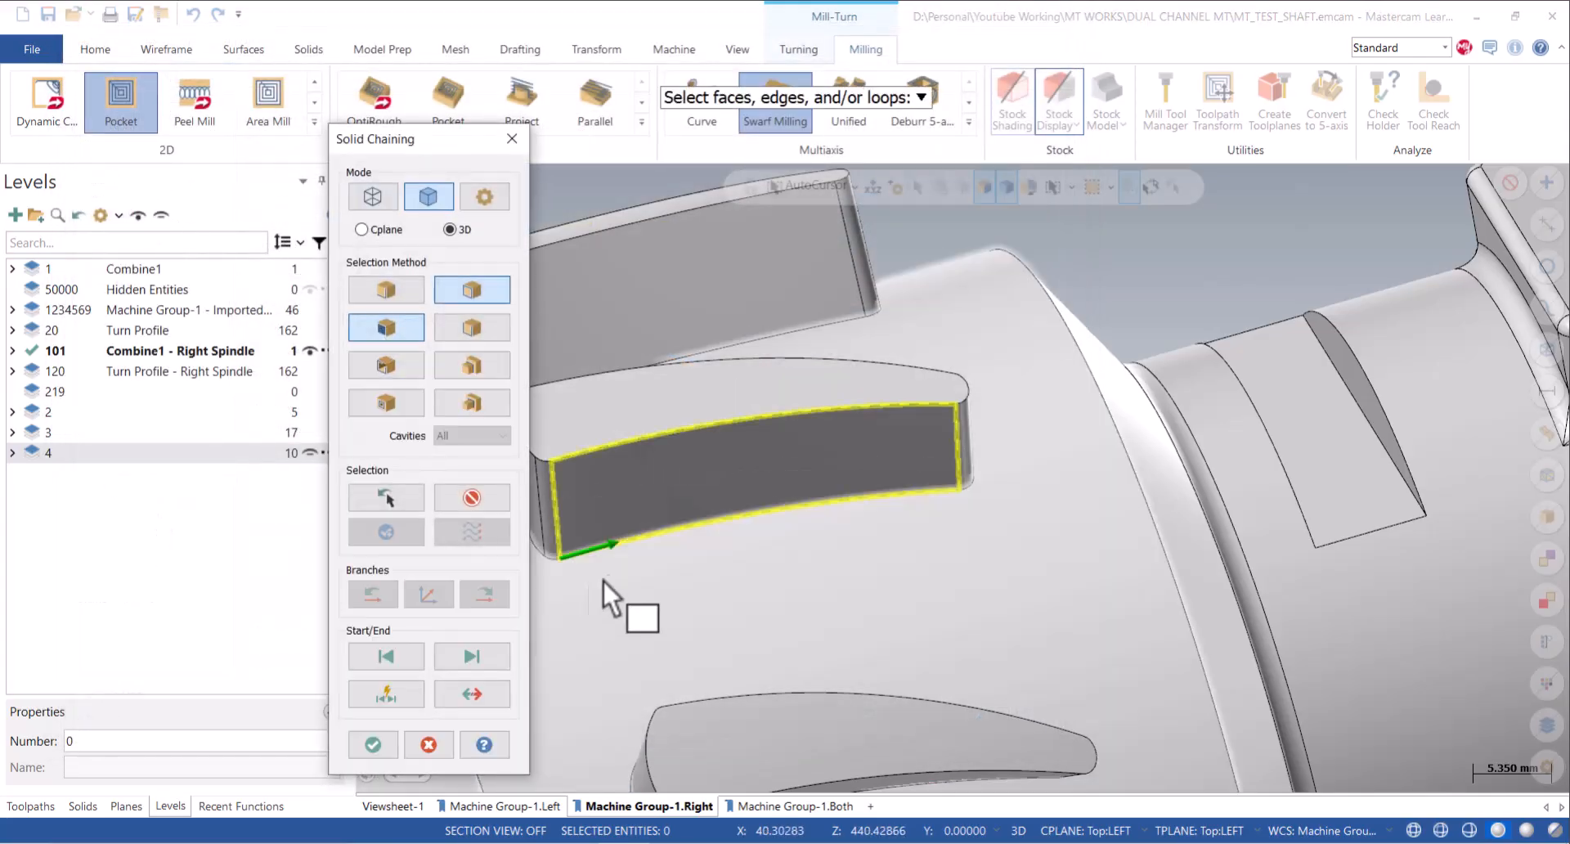
{"action": "left_click", "coordinate": [472, 497]}
{"action": "left_click", "coordinate": [640, 540]}
{"action": "left_click", "coordinate": [374, 745]}
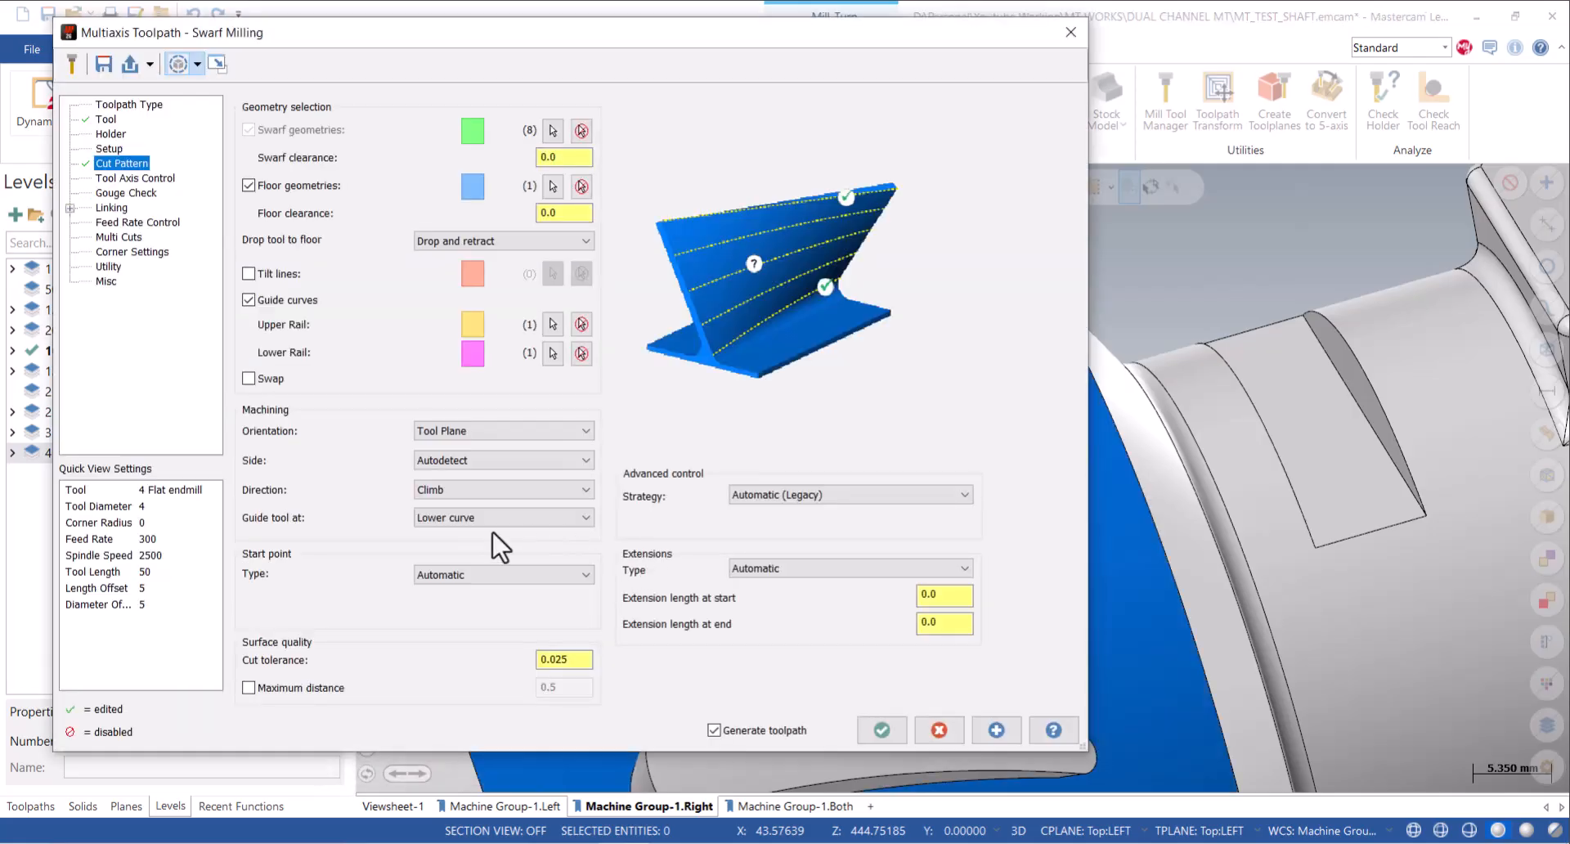
Set the swarf toolpath's output format to 4 axis about the WCS X-axis.
{"action": "left_click", "coordinate": [135, 178]}
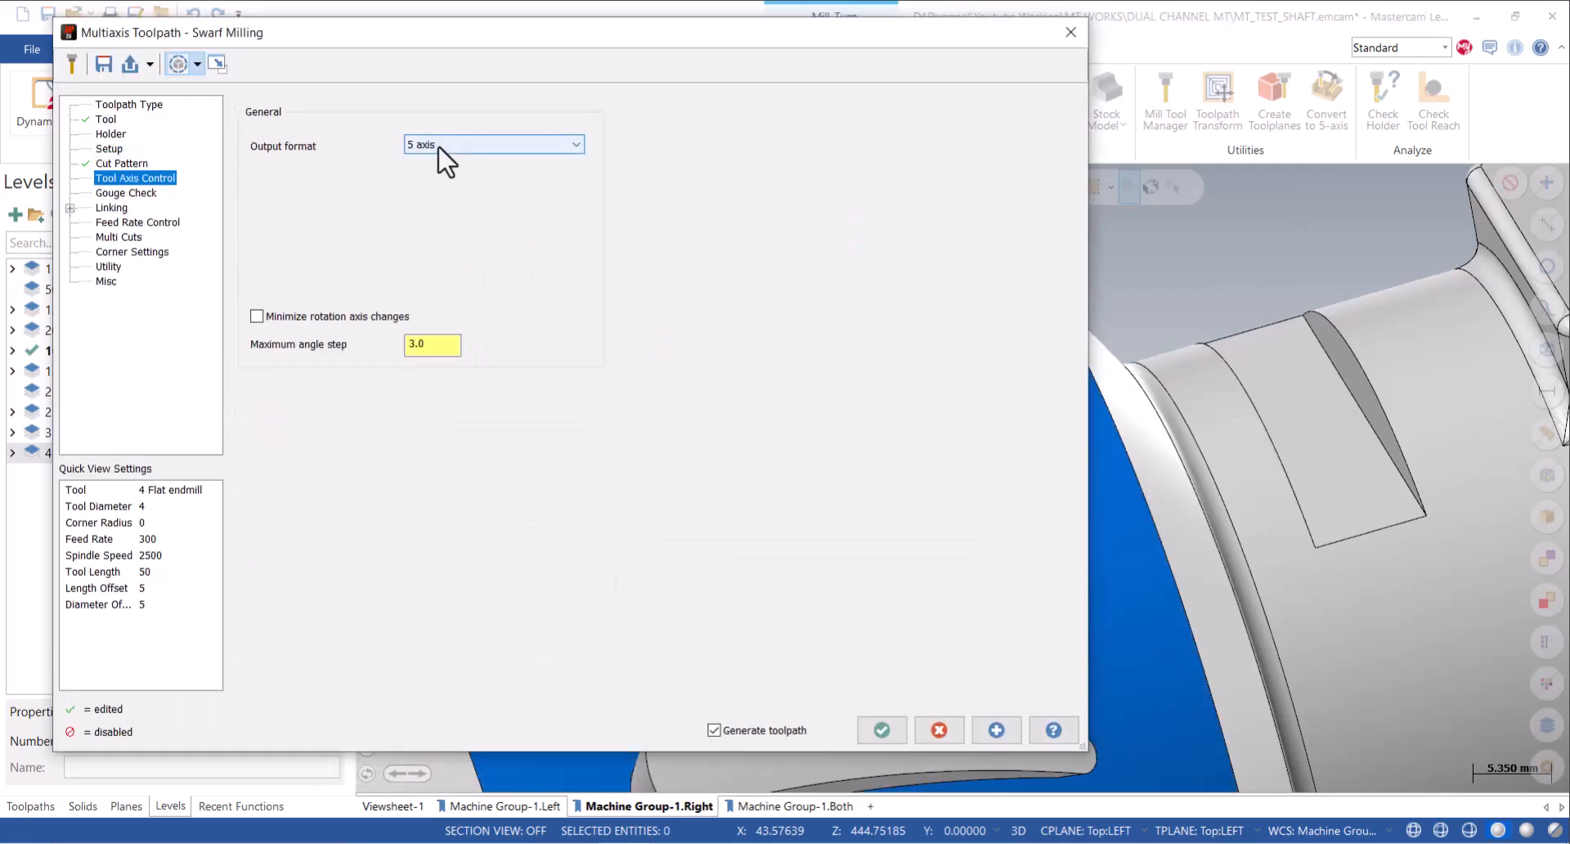
{"action": "left_click", "coordinate": [491, 144]}
{"action": "left_click", "coordinate": [439, 174]}
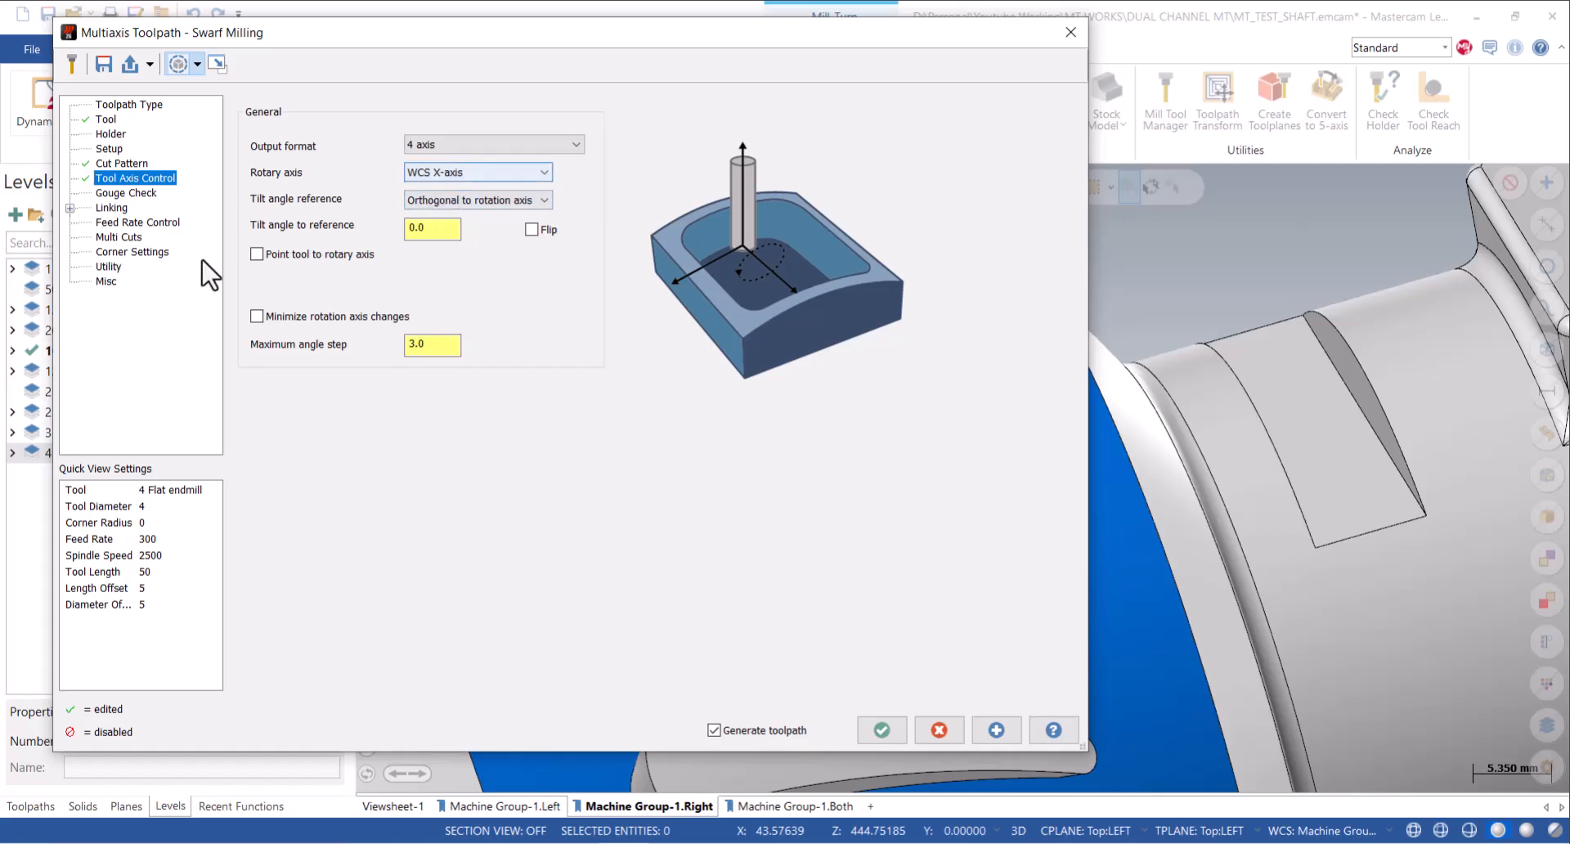
Set the multi cuts to depth steps by slice distance of 1.0 with the Spiral method, and generate the toolpath.
{"action": "left_click", "coordinate": [125, 239]}
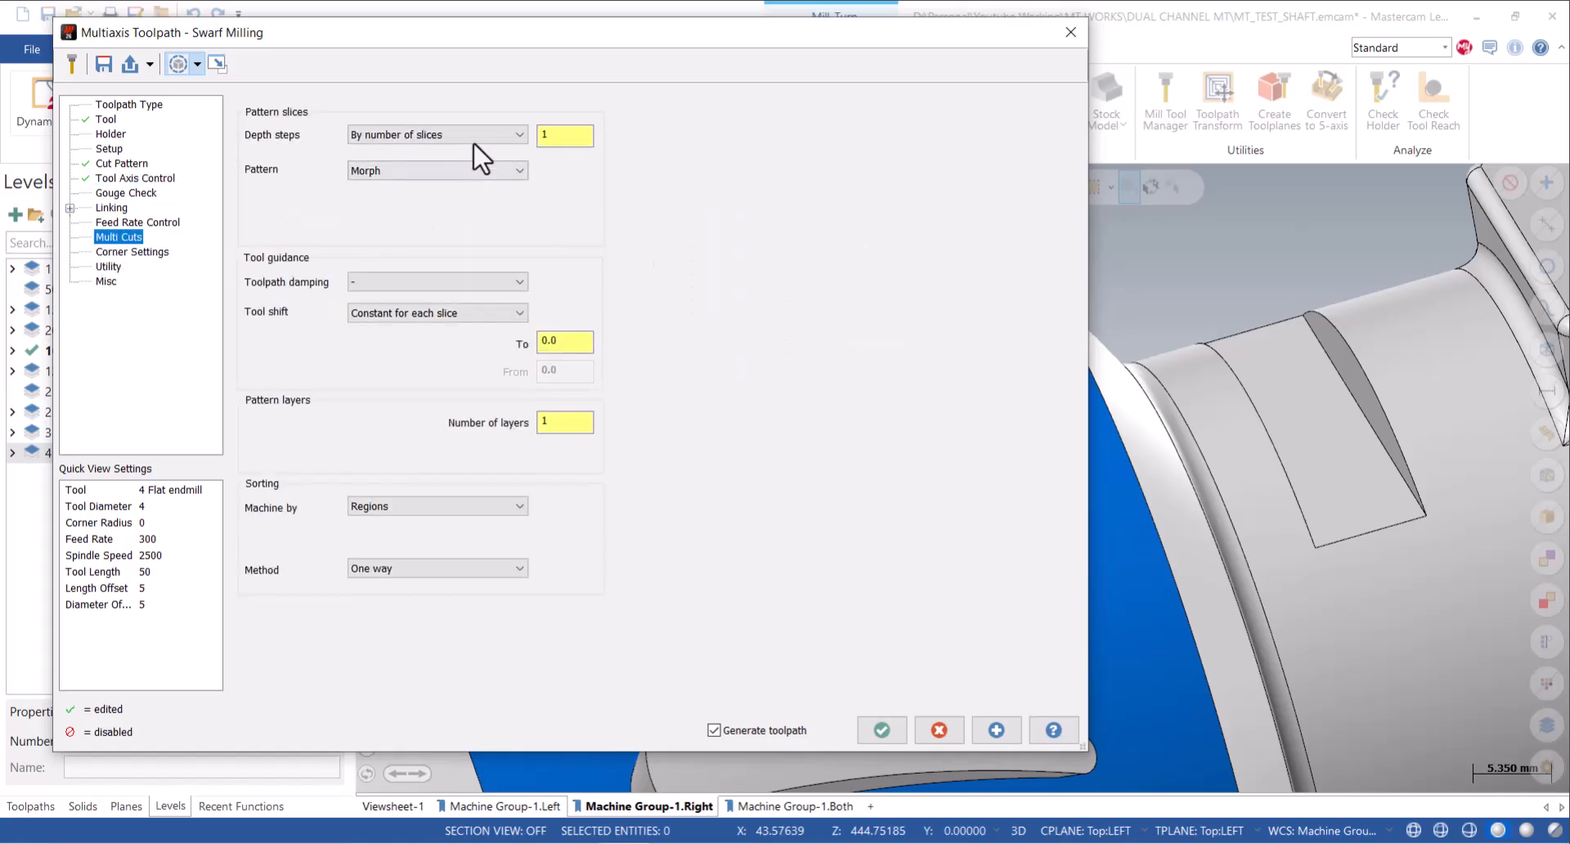
{"action": "left_click", "coordinate": [474, 135]}
{"action": "left_click", "coordinate": [470, 155]}
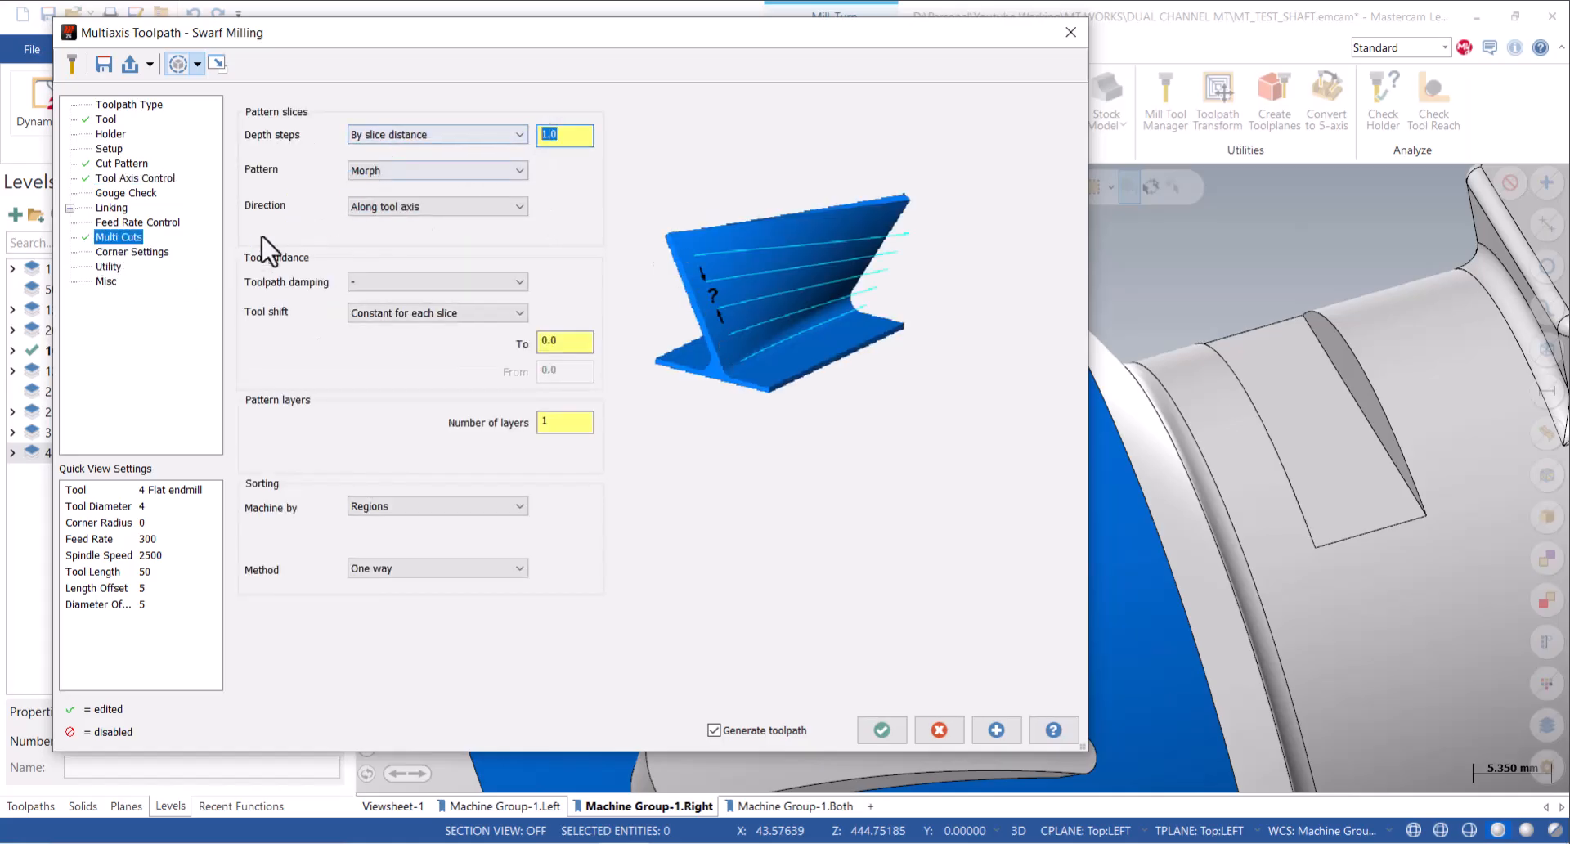
{"action": "left_click", "coordinate": [368, 571]}
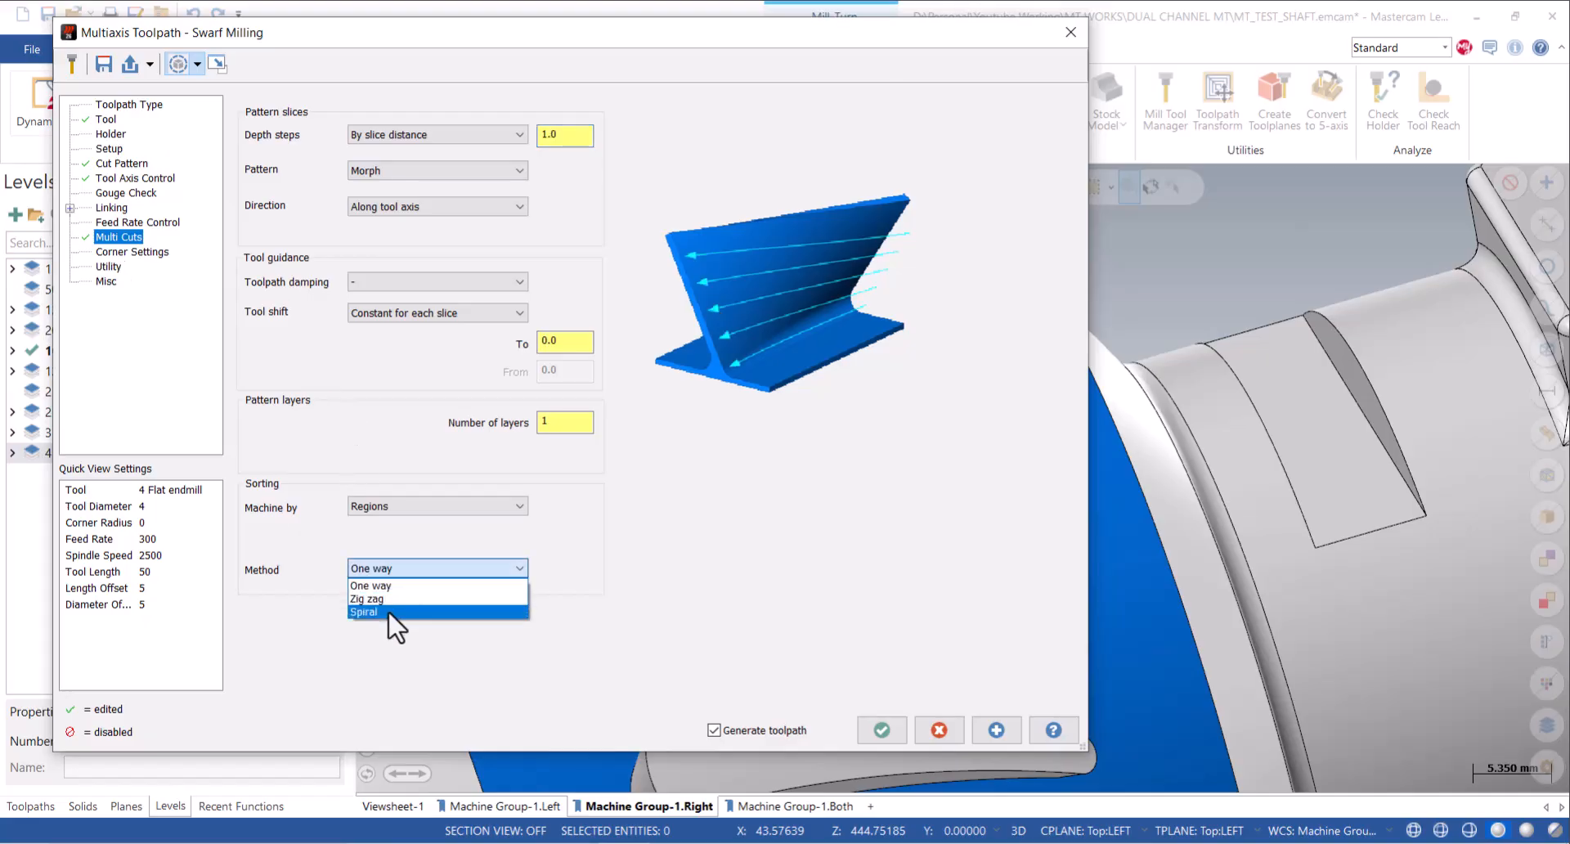
{"action": "left_click", "coordinate": [396, 624]}
{"action": "left_click", "coordinate": [881, 730]}
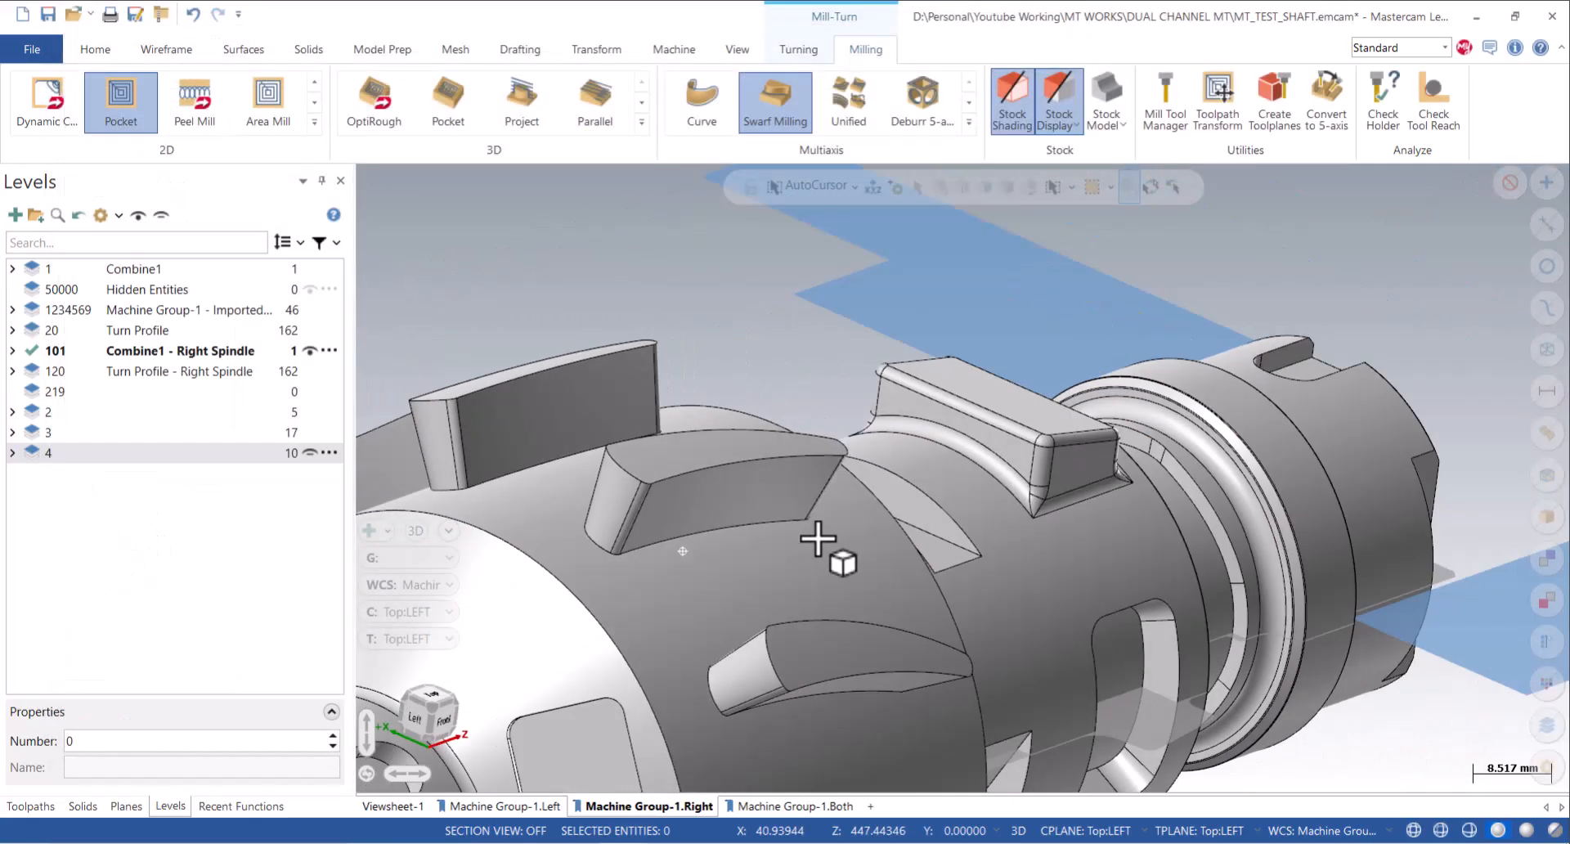
{"action": "middle_click_drag", "start_coordinate": [818, 540], "coordinate": [673, 466]}
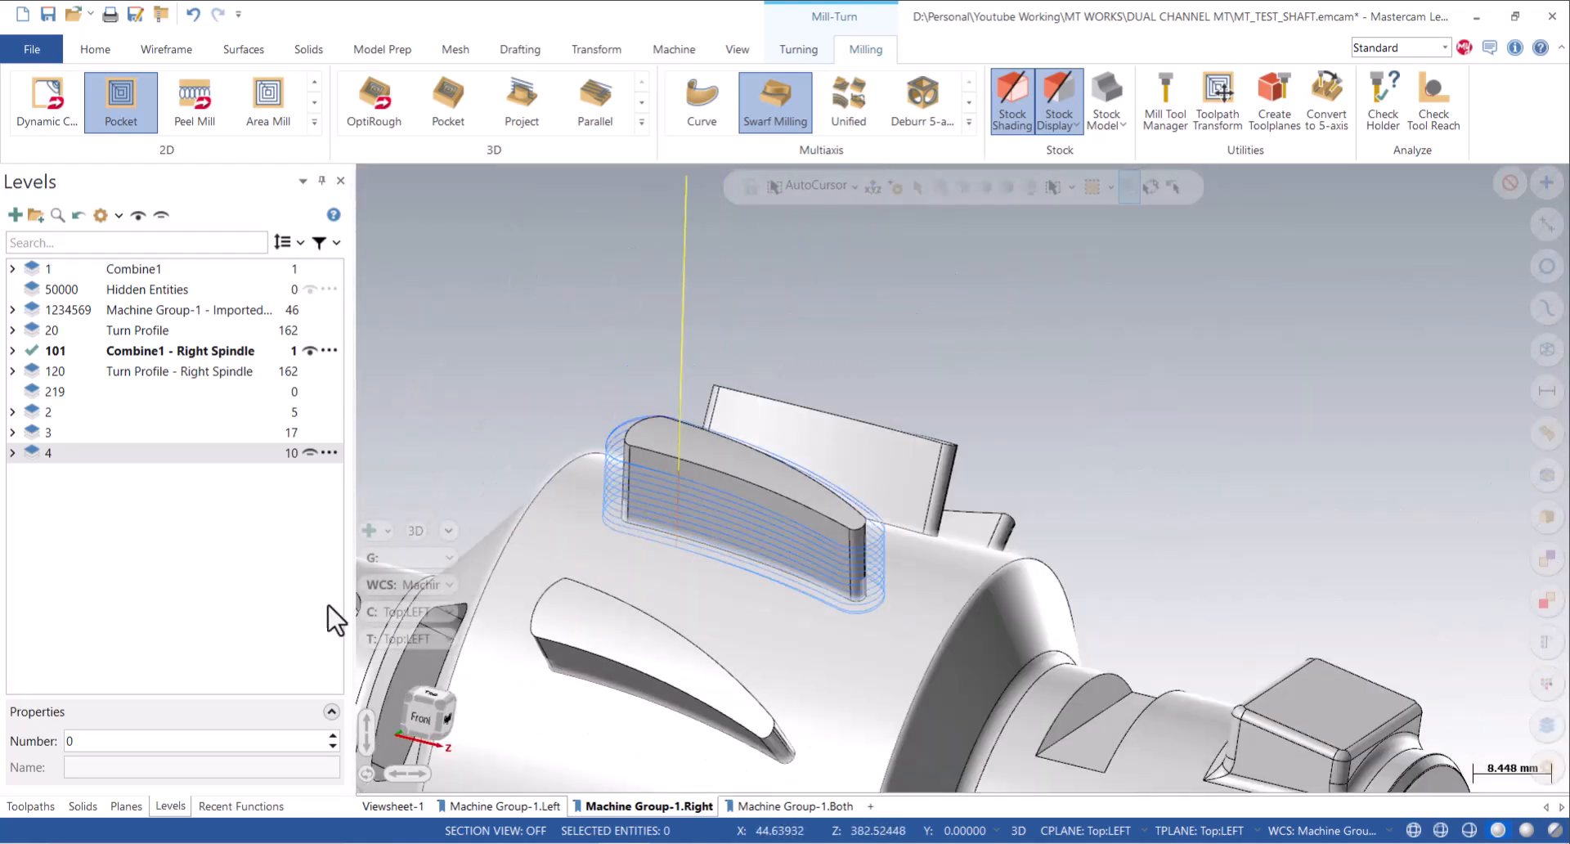
Reopen the Swarf Milling parameters and set the first entry to use Lead-In and the last exit to use Lead-Out.
{"action": "left_click", "coordinate": [30, 805]}
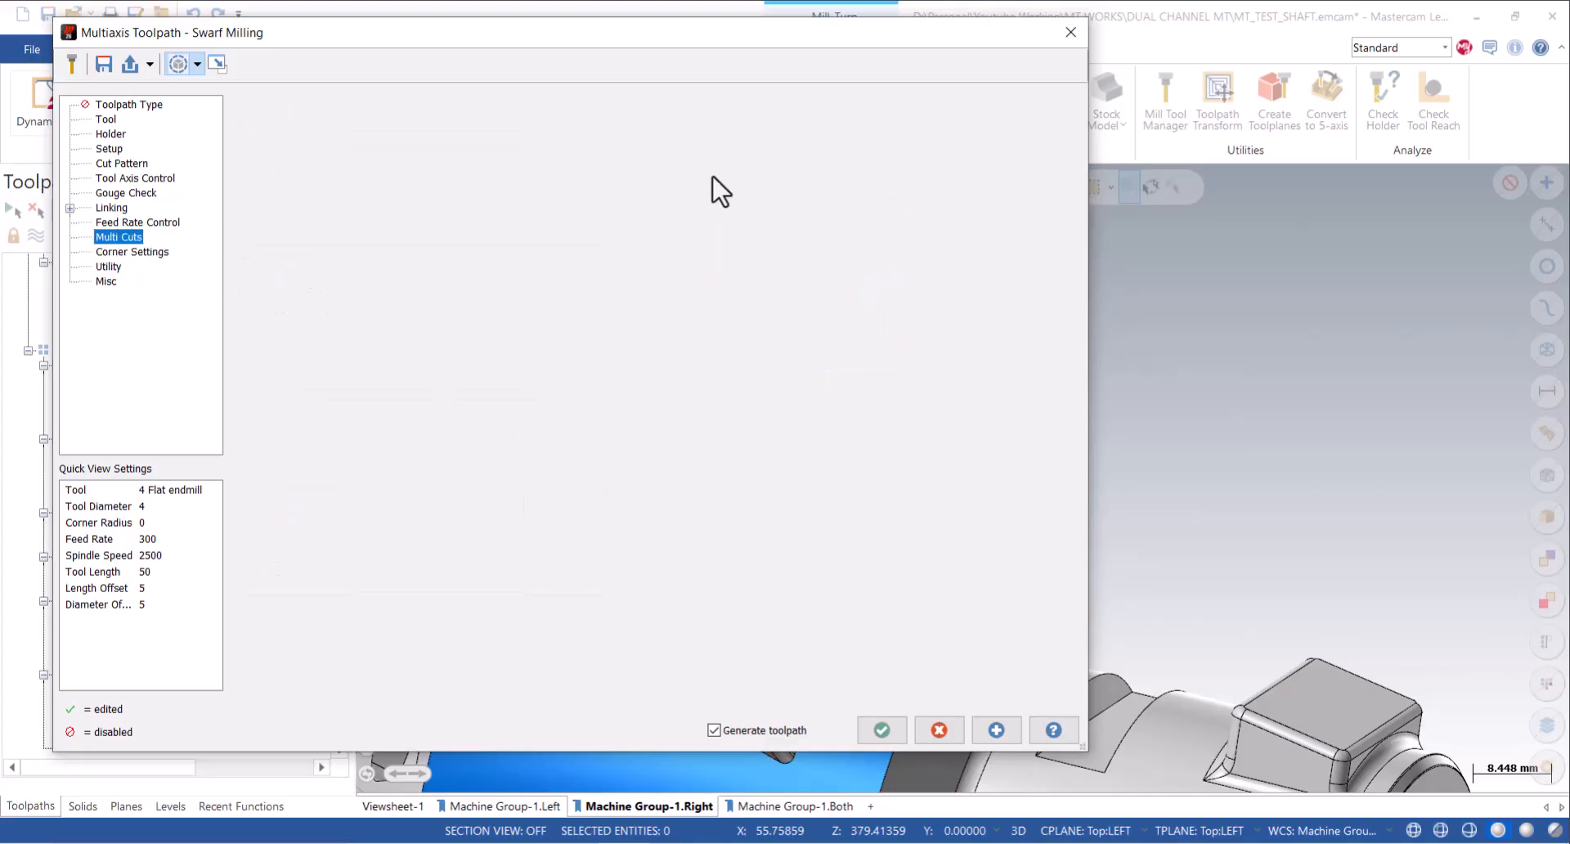
{"action": "left_click", "coordinate": [643, 122]}
{"action": "left_click", "coordinate": [633, 137]}
{"action": "left_click", "coordinate": [628, 144]}
{"action": "left_click", "coordinate": [621, 159]}
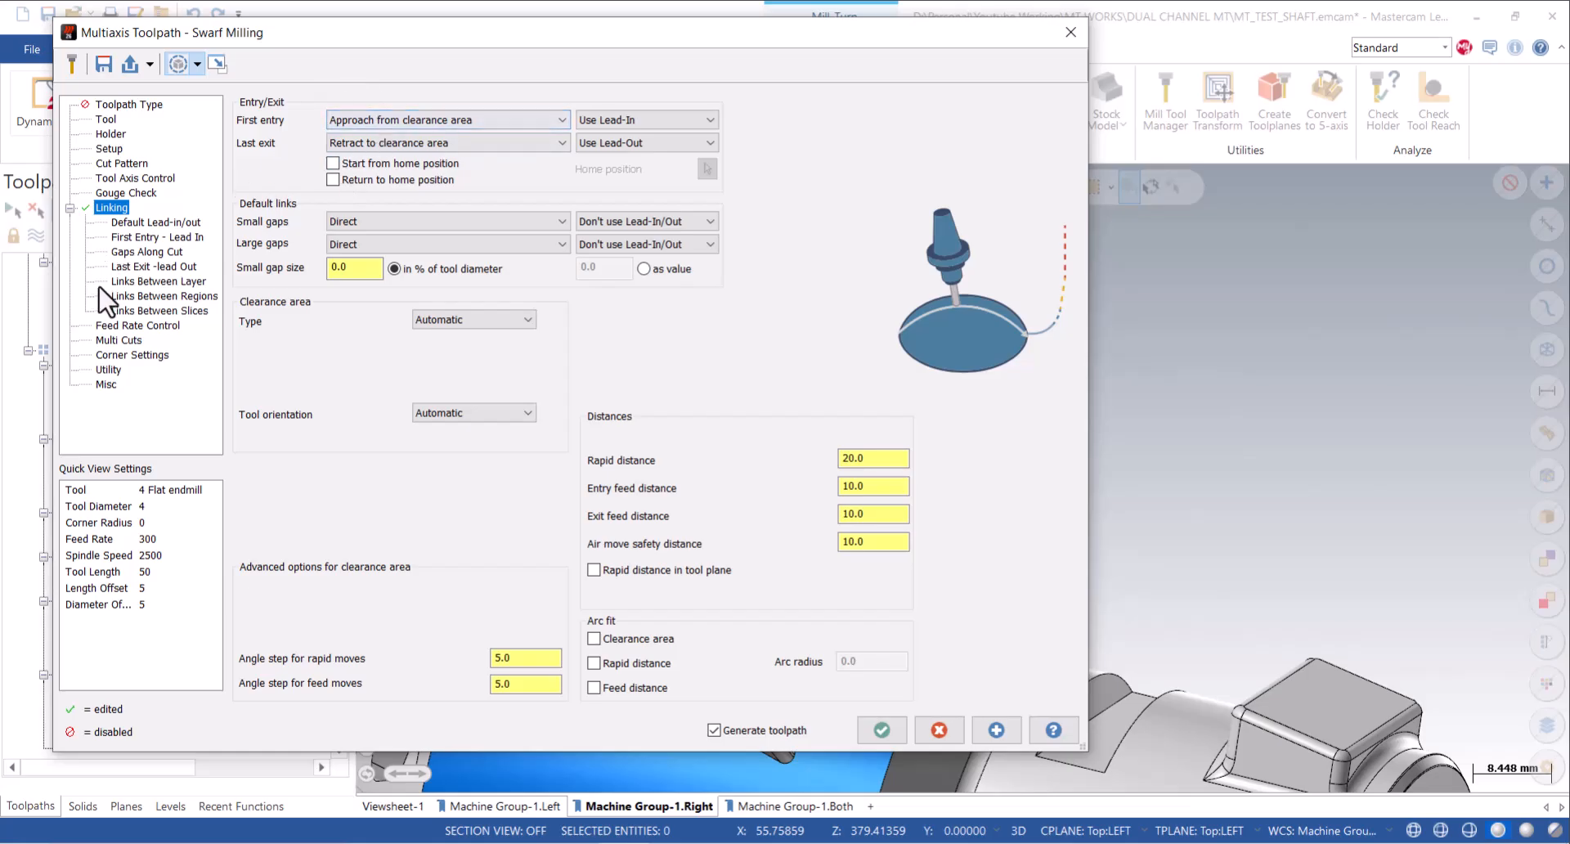
Set the default lead-in to a tangential arc with a 50% arc diameter / tool diameter and copy it to the lead-out.
{"action": "left_click", "coordinate": [126, 224]}
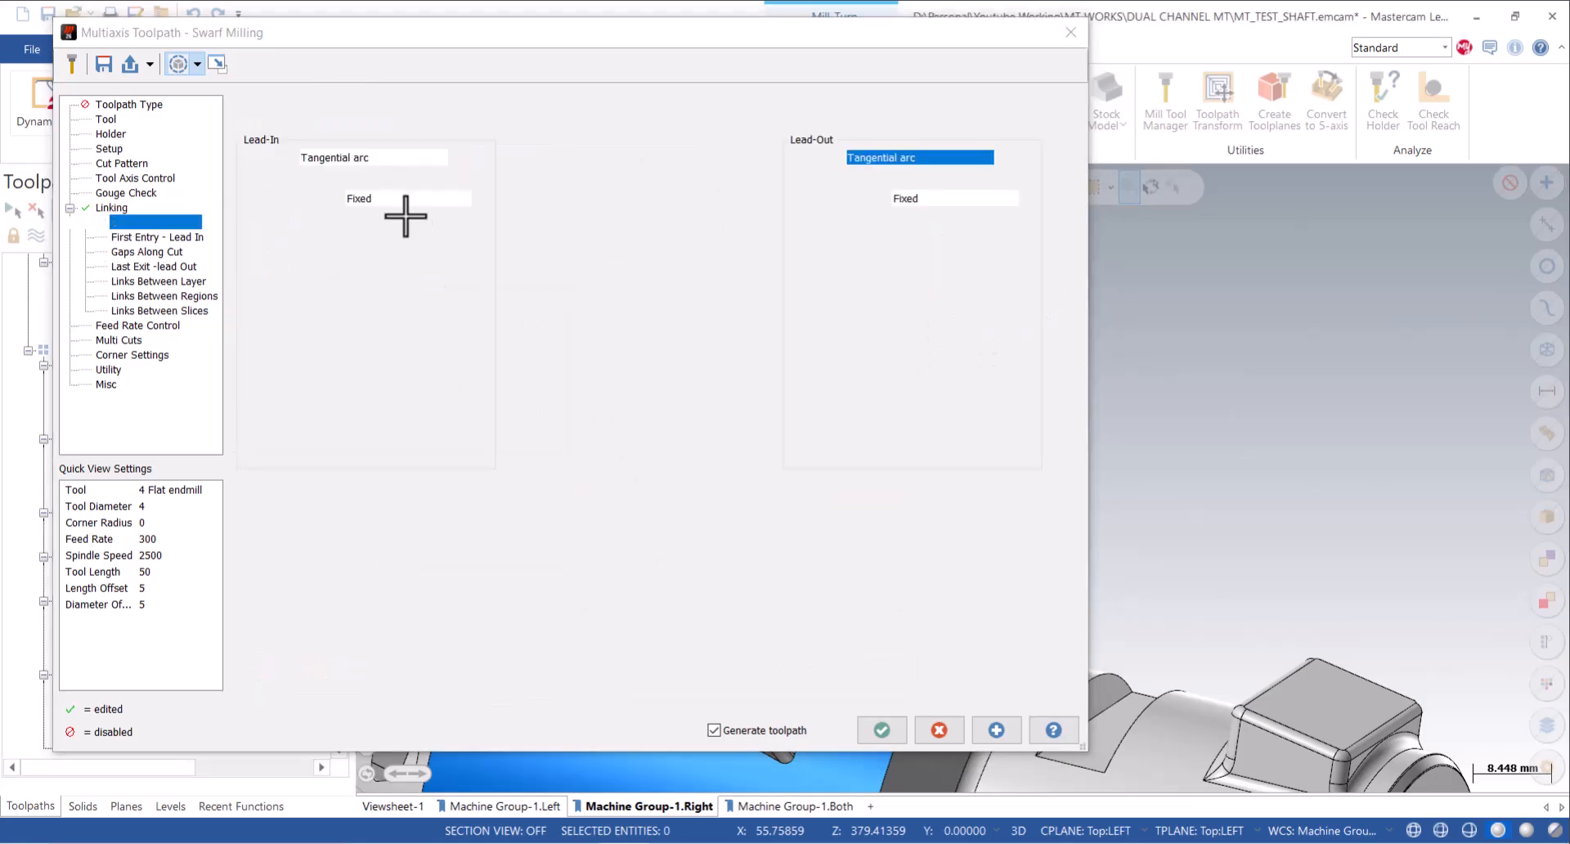
{"action": "left_click", "coordinate": [360, 157]}
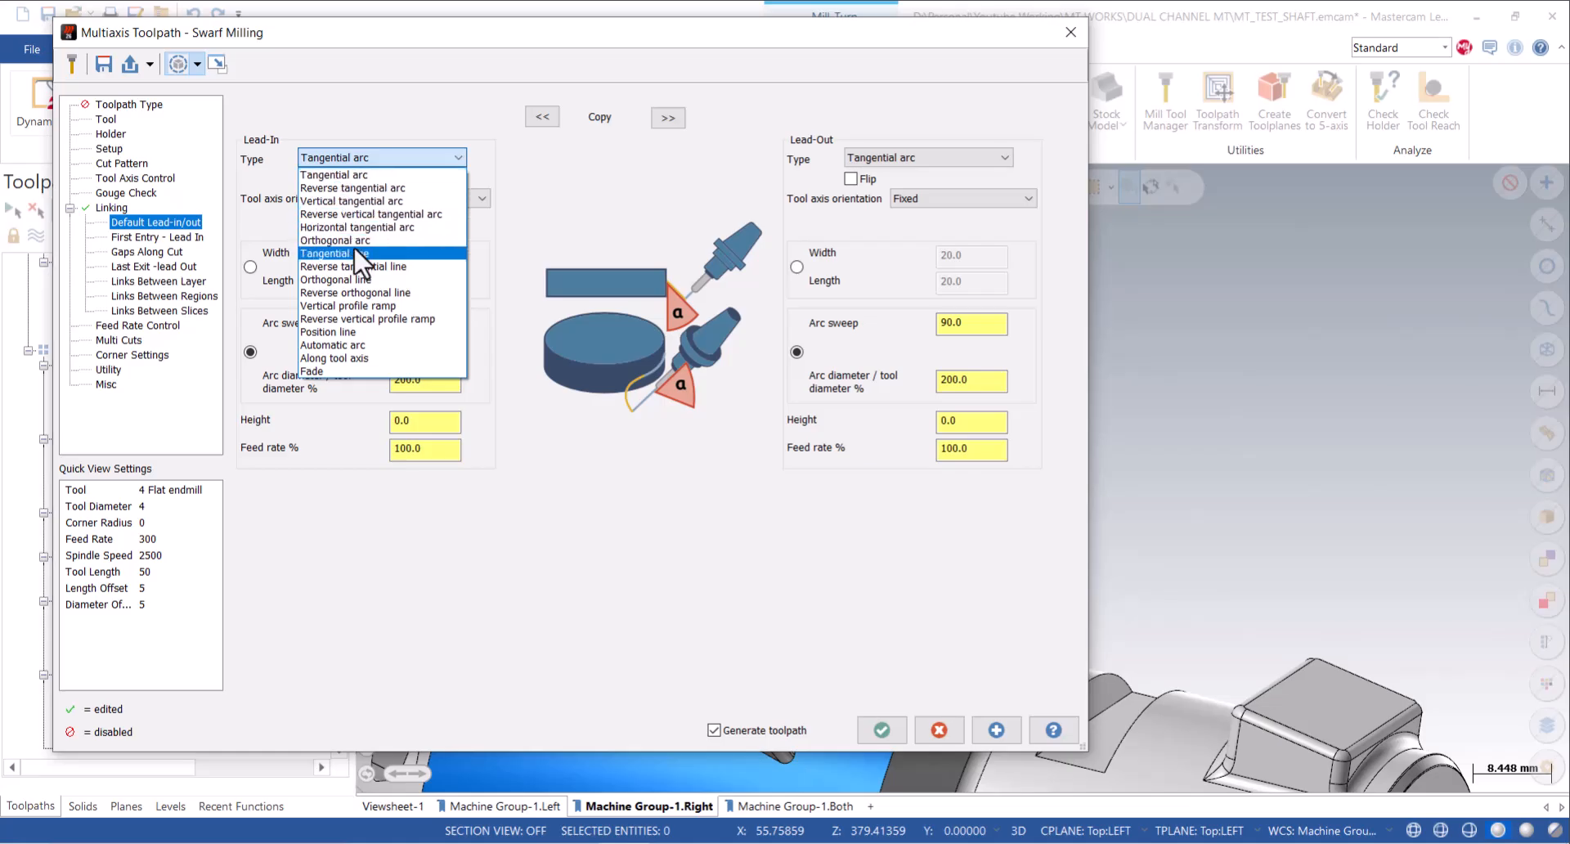
{"action": "left_click", "coordinate": [360, 174]}
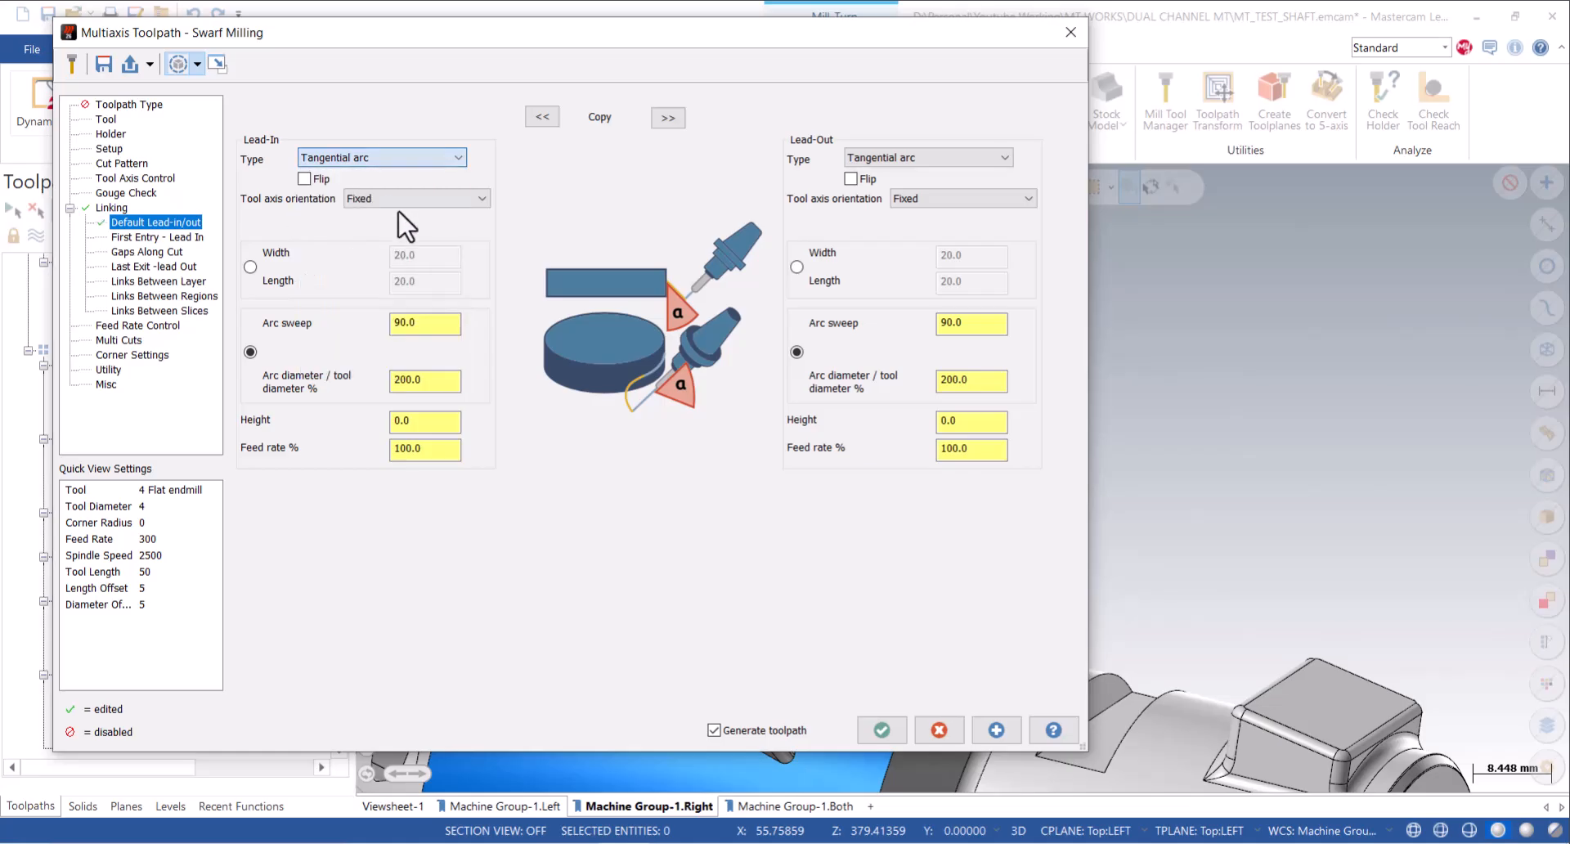
{"action": "left_click", "coordinate": [441, 379]}
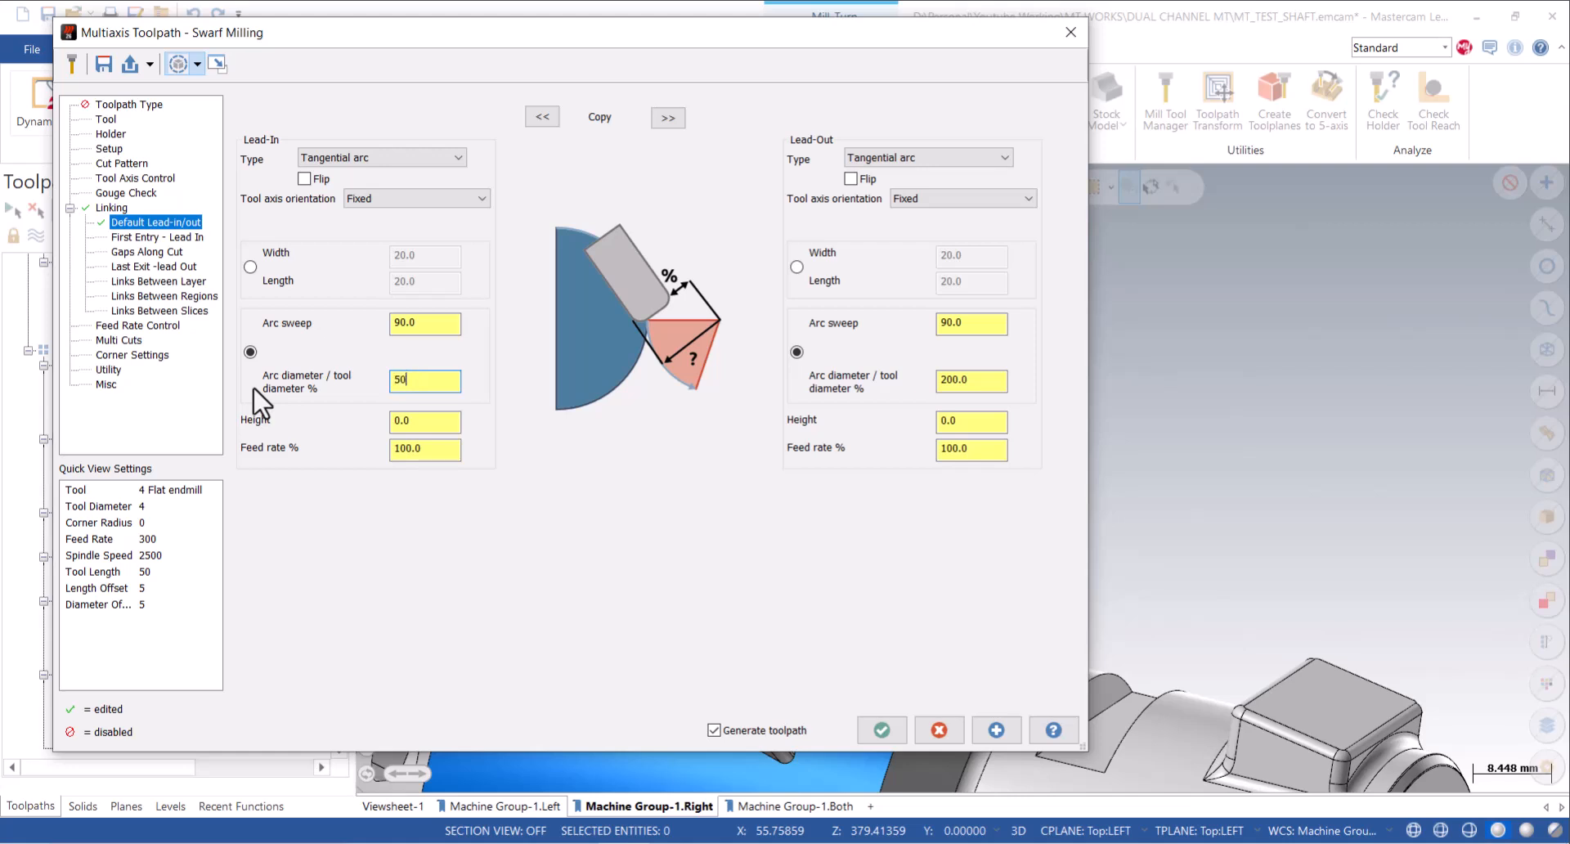
{"action": "key", "text": "Tab"}
{"action": "left_click", "coordinate": [669, 119]}
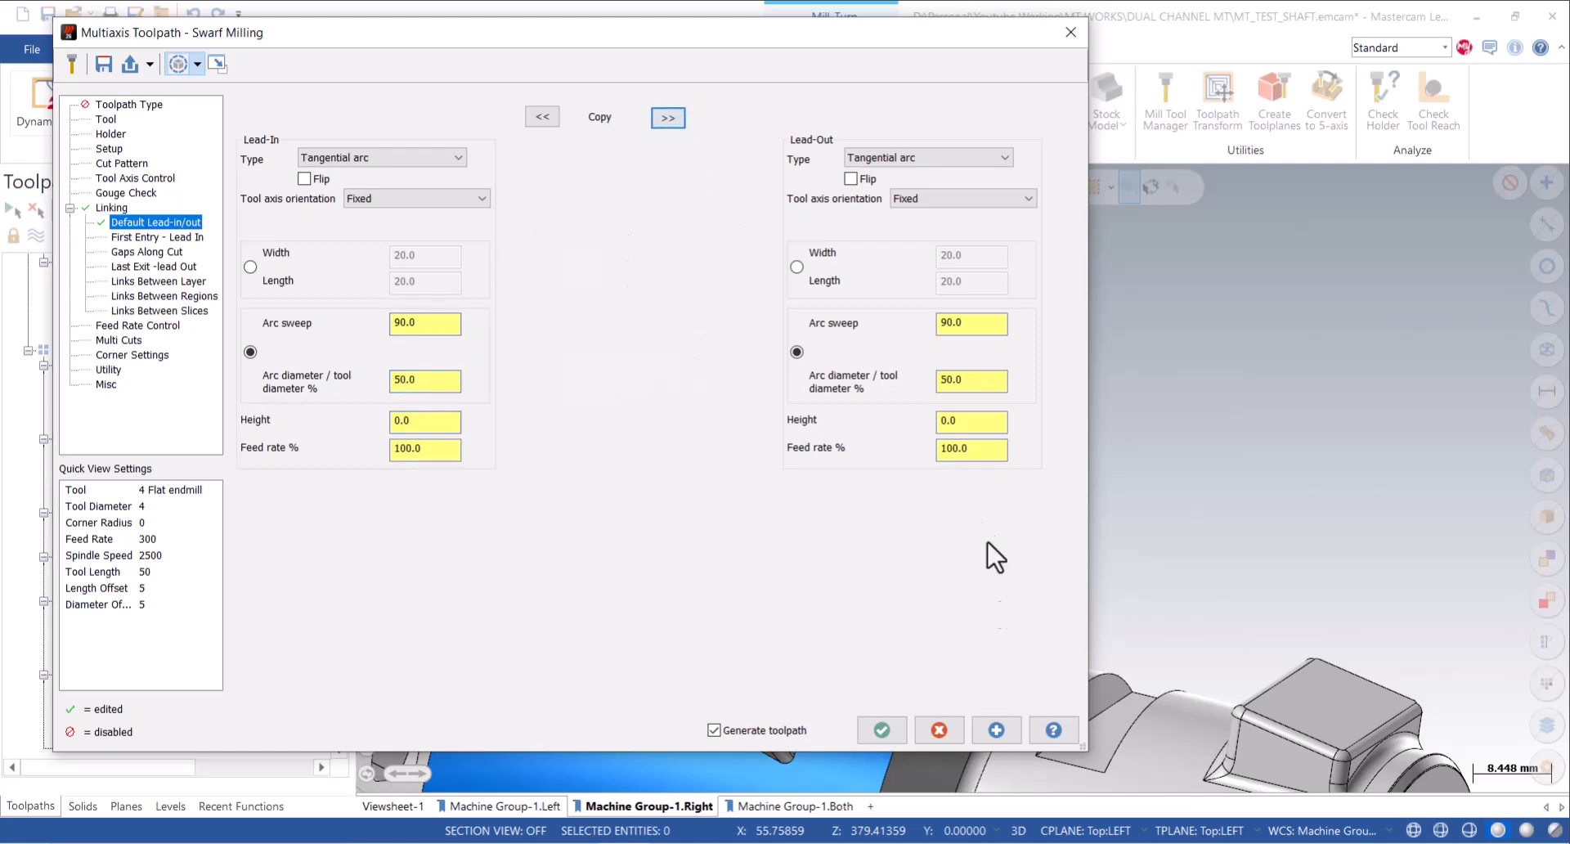
Enable Transform / Translate for the swarf toolpath with 10 steps and a 36.0 rotation angle, and generate the toolpath.
{"action": "left_click", "coordinate": [115, 370]}
{"action": "left_click", "coordinate": [261, 110]}
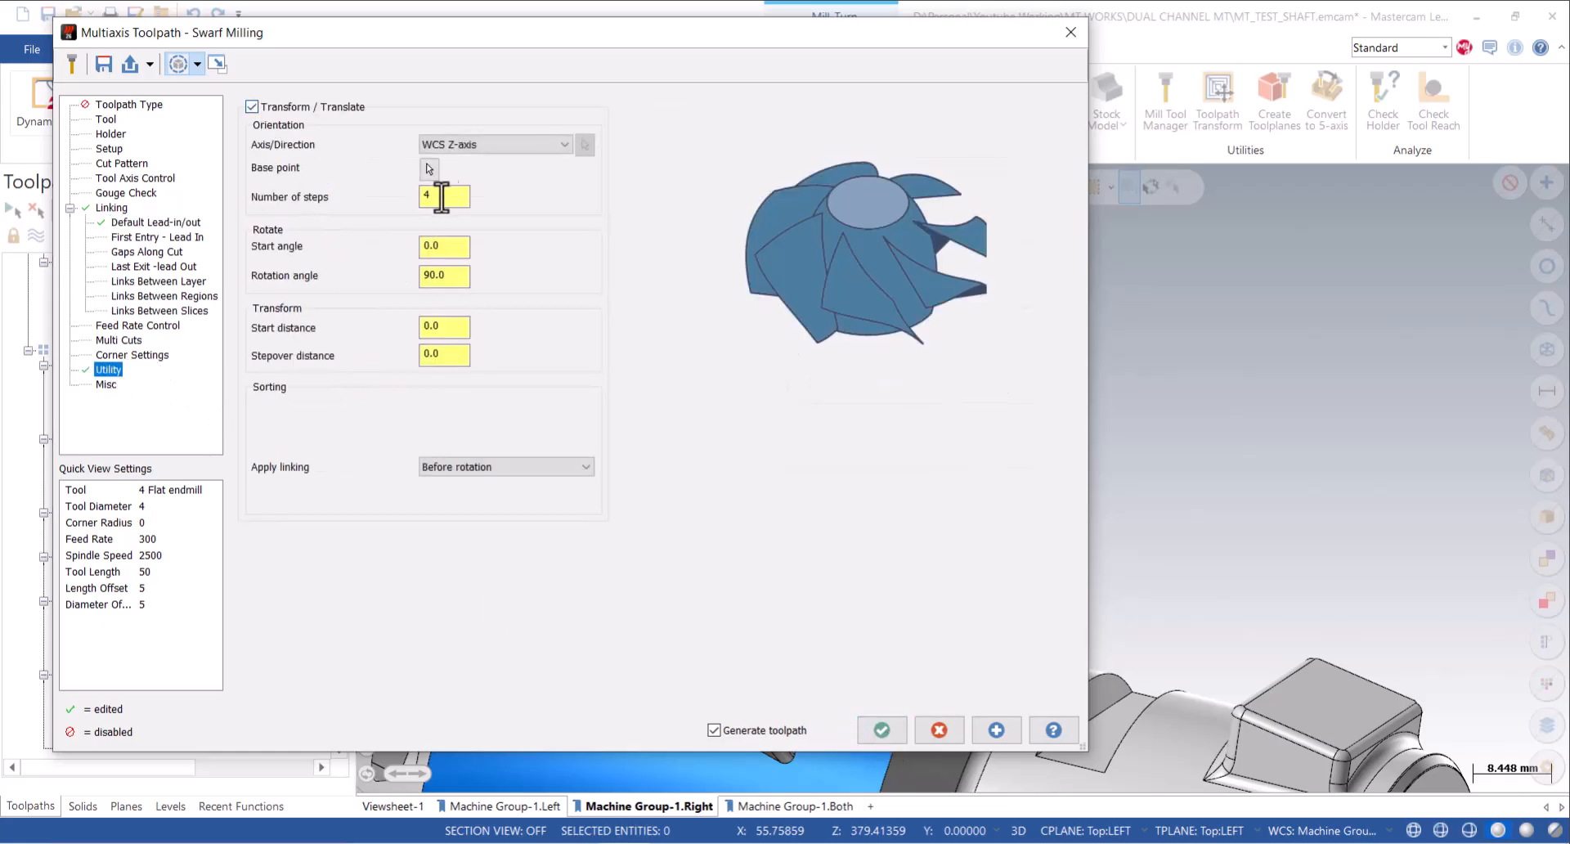
{"action": "left_click", "coordinate": [457, 278]}
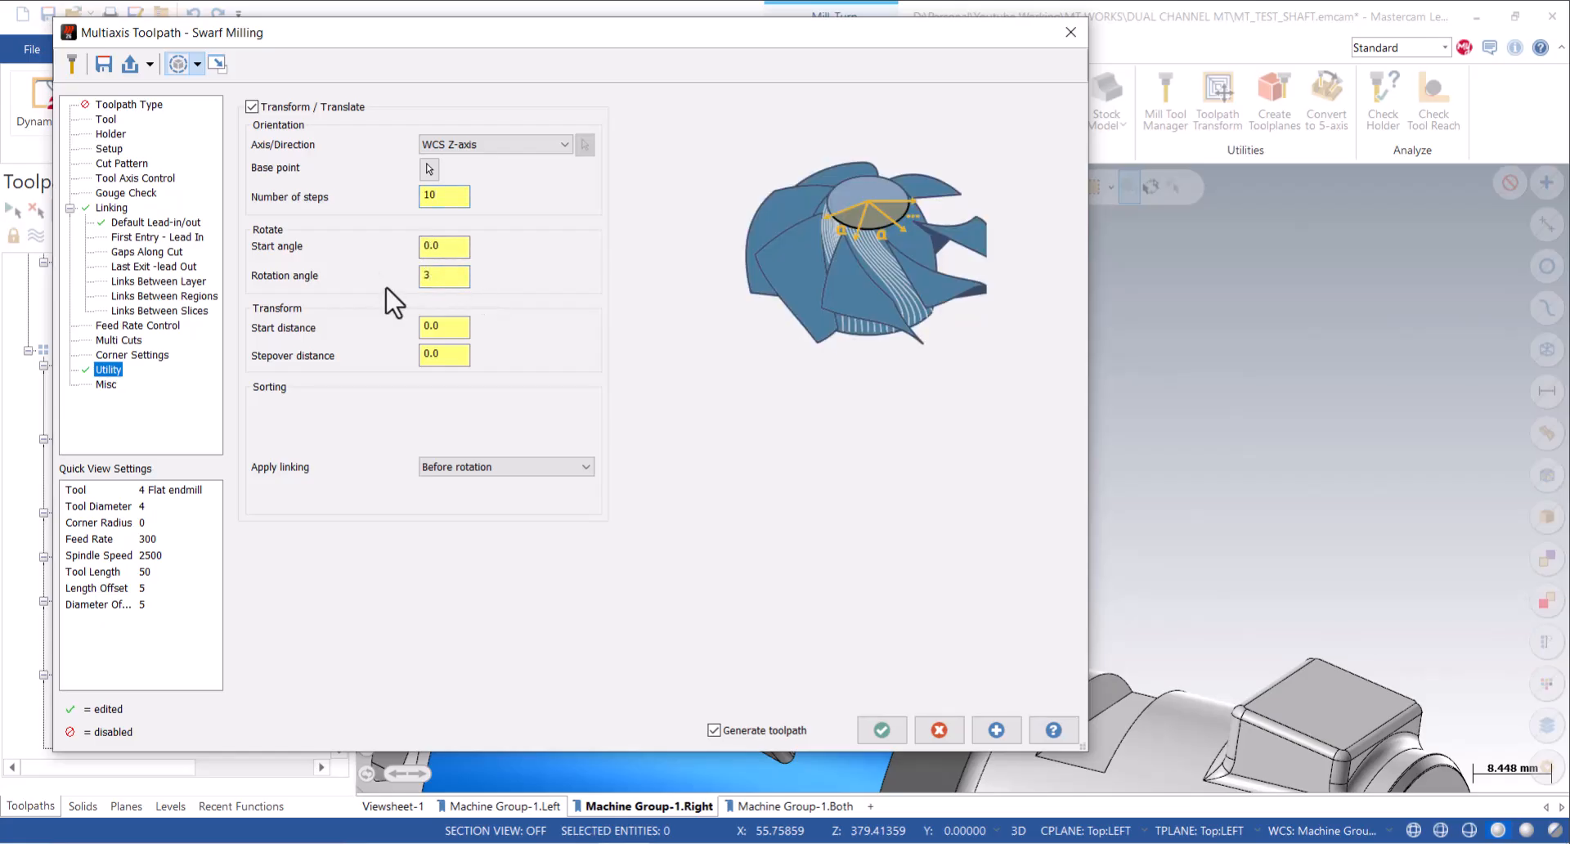
{"action": "left_click", "coordinate": [882, 729]}
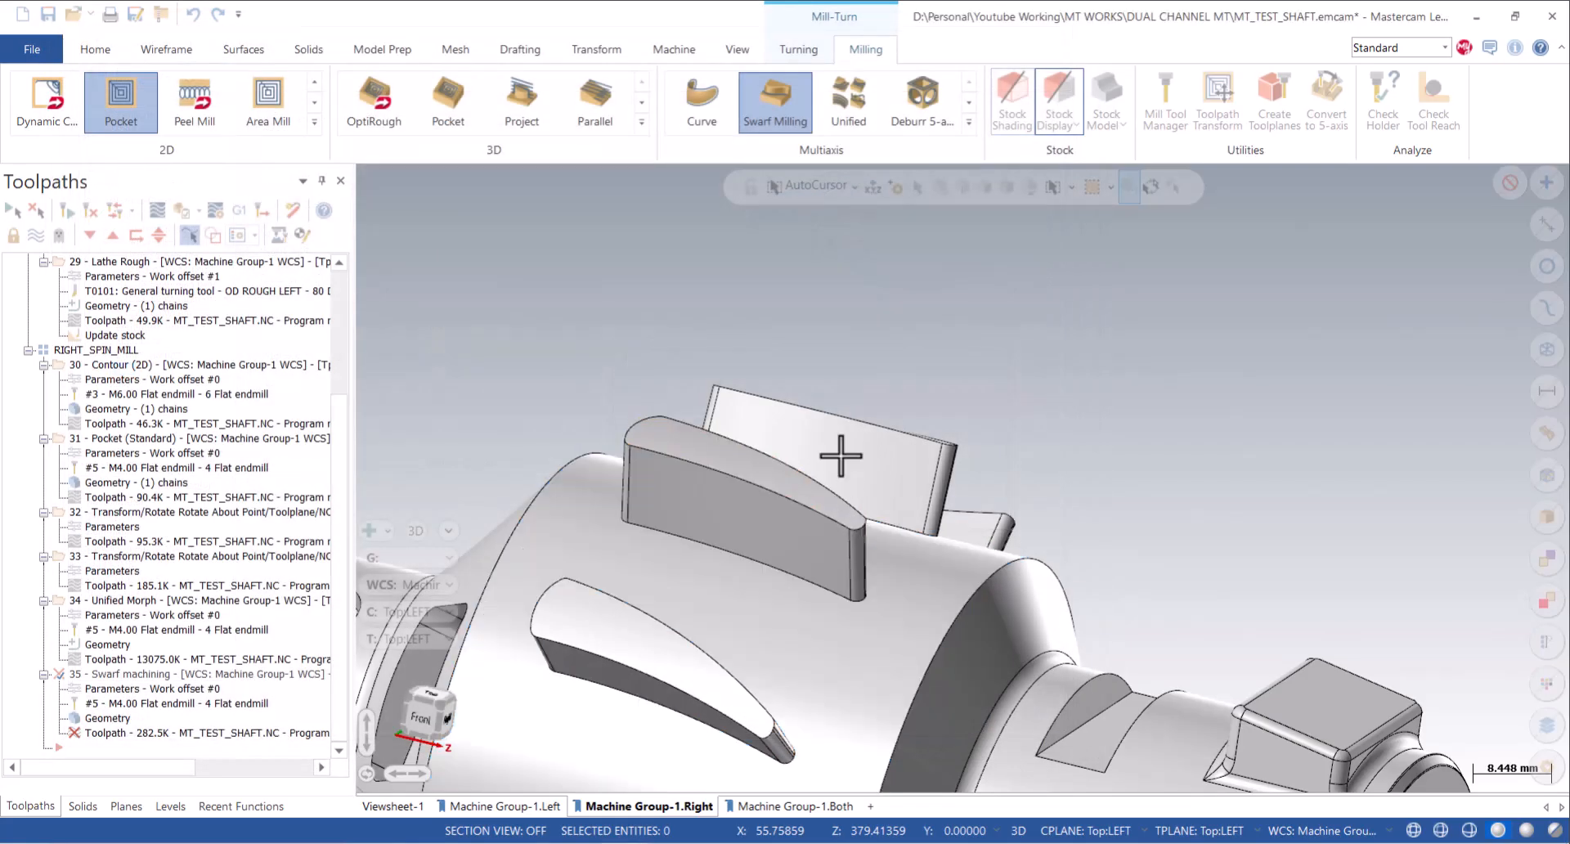
{"action": "scroll", "coordinate": [1020, 466], "scroll_direction": "down", "scroll_amount": 2}
{"action": "scroll", "coordinate": [1015, 463], "scroll_direction": "up", "scroll_amount": 1}
{"action": "middle_click_drag", "start_coordinate": [1013, 463], "coordinate": [977, 442]}
{"action": "scroll", "coordinate": [866, 350], "scroll_direction": "down", "scroll_amount": 1}
{"action": "scroll", "coordinate": [858, 379], "scroll_direction": "down", "scroll_amount": 4}
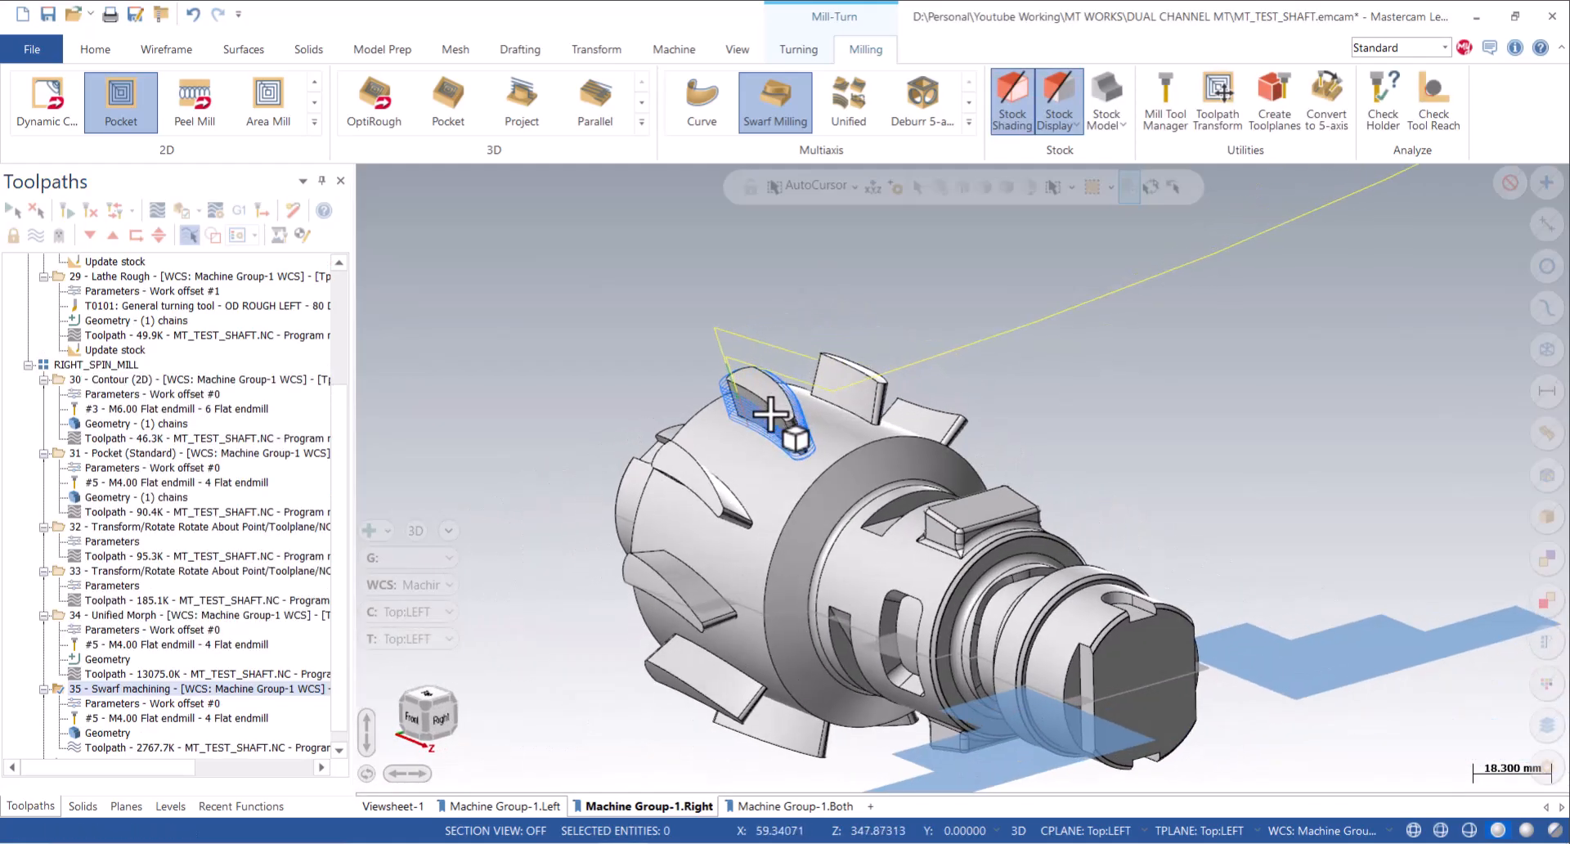
{"action": "scroll", "coordinate": [849, 415], "scroll_direction": "up", "scroll_amount": 1}
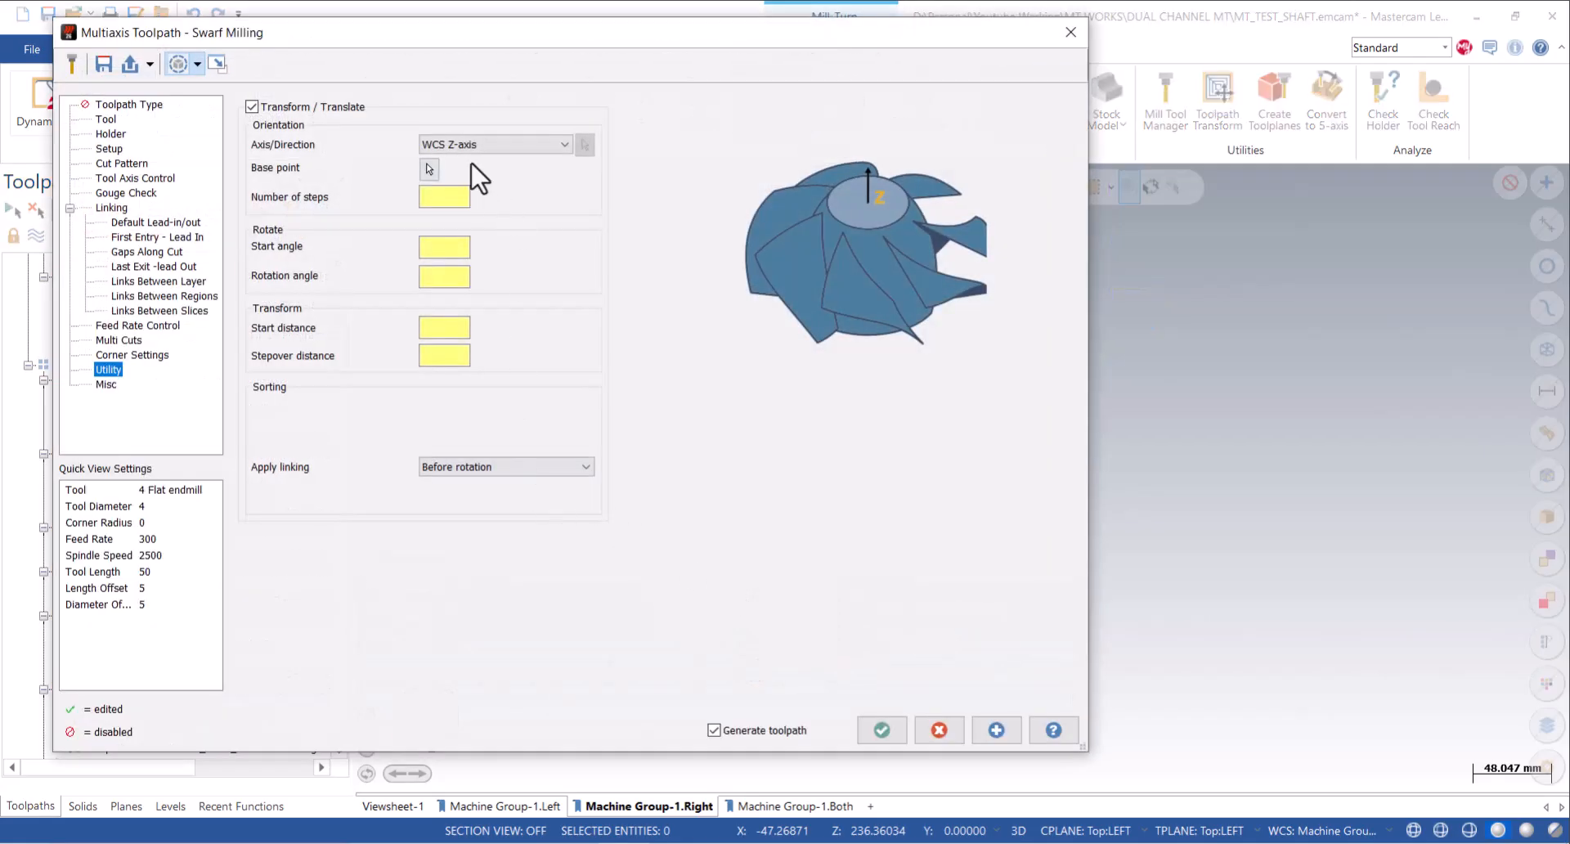
{"action": "left_click", "coordinate": [491, 145]}
{"action": "left_click", "coordinate": [474, 169]}
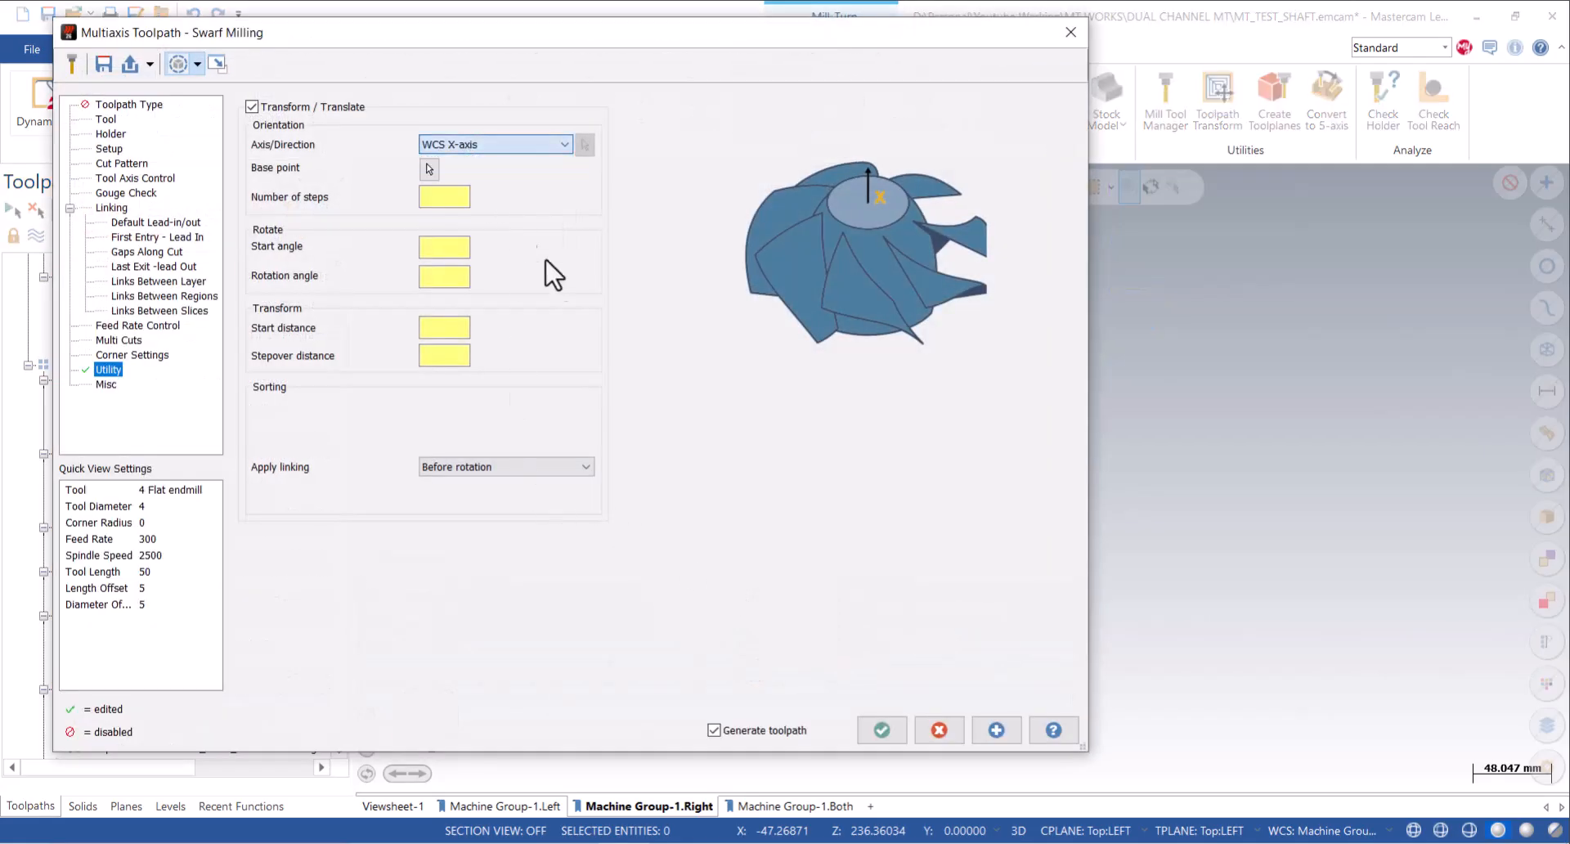
{"action": "type", "text": "10"}
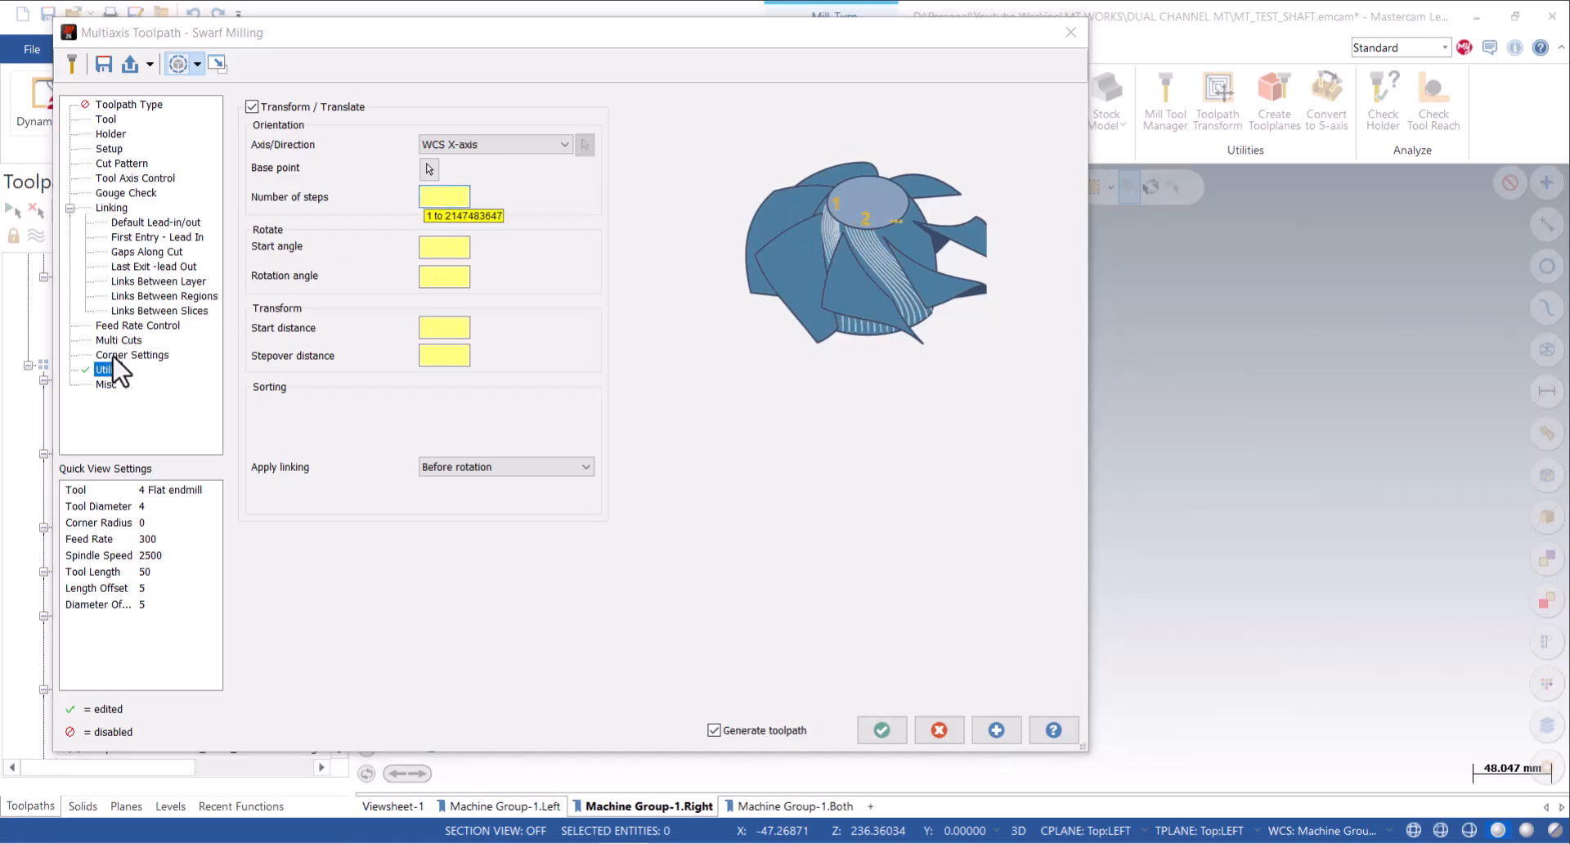
{"action": "key", "text": "Tab"}
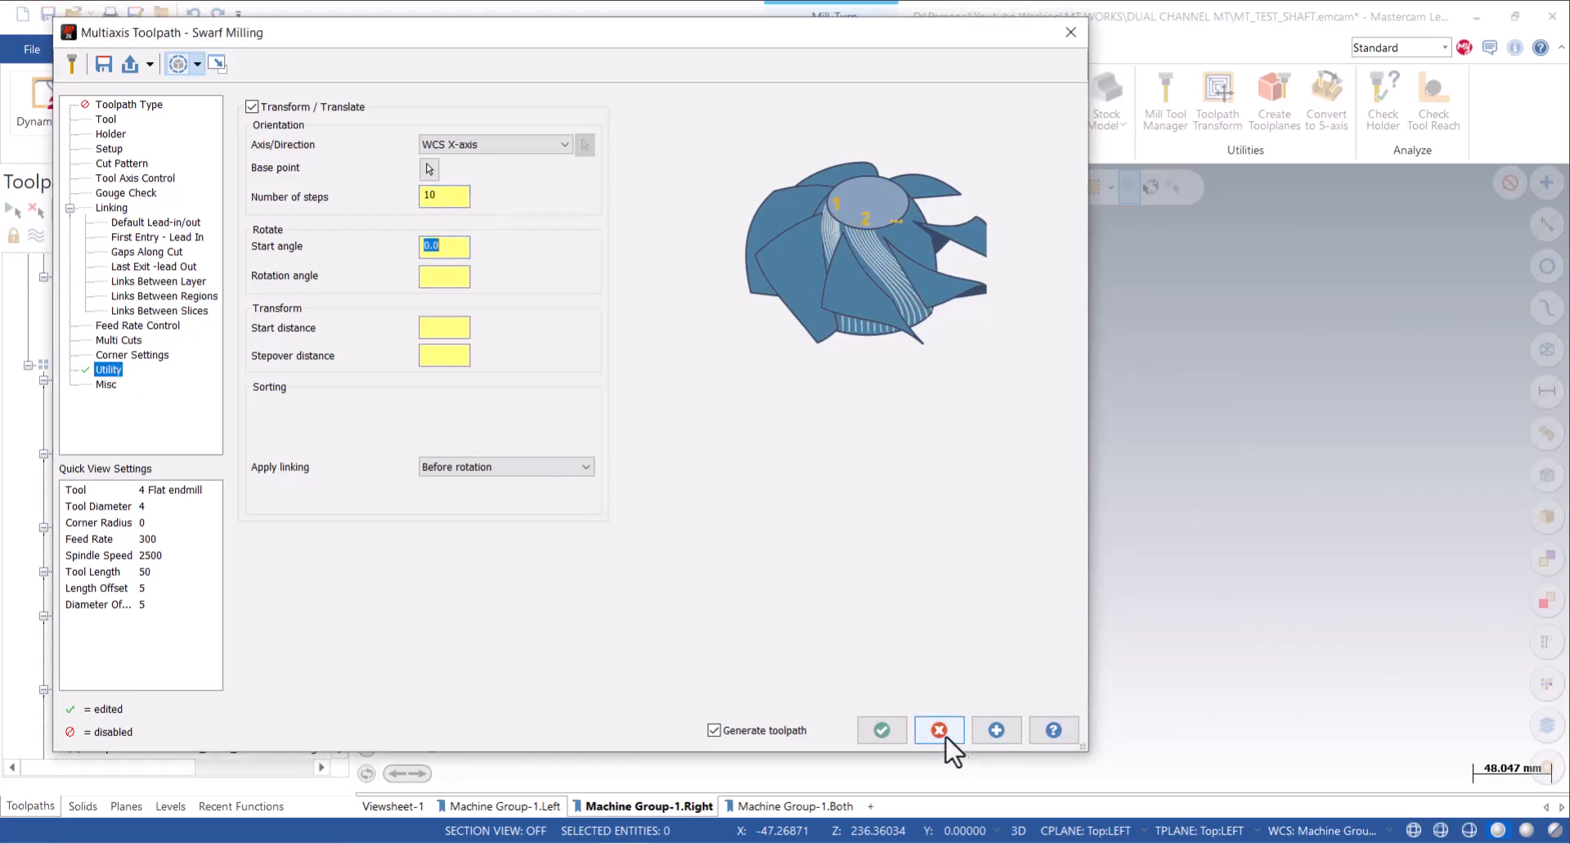
{"action": "left_click", "coordinate": [939, 730]}
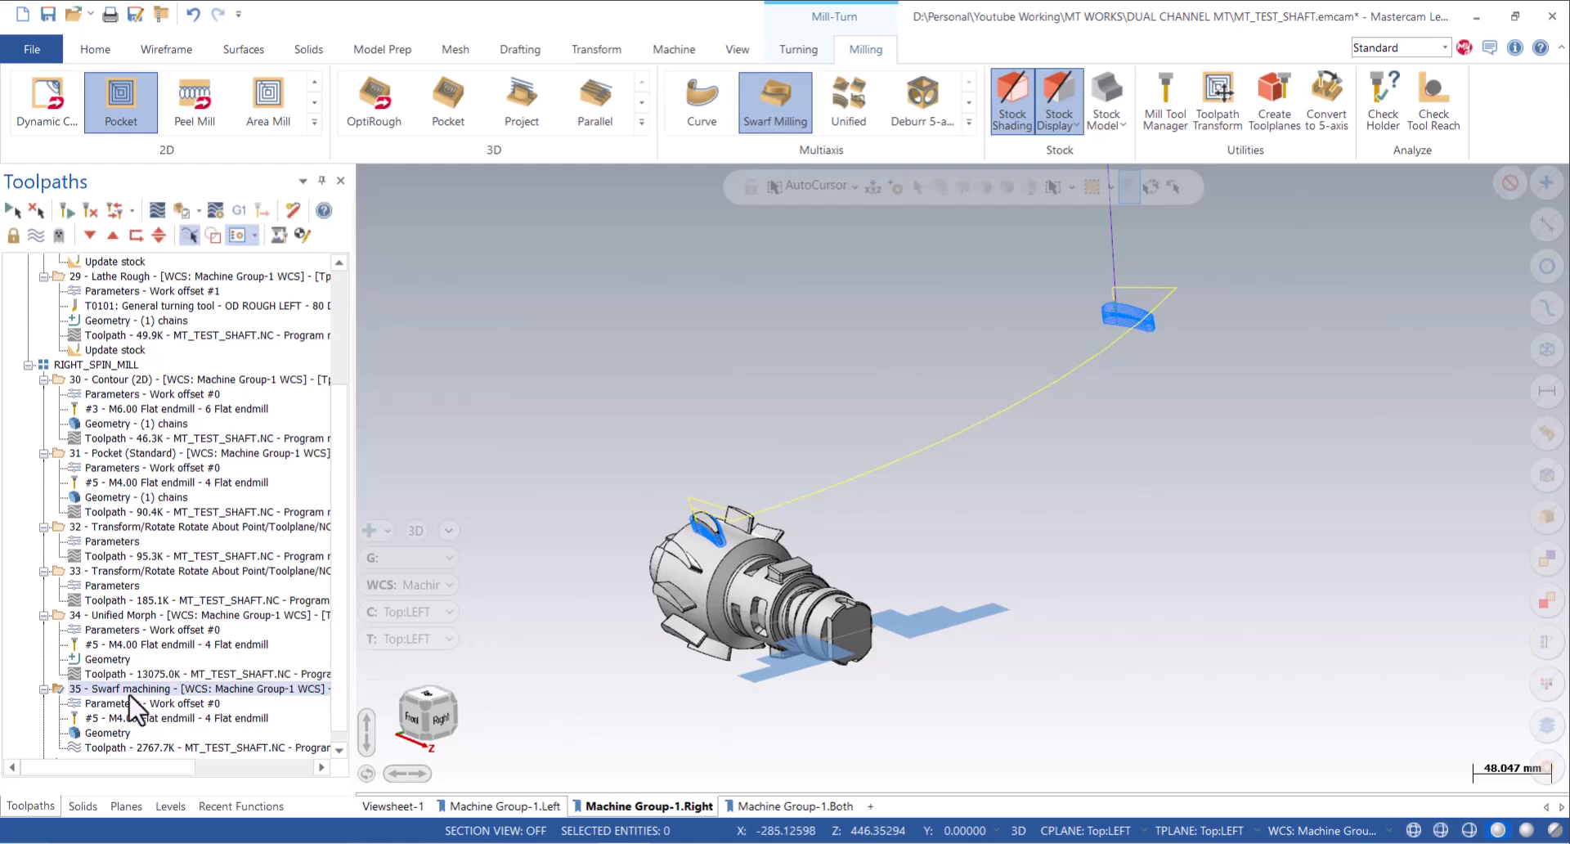
Change the swarf toolpath's Transform / Translate axis to the WCS X-axis and regenerate the toolpath.
{"action": "double_click", "coordinate": [292, 687]}
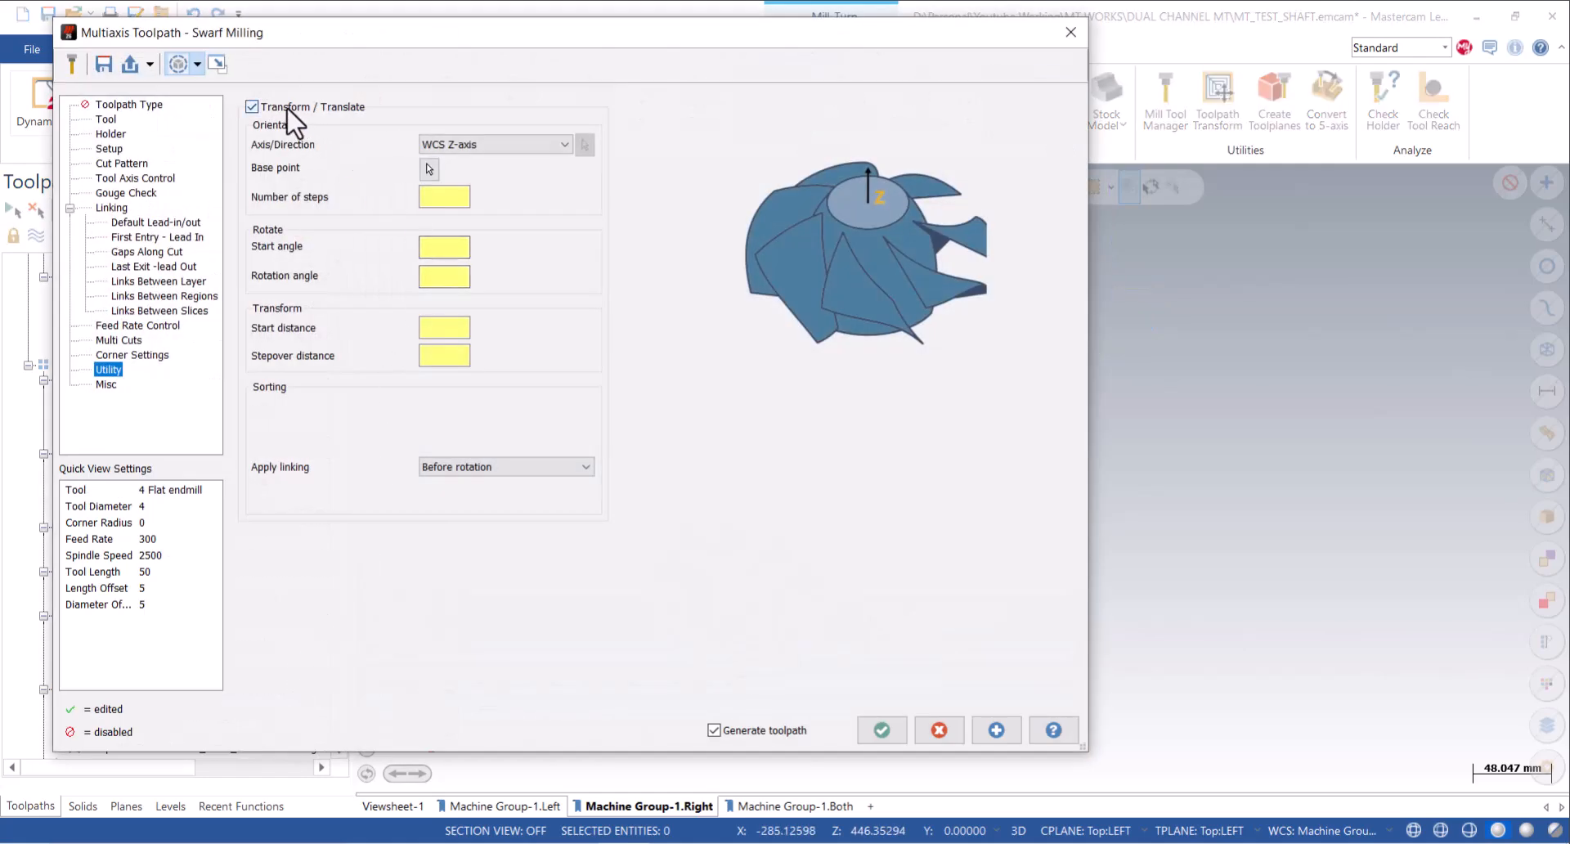
{"action": "left_click", "coordinate": [287, 110]}
{"action": "left_click", "coordinate": [131, 340]}
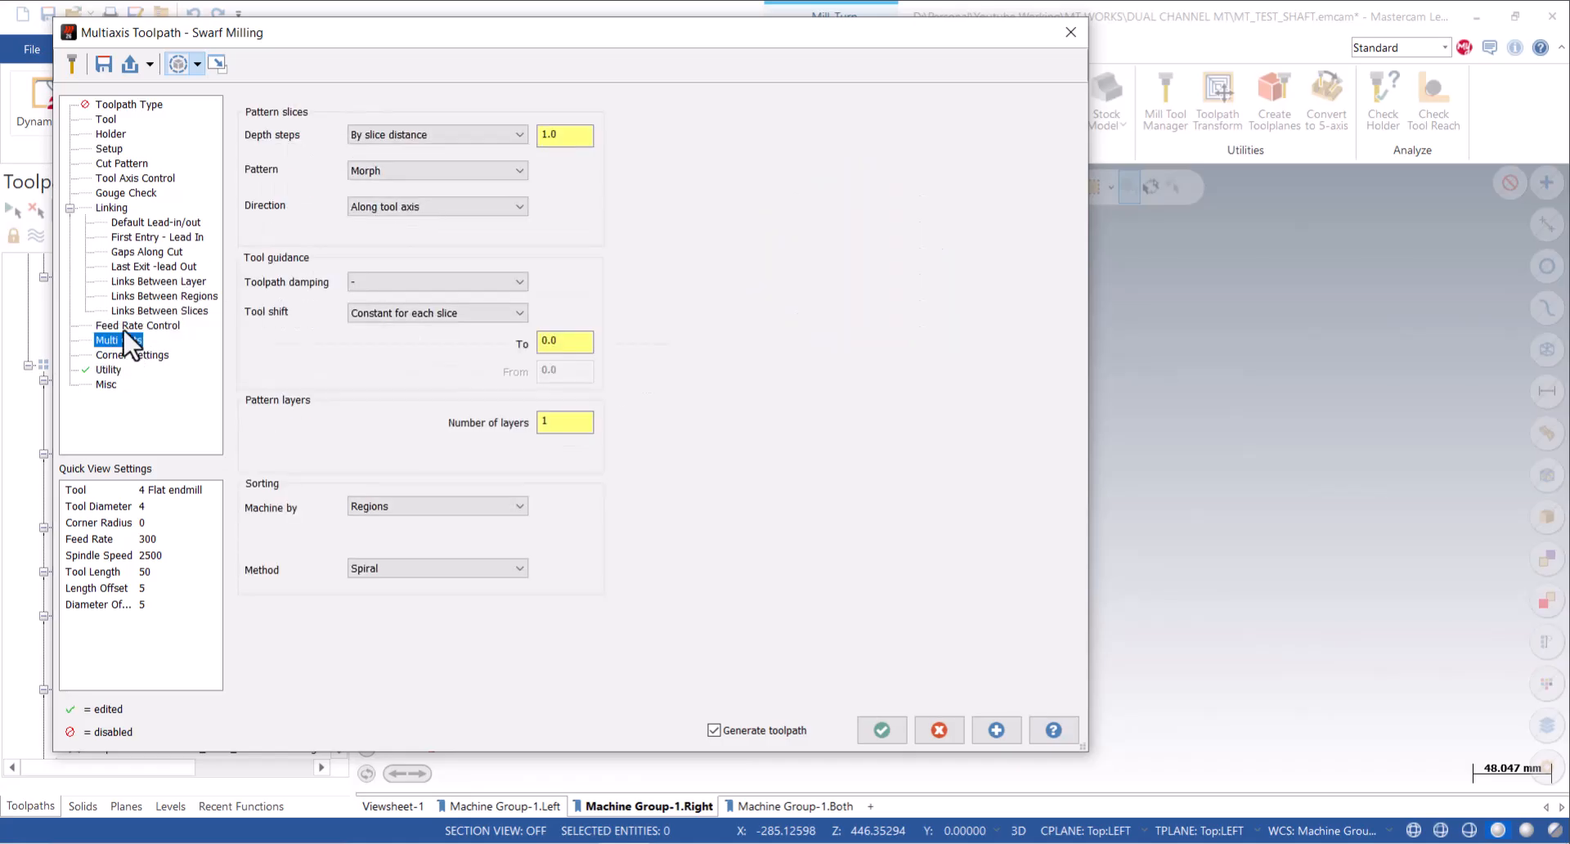
{"action": "left_click", "coordinate": [124, 210]}
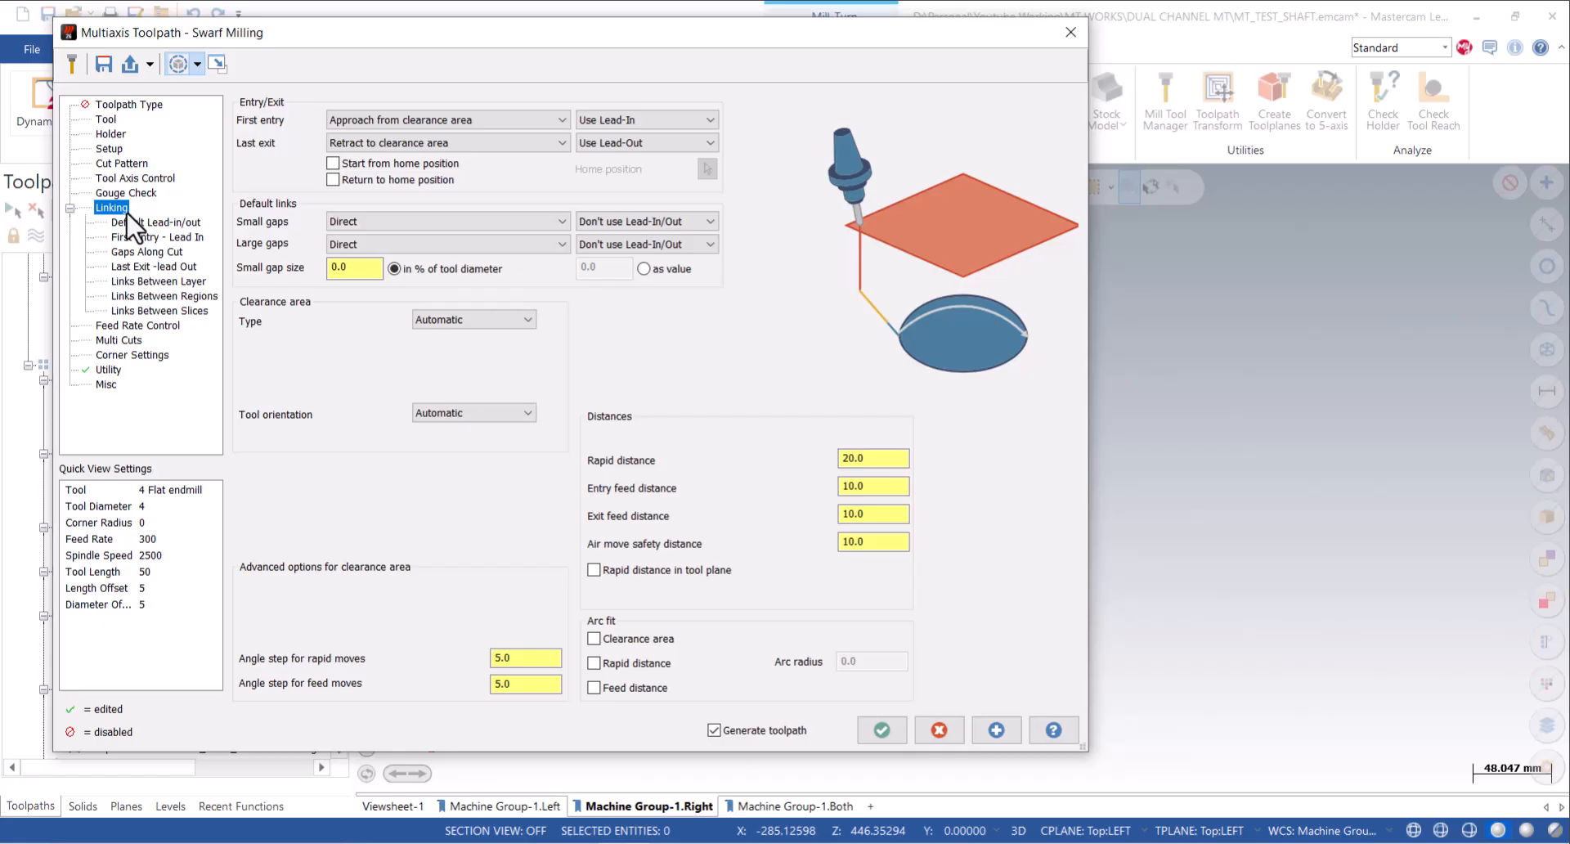
{"action": "left_click", "coordinate": [108, 370]}
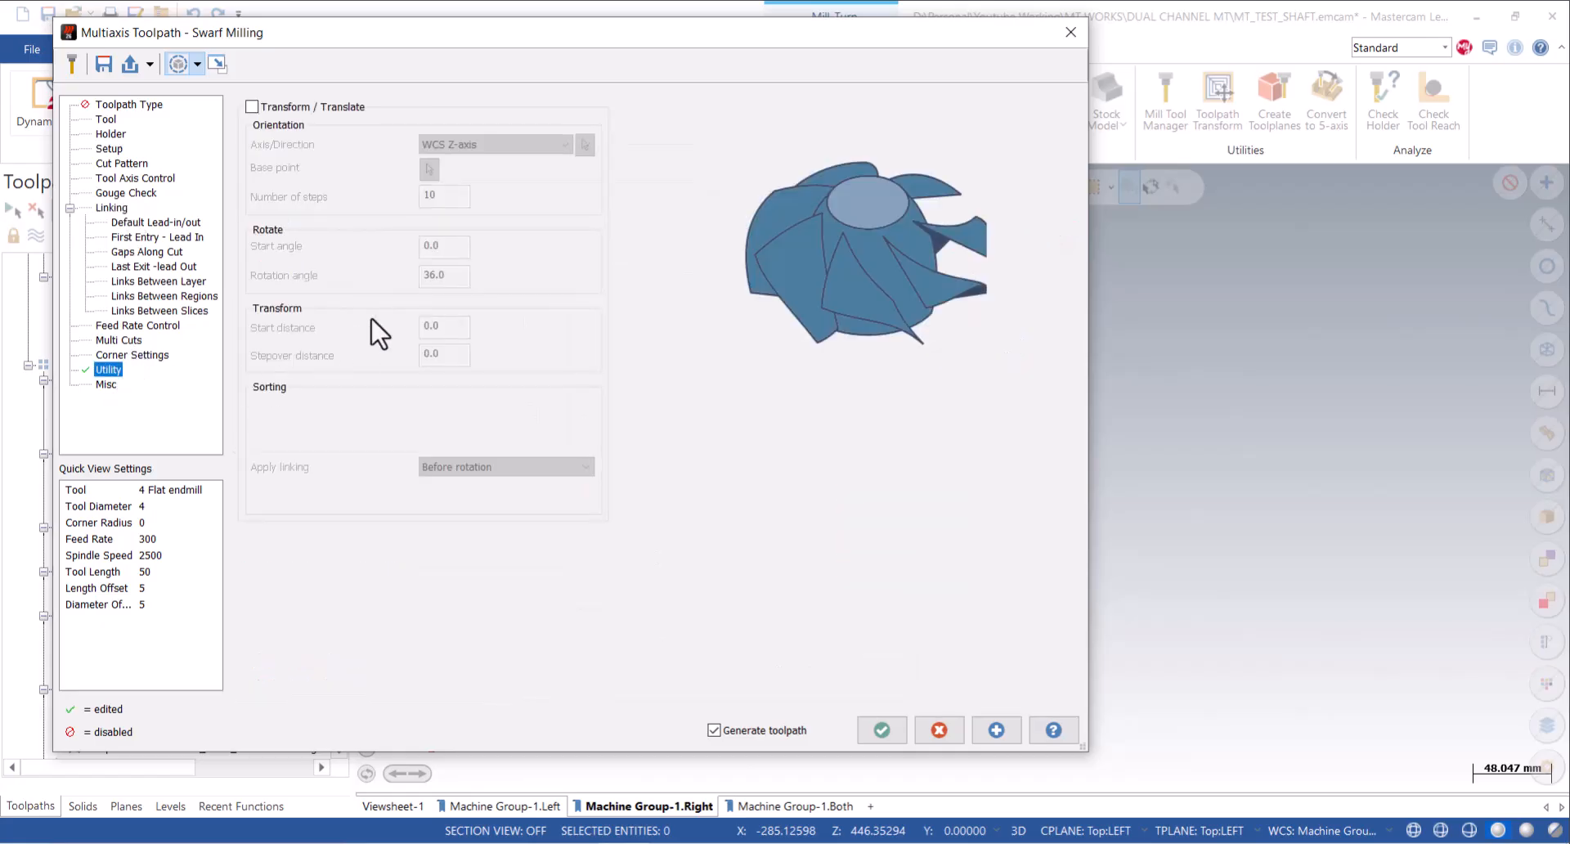
{"action": "left_click", "coordinate": [269, 107]}
{"action": "left_click", "coordinate": [456, 151]}
{"action": "left_click", "coordinate": [467, 162]}
{"action": "left_click", "coordinate": [881, 731]}
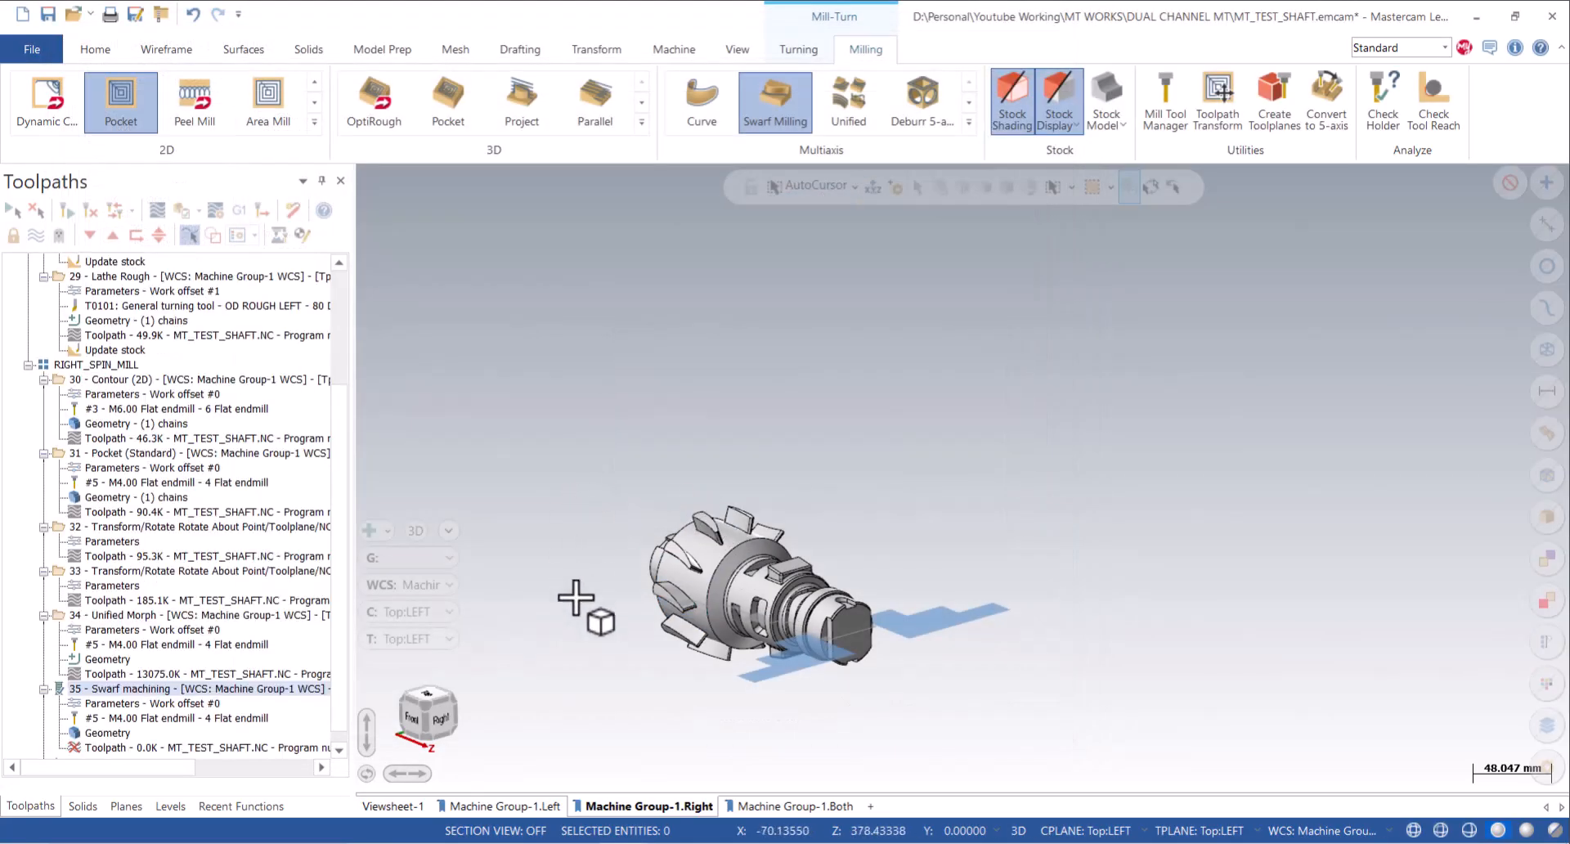
Examine the rotated swarf passes and the connecting moves between neighbouring blades.
{"action": "scroll", "coordinate": [618, 673], "scroll_direction": "up", "scroll_amount": 2}
{"action": "scroll", "coordinate": [1087, 540], "scroll_direction": "up", "scroll_amount": 1}
{"action": "middle_click_drag", "start_coordinate": [871, 513], "coordinate": [1017, 483]}
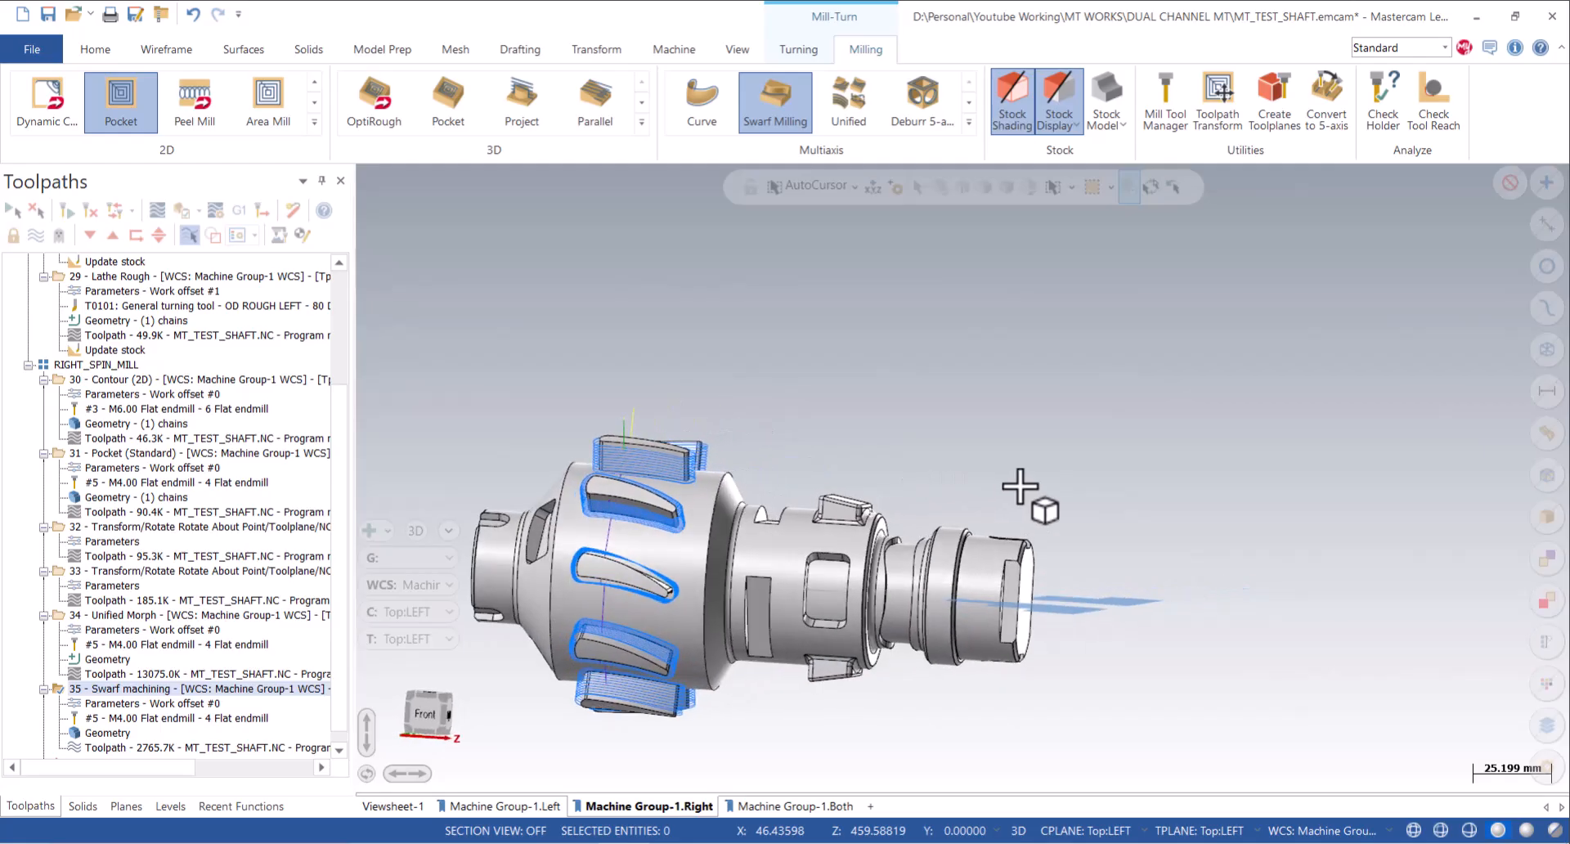
{"action": "scroll", "coordinate": [627, 528], "scroll_direction": "up", "scroll_amount": 2}
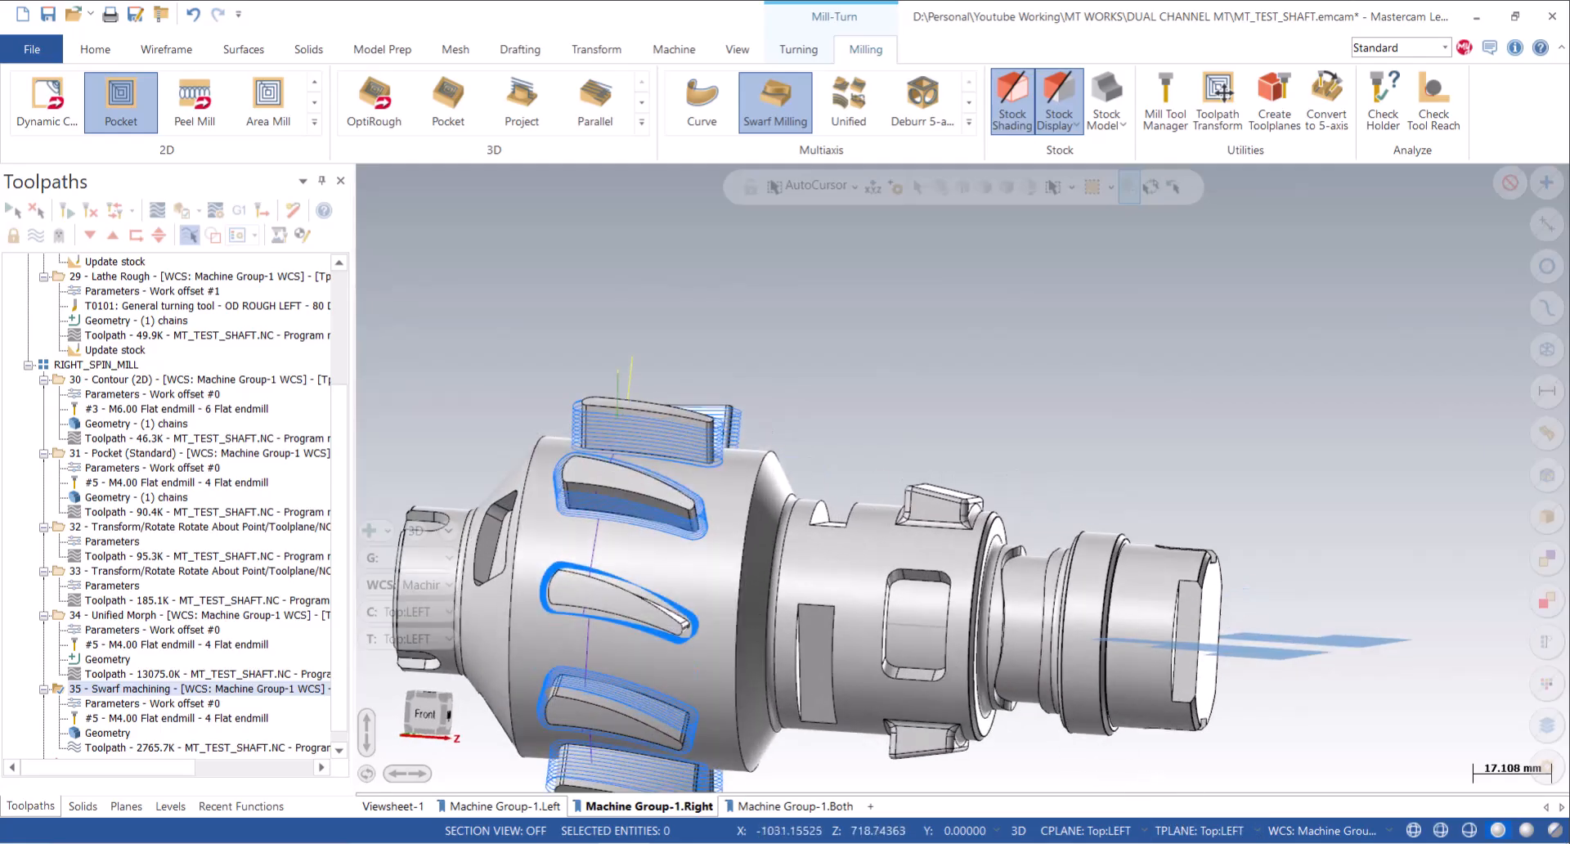
{"action": "middle_click_drag", "start_coordinate": [607, 505], "coordinate": [486, 526]}
{"action": "scroll", "coordinate": [485, 526], "scroll_direction": "up", "scroll_amount": 2}
{"action": "scroll", "coordinate": [691, 412], "scroll_direction": "up", "scroll_amount": 2}
{"action": "middle_click_drag", "start_coordinate": [691, 411], "coordinate": [518, 484]}
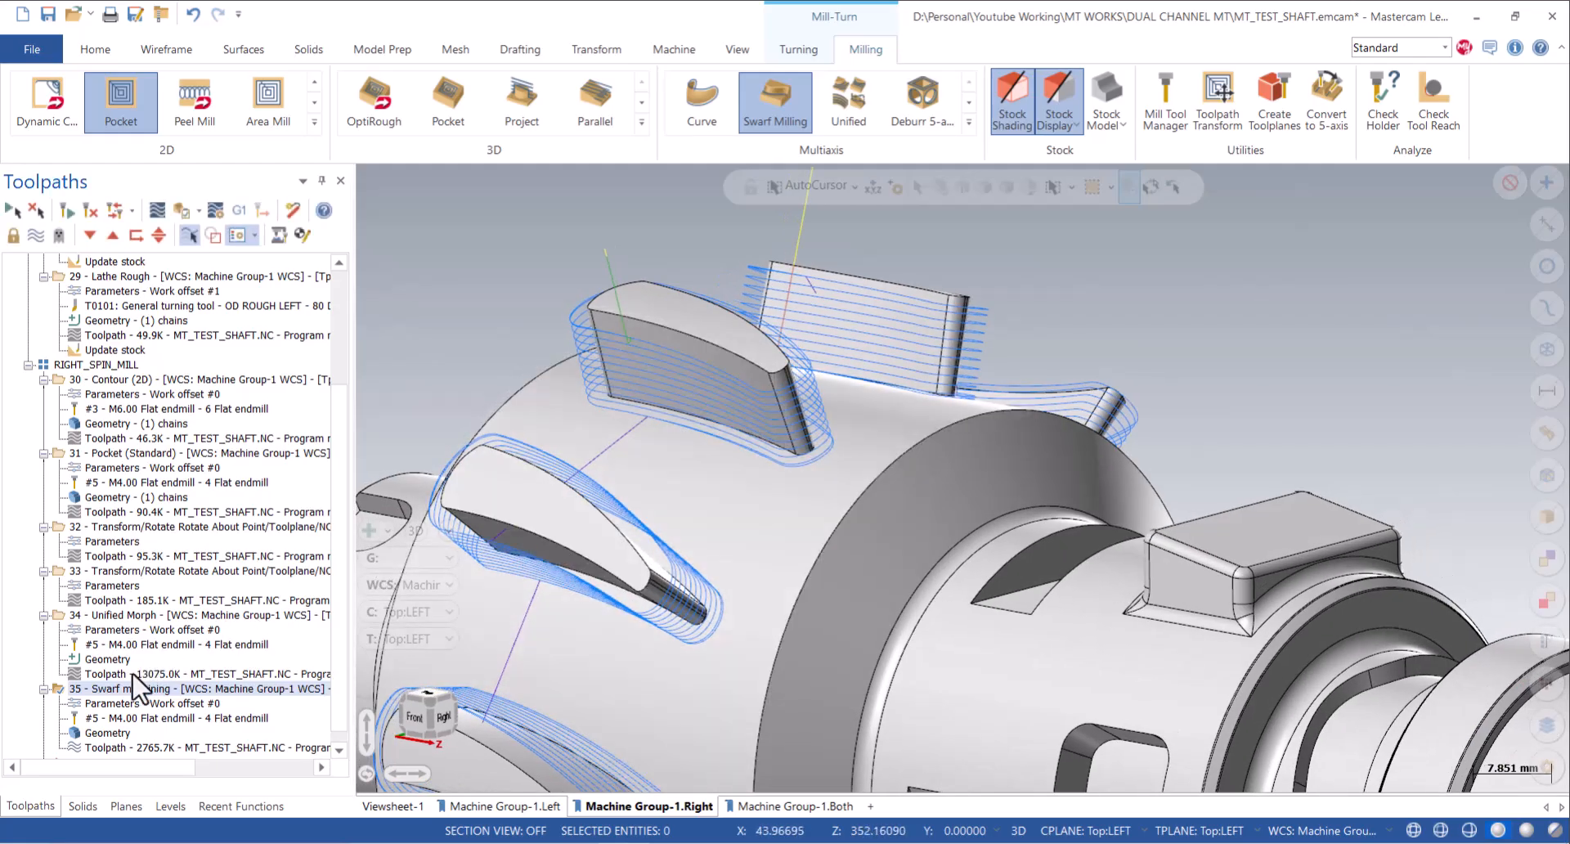
Set the swarf toolpath's clearance area to a cylinder along the WCS X-axis with a user-defined radius of 75.
{"action": "left_click", "coordinate": [109, 705]}
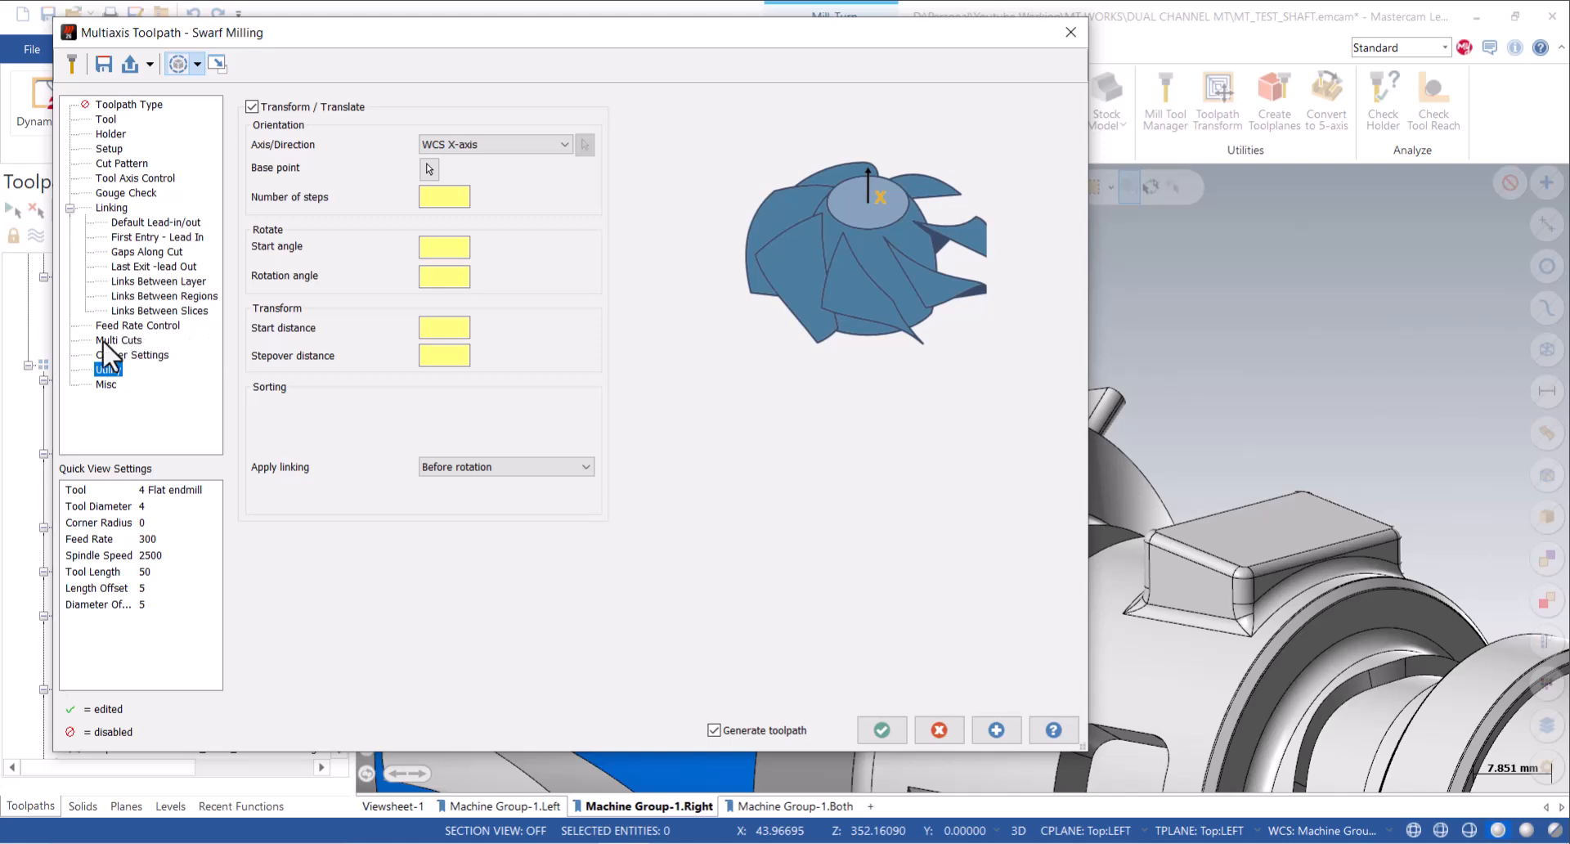
{"action": "double_click", "coordinate": [112, 208]}
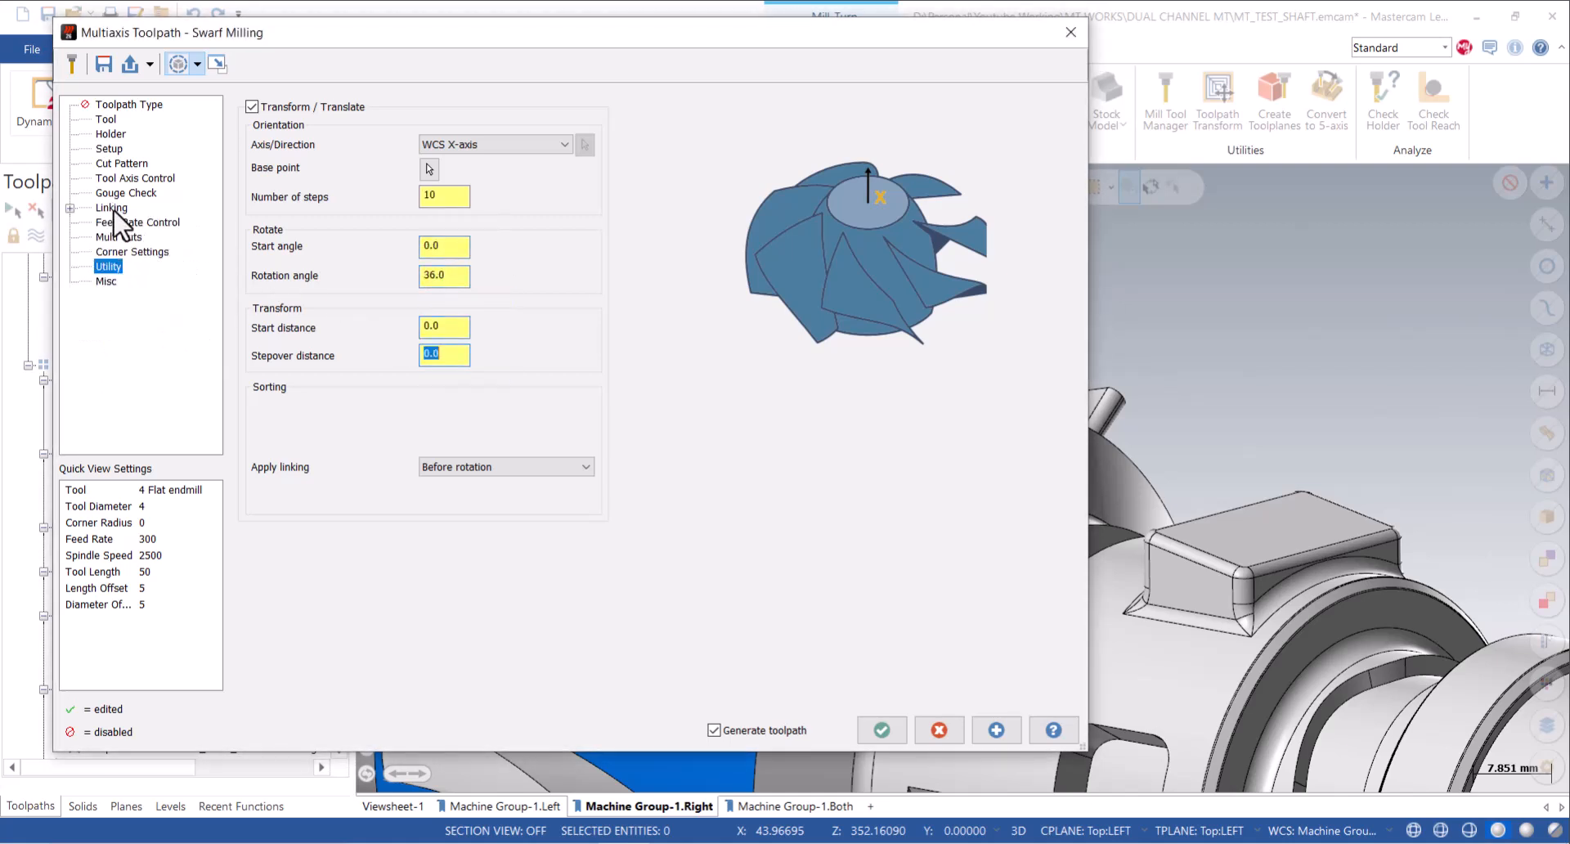
{"action": "double_click", "coordinate": [113, 208]}
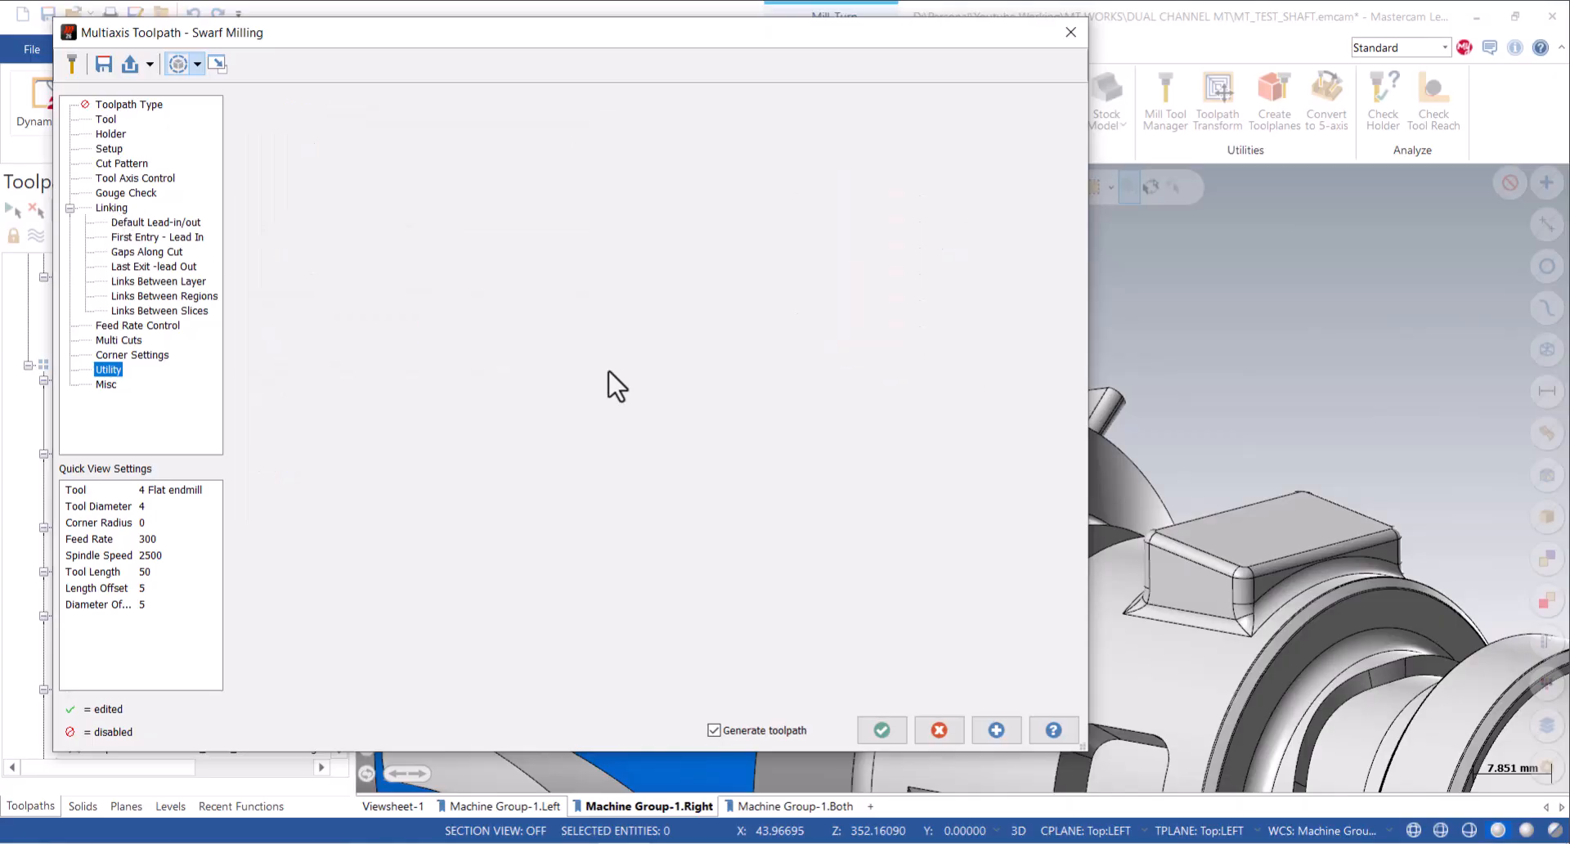
{"action": "left_click", "coordinate": [458, 320]}
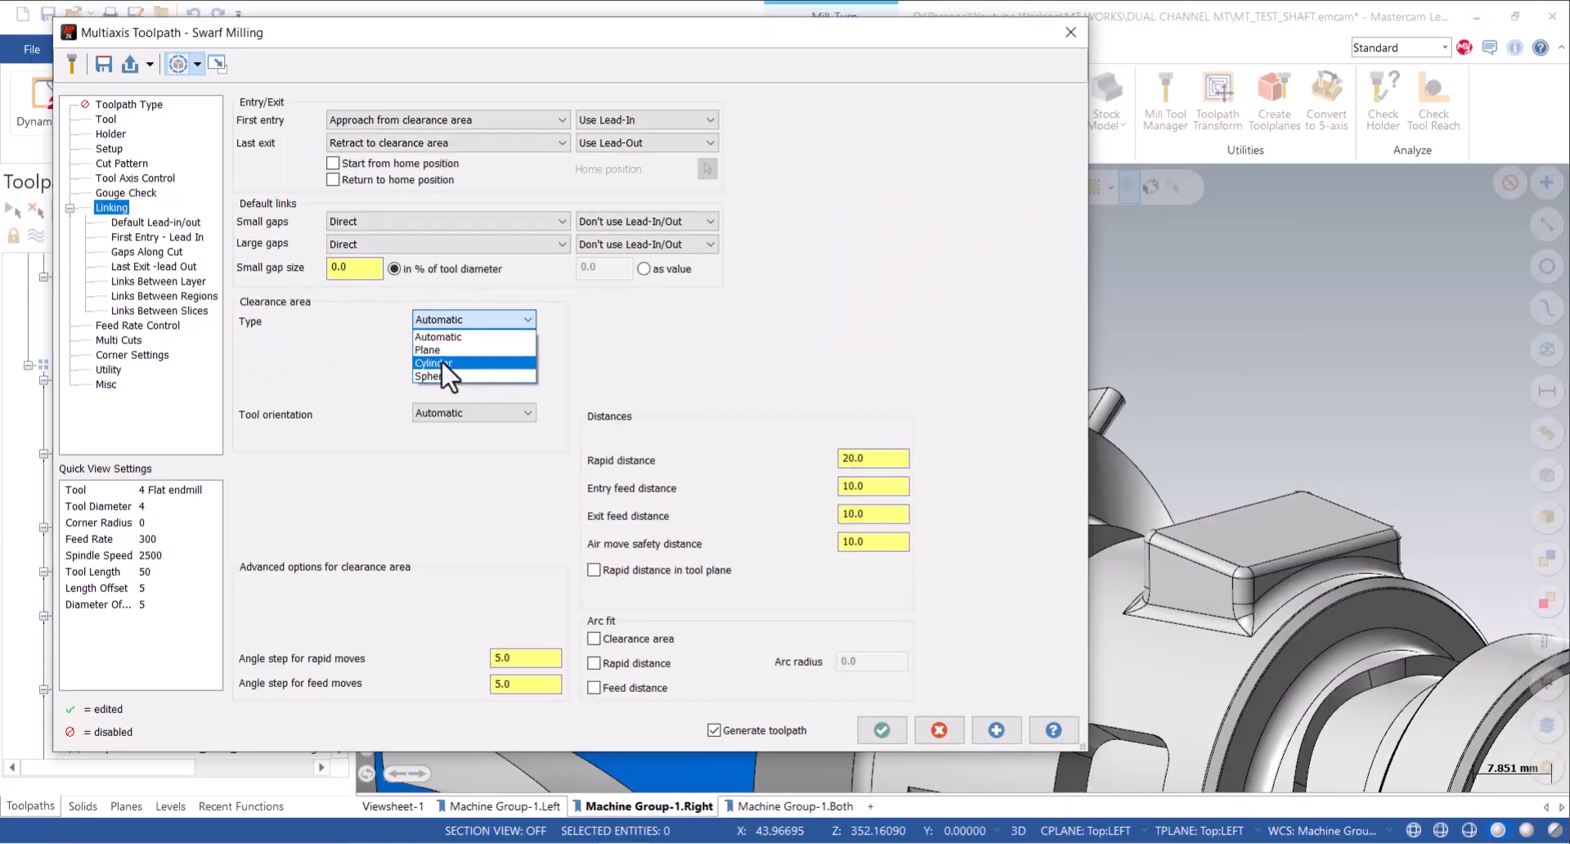
{"action": "left_click", "coordinate": [446, 364]}
{"action": "left_click", "coordinate": [472, 347]}
{"action": "left_click", "coordinate": [458, 368]}
{"action": "double_click", "coordinate": [504, 387]}
{"action": "type", "text": "75"}
{"action": "key", "text": "Tab"}
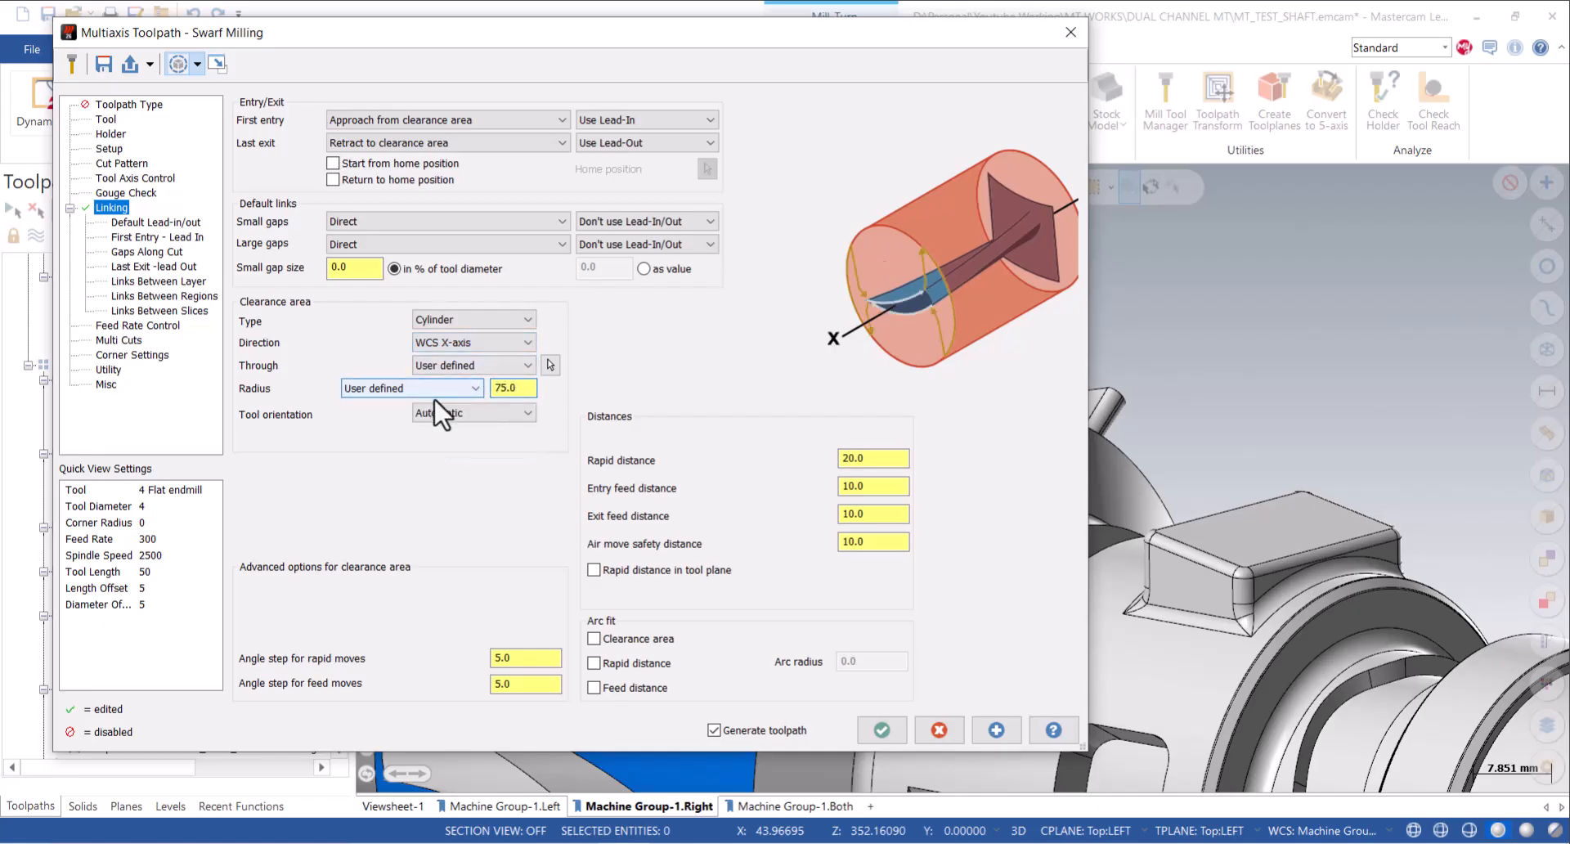
Turn off the default links between regions, set large moves to Retract to rapid distance, and regenerate the toolpath.
{"action": "left_click", "coordinate": [149, 296]}
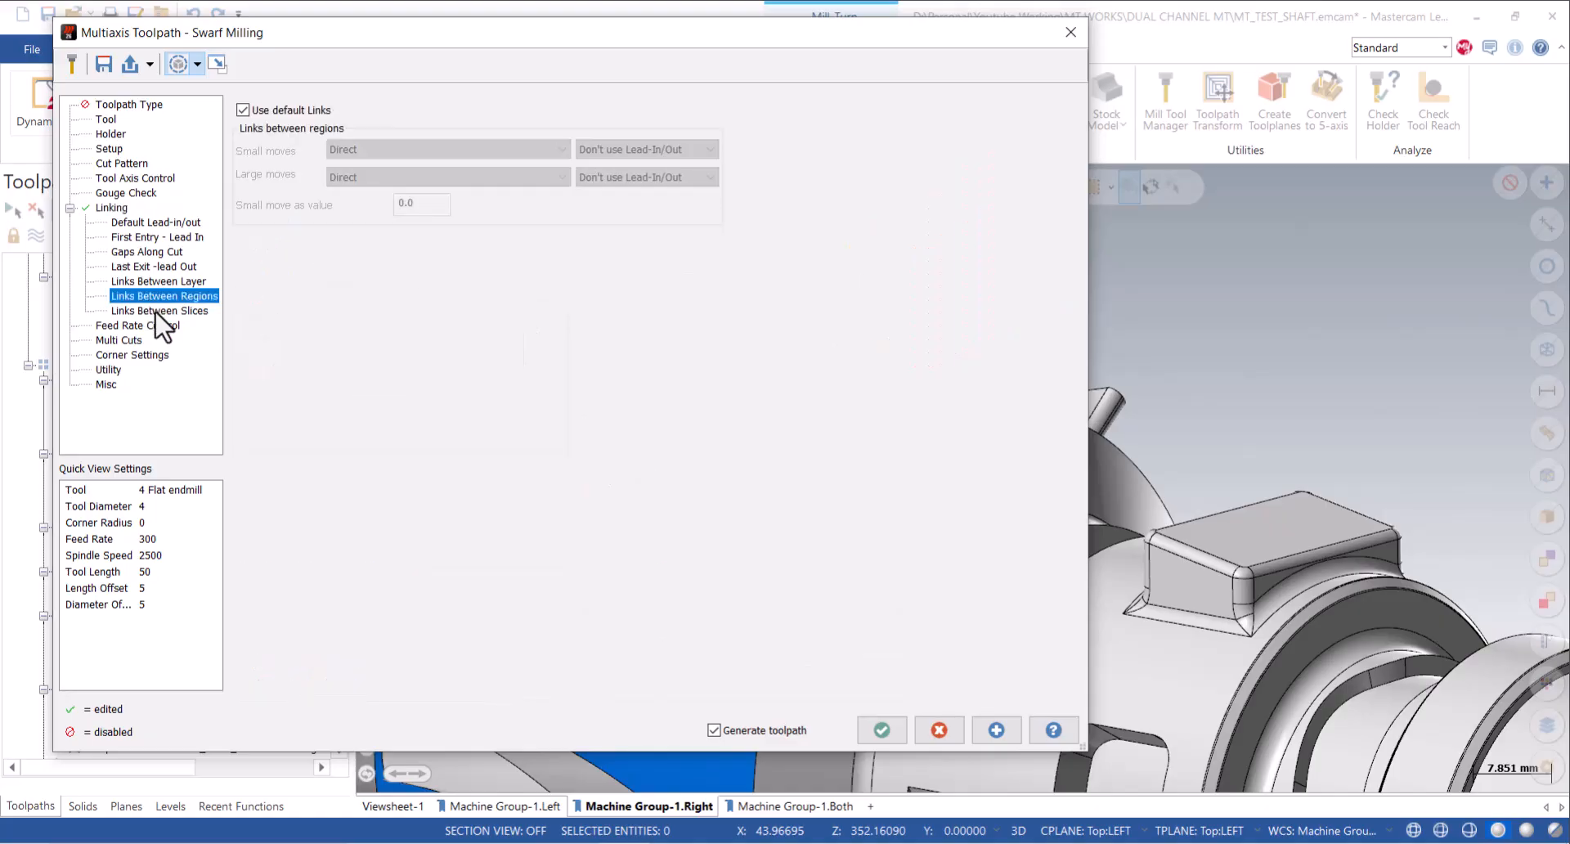
{"action": "left_click", "coordinate": [291, 110]}
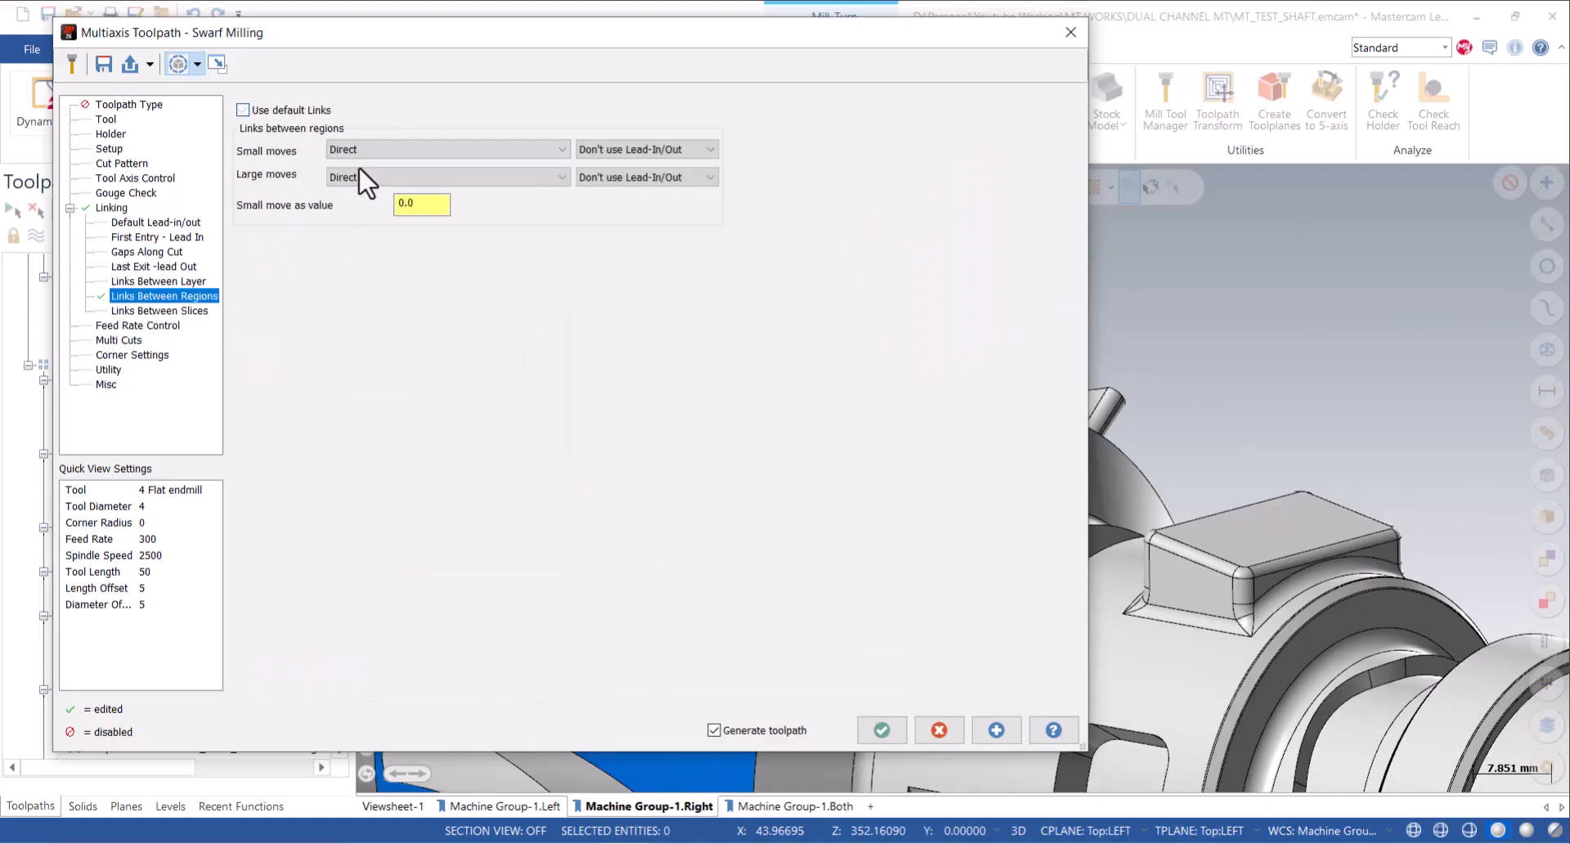
{"action": "left_click", "coordinate": [360, 177]}
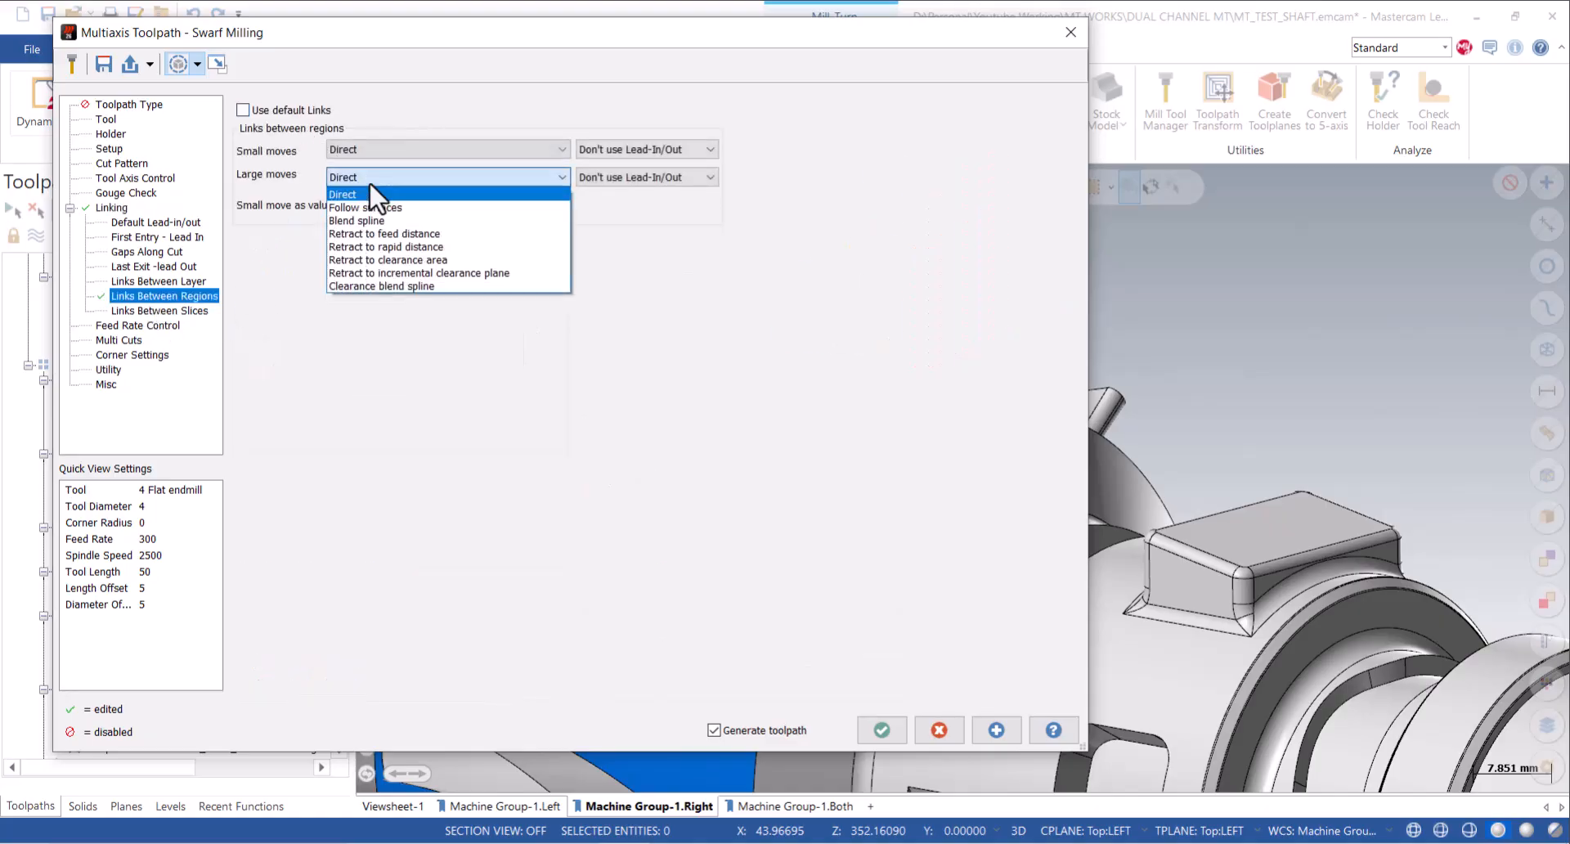
{"action": "left_click", "coordinate": [383, 247]}
{"action": "left_click", "coordinate": [880, 736]}
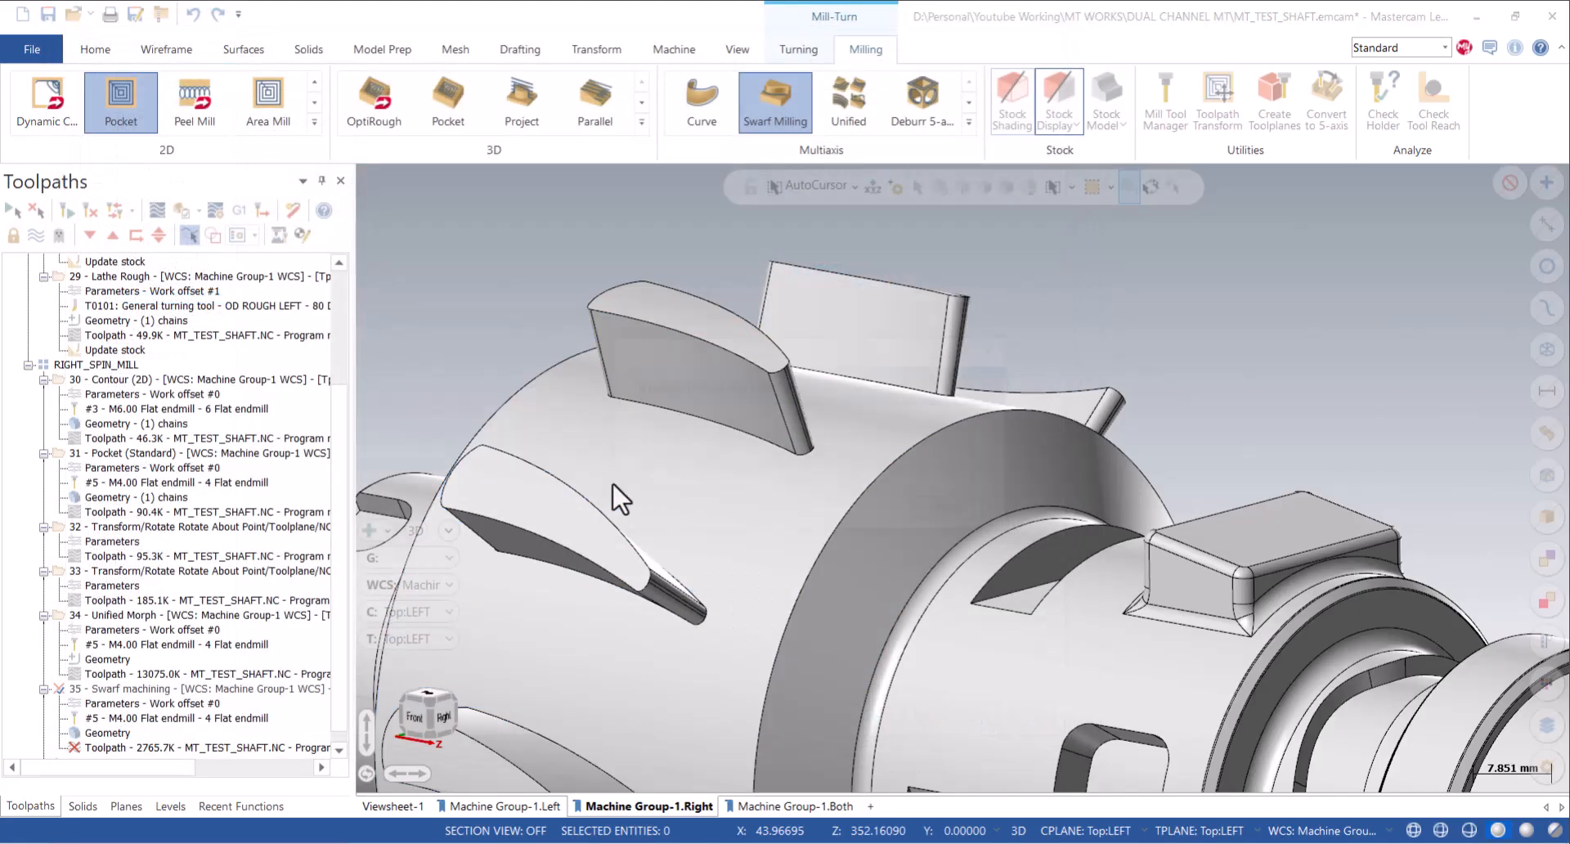
Save the part file and display the shaft in the Top view.
{"action": "scroll", "coordinate": [953, 395], "scroll_direction": "down", "scroll_amount": 1}
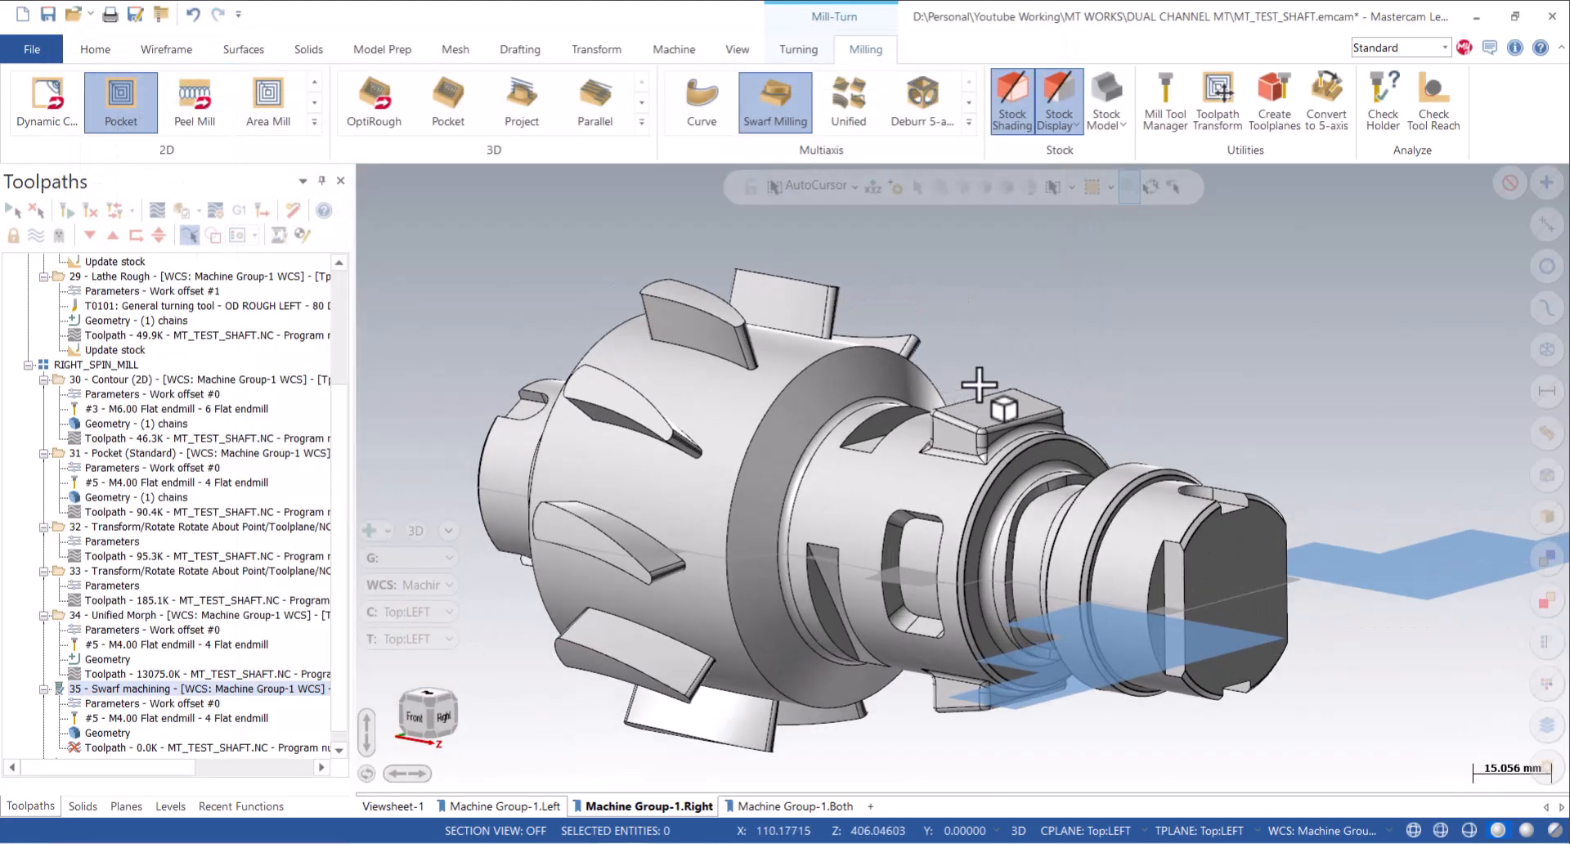
{"action": "middle_click_drag", "start_coordinate": [900, 341], "coordinate": [965, 350]}
{"action": "scroll", "coordinate": [685, 370], "scroll_direction": "down", "scroll_amount": 4}
{"action": "left_click", "coordinate": [48, 13]}
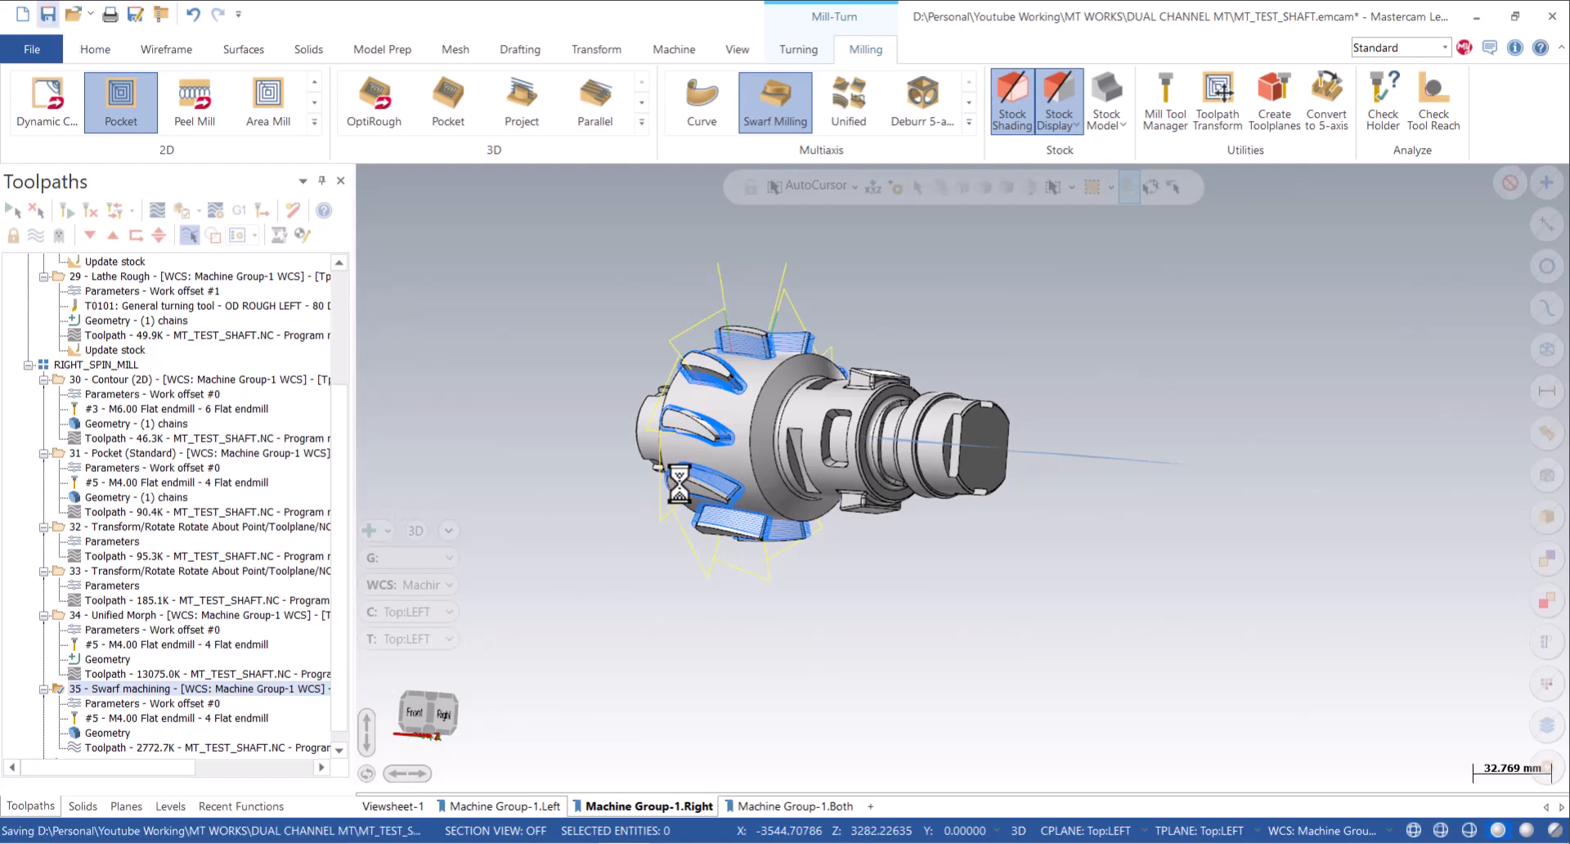
{"action": "middle_click_drag", "start_coordinate": [679, 455], "coordinate": [867, 458]}
{"action": "right_click", "coordinate": [965, 372]}
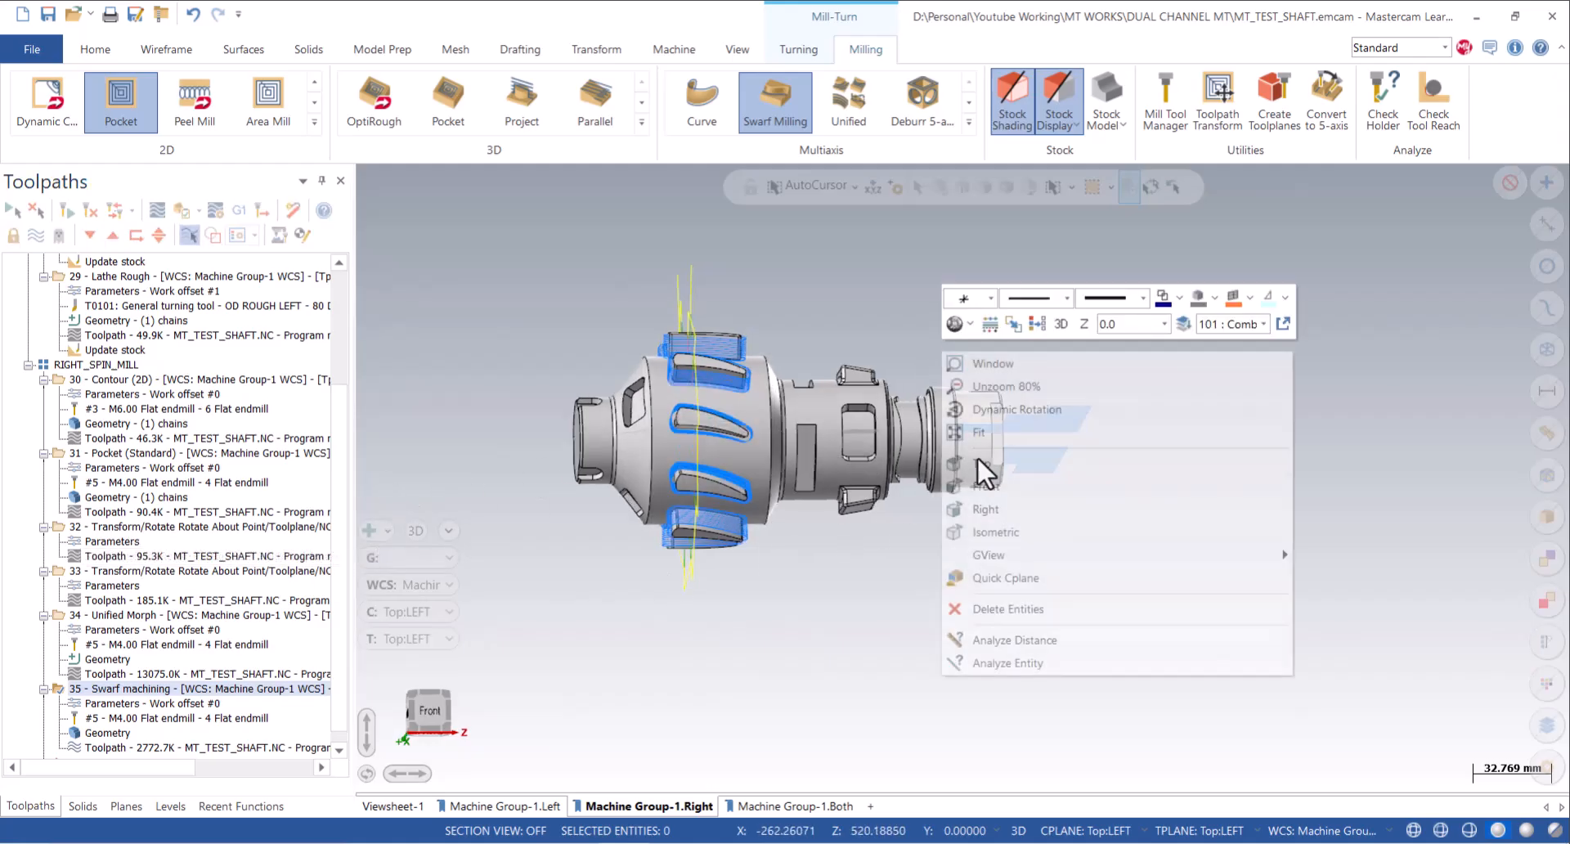
{"action": "left_click", "coordinate": [992, 480]}
{"action": "scroll", "coordinate": [701, 441], "scroll_direction": "down", "scroll_amount": 2}
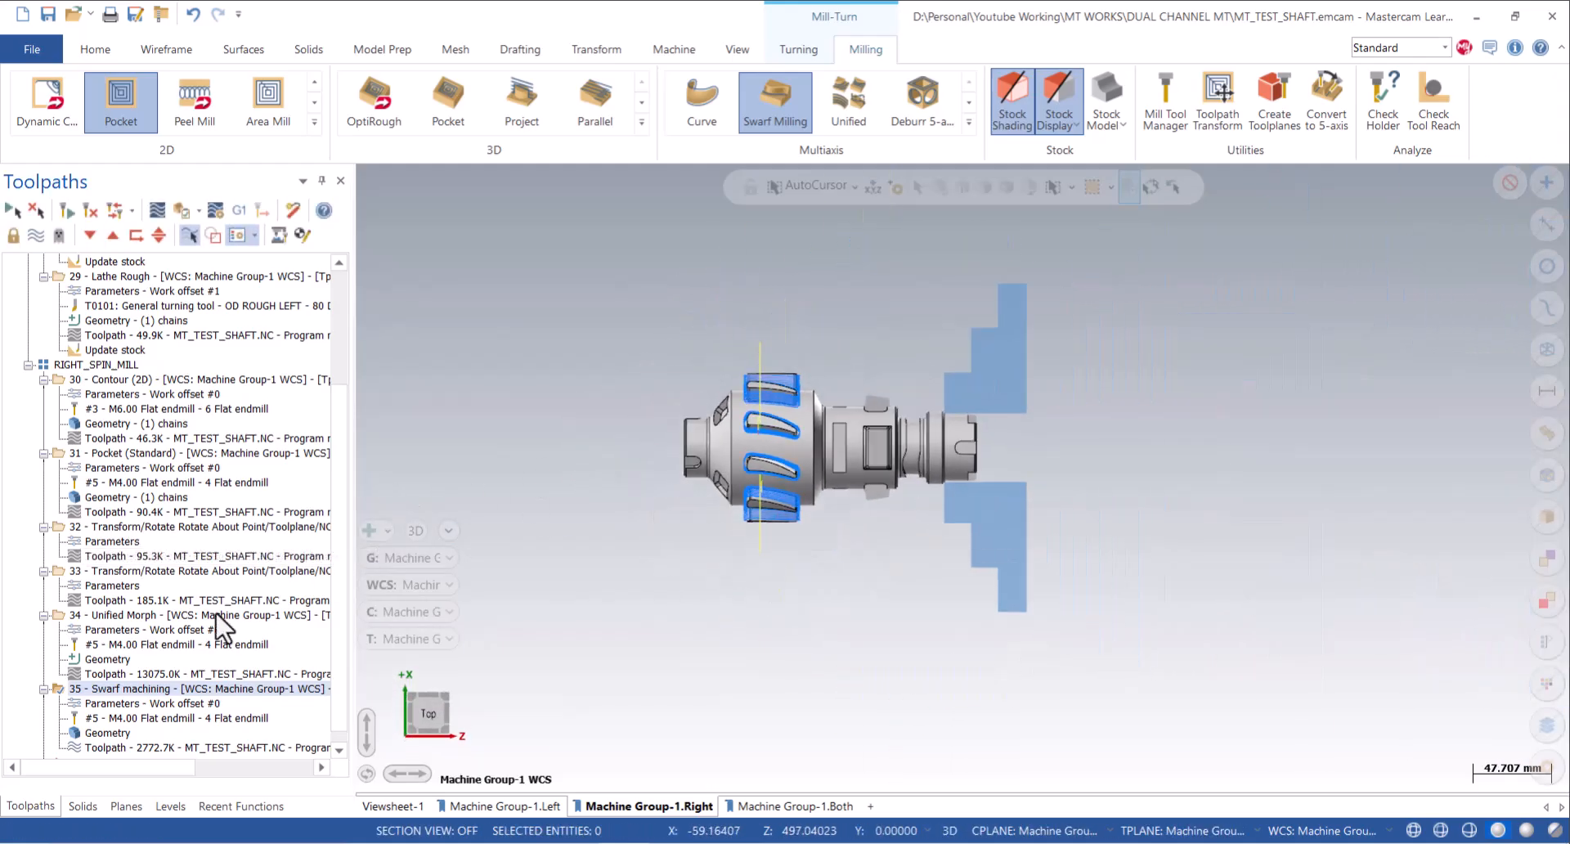
Select the RIGHT_SIND_LATHE and RIGHT_SPIN_MILL operation groups and accept the simulator options with Stock Setup as the stock.
{"action": "scroll", "coordinate": [88, 551], "scroll_direction": "up", "scroll_amount": 4}
{"action": "left_click", "coordinate": [92, 335]}
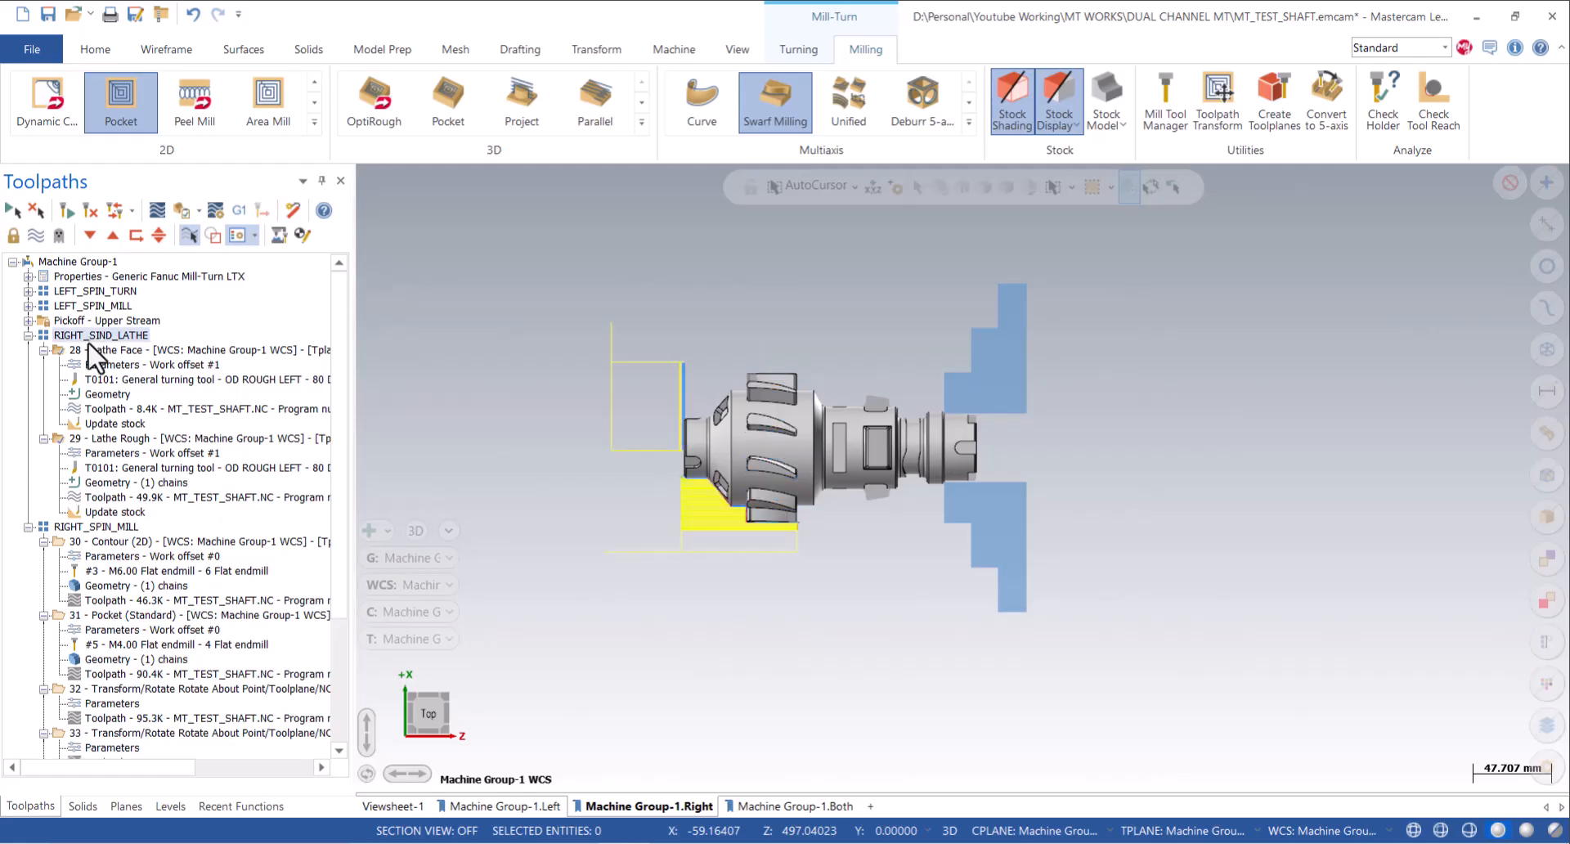
{"action": "left_click", "coordinate": [81, 526]}
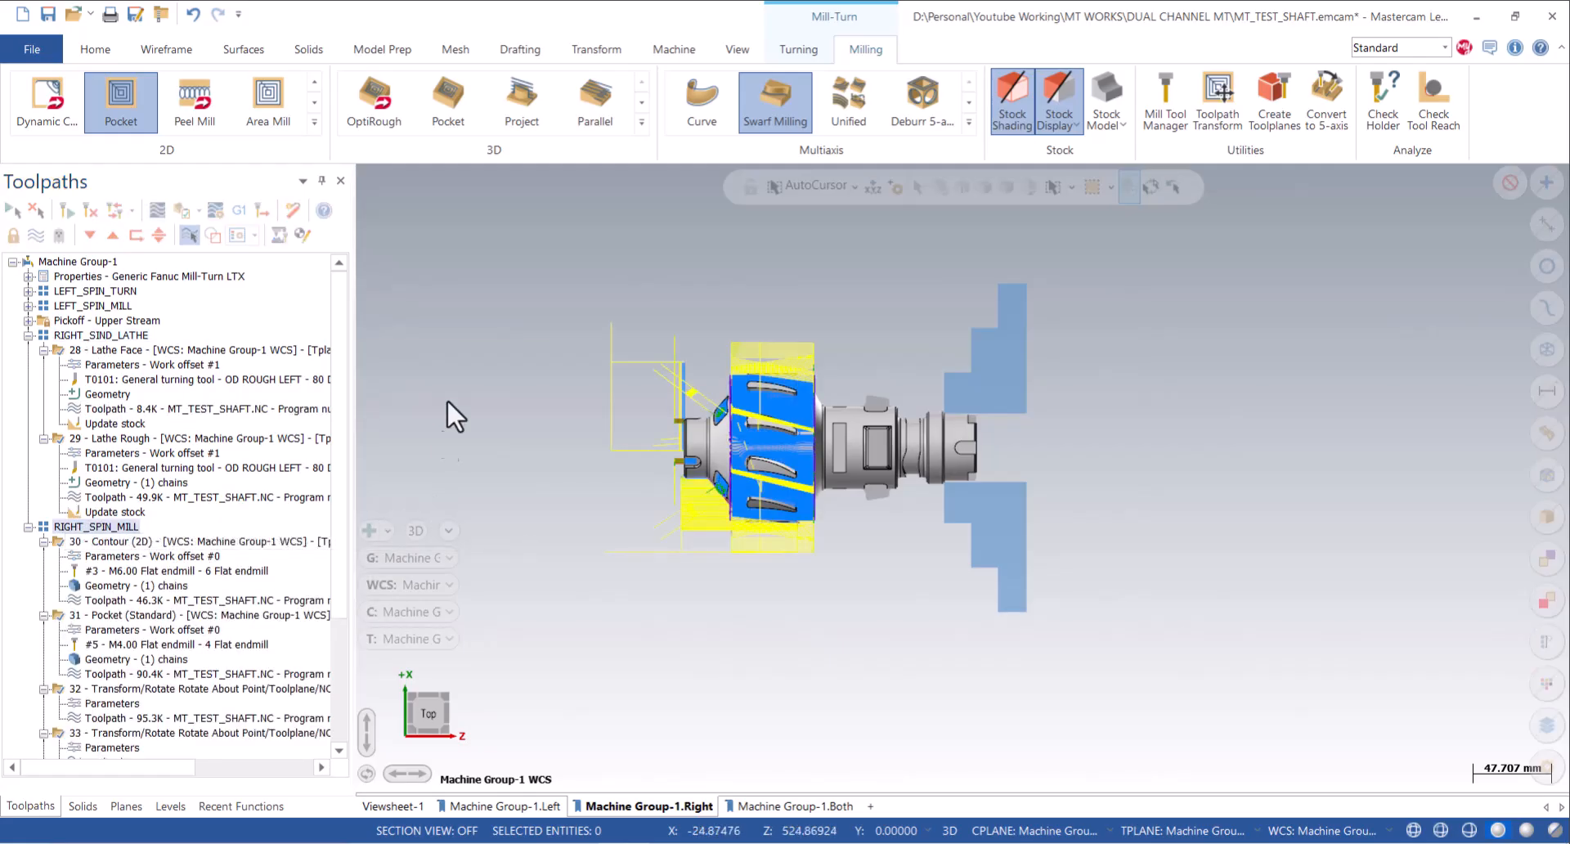
{"action": "left_click", "coordinate": [189, 235]}
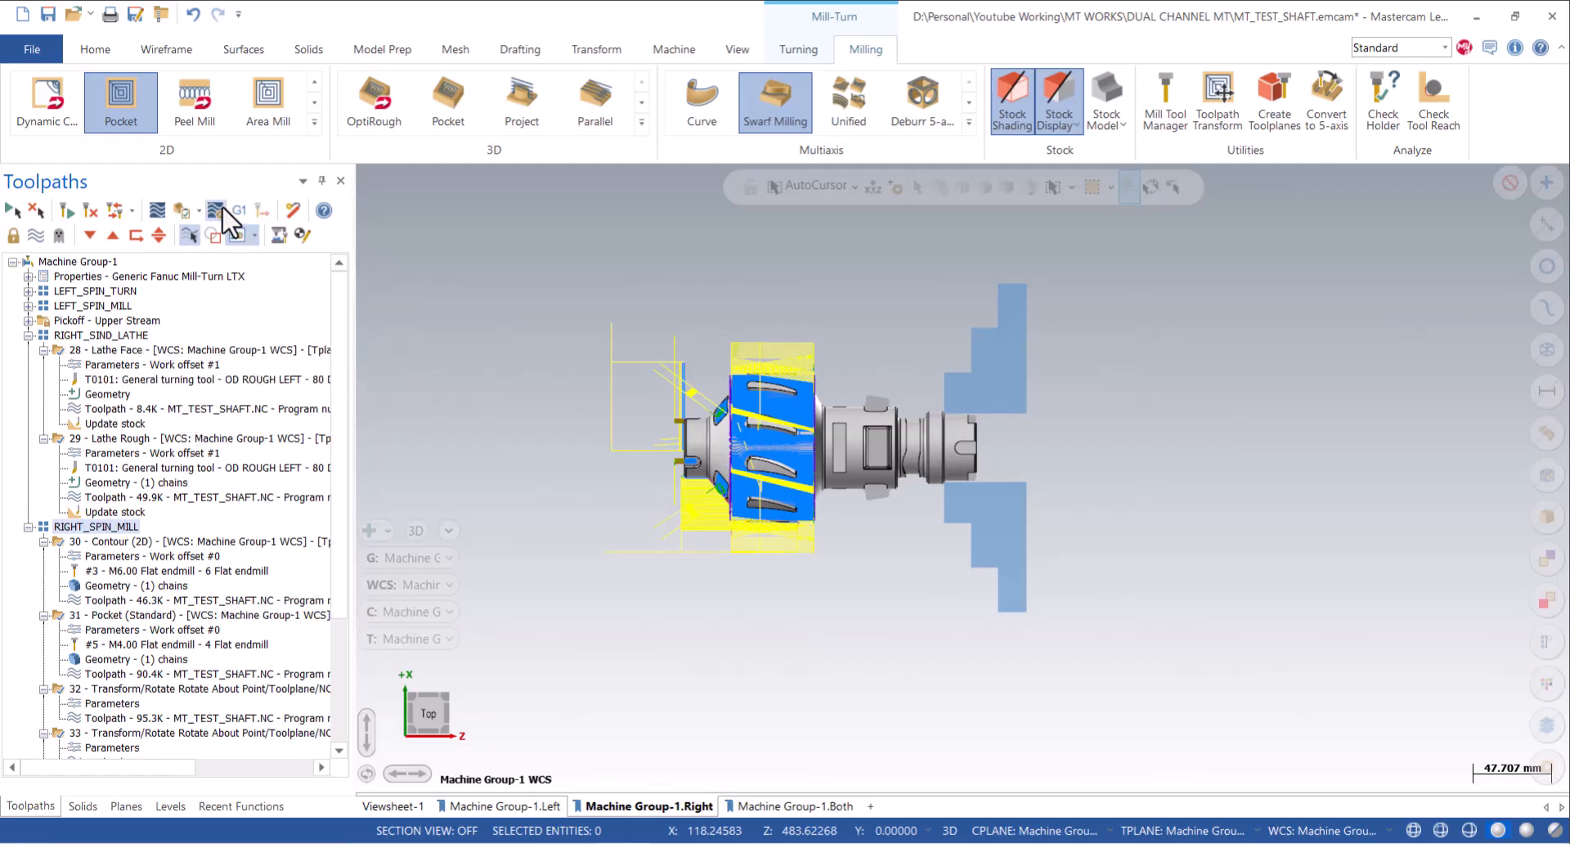
{"action": "left_click", "coordinate": [217, 211]}
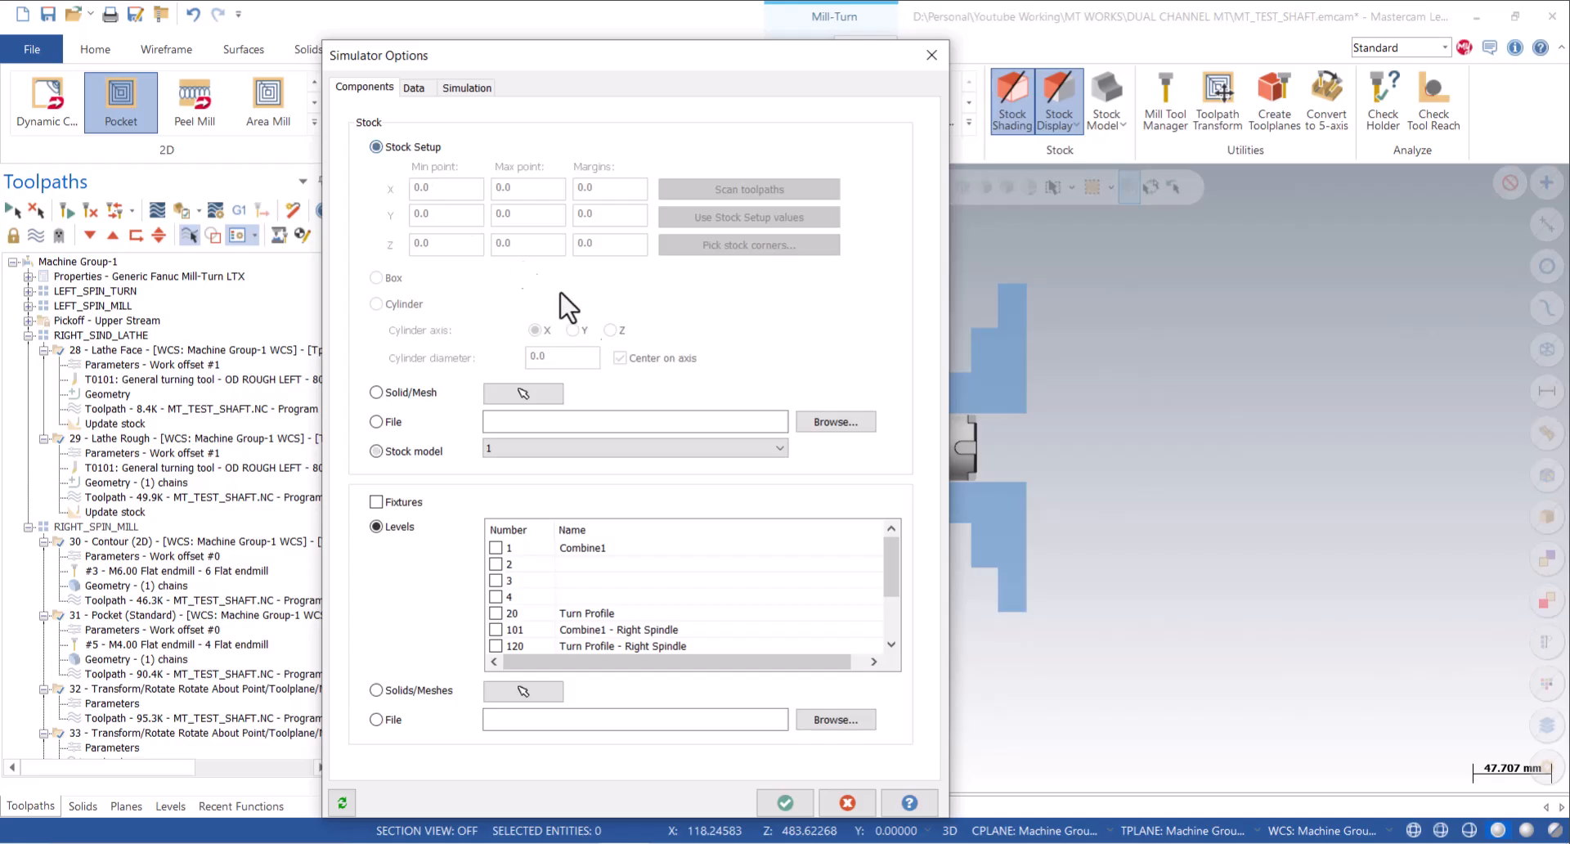
{"action": "left_click", "coordinate": [785, 802]}
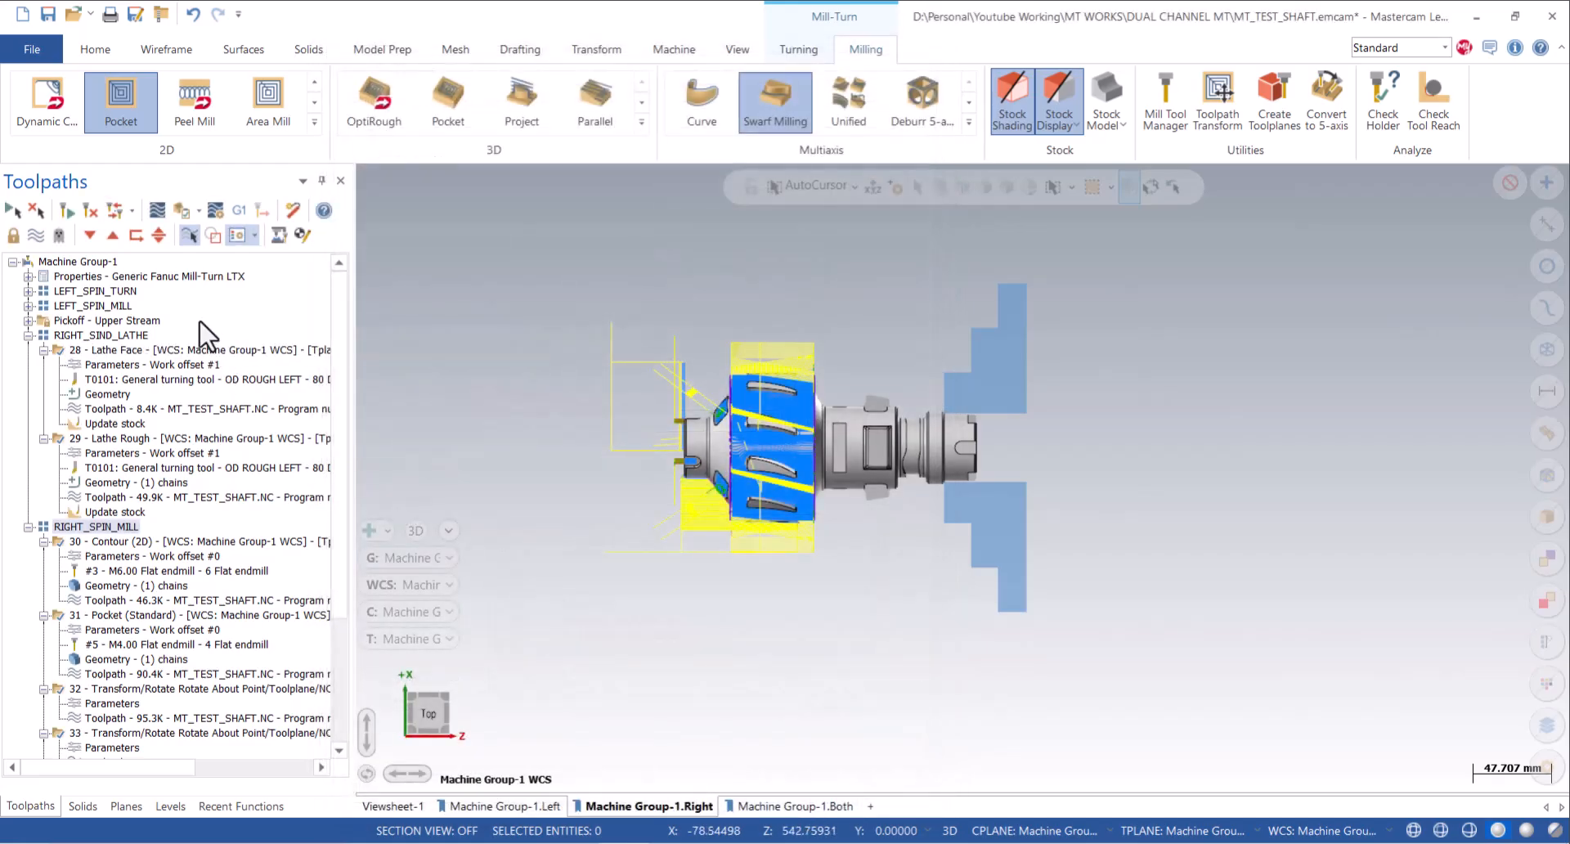
Run verification of the selected right-spindle operations and play the material-removal simulation on the shaft.
{"action": "left_click", "coordinate": [182, 209]}
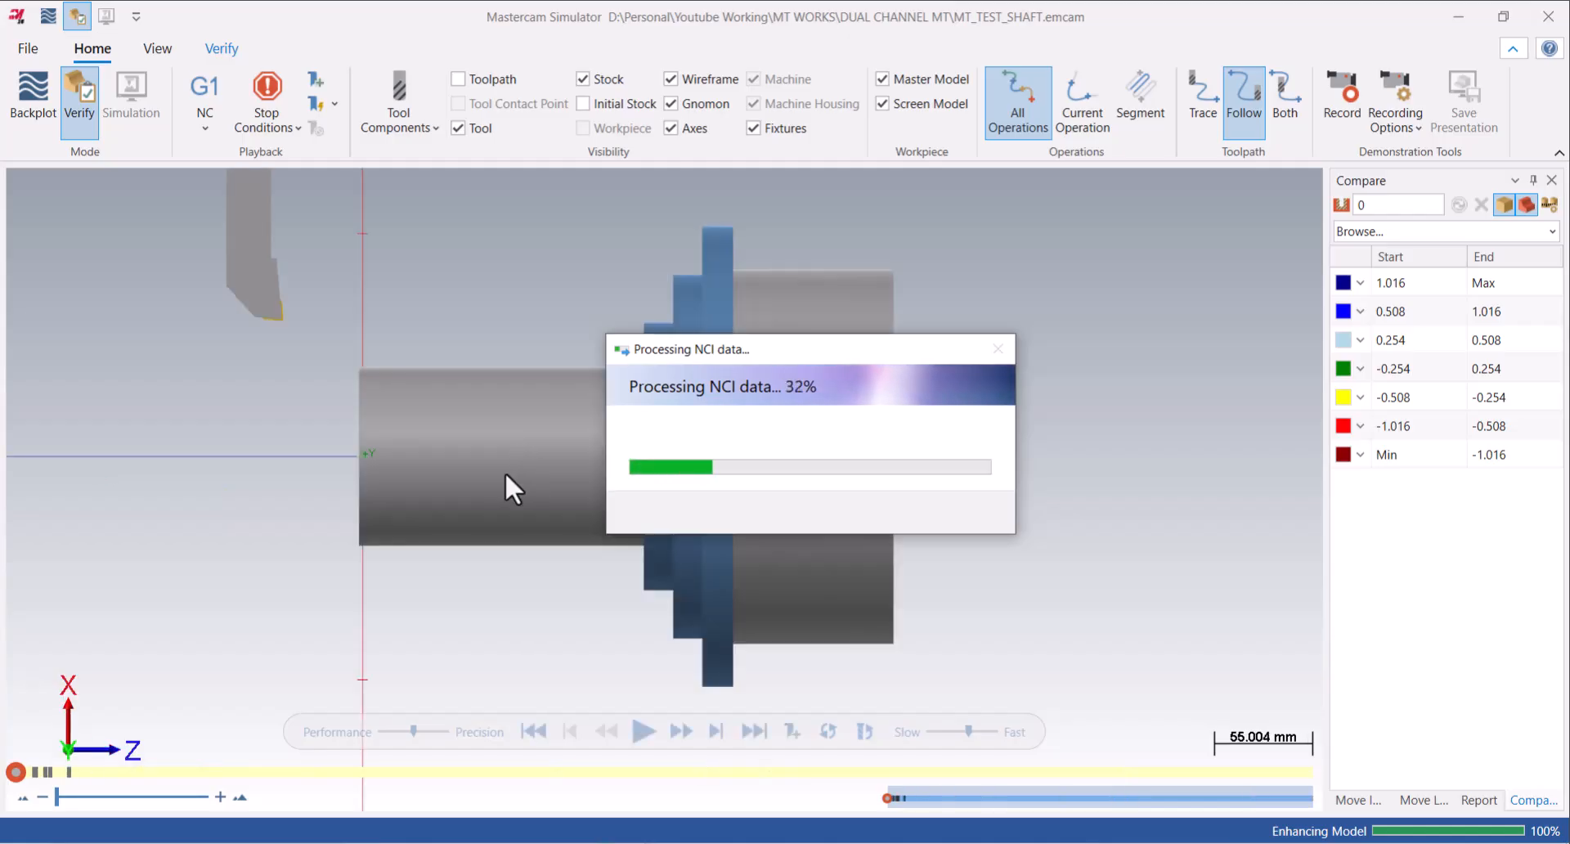
{"action": "middle_click_drag", "start_coordinate": [509, 472], "coordinate": [537, 476]}
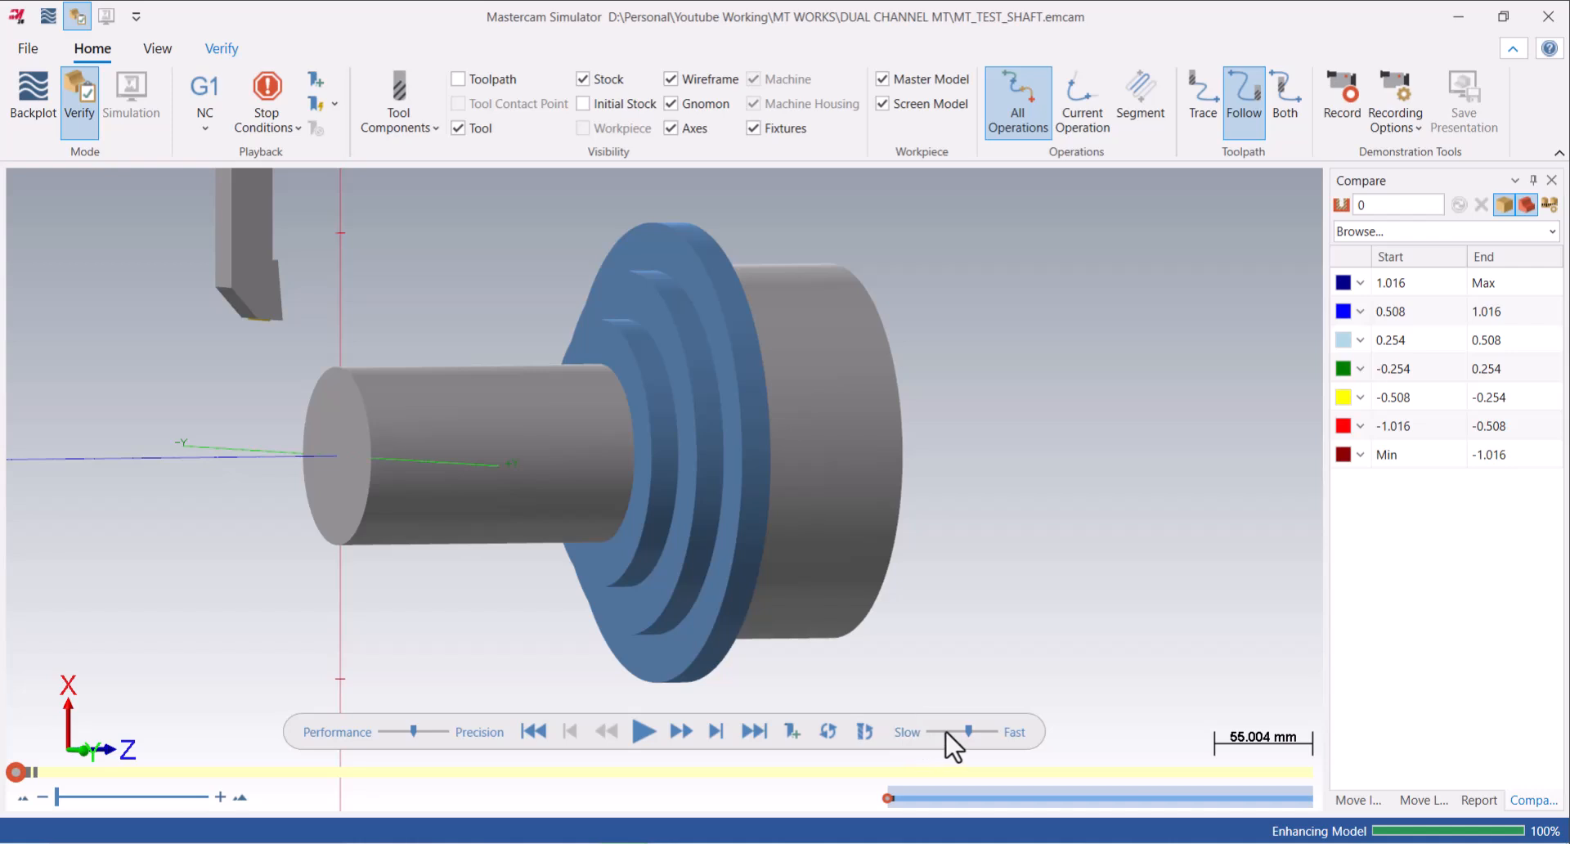
{"action": "left_click", "coordinate": [645, 733]}
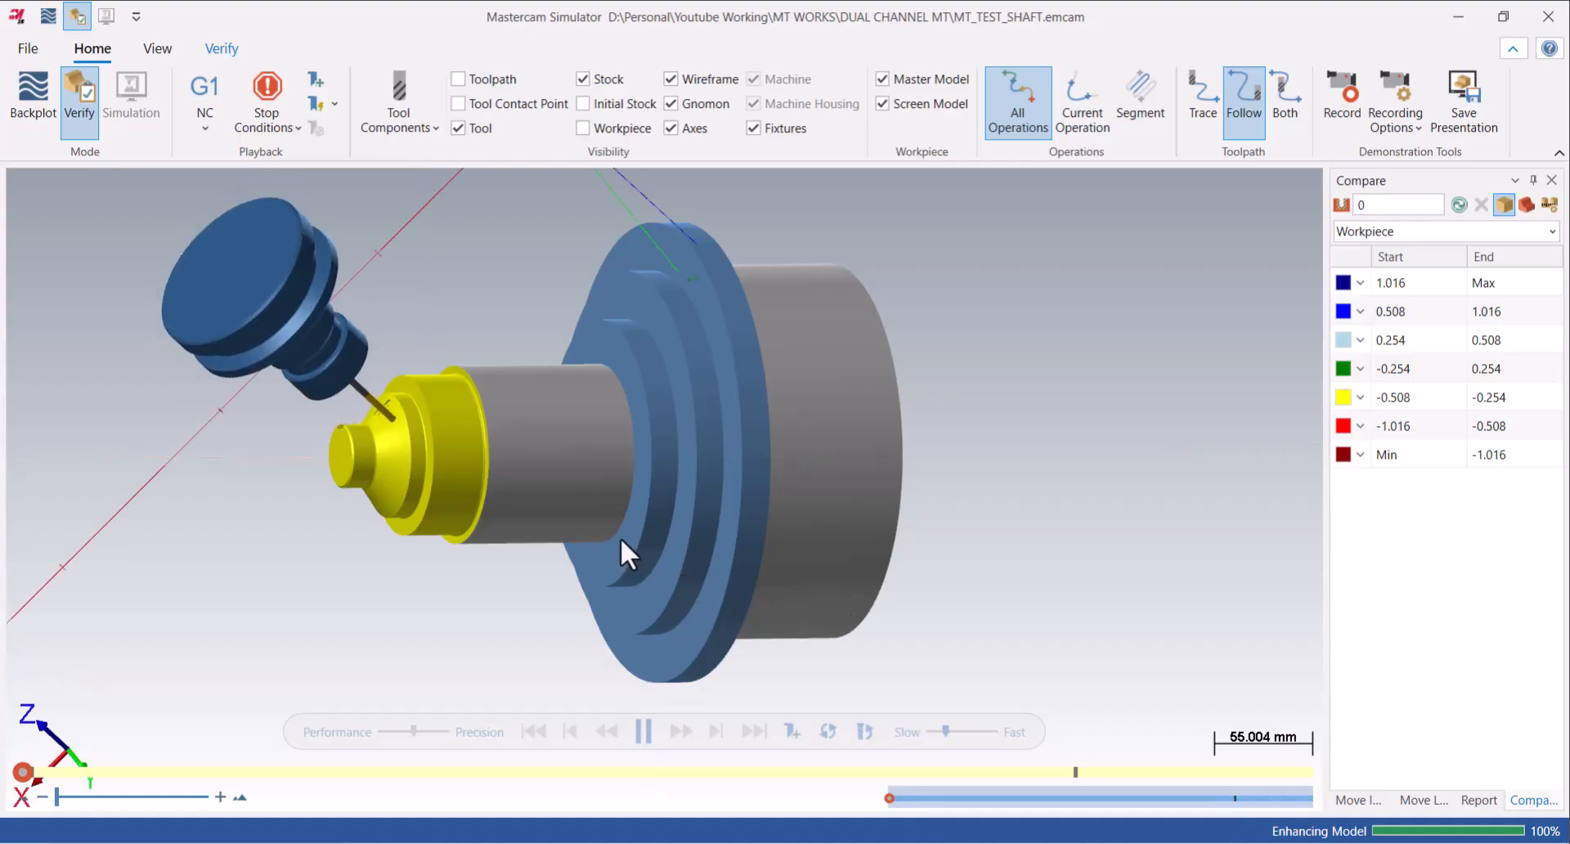
{"action": "mouse_move", "coordinate": [612, 527]}
{"action": "middle_mouse_down"}
{"action": "mouse_move", "coordinate": [604, 502]}
{"action": "mouse_move", "coordinate": [598, 526]}
{"action": "middle_mouse_up"}
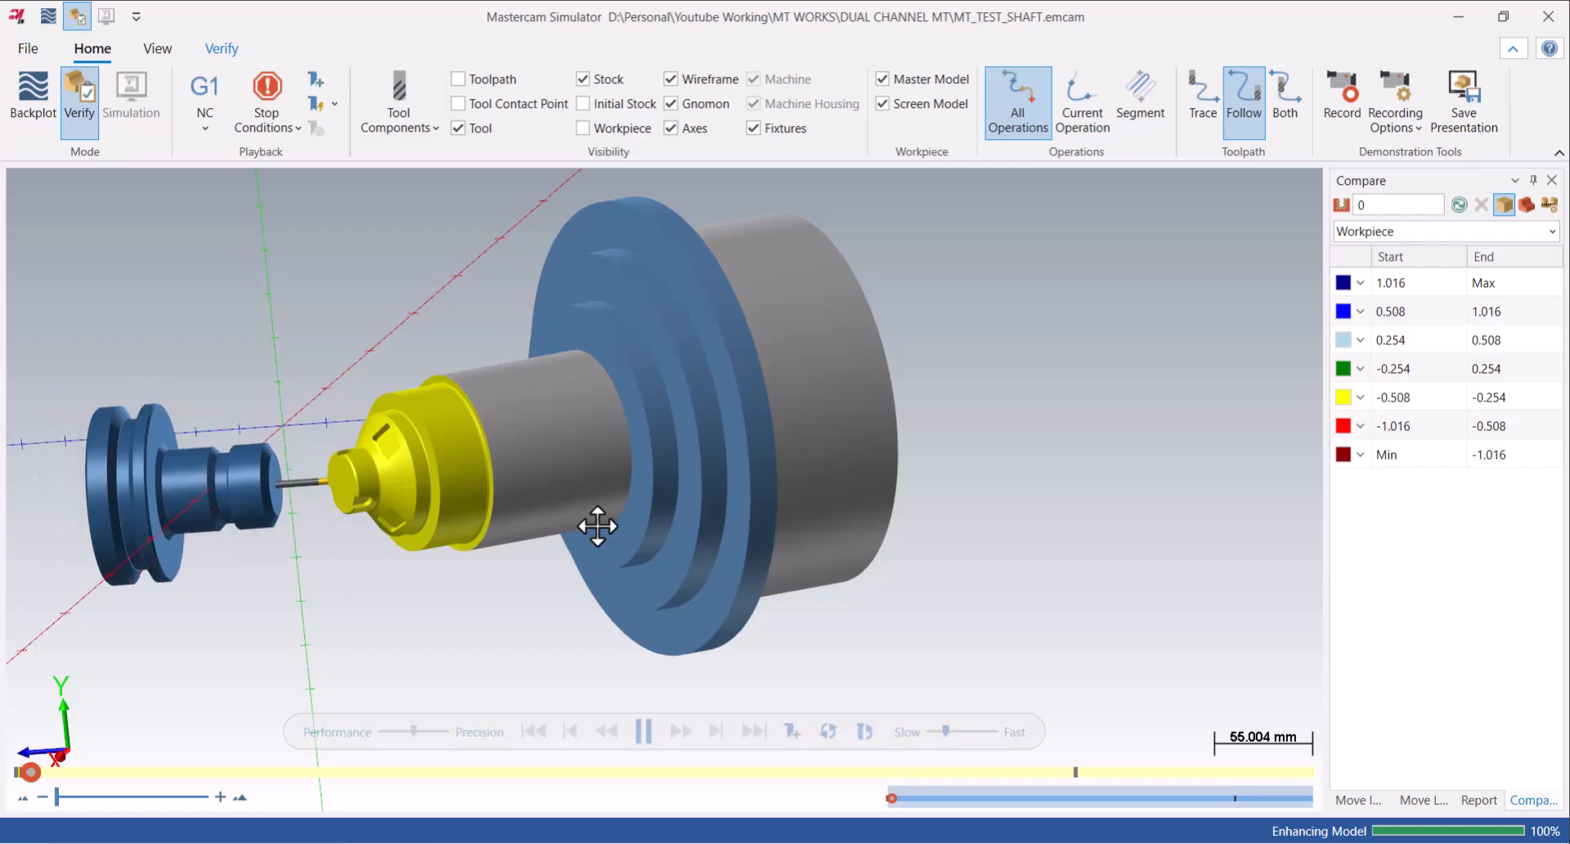
{"action": "middle_click_drag", "start_coordinate": [563, 500], "coordinate": [523, 488]}
{"action": "scroll", "coordinate": [537, 493], "scroll_direction": "down", "scroll_amount": 2}
{"action": "scroll", "coordinate": [491, 385], "scroll_direction": "up", "scroll_amount": 1}
{"action": "middle_click_drag", "start_coordinate": [491, 385], "coordinate": [515, 508]}
{"action": "scroll", "coordinate": [552, 617], "scroll_direction": "up", "scroll_amount": 2}
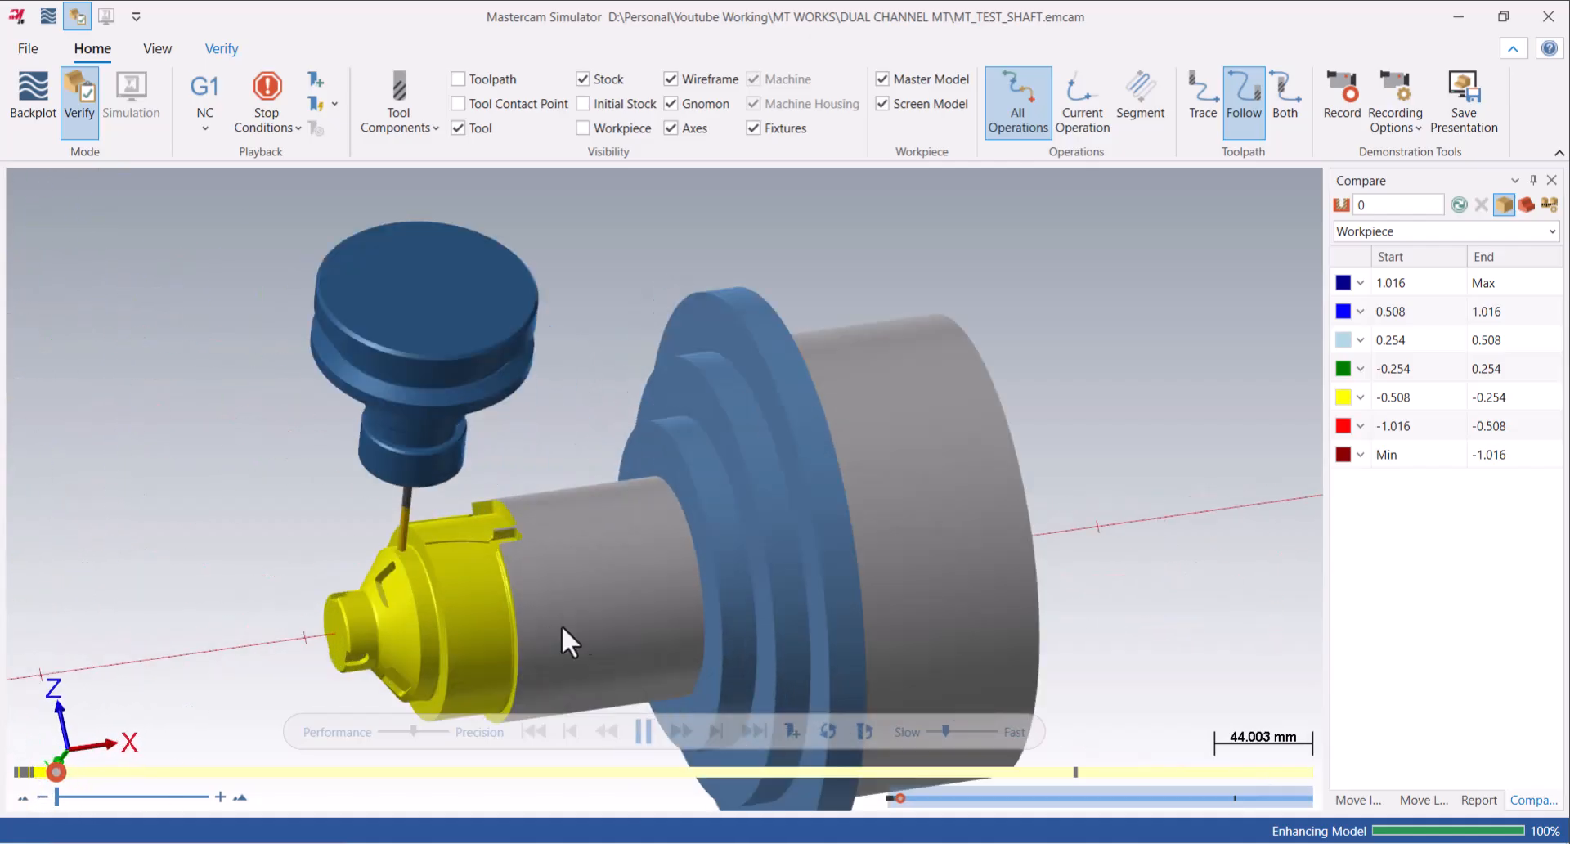
Raise the simulation speed to the fastest setting and inspect the machined blades and pockets up close.
{"action": "left_click_drag", "start_coordinate": [945, 731], "coordinate": [976, 733]}
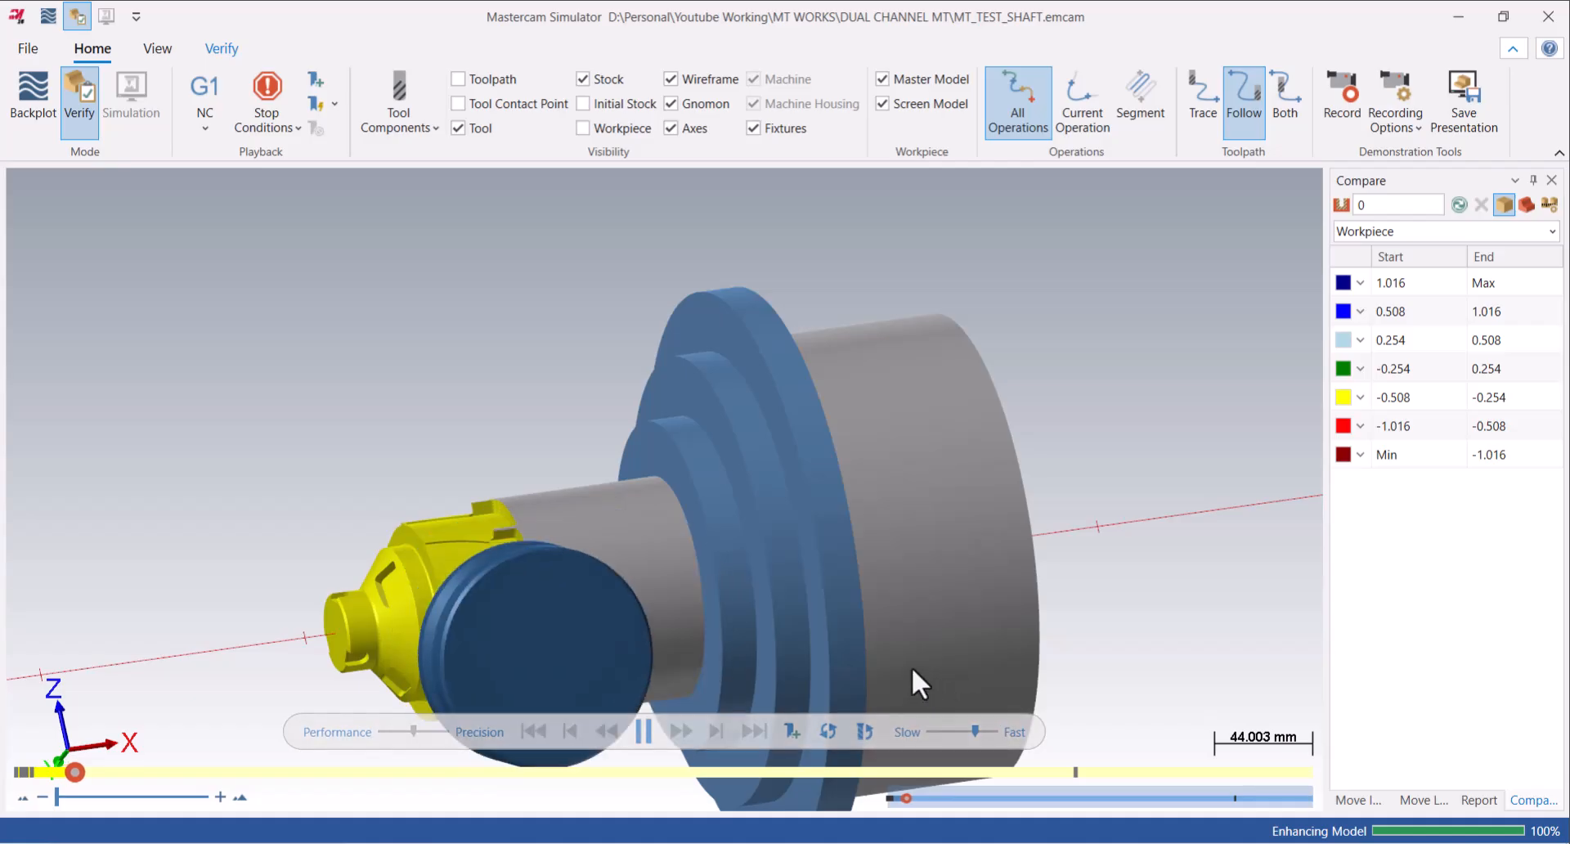
{"action": "left_click", "coordinate": [993, 732]}
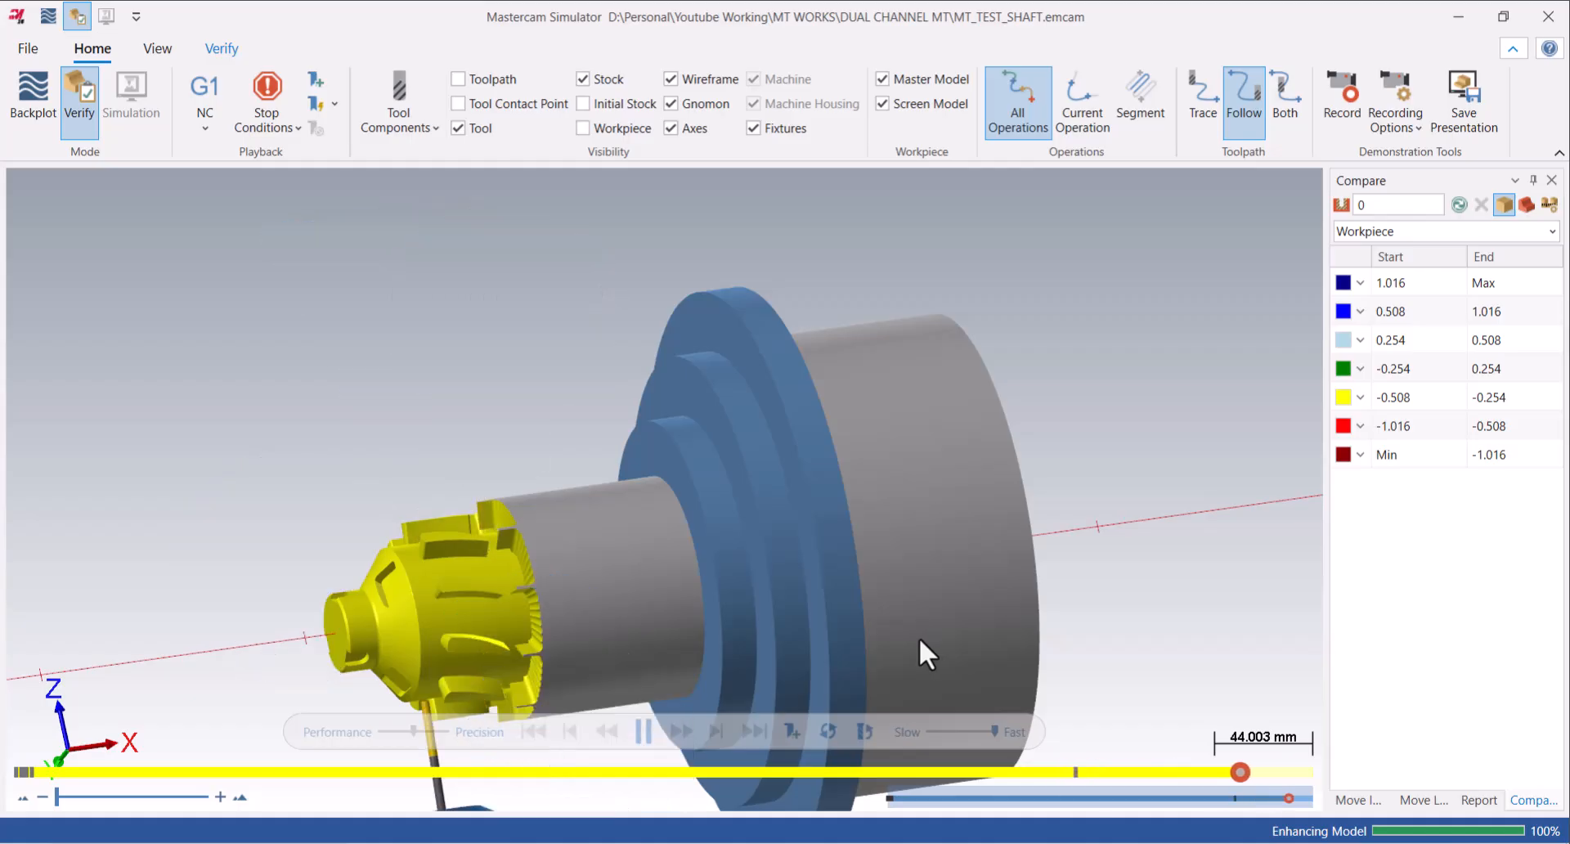
{"action": "scroll", "coordinate": [453, 552], "scroll_direction": "up", "scroll_amount": 5}
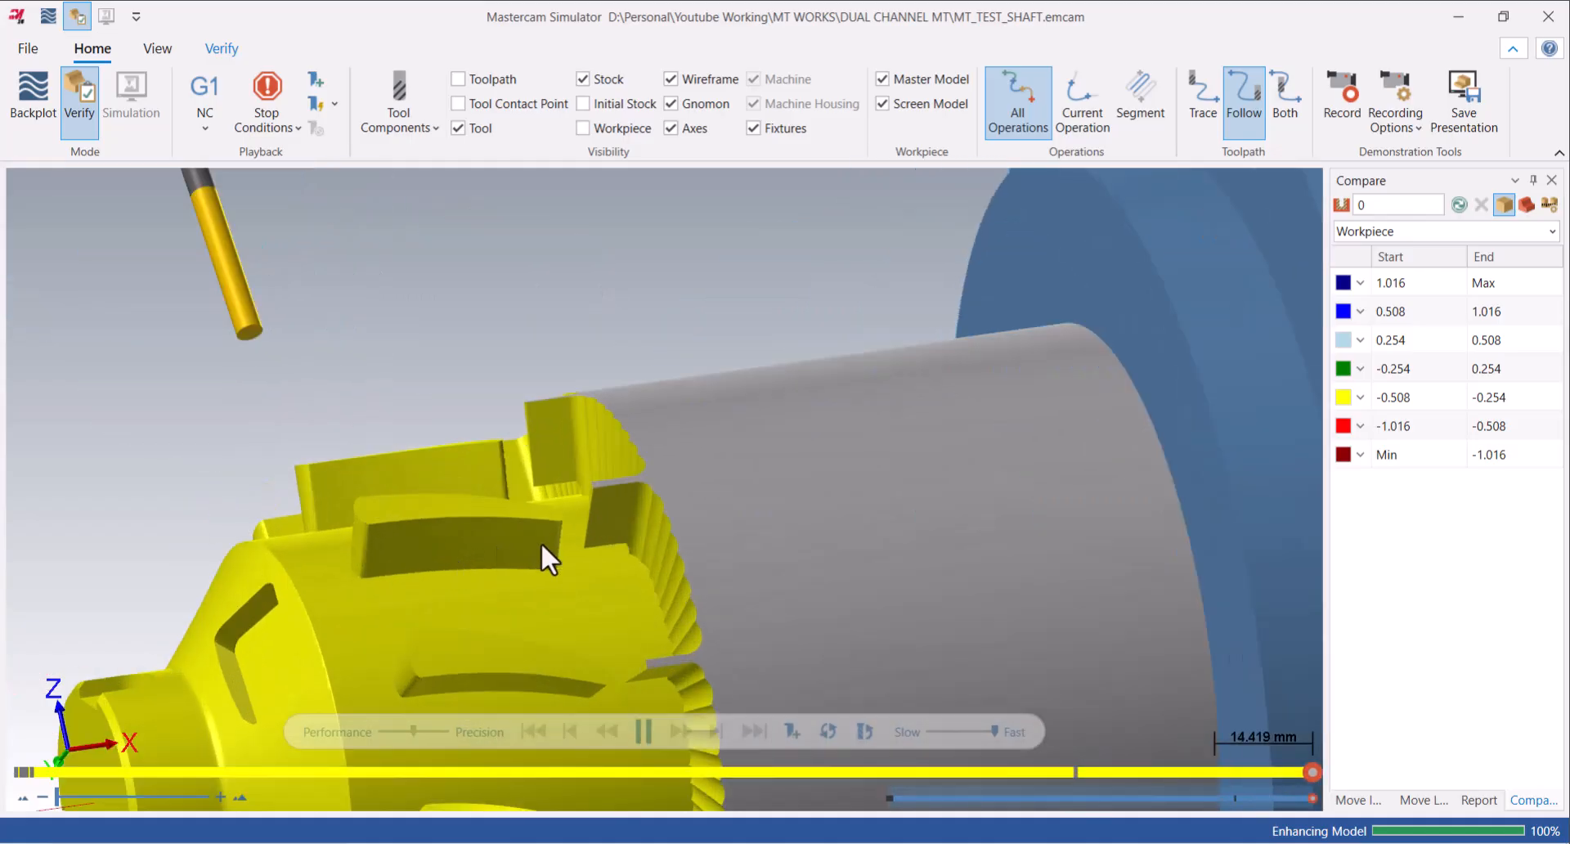
{"action": "middle_click_drag", "start_coordinate": [527, 523], "coordinate": [503, 544]}
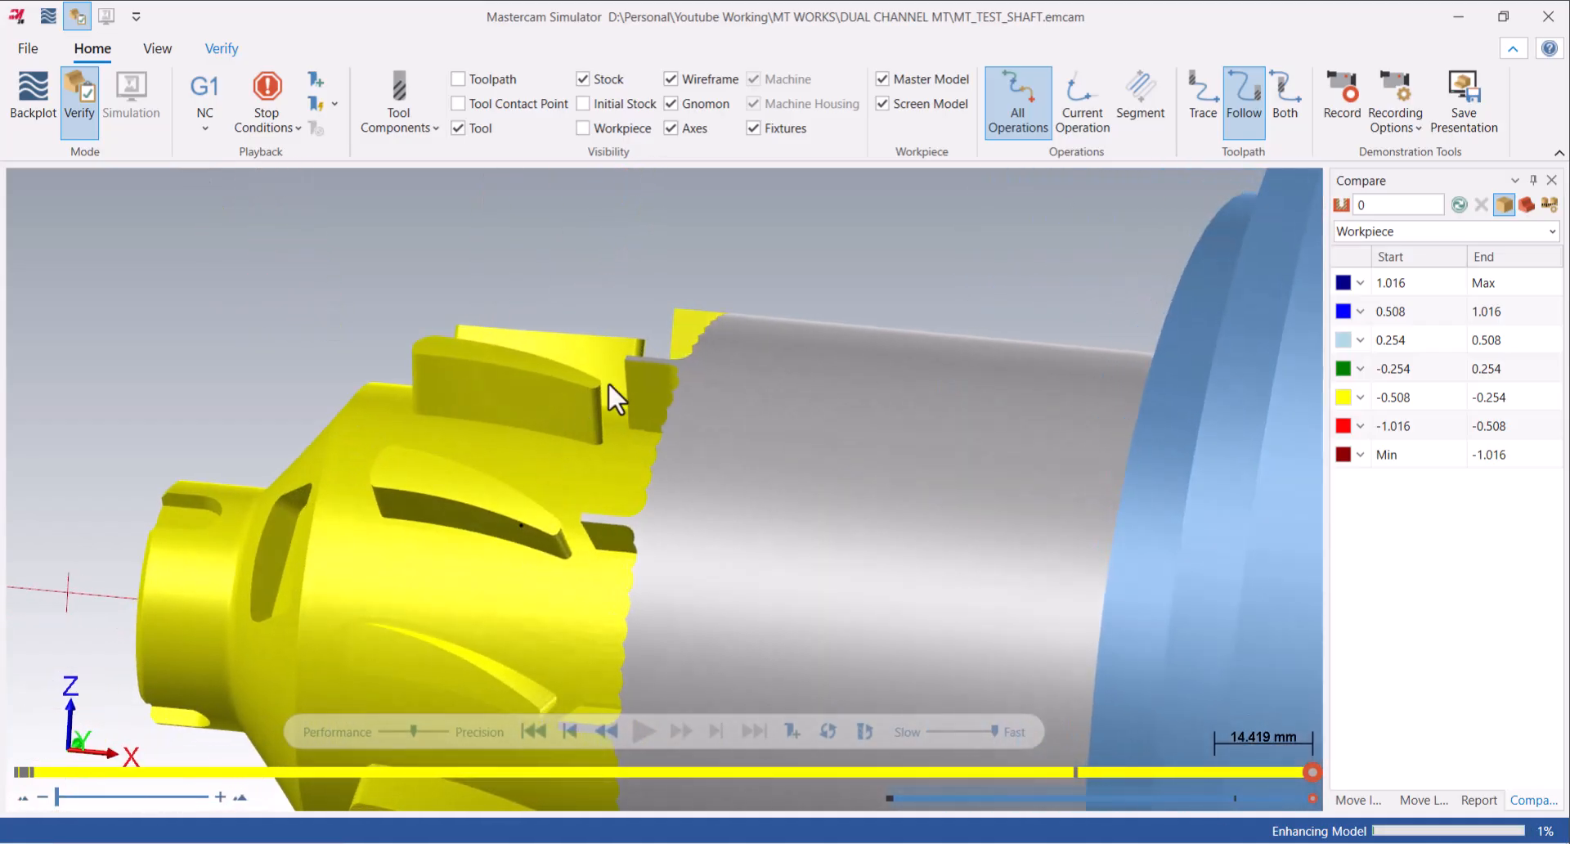
{"action": "mouse_move", "coordinate": [558, 416]}
{"action": "middle_mouse_down"}
{"action": "mouse_move", "coordinate": [601, 424]}
{"action": "mouse_move", "coordinate": [534, 422]}
{"action": "middle_mouse_up"}
{"action": "scroll", "coordinate": [527, 466], "scroll_direction": "down", "scroll_amount": 3}
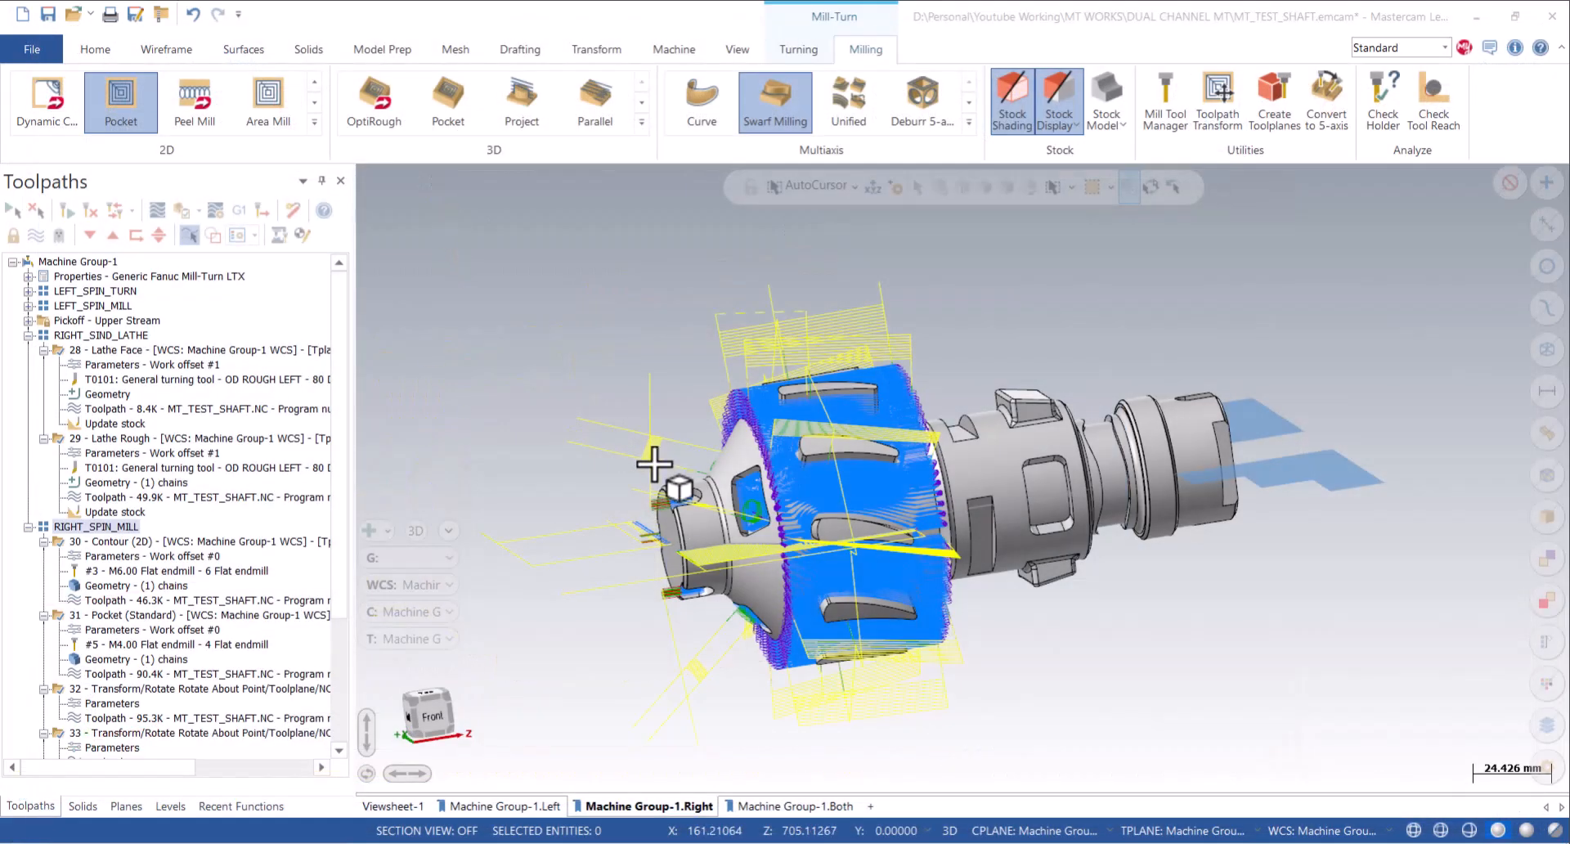
Return the shaft to the Top view and save the part file.
{"action": "right_click", "coordinate": [539, 360]}
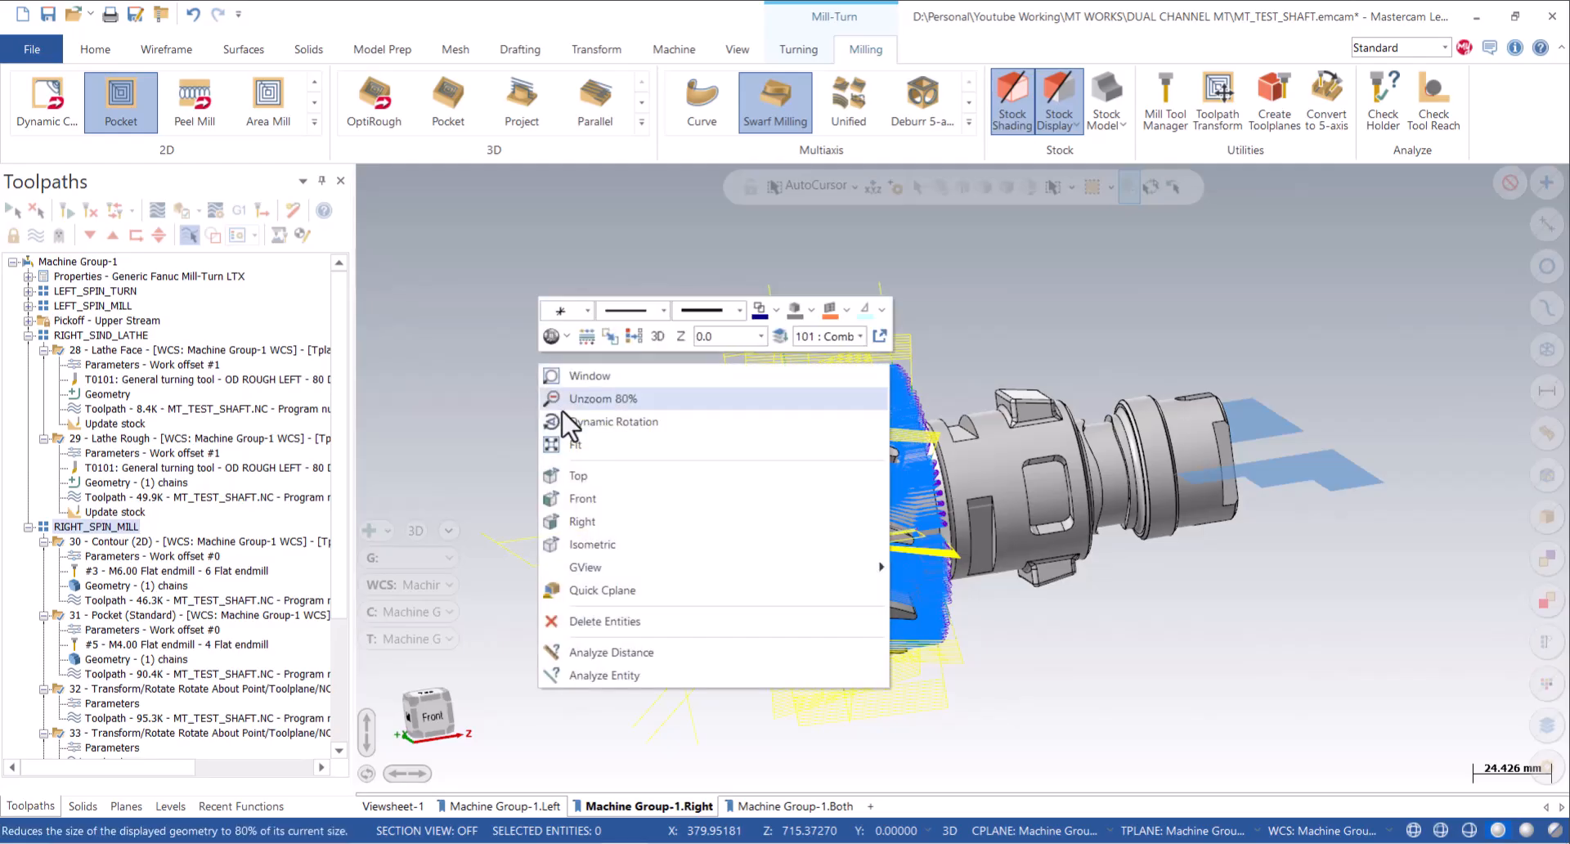
{"action": "left_click", "coordinate": [593, 483]}
{"action": "scroll", "coordinate": [716, 455], "scroll_direction": "up", "scroll_amount": 1}
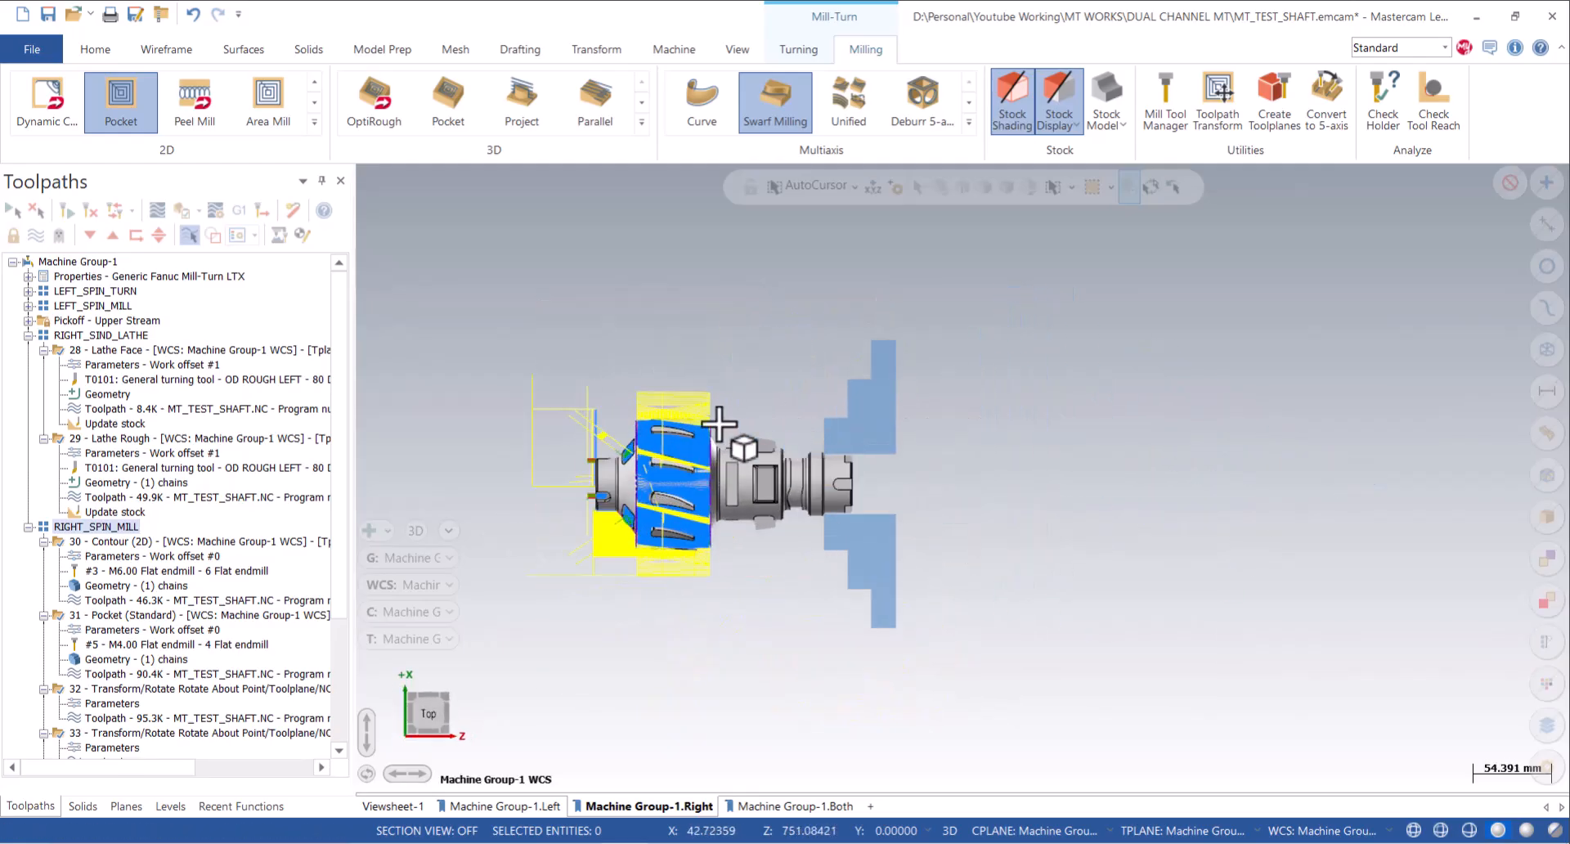
{"action": "left_click", "coordinate": [48, 14]}
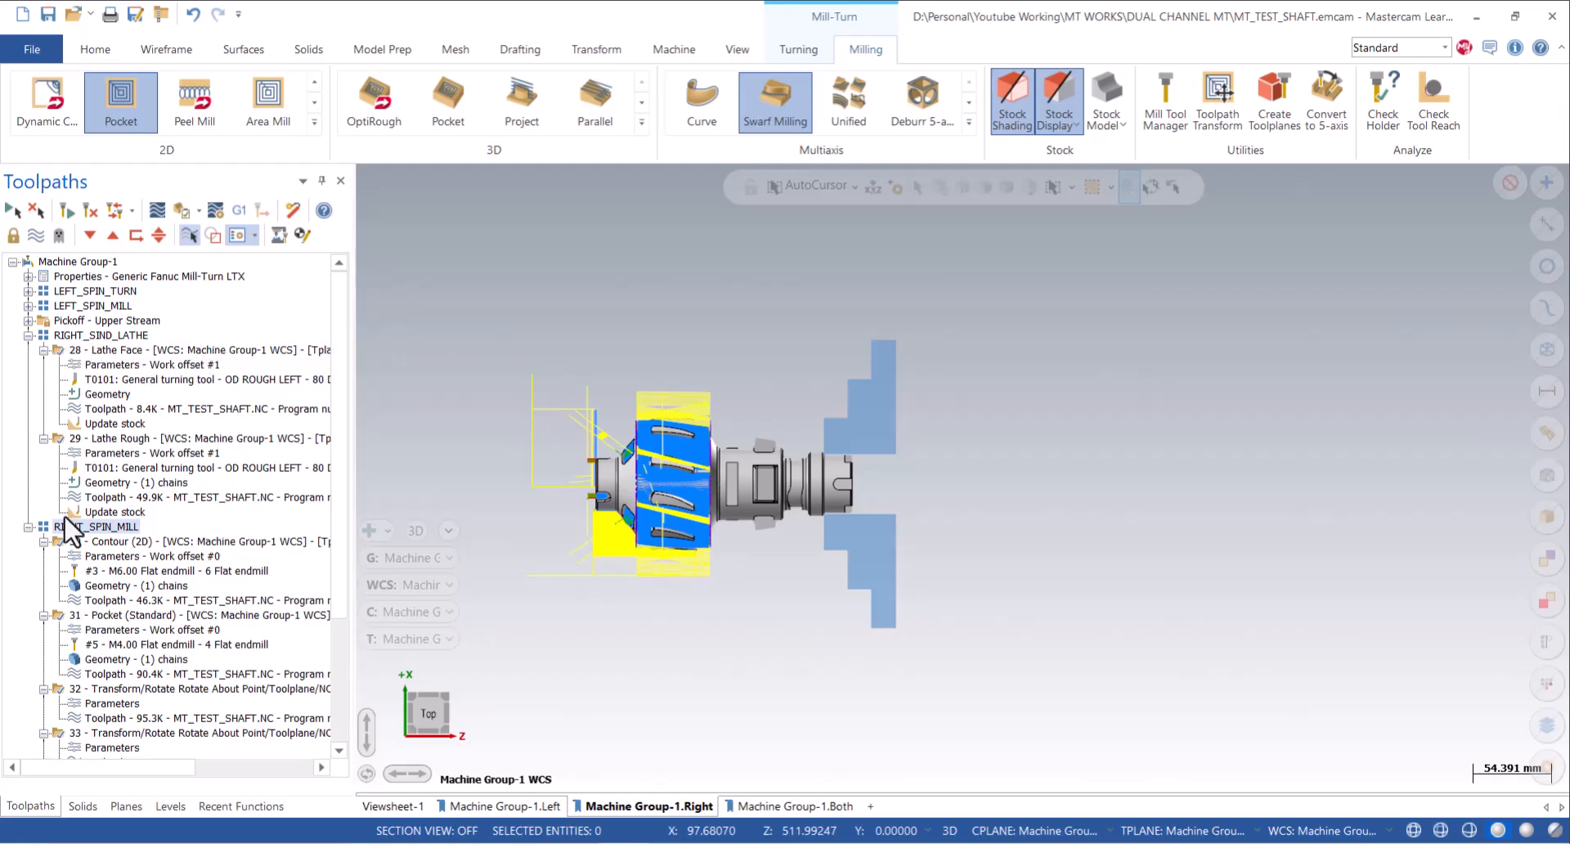
Expand the Pickoff - Upper Stream, LEFT_SPIN_MILL and LEFT_SPIN_TURN groups to list their operations.
{"action": "left_click", "coordinate": [28, 320]}
{"action": "left_click", "coordinate": [28, 306]}
{"action": "left_click", "coordinate": [28, 291]}
{"action": "scroll", "coordinate": [159, 372], "scroll_direction": "down", "scroll_amount": 10}
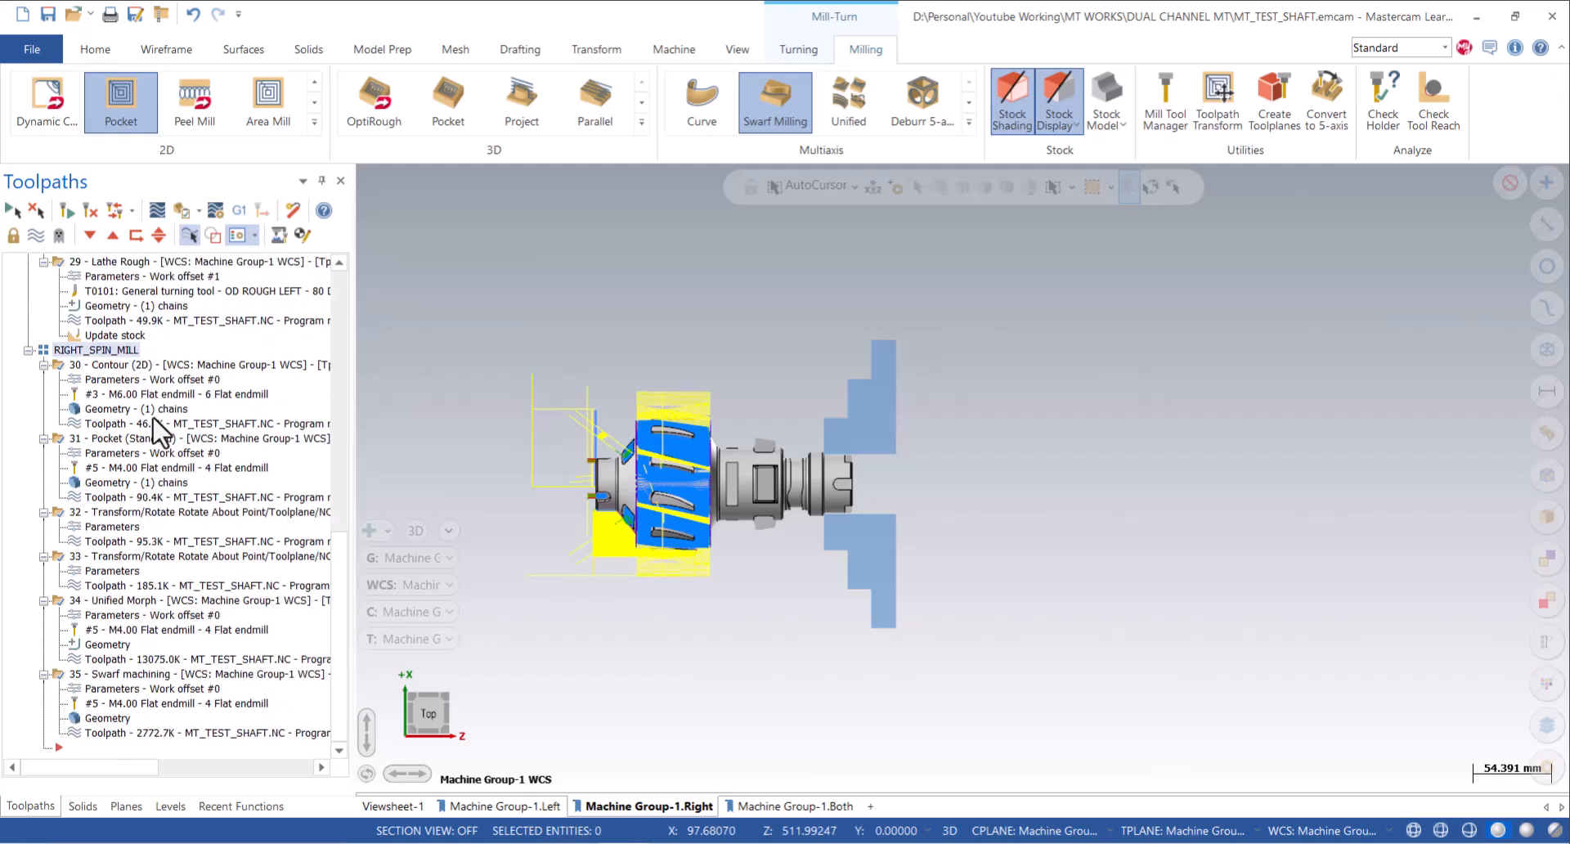
{"action": "scroll", "coordinate": [69, 401], "scroll_direction": "up", "scroll_amount": 7}
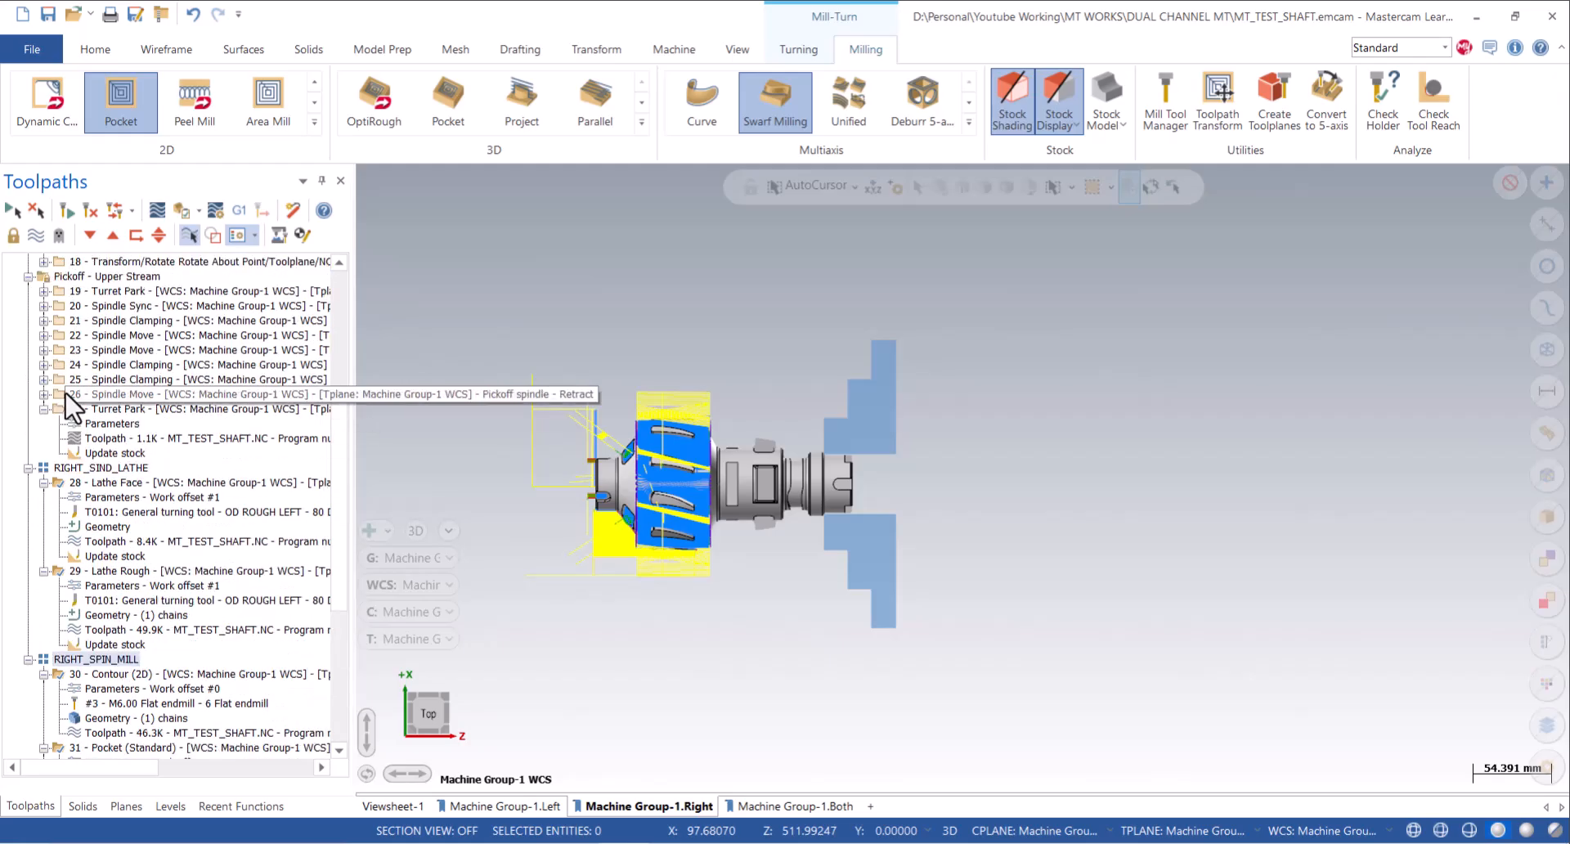
Collapse the details of operations 27 through 34 in the operation tree and save the part file.
{"action": "left_click", "coordinate": [44, 484]}
{"action": "left_click", "coordinate": [44, 497]}
{"action": "left_click", "coordinate": [45, 527]}
{"action": "left_click", "coordinate": [44, 542]}
{"action": "left_click", "coordinate": [44, 557]}
{"action": "left_click", "coordinate": [45, 571]}
{"action": "left_click", "coordinate": [44, 601]}
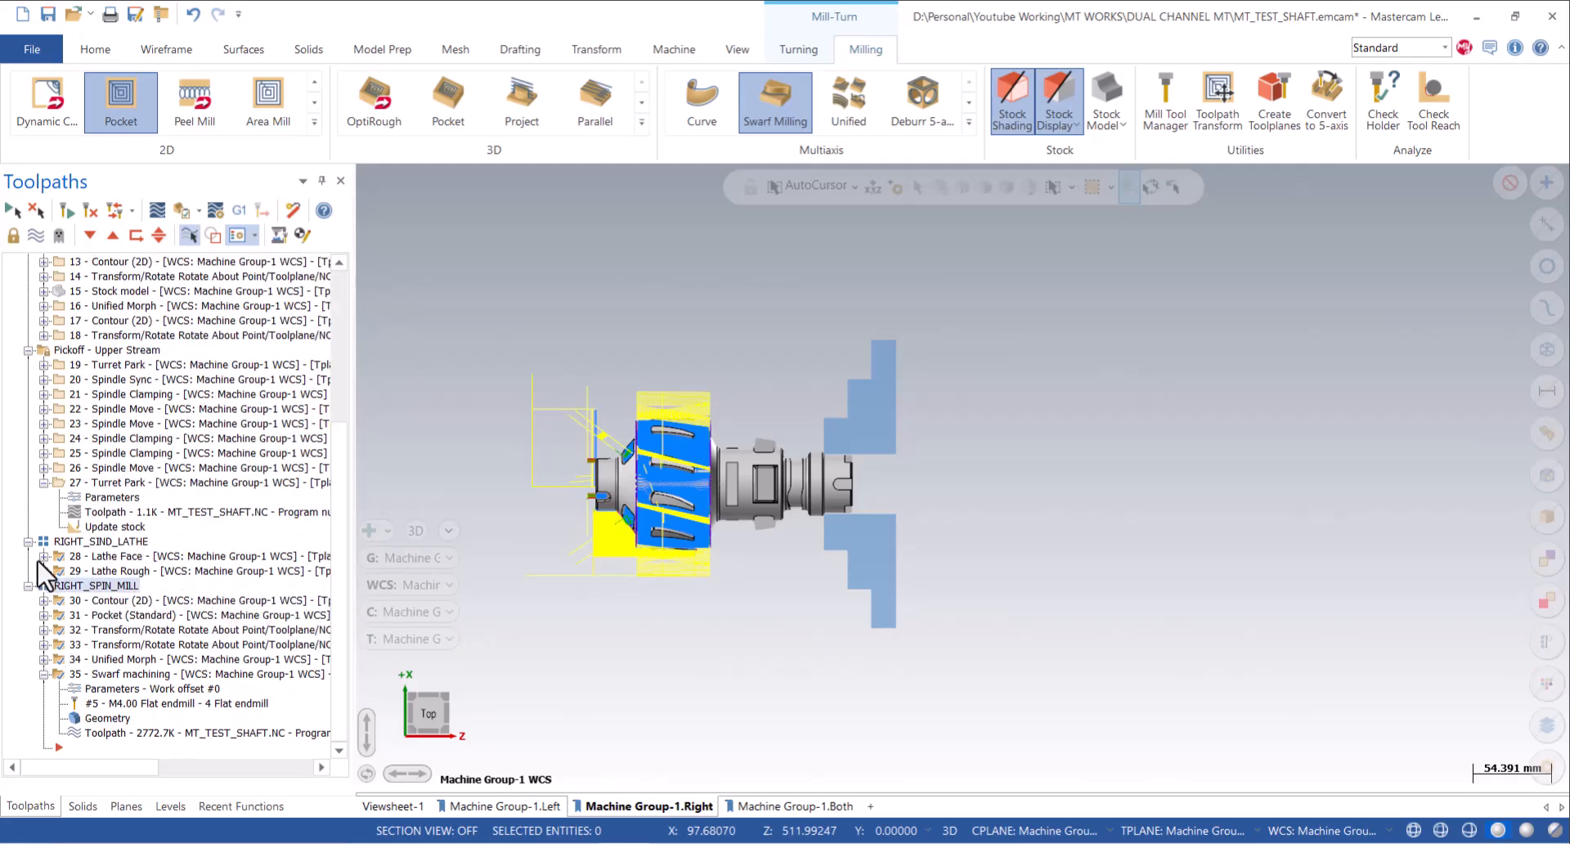
{"action": "left_click", "coordinate": [44, 483]}
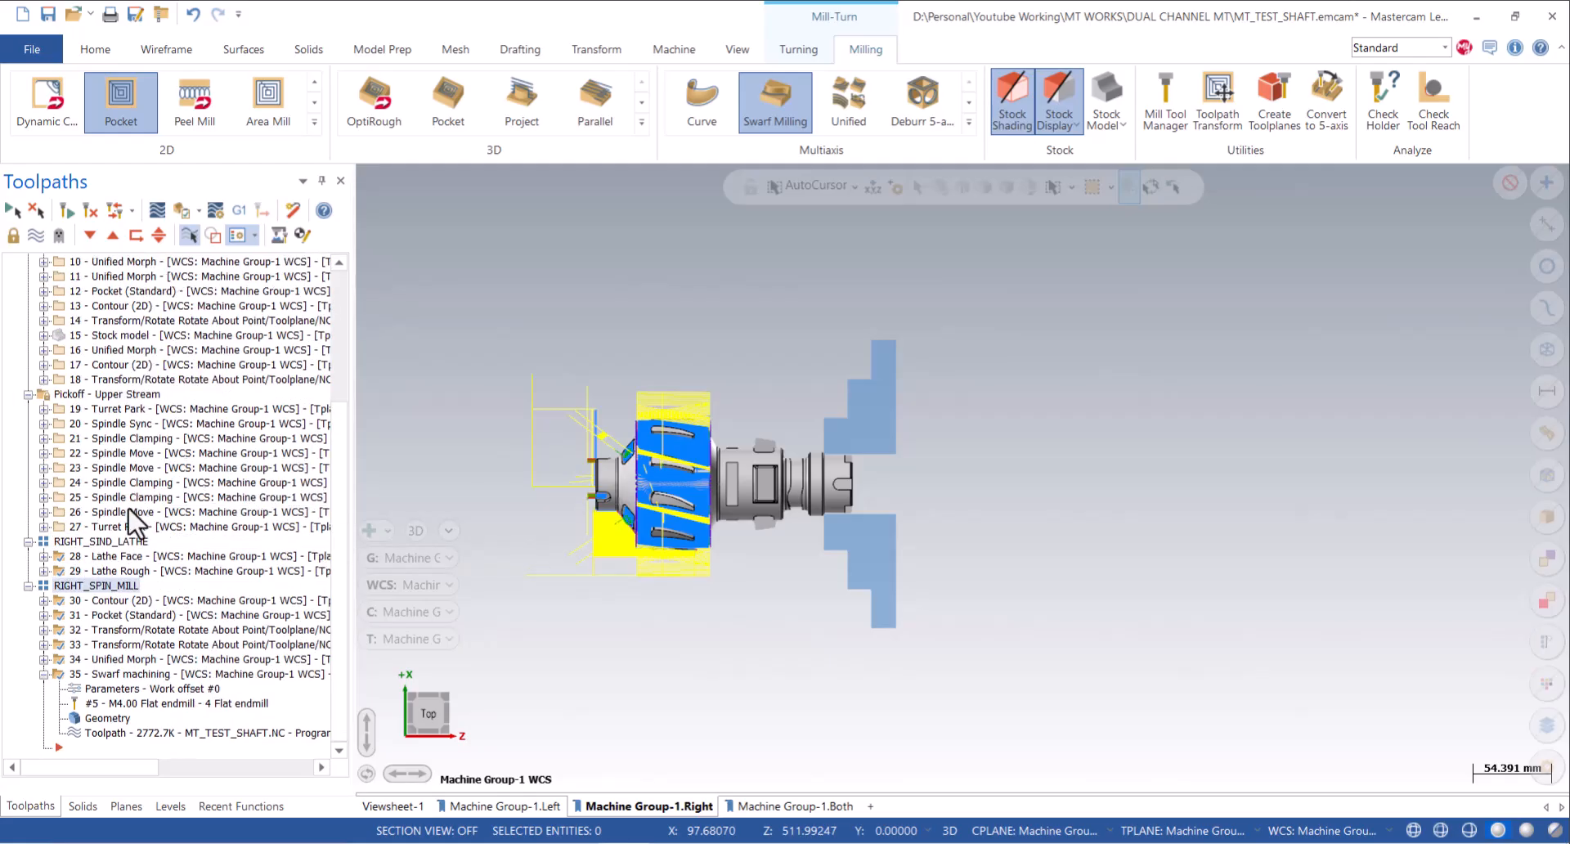
{"action": "scroll", "coordinate": [164, 573], "scroll_direction": "up", "scroll_amount": 5}
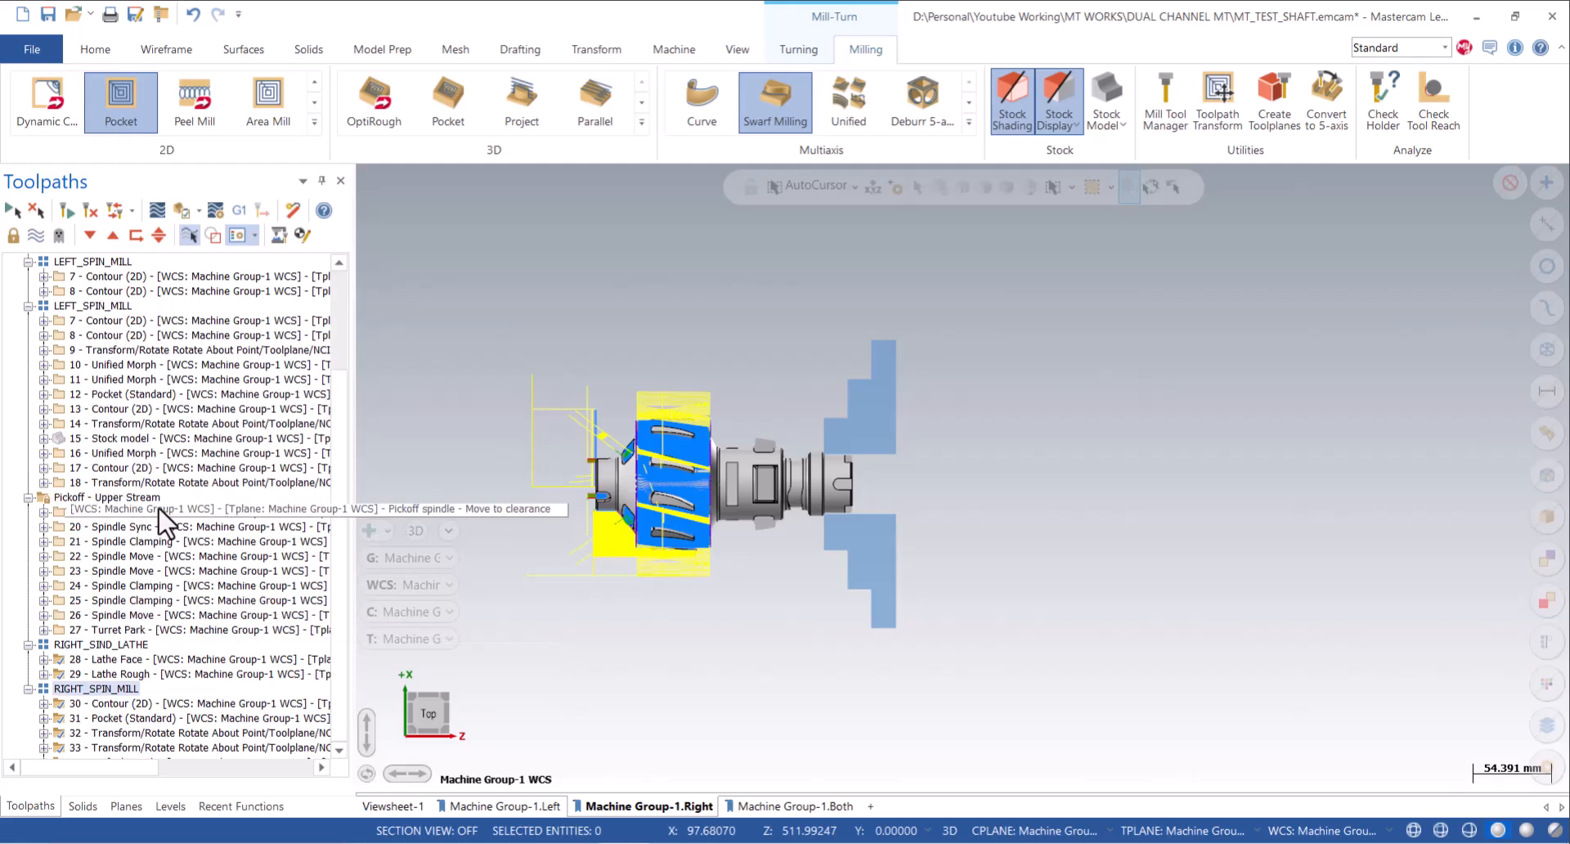
{"action": "scroll", "coordinate": [167, 523], "scroll_direction": "down", "scroll_amount": 3}
{"action": "scroll", "coordinate": [168, 523], "scroll_direction": "up", "scroll_amount": 3}
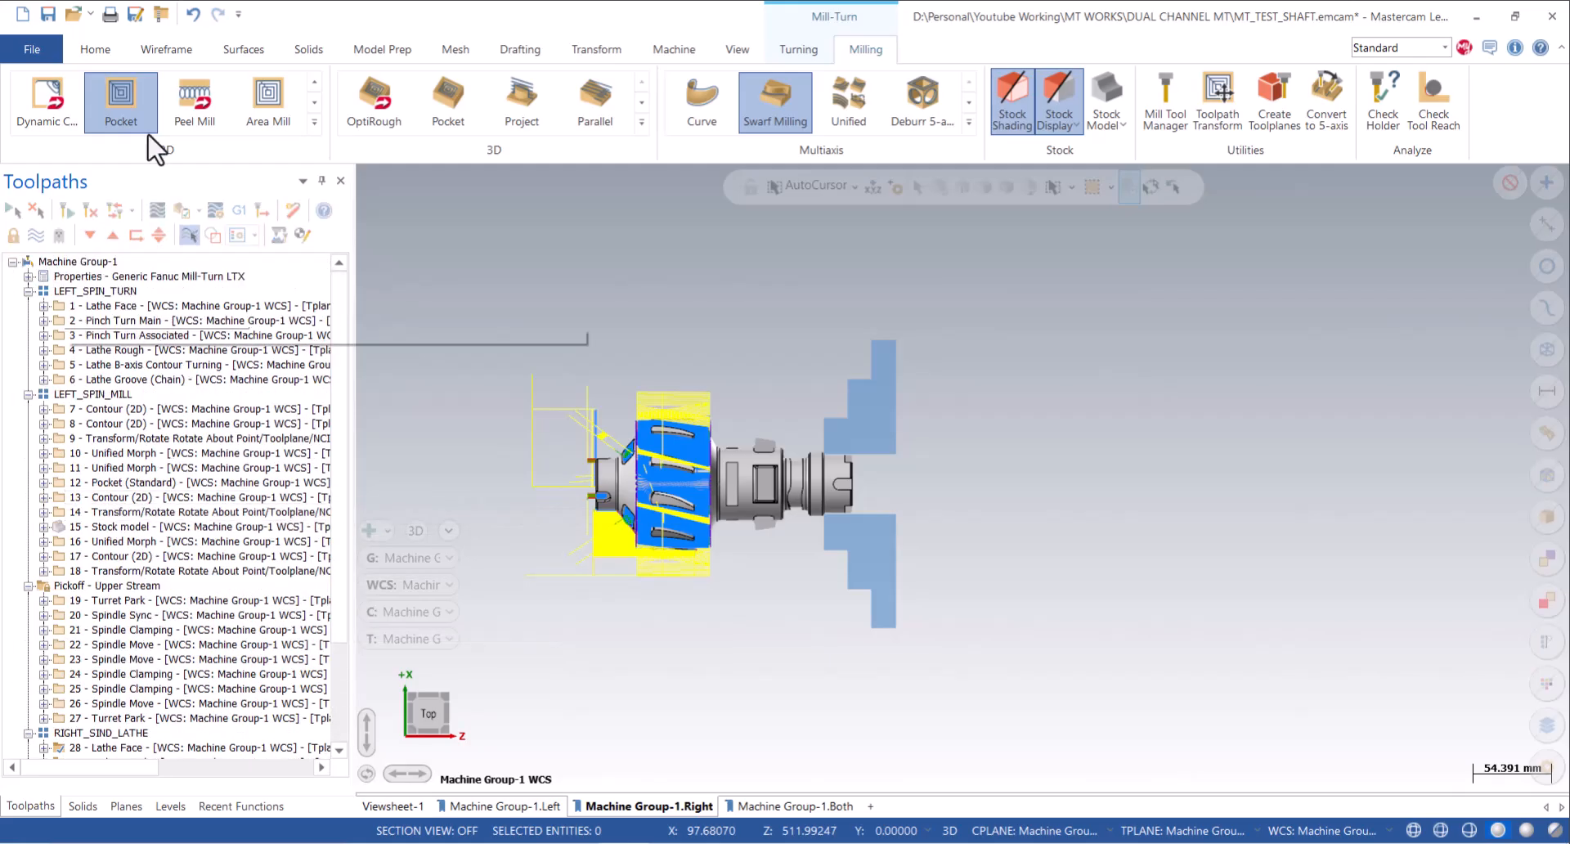
{"action": "left_click", "coordinate": [48, 14]}
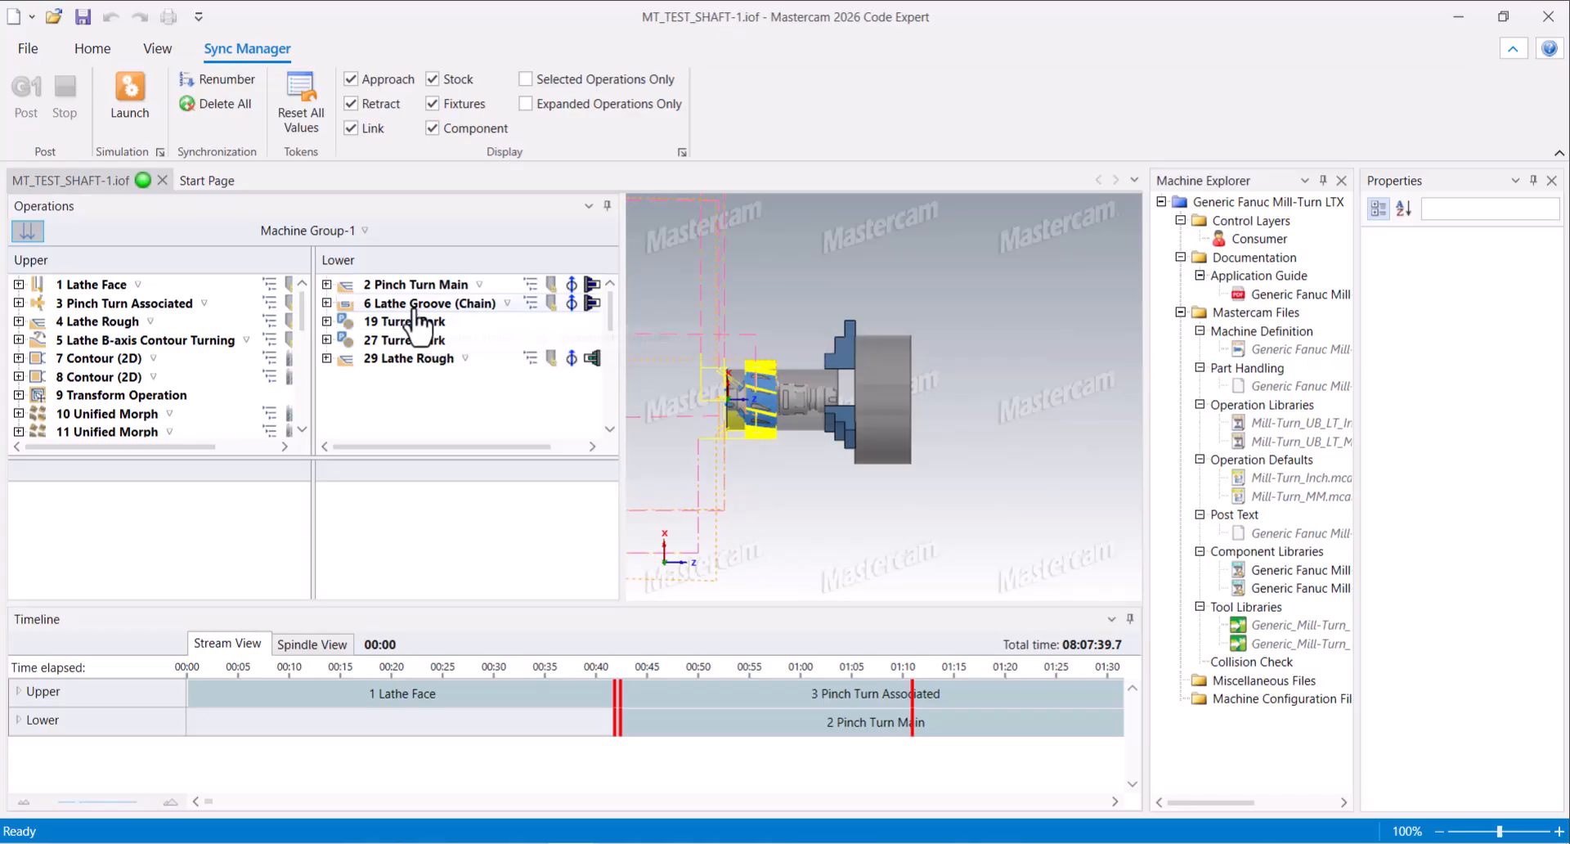
In Mastercam Code Expert, review the upper and lower stream operations and the sync points of 3 Pinch Turn Associated and 6 Lathe Groove (Chain).
{"action": "scroll", "coordinate": [1051, 457], "scroll_direction": "down", "scroll_amount": 3}
{"action": "scroll", "coordinate": [712, 434], "scroll_direction": "up", "scroll_amount": 2}
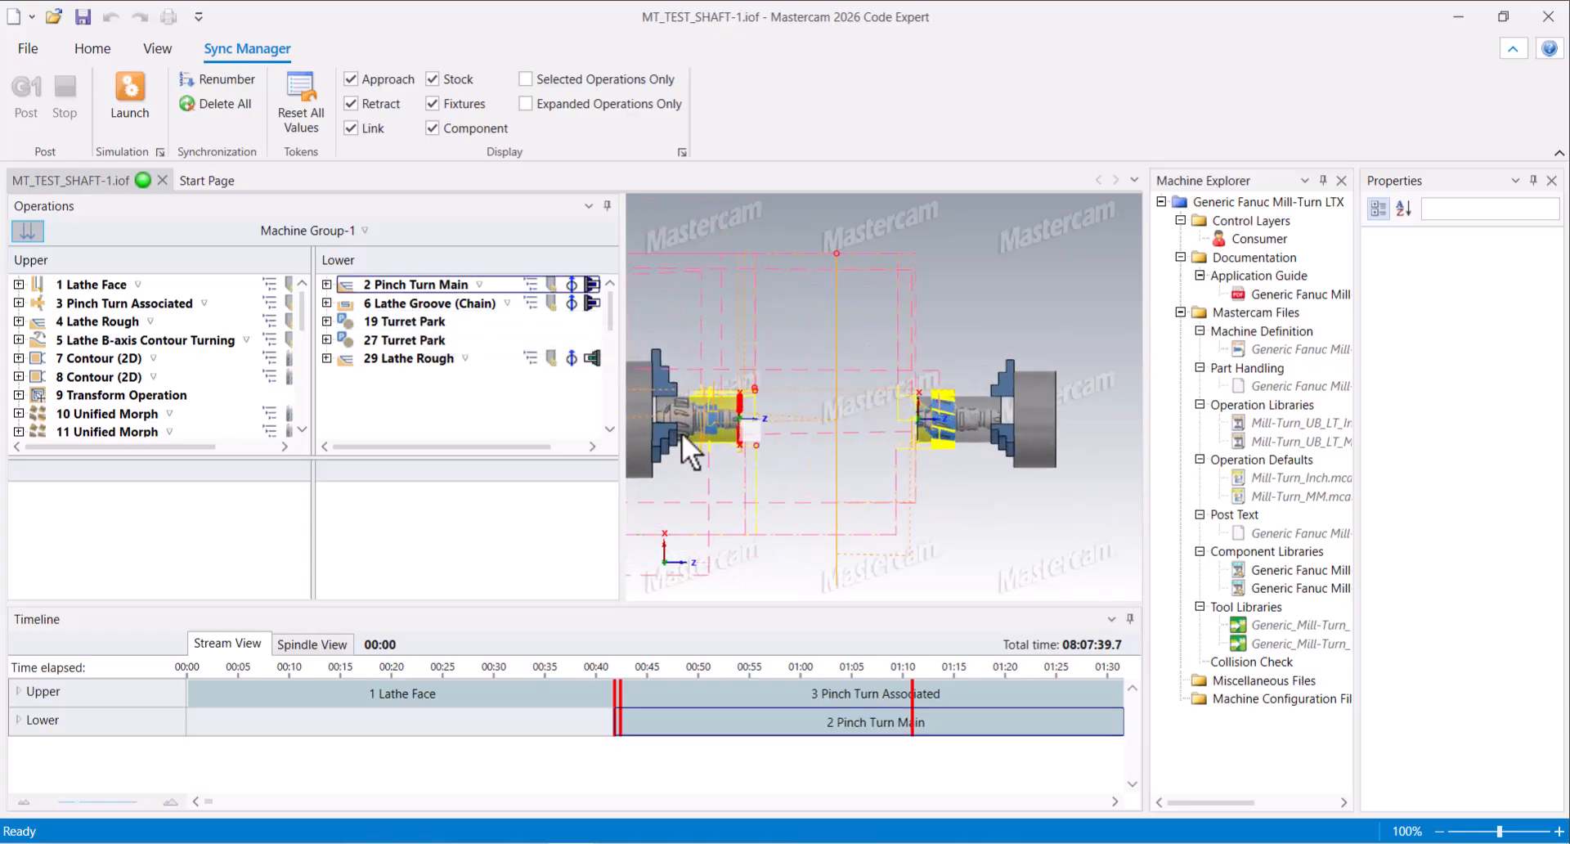
{"action": "left_click", "coordinate": [427, 306]}
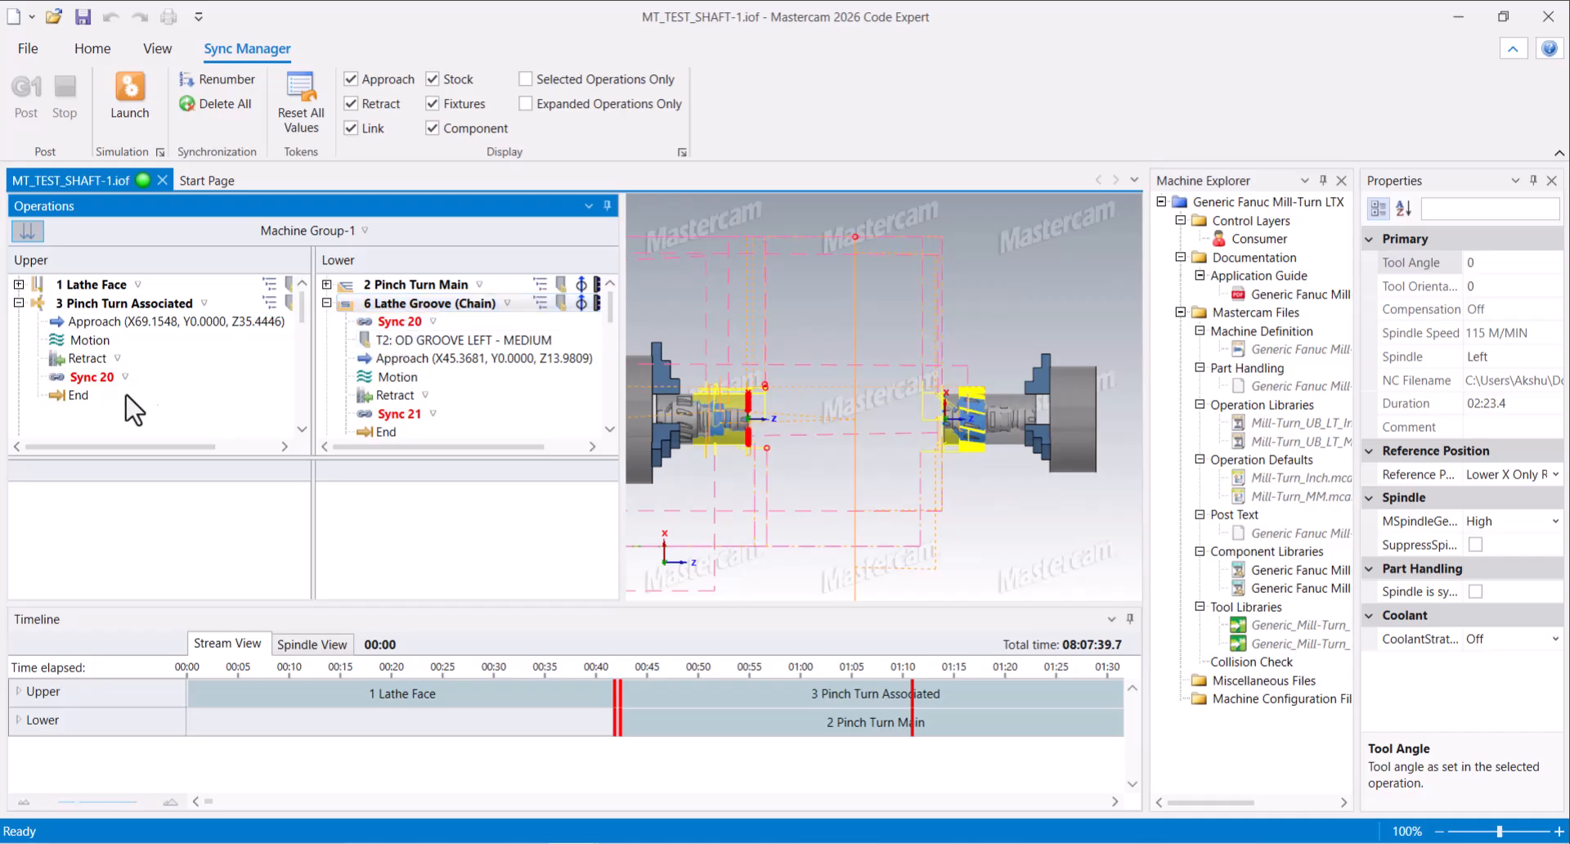
{"action": "scroll", "coordinate": [123, 413], "scroll_direction": "down", "scroll_amount": 6}
{"action": "scroll", "coordinate": [121, 413], "scroll_direction": "up", "scroll_amount": 2}
{"action": "scroll", "coordinate": [116, 401], "scroll_direction": "down", "scroll_amount": 5}
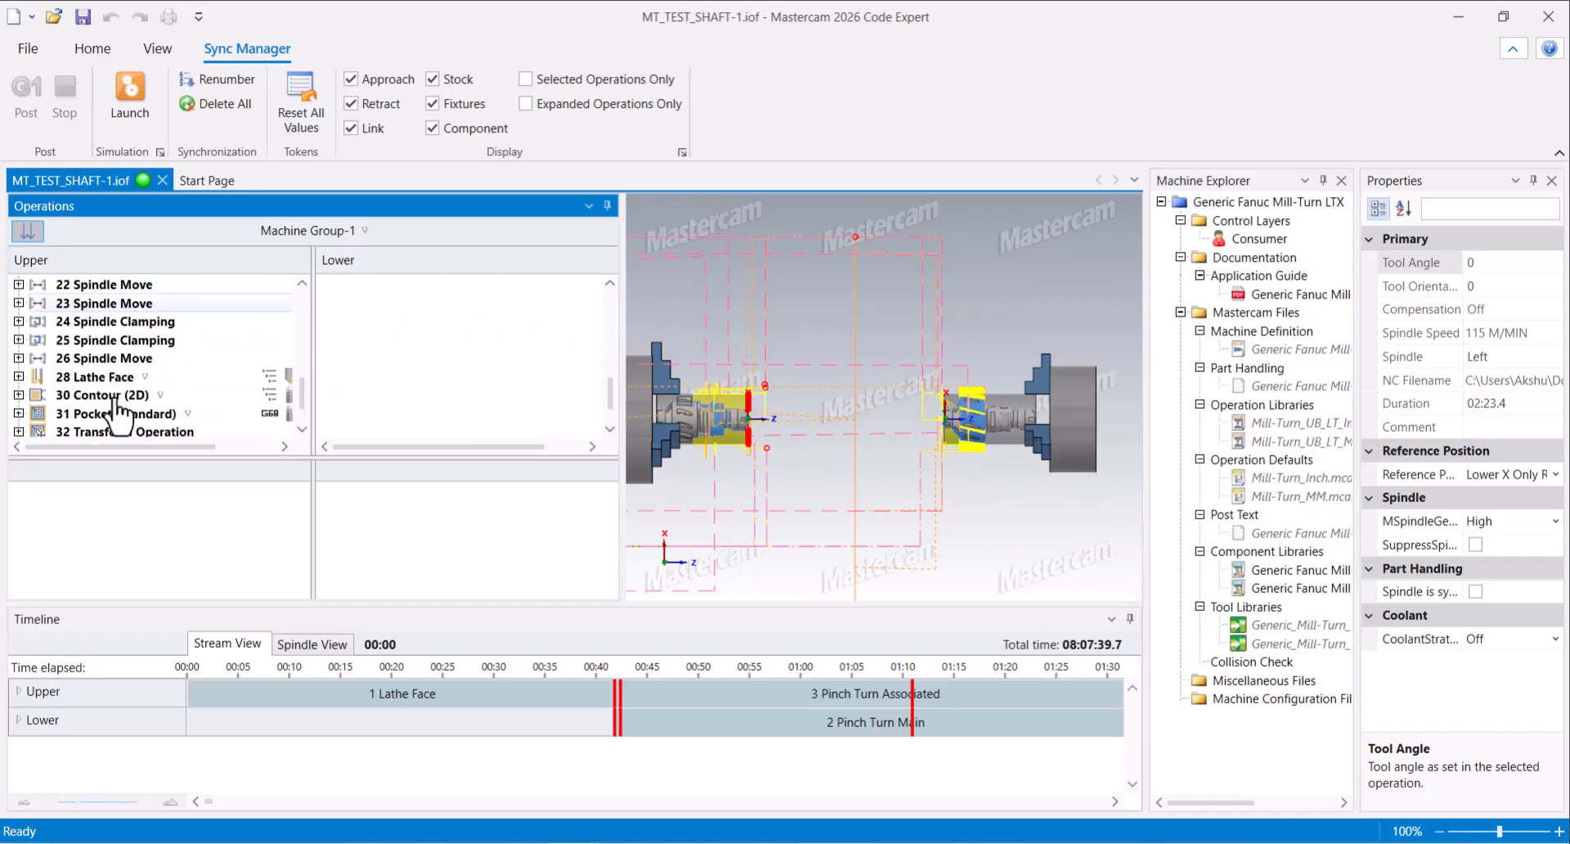
{"action": "scroll", "coordinate": [116, 403], "scroll_direction": "up", "scroll_amount": 8}
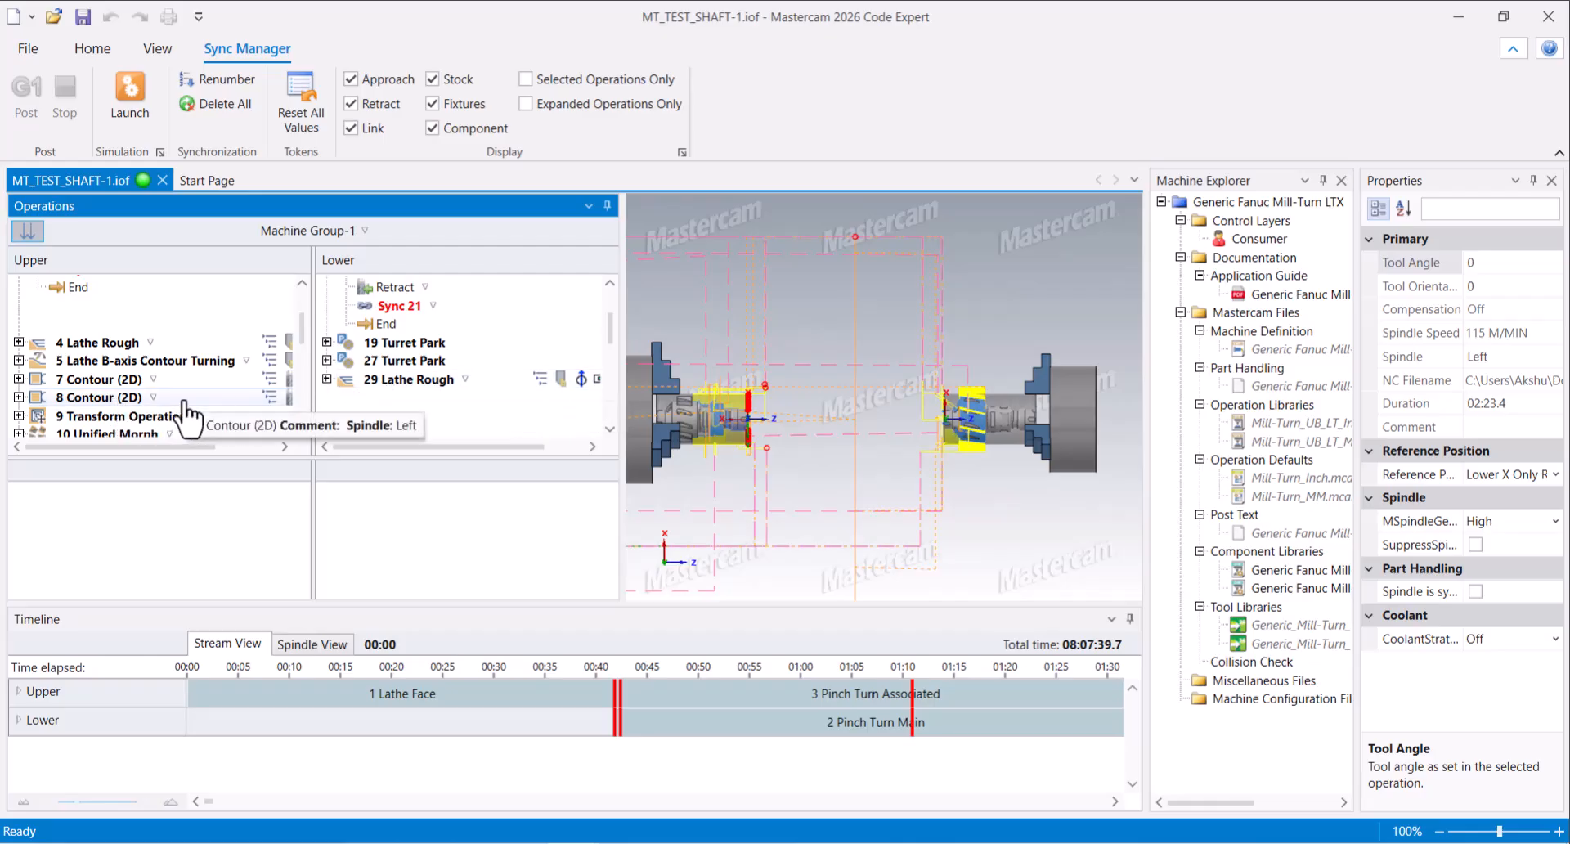
{"action": "scroll", "coordinate": [187, 415], "scroll_direction": "down", "scroll_amount": 3}
{"action": "scroll", "coordinate": [188, 417], "scroll_direction": "up", "scroll_amount": 3}
{"action": "scroll", "coordinate": [186, 413], "scroll_direction": "up", "scroll_amount": 3}
{"action": "scroll", "coordinate": [185, 413], "scroll_direction": "down", "scroll_amount": 3}
{"action": "scroll", "coordinate": [188, 415], "scroll_direction": "down", "scroll_amount": 1}
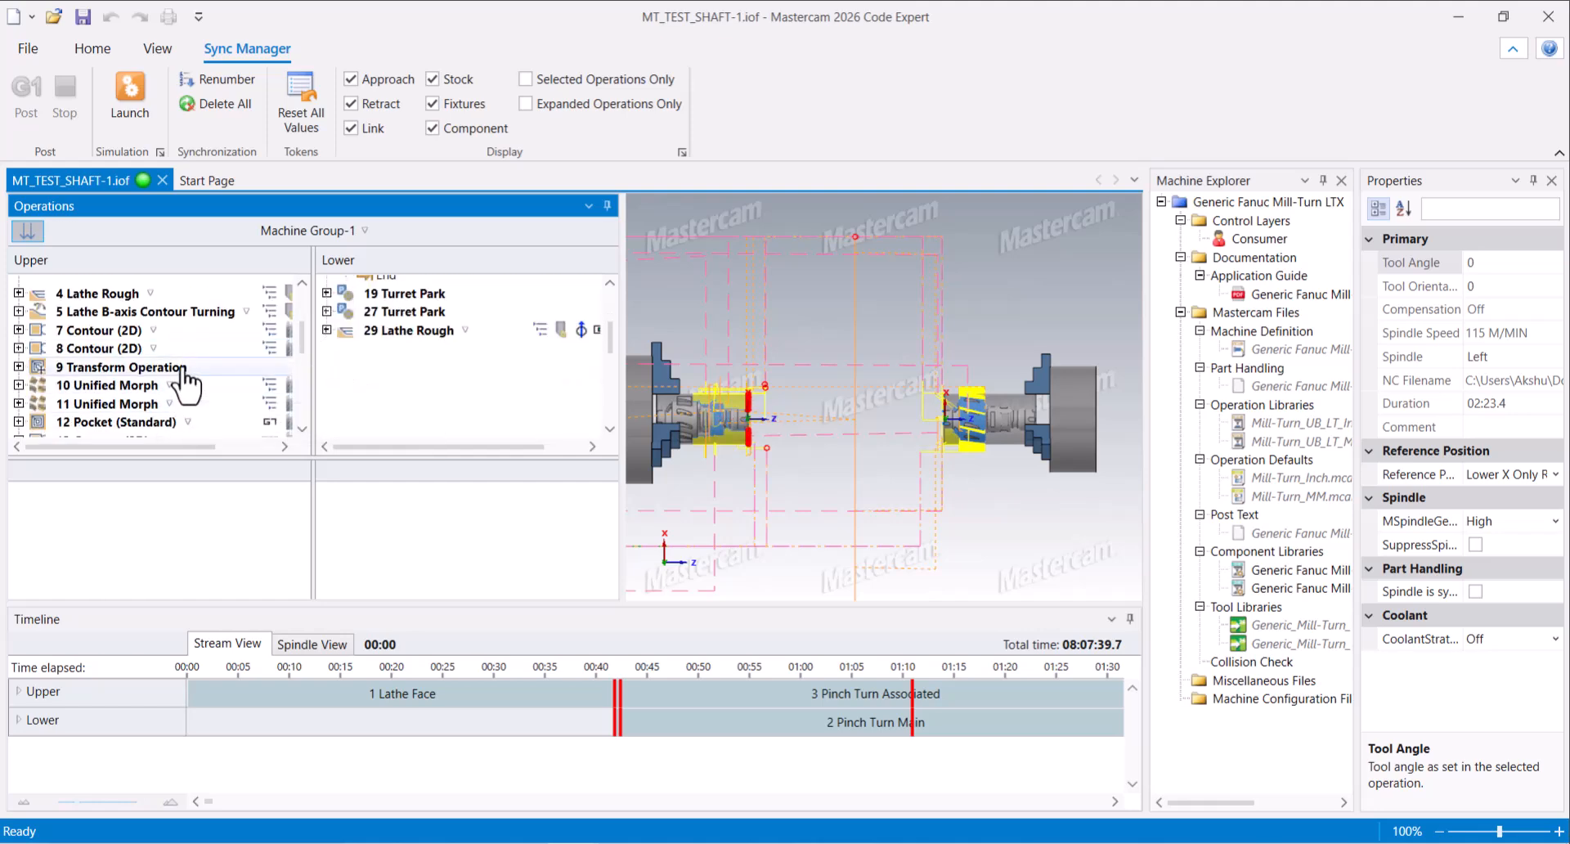
{"action": "scroll", "coordinate": [185, 384], "scroll_direction": "down", "scroll_amount": 2}
{"action": "scroll", "coordinate": [187, 379], "scroll_direction": "down", "scroll_amount": 3}
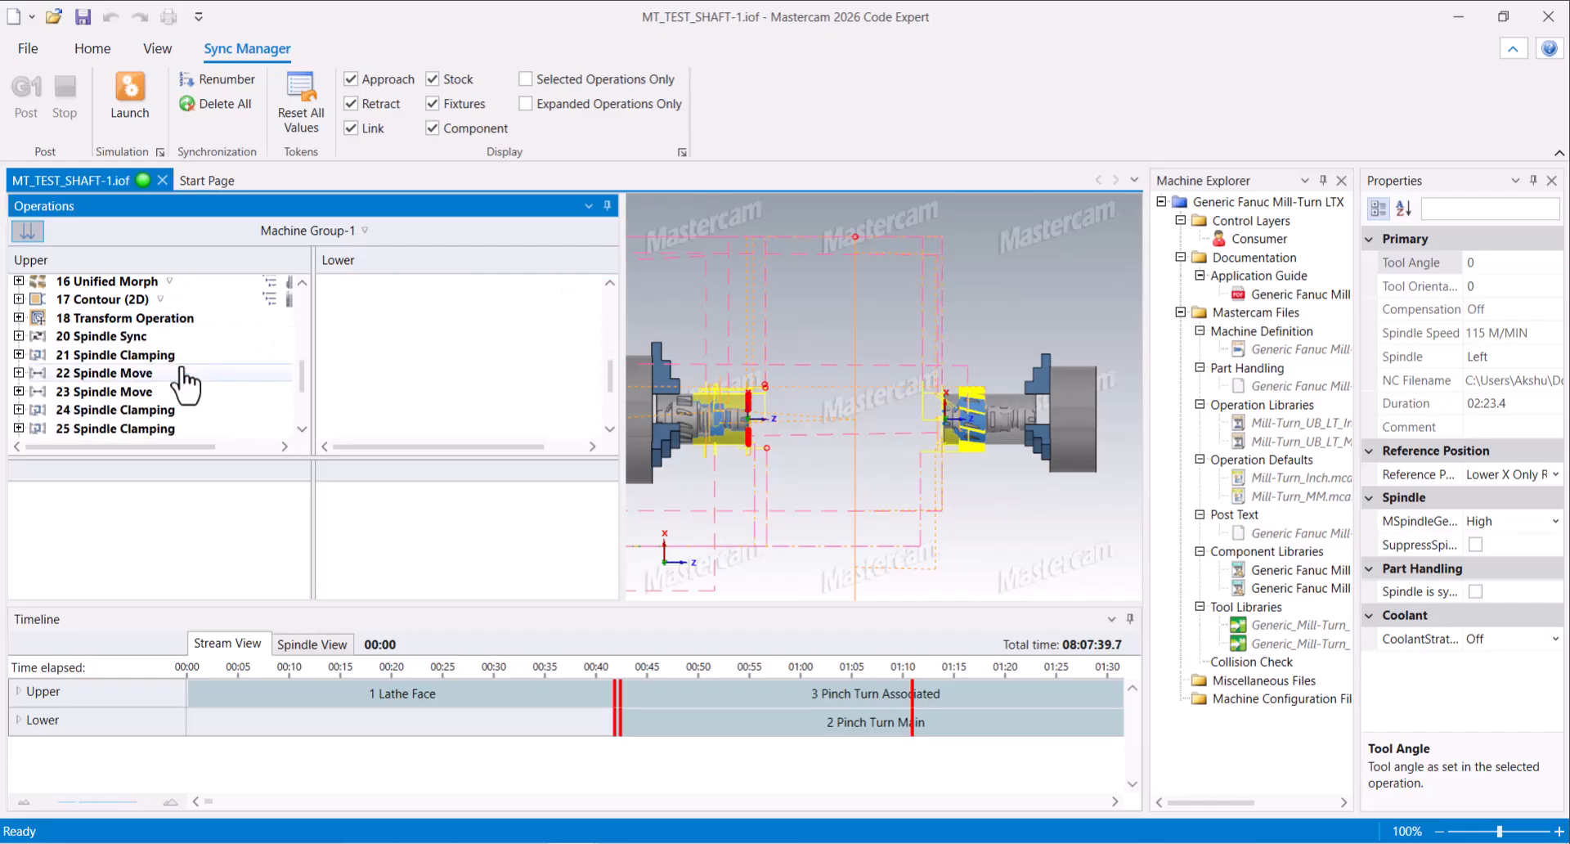
{"action": "scroll", "coordinate": [187, 385], "scroll_direction": "down", "scroll_amount": 1}
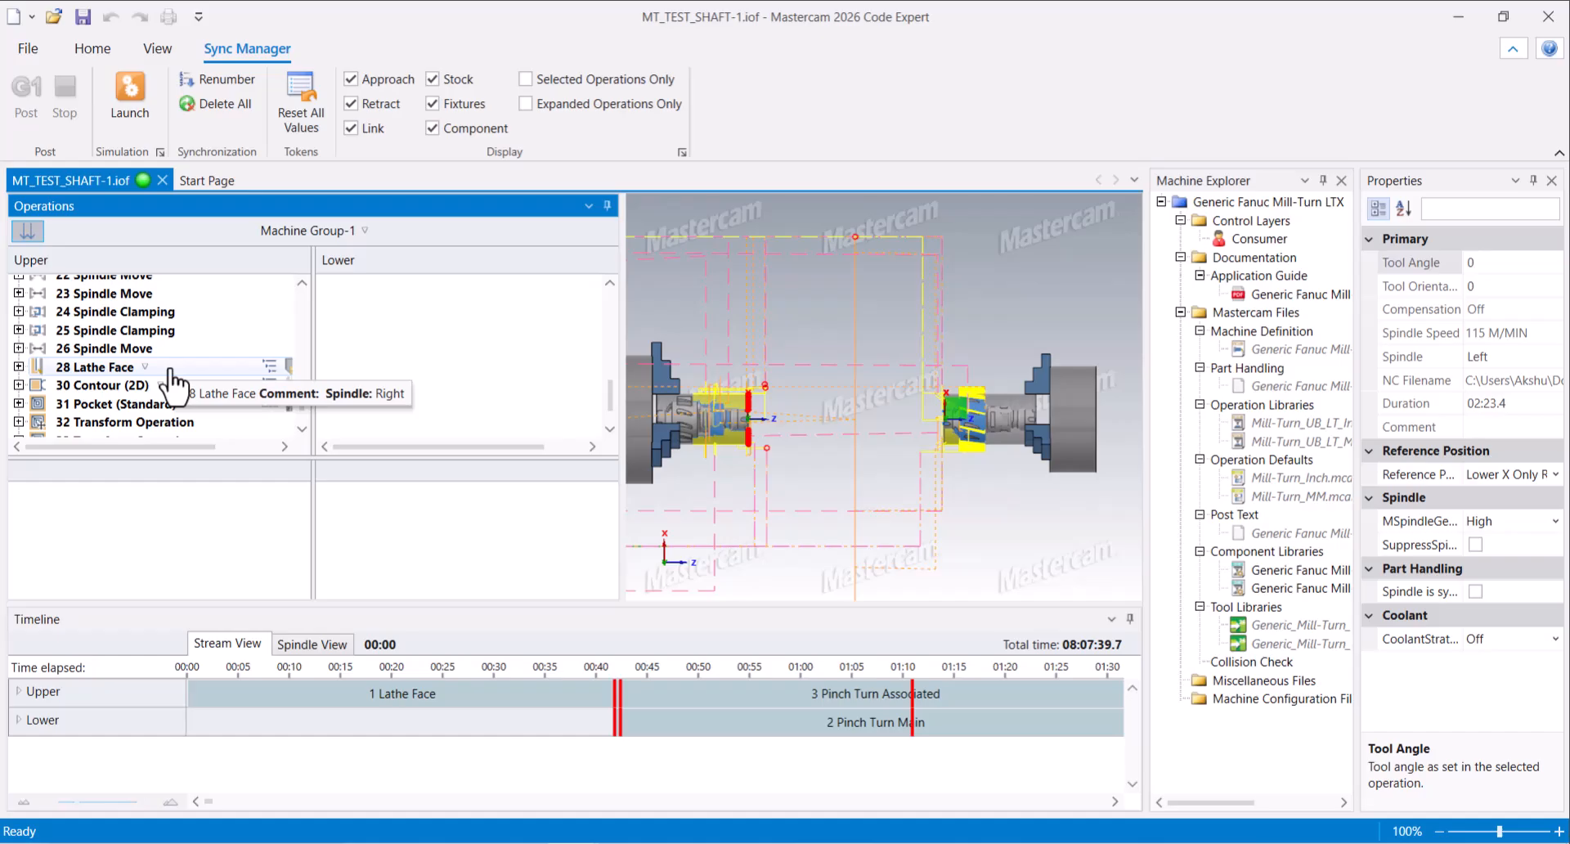
Add a sync point from the end of upper-stream 28 Lathe Face to lower-stream 29 Lathe Rough.
{"action": "left_click", "coordinate": [18, 366]}
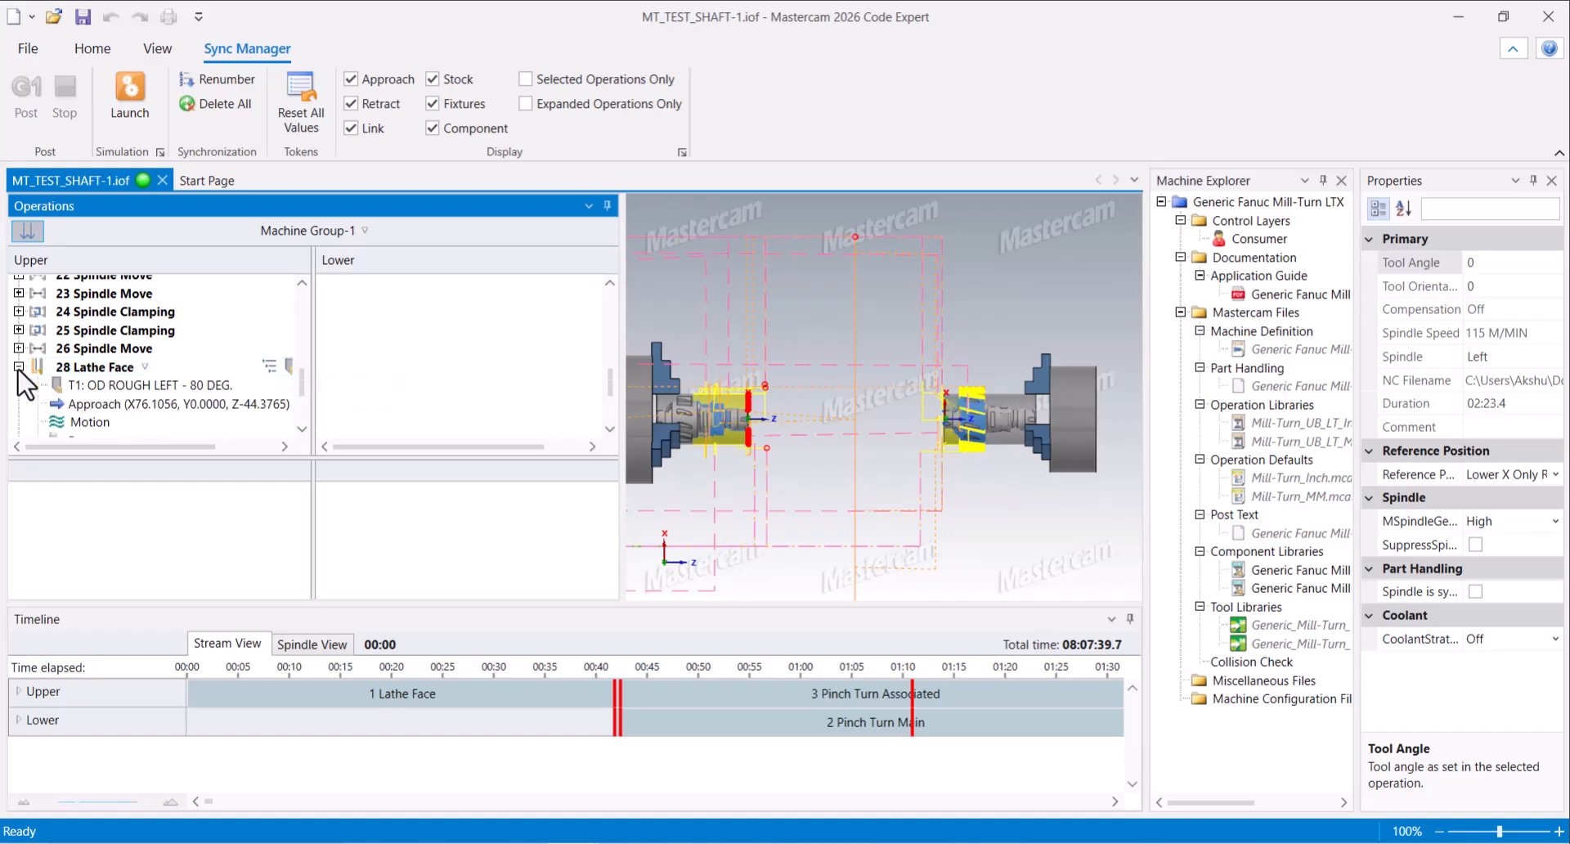
{"action": "scroll", "coordinate": [274, 416], "scroll_direction": "up", "scroll_amount": 5}
{"action": "scroll", "coordinate": [372, 372], "scroll_direction": "up", "scroll_amount": 1}
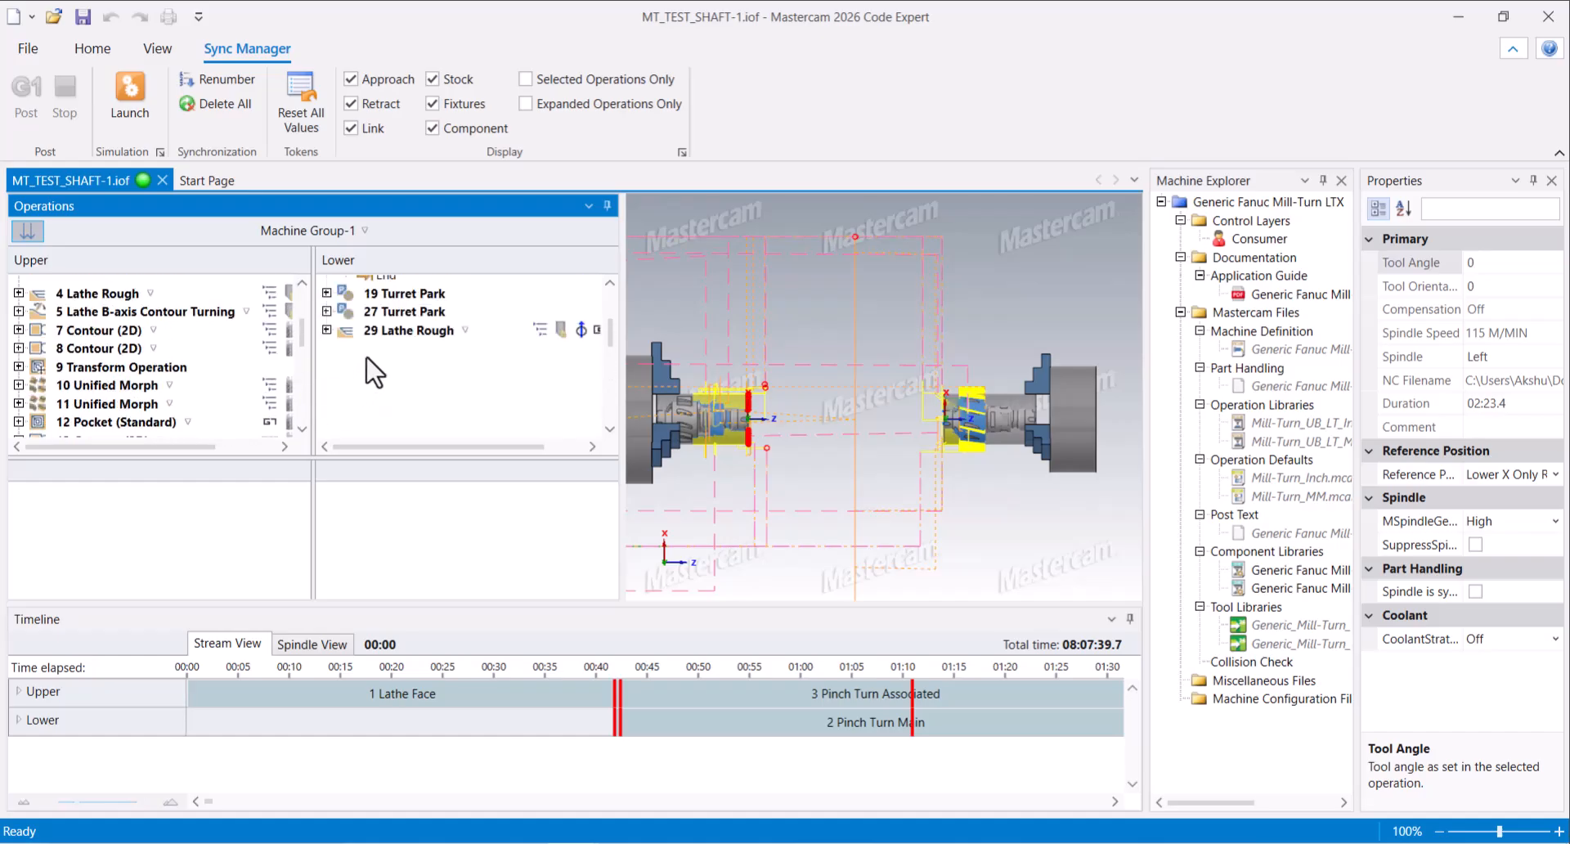
{"action": "scroll", "coordinate": [327, 335], "scroll_direction": "up", "scroll_amount": 5}
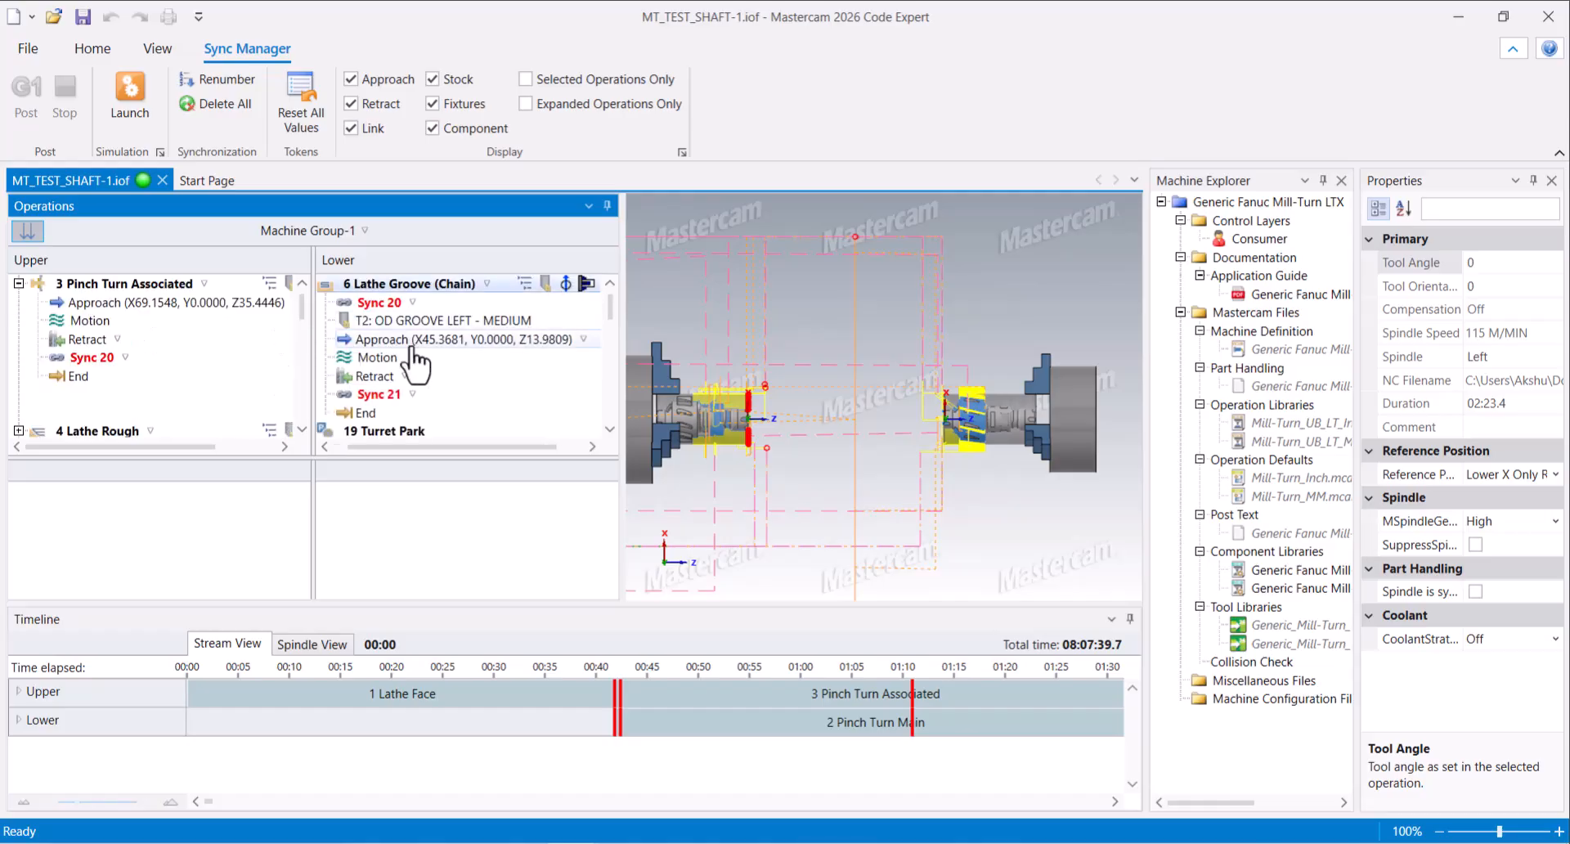
{"action": "scroll", "coordinate": [431, 406], "scroll_direction": "down", "scroll_amount": 5}
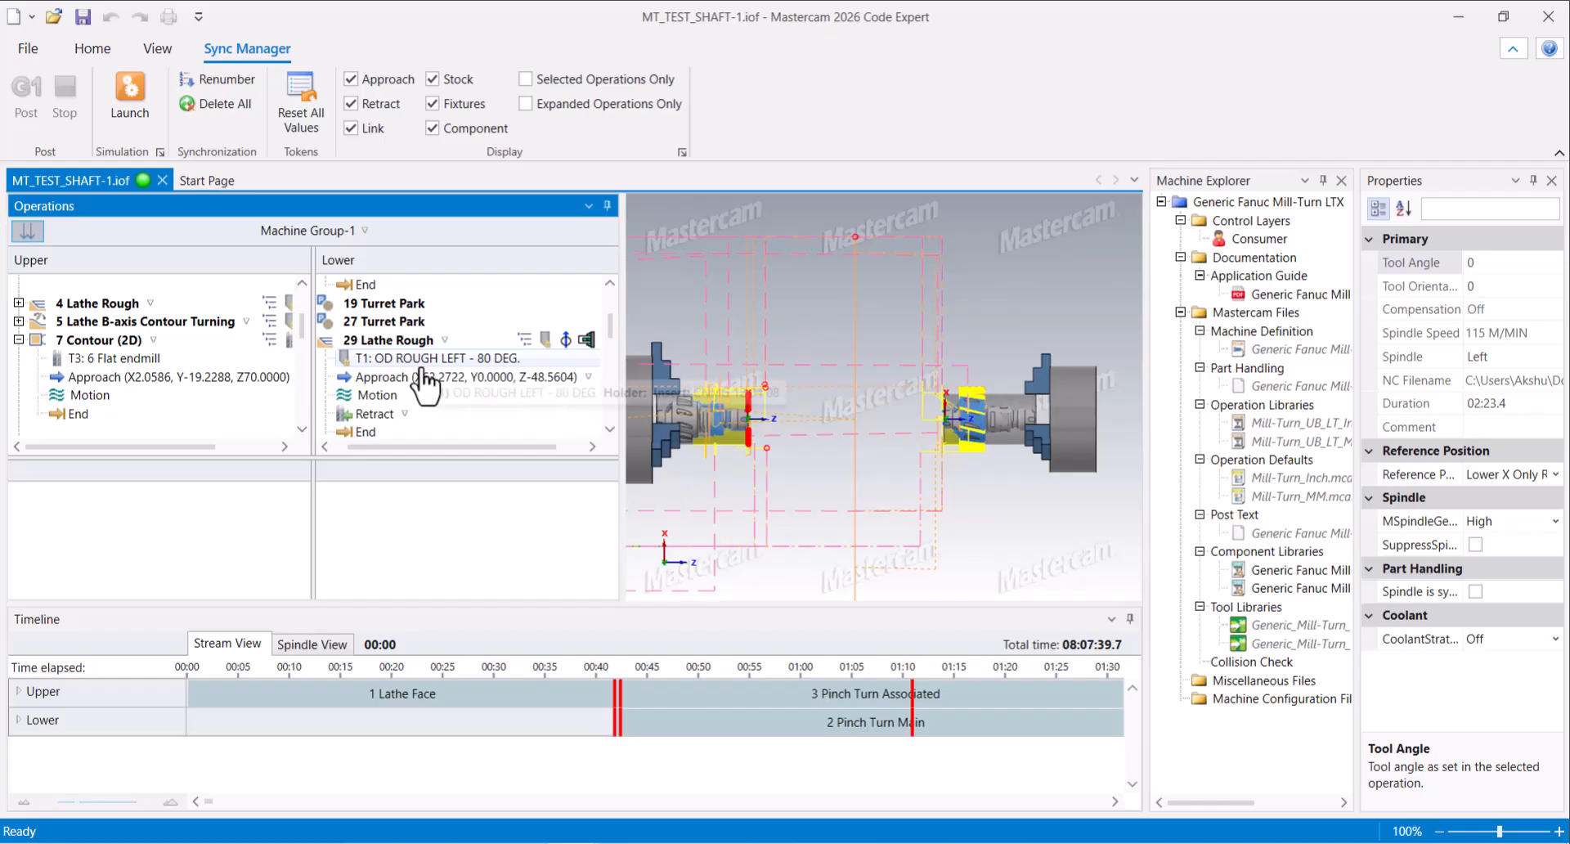
{"action": "scroll", "coordinate": [425, 383], "scroll_direction": "down", "scroll_amount": 2}
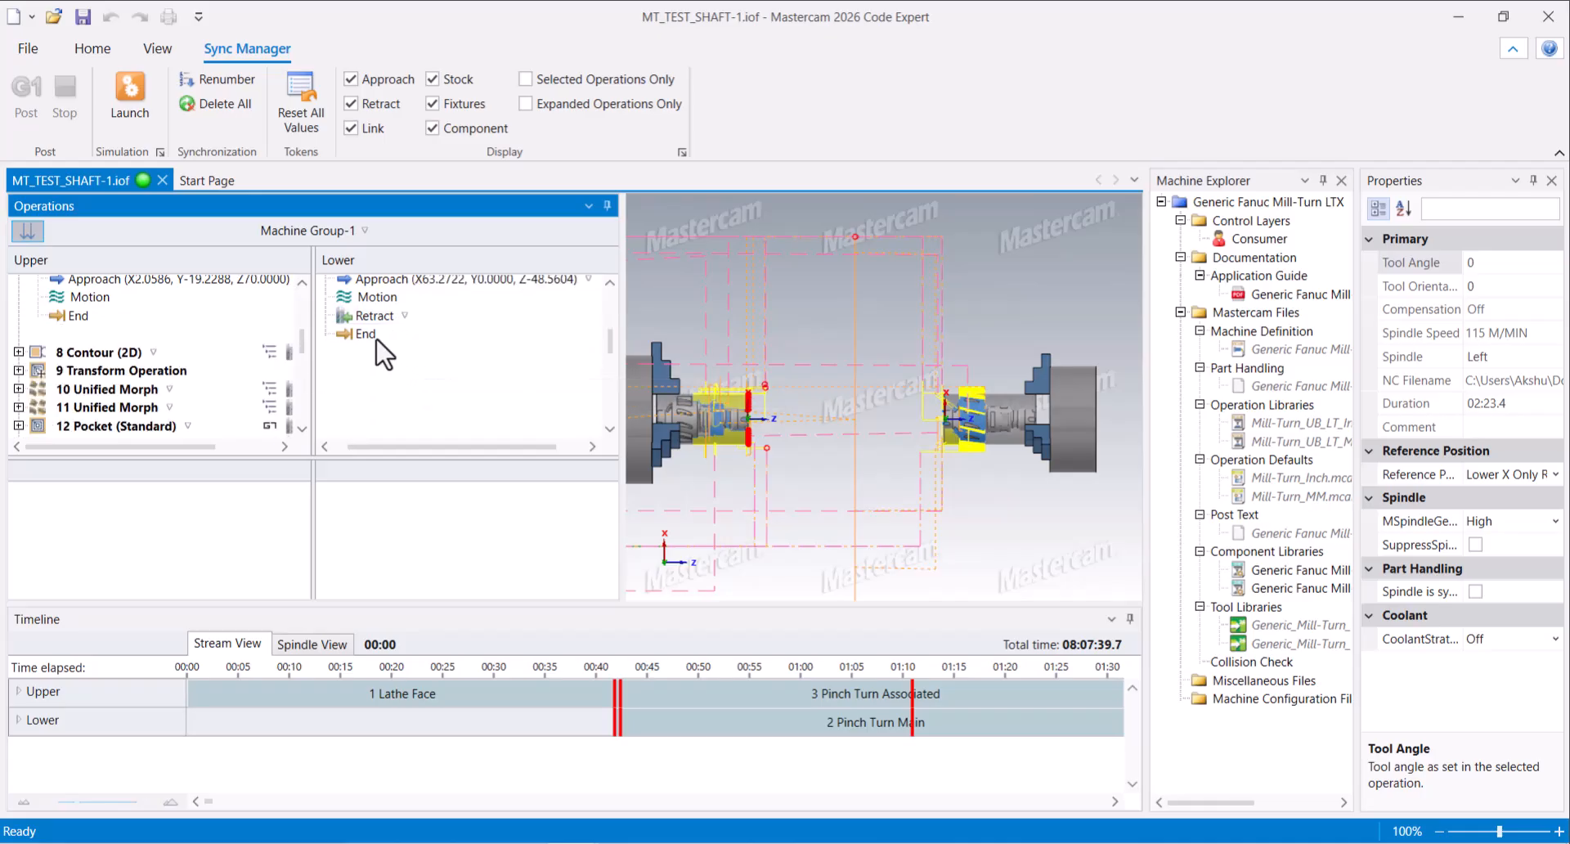
{"action": "scroll", "coordinate": [390, 381], "scroll_direction": "down", "scroll_amount": 5}
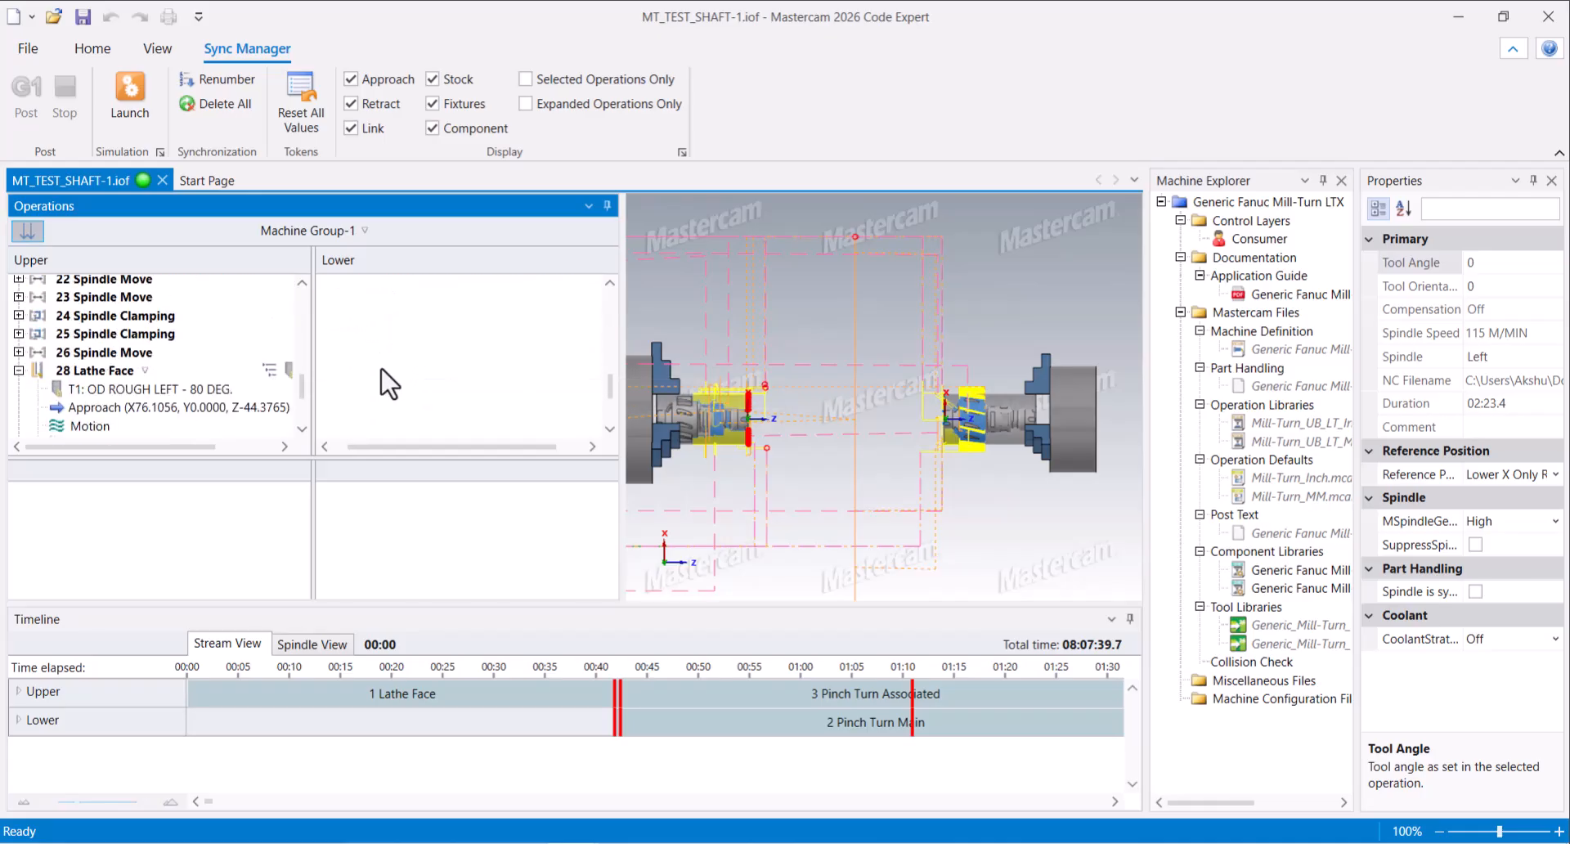
{"action": "scroll", "coordinate": [99, 438], "scroll_direction": "down", "scroll_amount": 1}
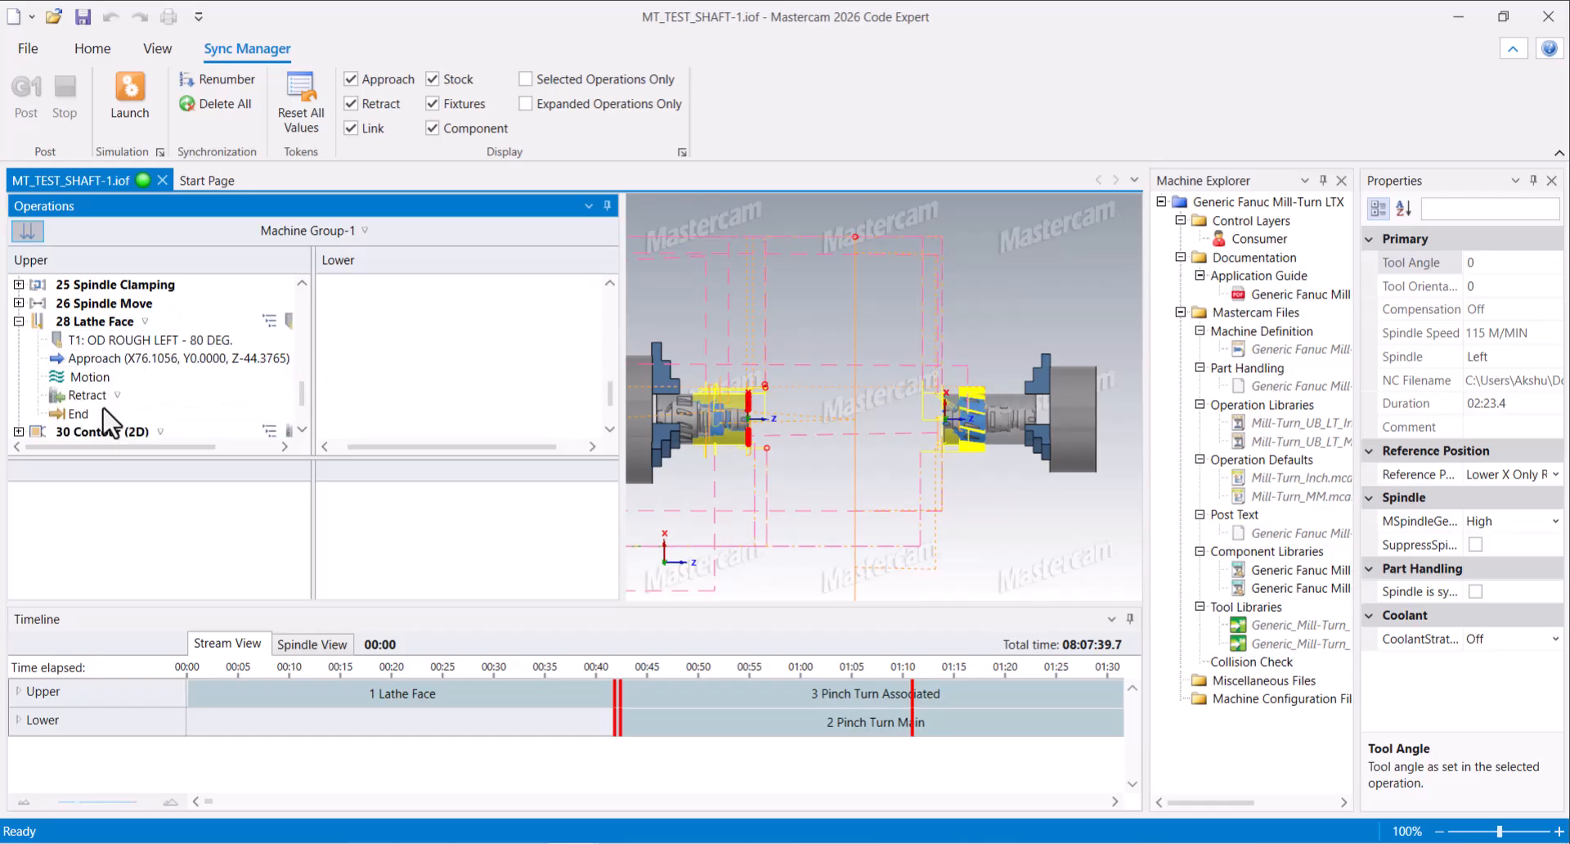
{"action": "left_click_drag", "start_coordinate": [77, 417], "coordinate": [396, 342]}
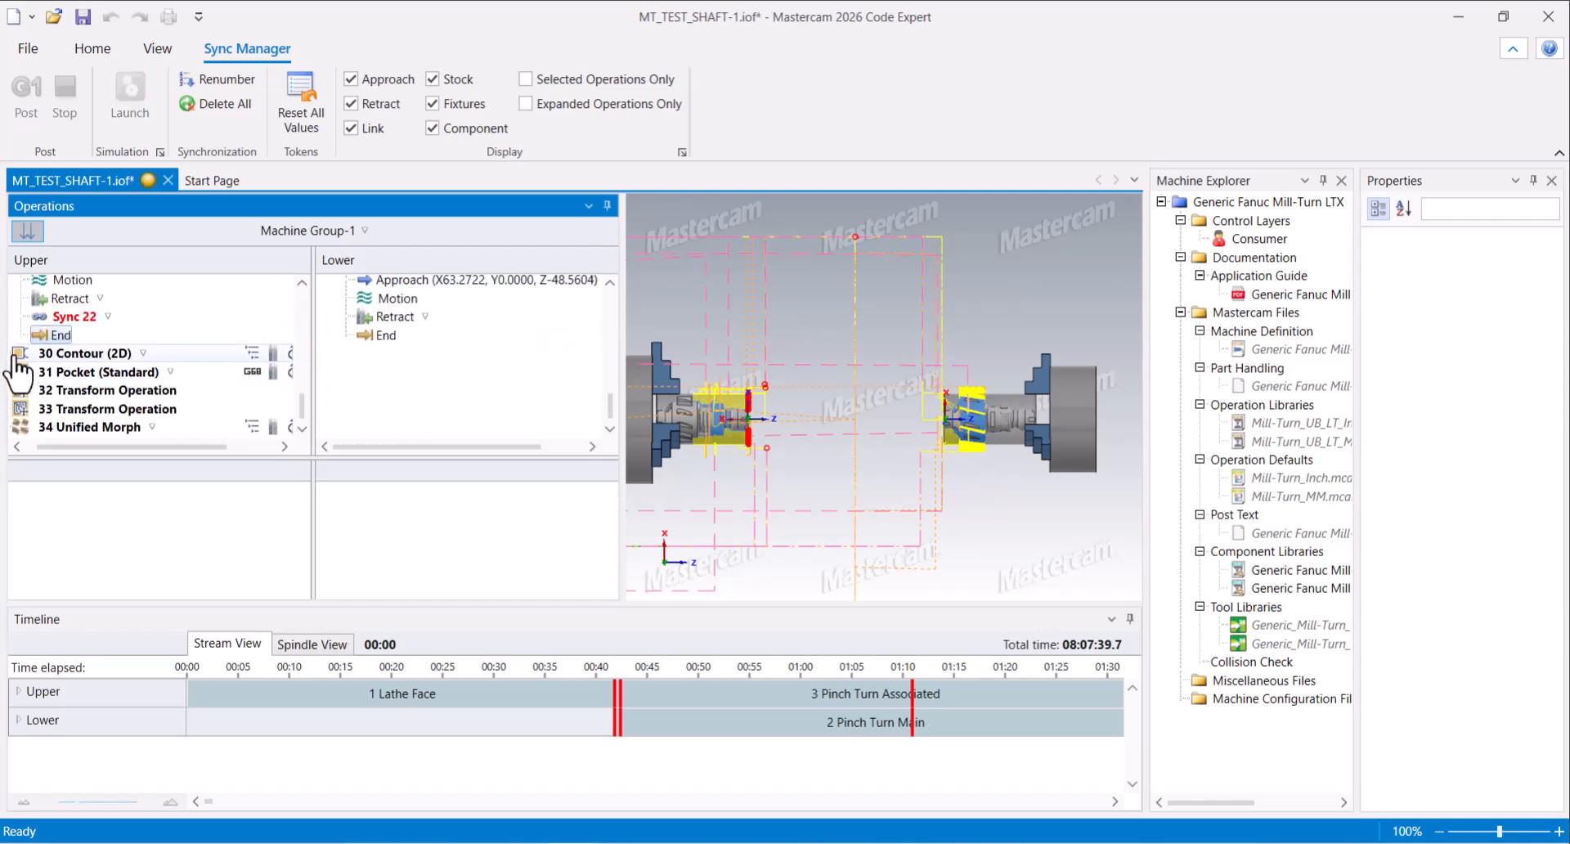
Add a sync point from the end of lower-stream 29 Lathe Rough to the start of upper-stream 30 Contour (2D) and save the file.
{"action": "scroll", "coordinate": [81, 458], "scroll_direction": "left", "scroll_amount": 1}
{"action": "left_click", "coordinate": [18, 352]}
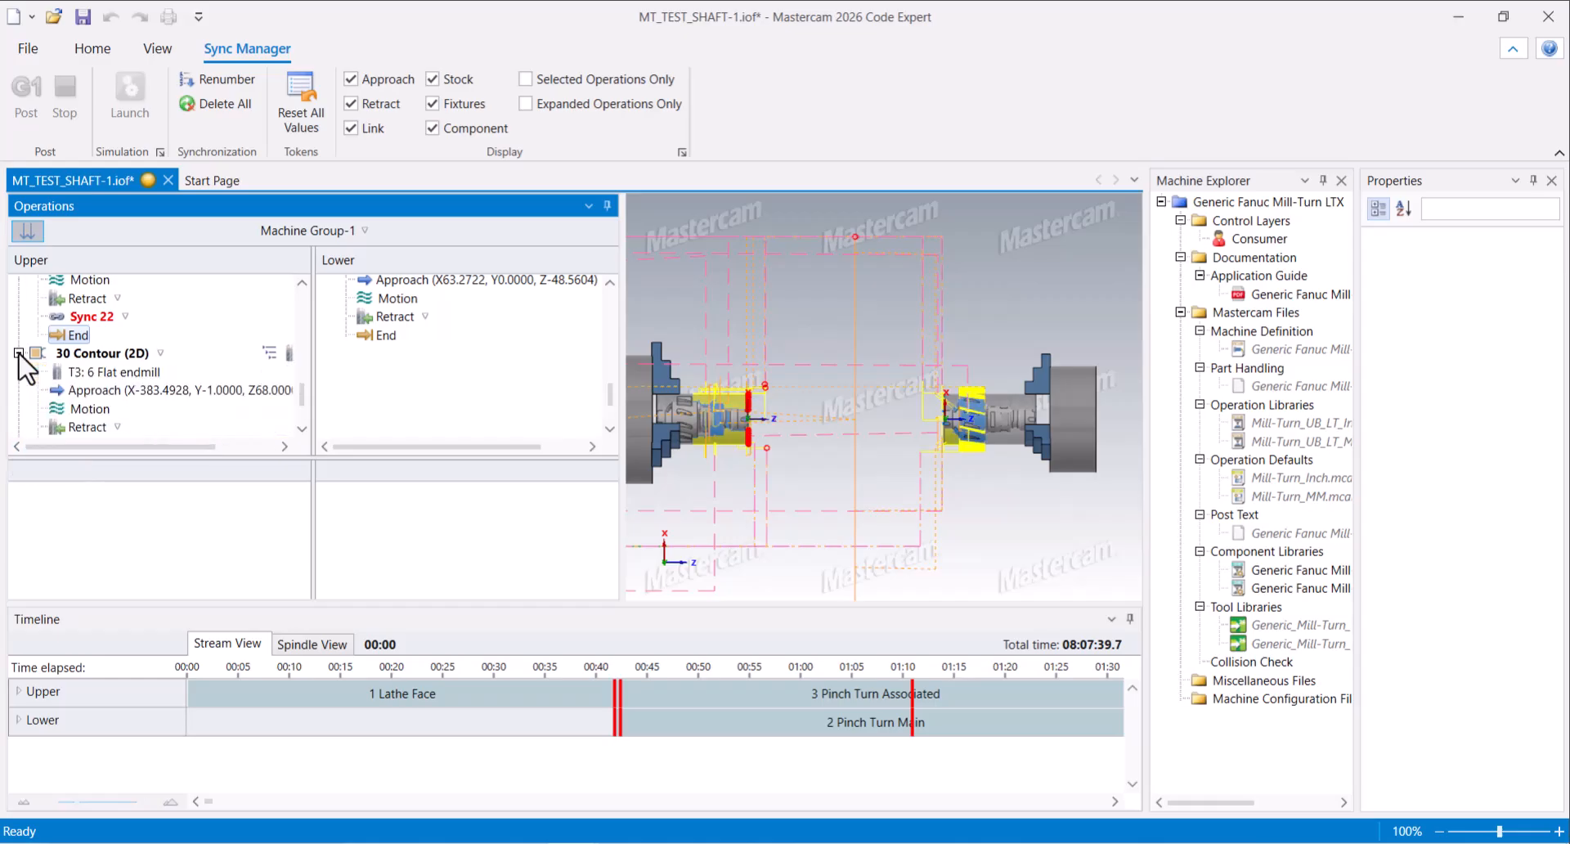
{"action": "left_click_drag", "start_coordinate": [370, 347], "coordinate": [97, 371]}
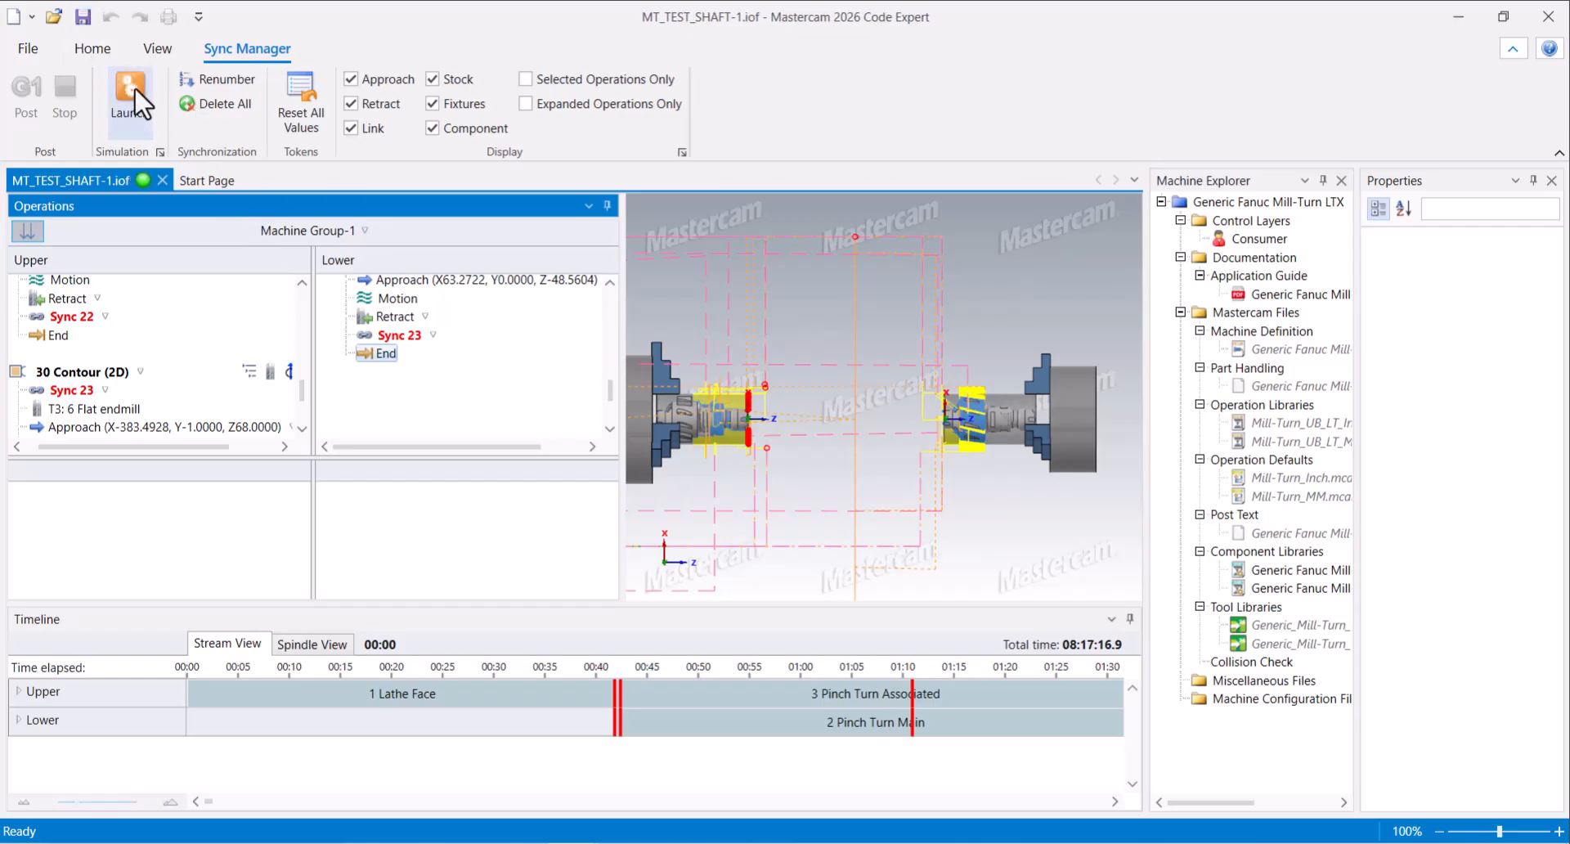
Launch the simulation of the synchronized program in machine simulation mode and show the machine's work area in the Front (WCS) view.
{"action": "left_click", "coordinate": [131, 94]}
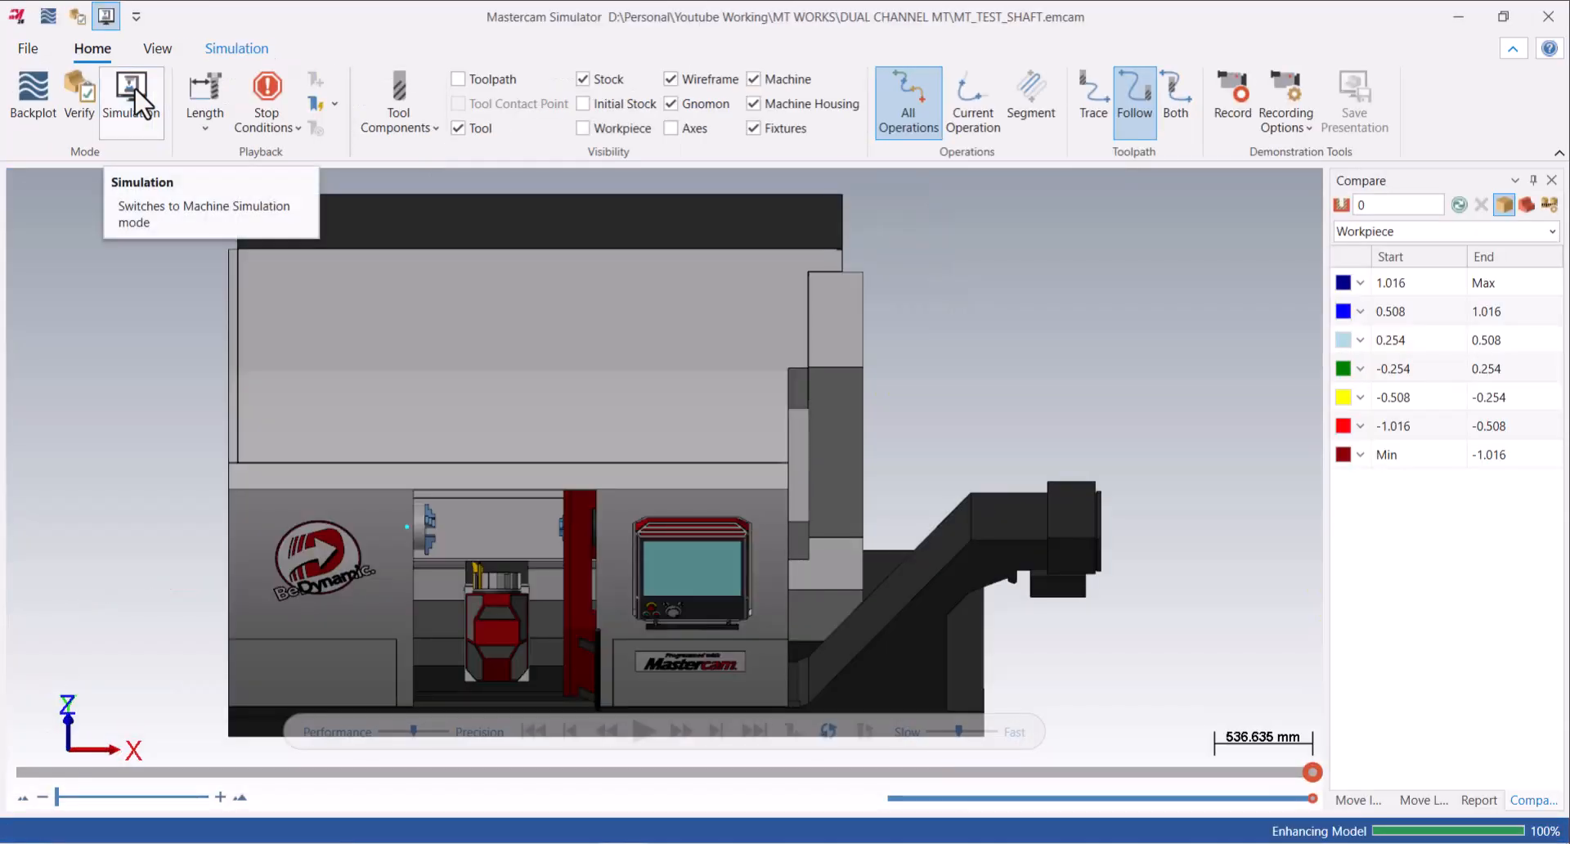
{"action": "left_click", "coordinate": [135, 98]}
{"action": "right_click", "coordinate": [976, 326]}
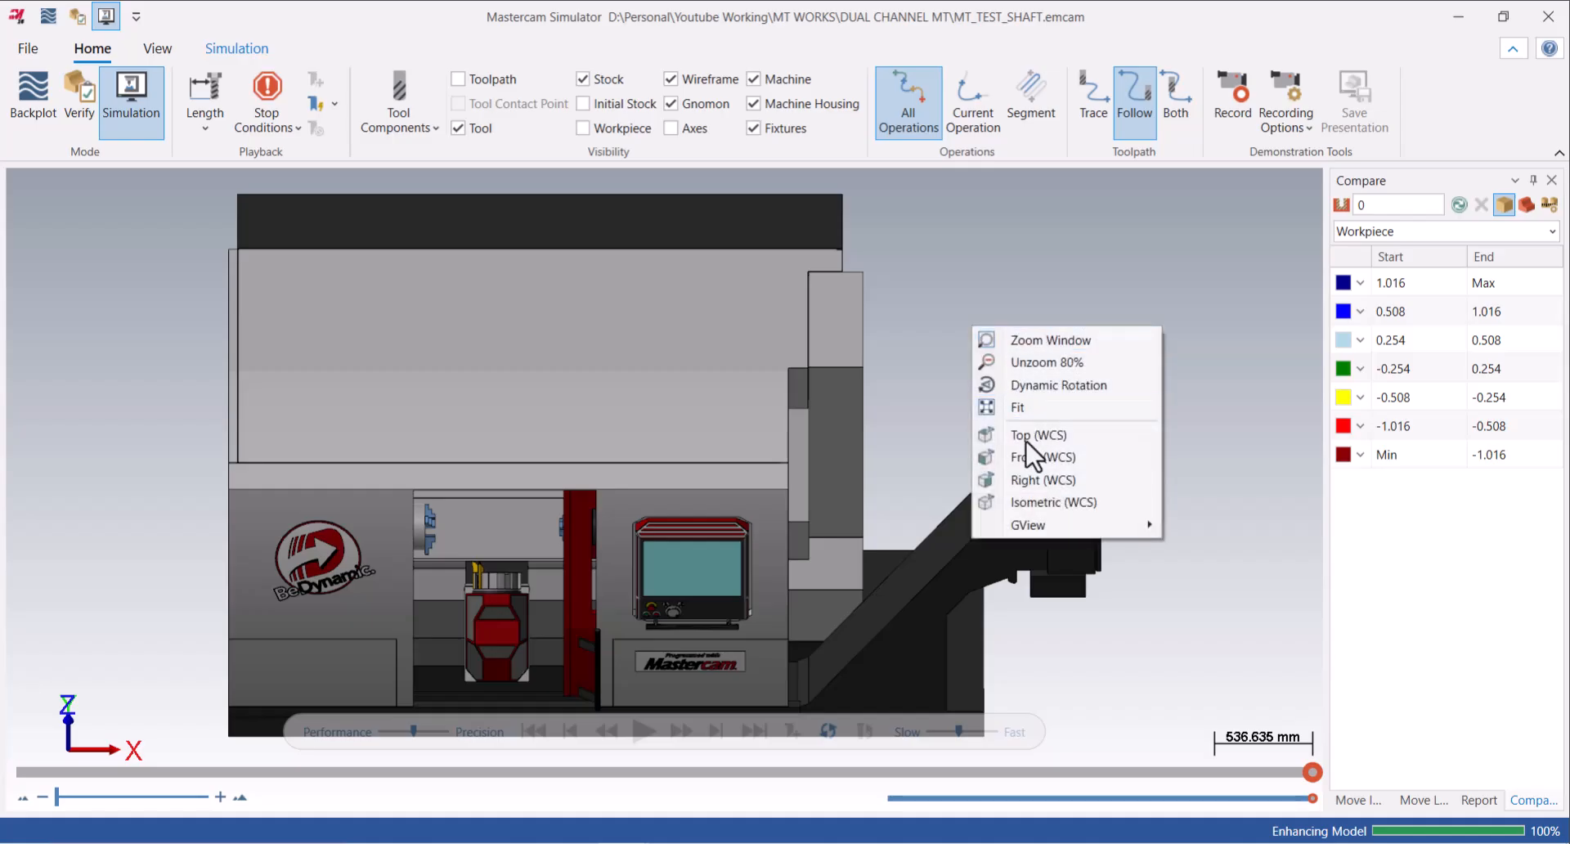
{"action": "left_click", "coordinate": [1023, 452]}
{"action": "scroll", "coordinate": [448, 548], "scroll_direction": "up", "scroll_amount": 3}
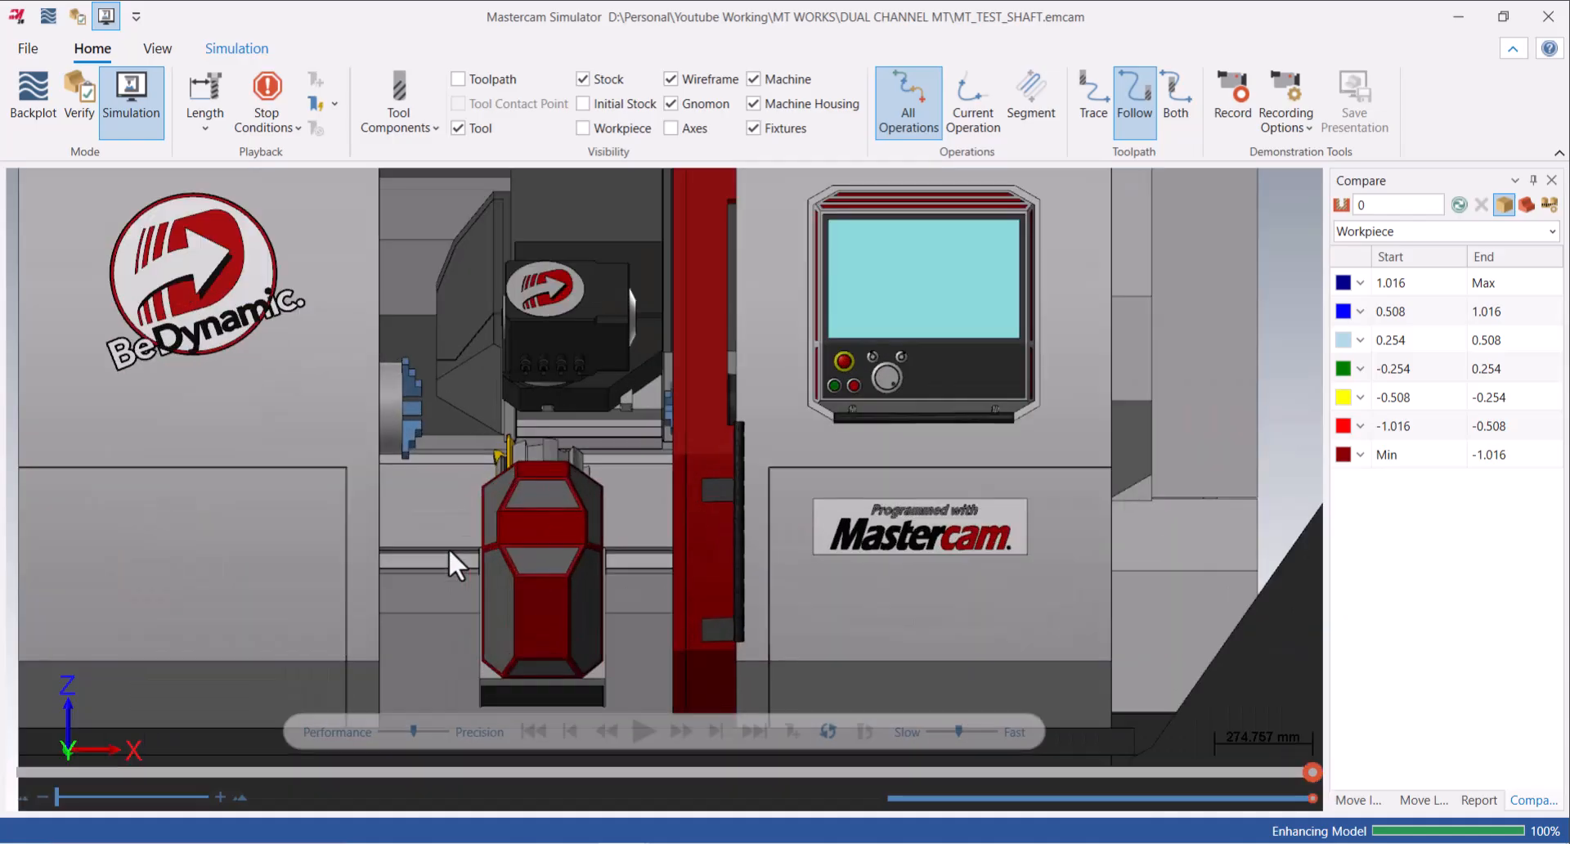
Raise the playback speed and run the machine simulation from a slightly rotated view of the work area.
{"action": "left_click_drag", "start_coordinate": [959, 732], "coordinate": [989, 733]}
{"action": "left_click", "coordinate": [644, 732]}
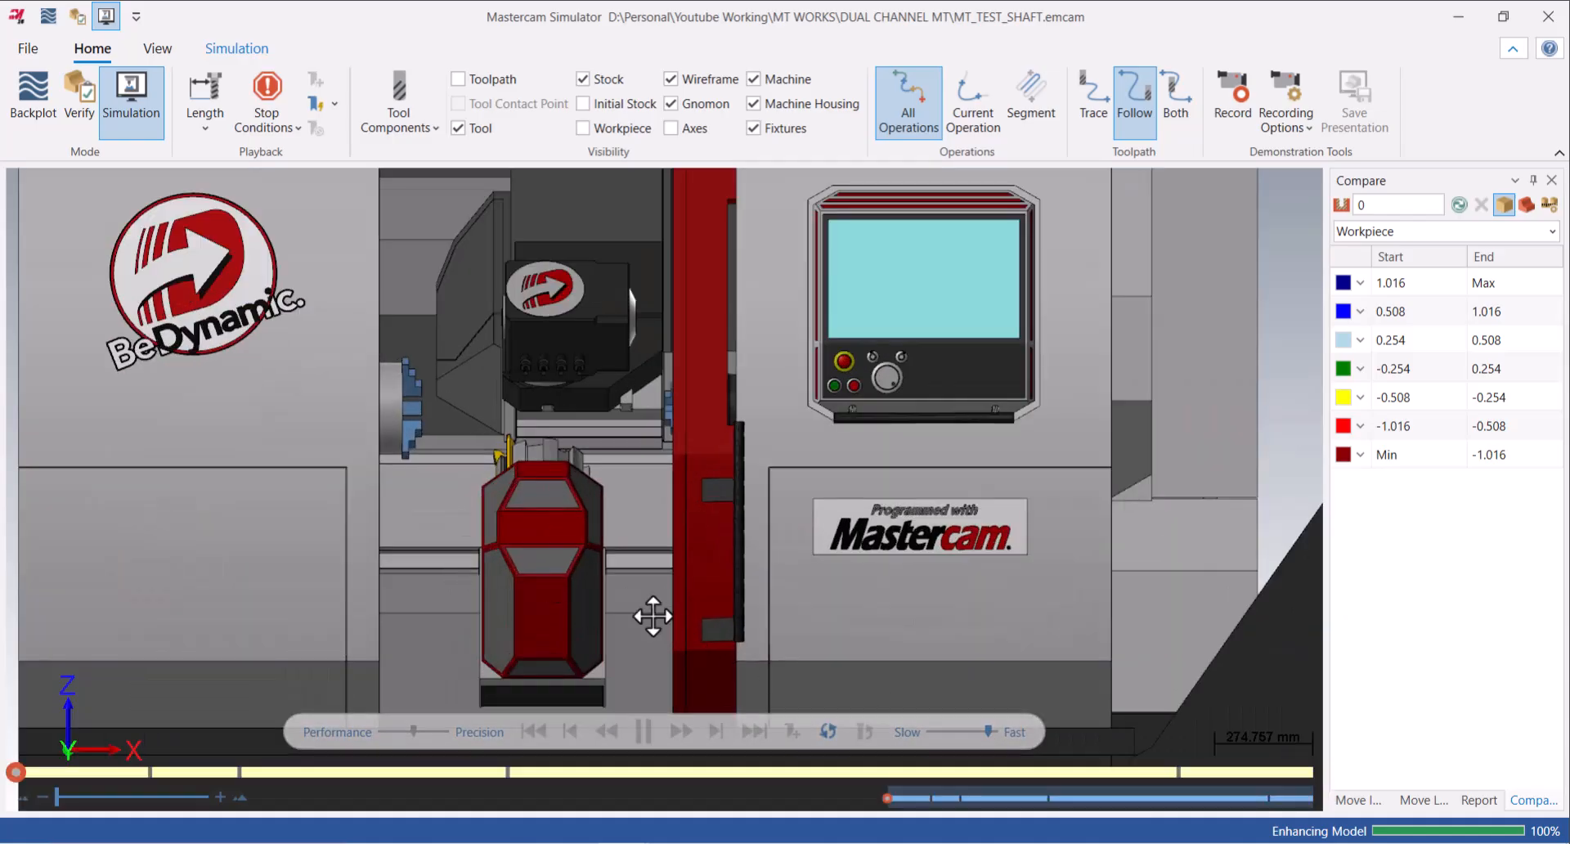
{"action": "middle_click_drag", "start_coordinate": [654, 612], "coordinate": [622, 612]}
{"action": "left_click", "coordinate": [638, 731]}
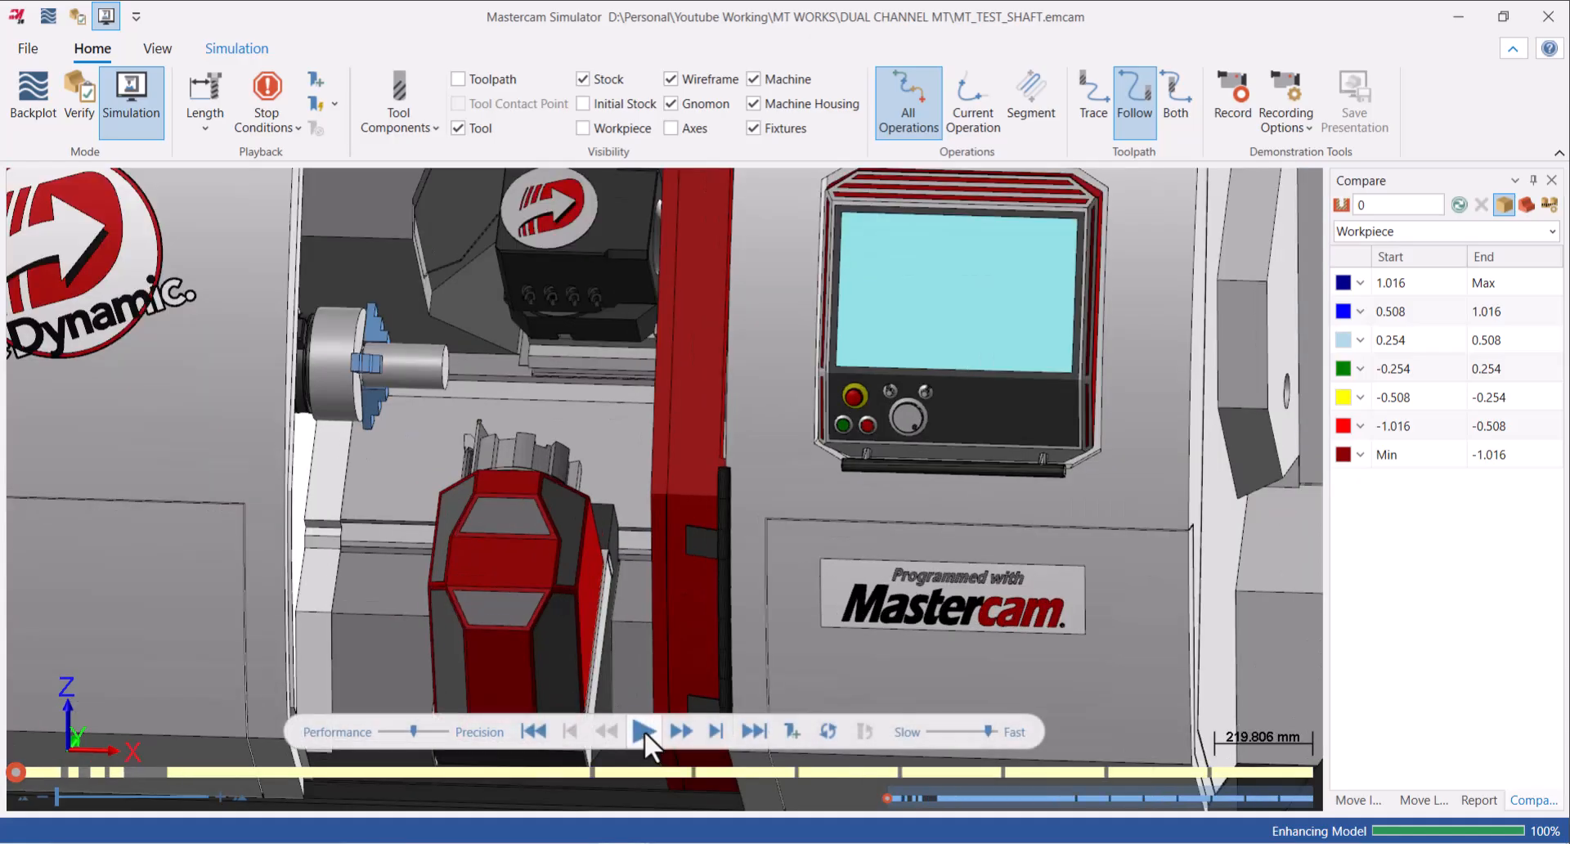
{"action": "left_click", "coordinate": [645, 730]}
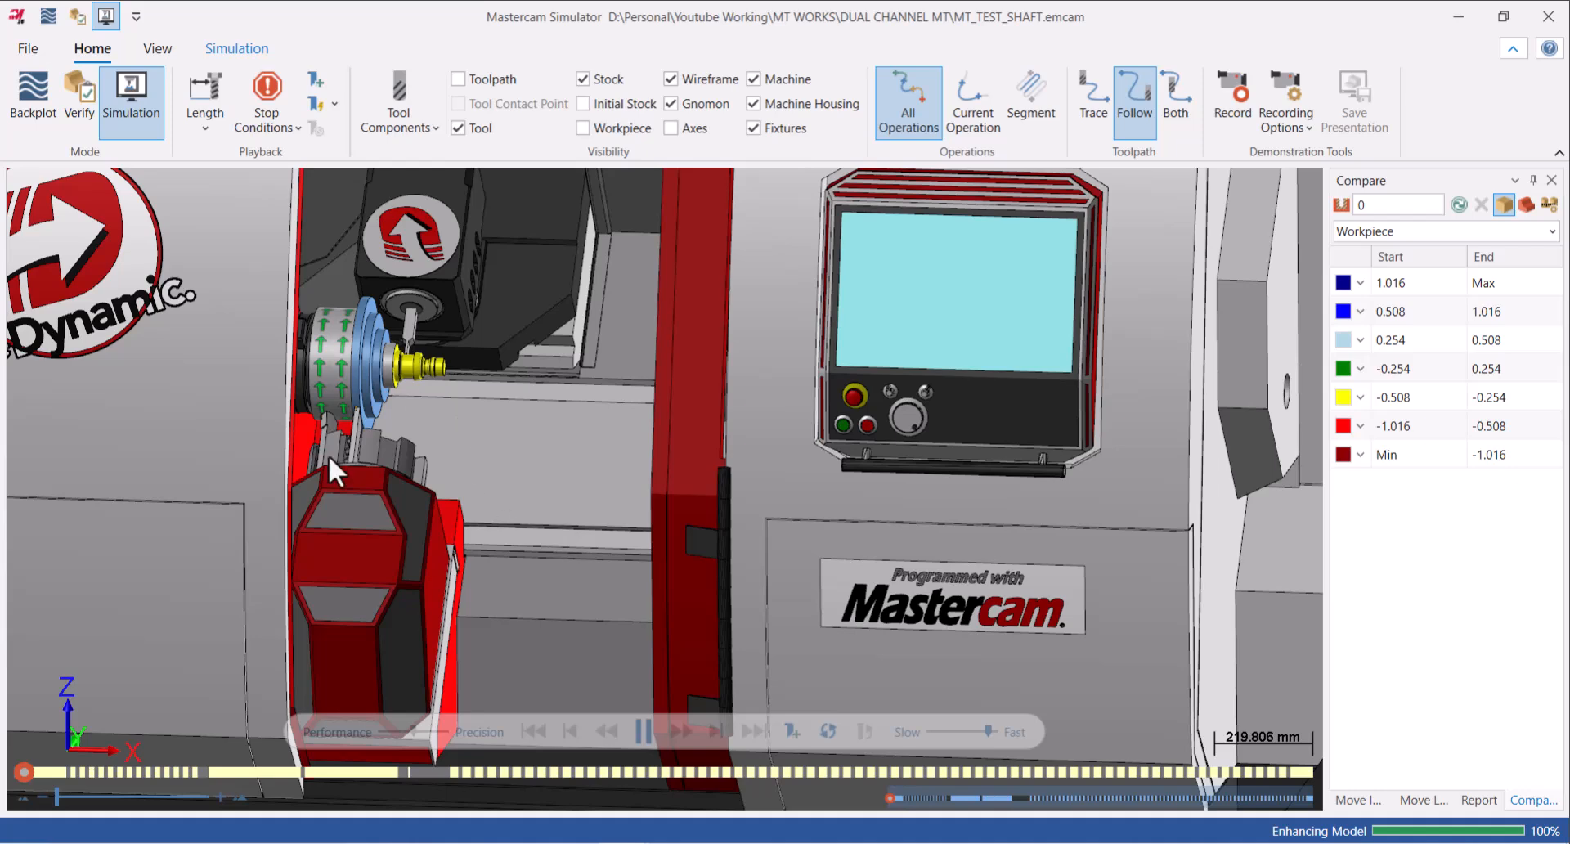
Examine the shaft being machined in the left spindle up close and set the playback to the fastest speed.
{"action": "middle_click_drag", "start_coordinate": [283, 497], "coordinate": [291, 499]}
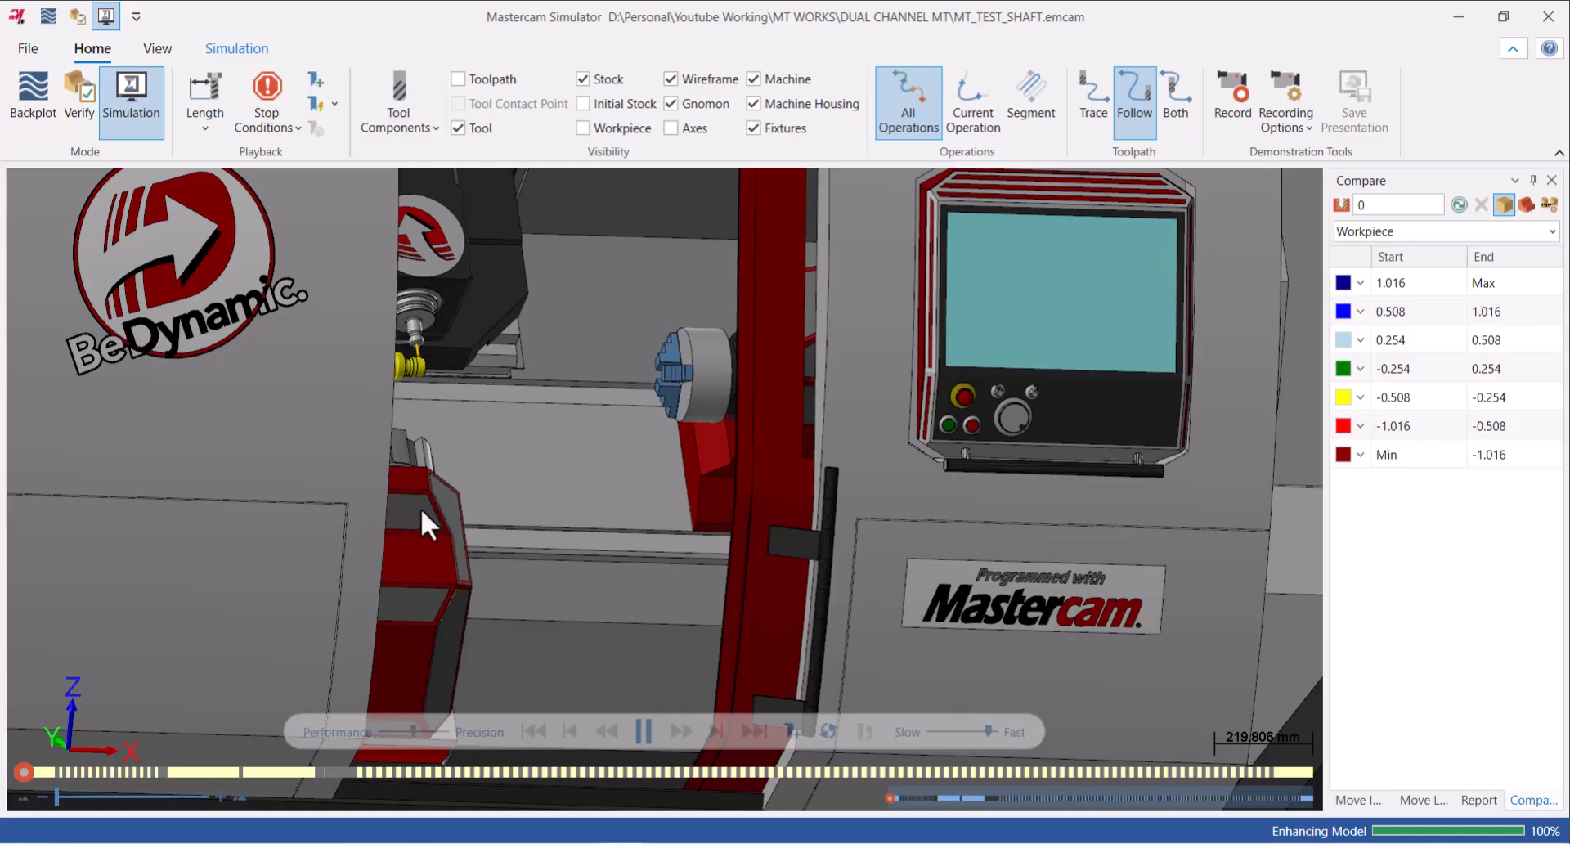
{"action": "middle_click_drag", "start_coordinate": [420, 508], "coordinate": [400, 508]}
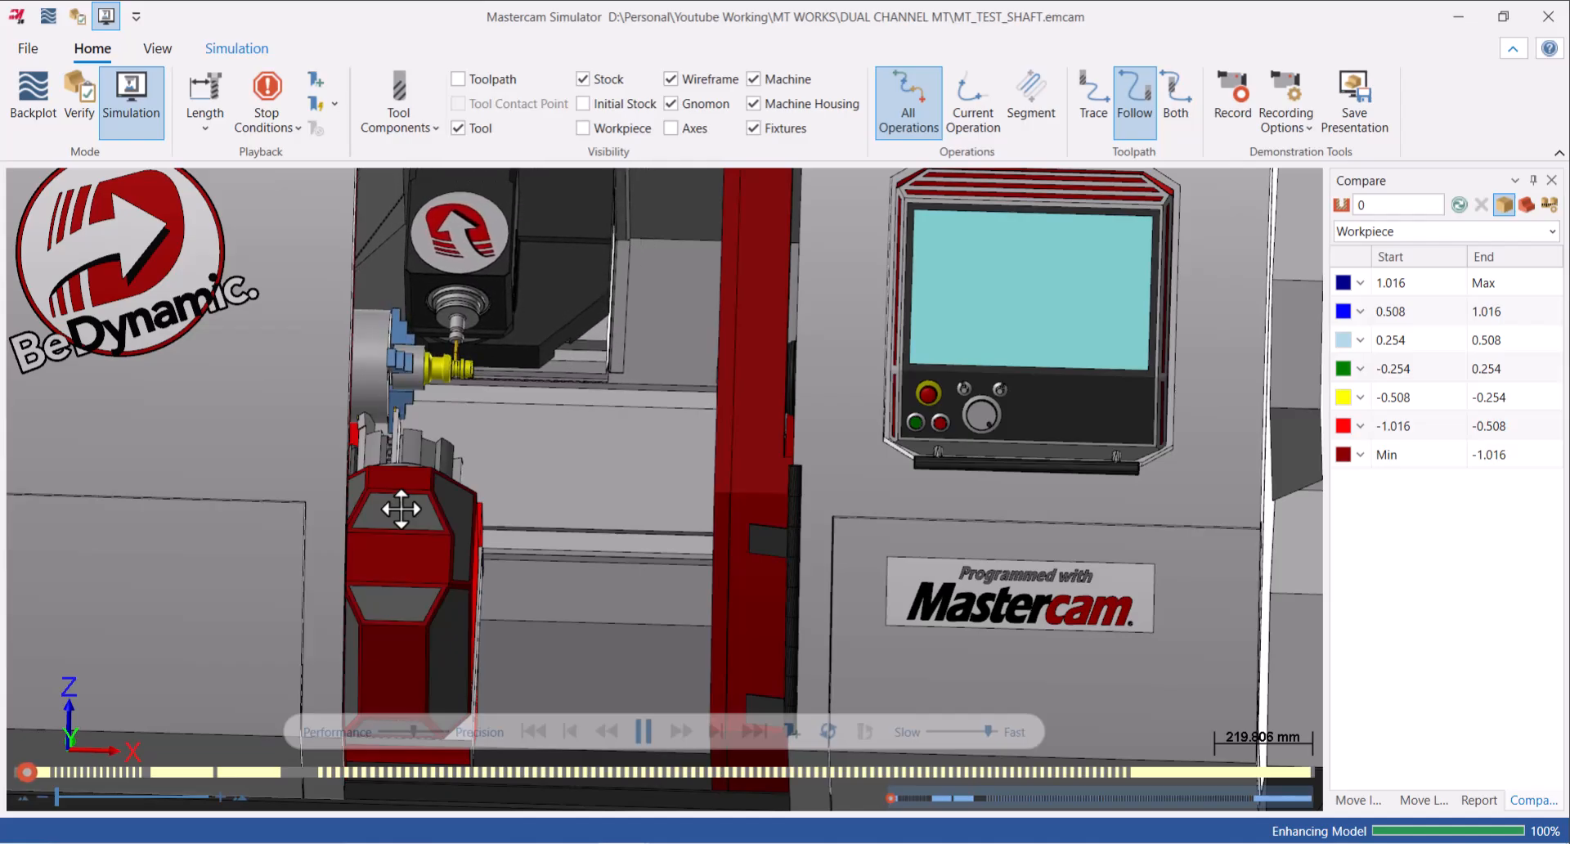
{"action": "scroll", "coordinate": [466, 385], "scroll_direction": "up", "scroll_amount": 8}
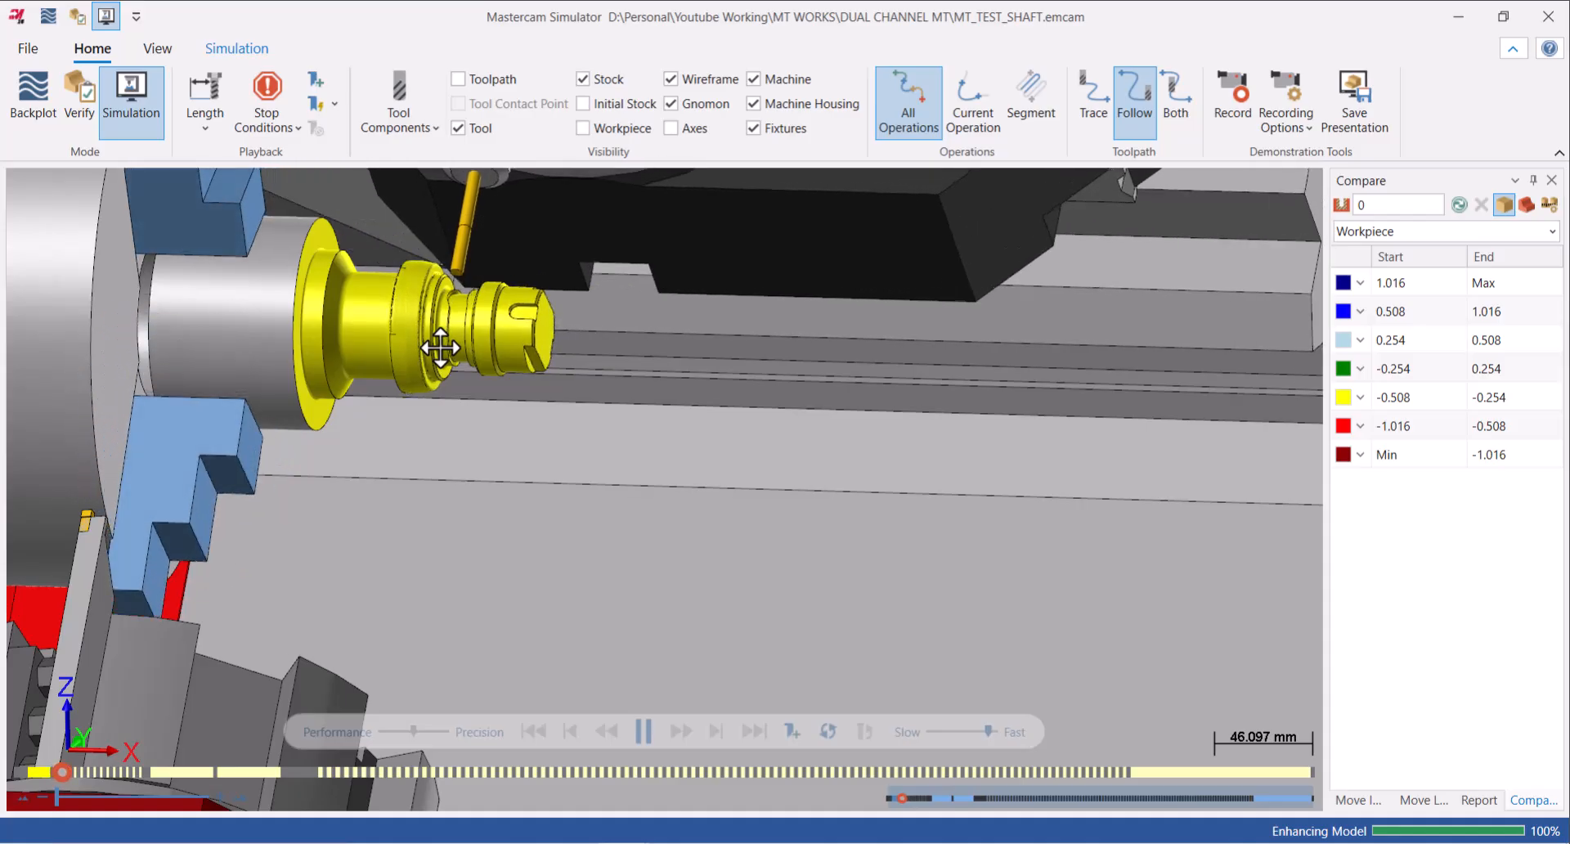
{"action": "left_click_drag", "start_coordinate": [987, 728], "coordinate": [994, 728]}
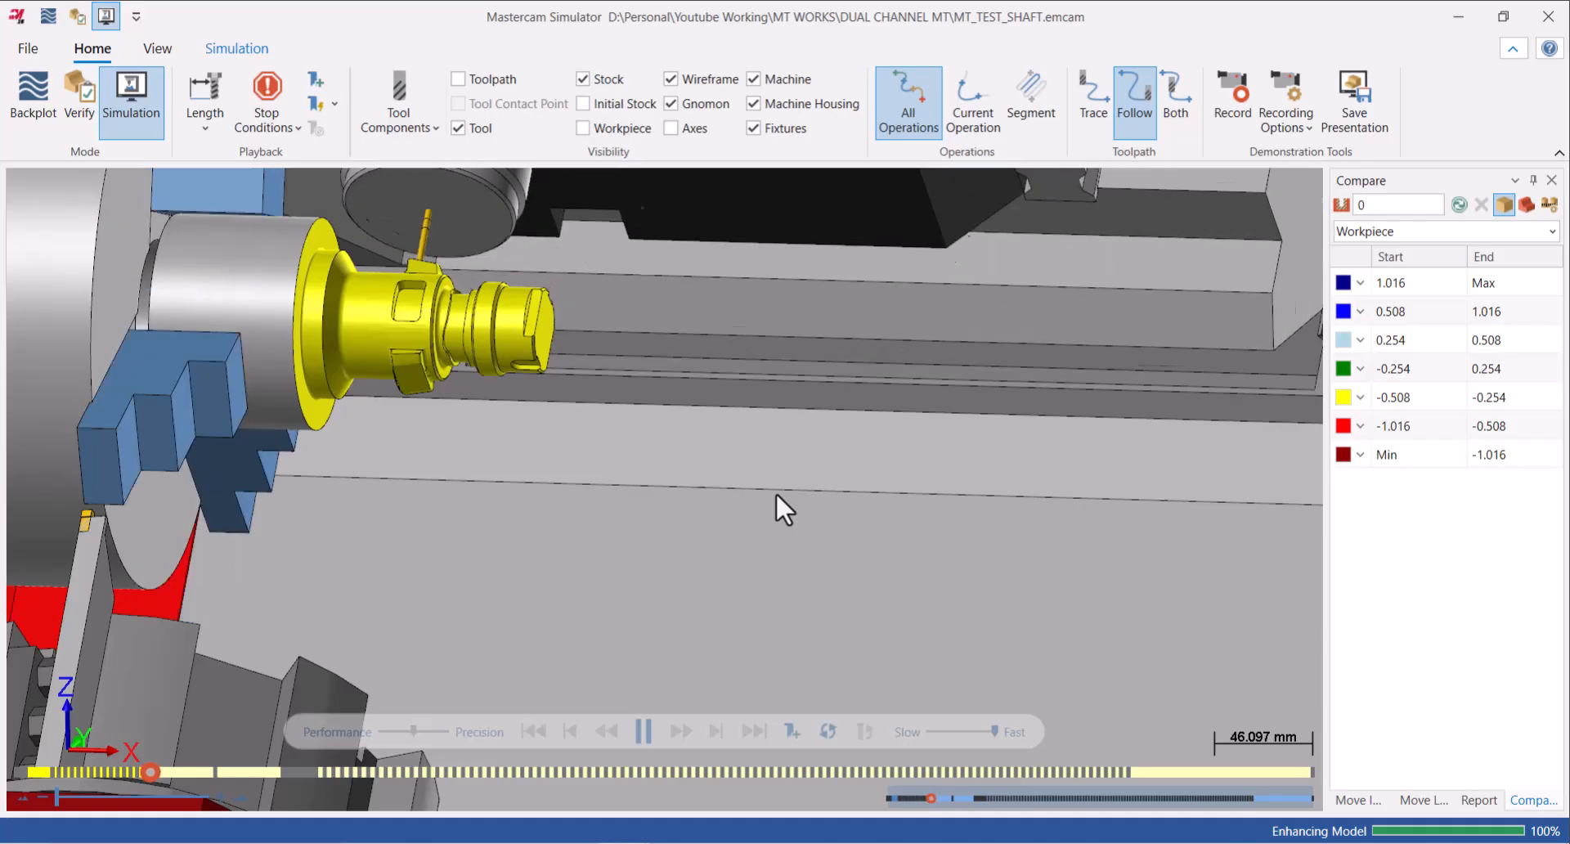
Check the milling of the pockets around the shaft in the left spindle from several angles and distances.
{"action": "scroll", "coordinate": [469, 519], "scroll_direction": "down", "scroll_amount": 3}
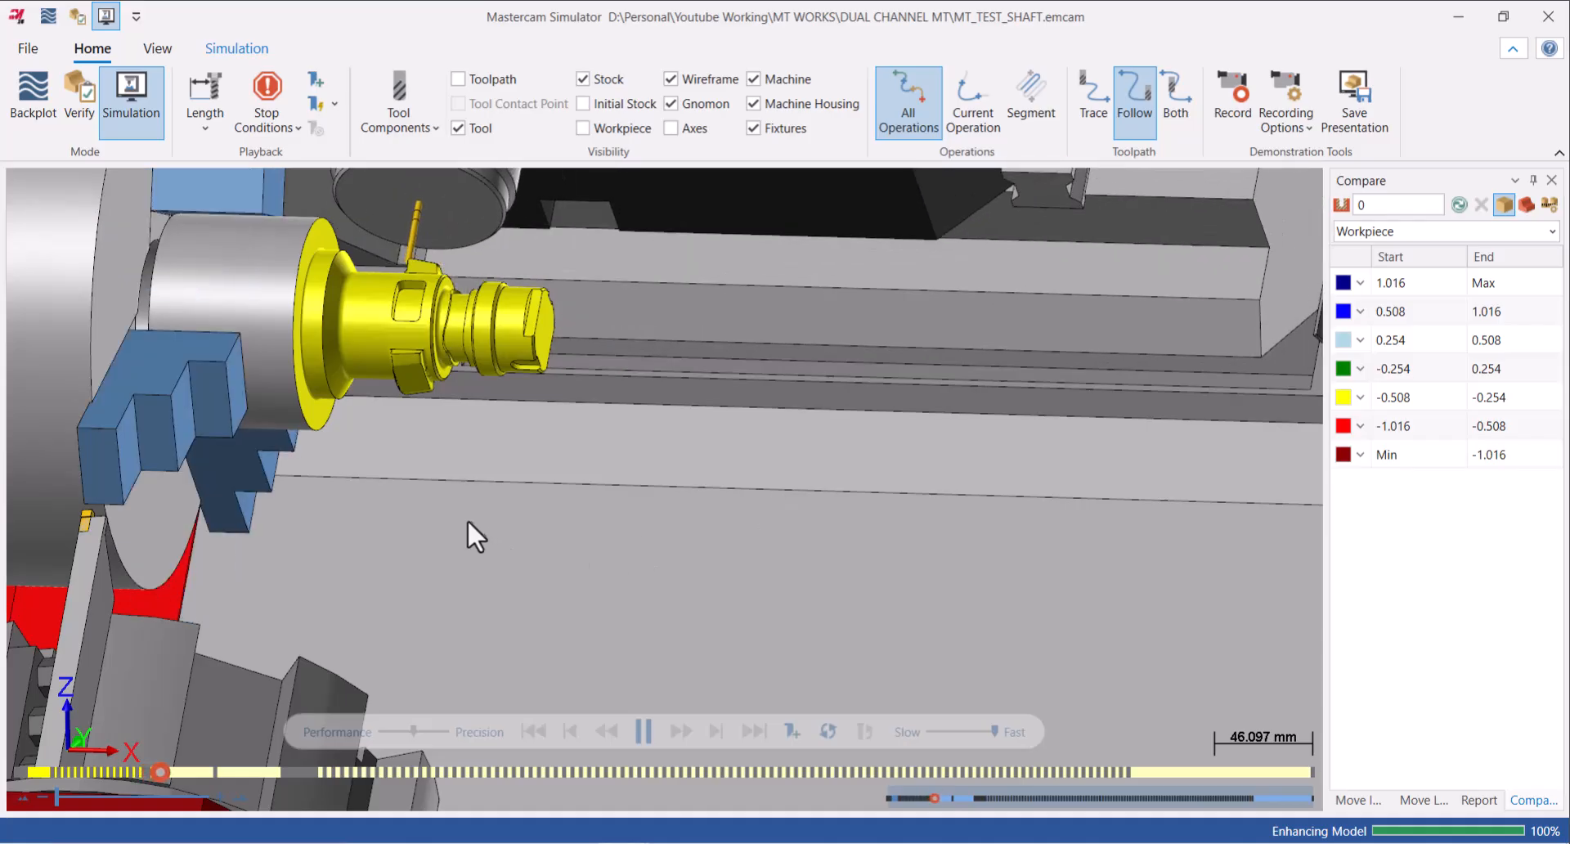
{"action": "scroll", "coordinate": [425, 522], "scroll_direction": "down", "scroll_amount": 1}
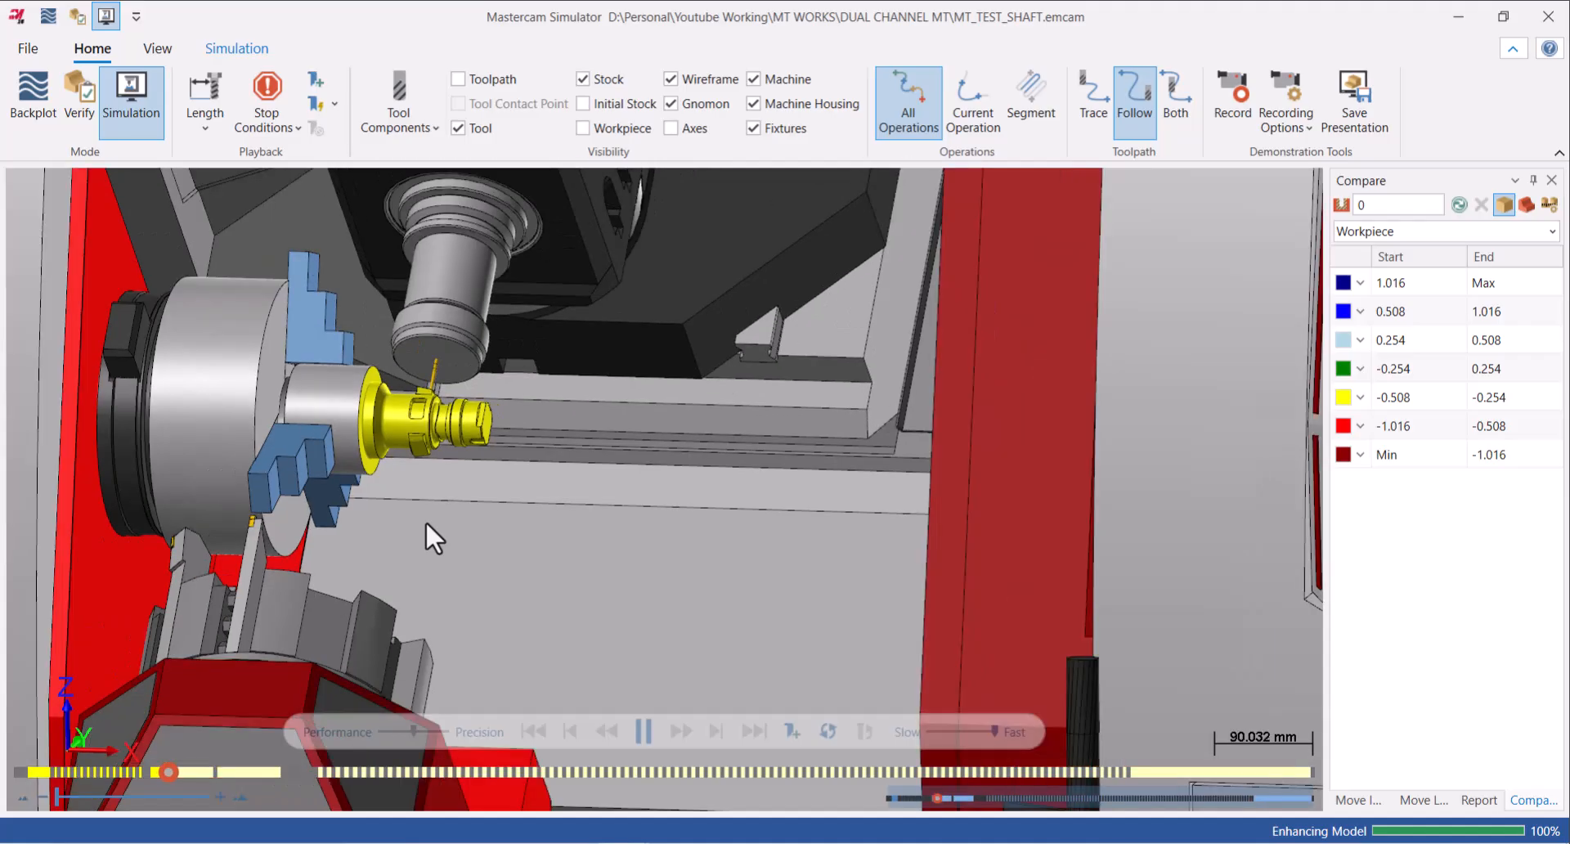
{"action": "middle_click_drag", "start_coordinate": [460, 513], "coordinate": [466, 543]}
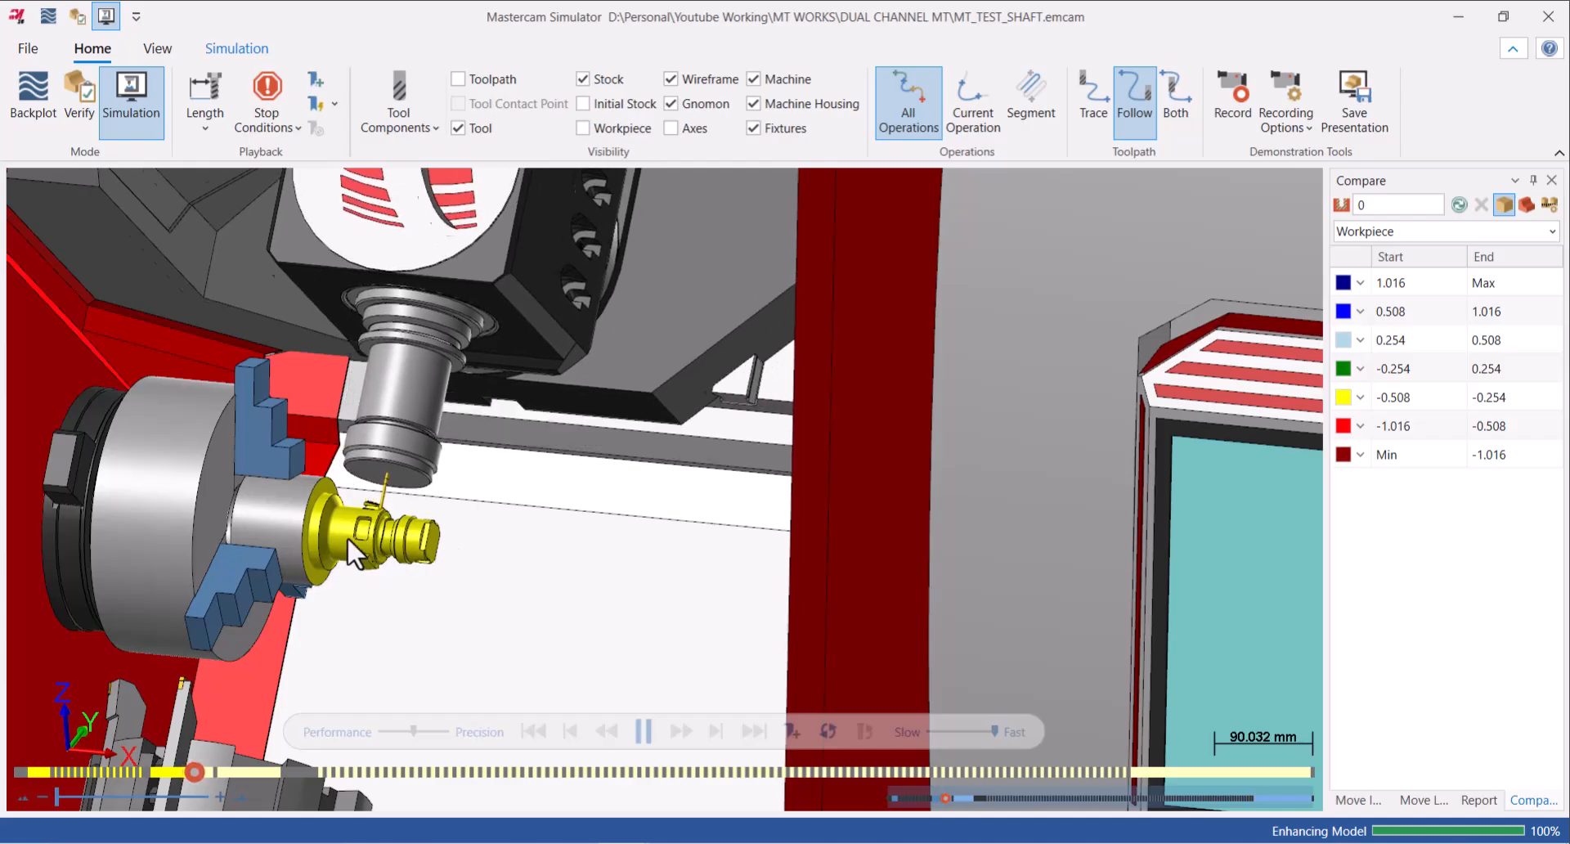
{"action": "scroll", "coordinate": [370, 530], "scroll_direction": "up", "scroll_amount": 4}
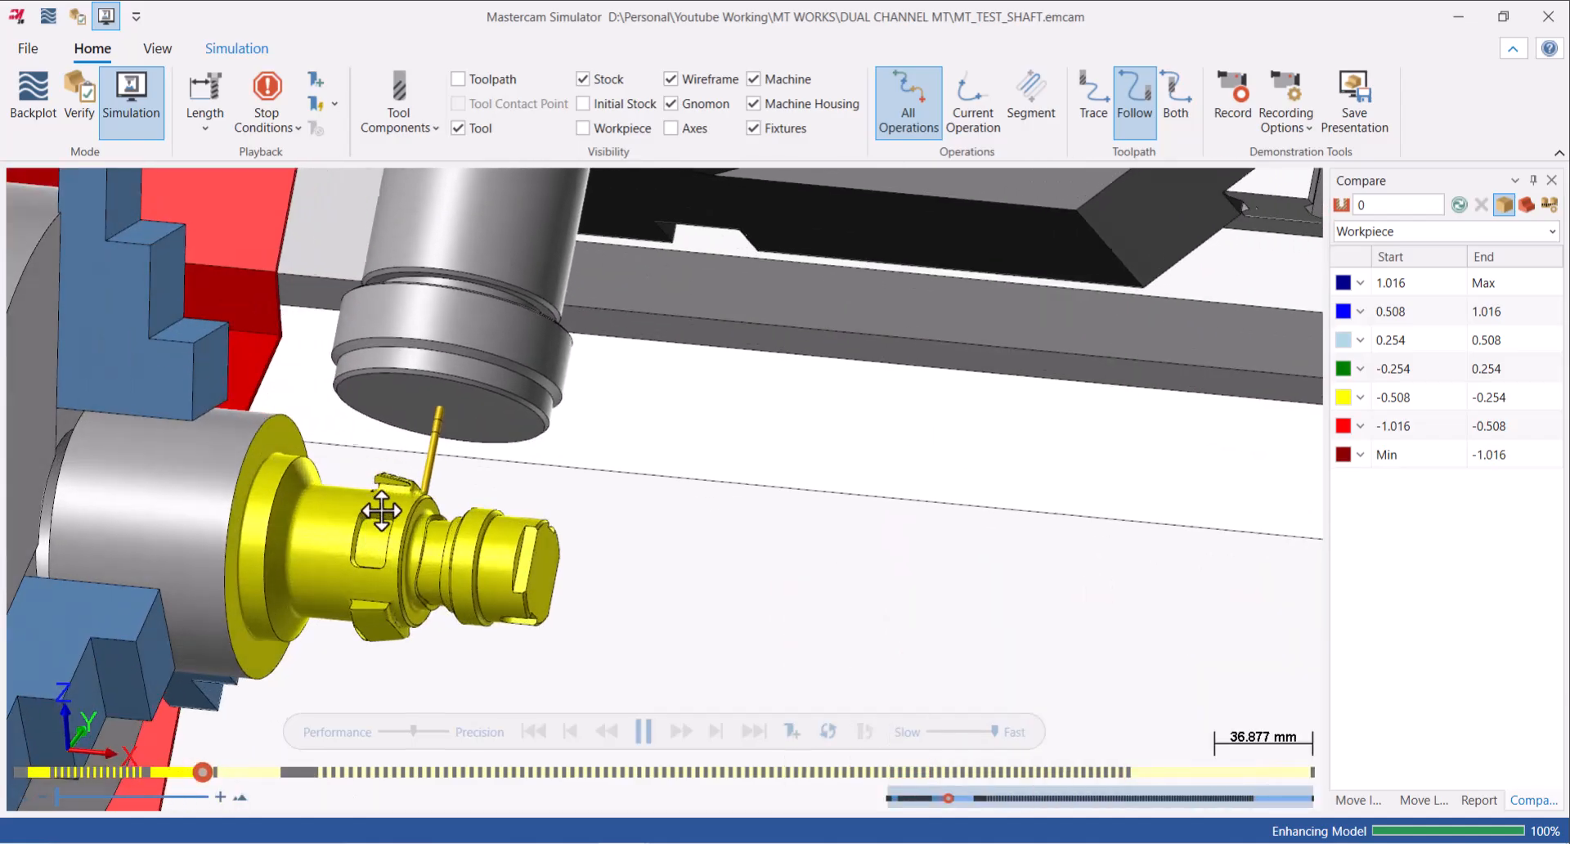
{"action": "middle_click_drag", "start_coordinate": [367, 517], "coordinate": [368, 494]}
{"action": "scroll", "coordinate": [368, 492], "scroll_direction": "down", "scroll_amount": 2}
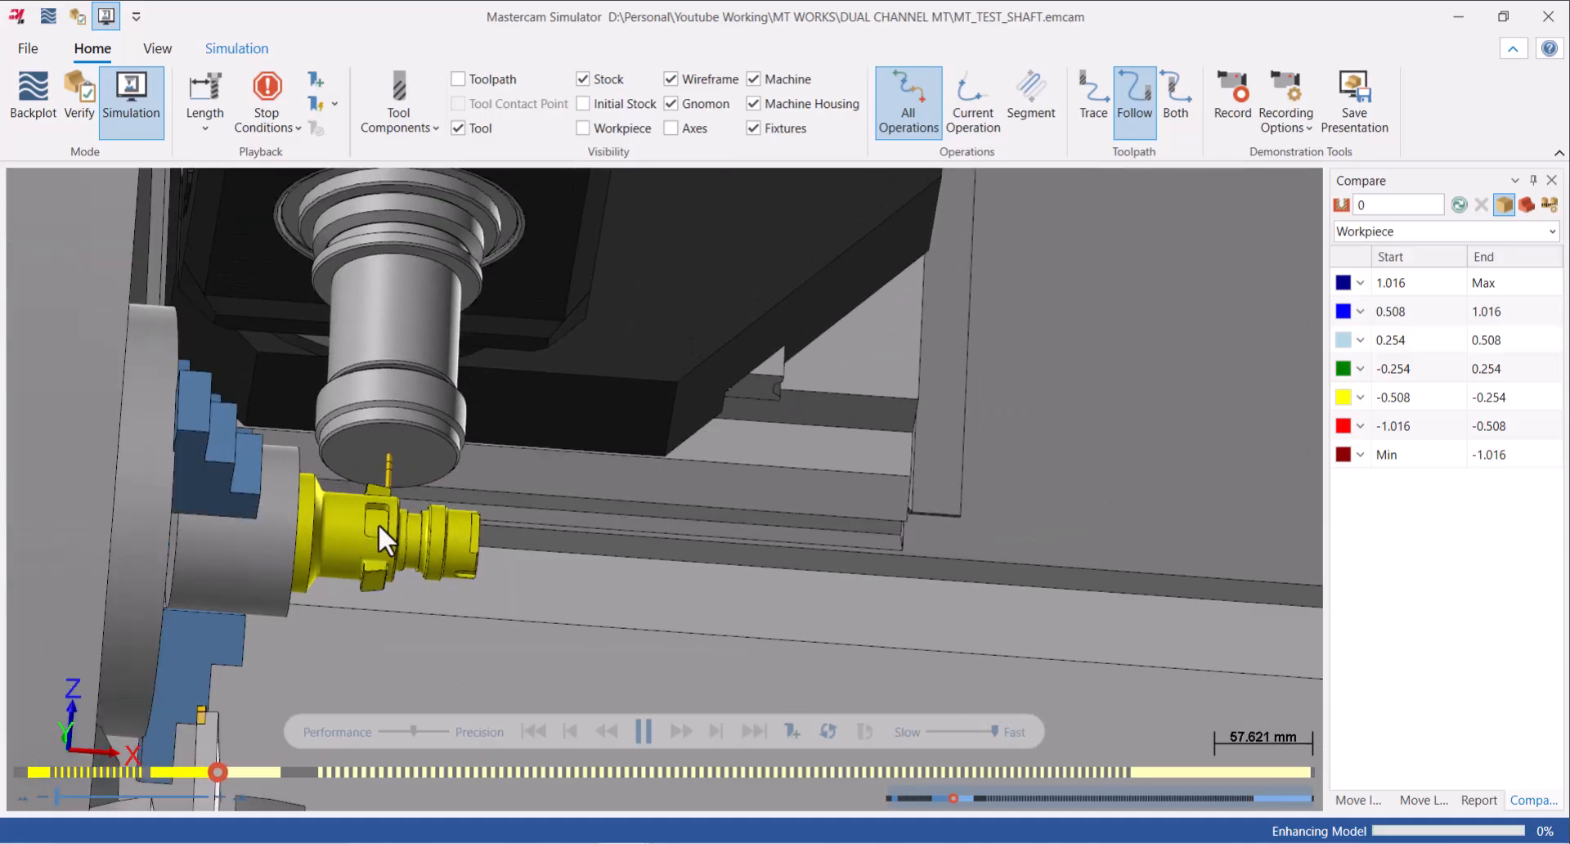
{"action": "middle_click_drag", "start_coordinate": [378, 523], "coordinate": [352, 526]}
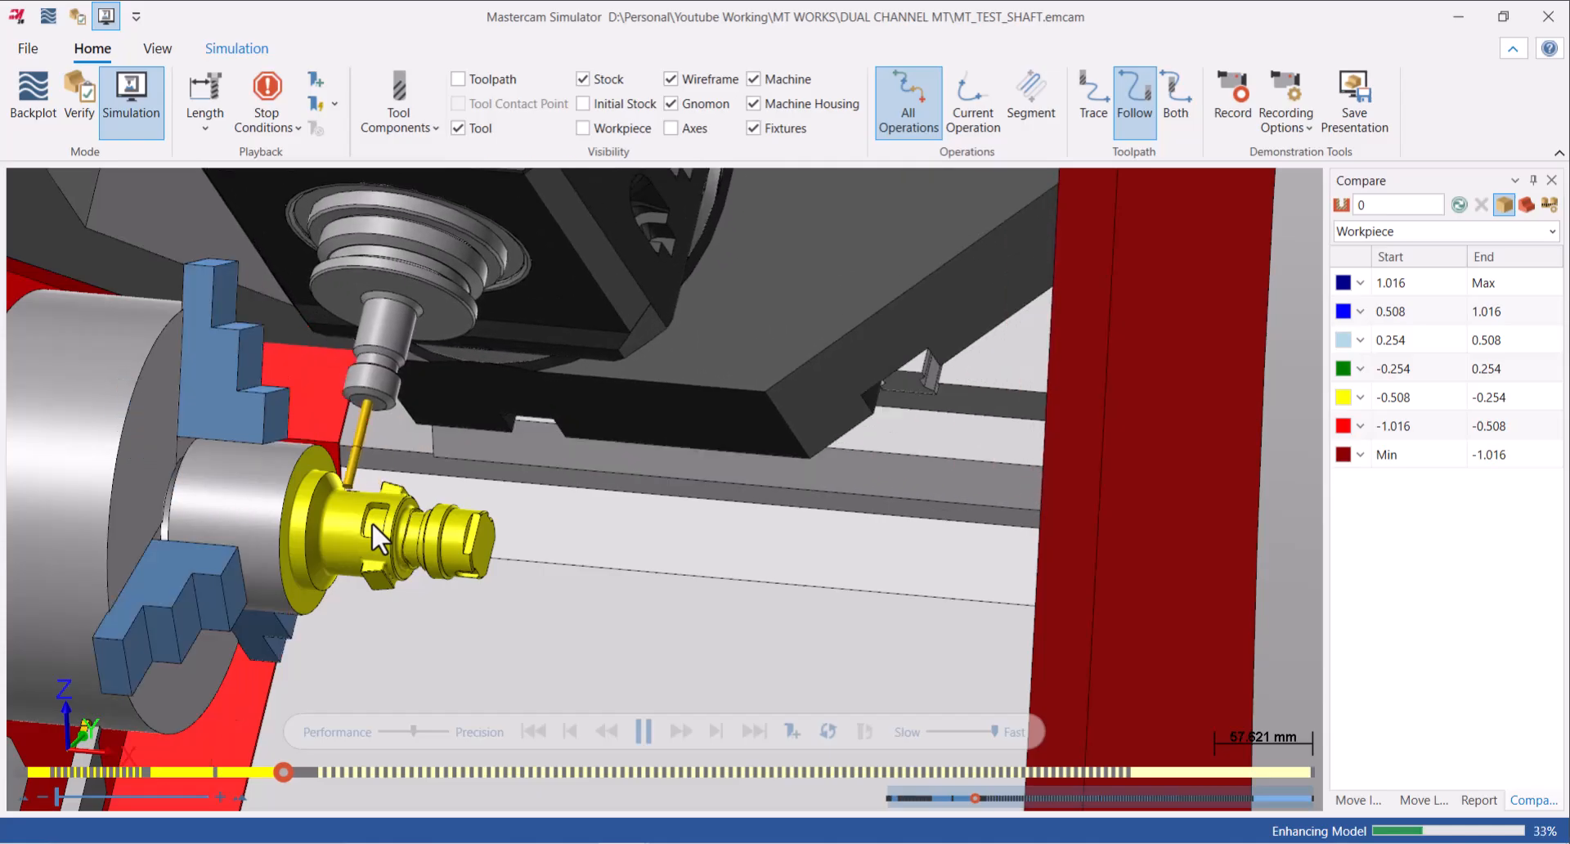
Slow the playback and observe the right spindle picking the shaft off the left spindle.
{"action": "scroll", "coordinate": [346, 514], "scroll_direction": "down", "scroll_amount": 5}
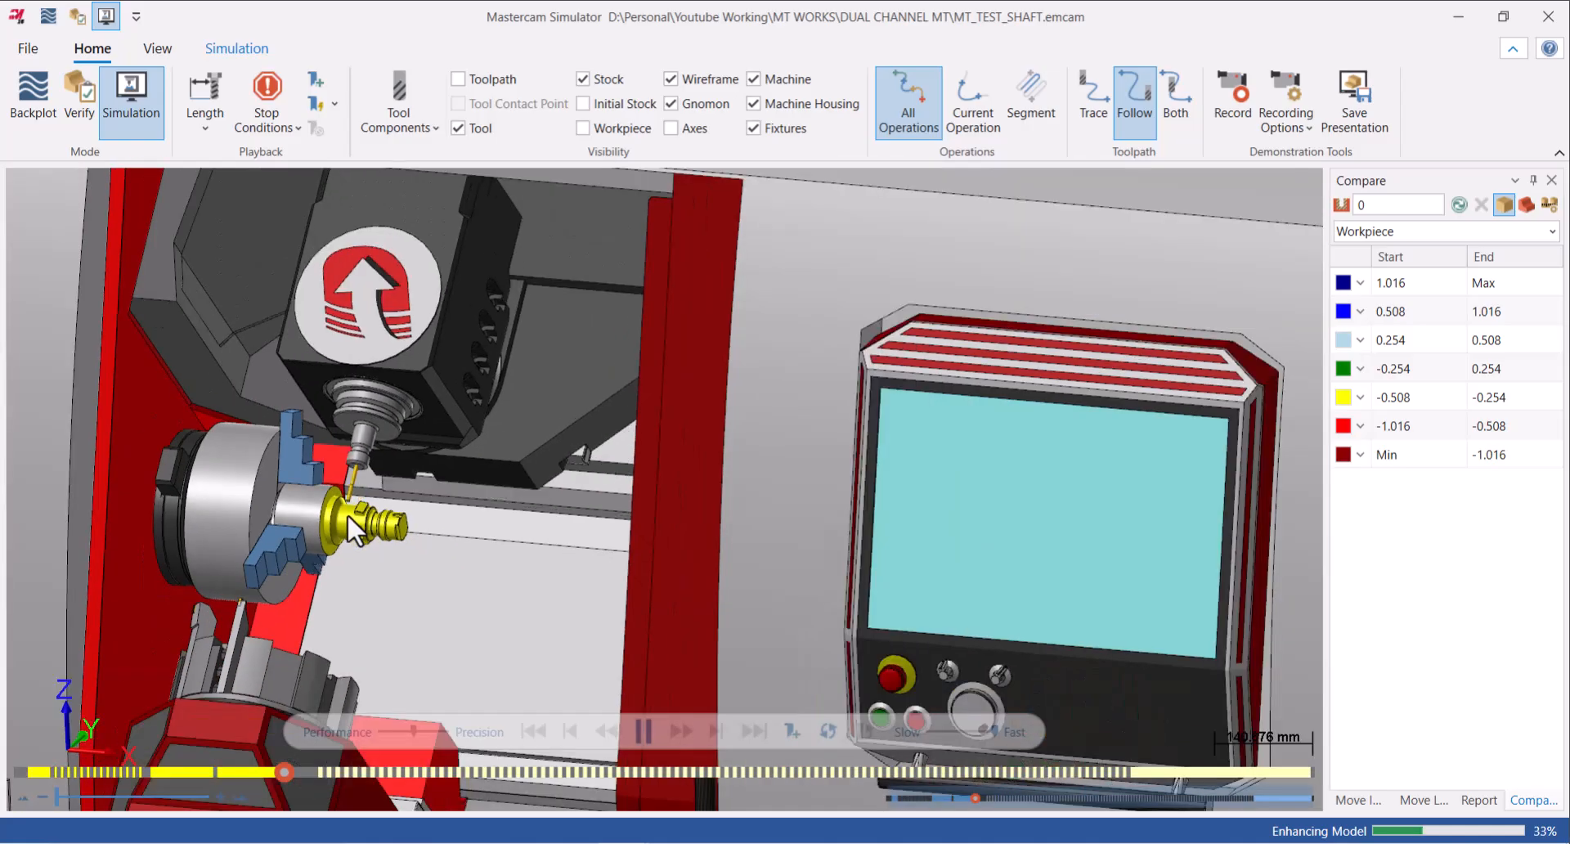
{"action": "middle_click_drag", "start_coordinate": [379, 532], "coordinate": [596, 532]}
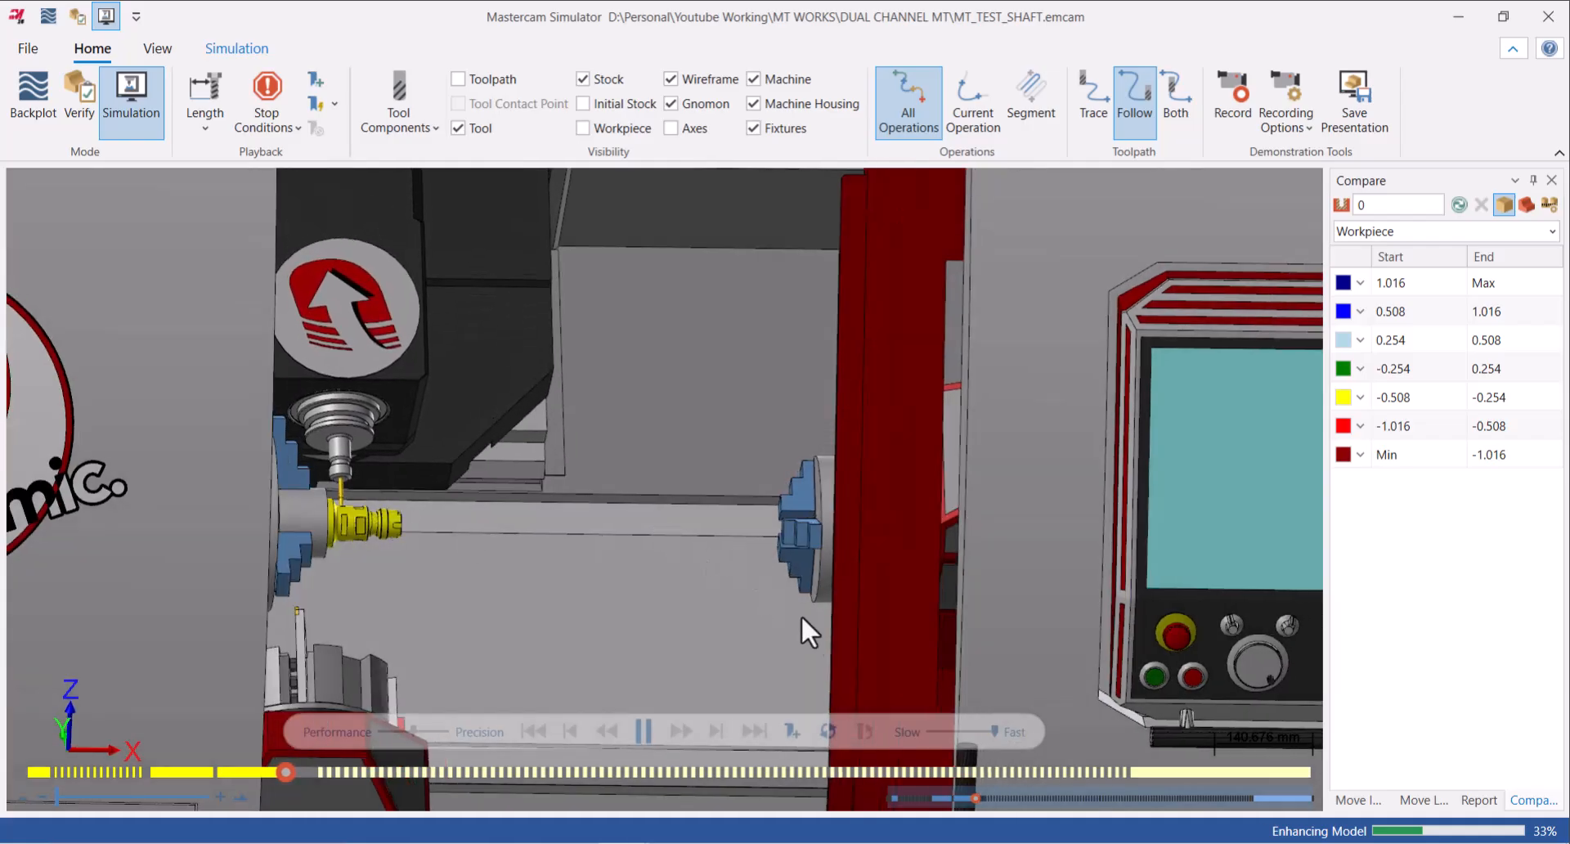
{"action": "left_click", "coordinate": [971, 731]}
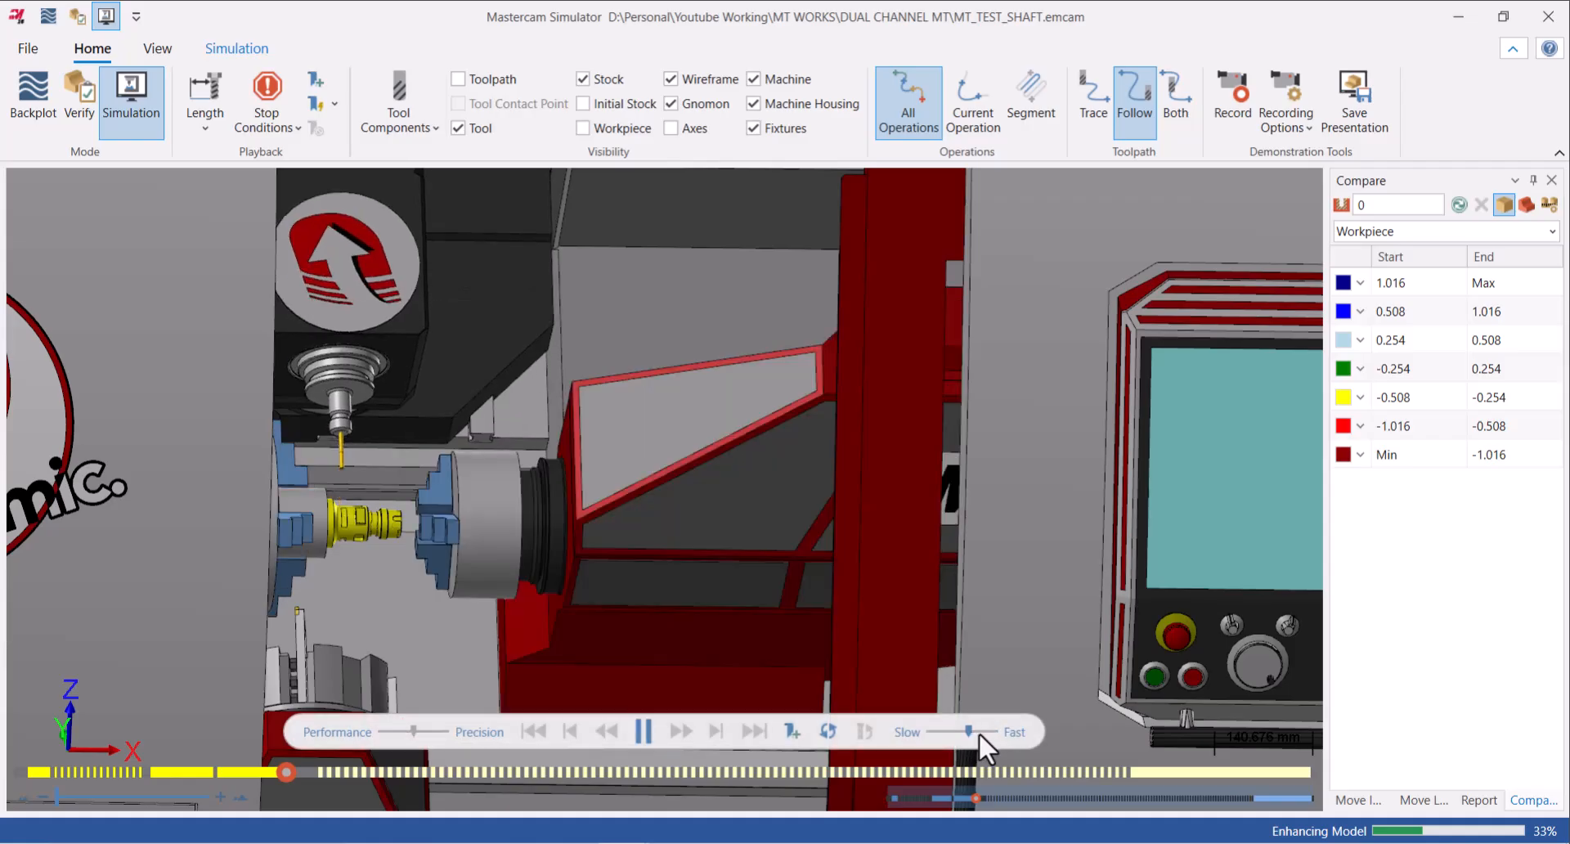
{"action": "middle_click_drag", "start_coordinate": [769, 629], "coordinate": [780, 627]}
{"action": "scroll", "coordinate": [733, 517], "scroll_direction": "up", "scroll_amount": 4}
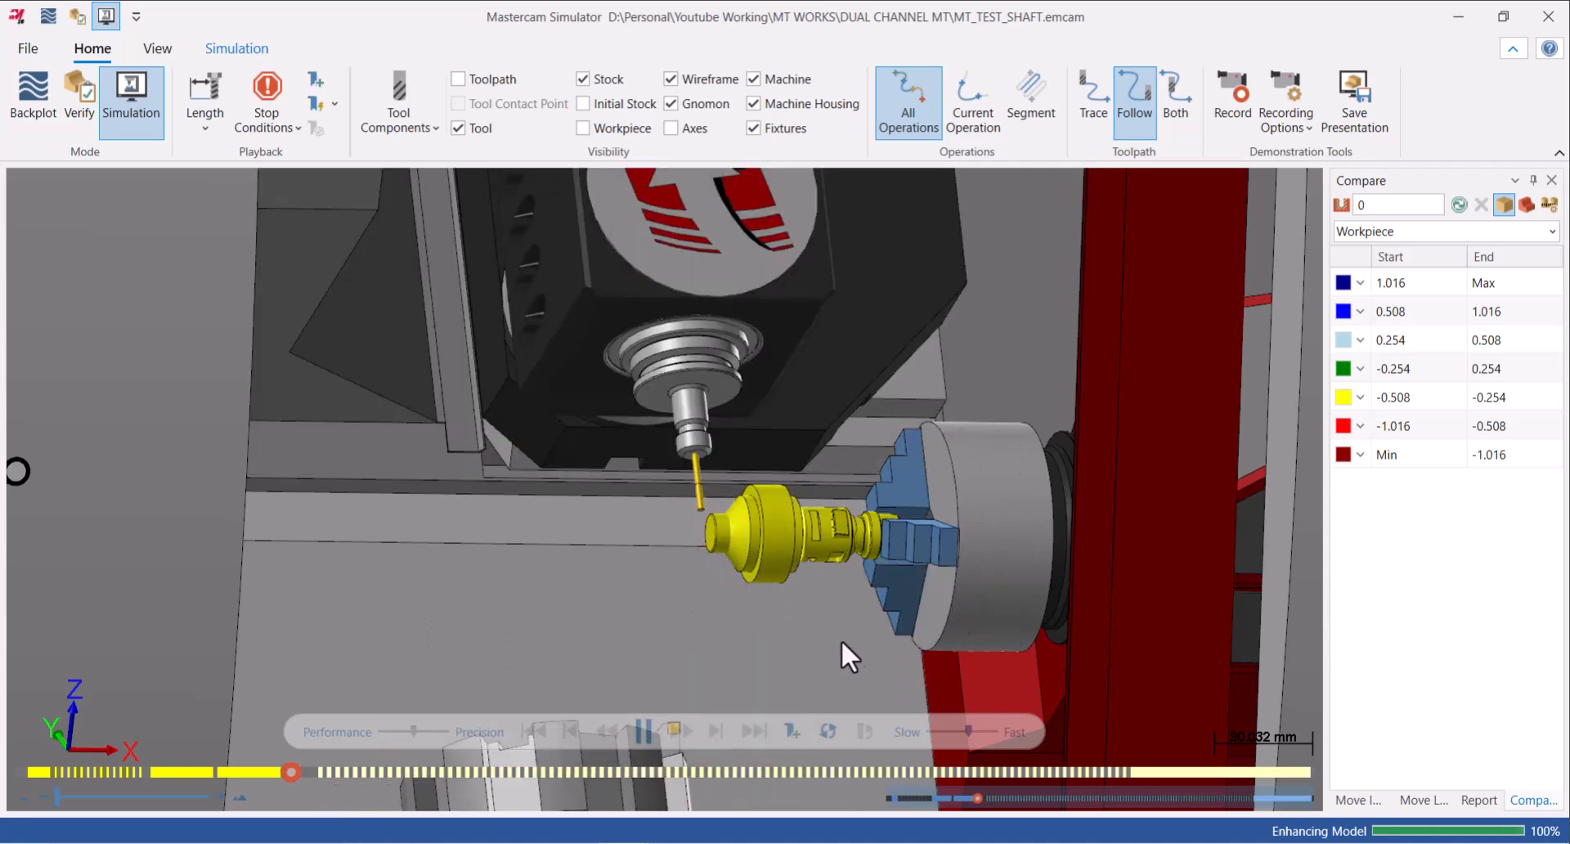
Slow the playback further and examine the tilted head milling the pocket on the cone of the transferred shaft.
{"action": "left_click", "coordinate": [950, 732]}
{"action": "left_click_drag", "start_coordinate": [949, 731], "coordinate": [962, 730]}
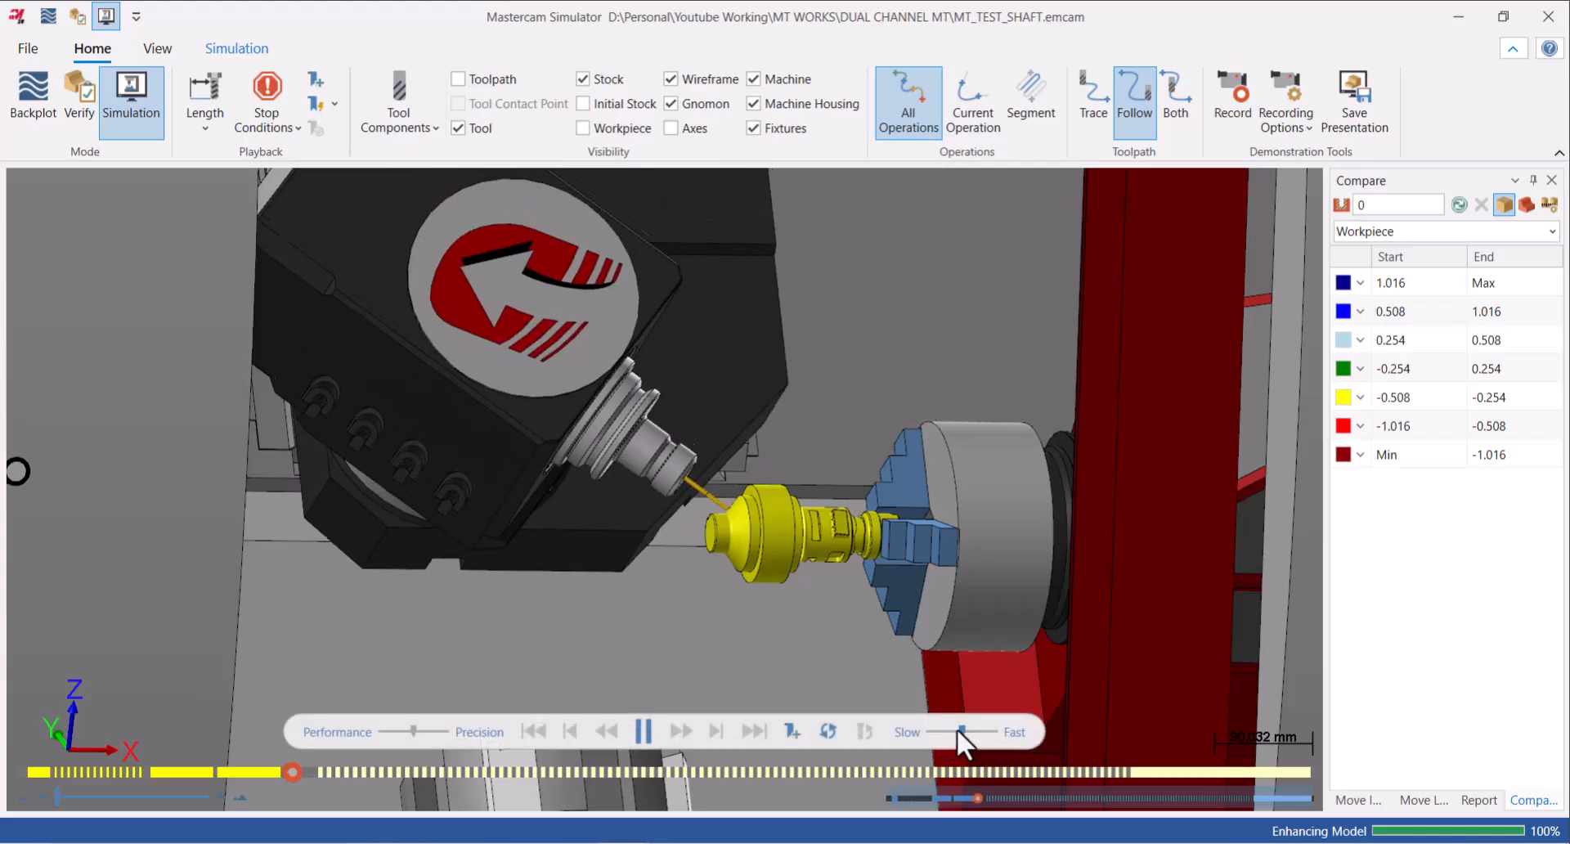
{"action": "mouse_move", "coordinate": [808, 608]}
{"action": "middle_mouse_down"}
{"action": "mouse_move", "coordinate": [824, 613]}
{"action": "mouse_move", "coordinate": [829, 579]}
{"action": "mouse_move", "coordinate": [813, 589]}
{"action": "middle_mouse_up"}
{"action": "scroll", "coordinate": [842, 604], "scroll_direction": "up", "scroll_amount": 2}
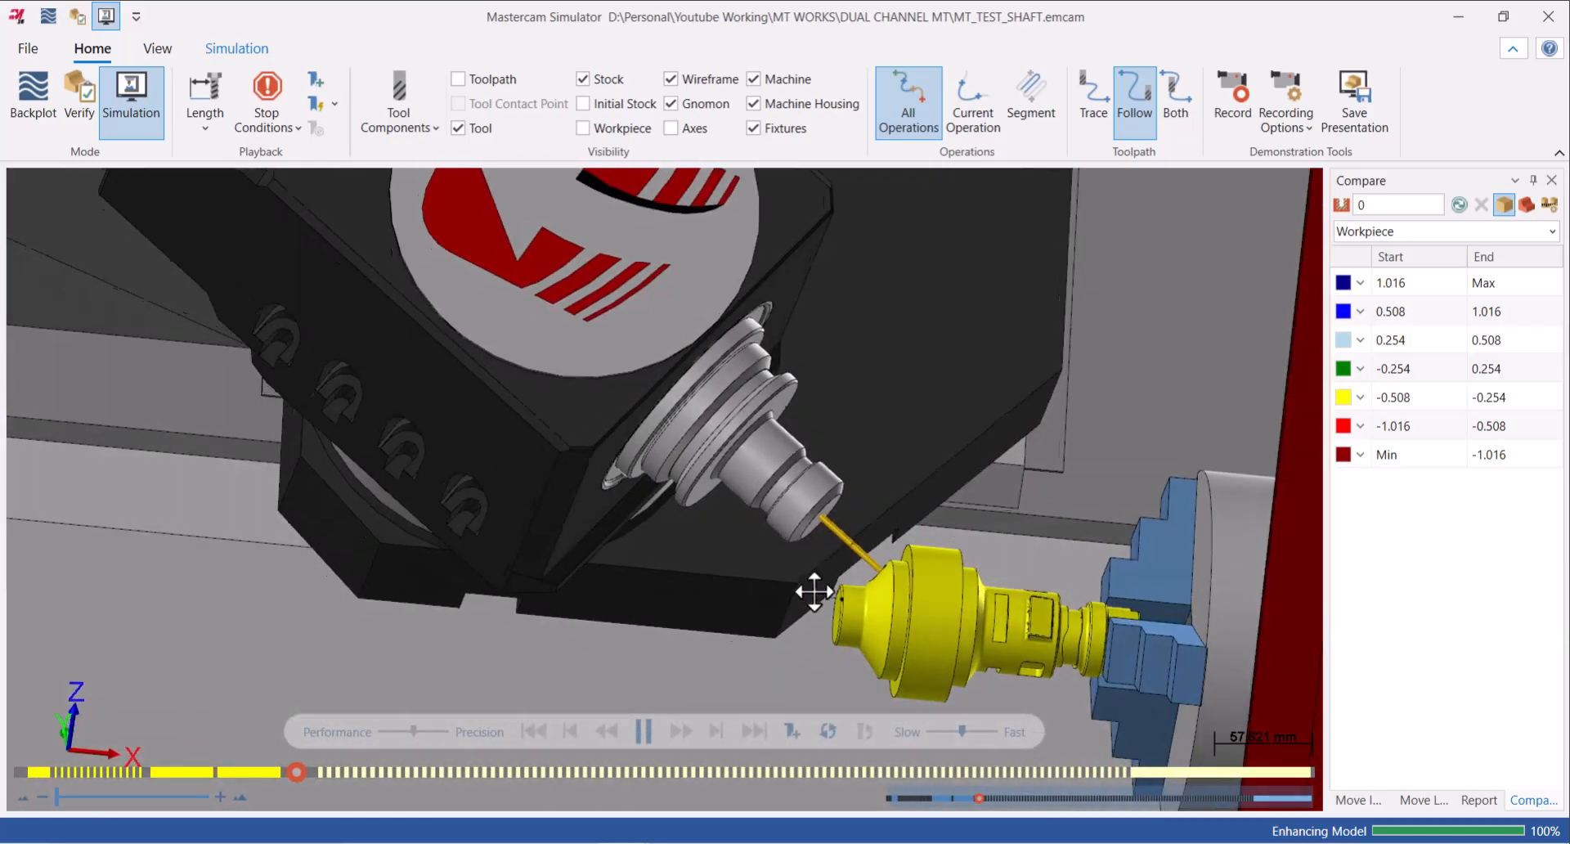
{"action": "left_click", "coordinate": [949, 725]}
{"action": "middle_click_drag", "start_coordinate": [883, 666], "coordinate": [892, 658]}
{"action": "scroll", "coordinate": [903, 674], "scroll_direction": "up", "scroll_amount": 3}
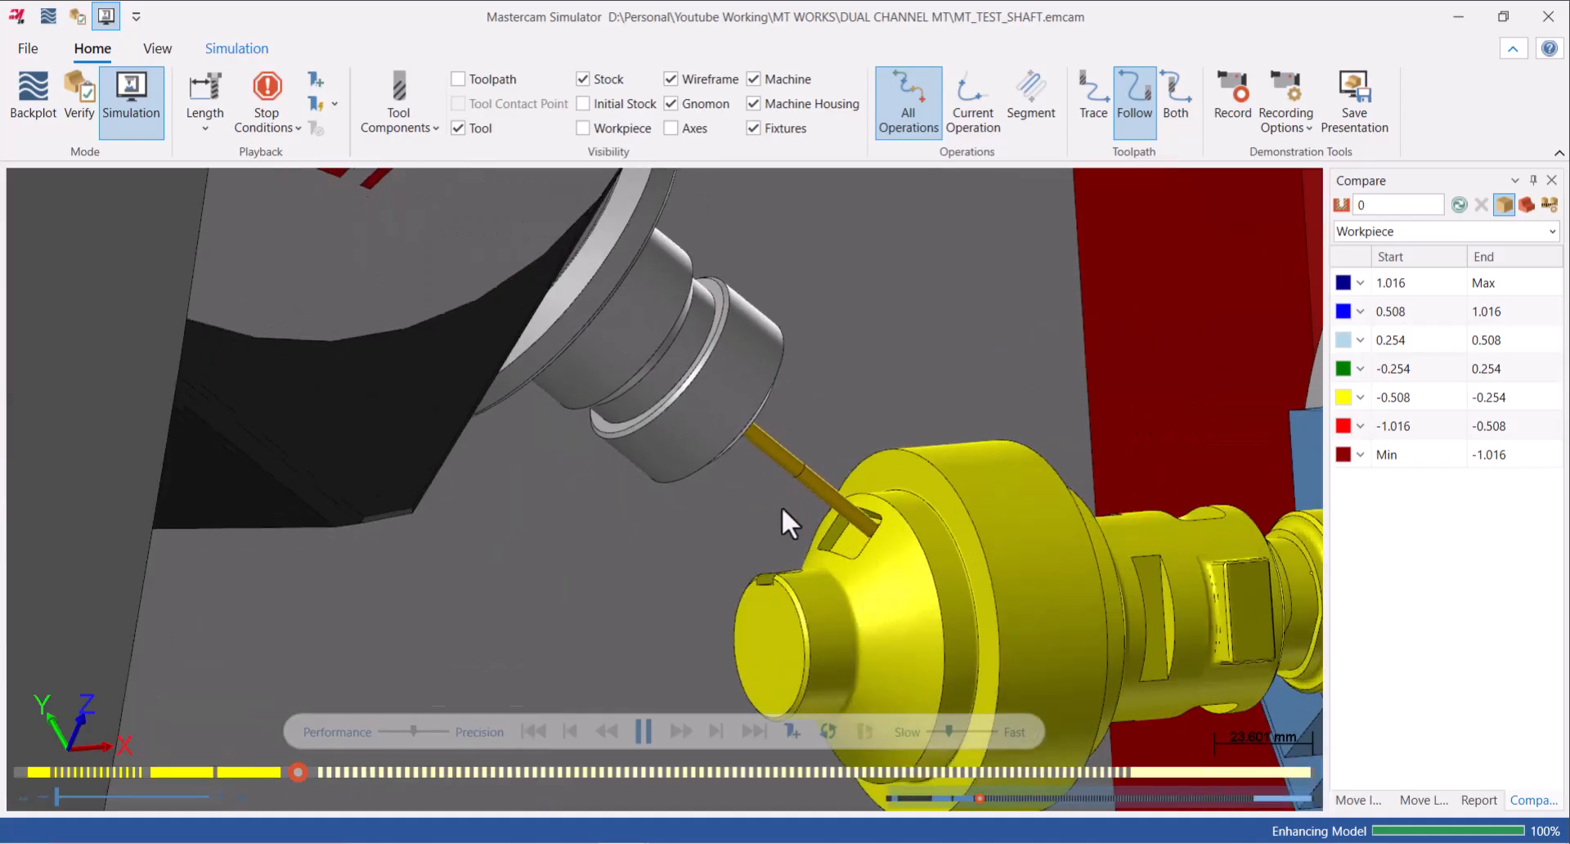
Check the tilted head and right-spindle chuck around the shaft from other distances, and speed the playback up again.
{"action": "scroll", "coordinate": [785, 518], "scroll_direction": "down", "scroll_amount": 2}
{"action": "middle_click_drag", "start_coordinate": [789, 518], "coordinate": [767, 503]}
{"action": "scroll", "coordinate": [767, 503], "scroll_direction": "down", "scroll_amount": 10}
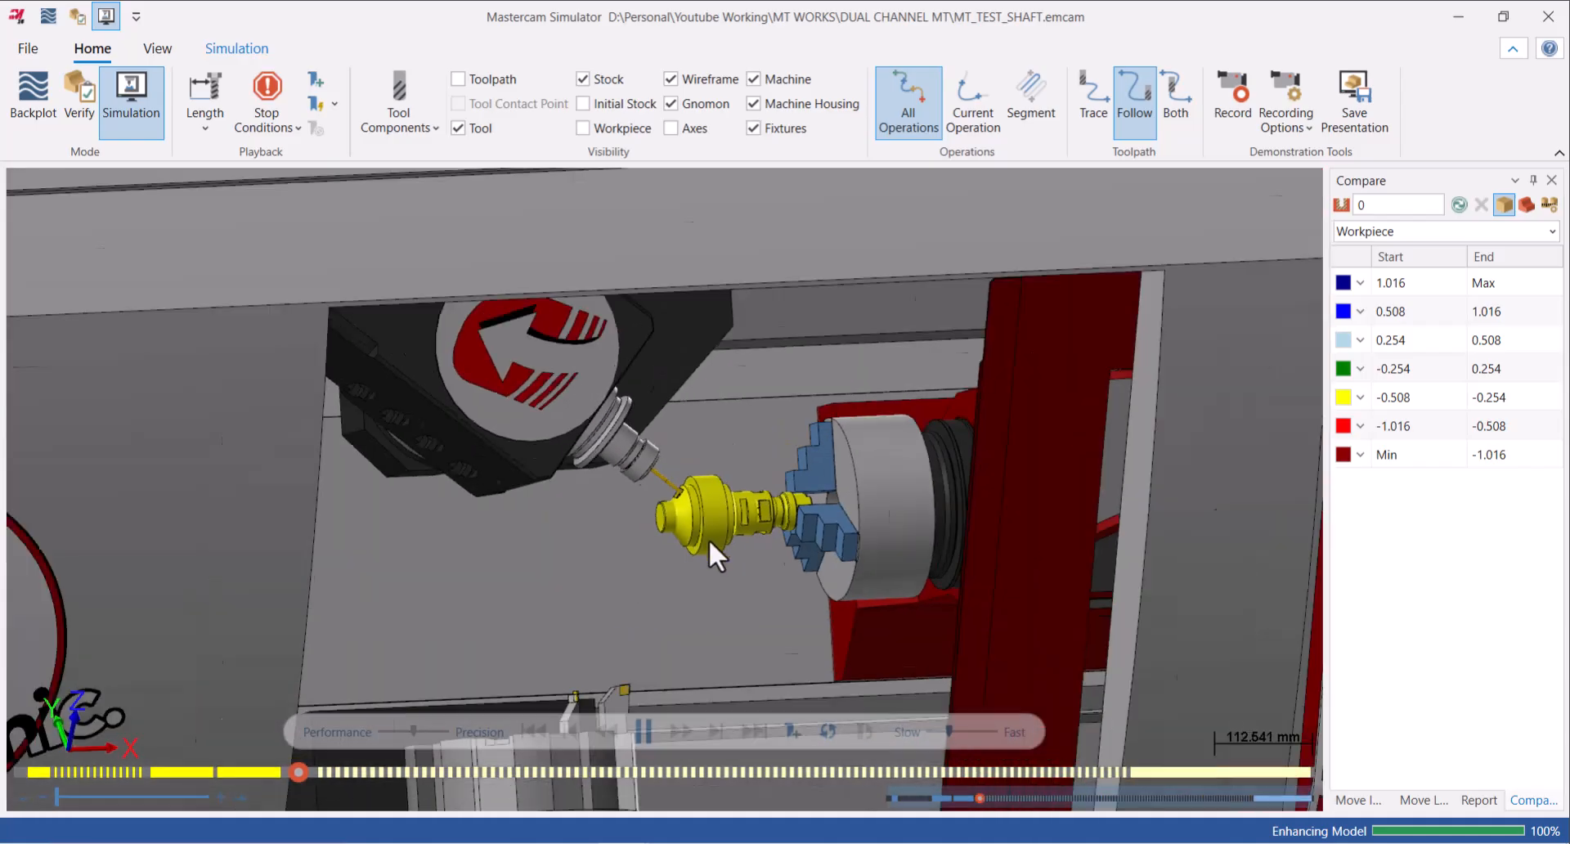
{"action": "scroll", "coordinate": [657, 501], "scroll_direction": "up", "scroll_amount": 3}
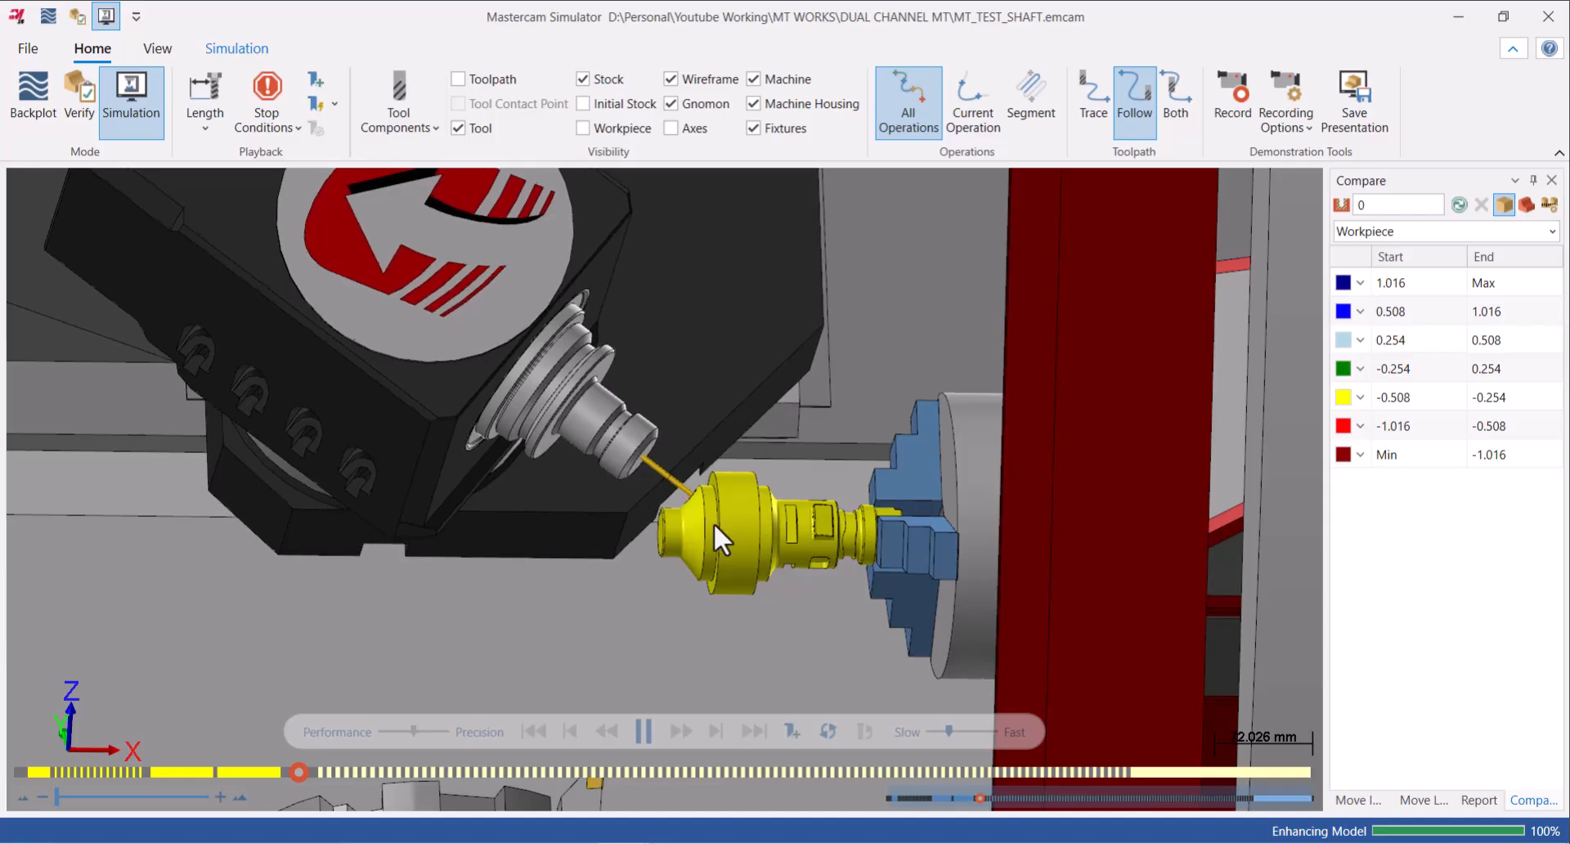
{"action": "scroll", "coordinate": [760, 553], "scroll_direction": "up", "scroll_amount": 2}
{"action": "left_click_drag", "start_coordinate": [949, 731], "coordinate": [969, 729]}
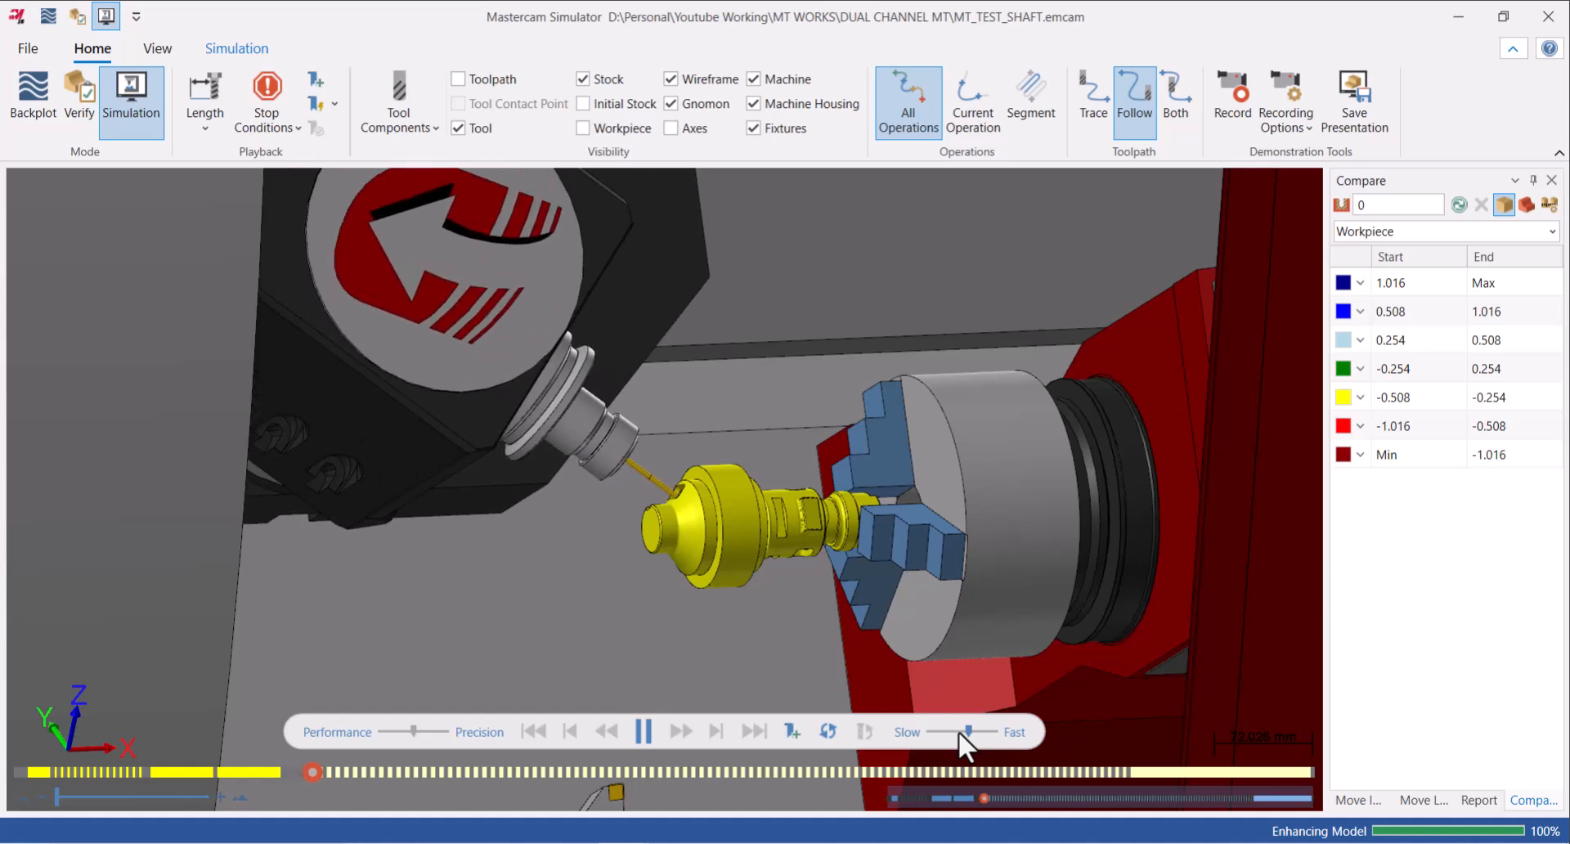
{"action": "left_click_drag", "start_coordinate": [975, 729], "coordinate": [981, 730]}
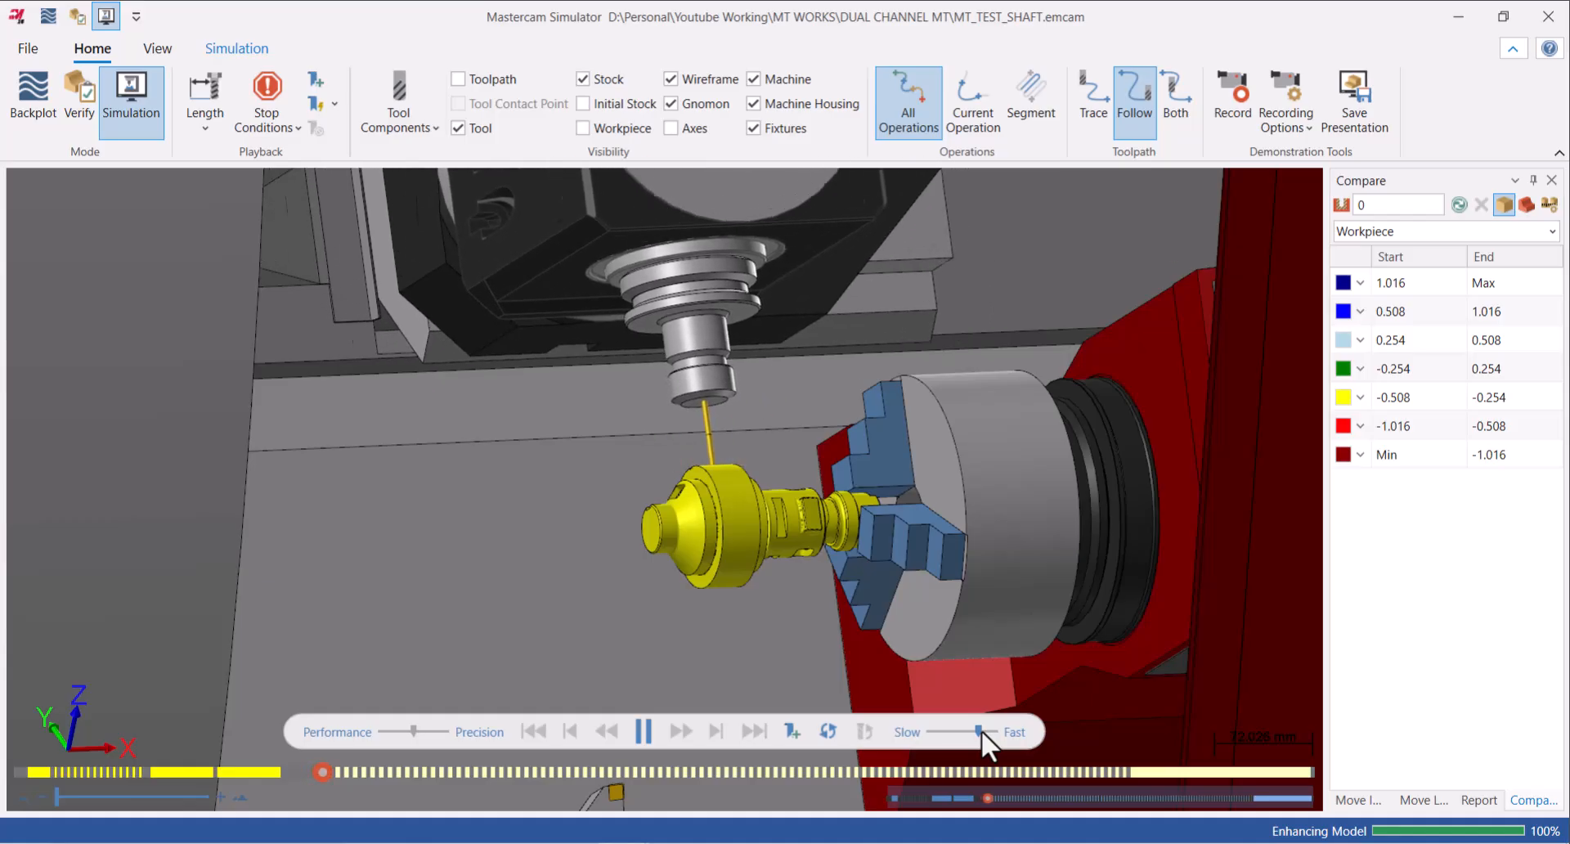
Inspect the end mill's passes over the shaft's largest diameter up close and set the playback to the fastest speed.
{"action": "middle_click_drag", "start_coordinate": [811, 522], "coordinate": [791, 560]}
{"action": "middle_click_drag", "start_coordinate": [768, 507], "coordinate": [751, 496]}
{"action": "scroll", "coordinate": [700, 458], "scroll_direction": "up", "scroll_amount": 6}
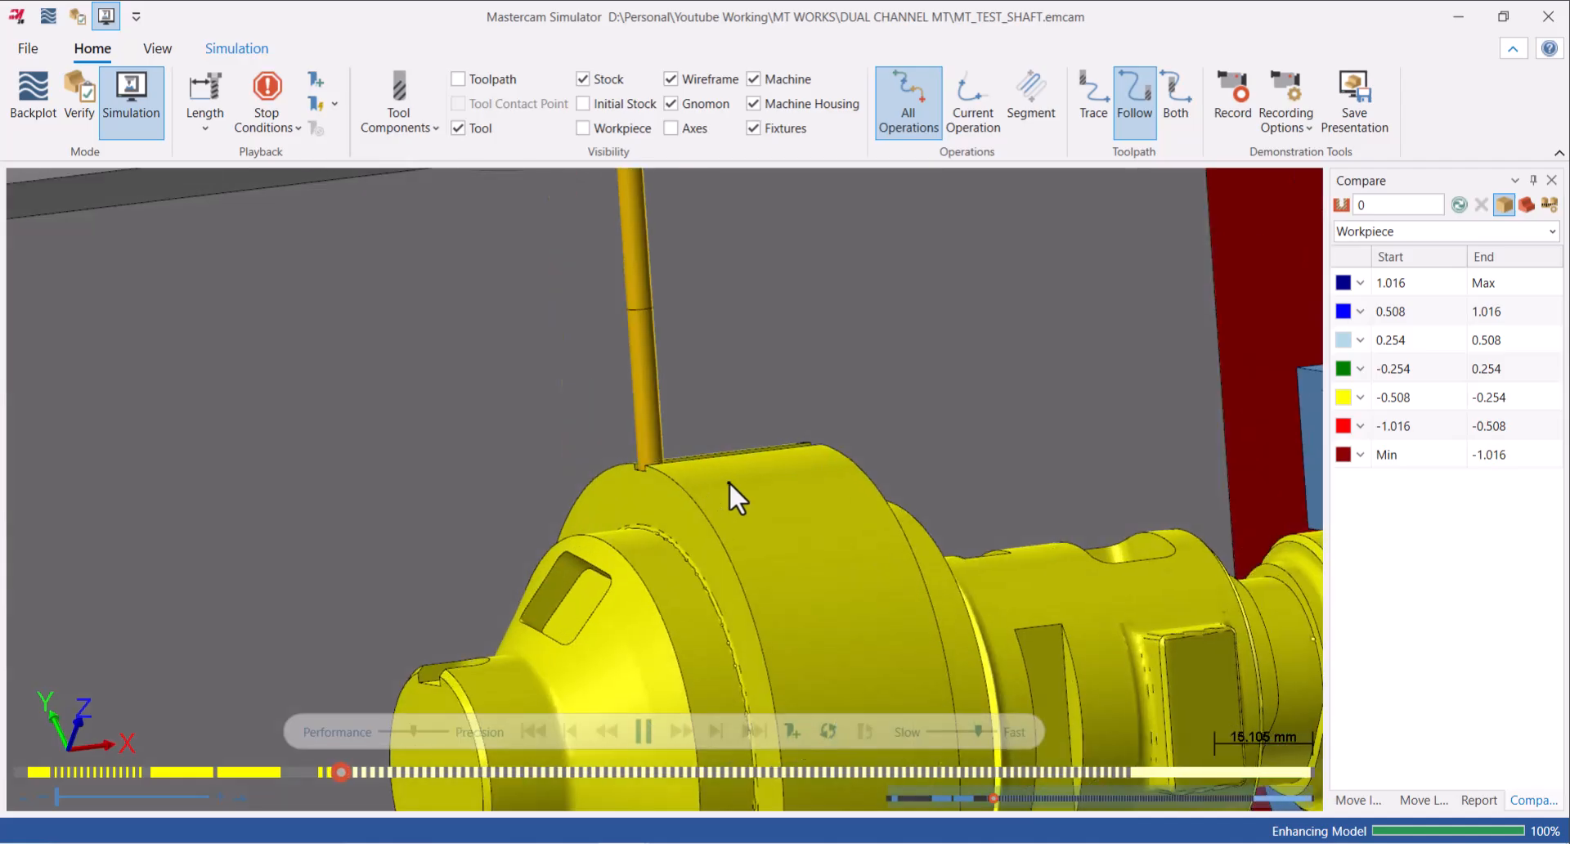
{"action": "scroll", "coordinate": [733, 512], "scroll_direction": "down", "scroll_amount": 5}
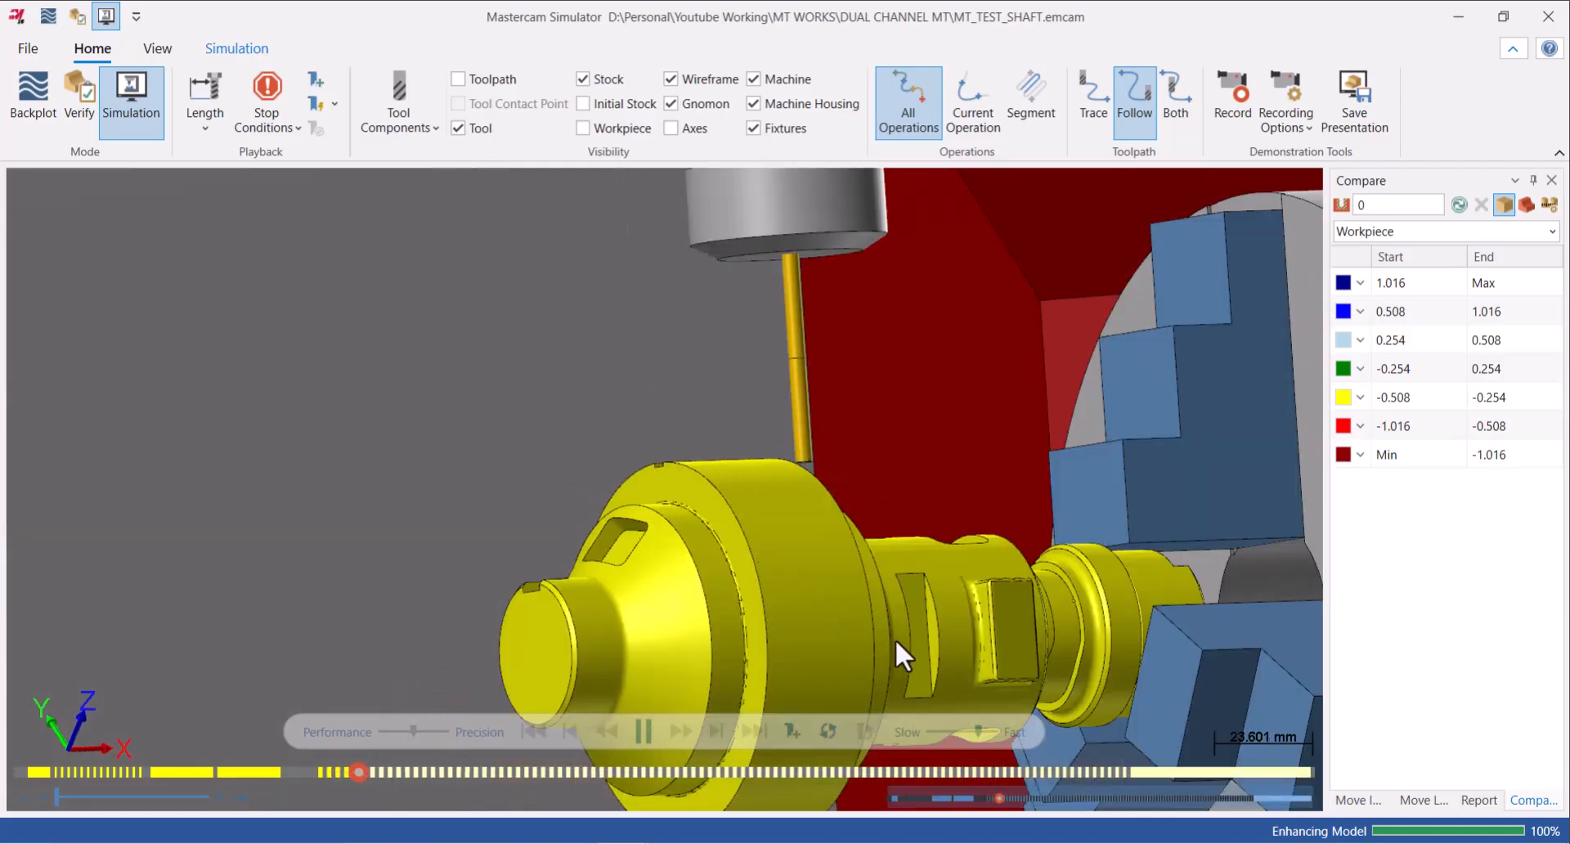
{"action": "left_click", "coordinate": [994, 729]}
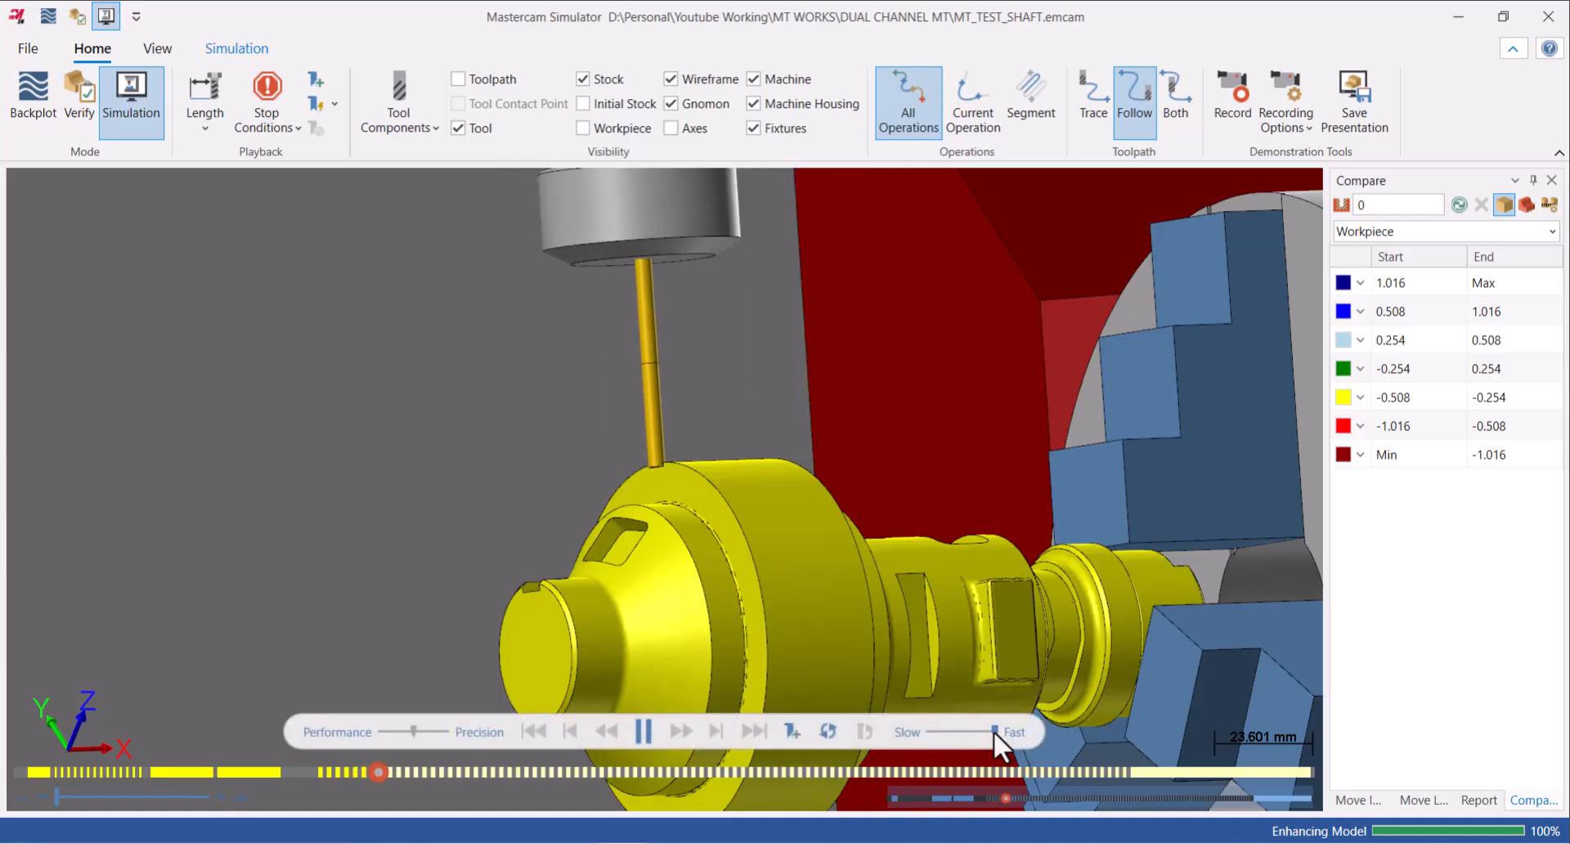
{"action": "middle_click_drag", "start_coordinate": [750, 561], "coordinate": [747, 585]}
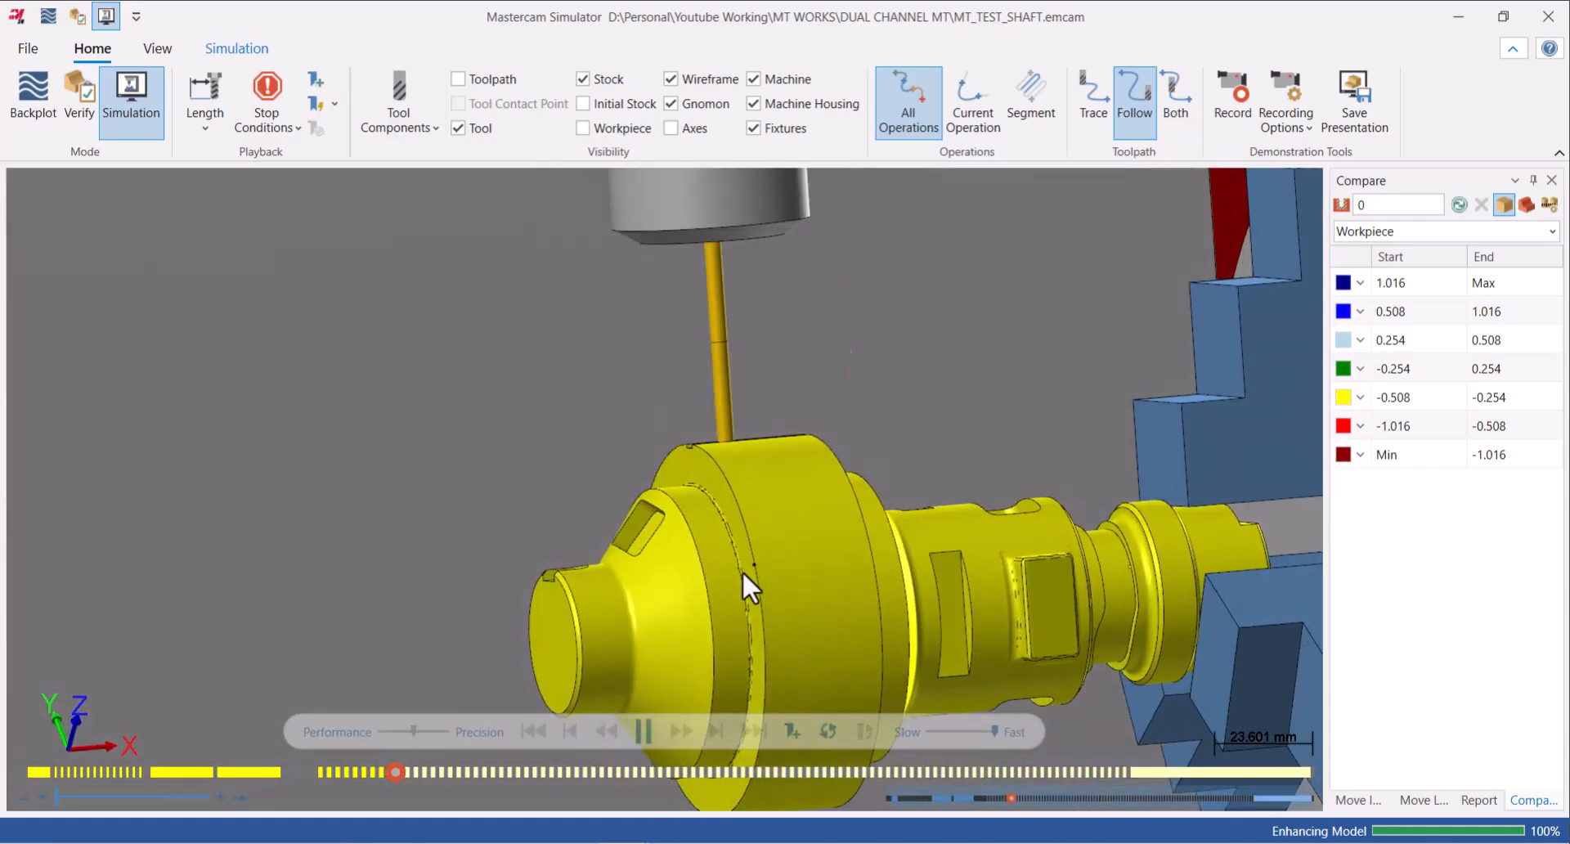
Hide the machine housing and inspect the milling on the shaft's largest diameter from the cone end.
{"action": "left_click", "coordinate": [799, 105]}
{"action": "middle_click_drag", "start_coordinate": [743, 486], "coordinate": [833, 466]}
{"action": "scroll", "coordinate": [677, 507], "scroll_direction": "up", "scroll_amount": 2}
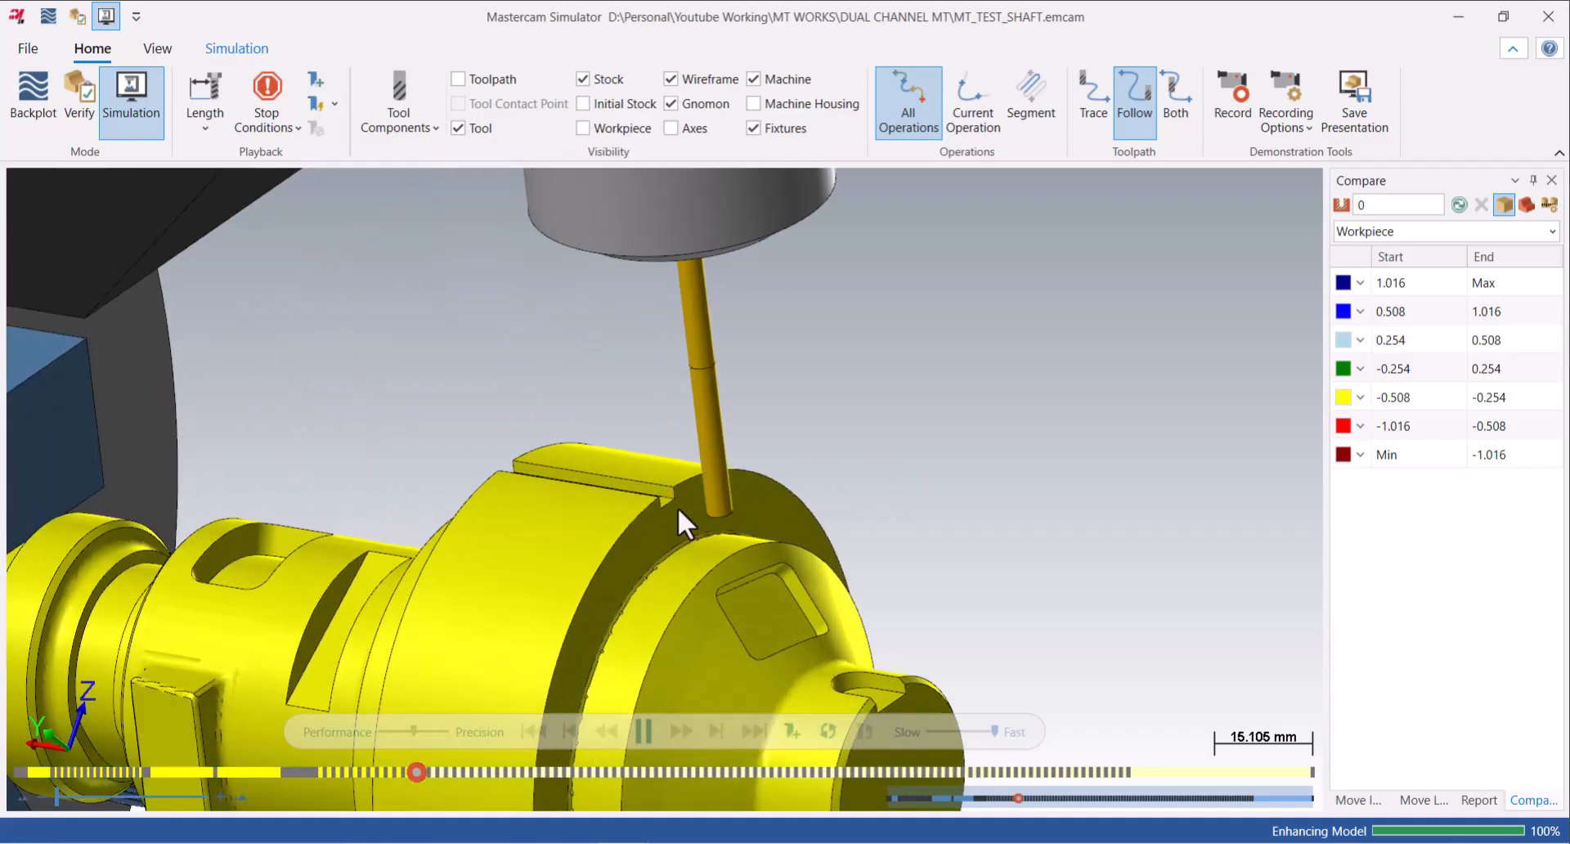
{"action": "middle_click_drag", "start_coordinate": [677, 507], "coordinate": [651, 508]}
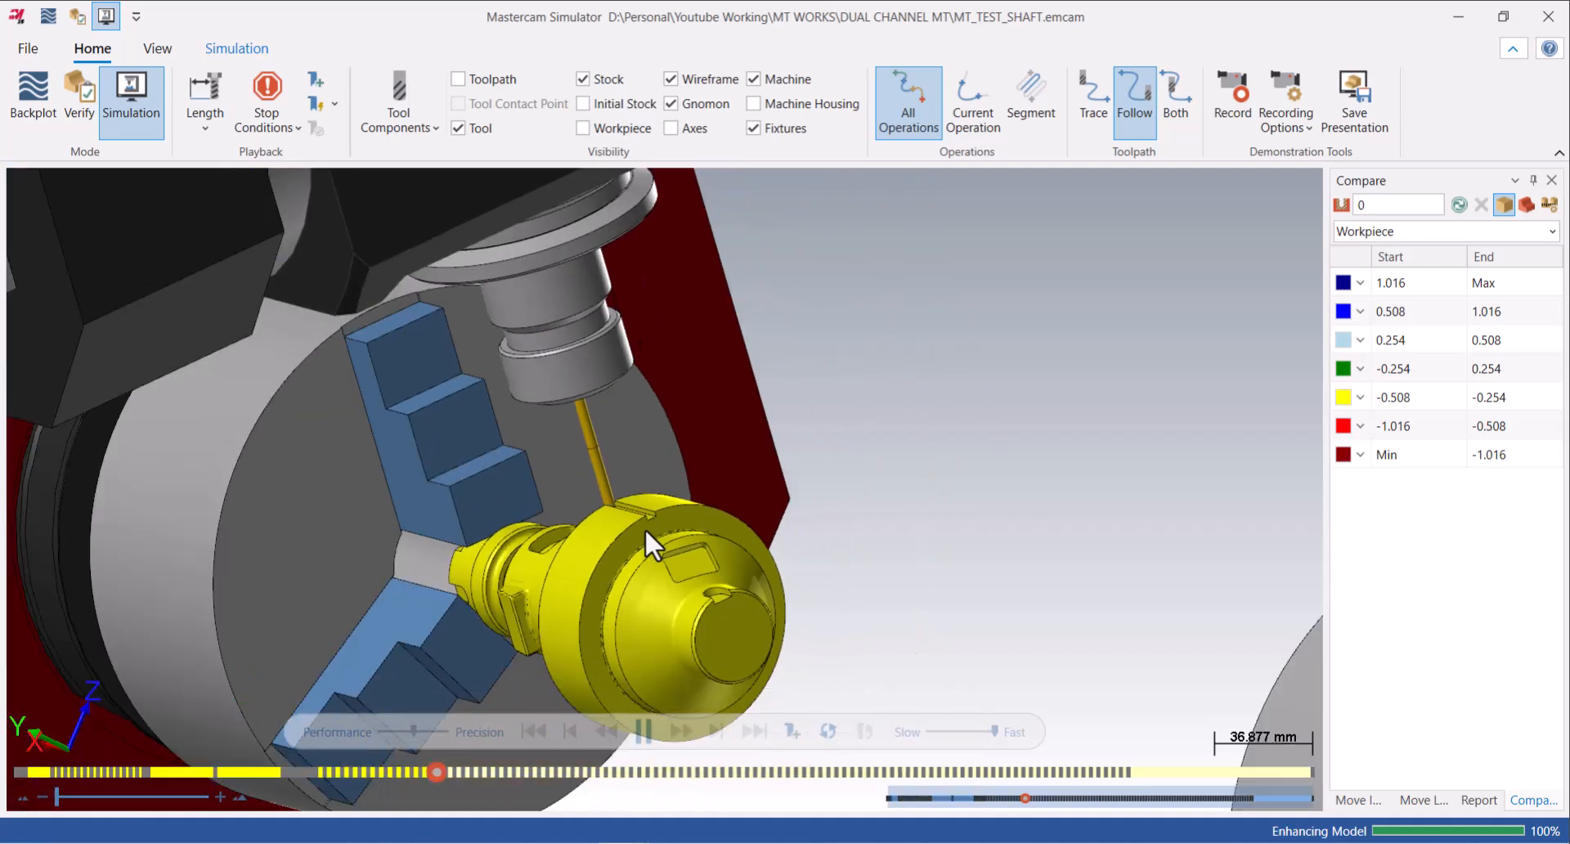
Pause the playback and examine the slot milled on the shaft's largest diameter and the cone pocket from both sides.
{"action": "scroll", "coordinate": [645, 528], "scroll_direction": "down", "scroll_amount": 4}
{"action": "middle_click_drag", "start_coordinate": [680, 552], "coordinate": [666, 543]}
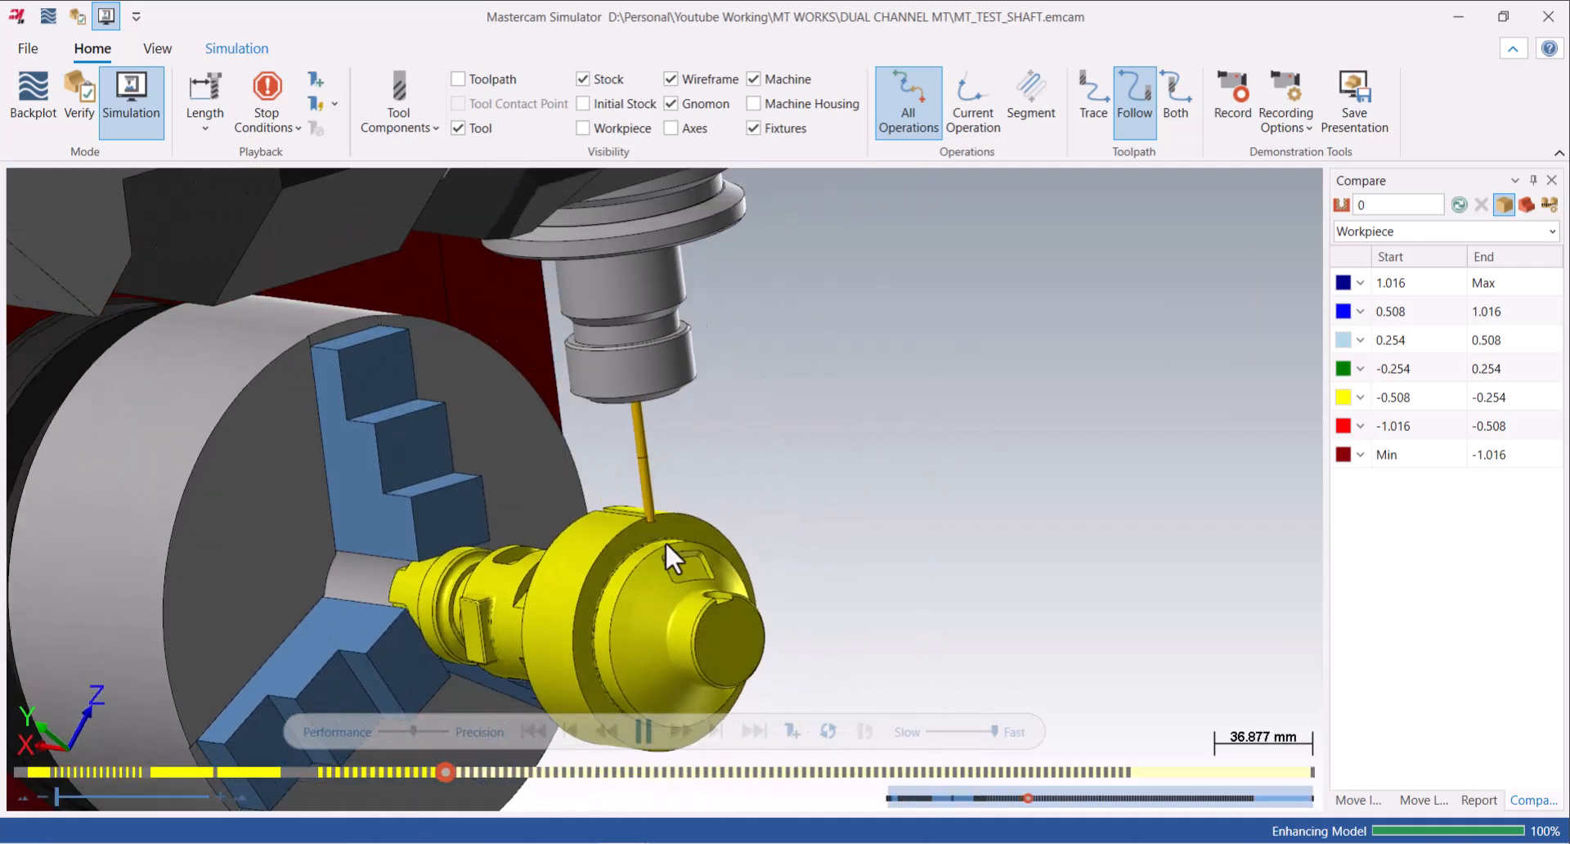
{"action": "left_click", "coordinate": [642, 731]}
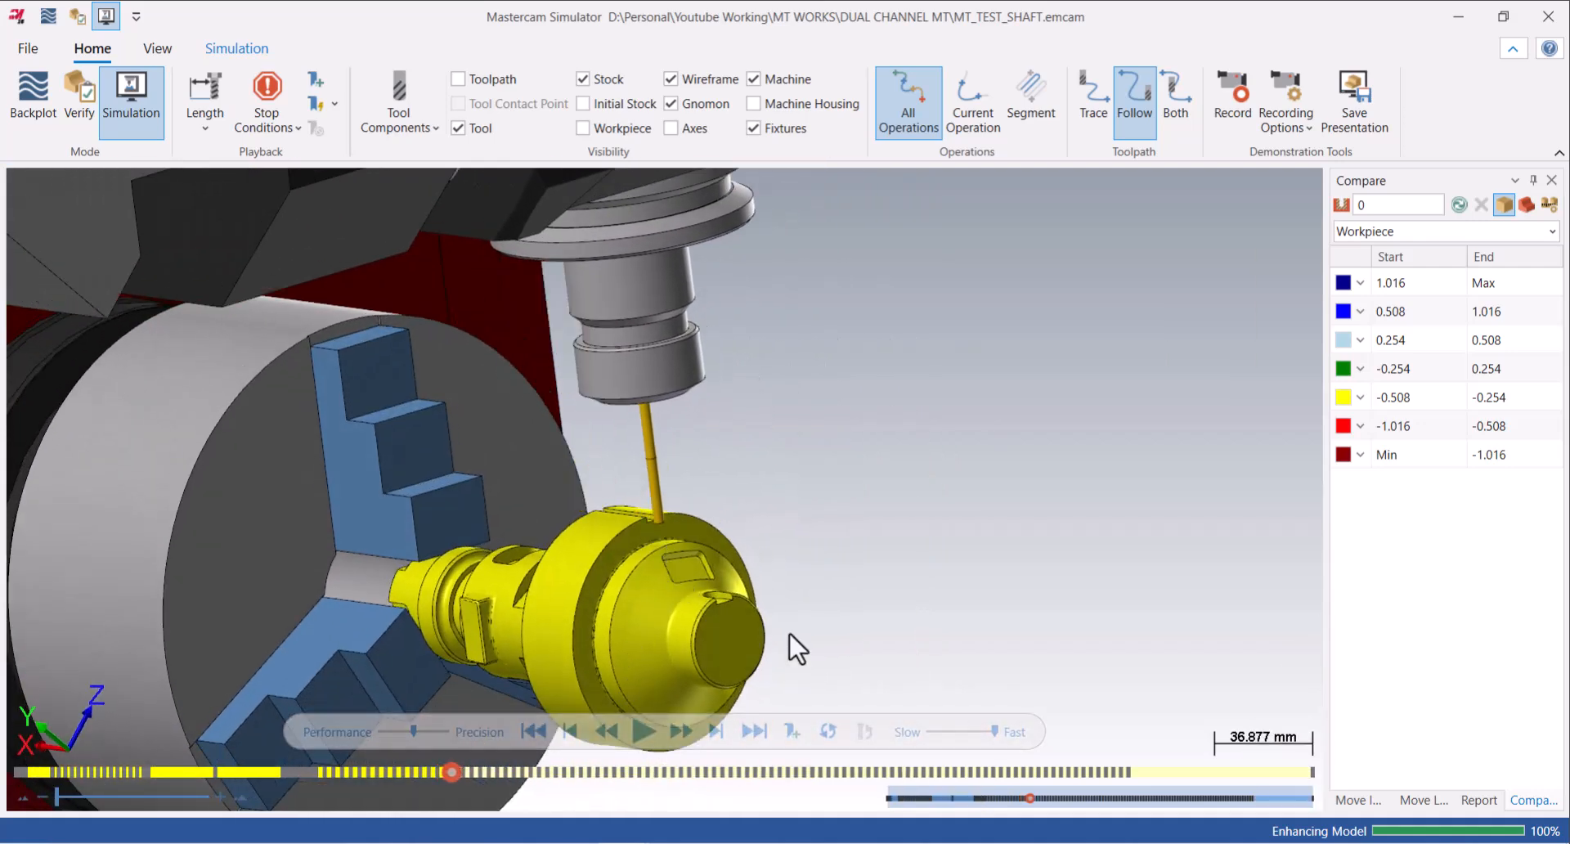
{"action": "scroll", "coordinate": [681, 574], "scroll_direction": "down", "scroll_amount": 3}
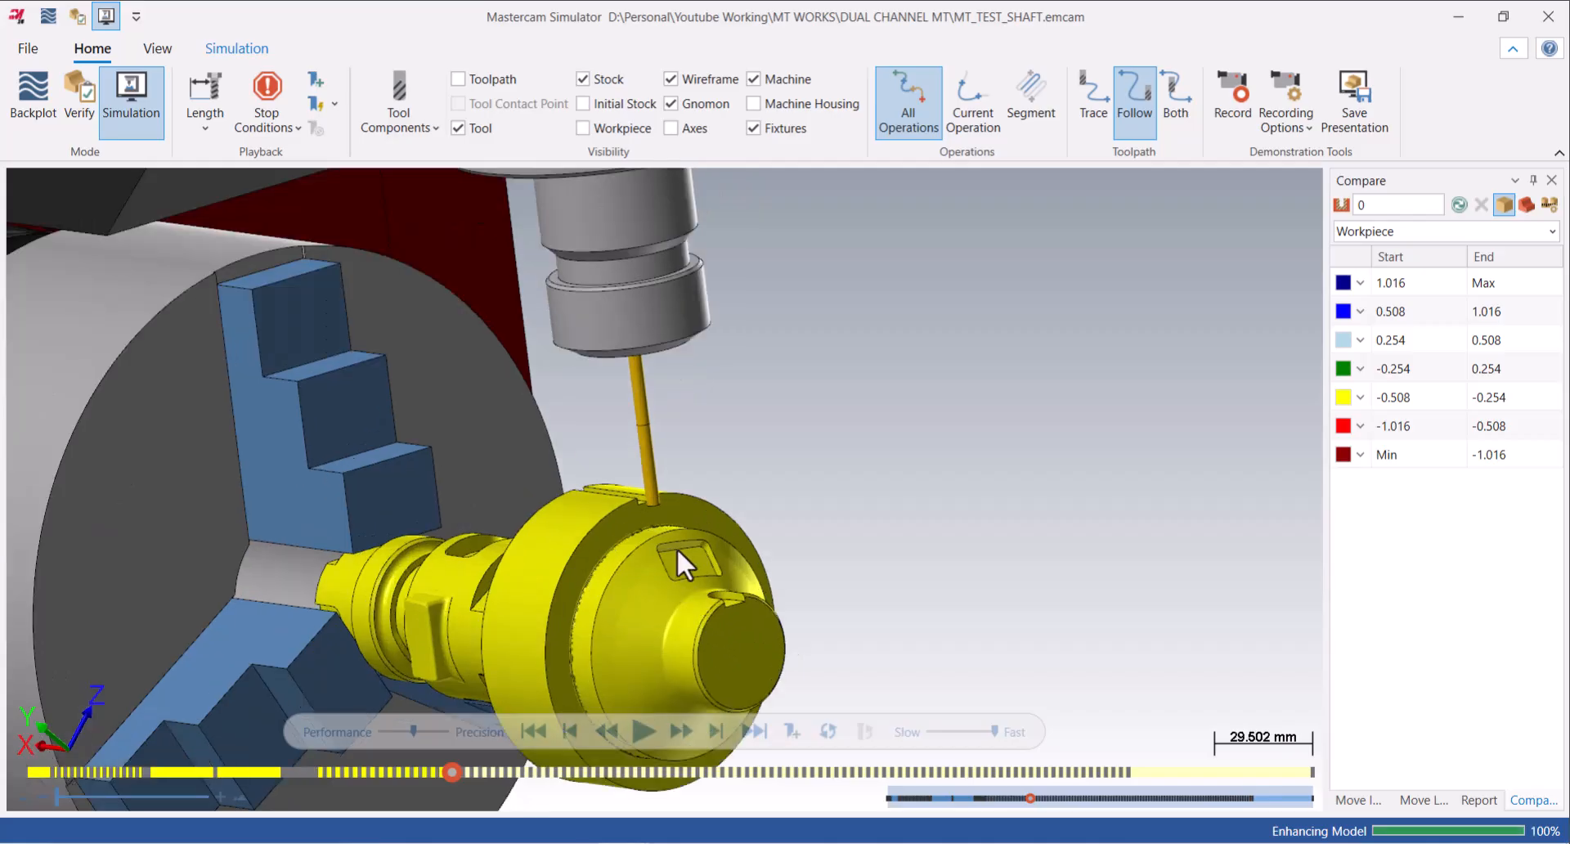
{"action": "scroll", "coordinate": [662, 570], "scroll_direction": "up", "scroll_amount": 5}
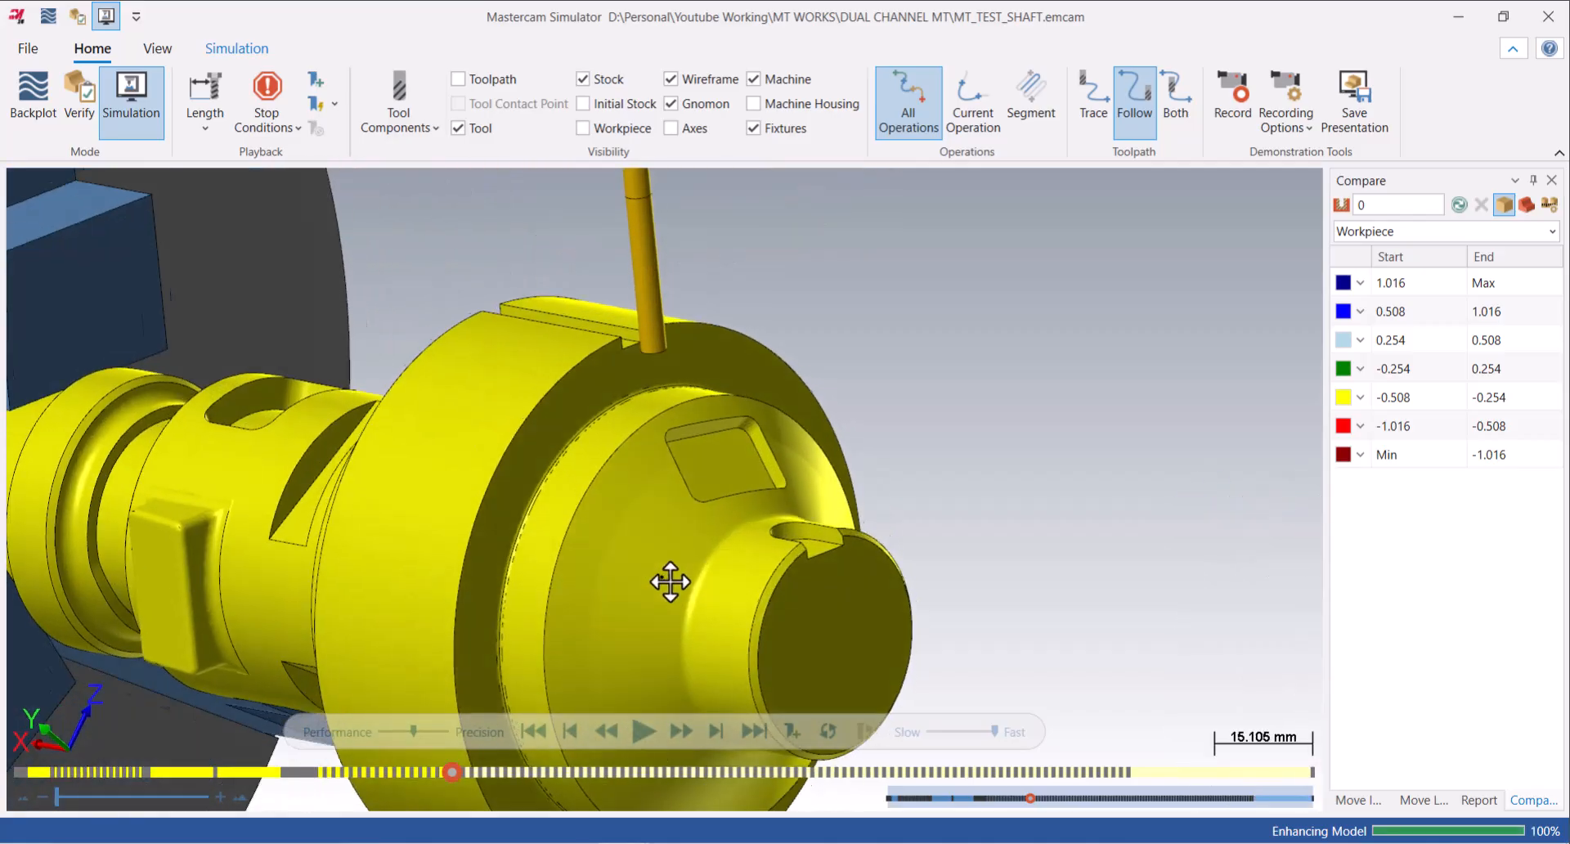
{"action": "middle_click_drag", "start_coordinate": [670, 576], "coordinate": [567, 581]}
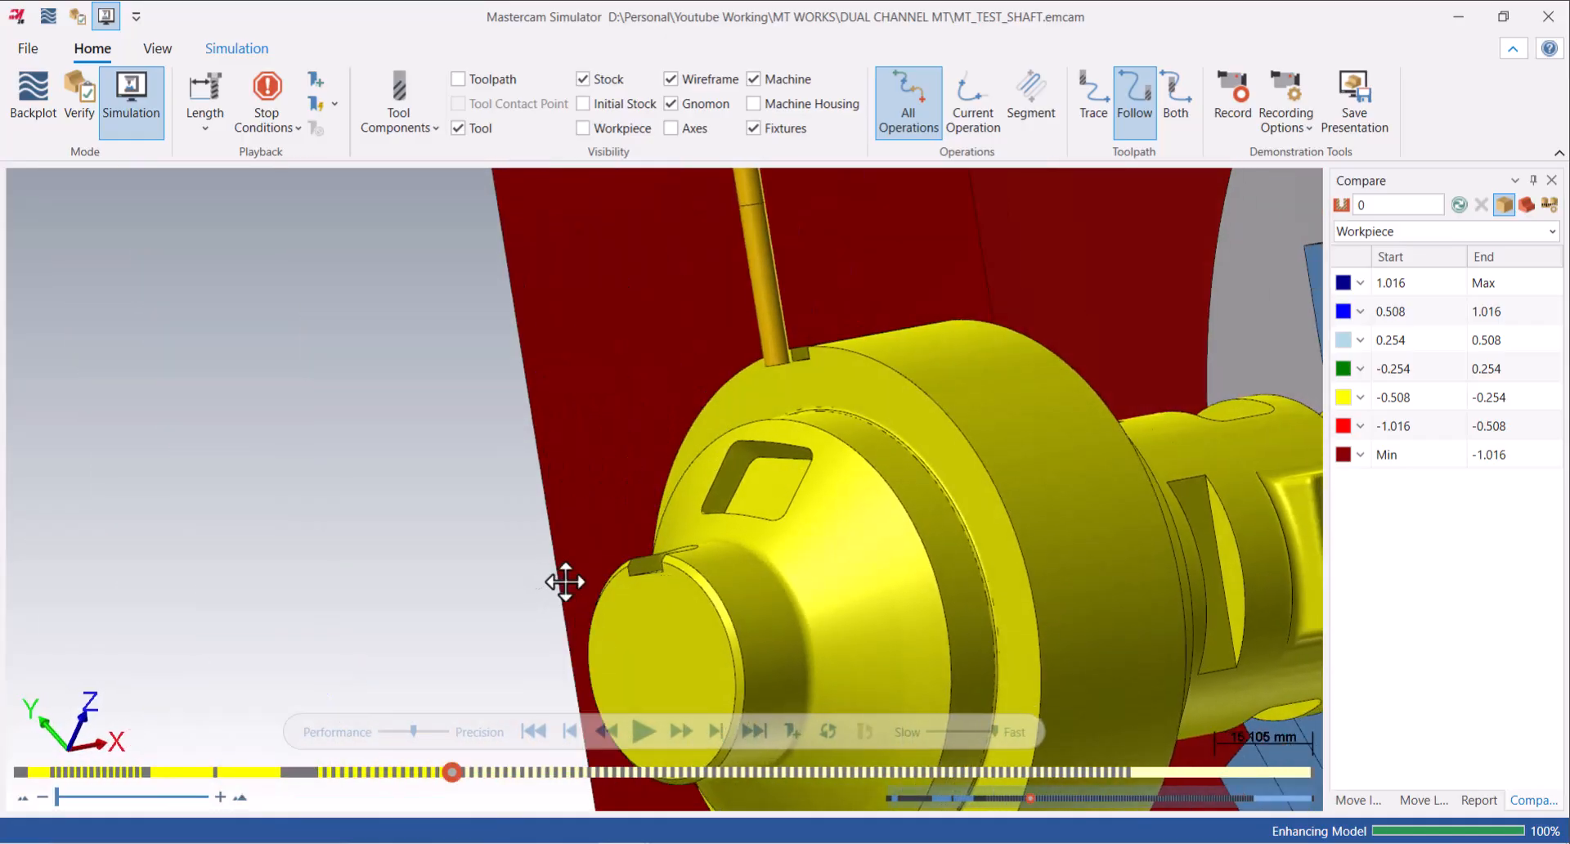
{"action": "scroll", "coordinate": [571, 582], "scroll_direction": "down", "scroll_amount": 4}
{"action": "scroll", "coordinate": [676, 585], "scroll_direction": "up", "scroll_amount": 3}
{"action": "scroll", "coordinate": [676, 585], "scroll_direction": "up", "scroll_amount": 1}
{"action": "mouse_move", "coordinate": [676, 586]}
{"action": "middle_mouse_down"}
{"action": "mouse_move", "coordinate": [701, 595]}
{"action": "mouse_move", "coordinate": [679, 587]}
{"action": "middle_mouse_up"}
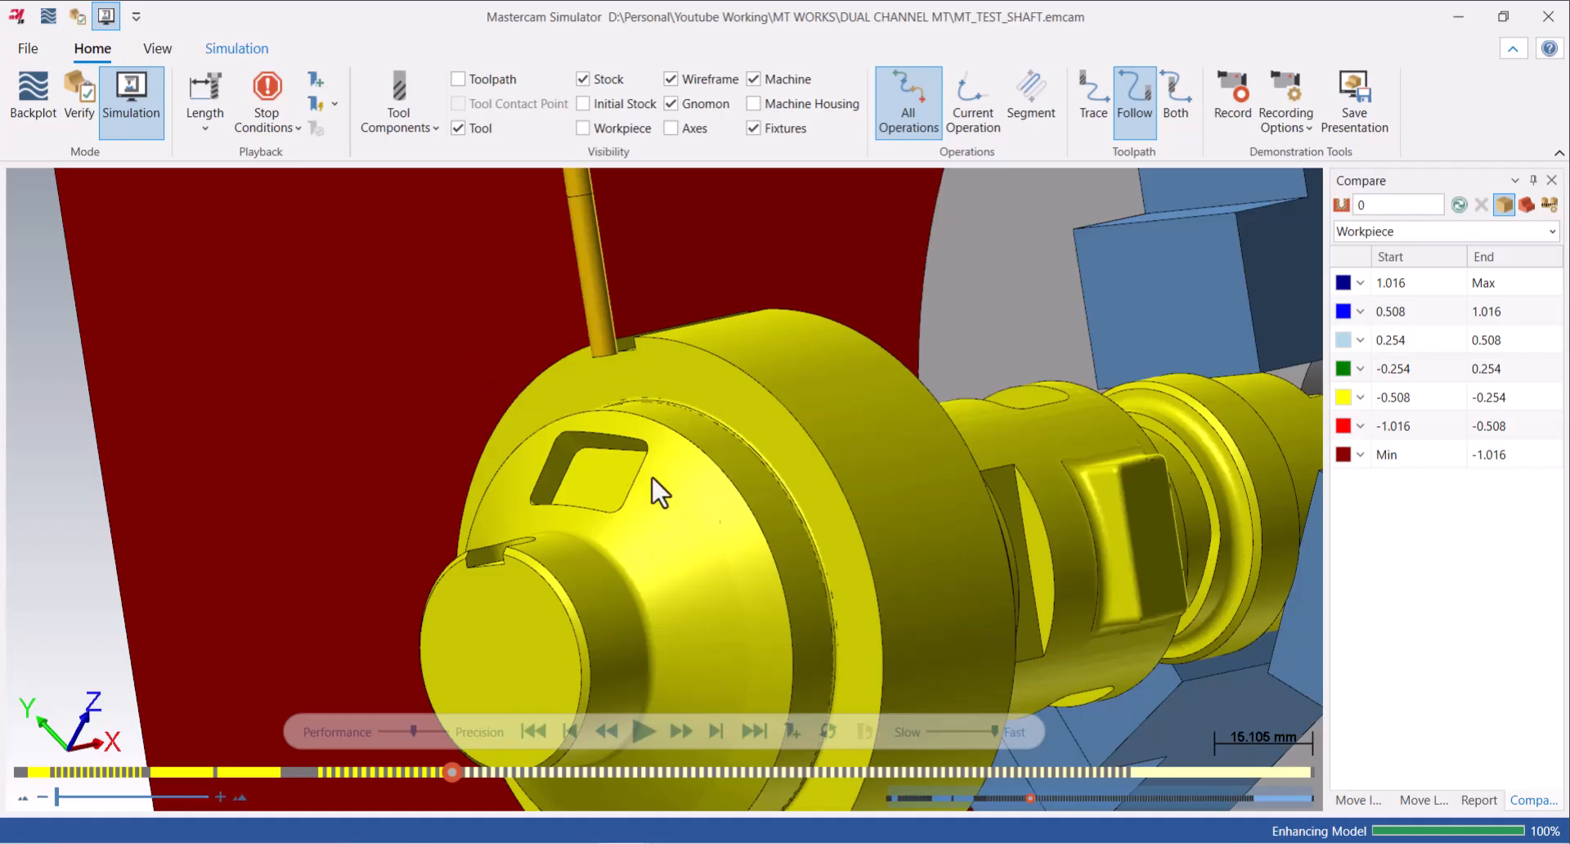
Advance the machine simulation to its end and check the machined shaft held in the right-spindle chuck.
{"action": "left_click", "coordinate": [754, 731]}
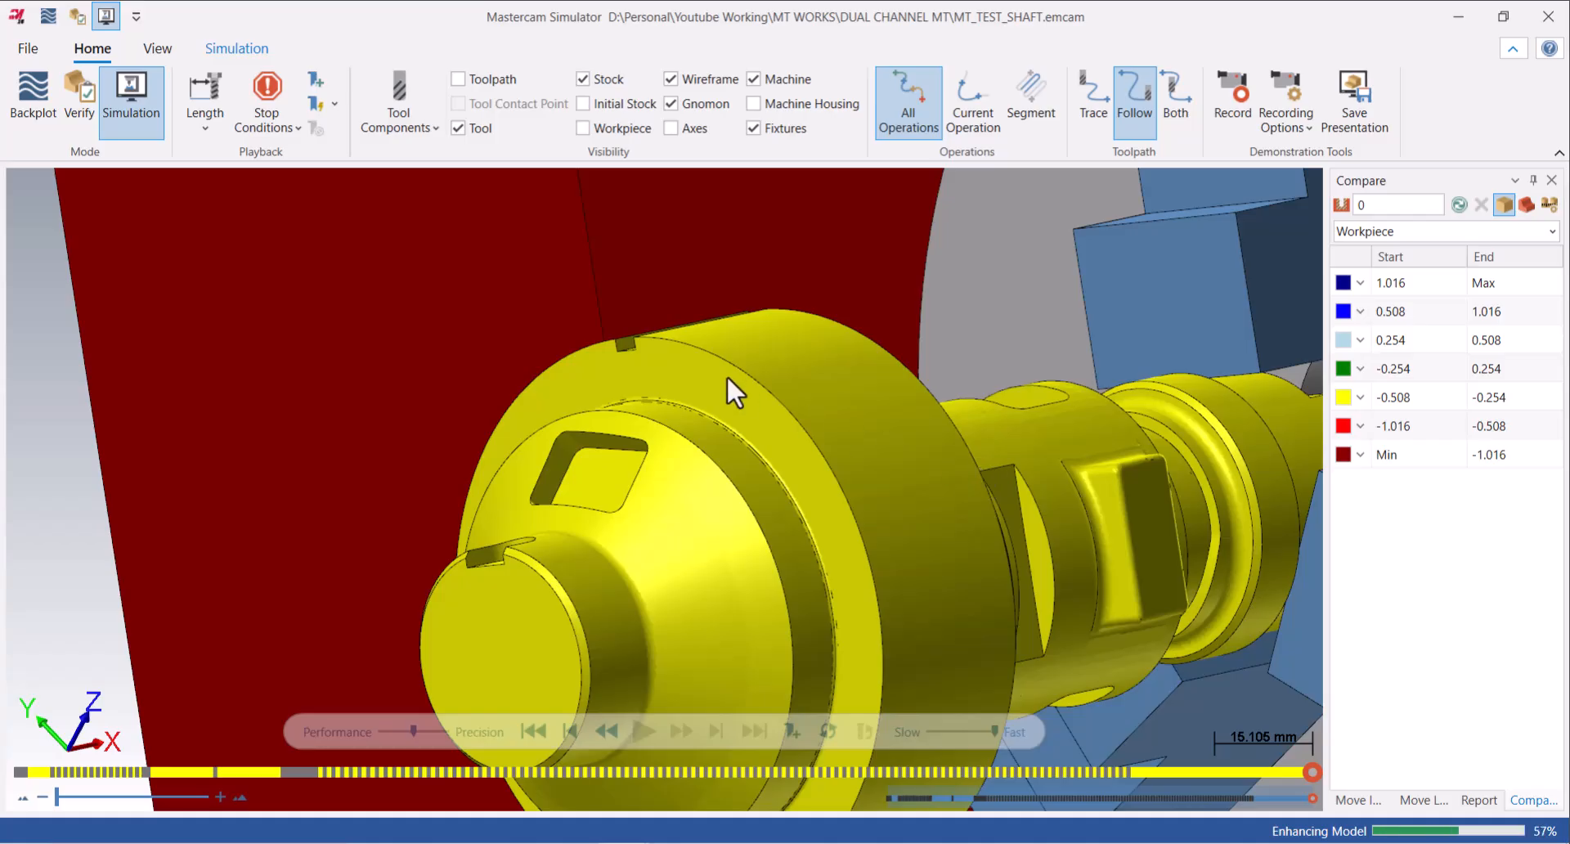
{"action": "scroll", "coordinate": [726, 375], "scroll_direction": "down", "scroll_amount": 5}
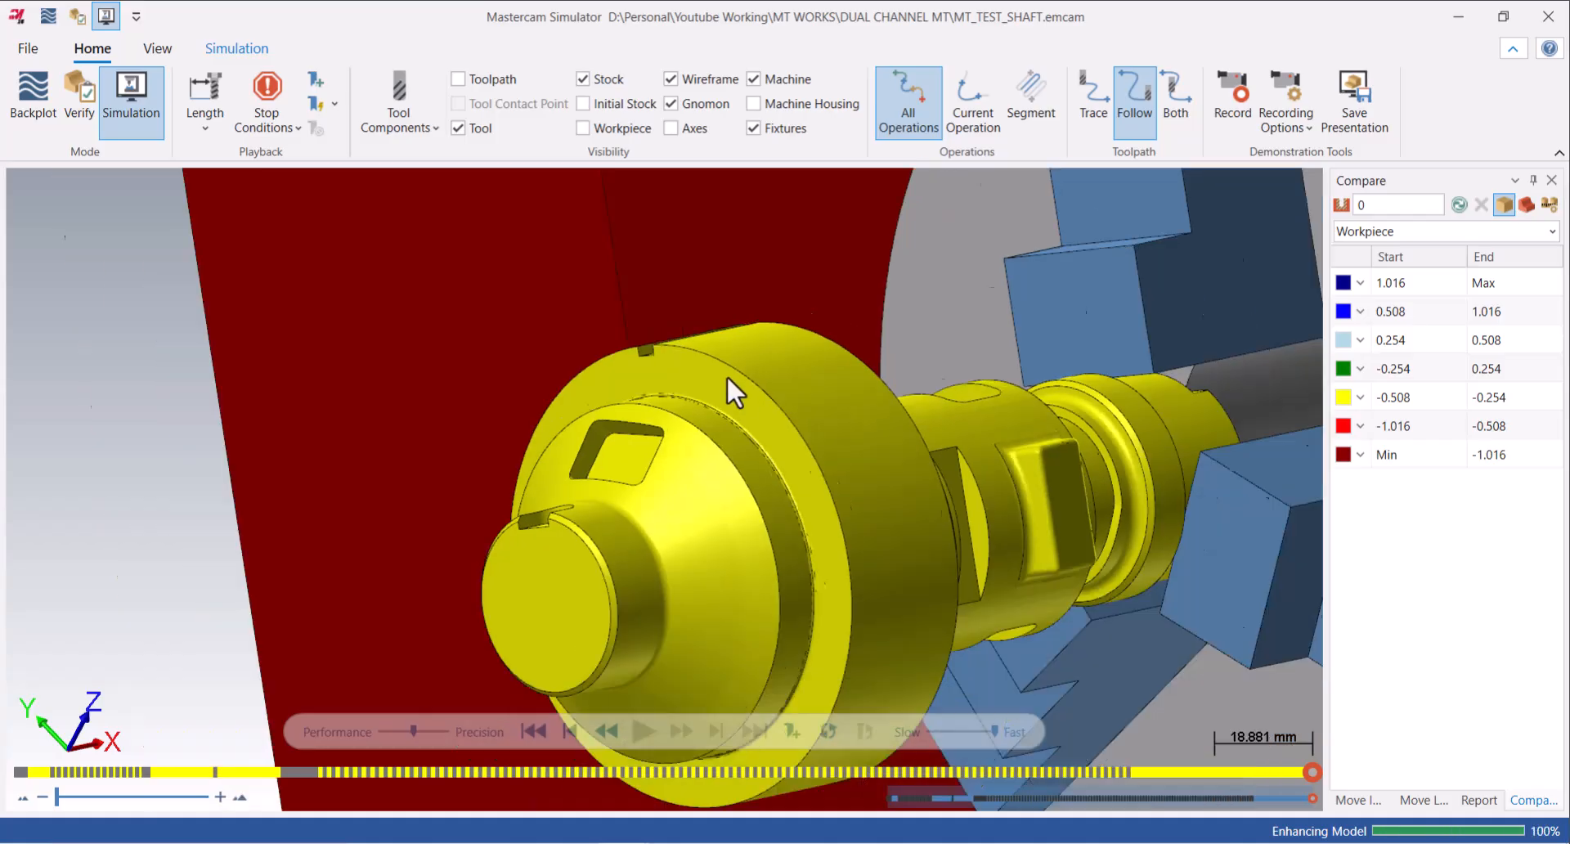
{"action": "middle_click_drag", "start_coordinate": [726, 376], "coordinate": [700, 403]}
{"action": "scroll", "coordinate": [798, 401], "scroll_direction": "up", "scroll_amount": 4}
{"action": "middle_click_drag", "start_coordinate": [798, 403], "coordinate": [831, 405]}
{"action": "scroll", "coordinate": [818, 386], "scroll_direction": "down", "scroll_amount": 6}
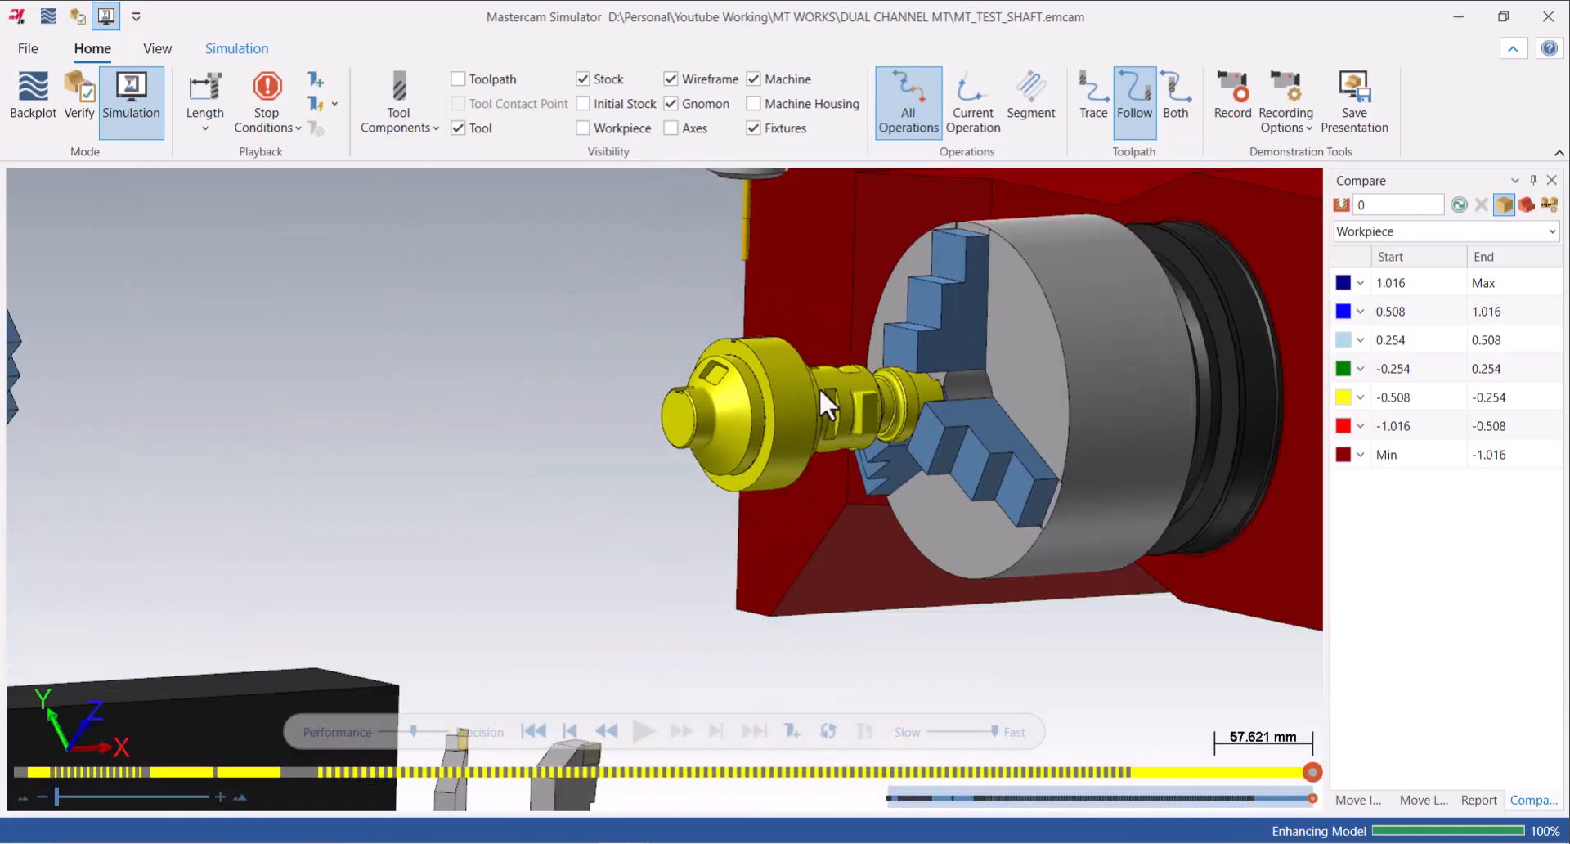
Inspect the finished slot on the largest diameter and the cone end up close and with the surrounding machine.
{"action": "scroll", "coordinate": [826, 373], "scroll_direction": "up", "scroll_amount": 5}
{"action": "scroll", "coordinate": [738, 482], "scroll_direction": "up", "scroll_amount": 4}
{"action": "middle_click_drag", "start_coordinate": [730, 483], "coordinate": [673, 464]}
{"action": "scroll", "coordinate": [682, 459], "scroll_direction": "down", "scroll_amount": 2}
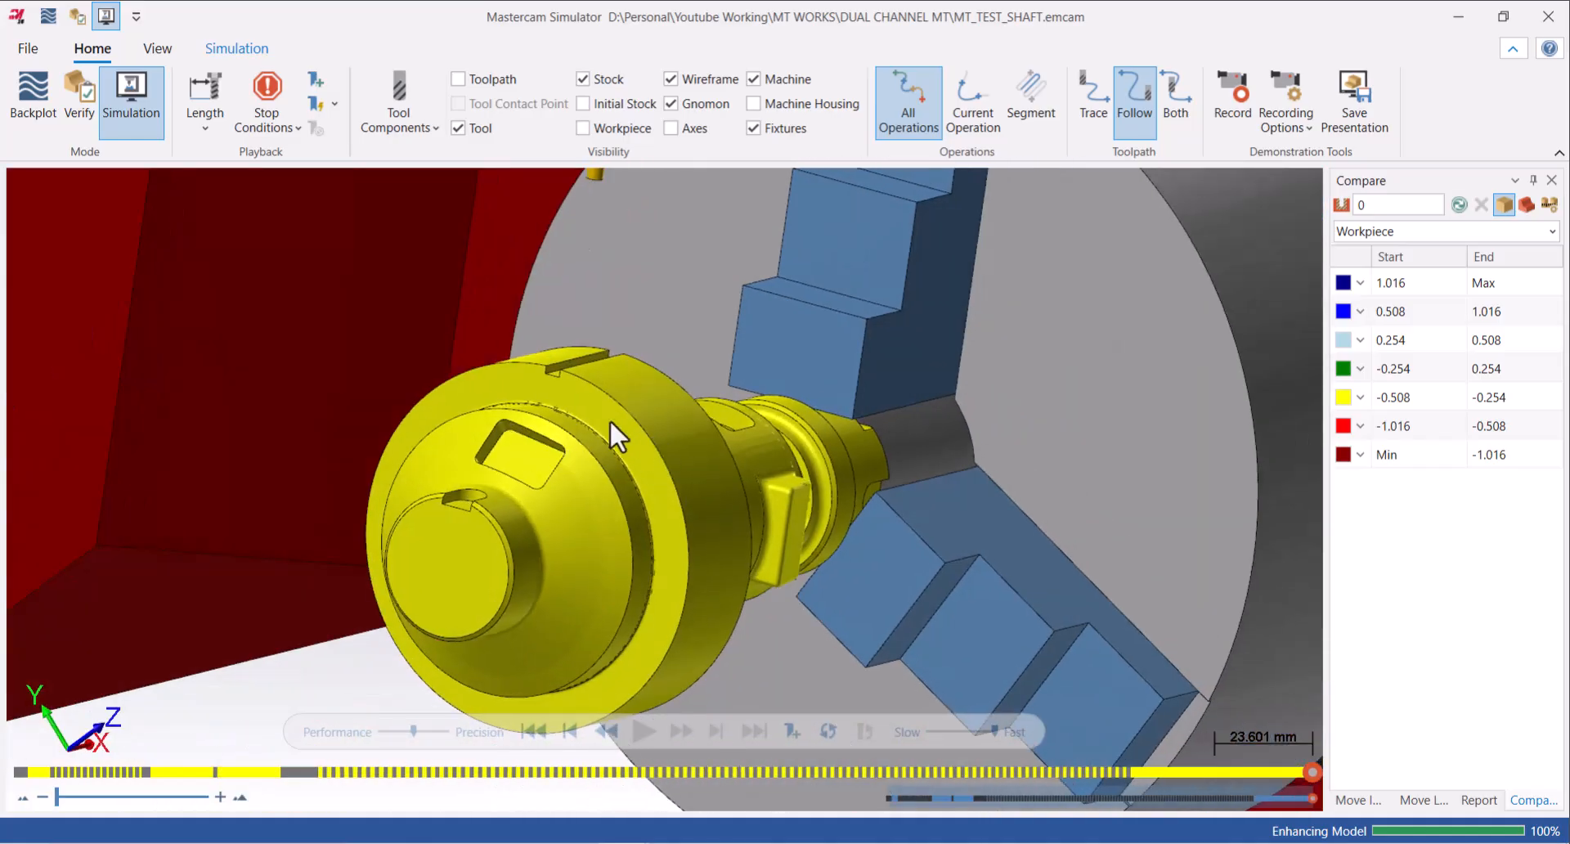
{"action": "scroll", "coordinate": [606, 427], "scroll_direction": "up", "scroll_amount": 4}
{"action": "mouse_move", "coordinate": [606, 427]}
{"action": "middle_mouse_down"}
{"action": "mouse_move", "coordinate": [572, 410]}
{"action": "mouse_move", "coordinate": [595, 449]}
{"action": "mouse_move", "coordinate": [564, 449]}
{"action": "mouse_move", "coordinate": [606, 438]}
{"action": "middle_mouse_up"}
{"action": "scroll", "coordinate": [564, 420], "scroll_direction": "down", "scroll_amount": 7}
{"action": "scroll", "coordinate": [633, 438], "scroll_direction": "down", "scroll_amount": 3}
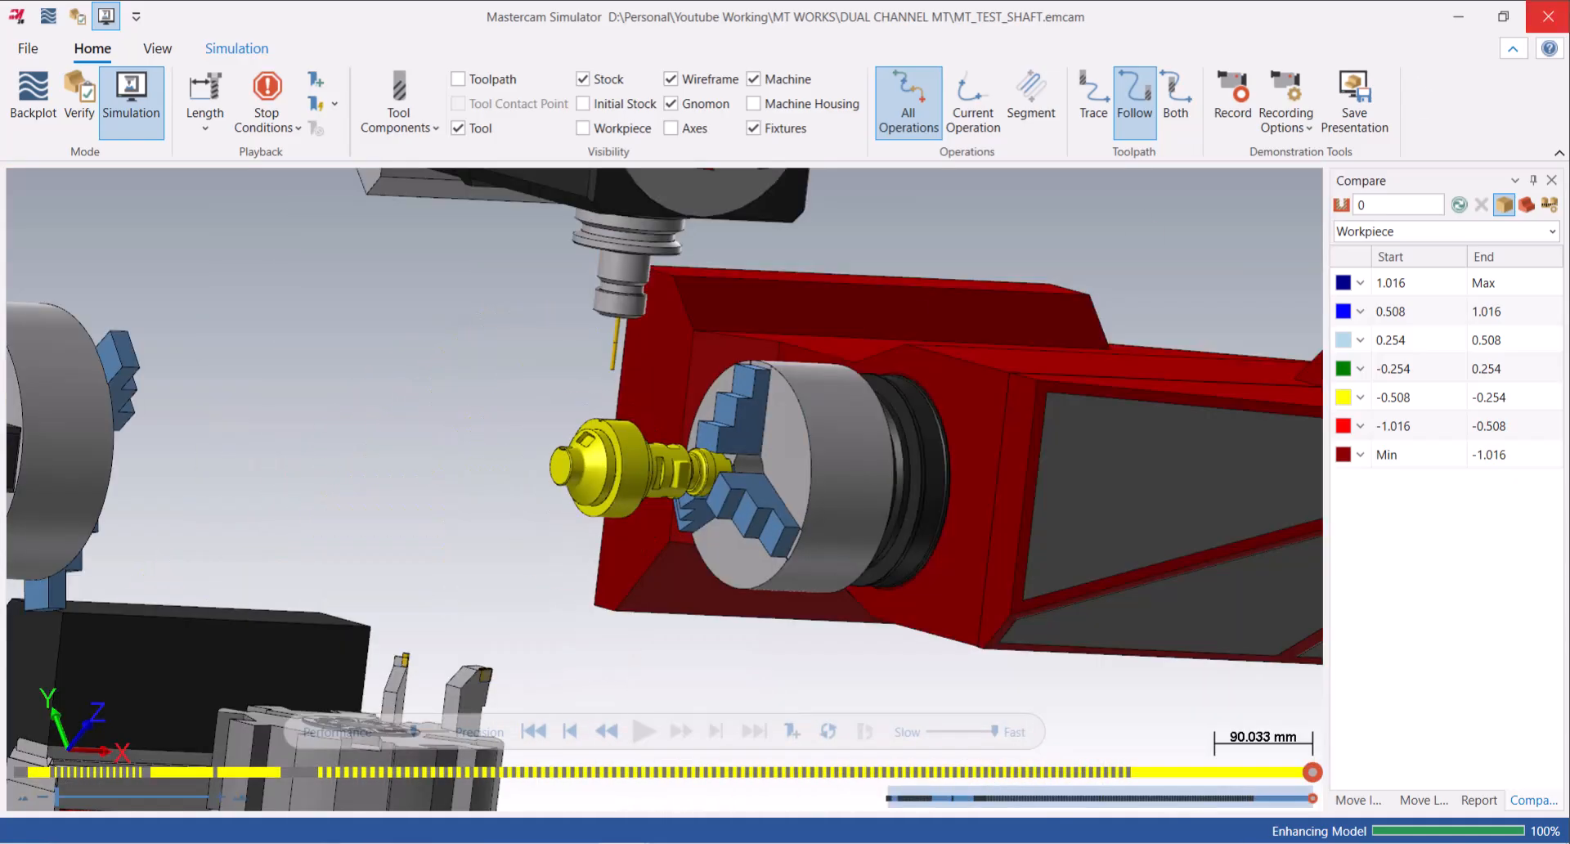
Close the machine simulation, return to the Mastercam part, and start verifying the selected operations.
{"action": "left_click", "coordinate": [1546, 18]}
{"action": "left_click", "coordinate": [1459, 16]}
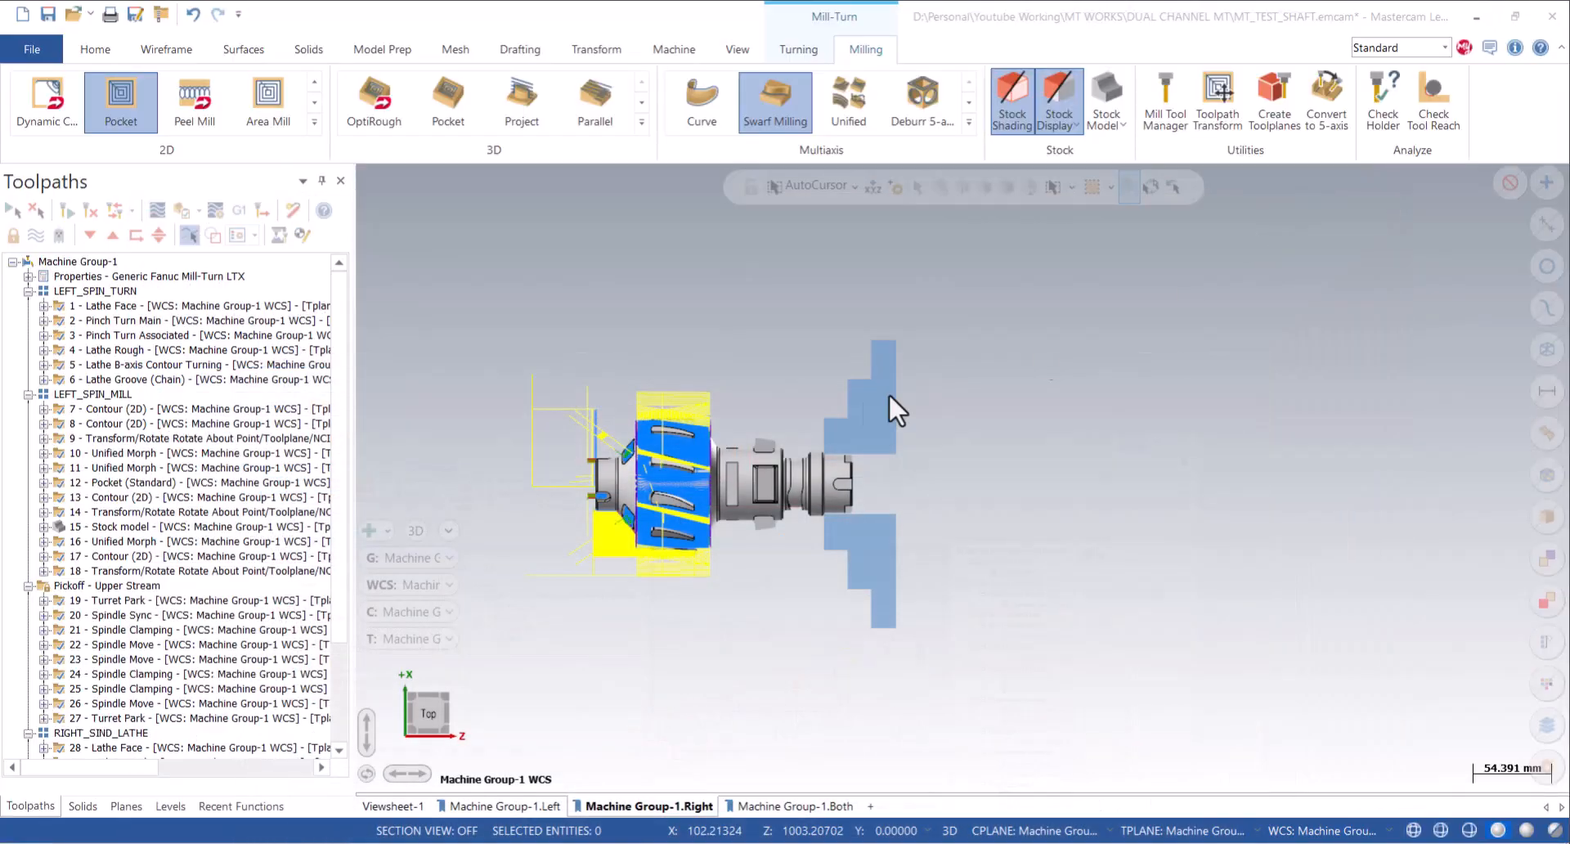
{"action": "left_click", "coordinate": [182, 211]}
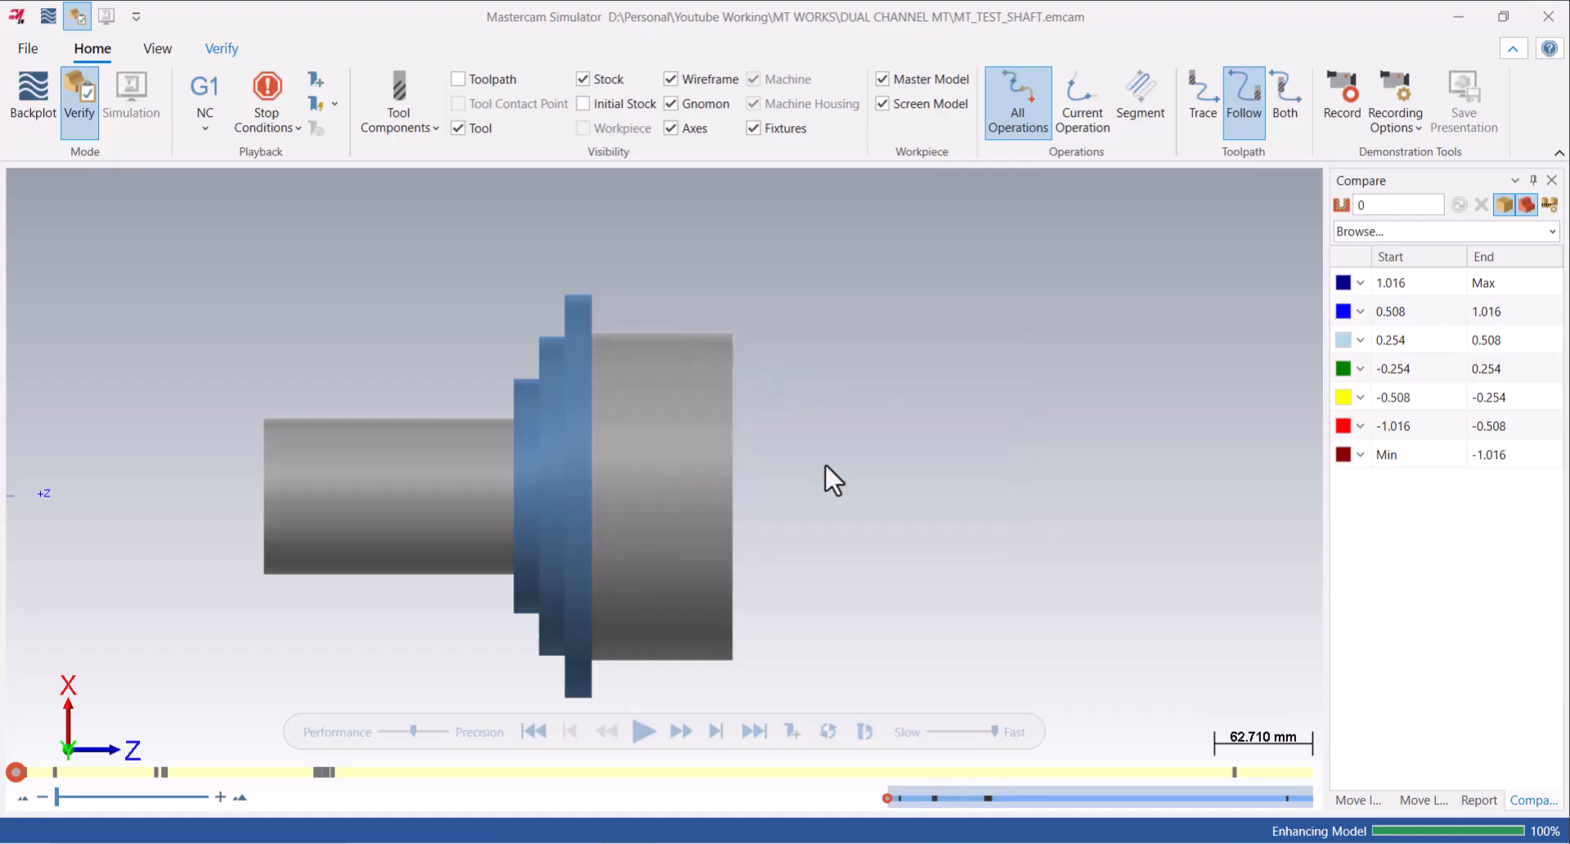
Run the stock verification of both spindles to its end and examine the grooves on the shaft's largest diameter.
{"action": "scroll", "coordinate": [824, 463], "scroll_direction": "down", "scroll_amount": 1}
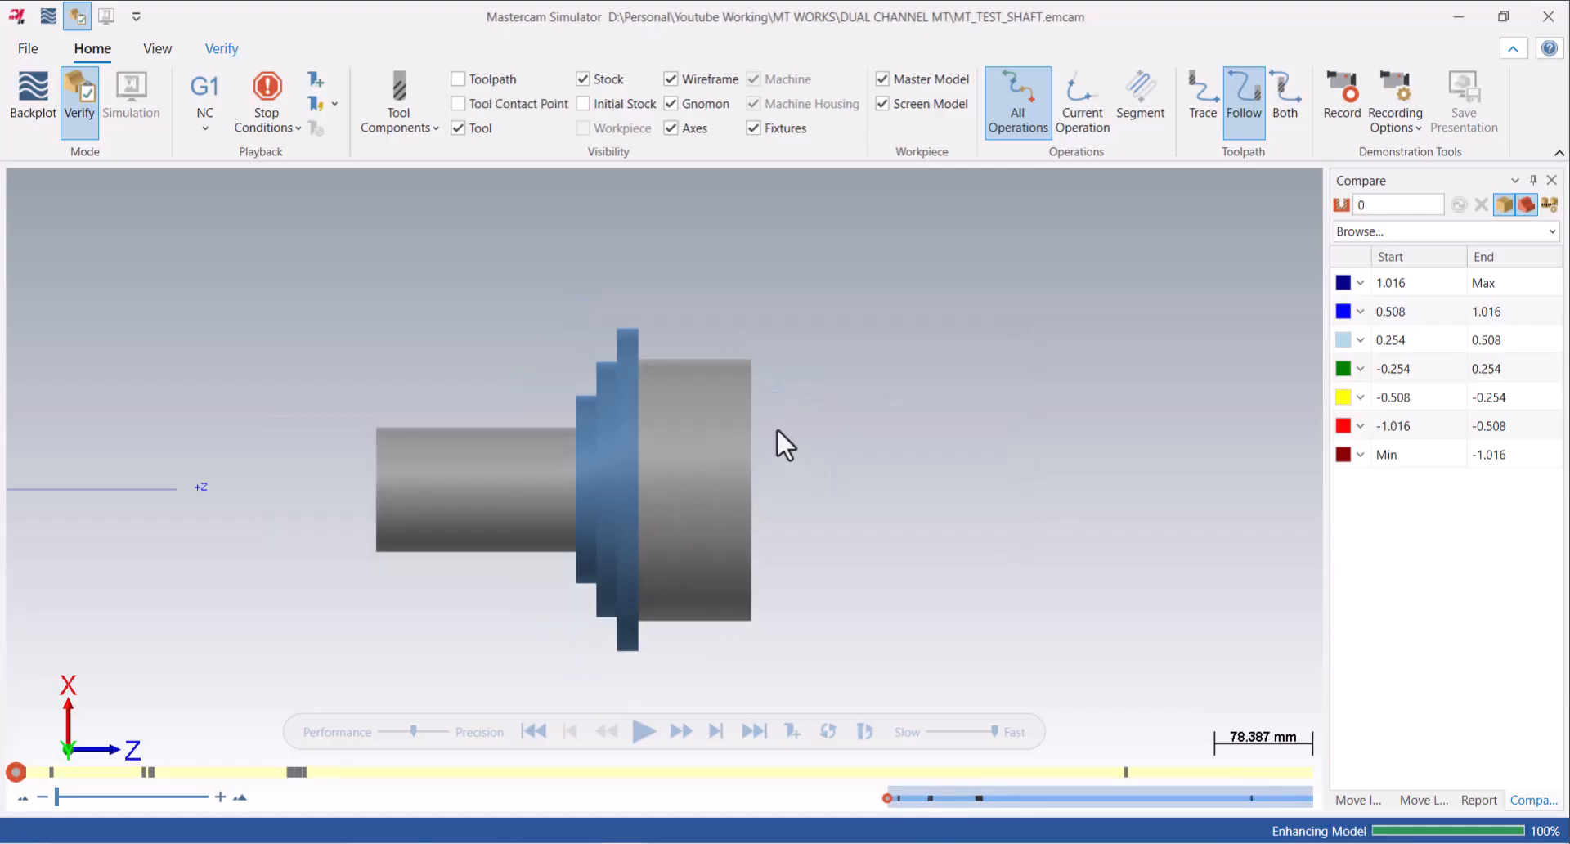
{"action": "scroll", "coordinate": [773, 429], "scroll_direction": "down", "scroll_amount": 6}
{"action": "scroll", "coordinate": [655, 491], "scroll_direction": "up", "scroll_amount": 2}
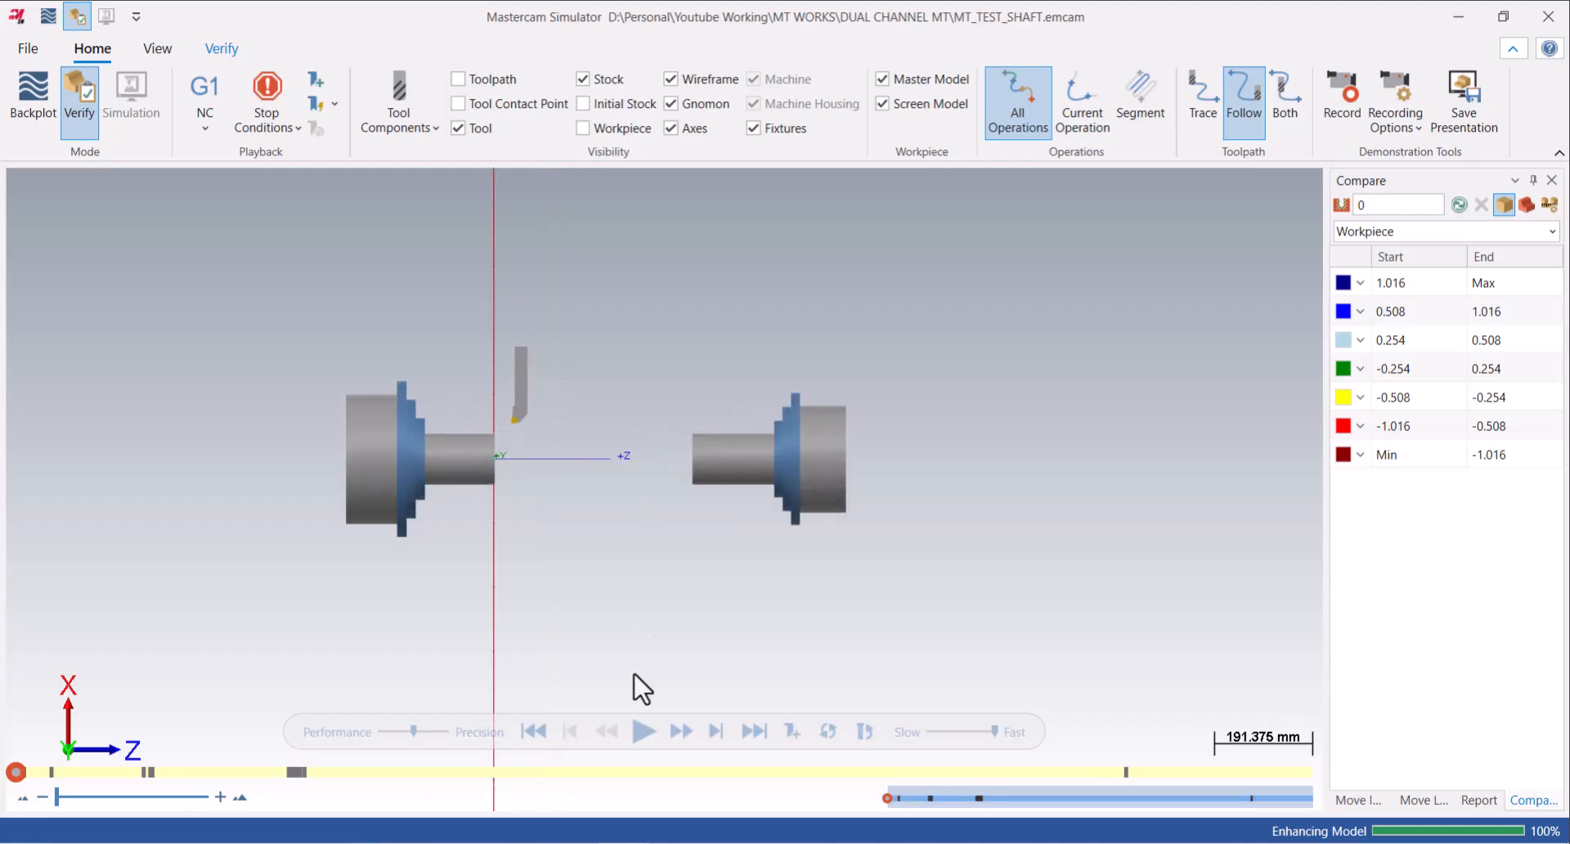
{"action": "left_click", "coordinate": [644, 732]}
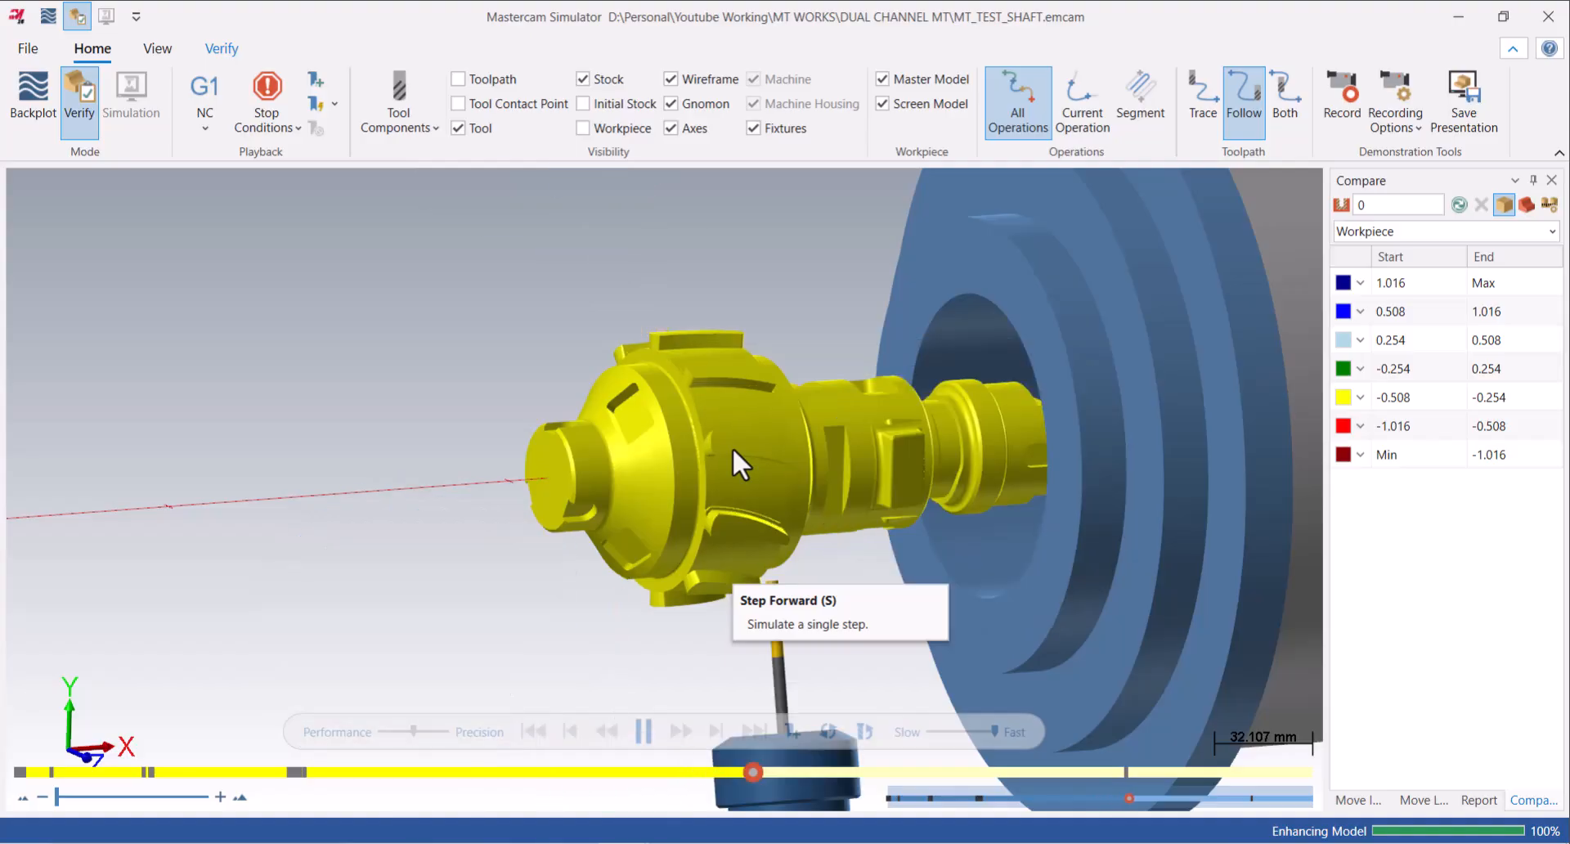
{"action": "scroll", "coordinate": [642, 431], "scroll_direction": "up", "scroll_amount": 2}
{"action": "mouse_move", "coordinate": [642, 431]}
{"action": "middle_mouse_down"}
{"action": "mouse_move", "coordinate": [670, 429]}
{"action": "mouse_move", "coordinate": [638, 427]}
{"action": "middle_mouse_up"}
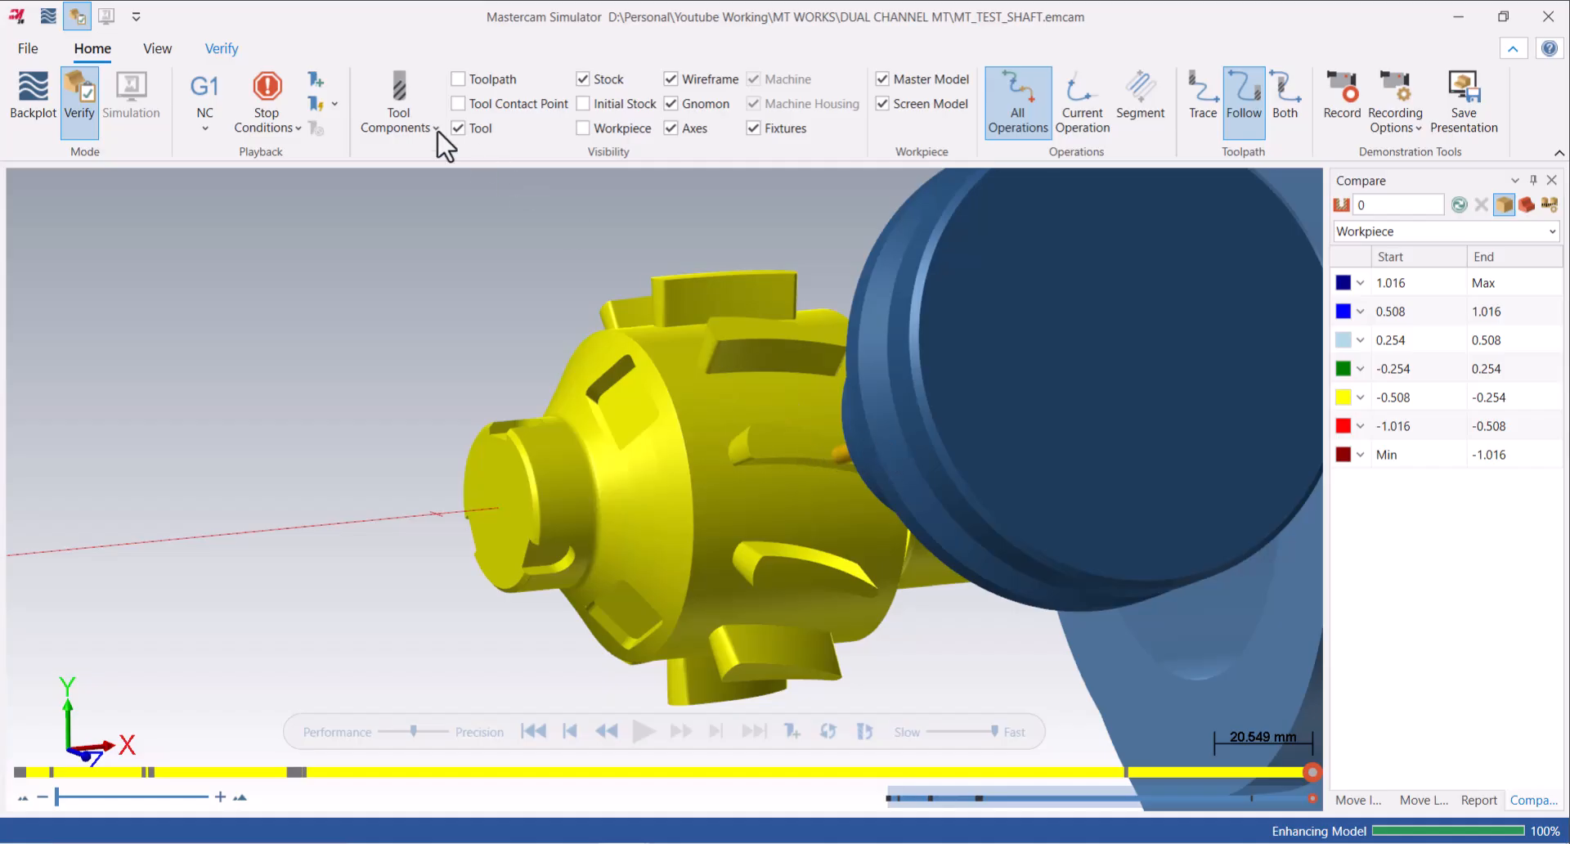
Turn on Color Loop for the verified stock and view the colored shaft between both spindles.
{"action": "left_click", "coordinate": [222, 49]}
{"action": "left_click", "coordinate": [28, 96]}
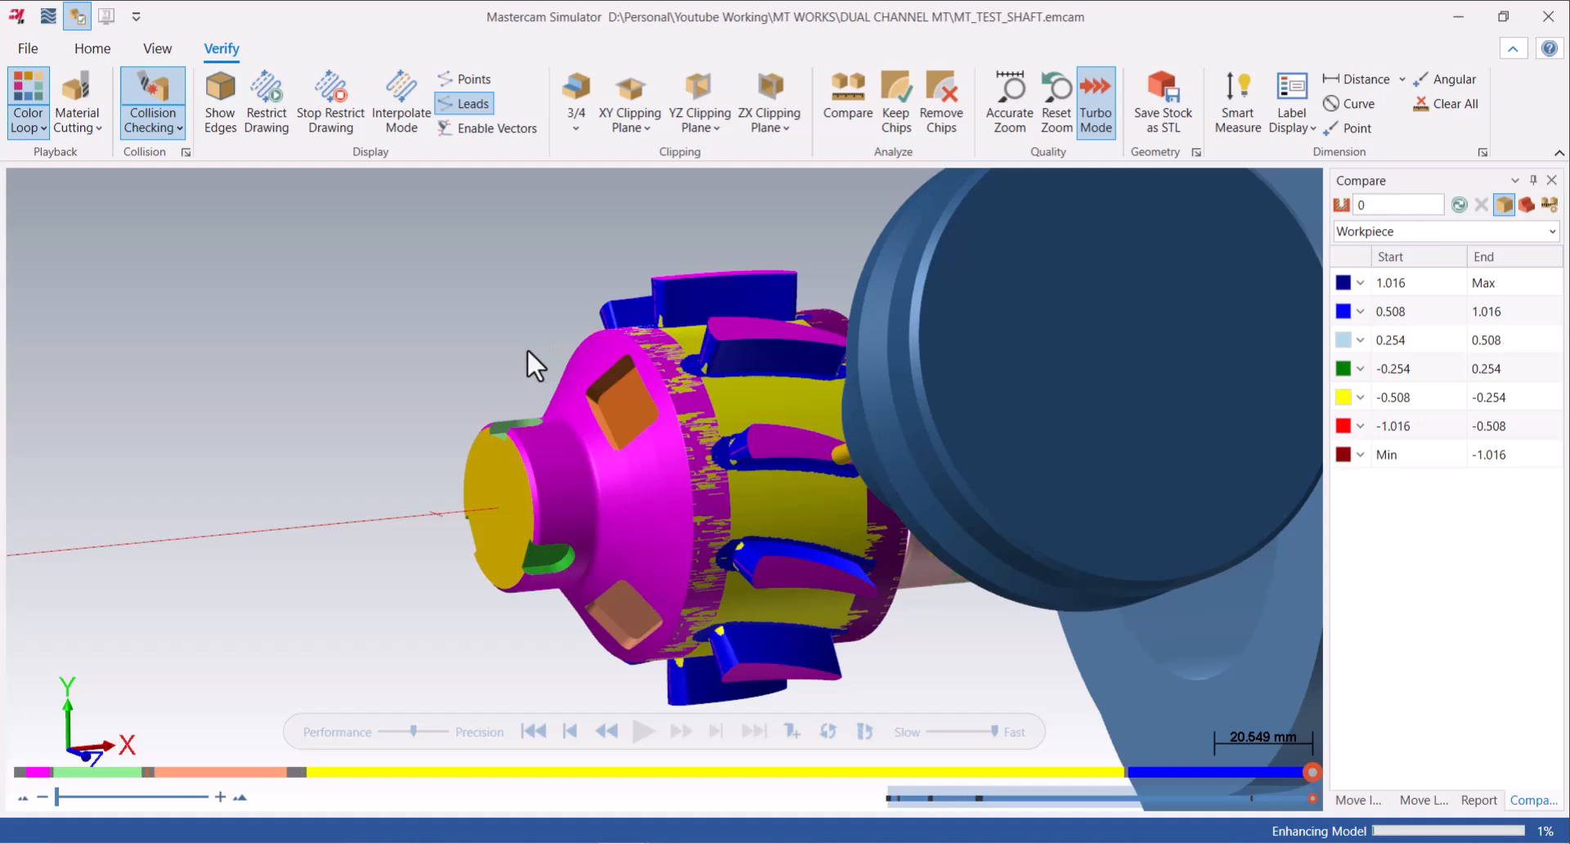
{"action": "middle_click_drag", "start_coordinate": [685, 399], "coordinate": [715, 356]}
{"action": "scroll", "coordinate": [667, 351], "scroll_direction": "down", "scroll_amount": 7}
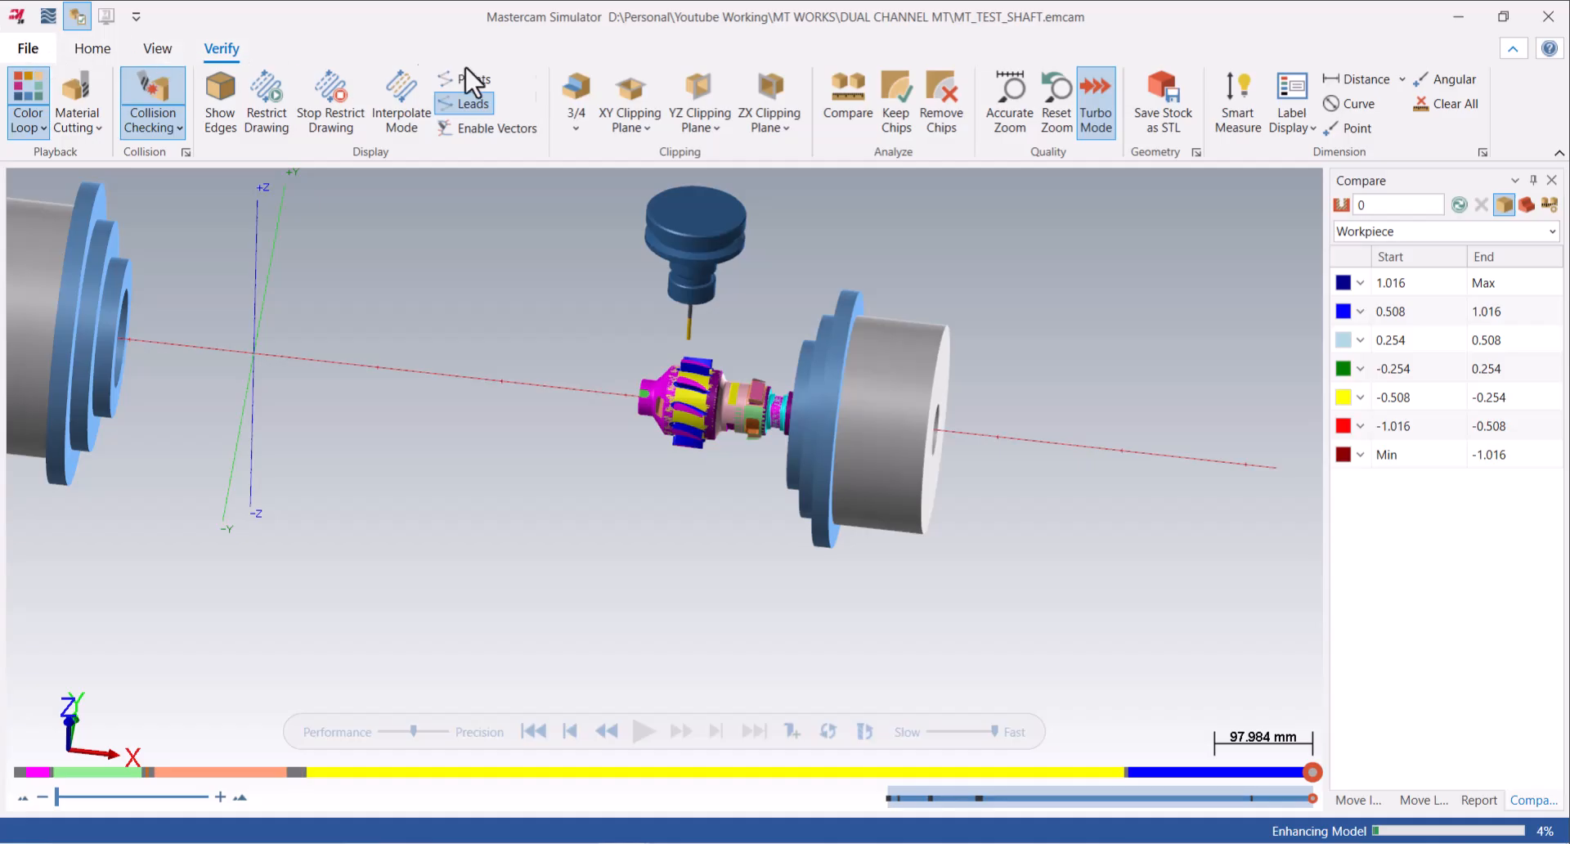
Hide the fixtures and axes so only the stock and tool are displayed.
{"action": "left_click", "coordinate": [93, 49]}
{"action": "left_click", "coordinate": [771, 129]}
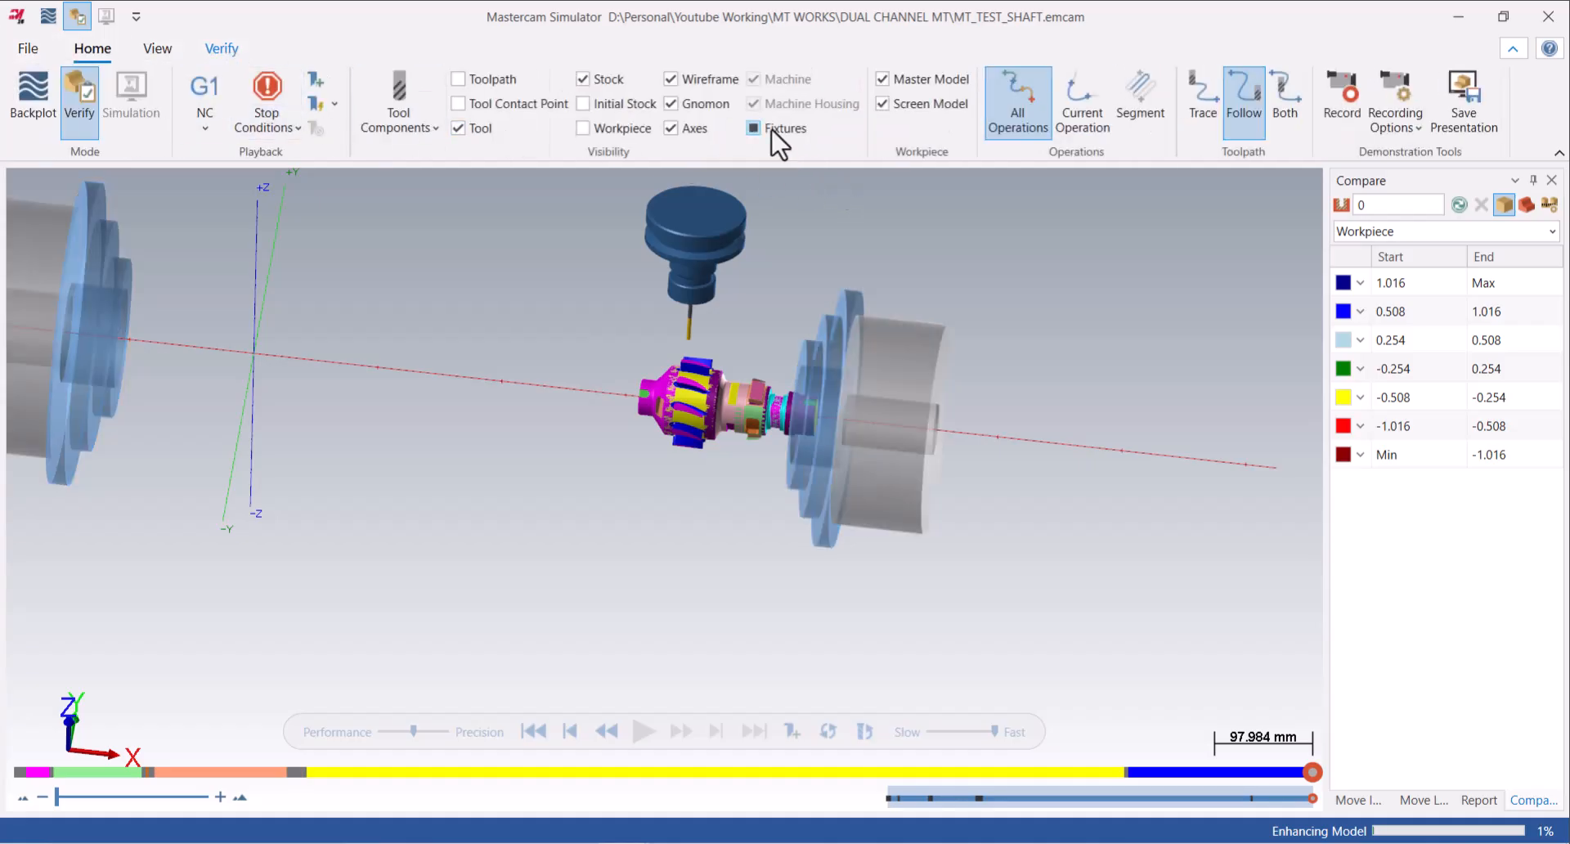
{"action": "left_click", "coordinate": [772, 129]}
{"action": "left_click", "coordinate": [692, 128]}
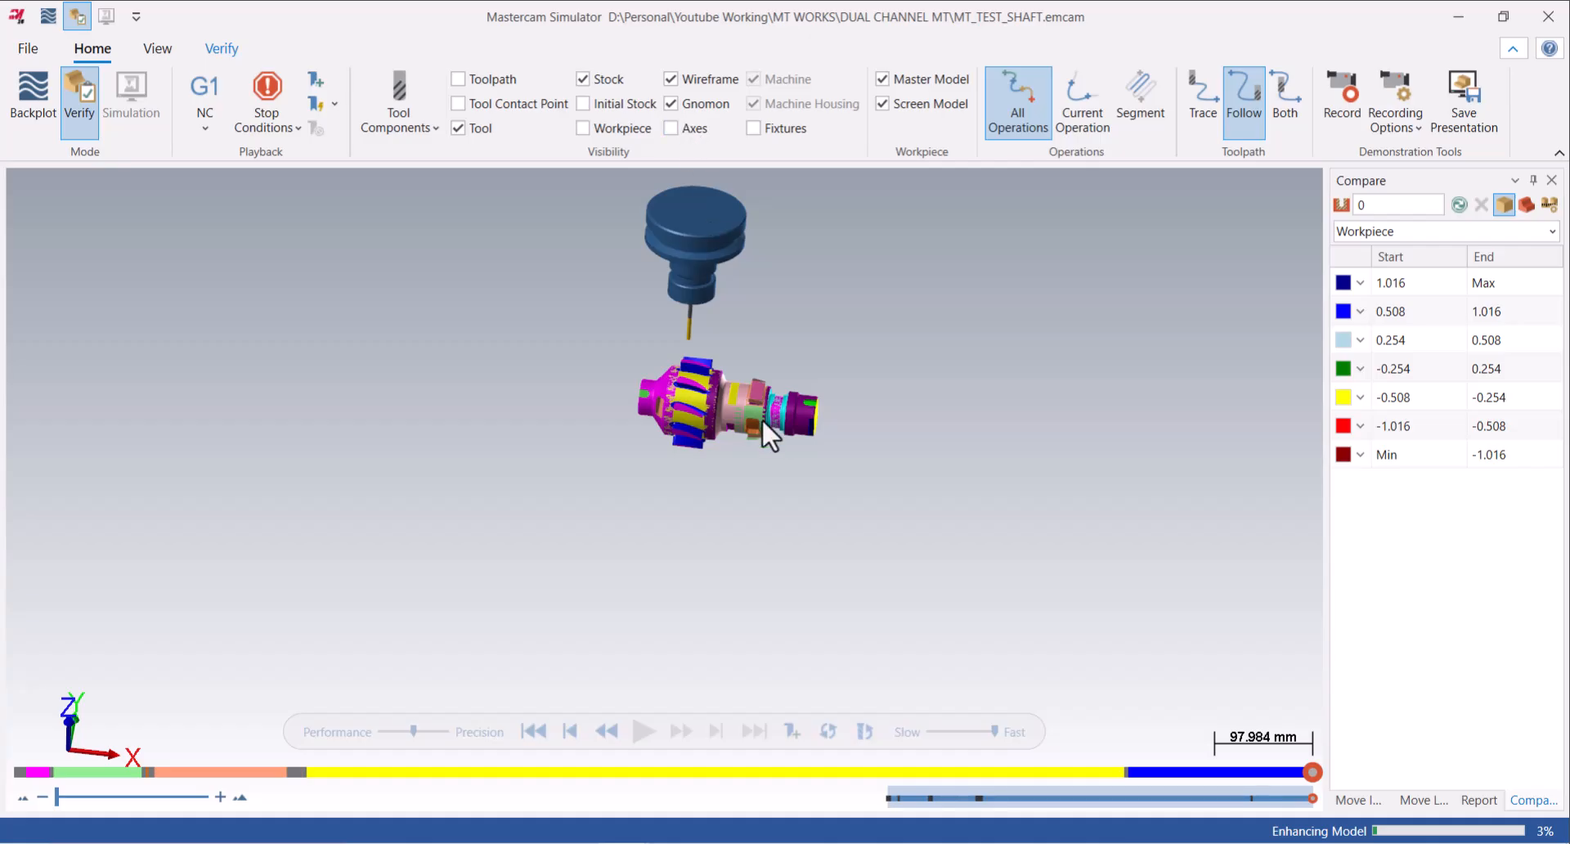
Inspect the colored cuts along the whole shaft from the end with the flats.
{"action": "scroll", "coordinate": [798, 406], "scroll_direction": "up", "scroll_amount": 4}
{"action": "middle_click_drag", "start_coordinate": [799, 399], "coordinate": [856, 371]}
{"action": "scroll", "coordinate": [859, 370], "scroll_direction": "up", "scroll_amount": 3}
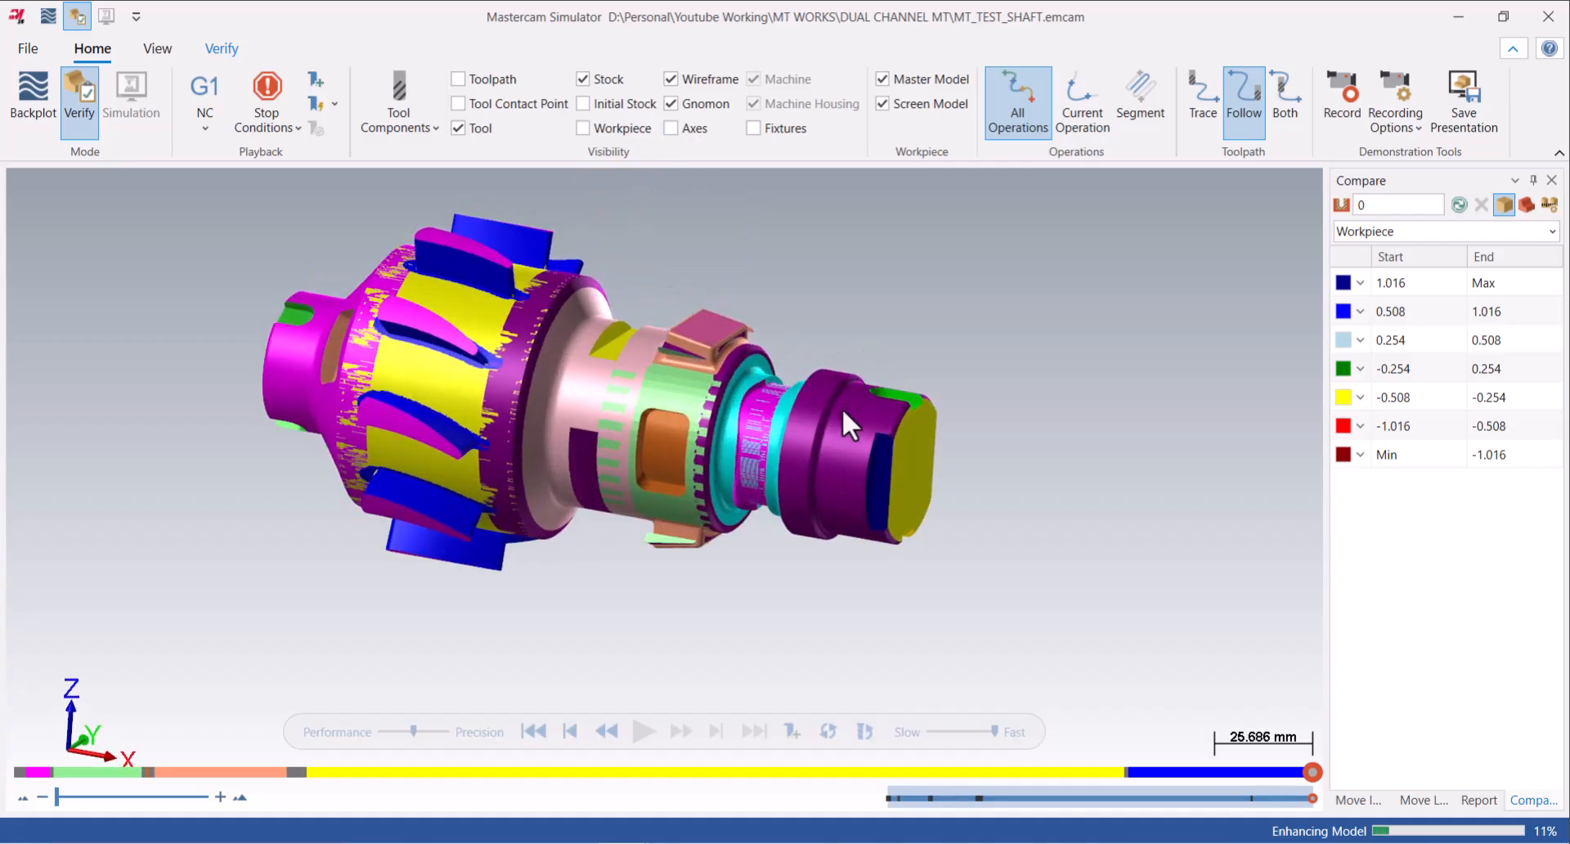
{"action": "scroll", "coordinate": [856, 370], "scroll_direction": "down", "scroll_amount": 1}
{"action": "scroll", "coordinate": [843, 250], "scroll_direction": "up", "scroll_amount": 1}
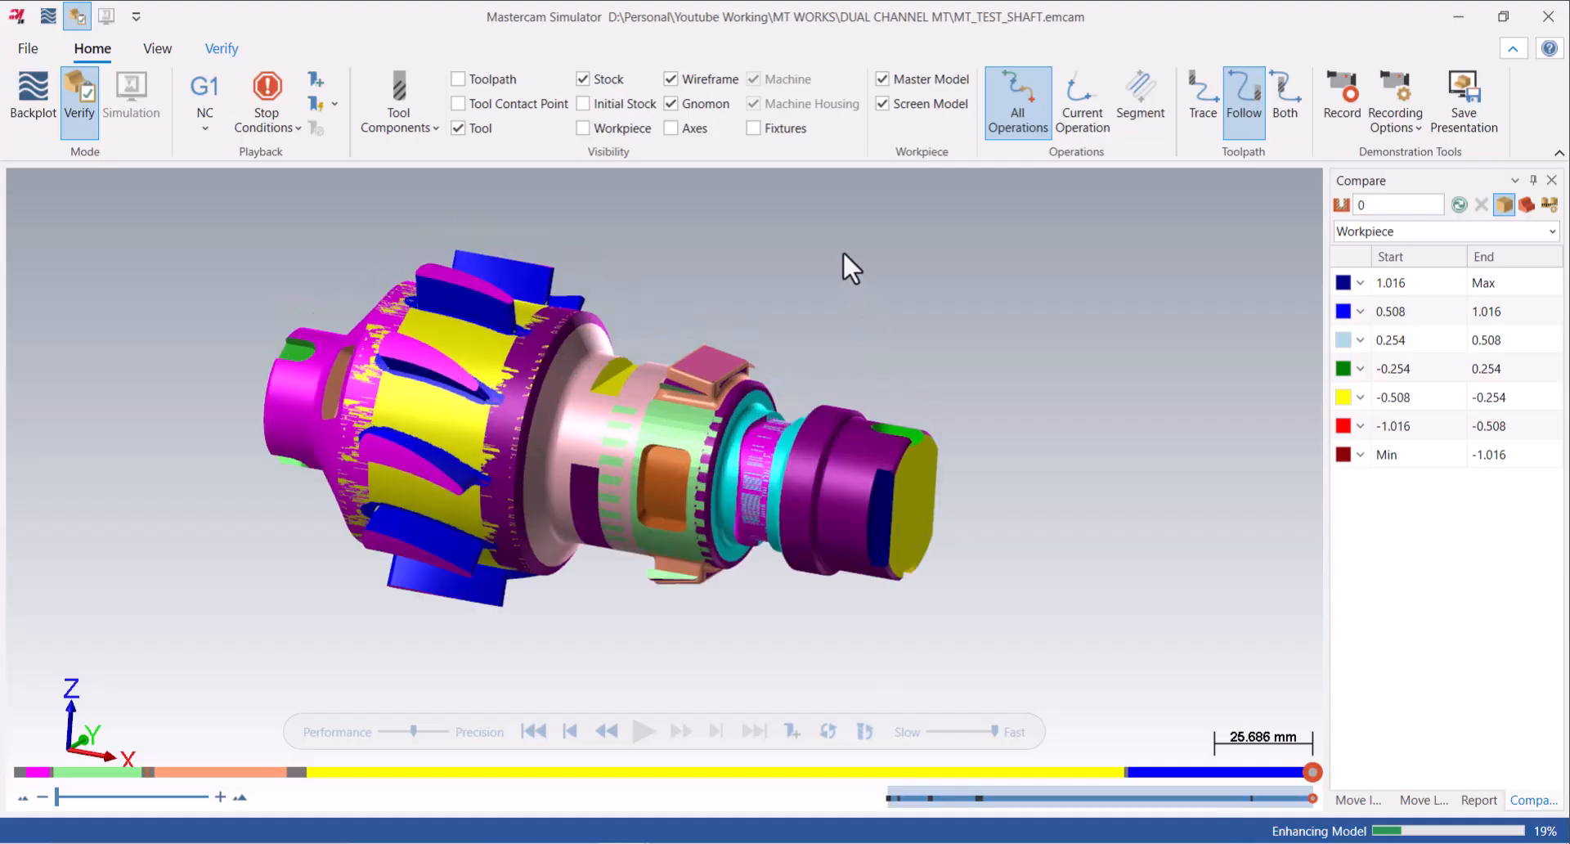
{"action": "left_click", "coordinate": [217, 51]}
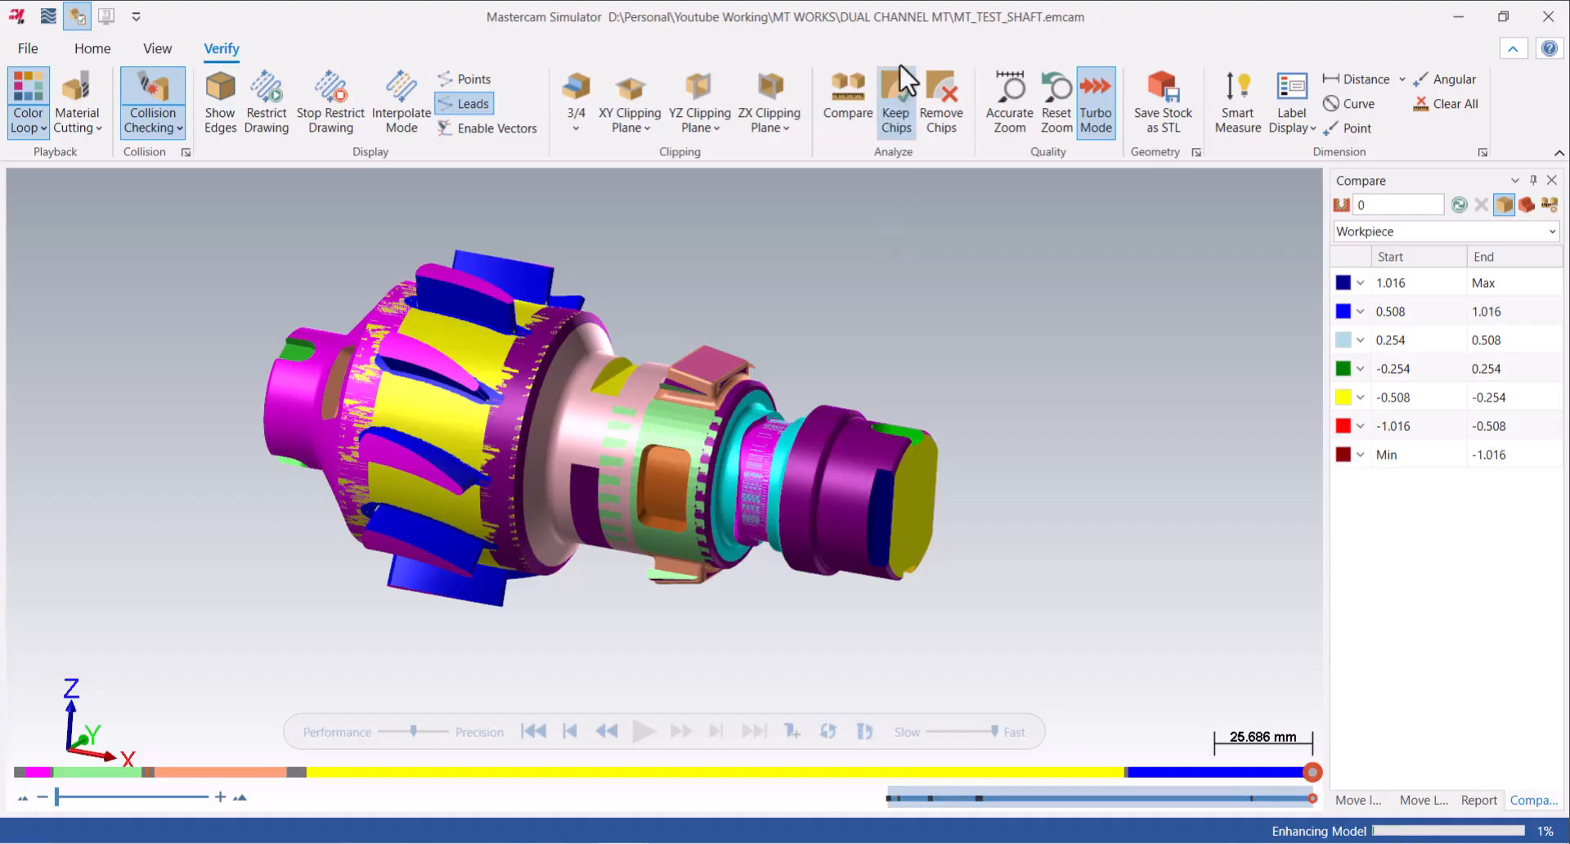
{"action": "left_click", "coordinate": [896, 92]}
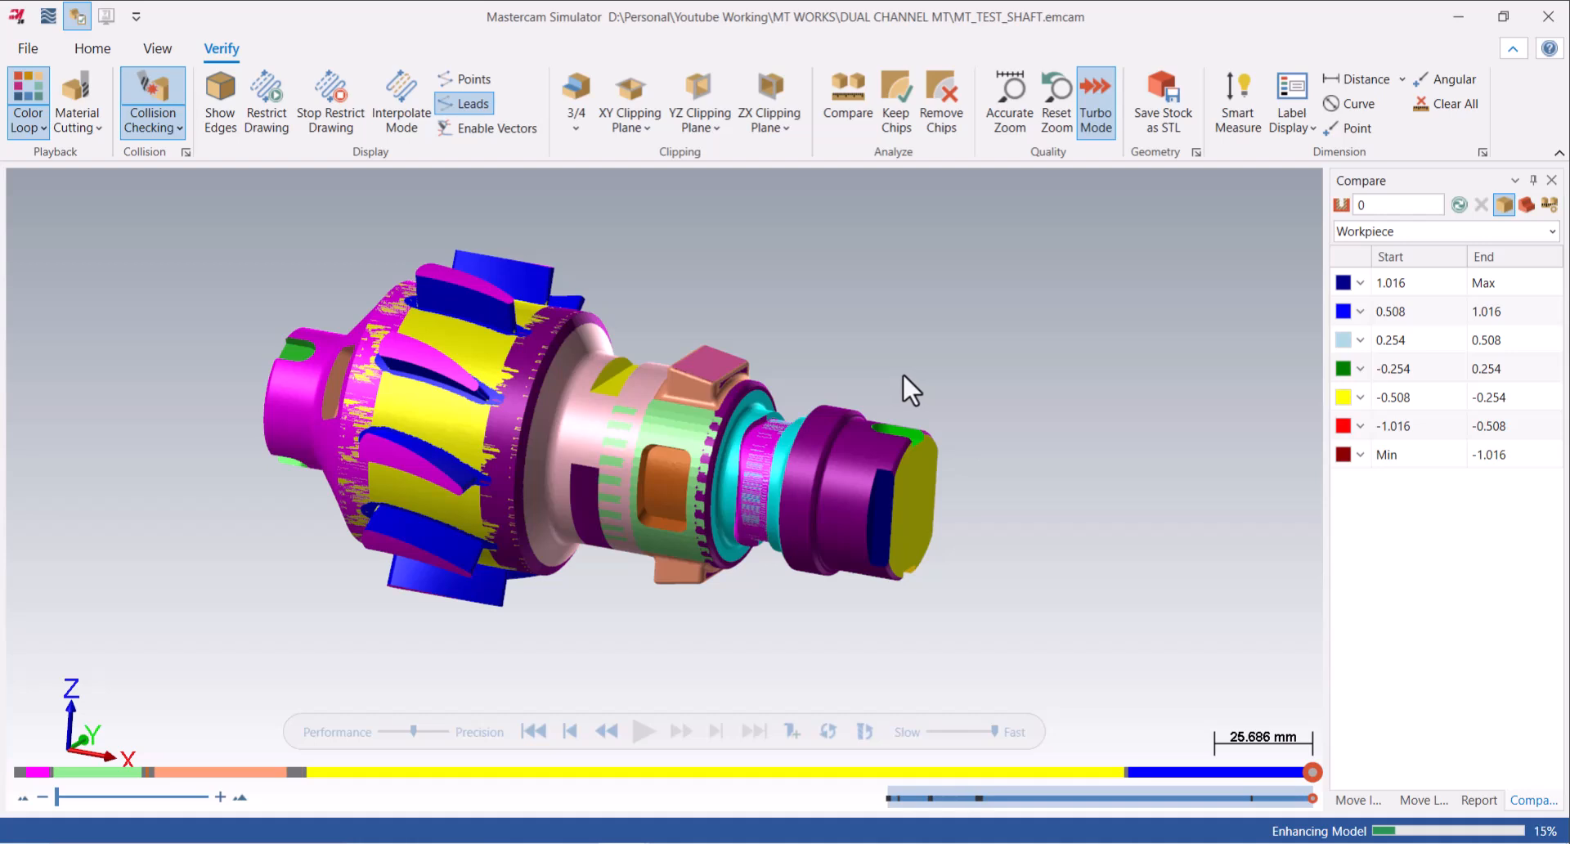
Switch back to Mastercam and set the graphics view to Top.
{"action": "mouse_move", "coordinate": [677, 826]}
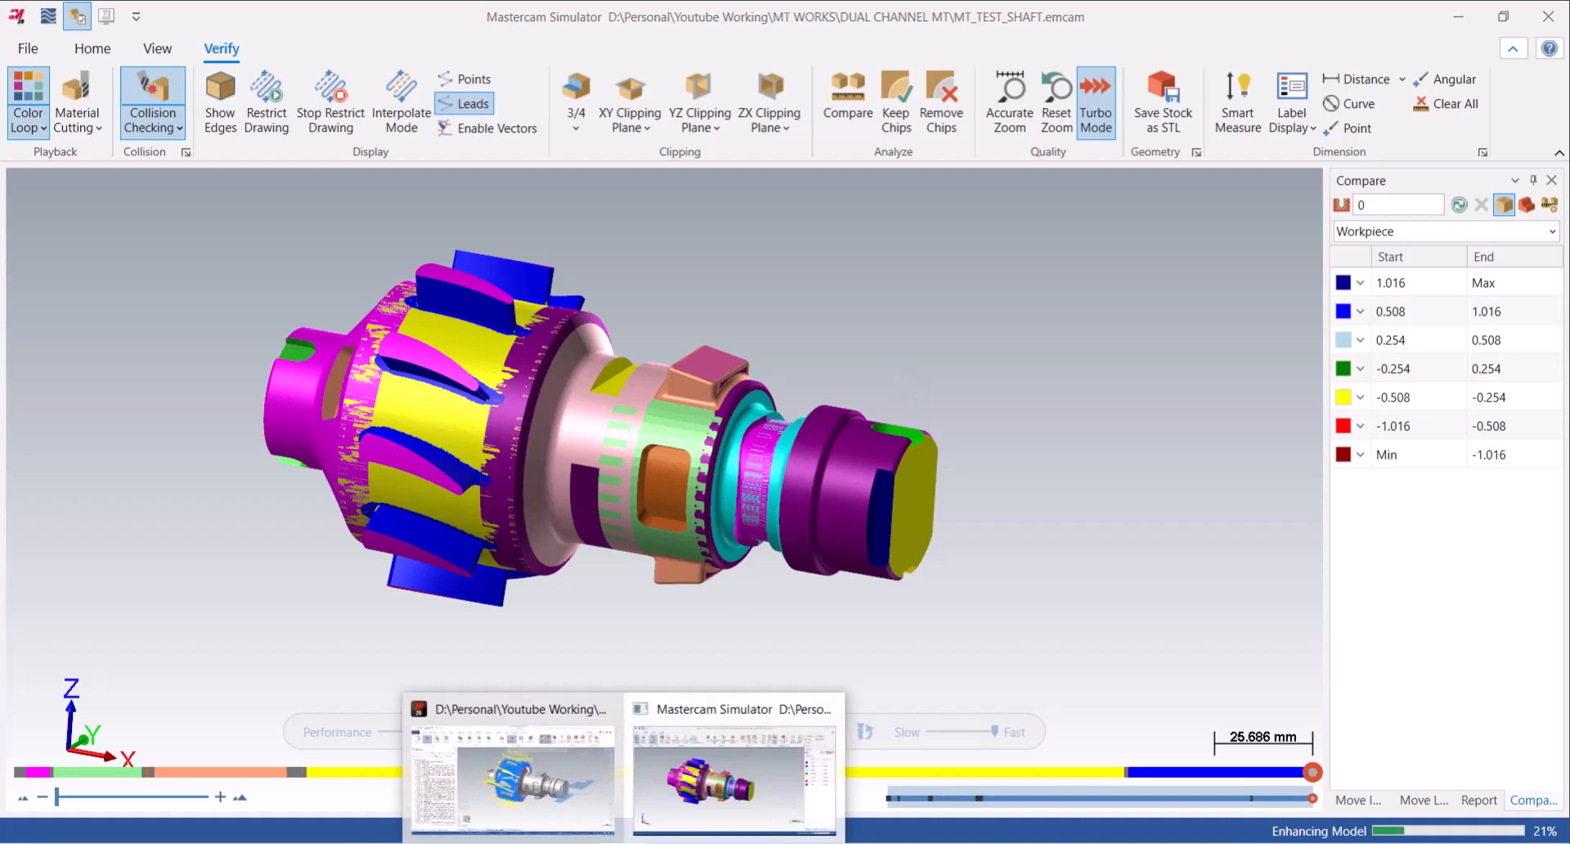
{"action": "left_click", "coordinate": [532, 781]}
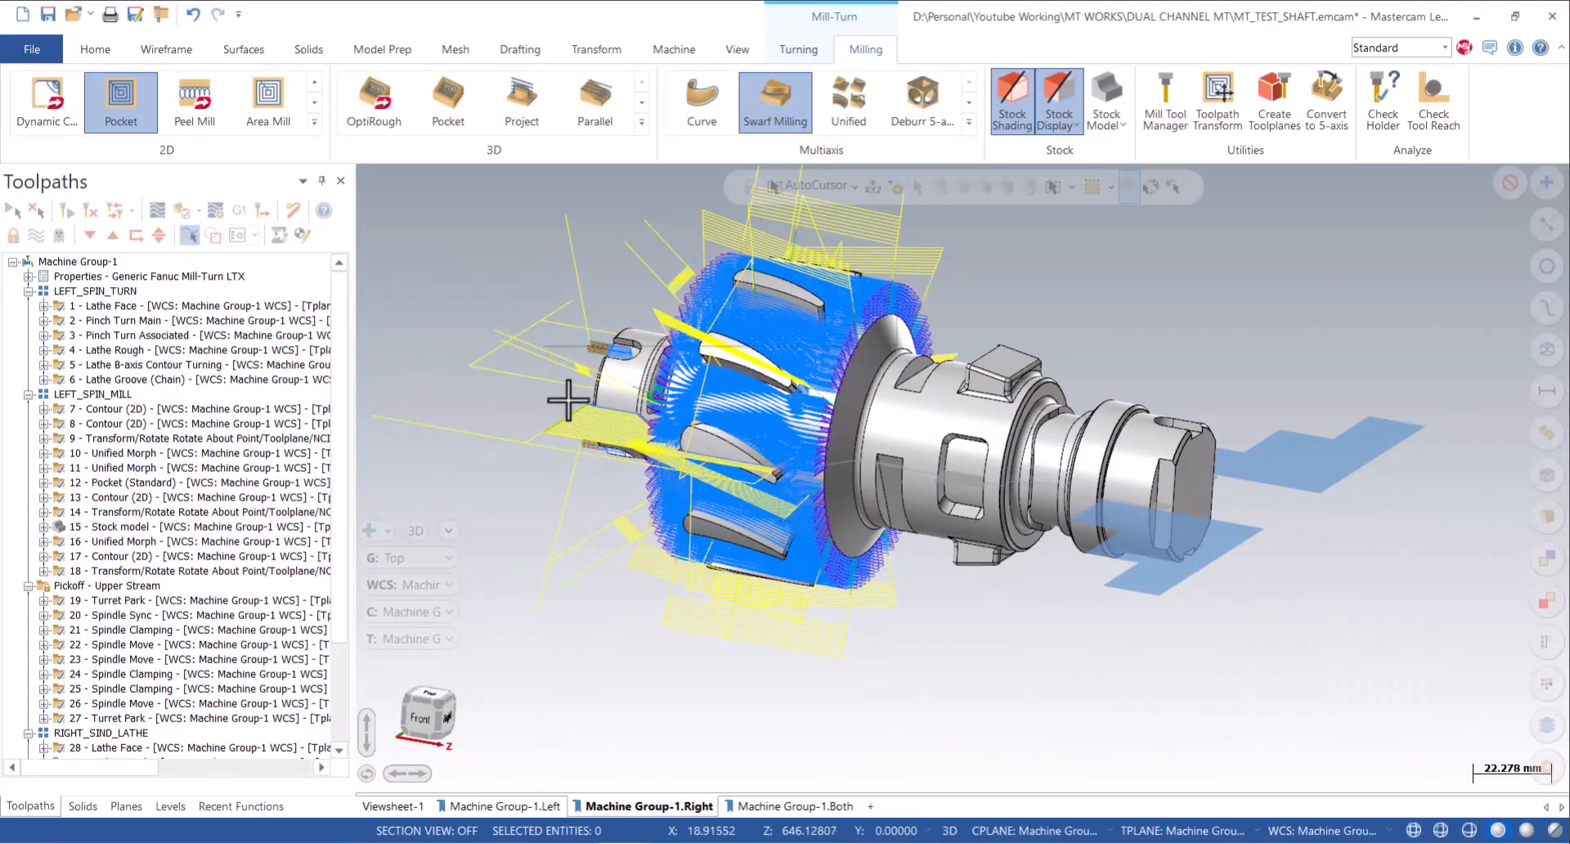
{"action": "right_click", "coordinate": [542, 359]}
{"action": "left_click", "coordinate": [584, 468]}
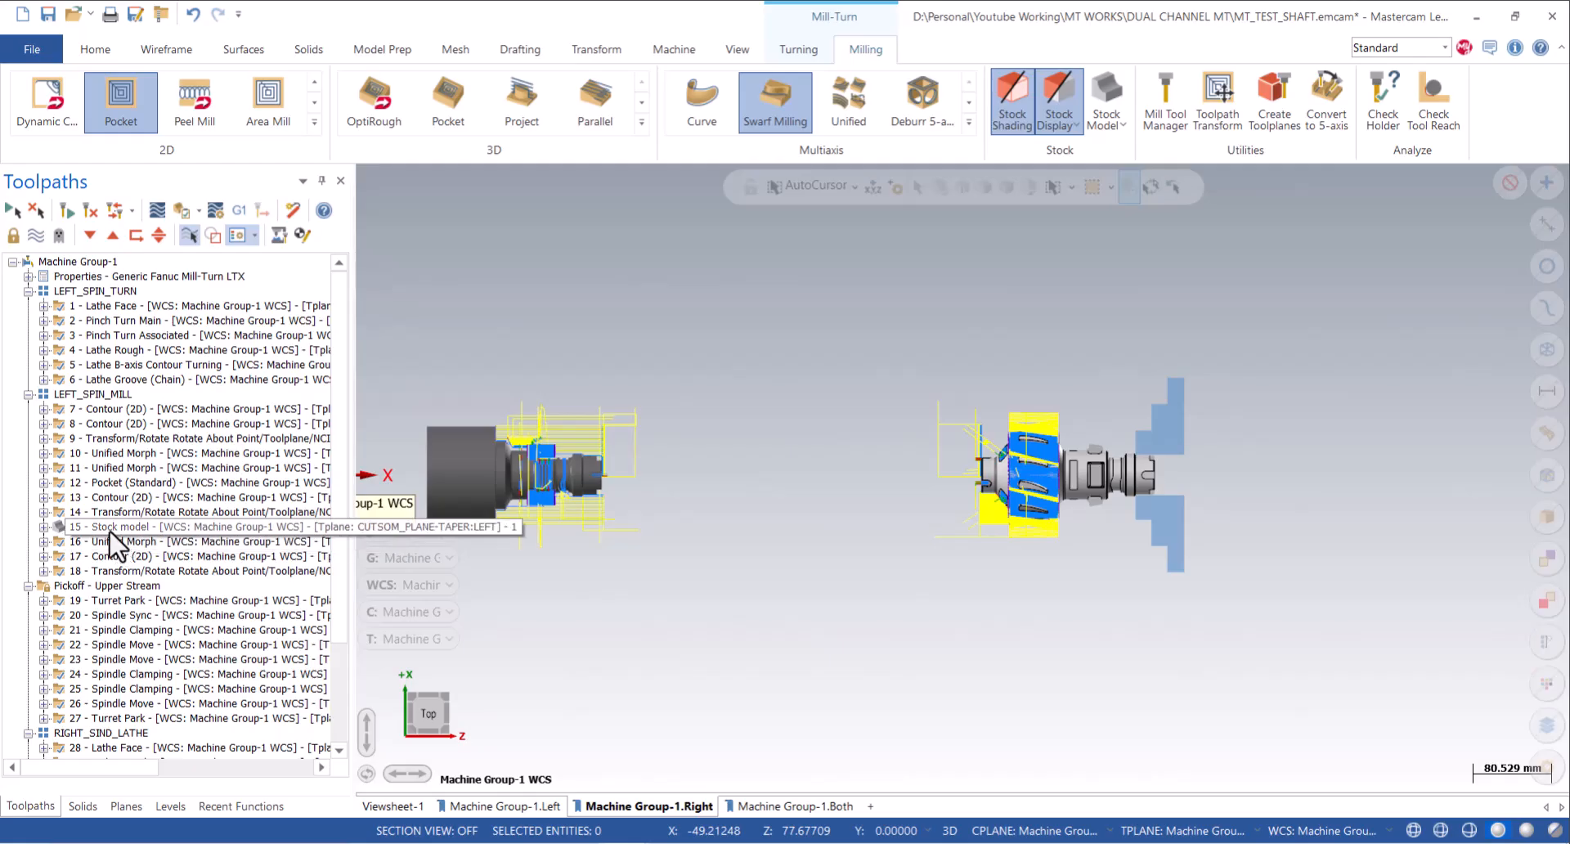
Hide the toolpath display of the selected operations and check the finished shaft model at the right spindle.
{"action": "left_click", "coordinate": [37, 238]}
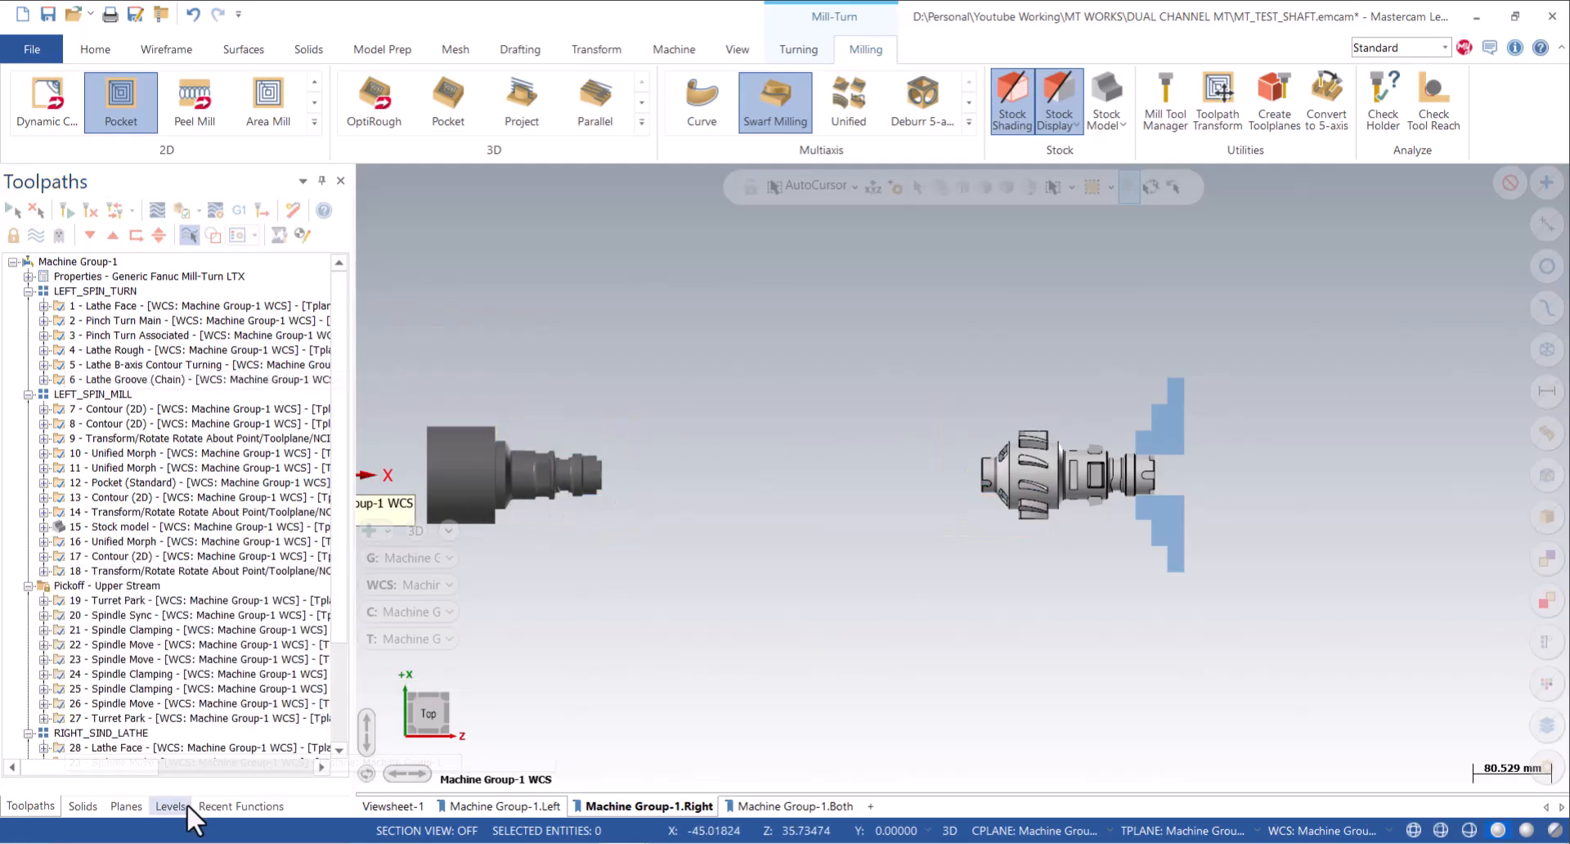
{"action": "scroll", "coordinate": [1192, 508], "scroll_direction": "up", "scroll_amount": 6}
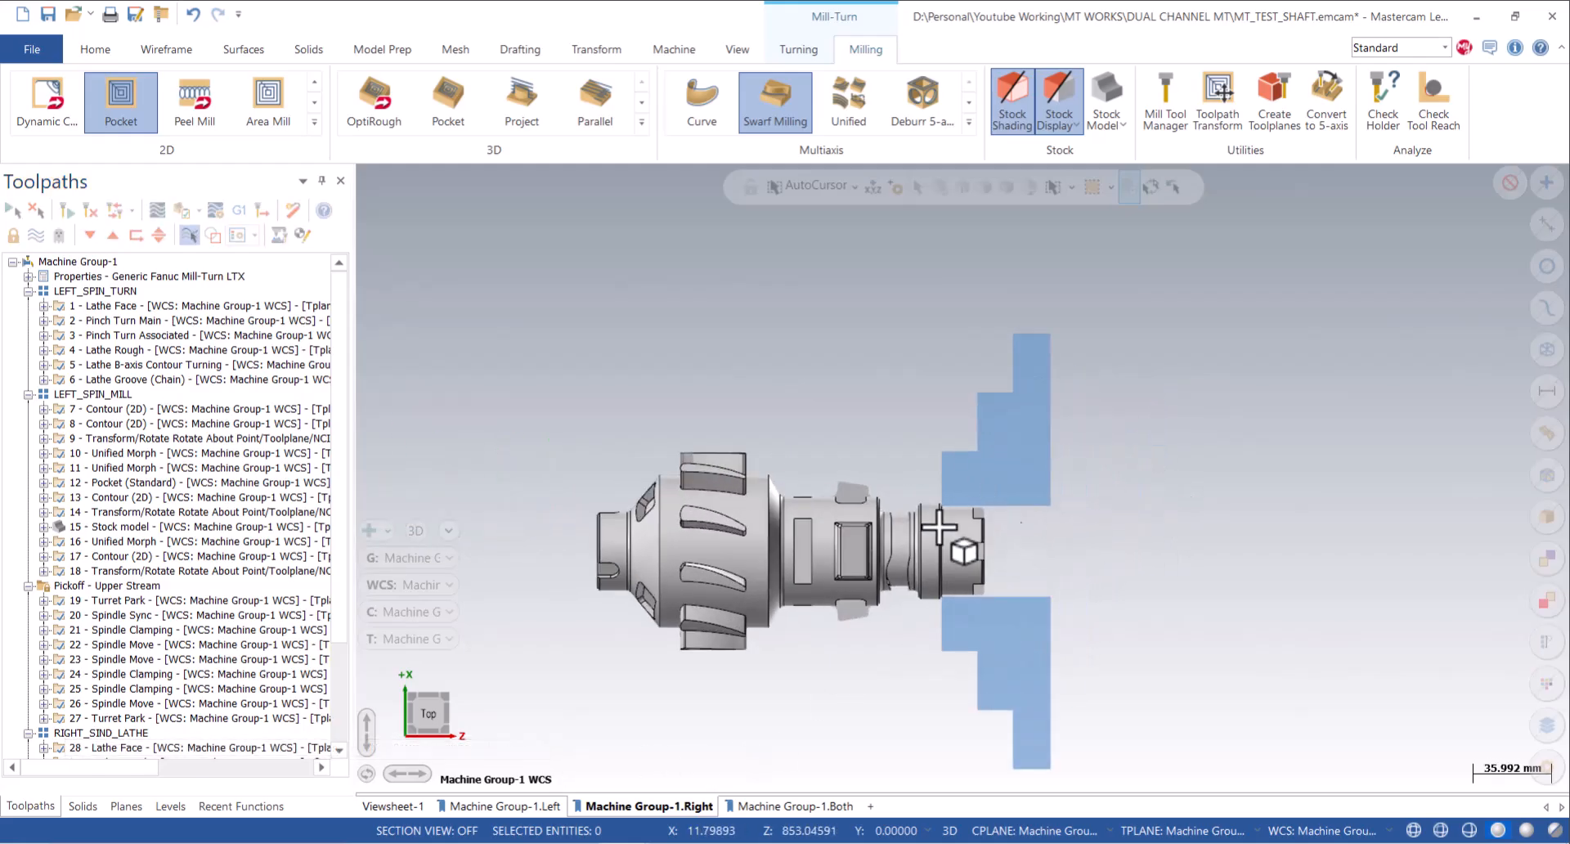
{"action": "scroll", "coordinate": [617, 600], "scroll_direction": "up", "scroll_amount": 1}
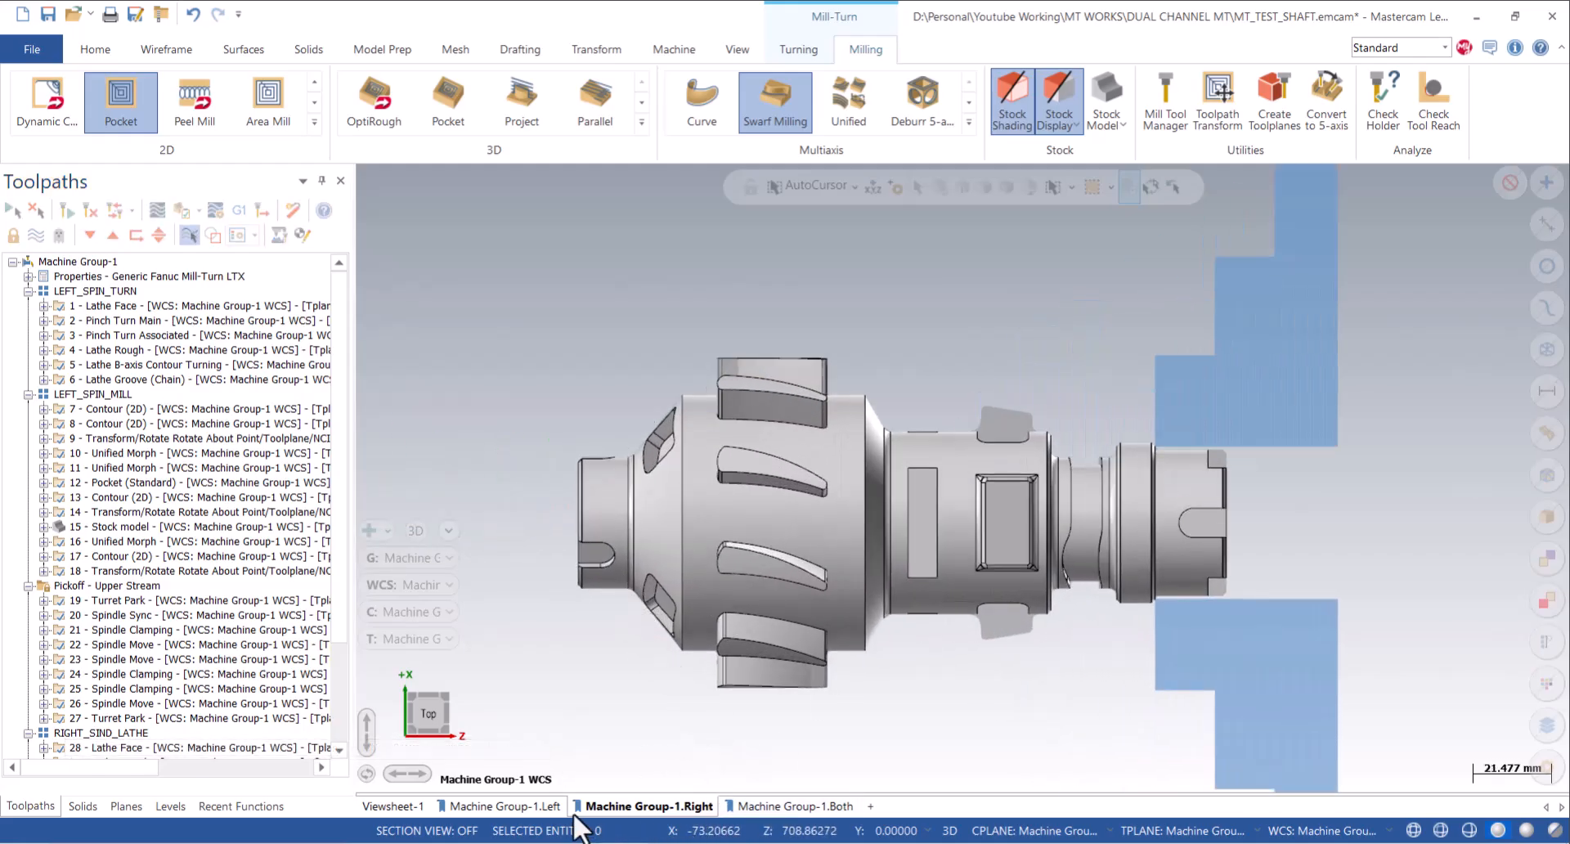